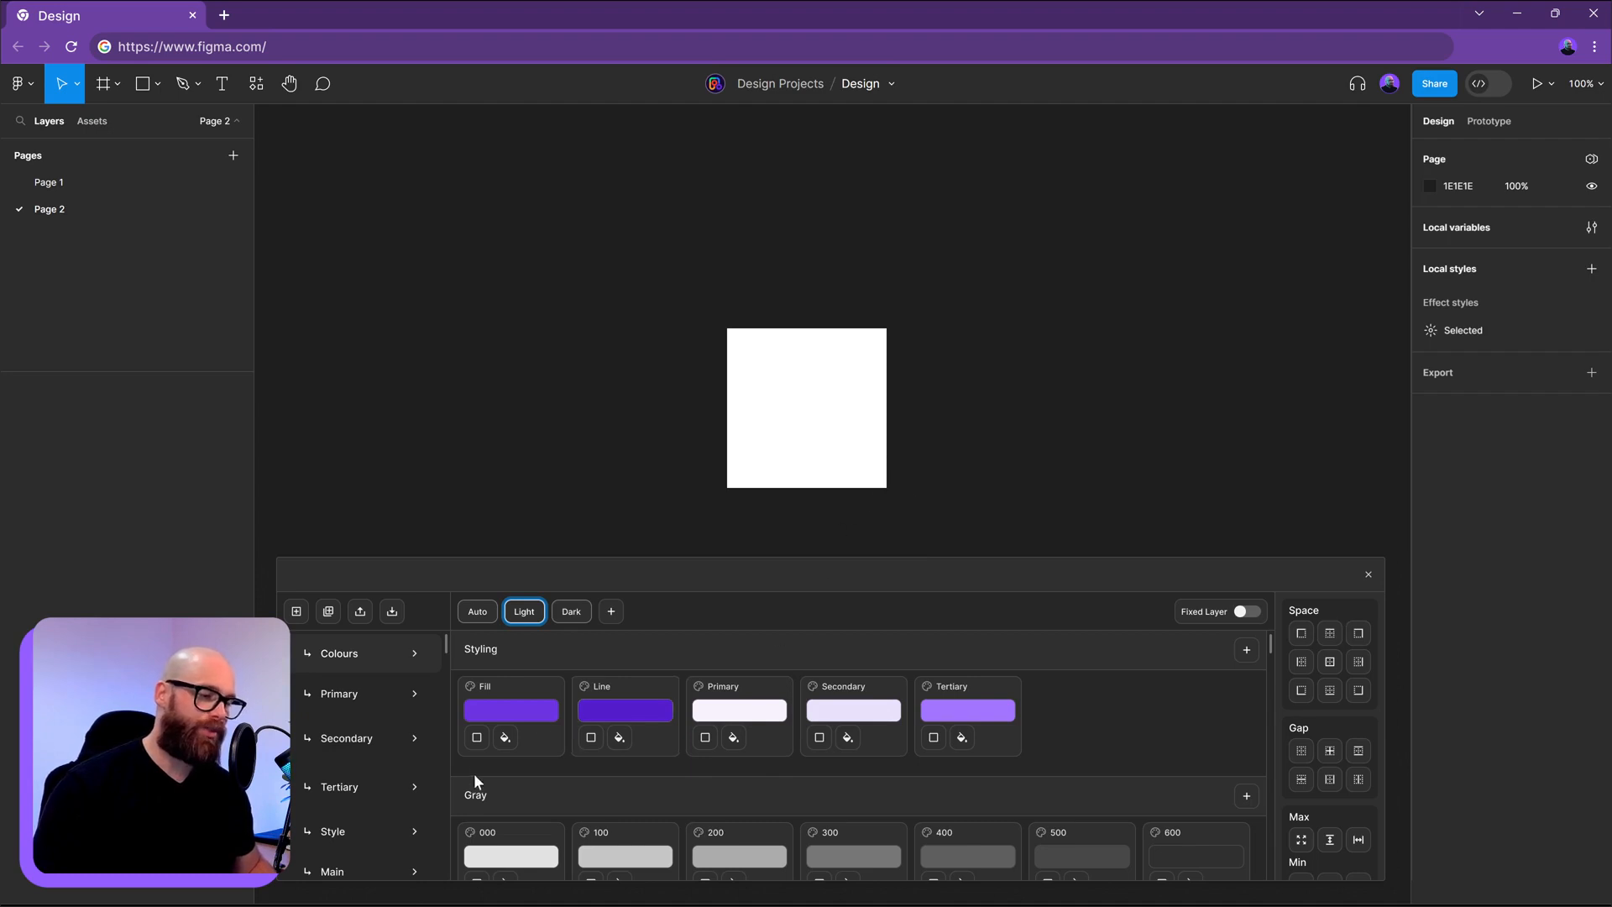
- Apply the Fill colour from the Styling group as the white square frame's fill
click(781, 443)
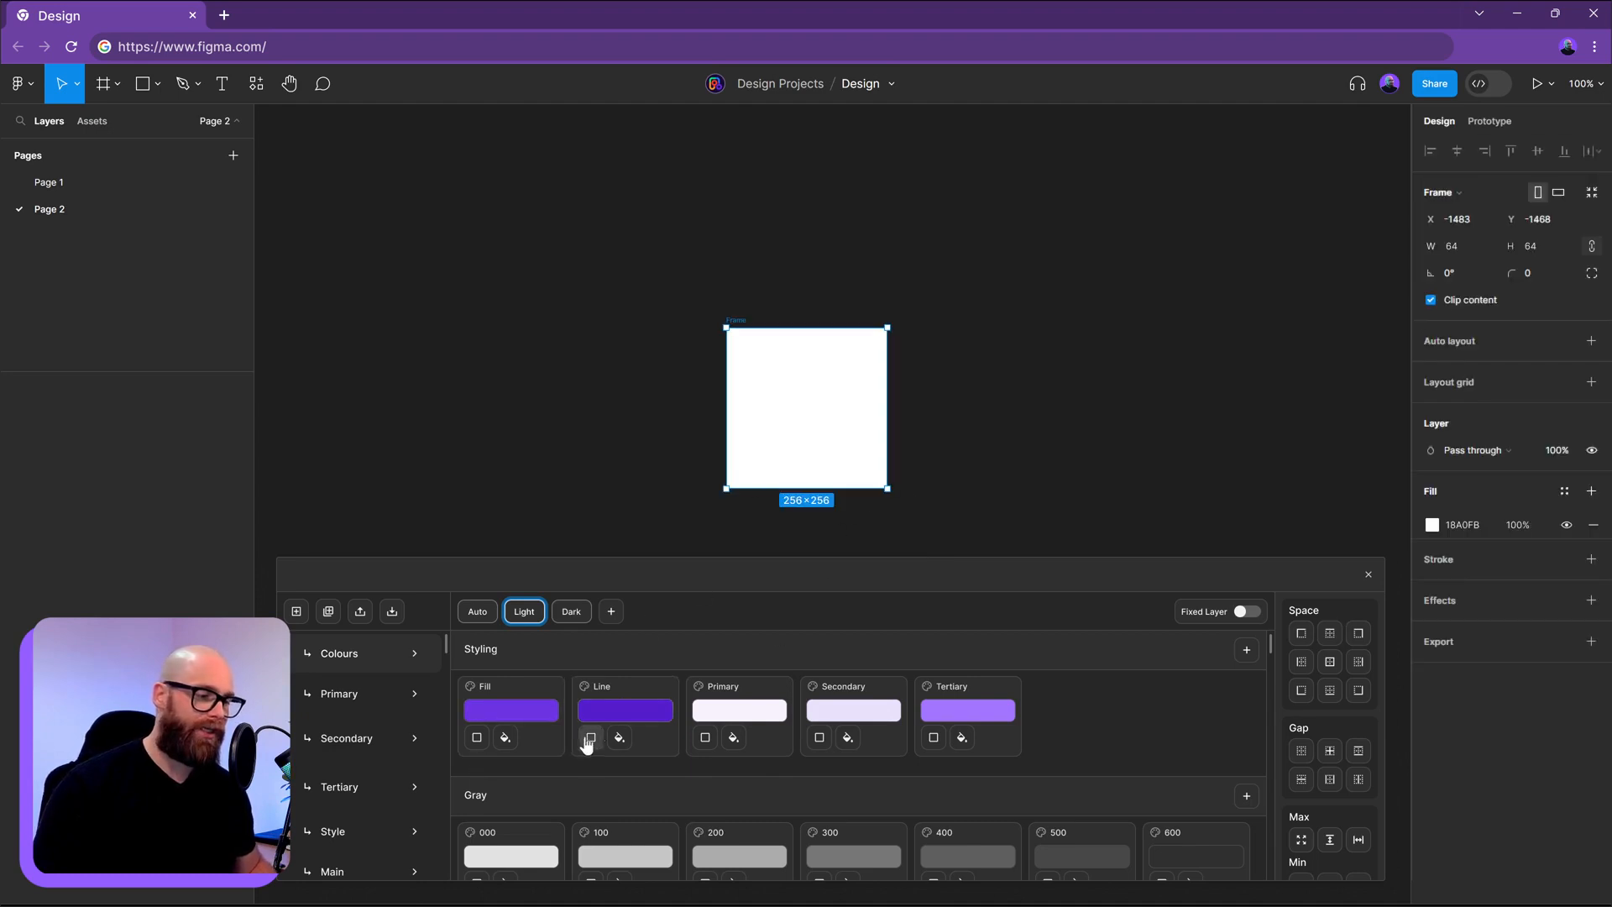
click(505, 738)
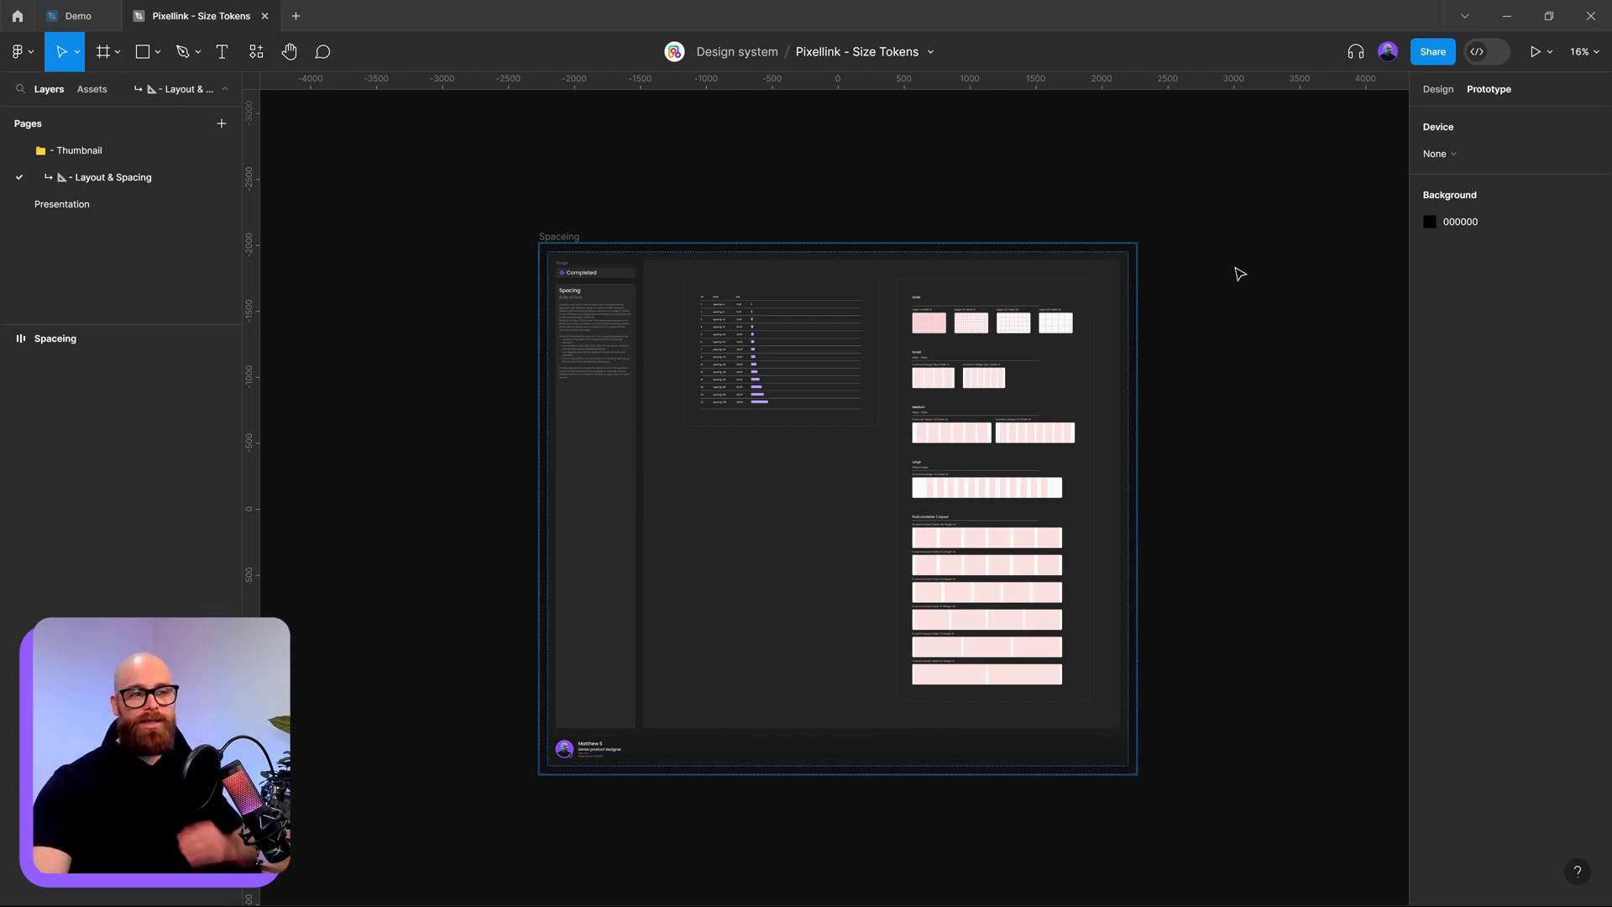
key(super+h)
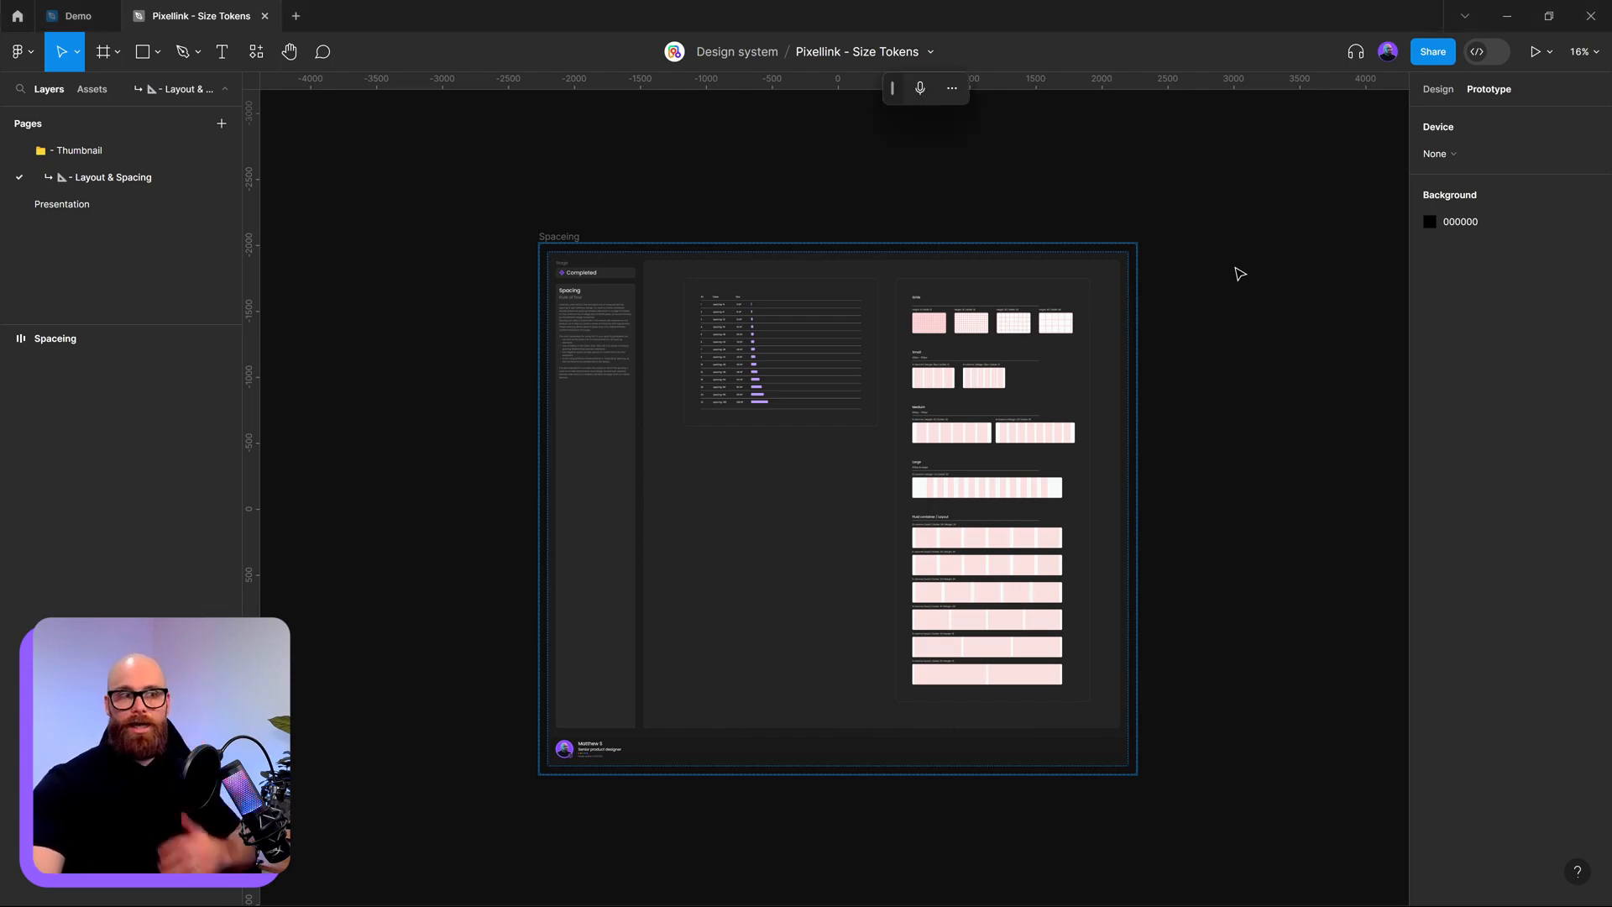
key(Escape)
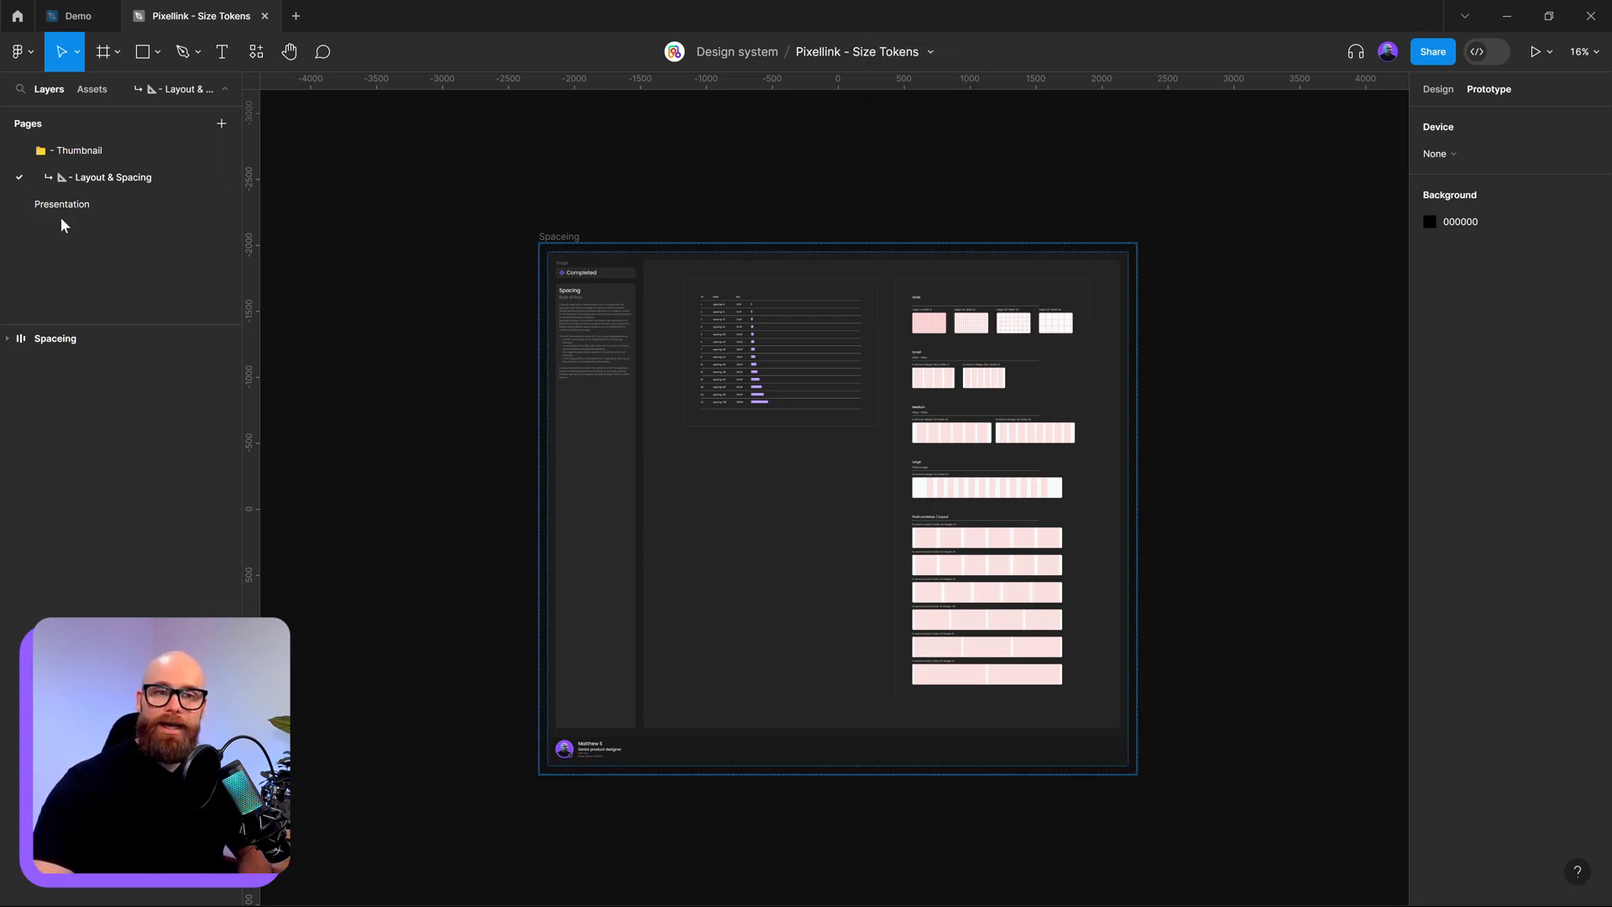
- Switch to the Demo file
click(71, 16)
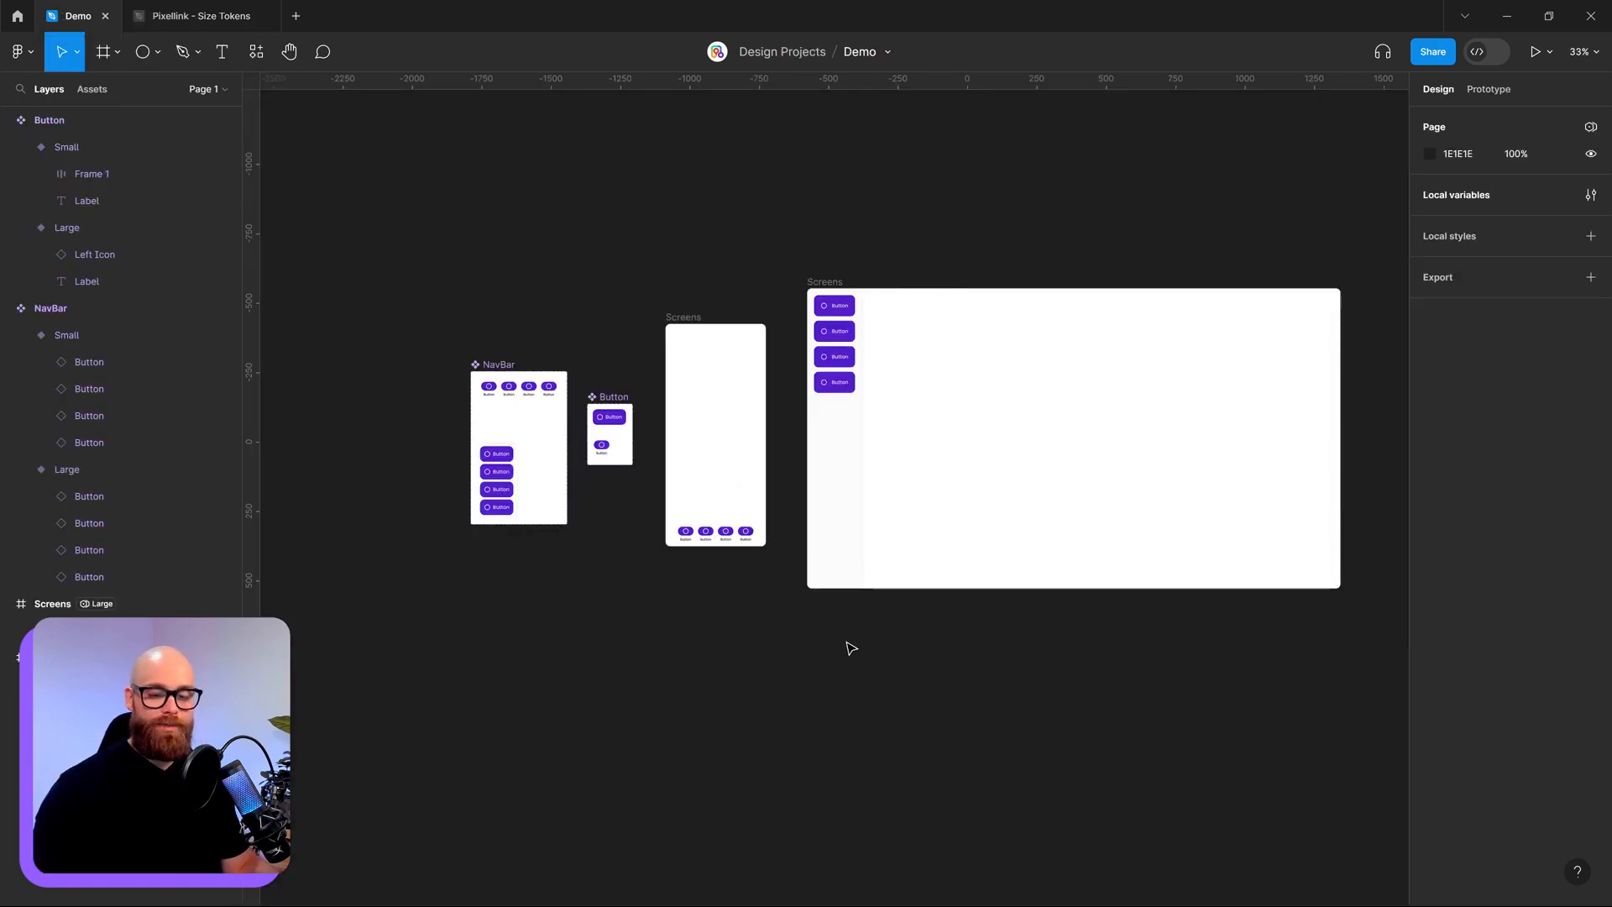
scroll(763, 551, up, 5)
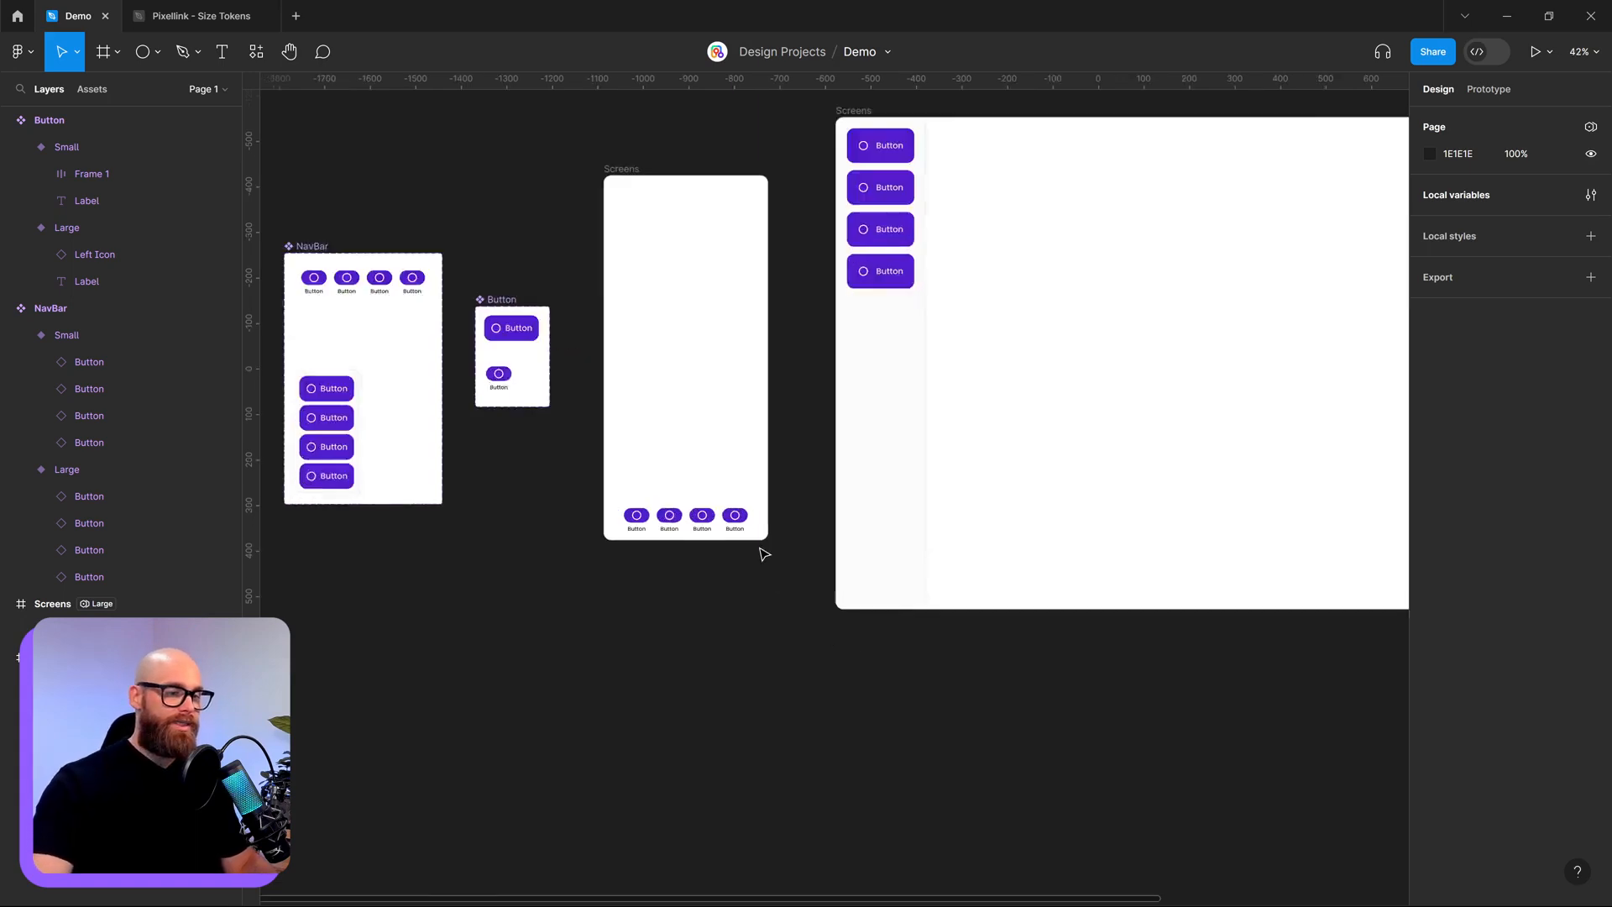
- Place a trial copy of the NavBar across the middle of the phone screen and delete it
drag(695, 589, 688, 363)
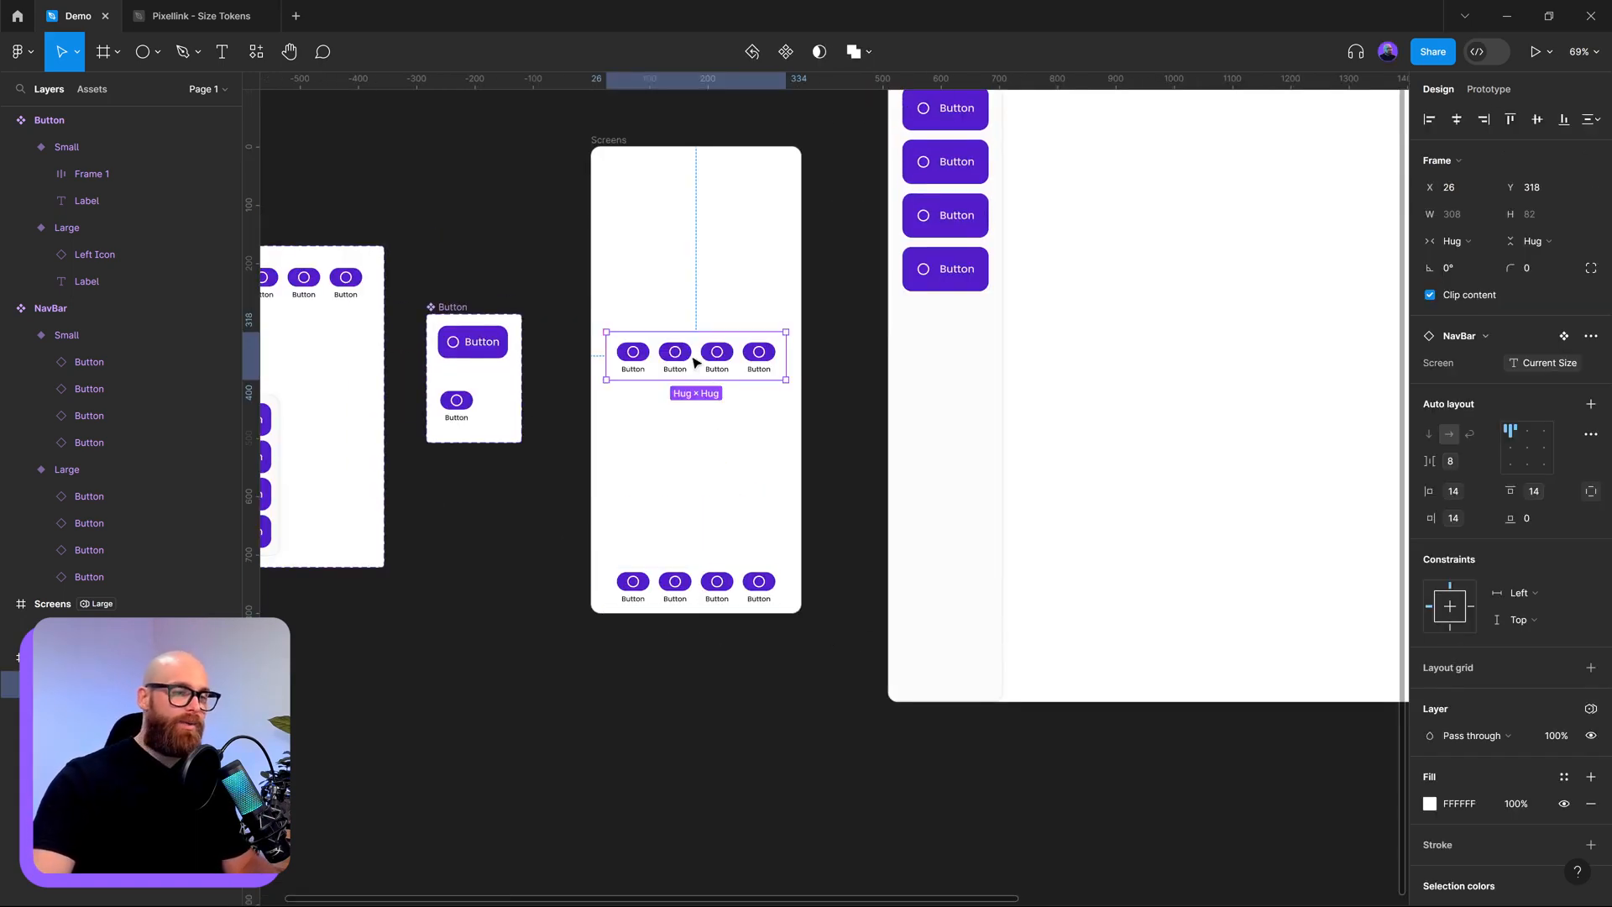
drag(702, 292, 645, 354)
scroll(647, 329, up, 5)
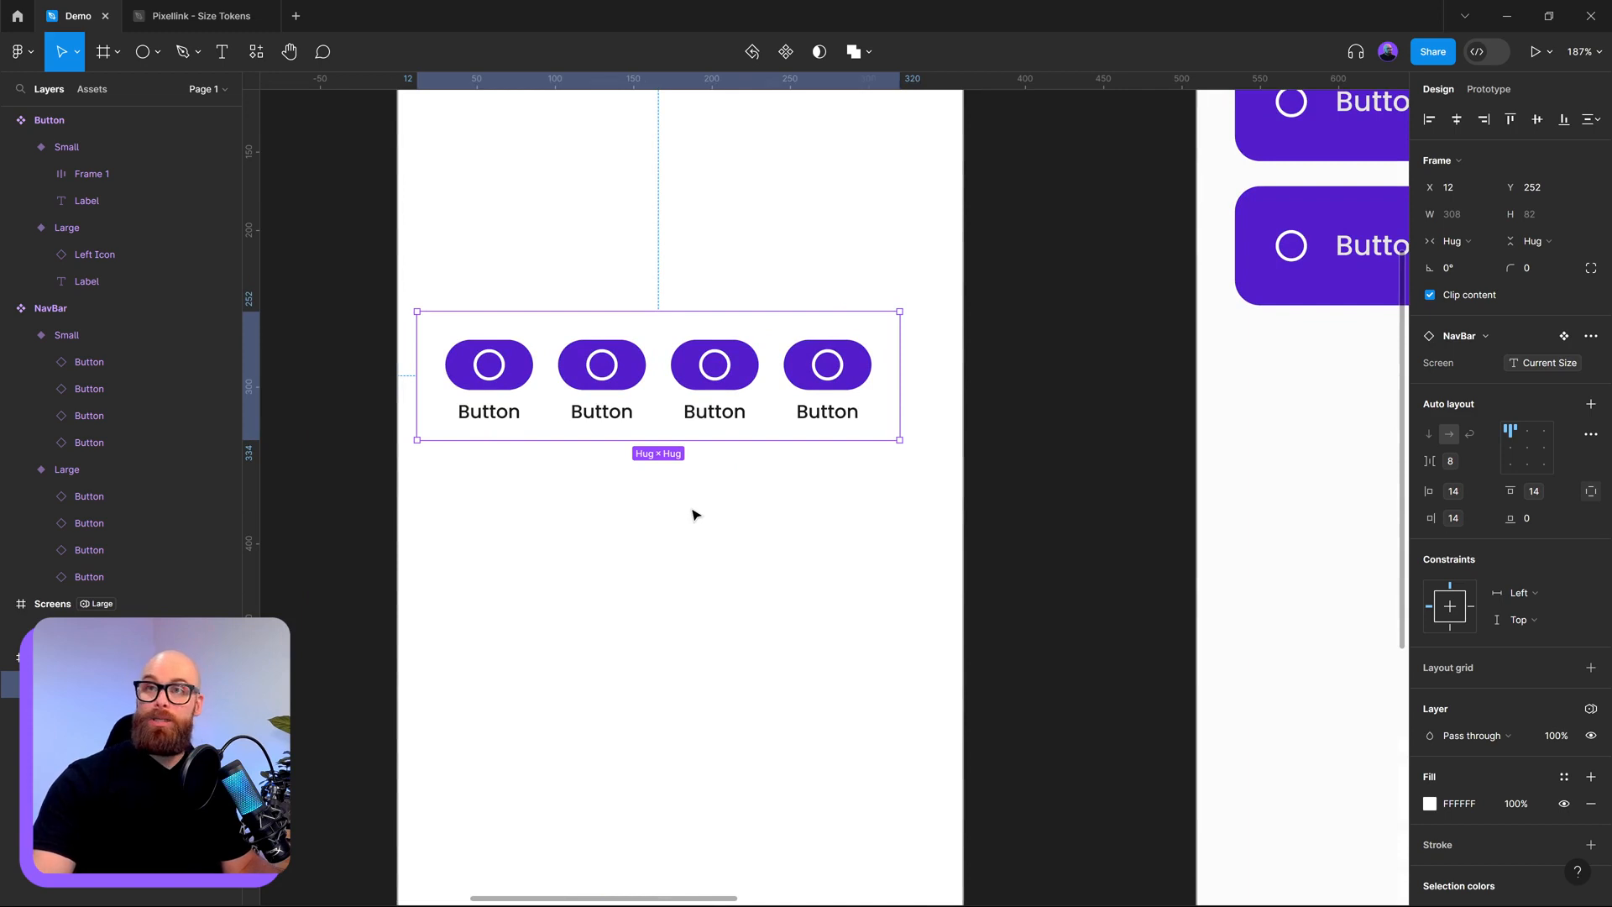
scroll(727, 545, down, 5)
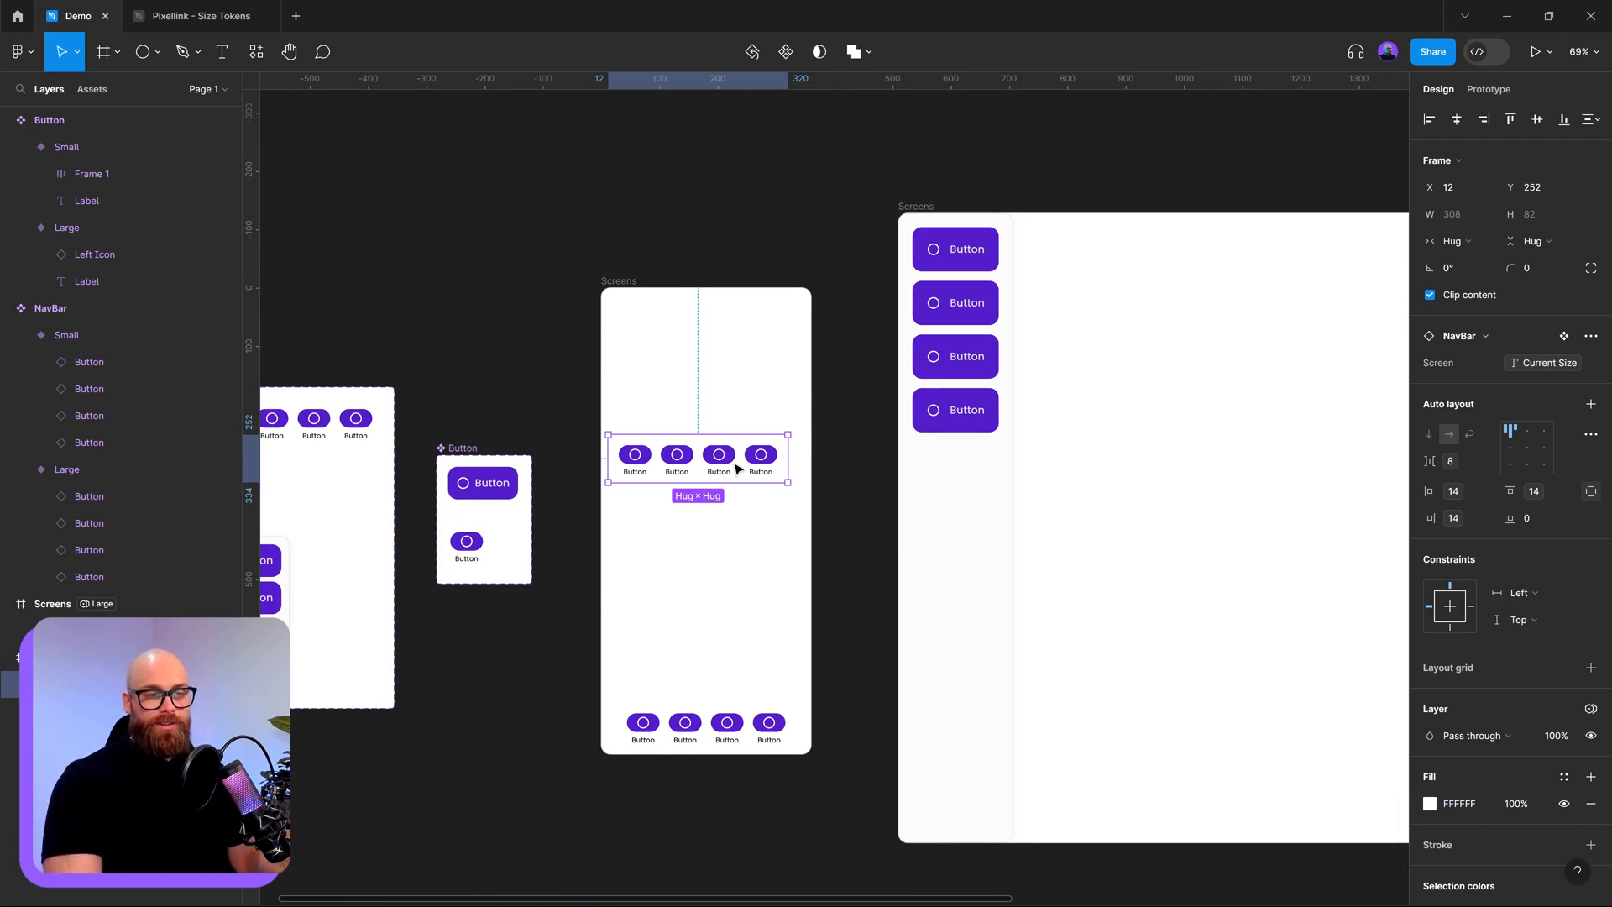
key(Delete)
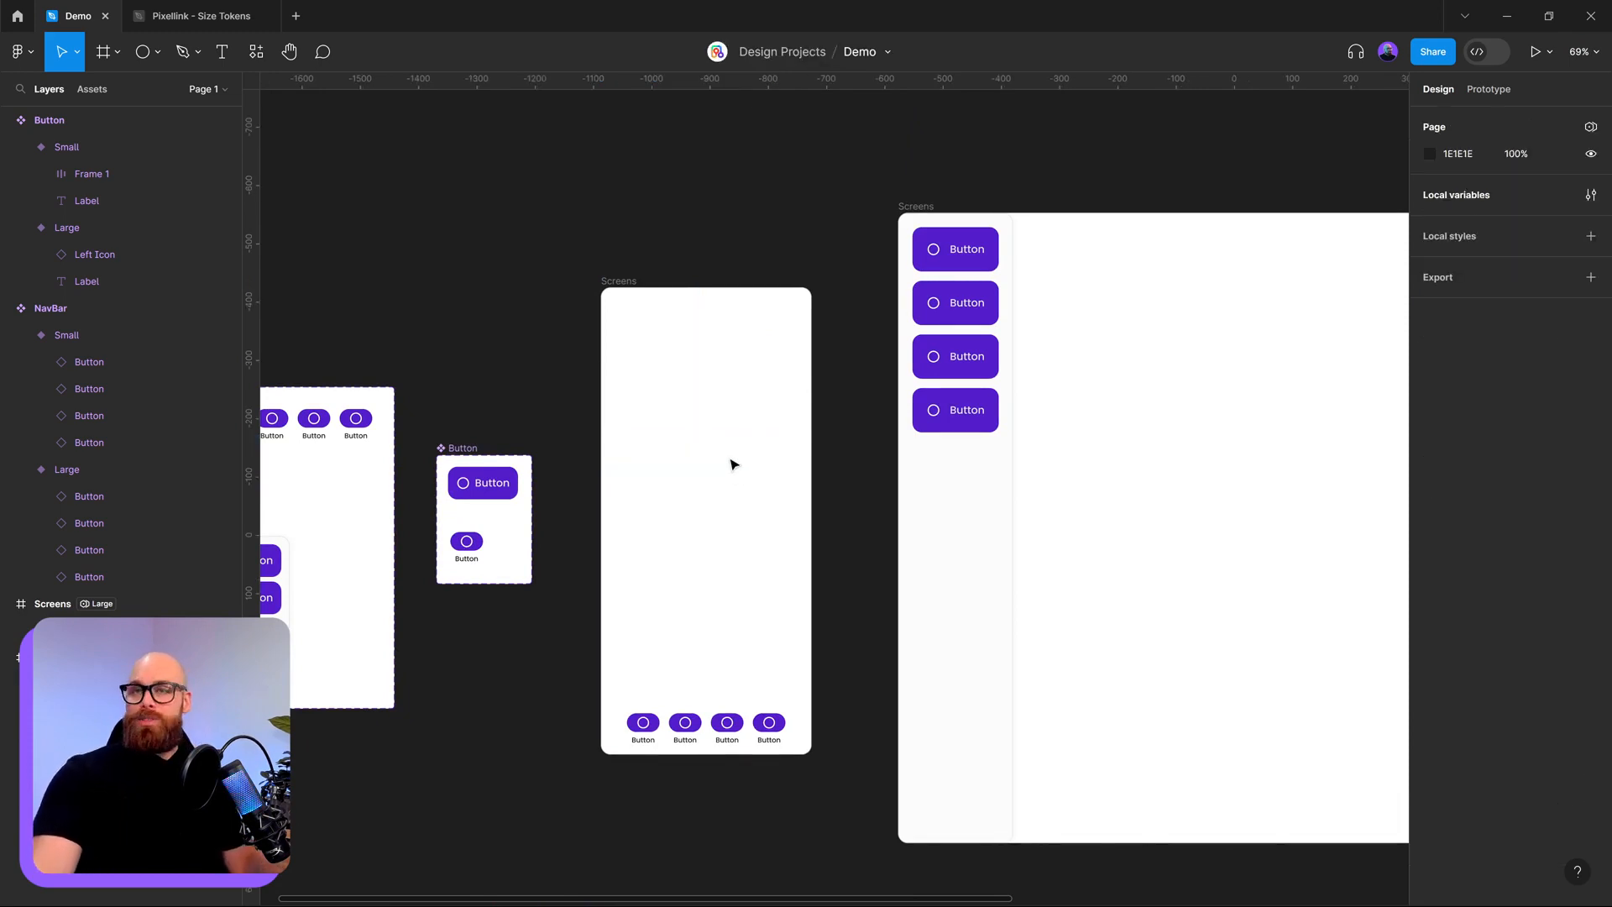
- Stretch the desktop screen's NavBar to about 539 px wide and reset its width to hug its contents
click(1007, 510)
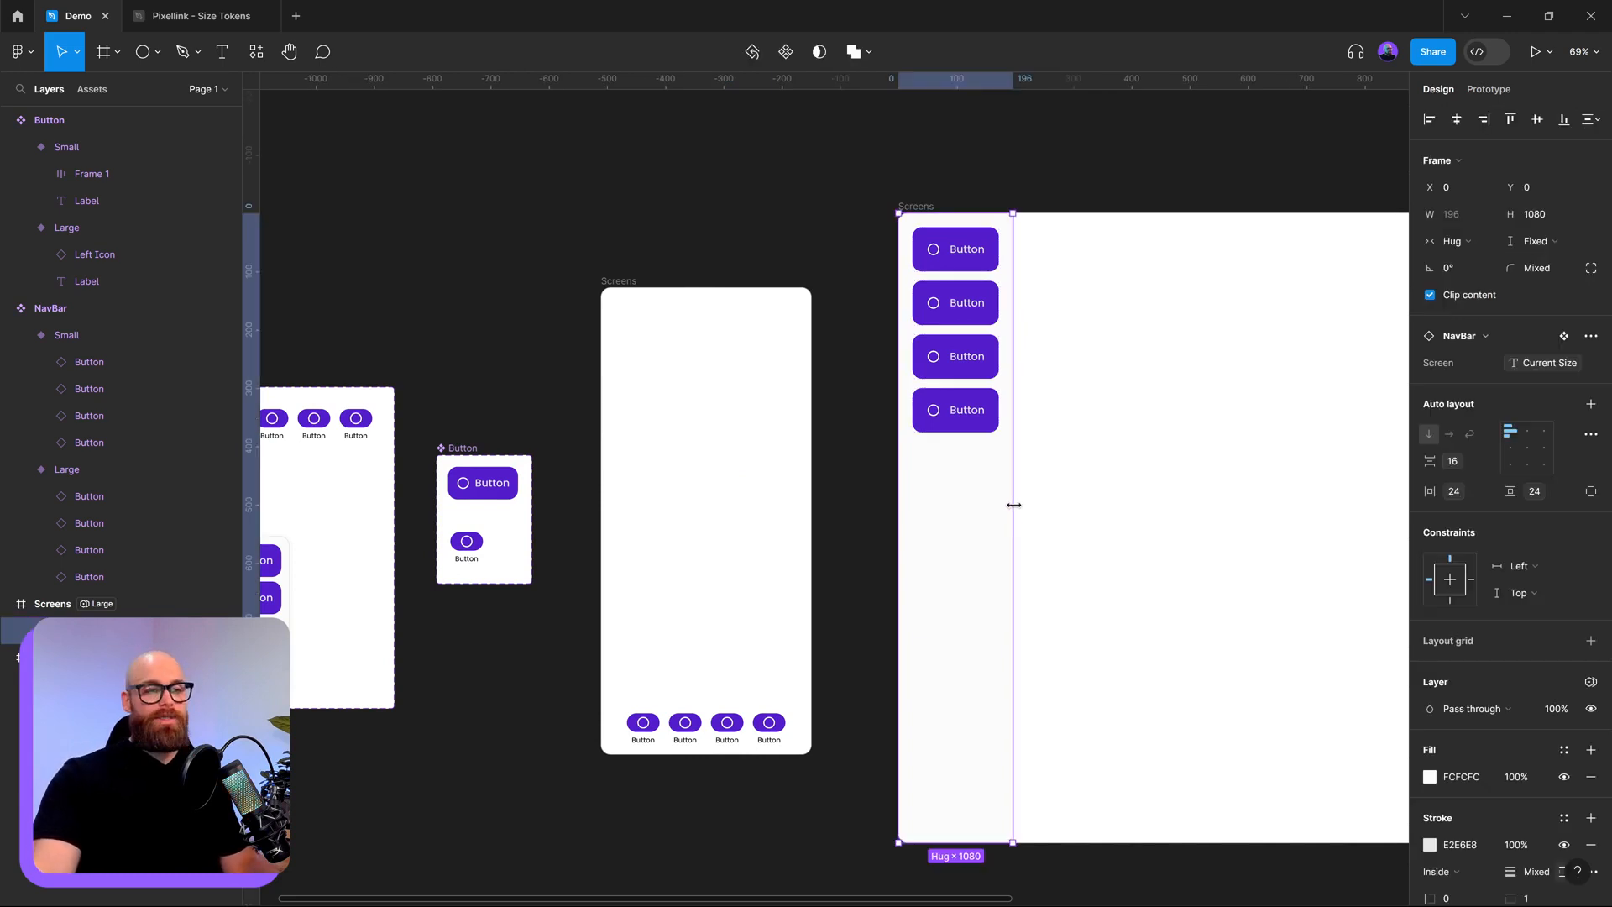
click(1130, 471)
scroll(907, 475, right, 5)
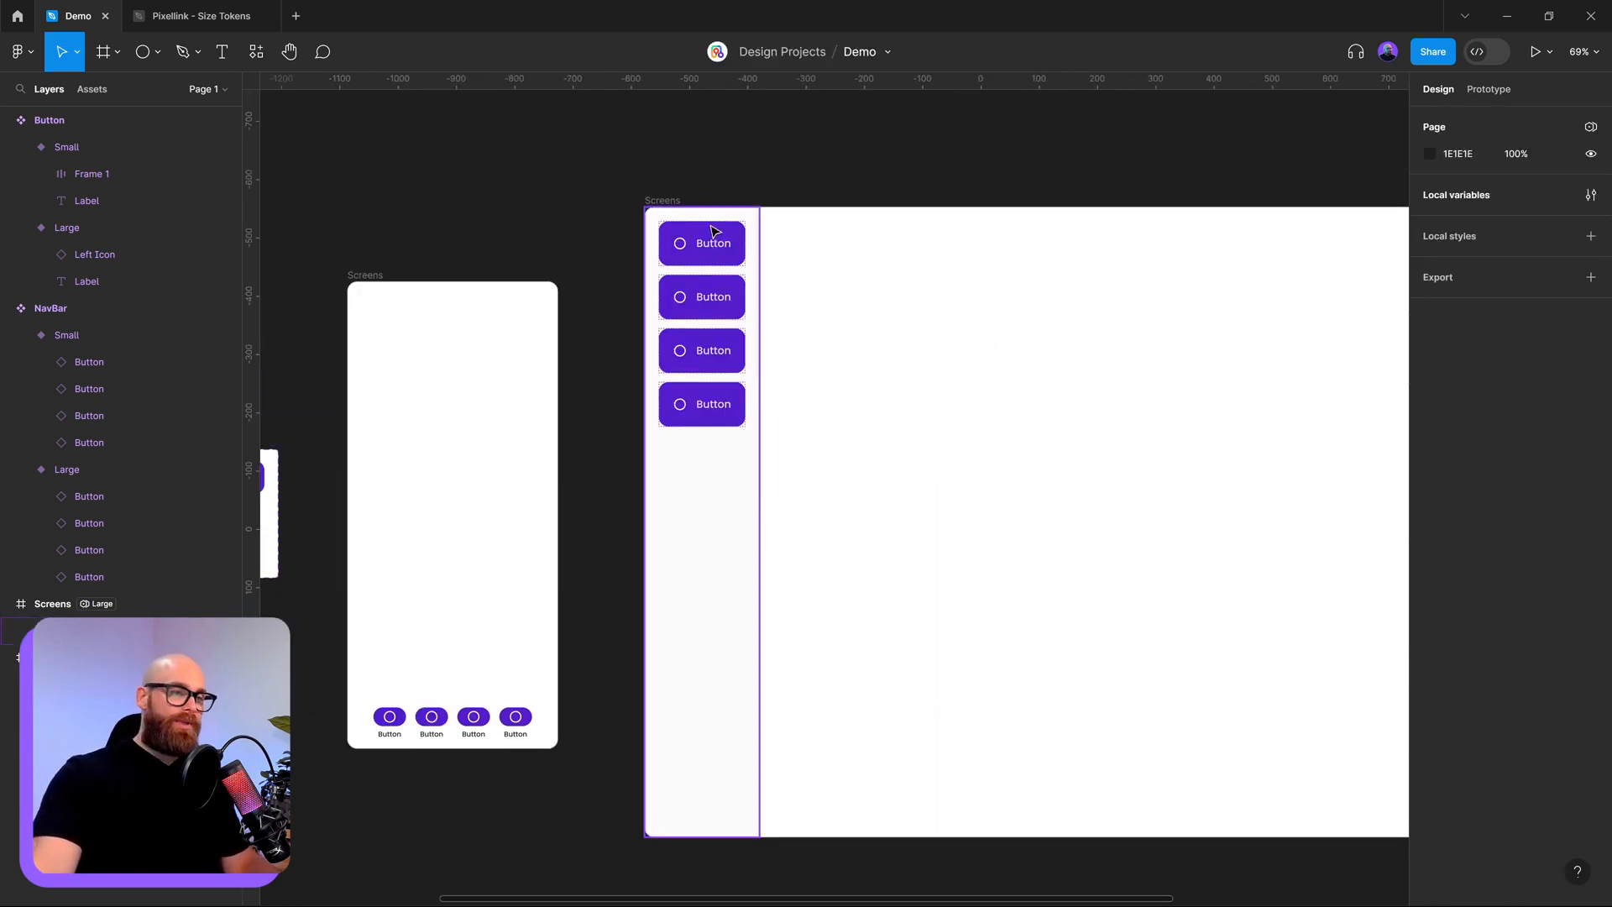
click(759, 485)
drag(759, 485, 959, 500)
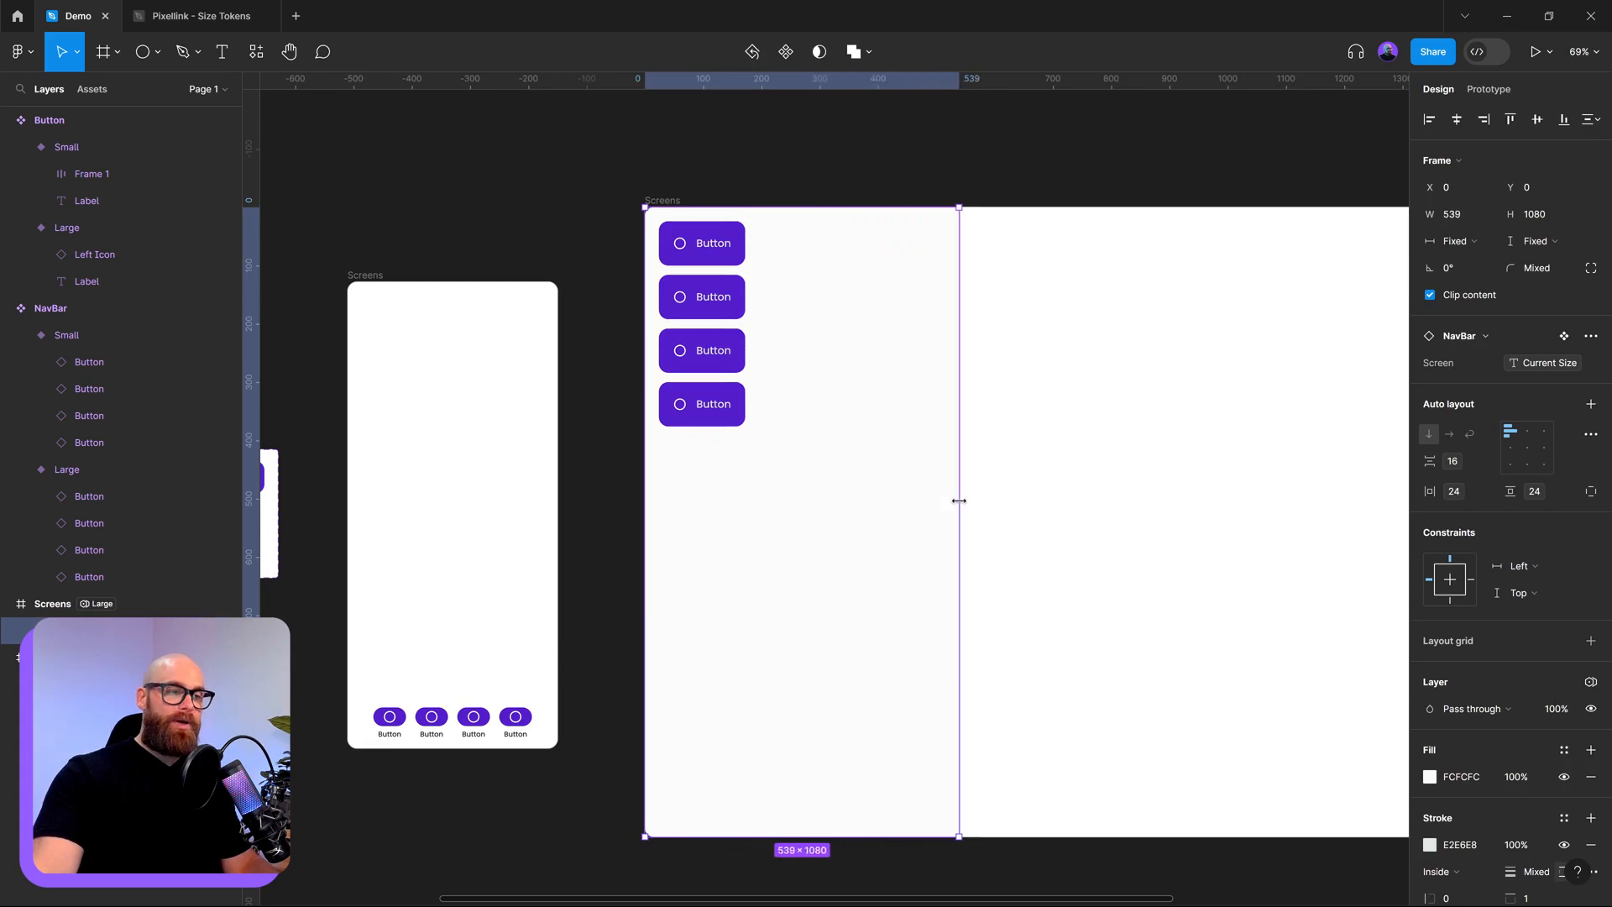
double_click(959, 500)
- Make the four buttons in the desktop NavBar fill its width and resize the NavBar to 320 px wide
key(Return)
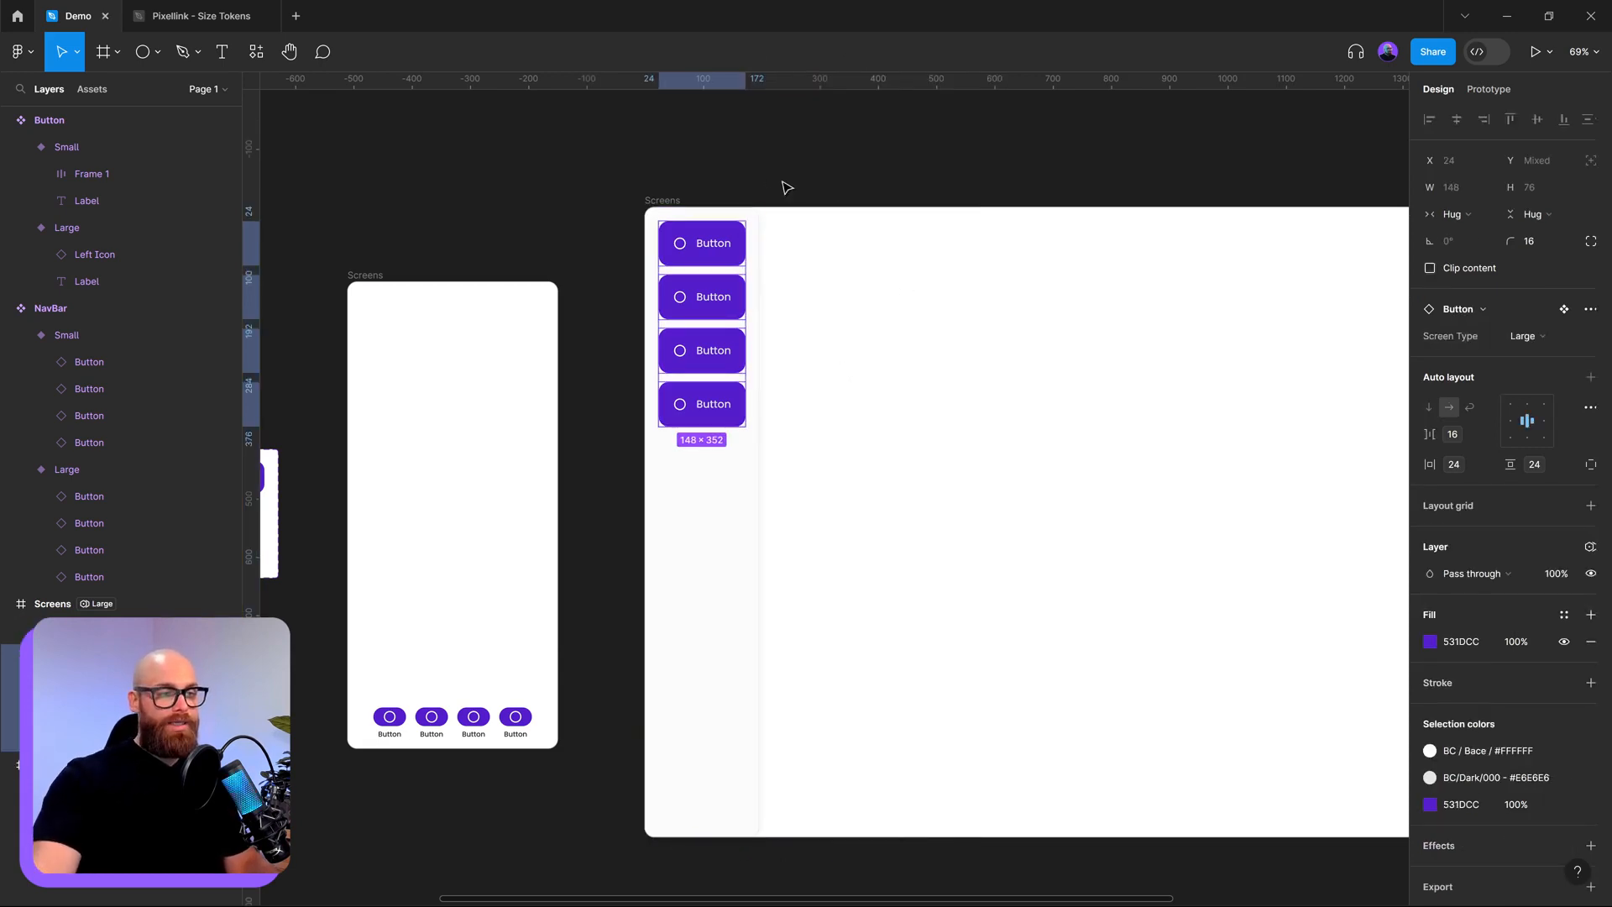
click(893, 453)
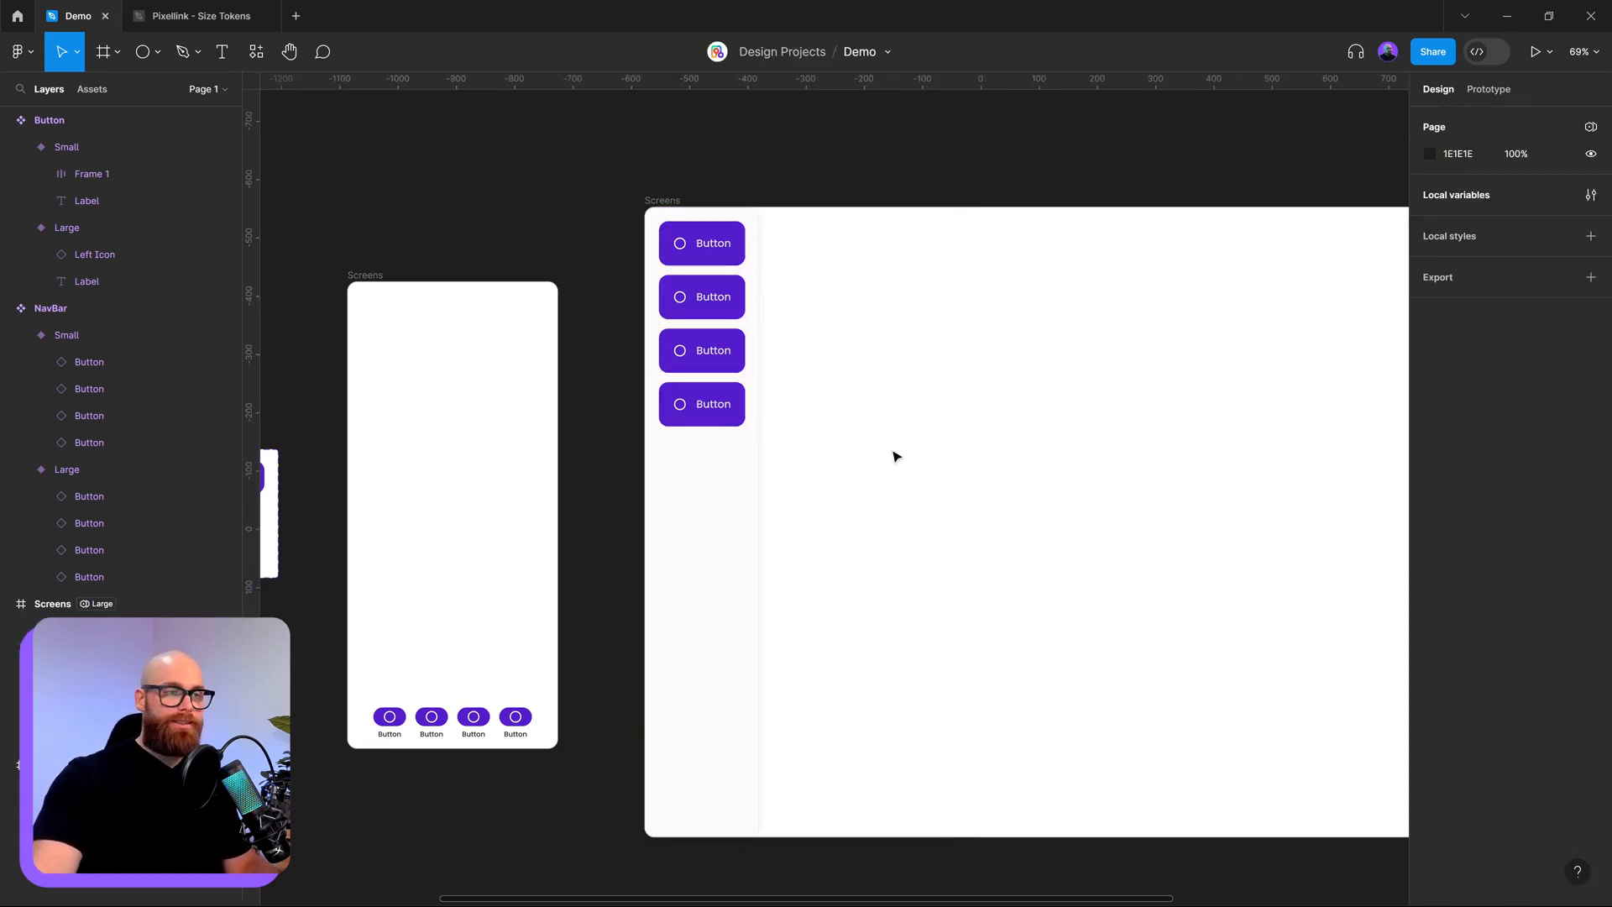
click(758, 507)
drag(761, 504, 1065, 433)
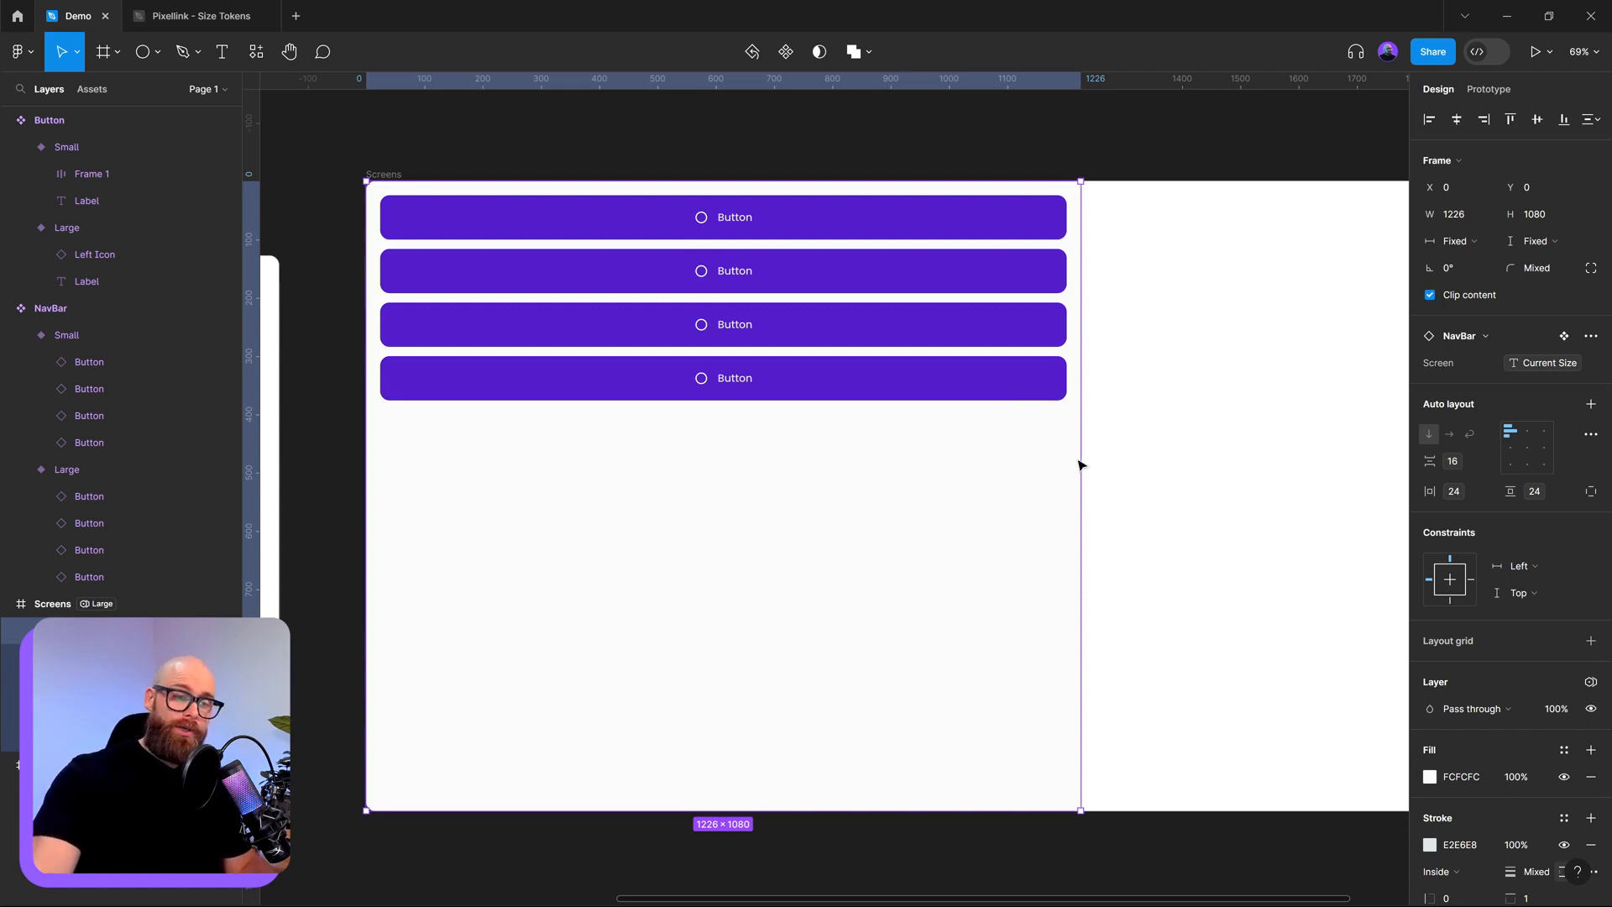
drag(1080, 463, 695, 499)
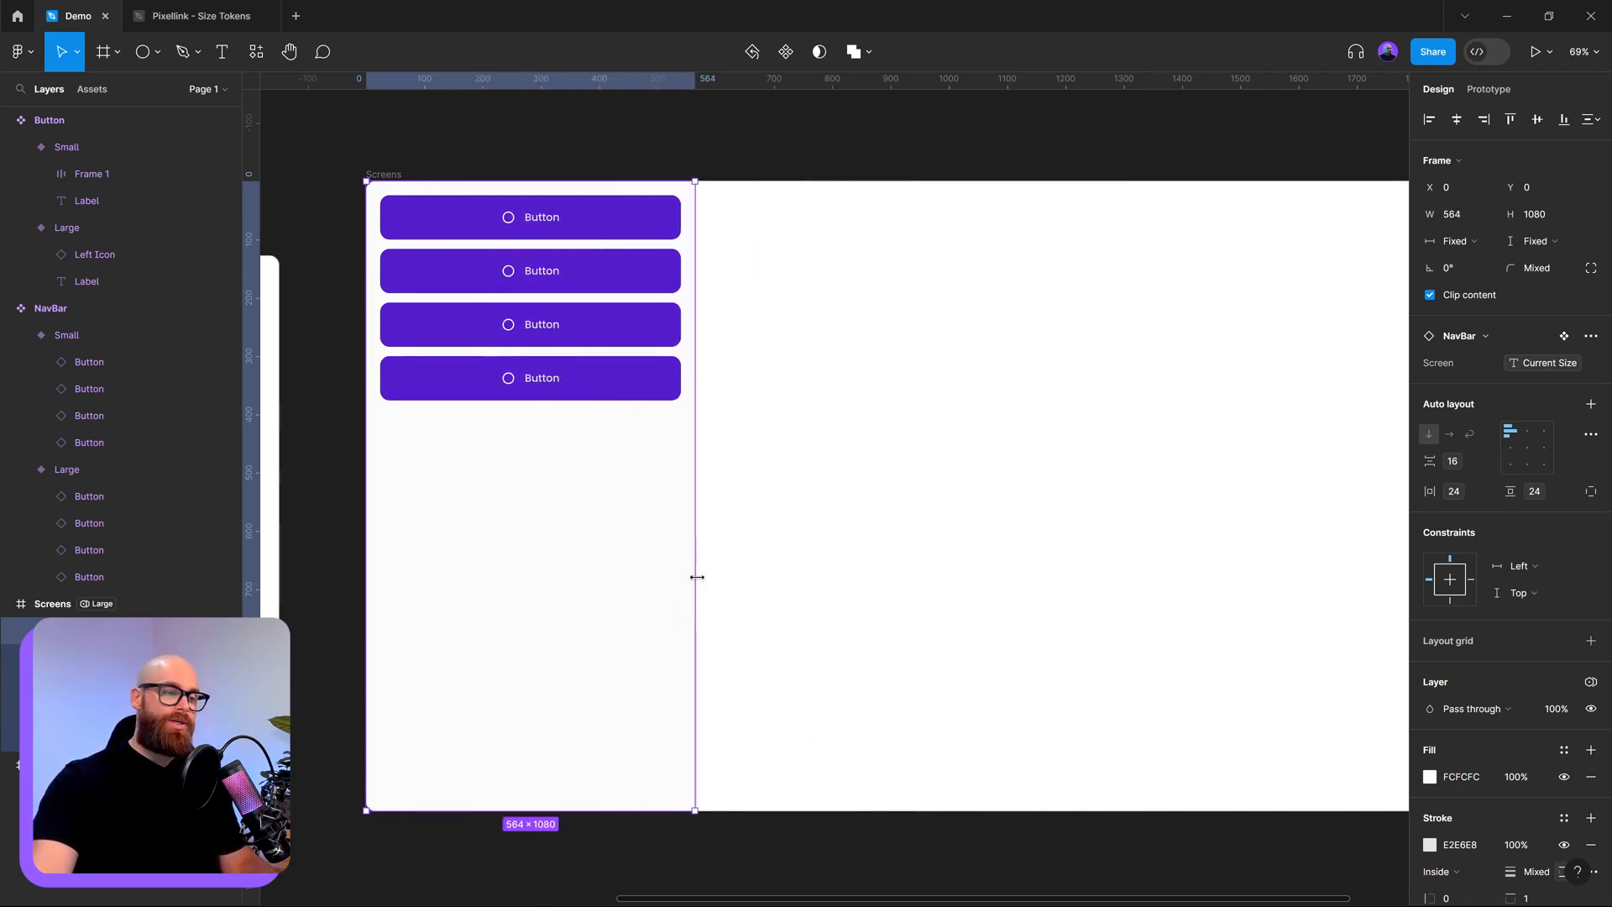
drag(697, 577, 550, 580)
- Inspect the properties of the first desktop button's label, the desktop NavBar and the phone screen frame
ctrl+click(471, 216)
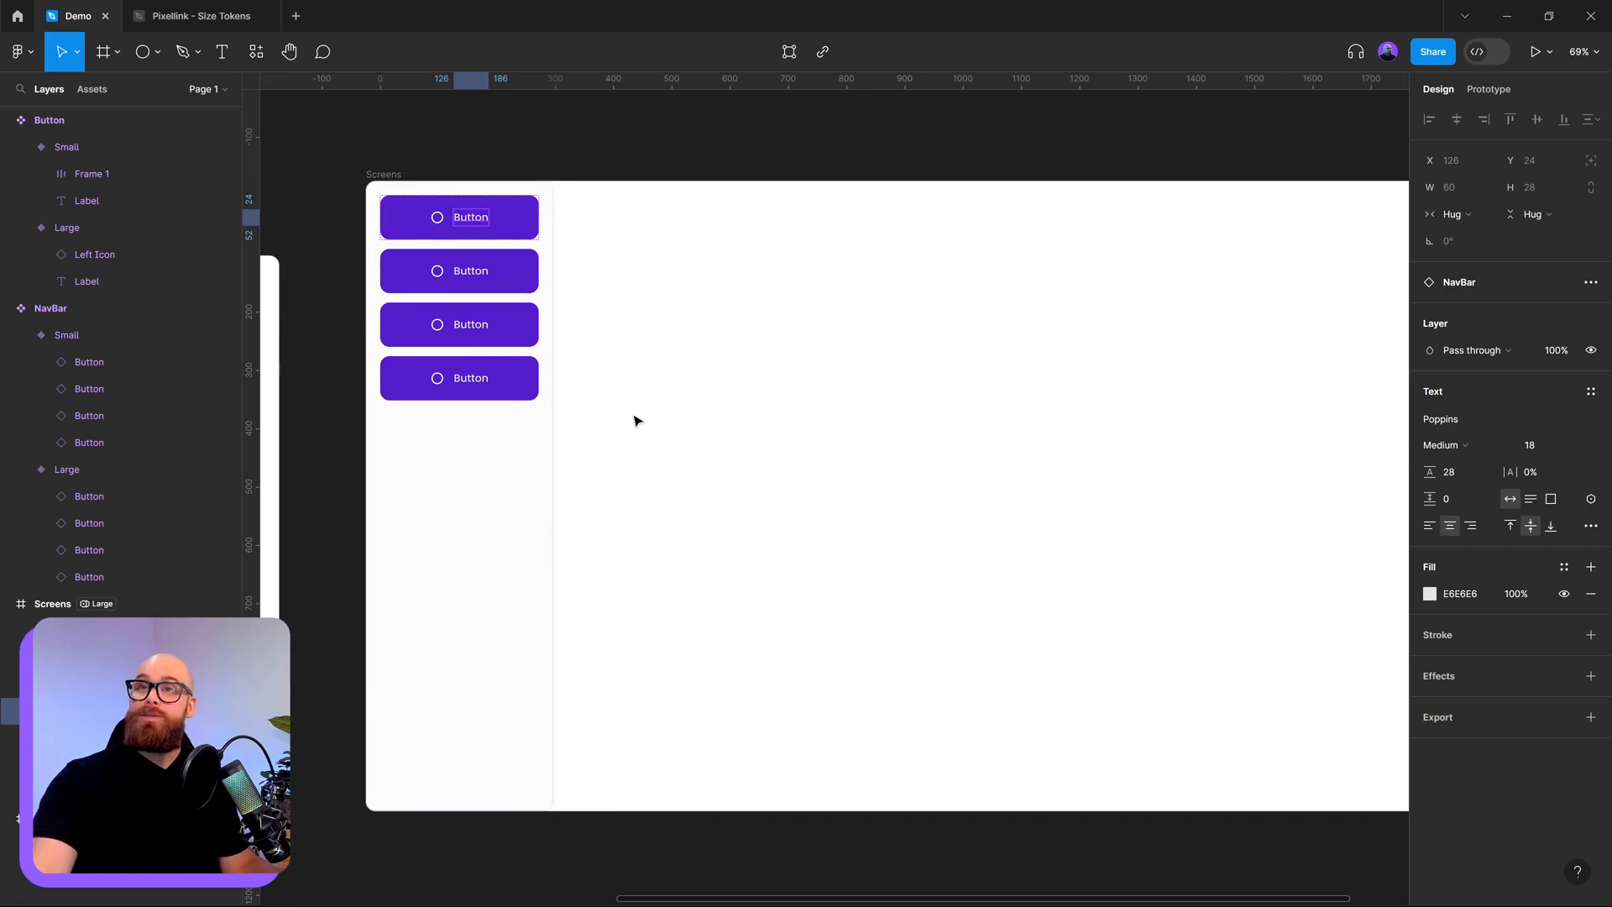
scroll(454, 456, left, 7)
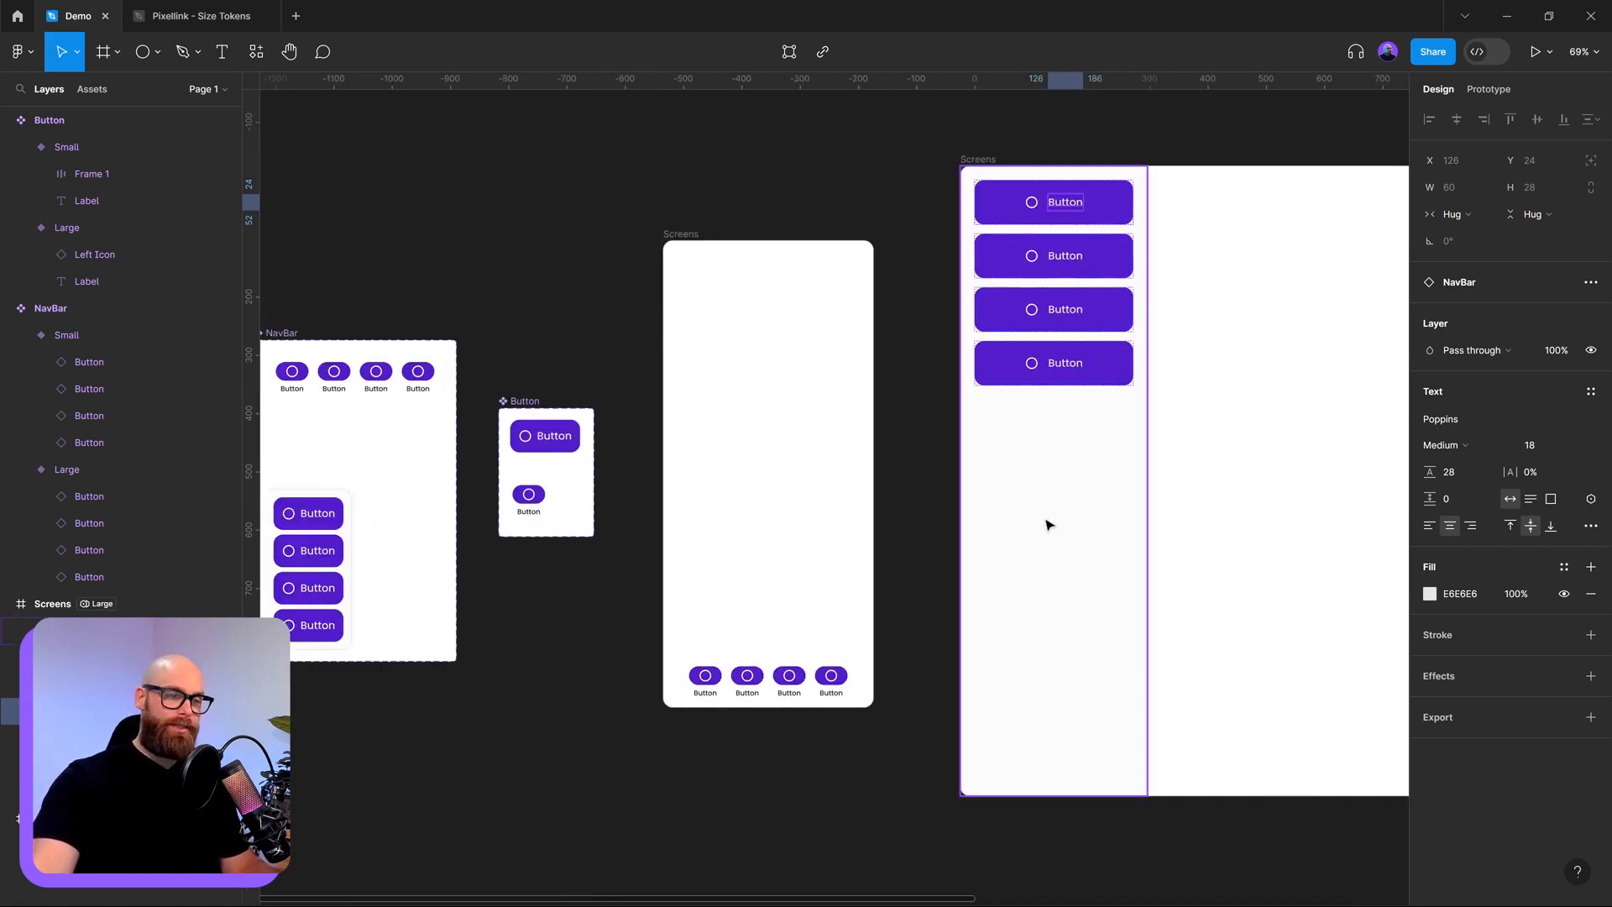
click(1072, 510)
scroll(1072, 510, right, 4)
scroll(713, 467, down, 5)
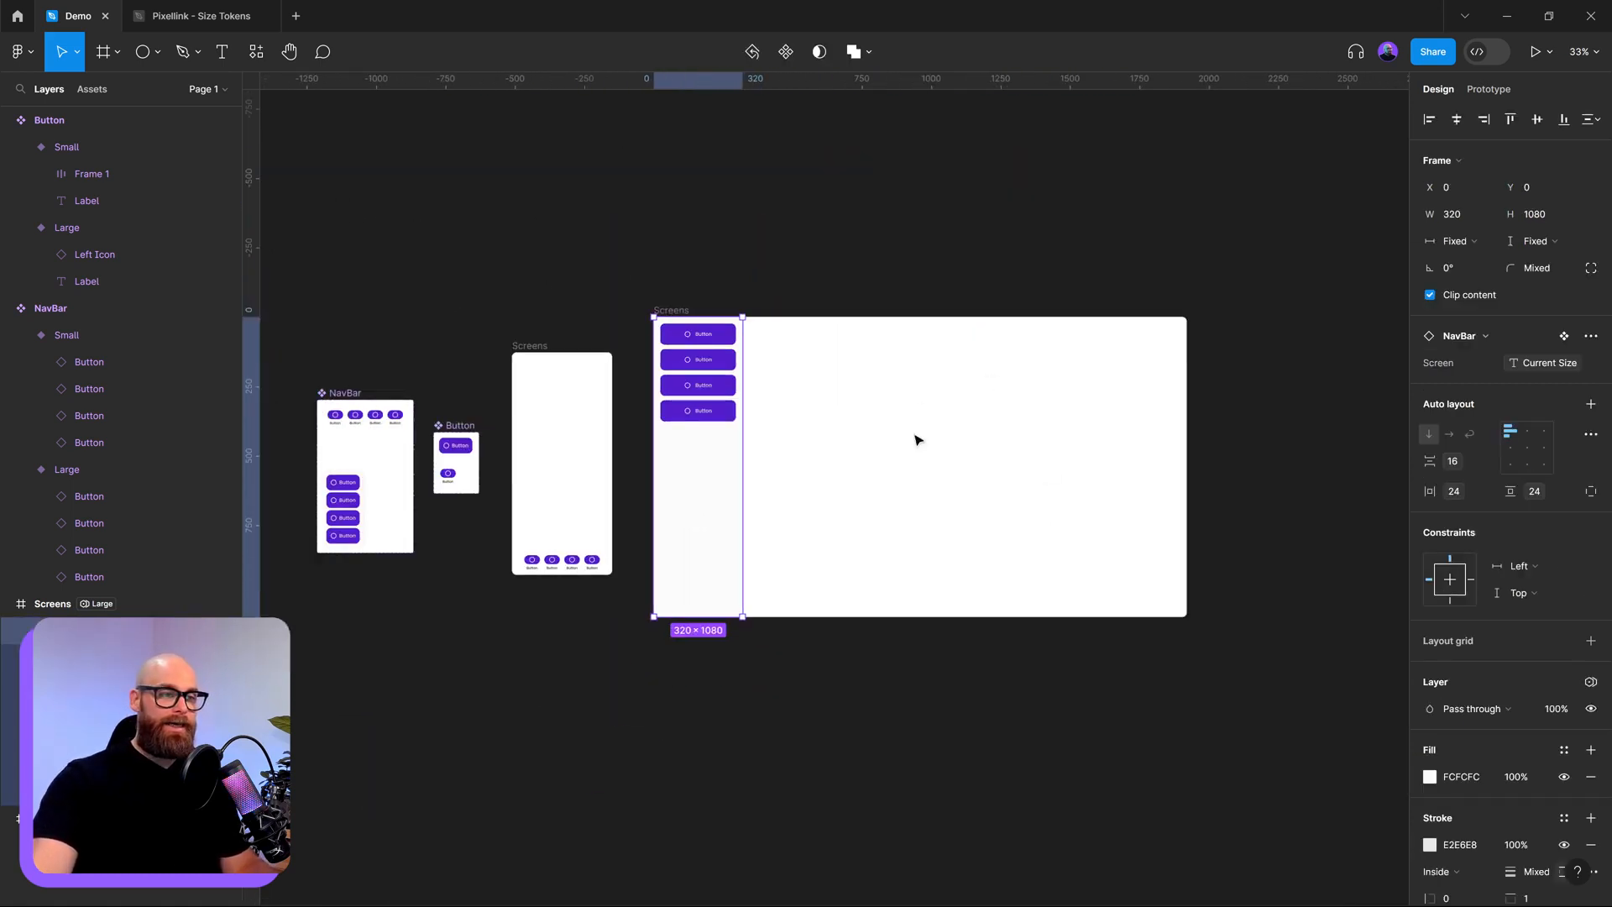
click(923, 373)
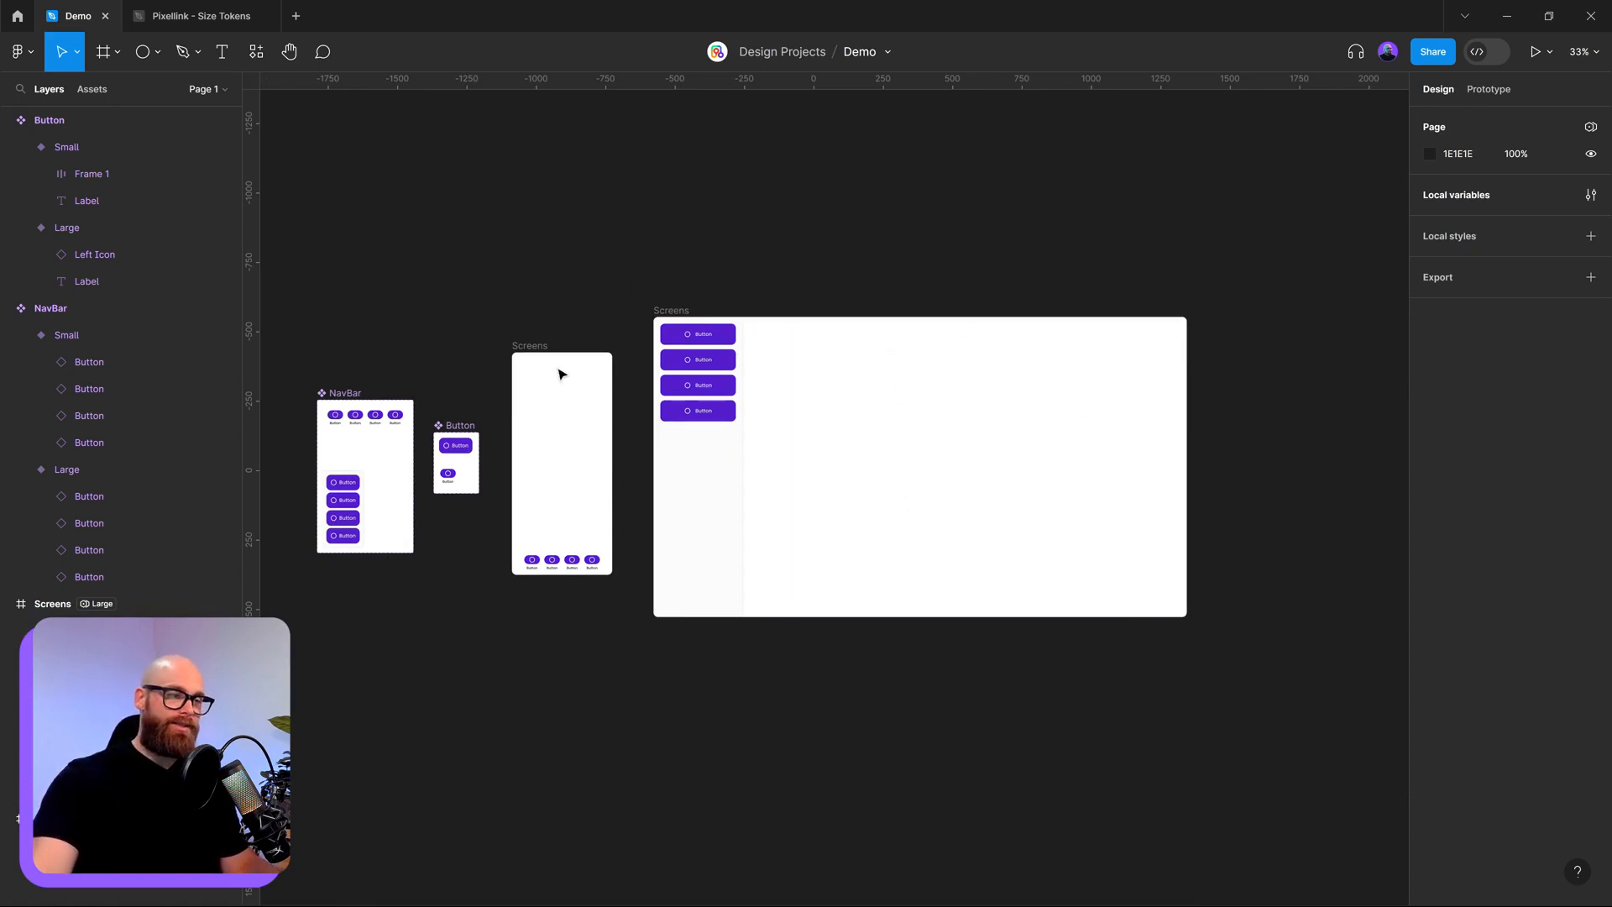
click(543, 346)
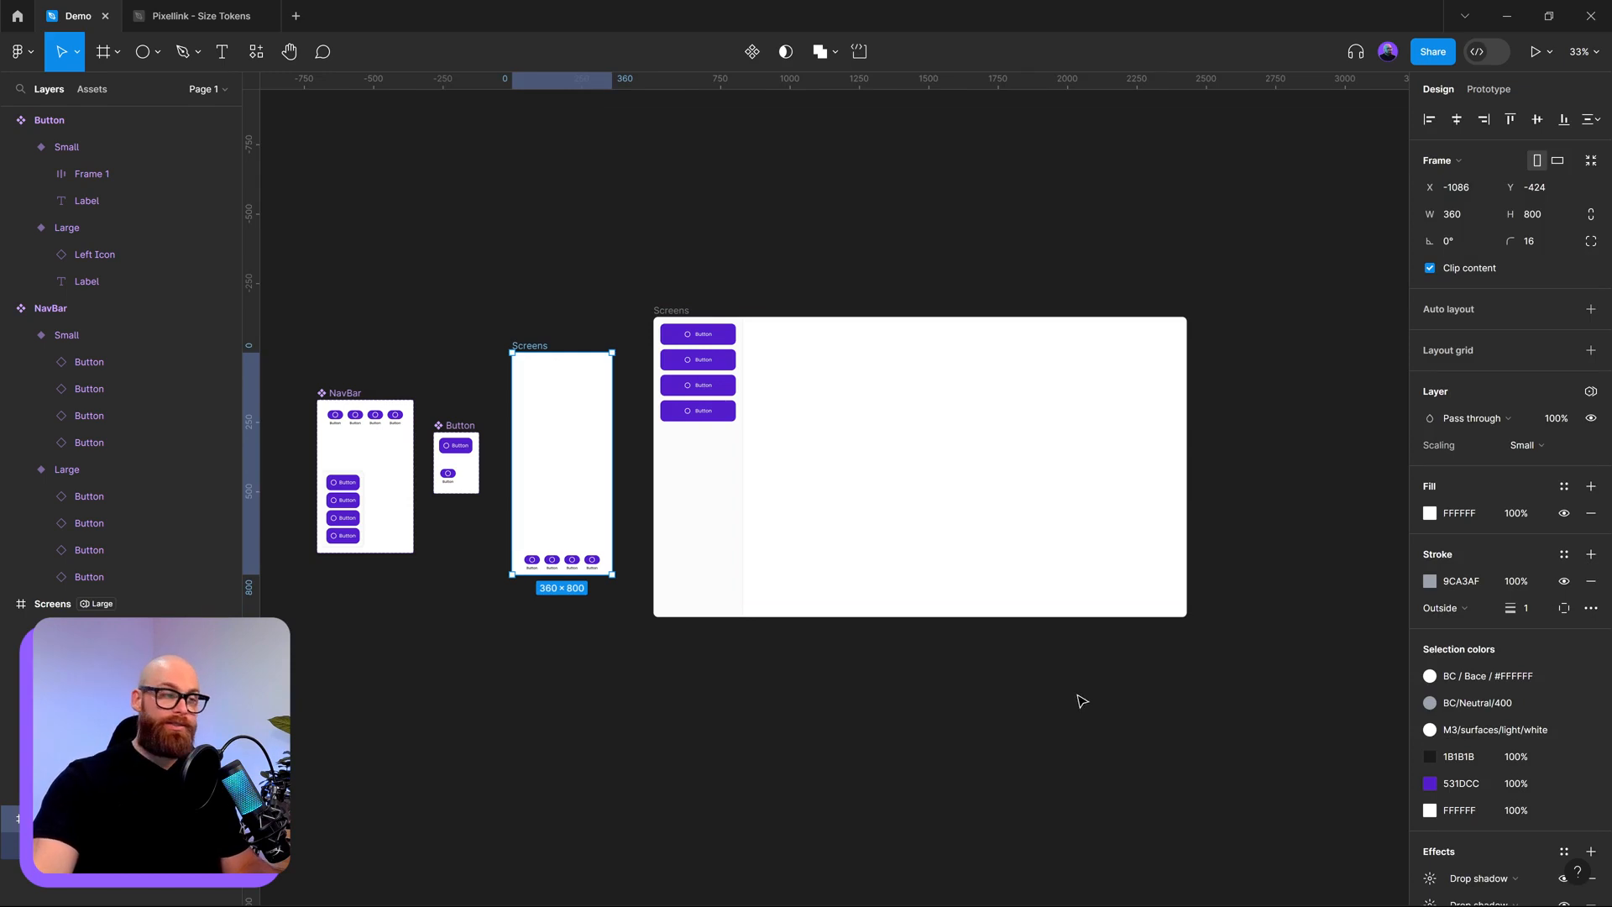
- Switch to the Pixellink - Size Tokens file and open the Max-Size-Controls collection in its local variables
click(200, 19)
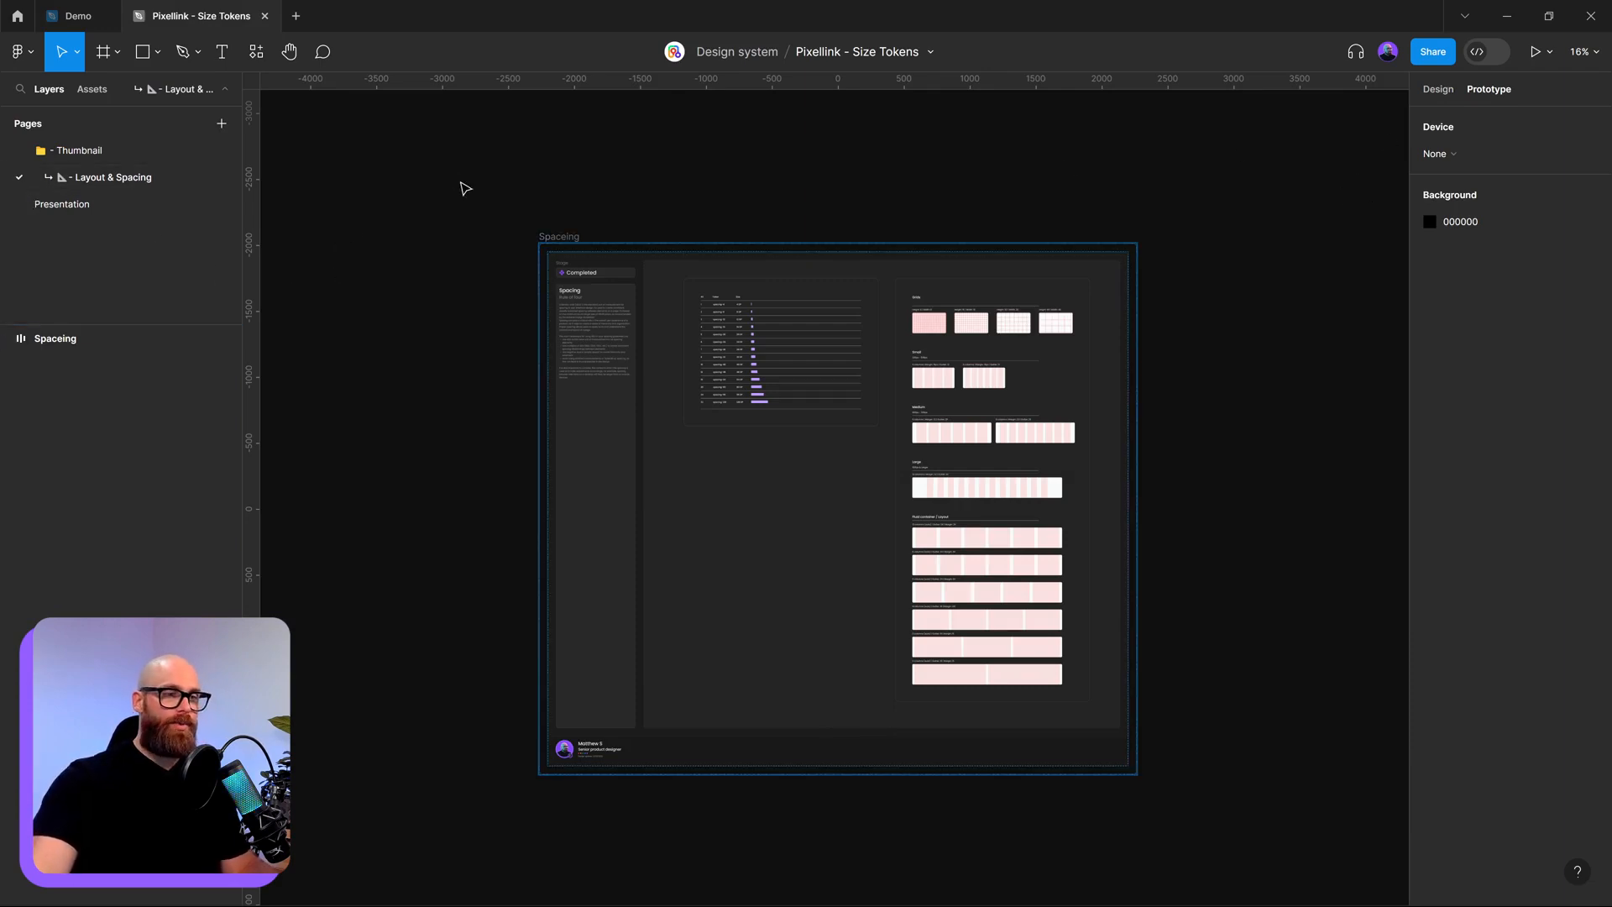
click(1425, 93)
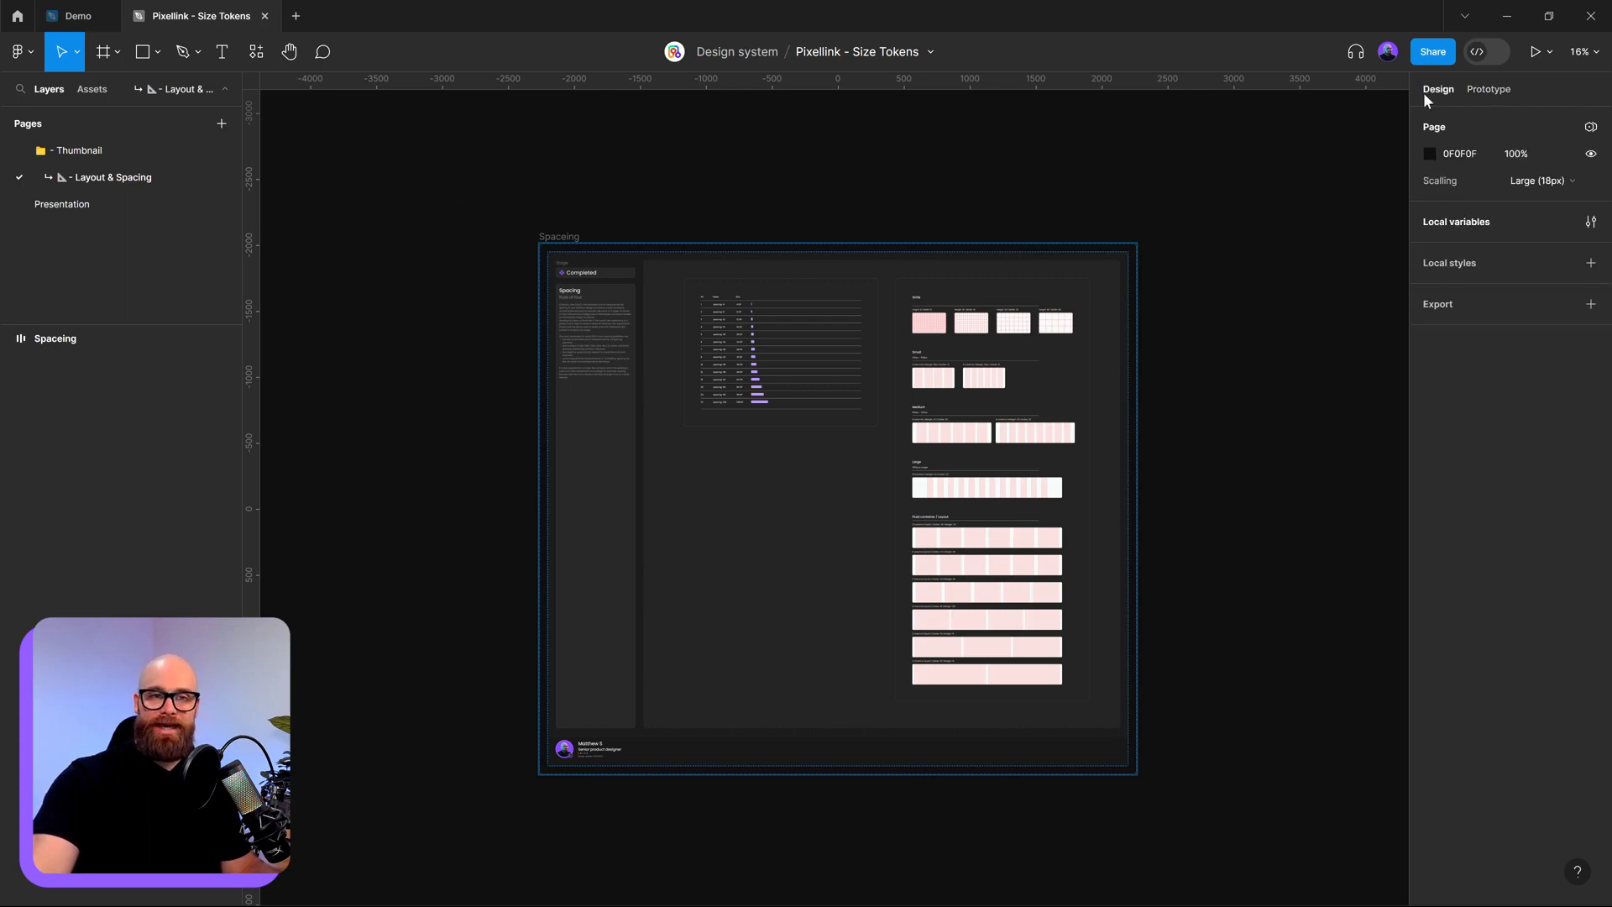
click(1590, 223)
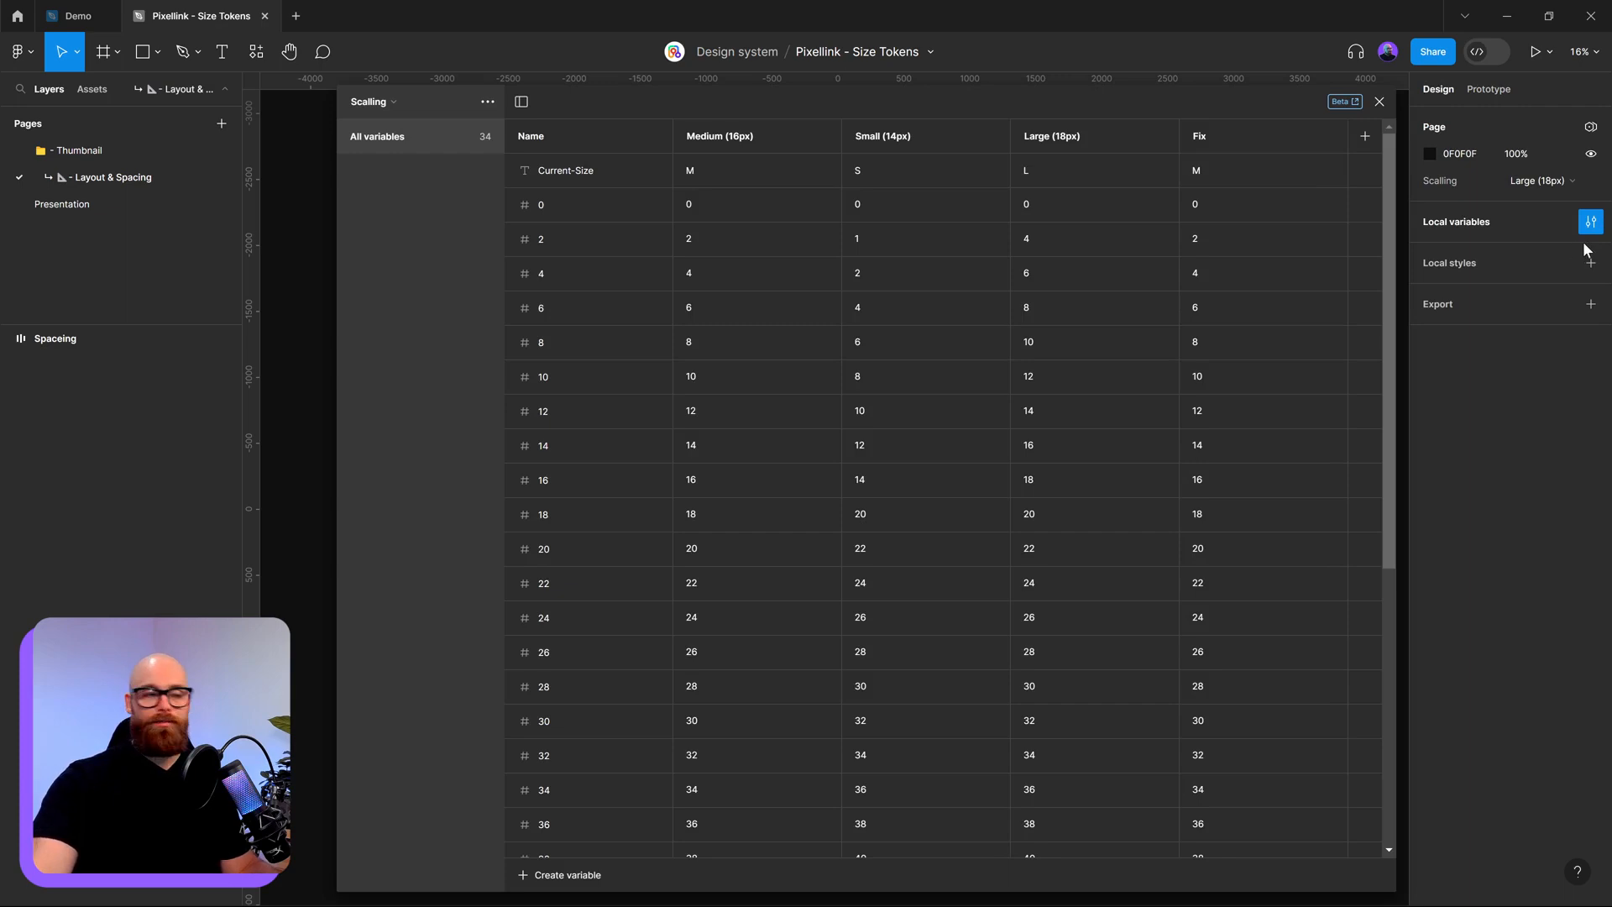
click(382, 115)
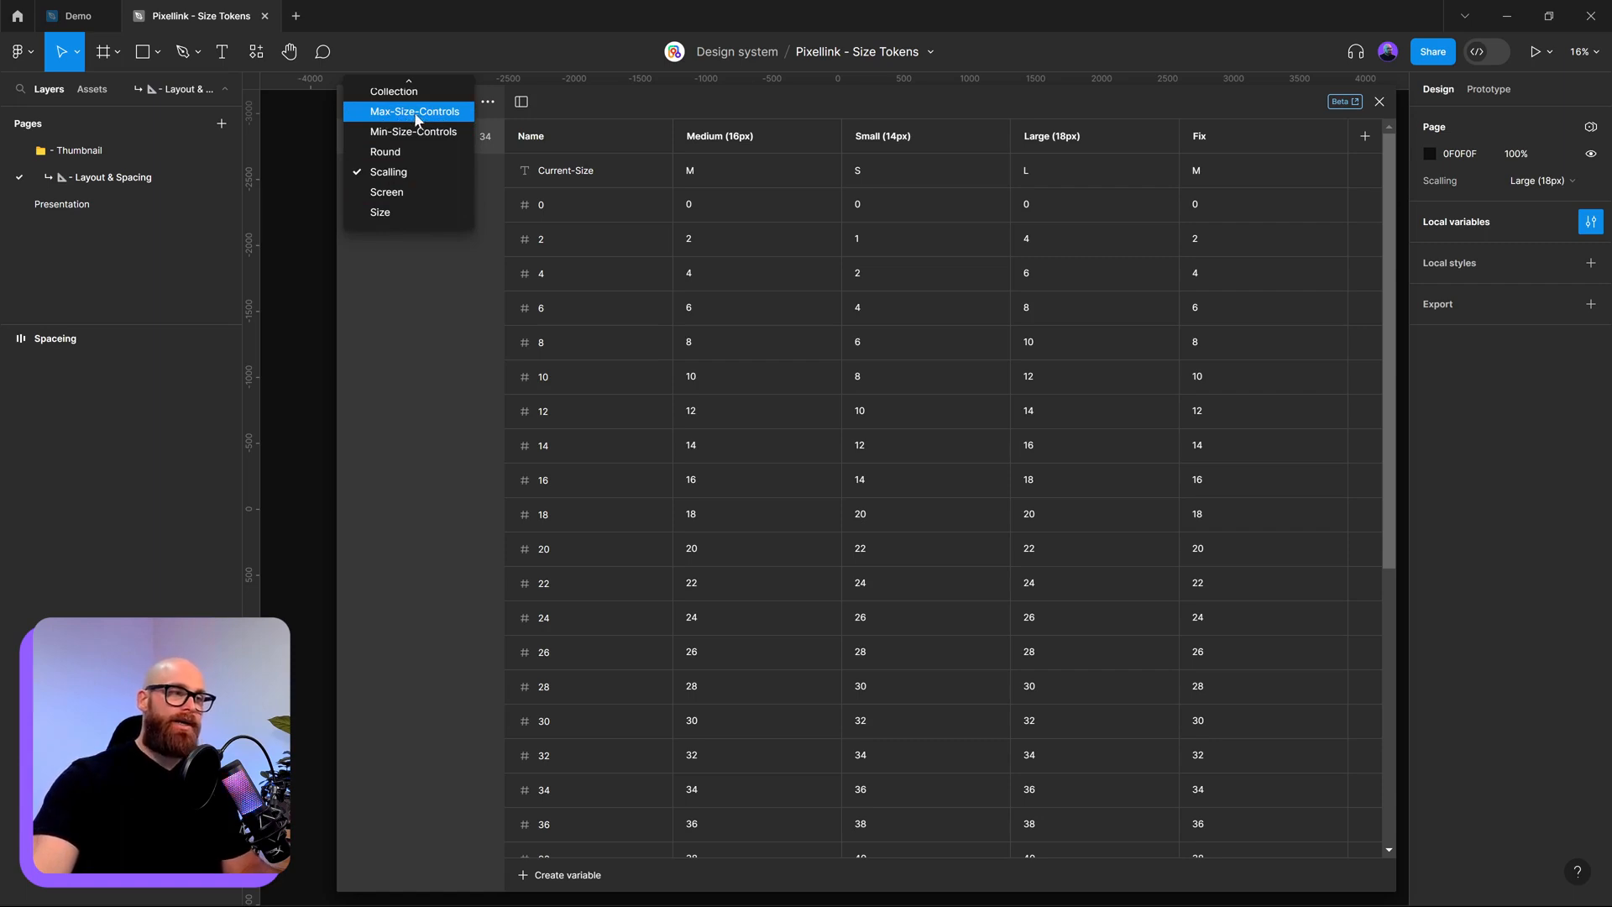
click(440, 117)
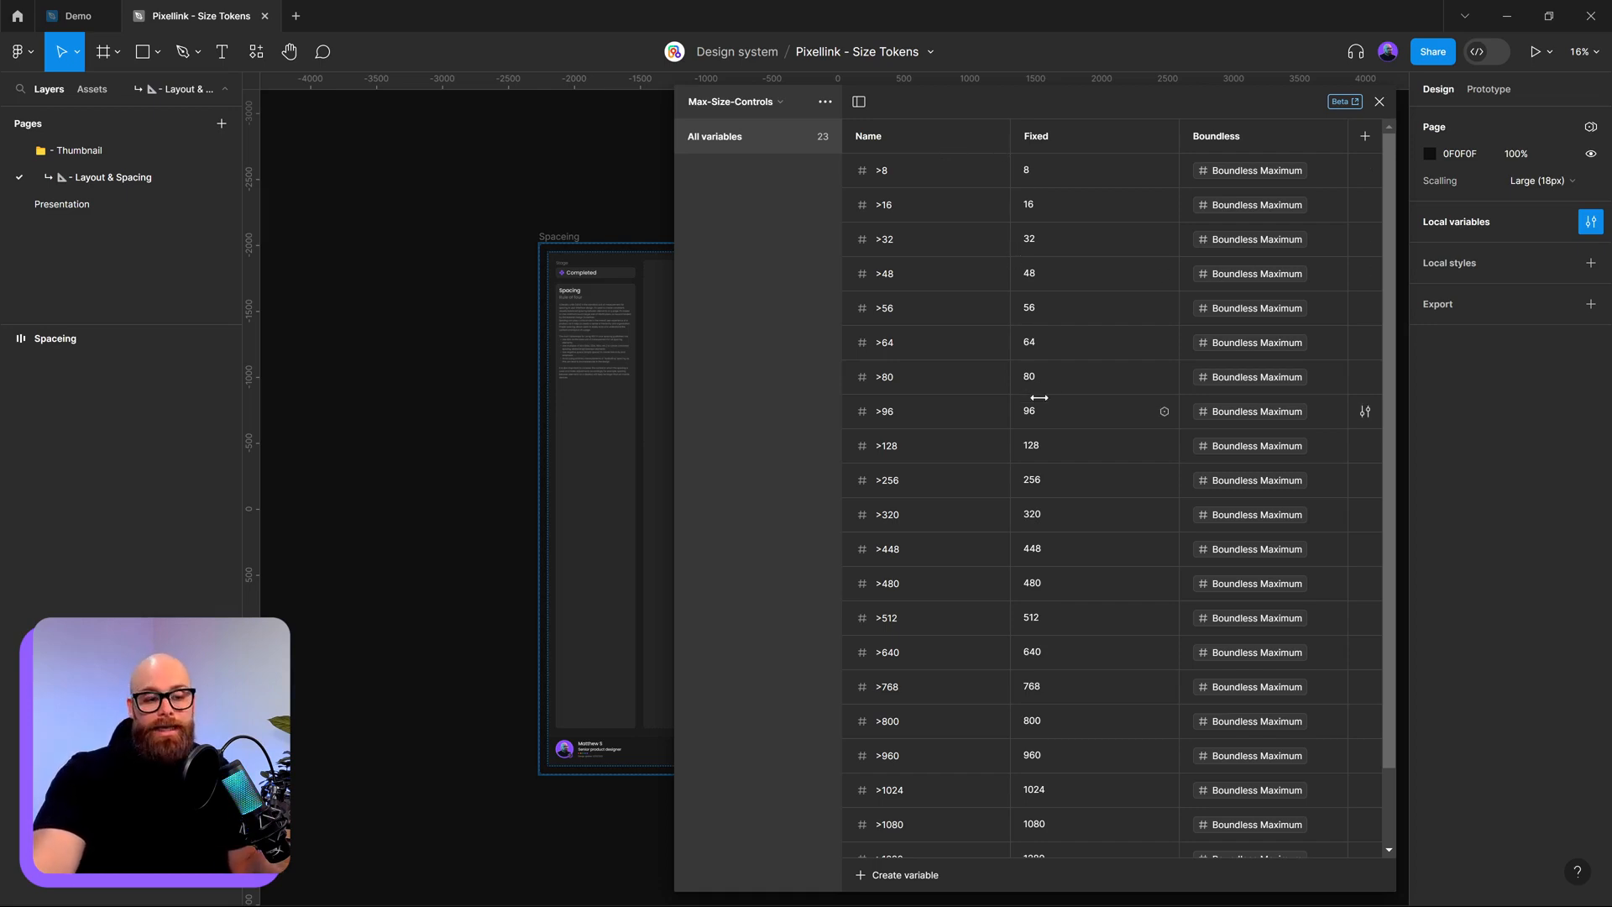
- Look through the Max-Size-Controls variables and examine the > prefix in the name of the >8 variable
scroll(1125, 453, down, 2)
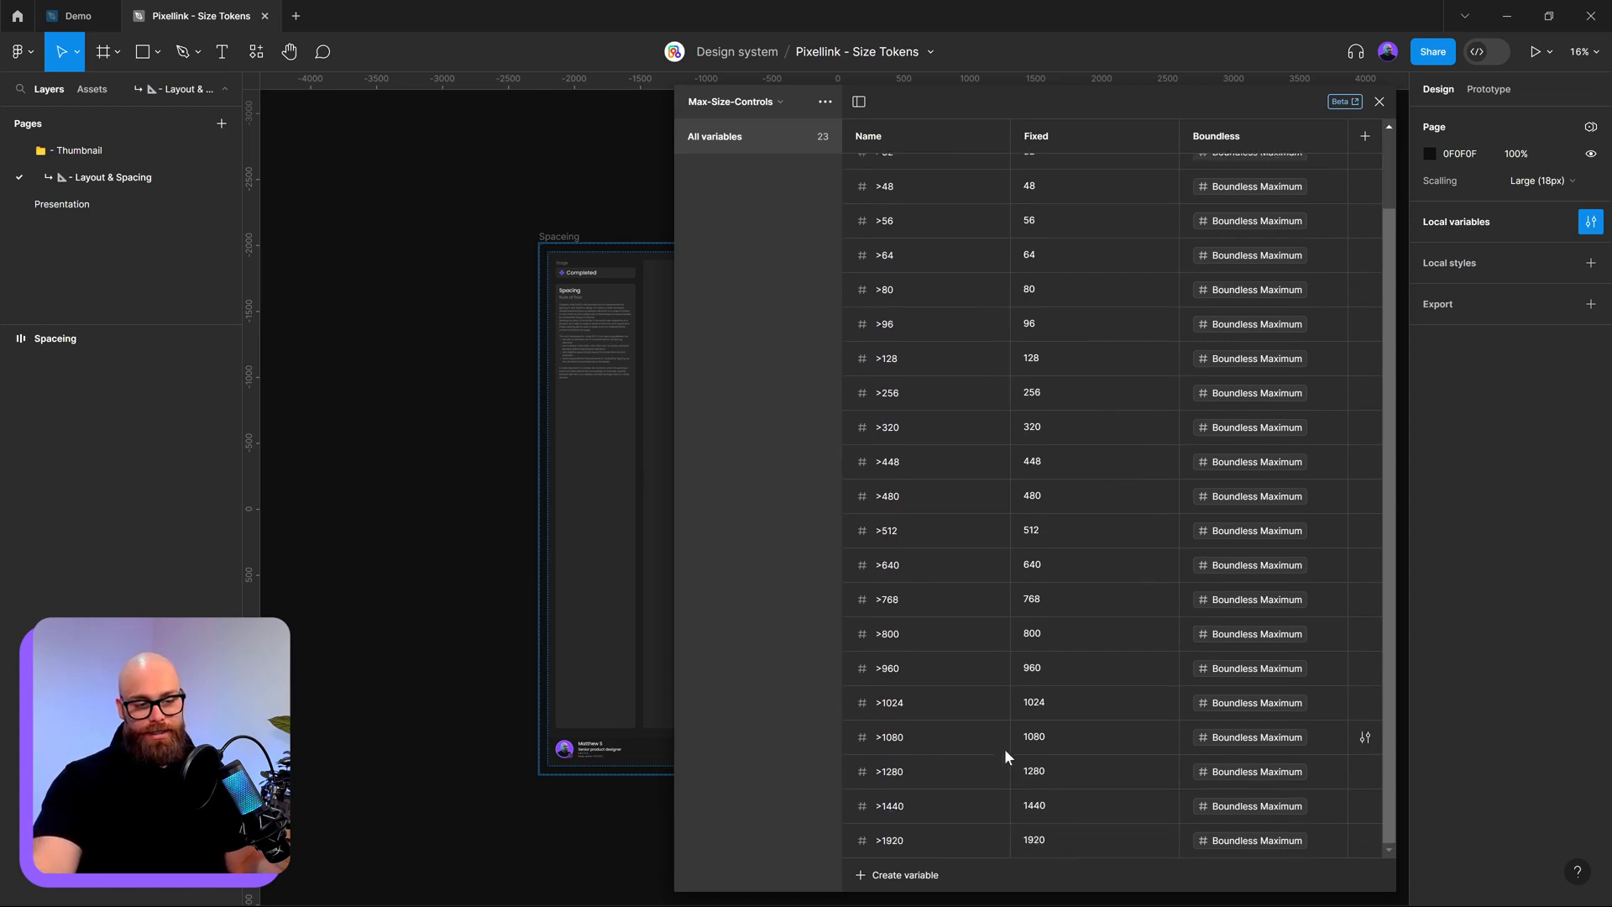
scroll(947, 252, up, 3)
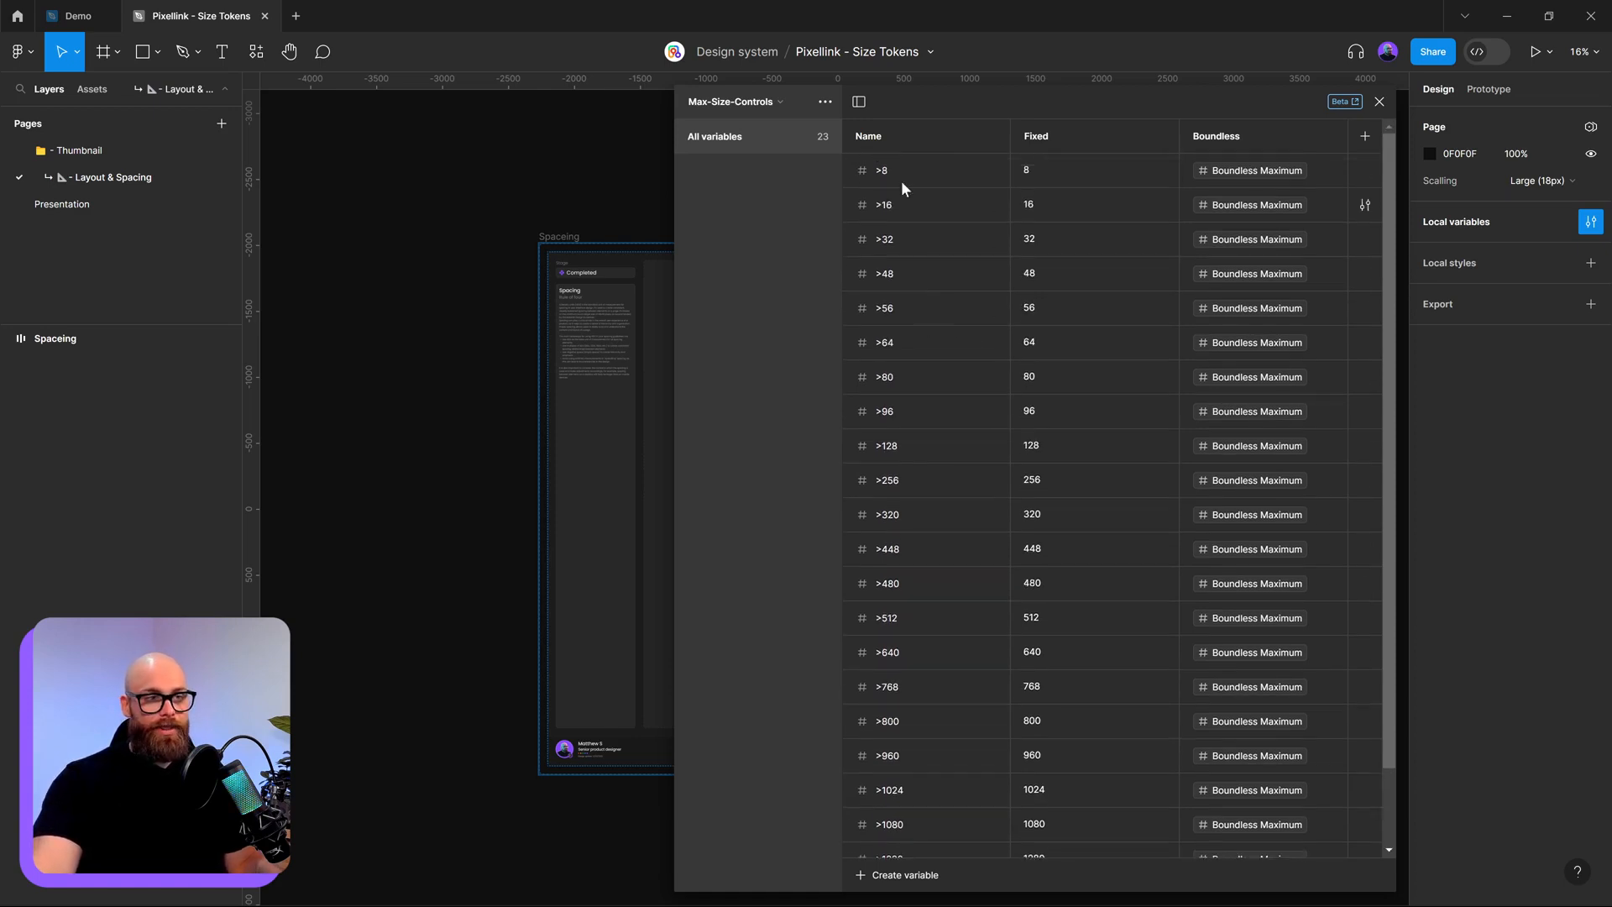
double_click(878, 173)
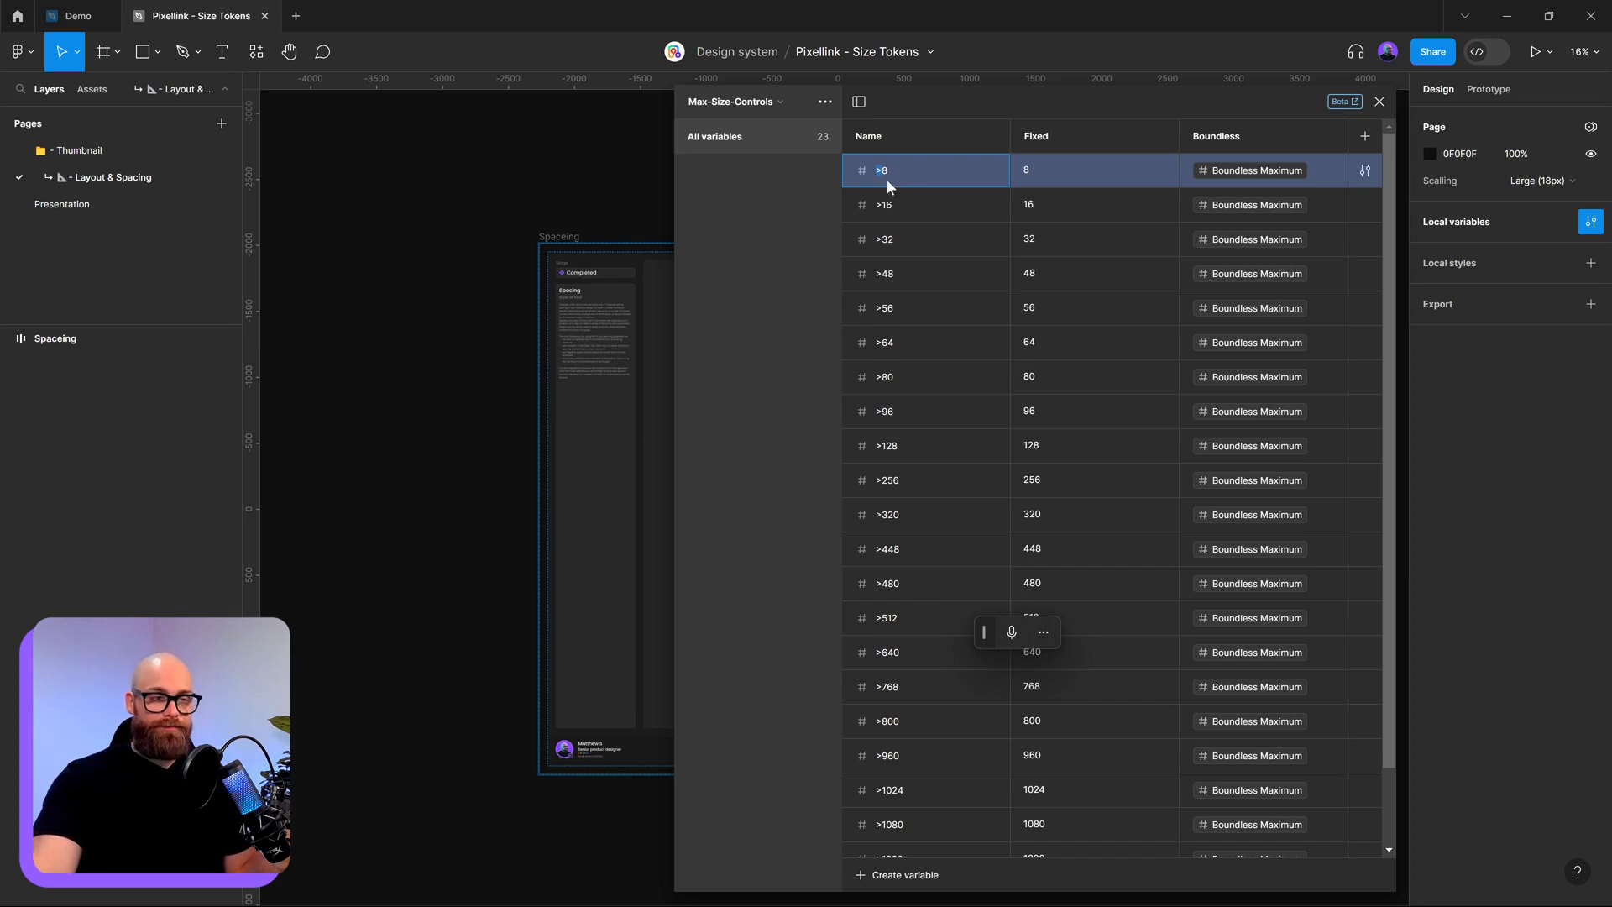
click(828, 225)
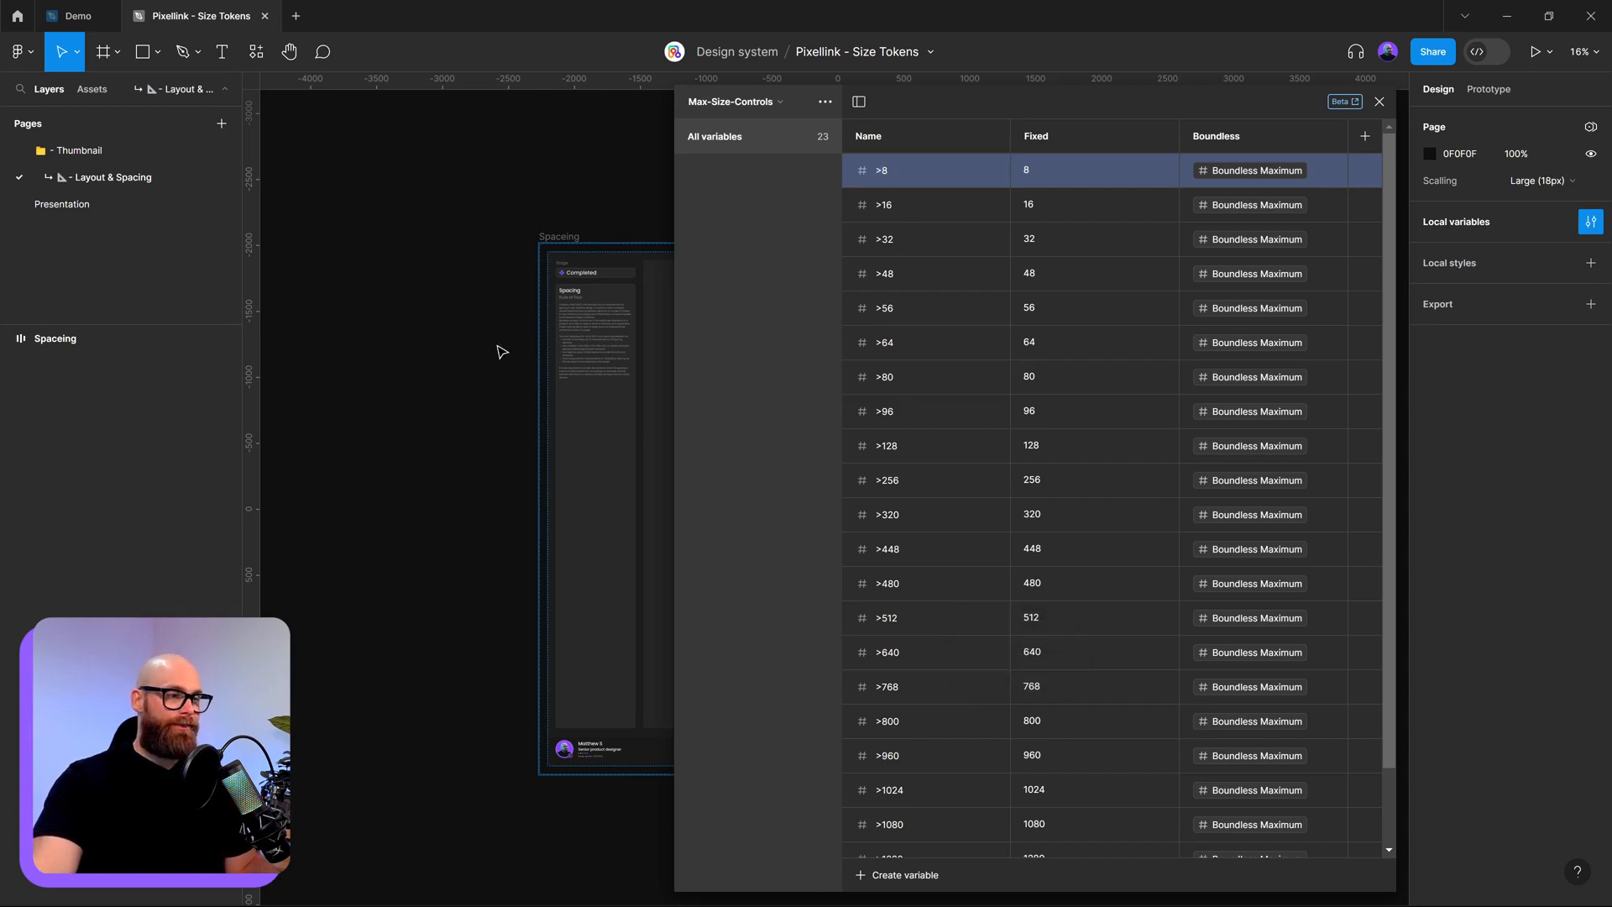
- Draw a square frame of about 276 × 276 px on the empty canvas outside the Spaceing frame
scroll(295, 201, up, 5)
click(103, 51)
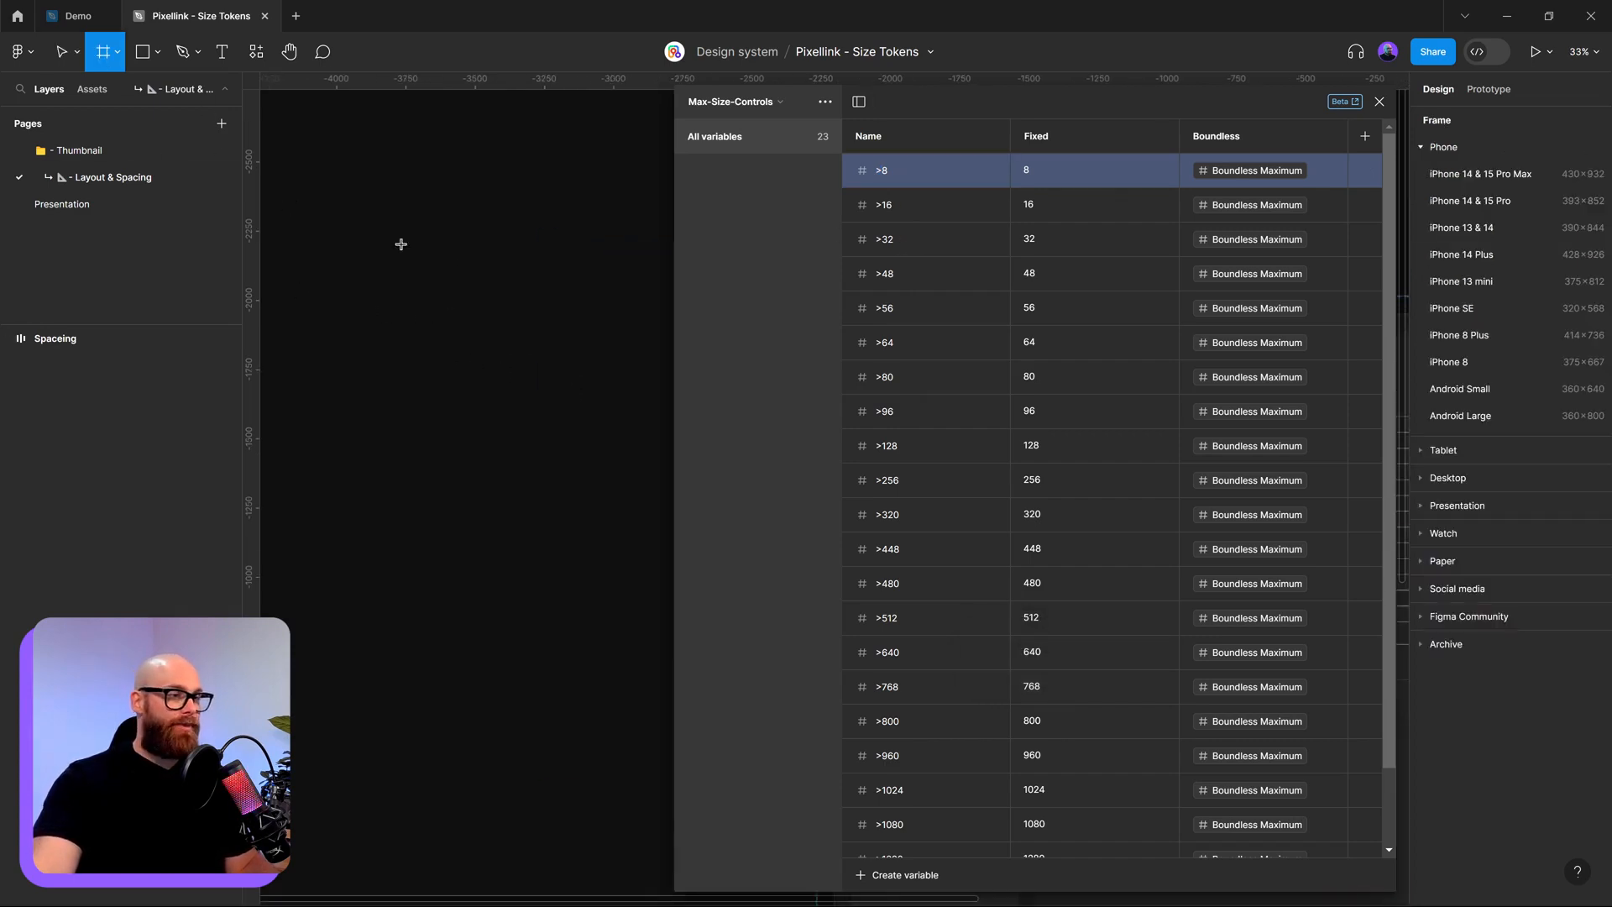
drag(387, 236, 464, 312)
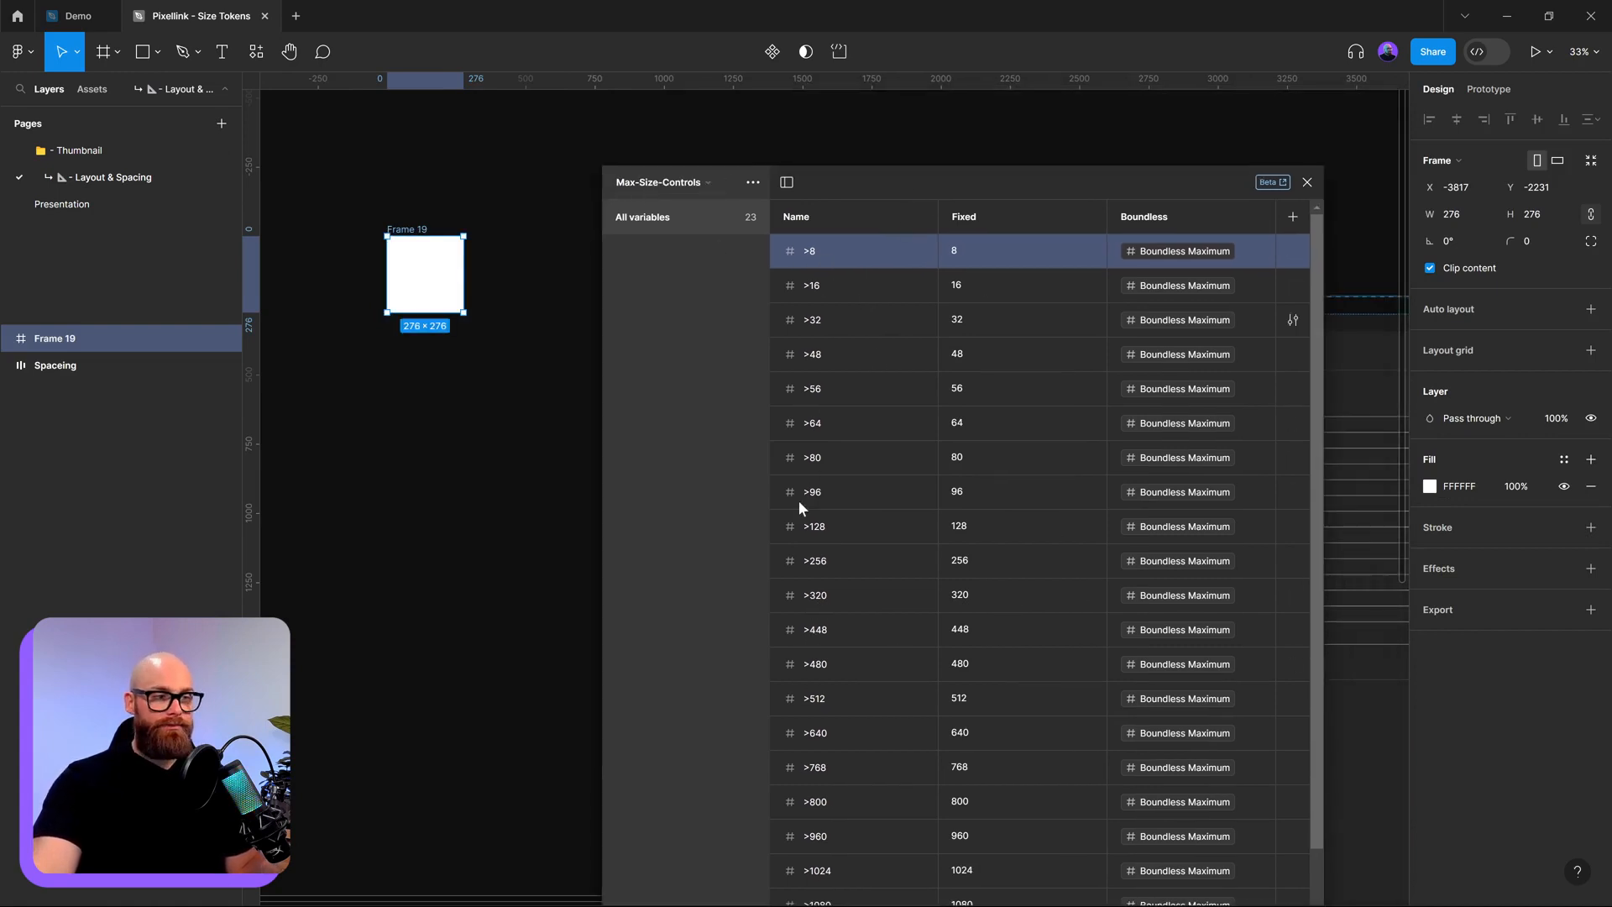
- Filter the new frame's height variables by the > prefix, look through the sizes, clear the filter and browse the unfiltered list
click(1568, 214)
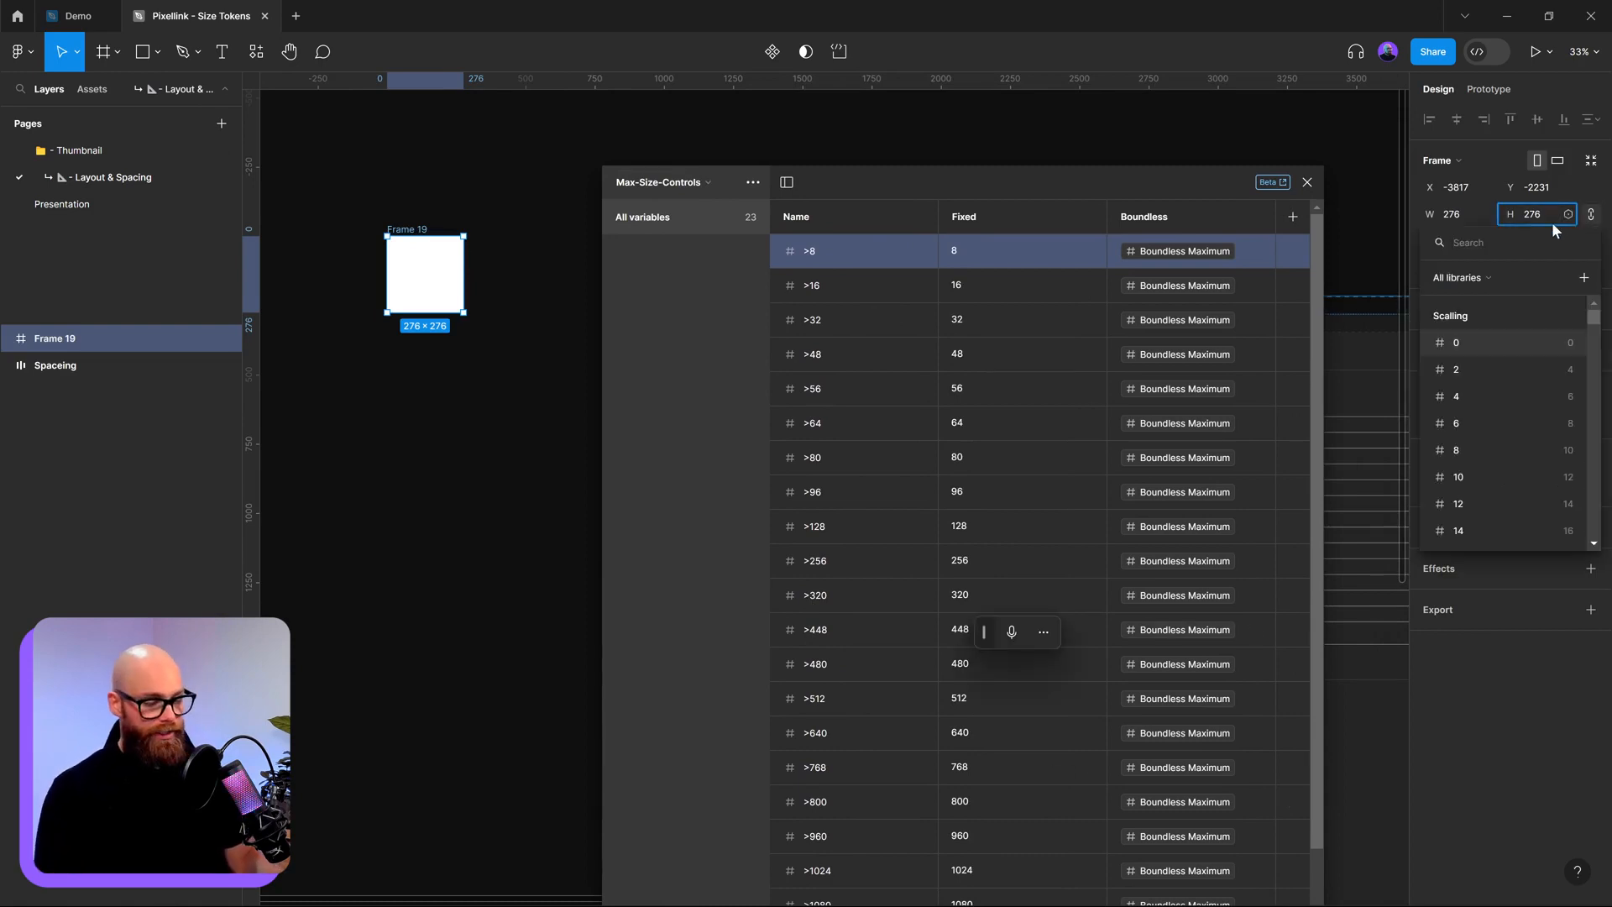
text(>)
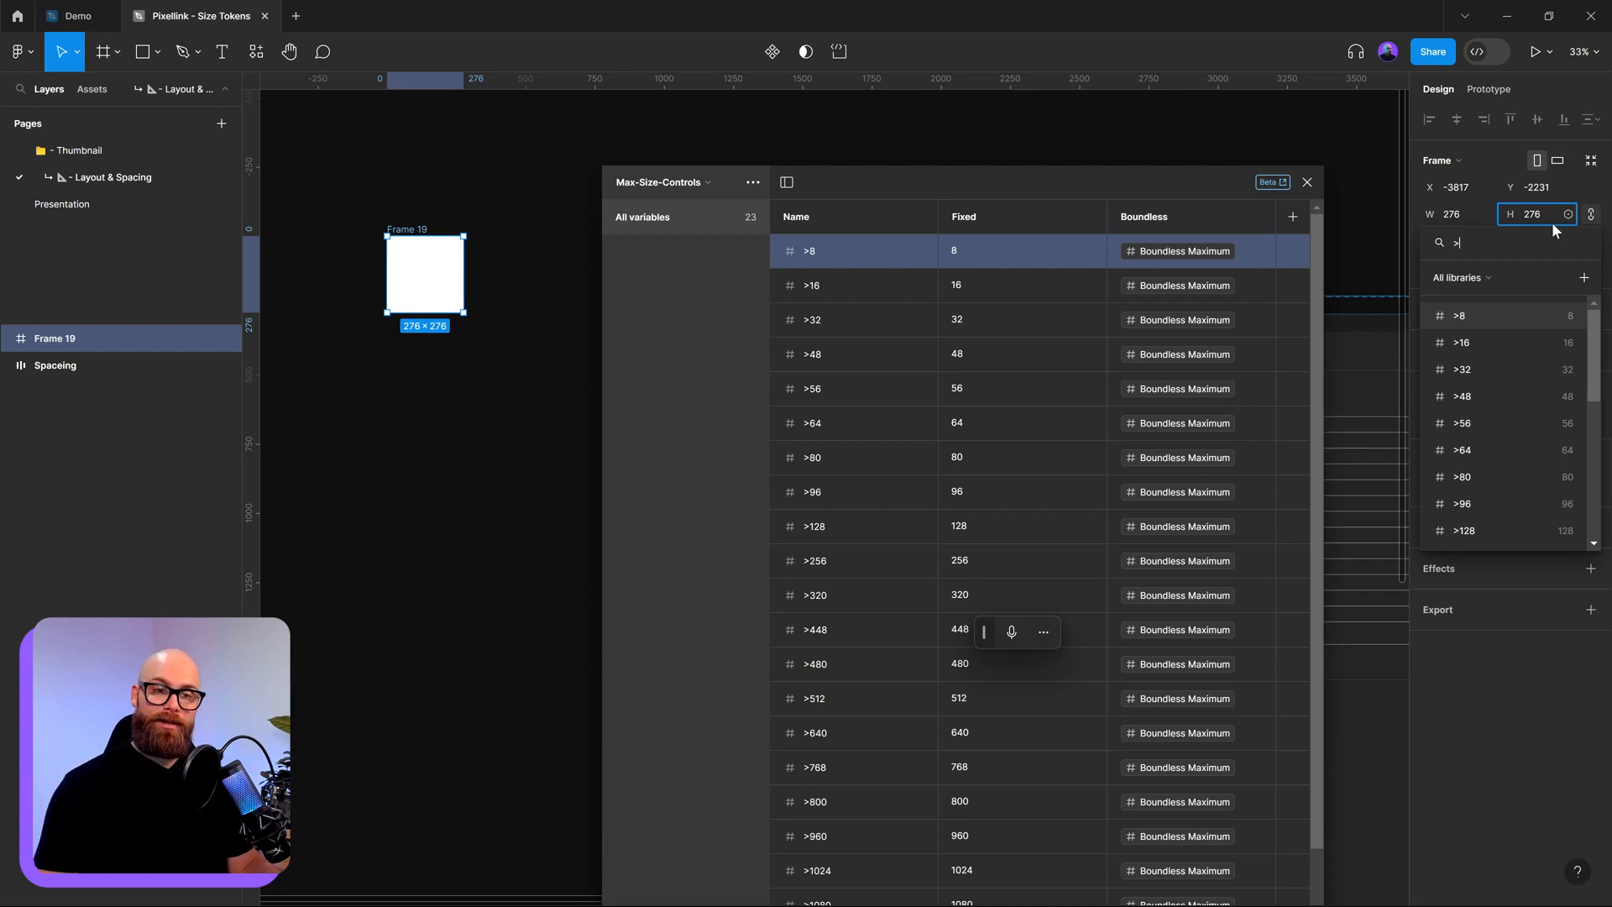
scroll(1494, 479, down, 5)
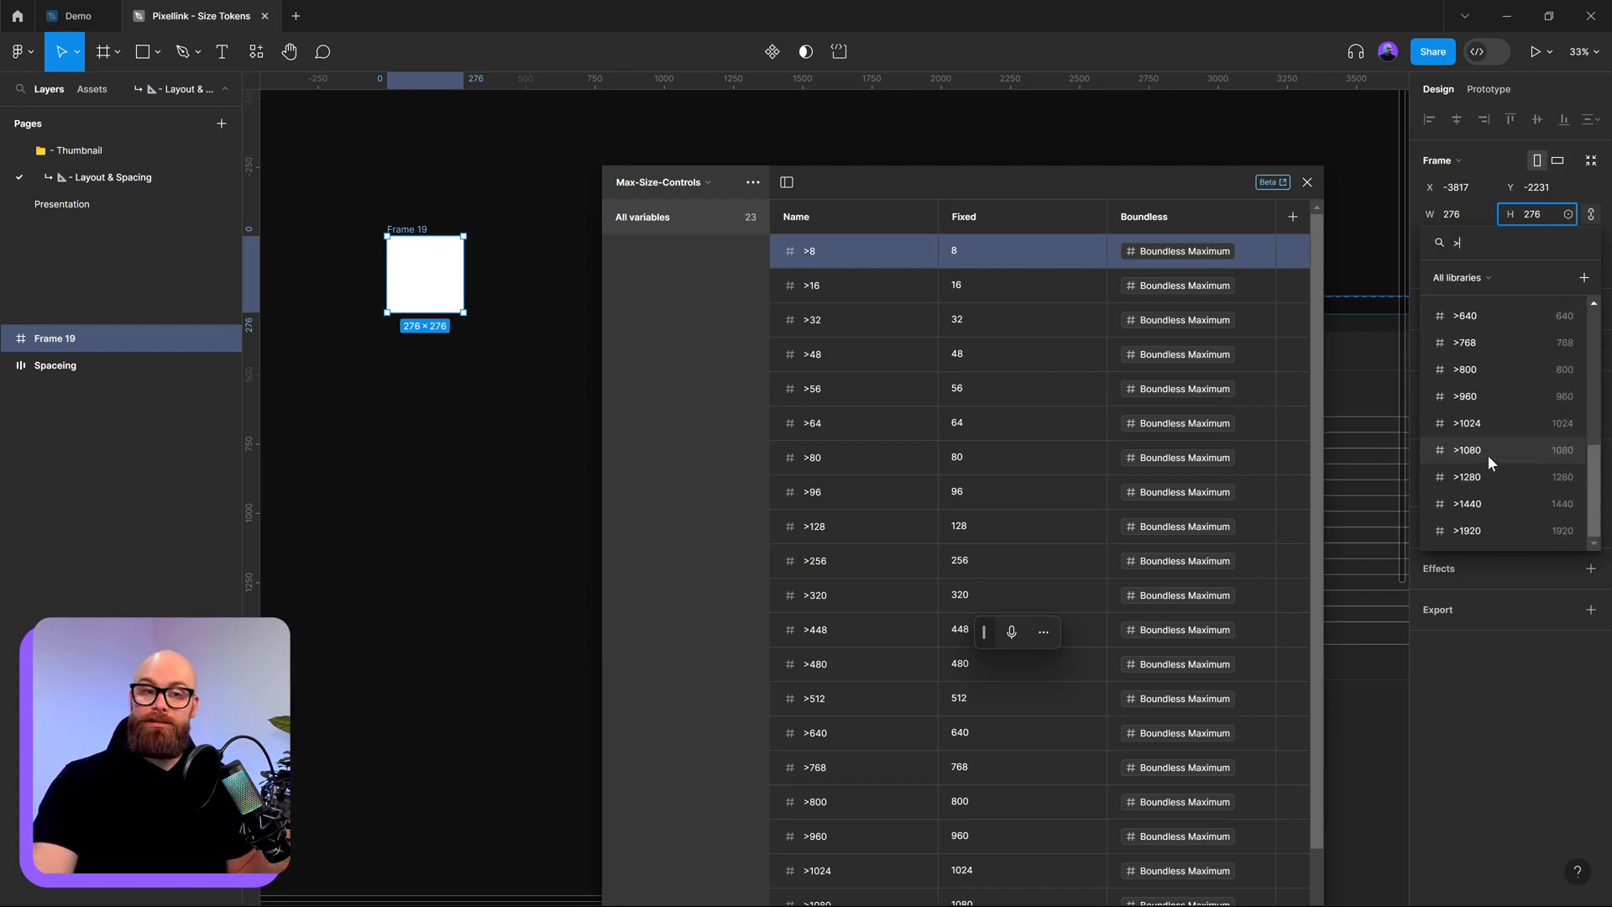
key(BackSpace)
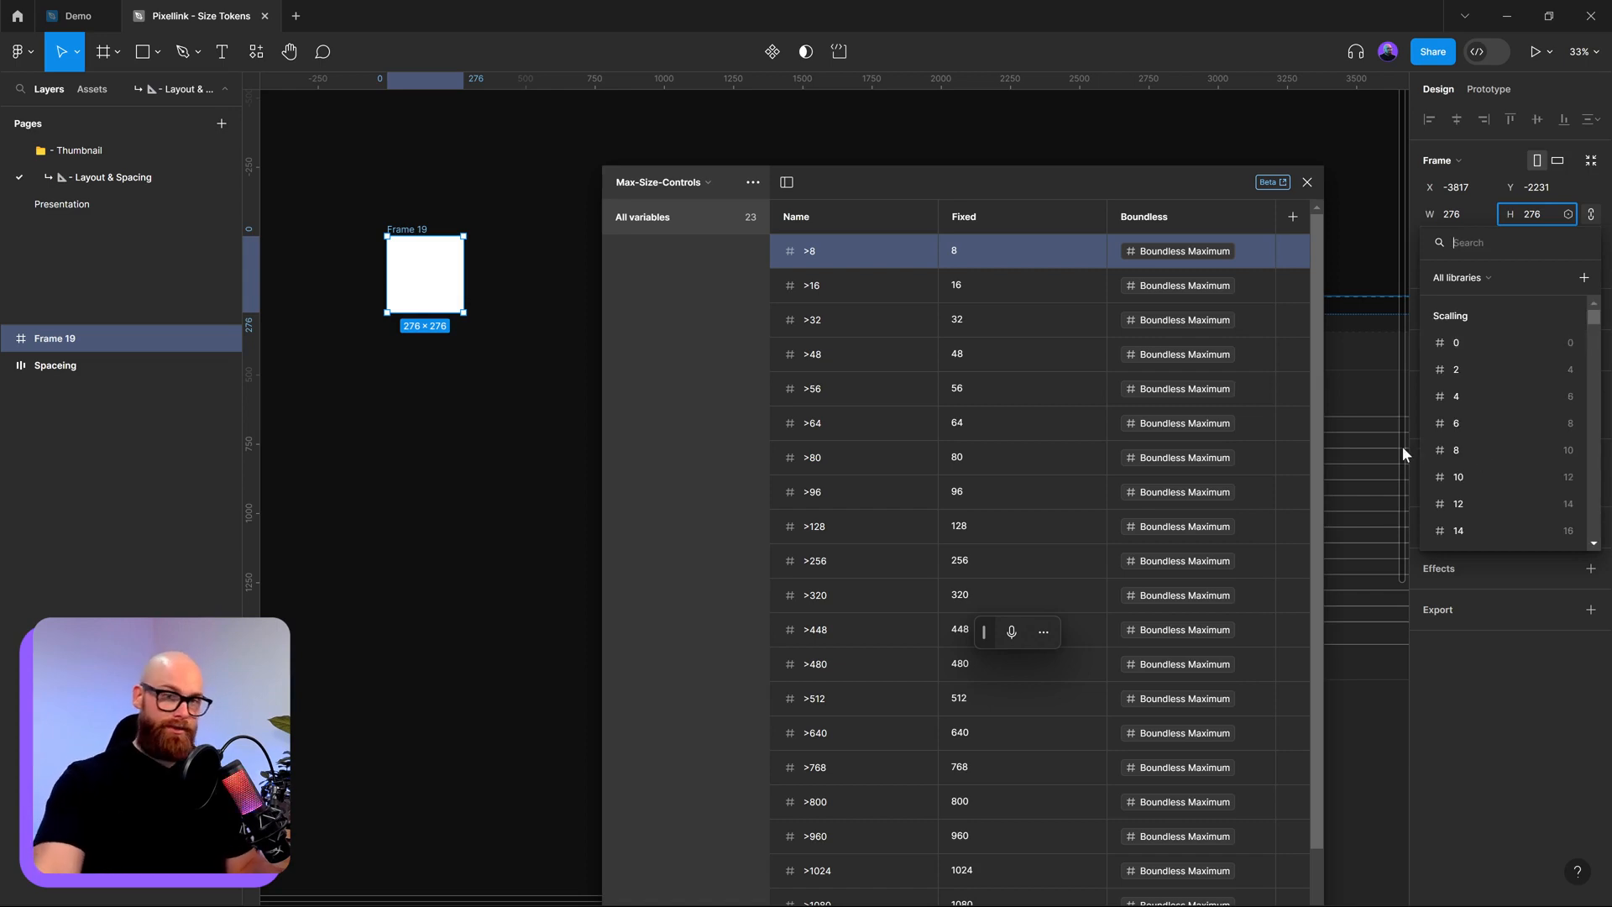
scroll(1471, 418, down, 5)
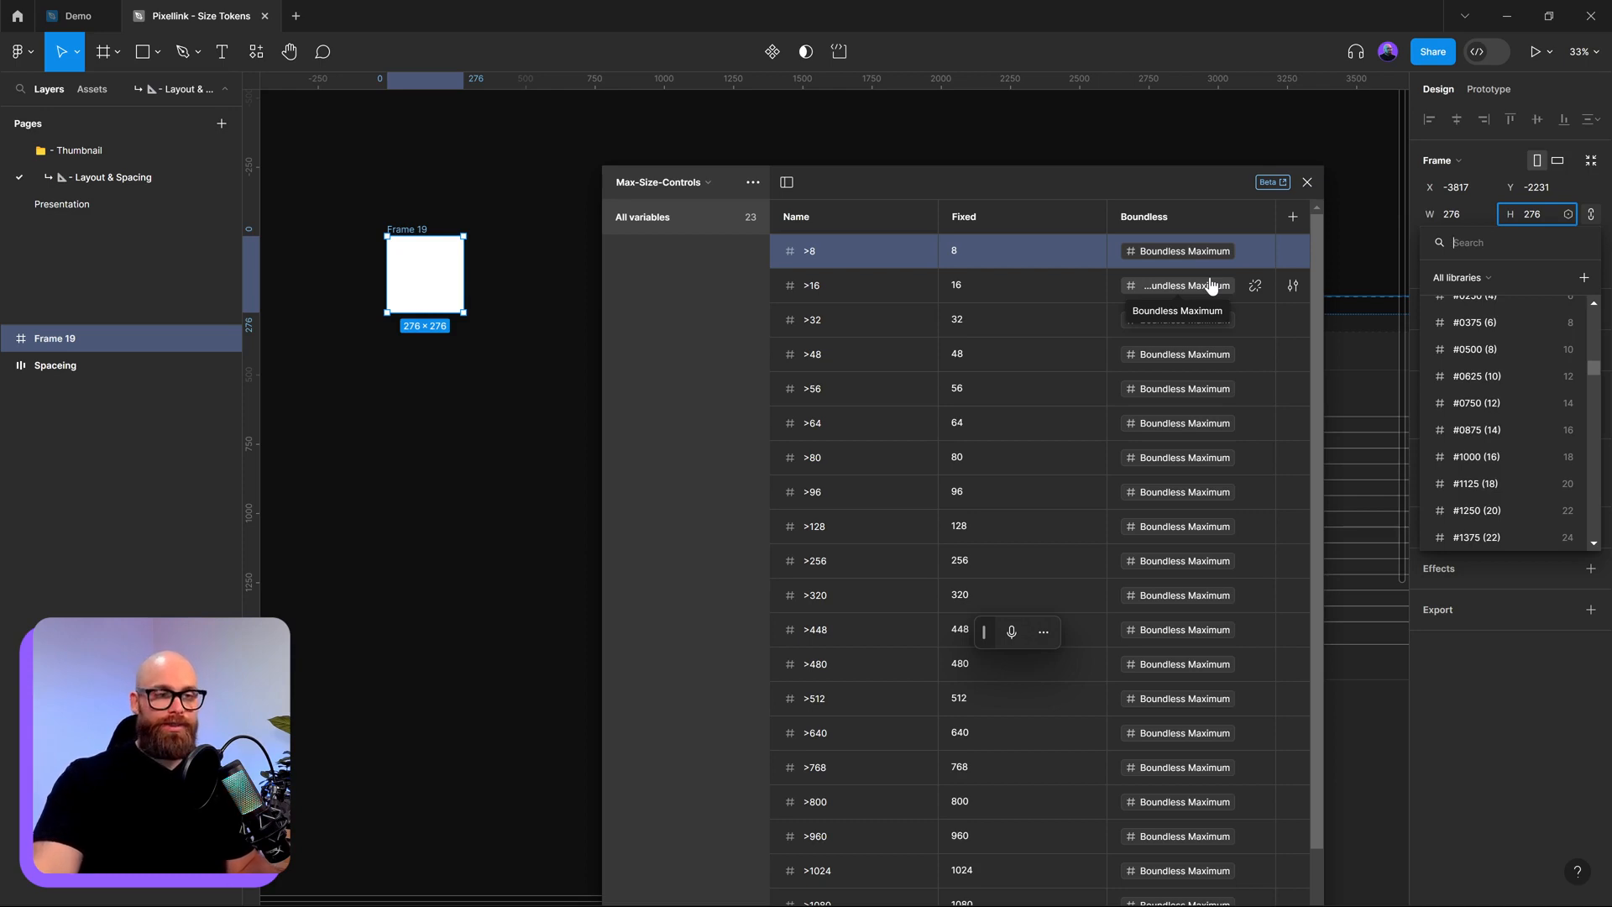
- Review the Min-Size-Controls collection and examine the Boundless Maximum and Boundless Minimum variables in the Size collection
click(710, 186)
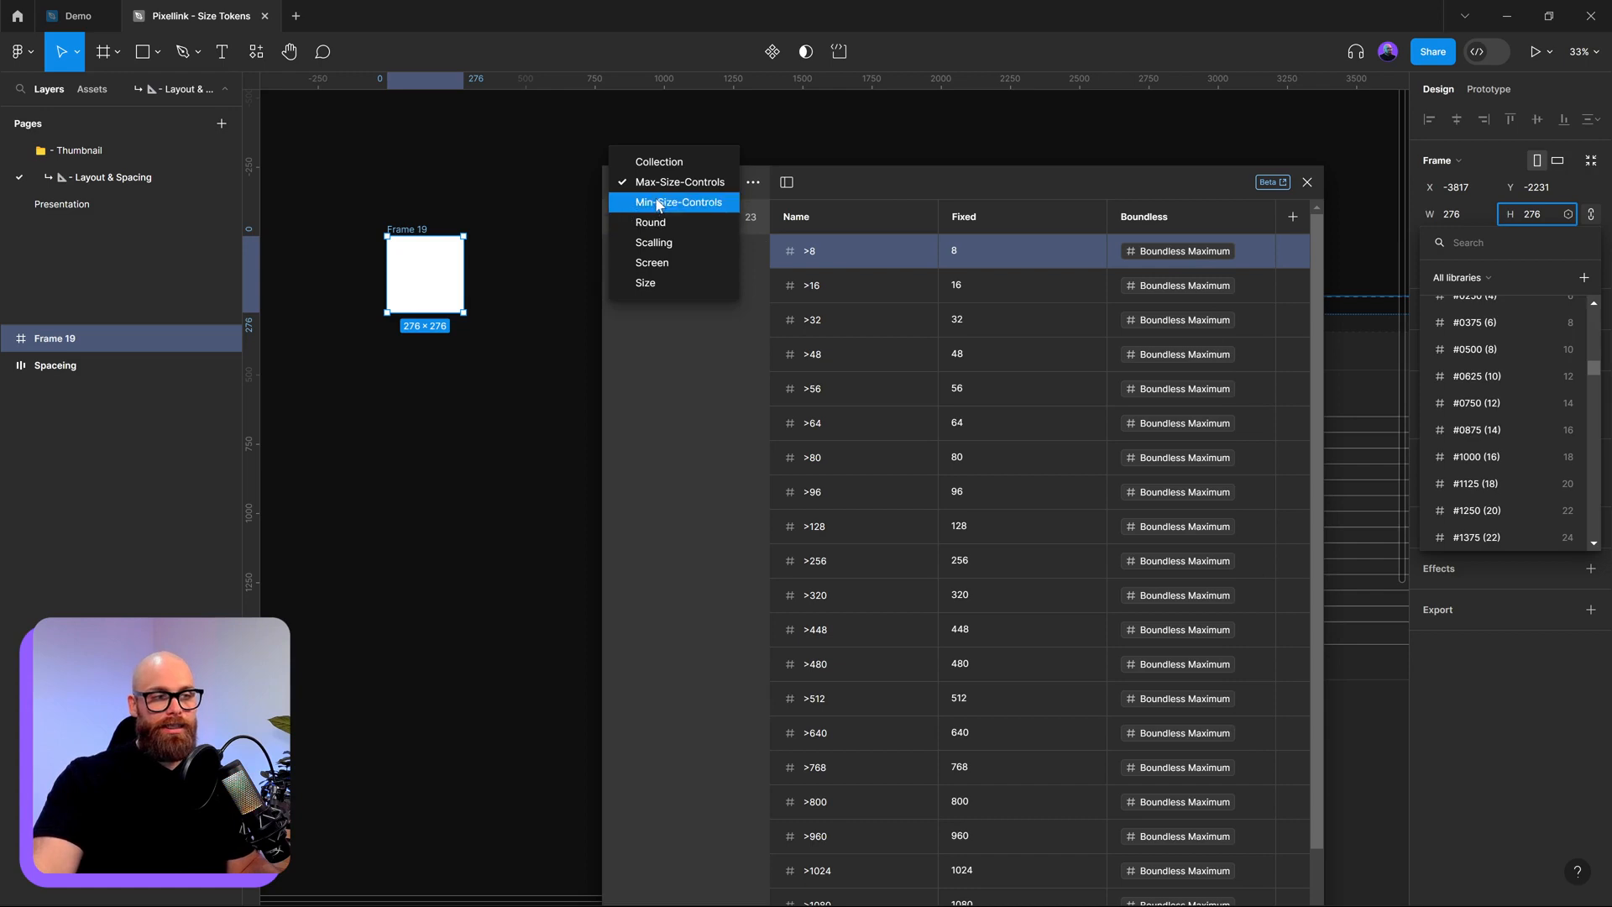
click(662, 202)
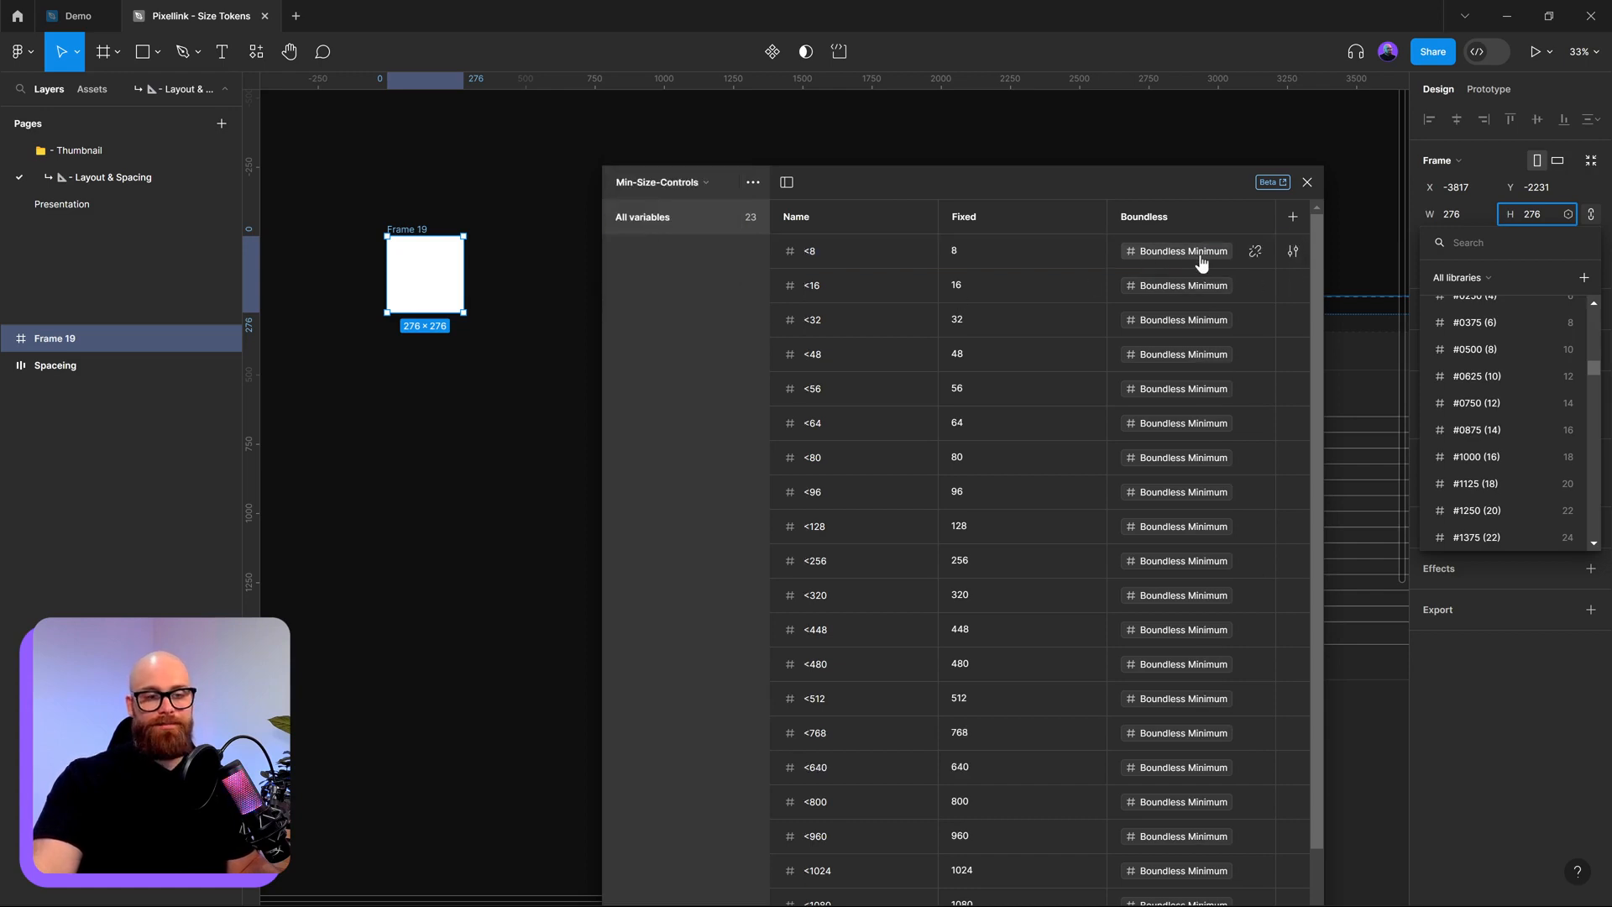
click(695, 183)
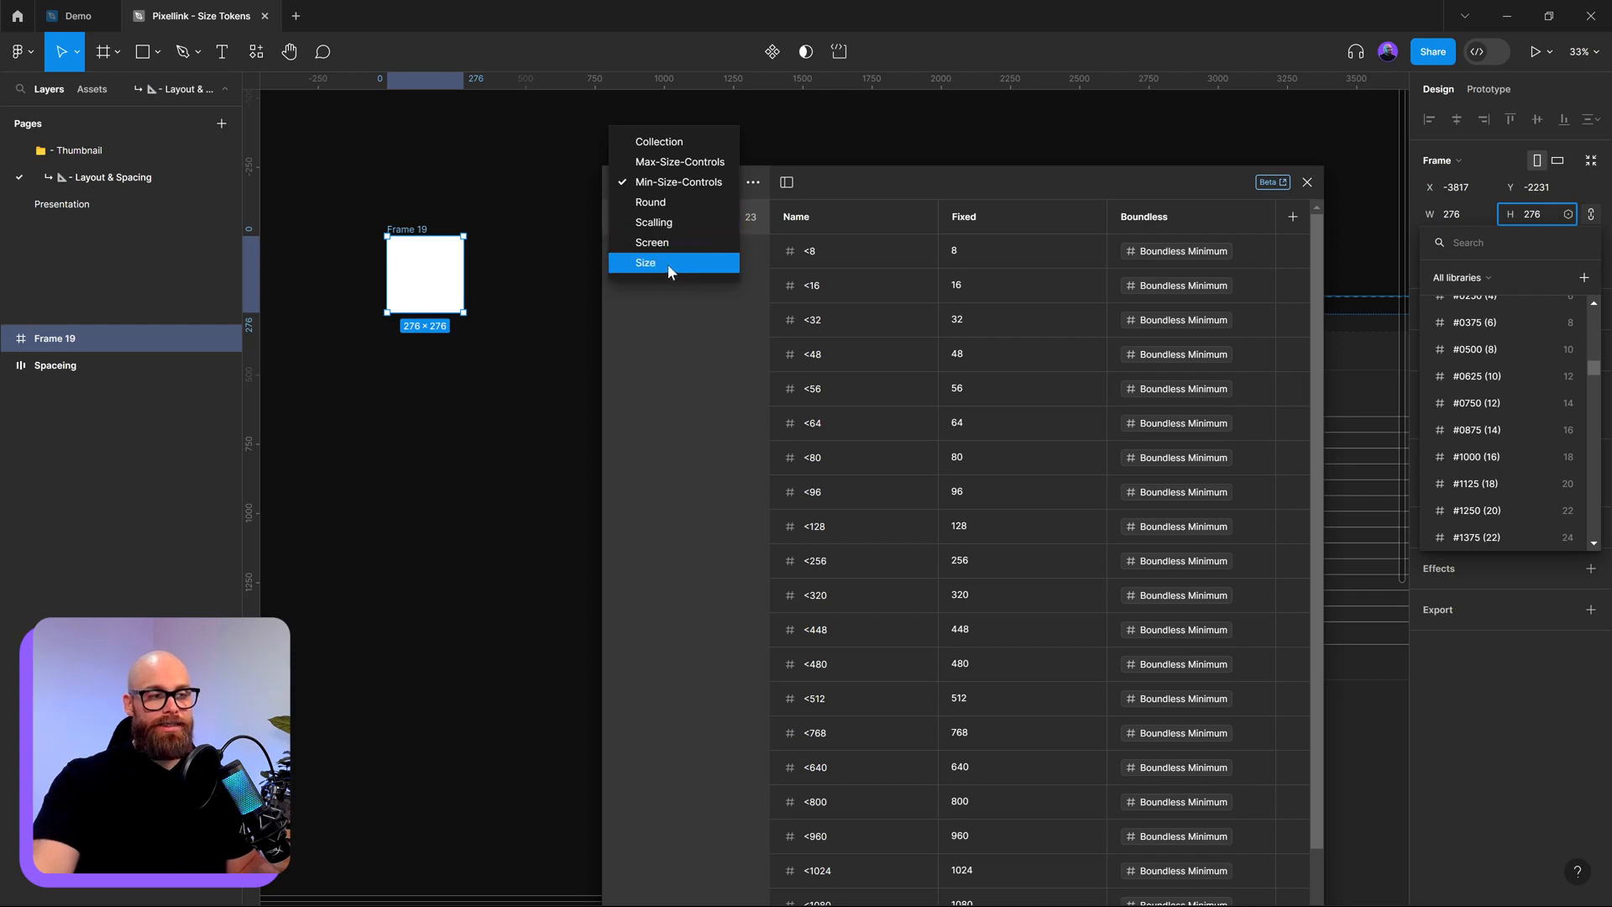
click(669, 262)
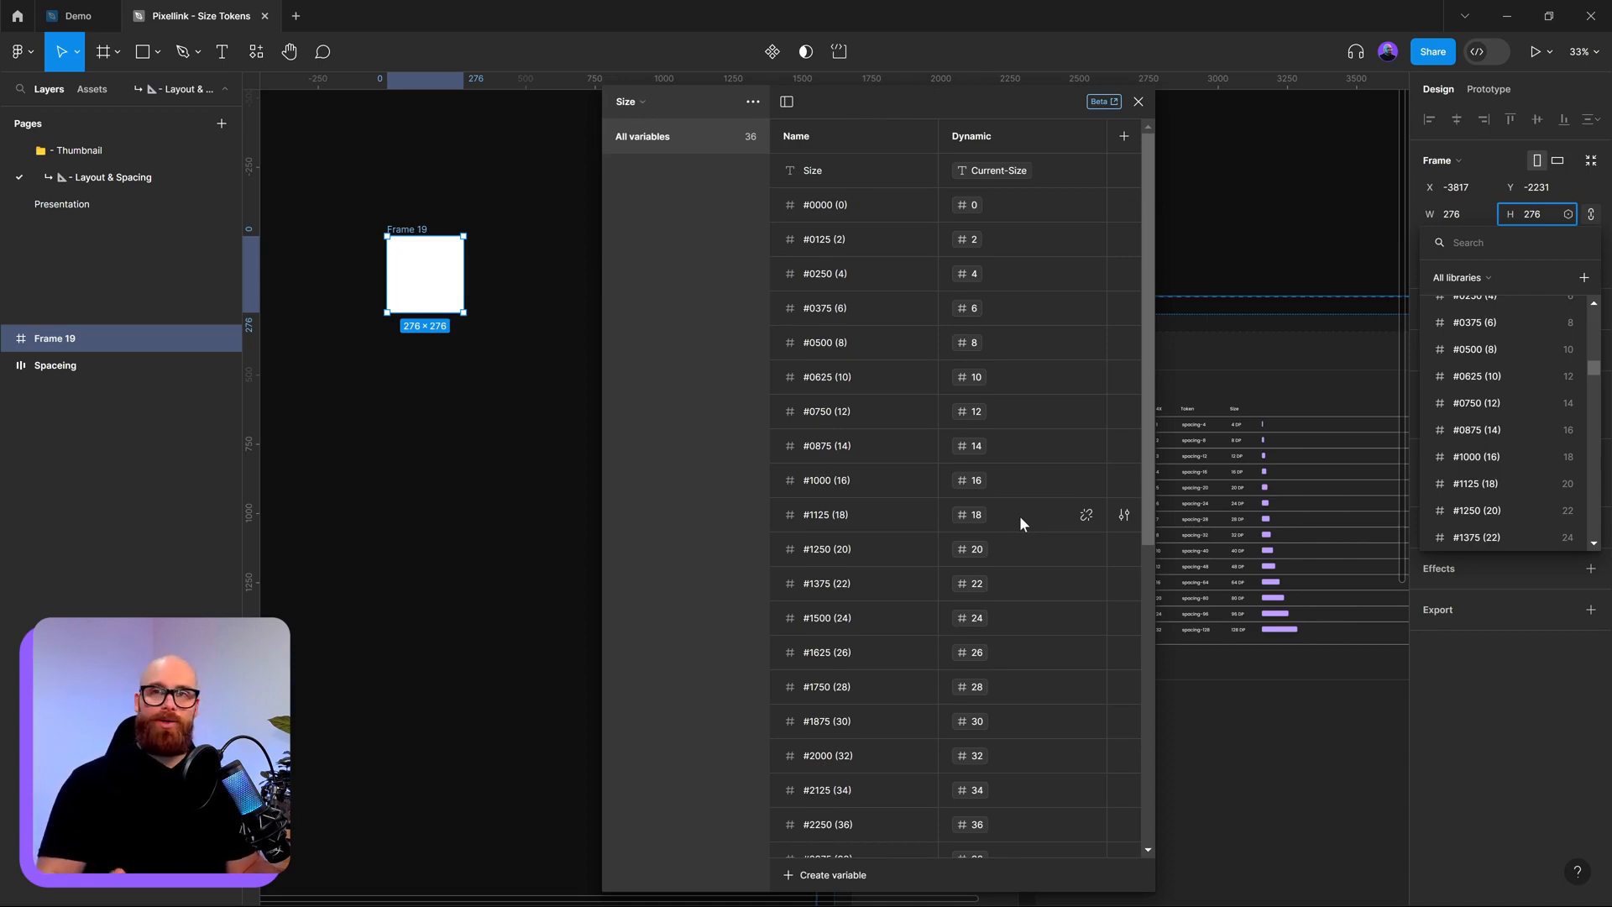
scroll(1012, 524, down, 5)
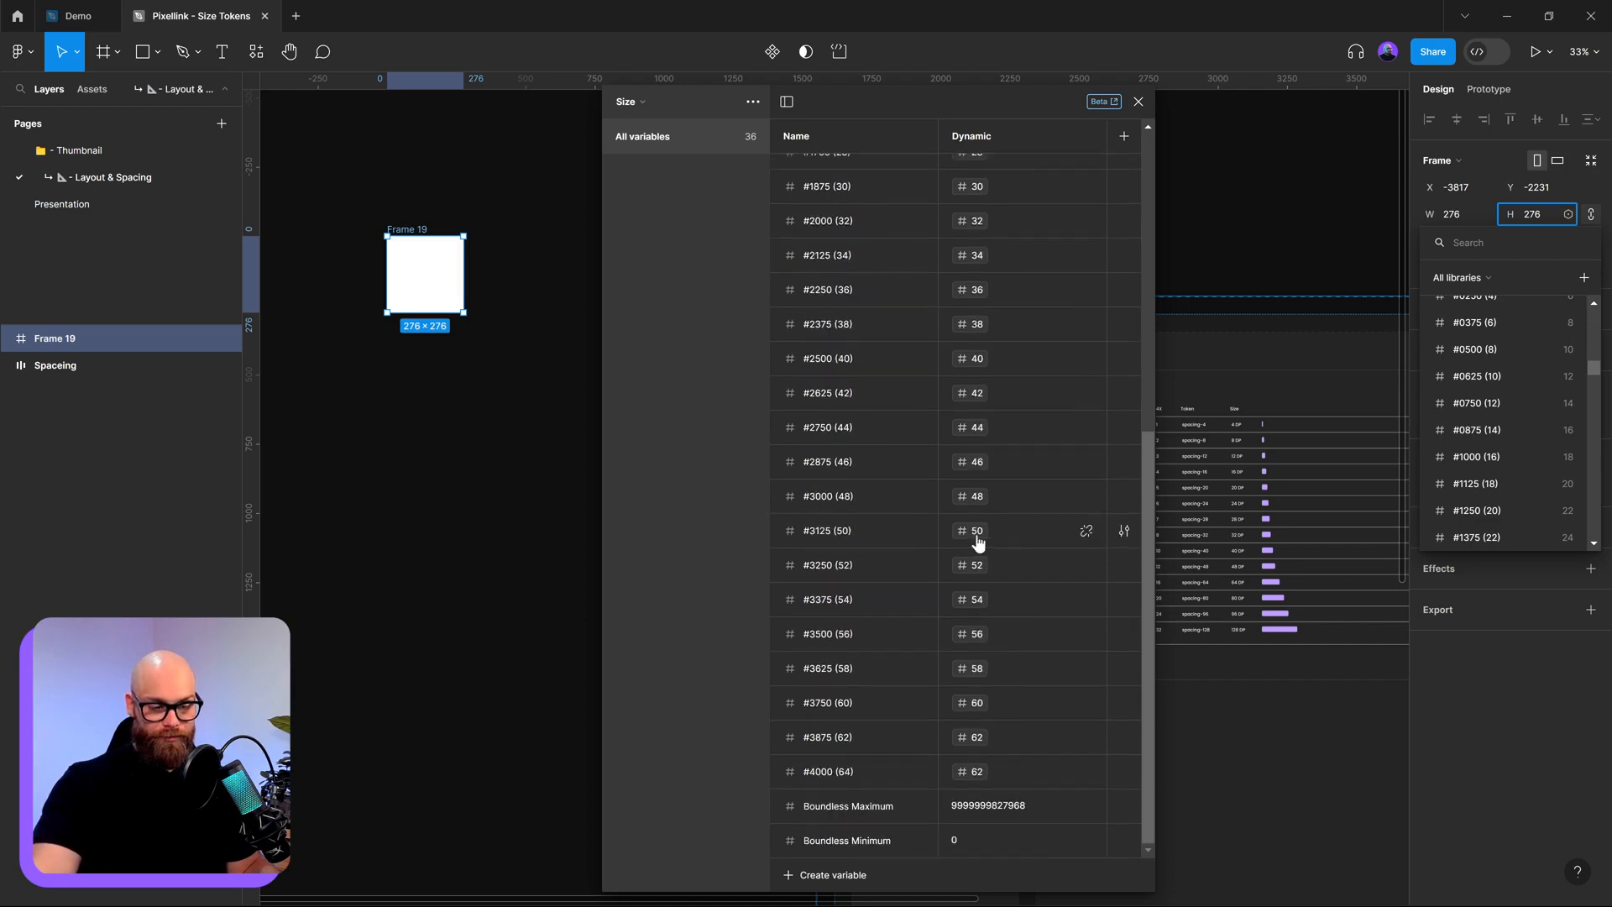
double_click(811, 812)
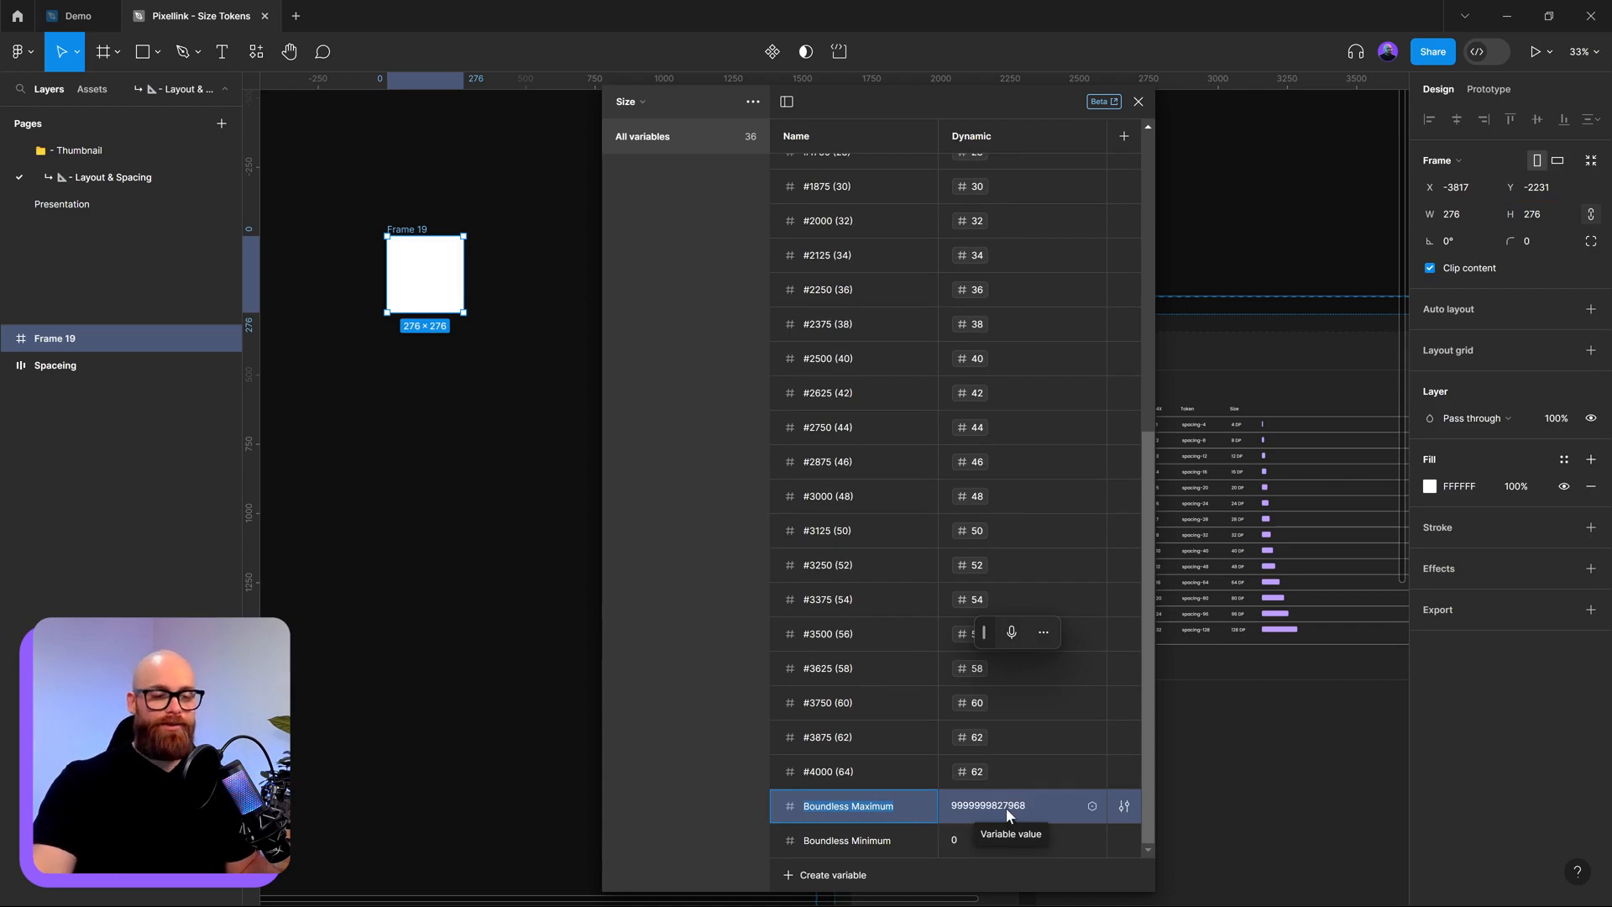
click(926, 844)
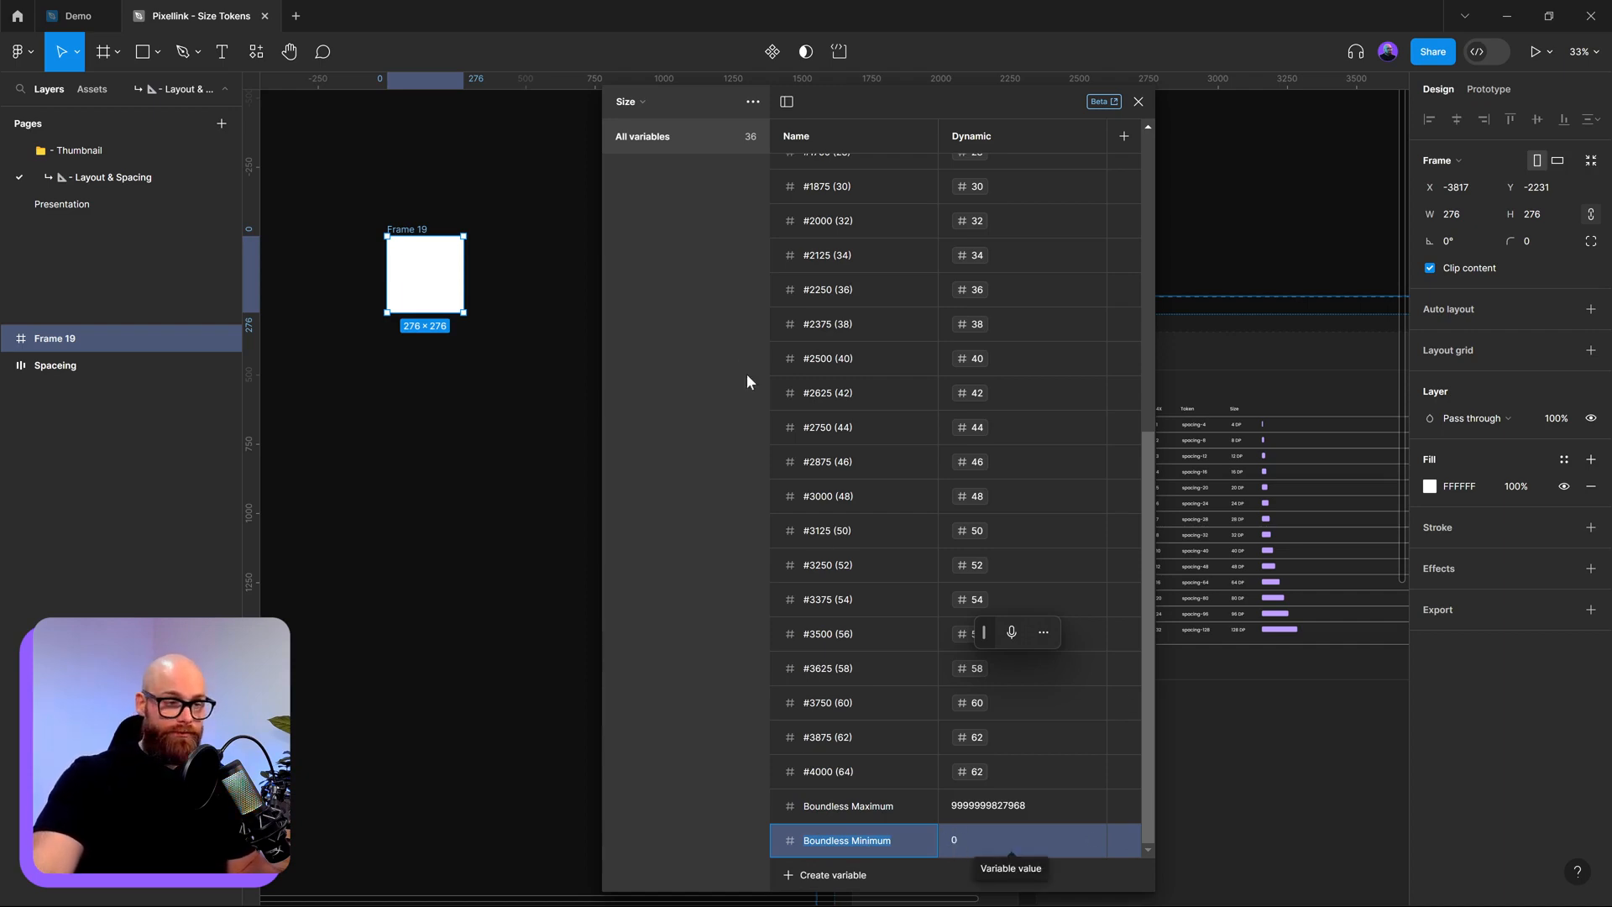
- Return to the Max-Size-Controls collection and look through the Fixed and Boundless modes of its variables
click(658, 104)
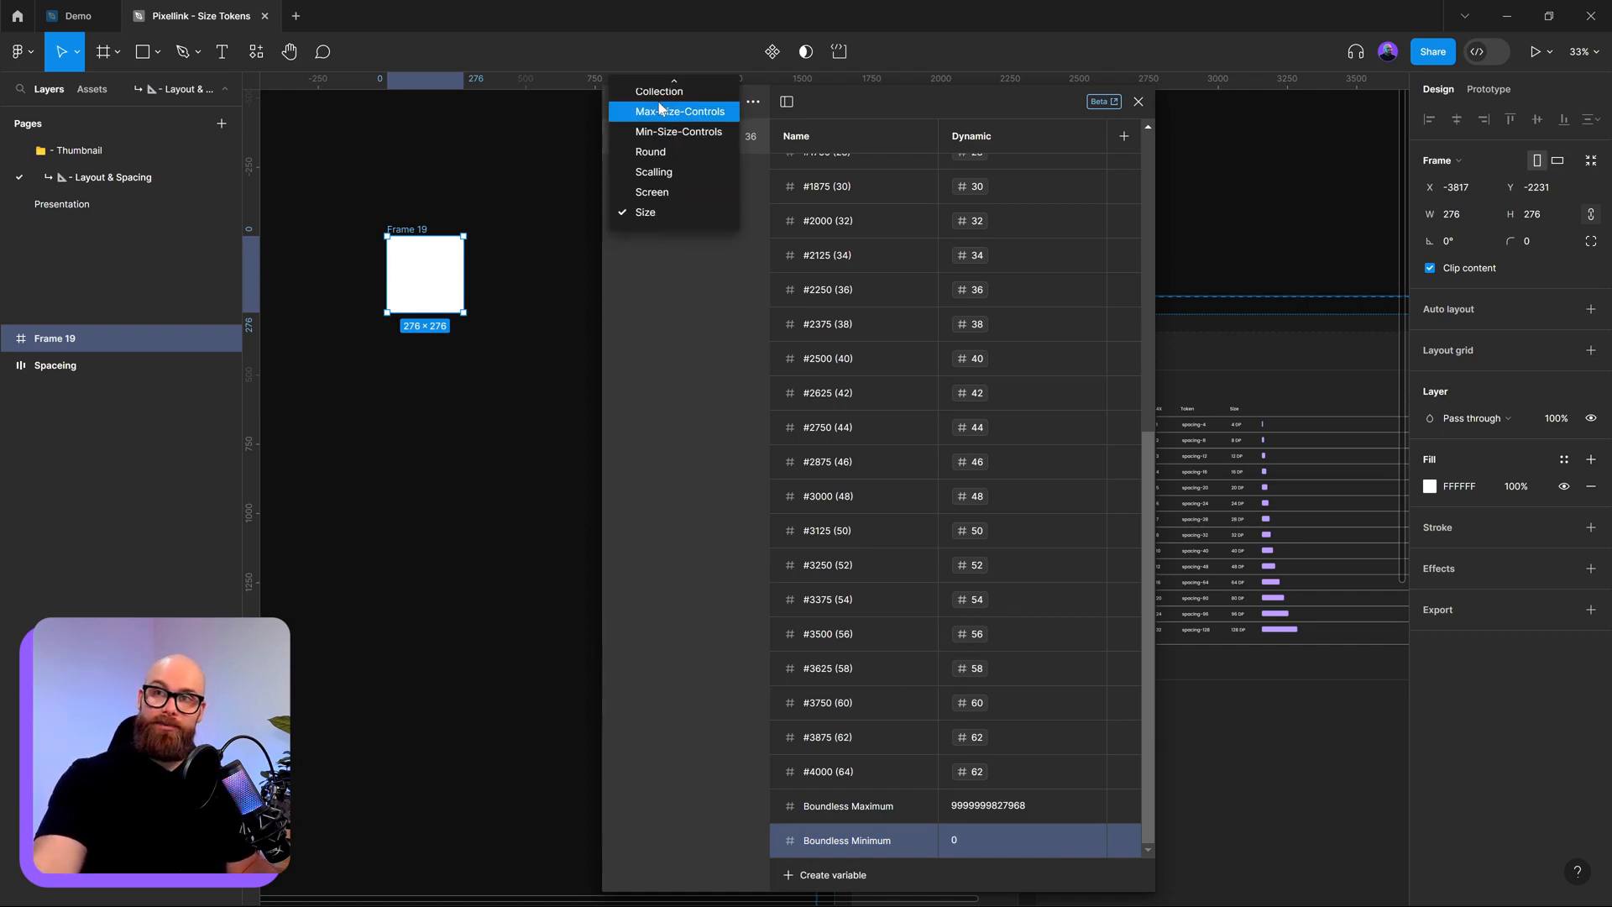
click(701, 581)
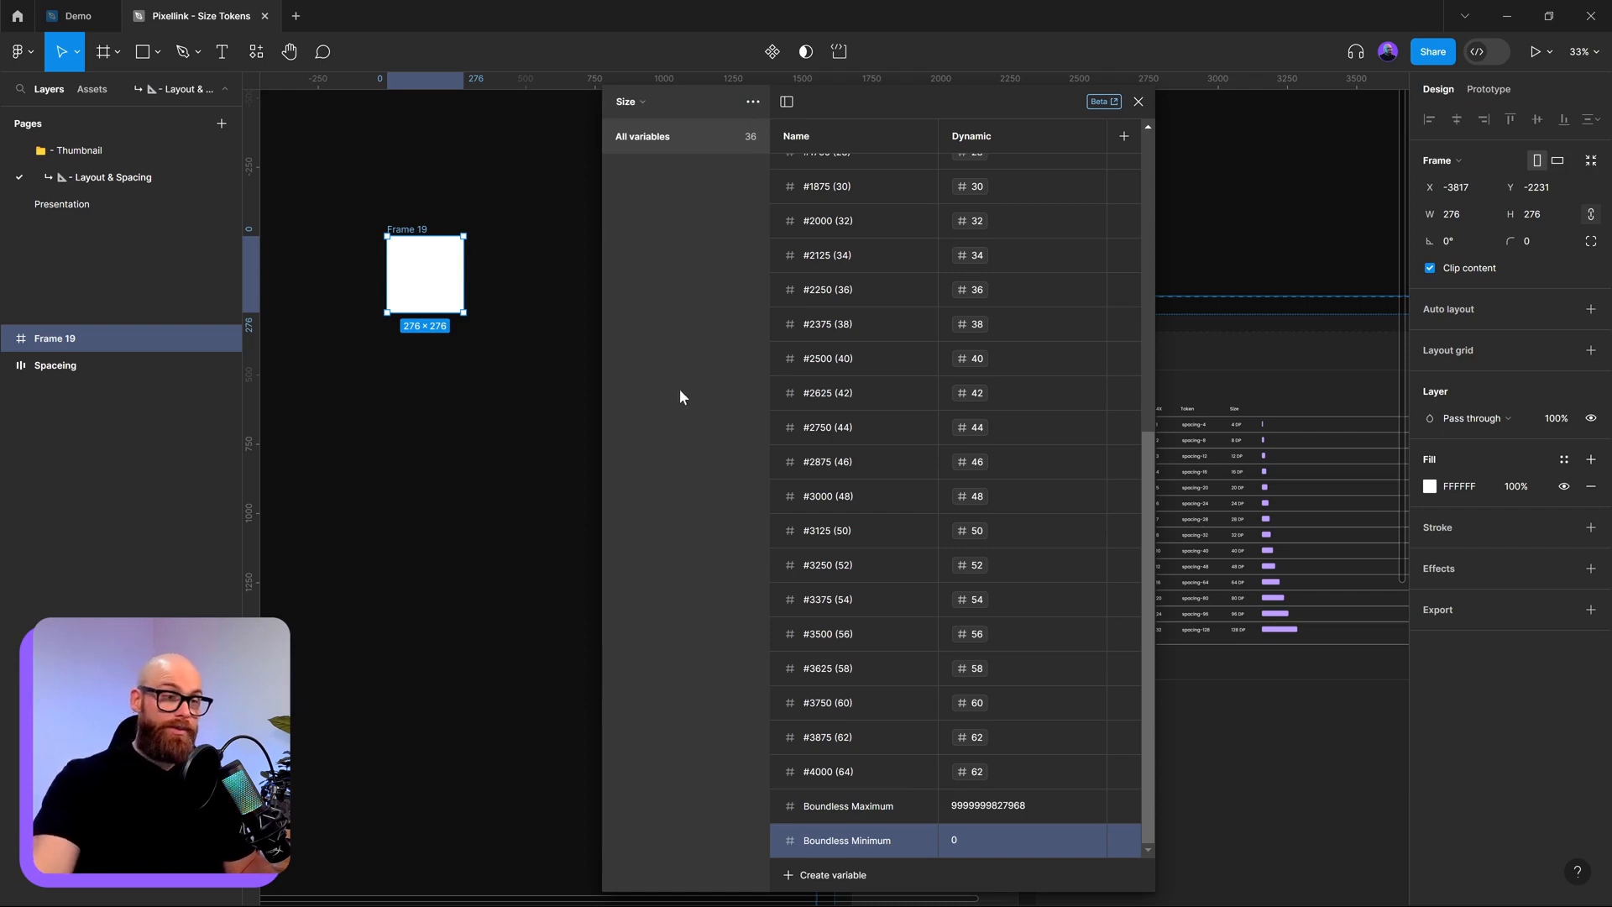
click(654, 110)
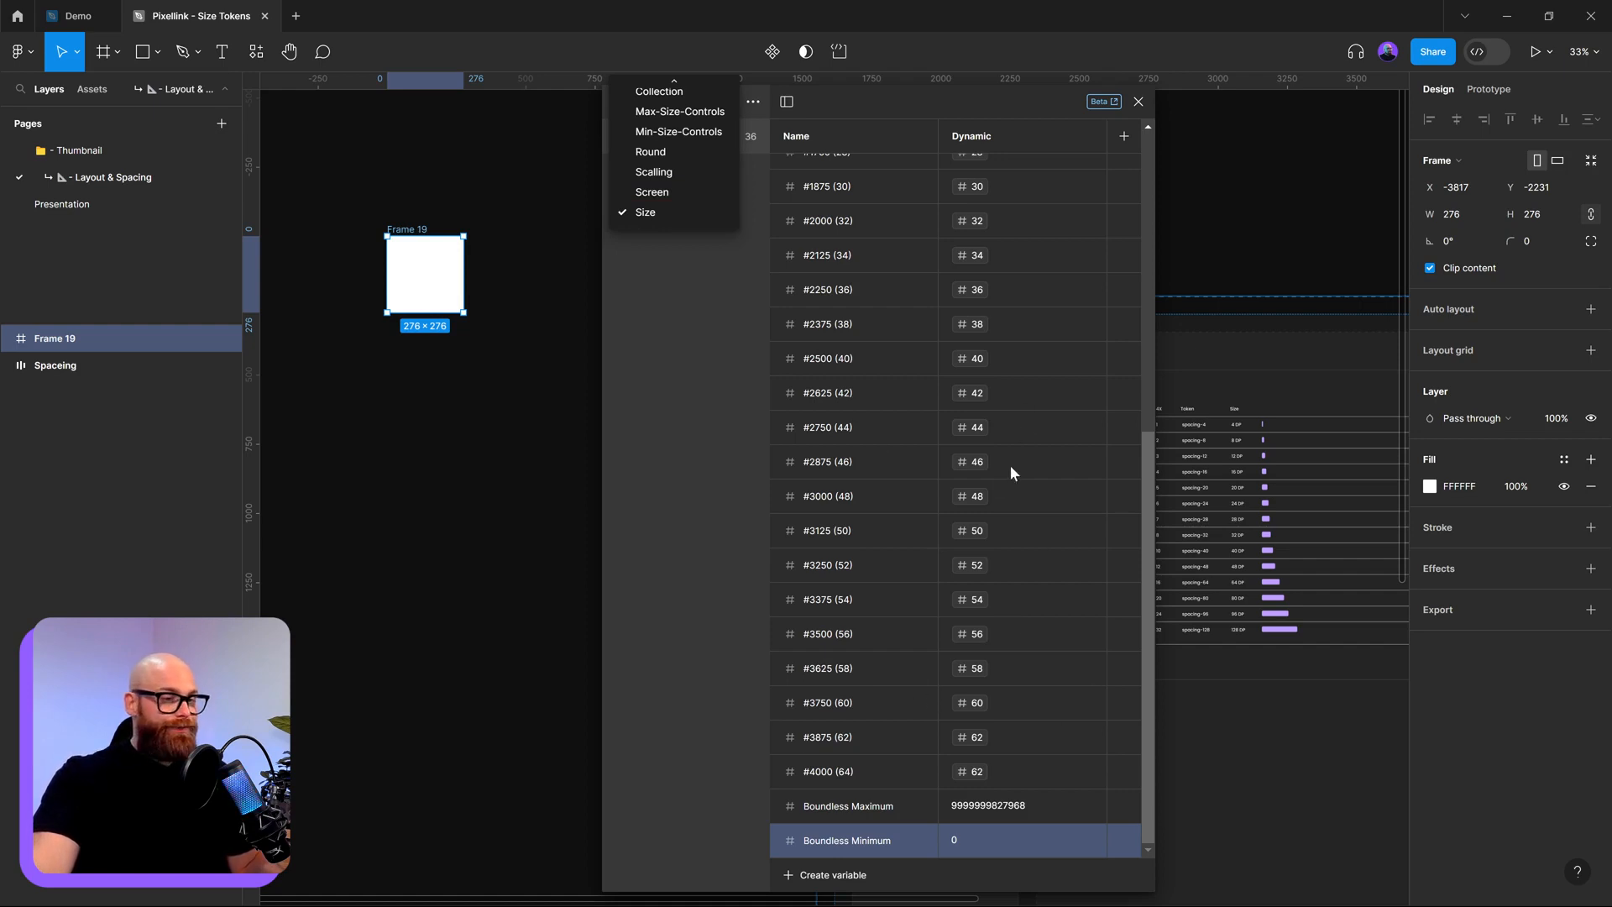
click(1043, 546)
click(638, 106)
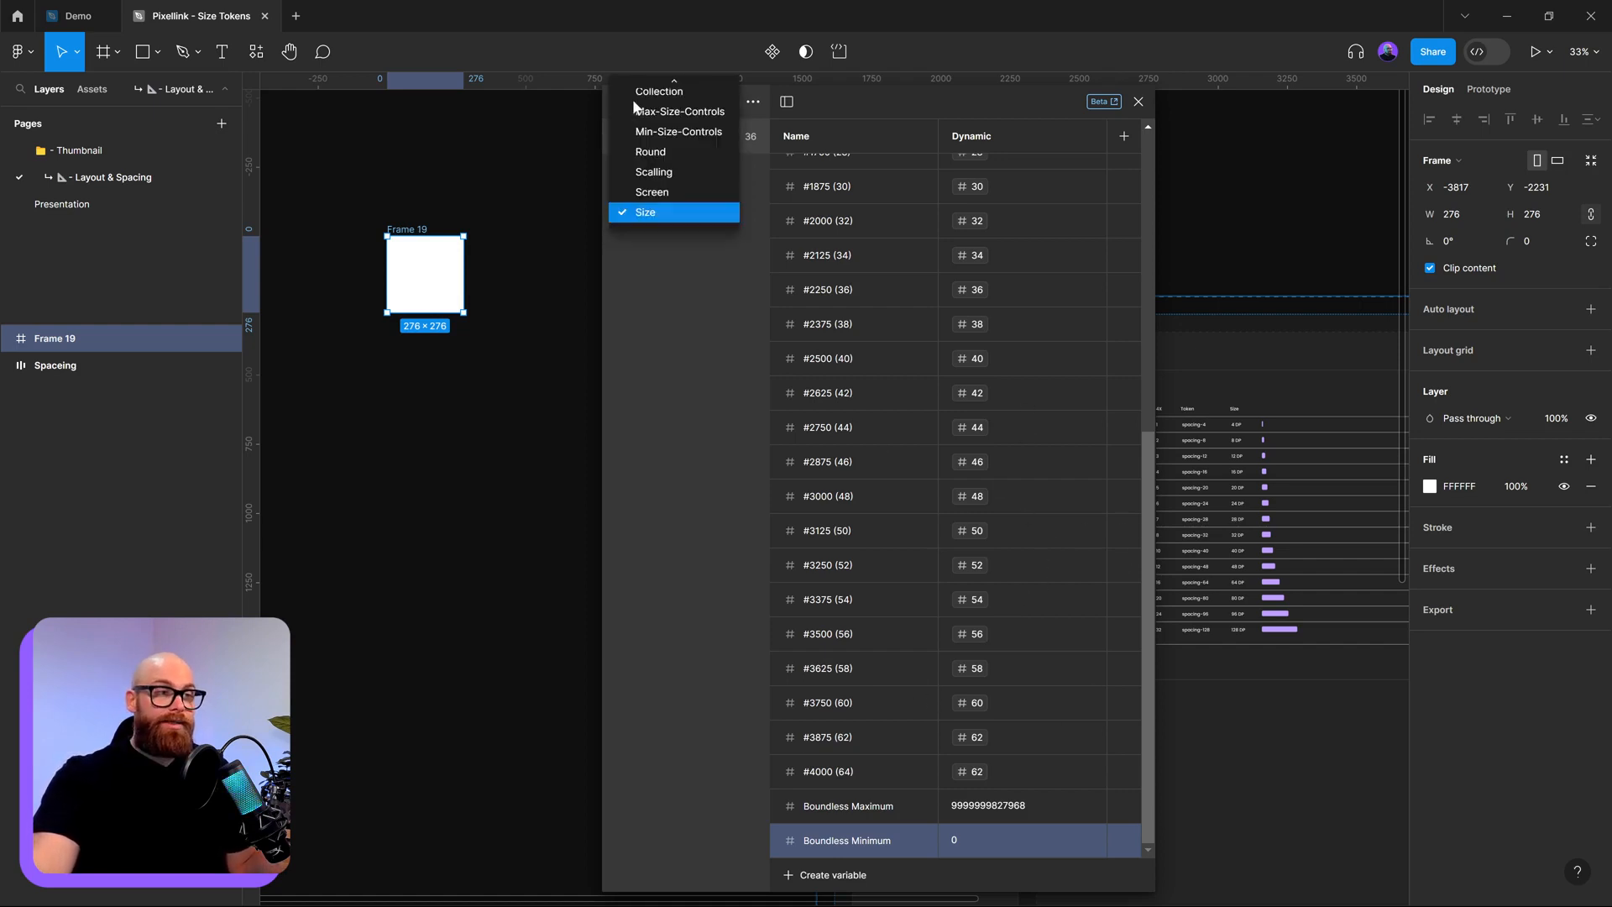
click(659, 115)
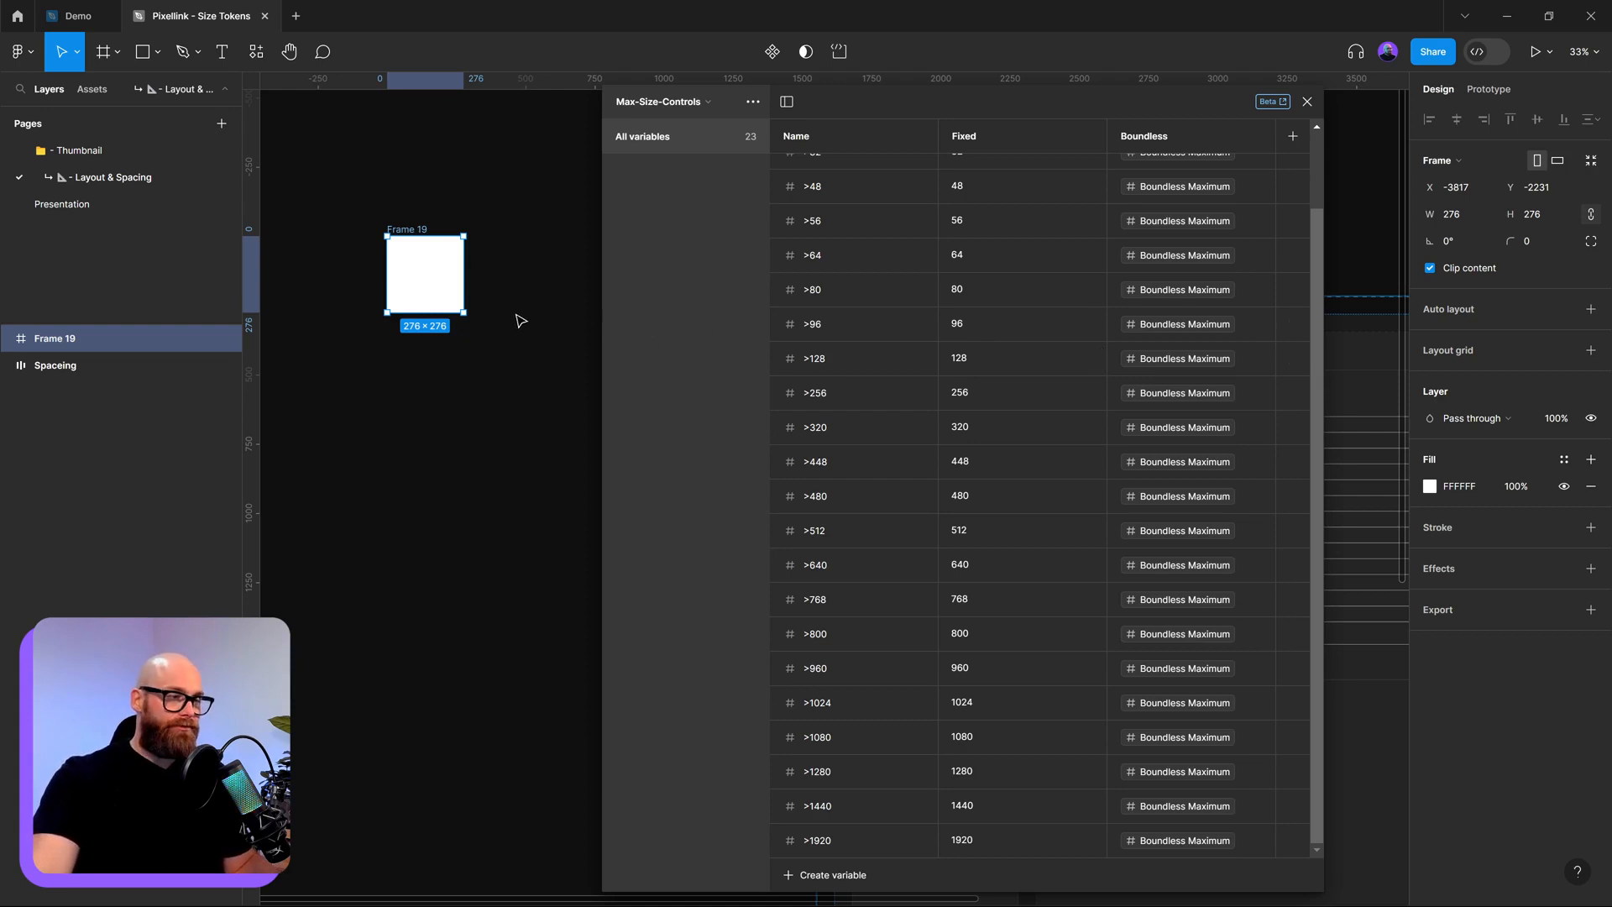
scroll(892, 625, up, 3)
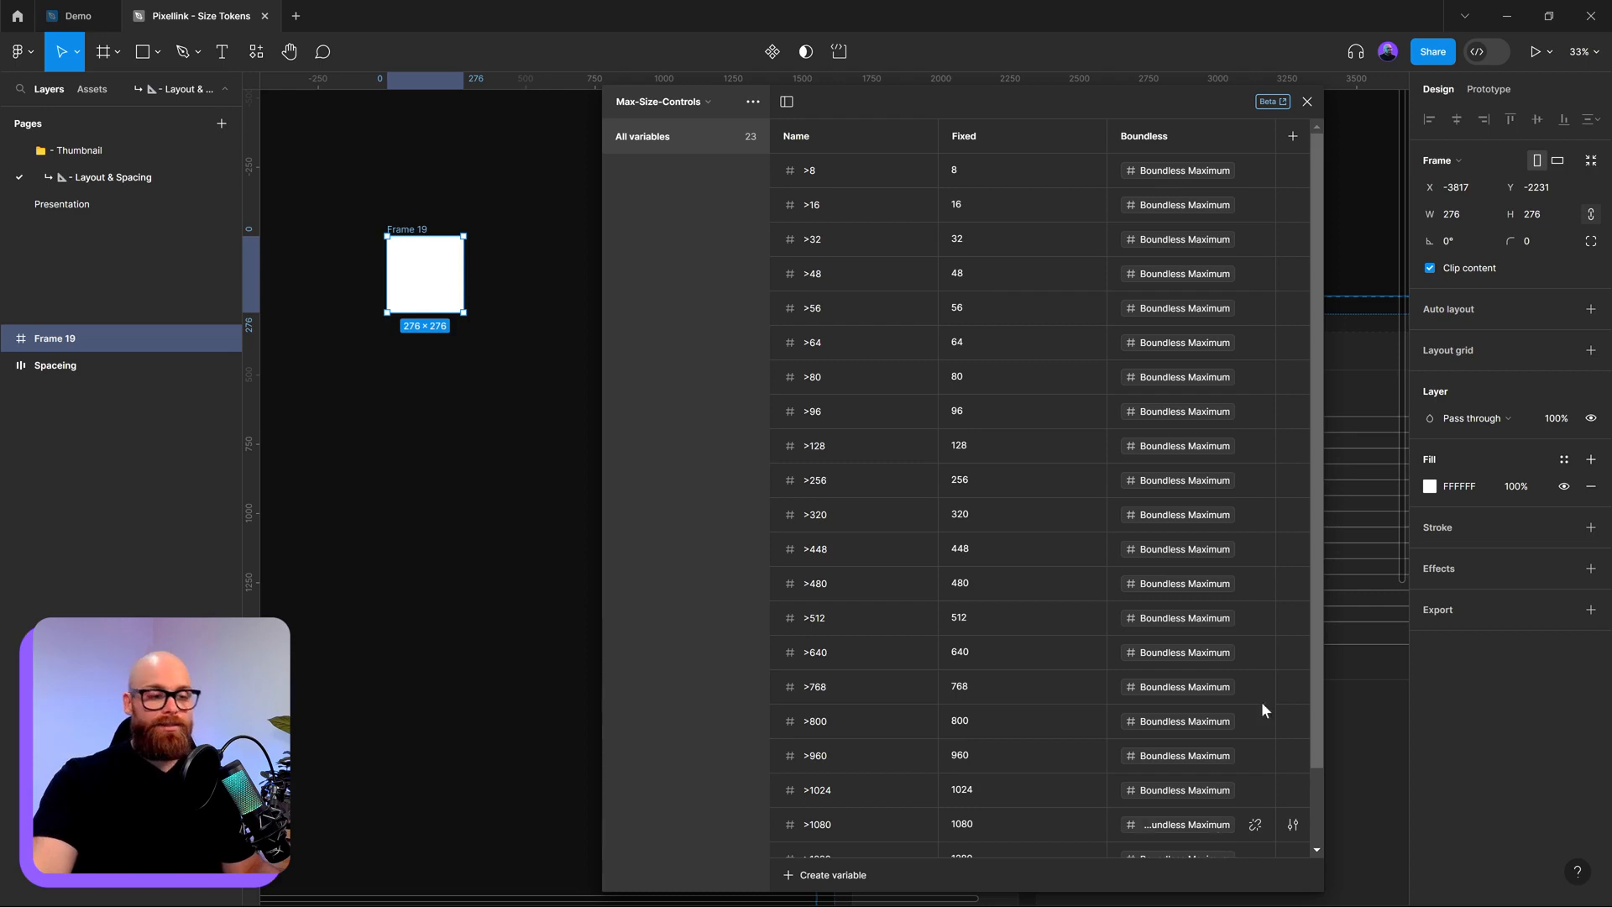
scroll(867, 424, down, 2)
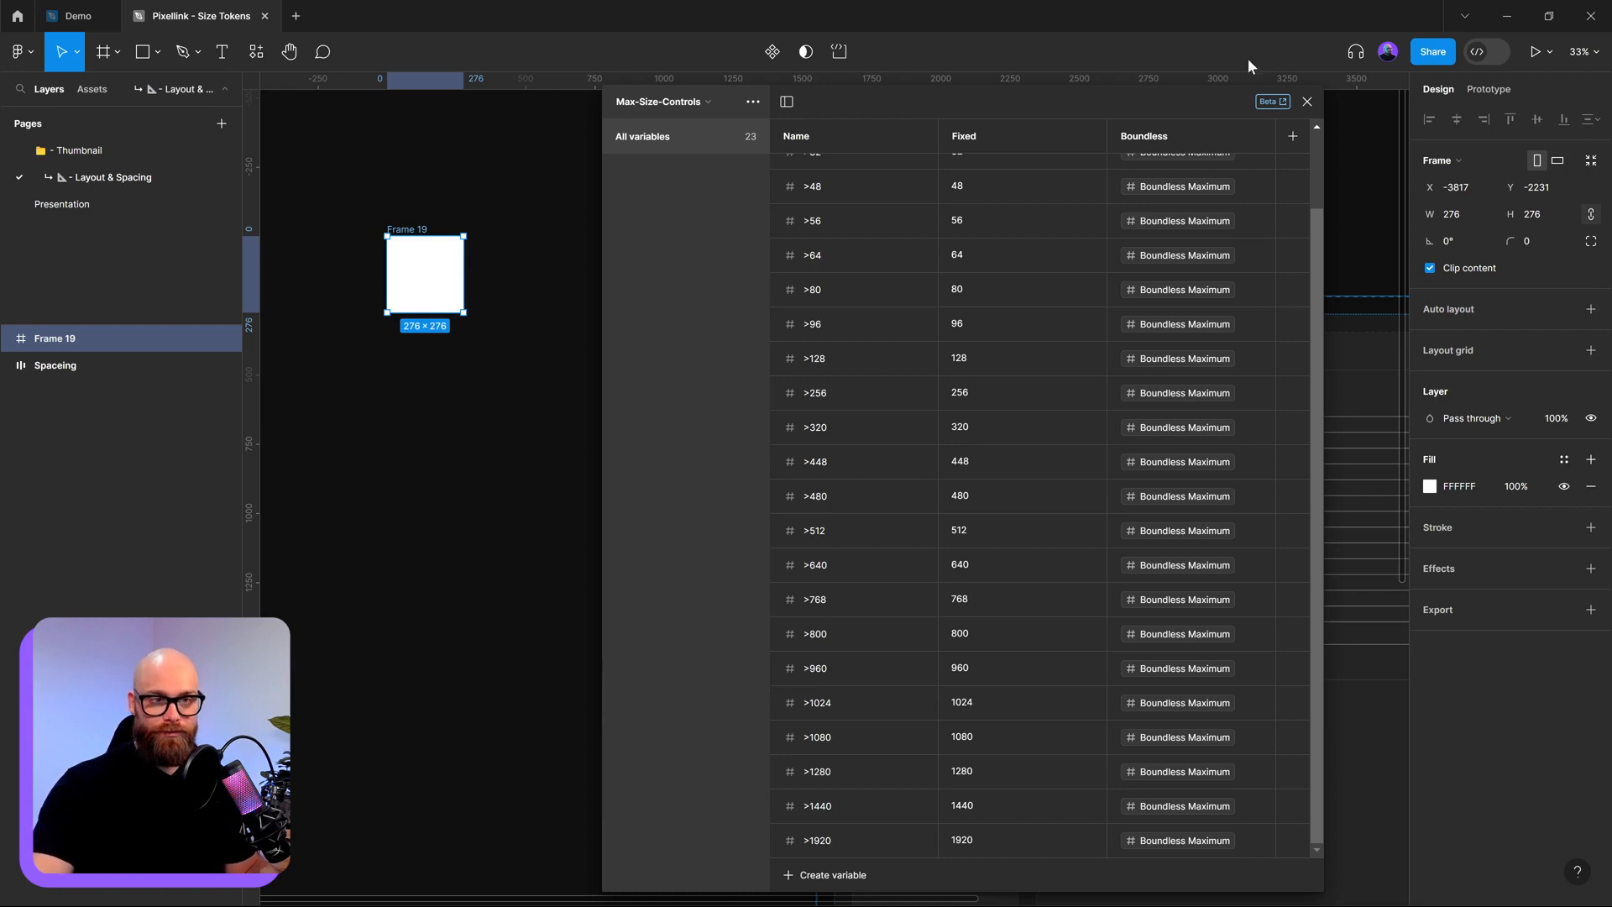
- Close the local variables, switch to the Demo file and inspect the sizing of the desktop and phone NavBars
click(1307, 101)
click(68, 15)
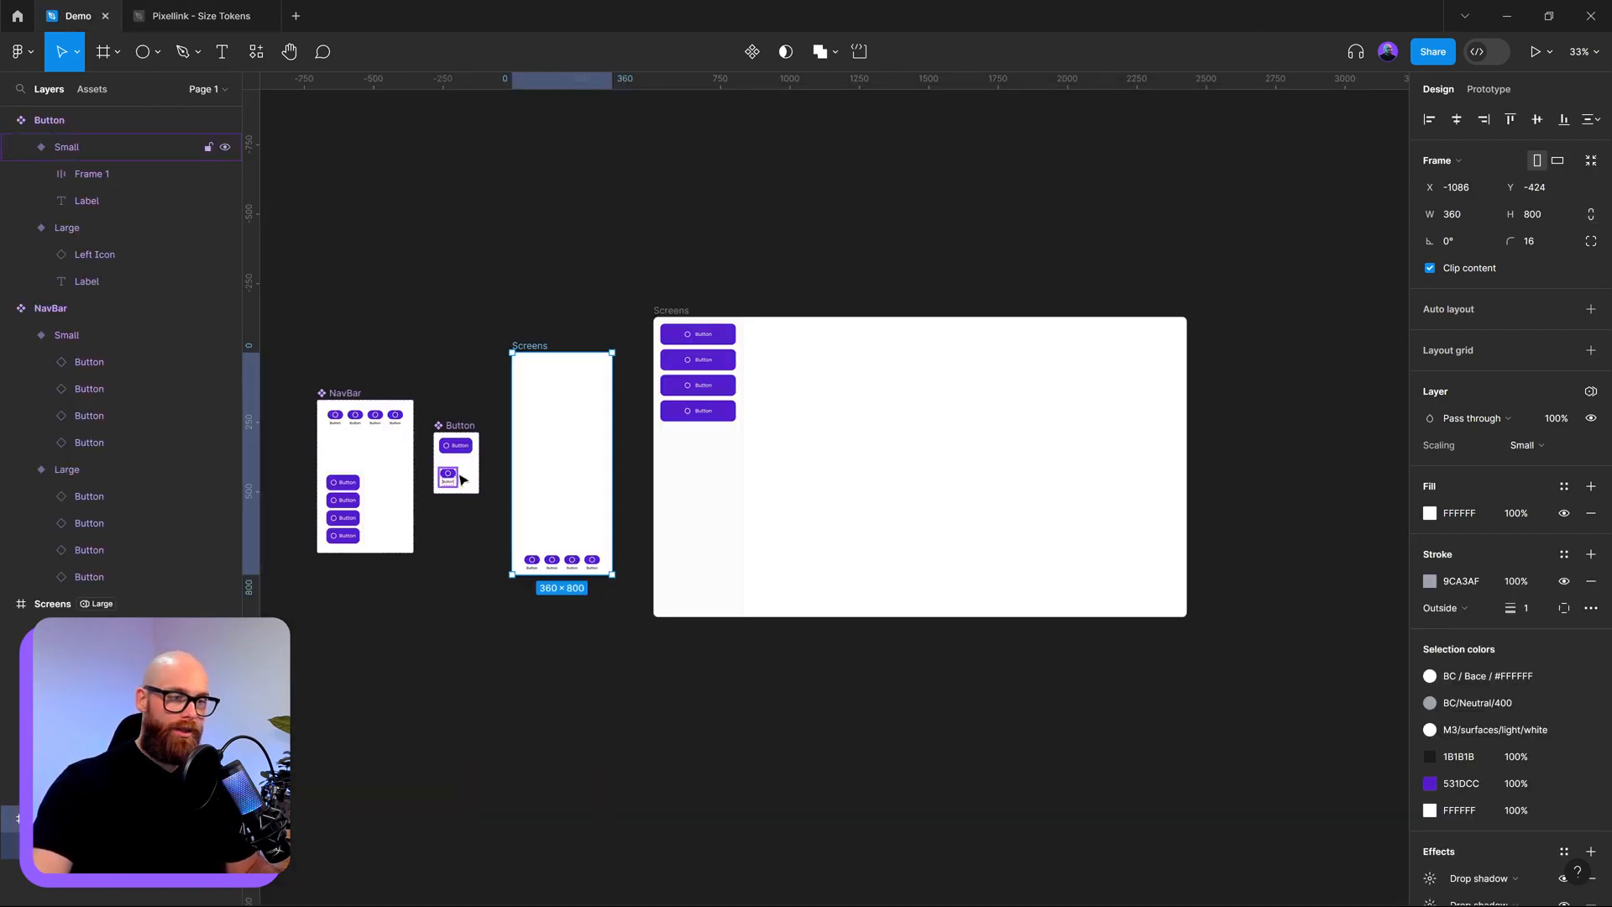
scroll(572, 728, down, 4)
scroll(817, 637, left, 5)
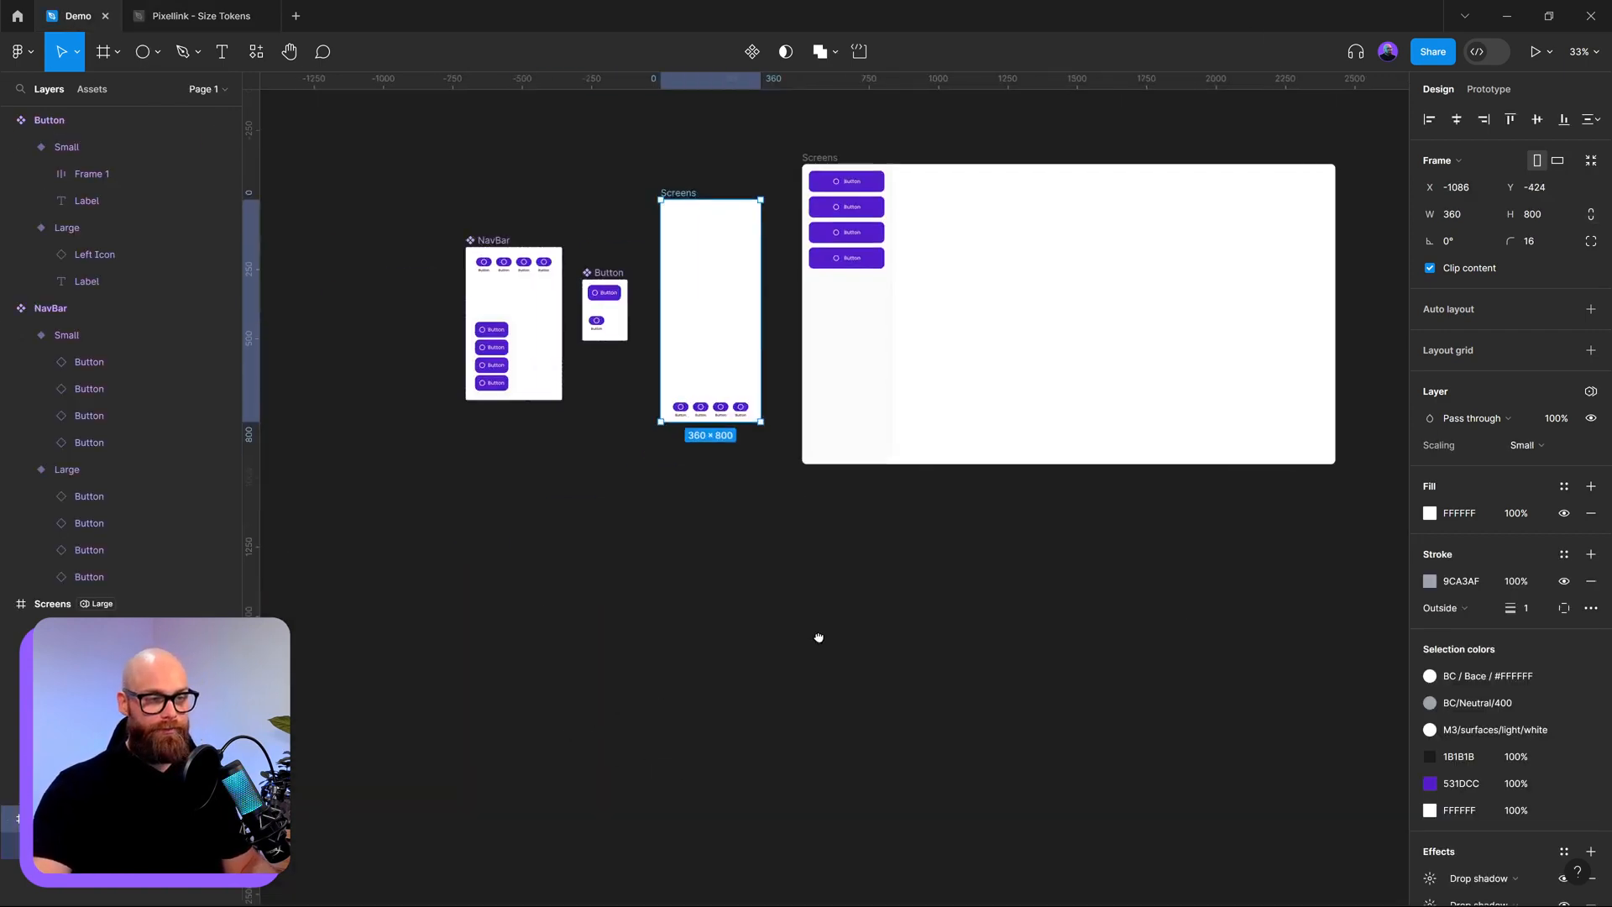
click(943, 306)
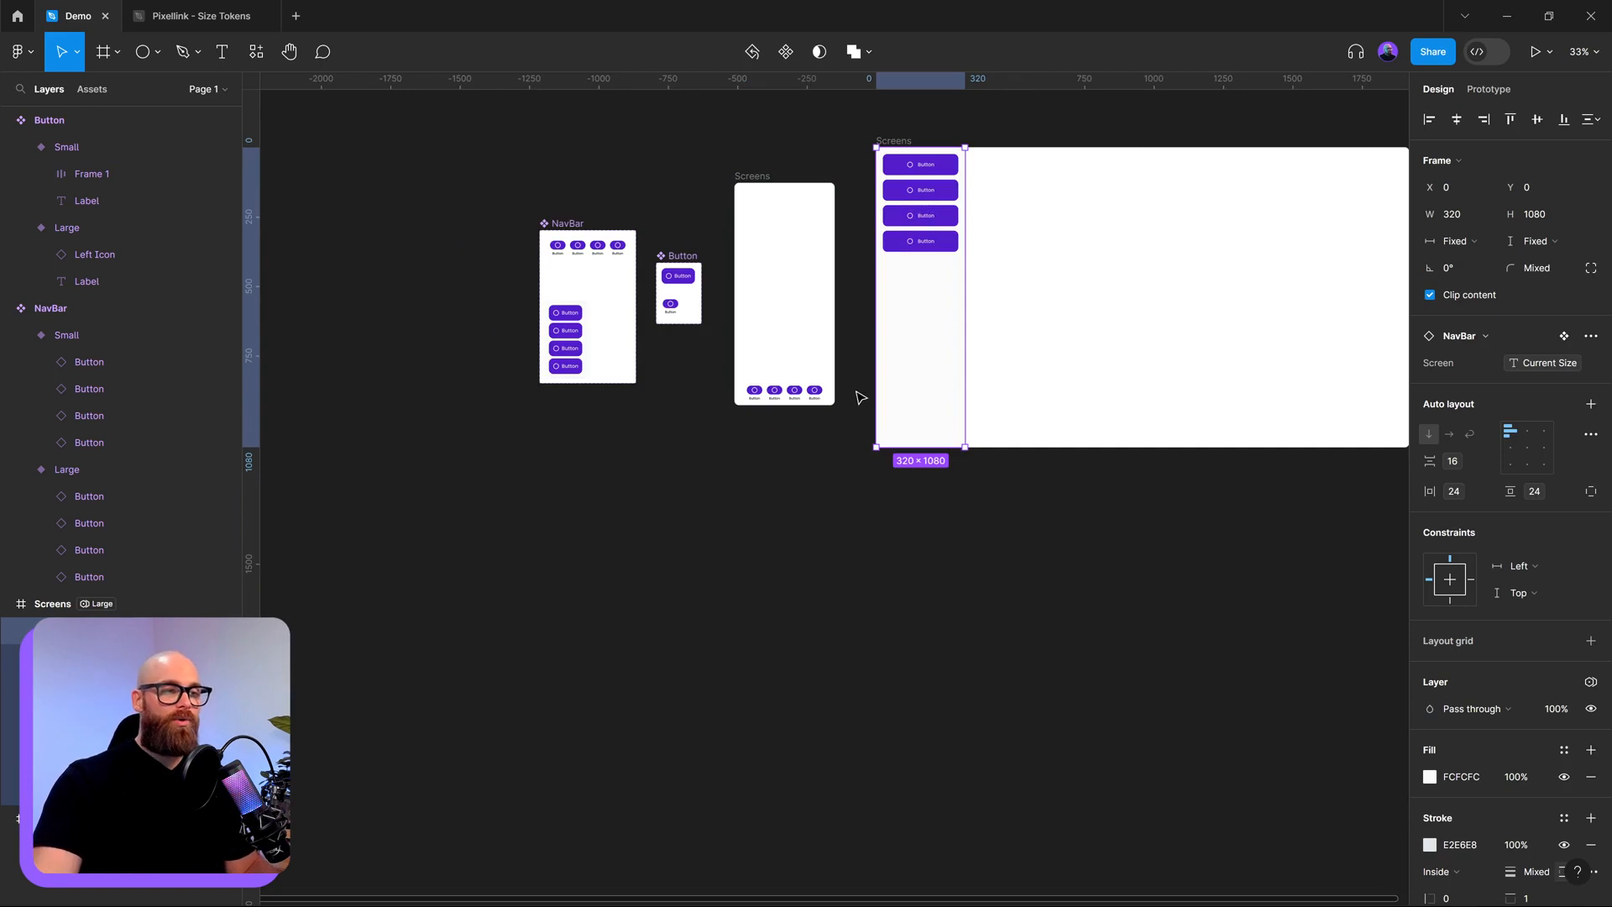
scroll(840, 420, up, 3)
click(777, 492)
scroll(777, 508, up, 5)
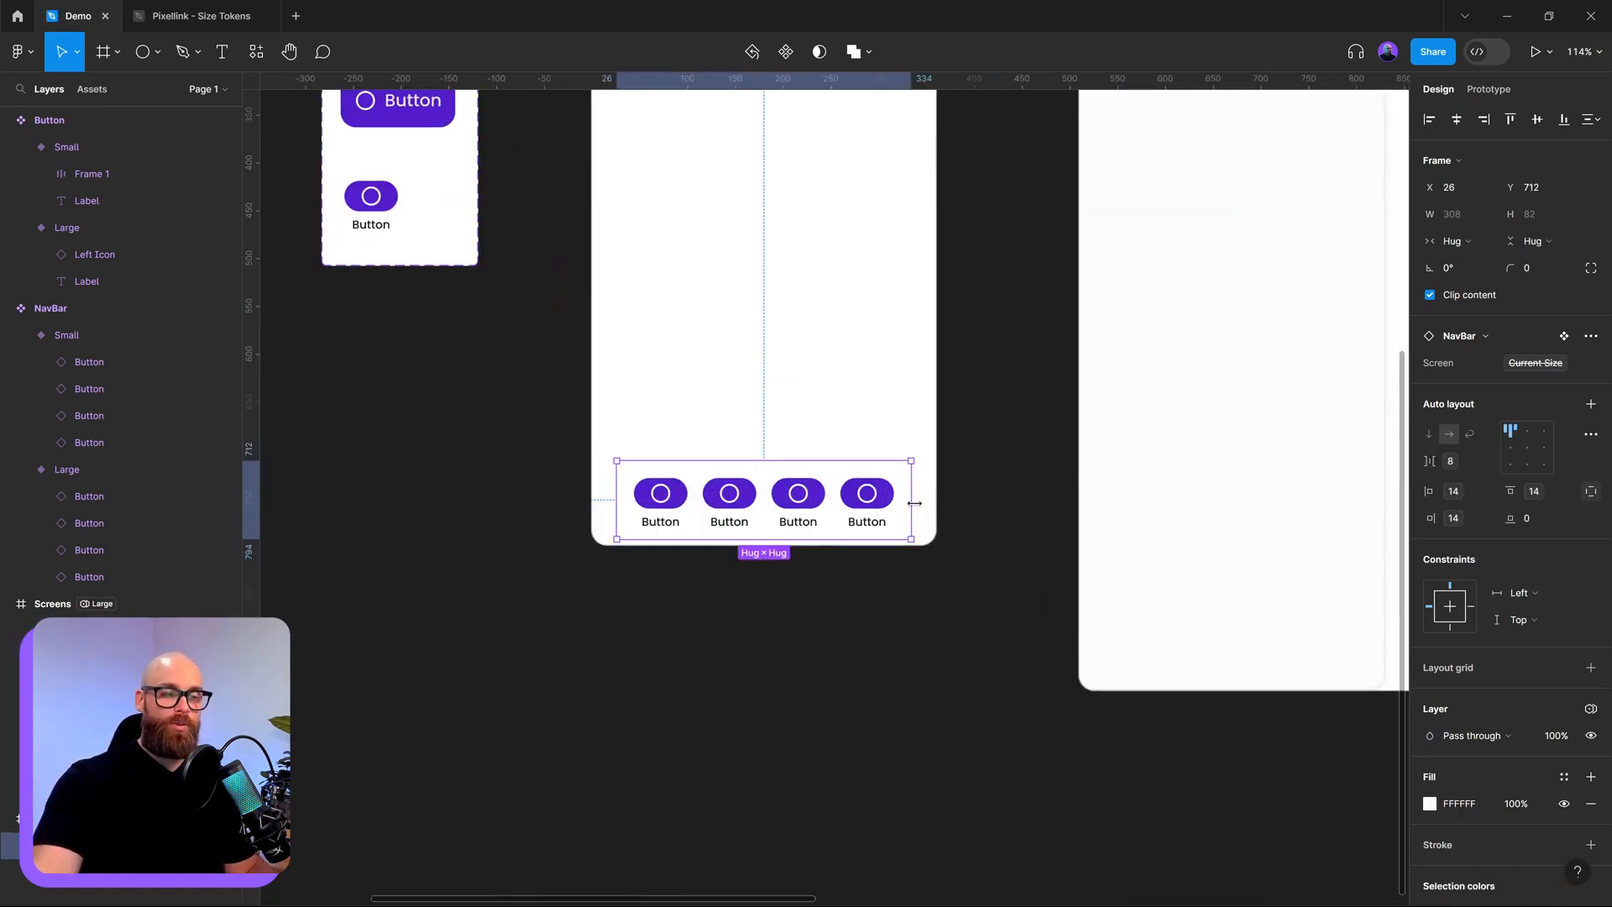
- Move the phone screen's NavBar onto the canvas, place it in the empty area of the desktop screen and widen it
scroll(771, 504, down, 4)
drag(771, 507, 975, 657)
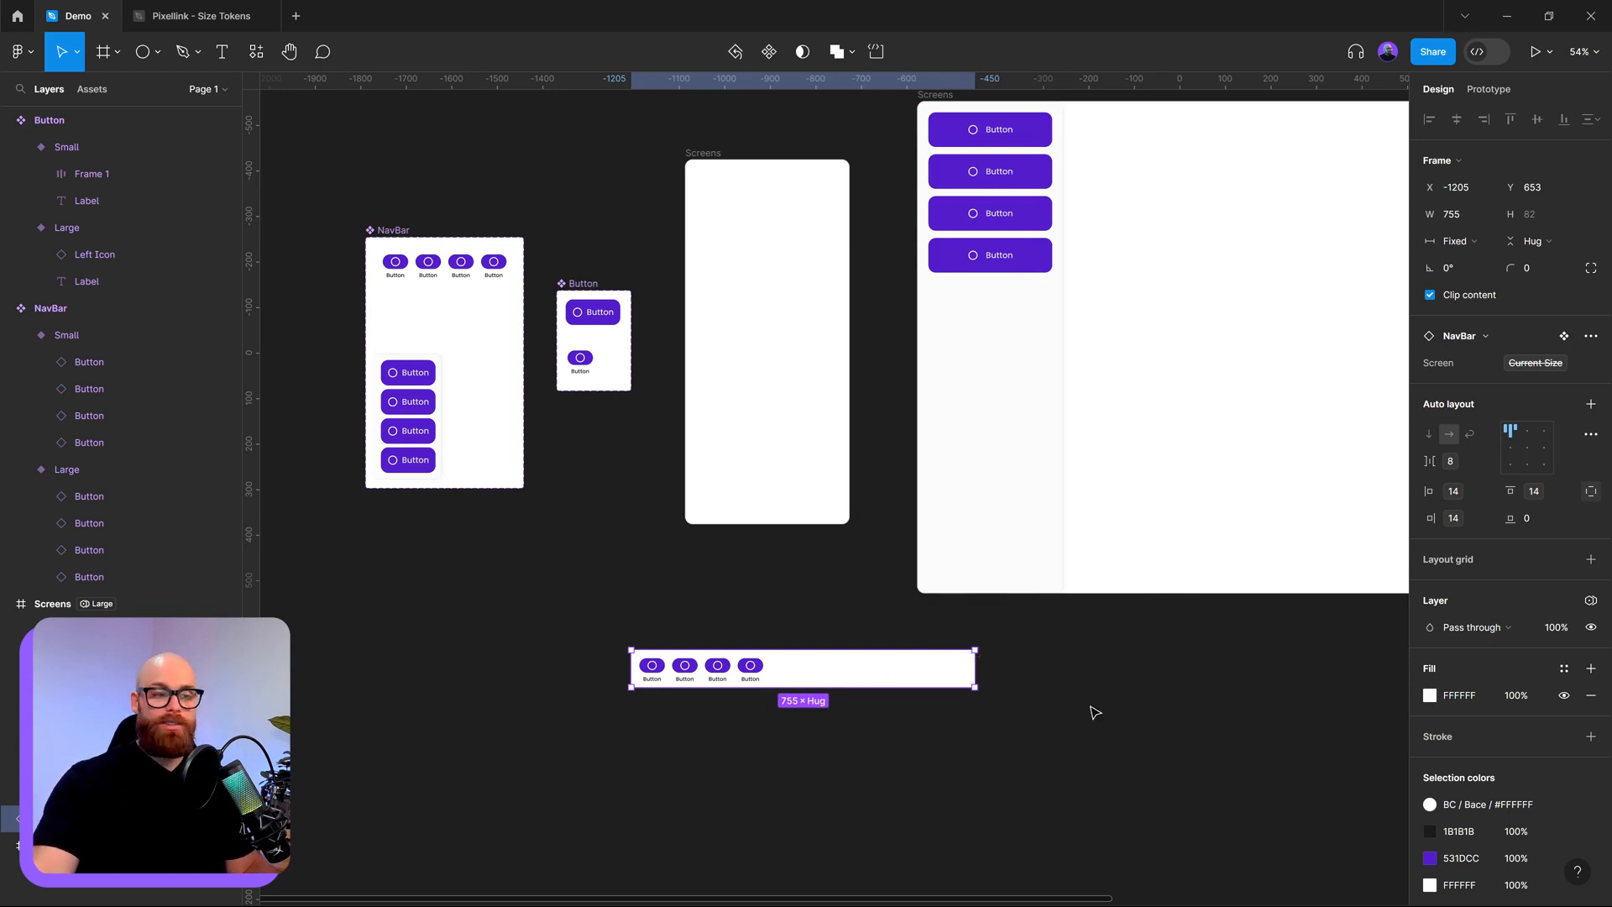
key(ctrl+z)
drag(685, 670, 1259, 432)
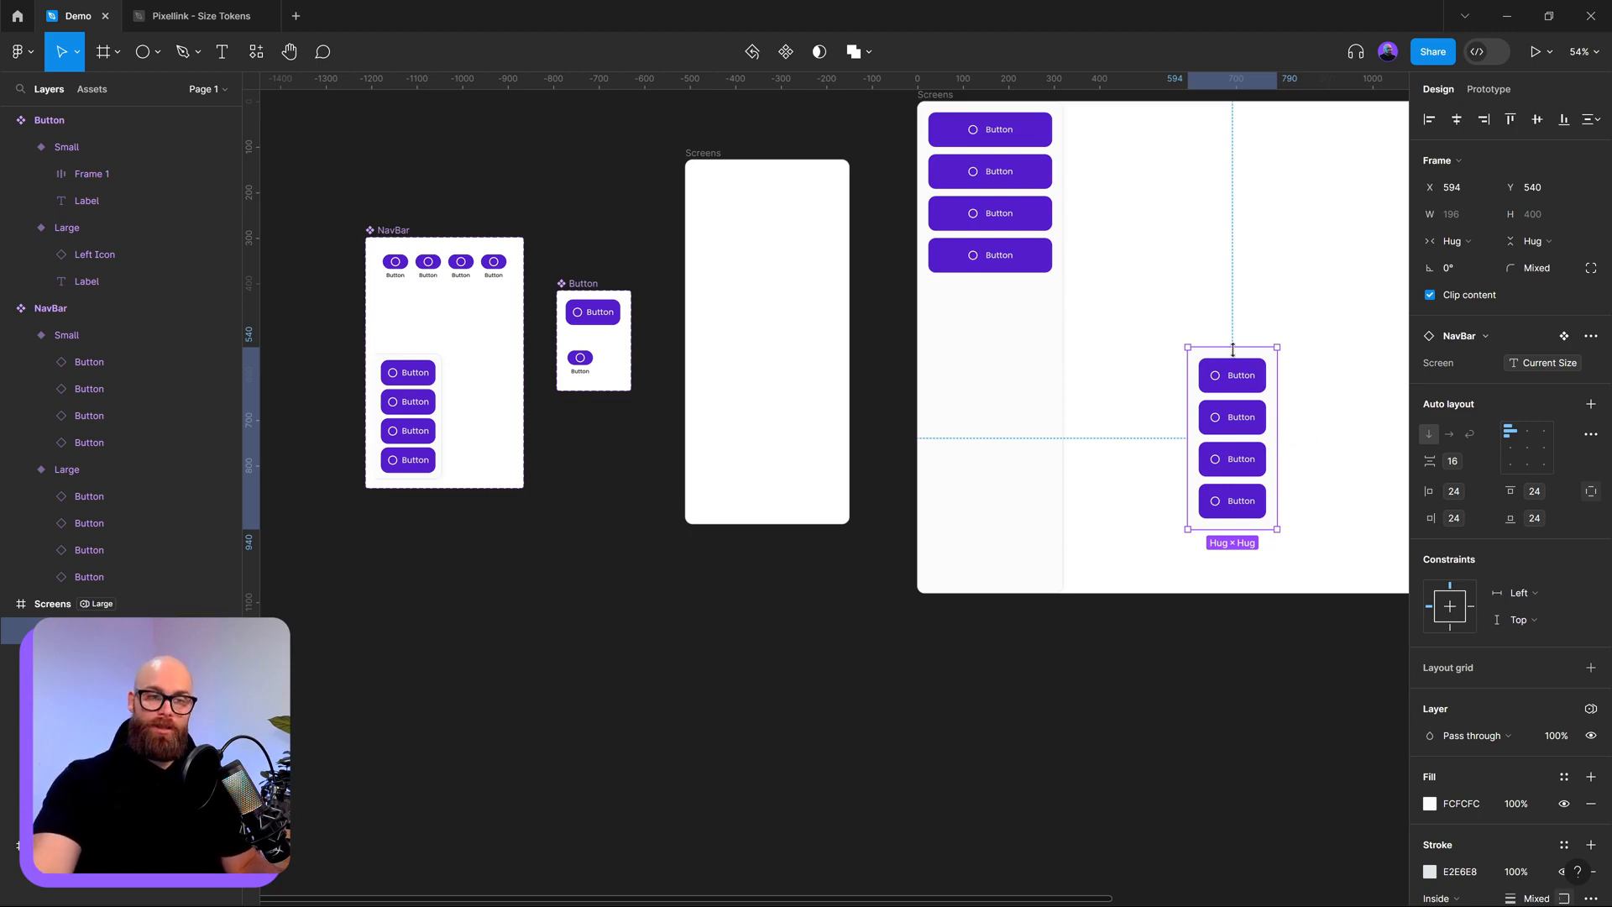
mouse_move(1233, 347)
mouse_down()
mouse_move(1216, 290)
mouse_move(1244, 524)
mouse_move(1242, 205)
mouse_move(1226, 537)
mouse_move(1238, 246)
mouse_move(1239, 344)
mouse_up()
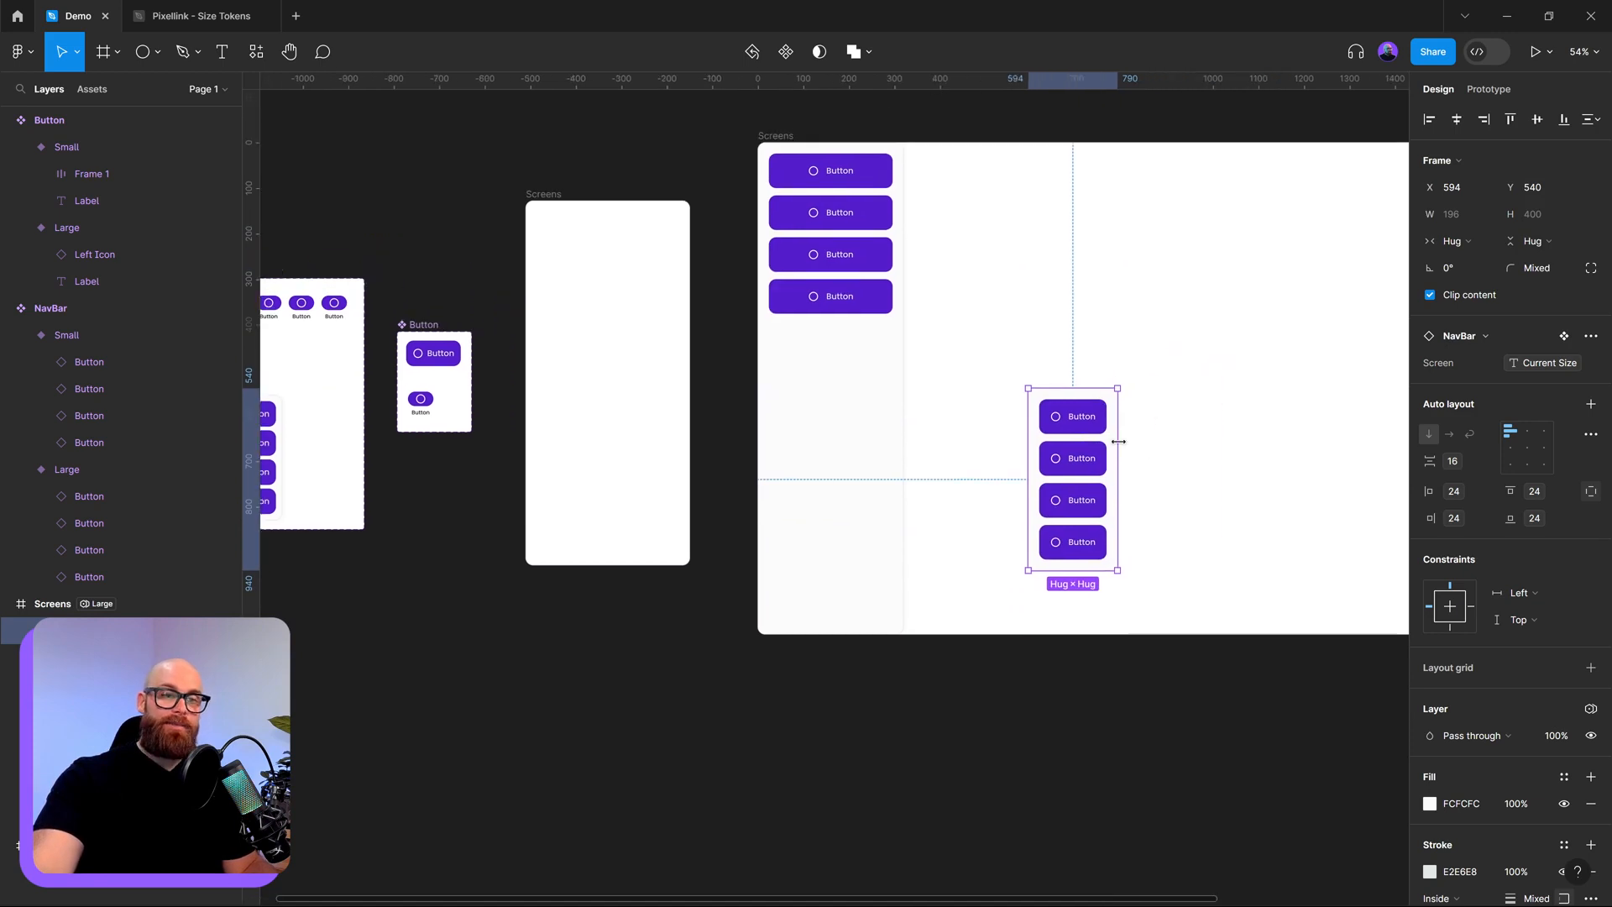
drag(1267, 431, 1224, 432)
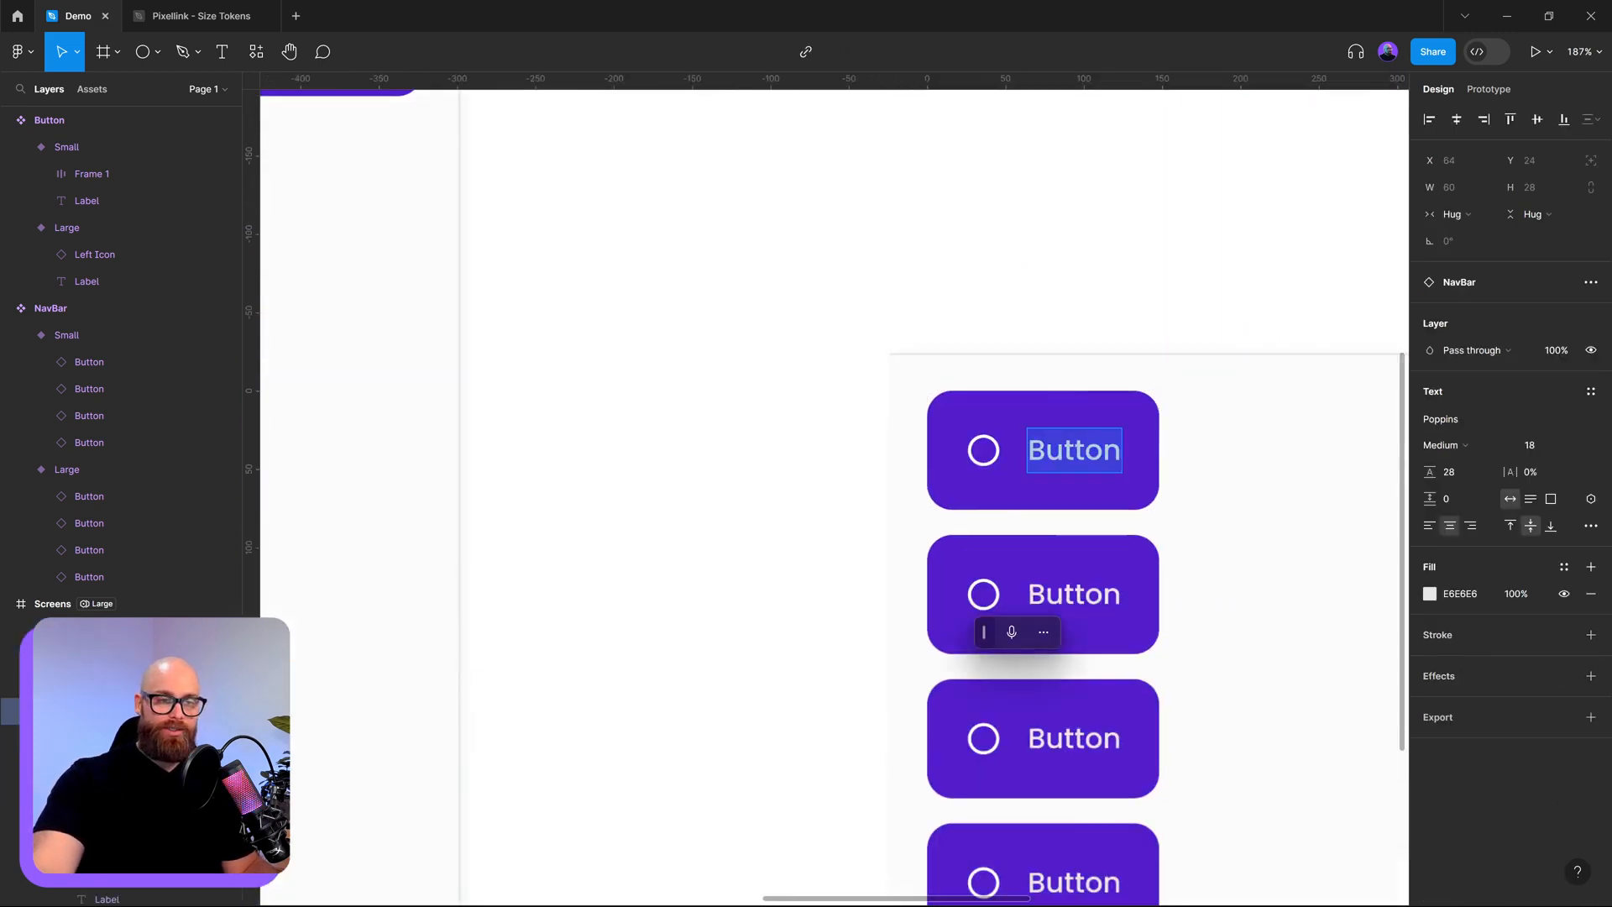
- Try a very long run of s characters as the first button's label in the moved NavBar, and undo the text
scroll(1082, 450, down, 4)
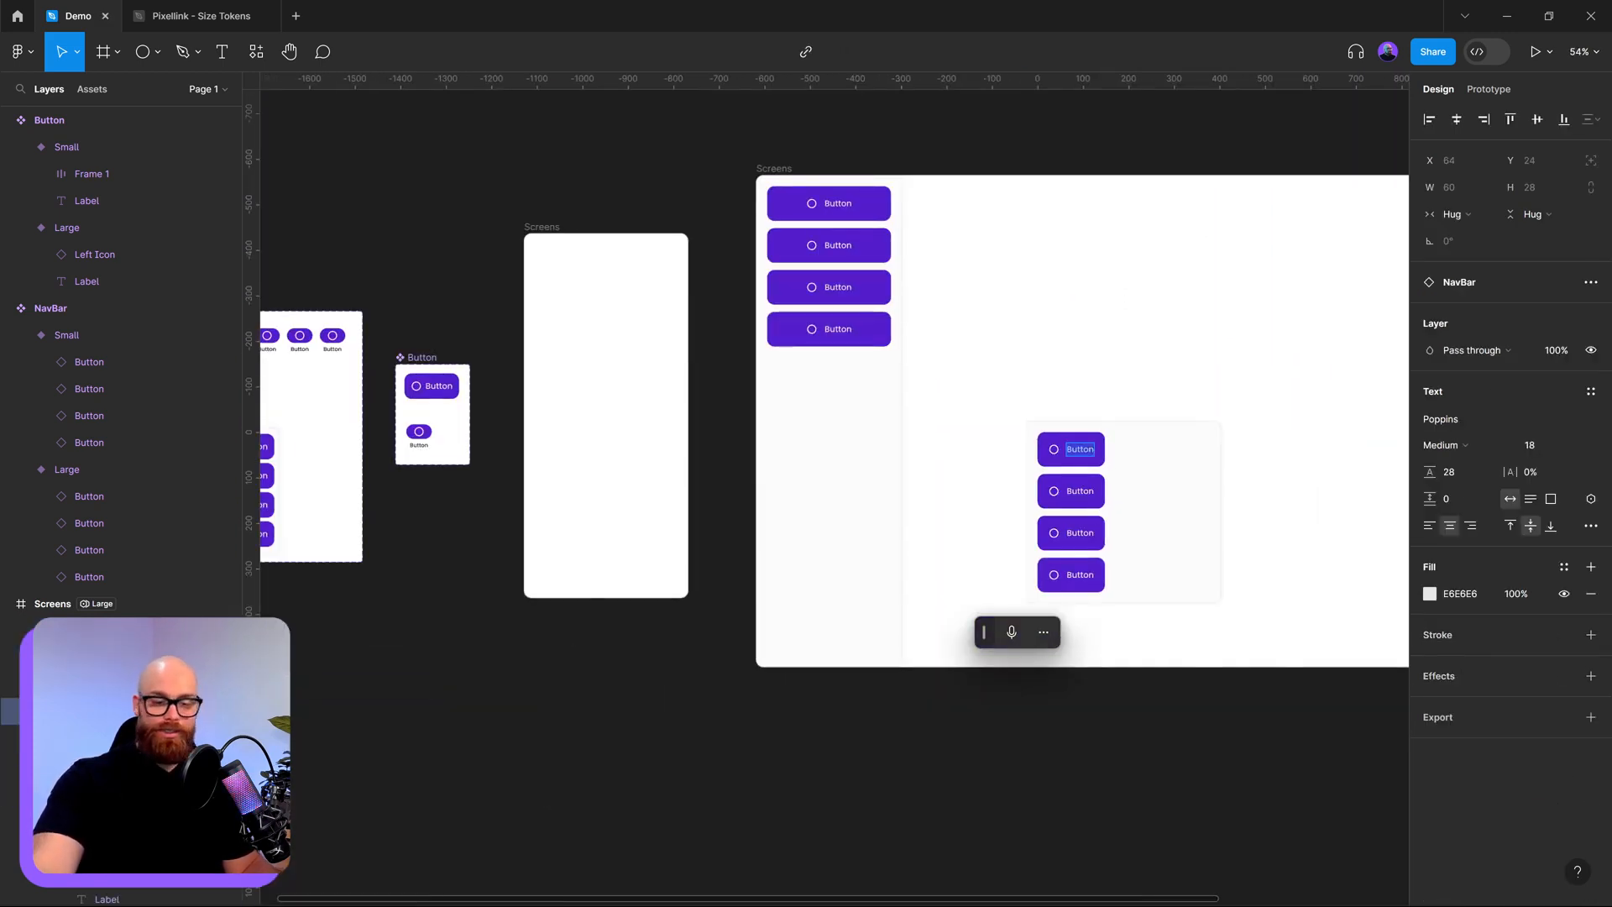
text(ssssssssssssssssss)
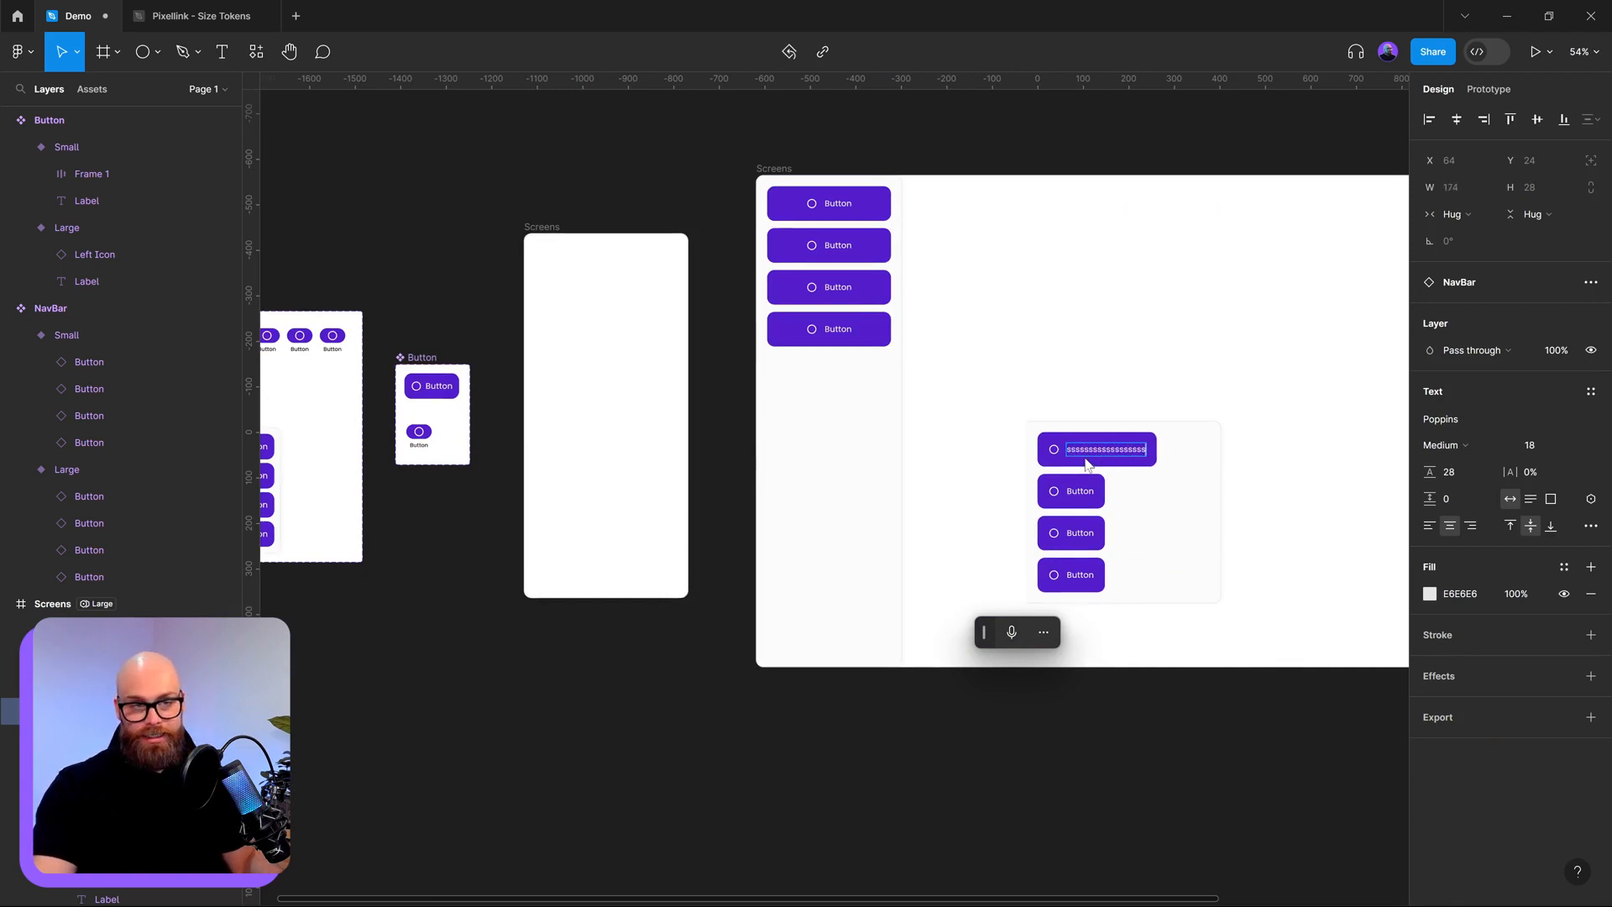
text(sssssssssssssssssssssssssssssssssssss)
key(Escape)
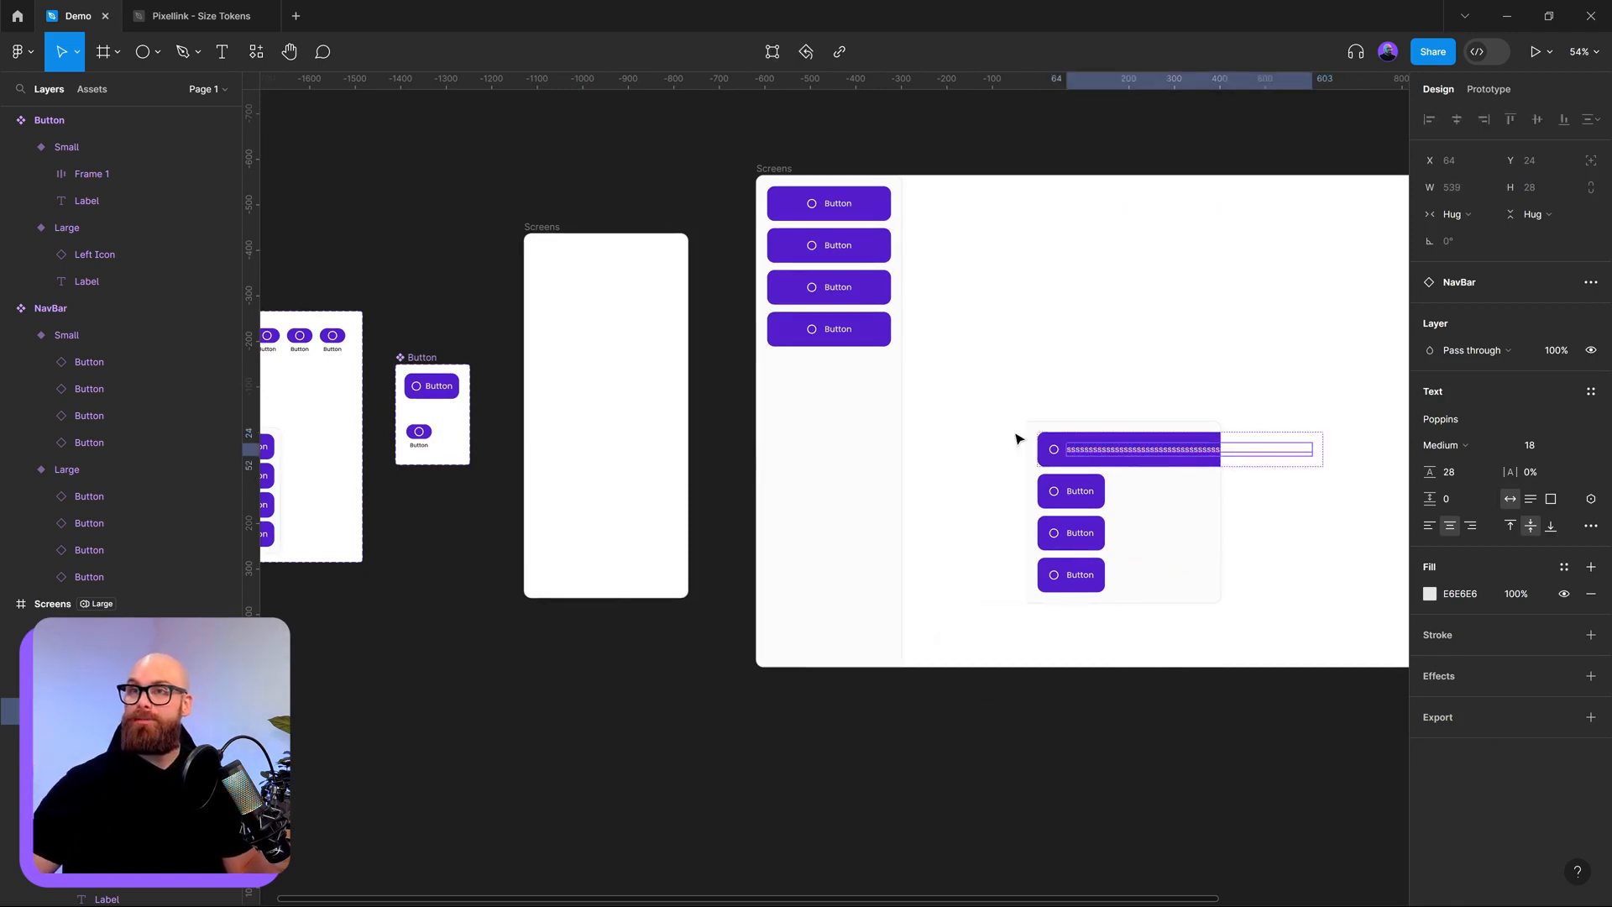
key(ctrl+z)
key(ctrl+z)
key(ctrl+z)
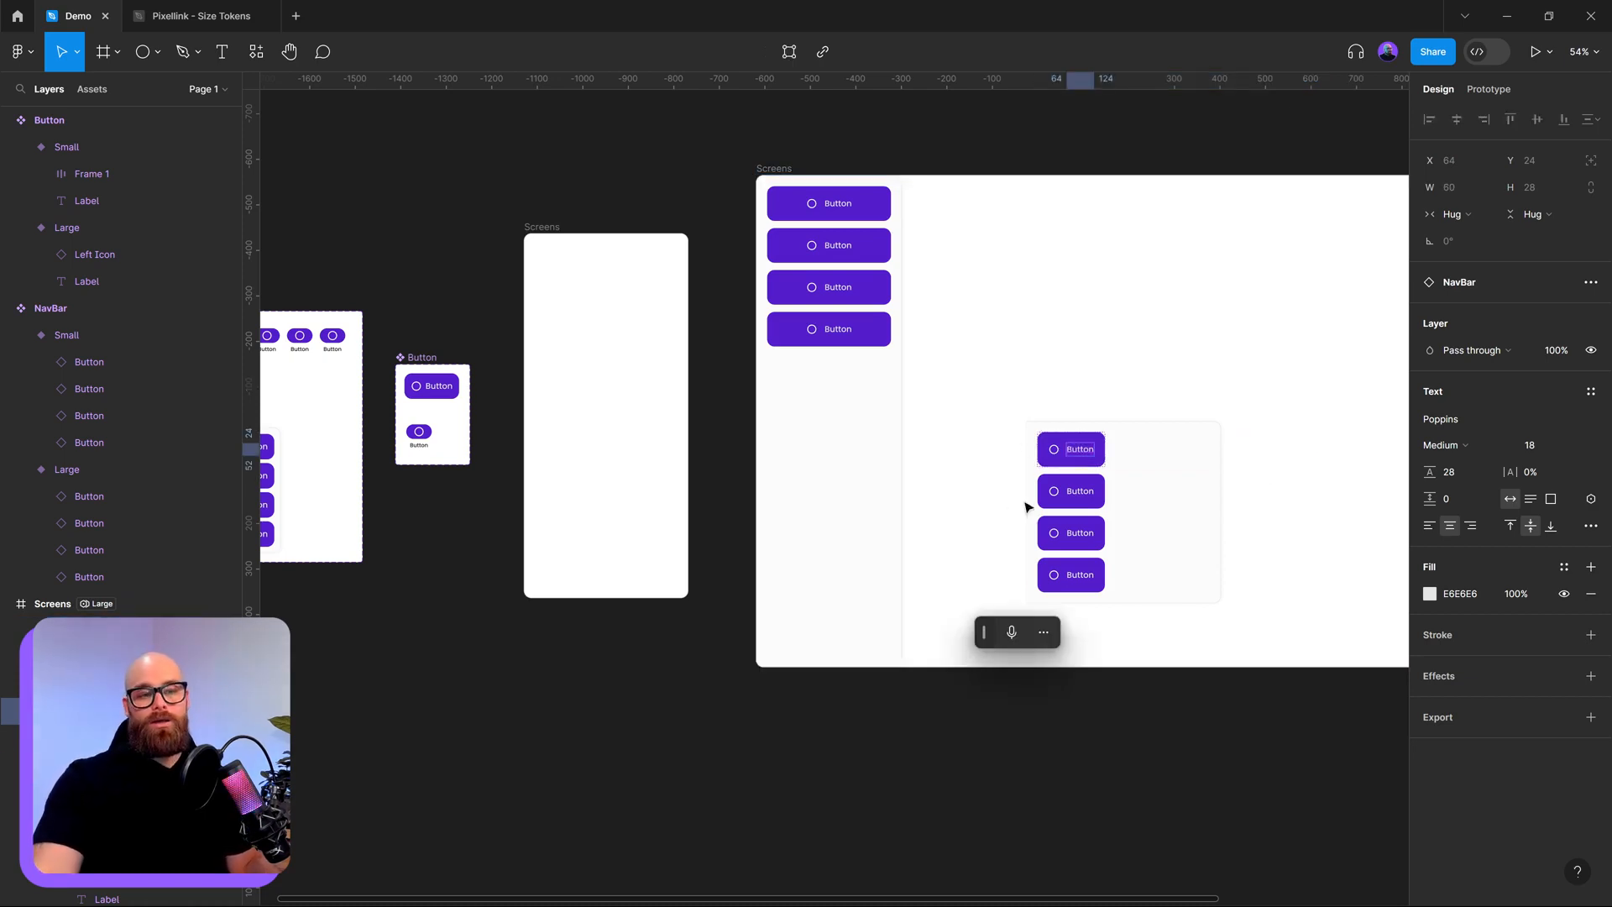
- Delete the moved NavBar from the empty area of the desktop screen
click(1217, 457)
key(Delete)
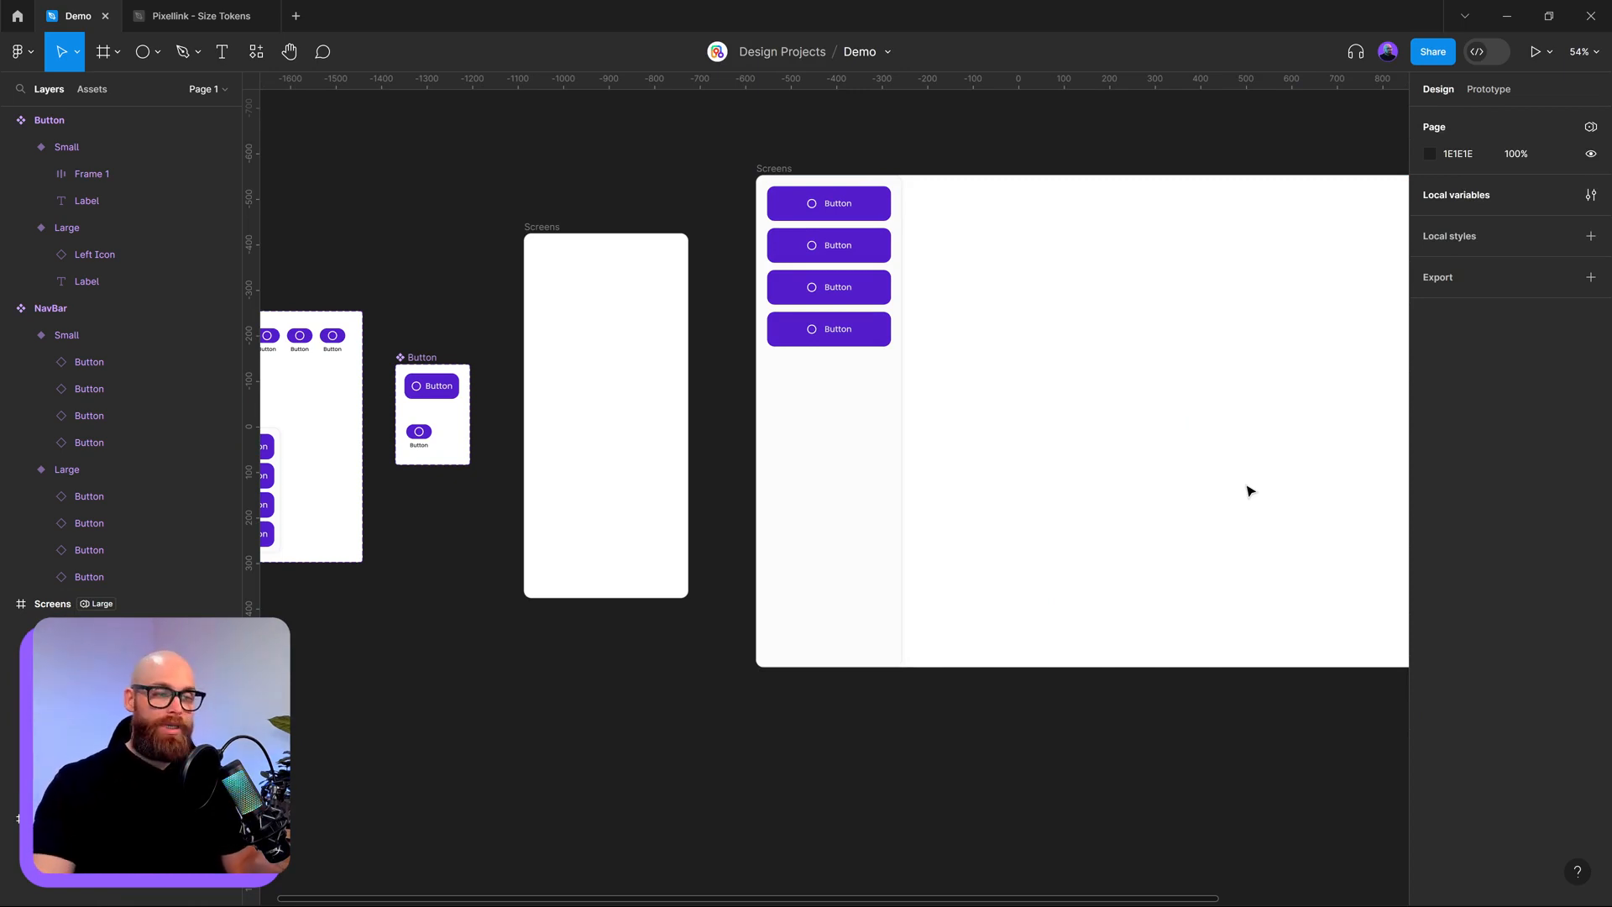
- Inspect the first button's label in the NavBar component's Small variant and the first button in its Large variant
scroll(669, 521, left, 5)
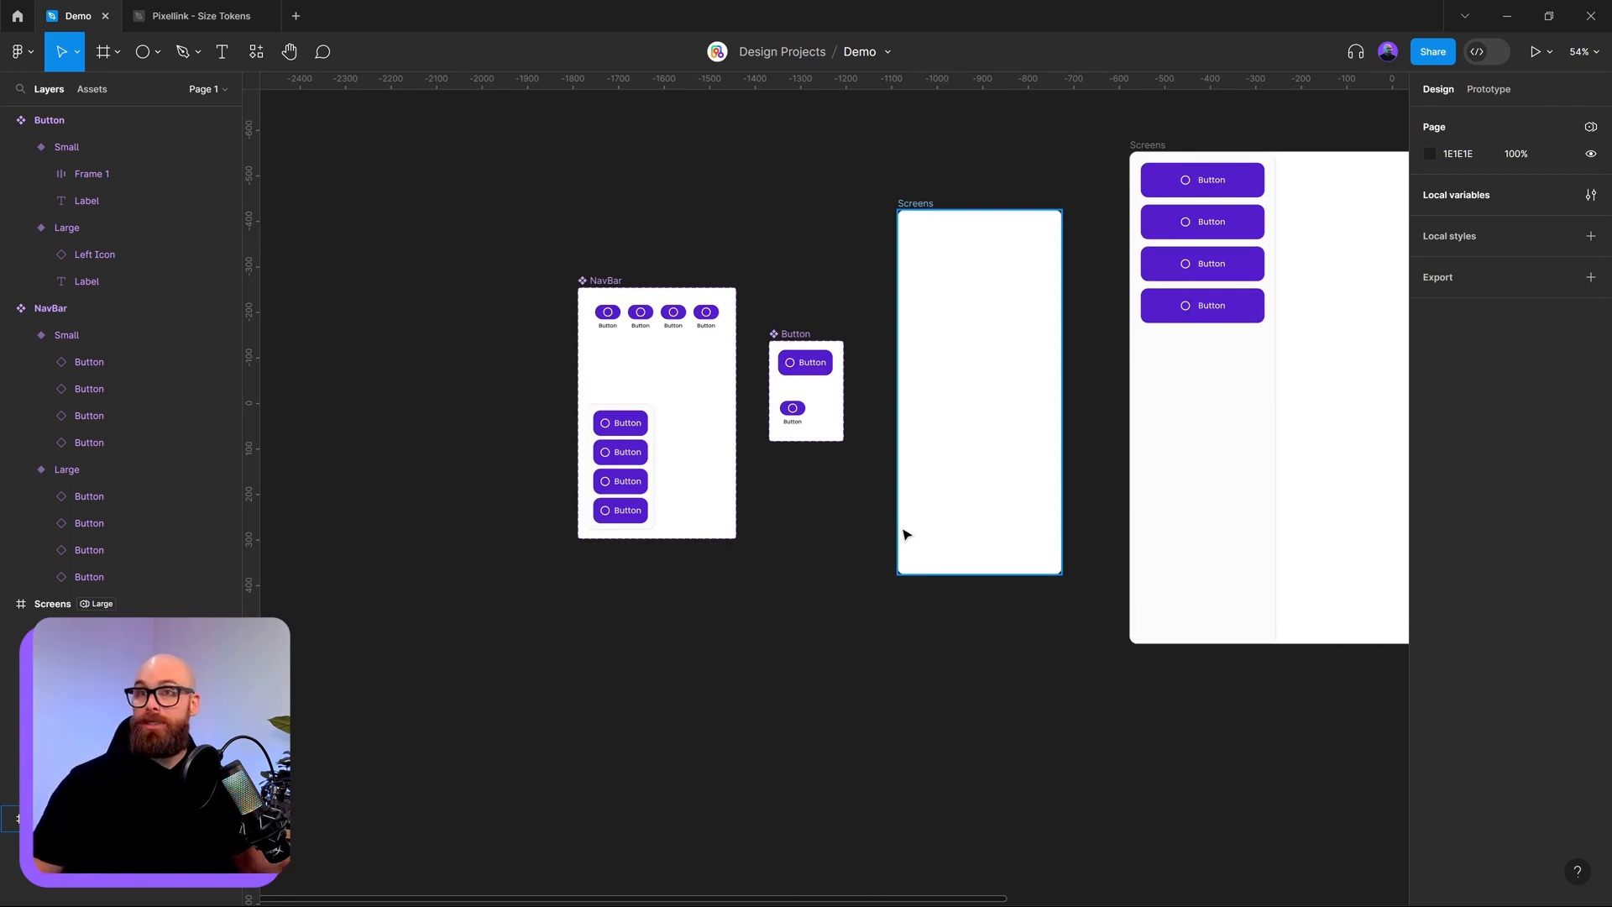
ctrl+click(609, 326)
scroll(613, 327, up, 5)
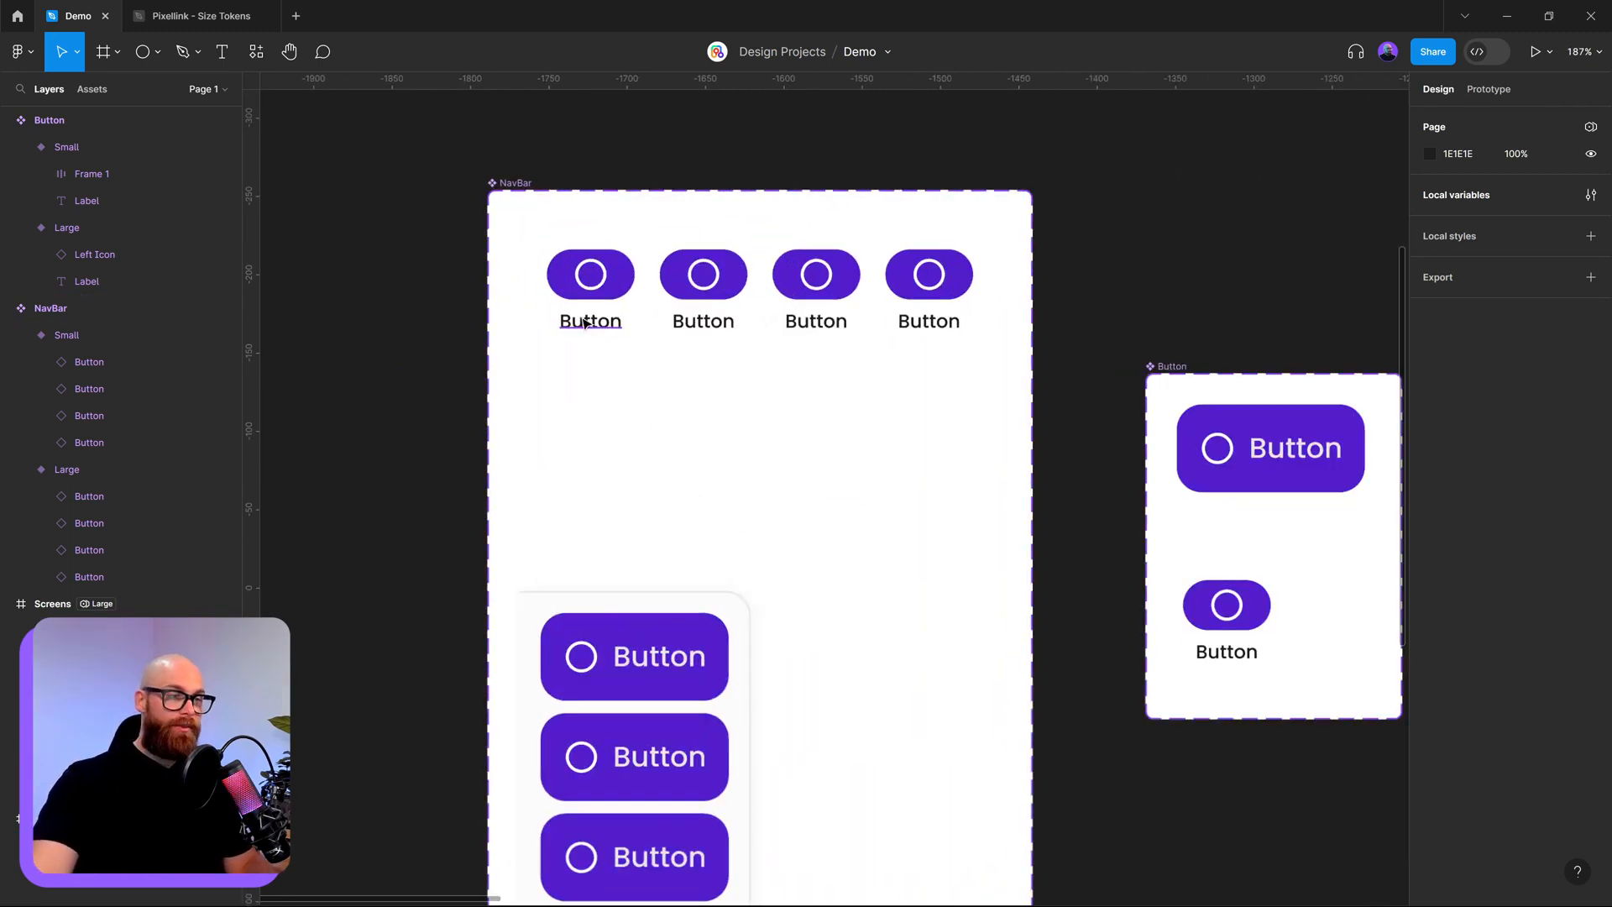
click(663, 678)
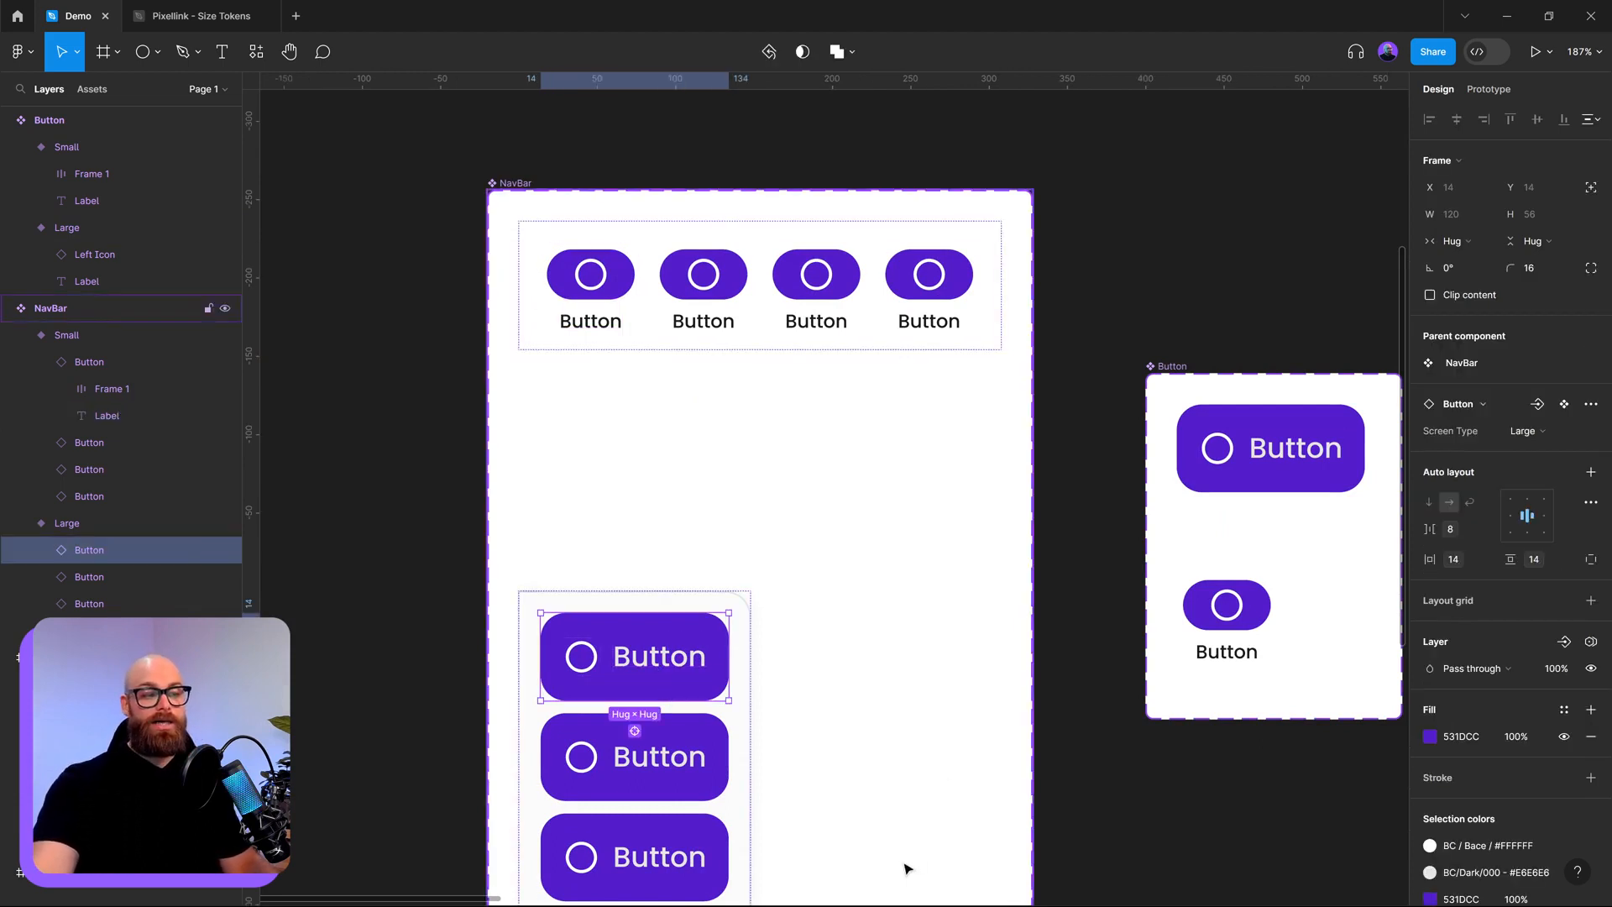
- Replace the first button's label in the NavBar component's Small variant with nine zeros and select that button
drag(856, 778, 936, 714)
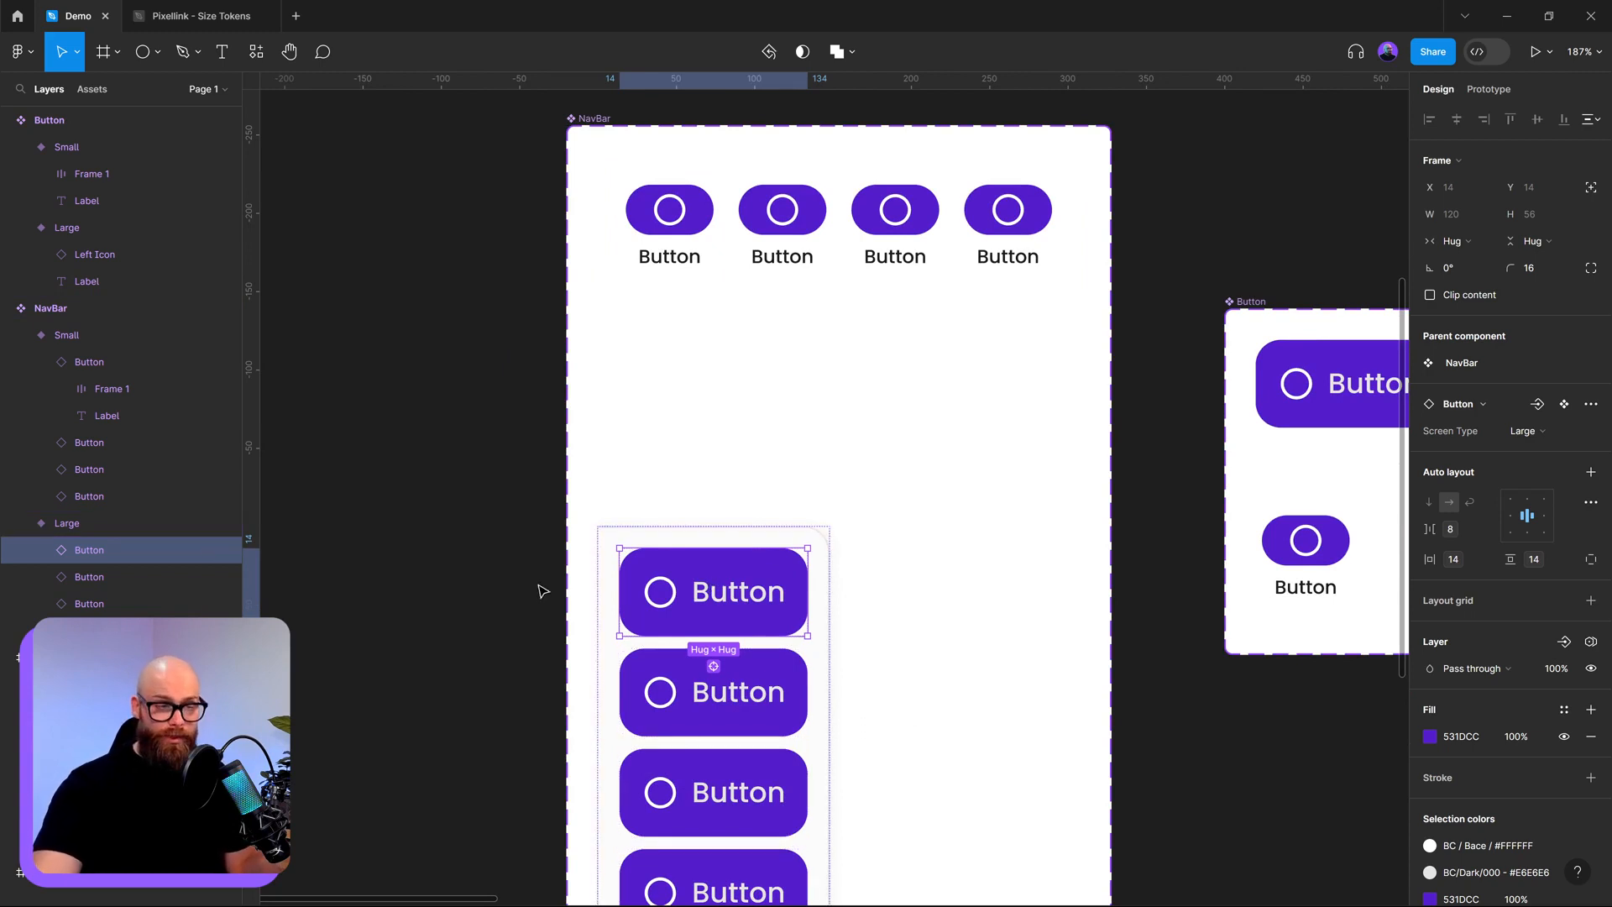
scroll(750, 466, down, 5)
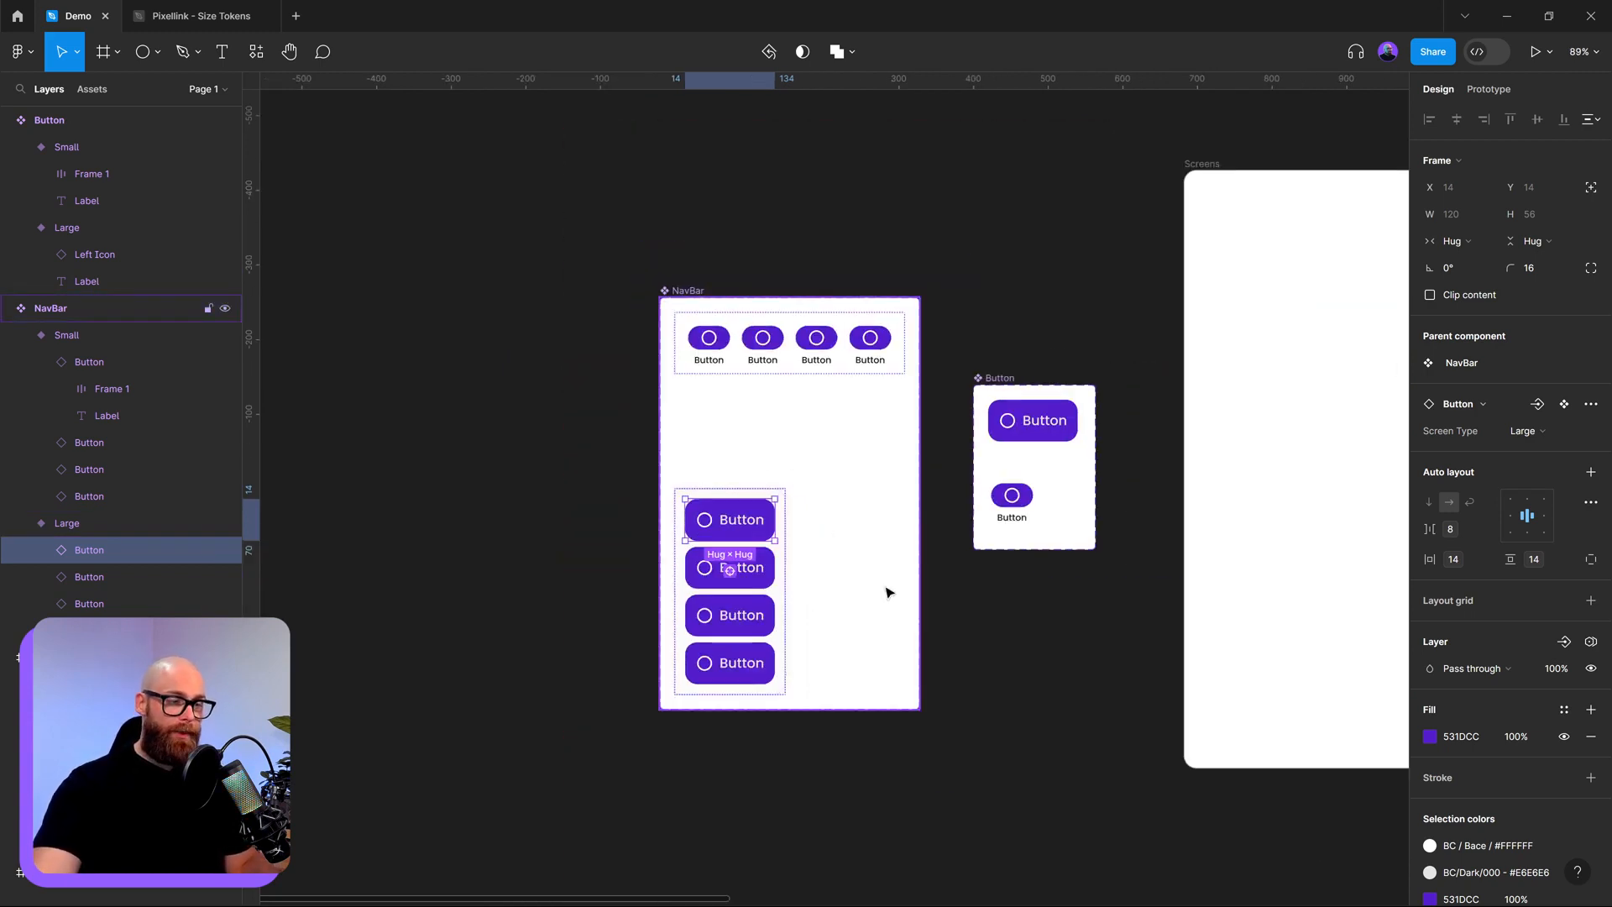
click(695, 245)
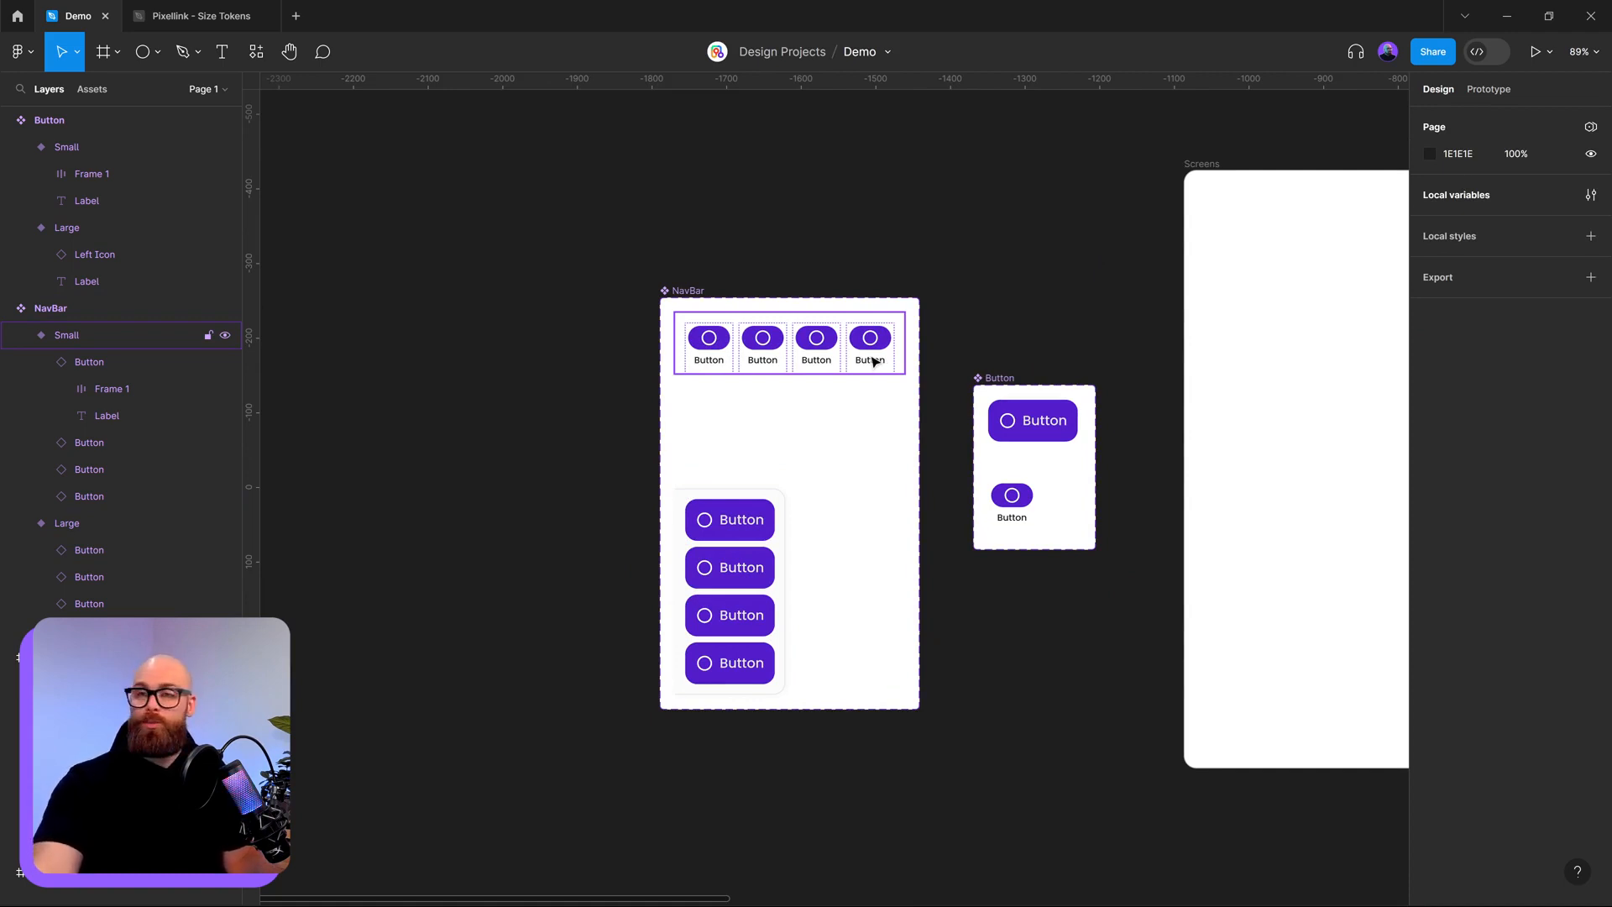
scroll(685, 352, up, 5)
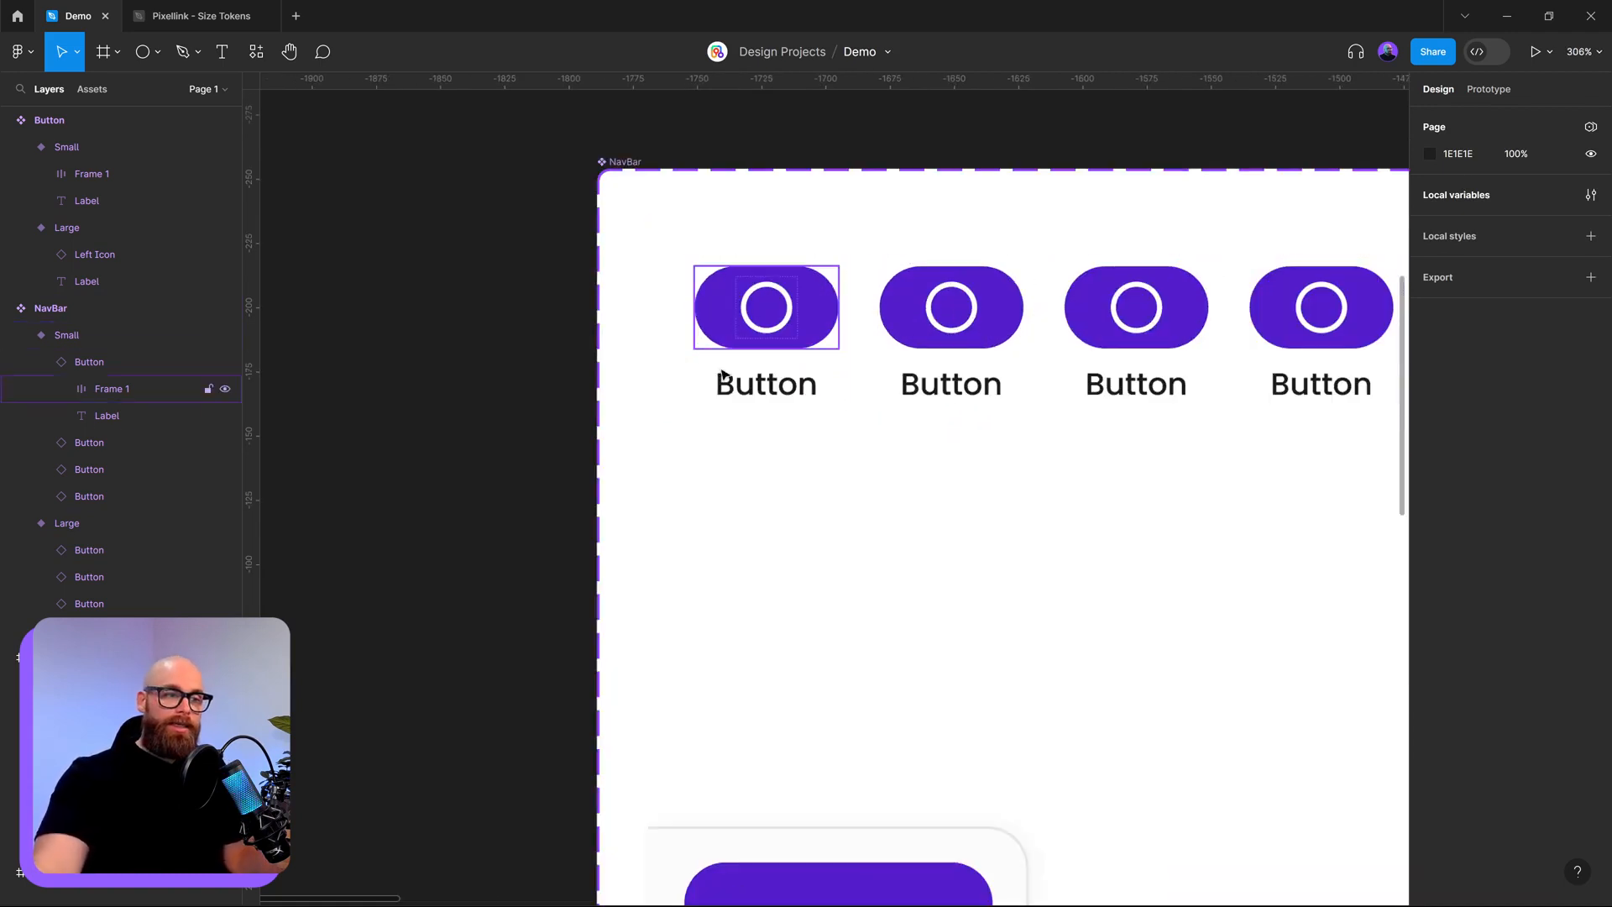
ctrl+click(762, 377)
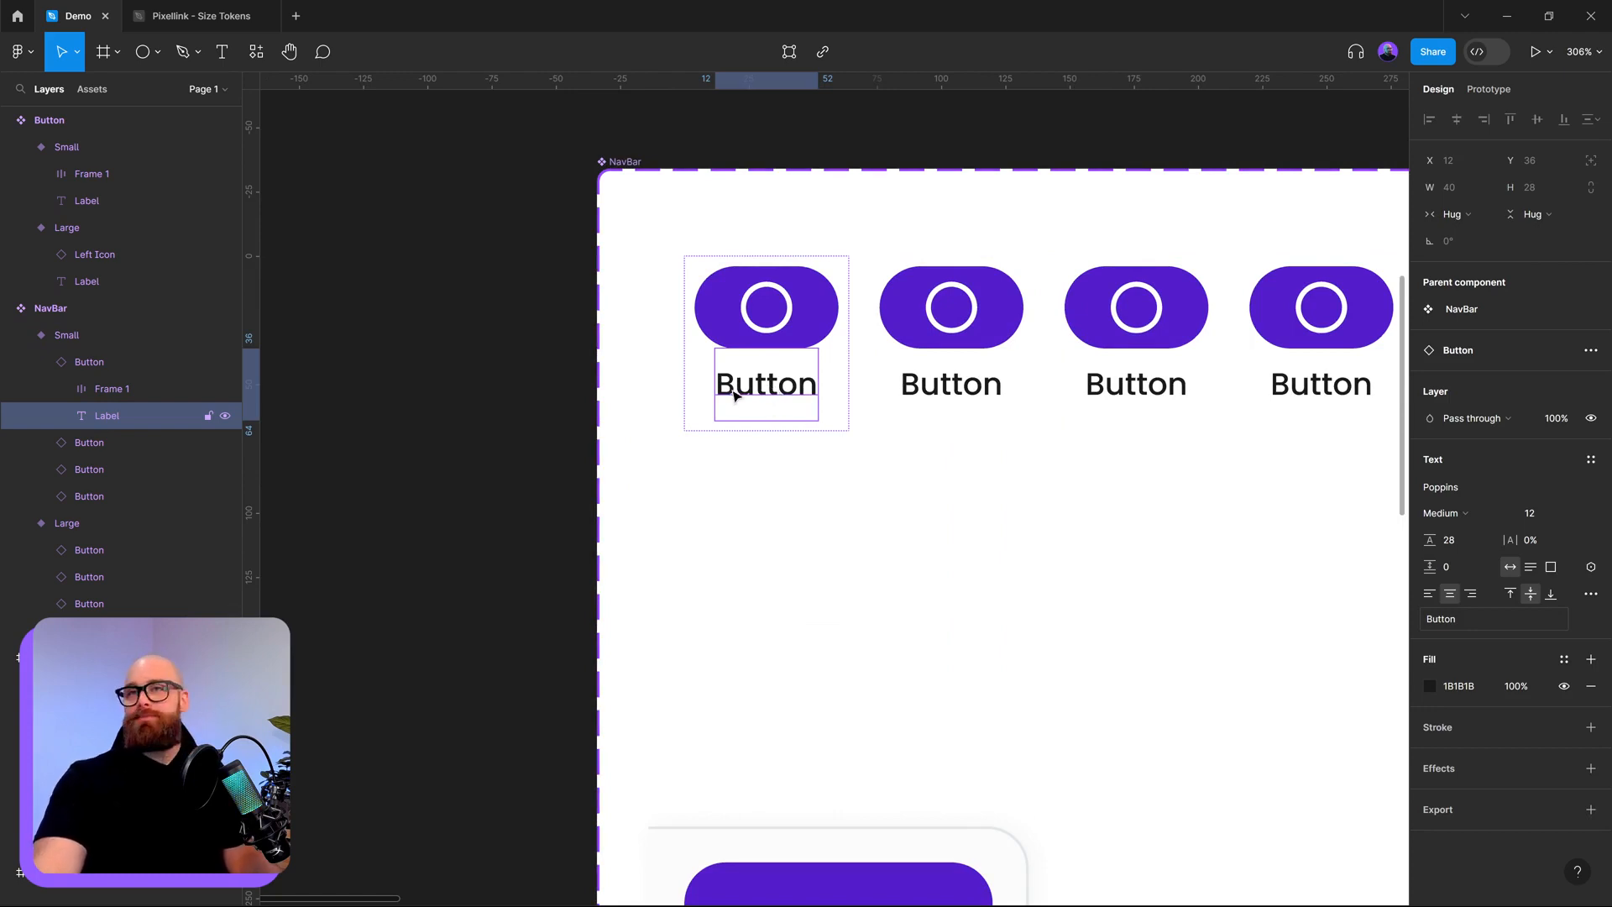
double_click(740, 396)
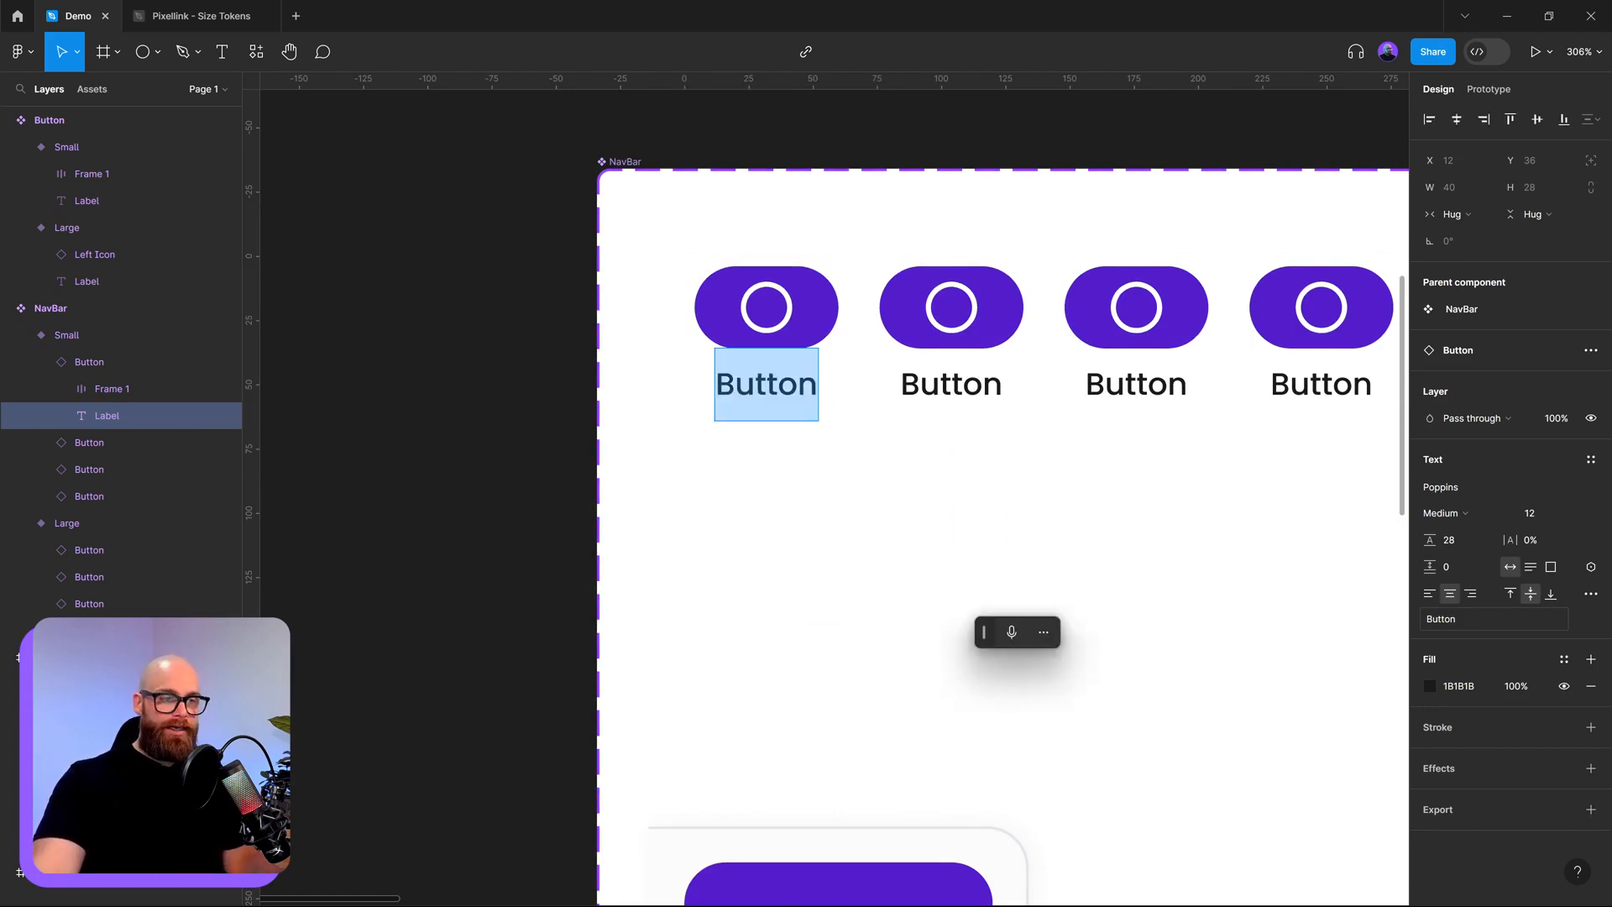
key(Right)
key(shift+Left)
key(shift+Left)
key(shift+Left)
key(shift+Left)
key(shift+Left)
key(shift+Left)
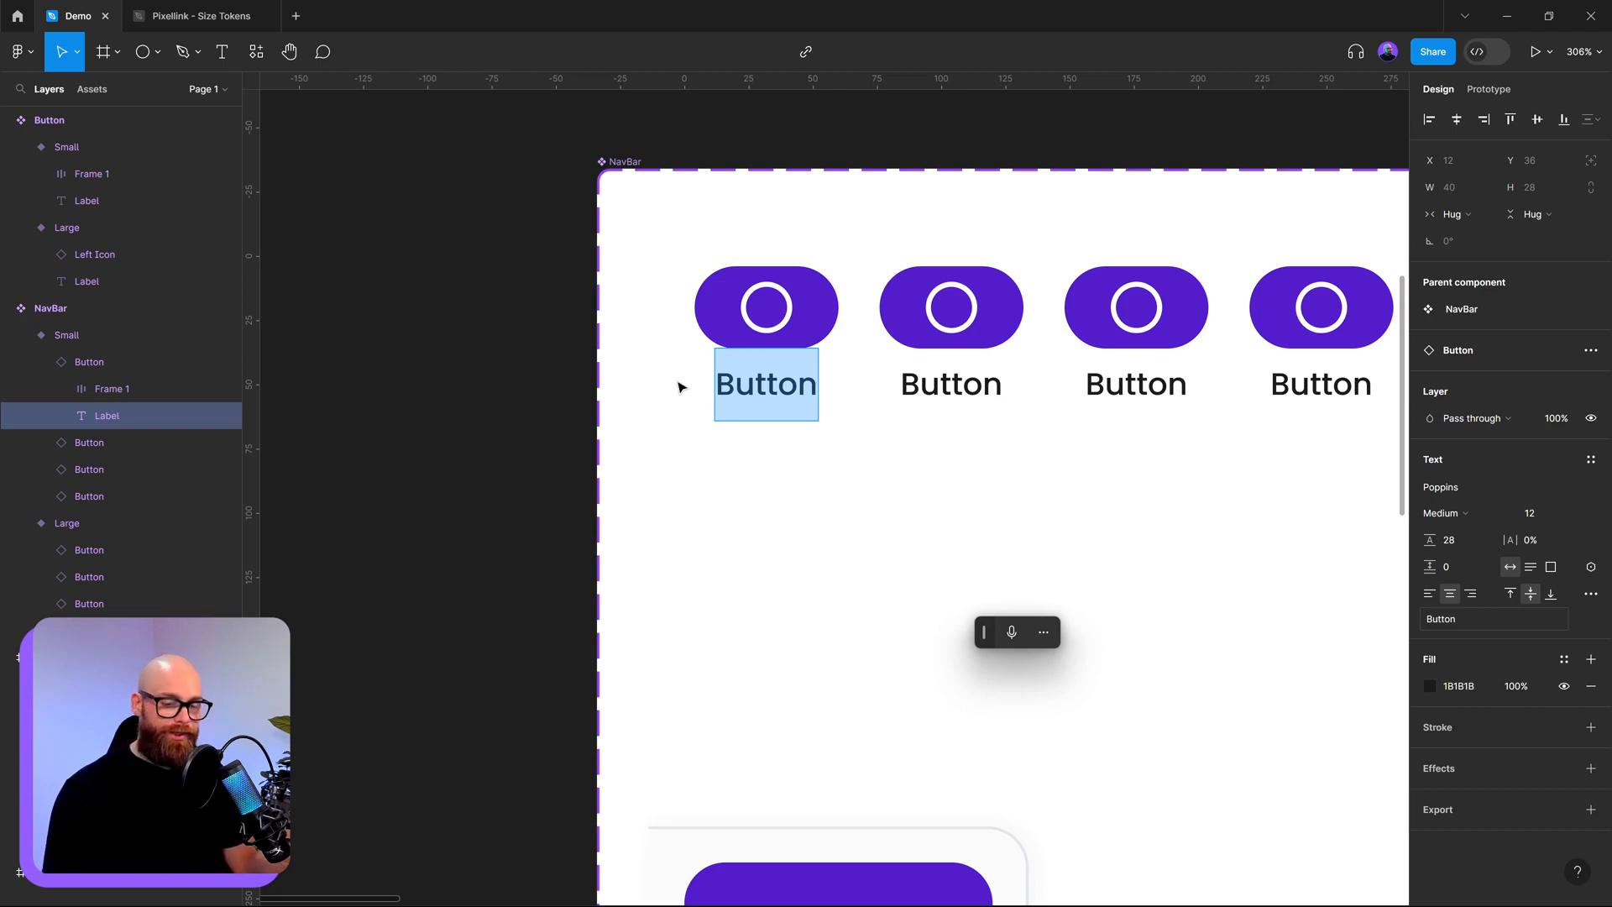
text(0000)
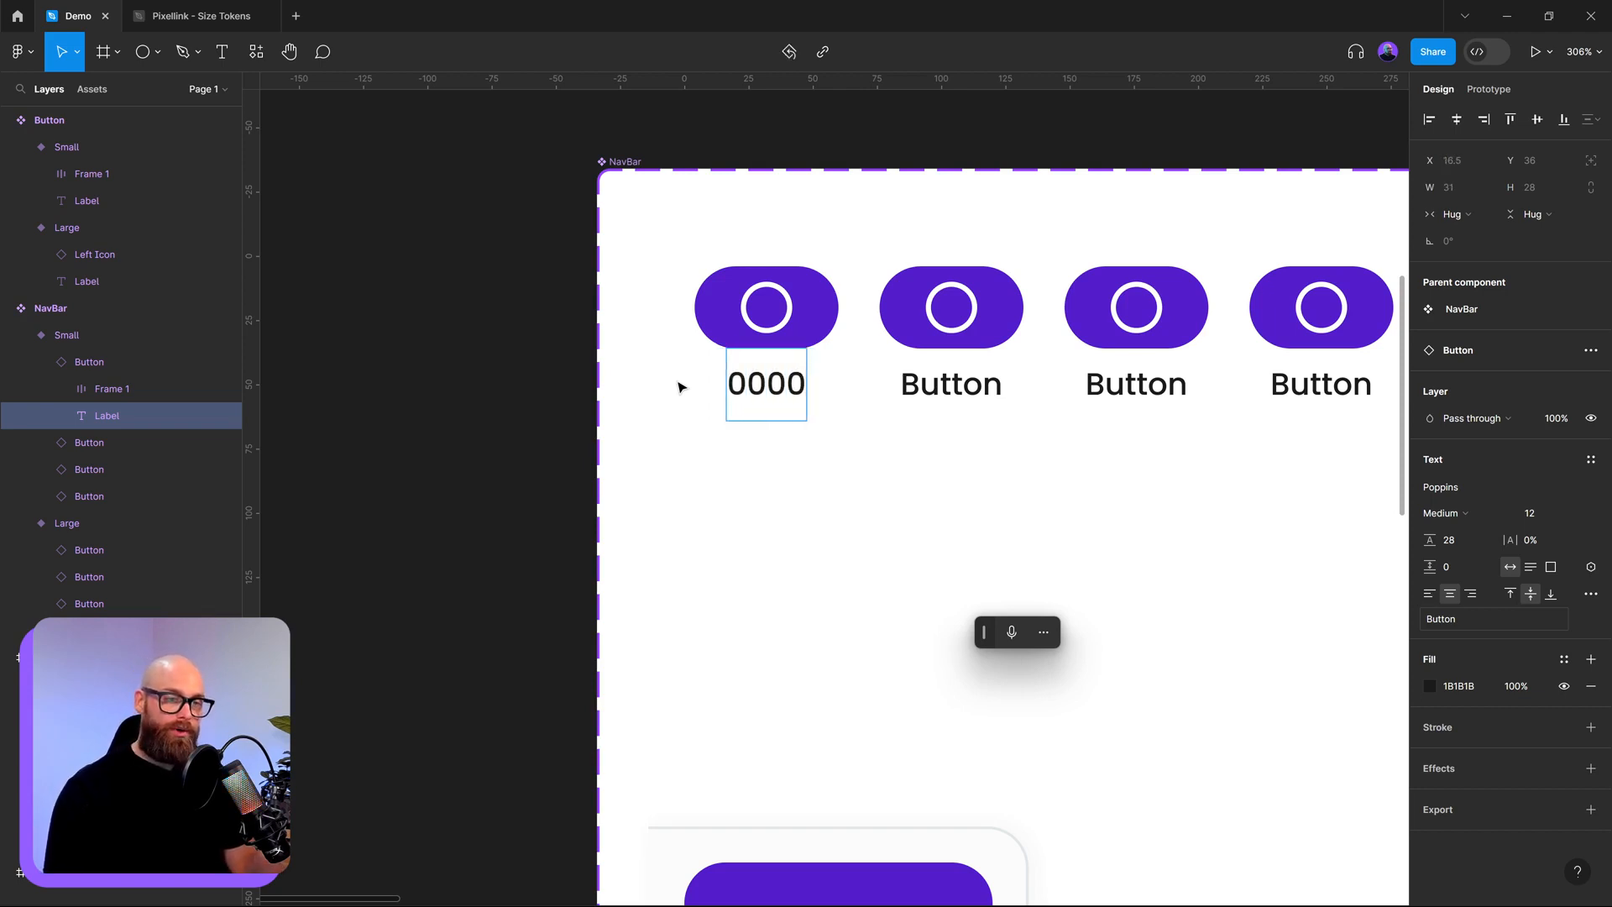
text(0000)
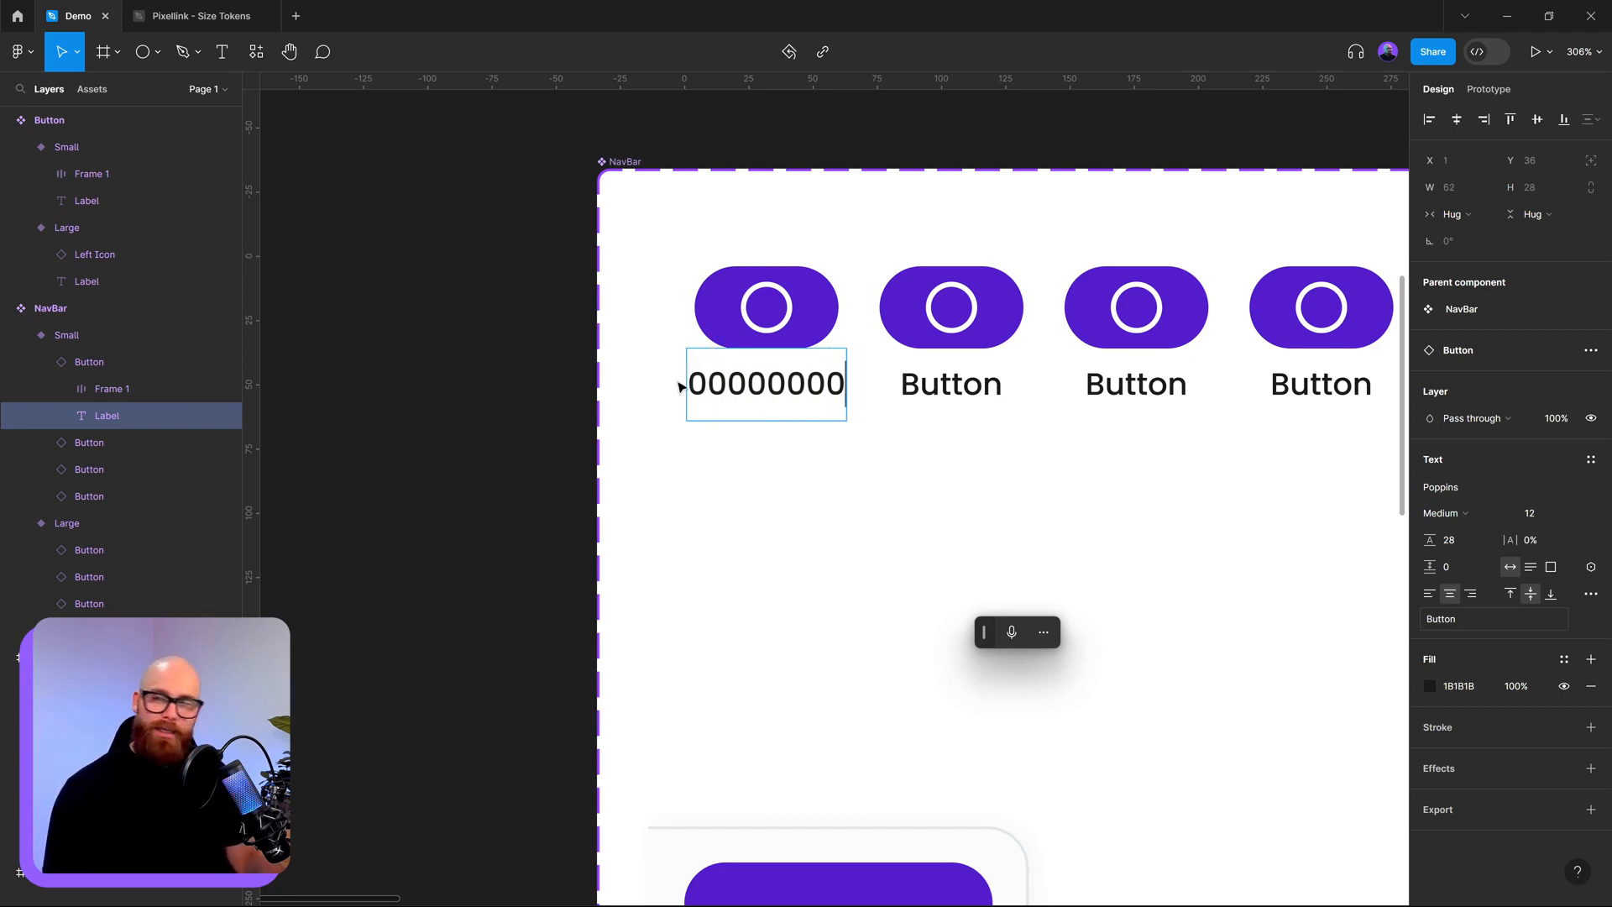
text(0)
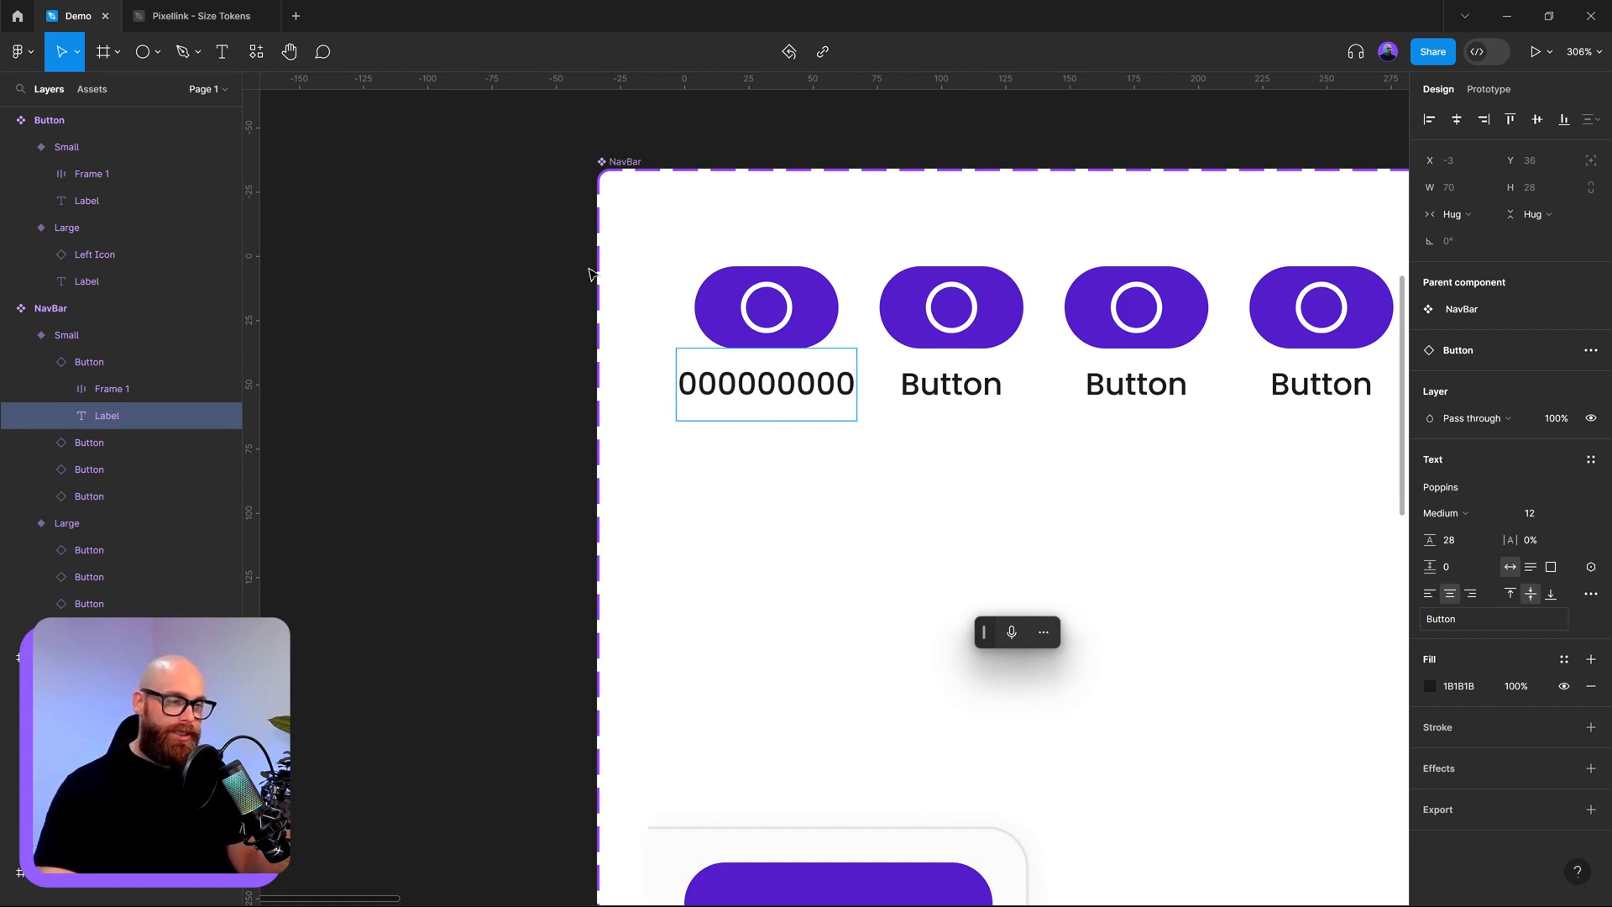
key(Escape)
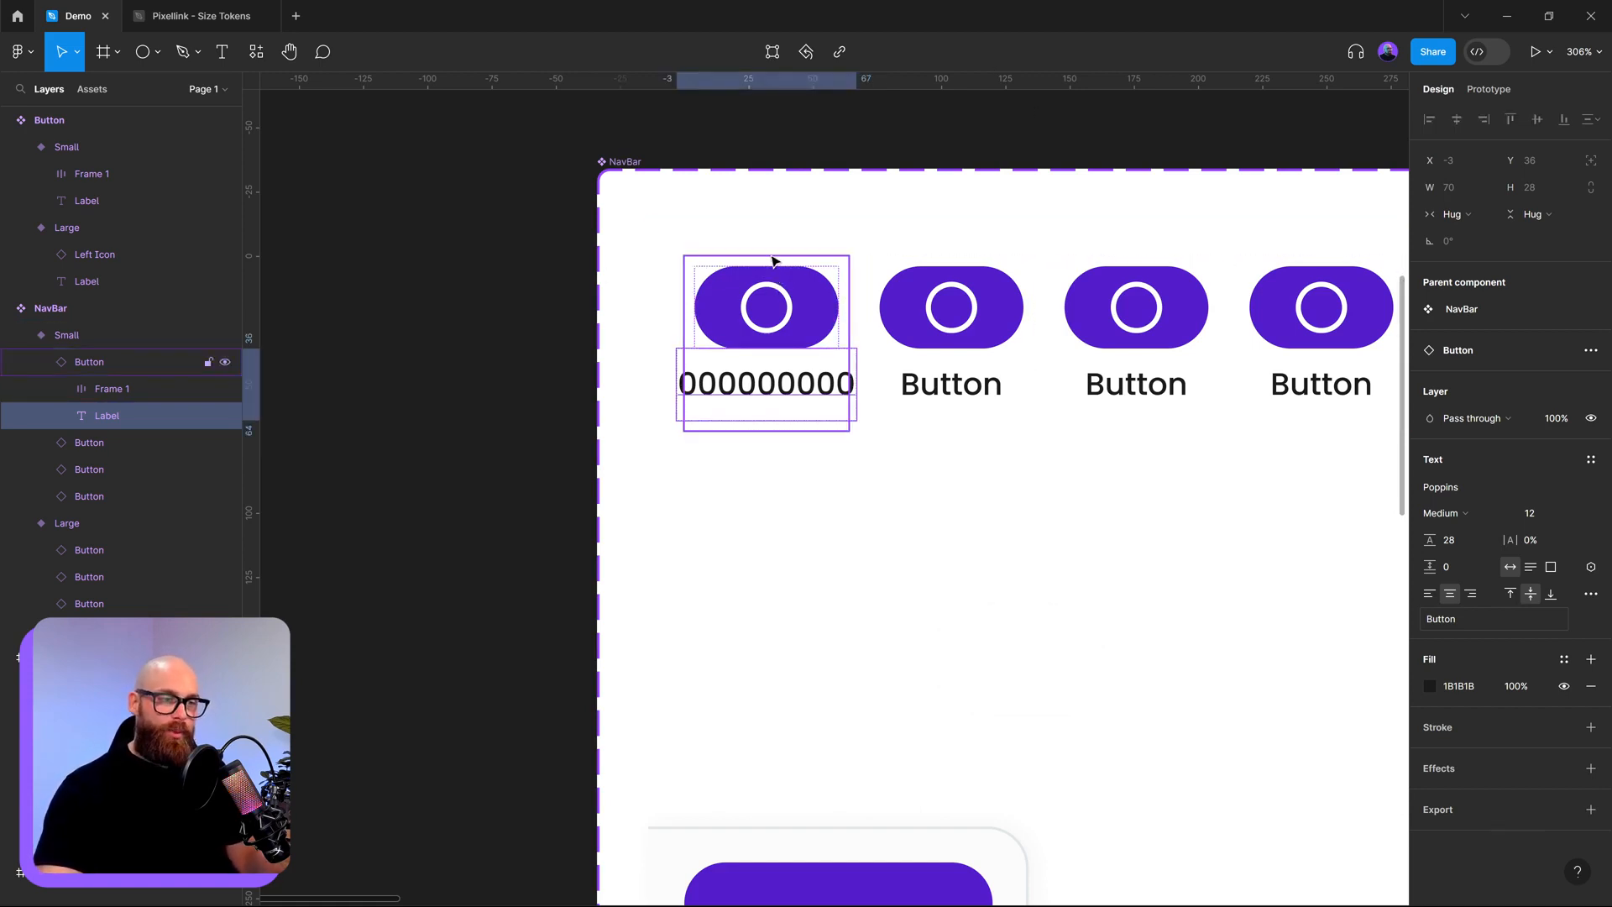
click(773, 264)
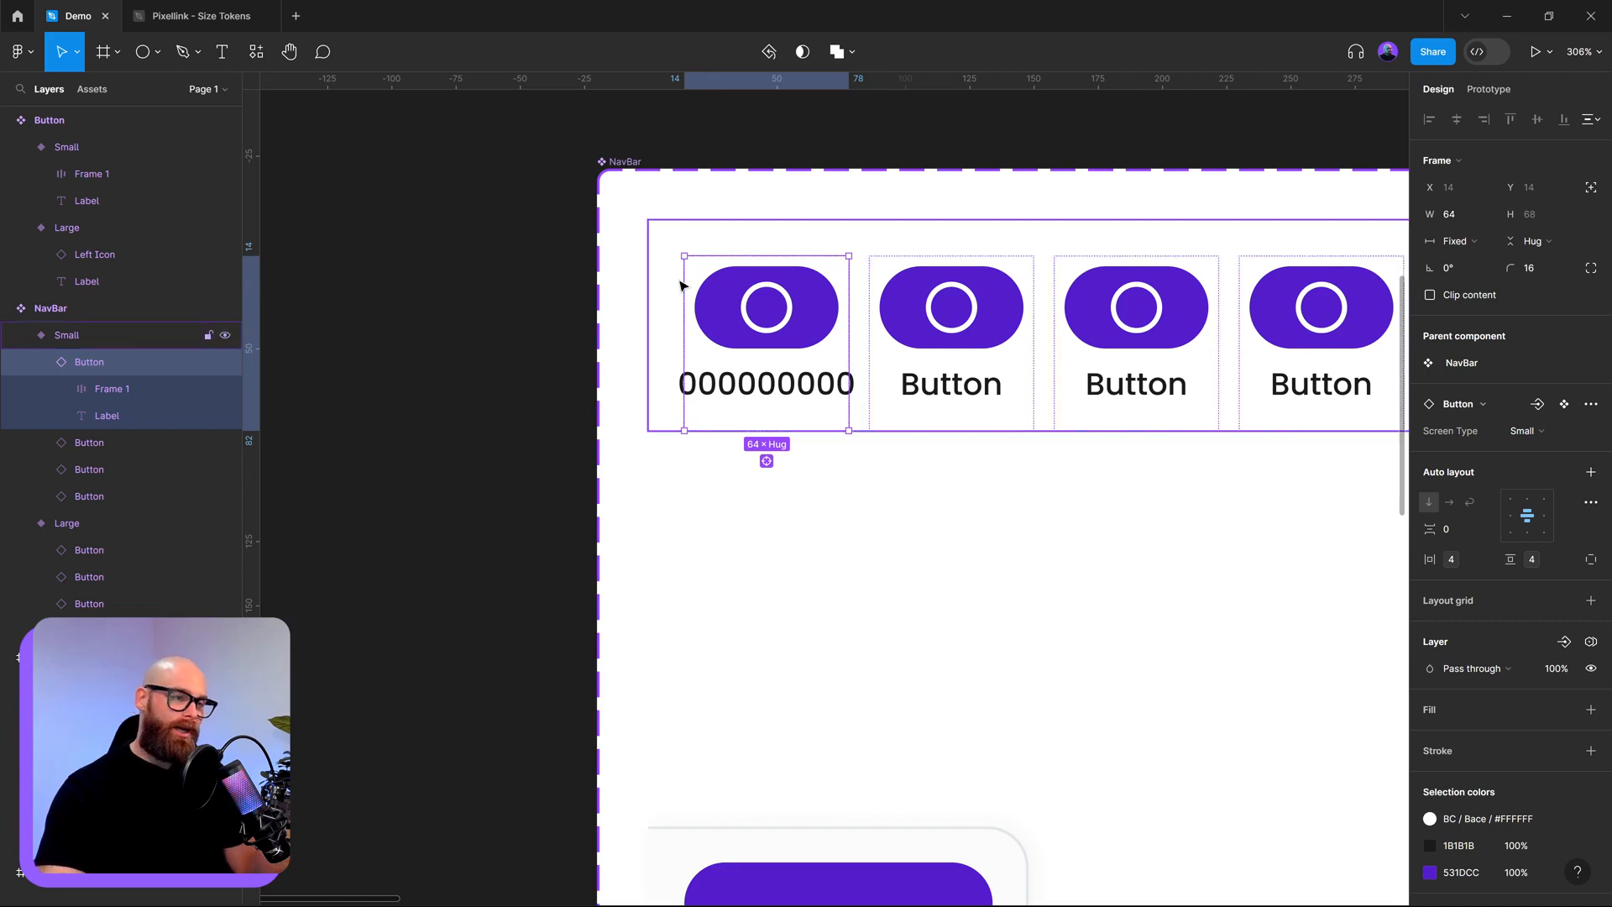
- Try 1234568 as the first button's label in the NavBar's Small variant, and undo the text
click(744, 393)
double_click(746, 393)
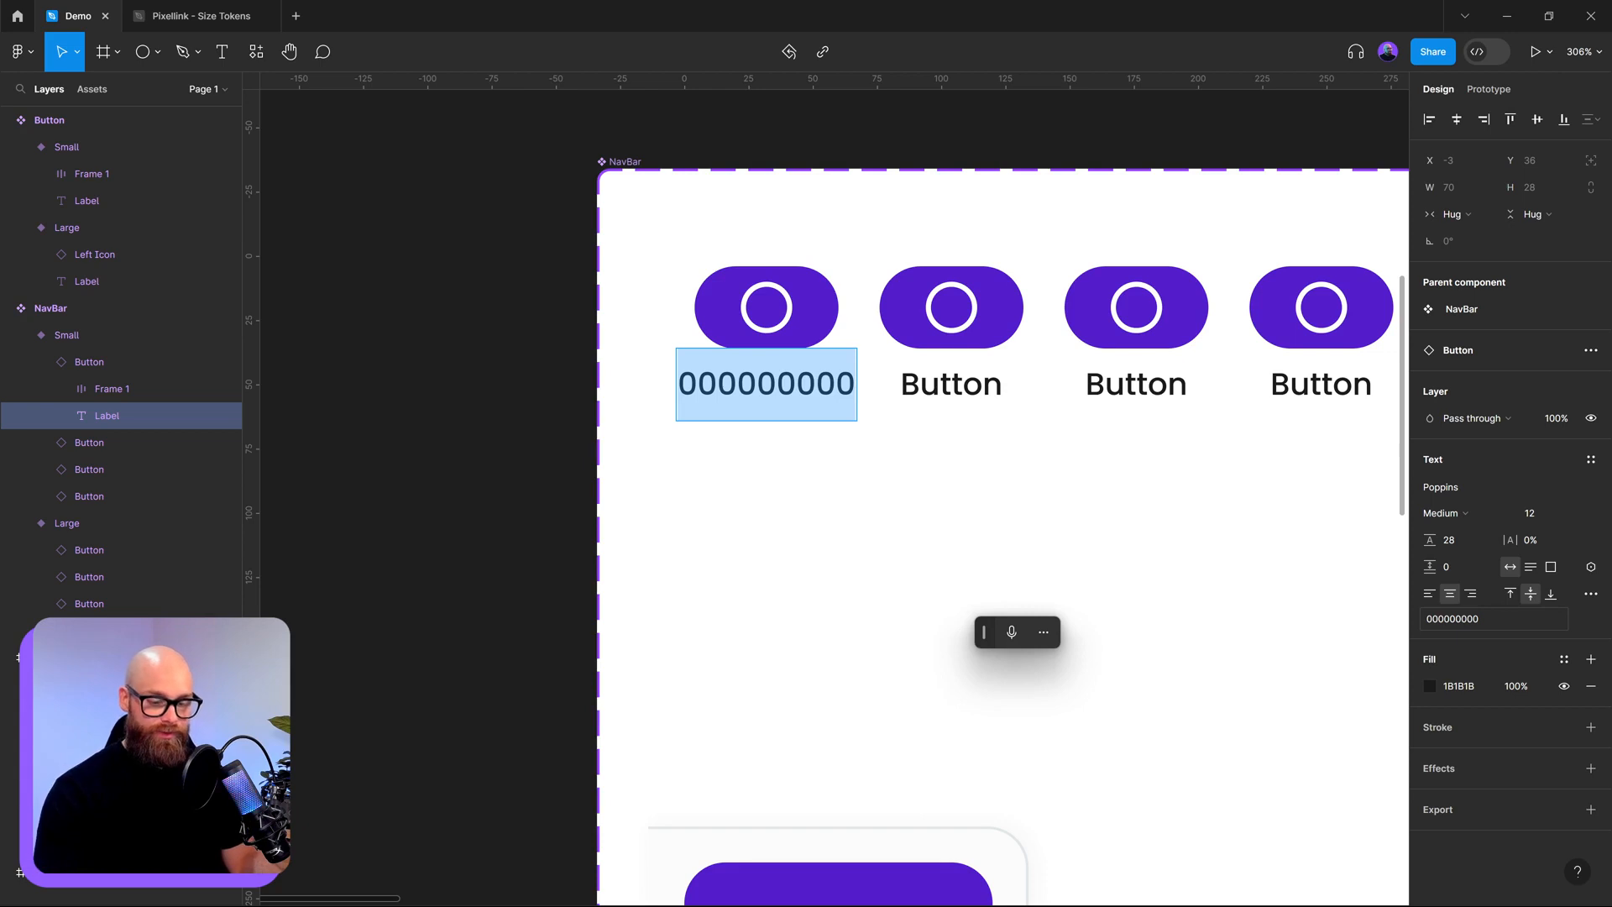
text(1234568)
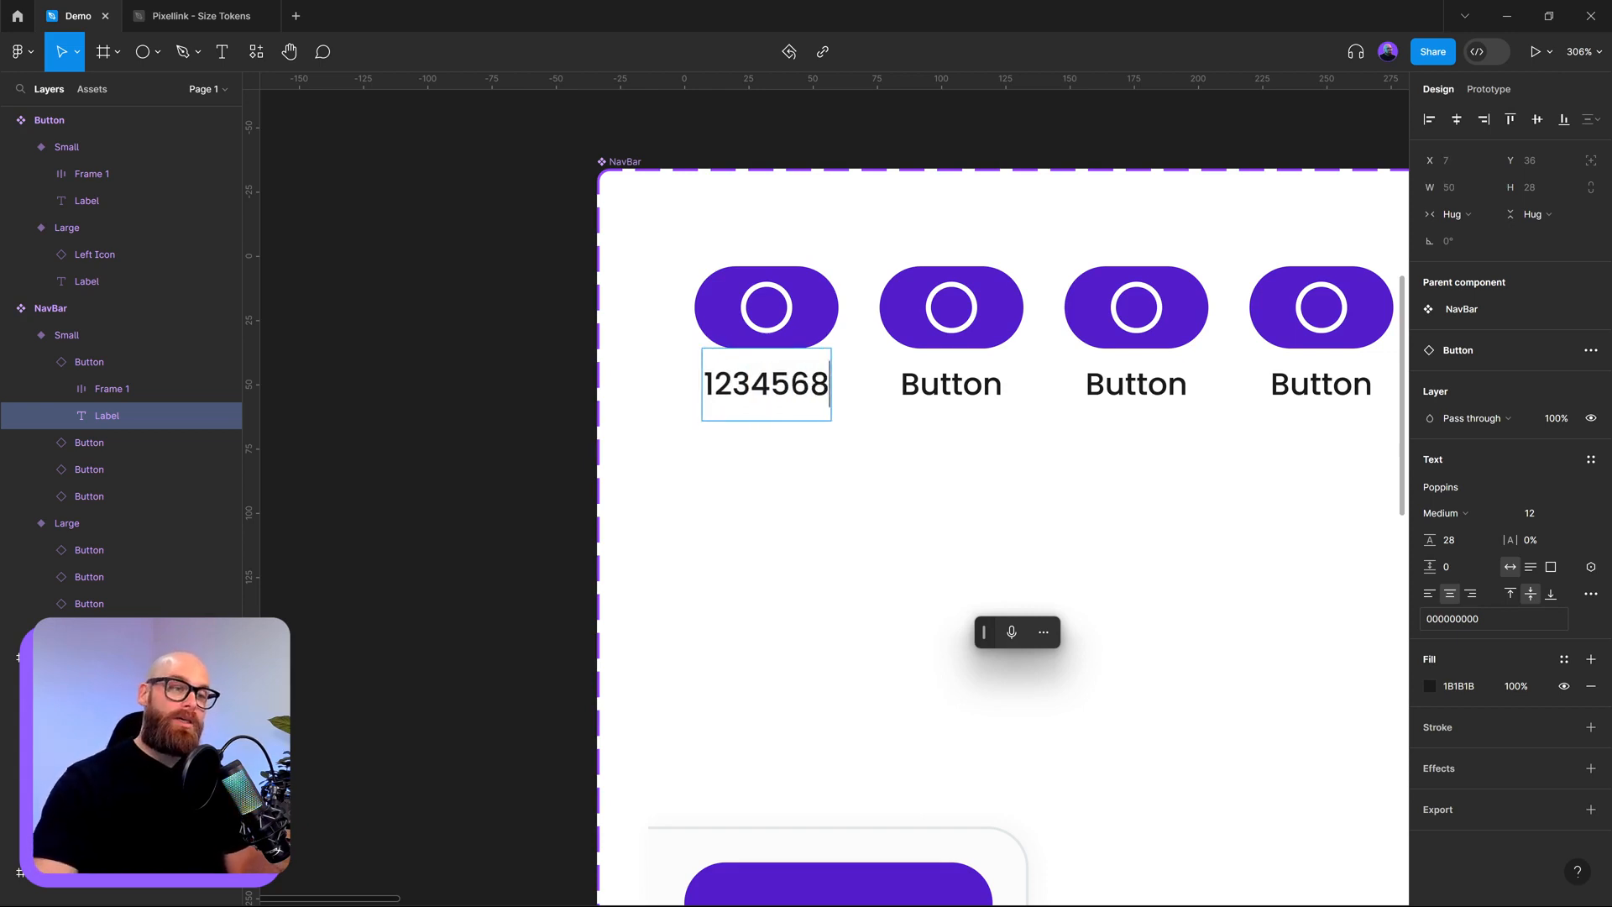
click(951, 382)
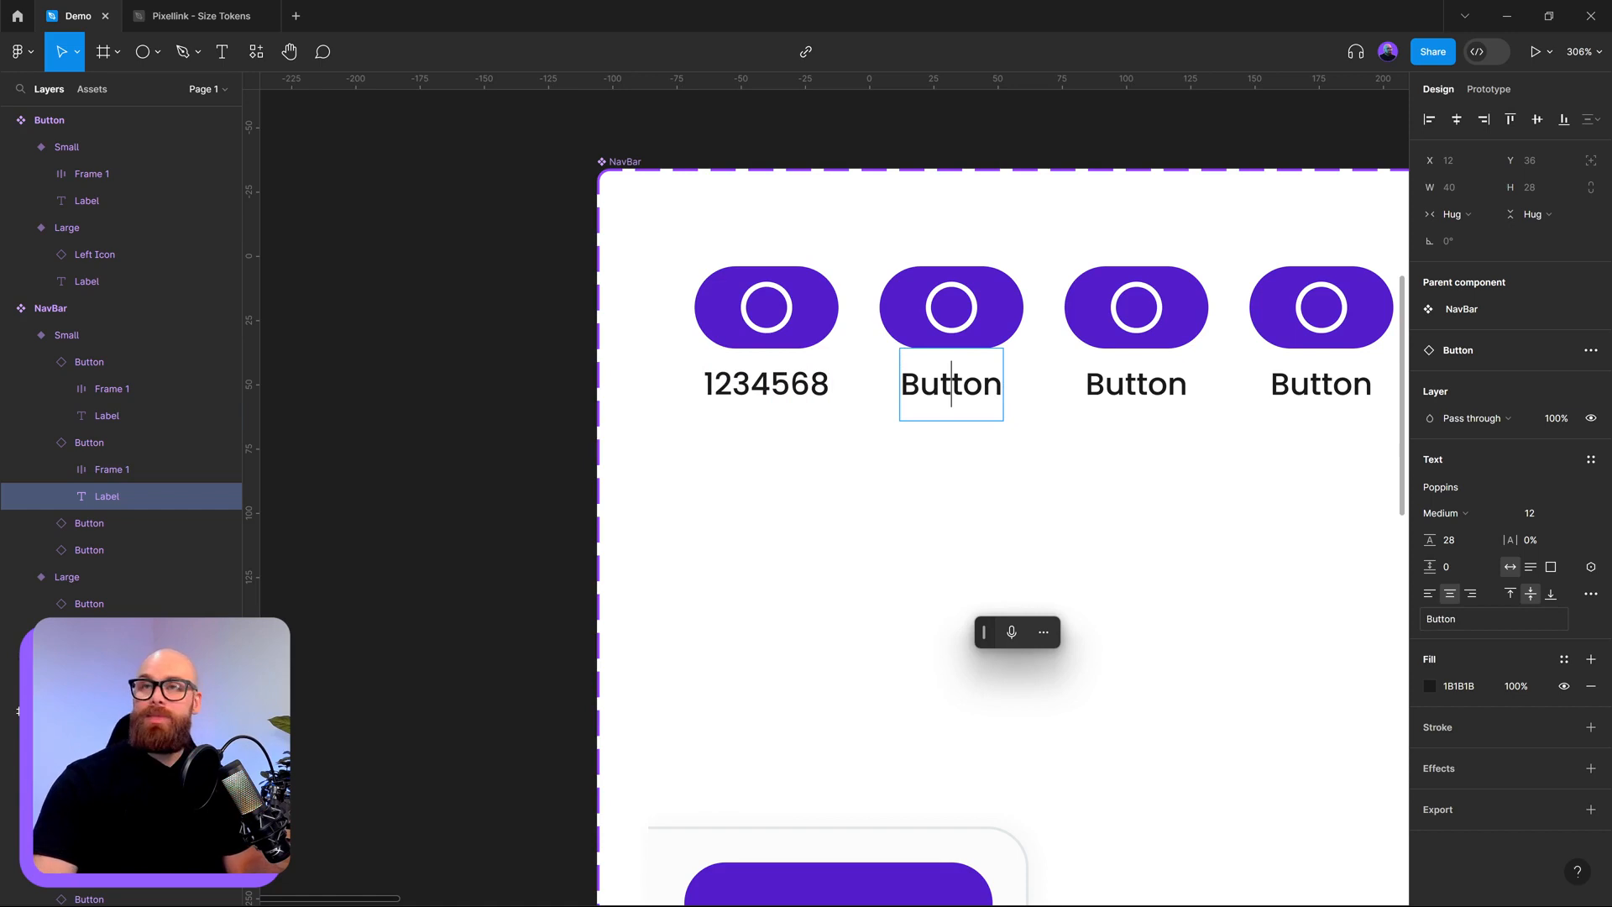
click(770, 361)
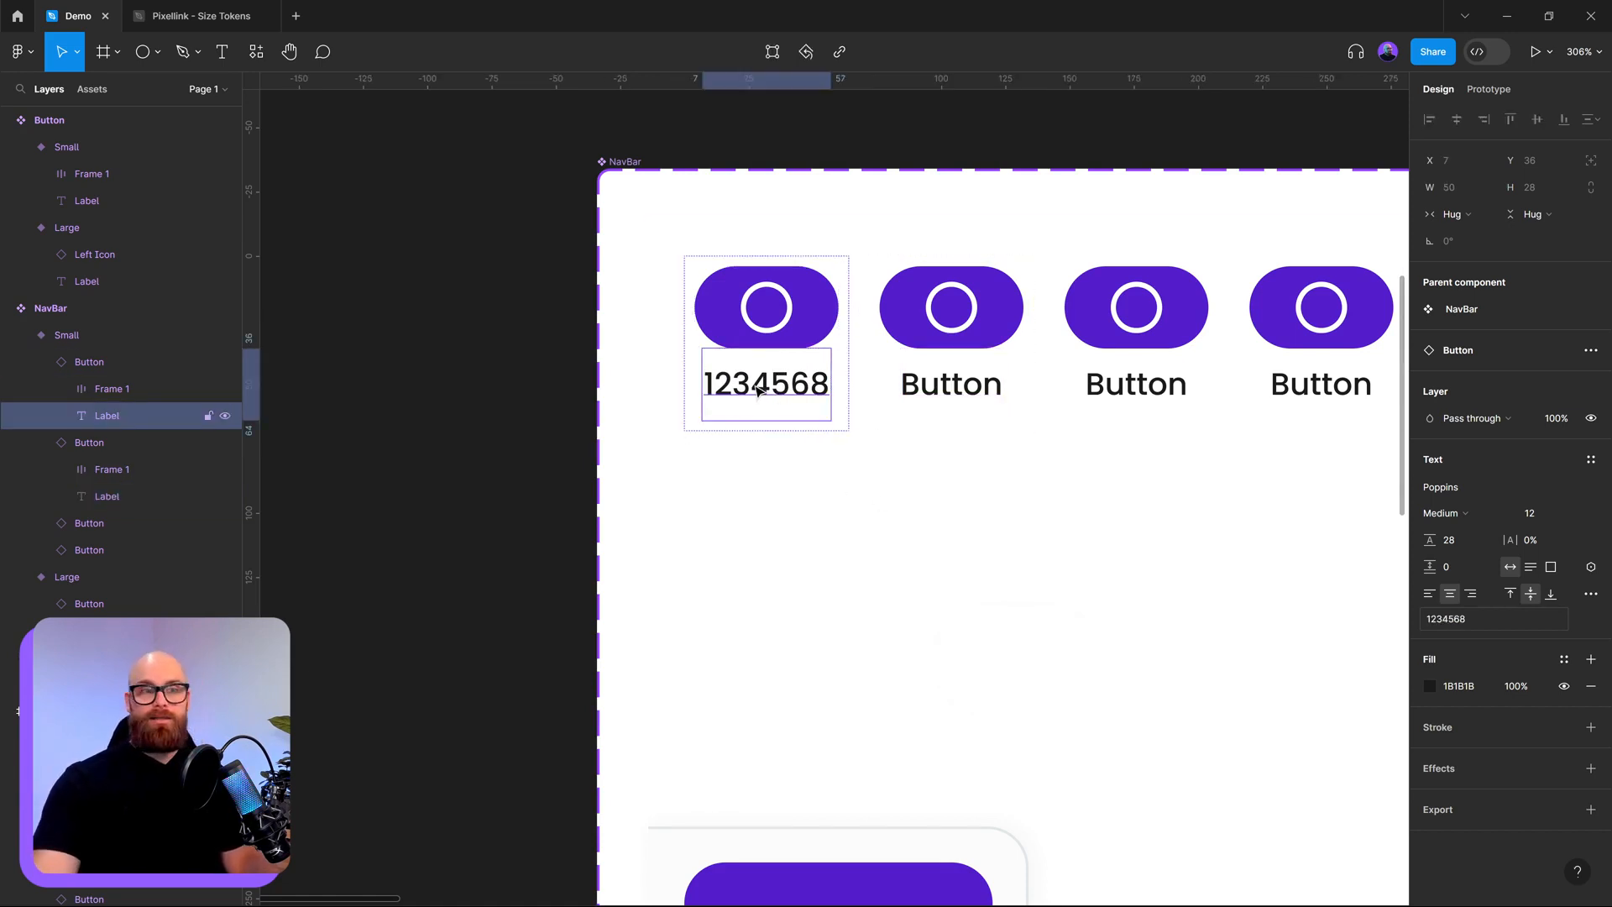
double_click(758, 390)
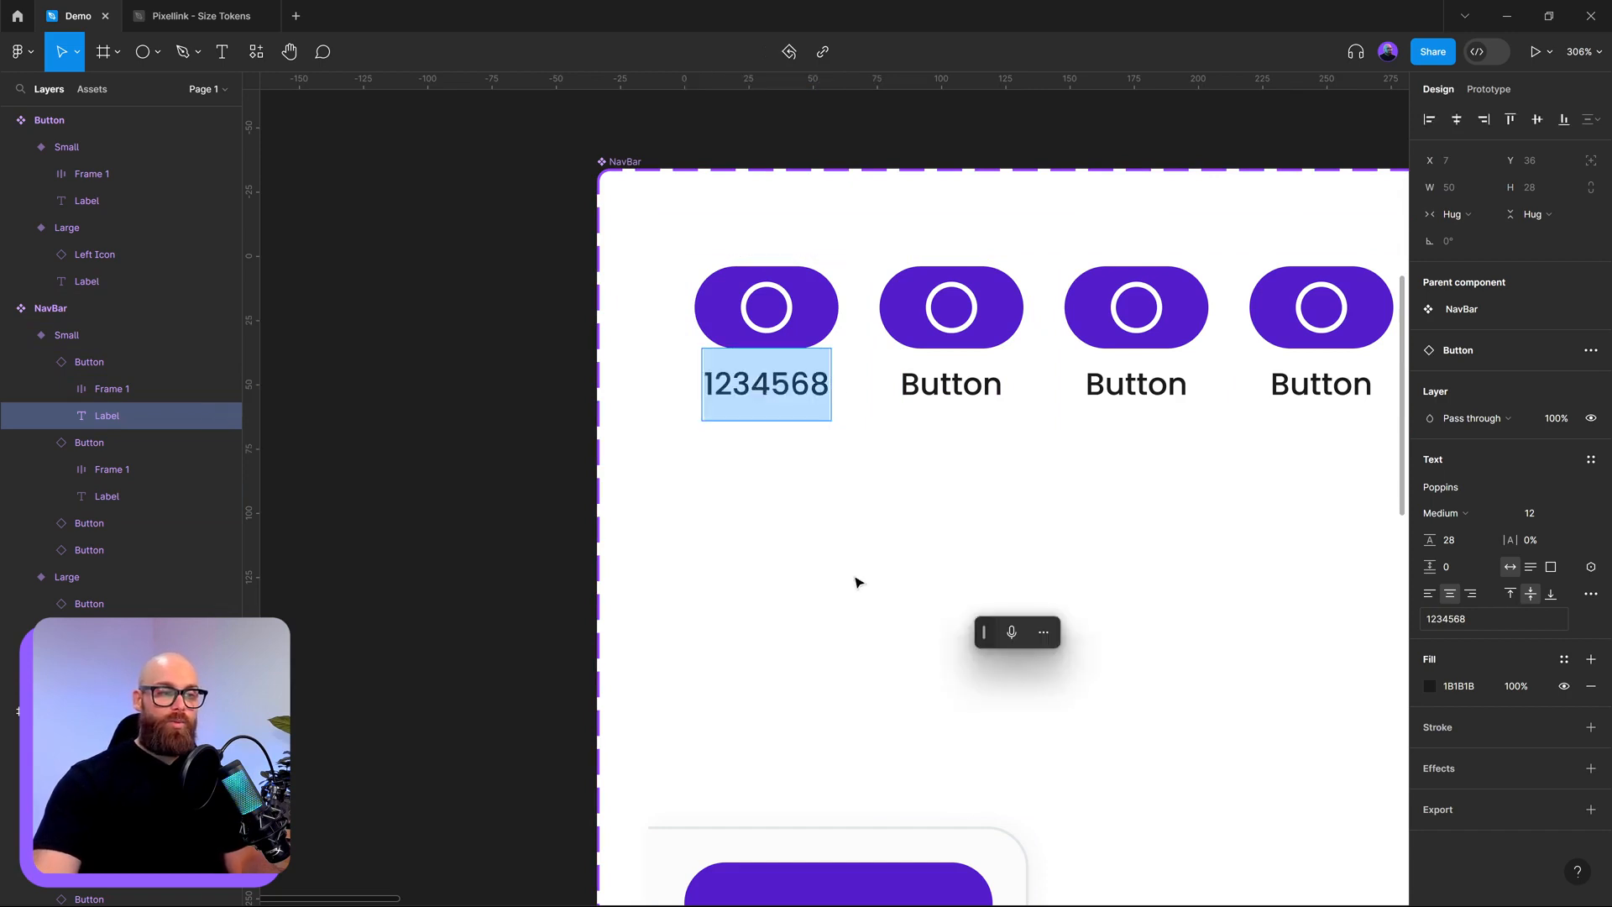
key(Right)
key(BackSpace)
key(BackSpace)
key(BackSpace)
key(BackSpace)
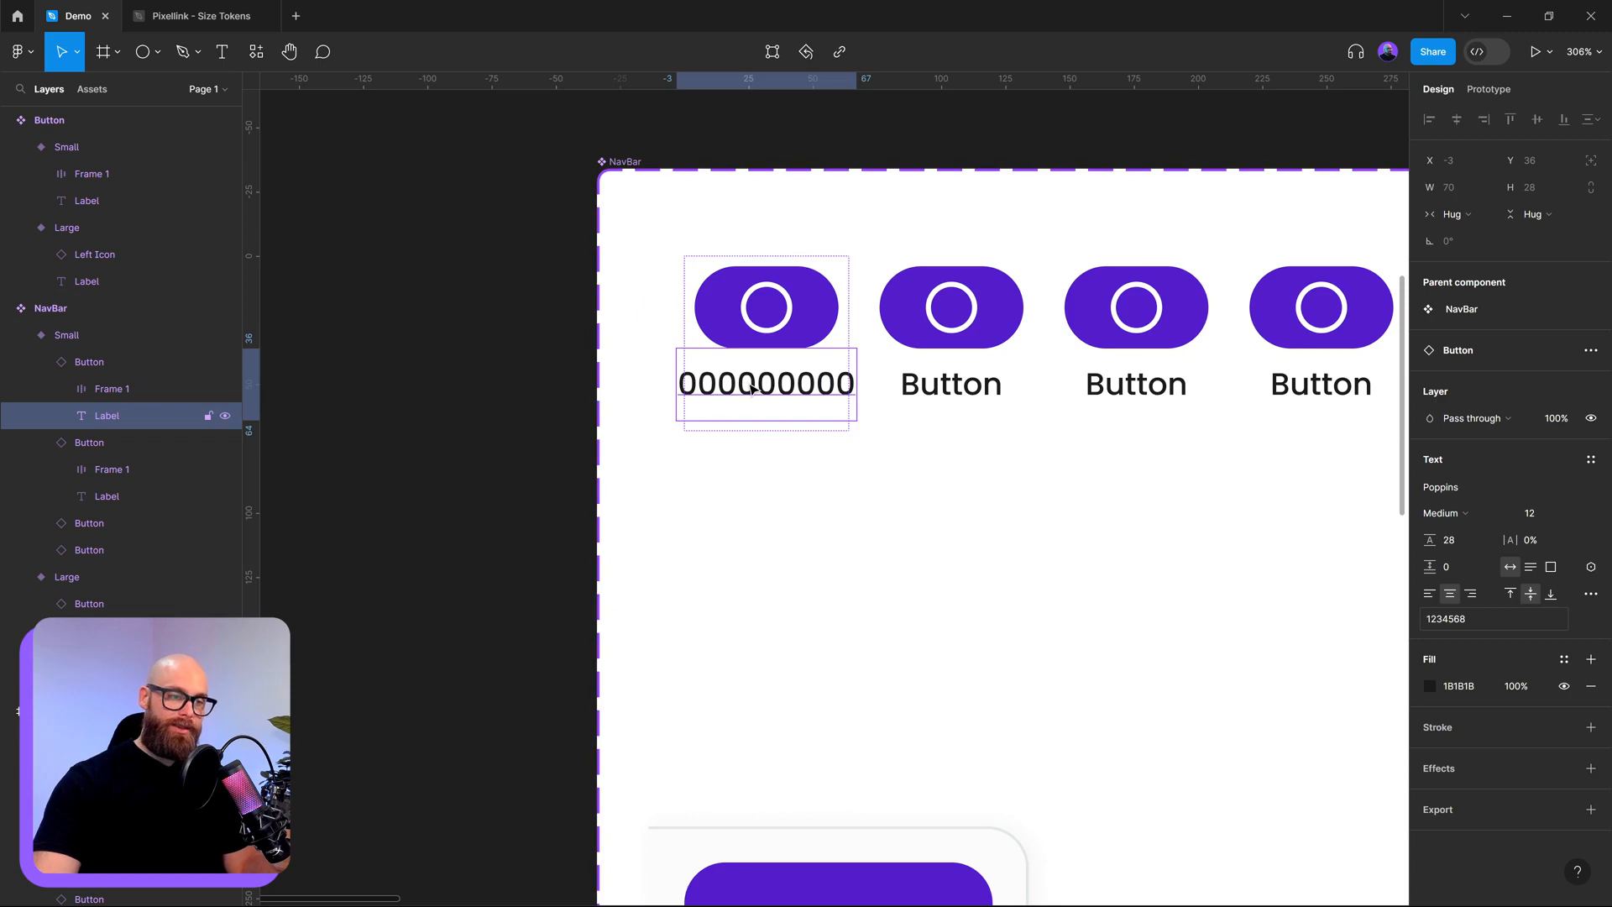
- Shorten the first button's label in the NavBar's Small variant to eight zeros
double_click(753, 388)
key(Delete)
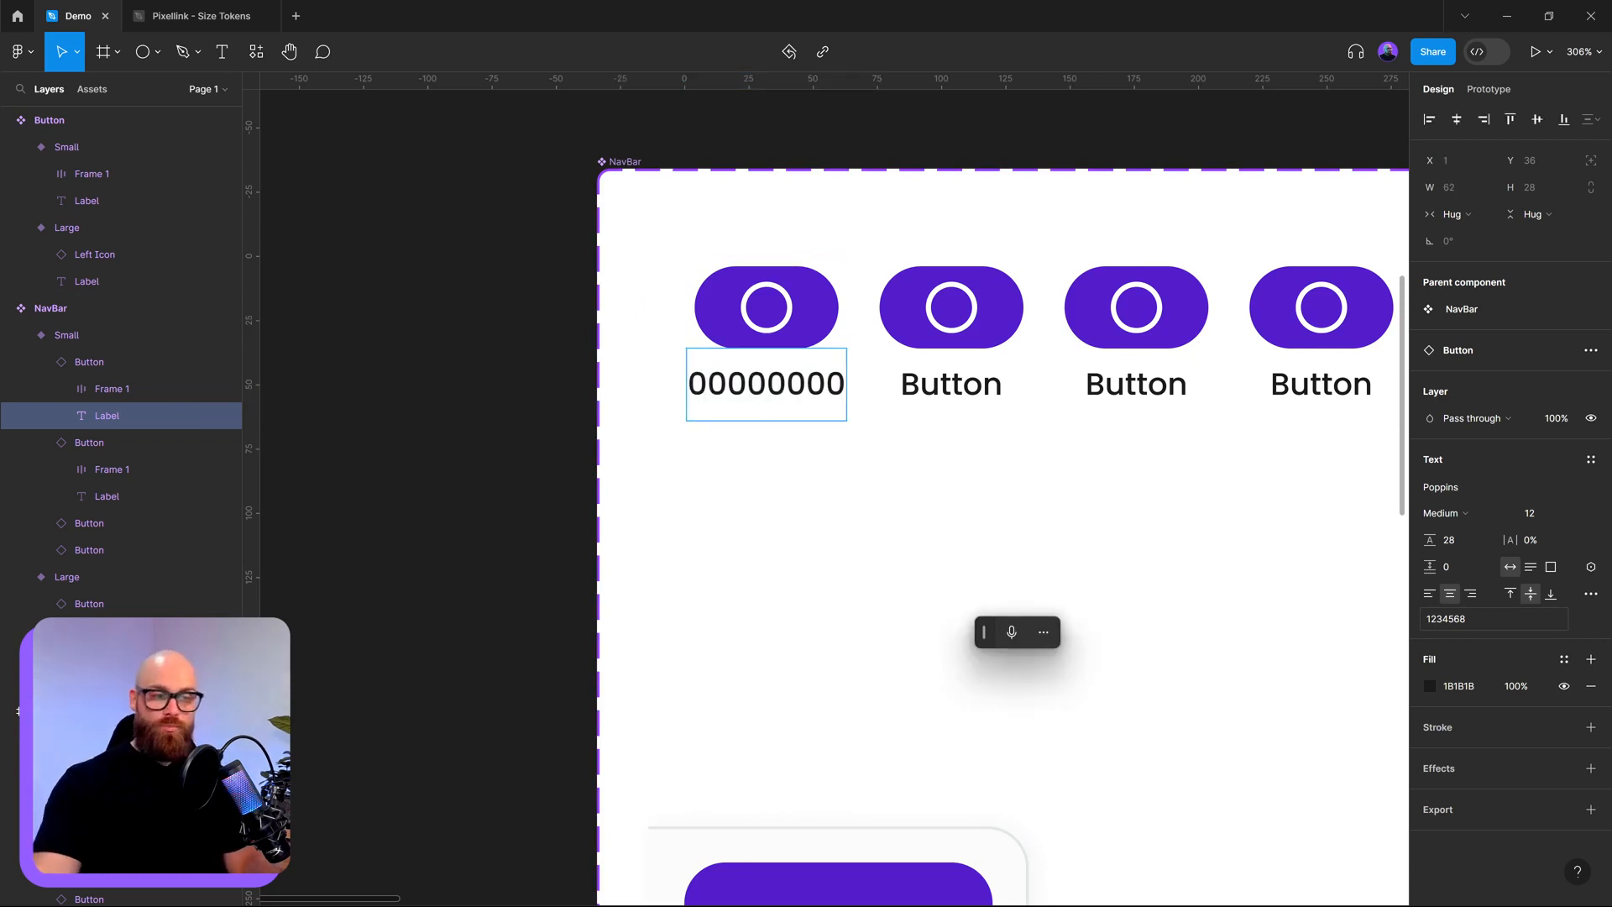
key(Escape)
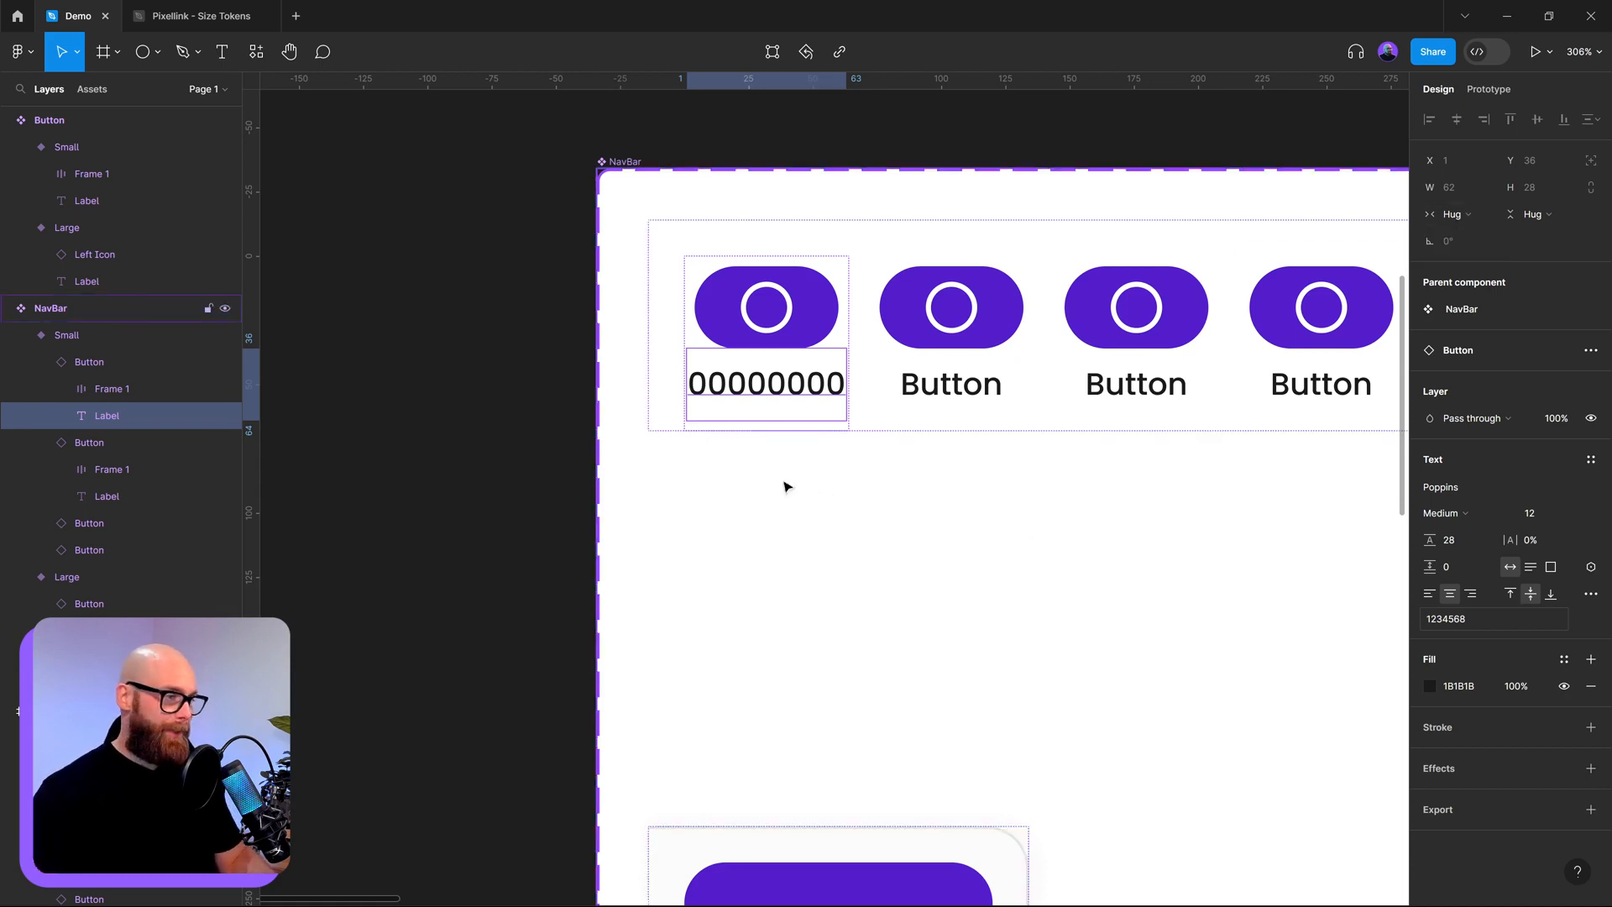
- Copy a label from the NavBar's Large variant onto the canvas, change its text to 64 and place it beside the Small variant
scroll(771, 453, down, 4)
click(547, 522)
drag(547, 522, 632, 540)
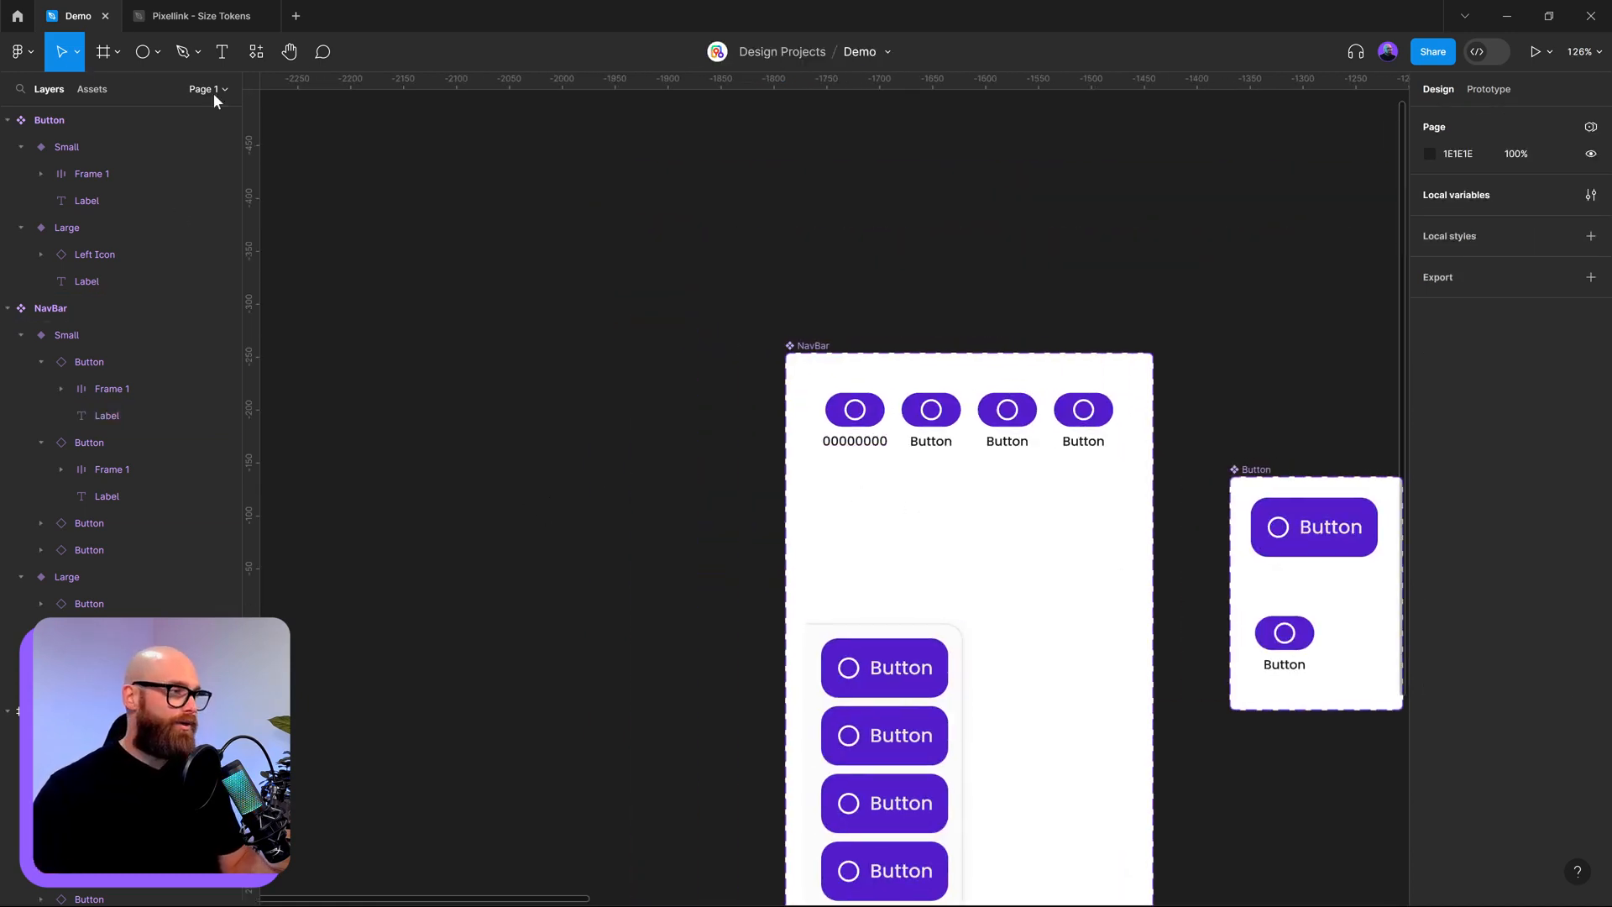
ctrl+click(892, 676)
drag(892, 677, 407, 671)
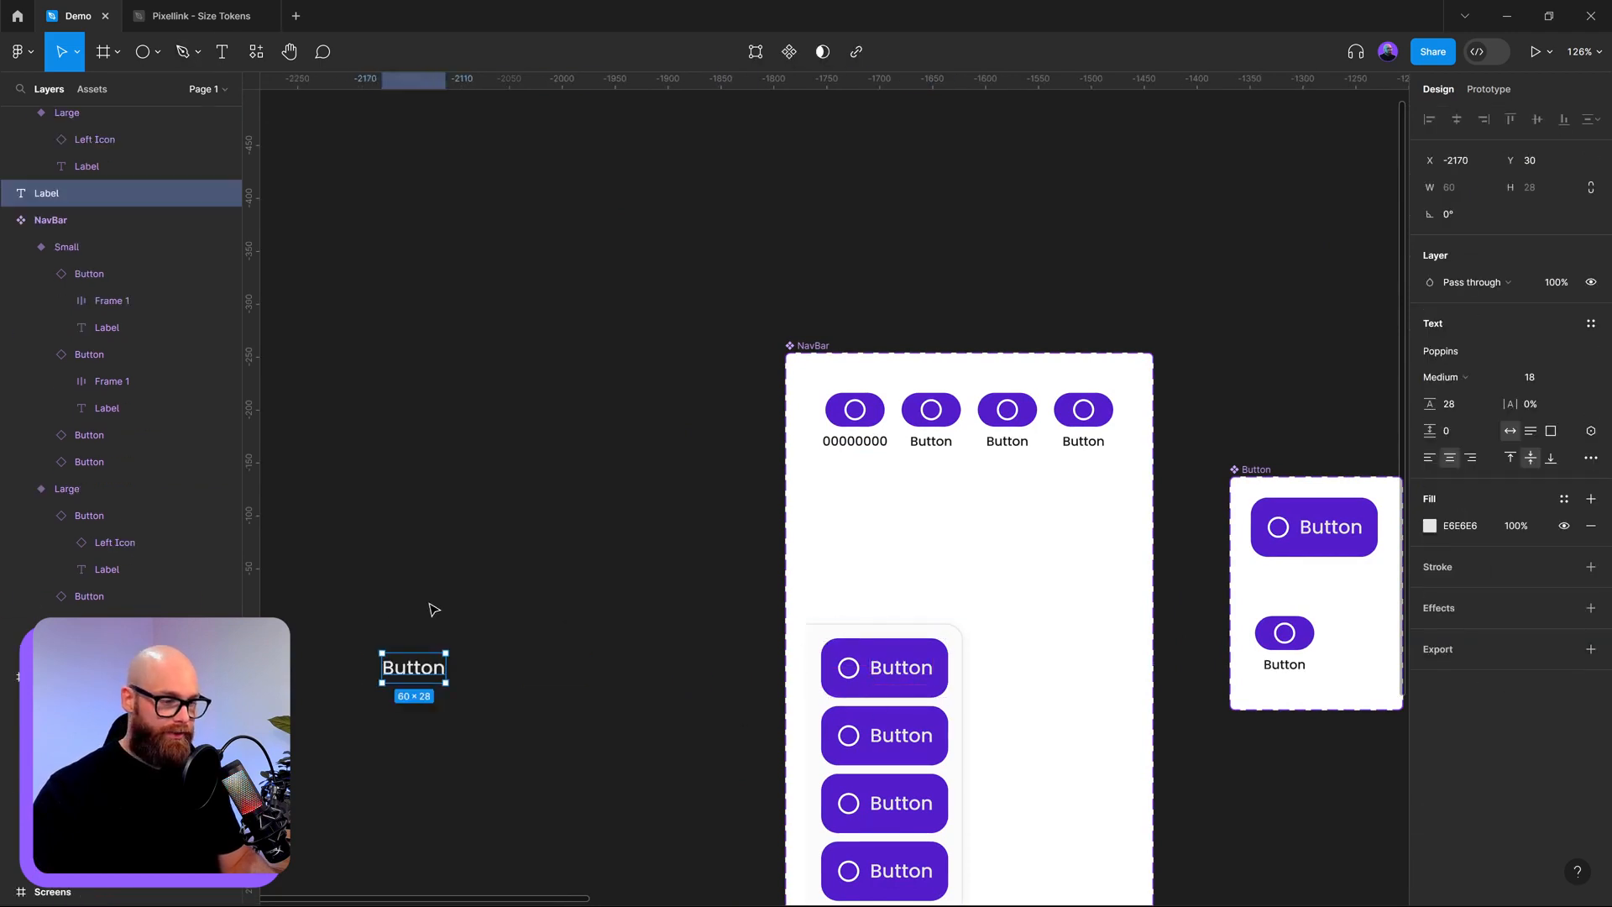
double_click(413, 670)
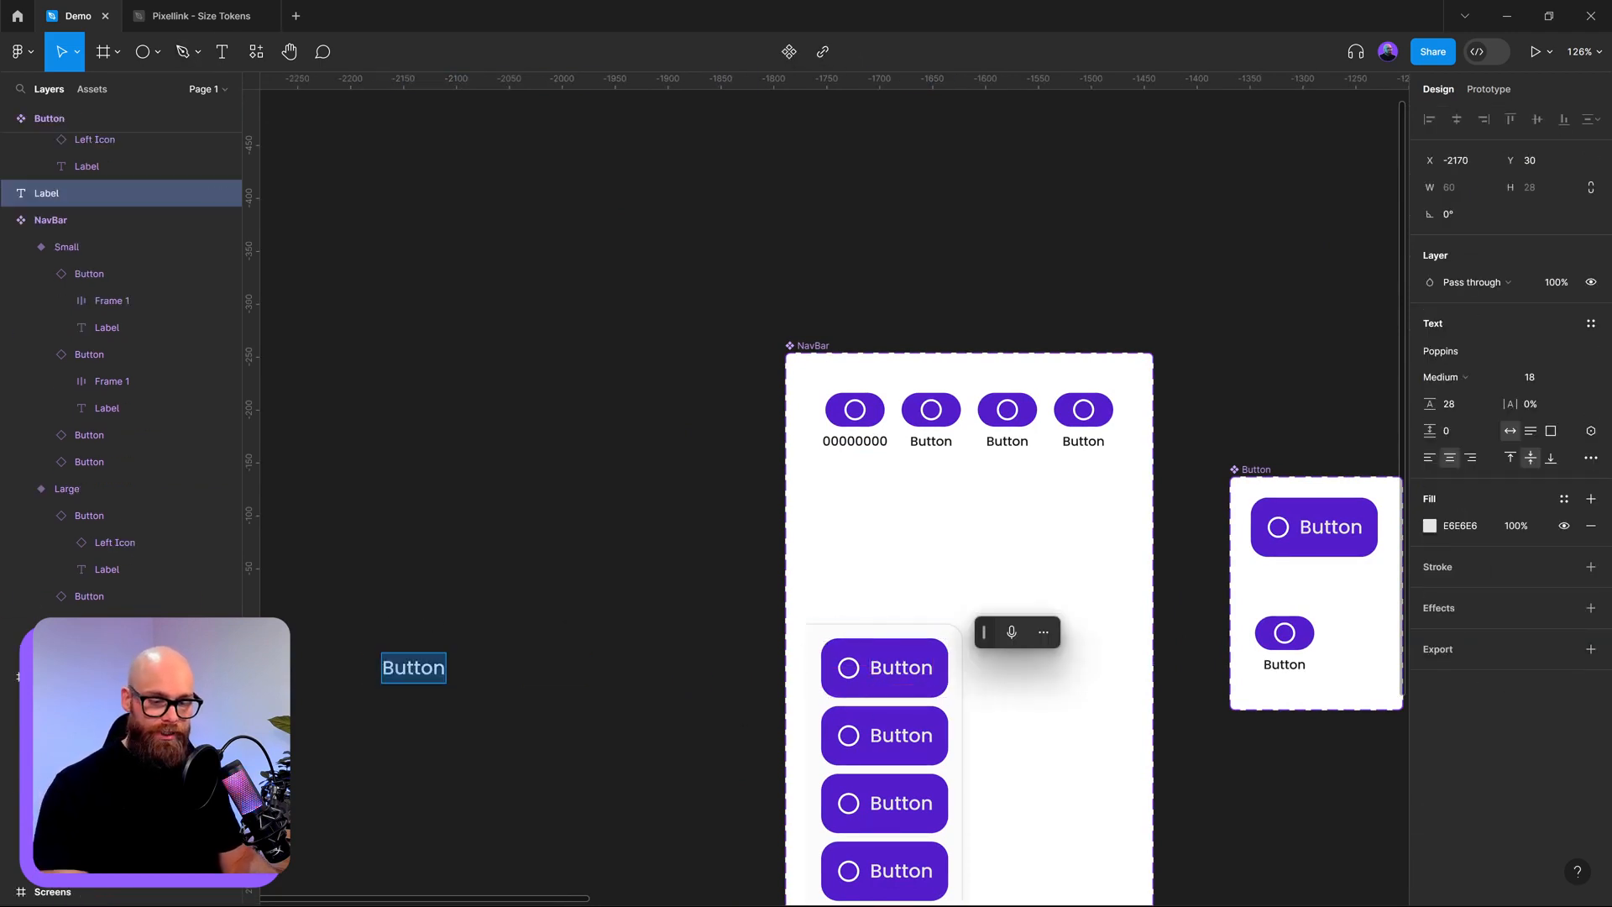
text(64)
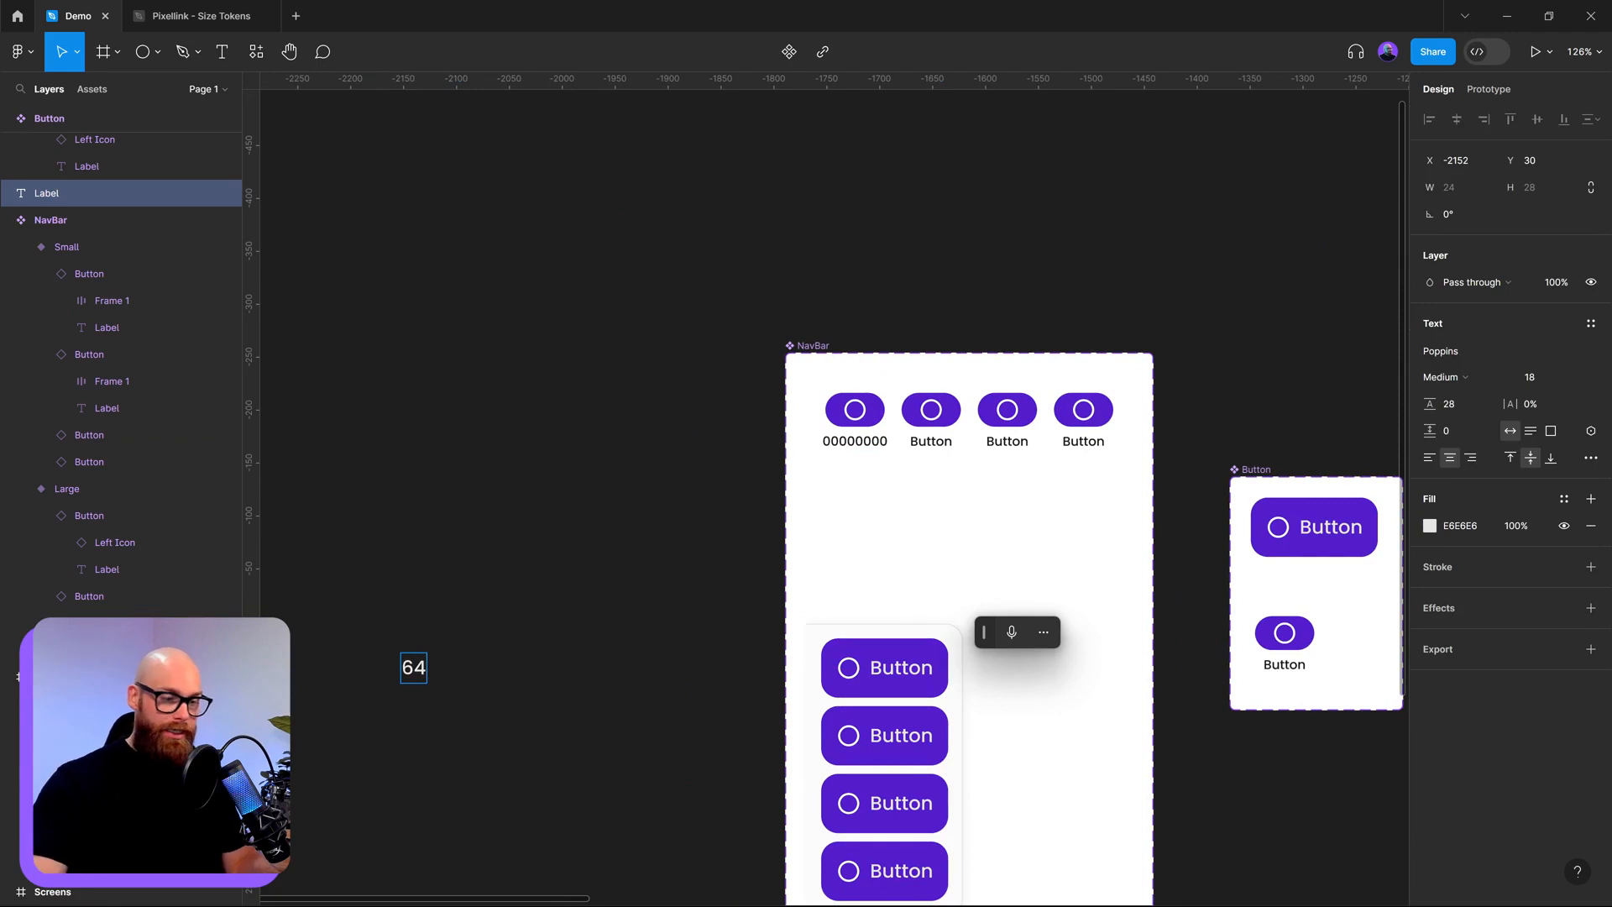
key(Escape)
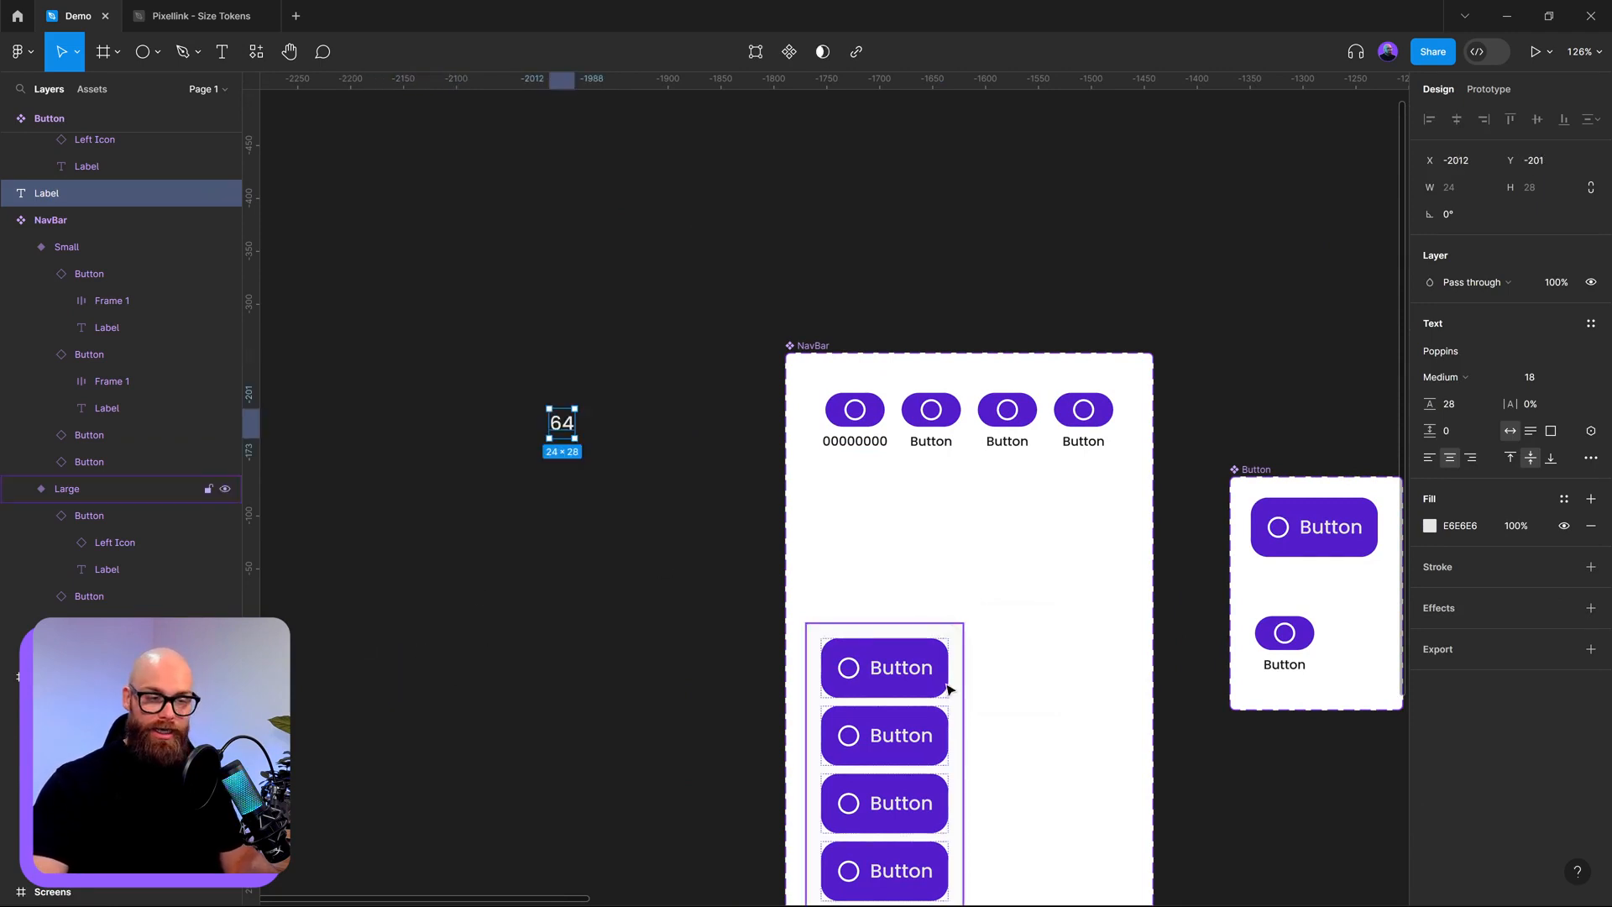
- Copy the 00000000 label text from the Small variant's first button into the first button of the NavBar's Large variant
ctrl+click(946, 684)
drag(947, 688, 771, 534)
click(665, 782)
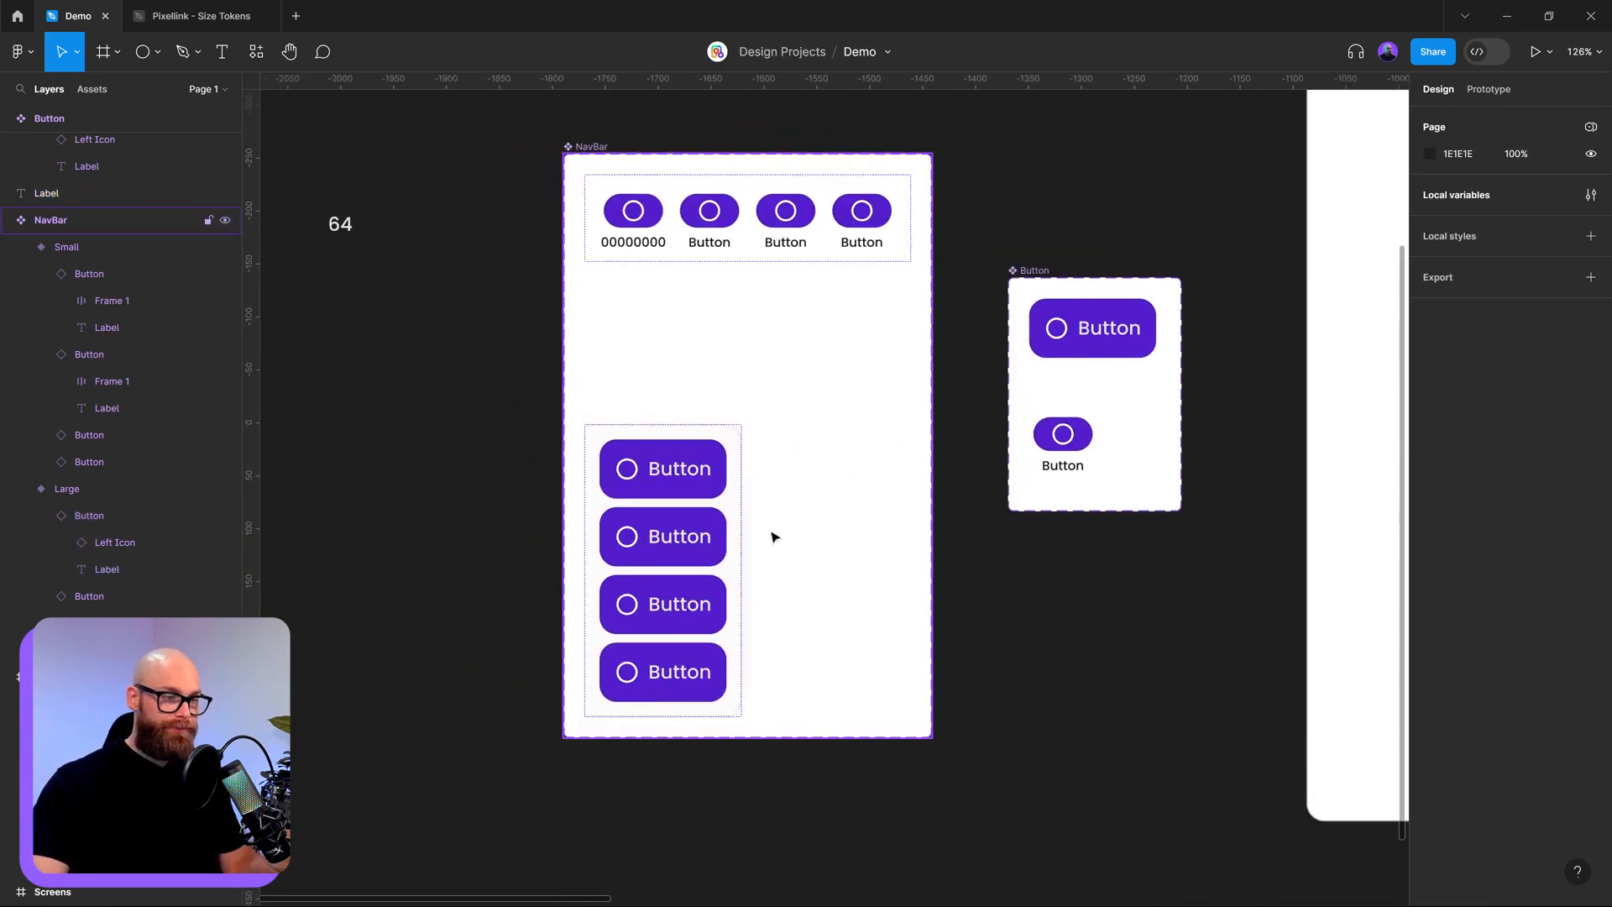
click(738, 496)
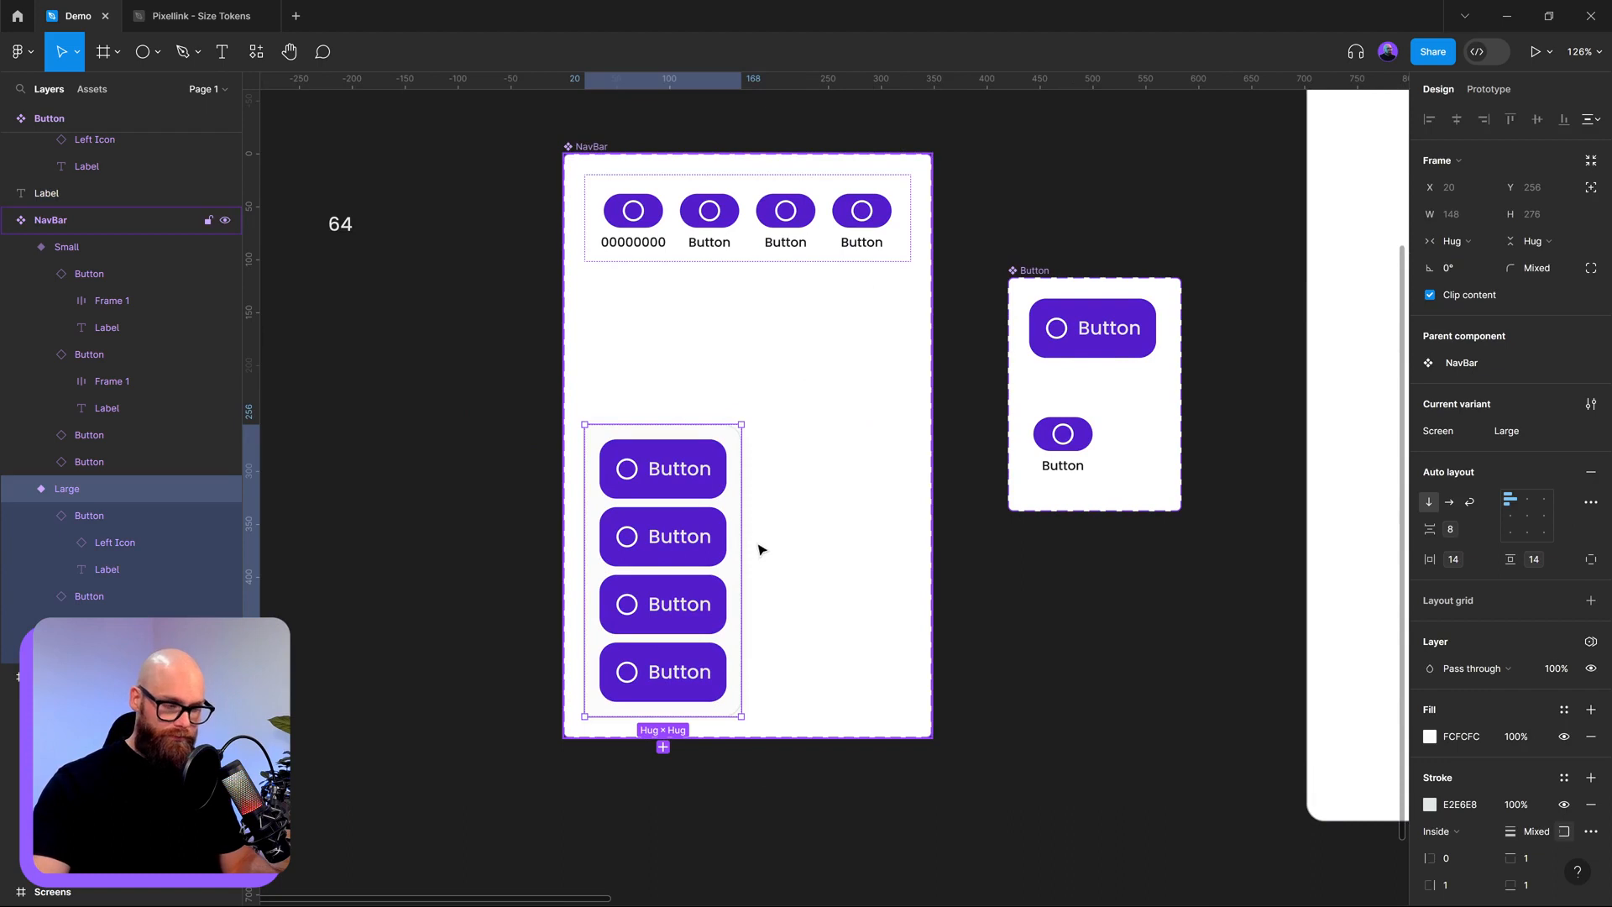
double_click(680, 470)
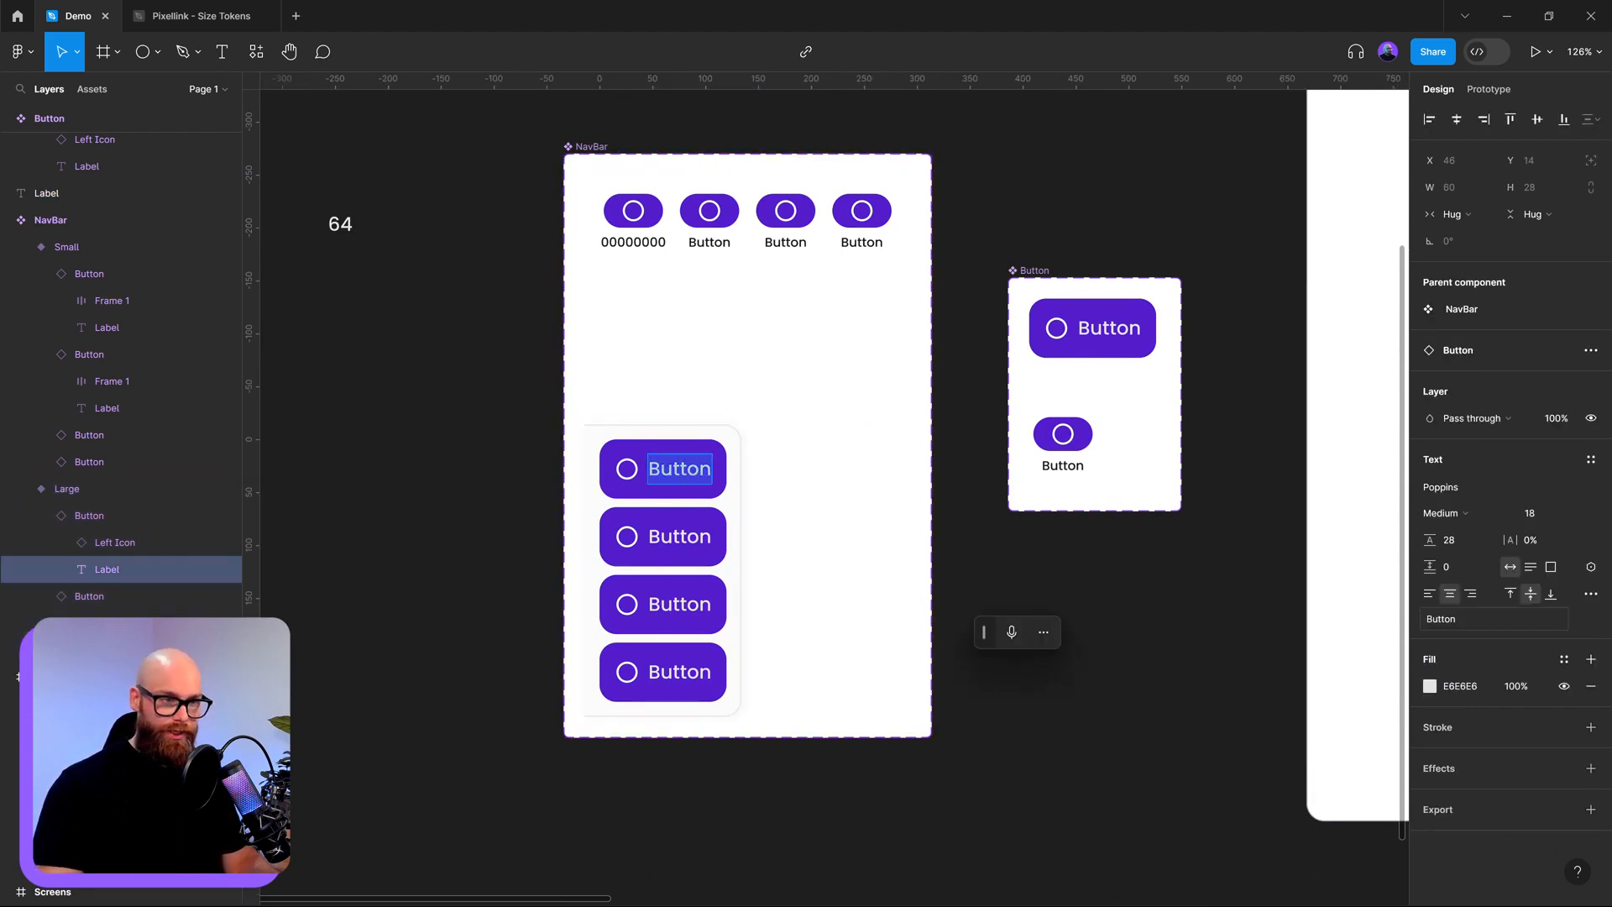
double_click(633, 242)
key(ctrl+c)
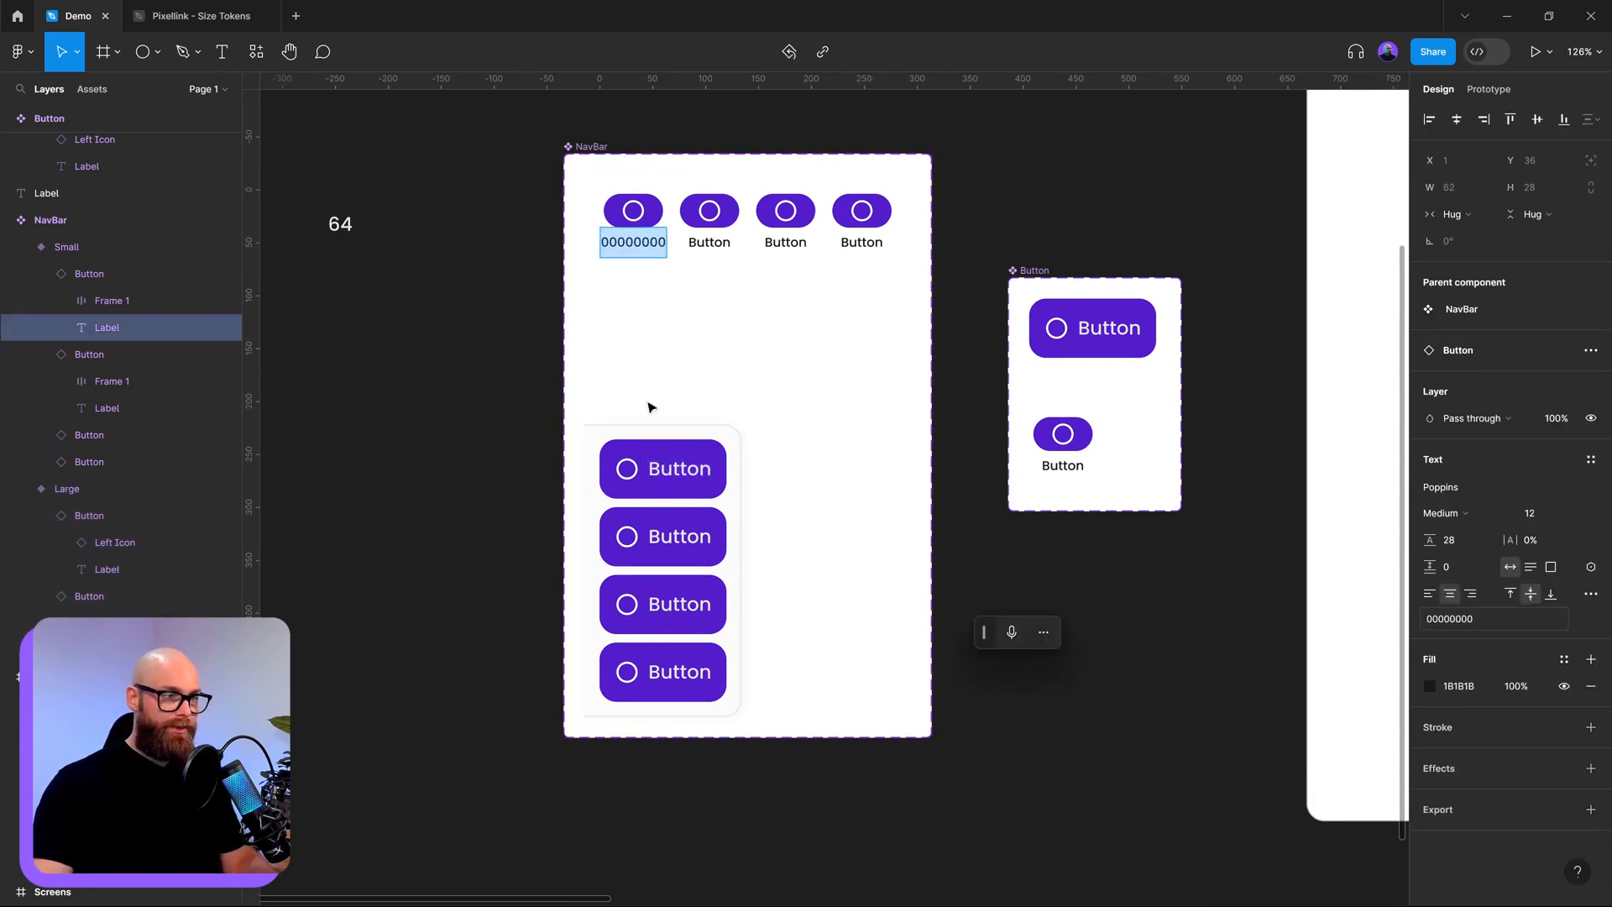
double_click(680, 470)
key(ctrl+v)
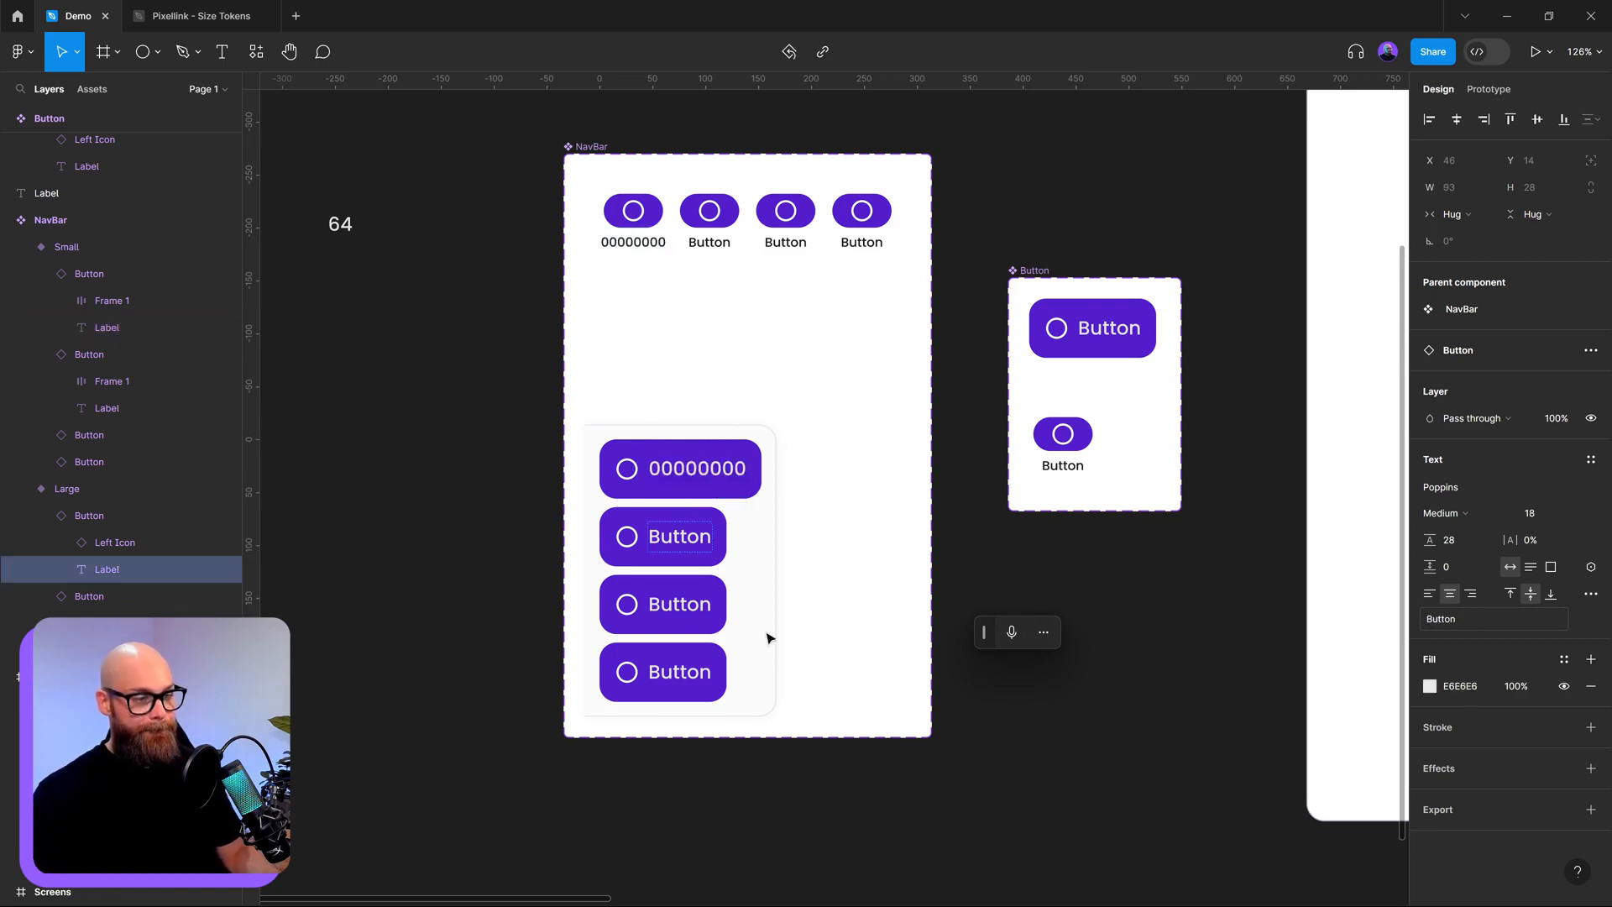
key(Escape)
key(Escape)
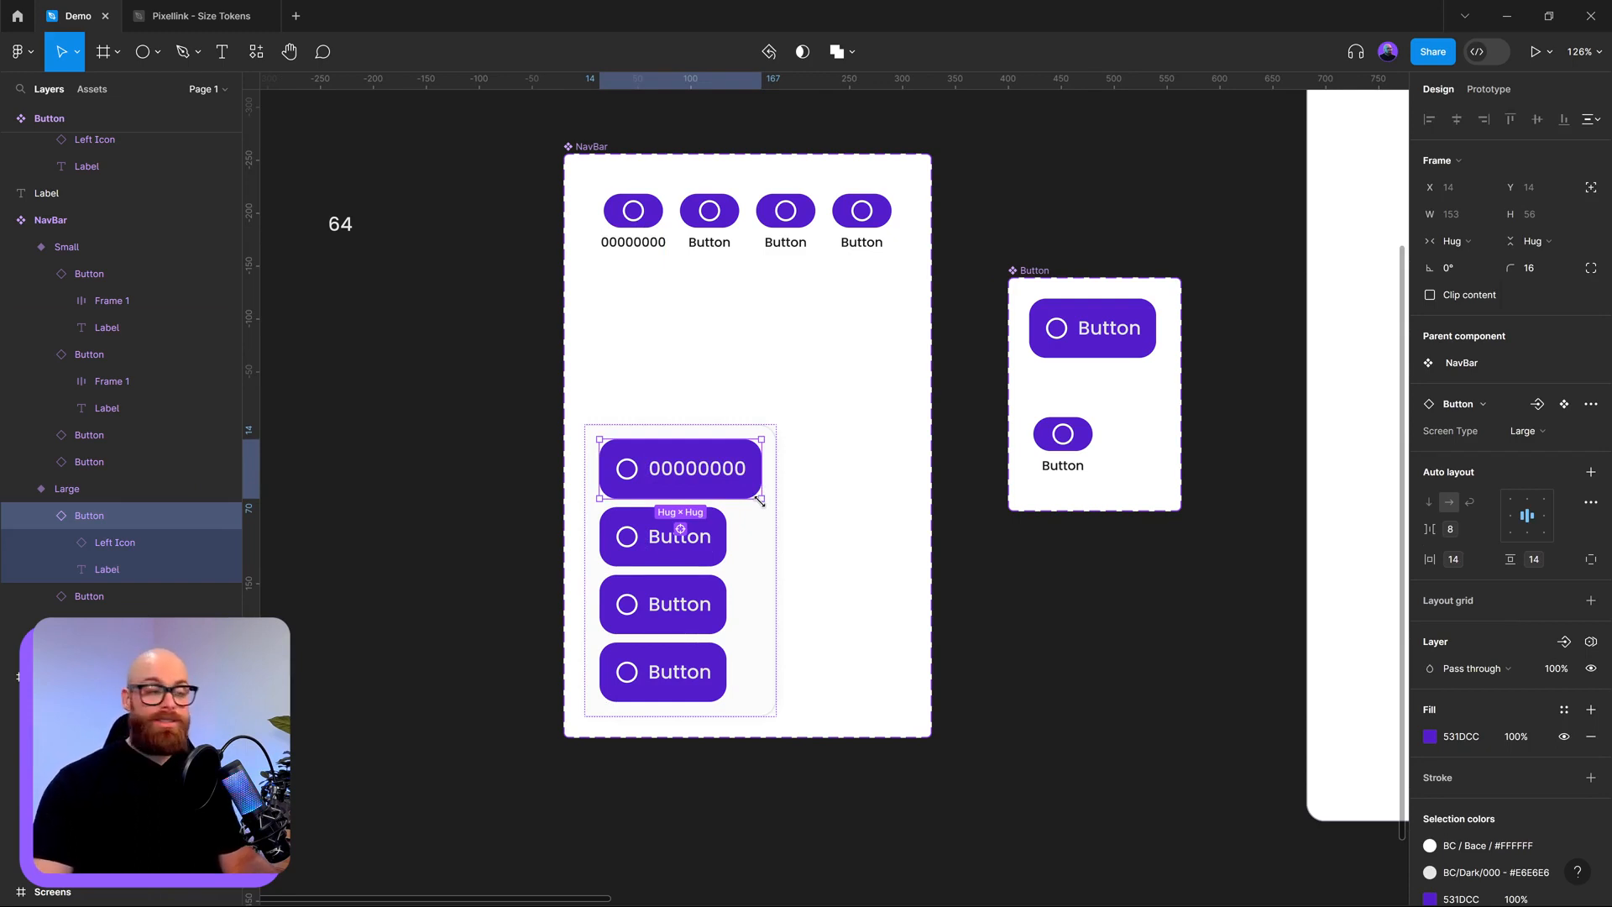
- Check the width of the first button's label in the NavBar's Large variant
double_click(727, 480)
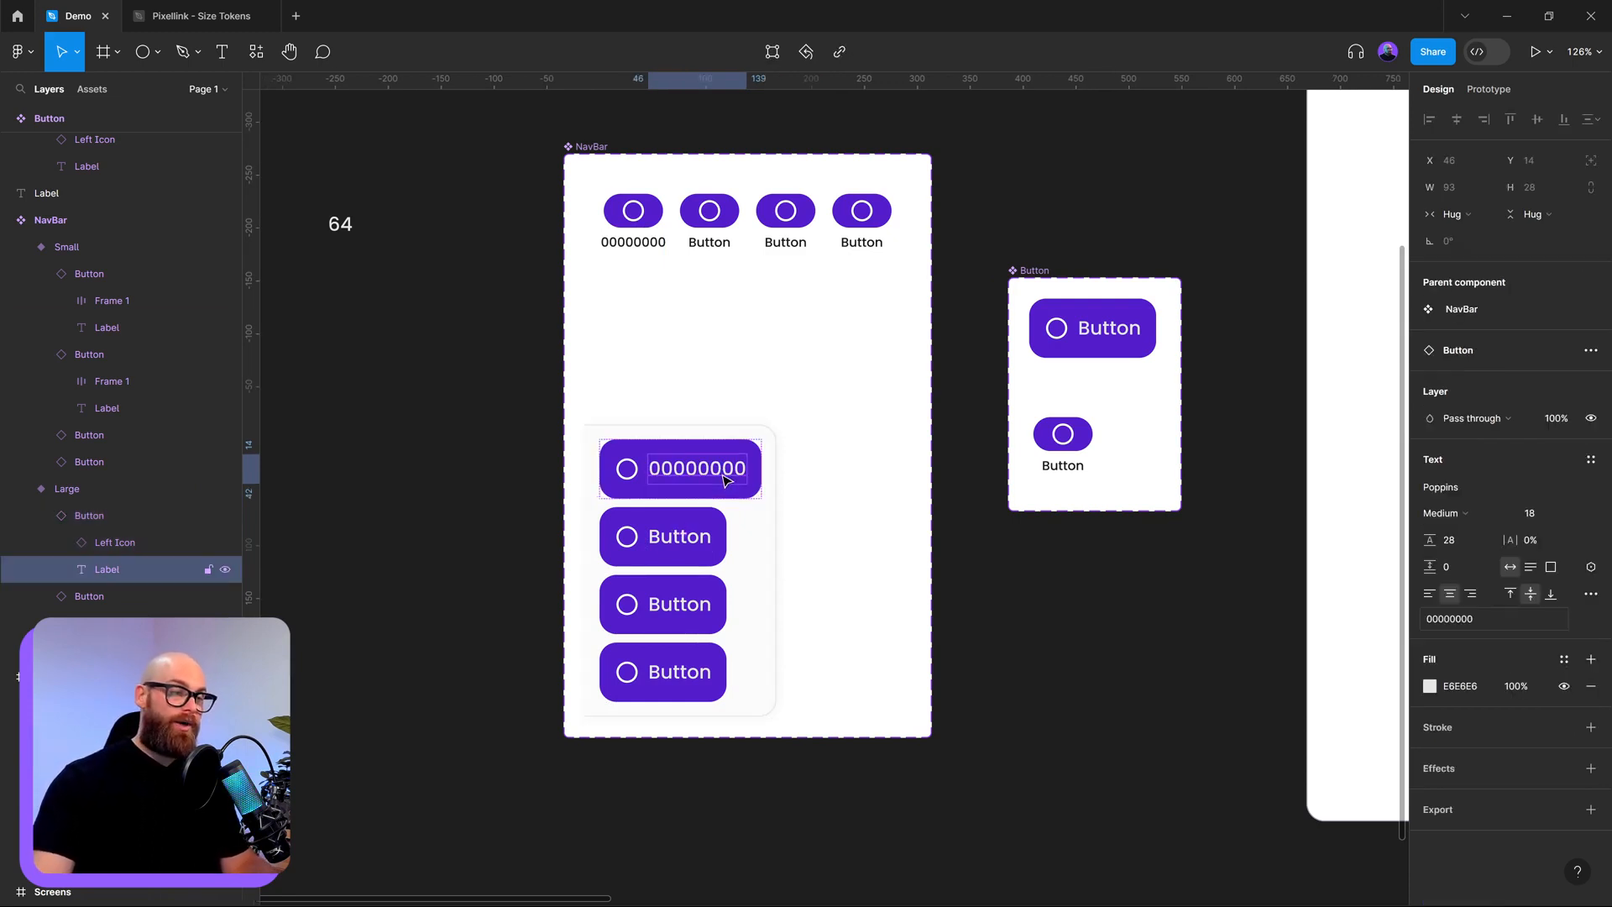
key(Return)
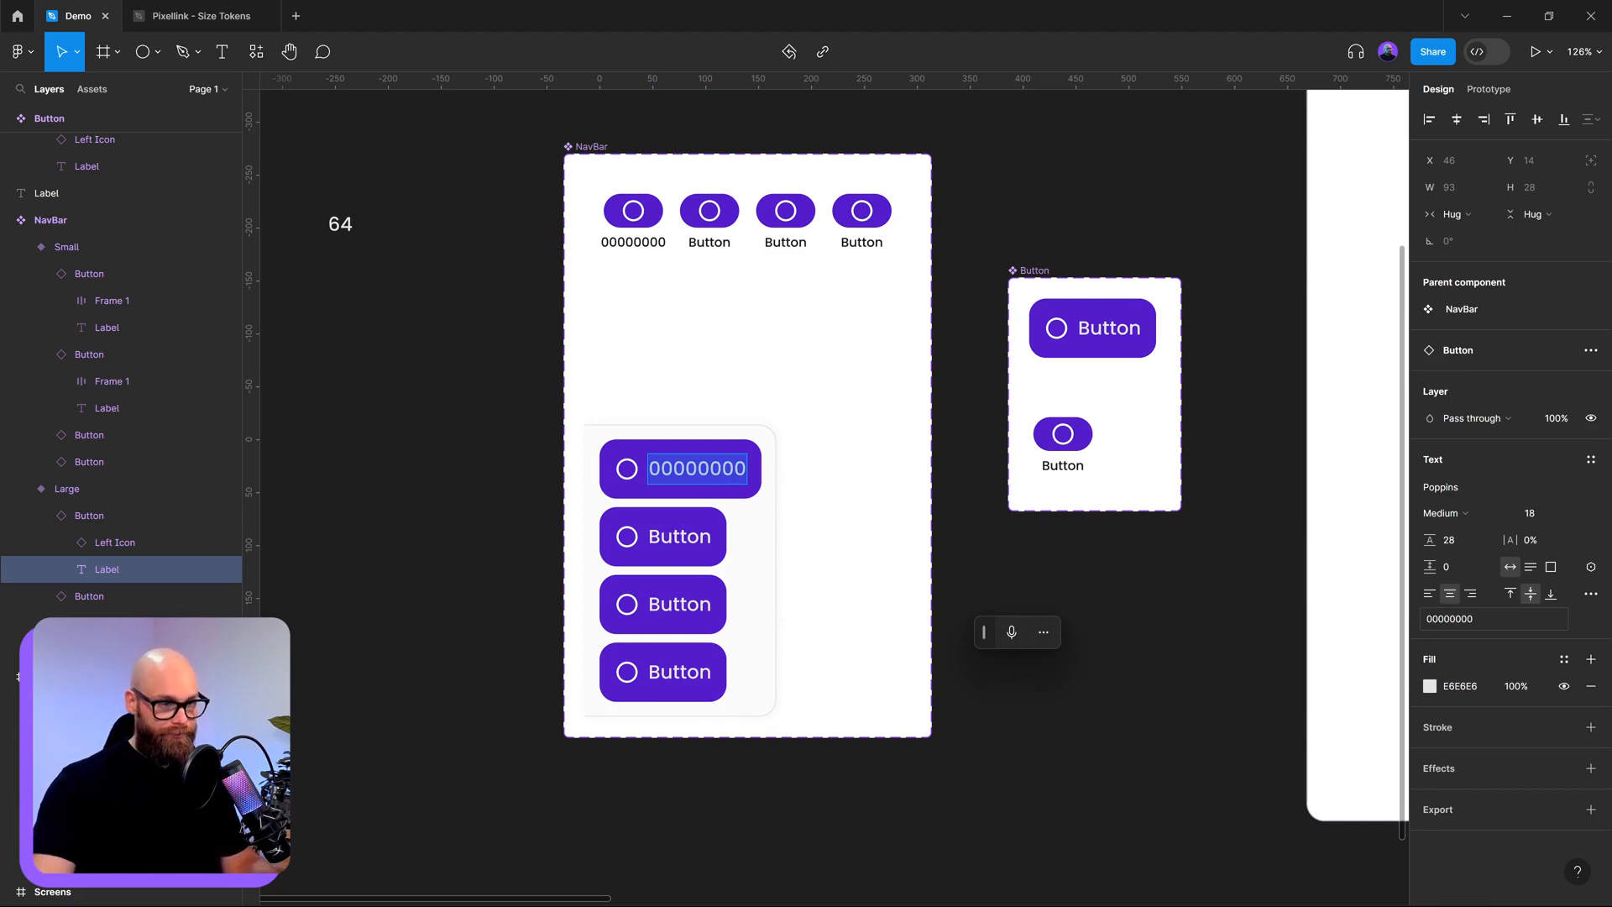
click(745, 472)
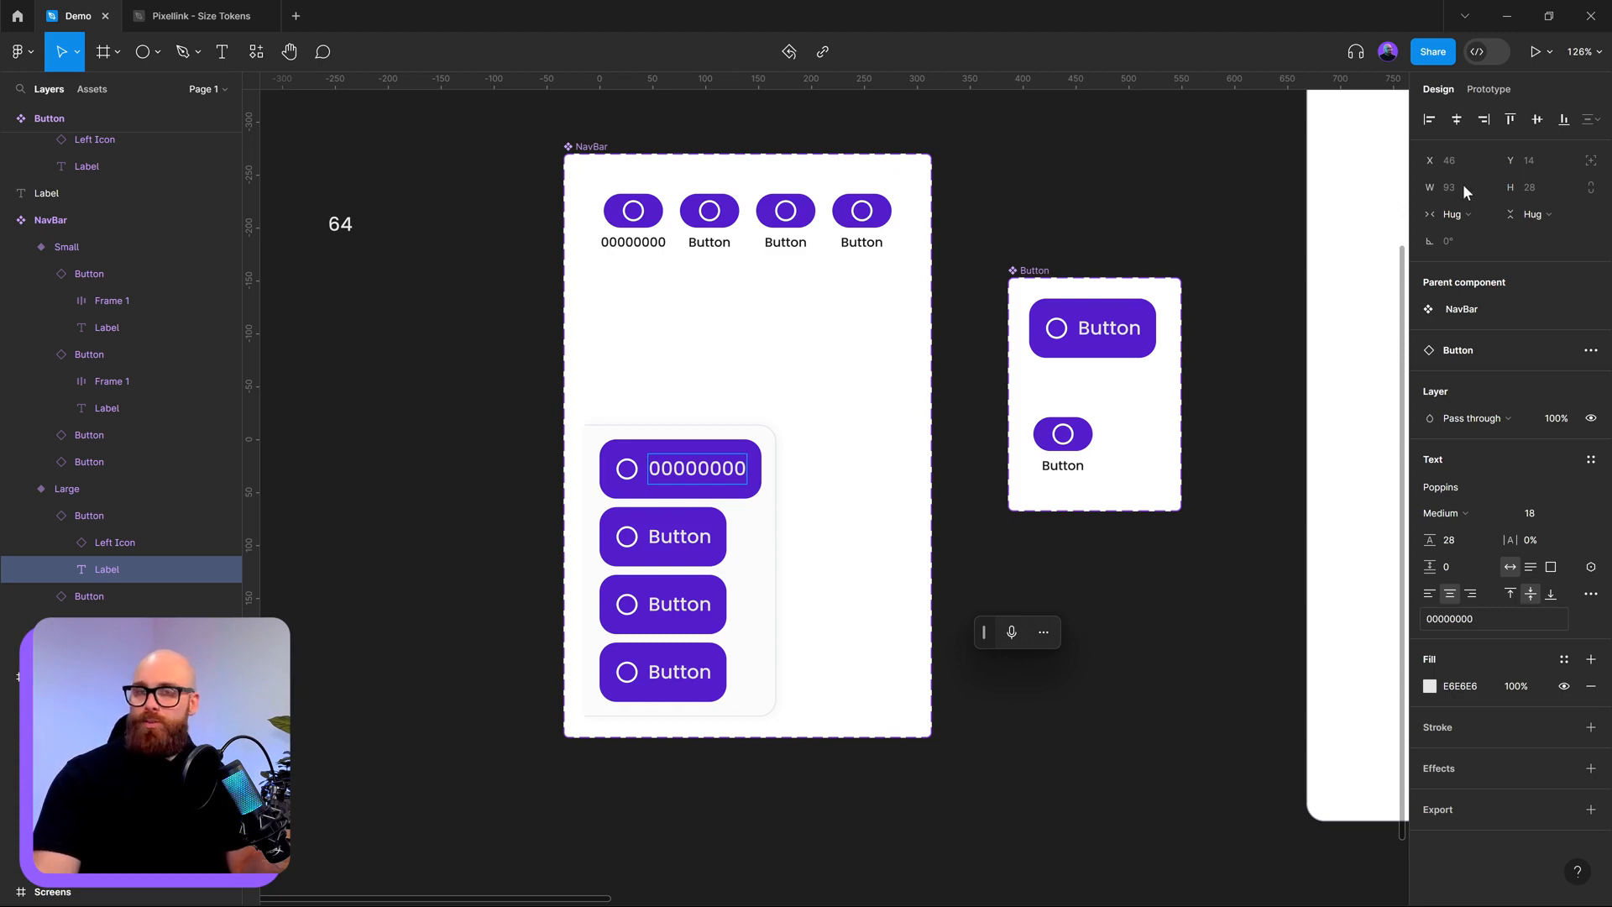
scroll(437, 330, left, 3)
scroll(436, 330, up, 2)
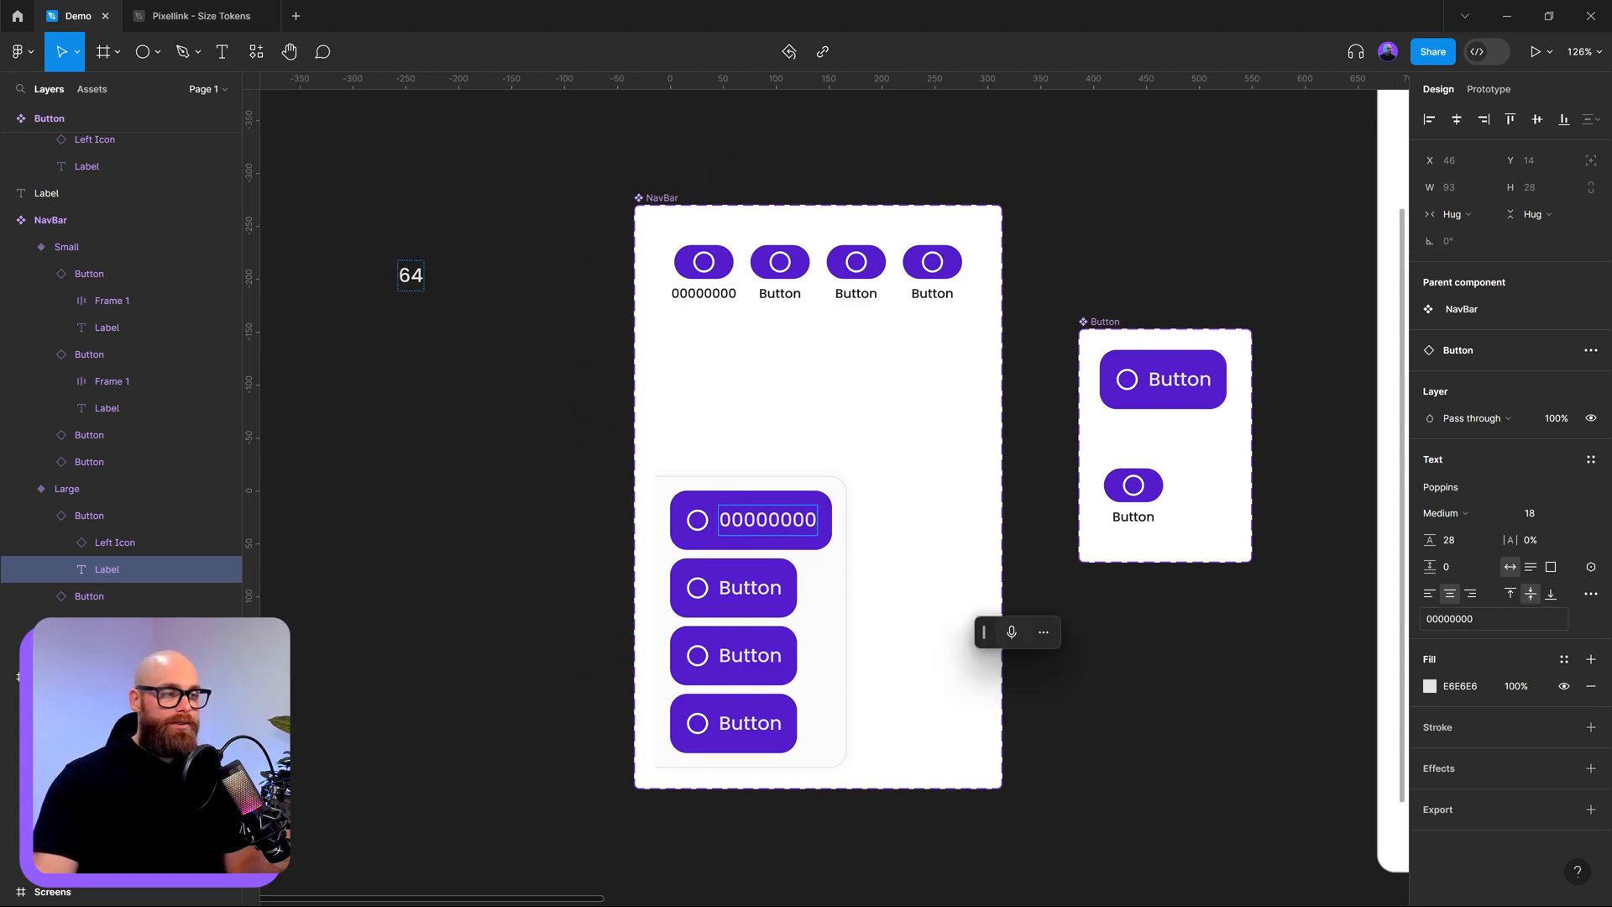
- Duplicate the 64 label on the canvas directly below the original
click(410, 276)
key(Escape)
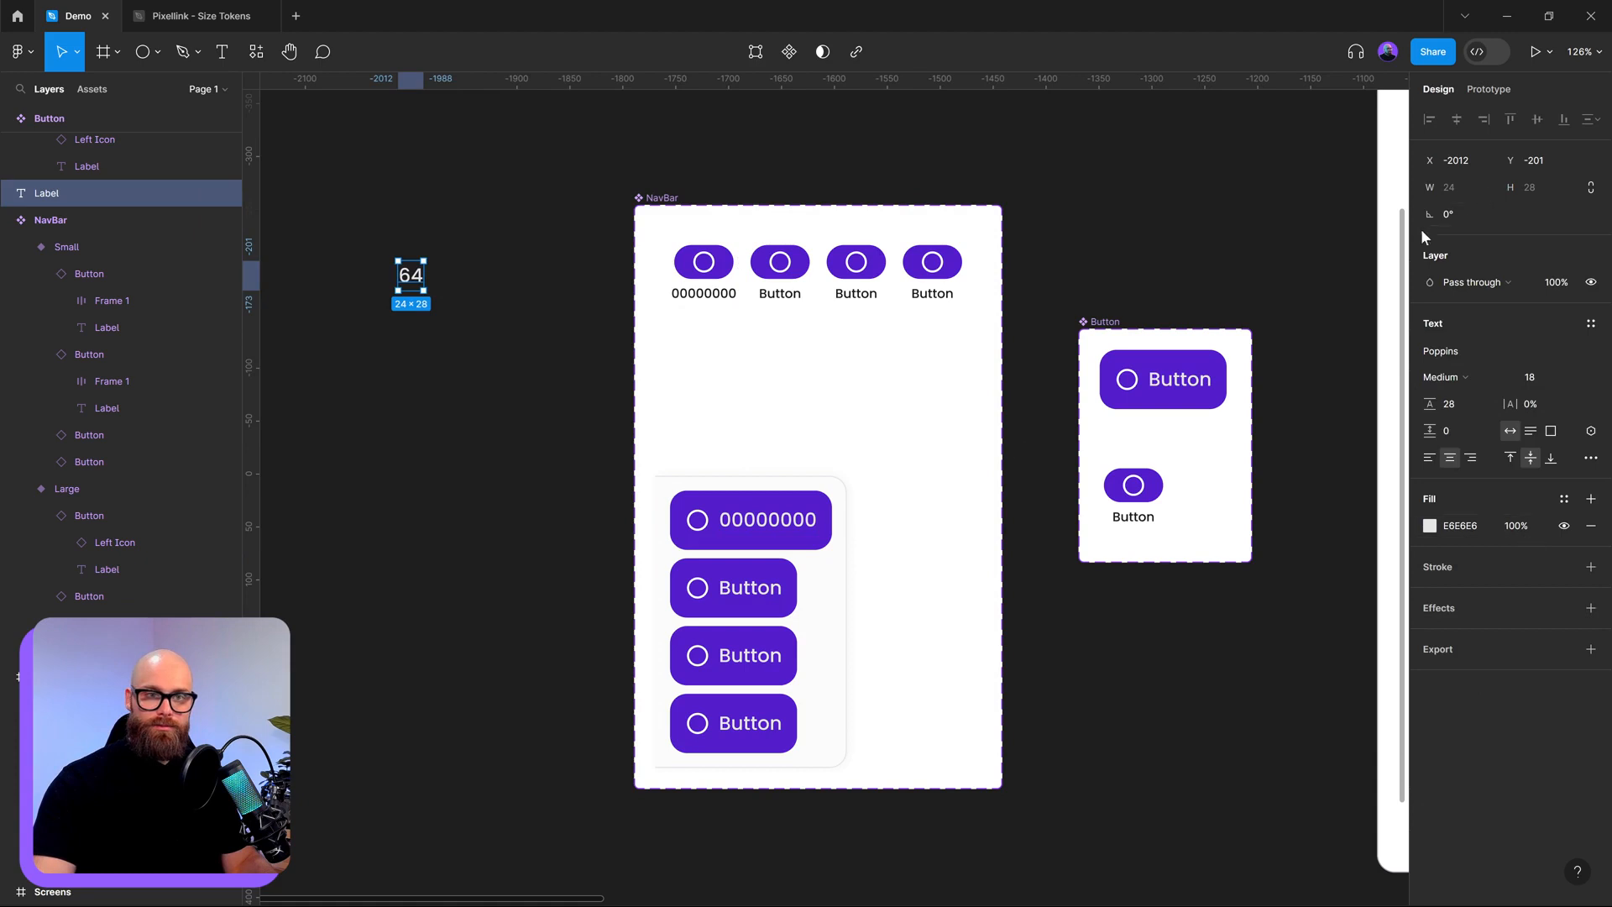
drag(422, 300, 421, 369)
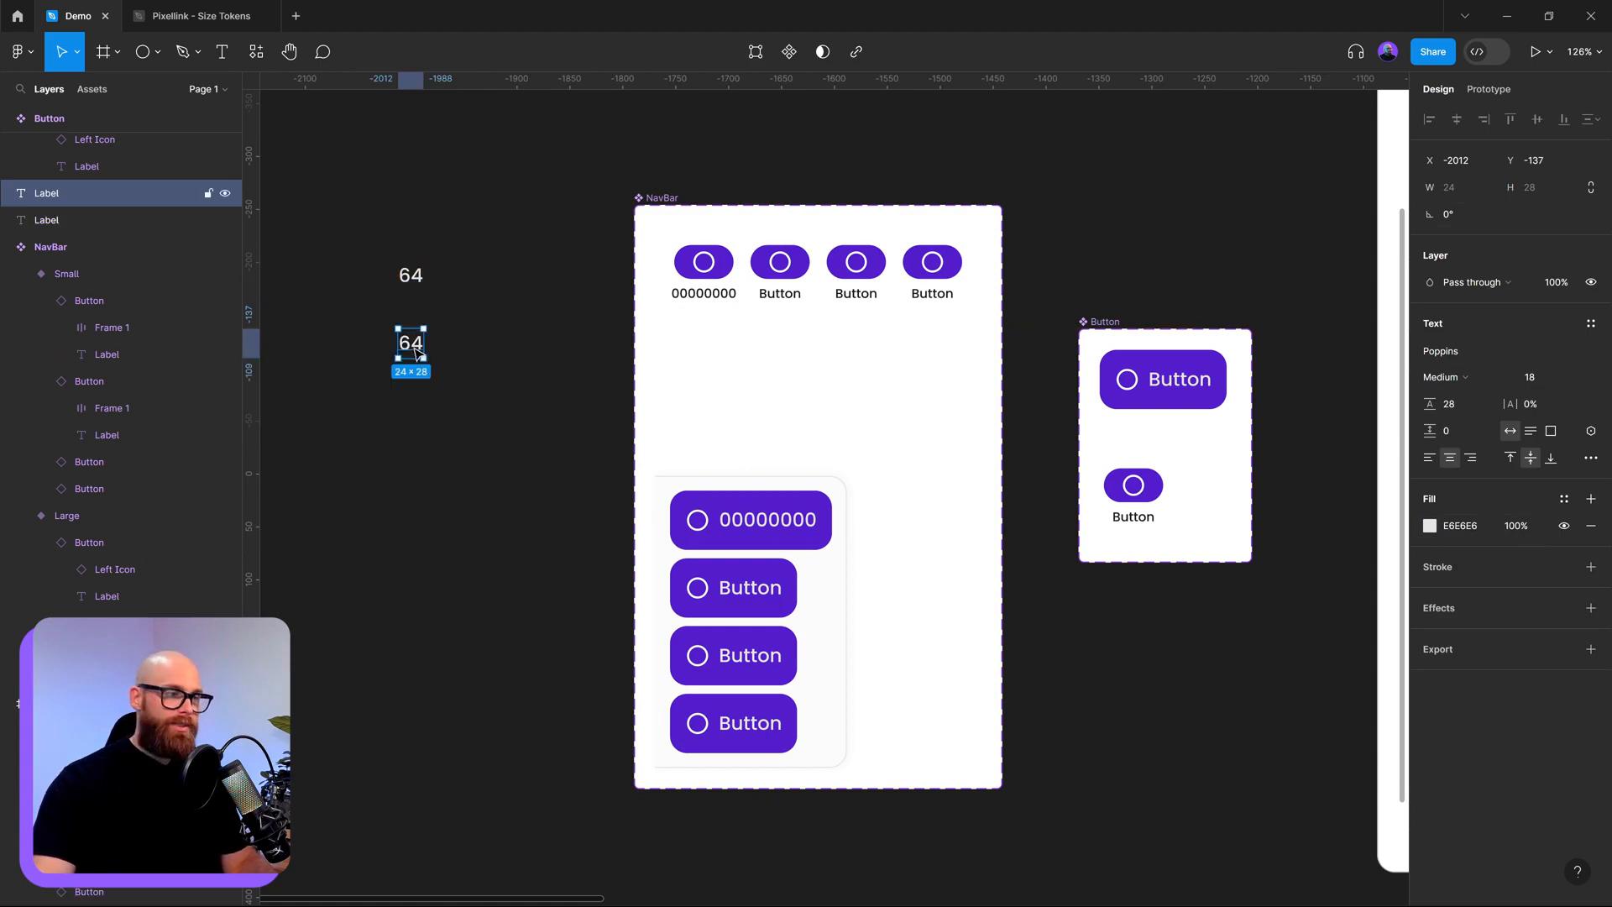
- Copy the 00000000 label from the first button of the NavBar's Large variant onto the empty canvas
ctrl+click(767, 531)
drag(767, 526, 1021, 550)
key(ctrl+c)
key(ctrl+v)
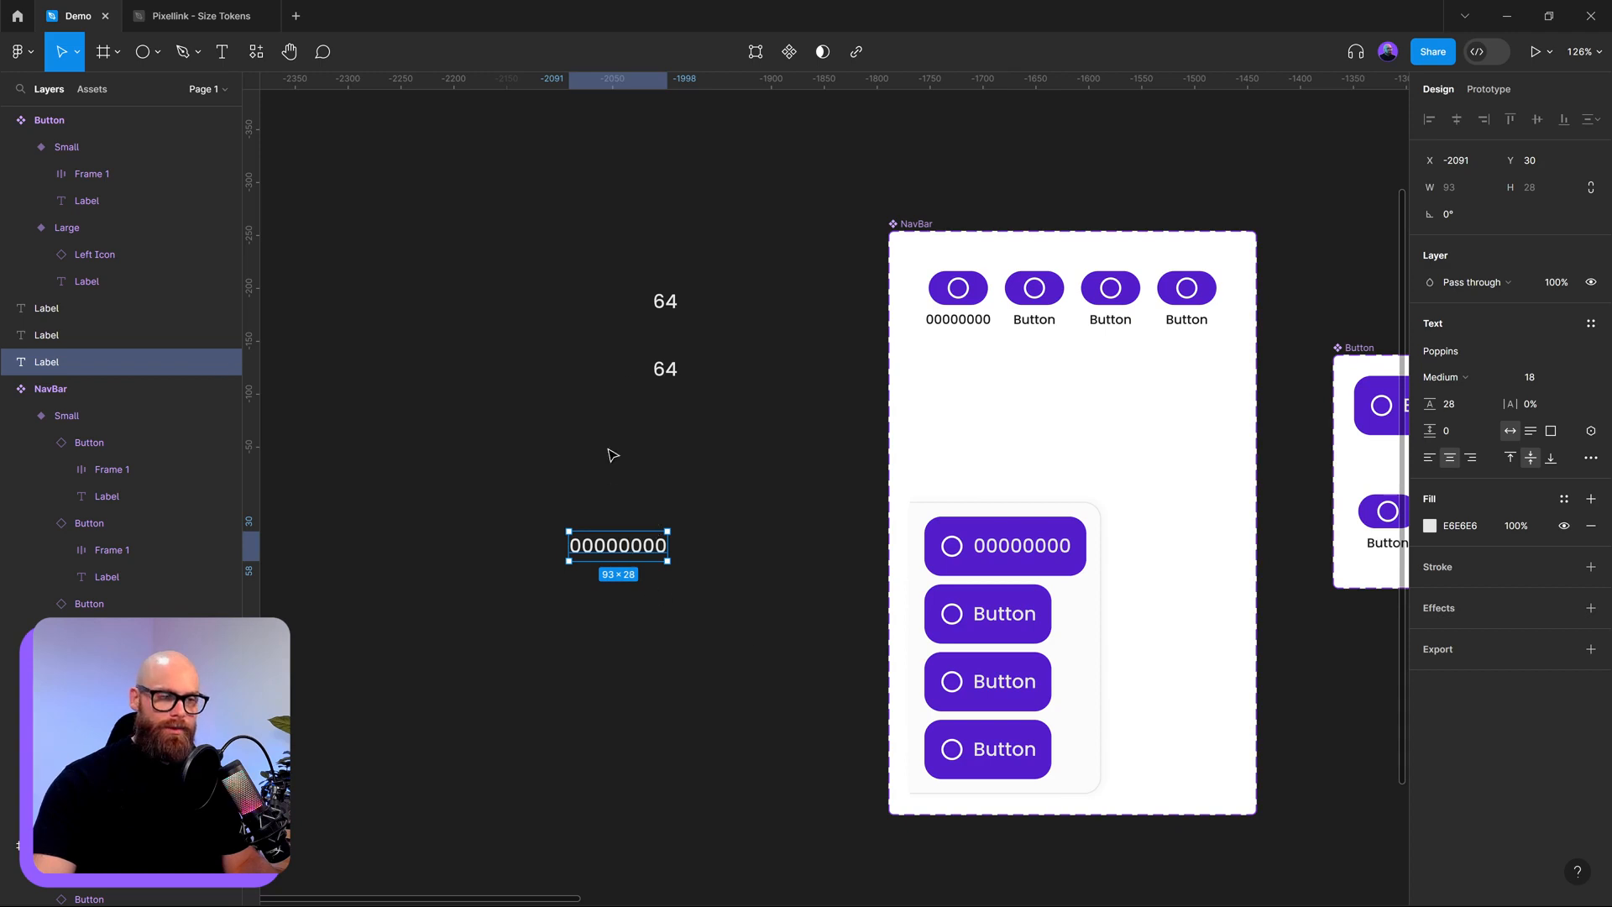
- Change the text of the lower 64 label on the canvas to 96
click(671, 375)
double_click(672, 375)
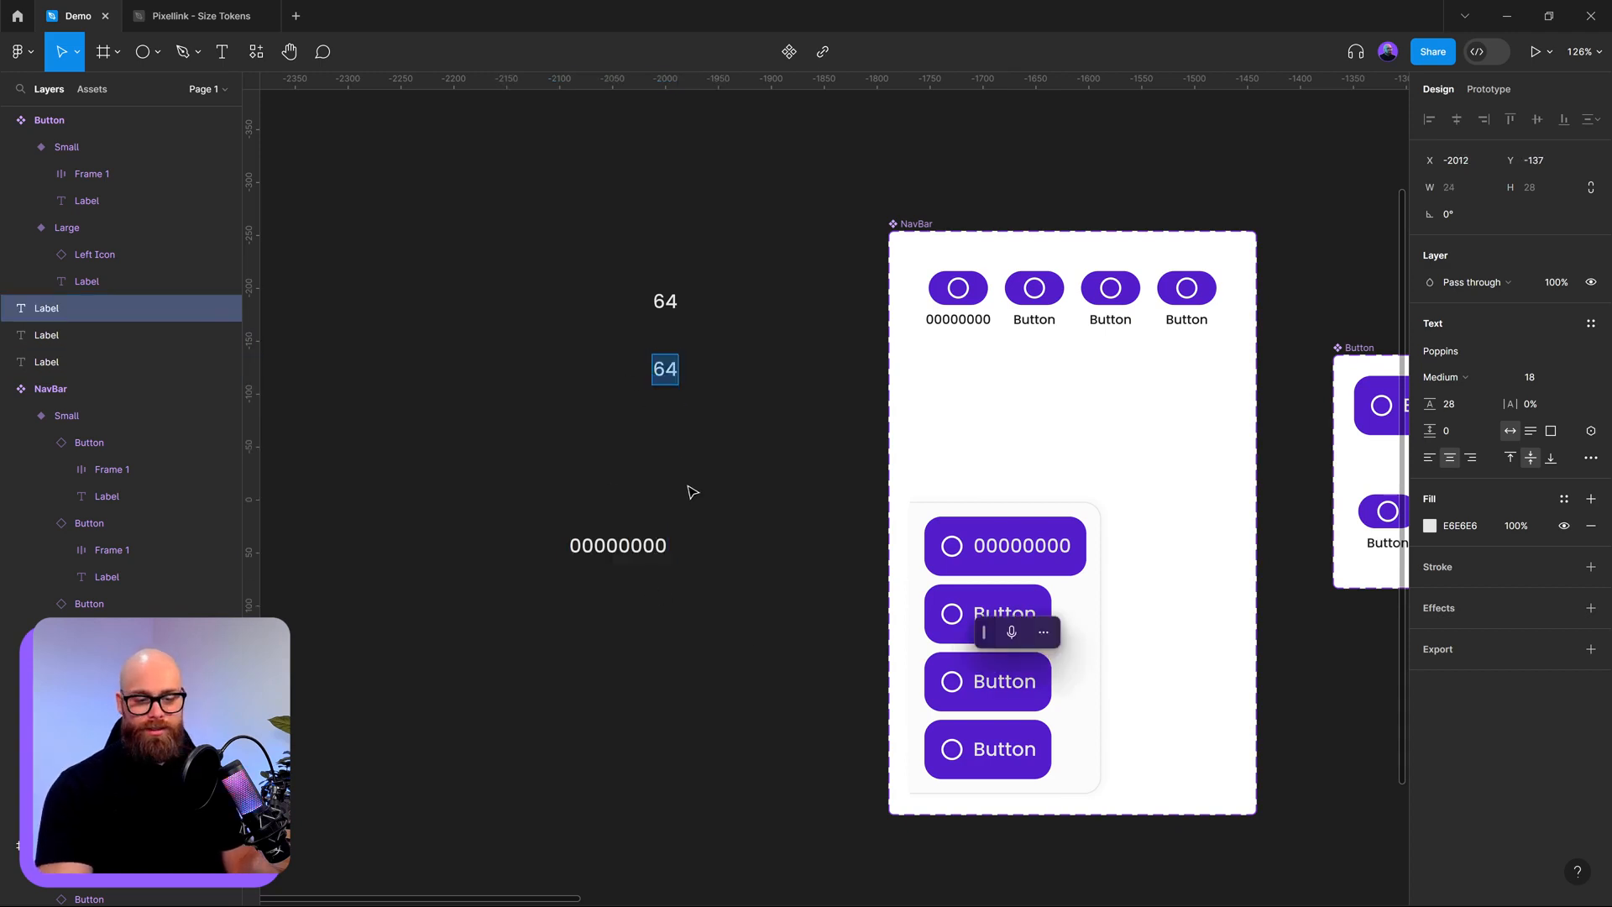
text(96)
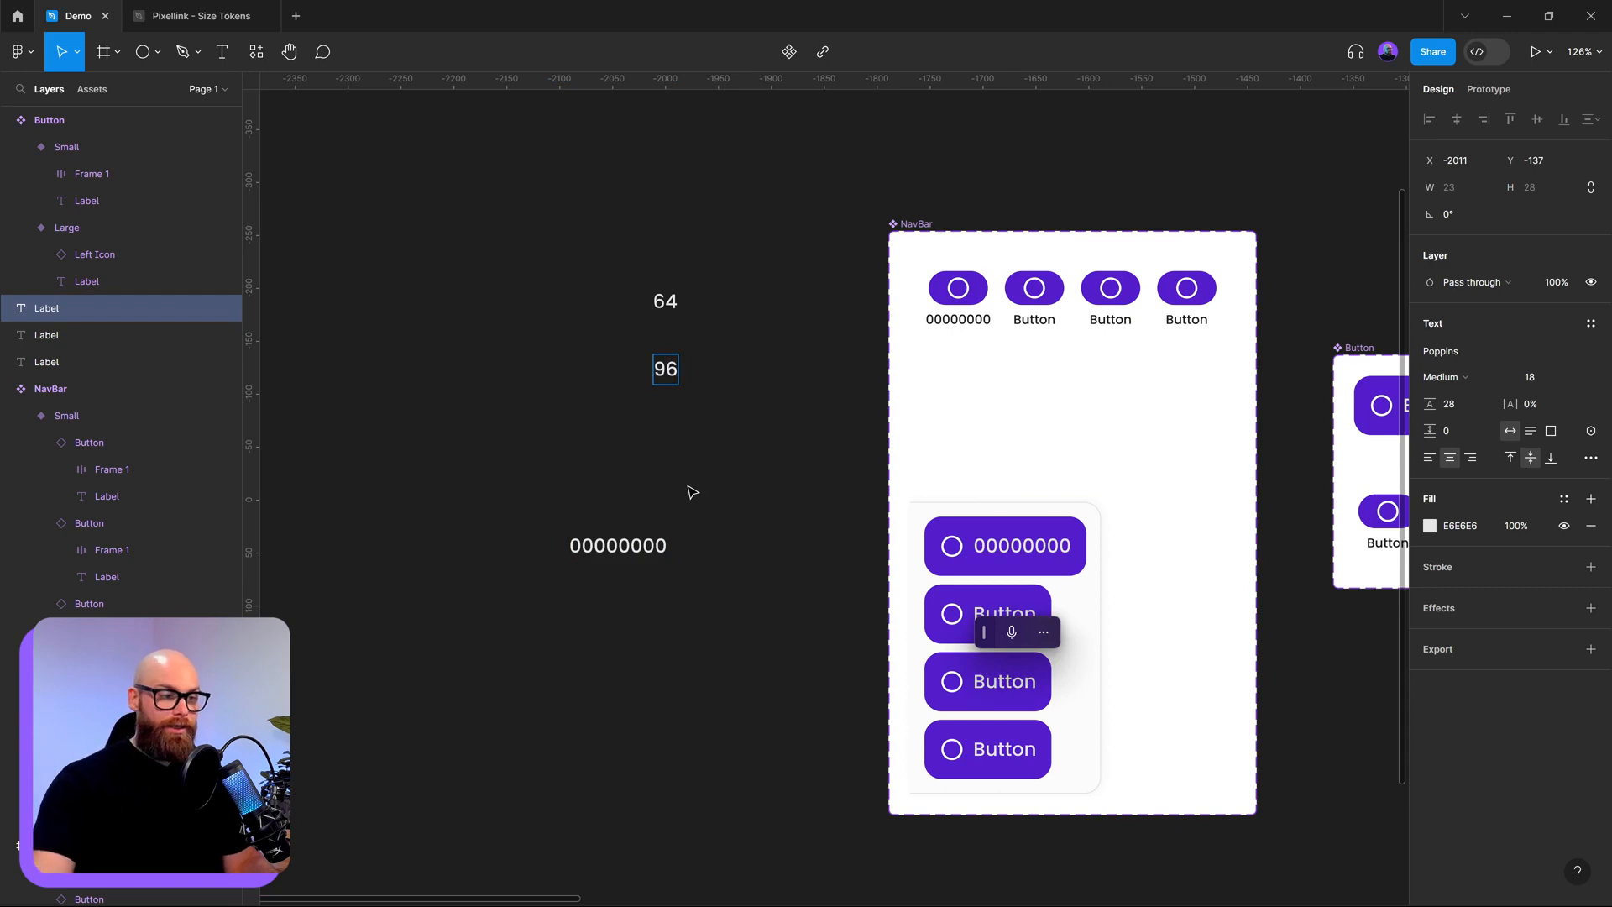
key(Escape)
- Delete the loose 00000000 label from the canvas and move the 64 and 96 labels further down beside the NavBar
click(640, 544)
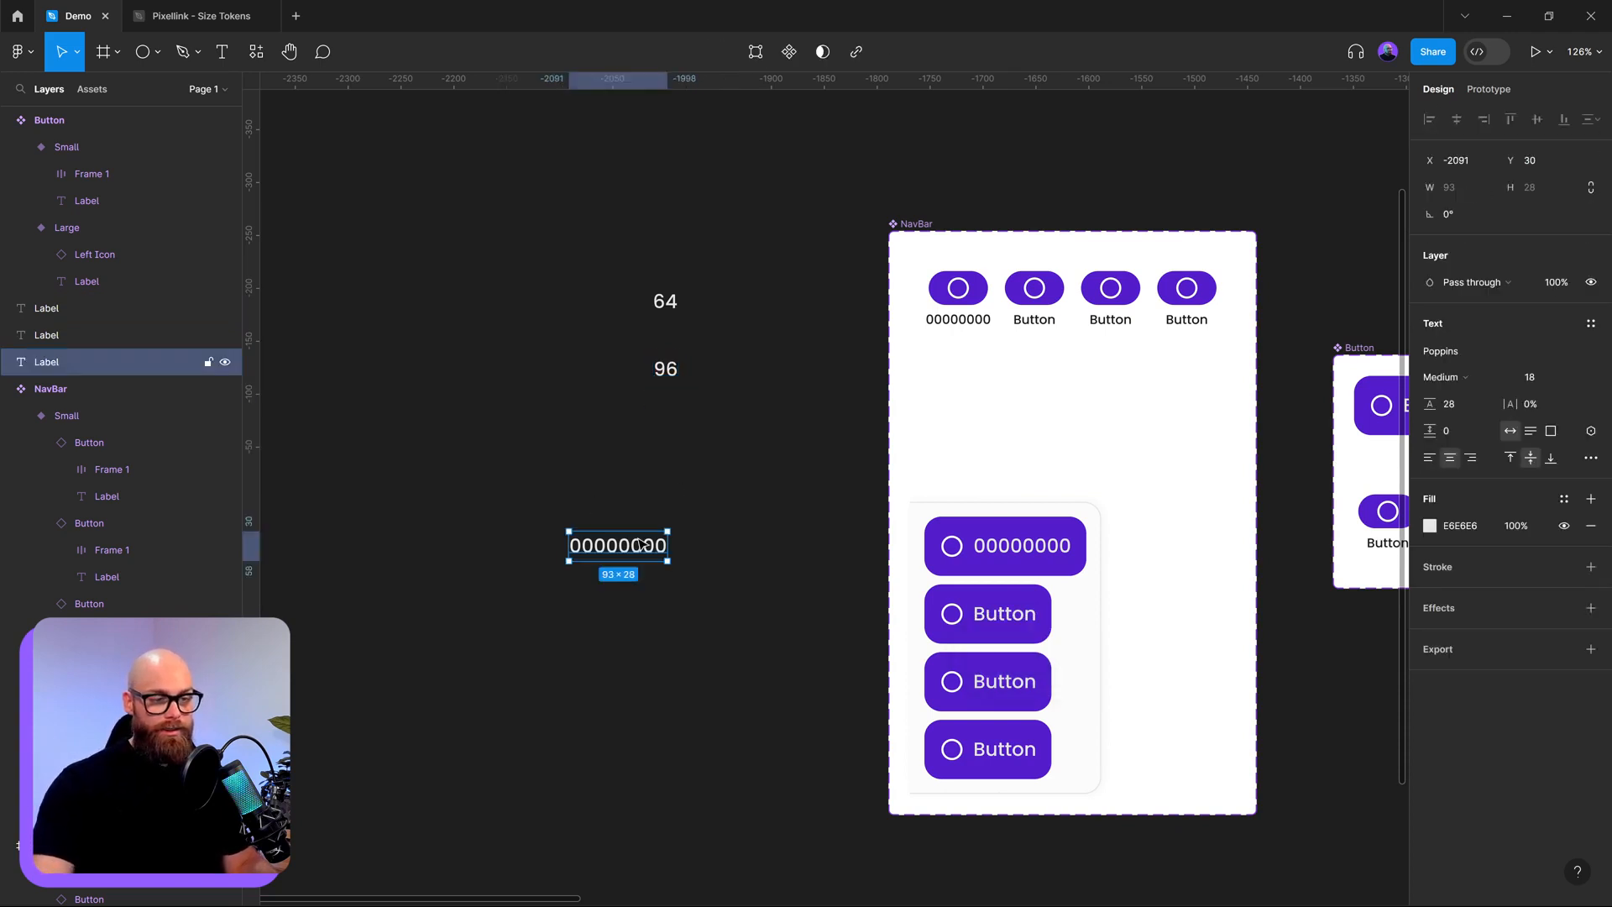
key(Delete)
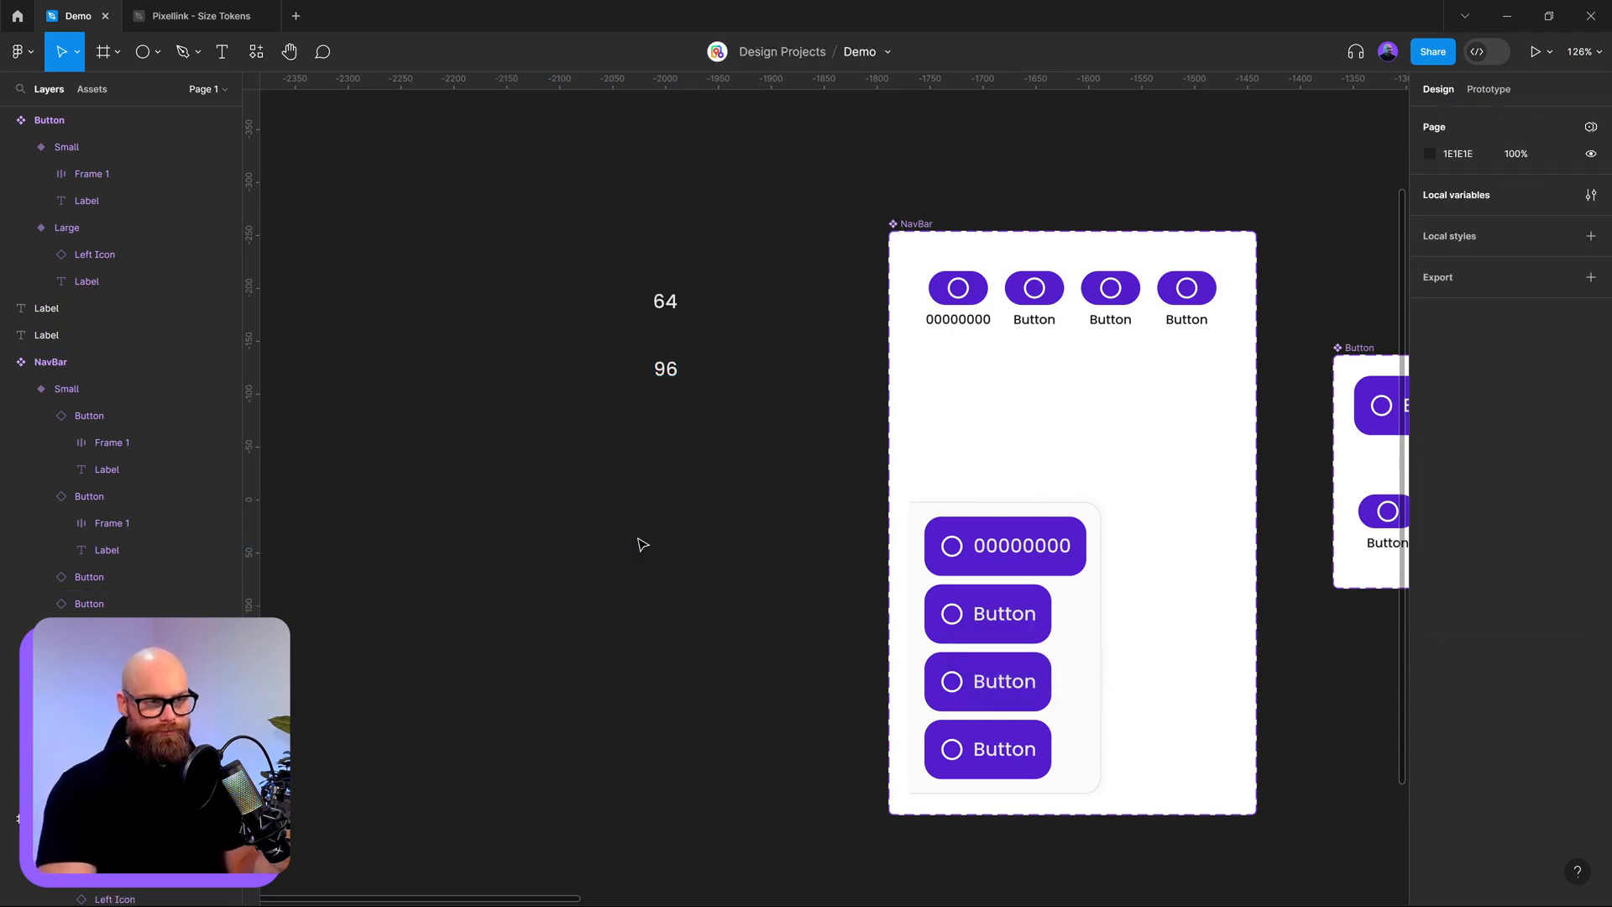
drag(637, 268, 743, 440)
drag(672, 327, 703, 440)
- Review the 64 and 96 labels on the canvas one after the other
click(702, 417)
click(705, 420)
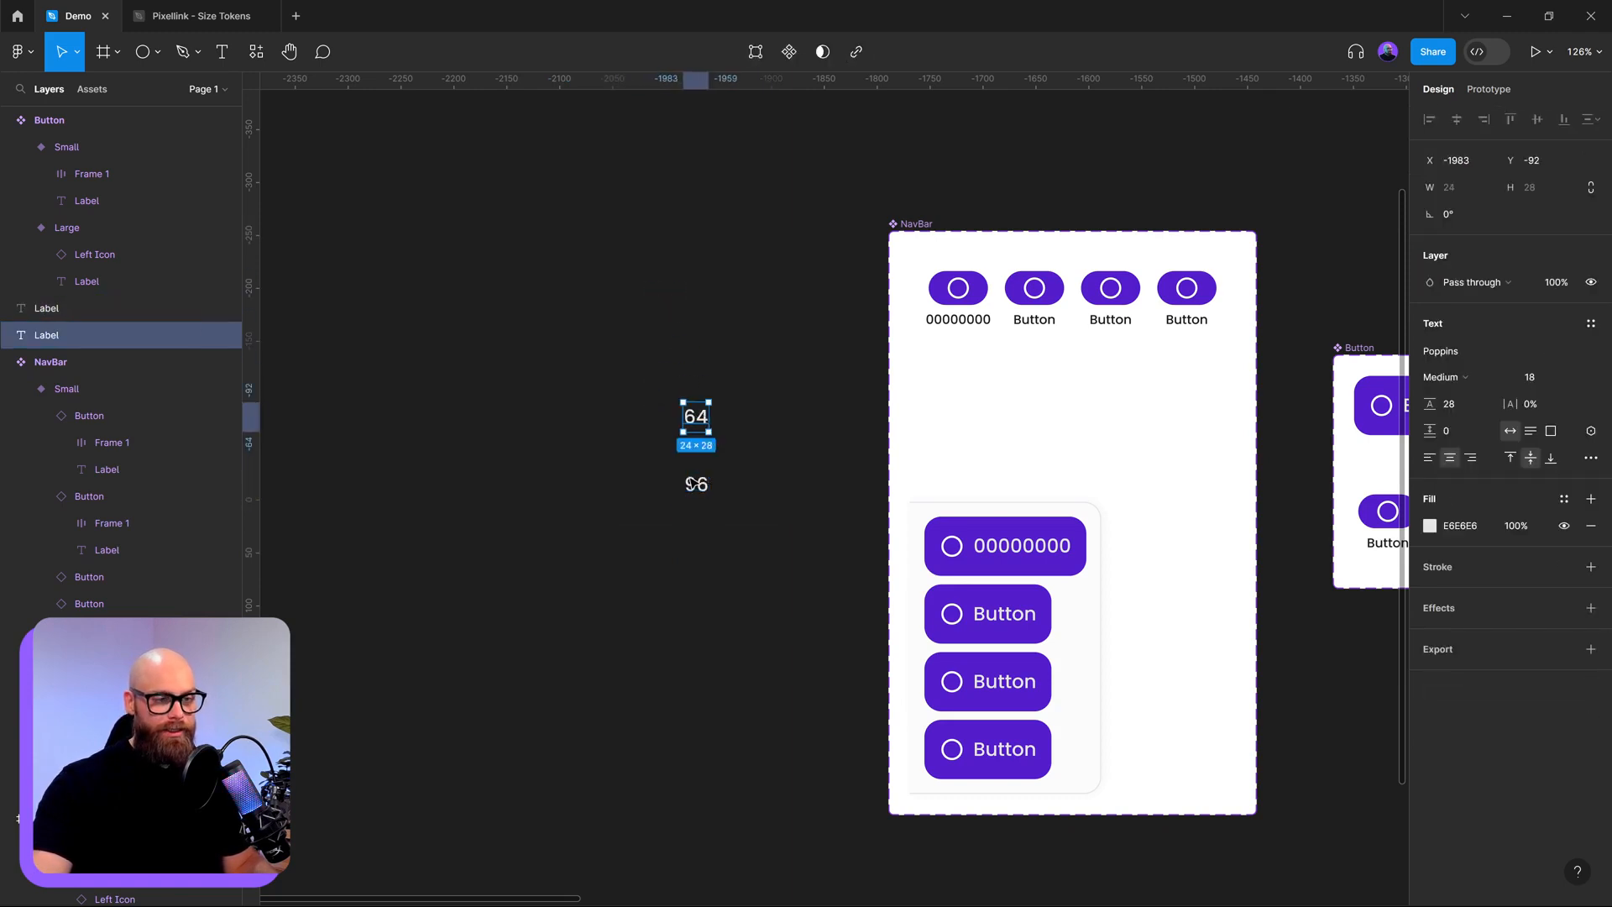
click(704, 483)
click(703, 422)
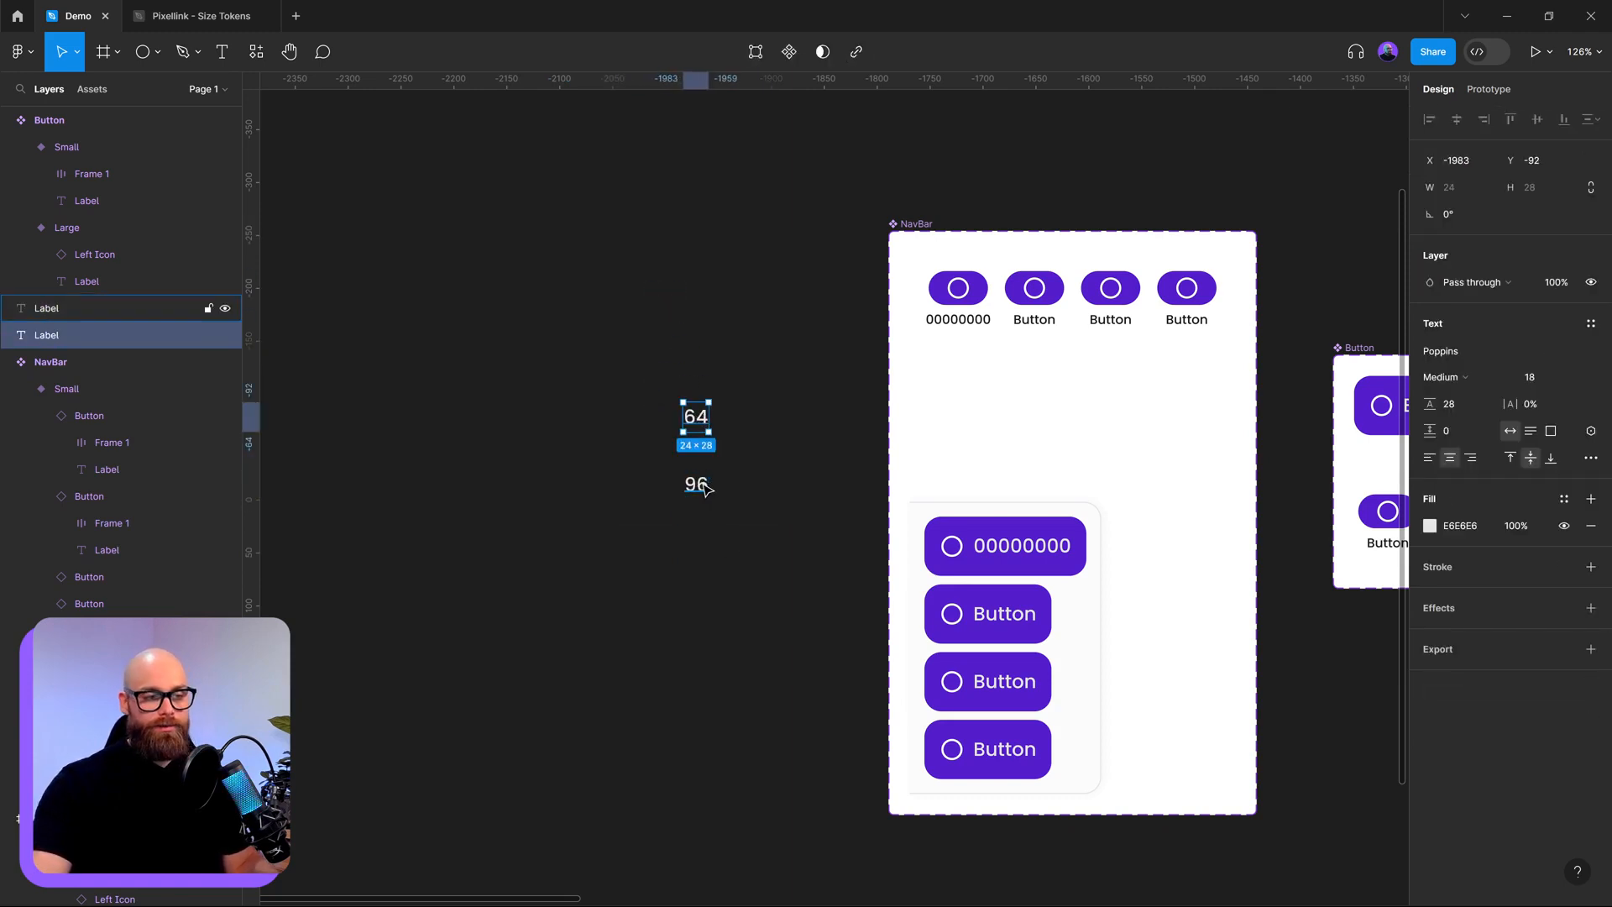
click(706, 487)
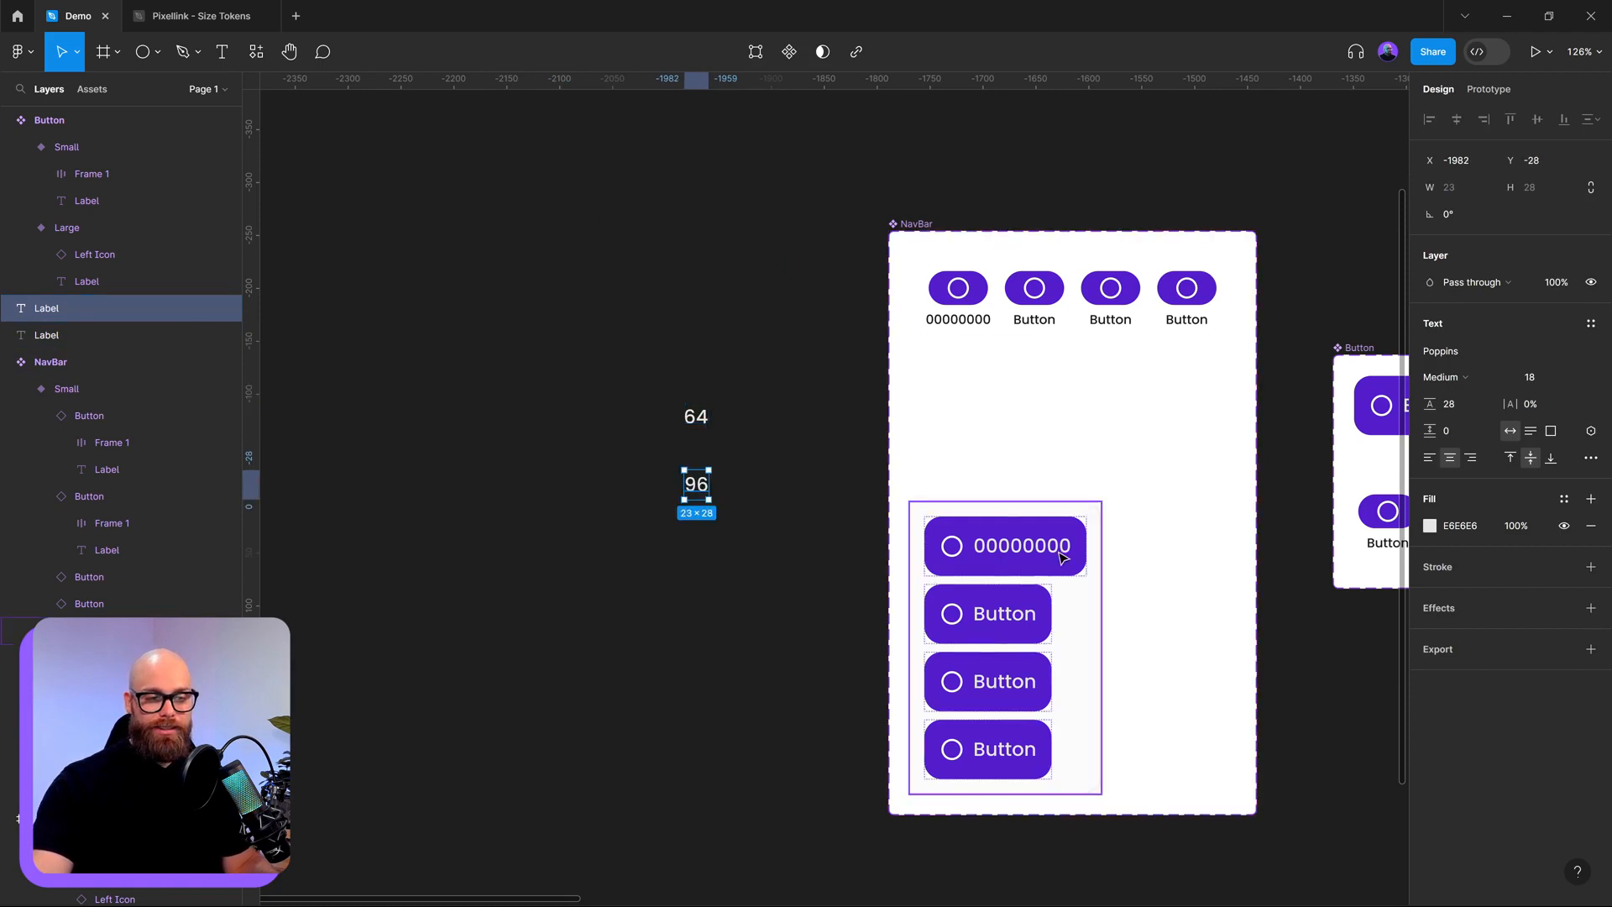
- Inspect the NavBar's Large variant, and check the width and height of the desktop Screens frame
click(1083, 579)
drag(1227, 569, 623, 565)
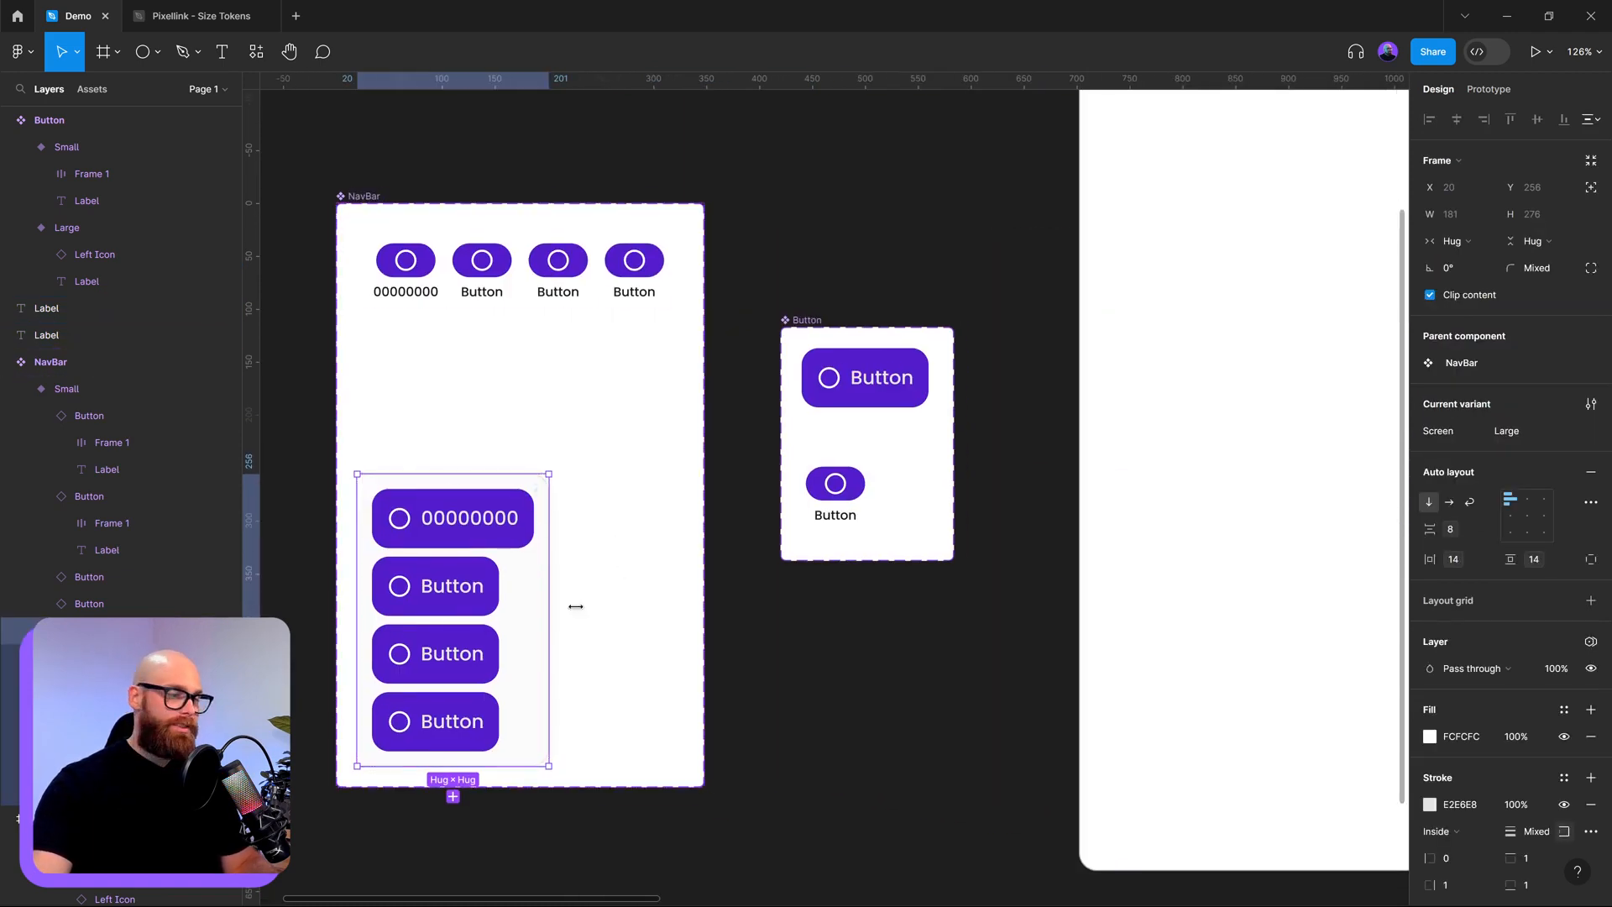
scroll(568, 597, down, 8)
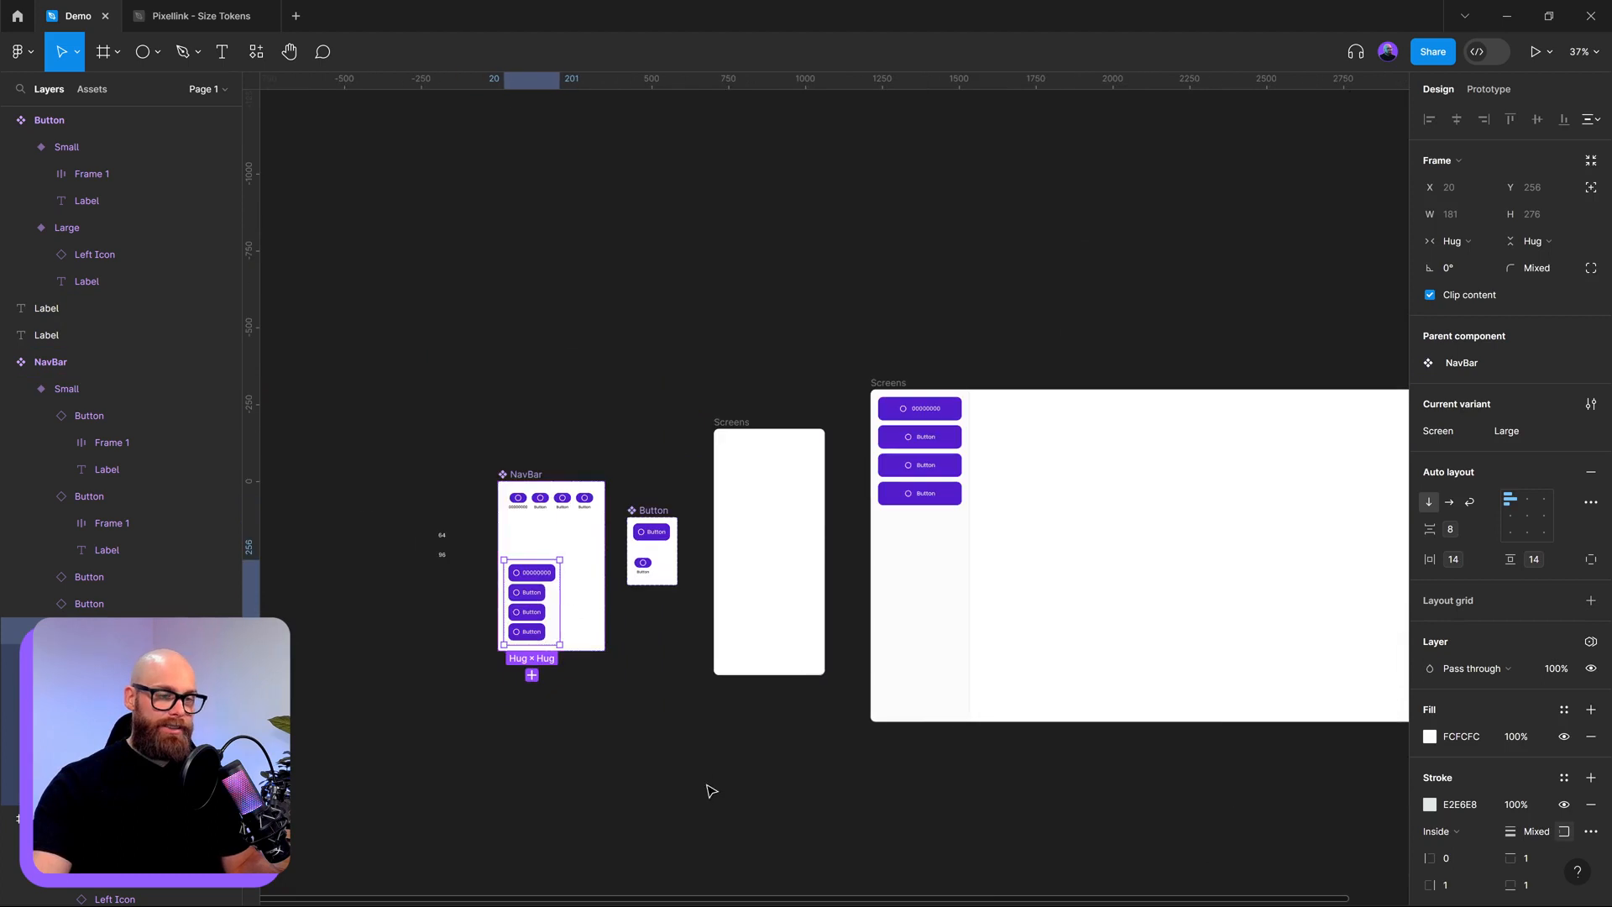
click(867, 804)
click(943, 539)
scroll(986, 615, up, 5)
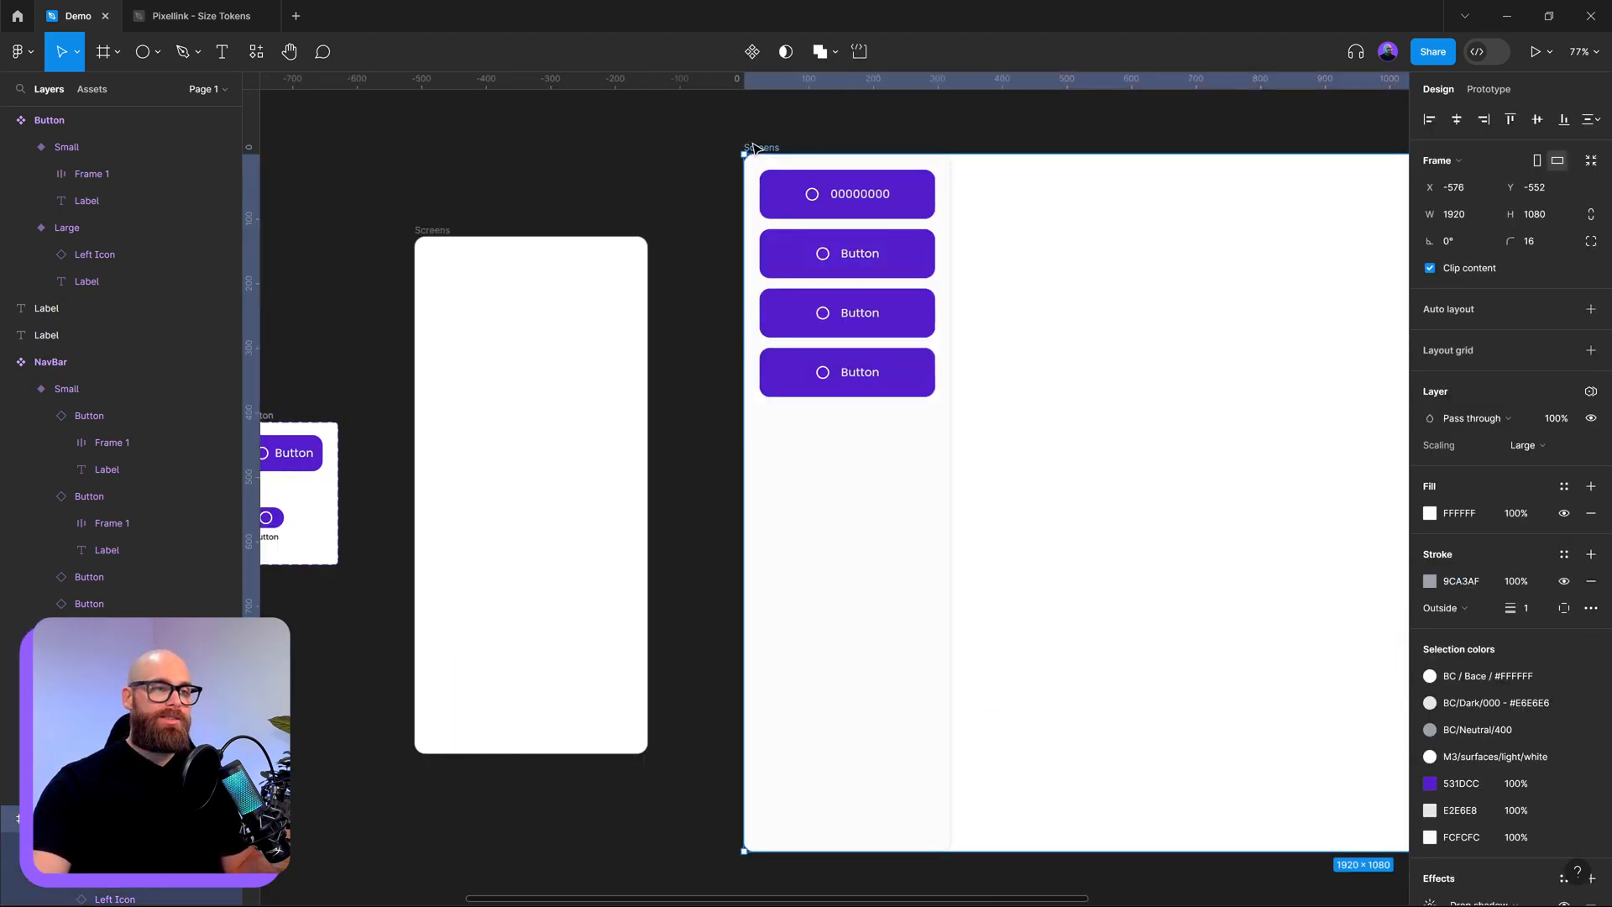
scroll(1075, 652, right, 5)
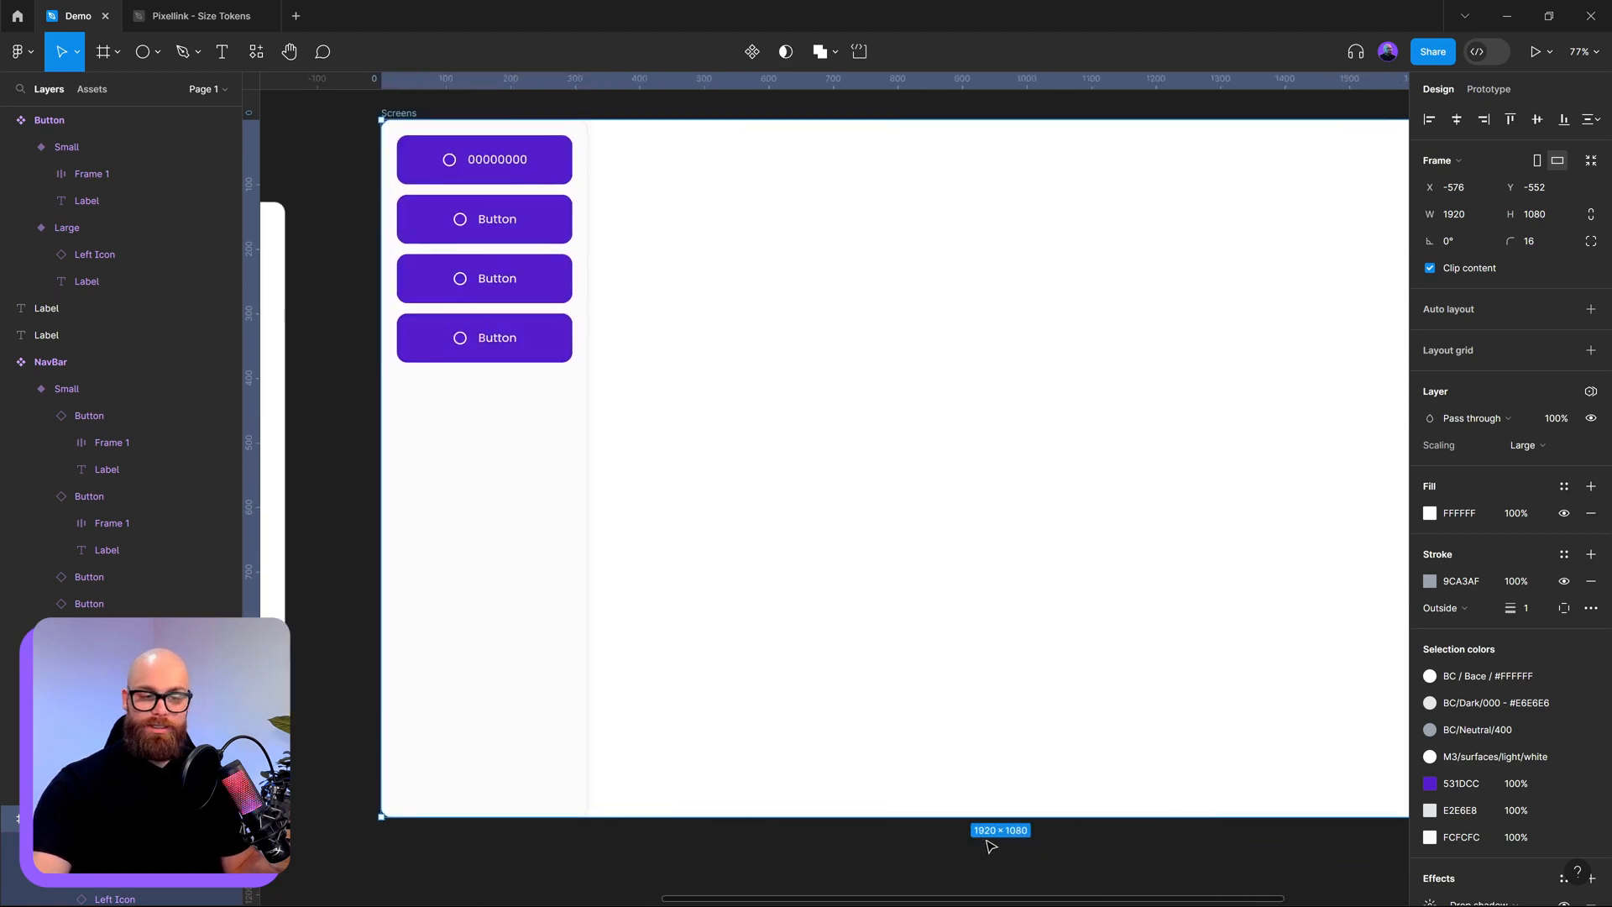
drag(716, 676, 1291, 646)
scroll(924, 654, down, 3)
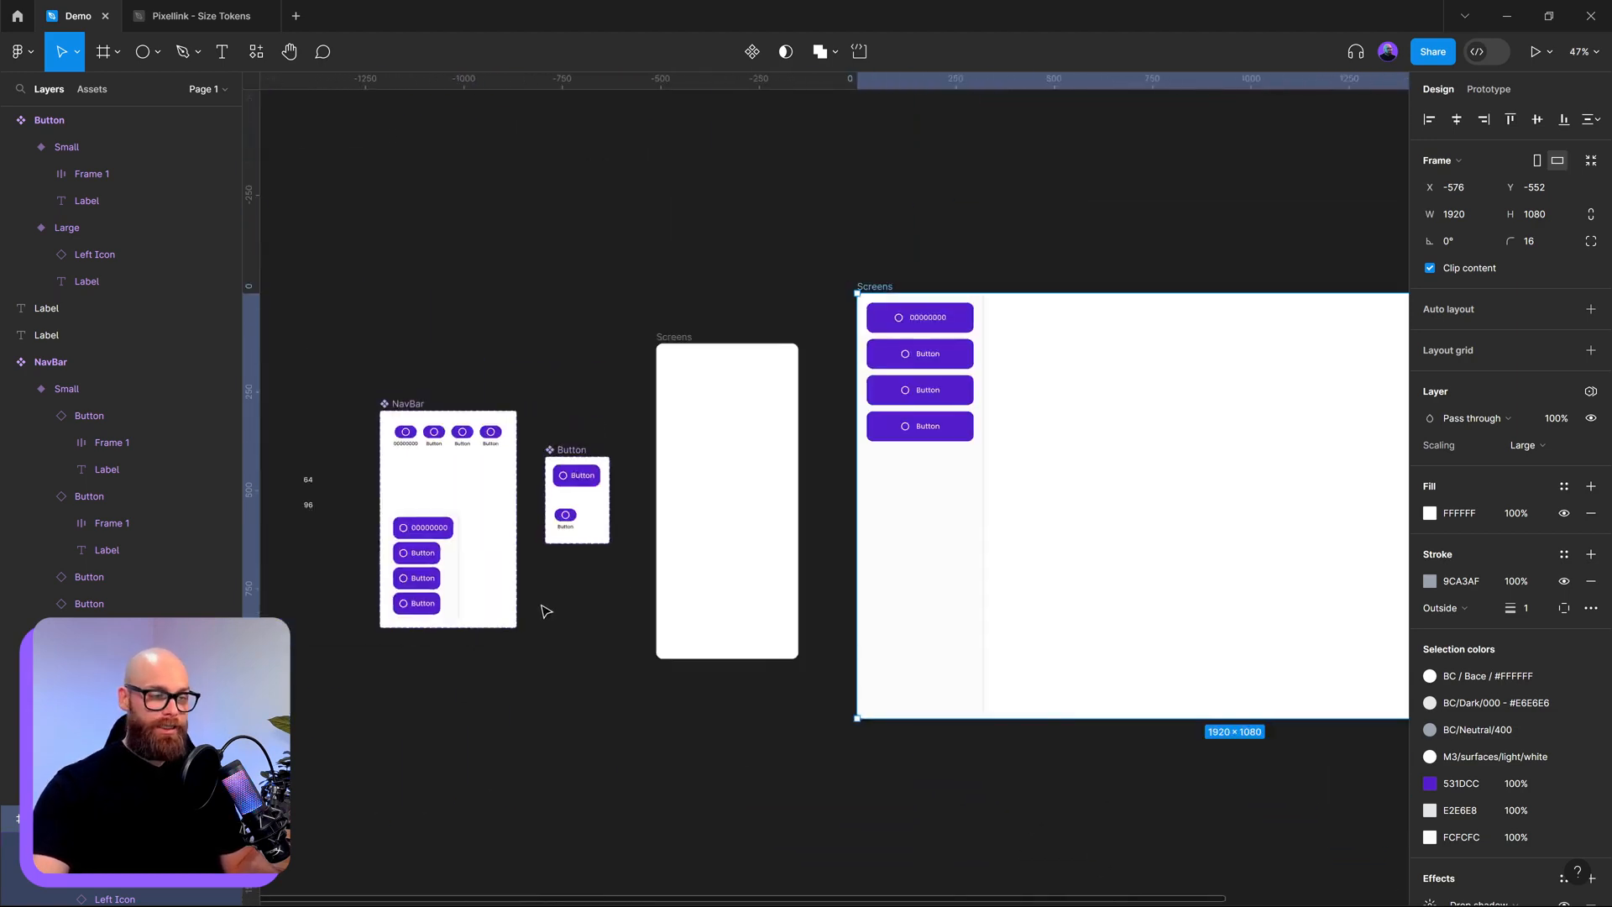
- Duplicate the 64 and 96 labels together directly below the originals
drag(303, 502, 688, 504)
scroll(688, 504, up, 6)
drag(824, 565, 685, 403)
drag(725, 484, 738, 628)
- Change the two duplicated labels to 1920 and 1080, and move the 1920 label closer to the 1080 label
double_click(709, 574)
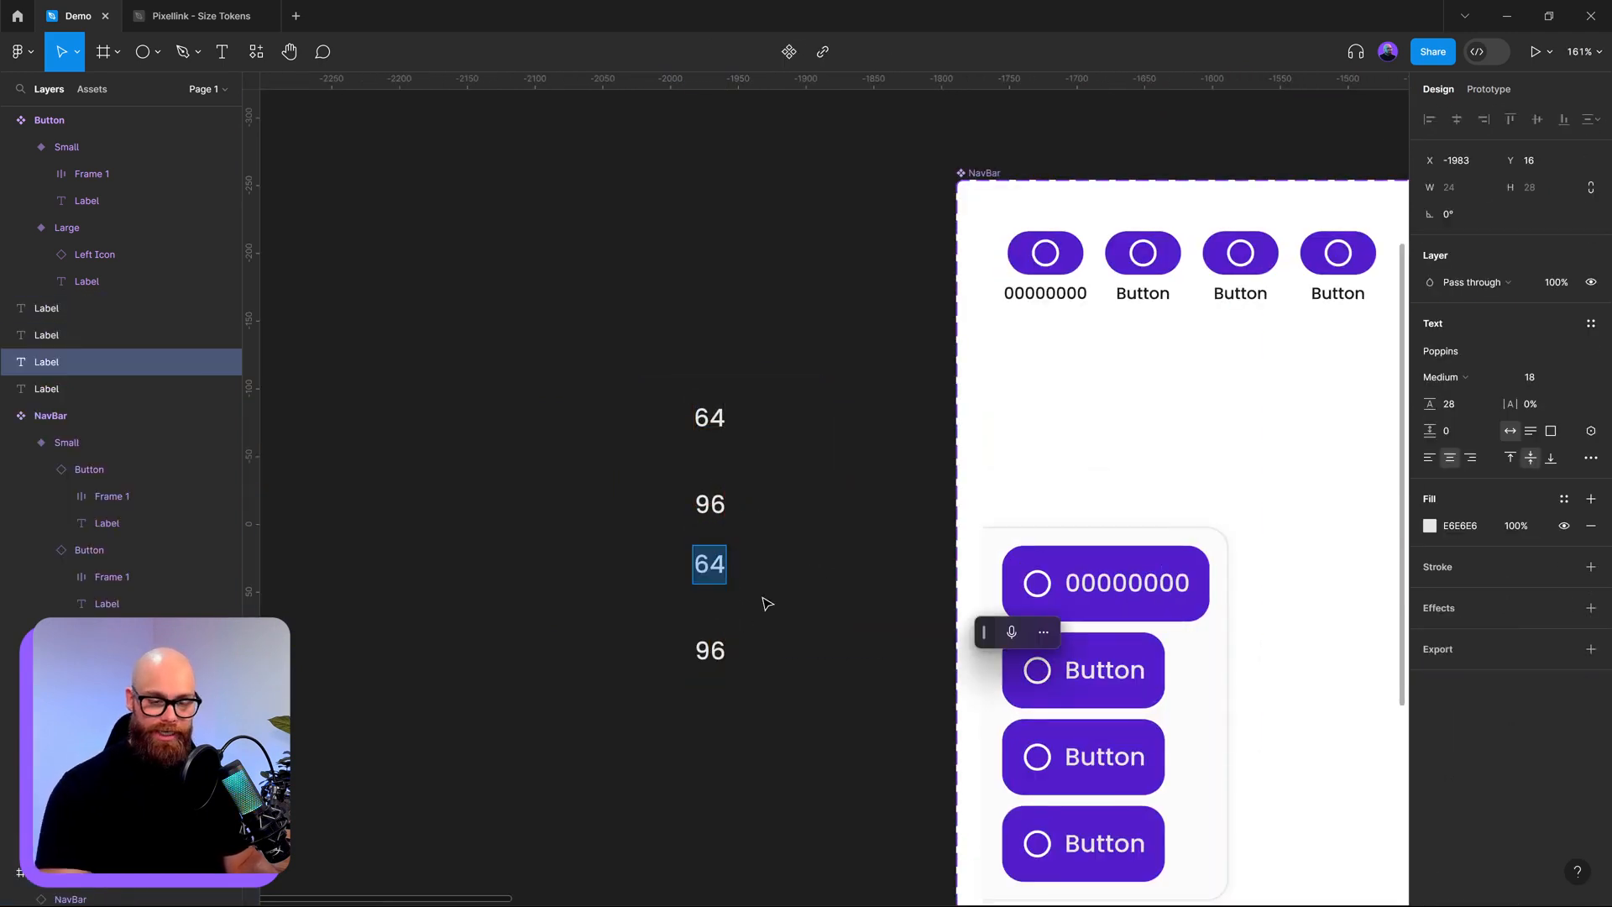
text(1920)
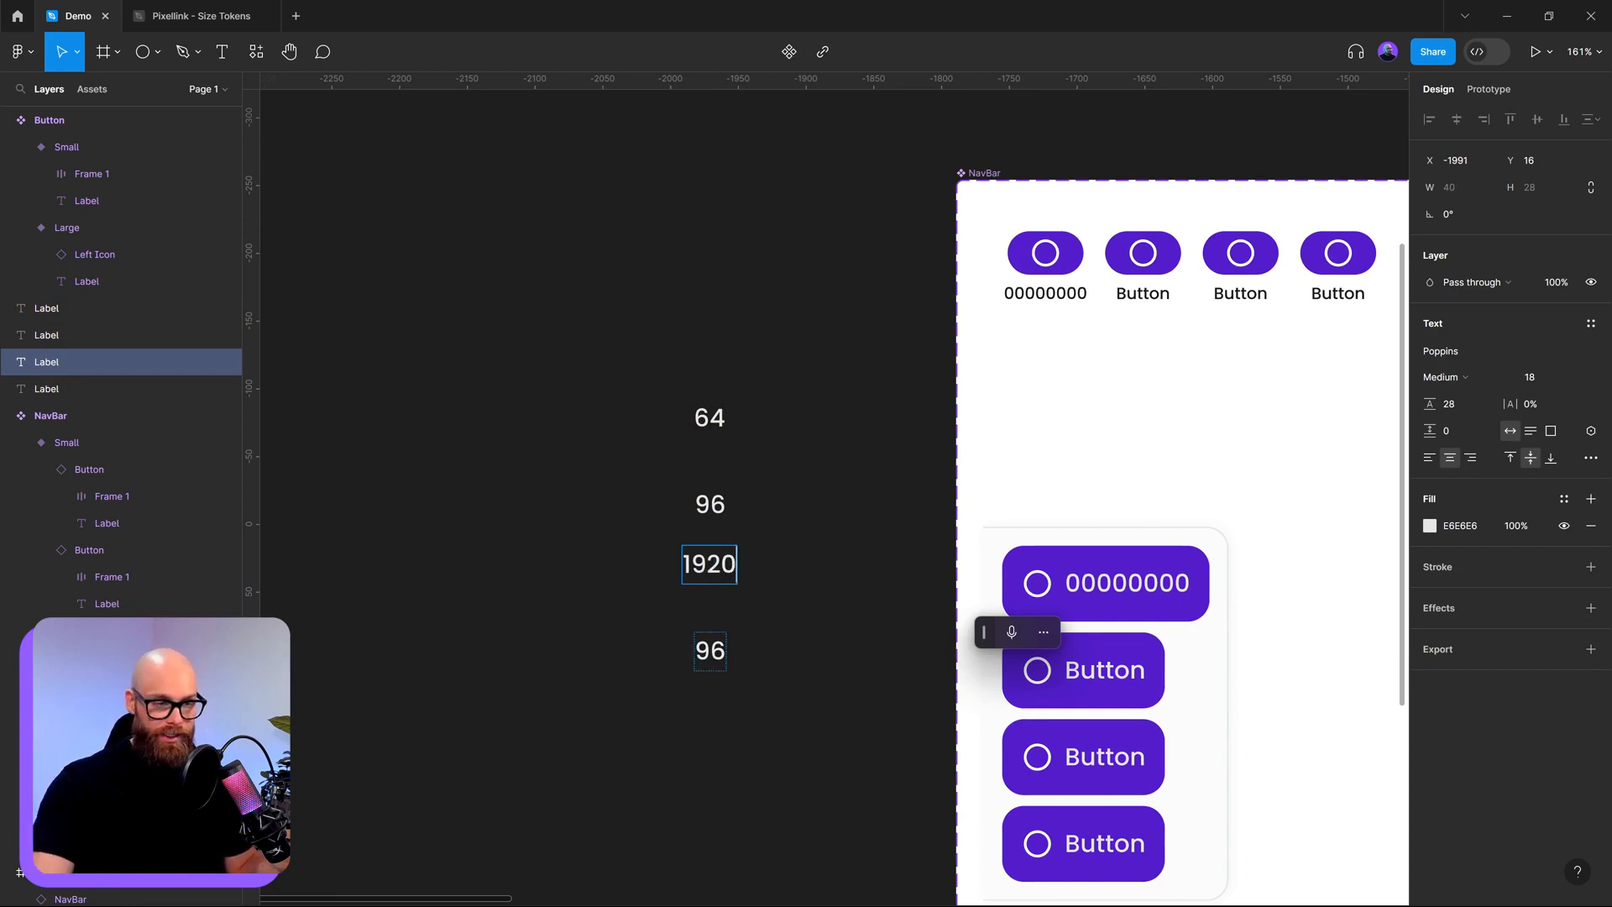
double_click(710, 651)
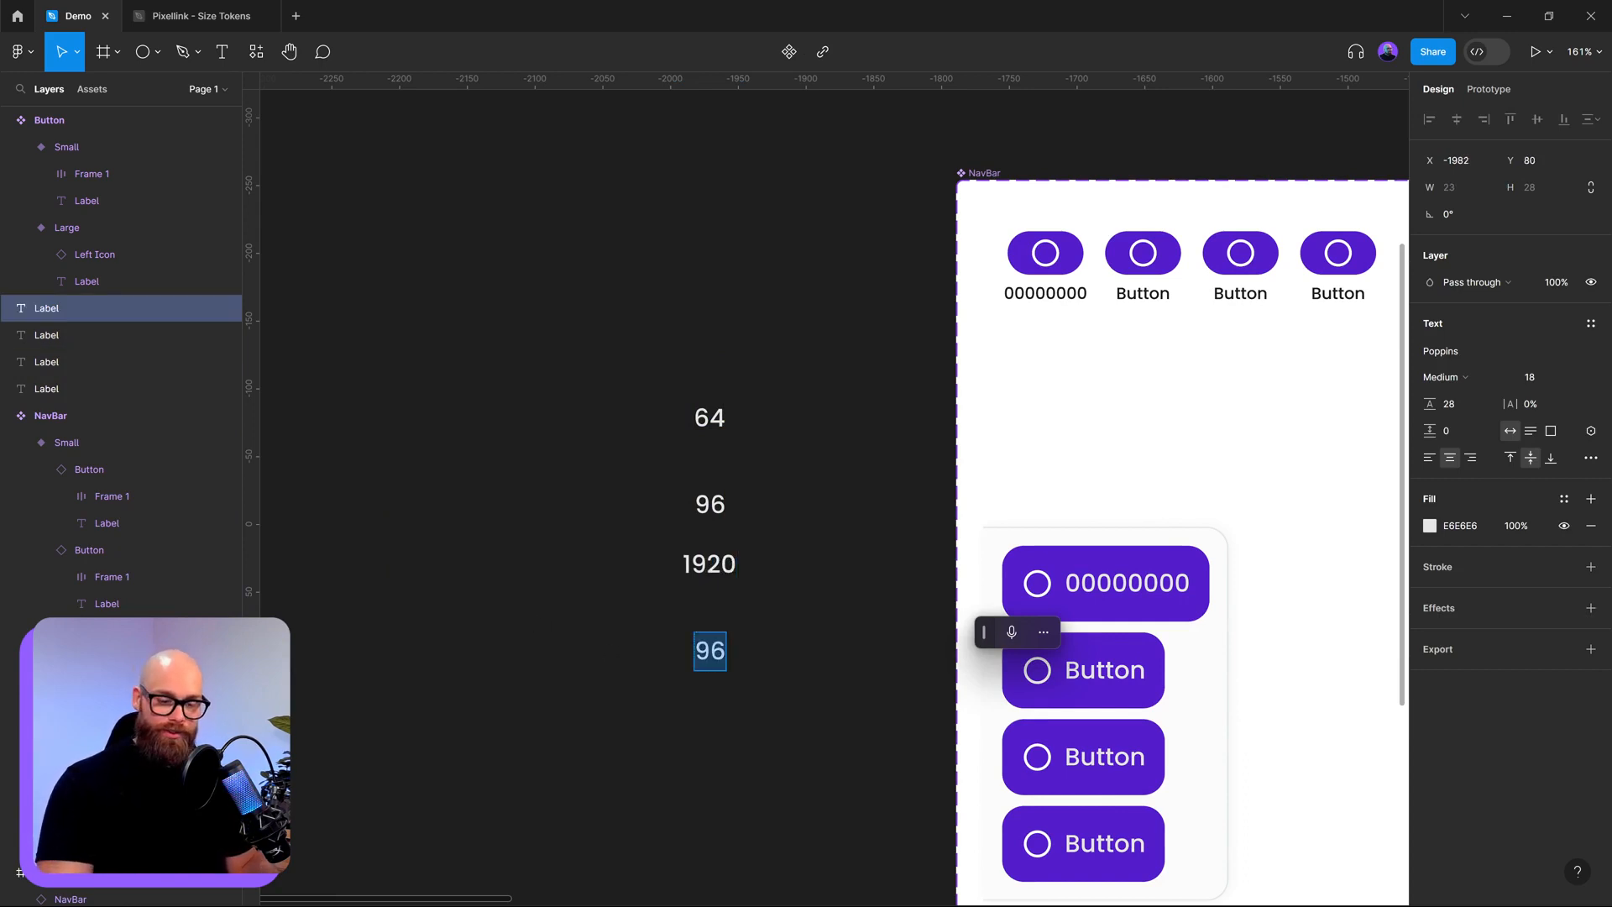
text(10)
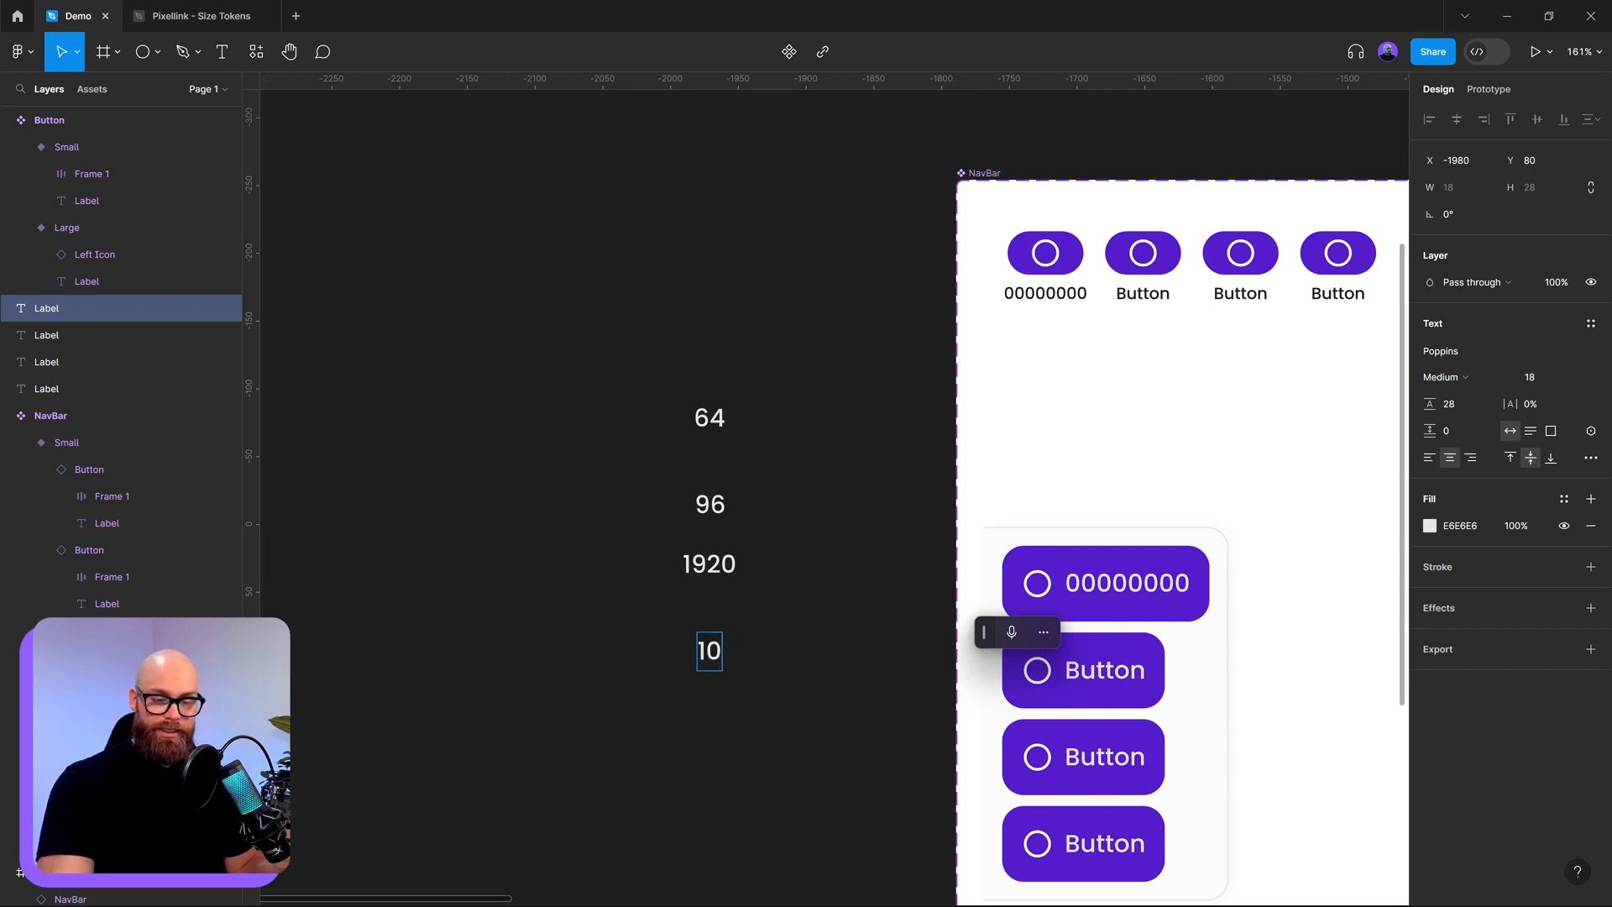
text(80)
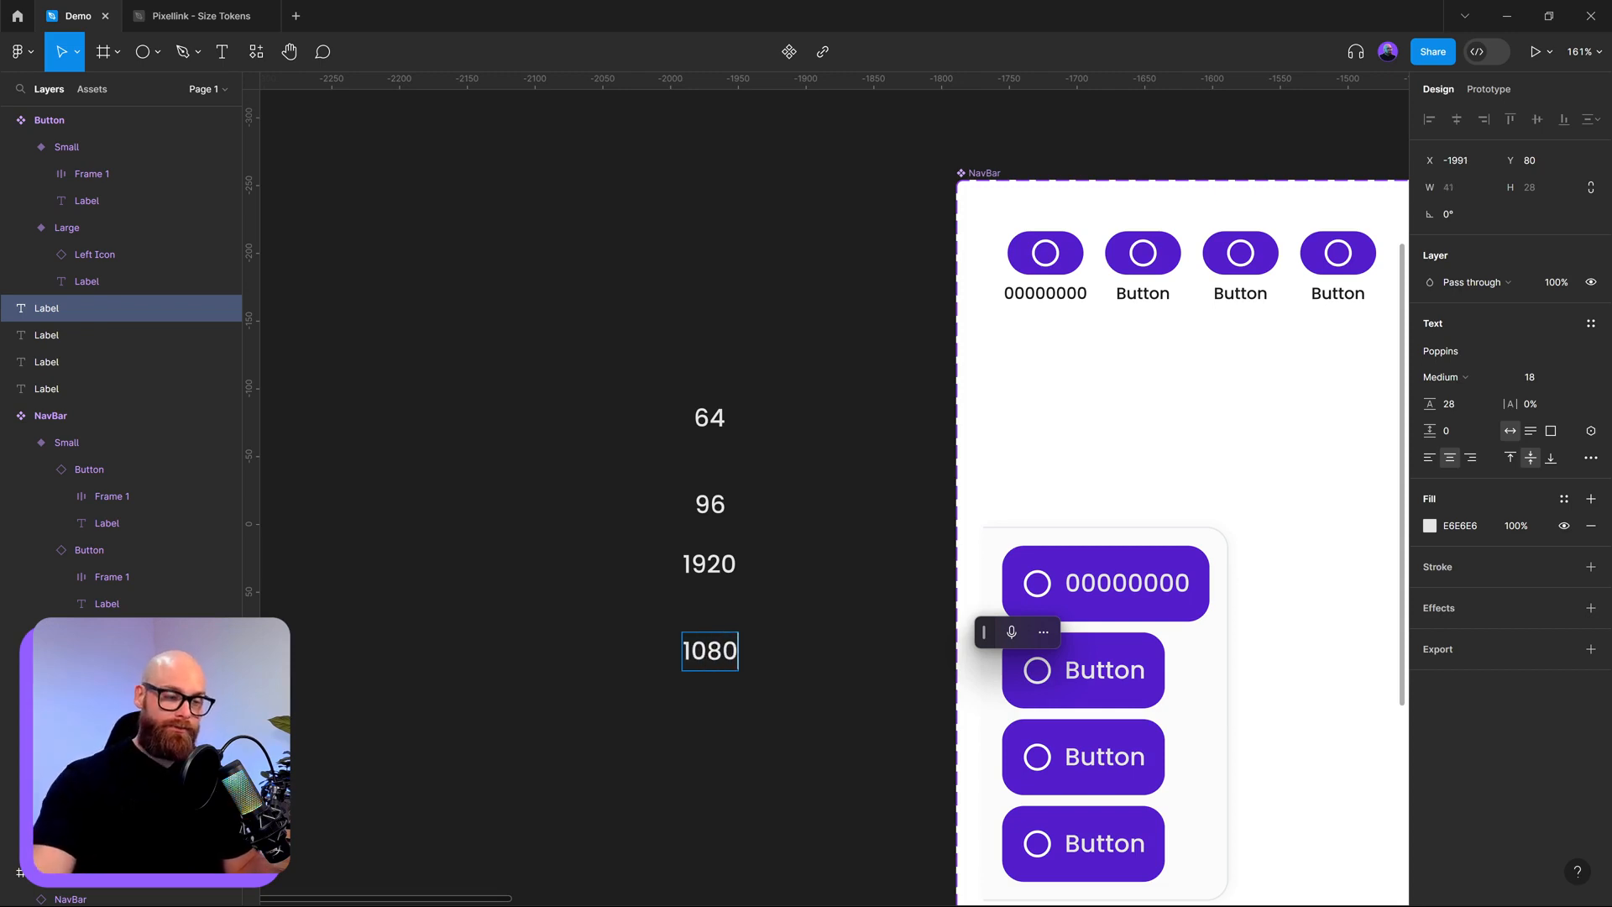
key(Escape)
click(727, 568)
- Check the width and height of the mobile Screens frame
scroll(781, 630, down, 5)
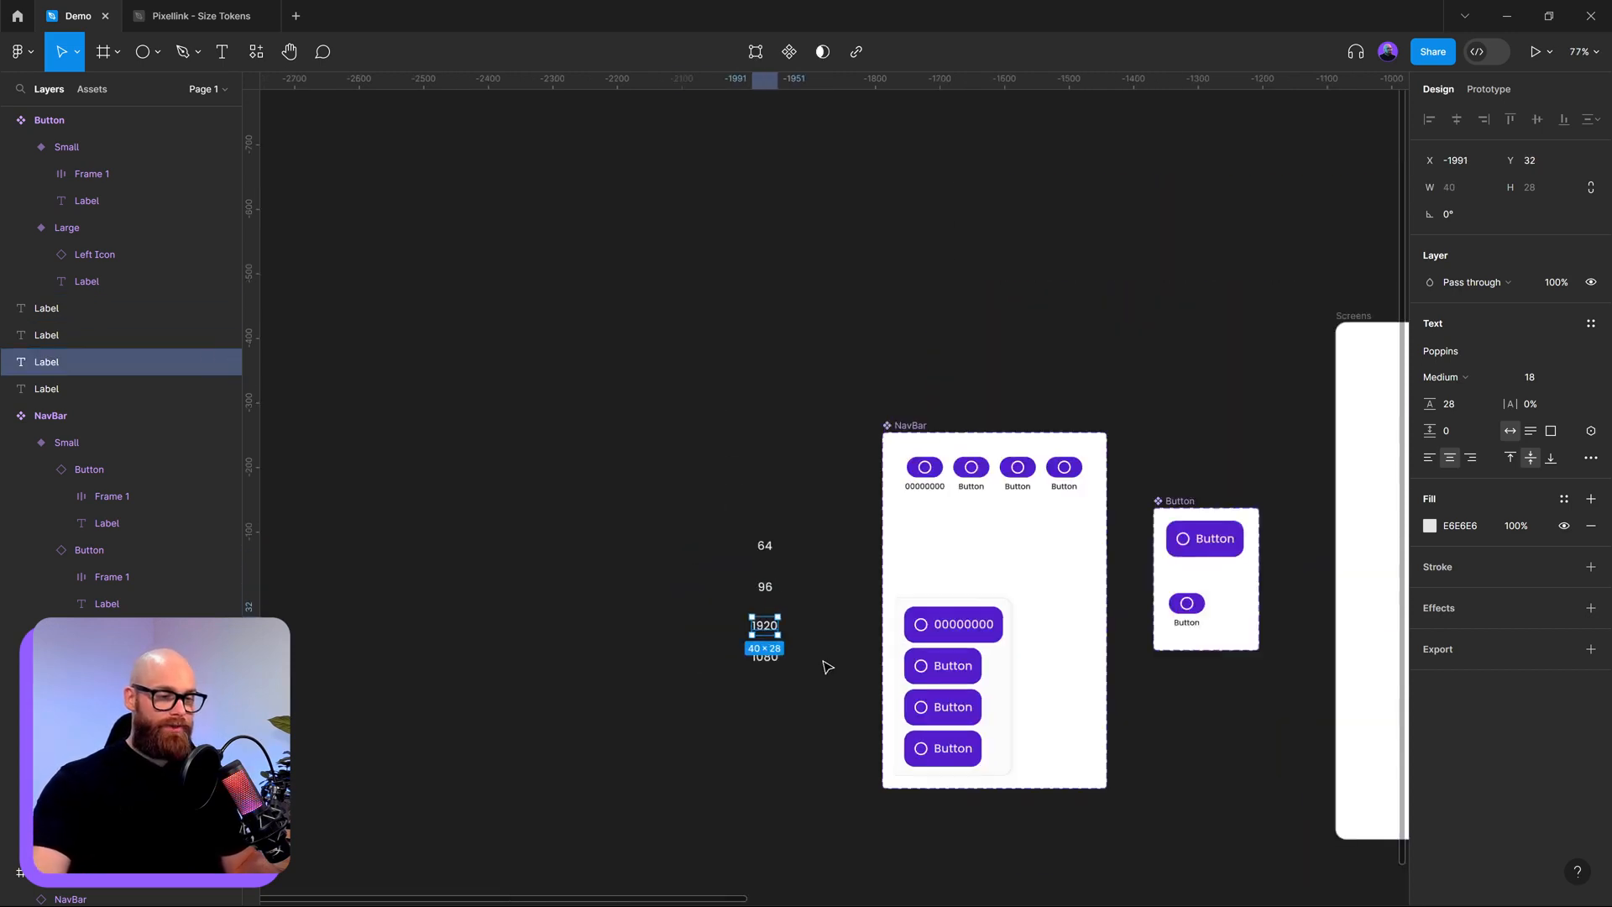
click(1018, 745)
click(1159, 345)
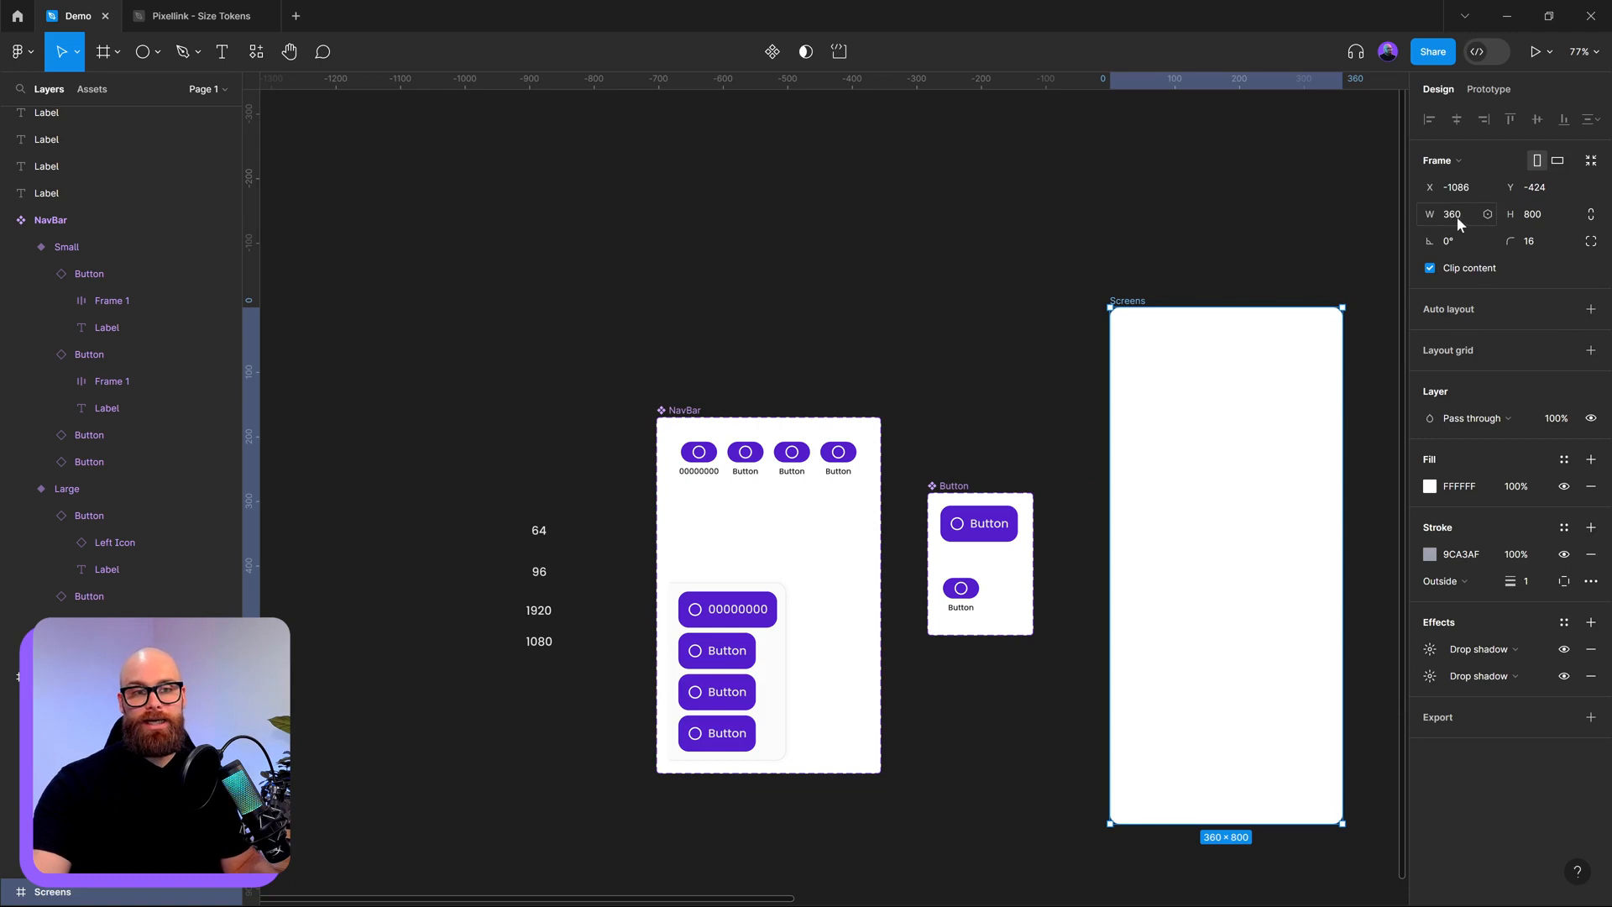
click(1545, 219)
- Duplicate the 1920 and 1080 labels below the originals and change the copies' texts to 360 and 800
drag(497, 669, 536, 700)
scroll(528, 689, up, 6)
double_click(546, 687)
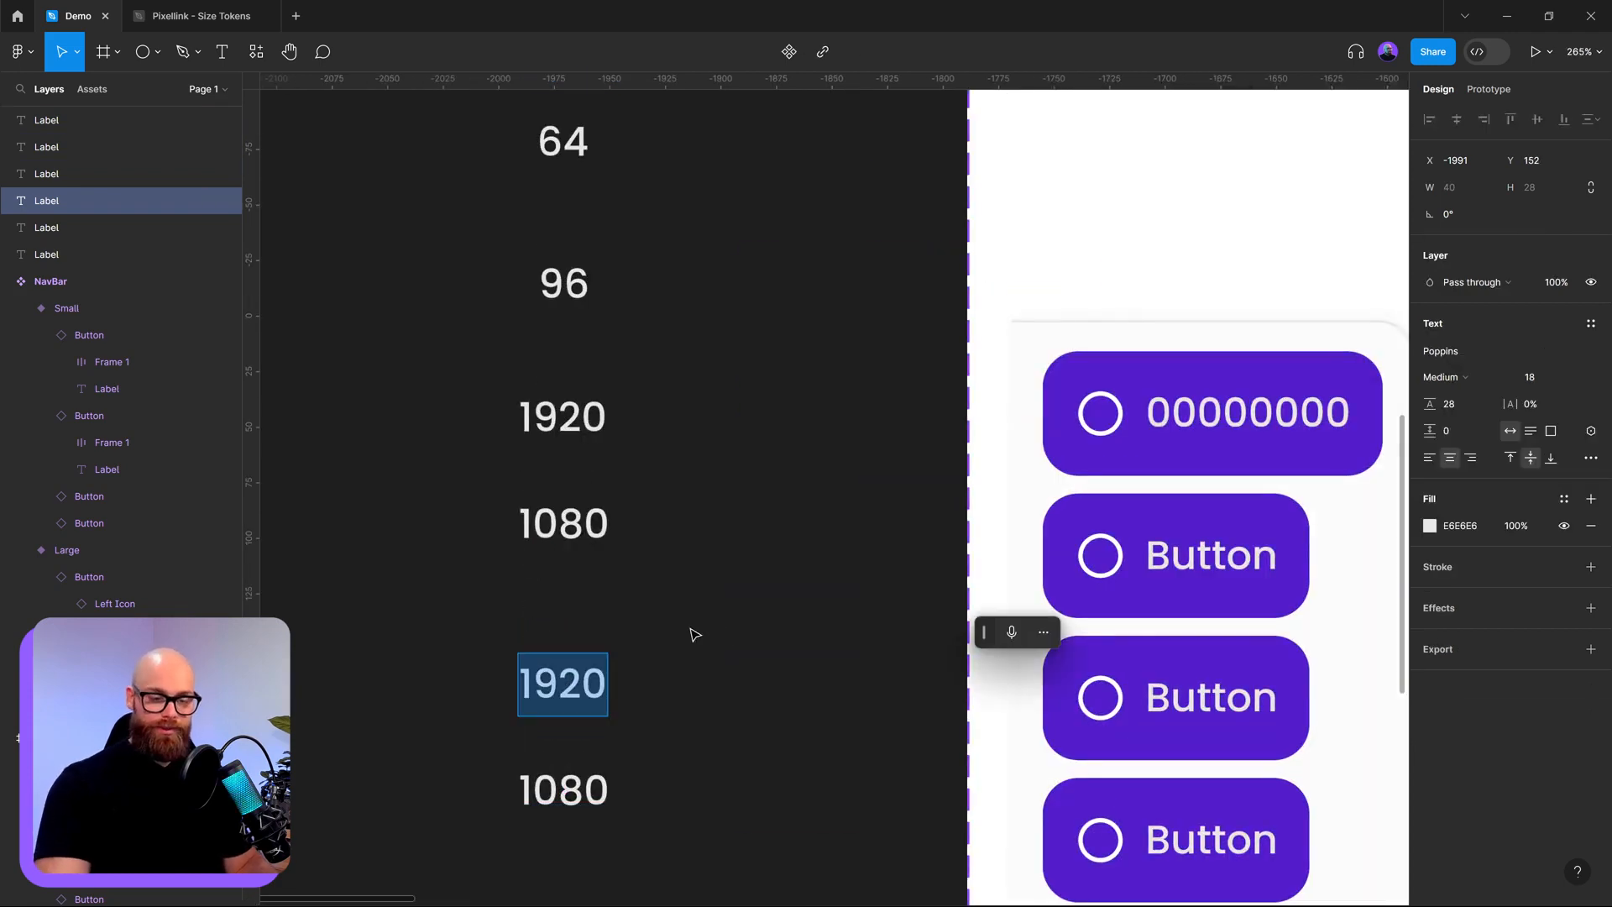
text(360)
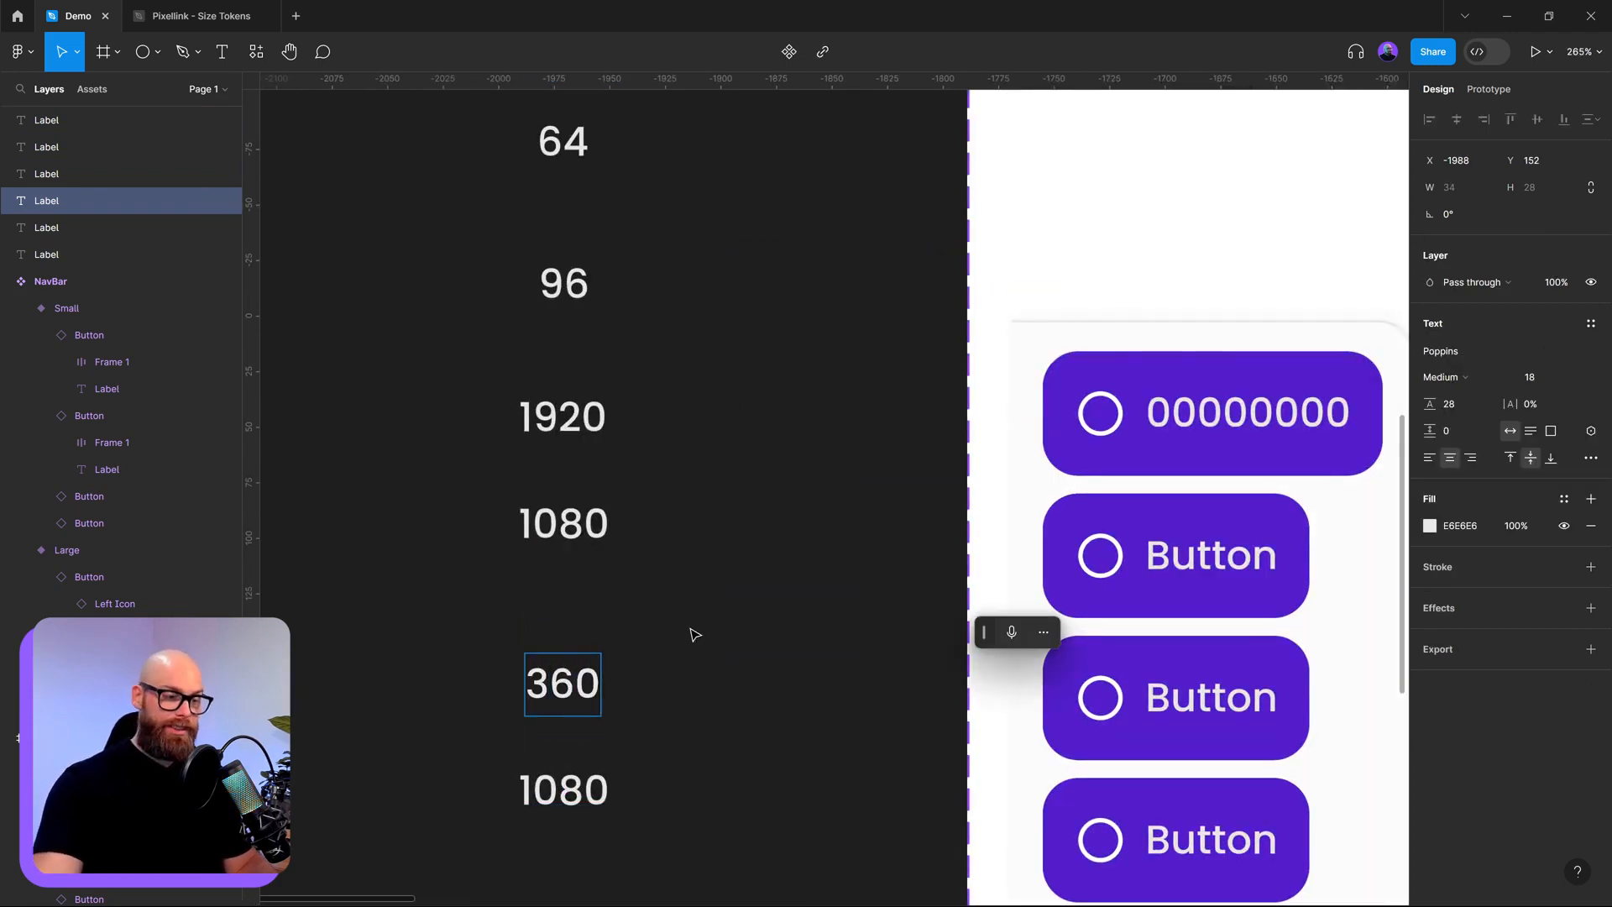
key(Tab)
text(800)
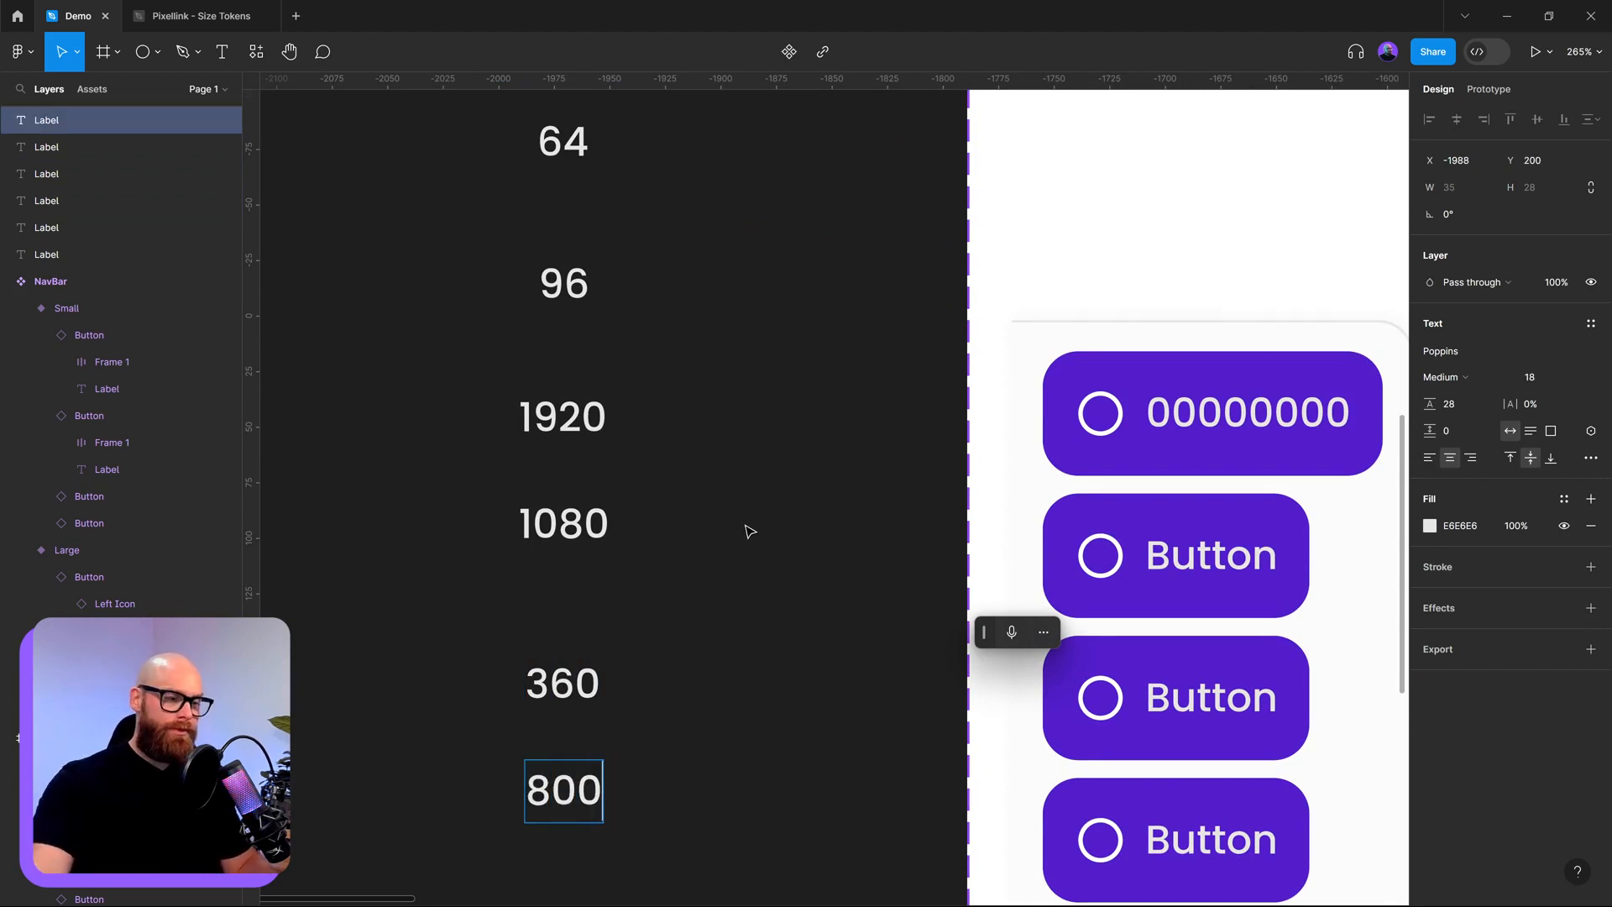
key(Escape)
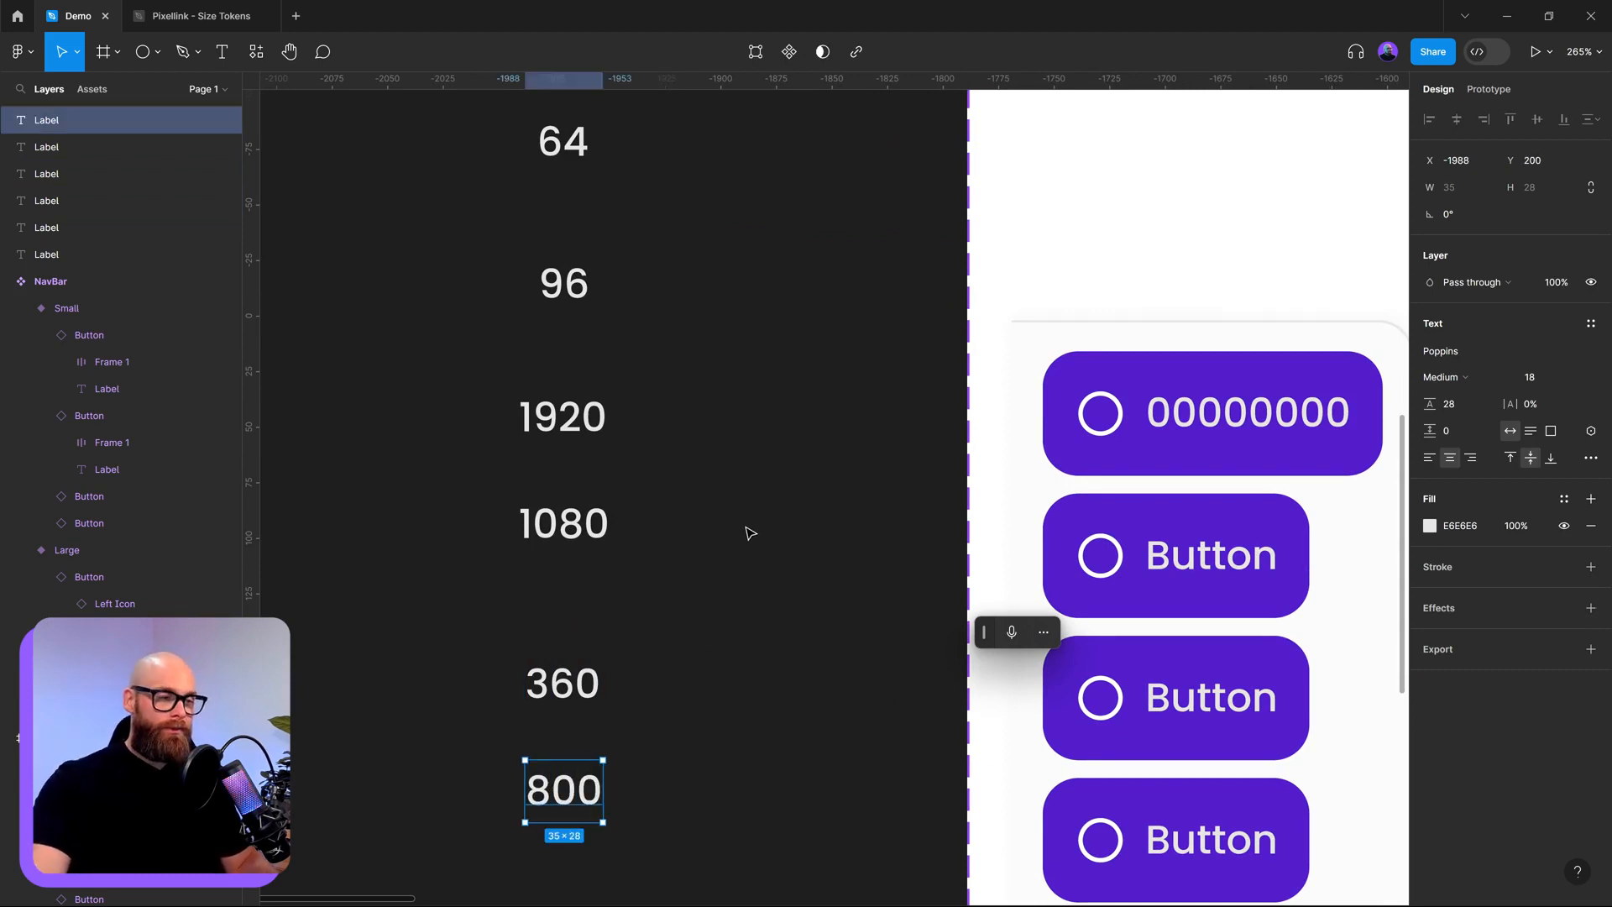
- Review the NavBar component set and compare the dimensions of the mobile and desktop Screens frames
scroll(746, 537, down, 5)
click(1045, 289)
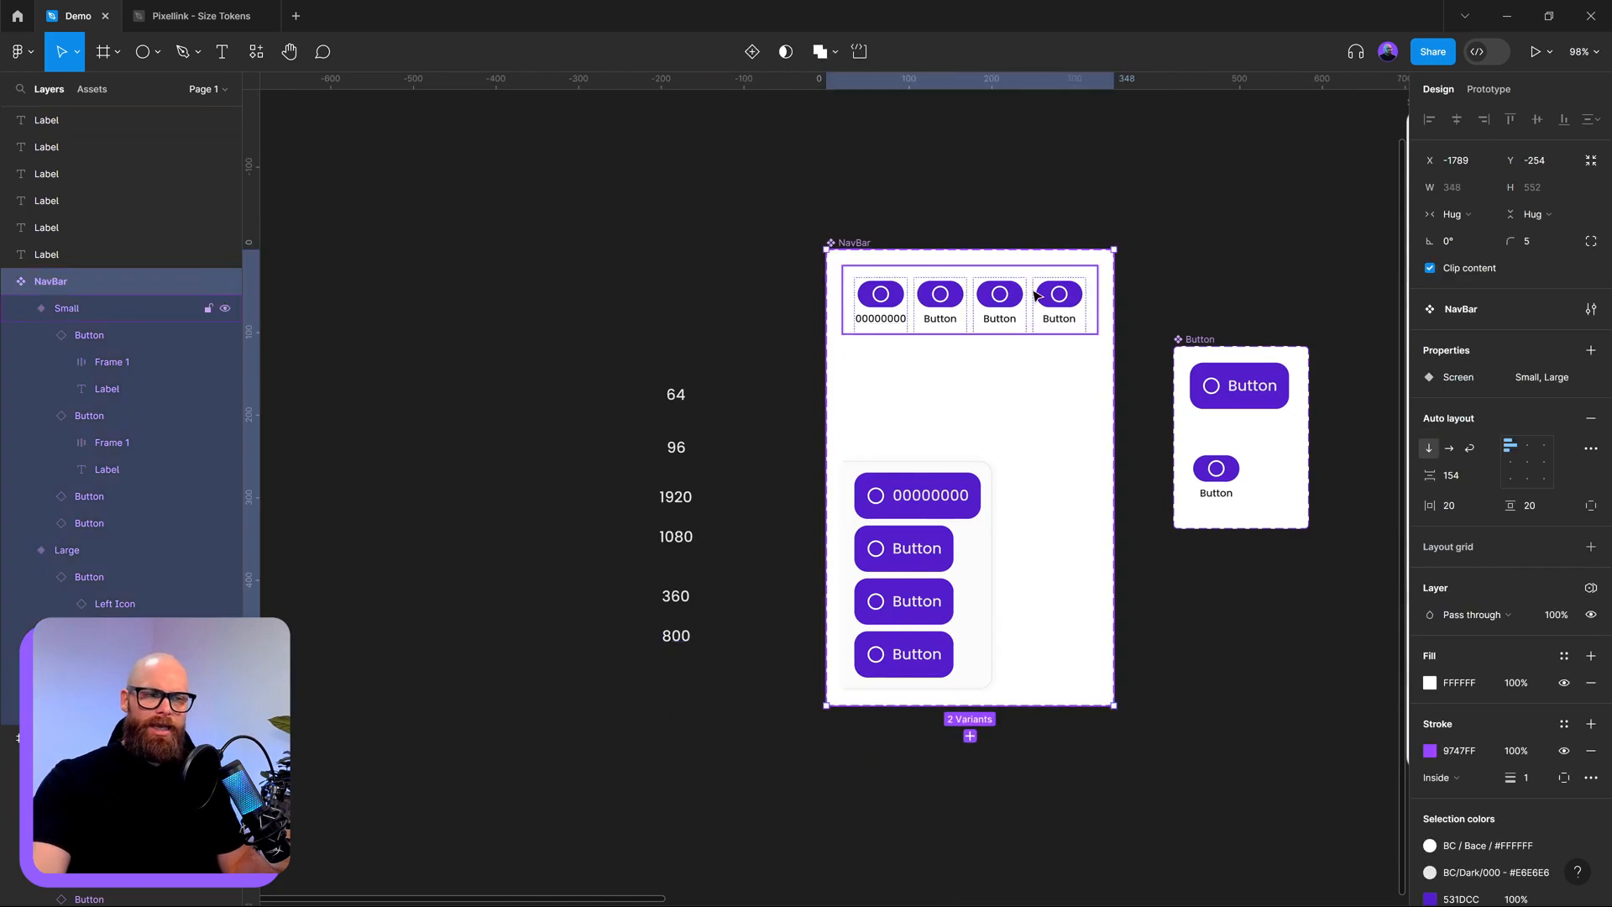
scroll(1062, 294, down, 3)
scroll(882, 487, right, 6)
click(904, 439)
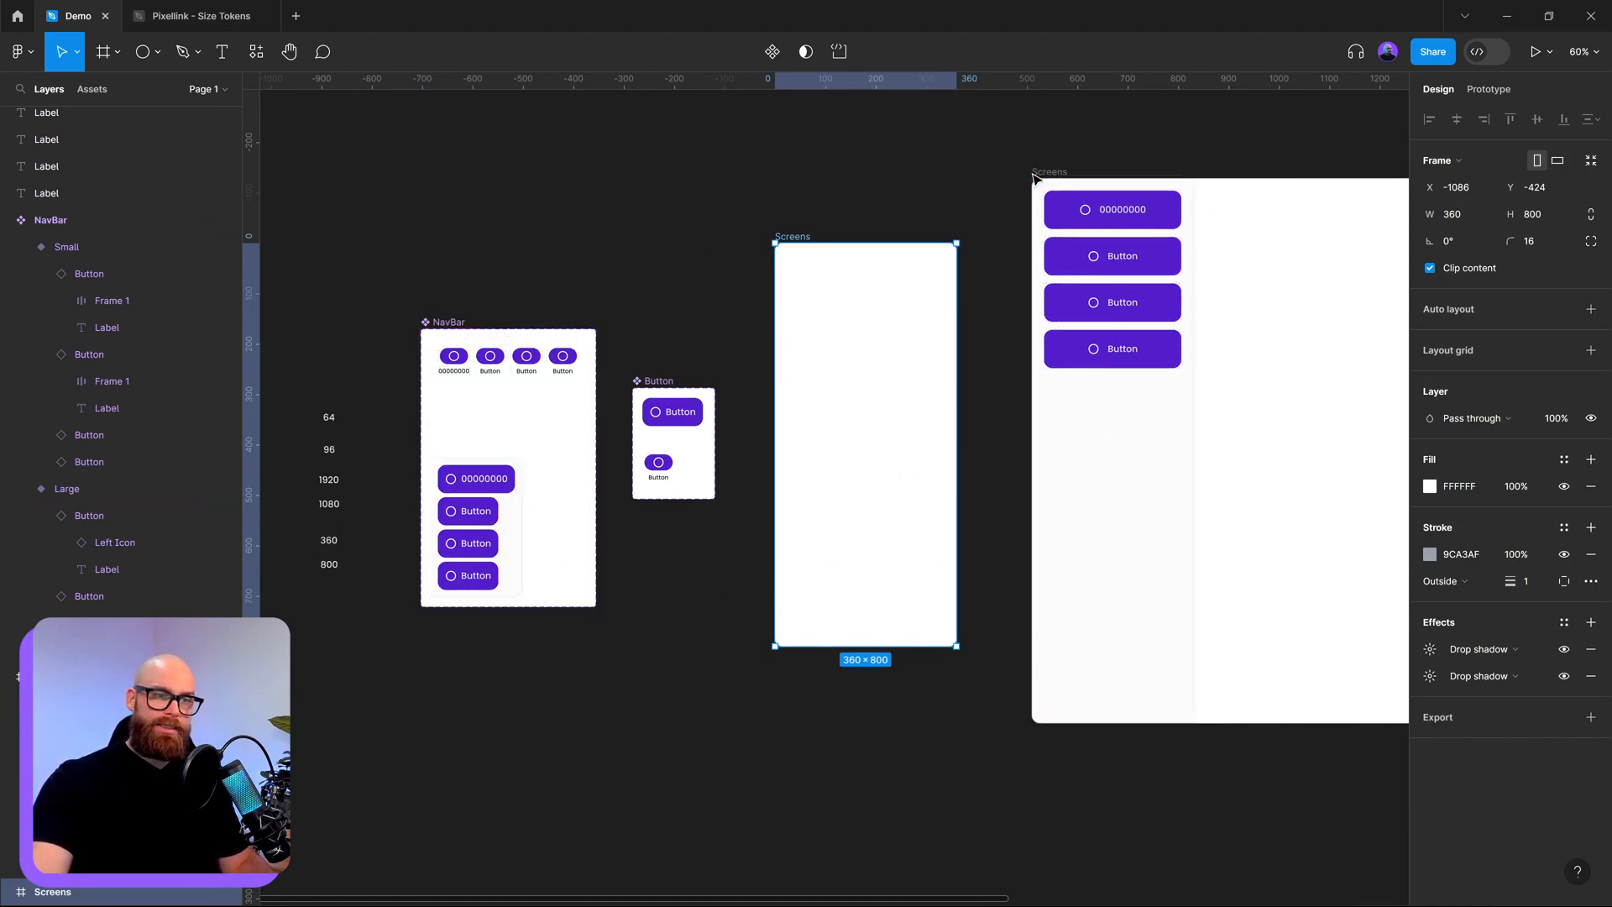
click(1091, 507)
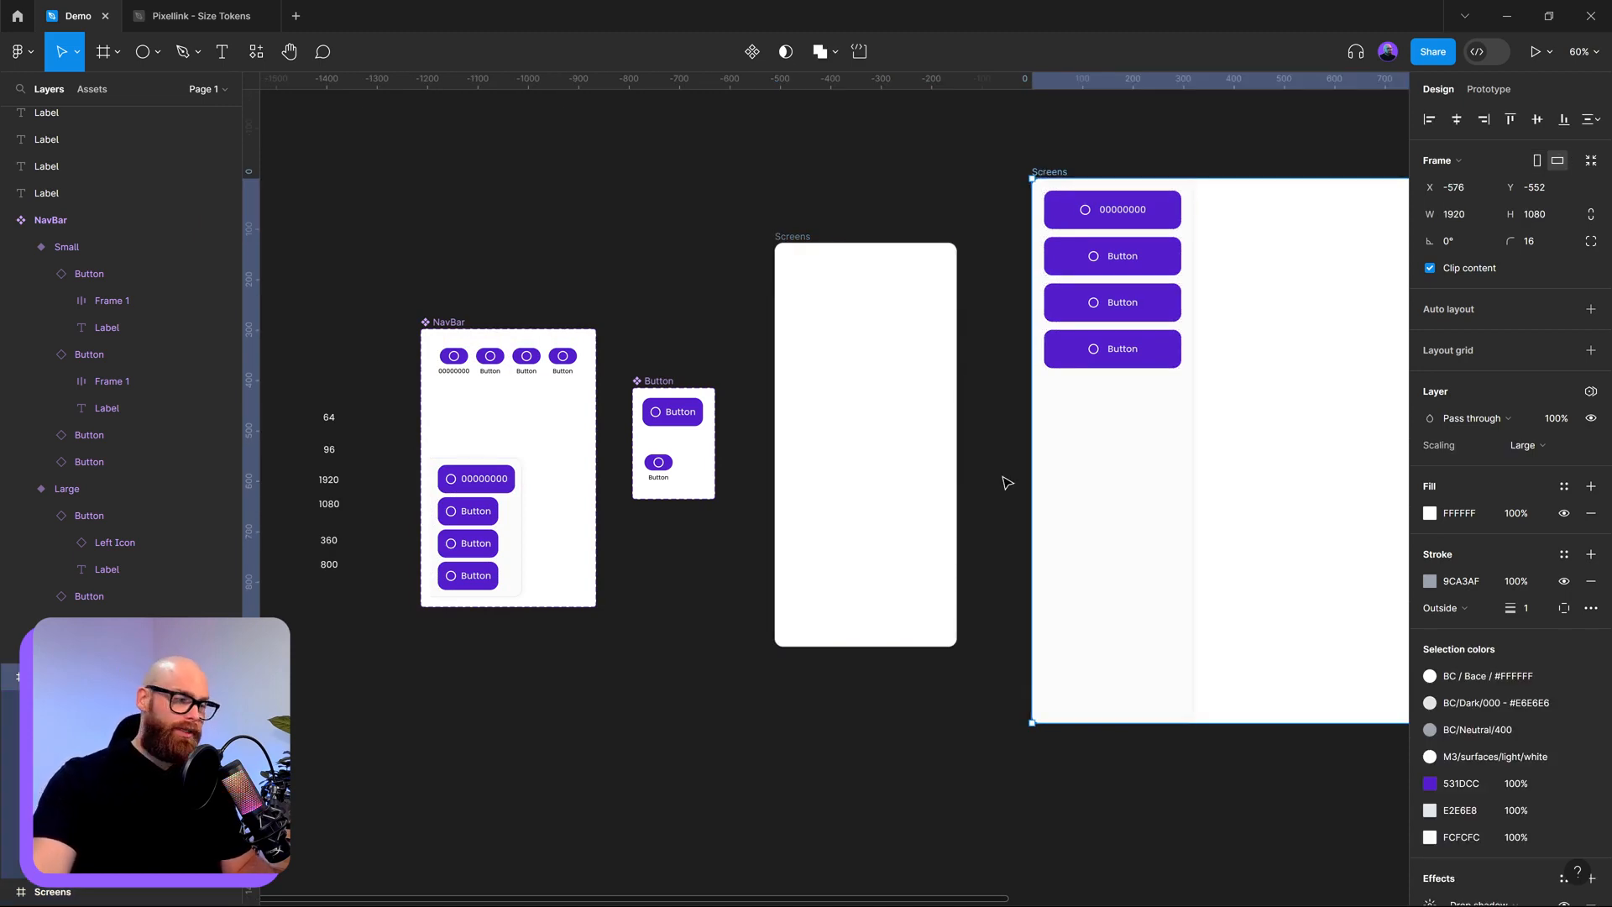
scroll(568, 491, left, 5)
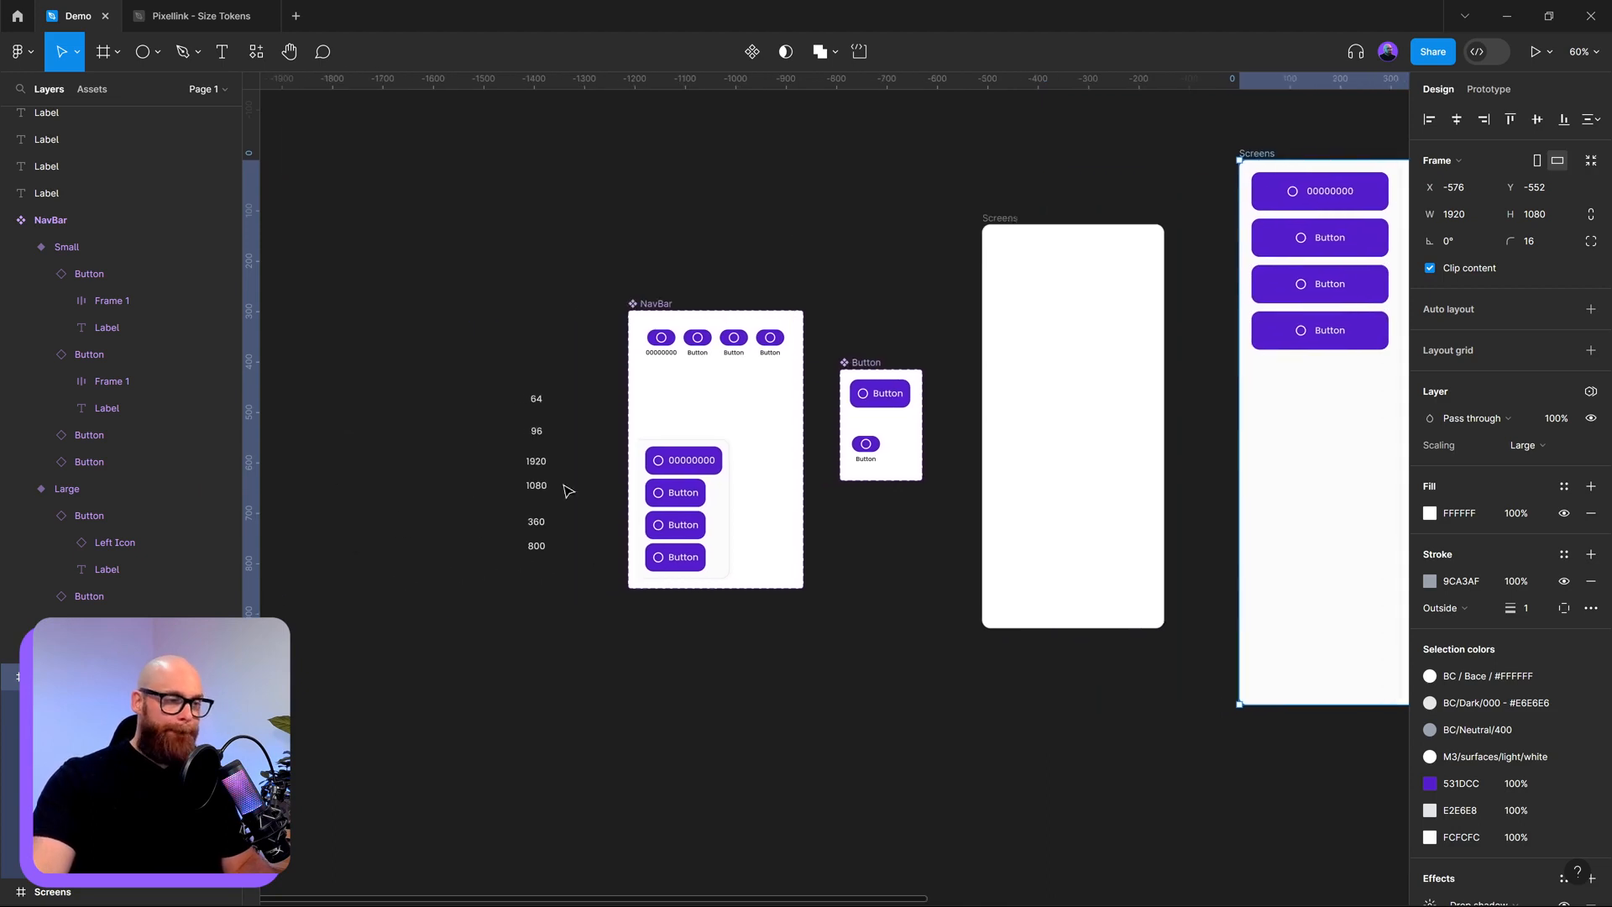
- Select all six size labels on the canvas, from 64 to 800, to review the collected values
drag(504, 369, 551, 587)
click(514, 472)
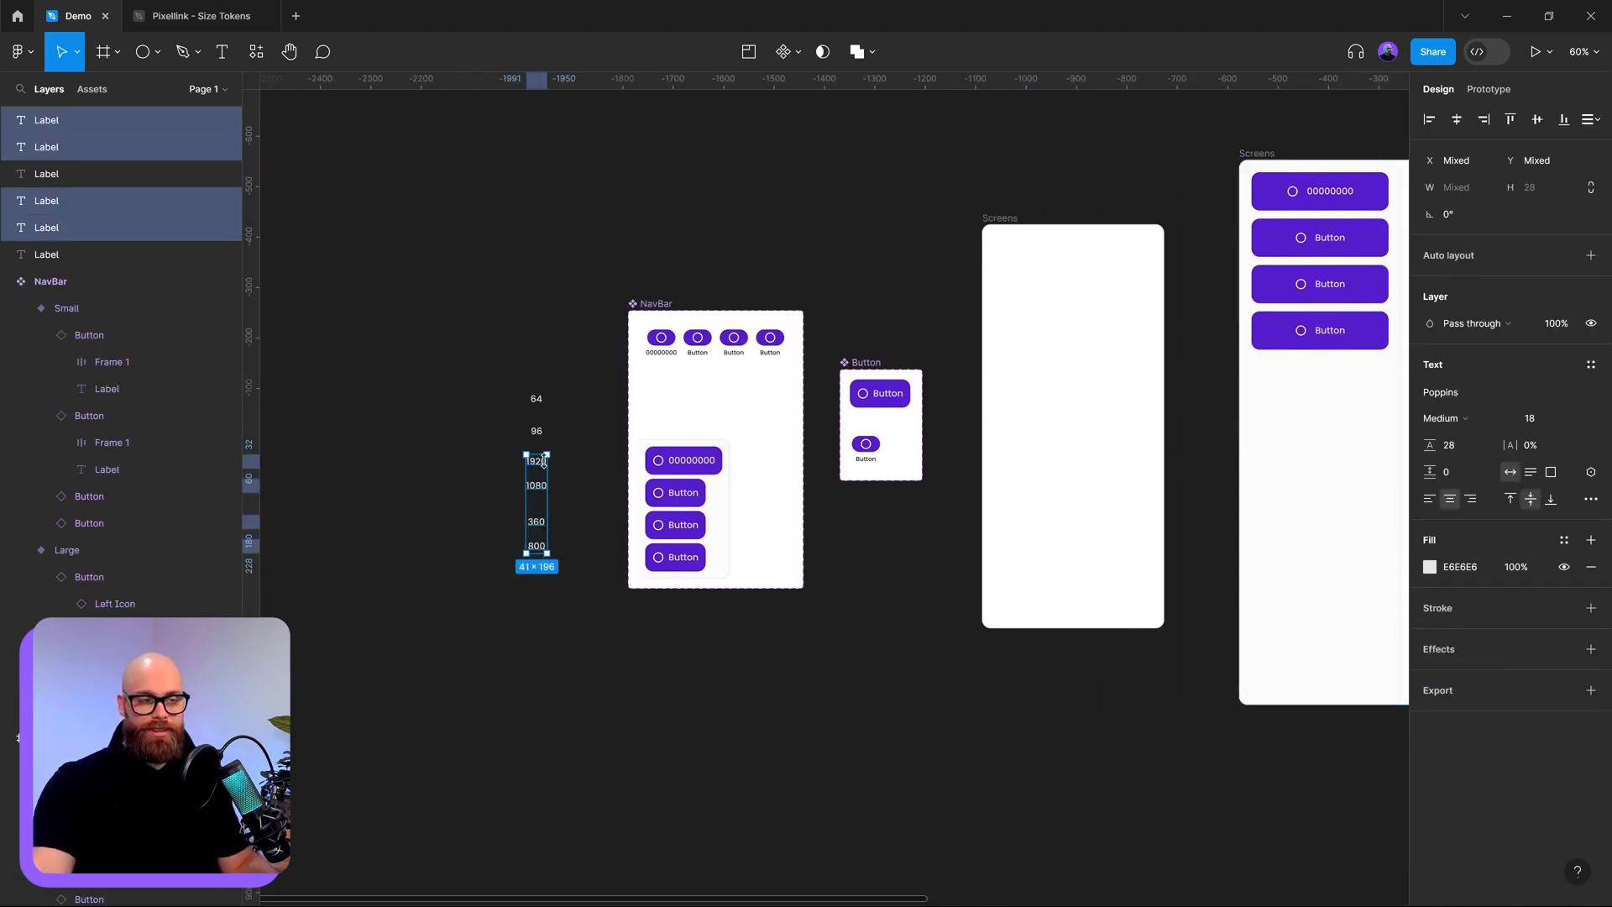
drag(457, 340, 613, 639)
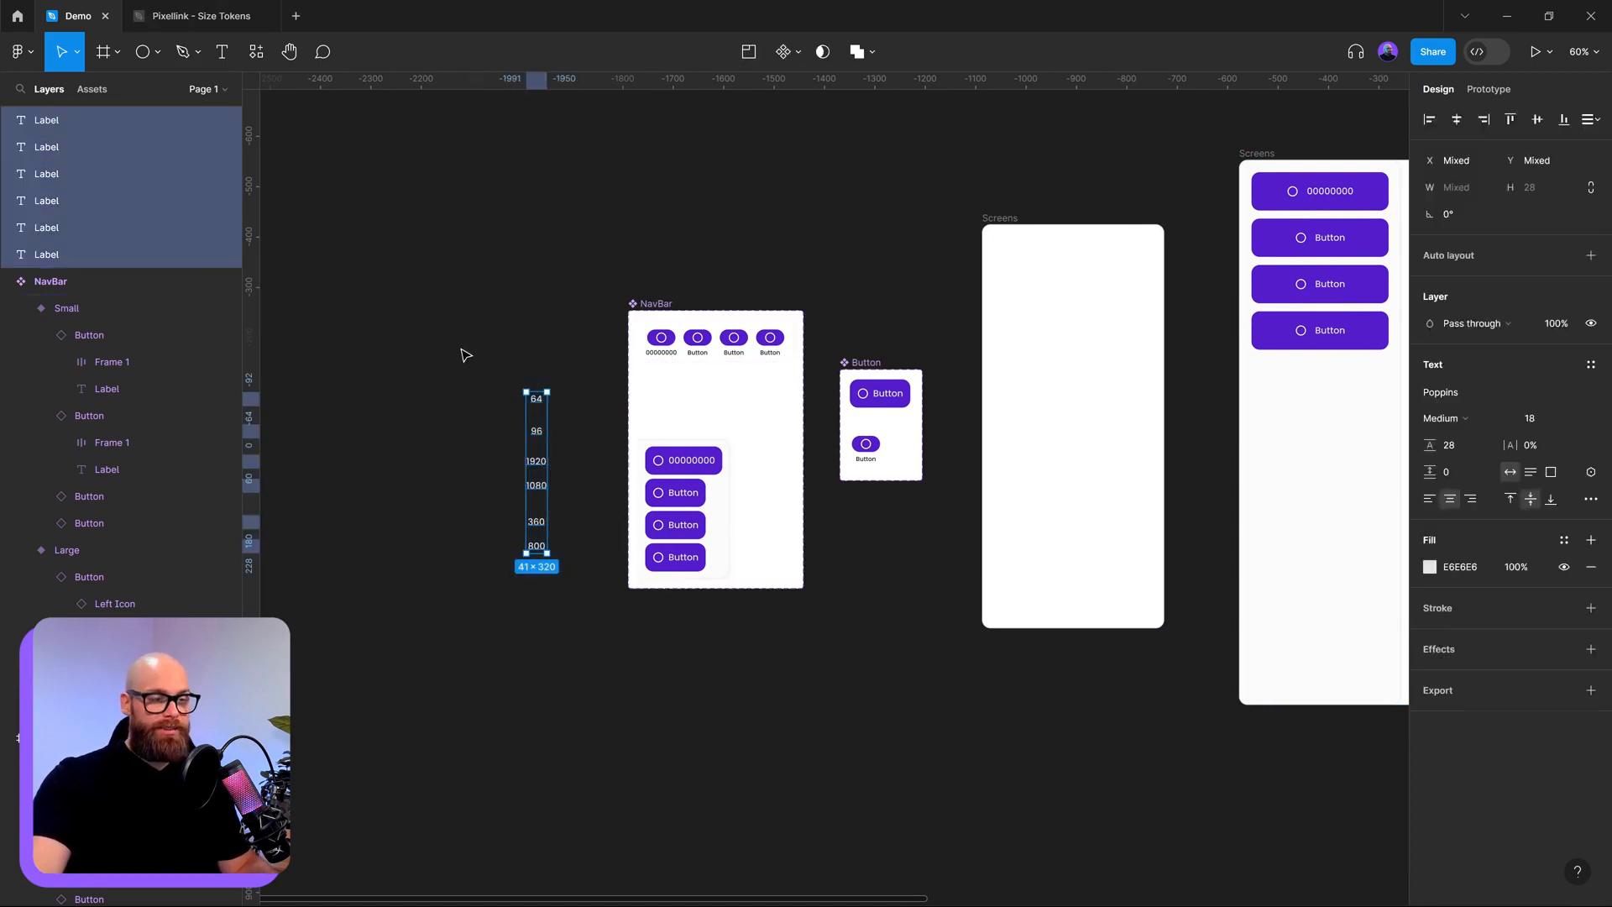
drag(460, 348, 587, 665)
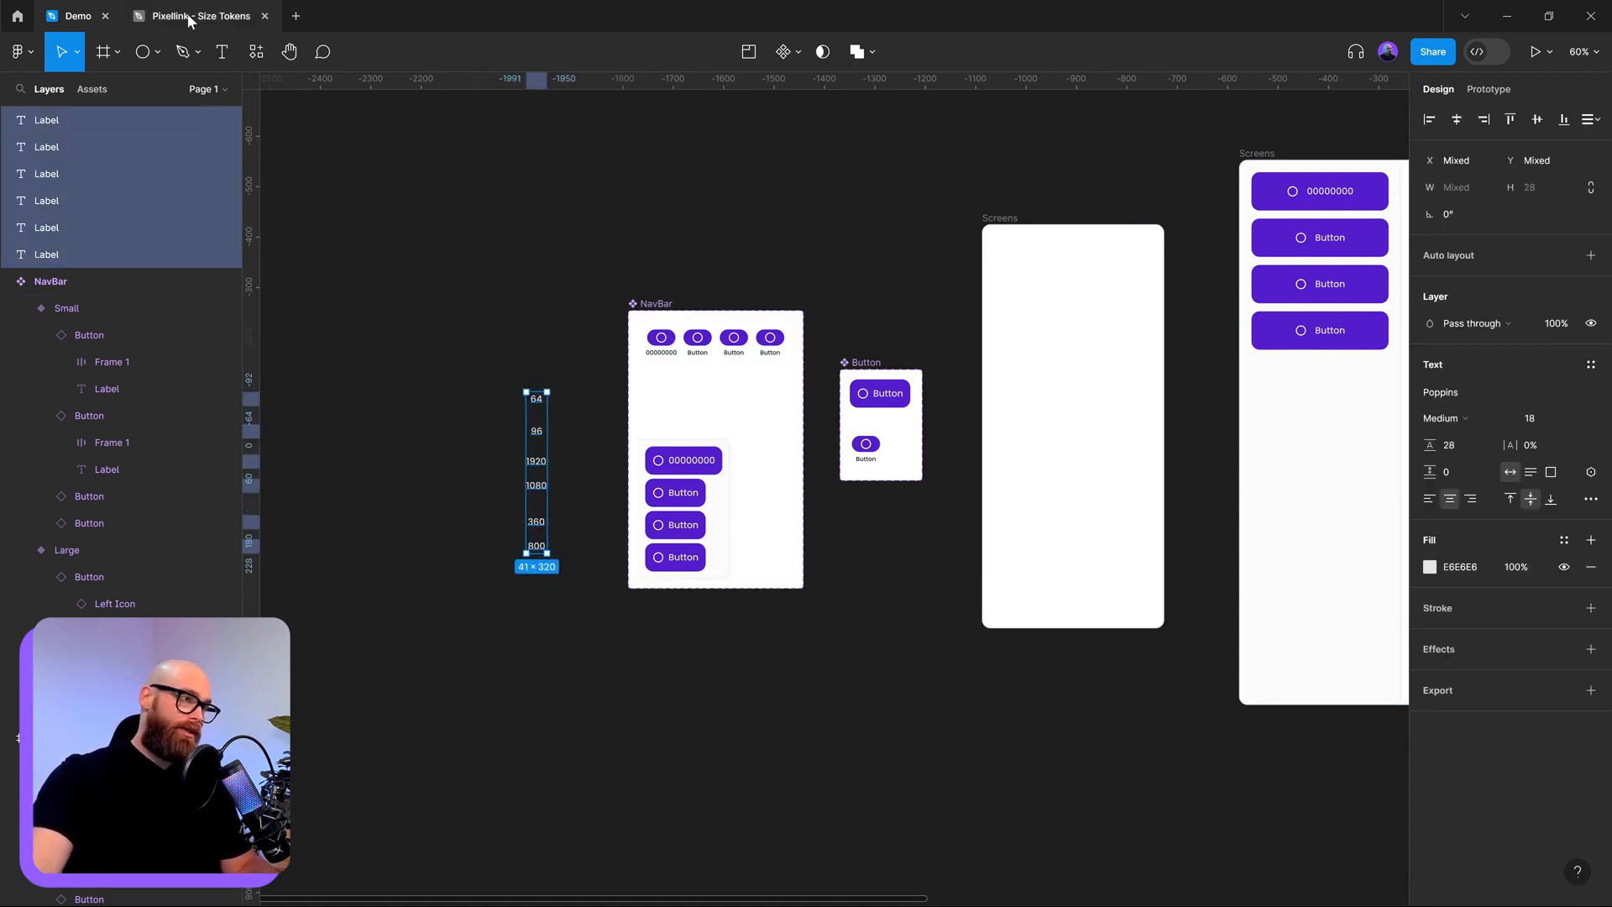
- Switch to the Pixellink - Size Tokens file and open its local variables to view the Max-Size-Controls collection
click(220, 29)
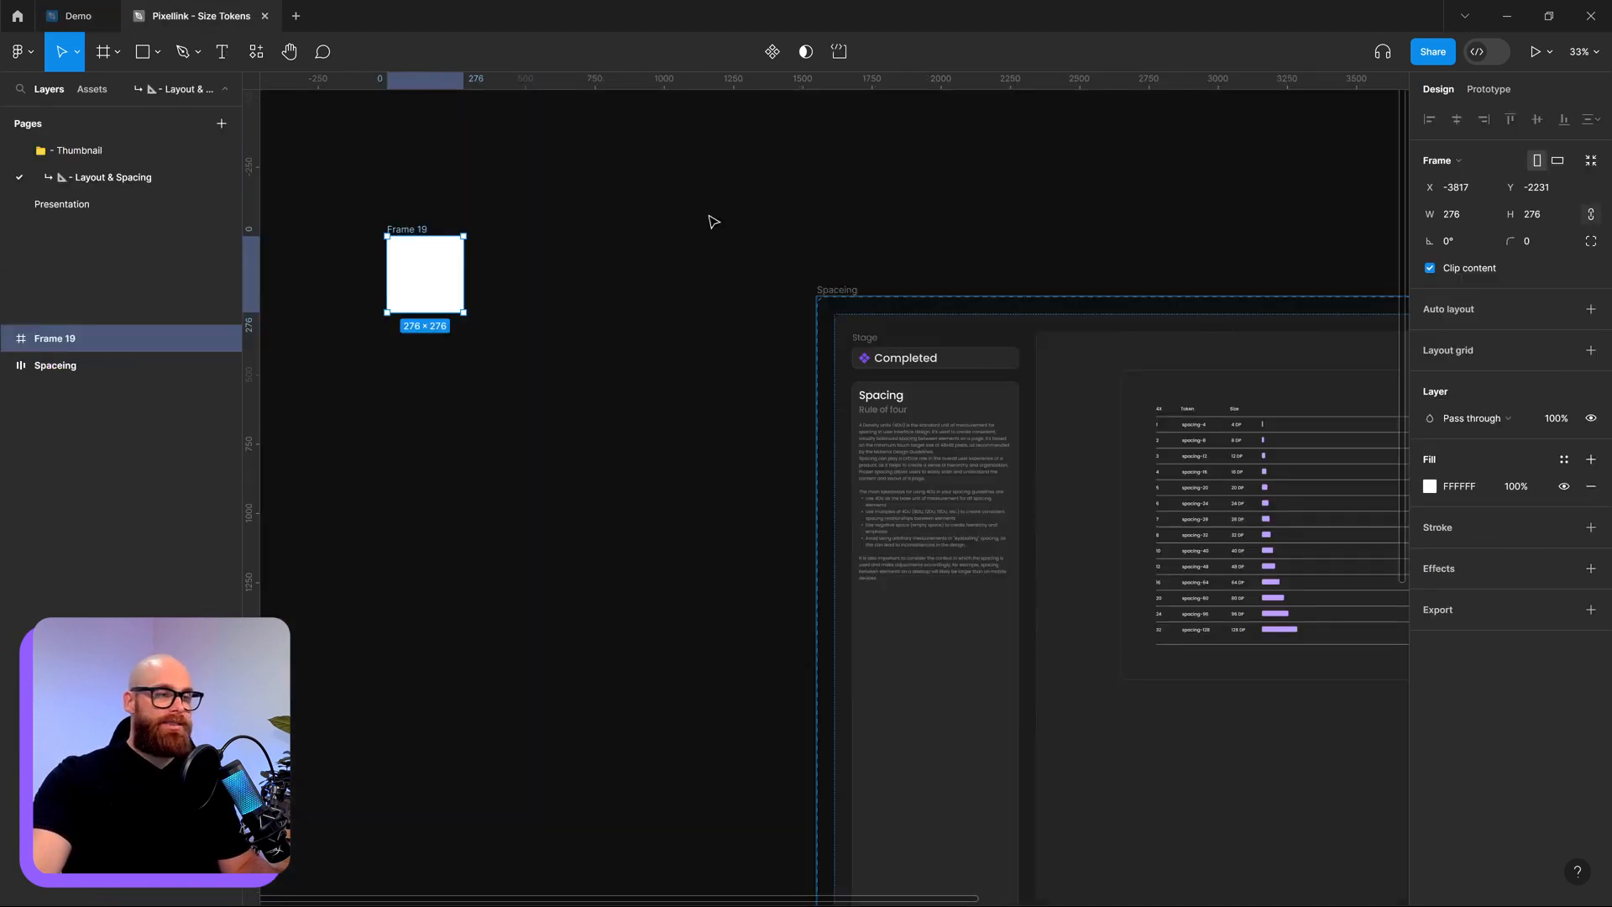
click(562, 436)
click(1589, 221)
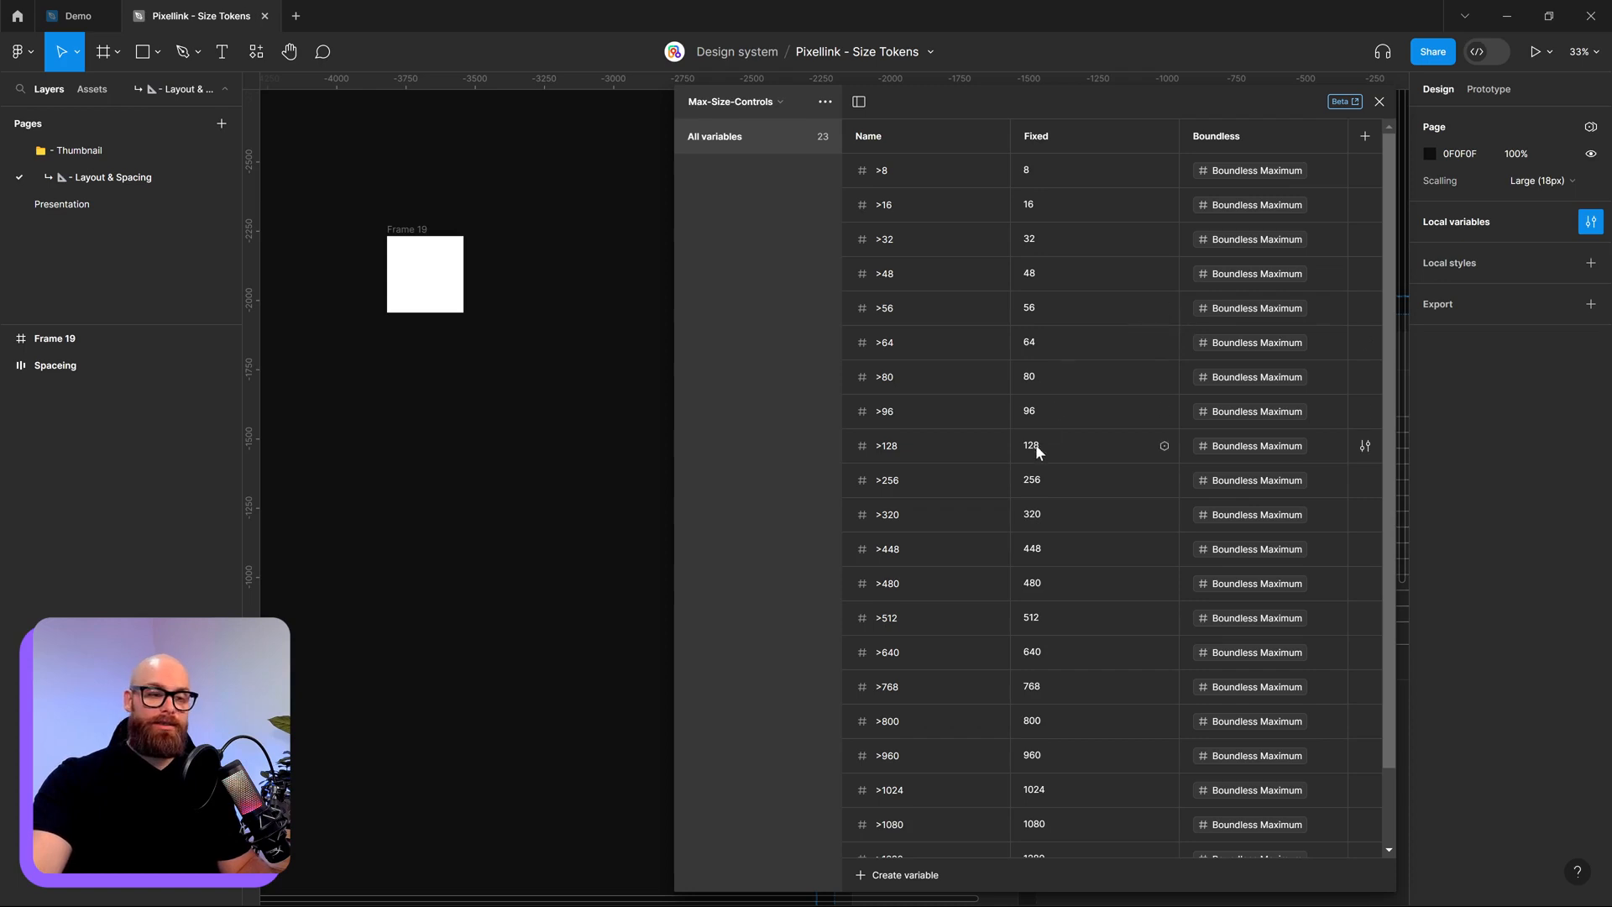
- Review the remaining variables in the Max-Size-Controls collection, close it, and return to the Demo file
scroll(1034, 462, down, 2)
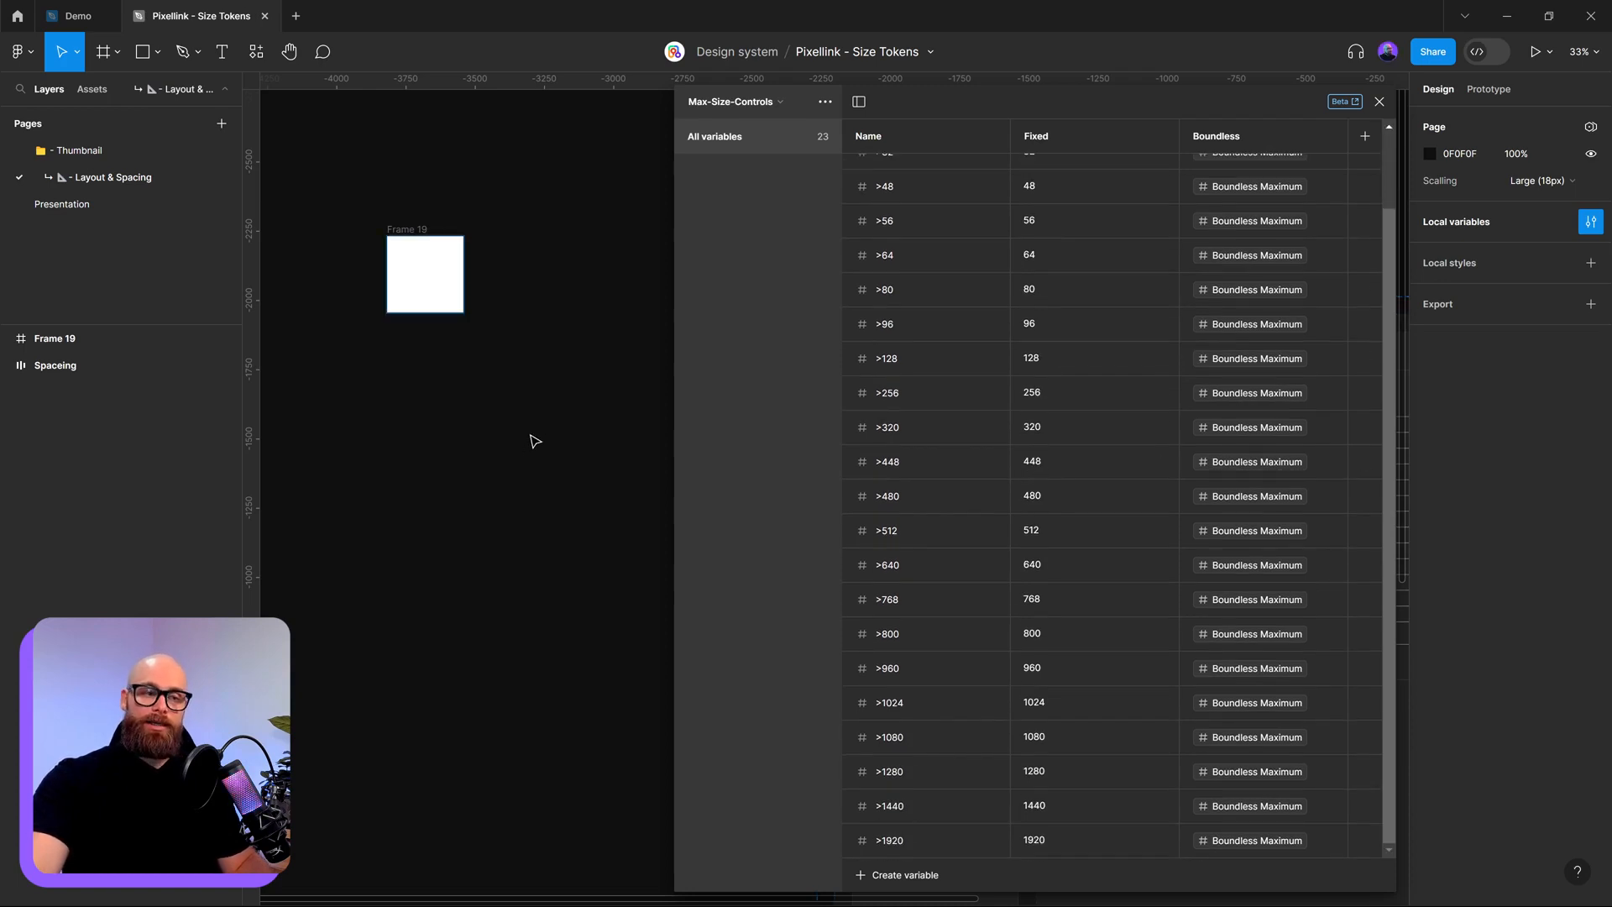
click(1377, 104)
click(89, 16)
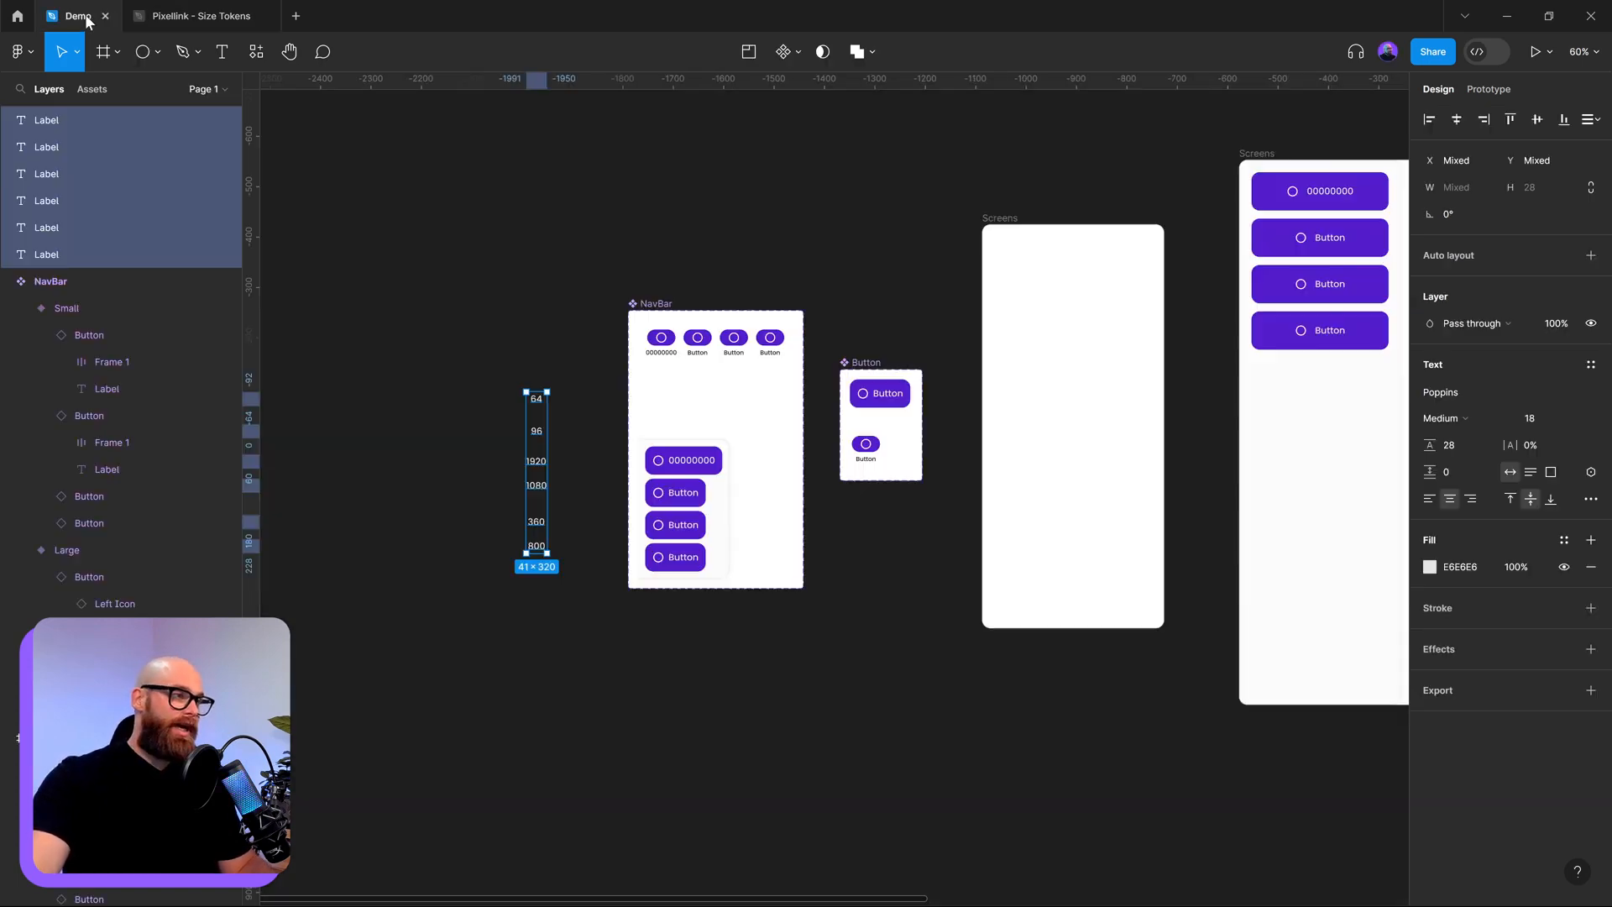
- Deselect the six size labels and open the Demo file's local variables
scroll(638, 409, up, 3)
scroll(639, 462, down, 3)
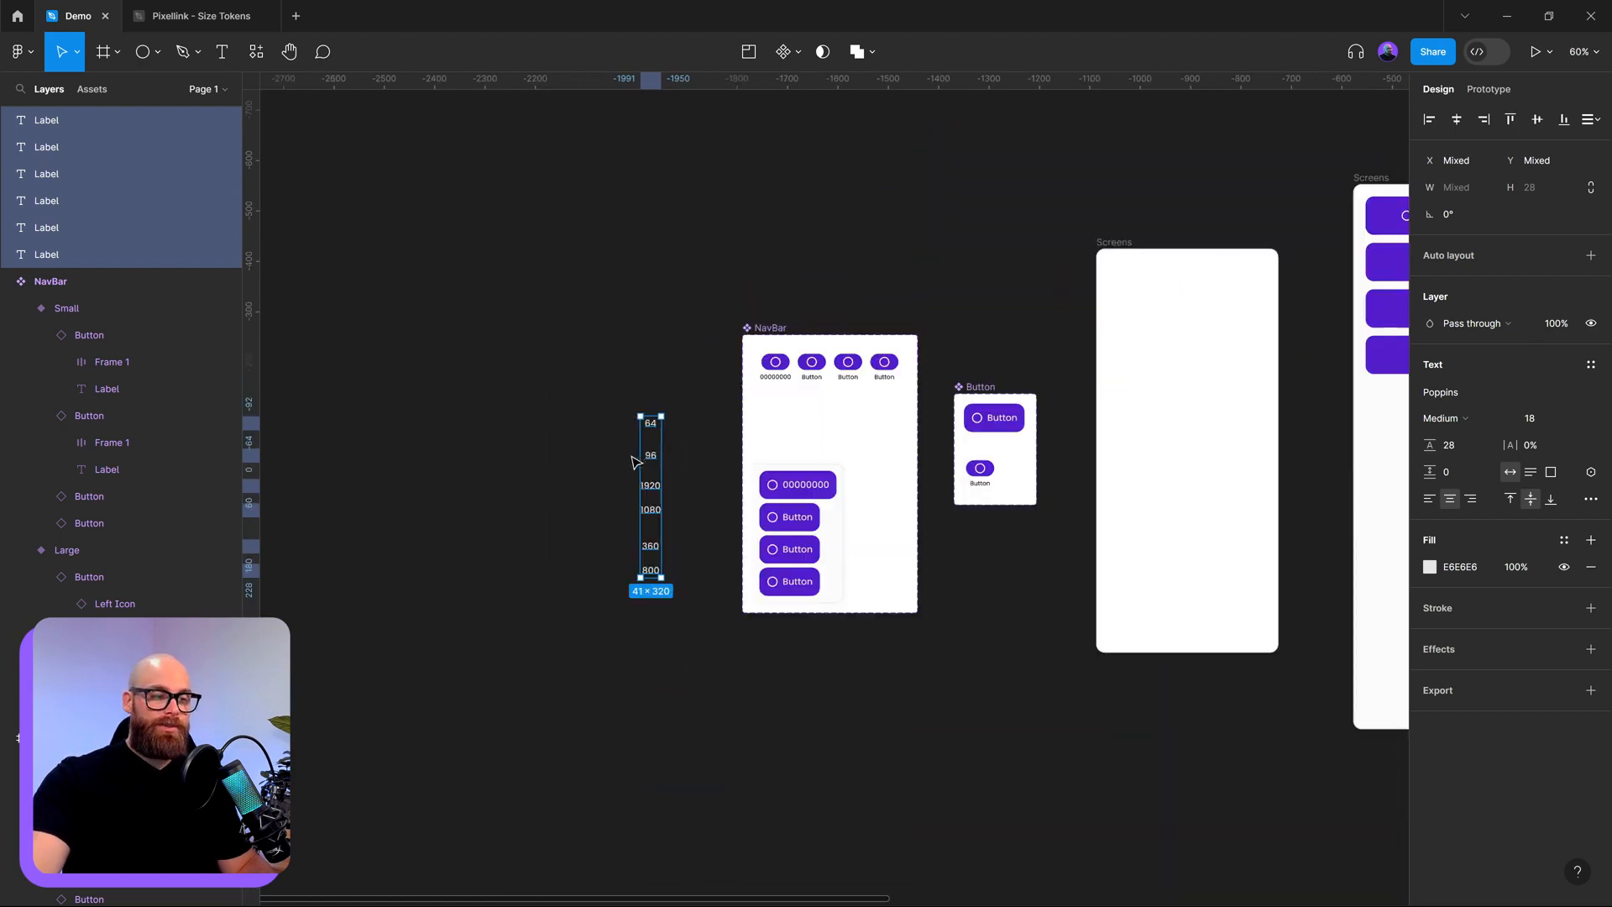
drag(633, 461, 743, 454)
click(1358, 160)
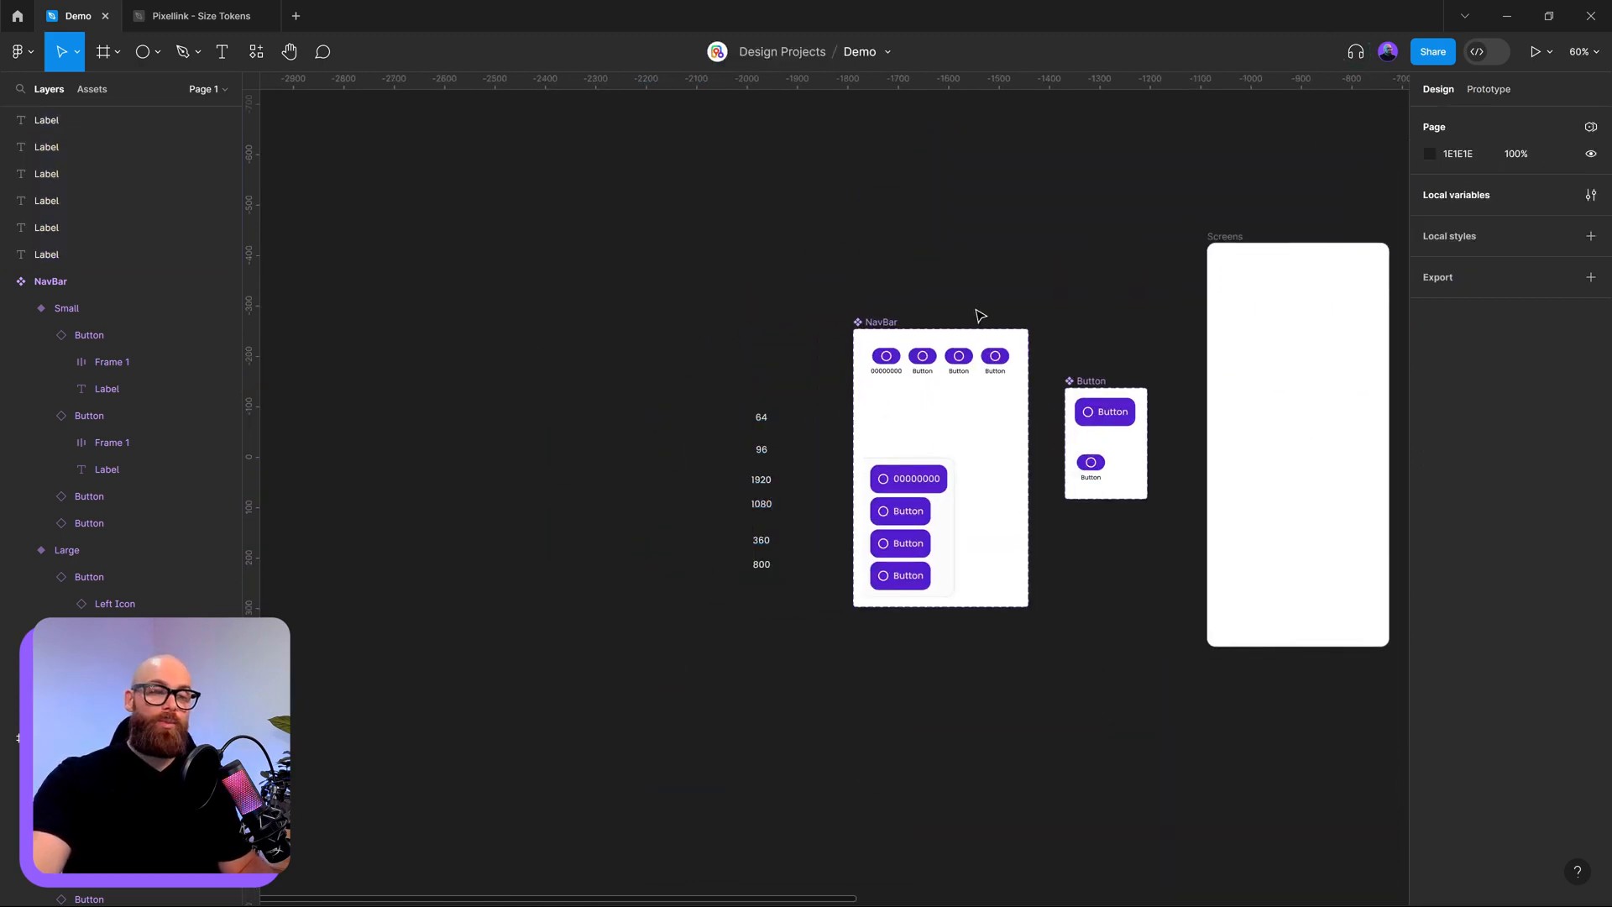
click(1591, 195)
click(587, 108)
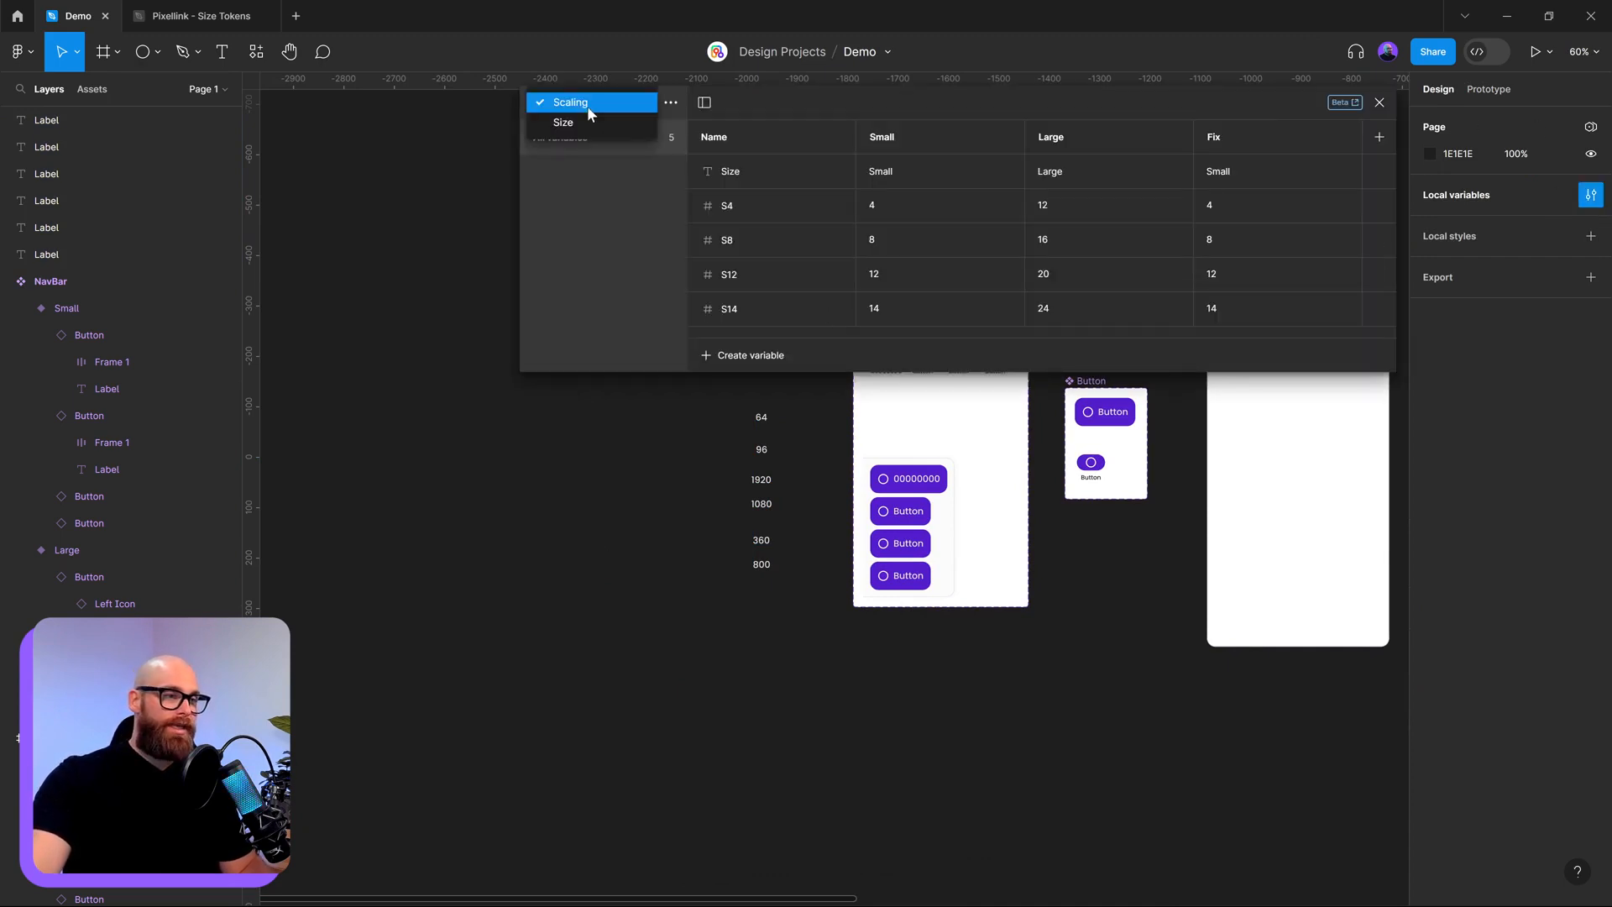
click(677, 106)
click(677, 104)
click(672, 135)
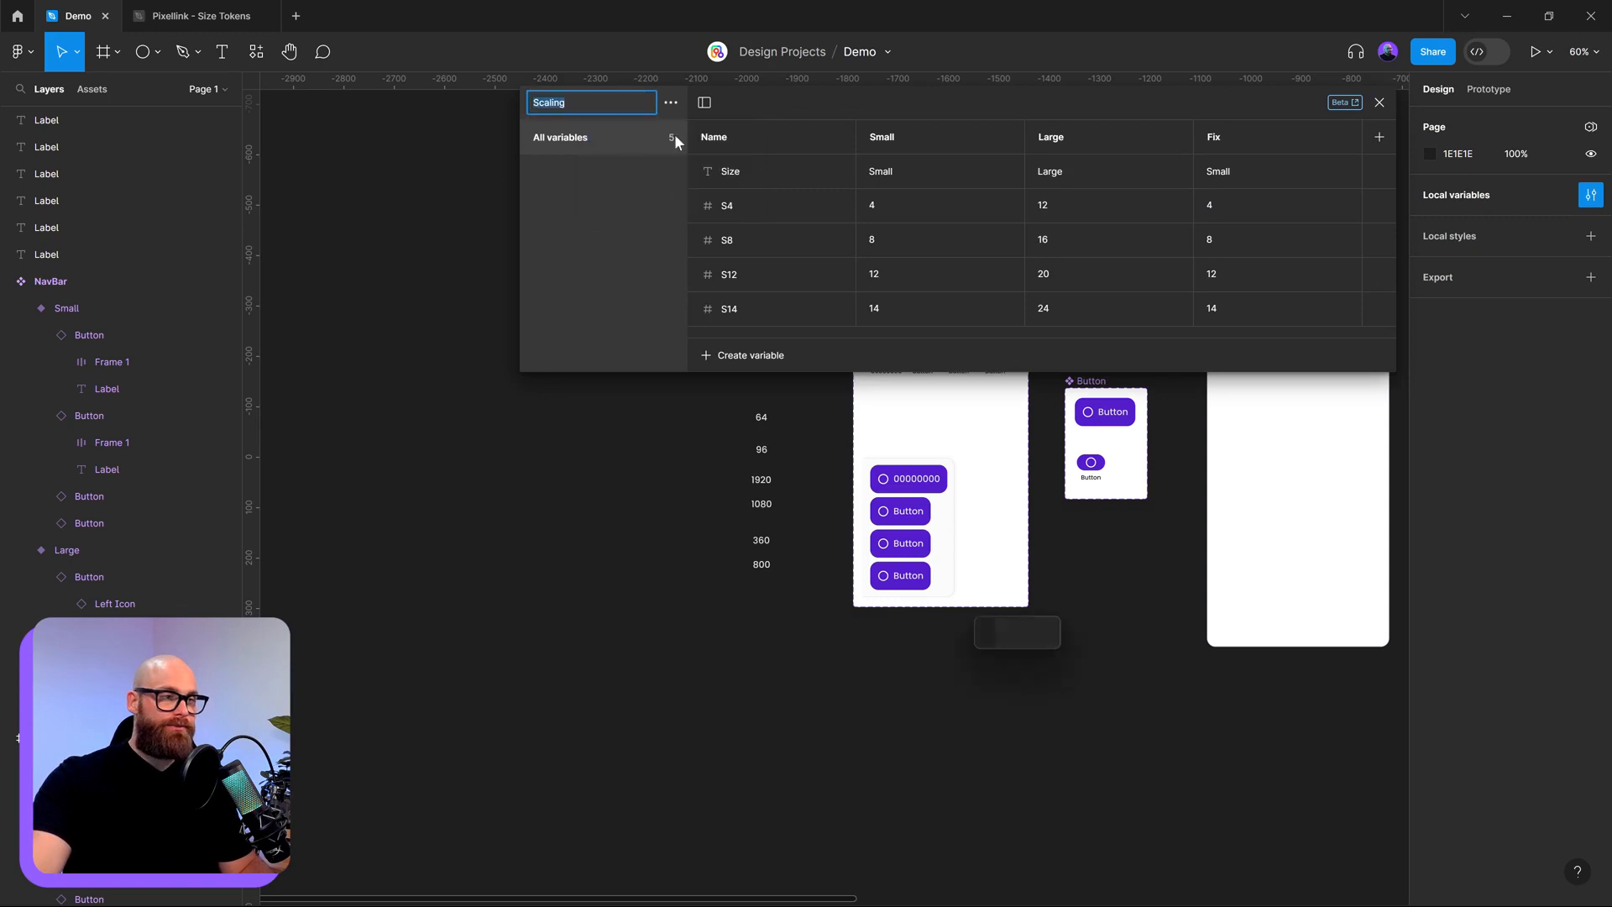
click(672, 107)
click(673, 107)
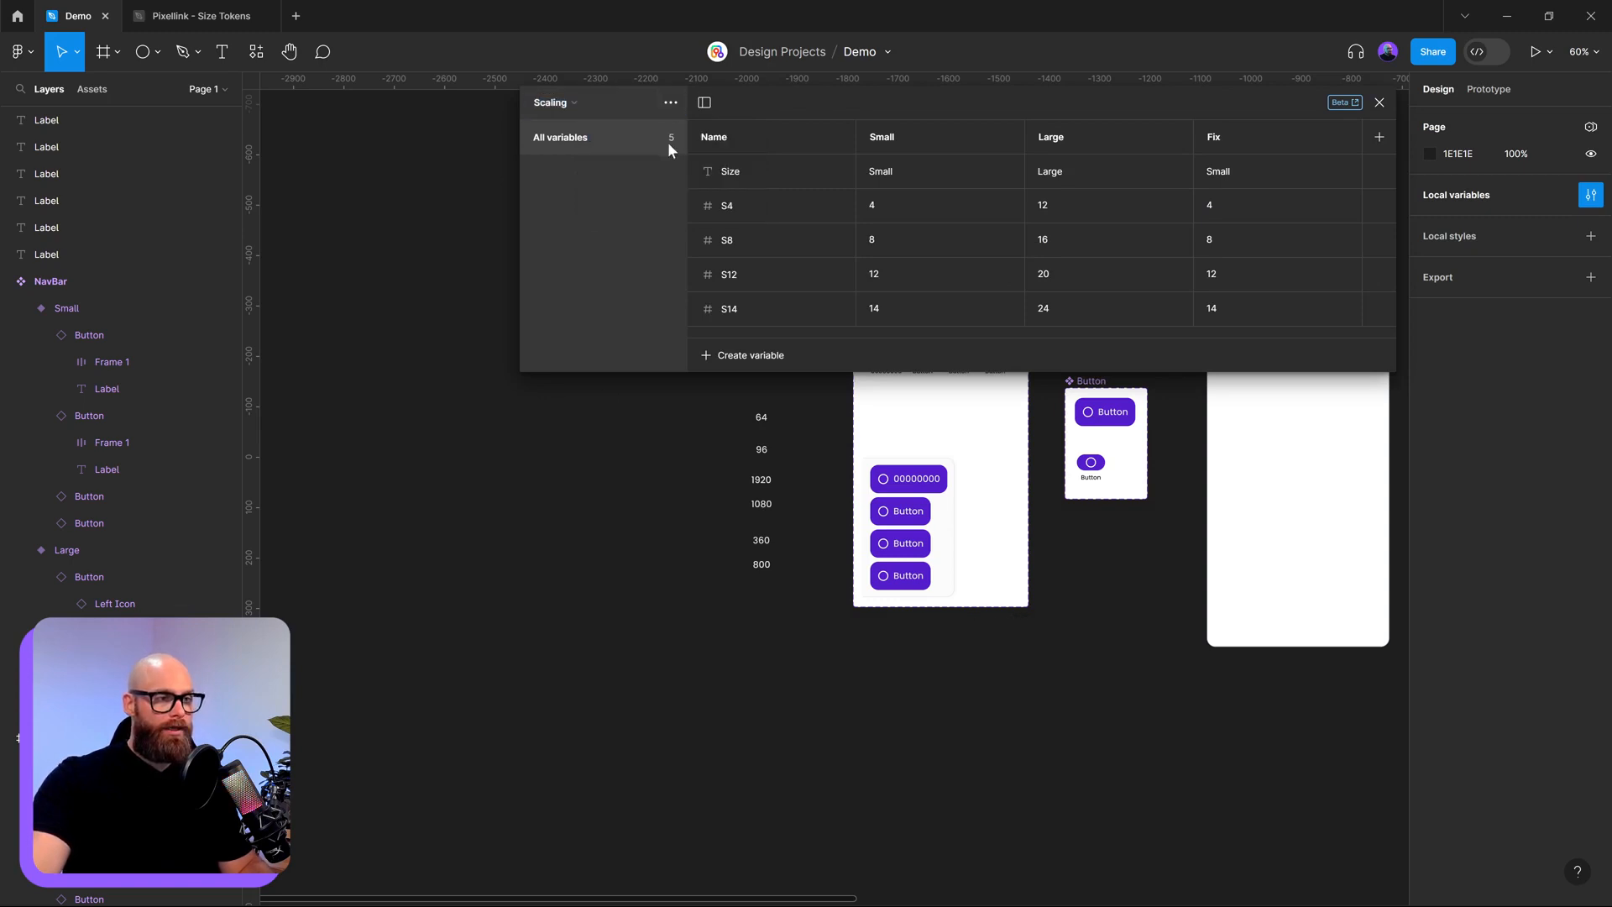
- Create a new variable collection and name it Max-Size
click(671, 104)
click(671, 191)
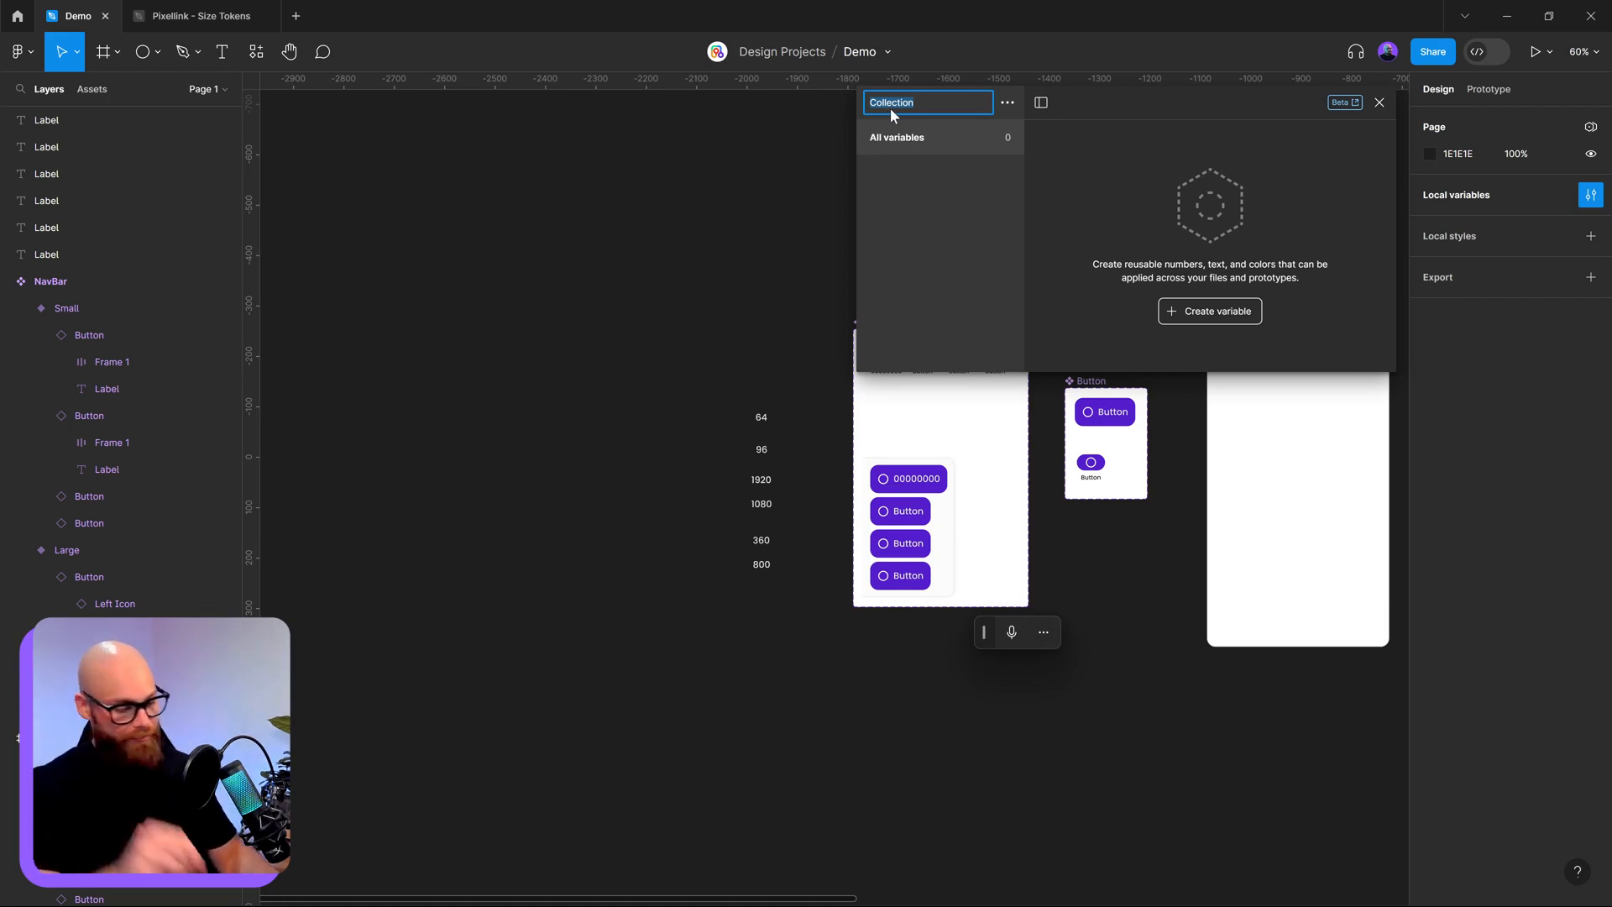
text(Max-)
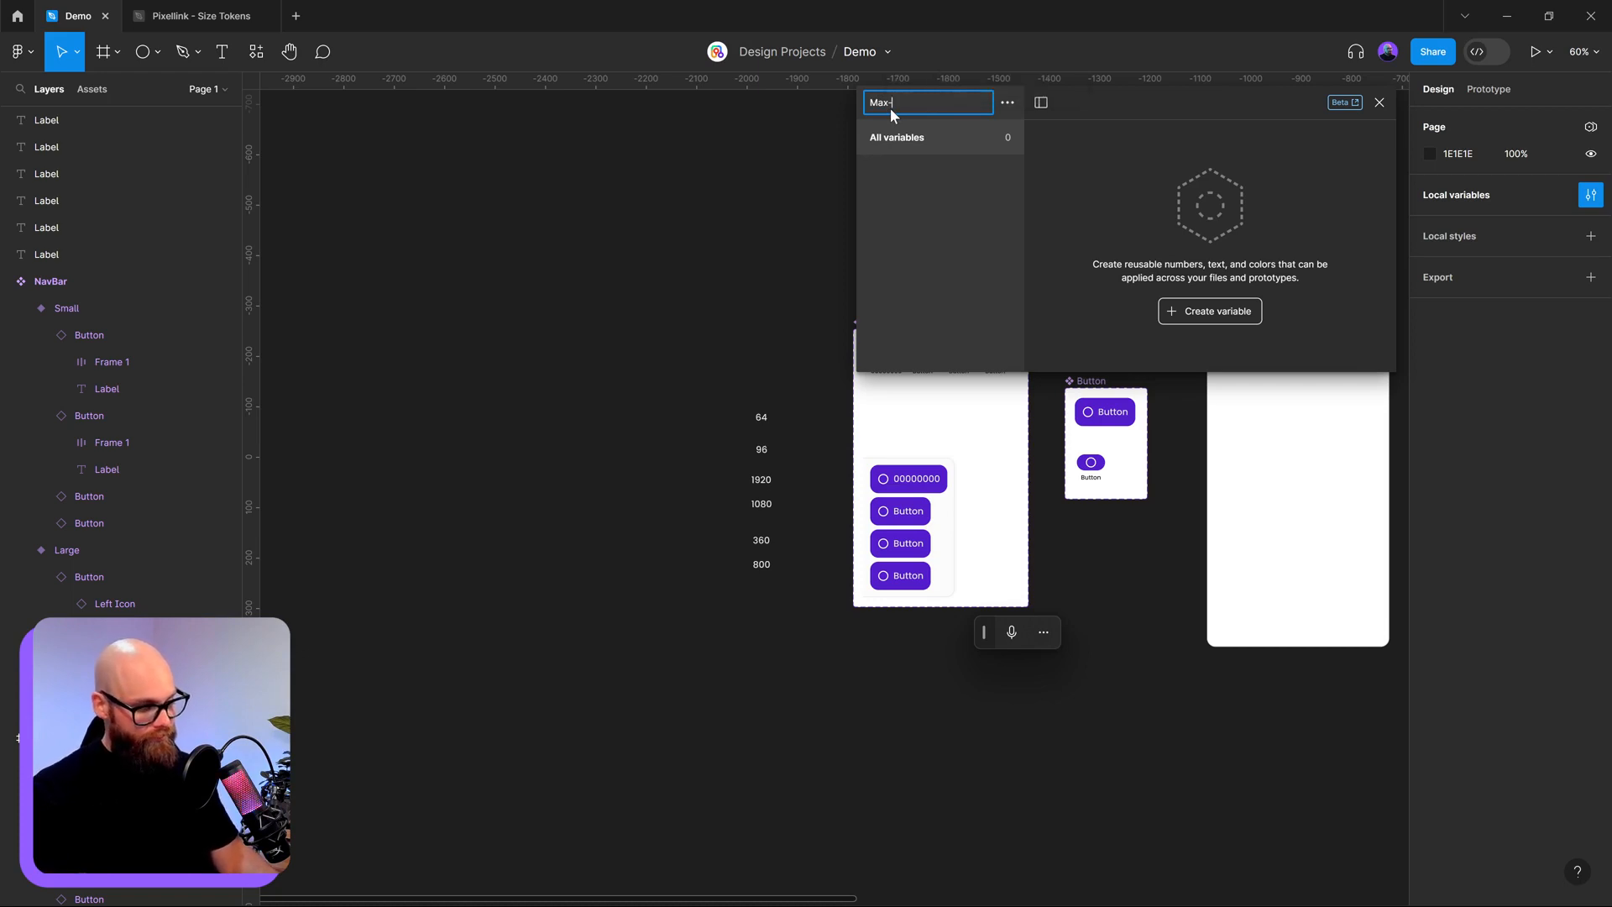
text(Size)
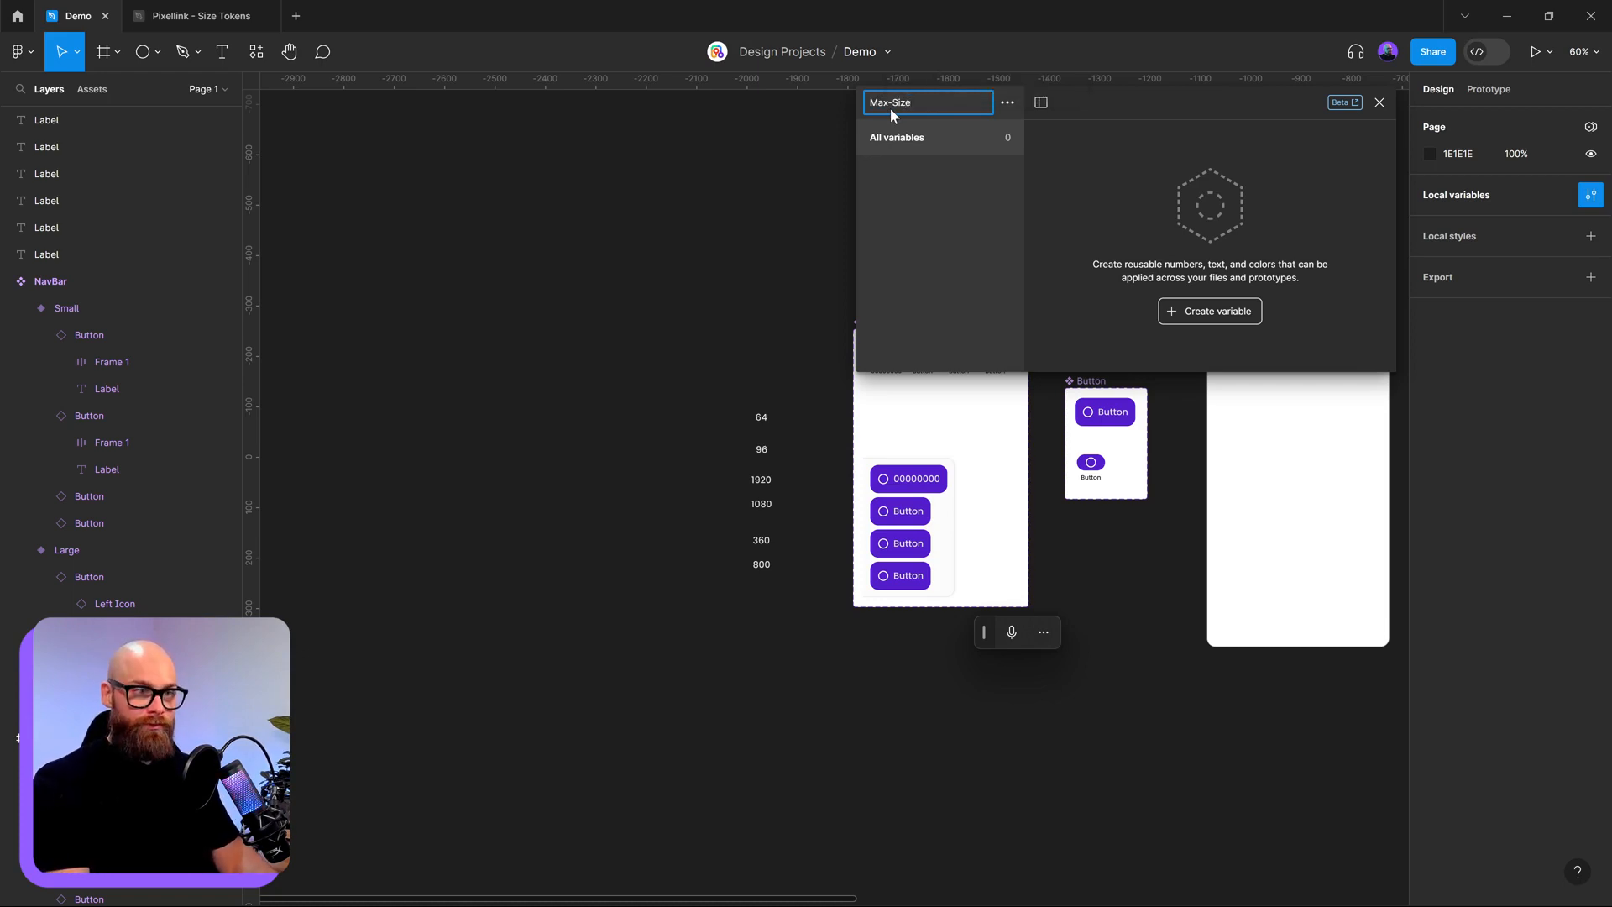
key(Return)
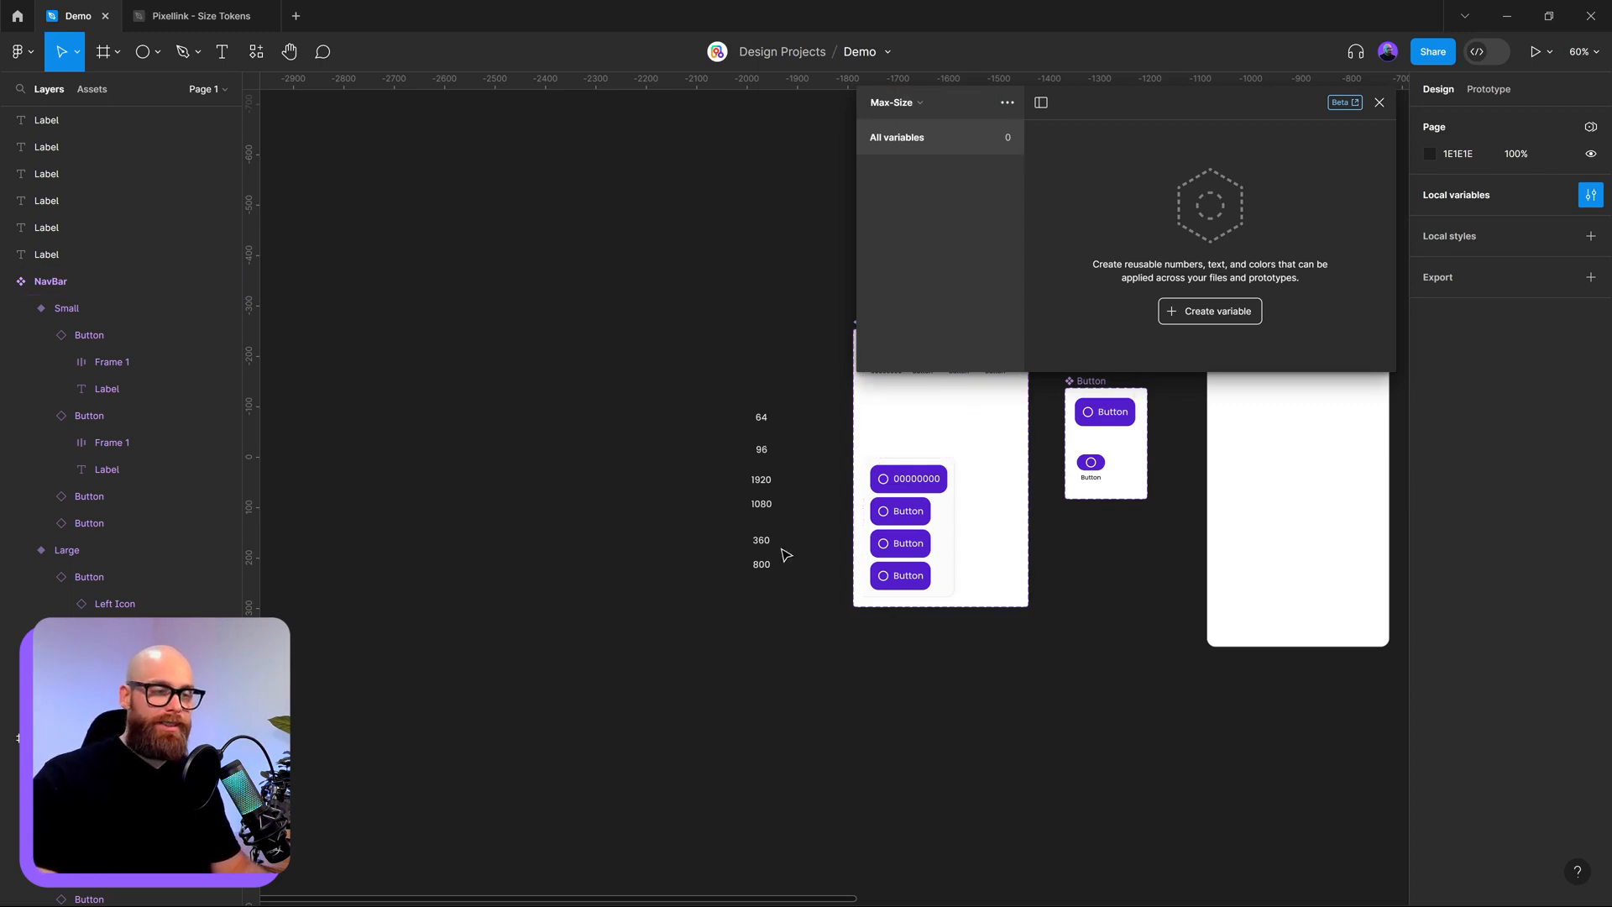
- Create a number variable named >64 in the Max-Size collection and set its value to 64
scroll(785, 554, up, 5)
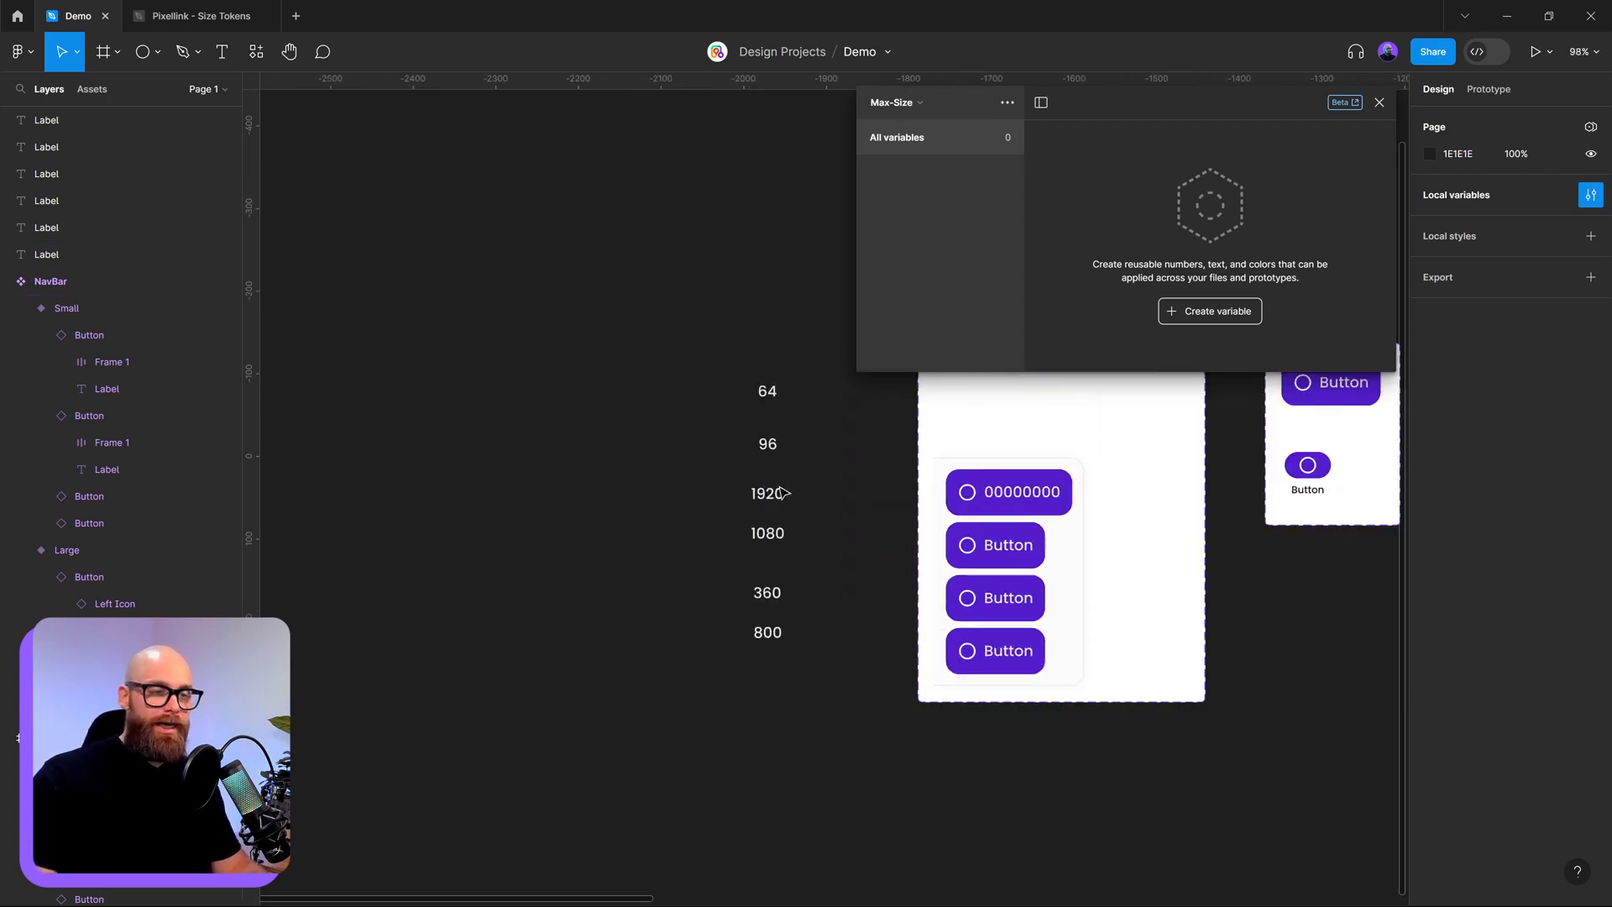
click(1208, 308)
click(1226, 366)
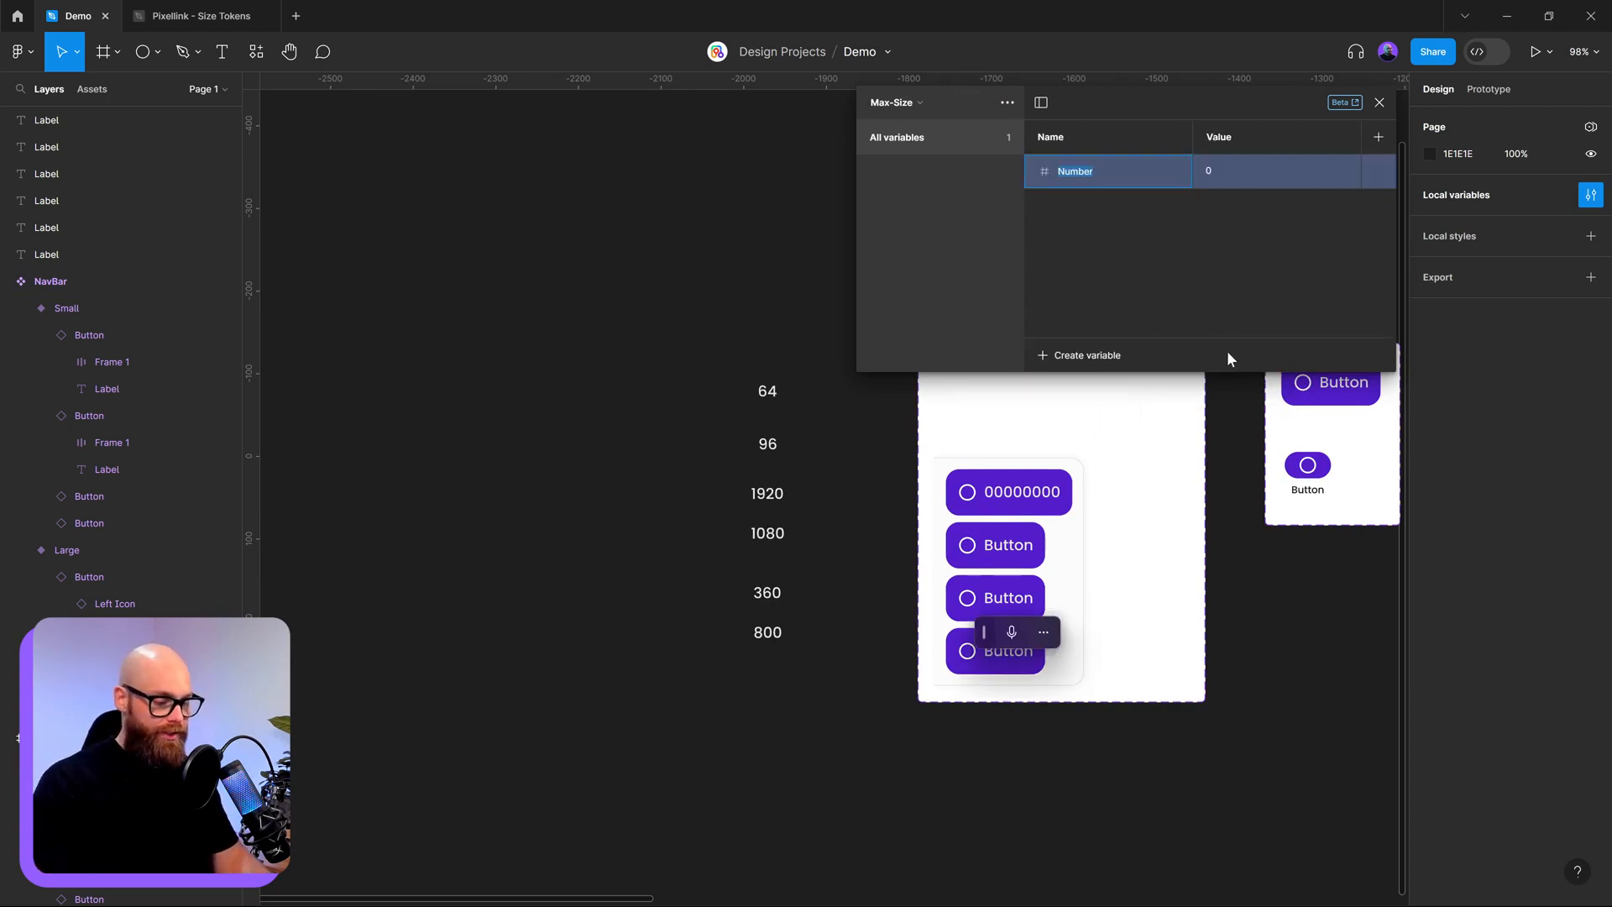
text(>)
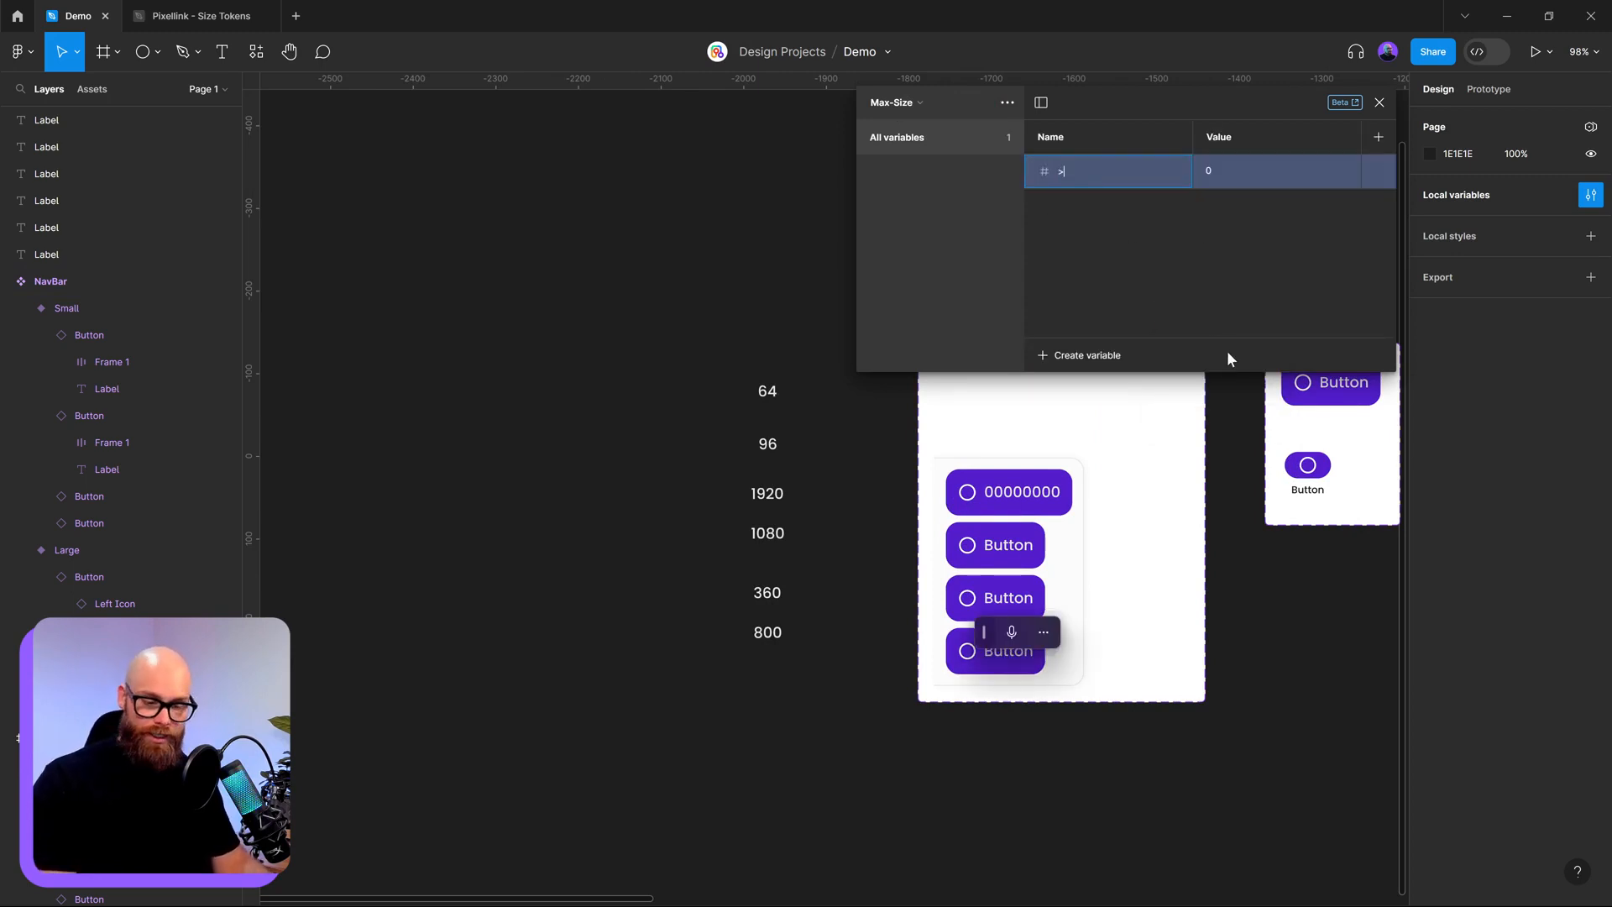
text(64)
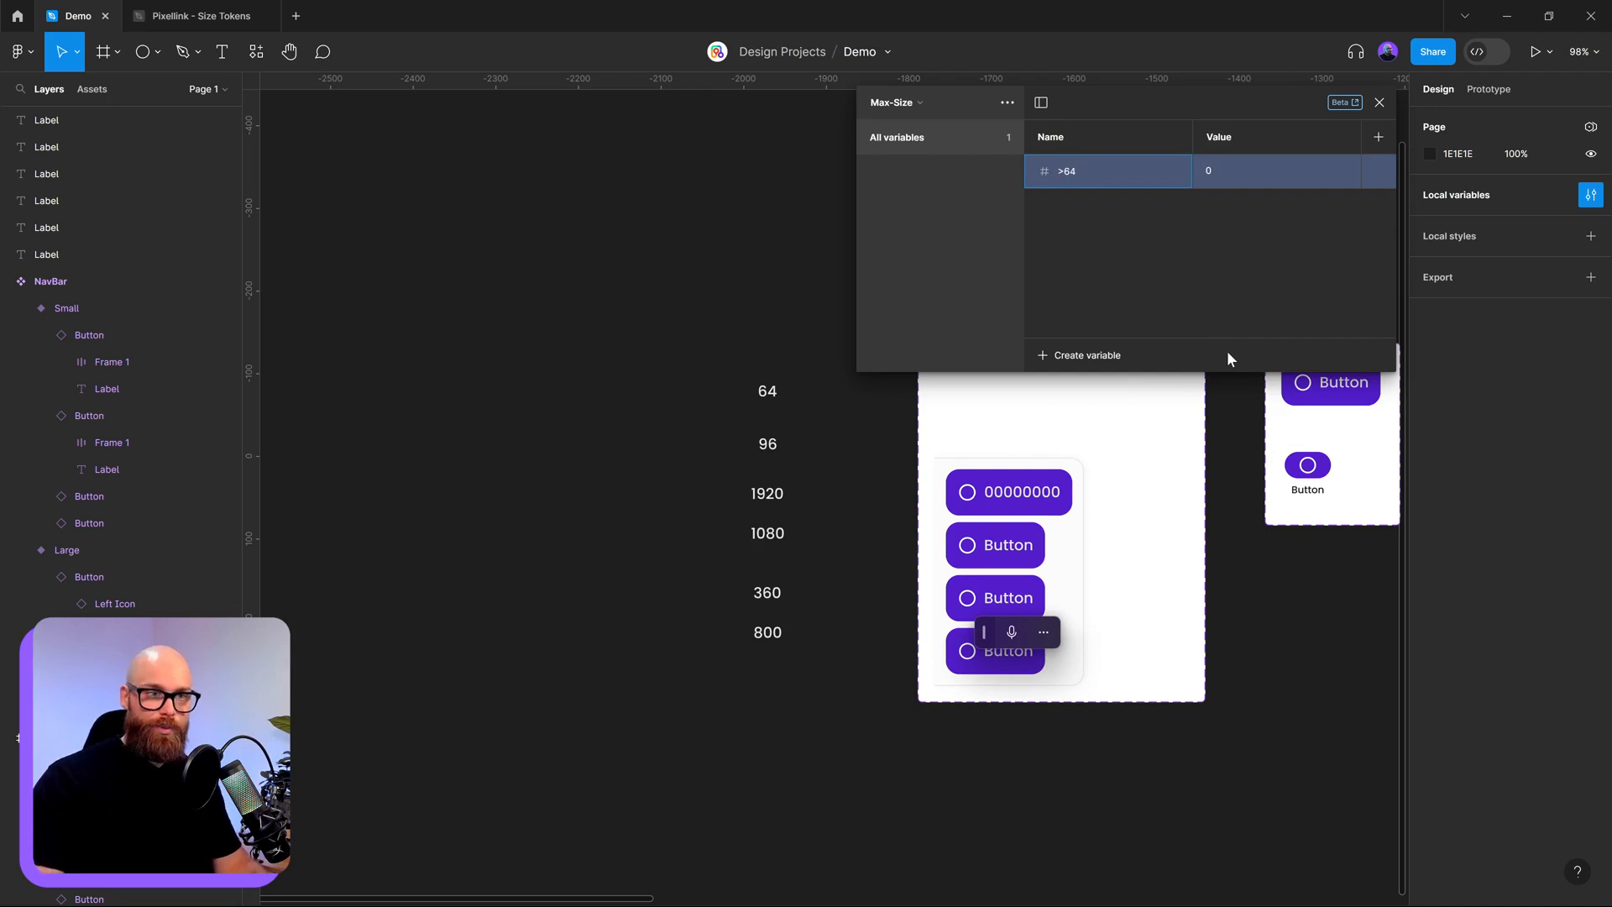
click(1247, 170)
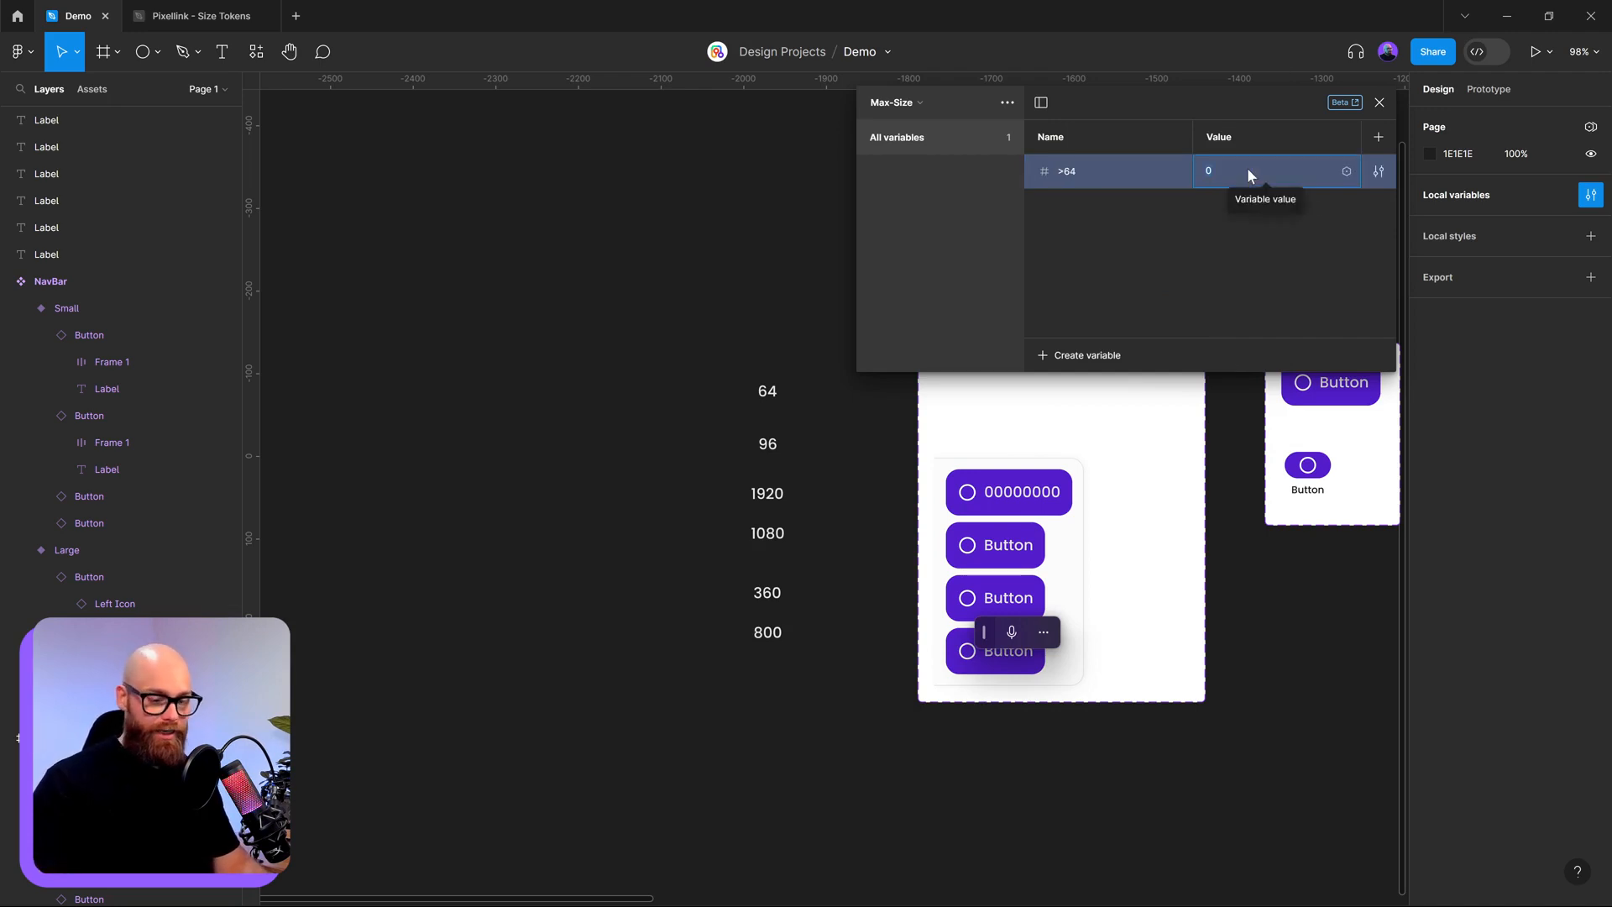
text(64)
key(Return)
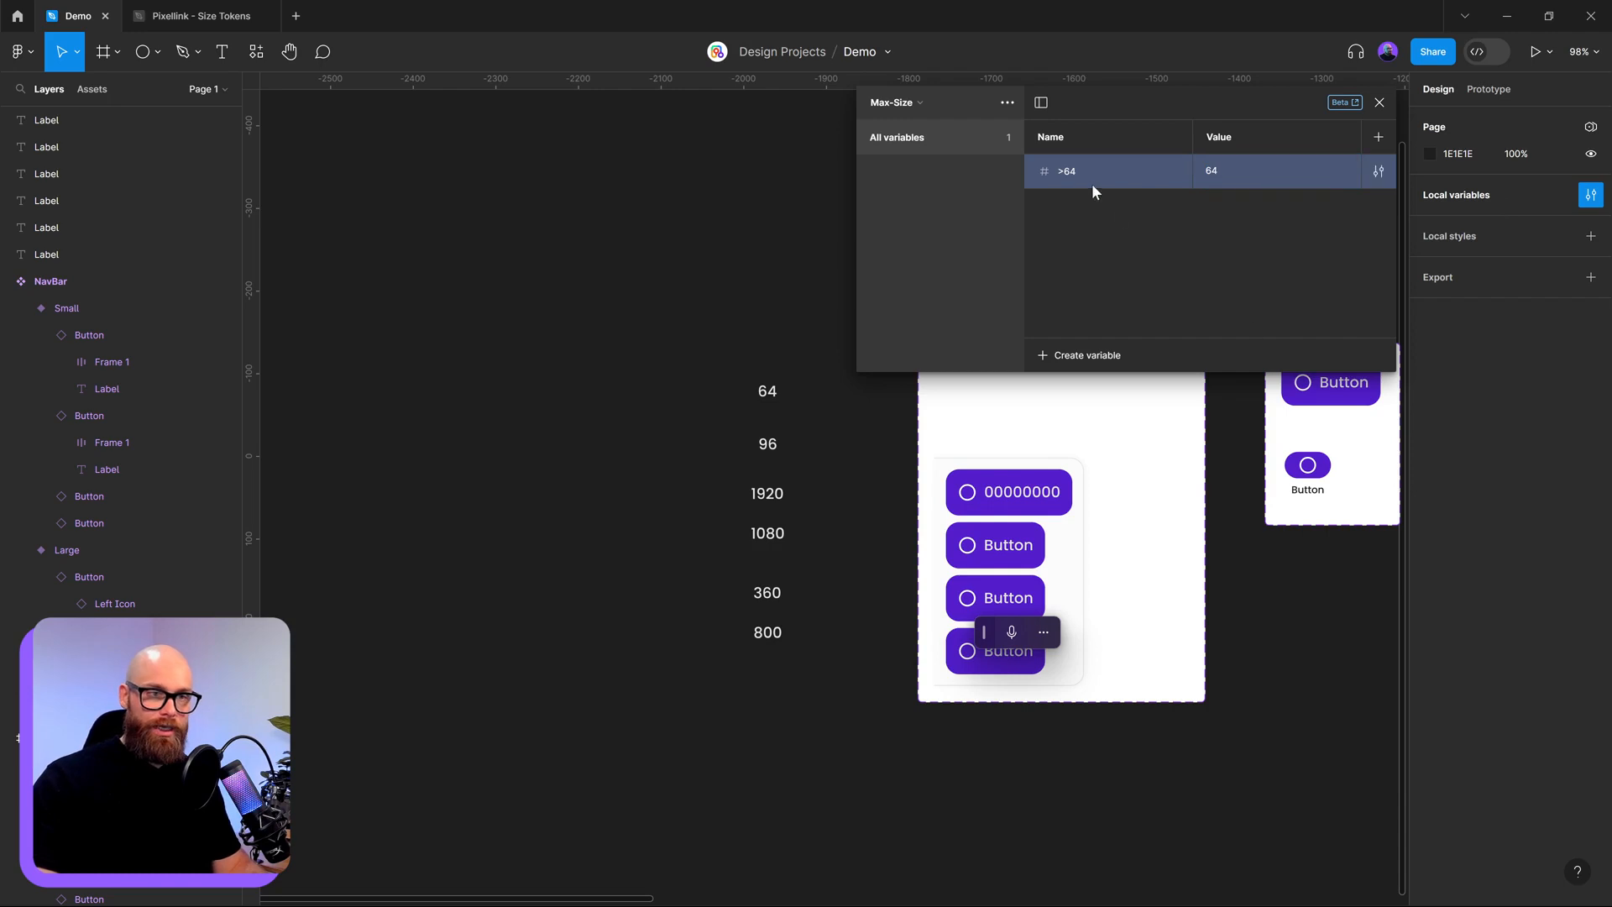
- Duplicate the >64 variable, rename the copy >96, and set its value to 96
right_click(1076, 171)
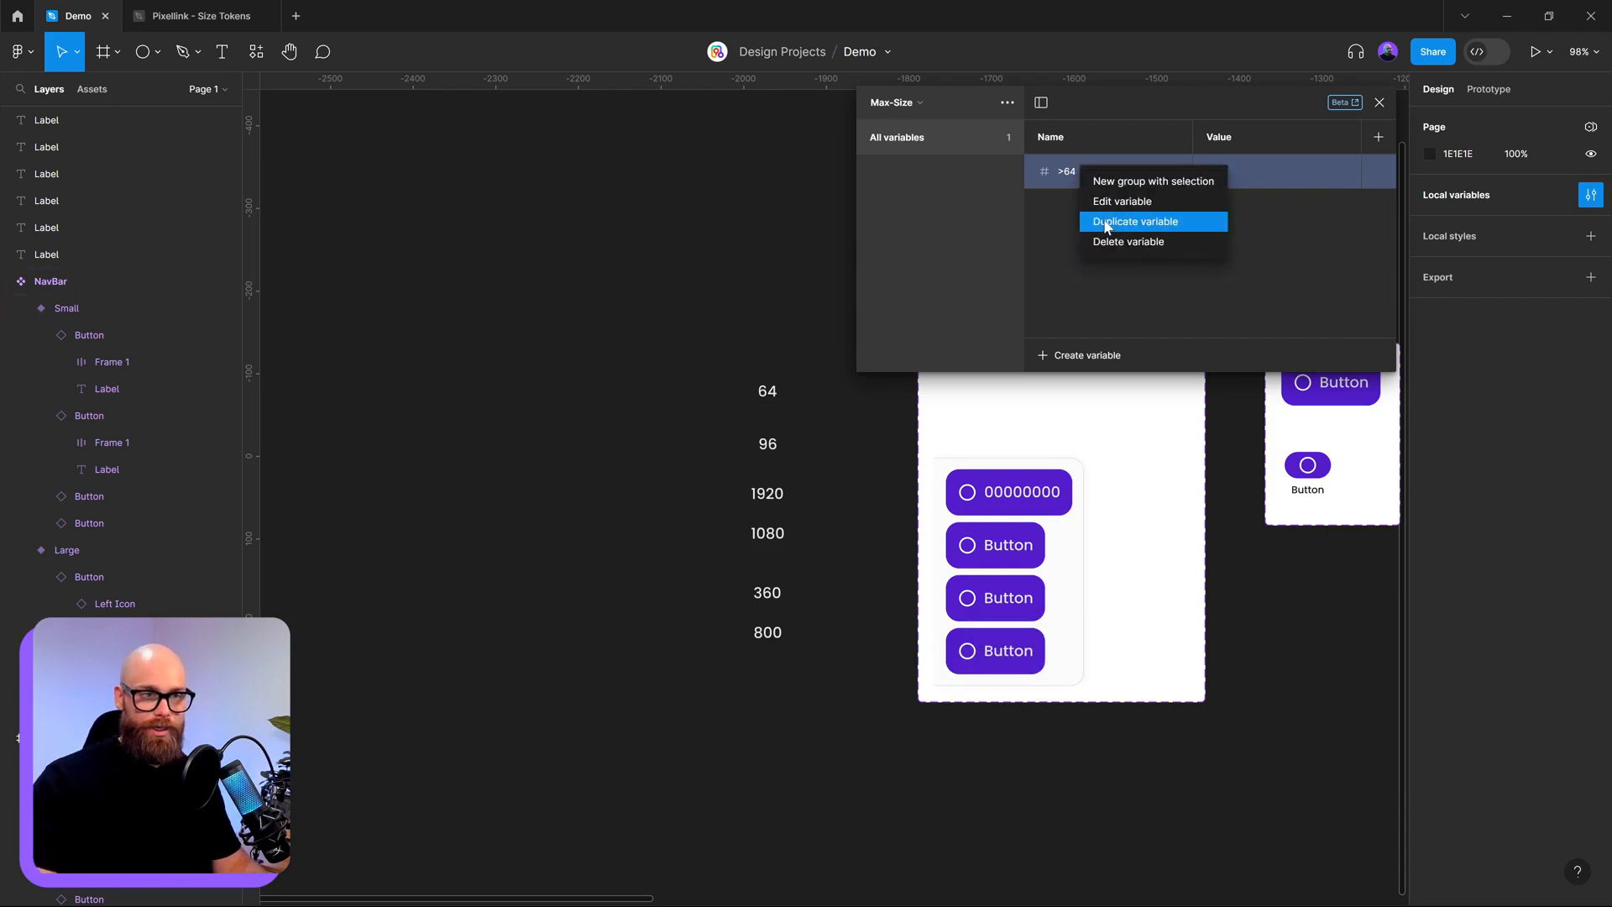
click(1096, 219)
key(BackSpace)
key(BackSpace)
key(BackSpace)
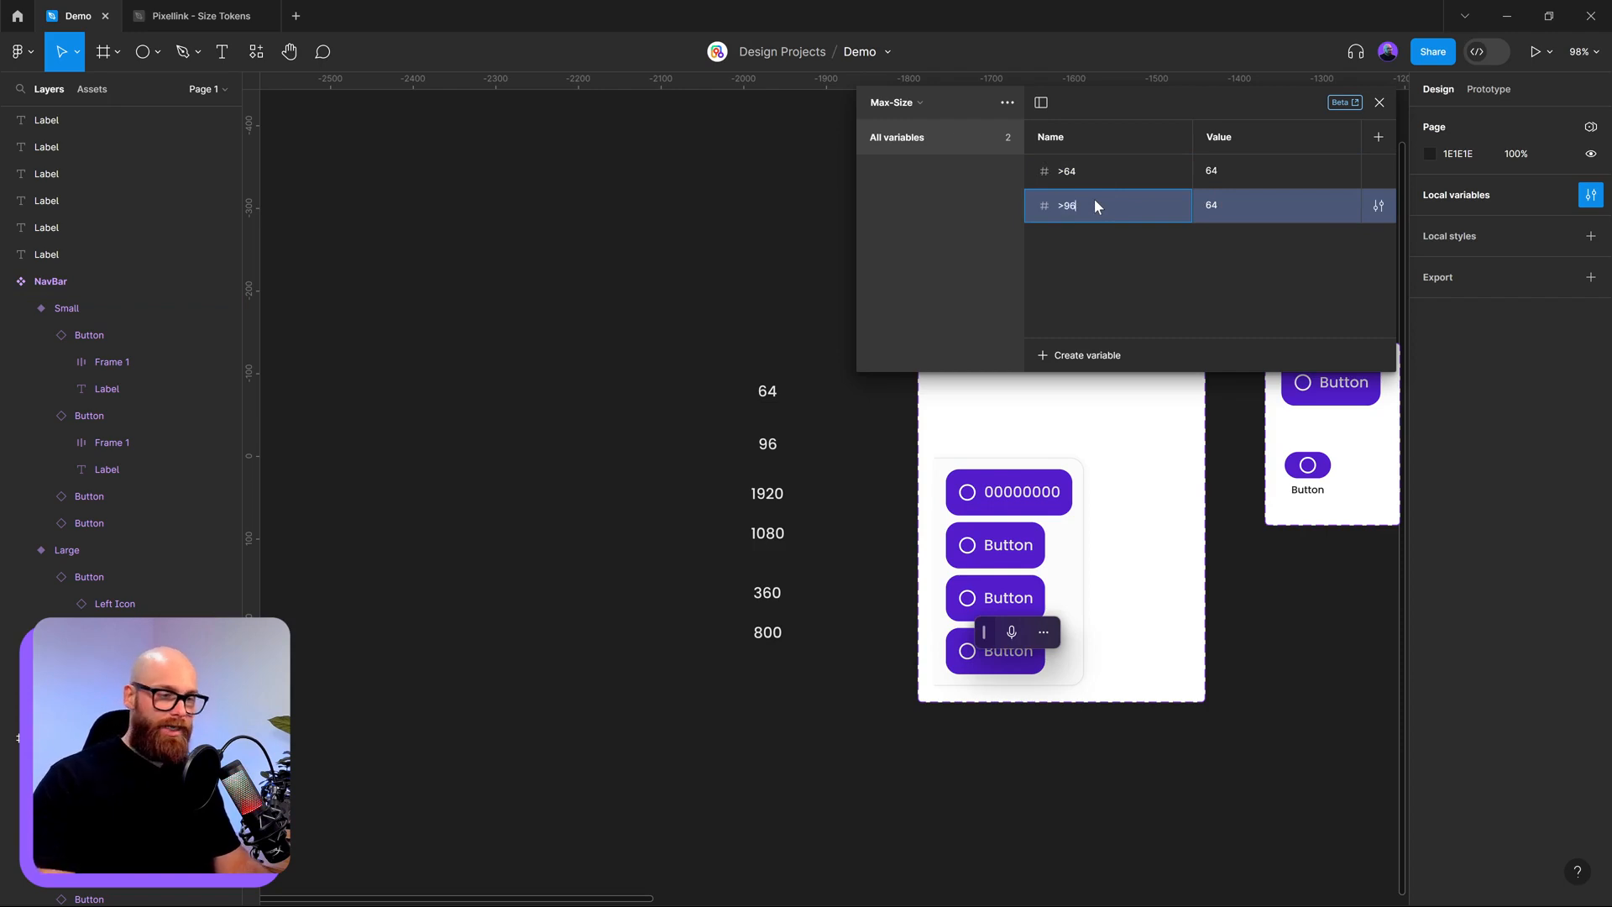
click(1213, 208)
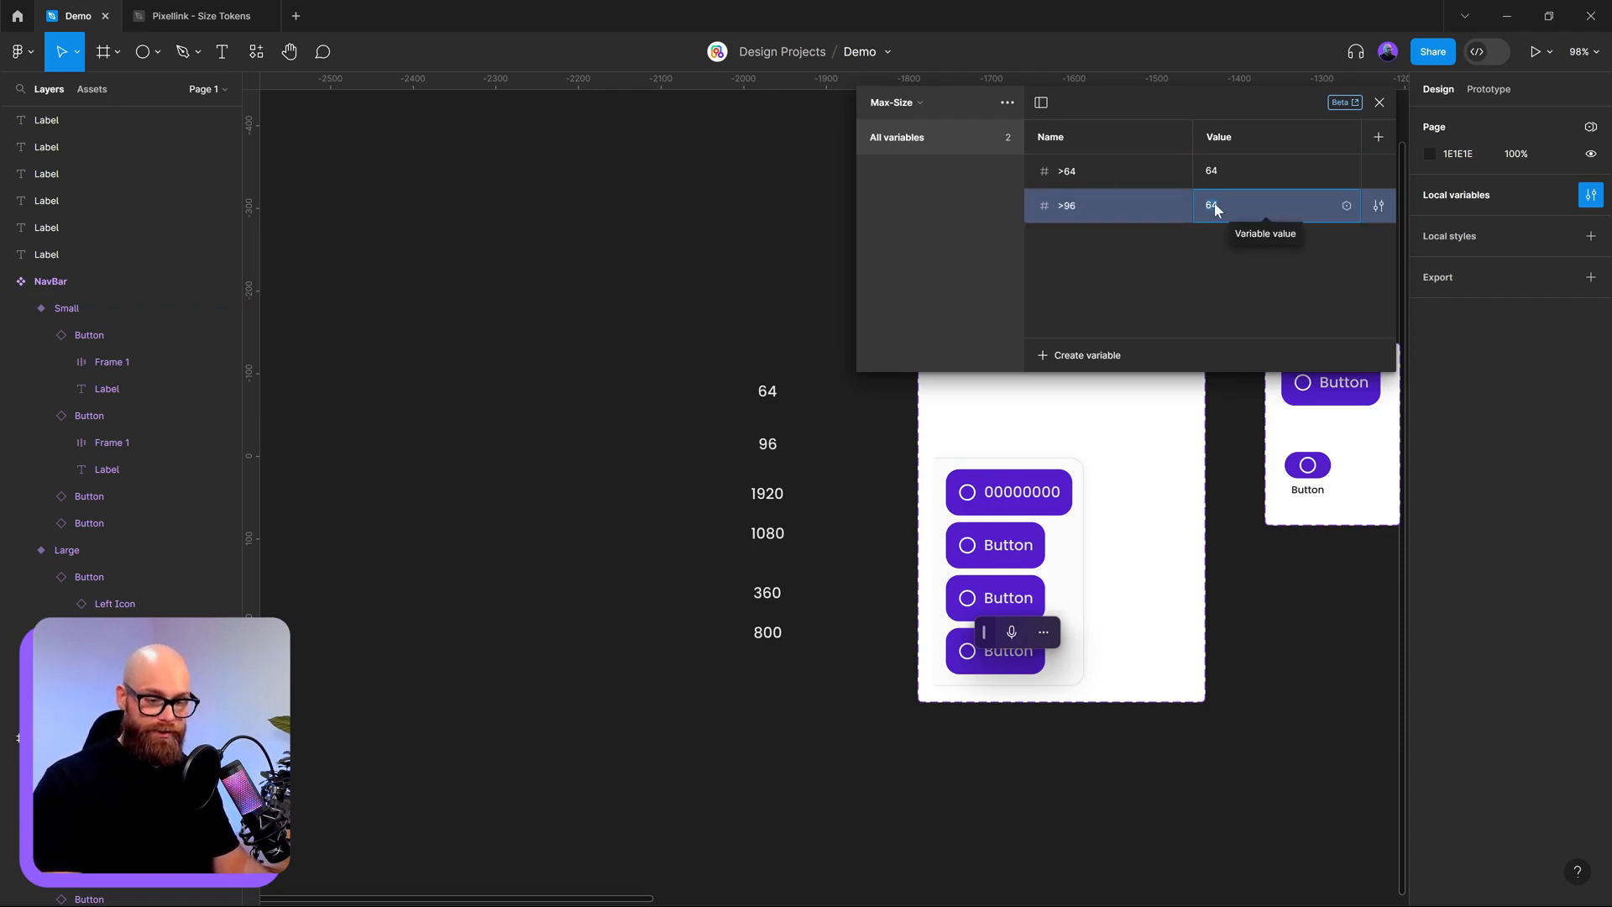
text(96)
key(Return)
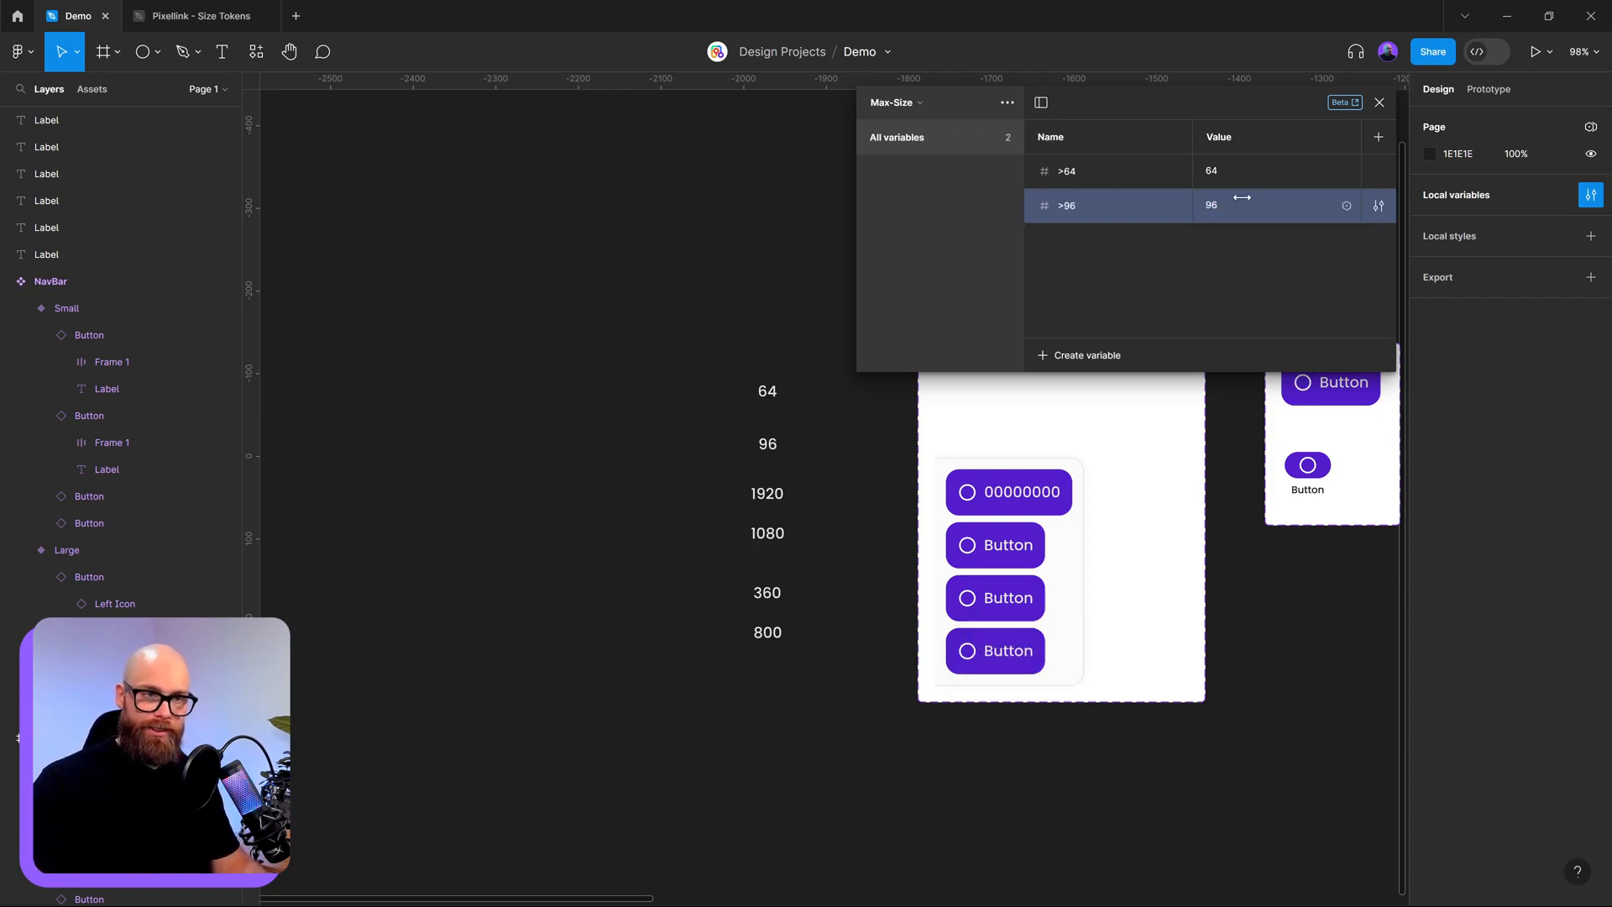
- Add two more number variables by duplication from >96, naming them >360 and >800
right_click(1096, 204)
click(1104, 249)
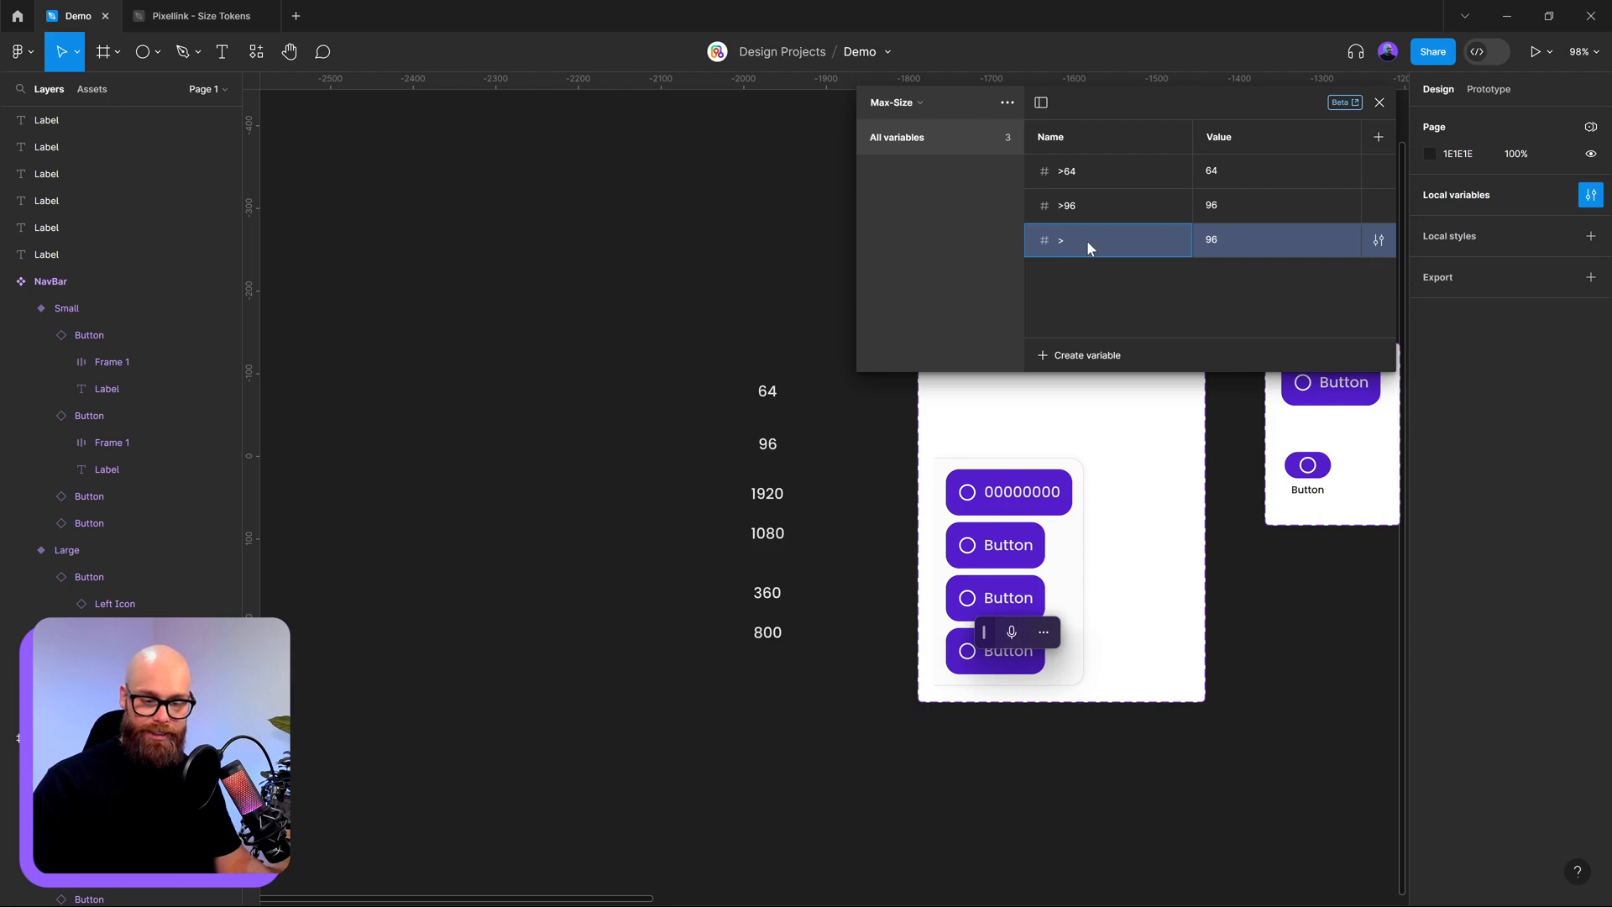
key(Return)
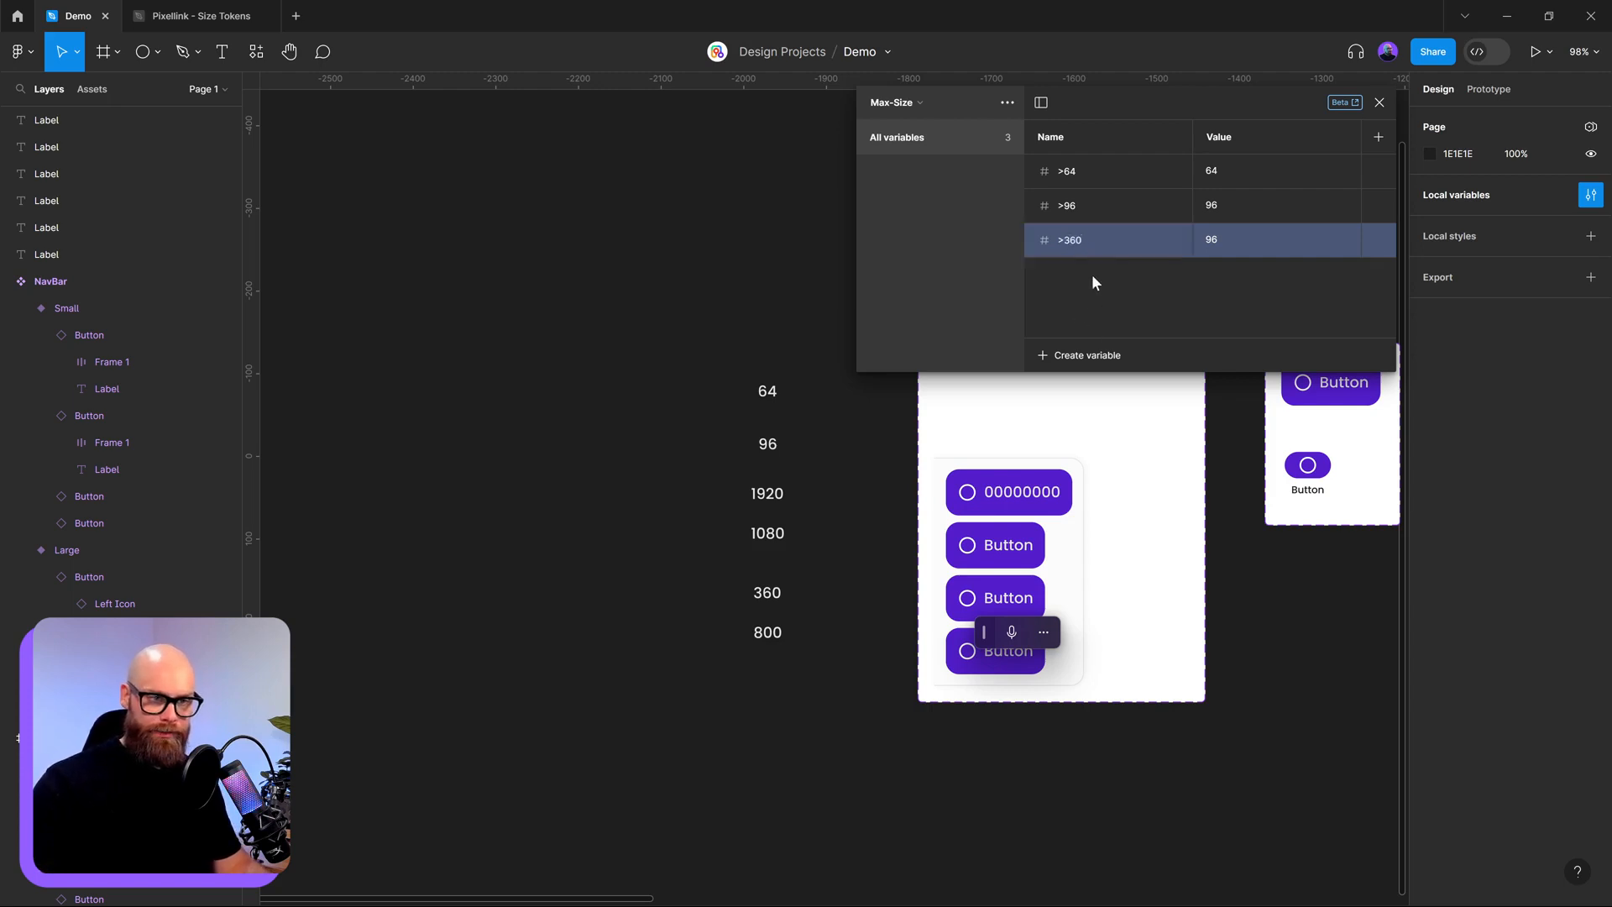
right_click(1099, 250)
click(1107, 301)
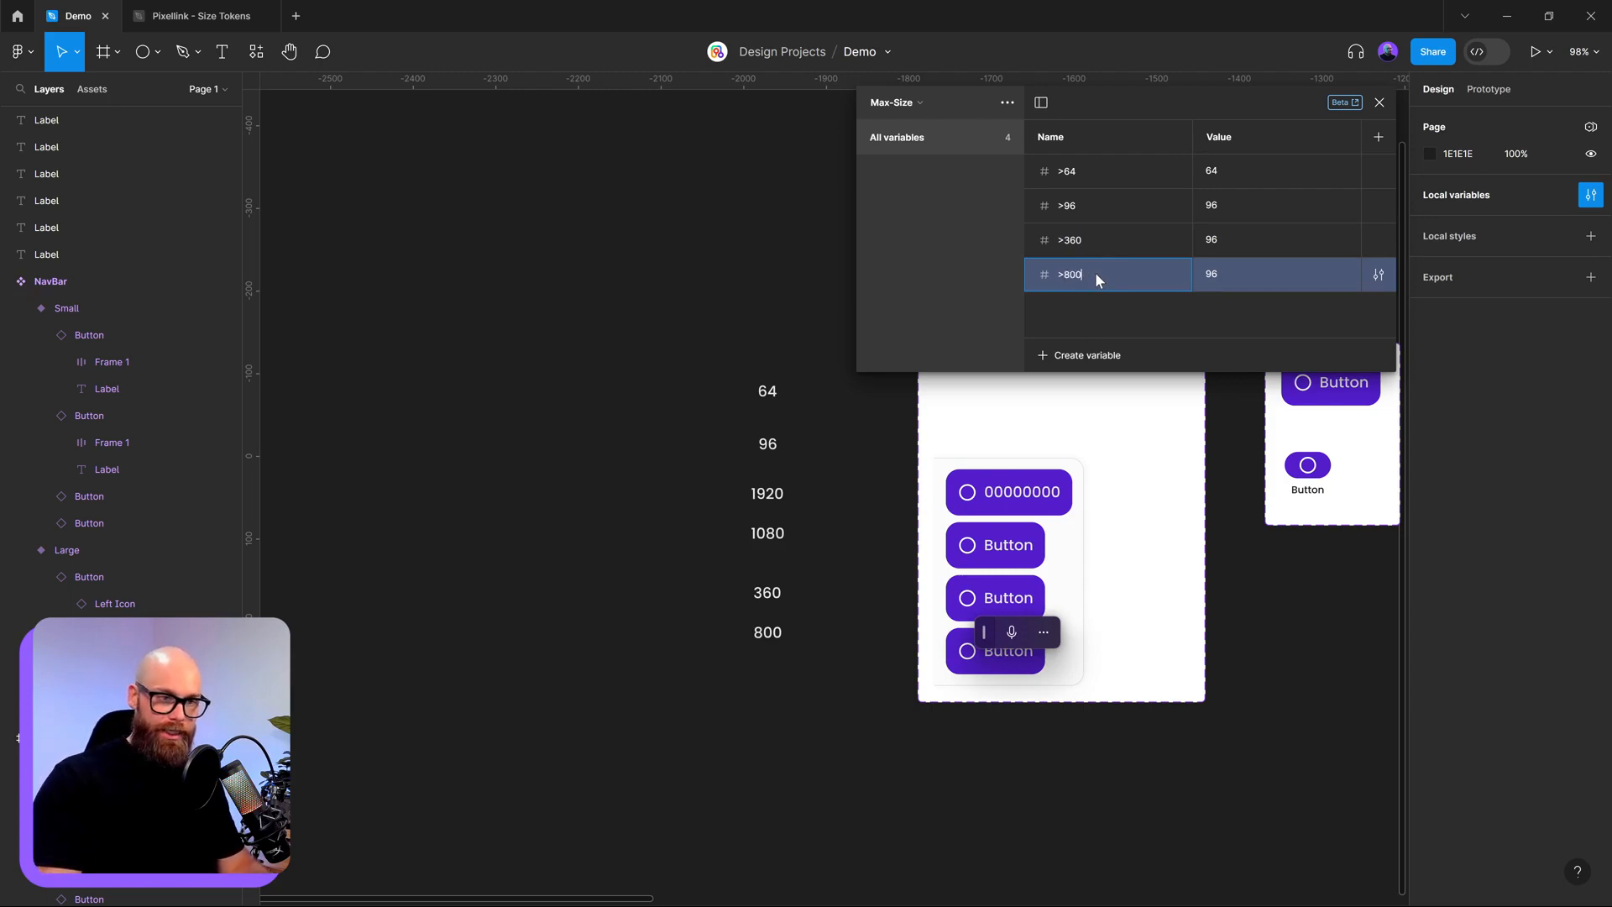
key(Return)
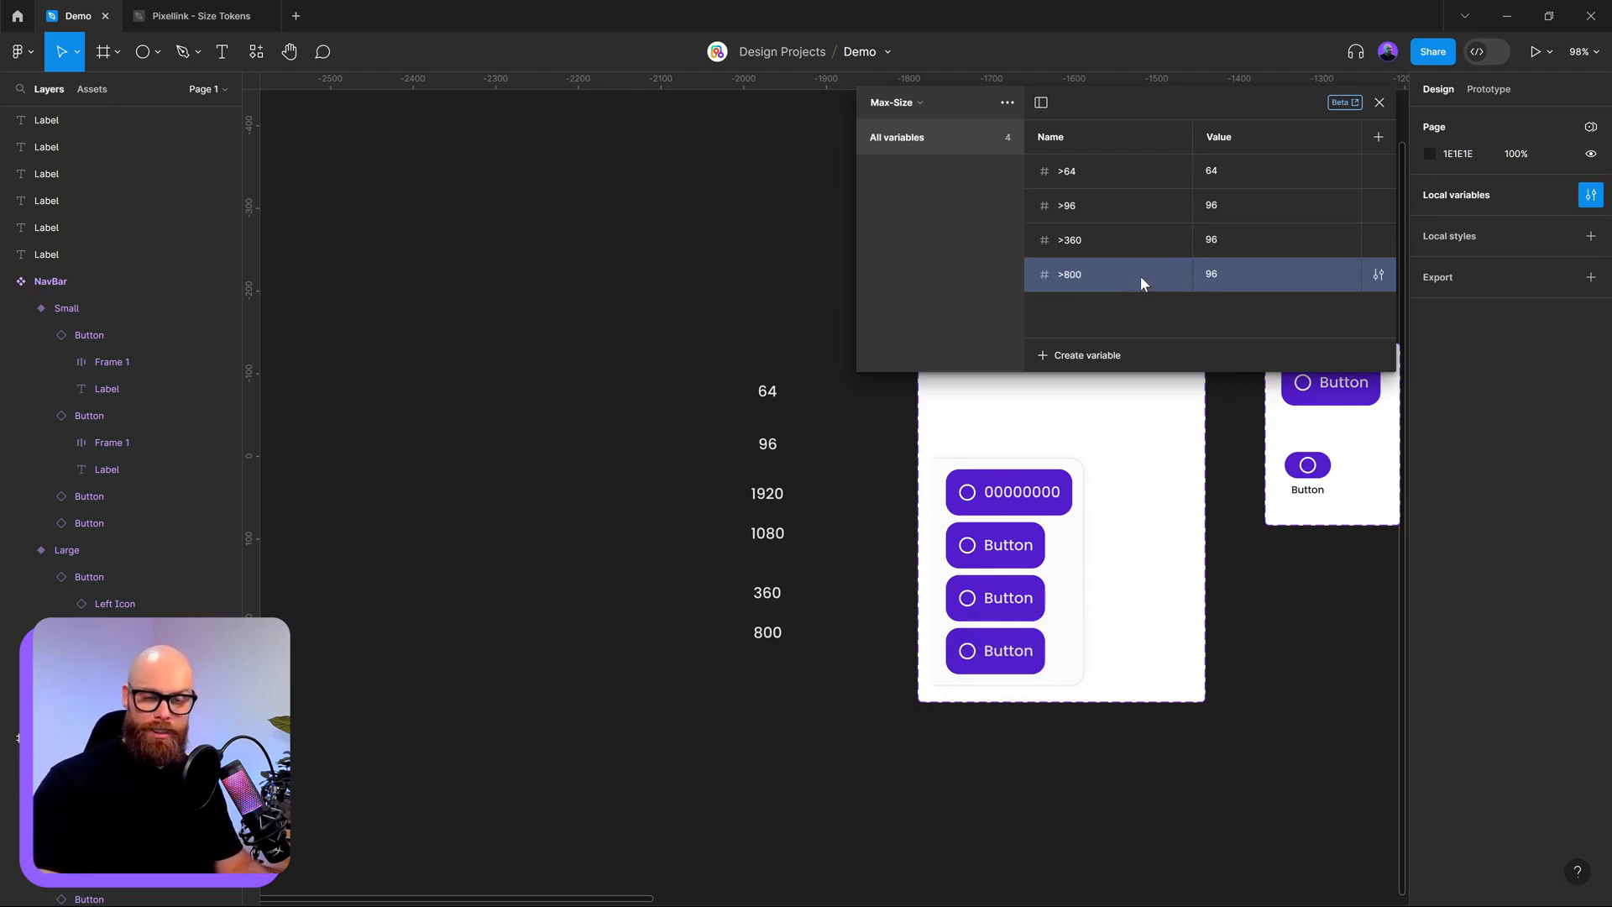
- Duplicate the >800 variable as >1080, and duplicate that one as >1920
right_click(1152, 272)
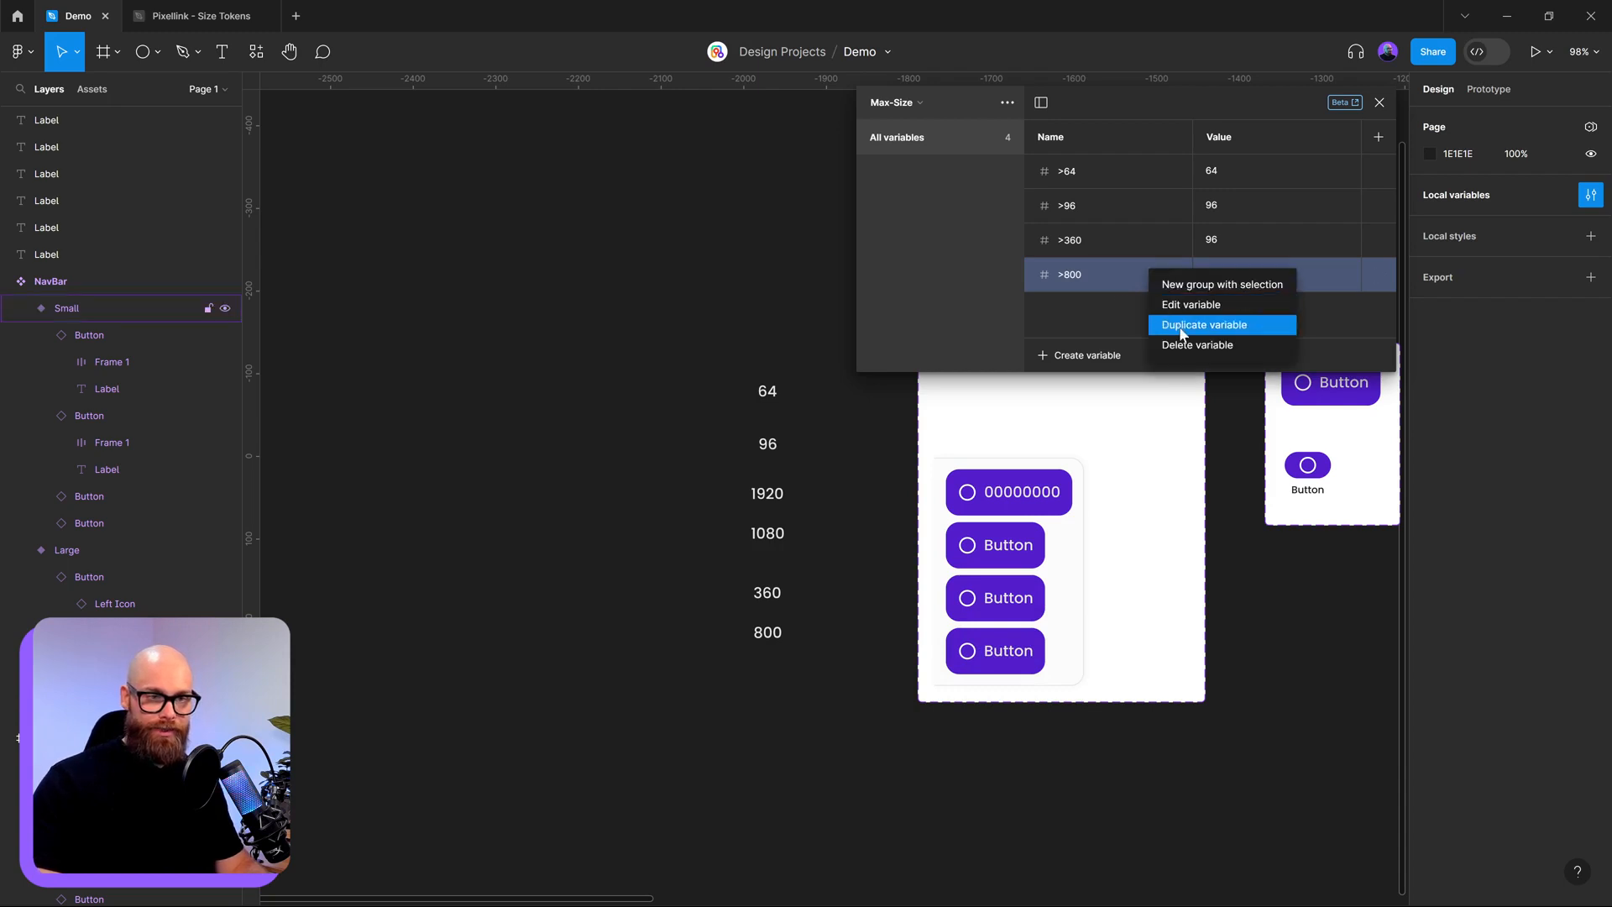
click(1182, 324)
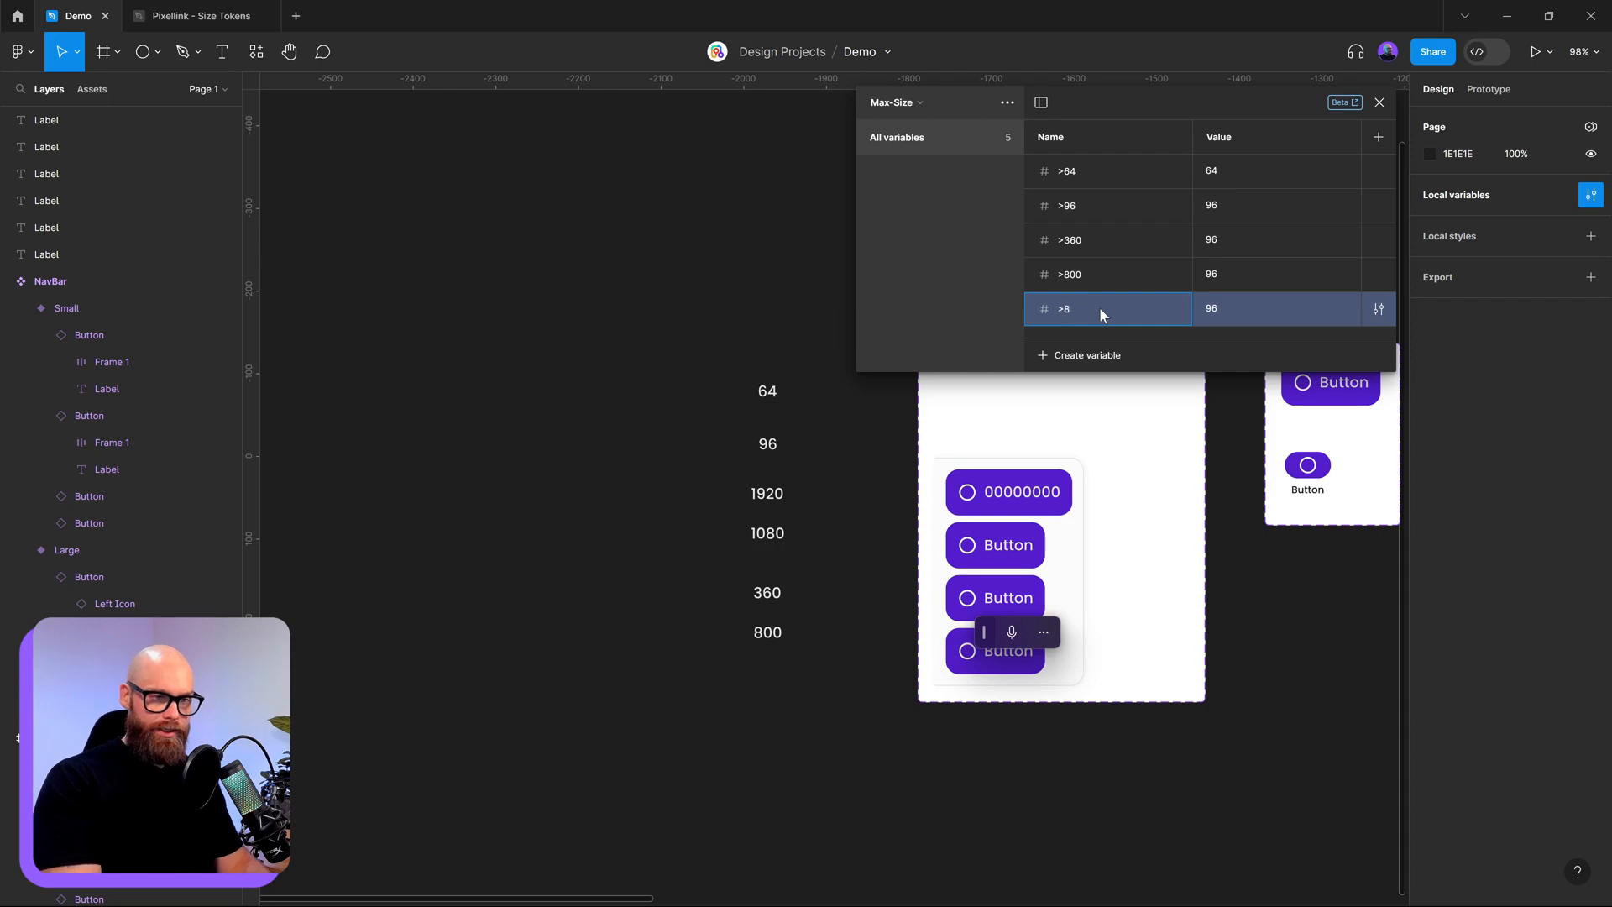
key(BackSpace)
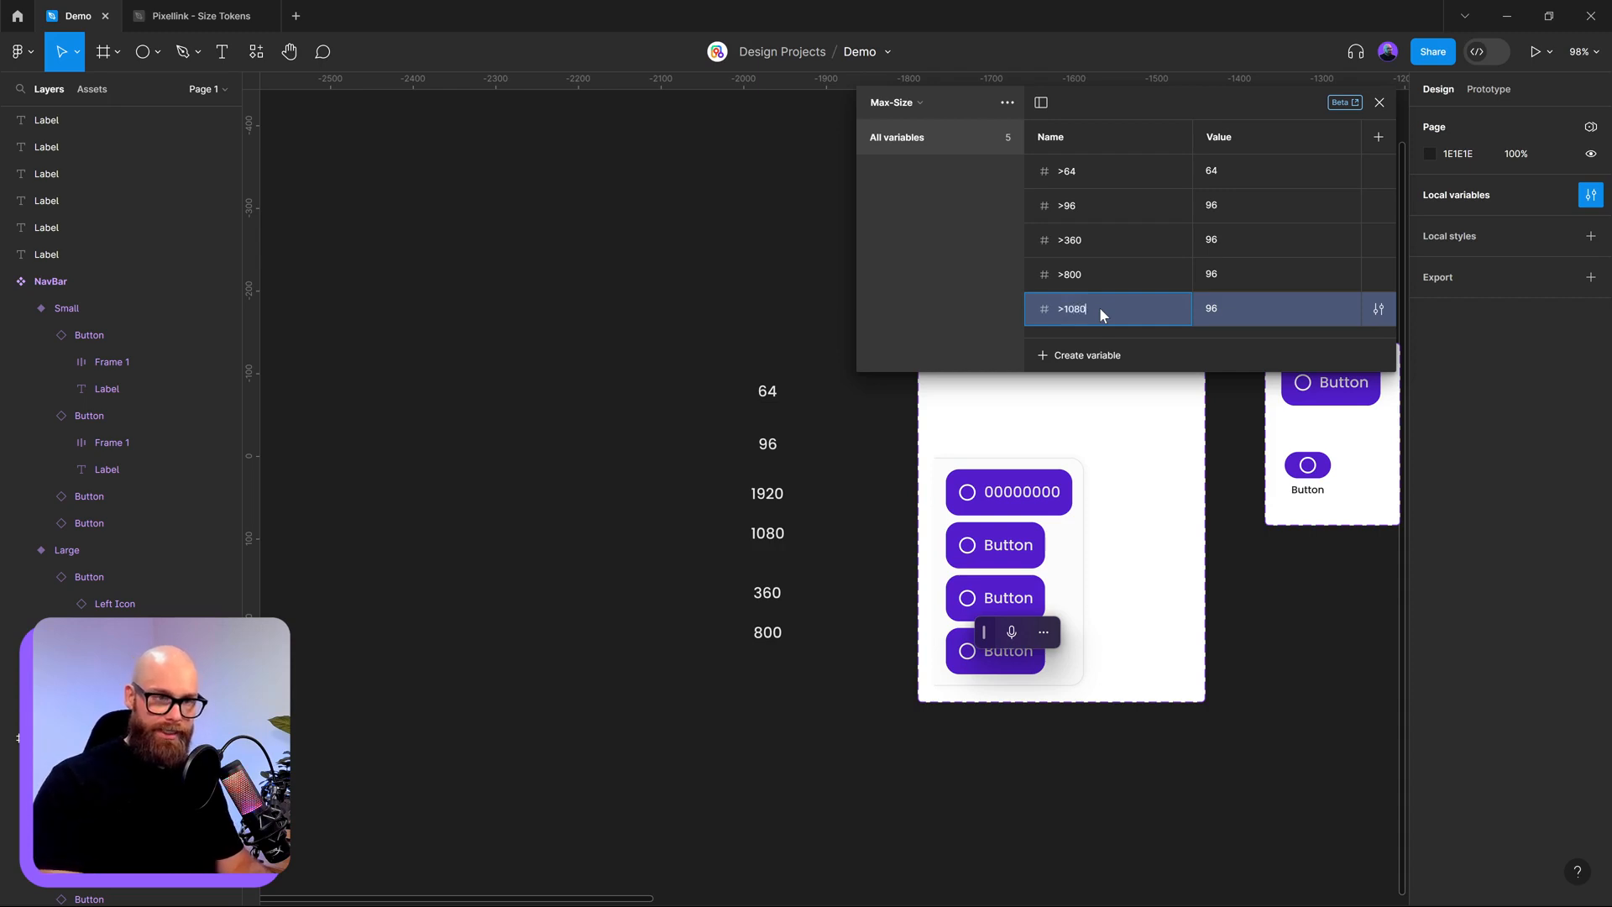
right_click(1099, 309)
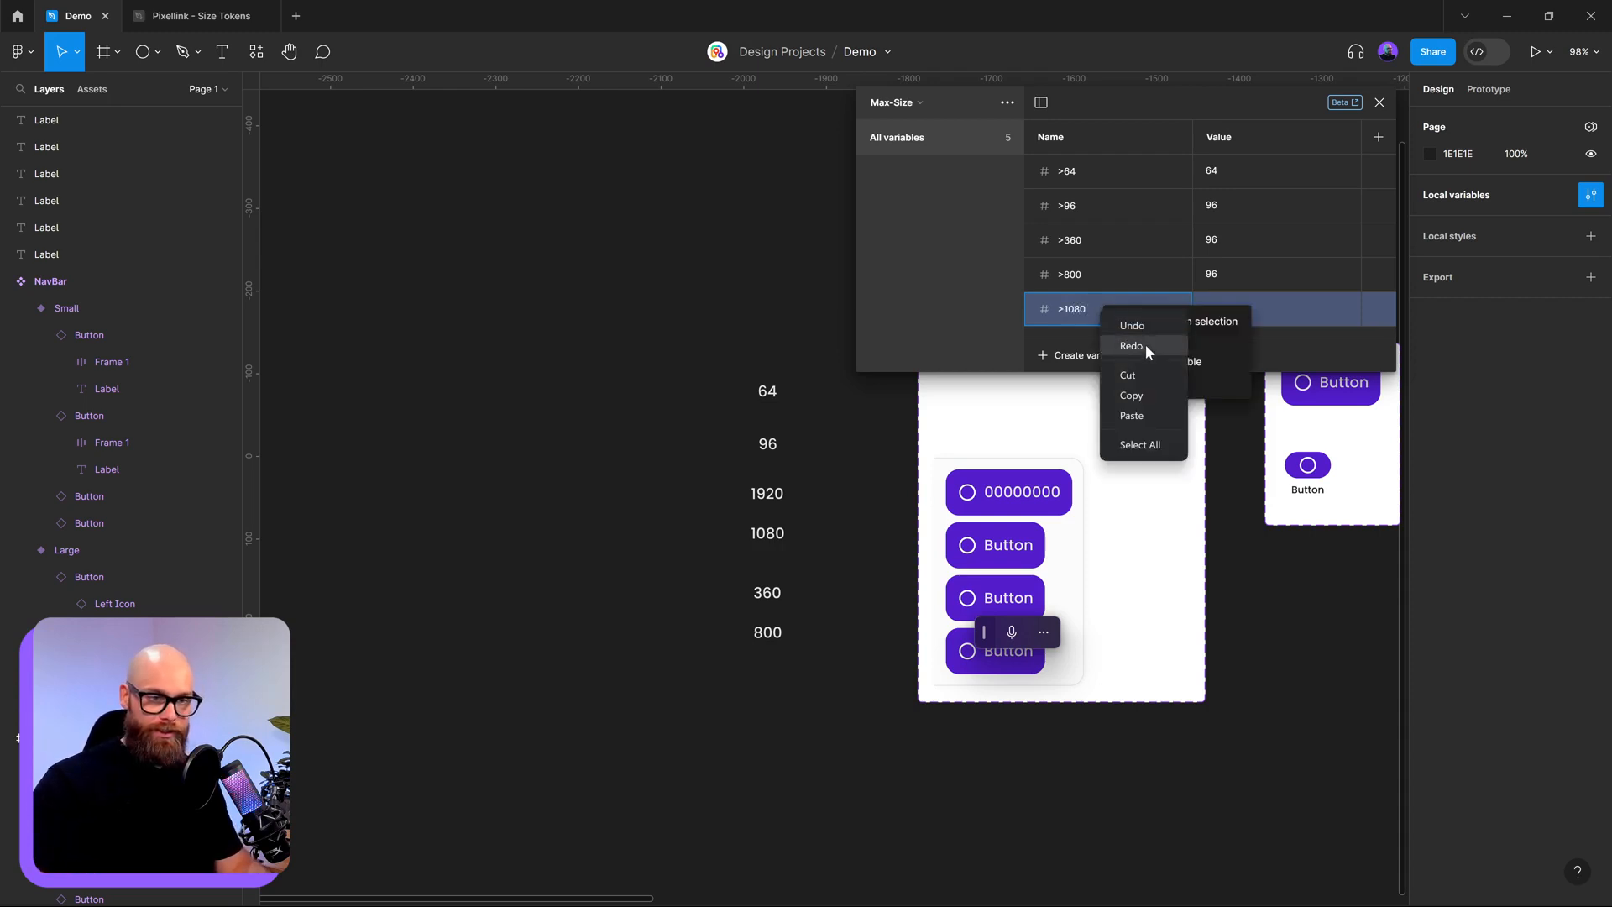
click(1053, 313)
right_click(1096, 305)
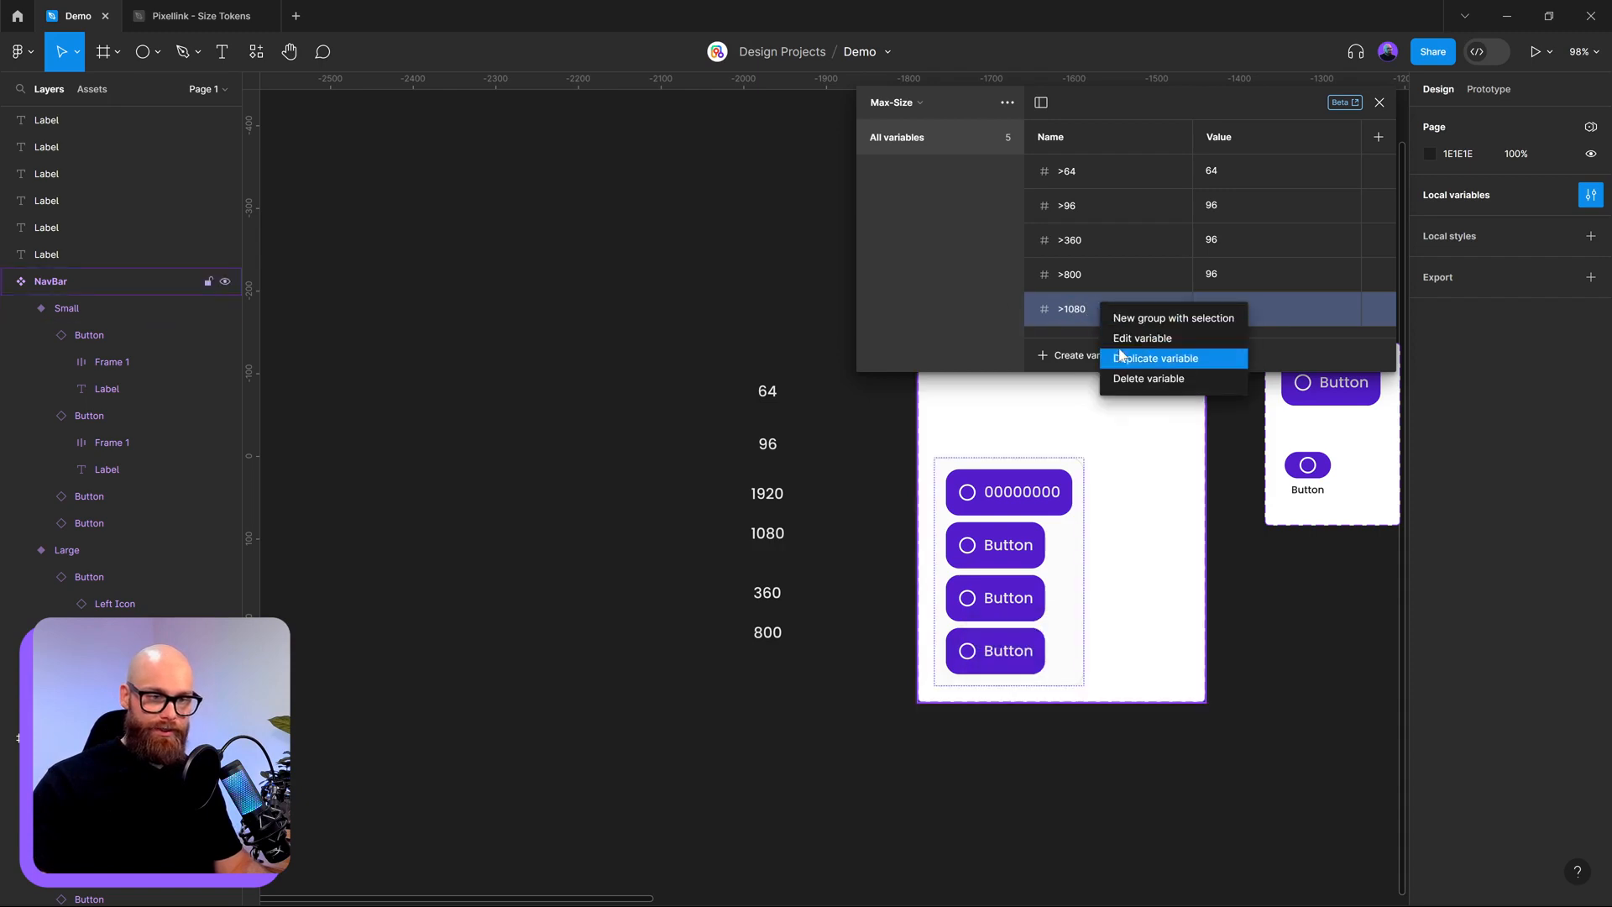
click(1155, 358)
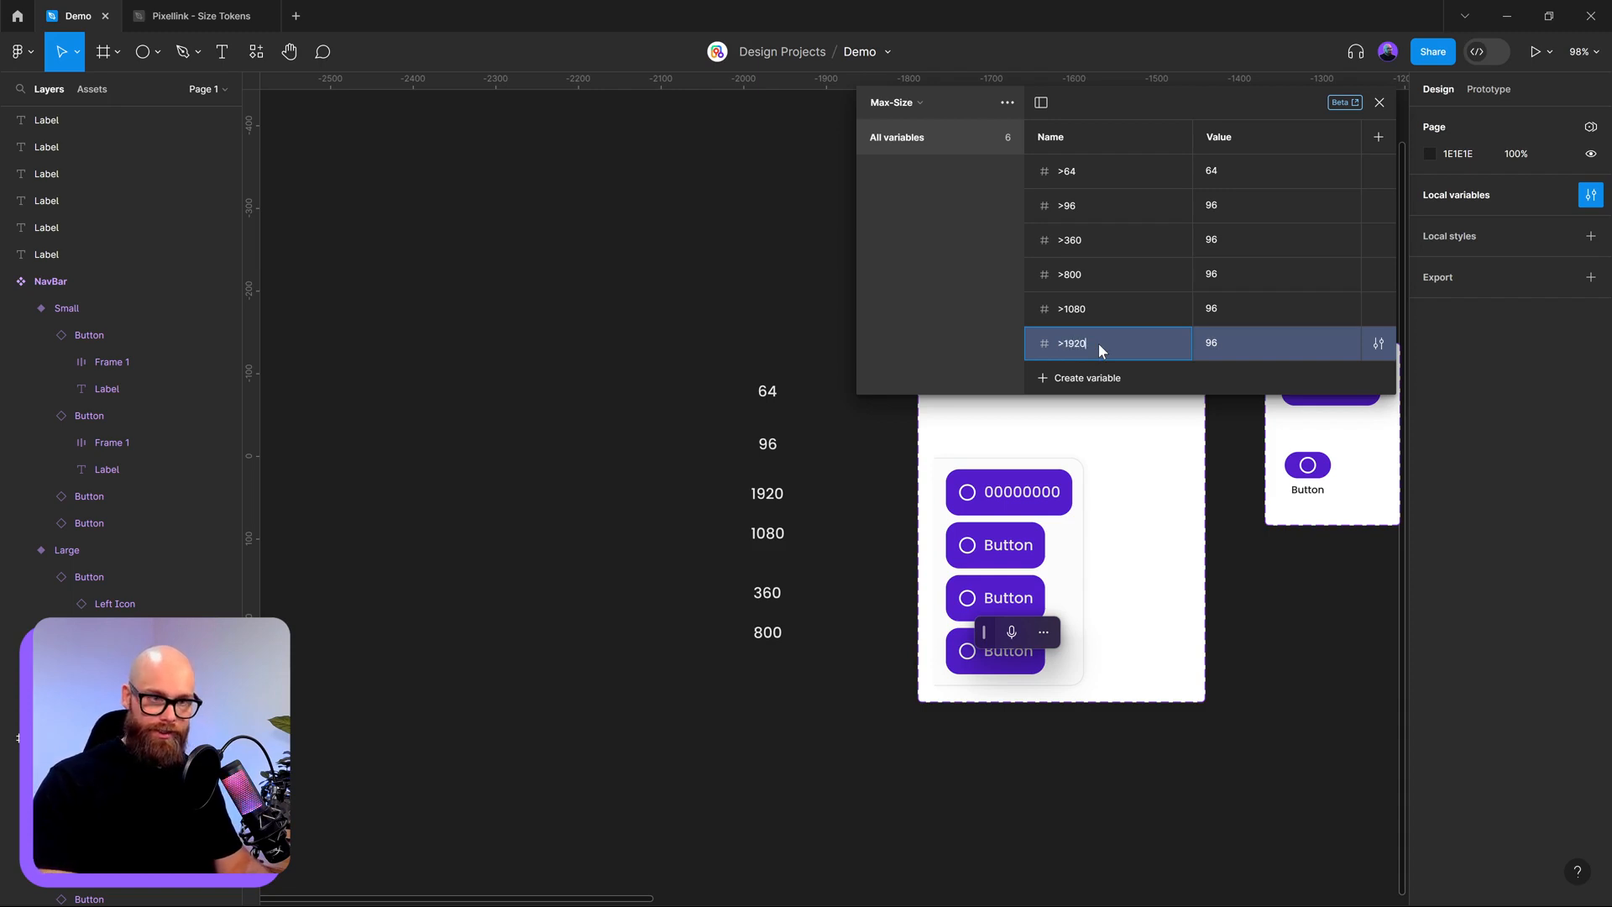
- Set the value of the >1920 variable to 1920
click(1236, 339)
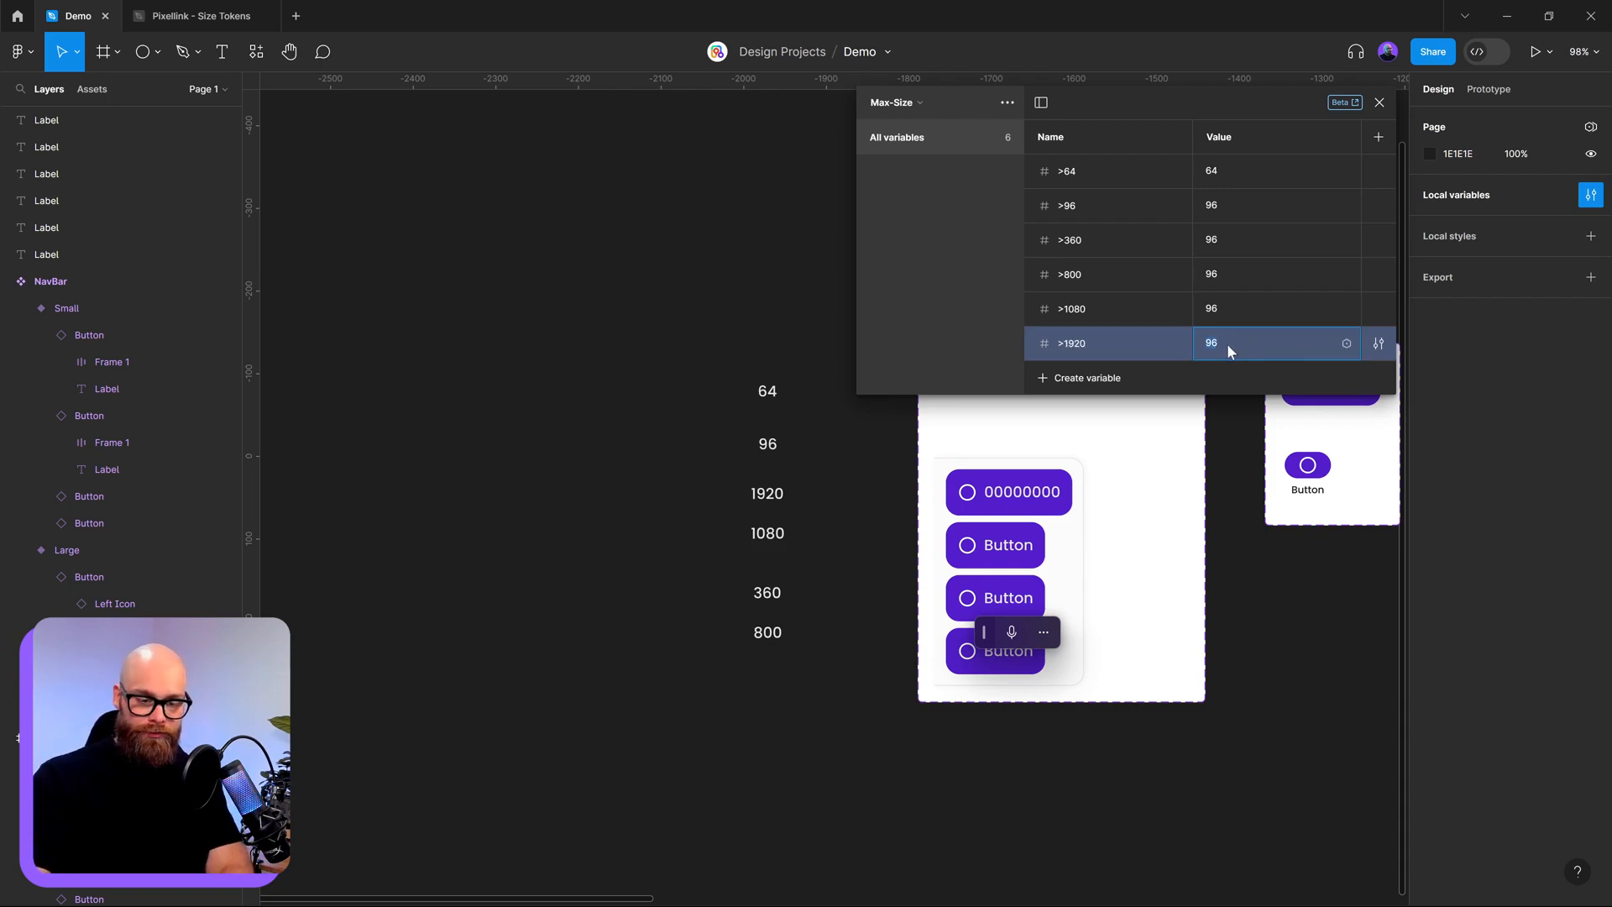
text(0920)
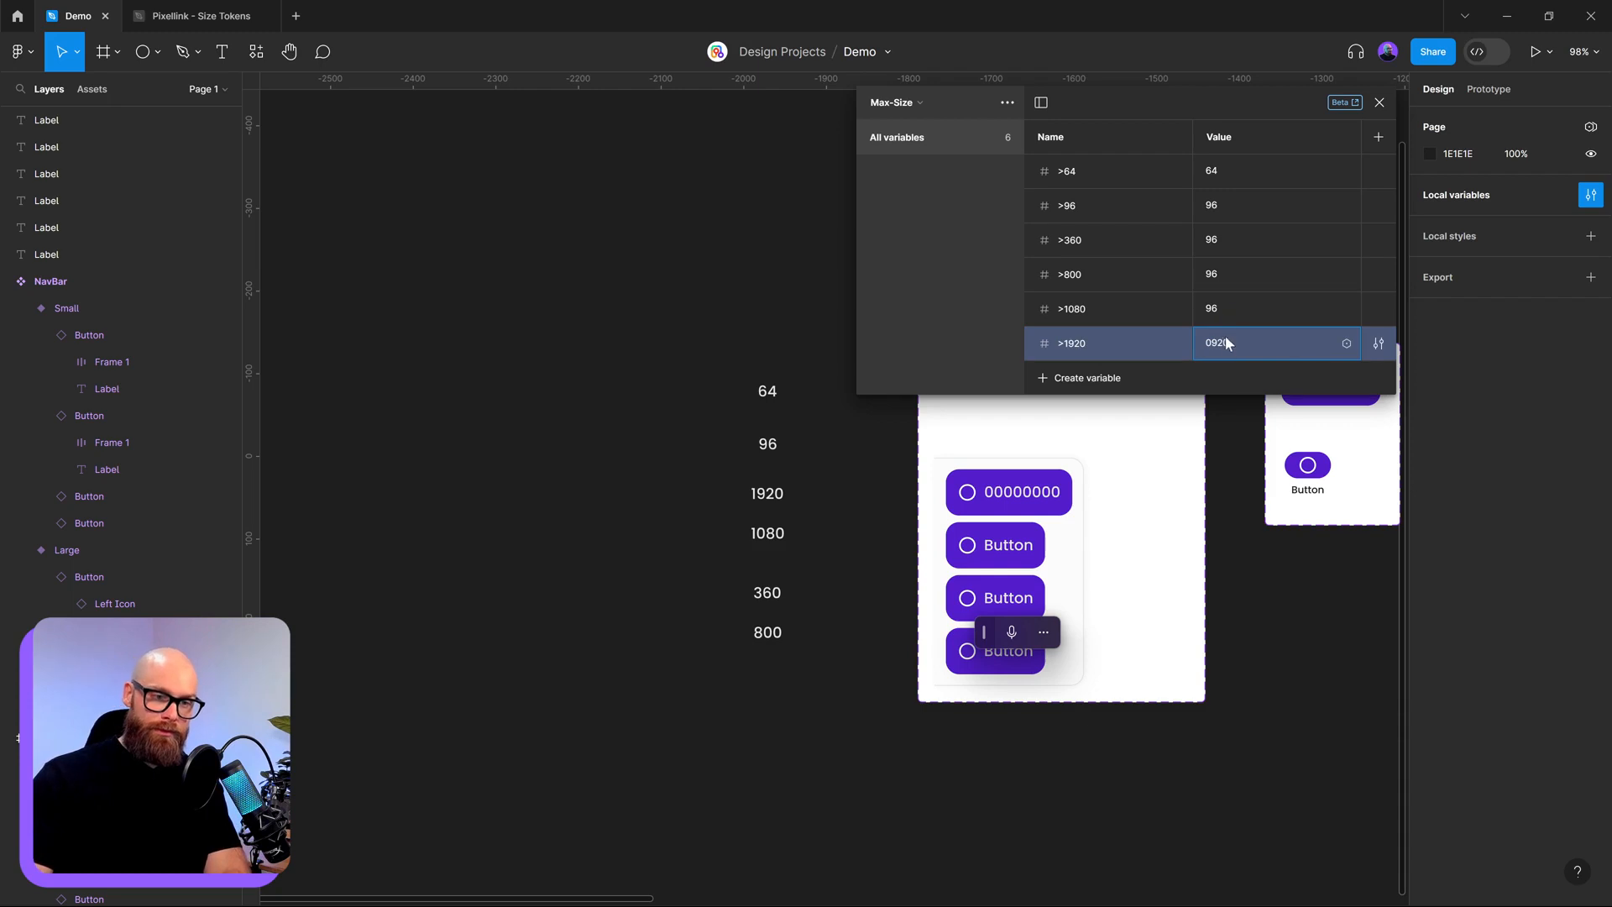
double_click(1224, 350)
text(1920)
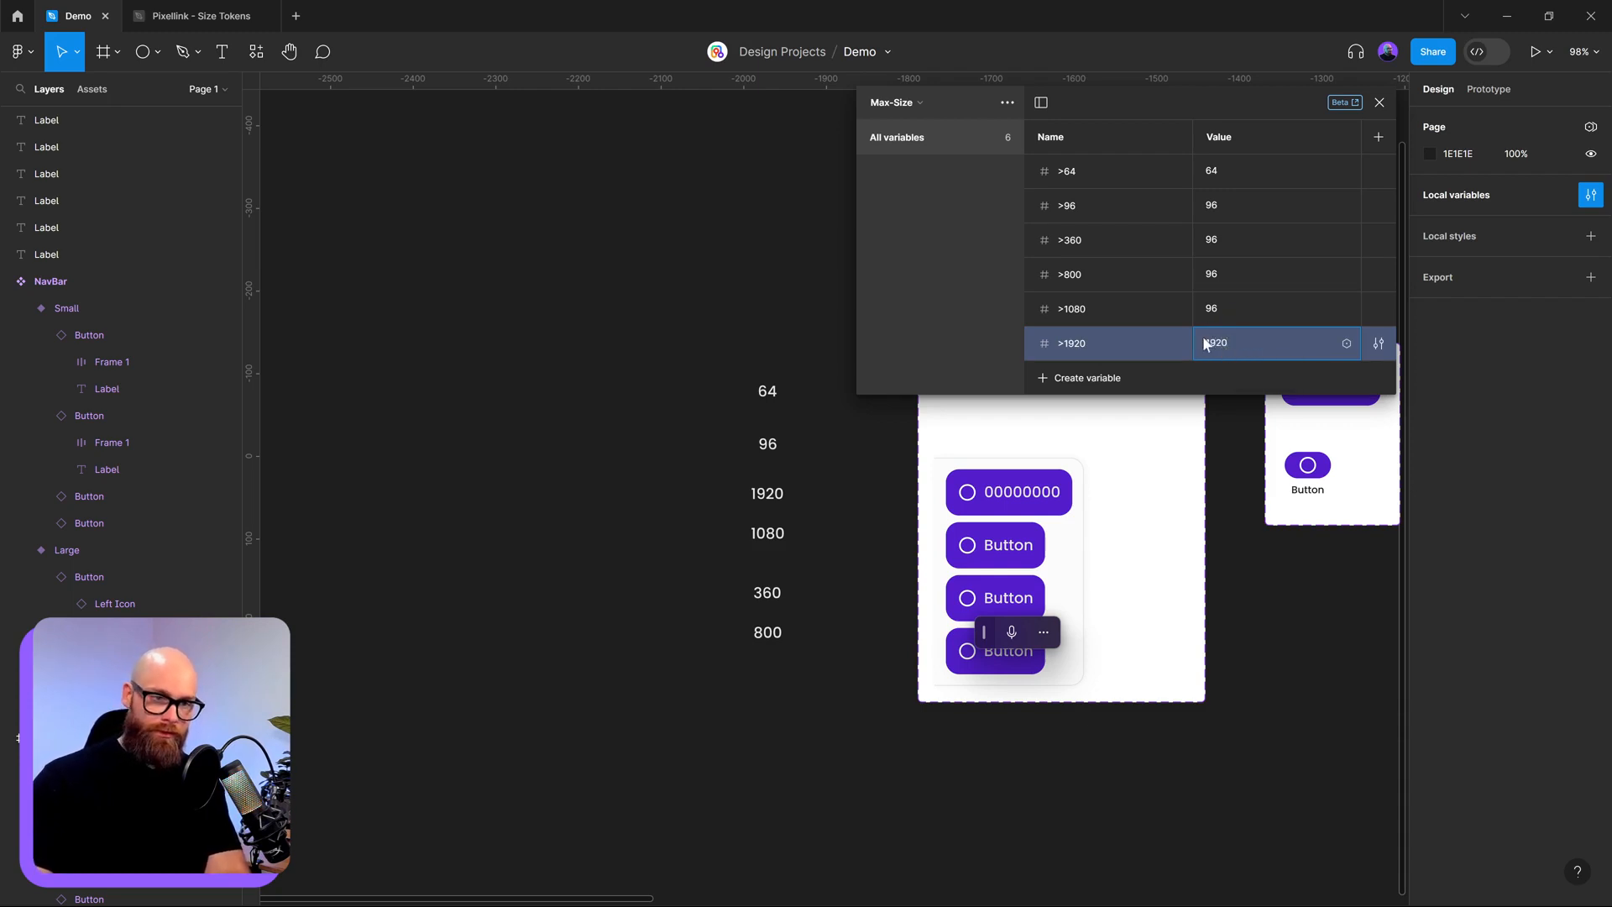
- Set the values of the >1080, >800 and >360 variables to 1080, 800 and 360
double_click(1219, 302)
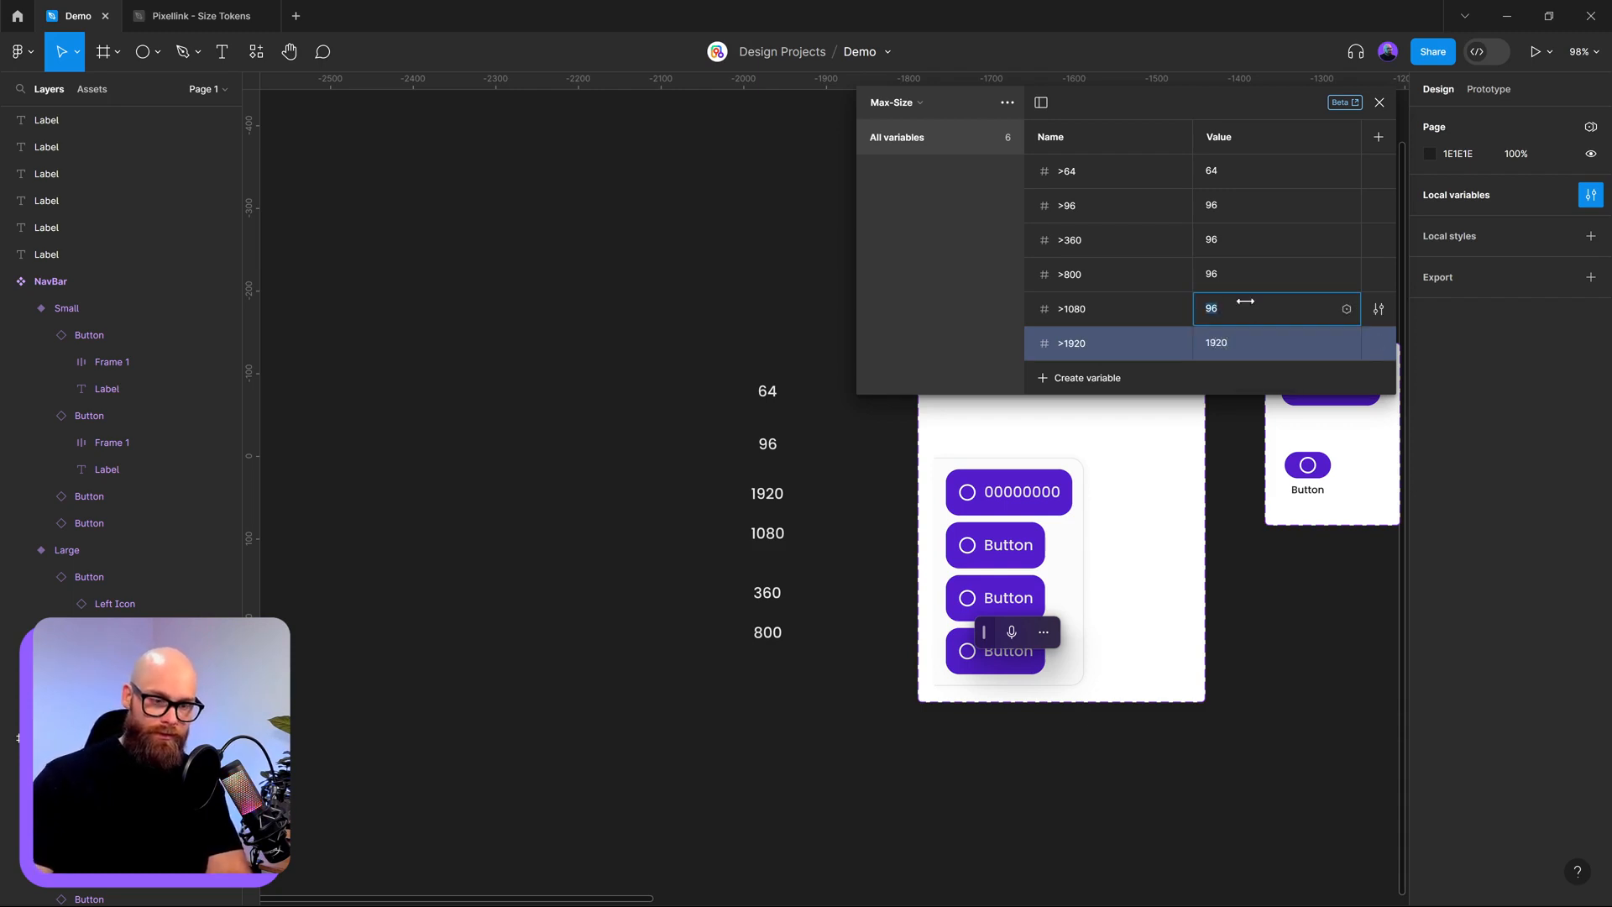
text(1080)
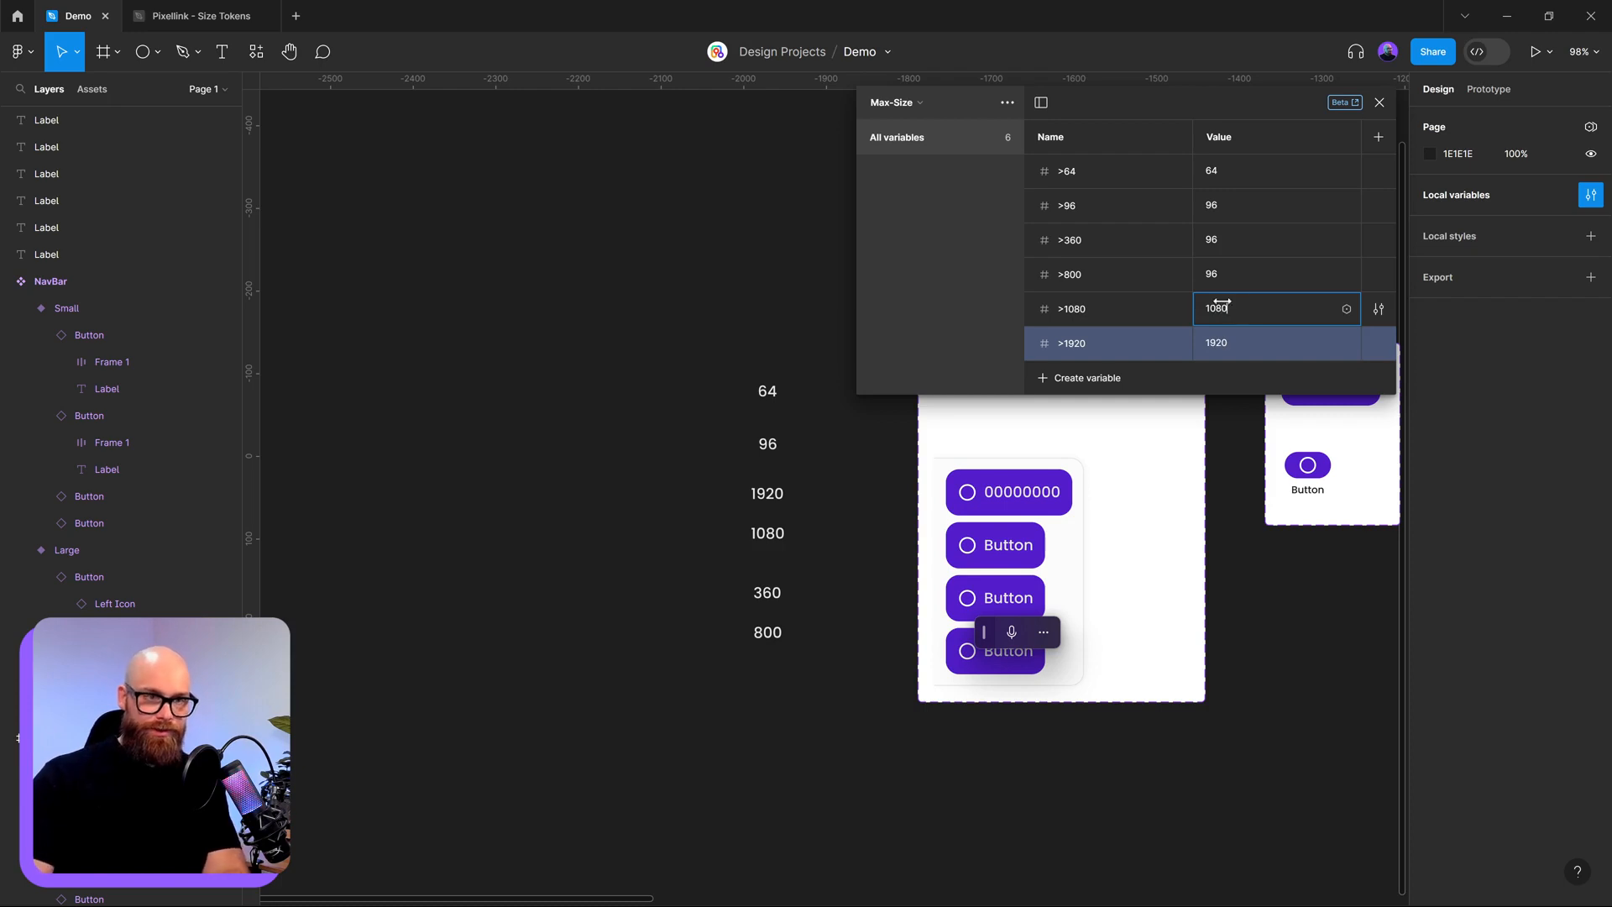
double_click(1223, 274)
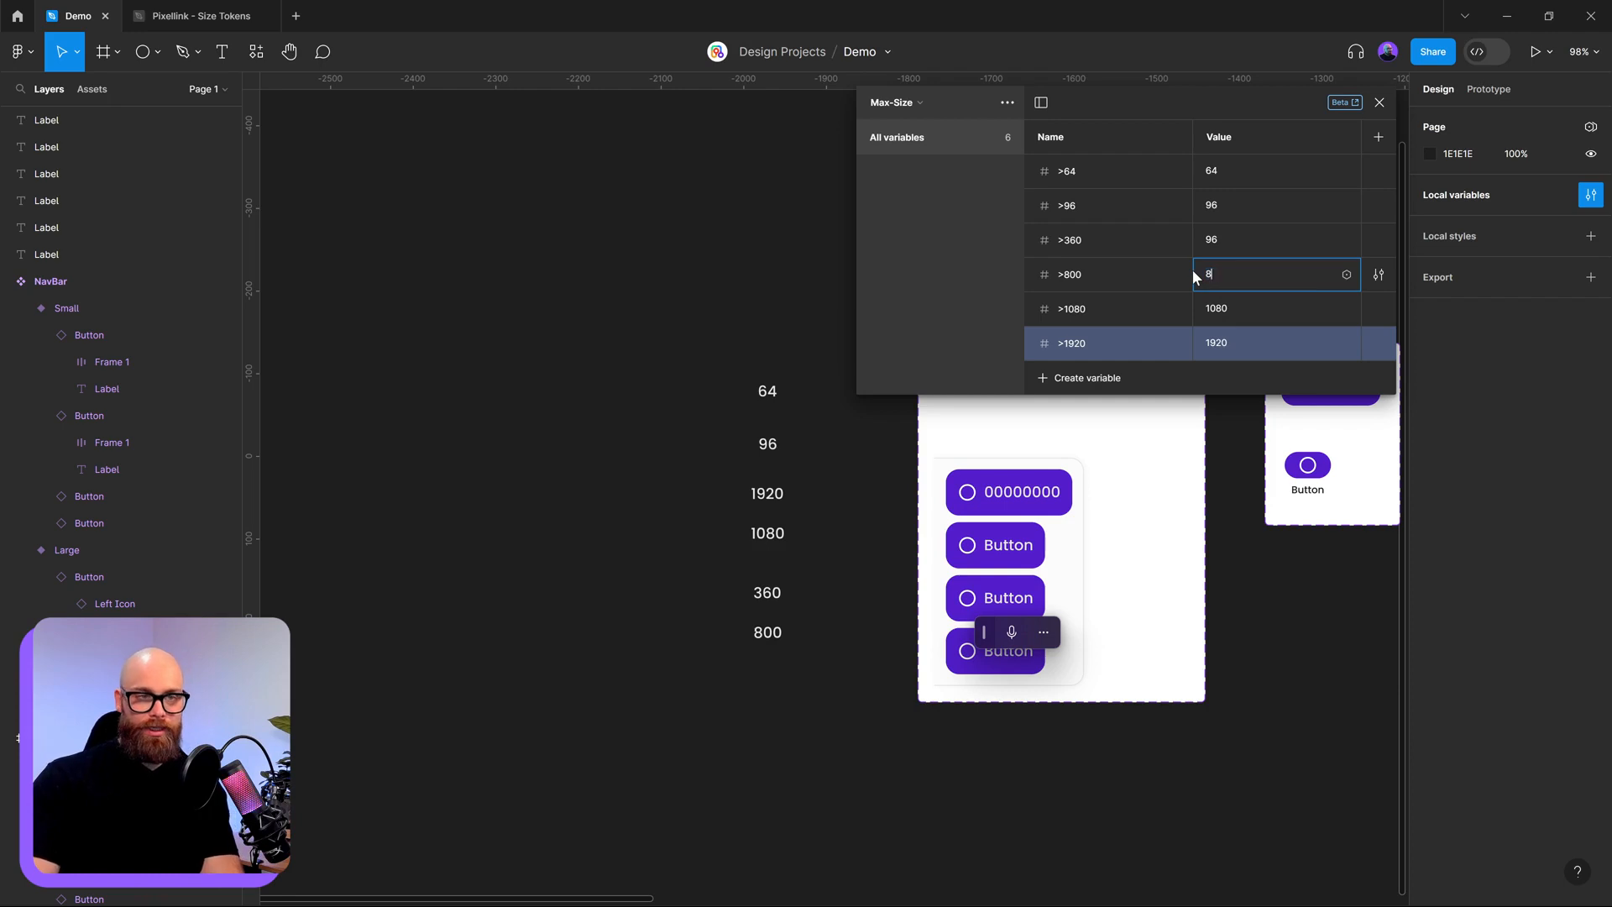
text(00)
click(1236, 237)
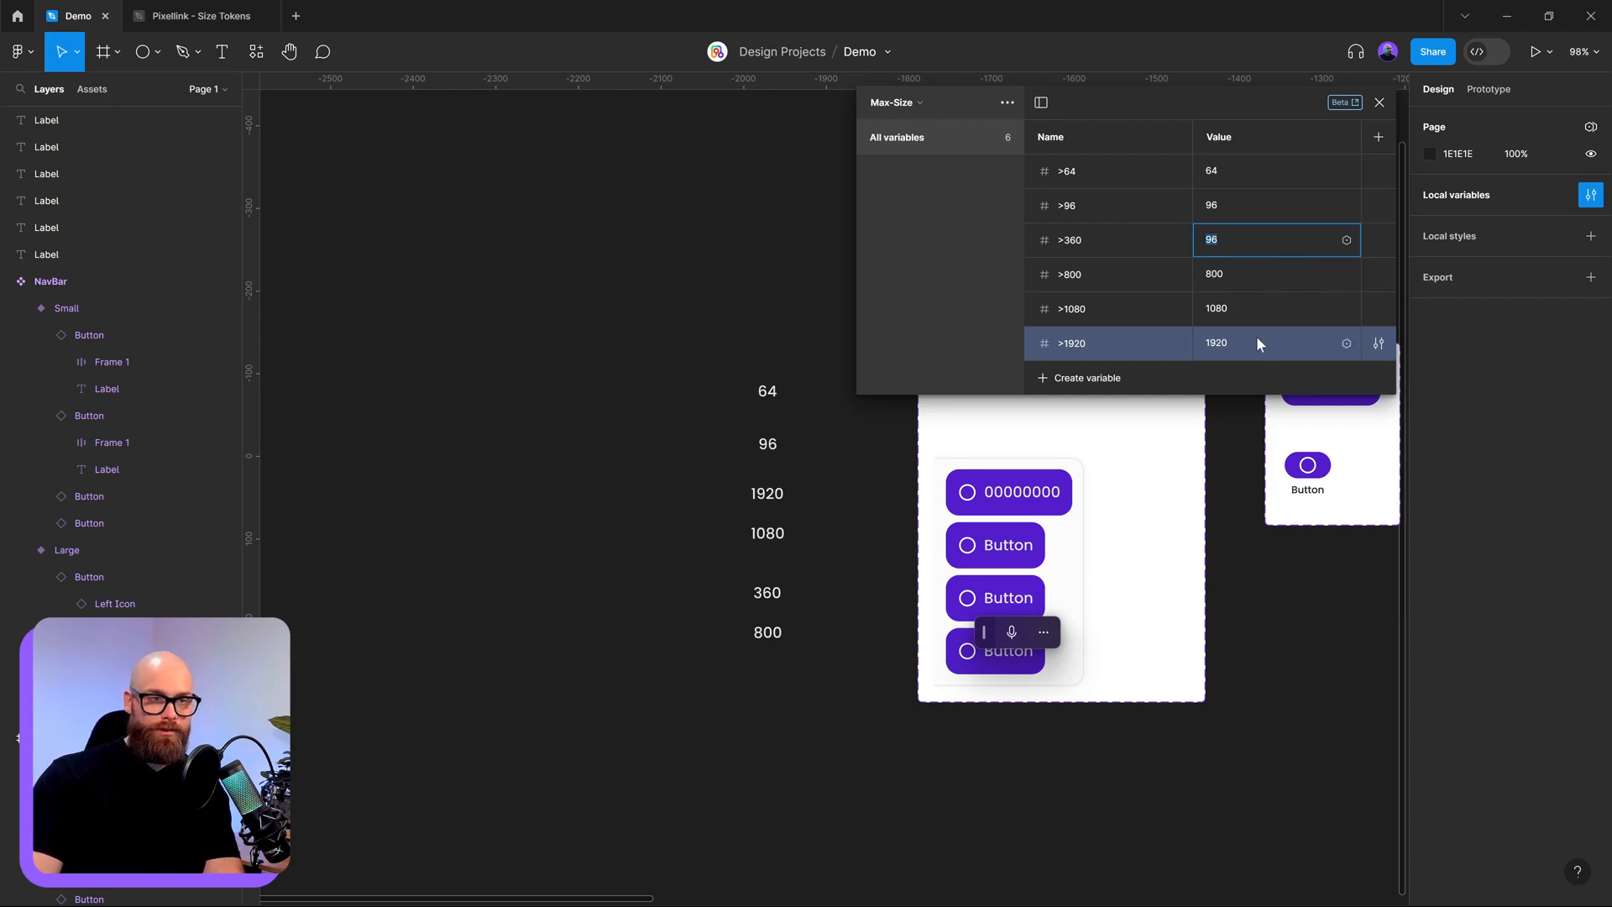
text(360)
click(1227, 205)
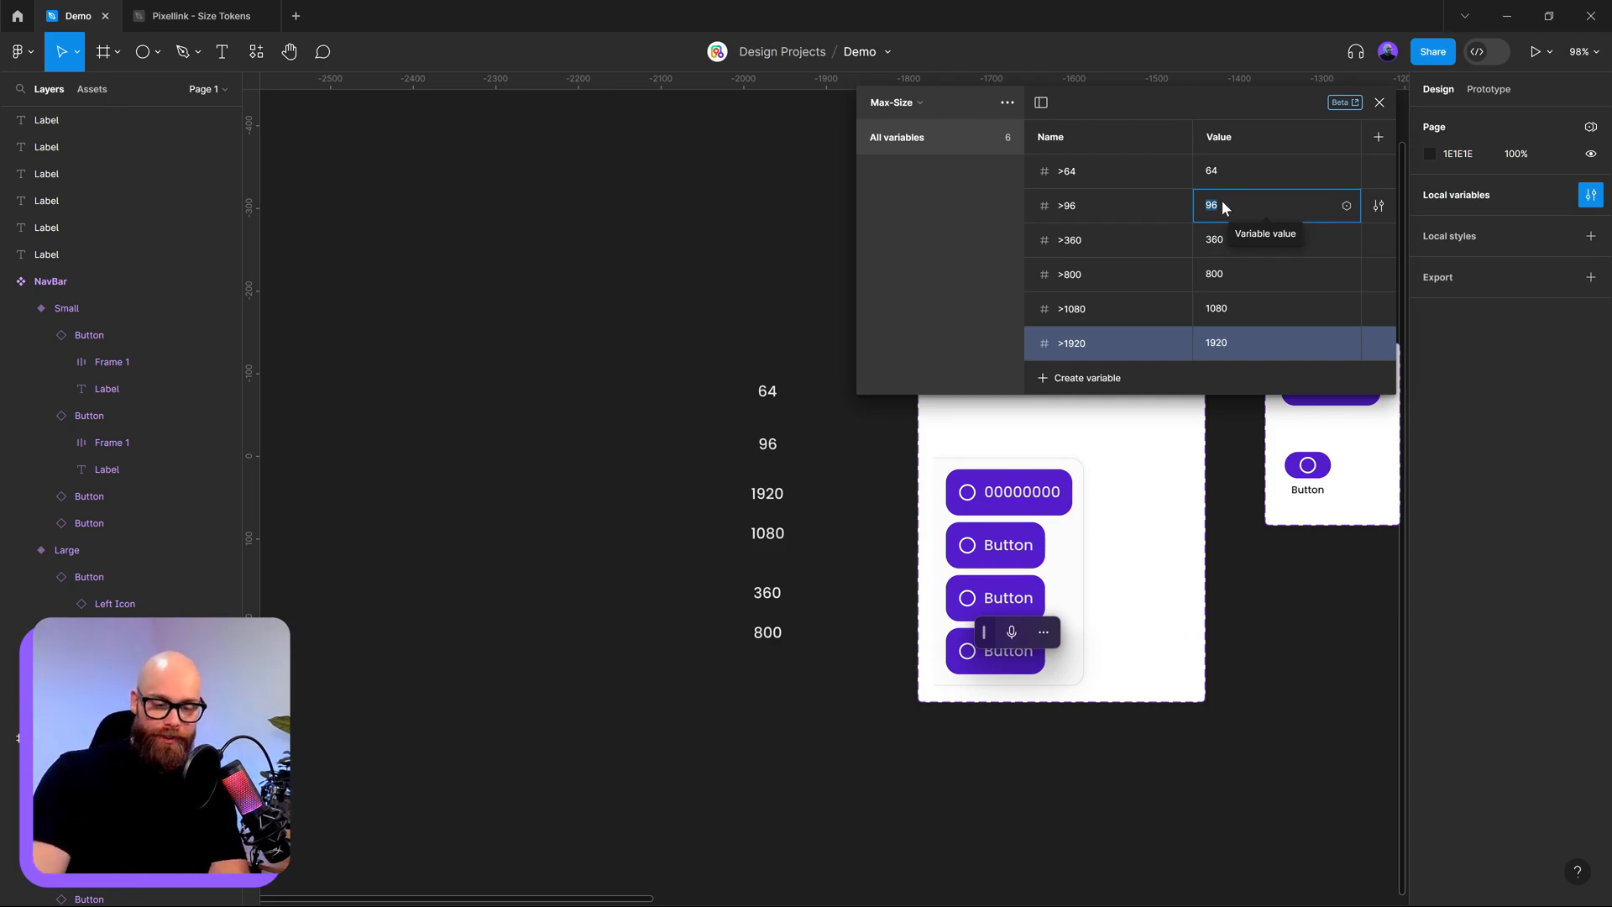
click(1261, 174)
click(996, 290)
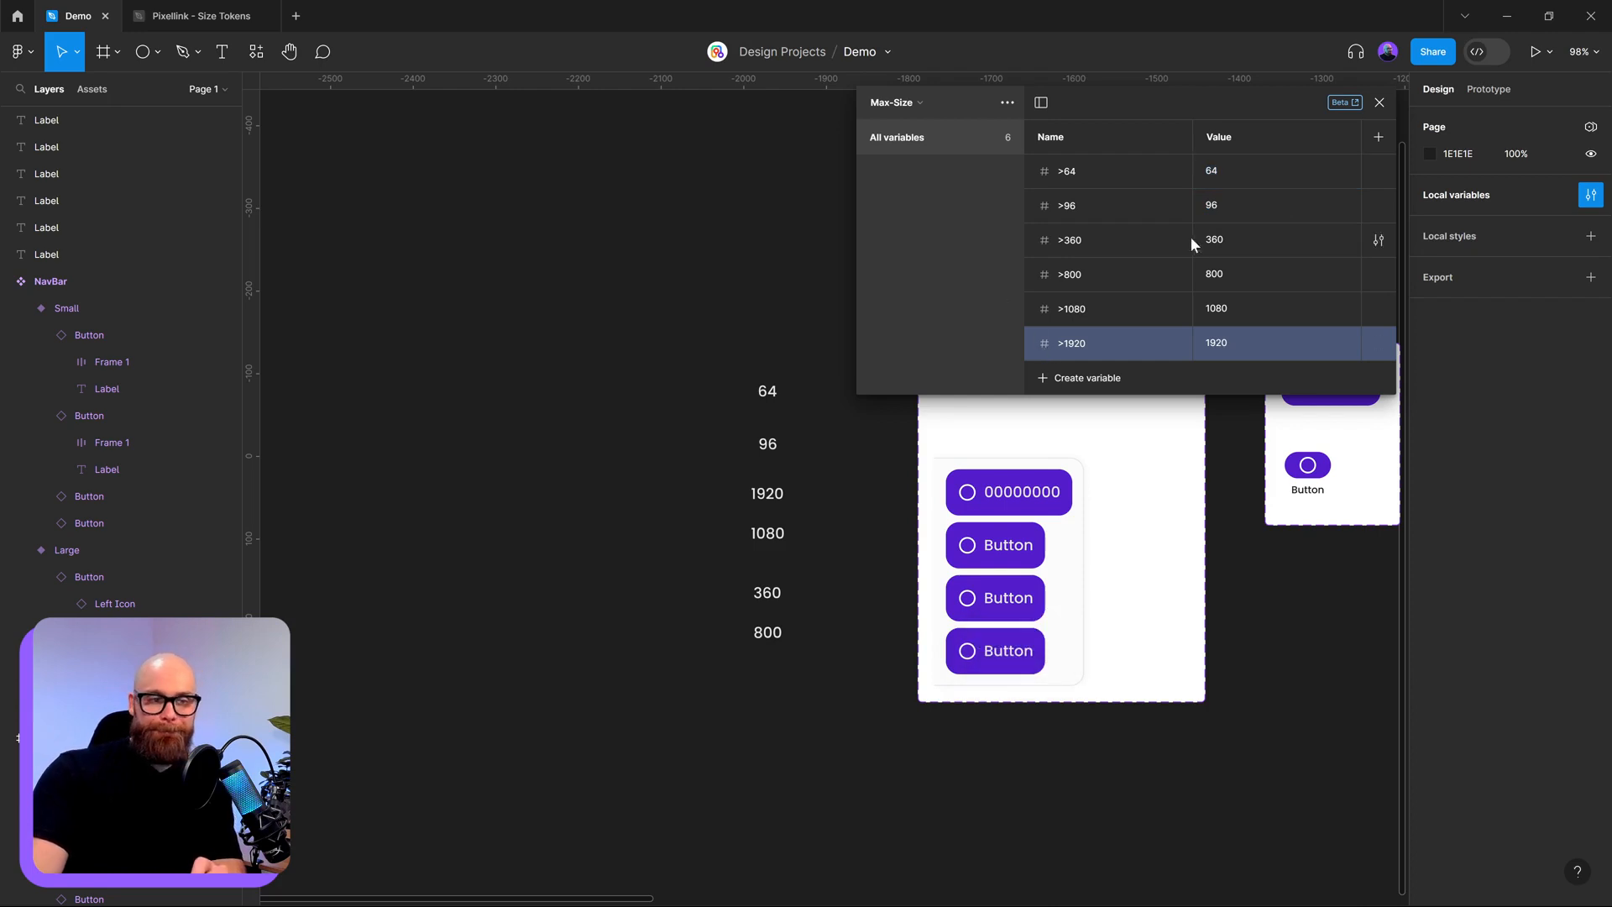
- Rename the Value mode to Size and add a second mode named Boundless to the Max-Size collection
double_click(1230, 136)
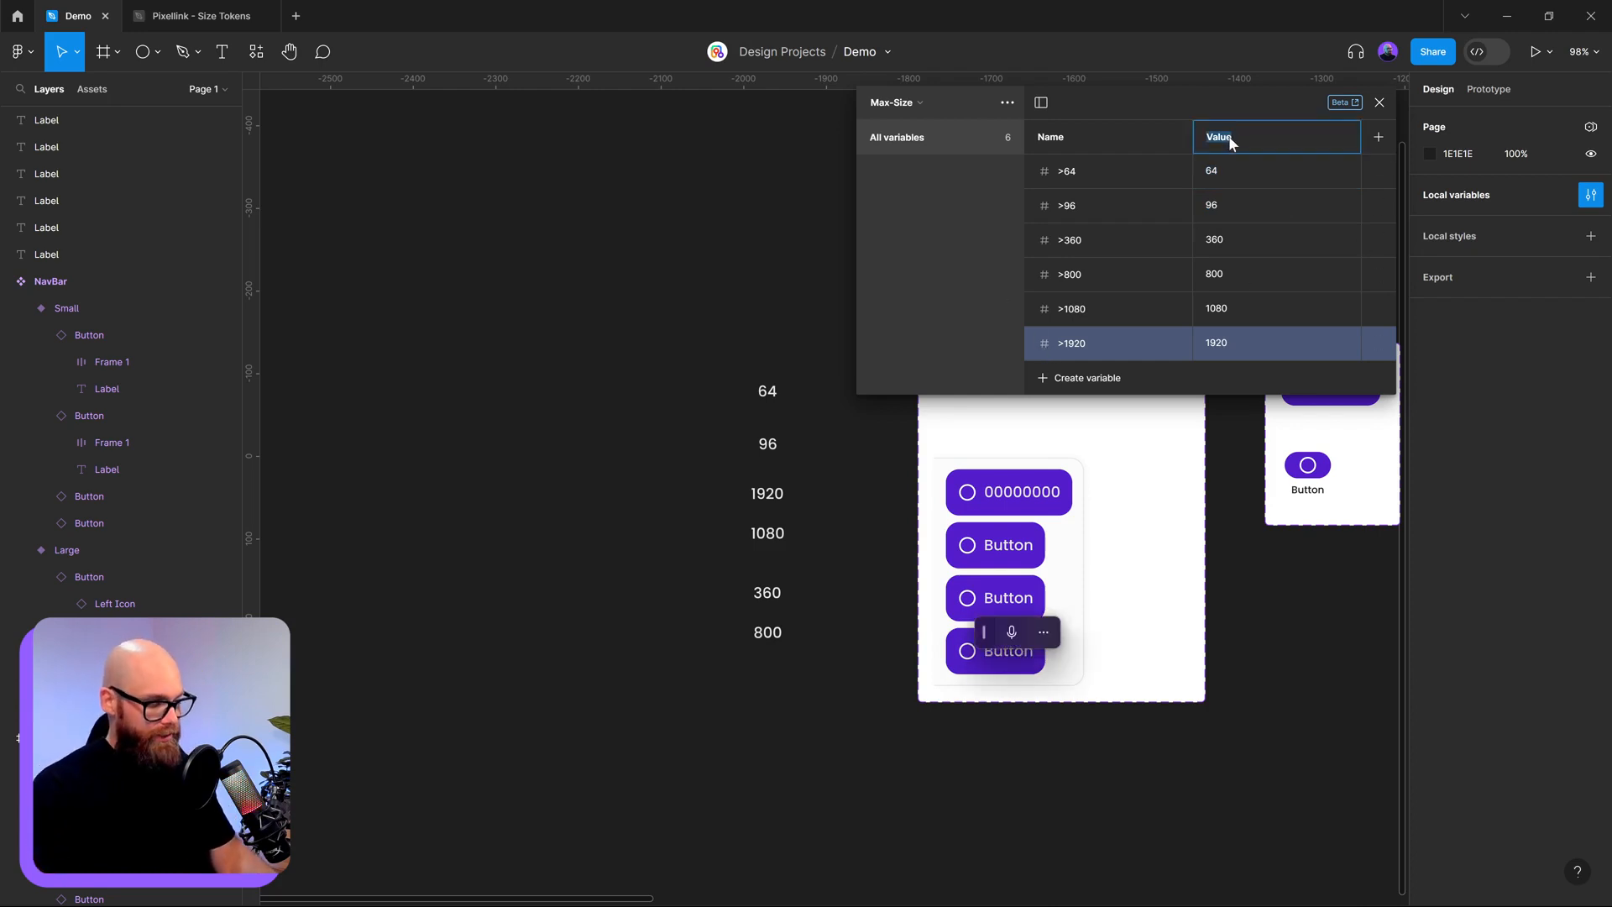
text(Size)
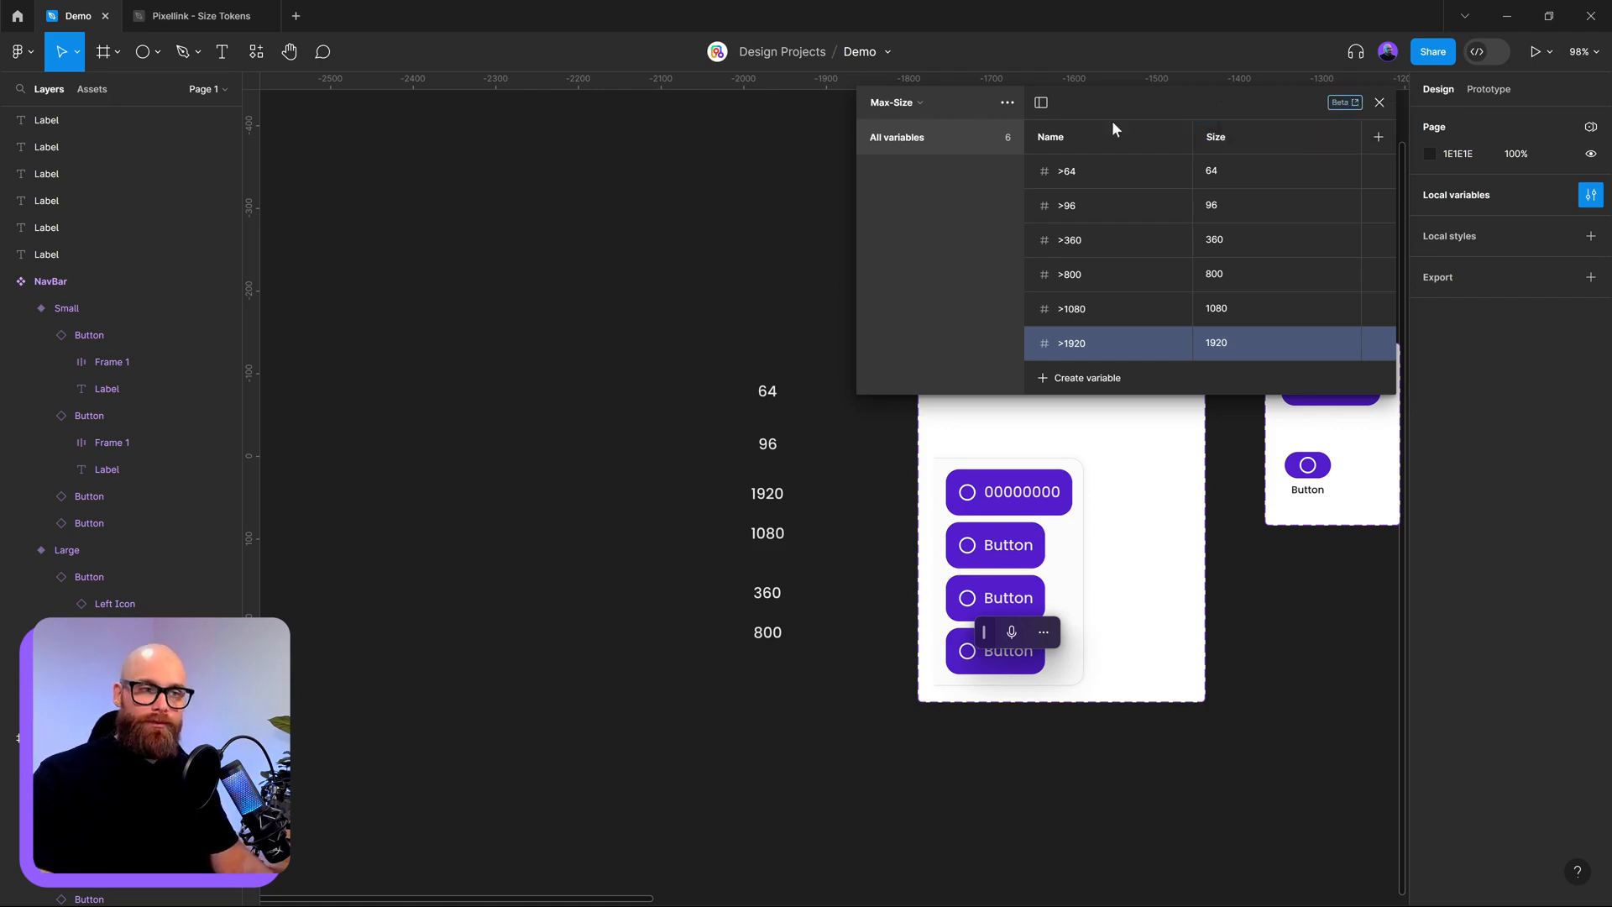
drag(1112, 118, 997, 176)
click(1277, 206)
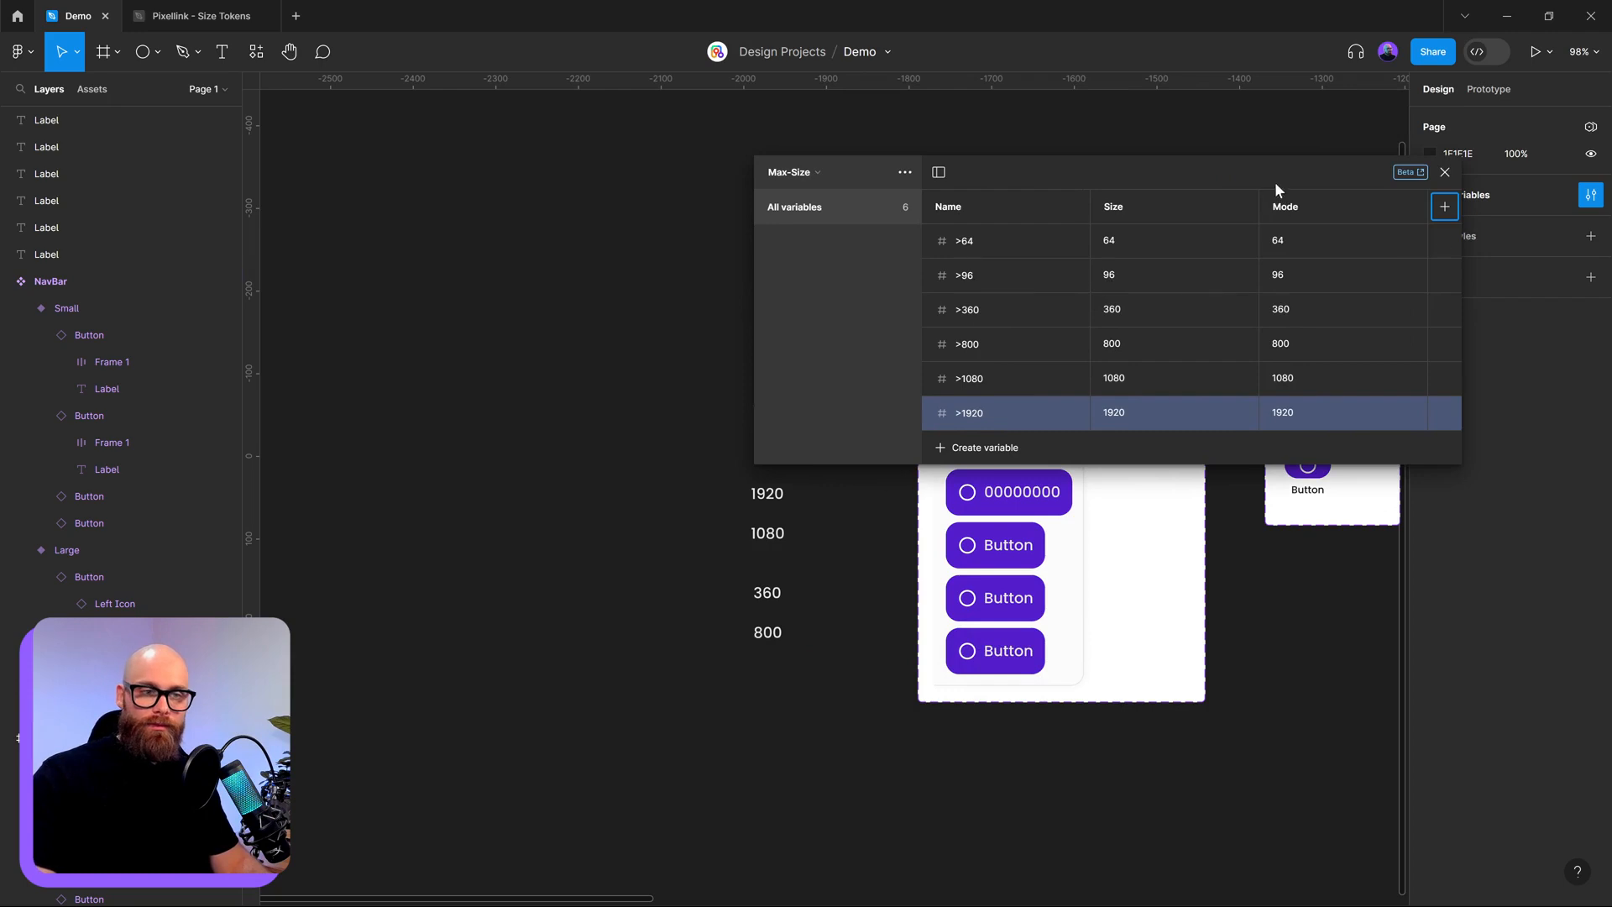
double_click(1292, 219)
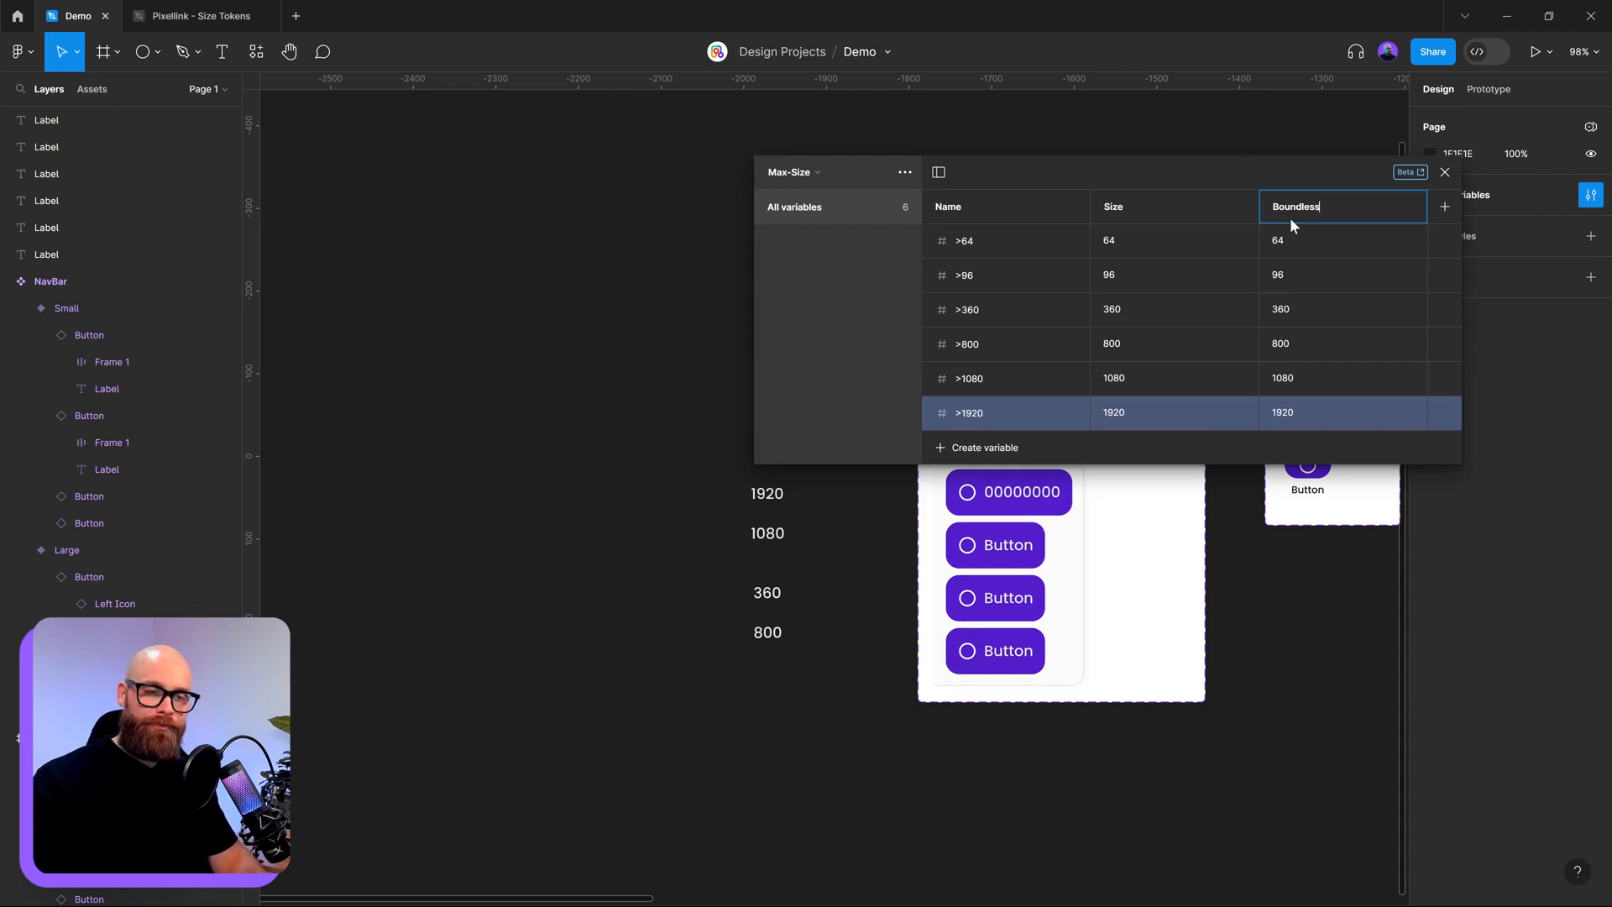
text(Boundless)
click(870, 316)
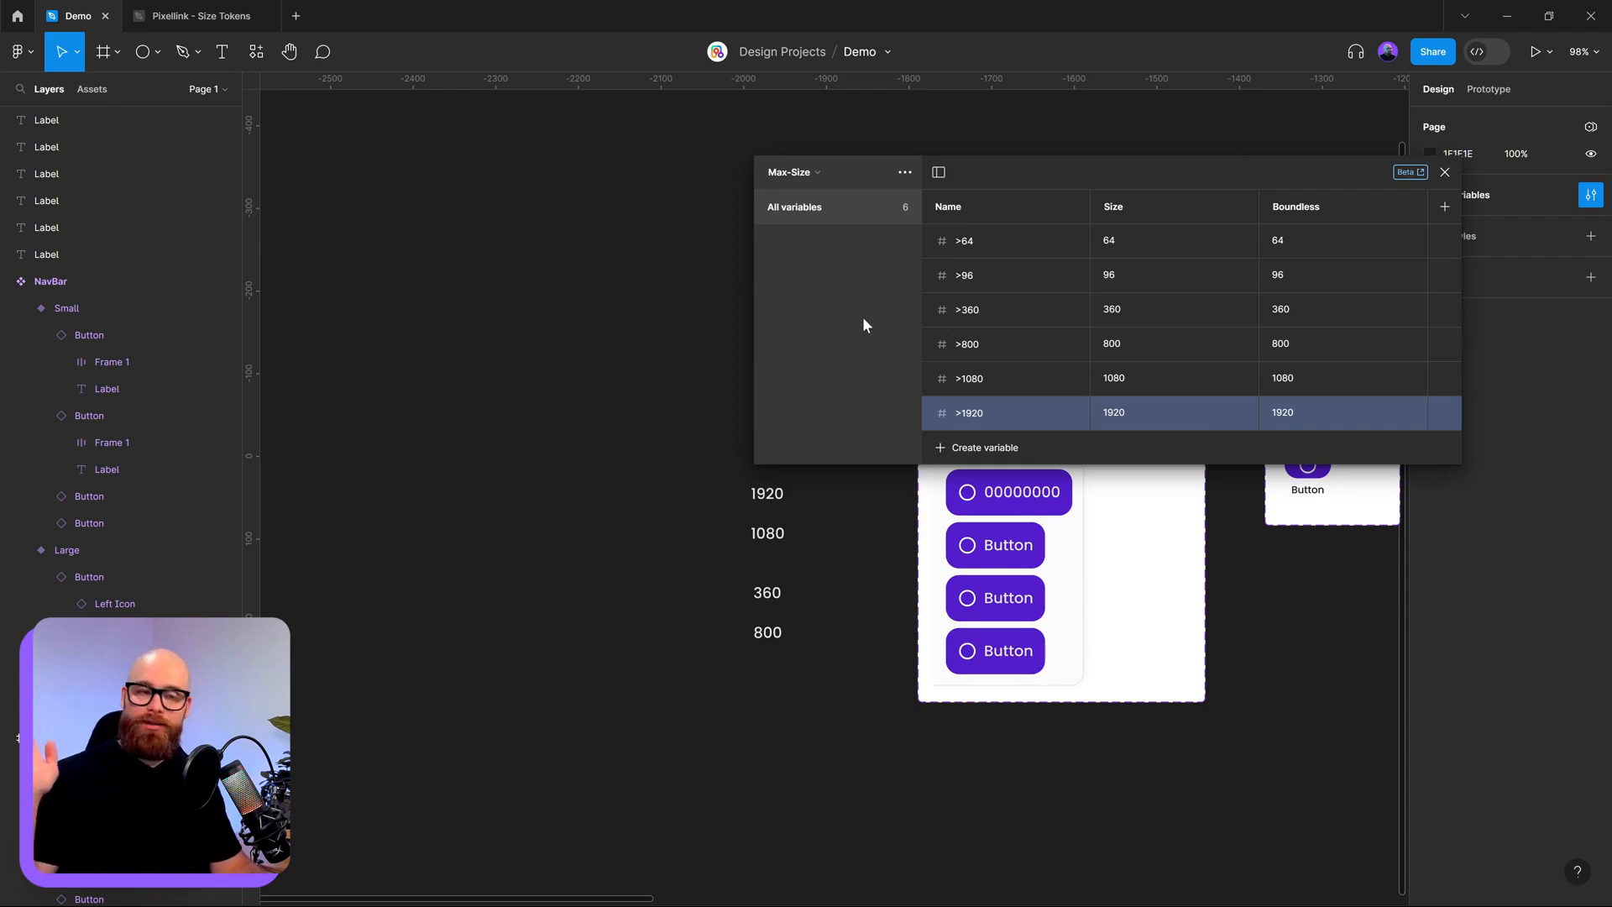
click(1316, 243)
text(1000000000)
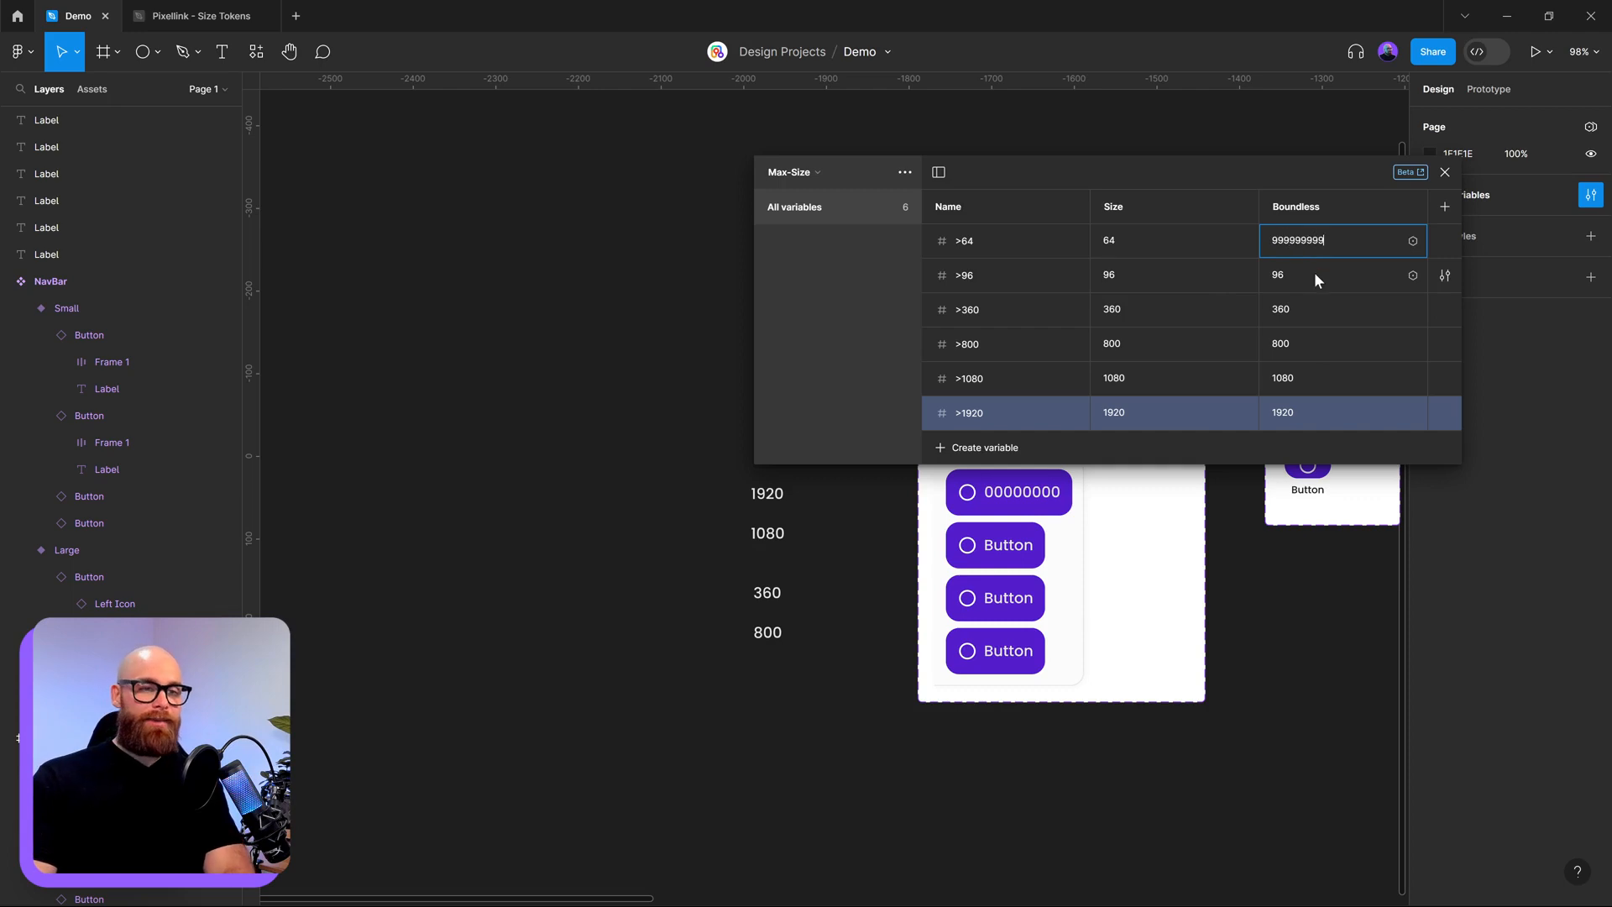
click(1316, 272)
text(999999999)
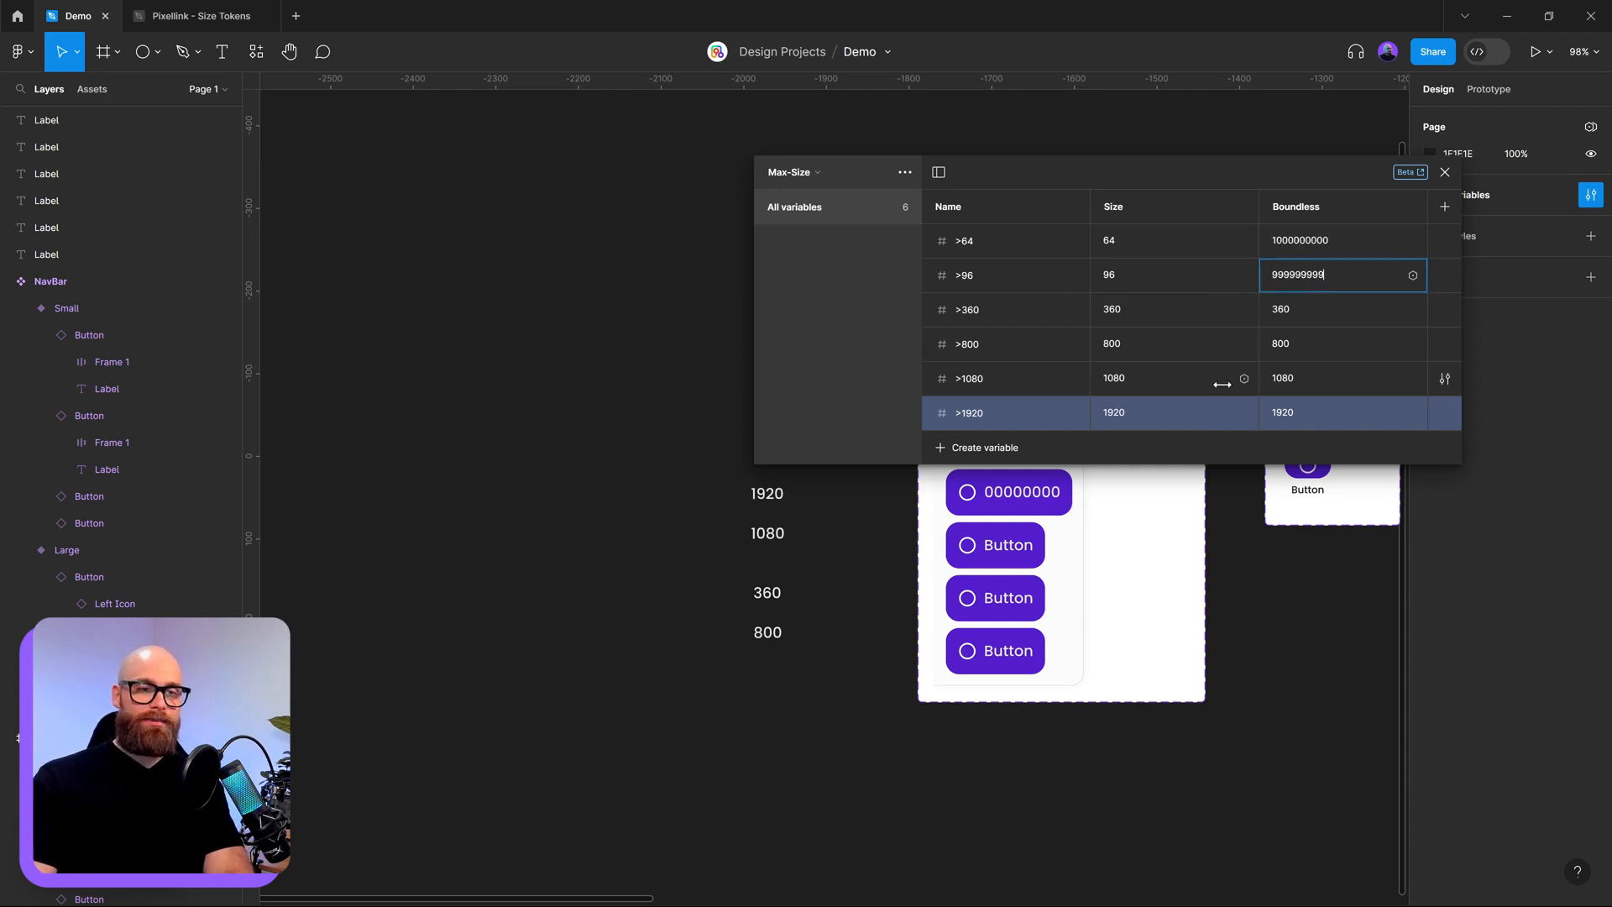
text(9)
click(1304, 312)
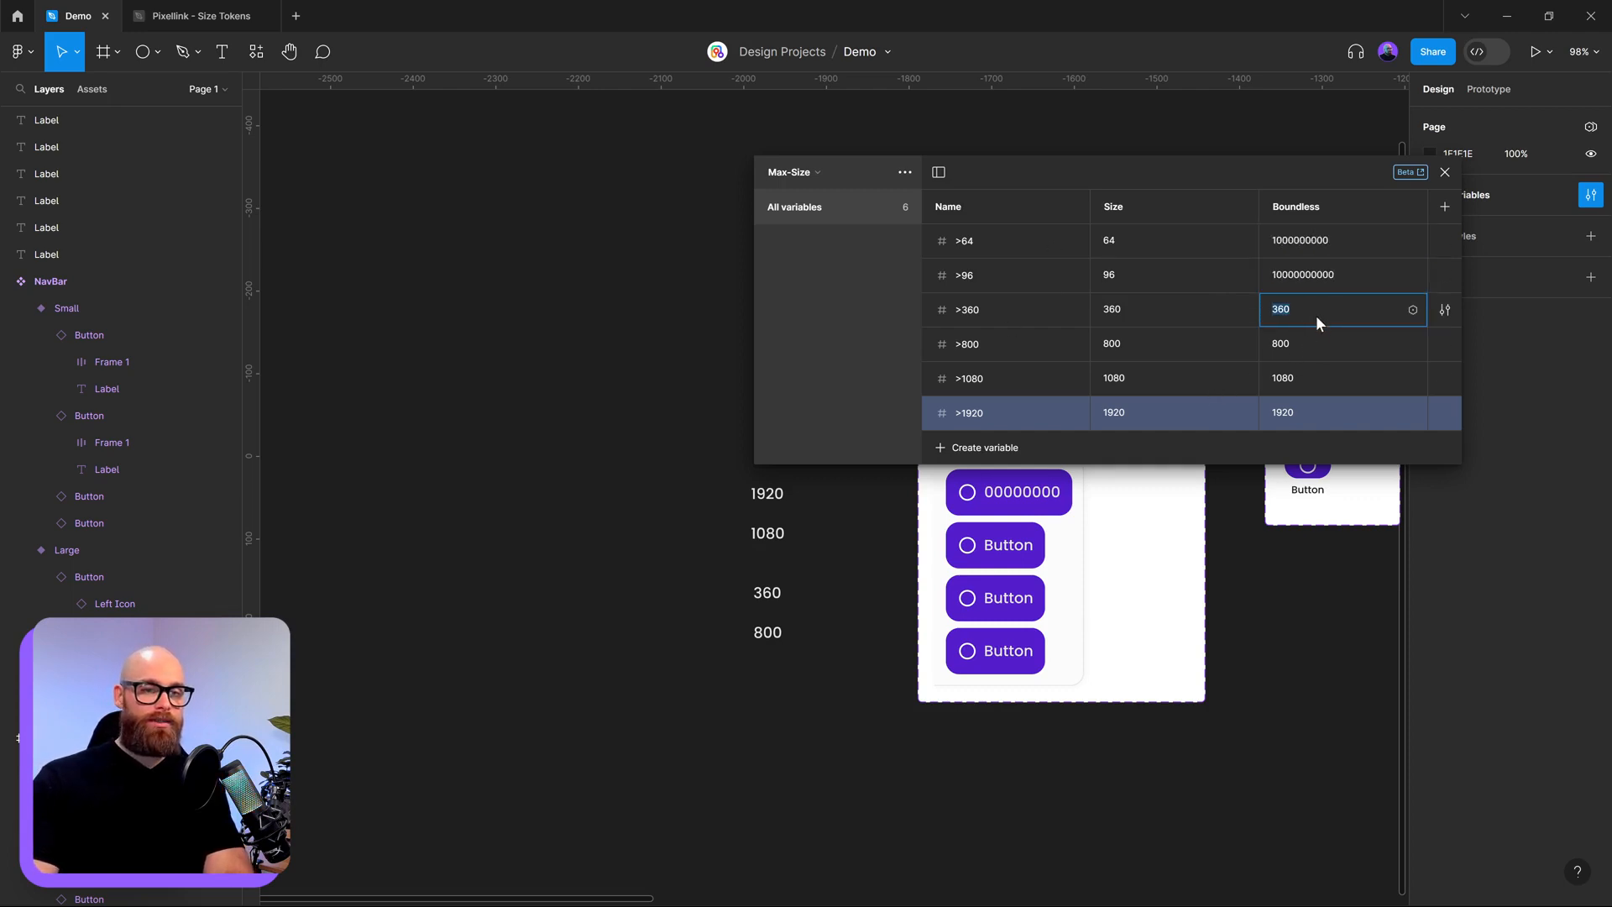
text(999999999)
click(1351, 288)
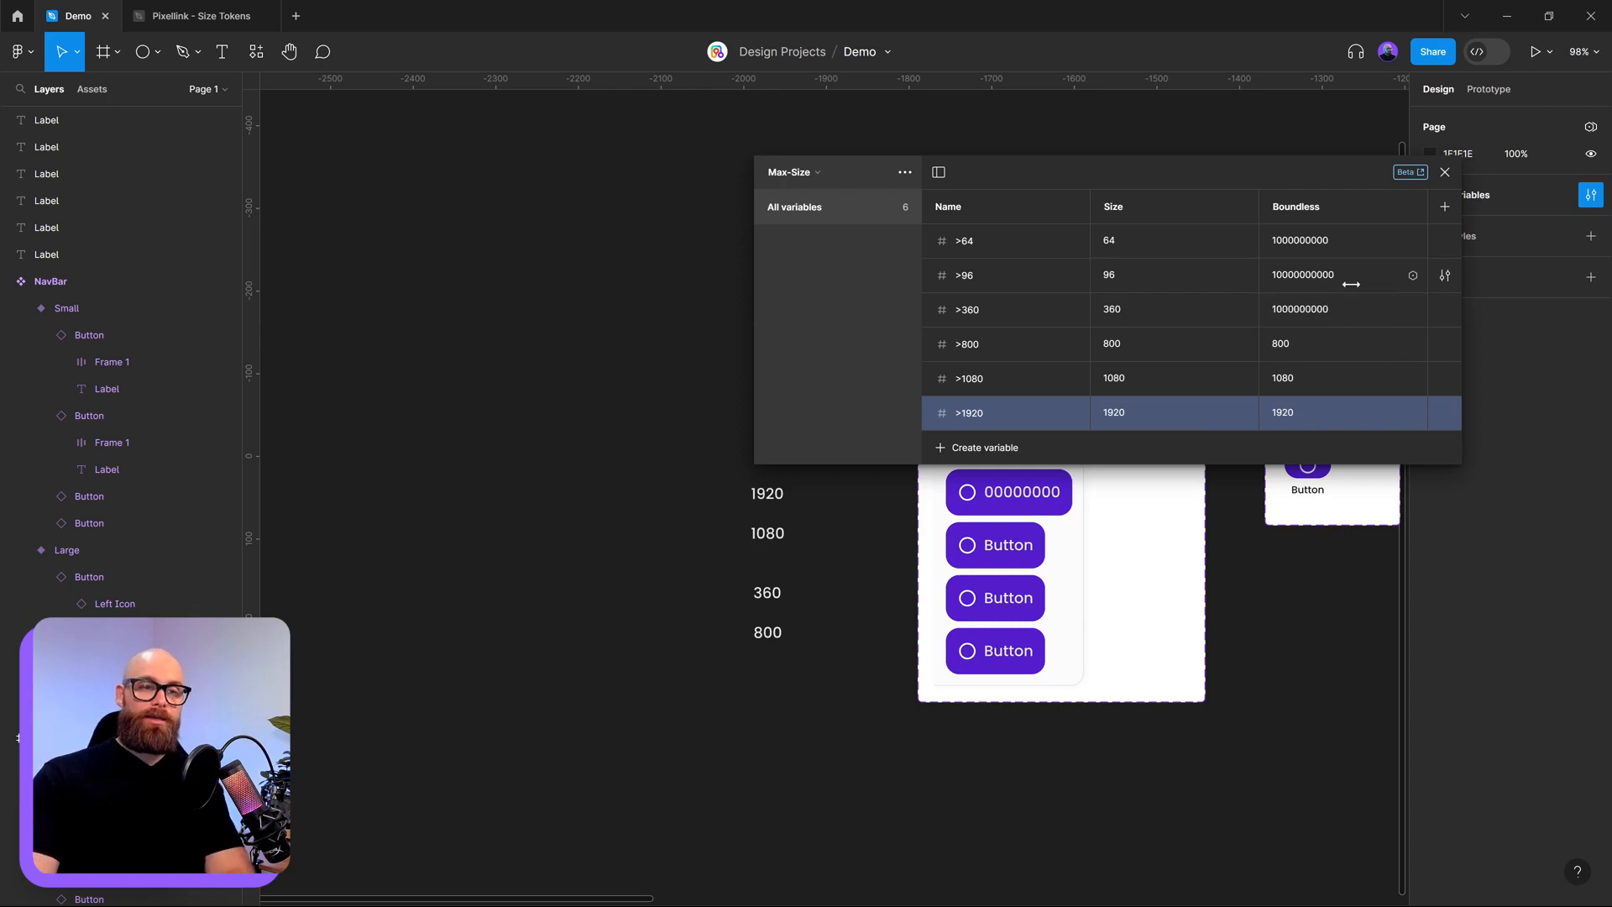
key(ctrl+c)
click(1355, 307)
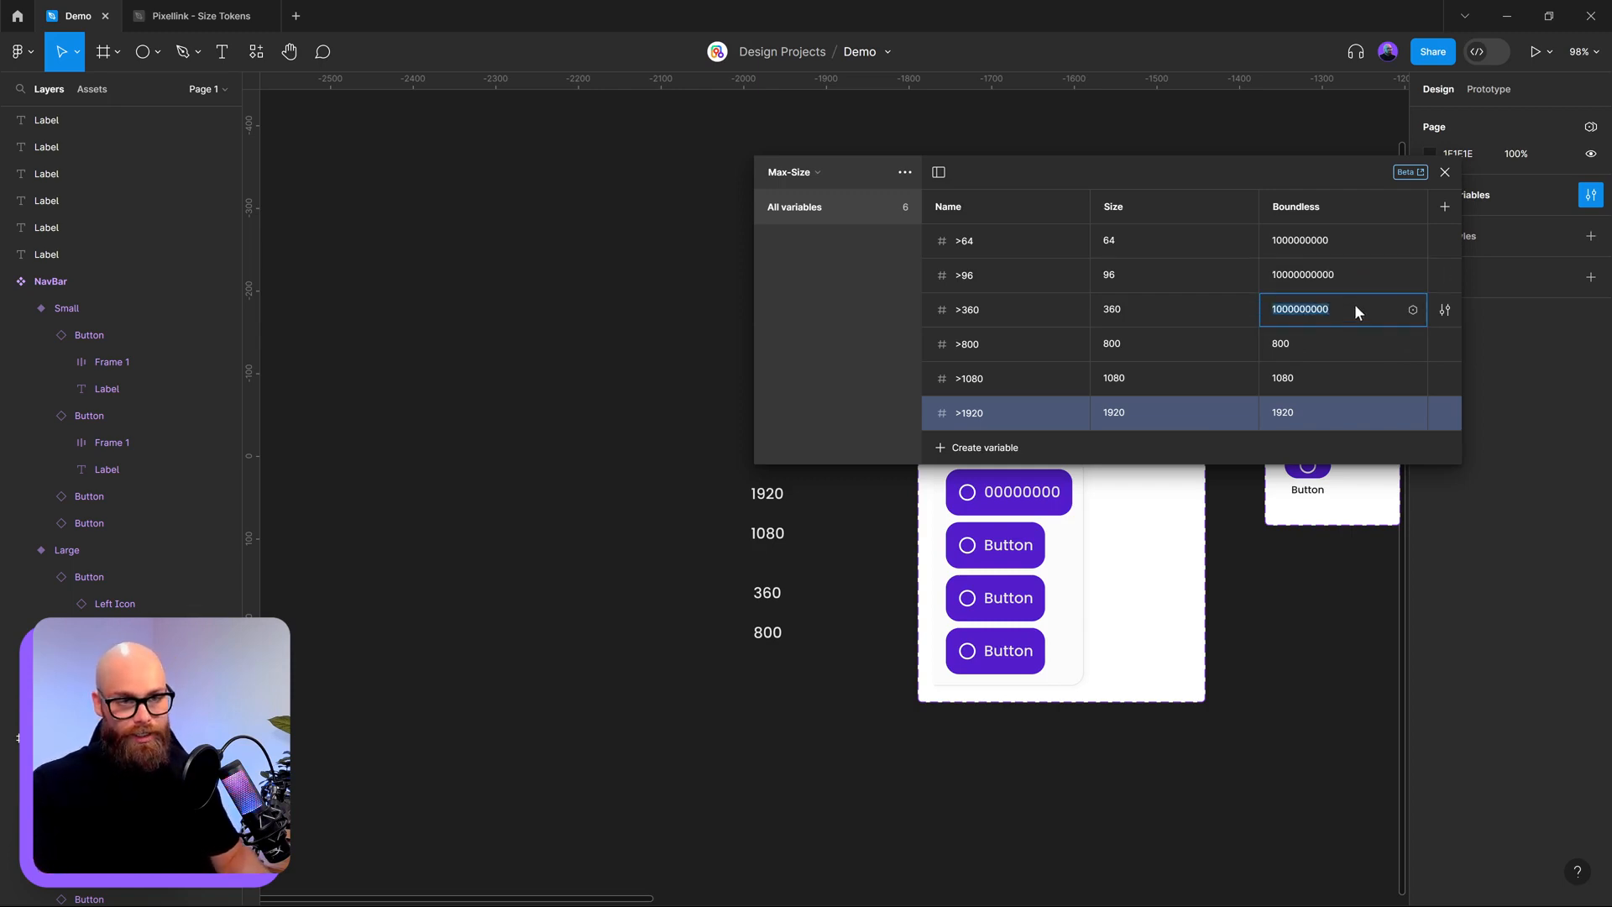
key(ctrl+v)
click(1351, 246)
key(ctrl+v)
double_click(1364, 246)
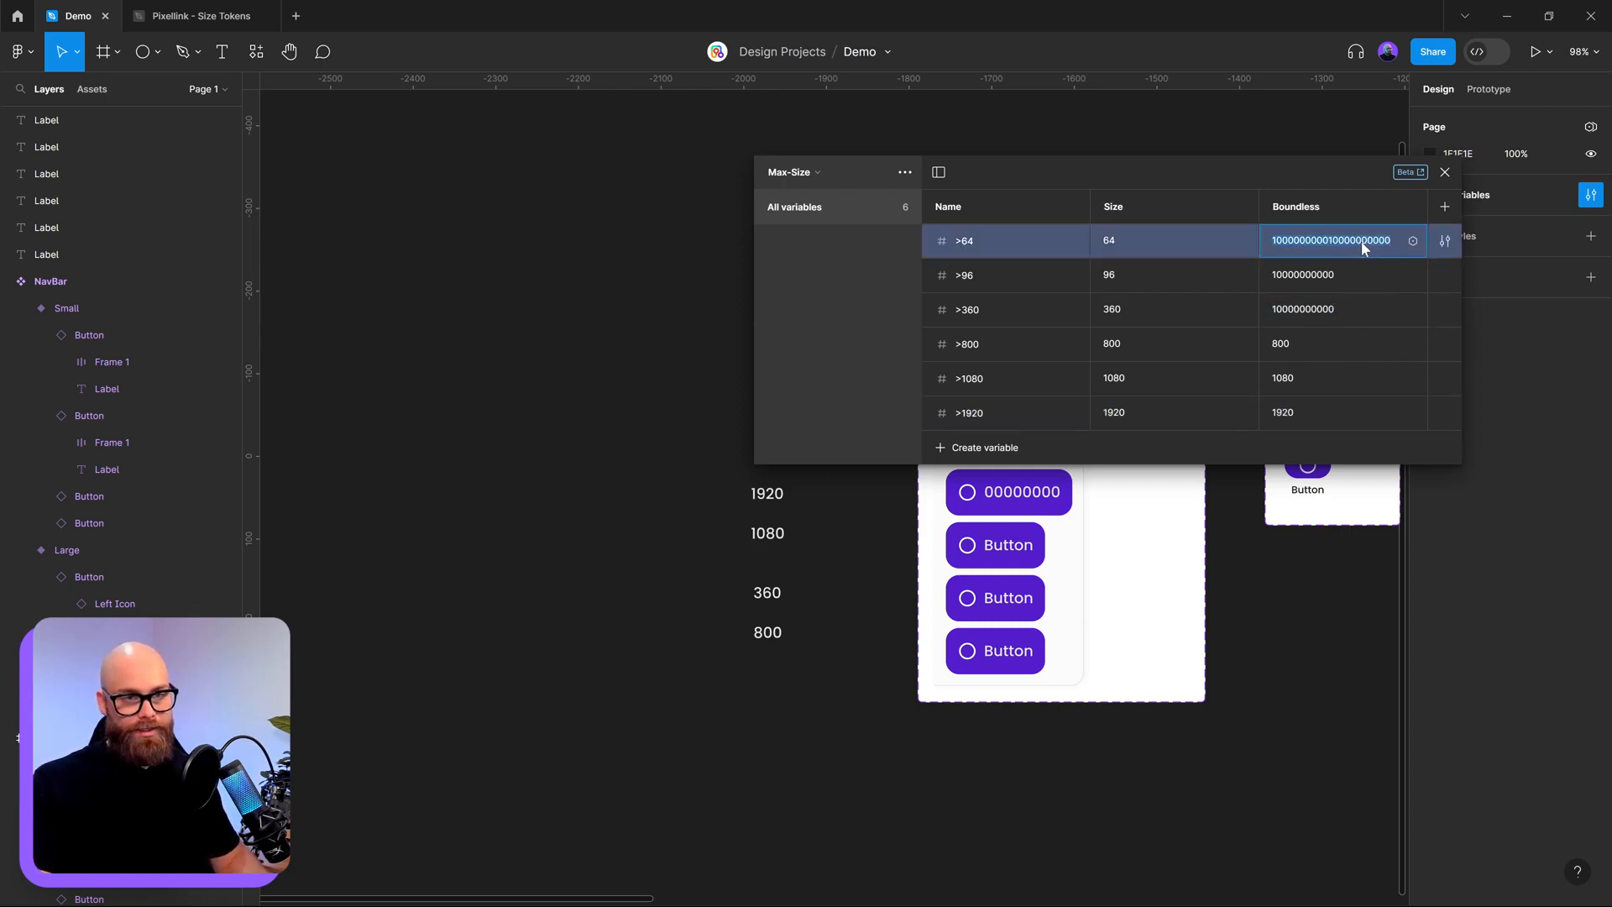
key(ctrl+v)
drag(1363, 248, 1346, 325)
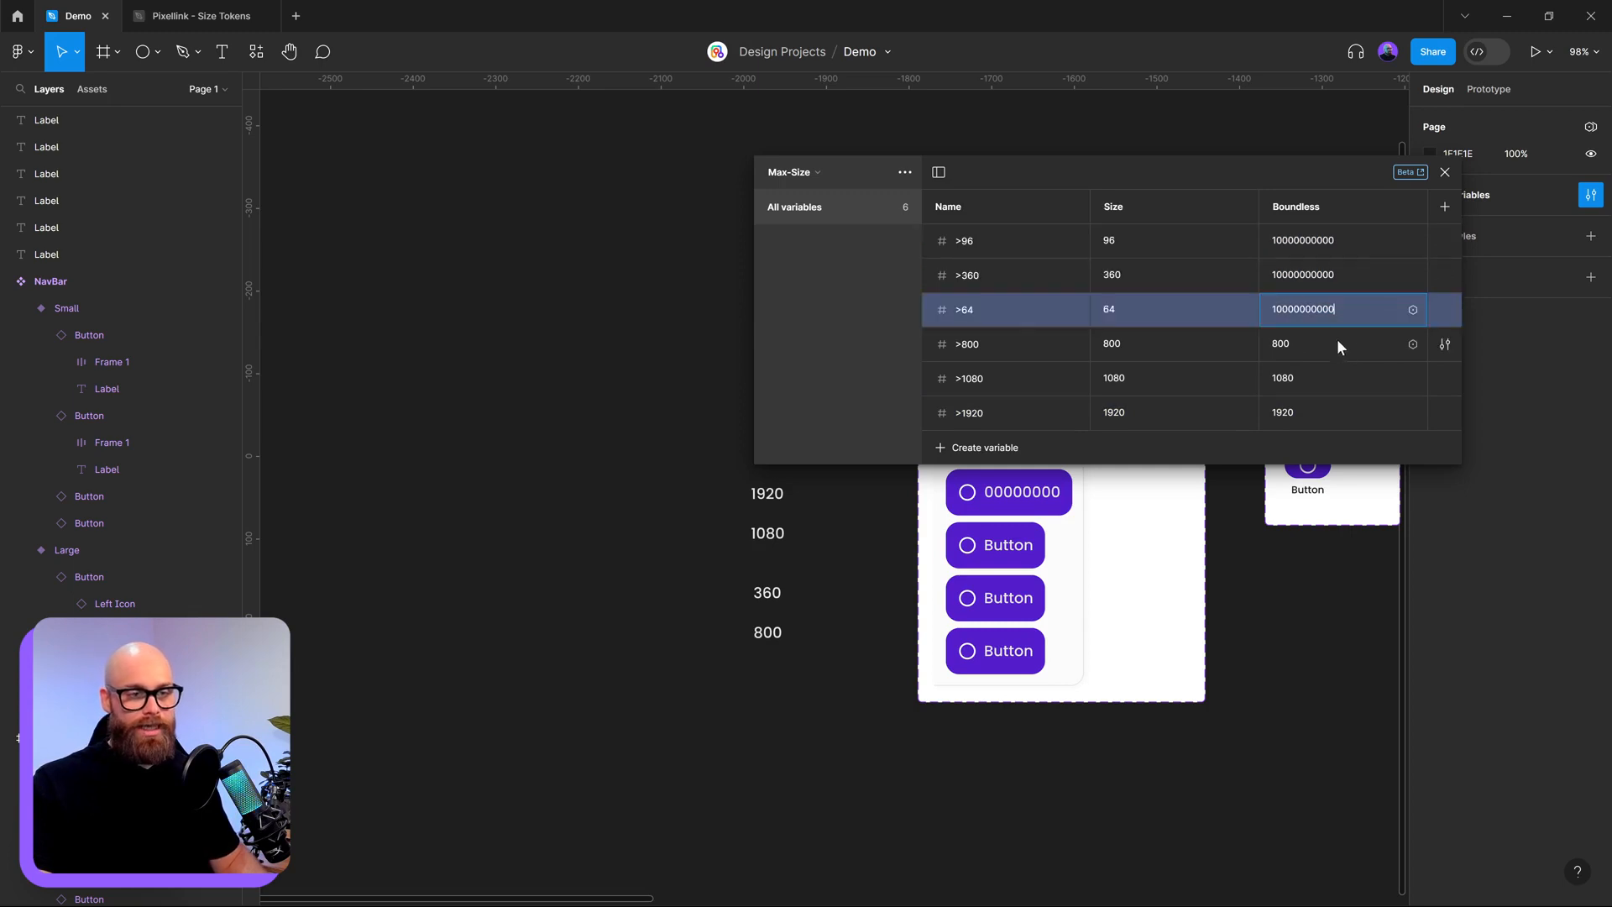
drag(999, 316, 990, 226)
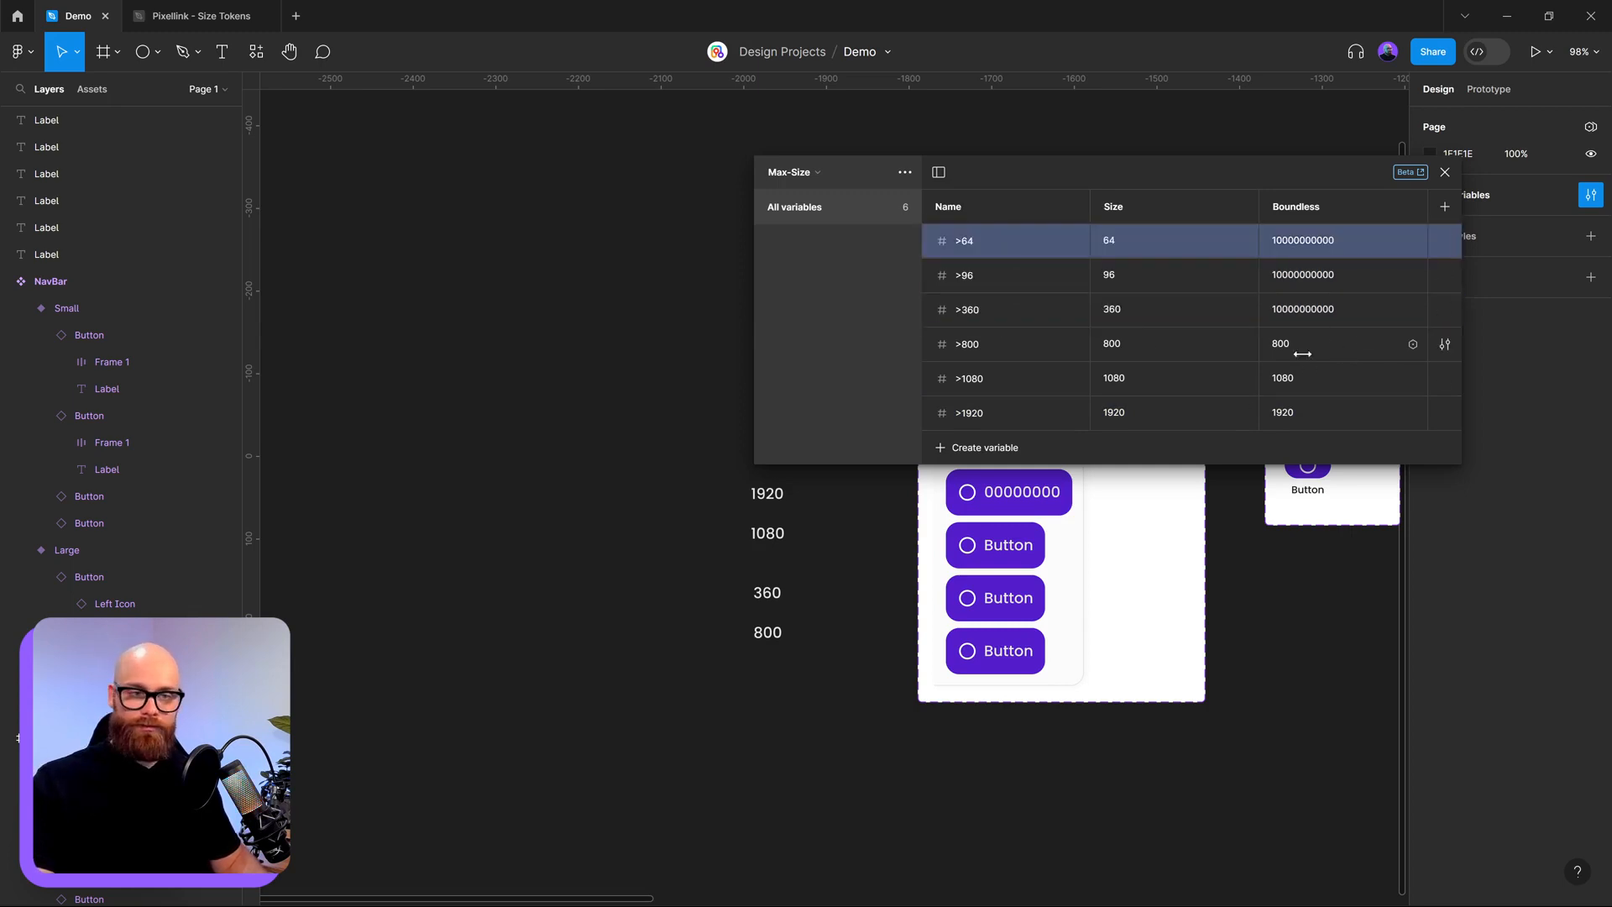
double_click(1284, 345)
key(ctrl+v)
double_click(1286, 380)
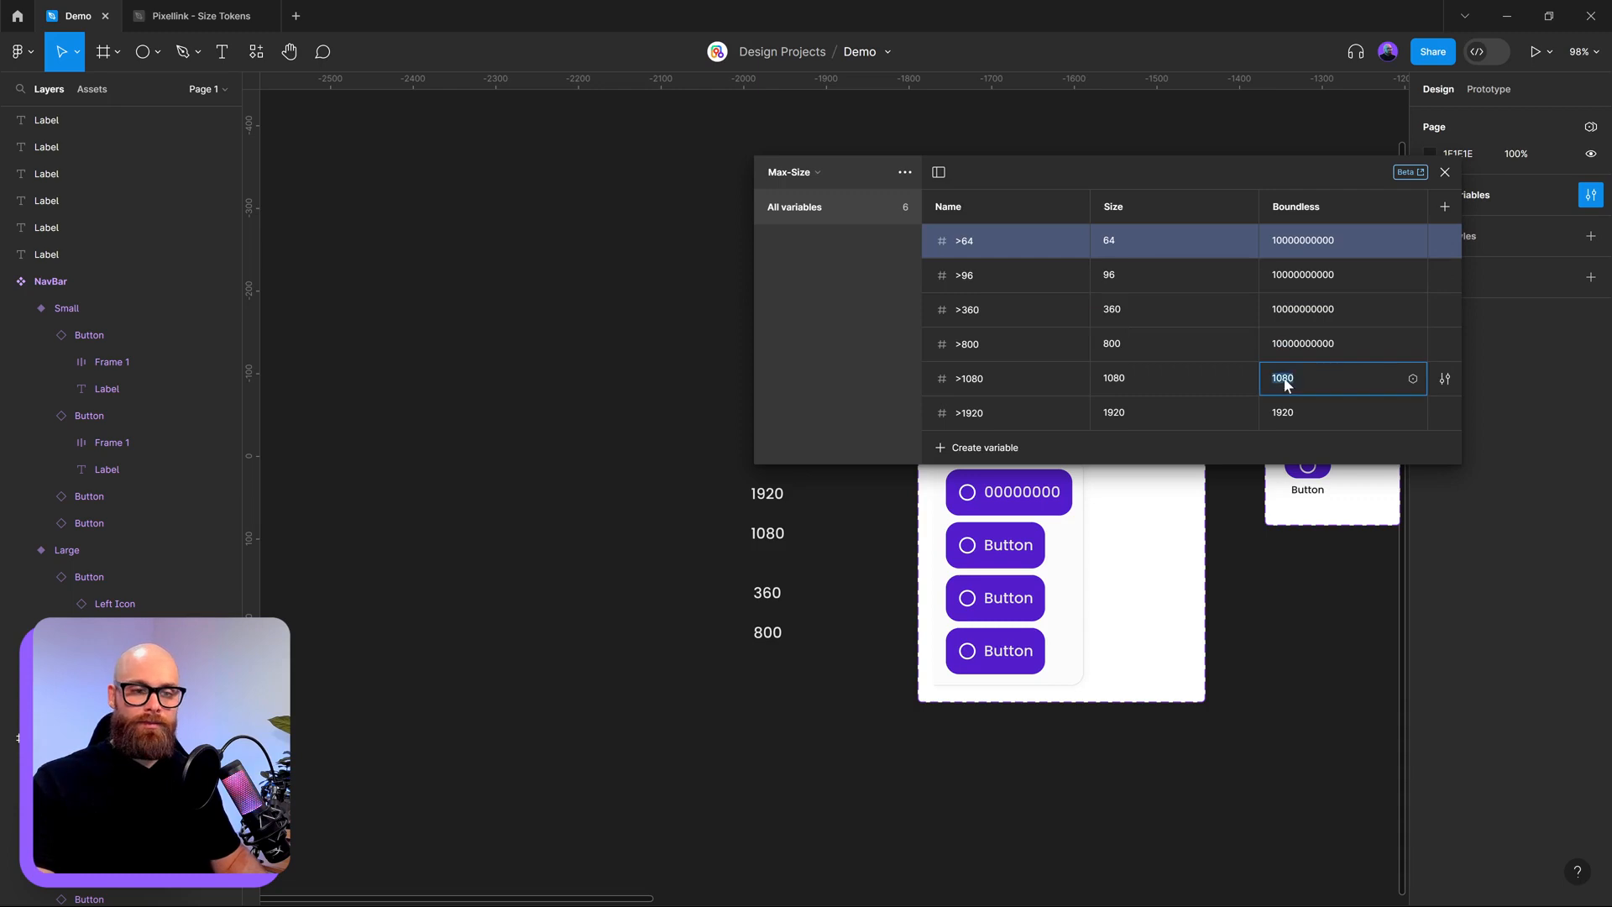
key(ctrl+v)
click(1282, 418)
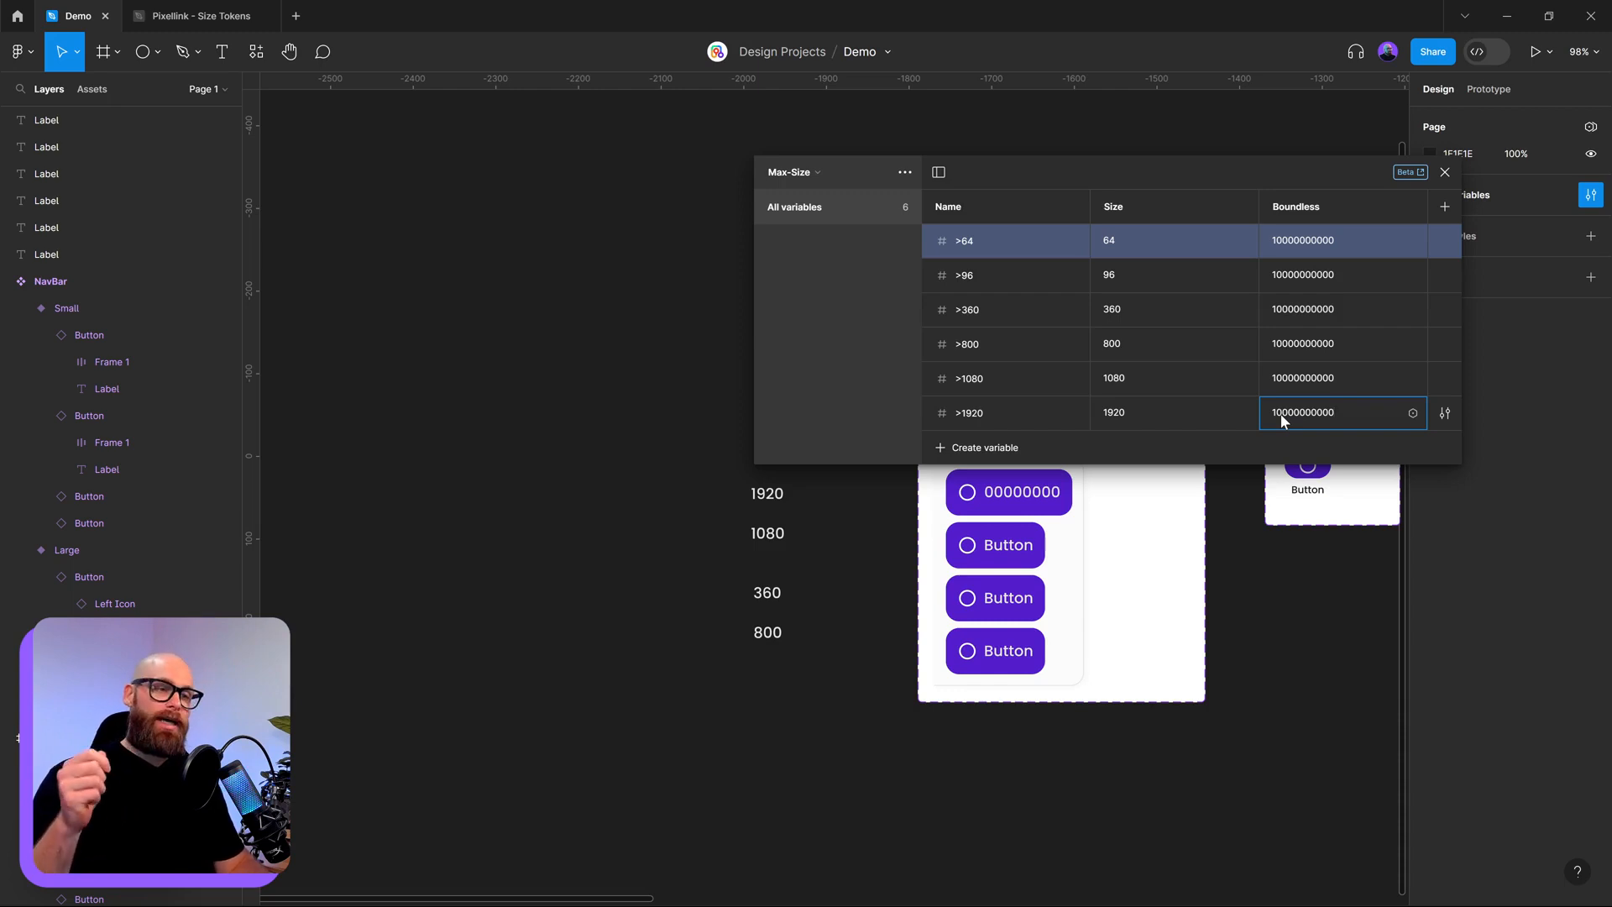
click(904, 345)
click(799, 172)
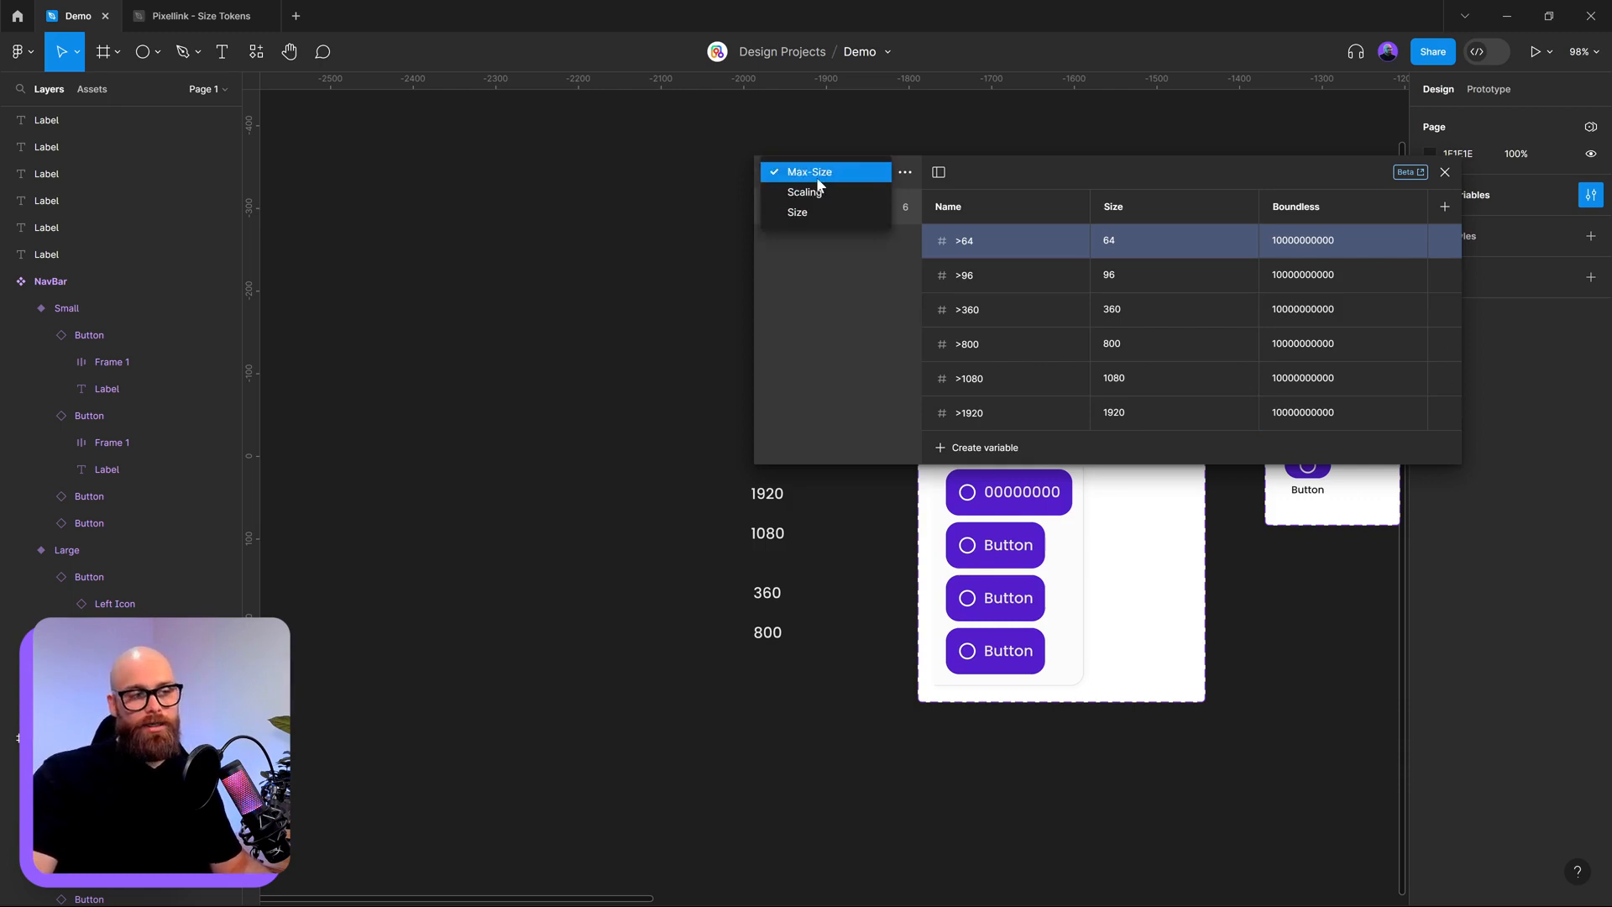
click(815, 176)
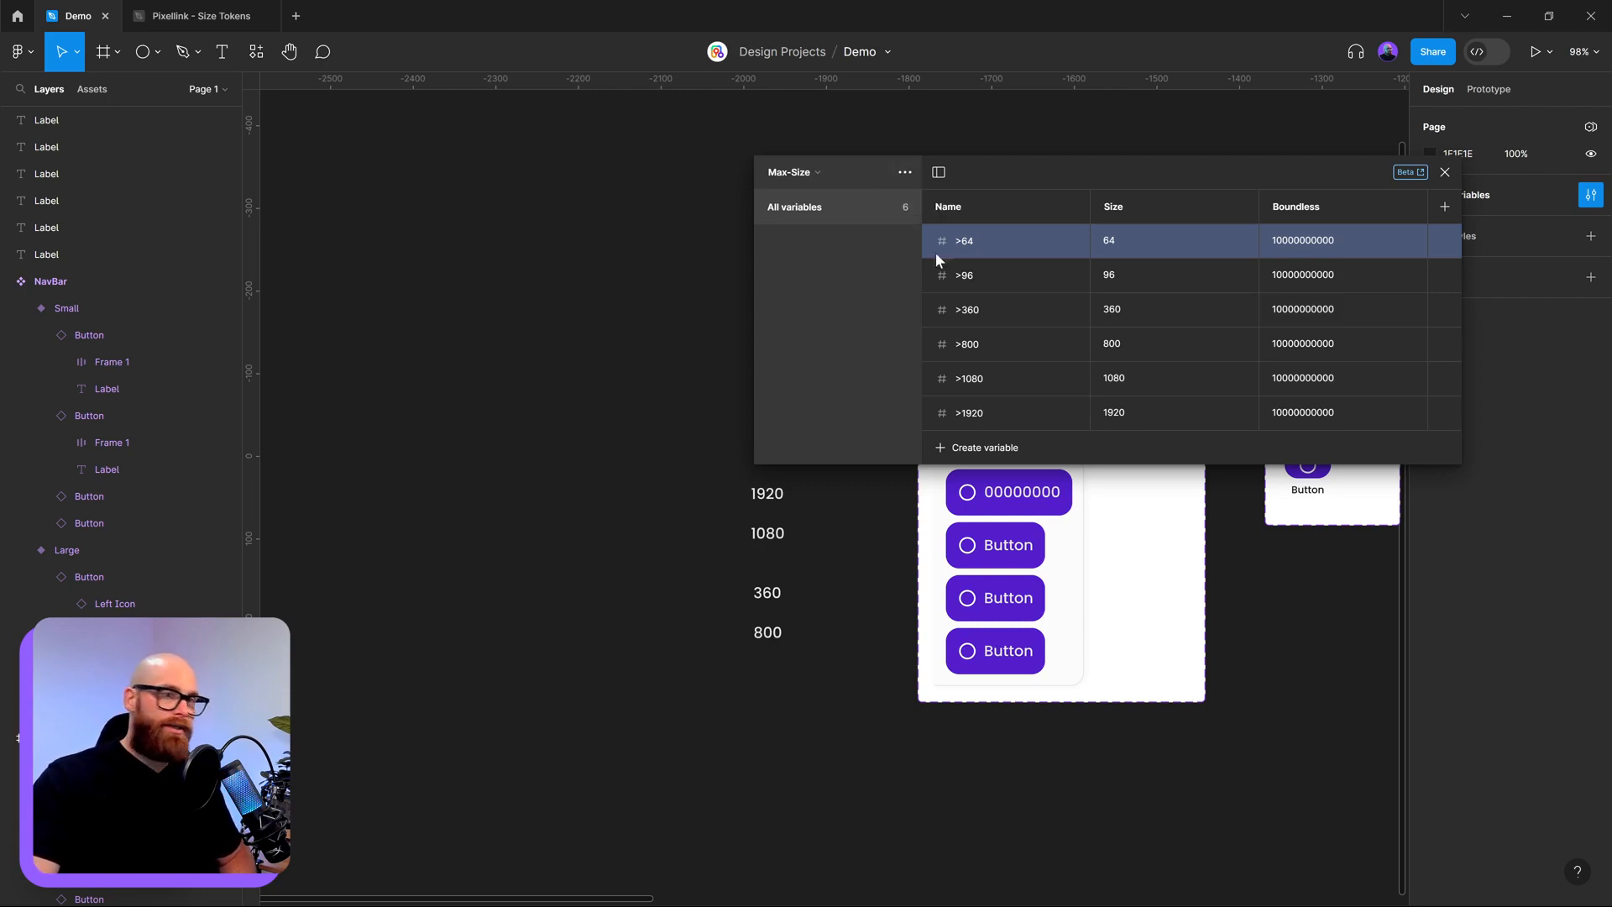
- Run the Variables Pro plugin for swapping, importing and exporting variables
click(262, 59)
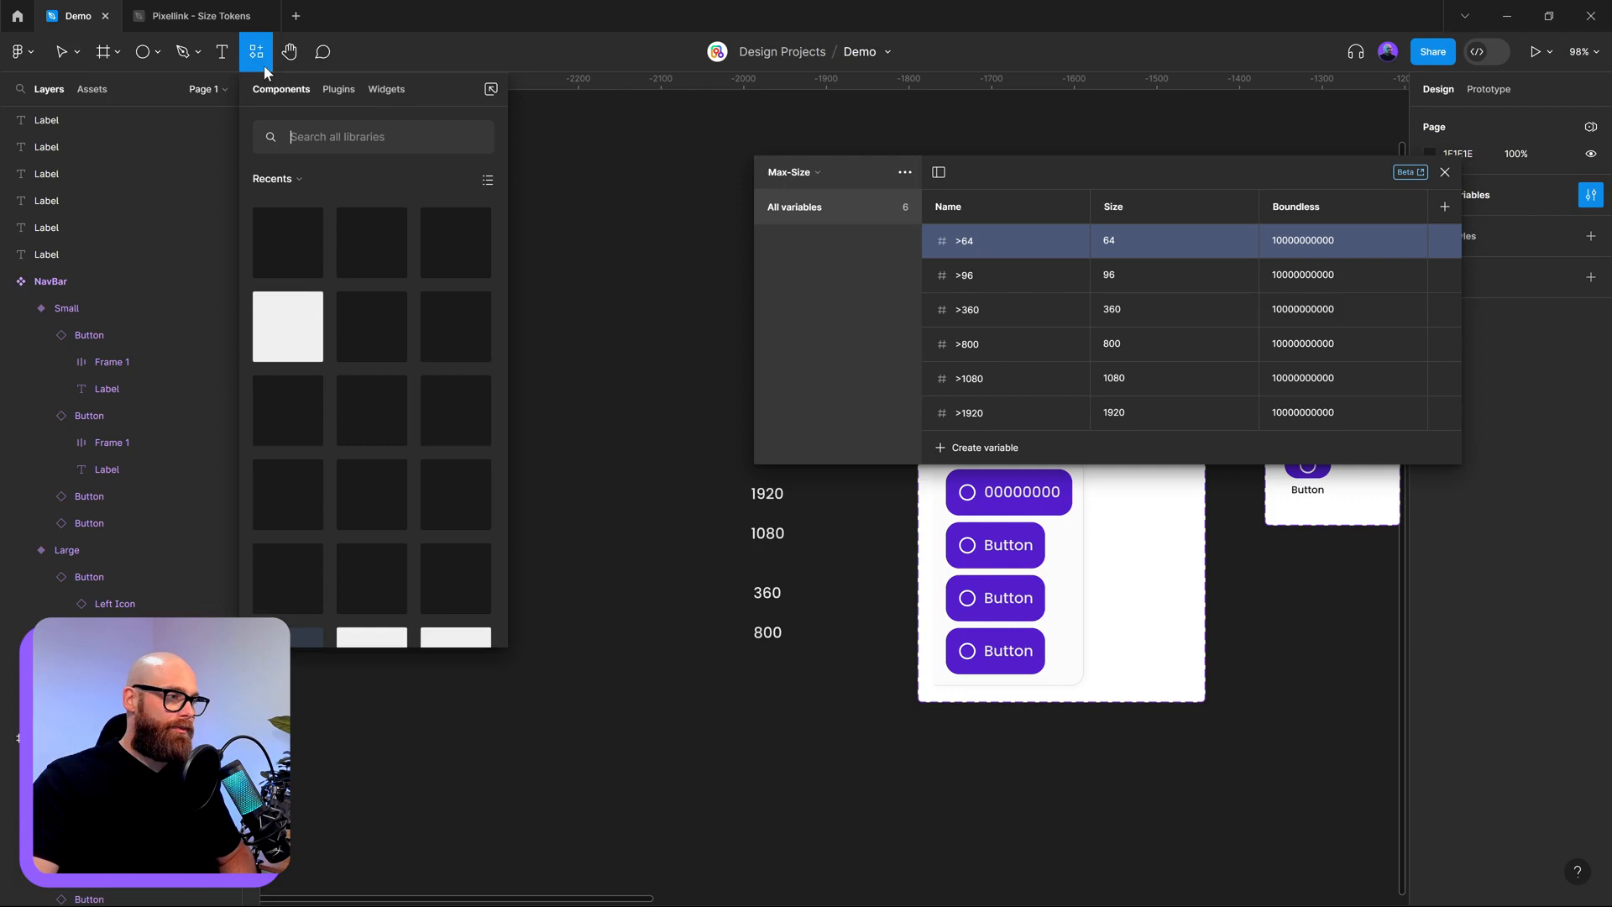
click(332, 92)
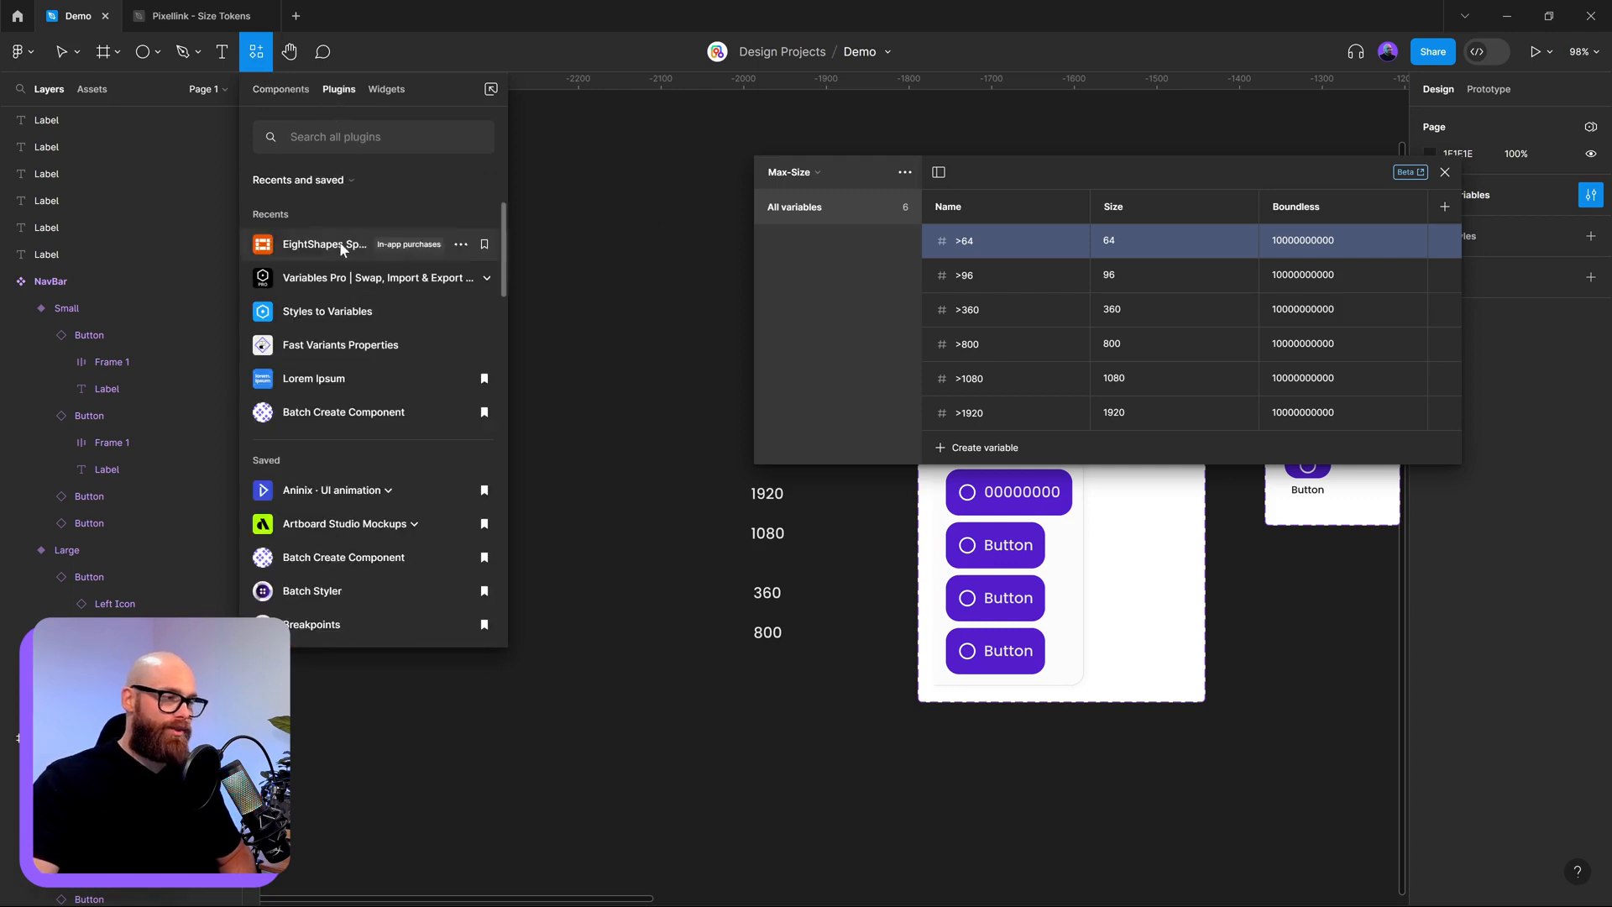
click(439, 279)
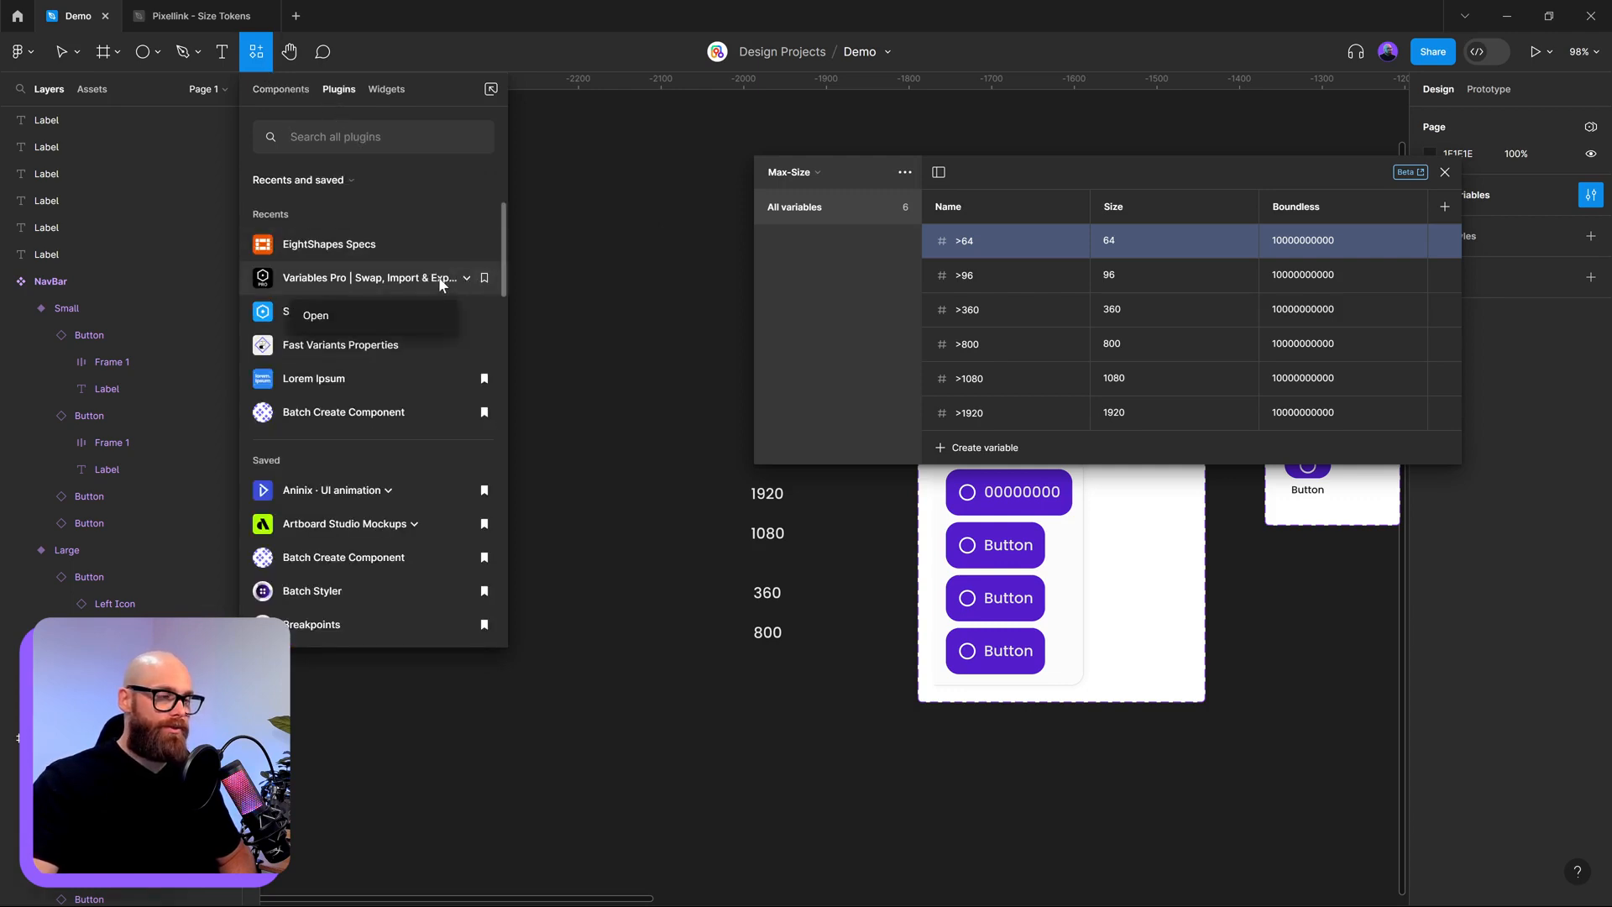
click(440, 278)
click(439, 278)
click(391, 303)
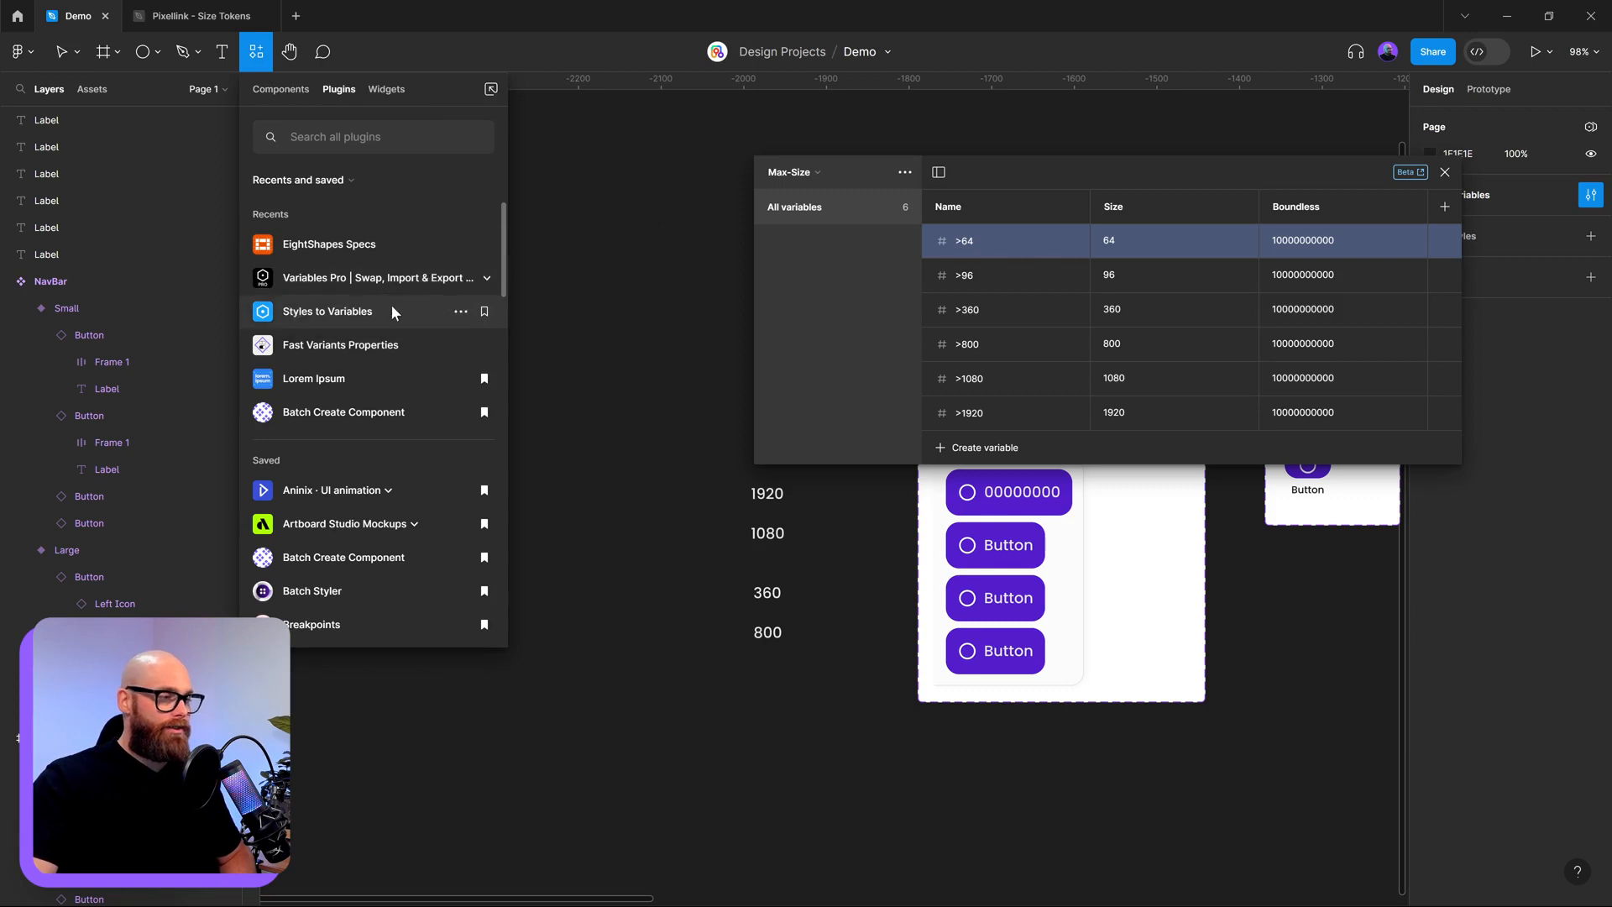
click(412, 280)
click(417, 318)
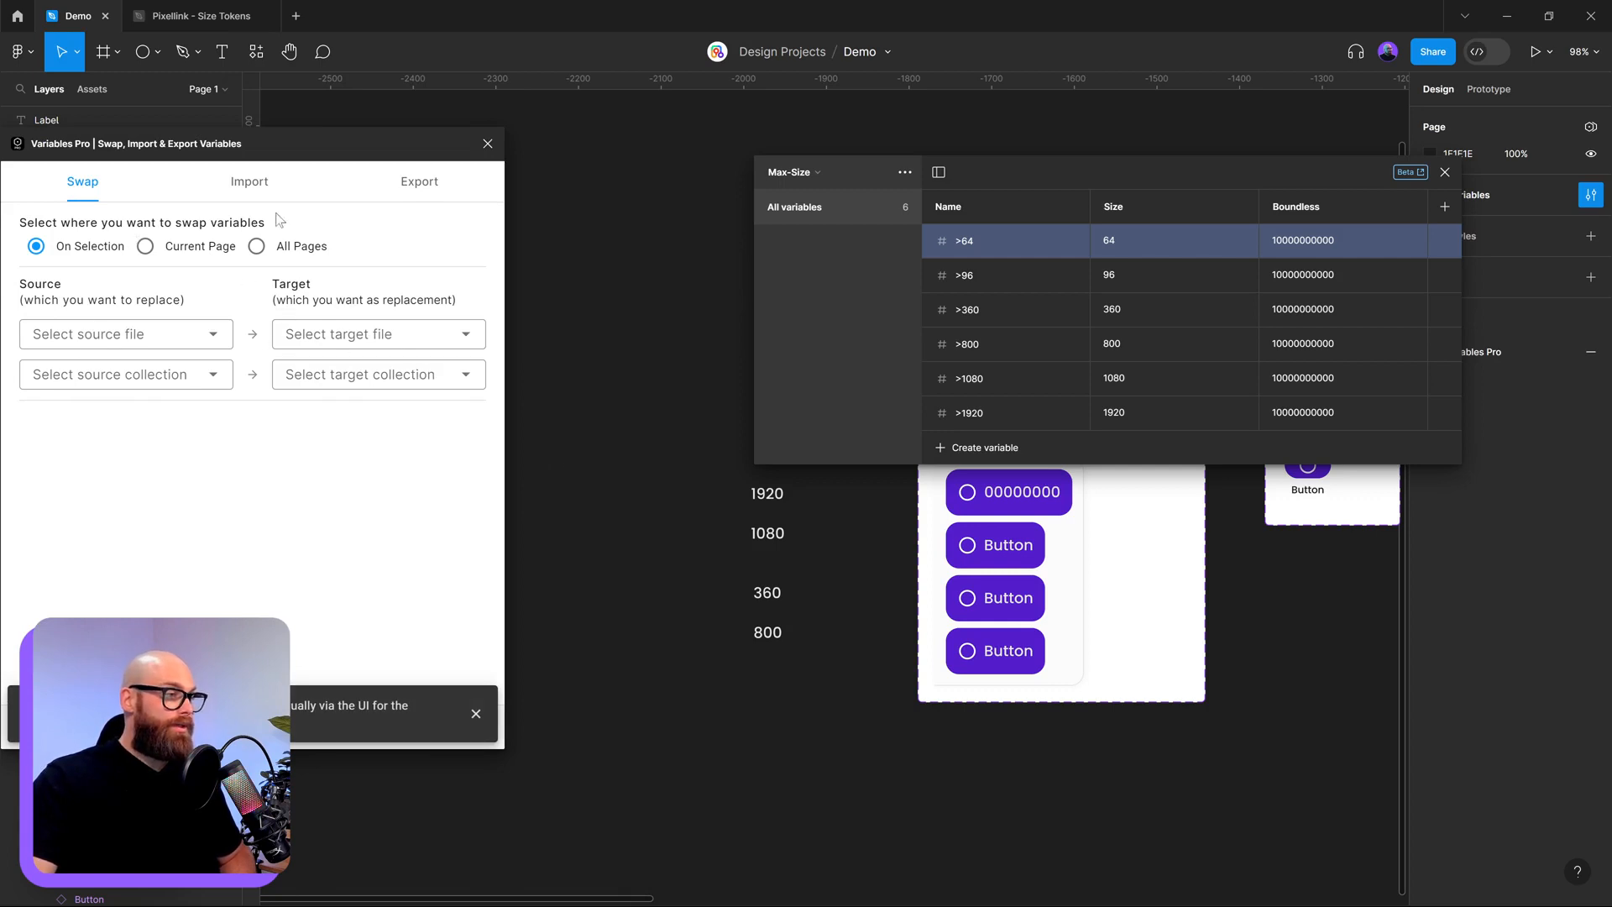
- Export only the Max-Size collection, leaving out Scaling and Size, and save it as export in Downloads, replacing the existing file
click(430, 195)
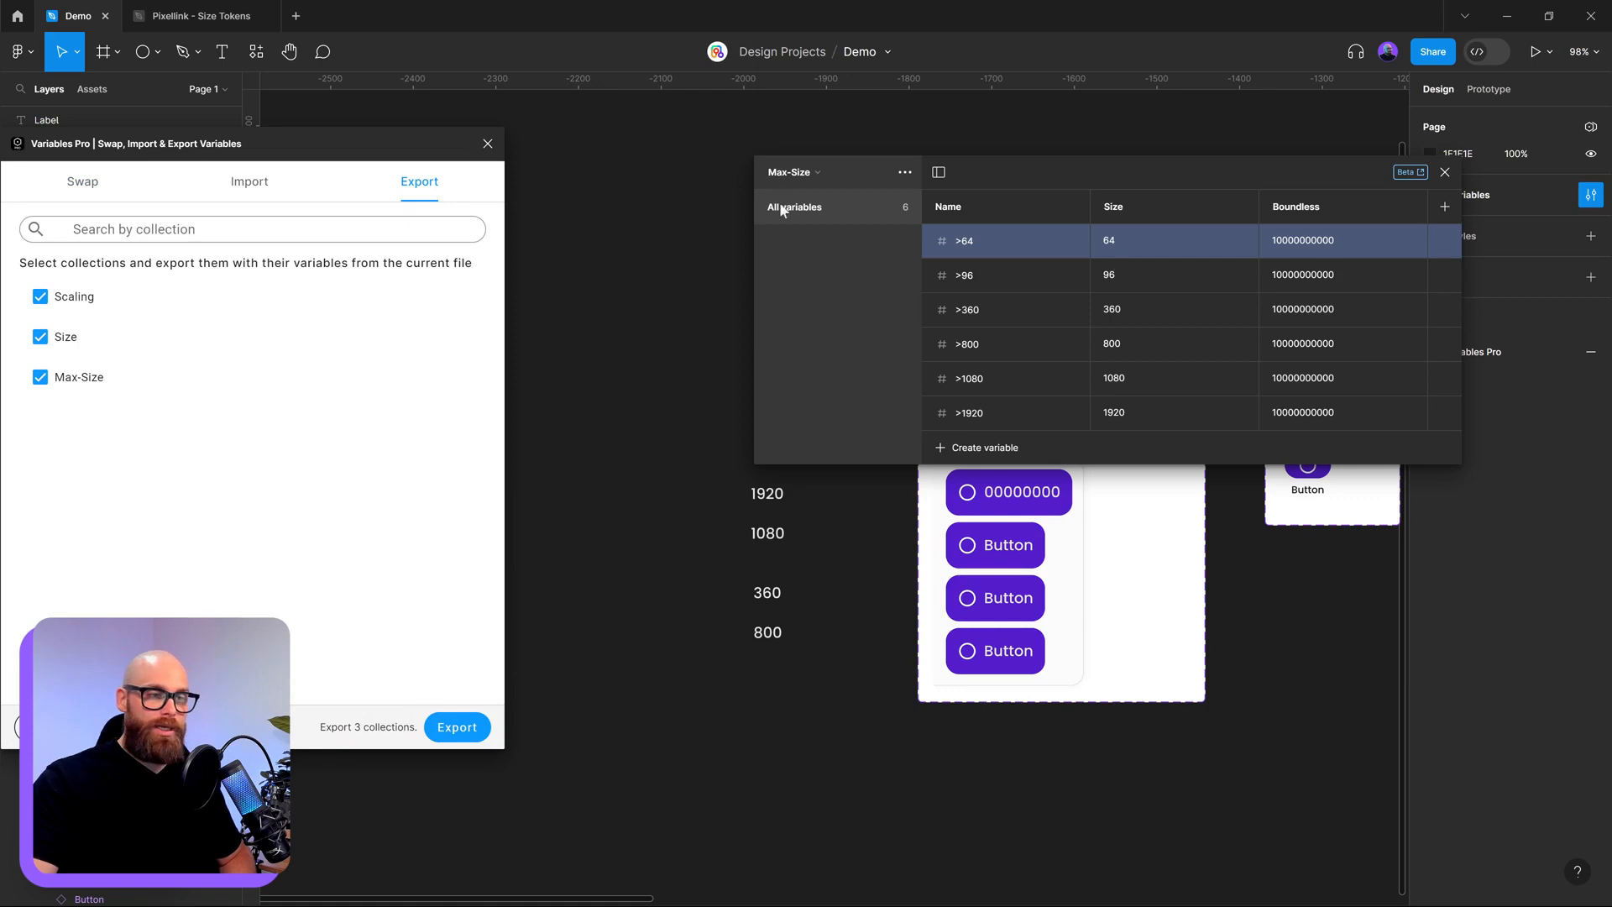
click(40, 336)
click(39, 297)
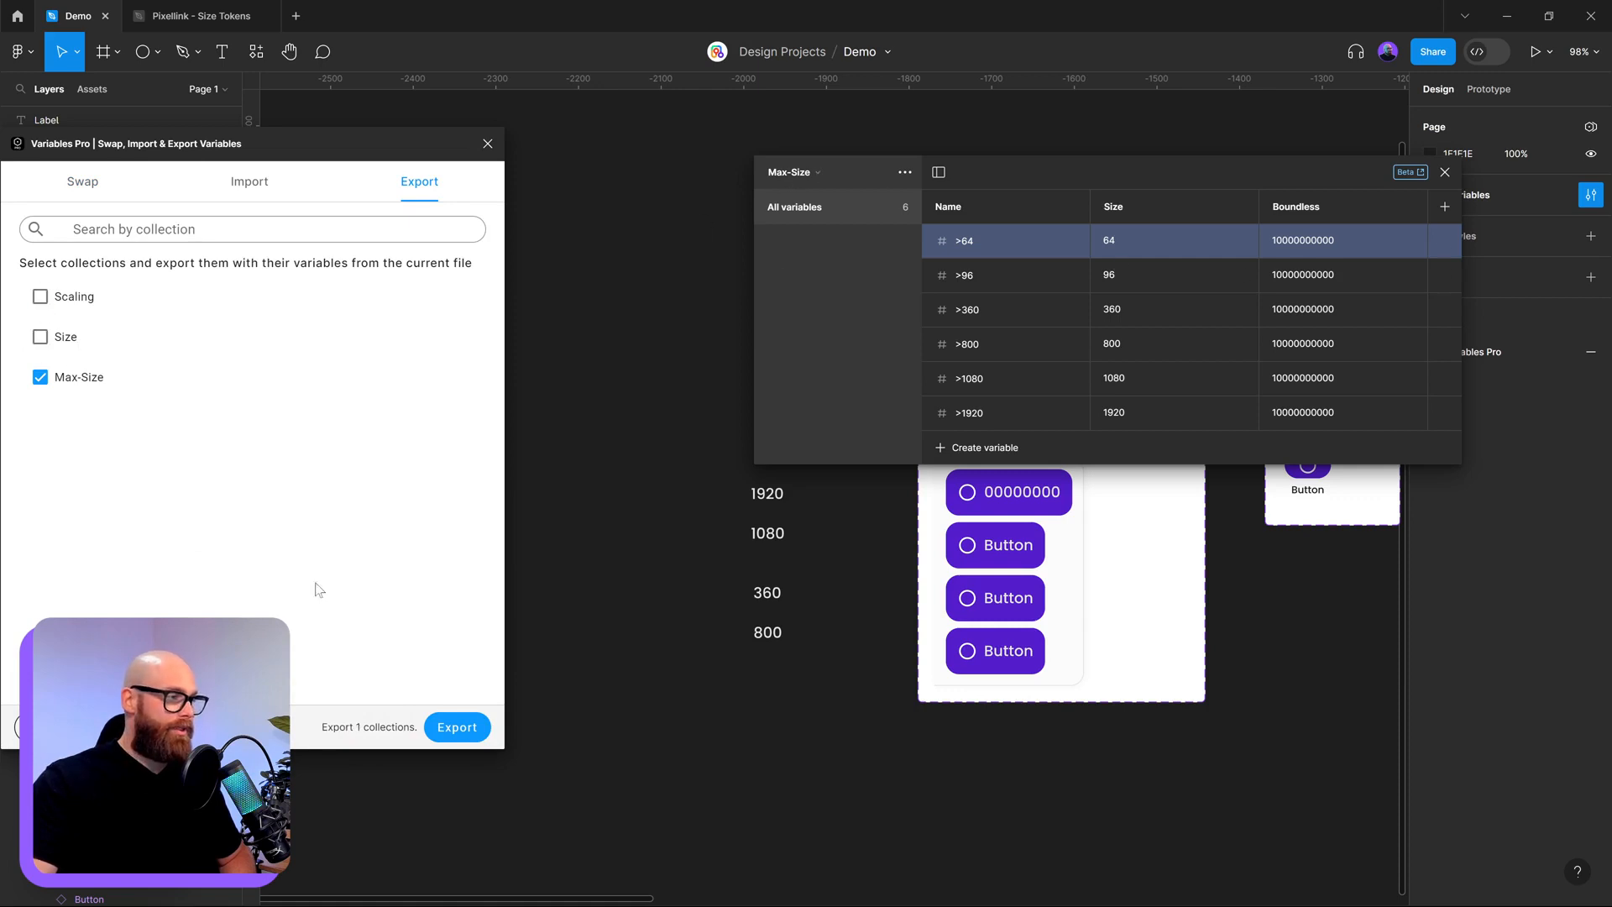
click(453, 726)
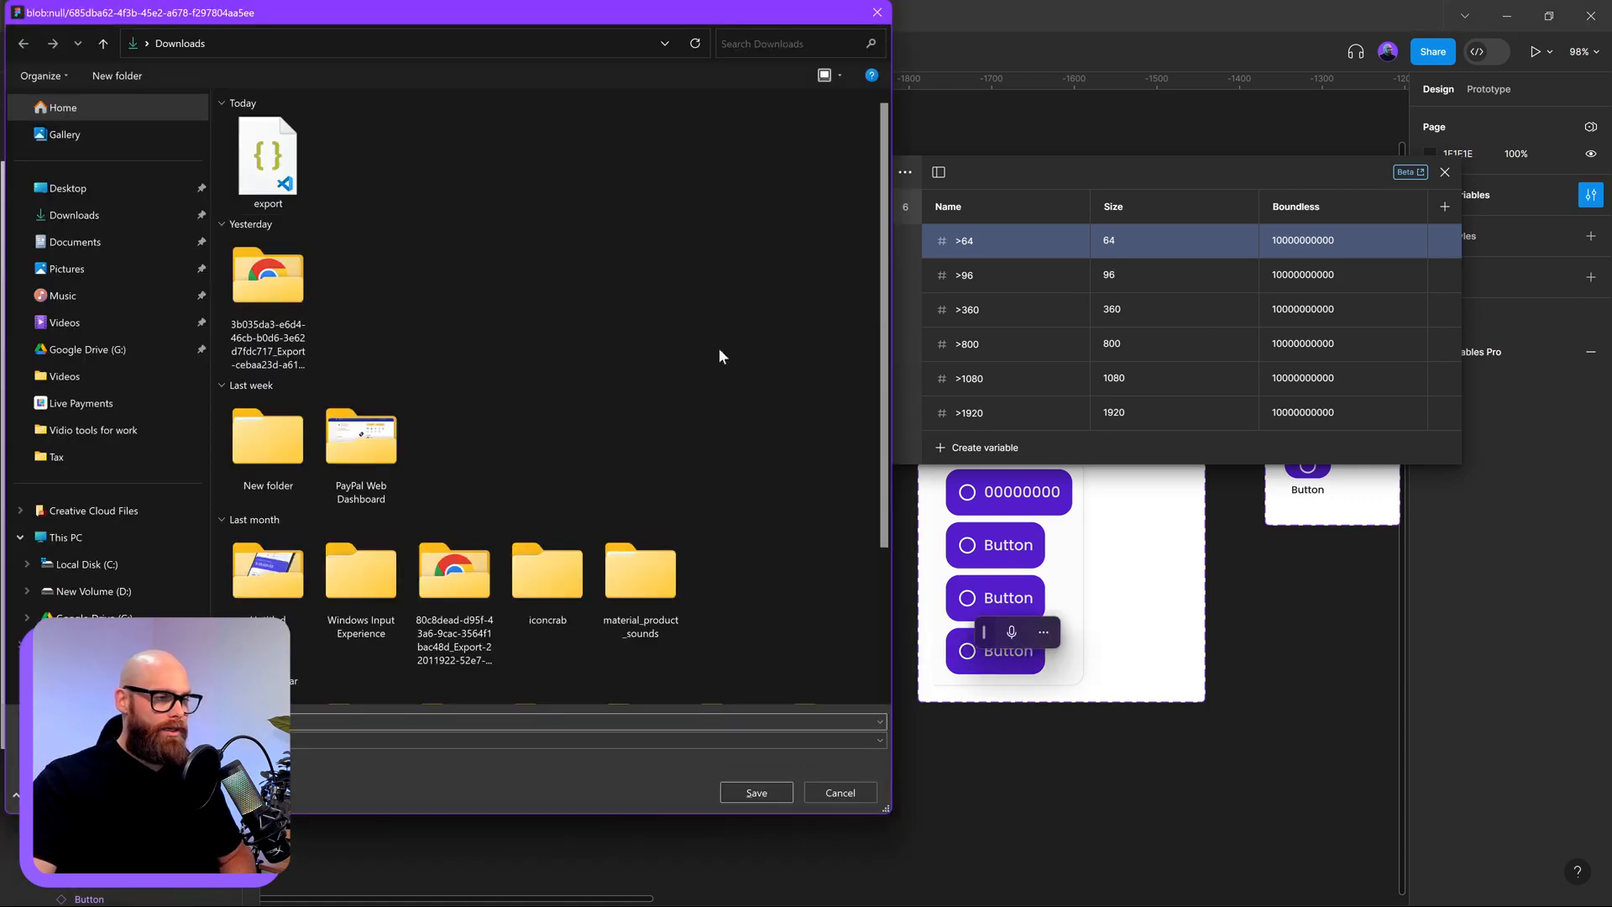
click(756, 792)
click(854, 469)
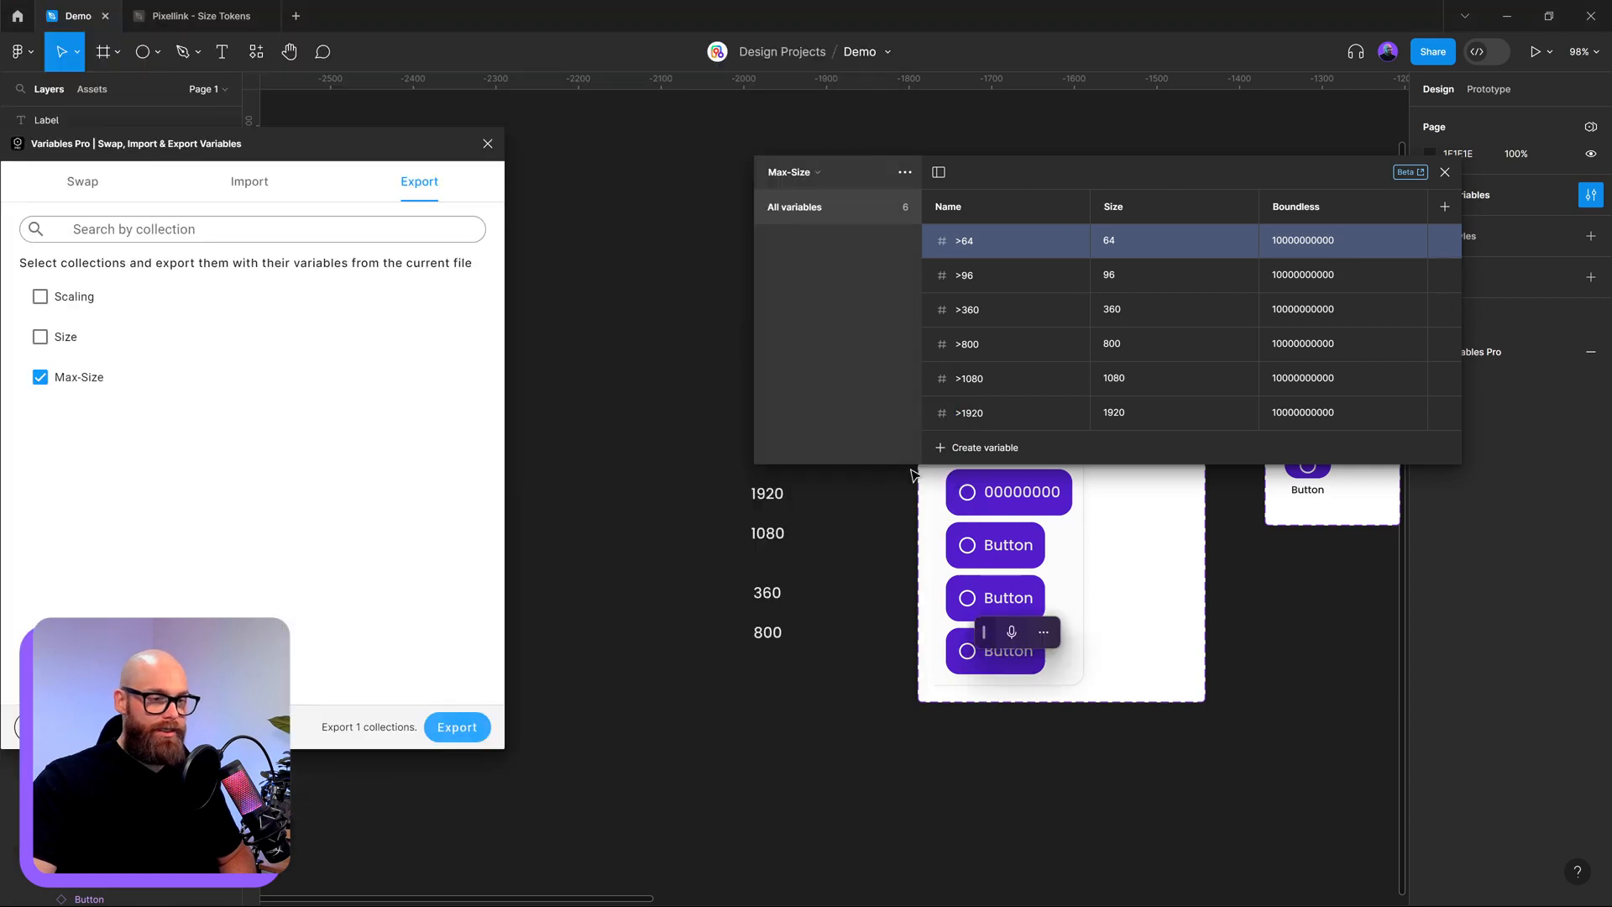
- Import the Max-Size collection from export.json into the current file
click(275, 181)
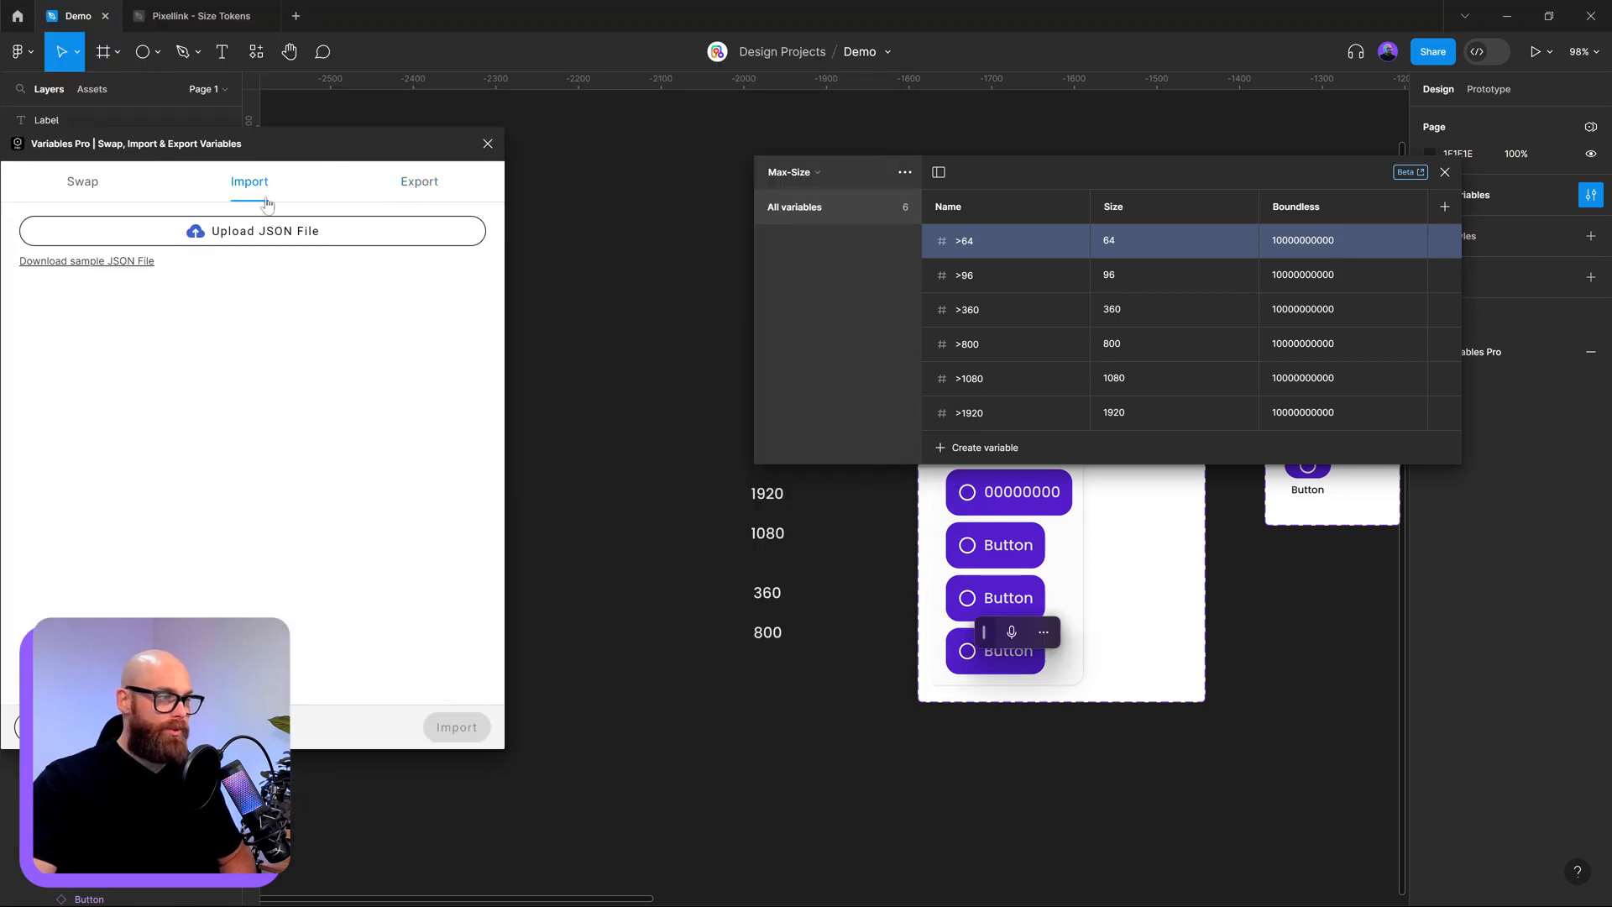
click(268, 232)
double_click(254, 151)
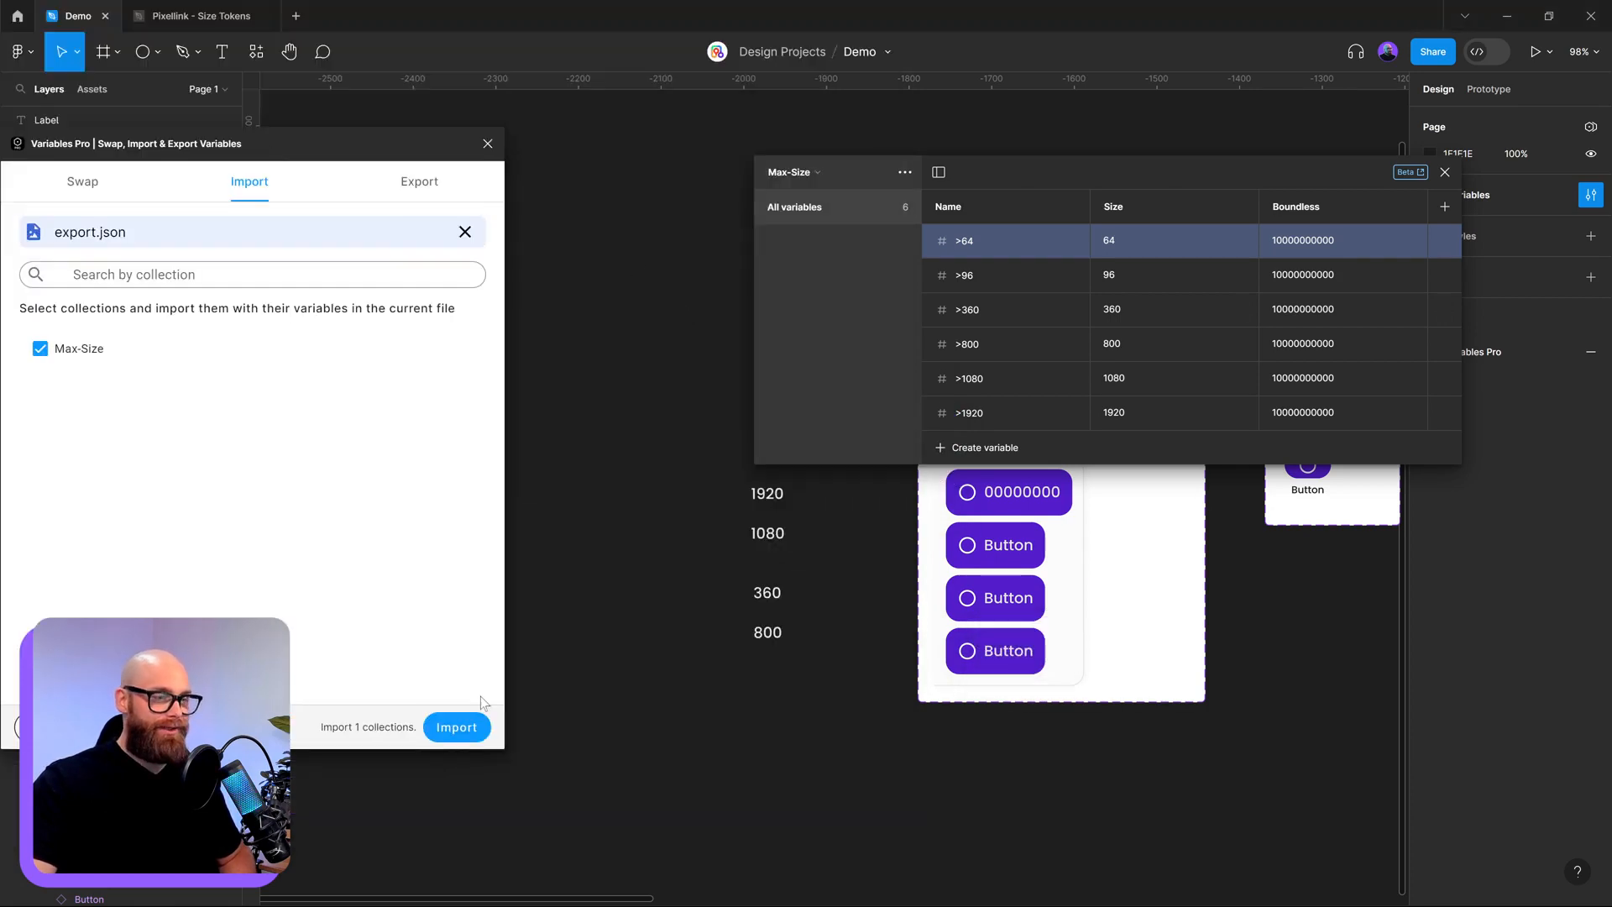
click(479, 730)
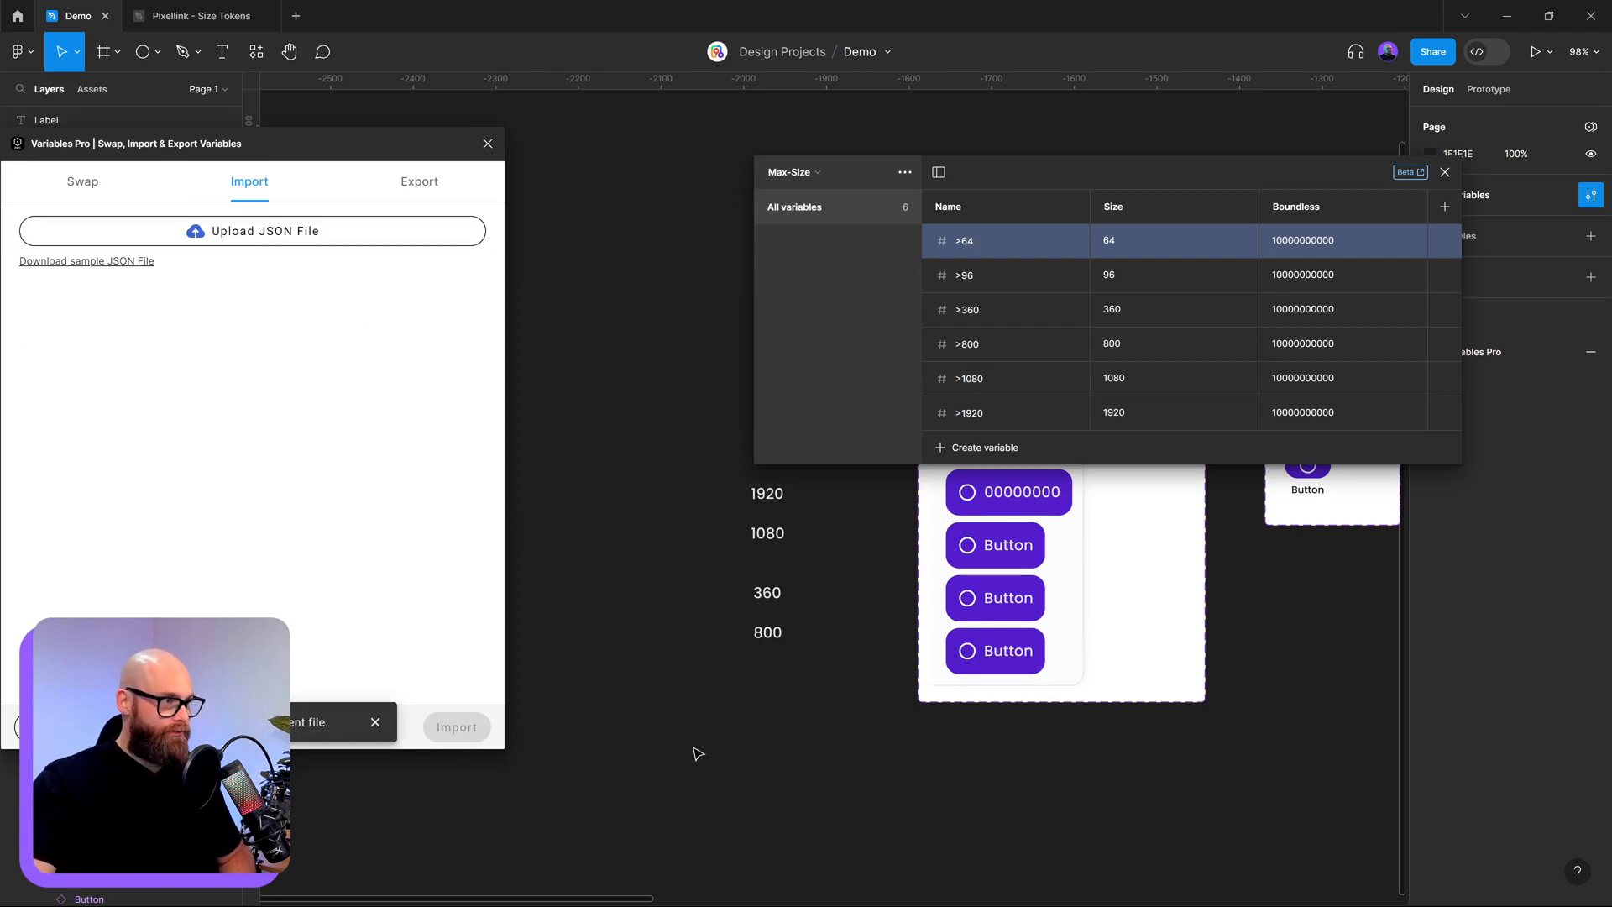
- Close the Variables Pro plugin and rename the imported duplicate Max-Size collection to Min-Size
click(488, 143)
click(791, 174)
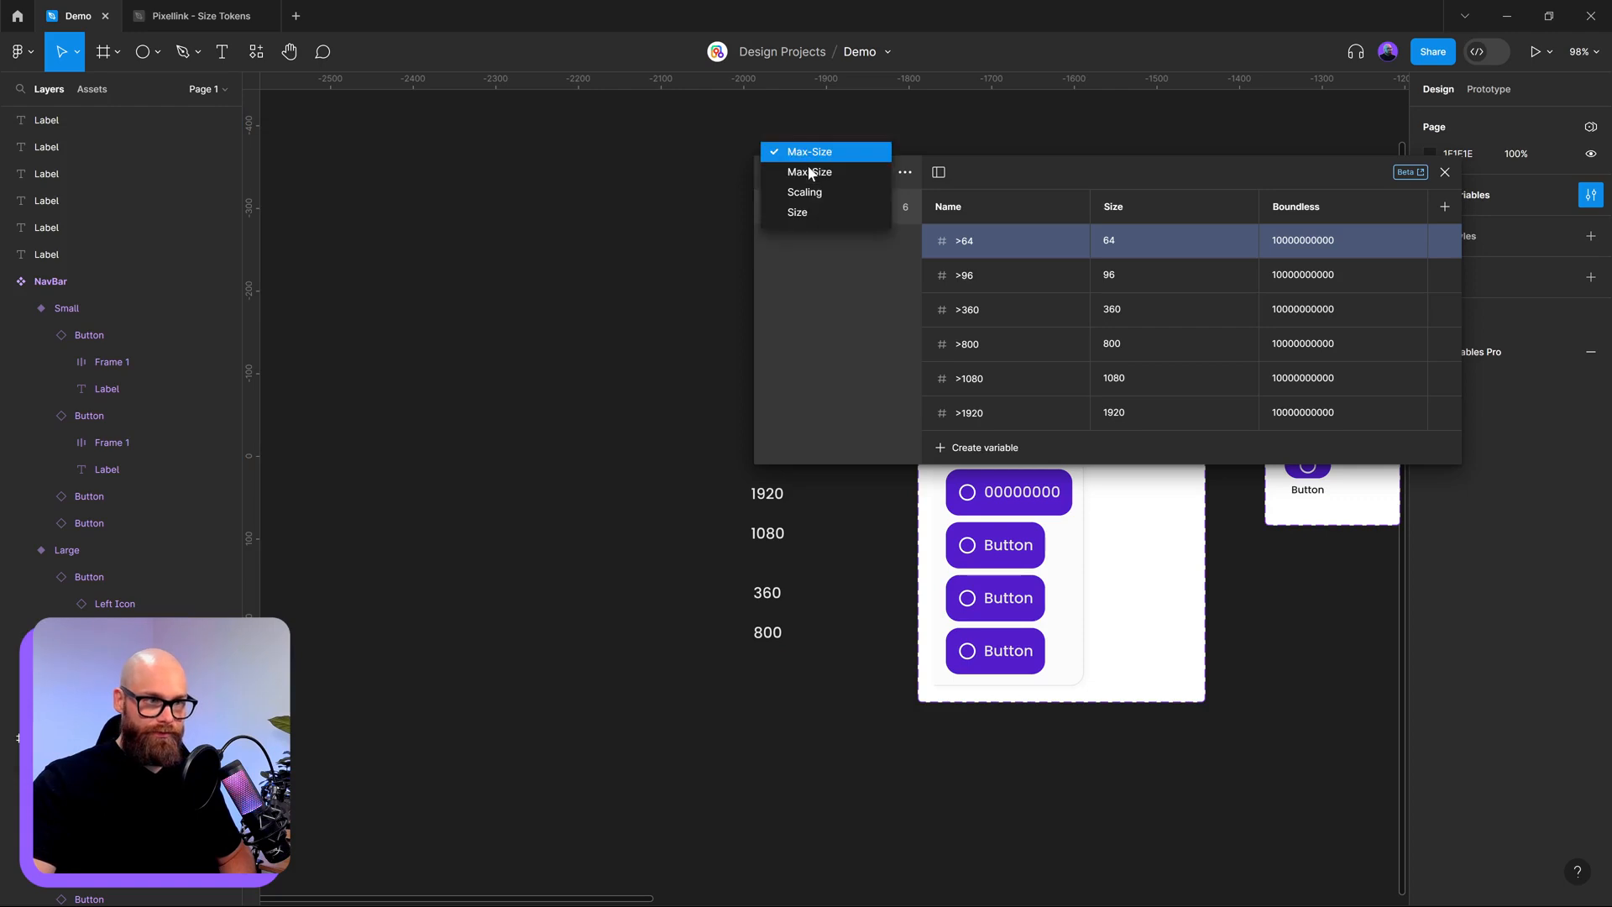
click(853, 170)
click(798, 178)
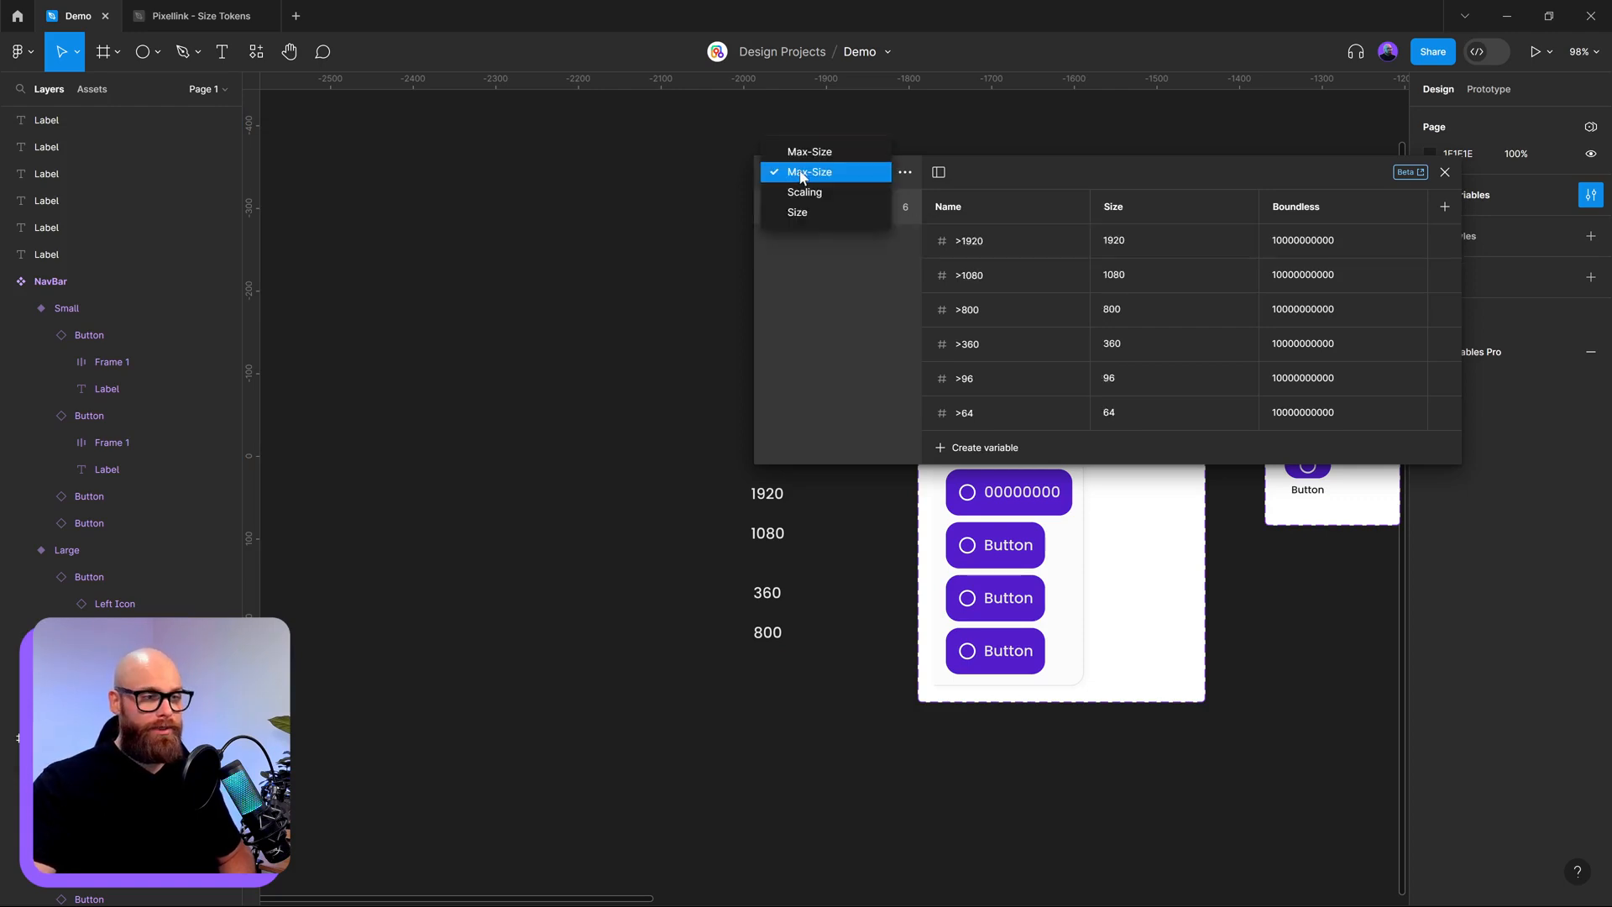
click(905, 173)
click(907, 171)
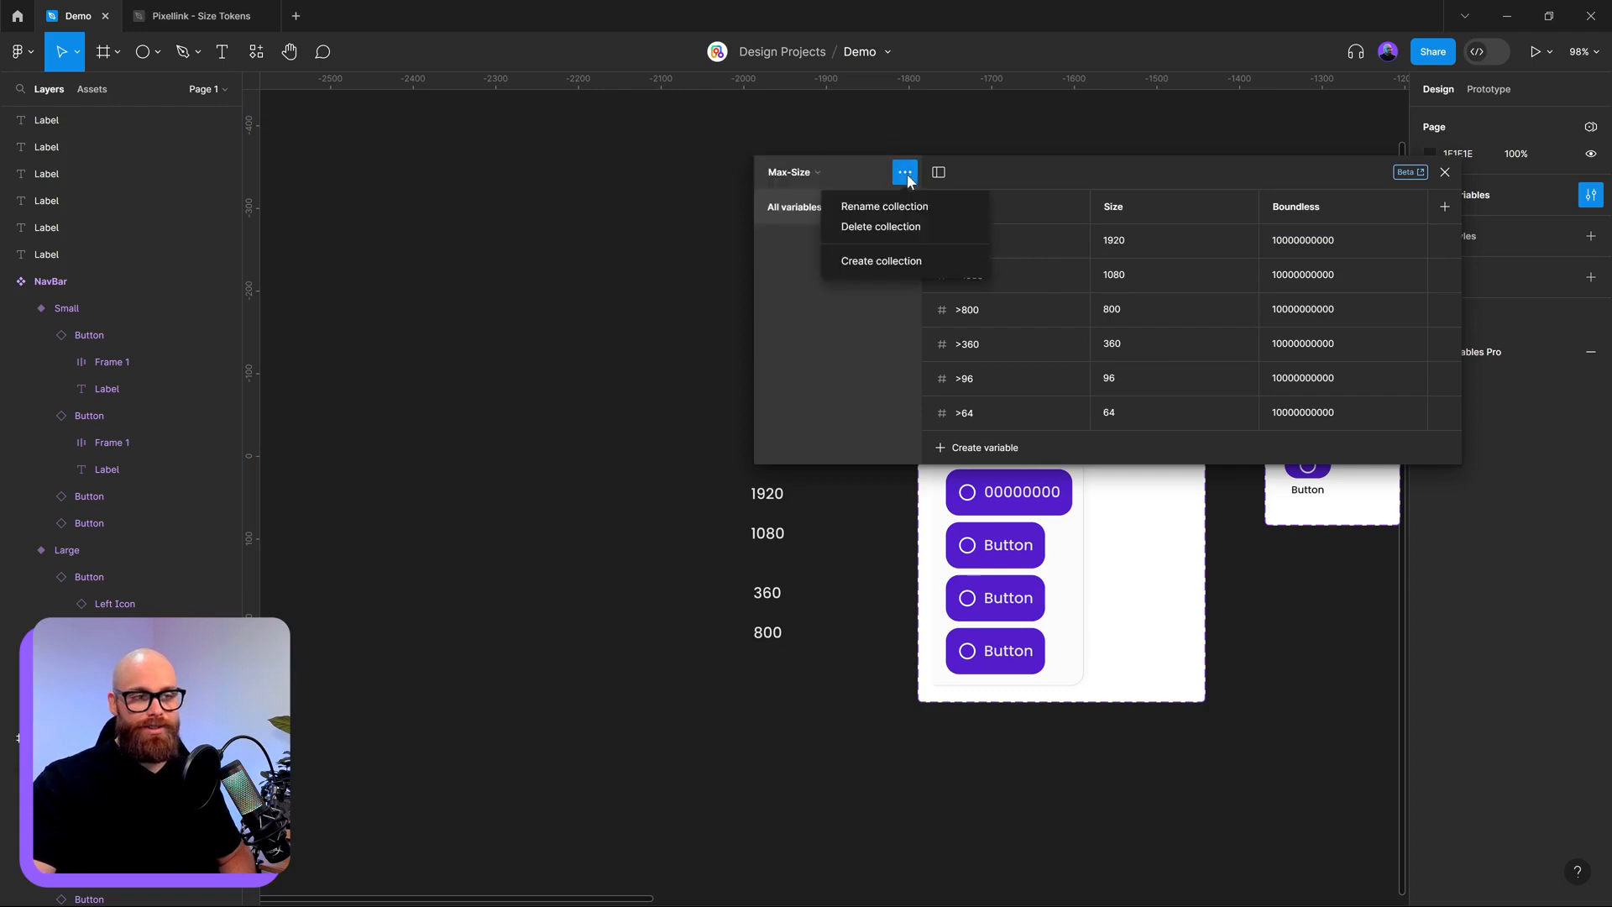
click(890, 207)
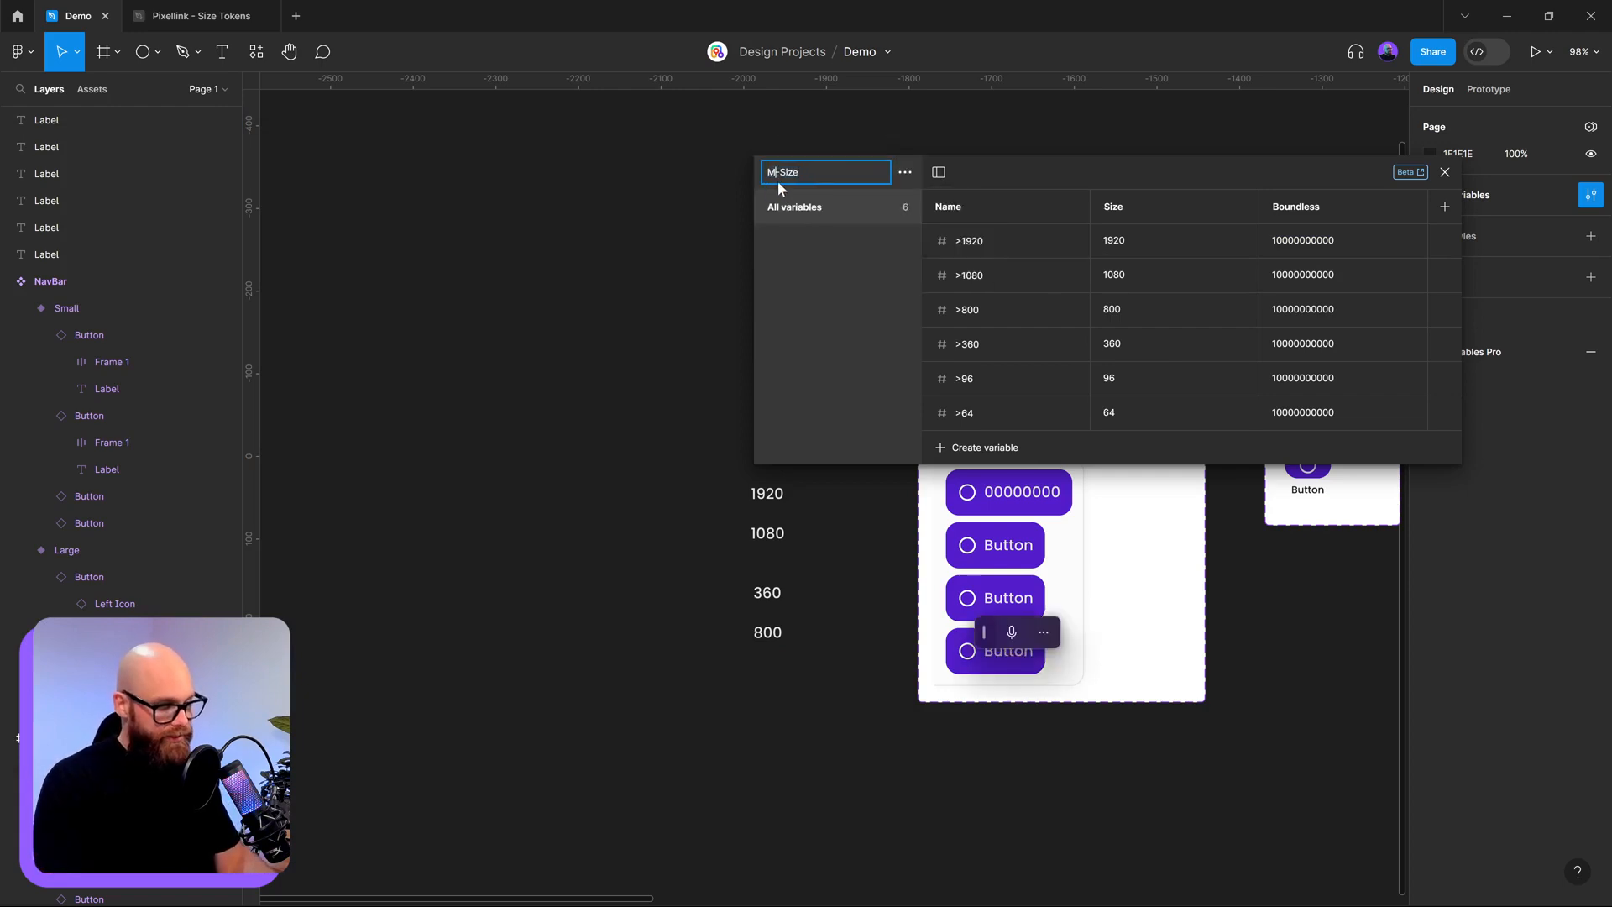
text(in)
key(Return)
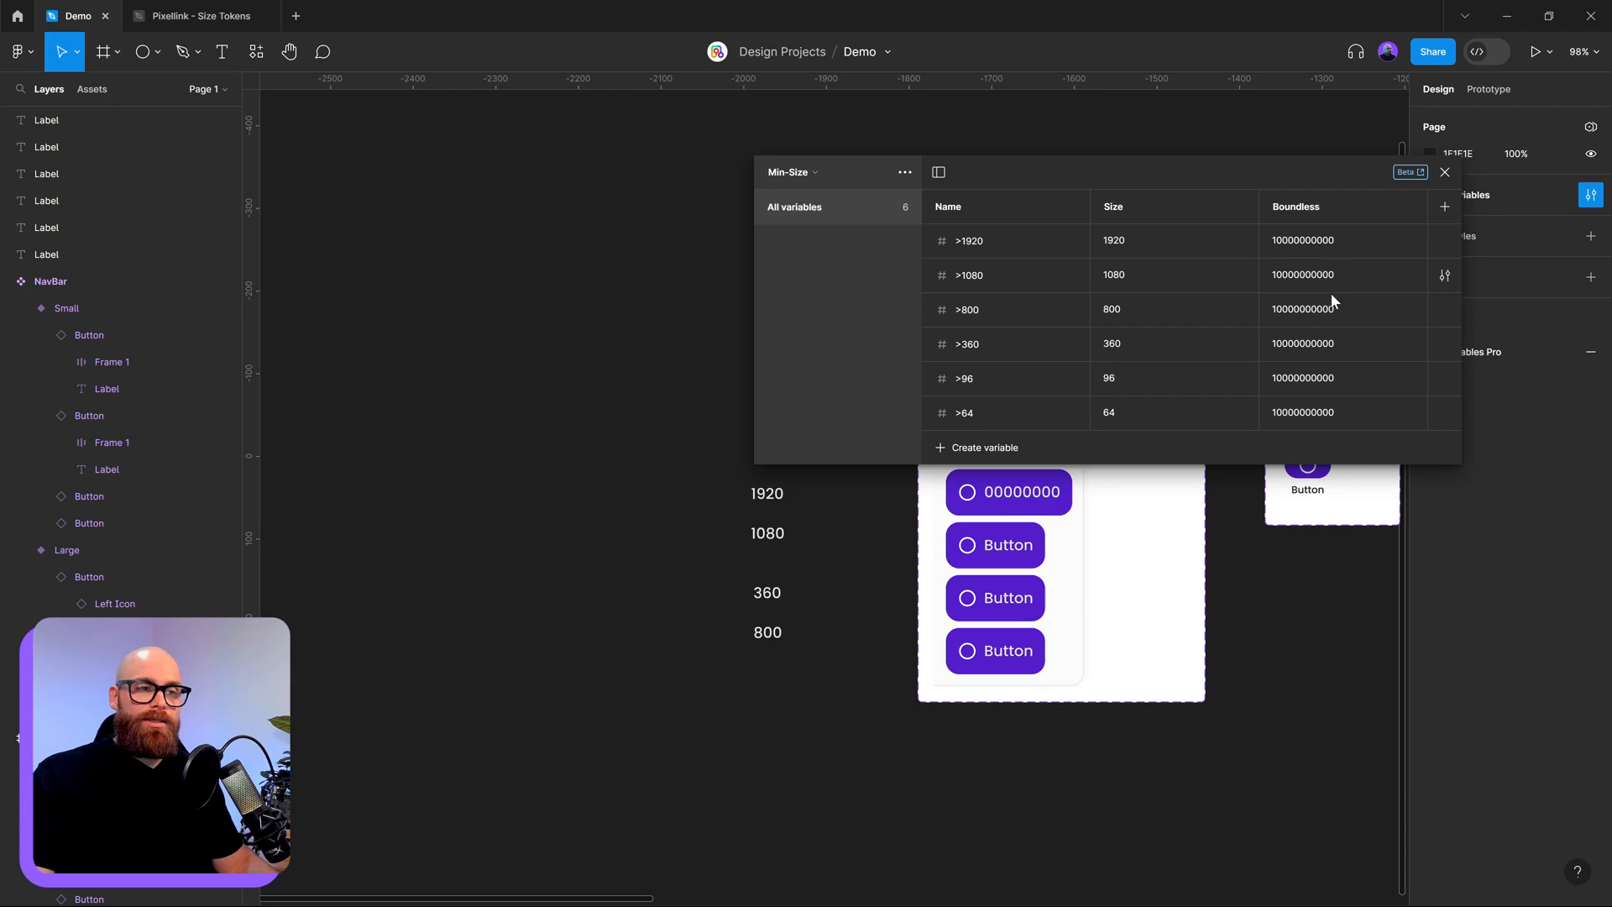
- Set the Boundless value to 0 for all six Min-Size variables, from >1920 down to >64
click(1332, 241)
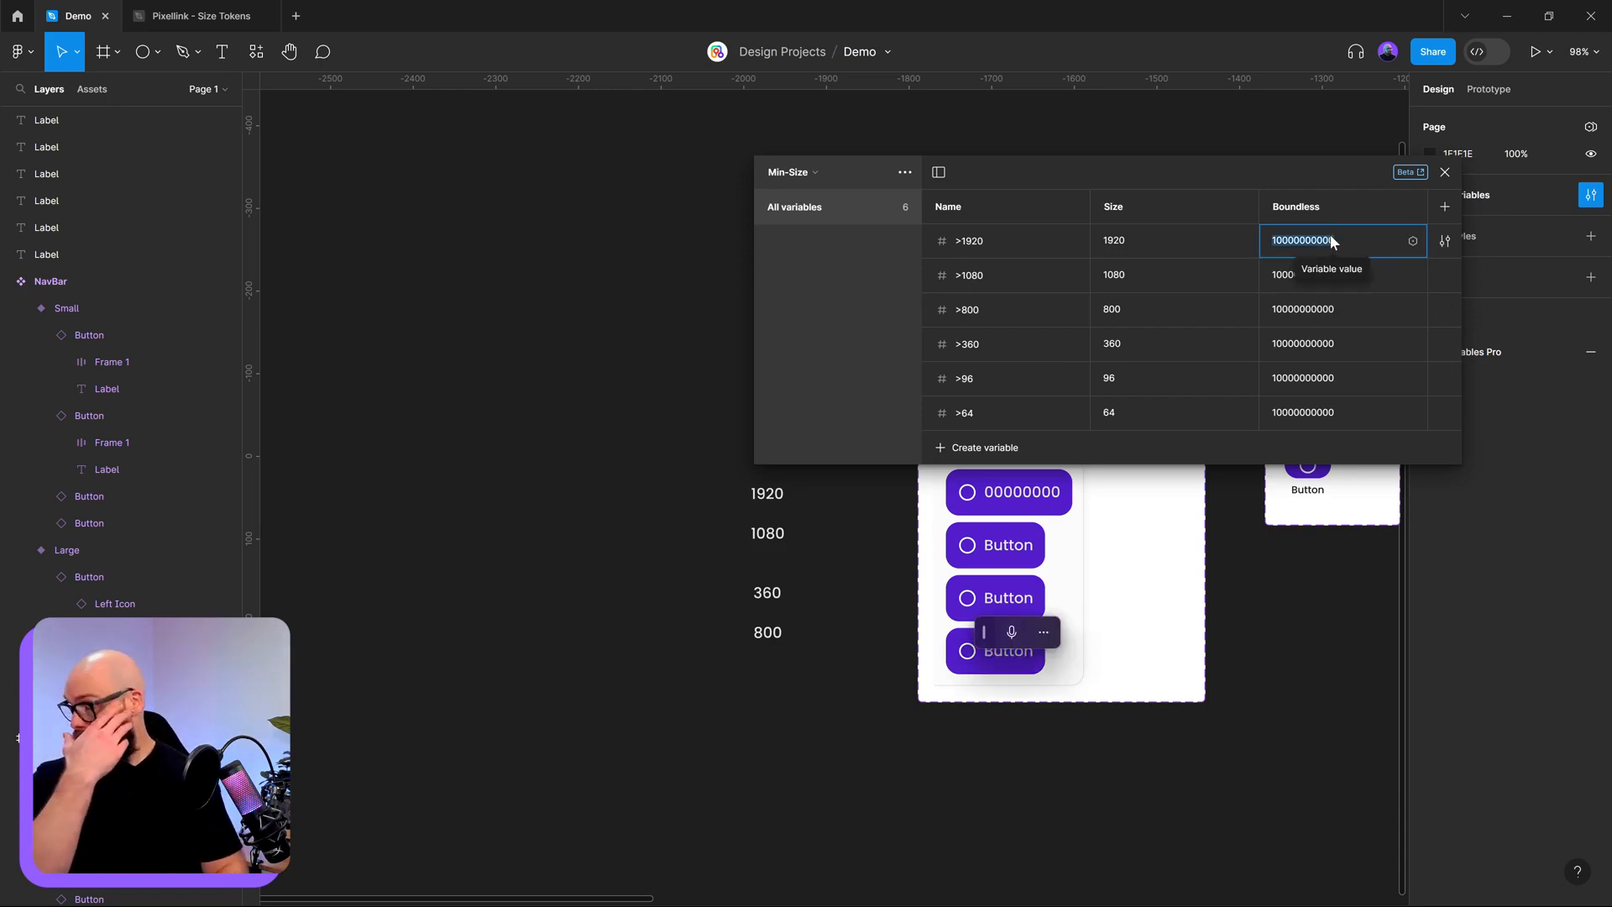
text(0)
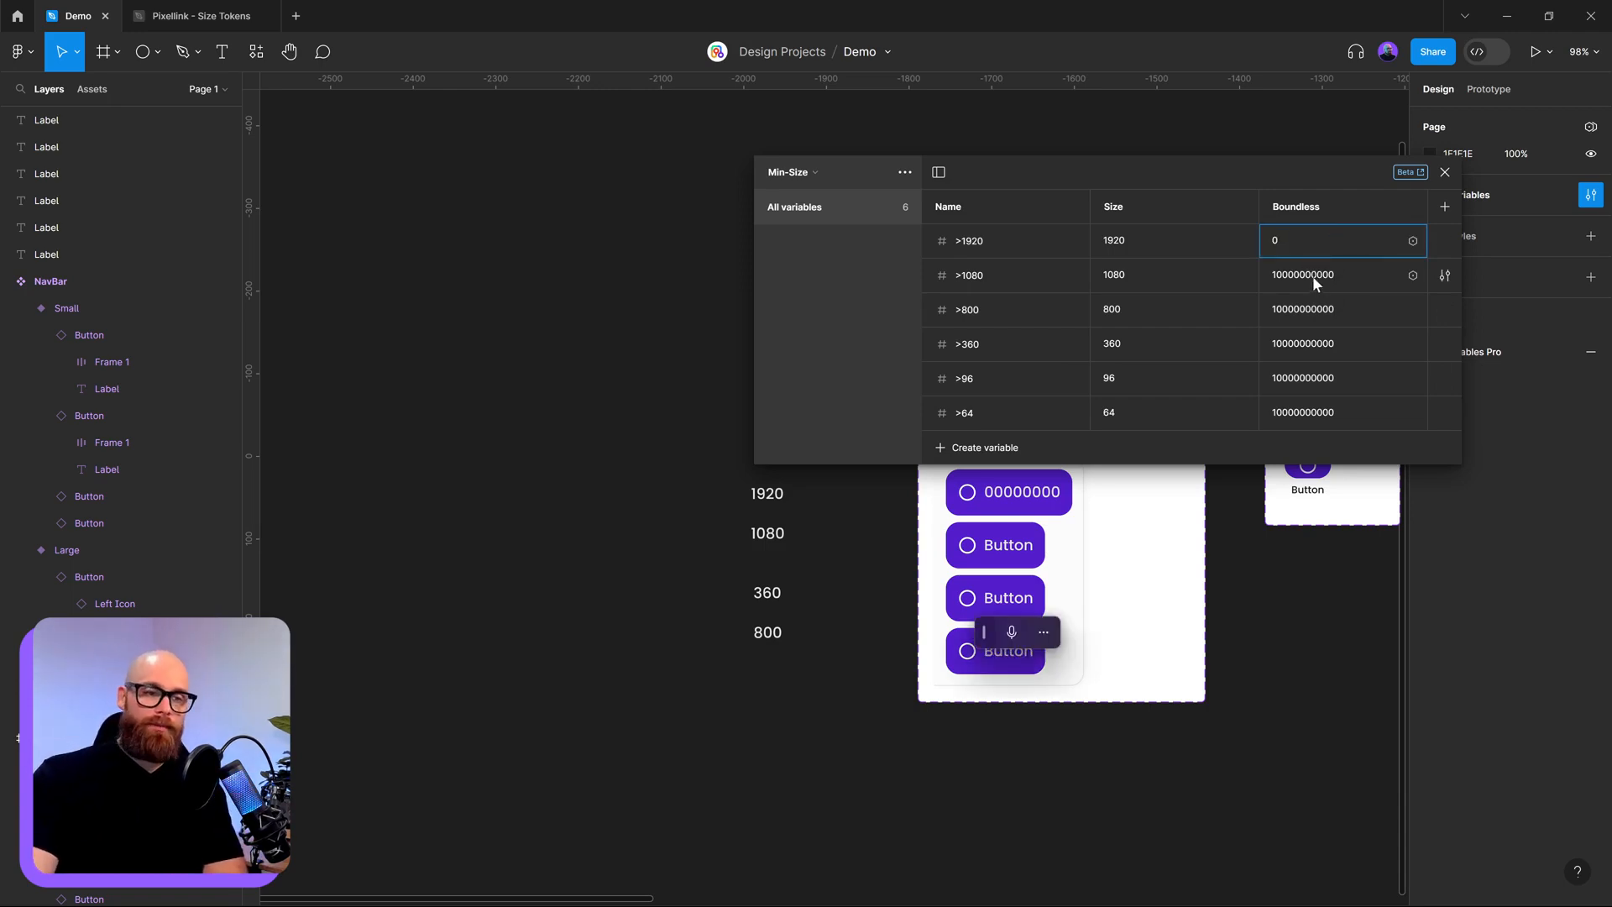
click(1312, 275)
text(0)
click(1313, 310)
text(0)
click(1321, 359)
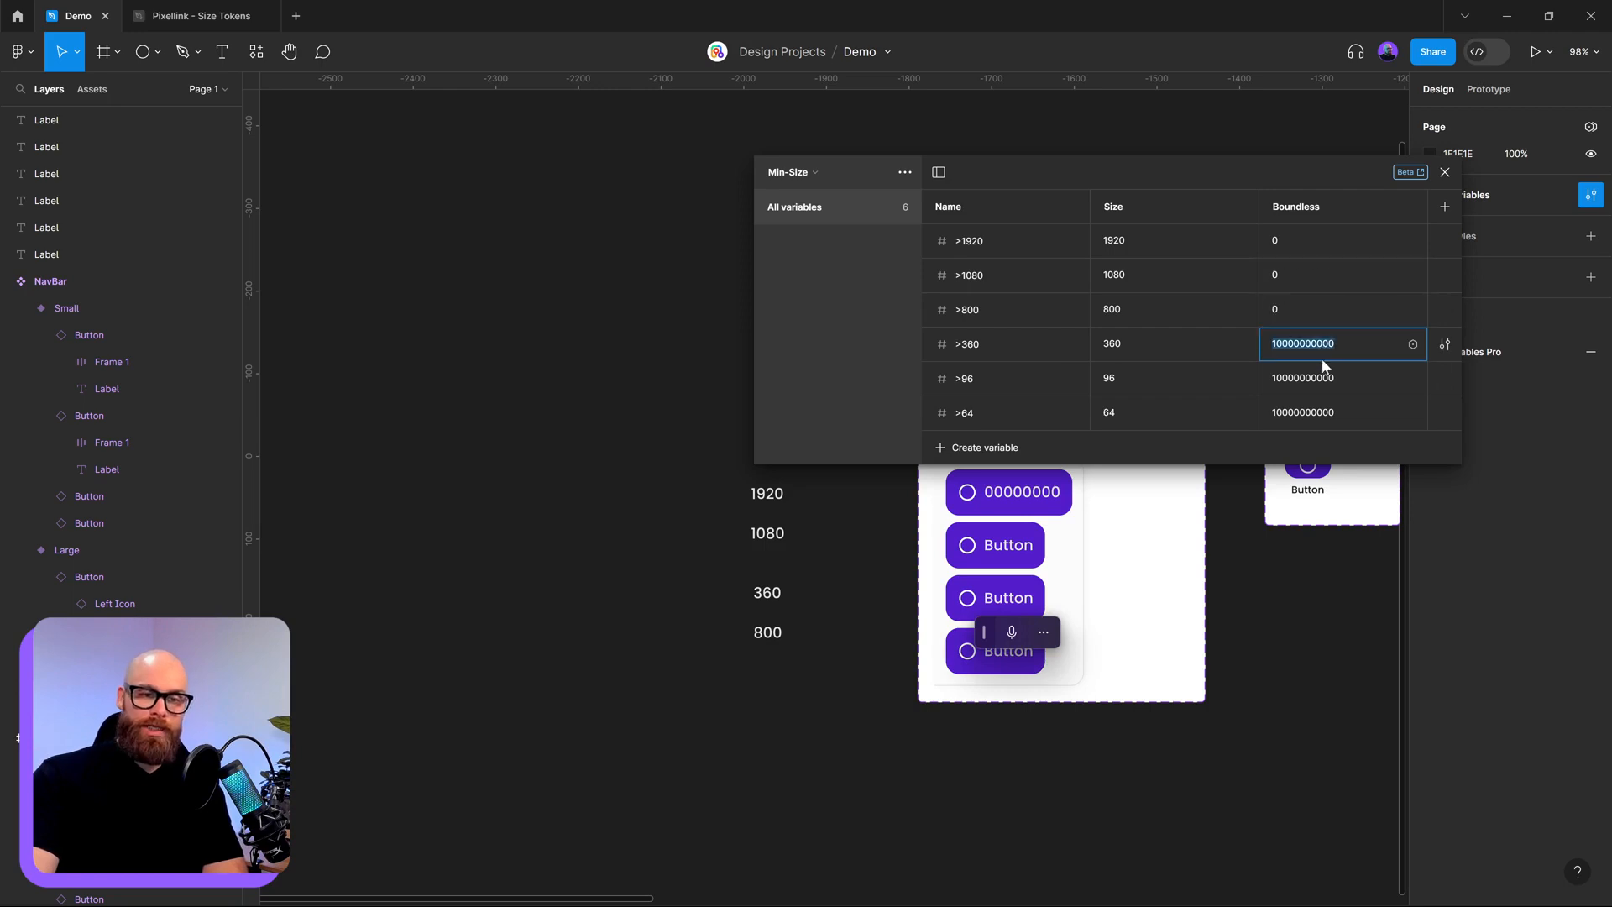
text(0)
click(1321, 379)
text(0)
click(1321, 413)
text(0)
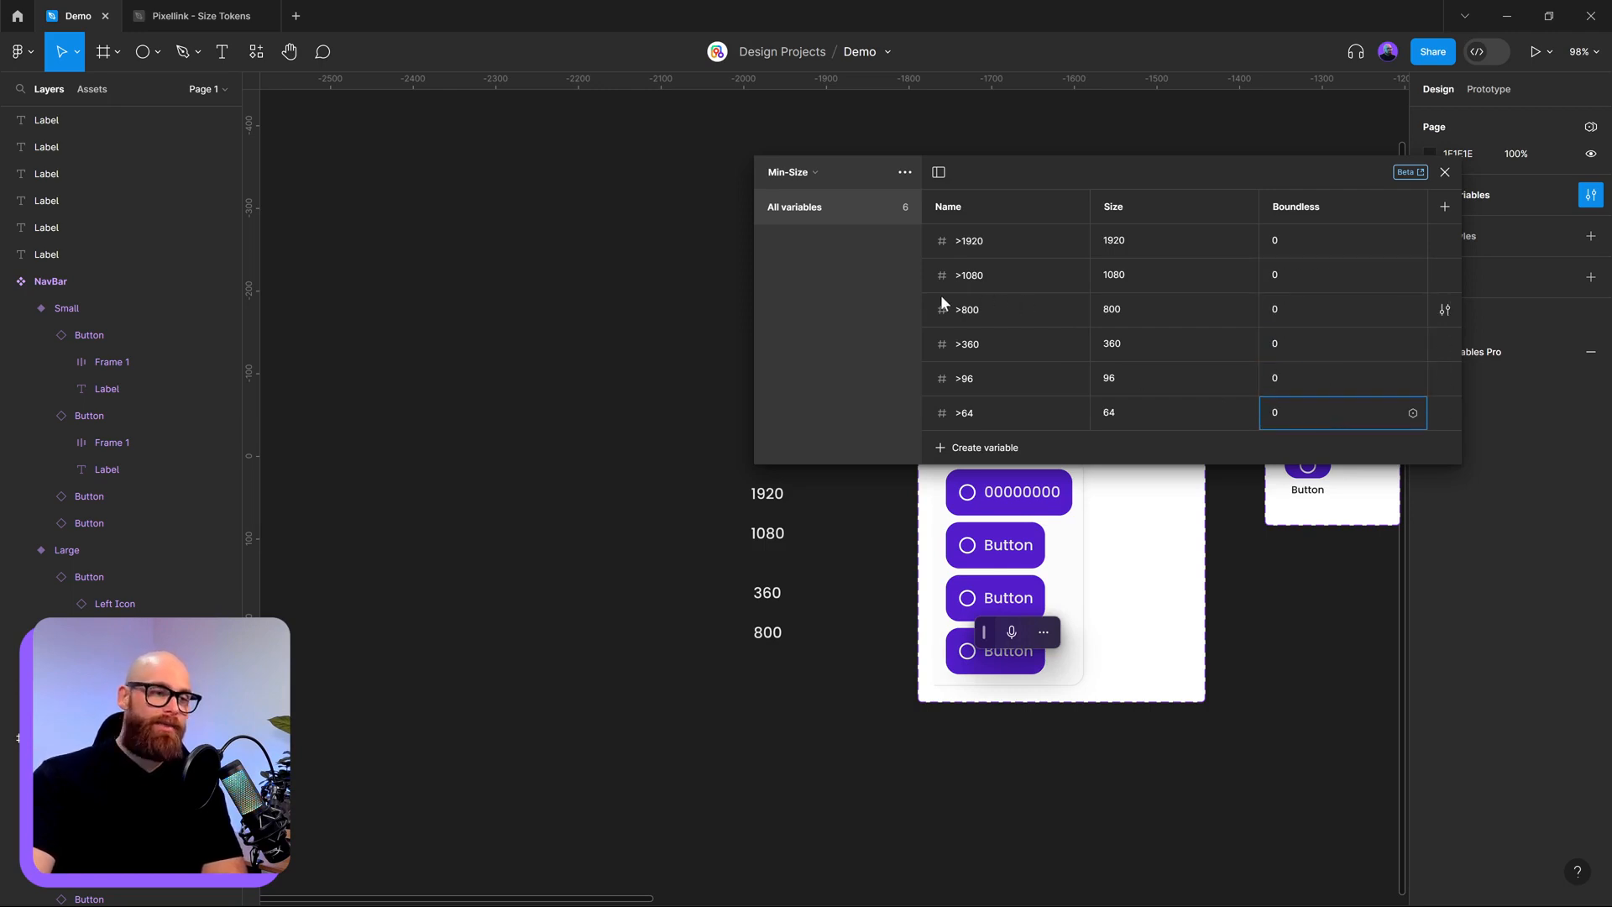
click(849, 291)
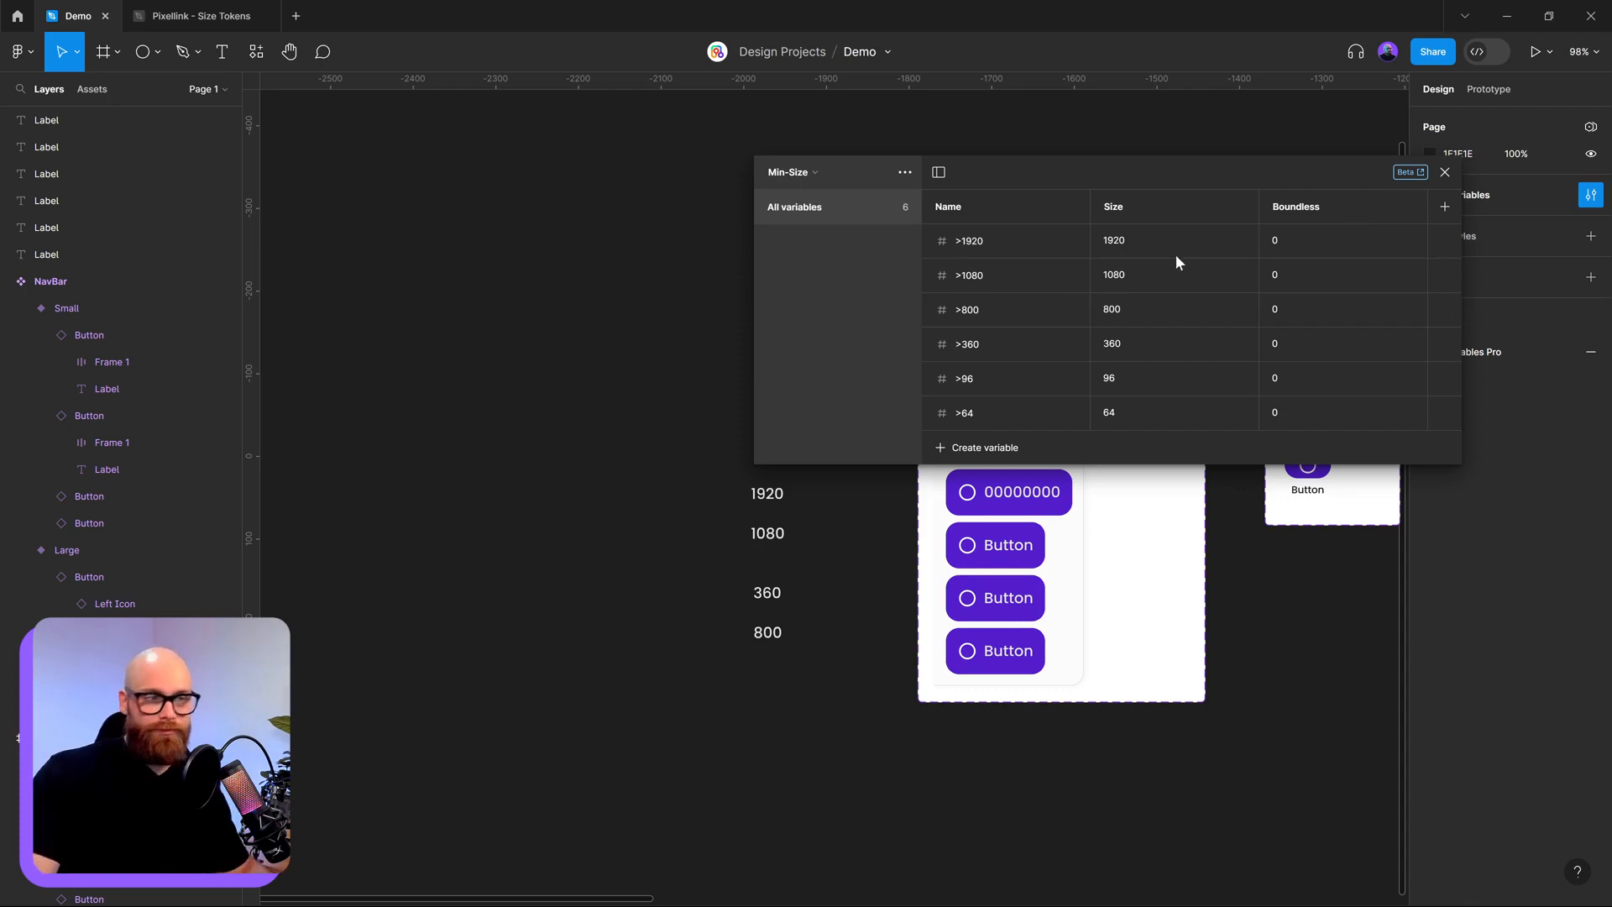
- Compare the Max-Size and Min-Size collections, and close the local variables window
click(806, 173)
click(811, 153)
click(824, 174)
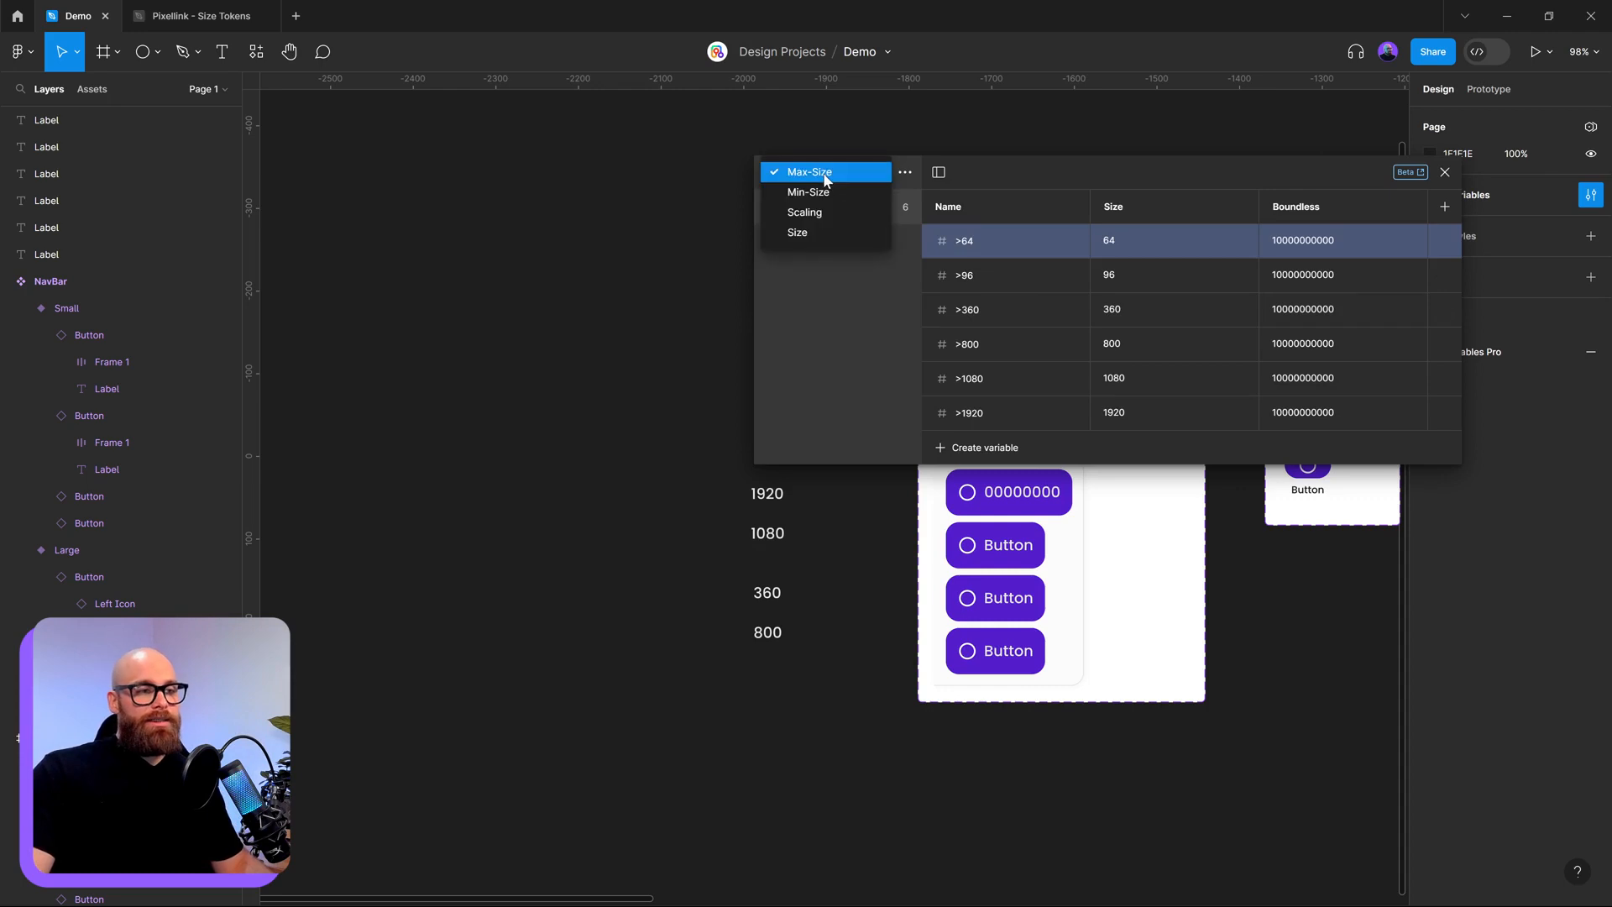
click(824, 193)
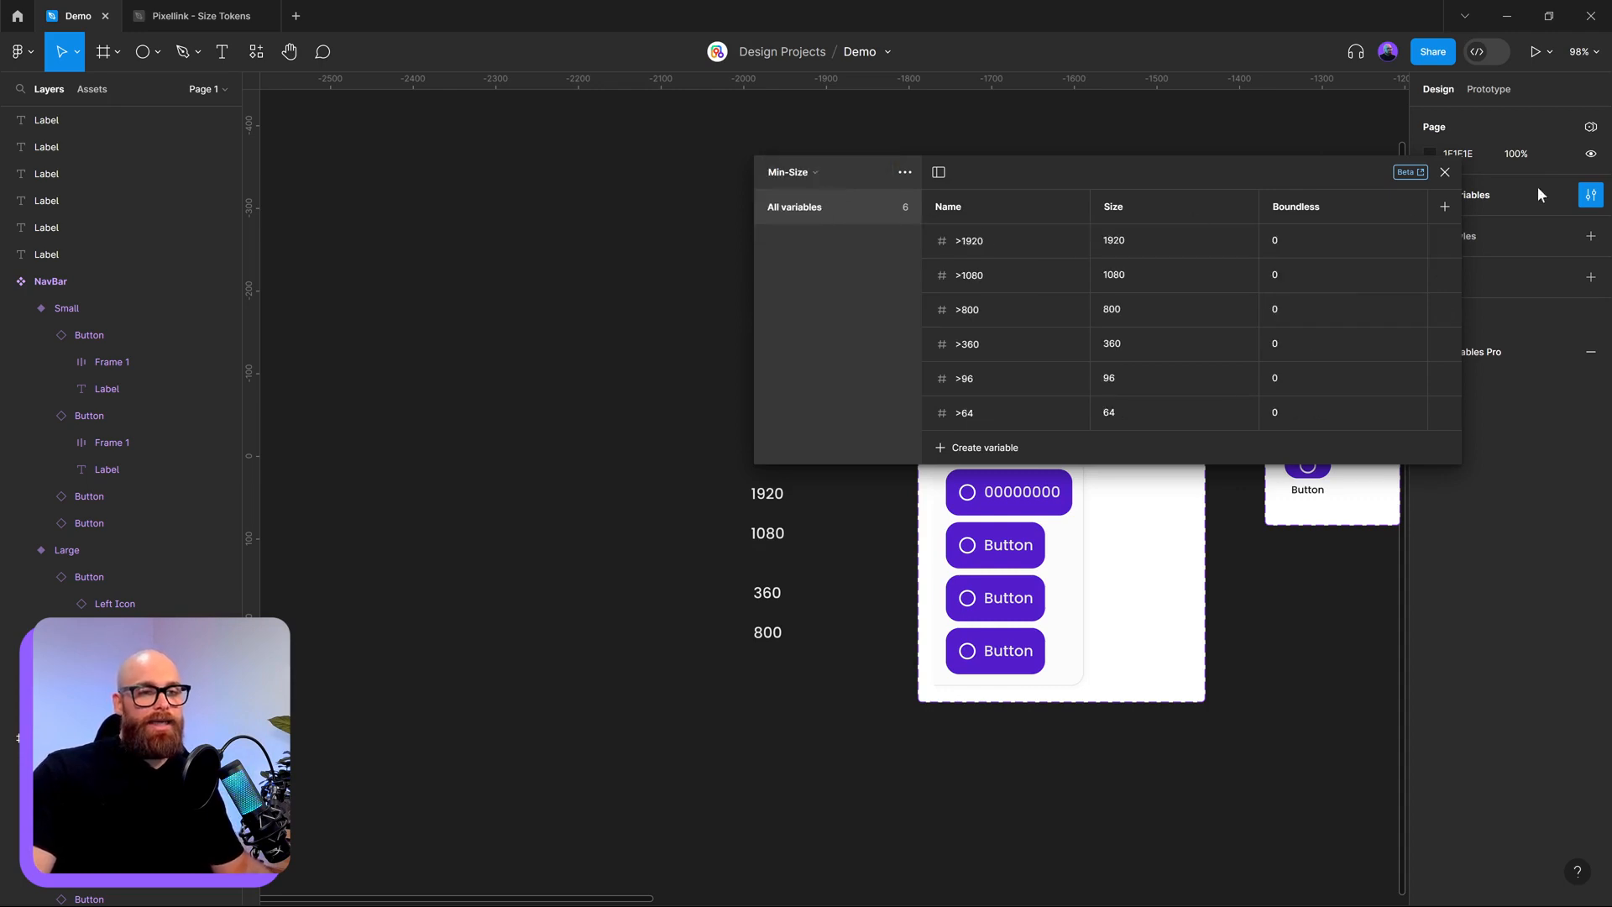
click(1444, 173)
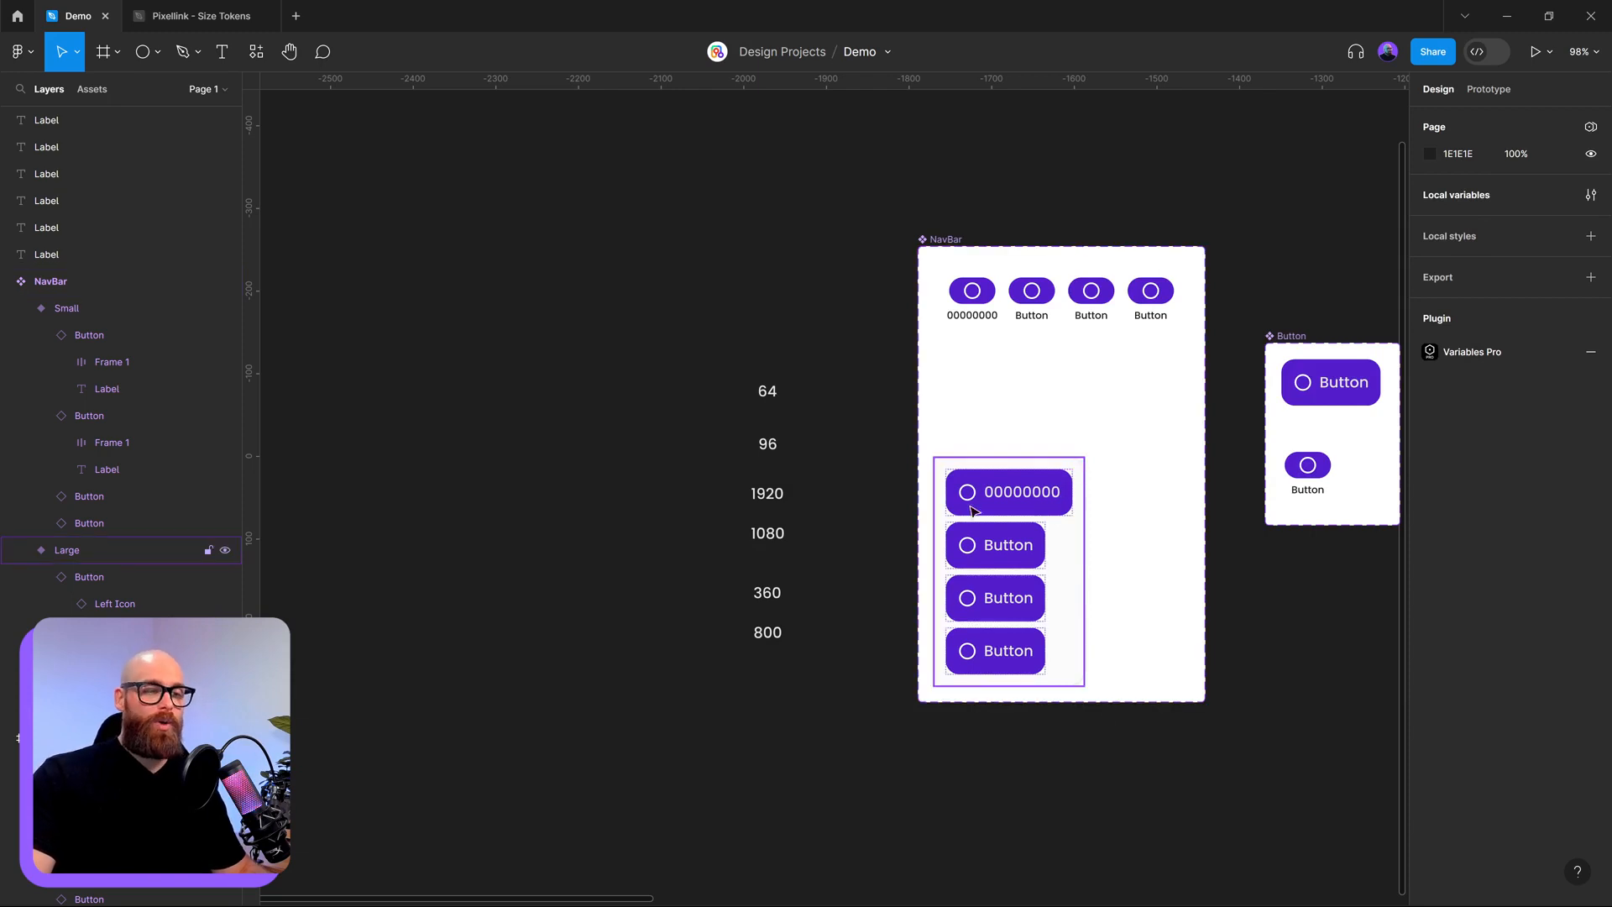
- Replace the 00000000 label of the first large NavBar button with the text Button, copied from the button below
double_click(1015, 557)
key(ctrl+c)
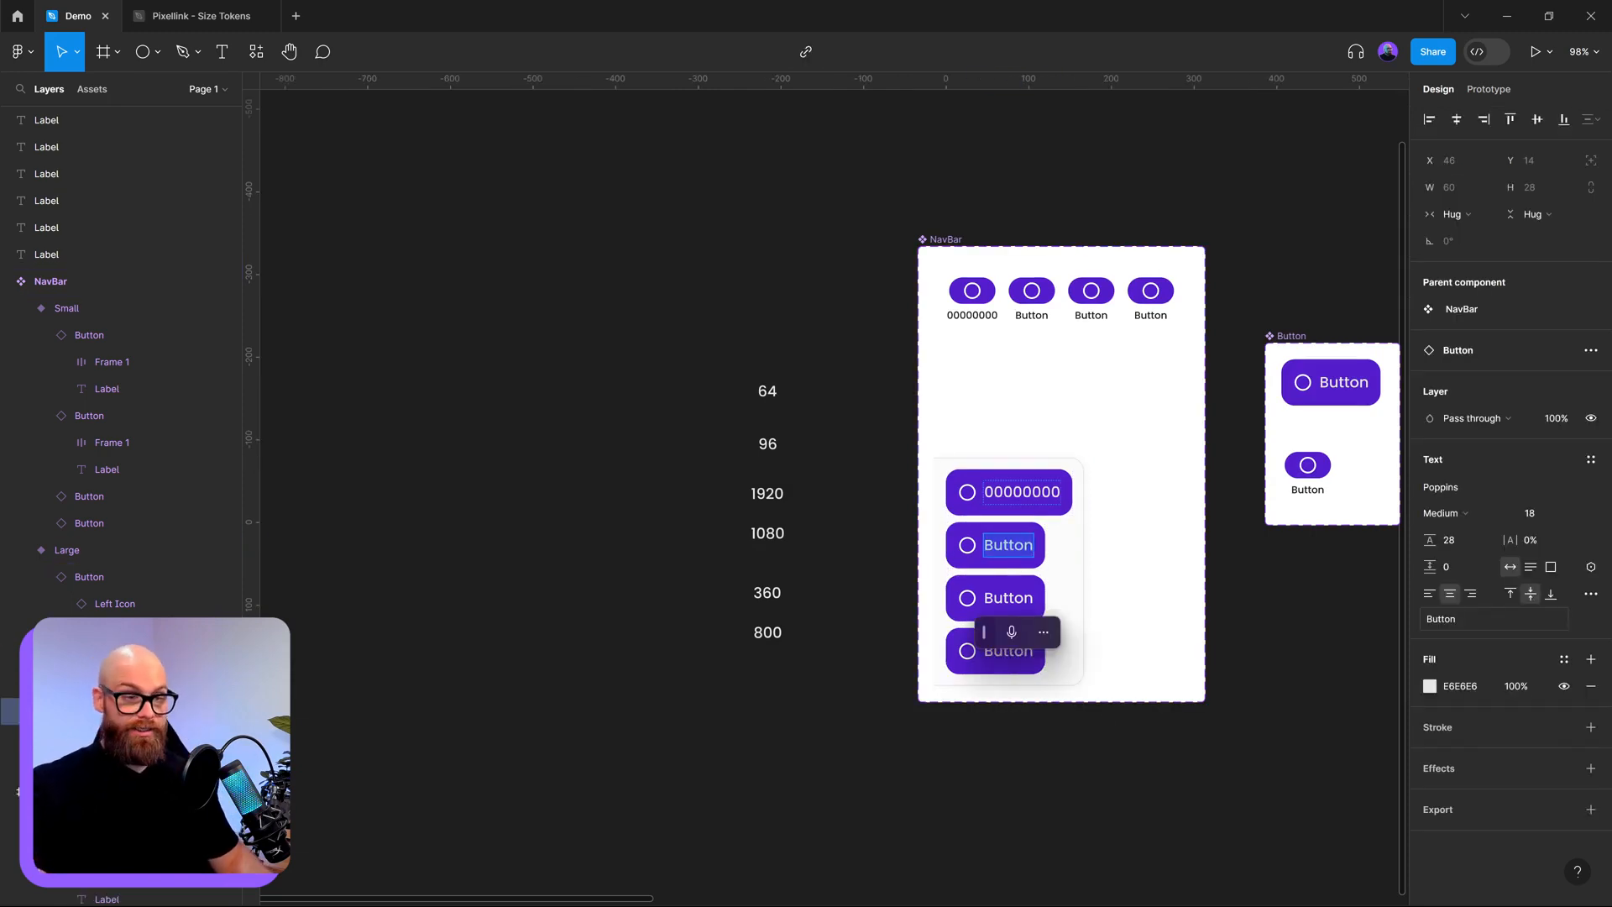
double_click(1022, 493)
key(ctrl+v)
key(Escape)
scroll(1306, 632, right, 3)
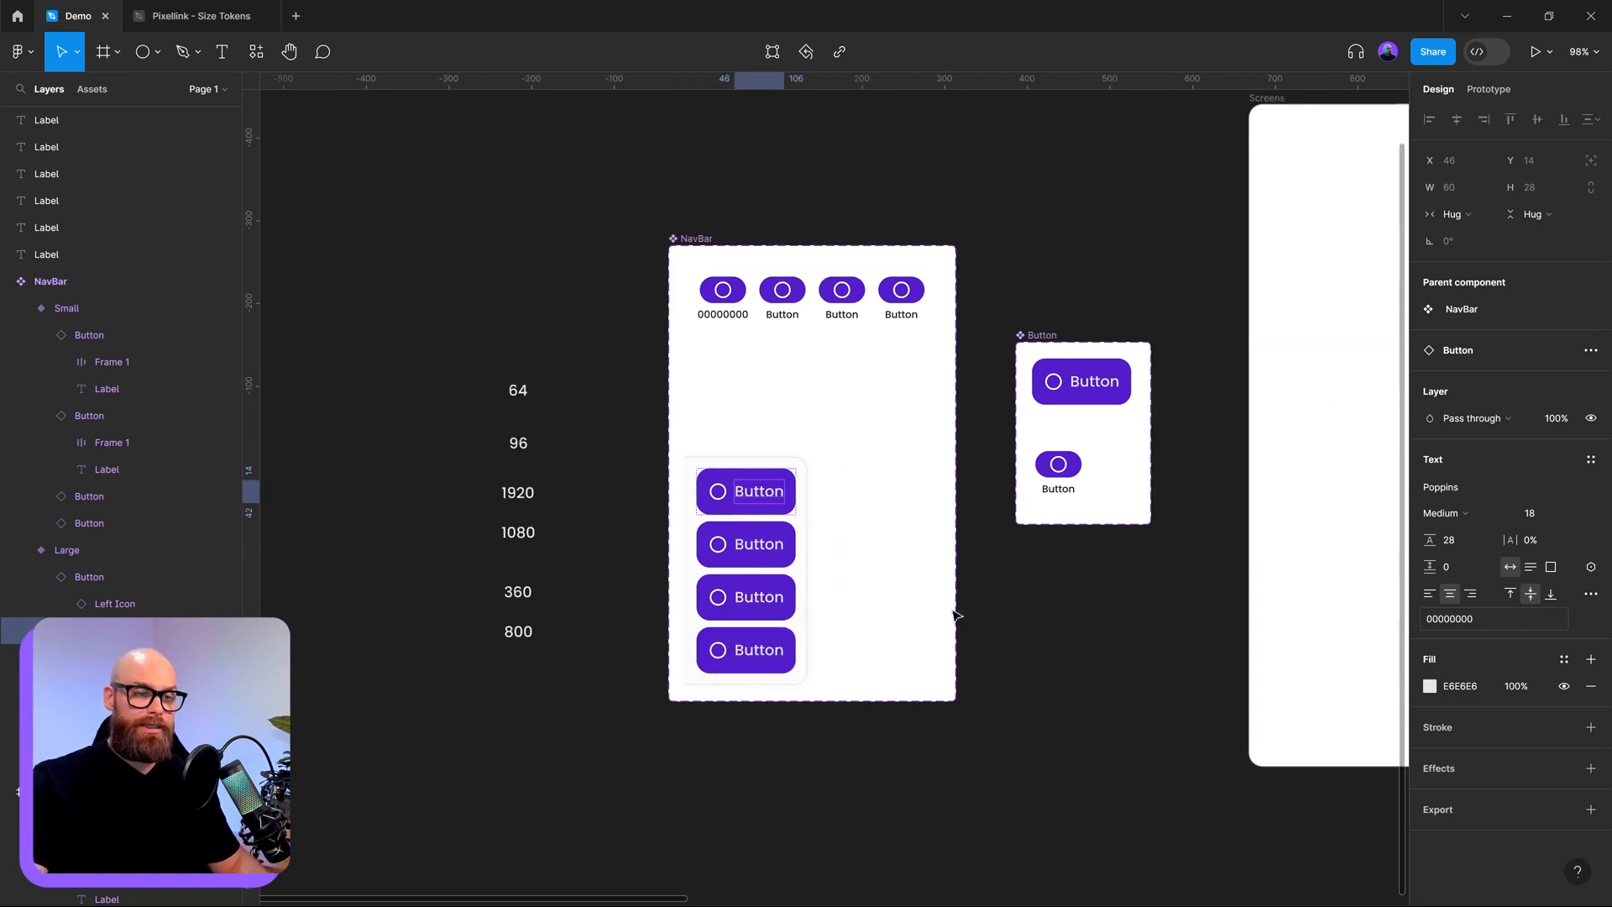
click(1043, 624)
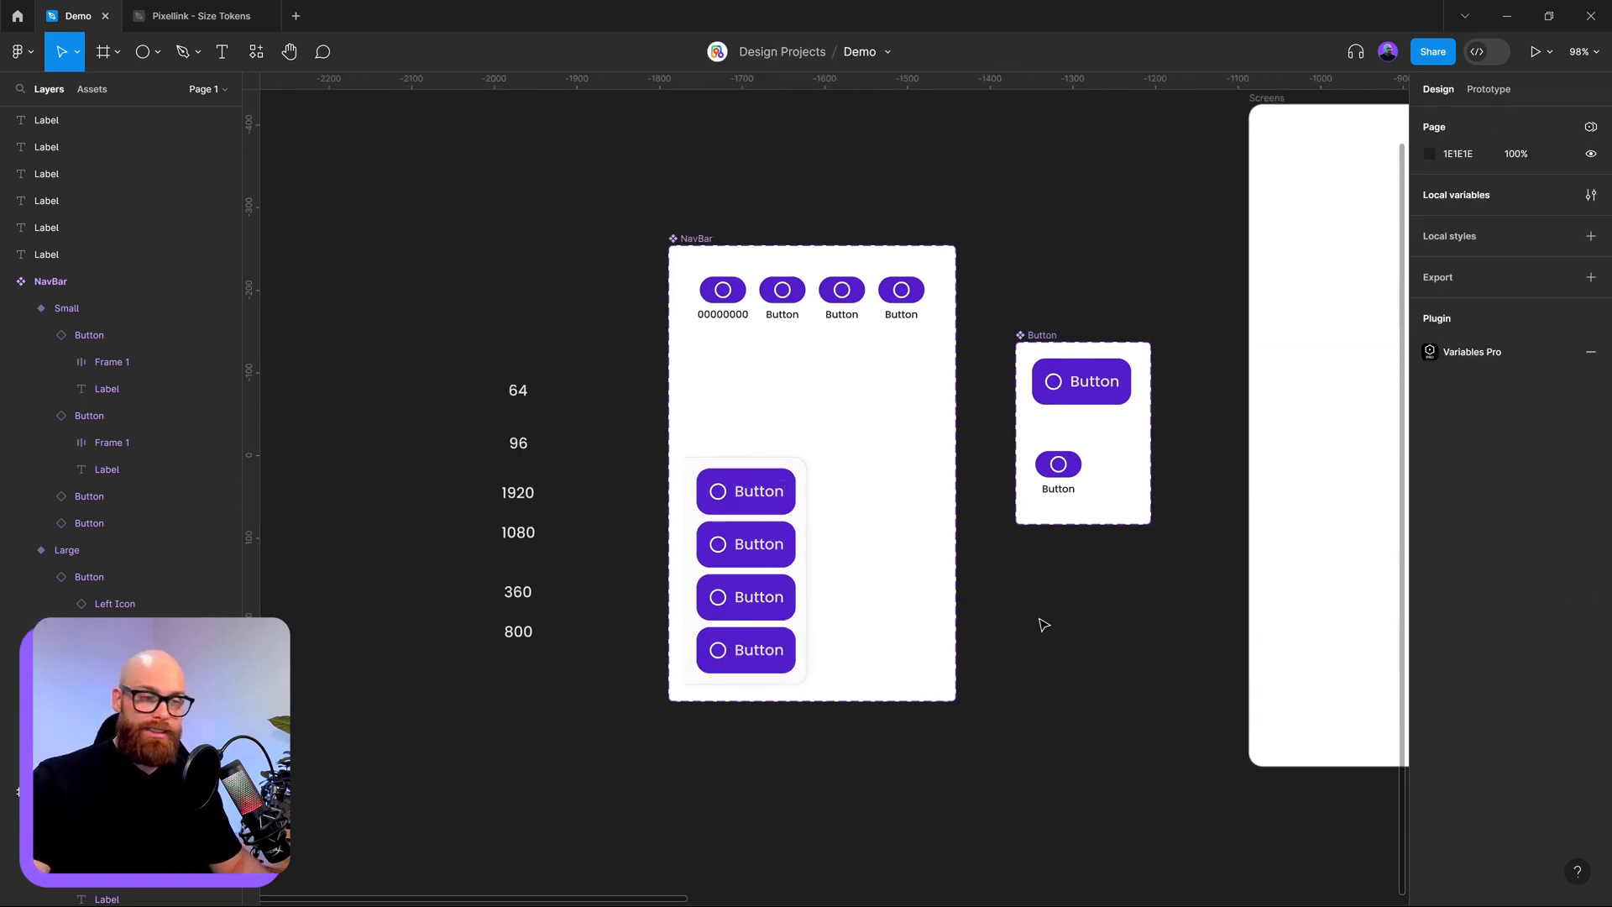
- Reset all changes on the first large button instance in the NavBar component
click(1101, 382)
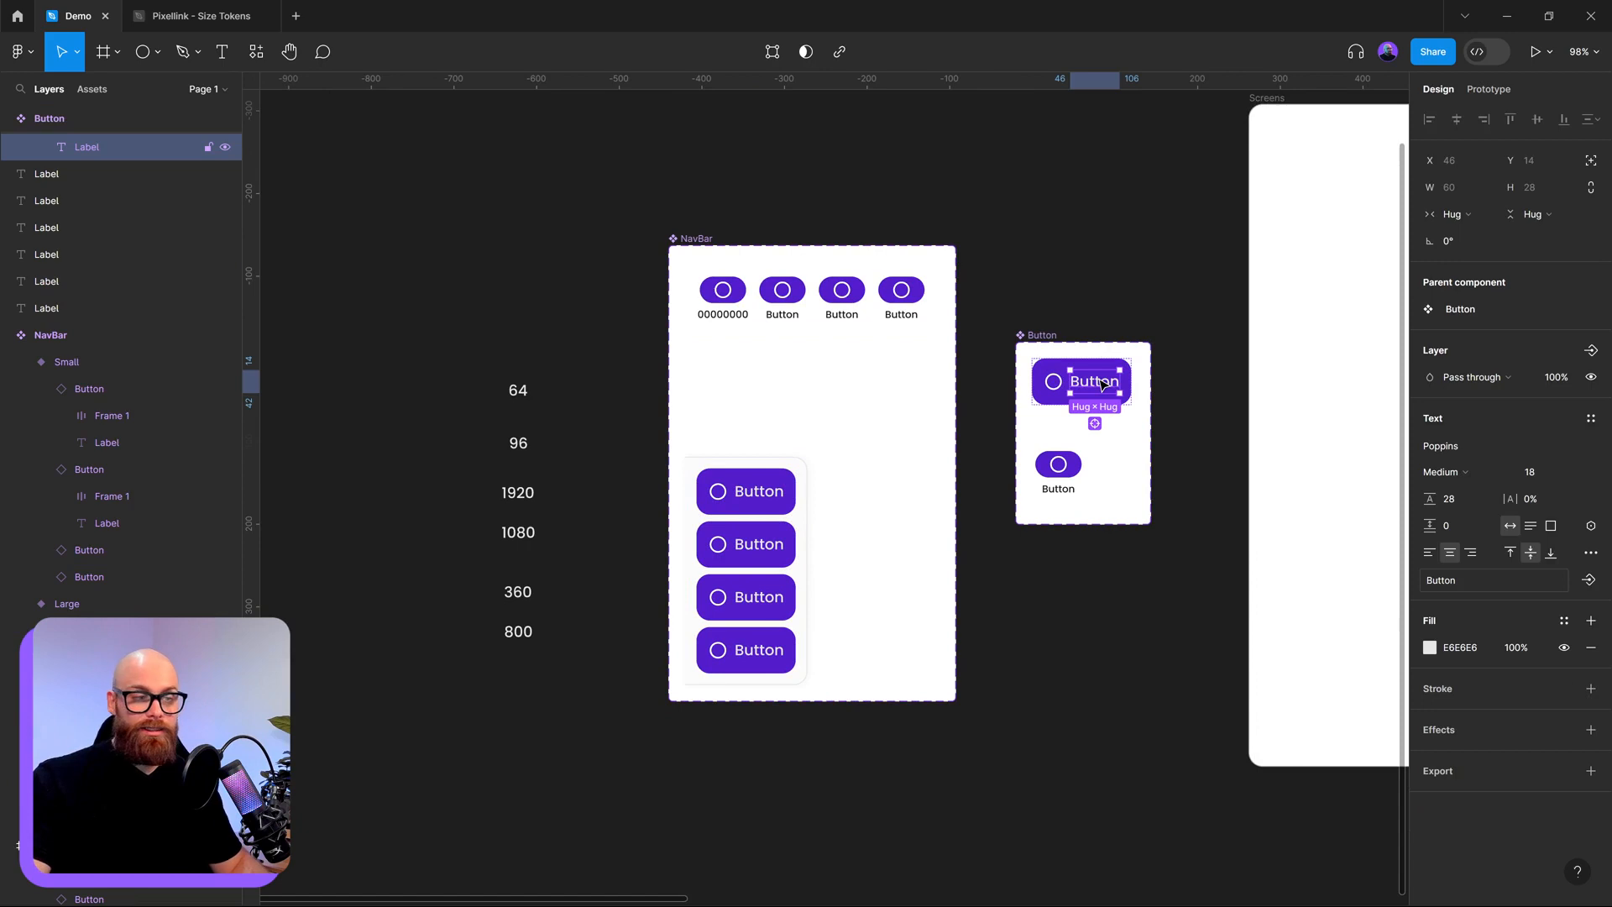
click(771, 500)
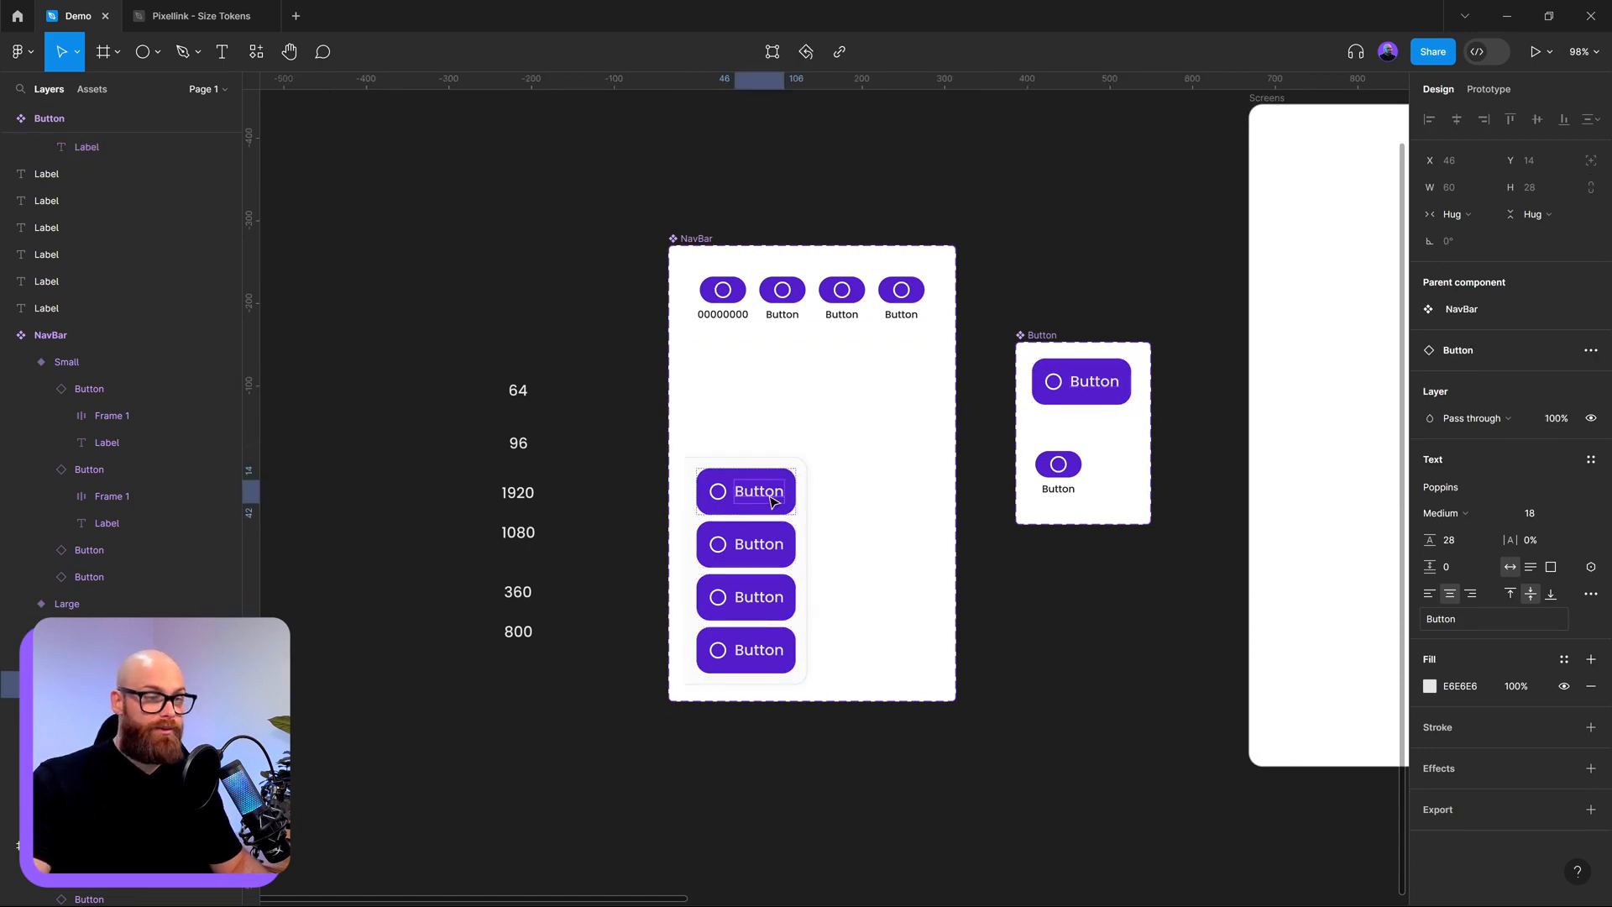
click(787, 491)
right_click(784, 480)
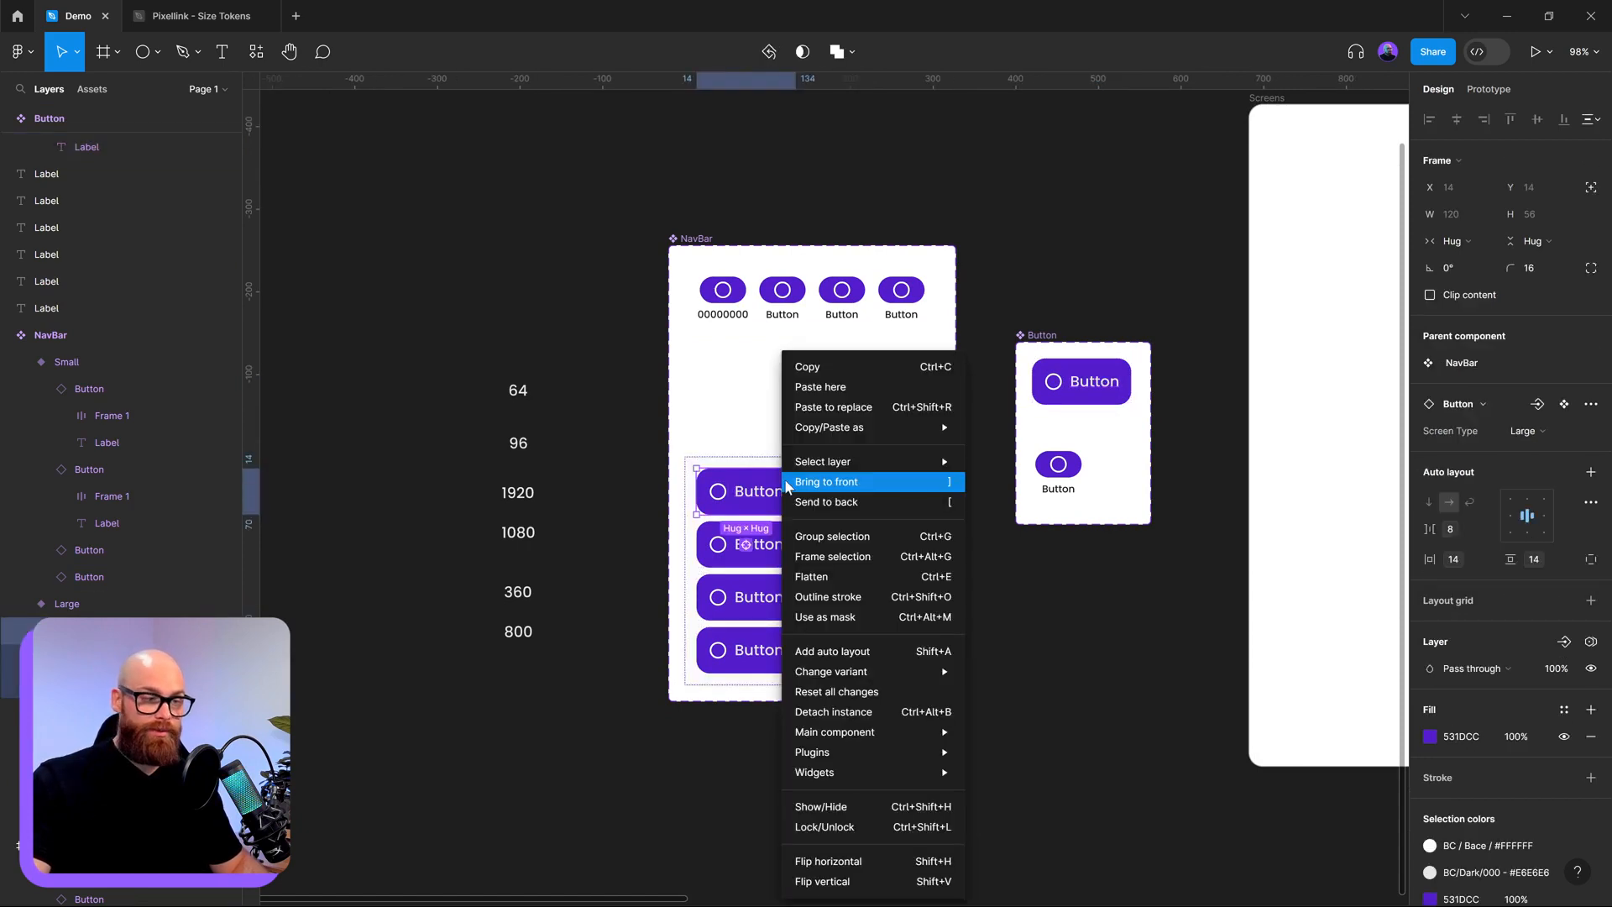
click(824, 691)
click(1160, 655)
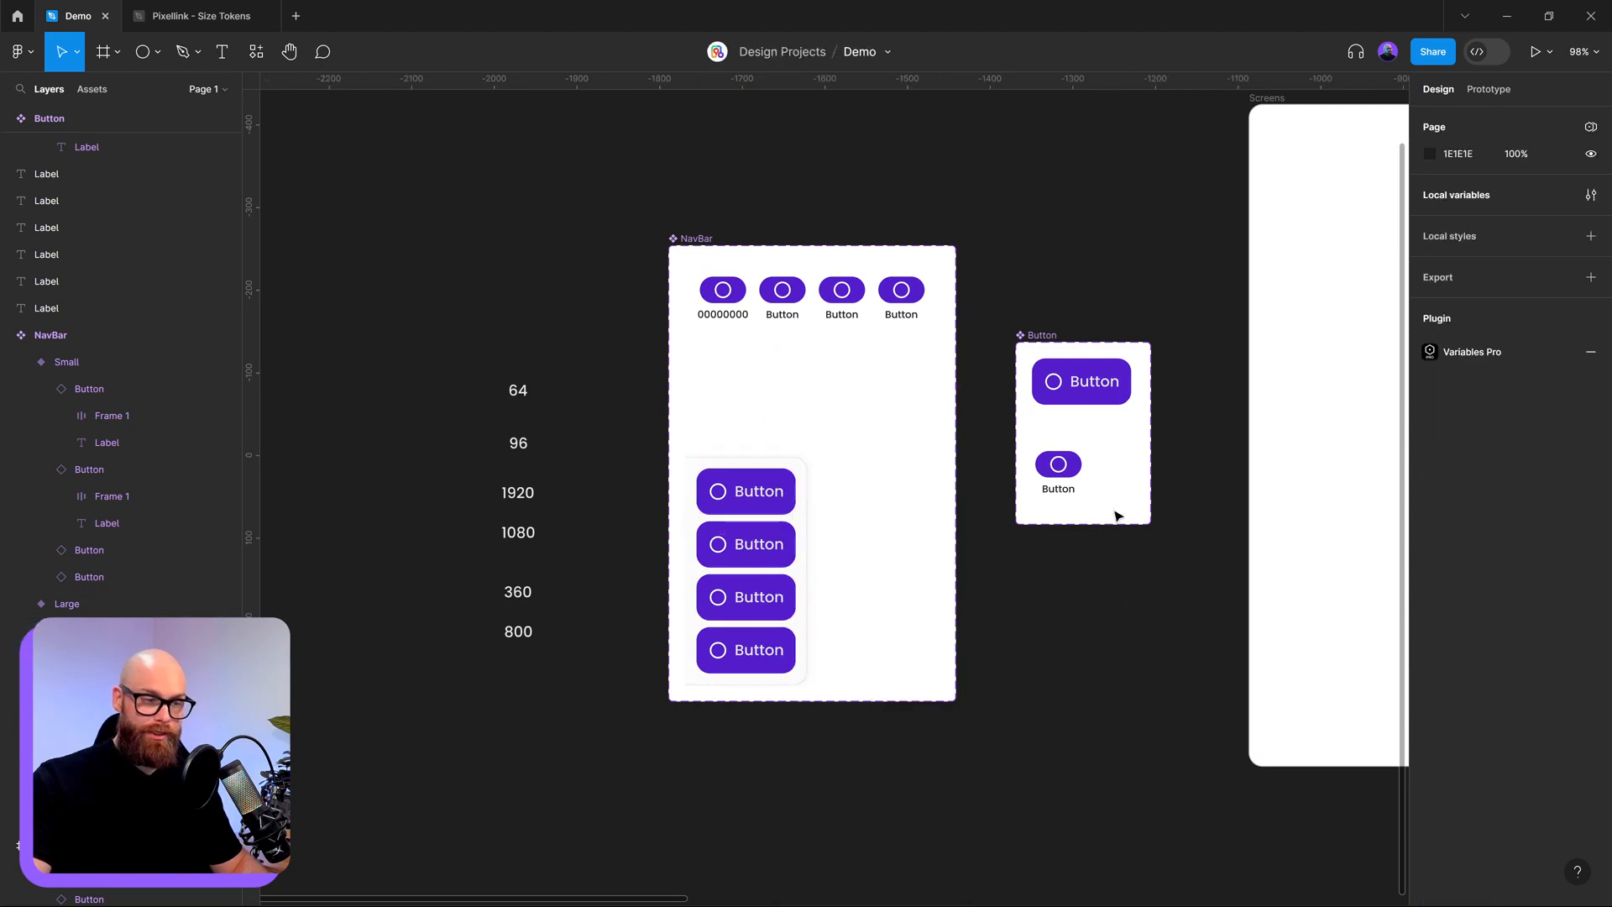
- Enable text truncation on the labels of both the Large and small variants of the Button component
click(1091, 388)
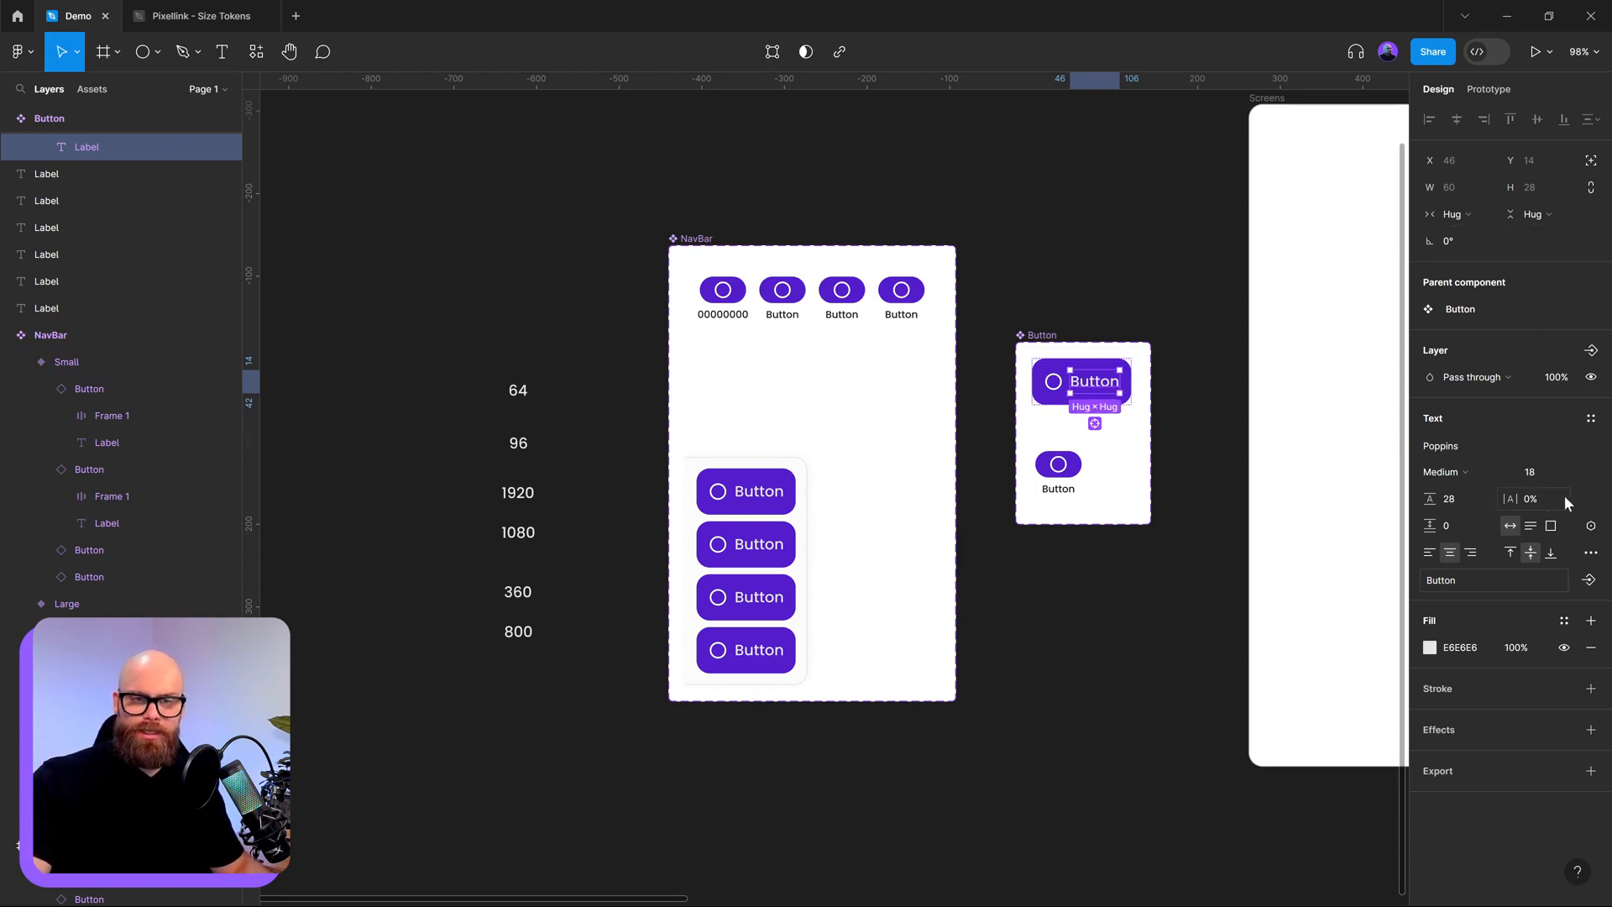
click(1591, 554)
click(1390, 844)
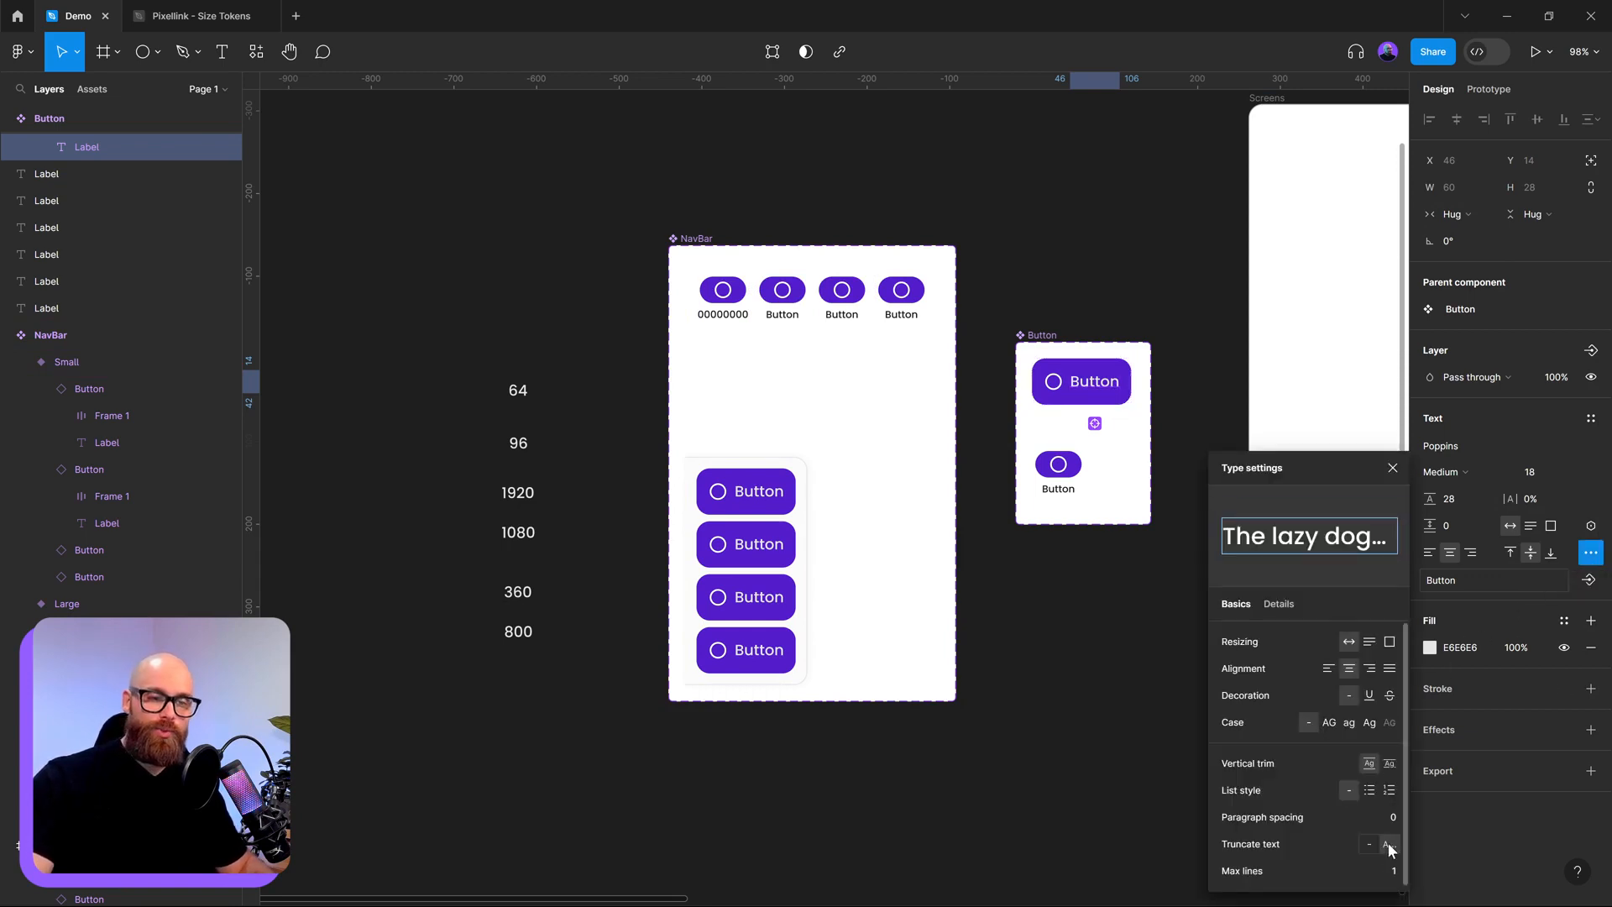
click(1058, 489)
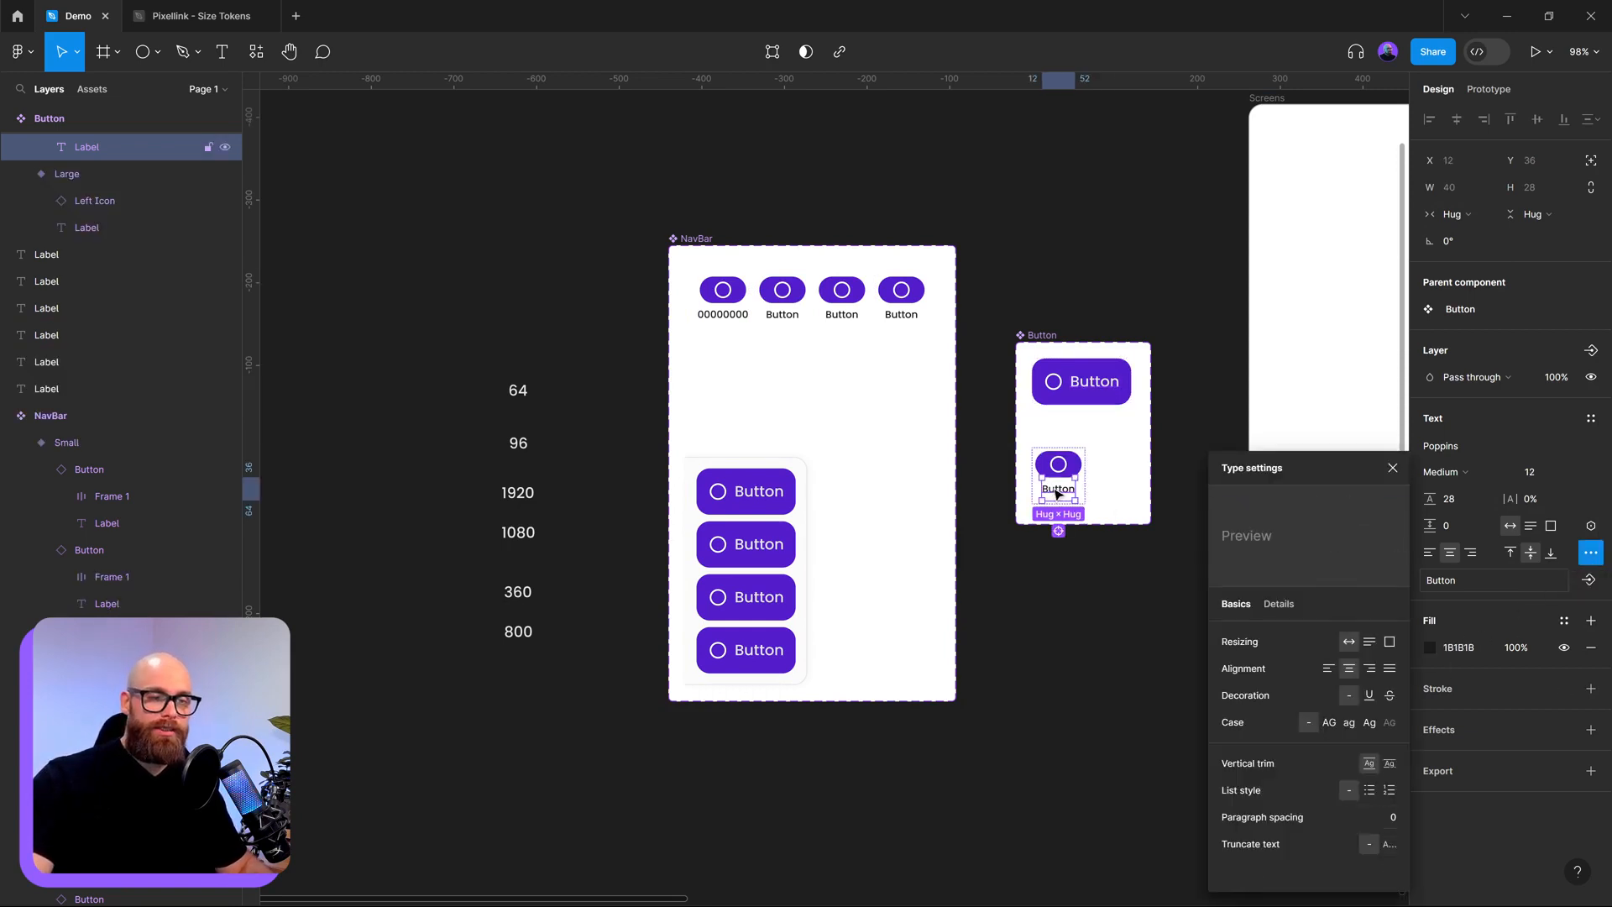
click(1390, 843)
click(1081, 705)
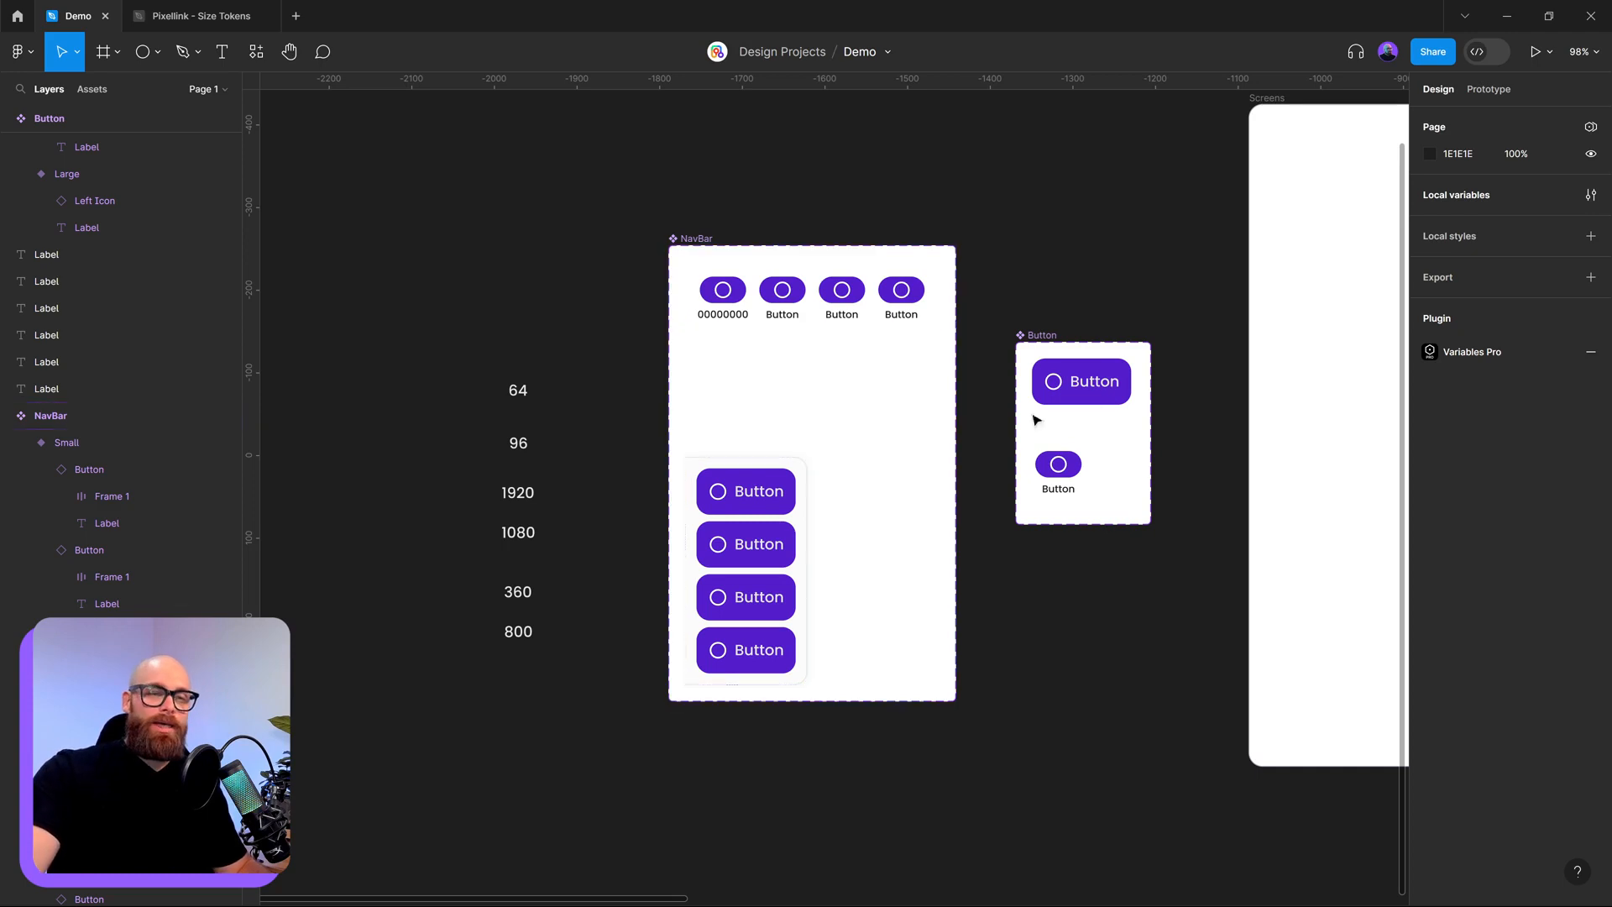
click(1110, 390)
double_click(1104, 386)
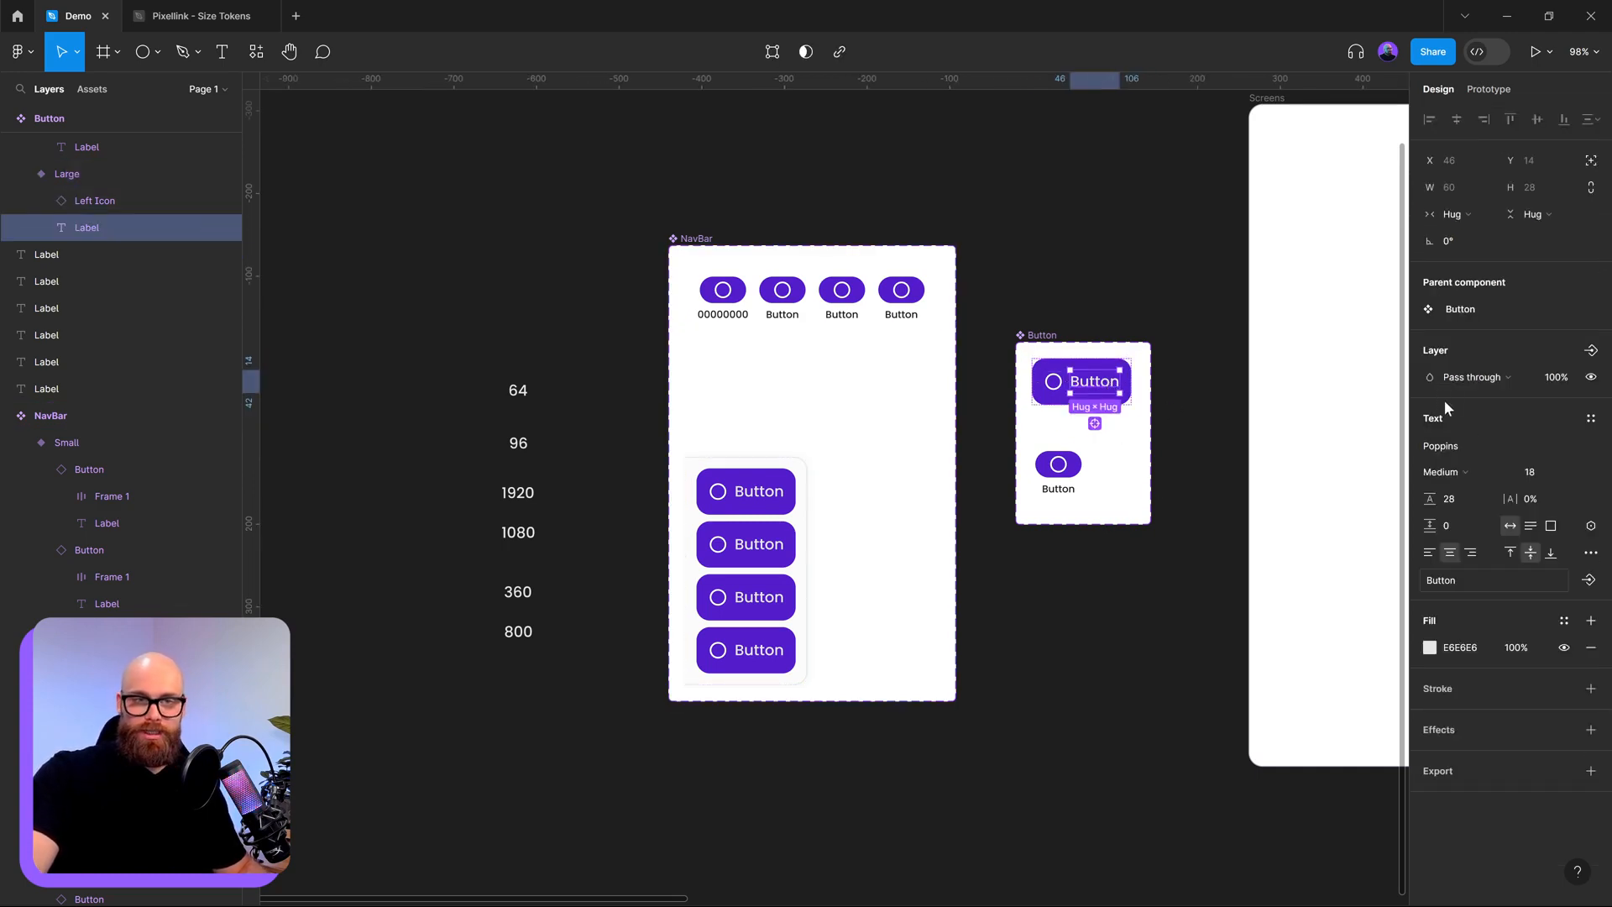
shift+click(1061, 491)
click(1130, 724)
- Add a max width to the Large button variant's label and bind it to the Max-Size variable >96
double_click(1094, 388)
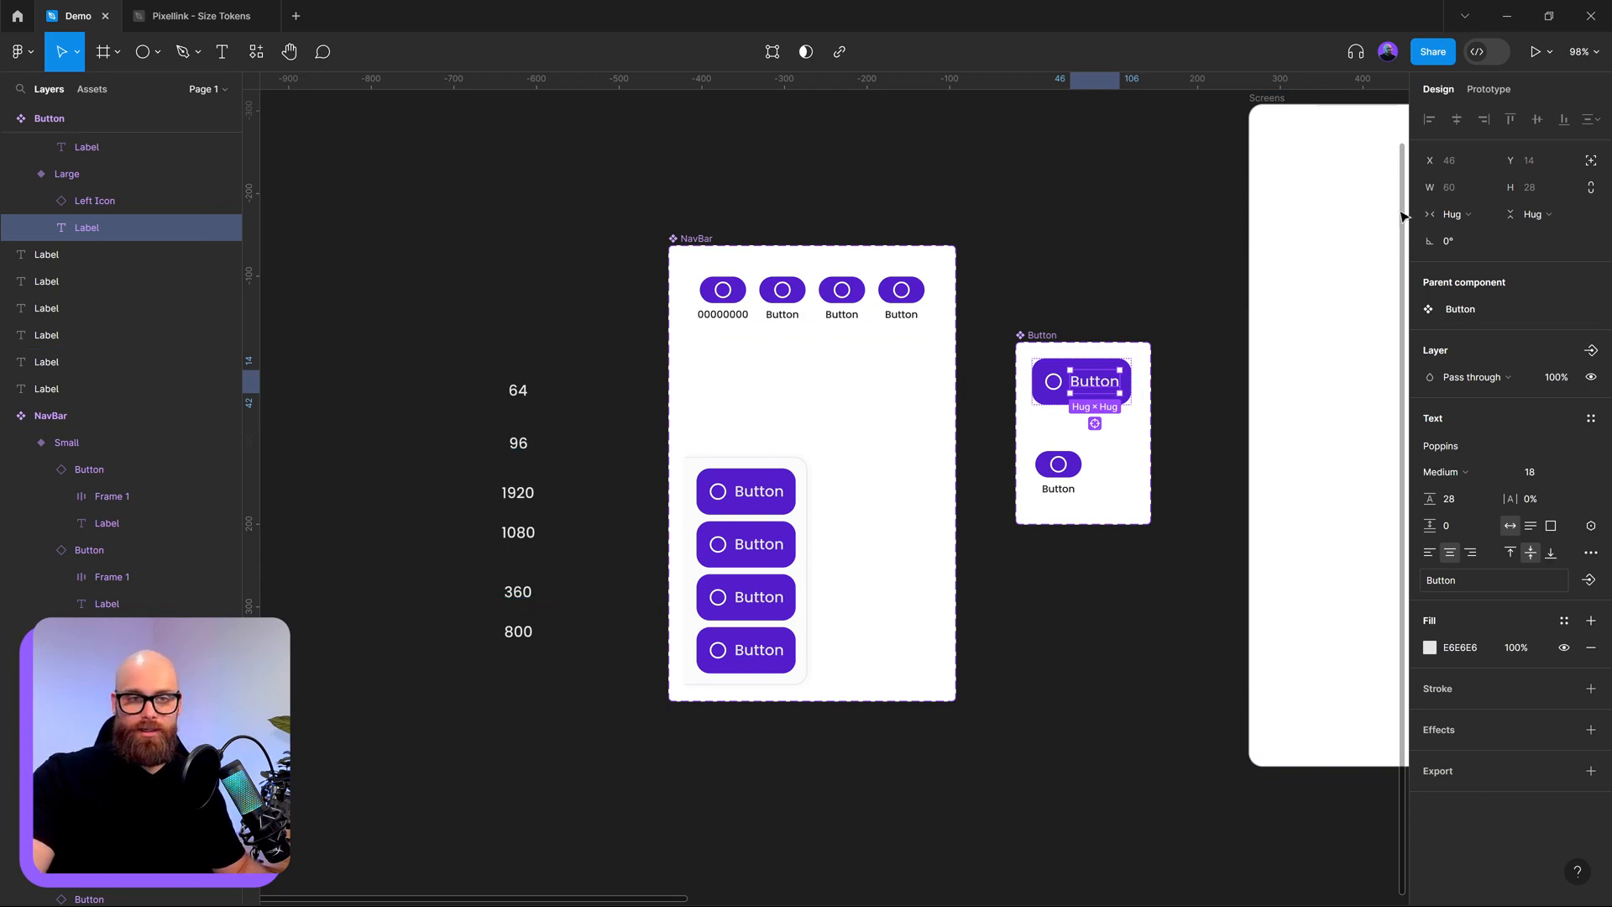
click(1486, 189)
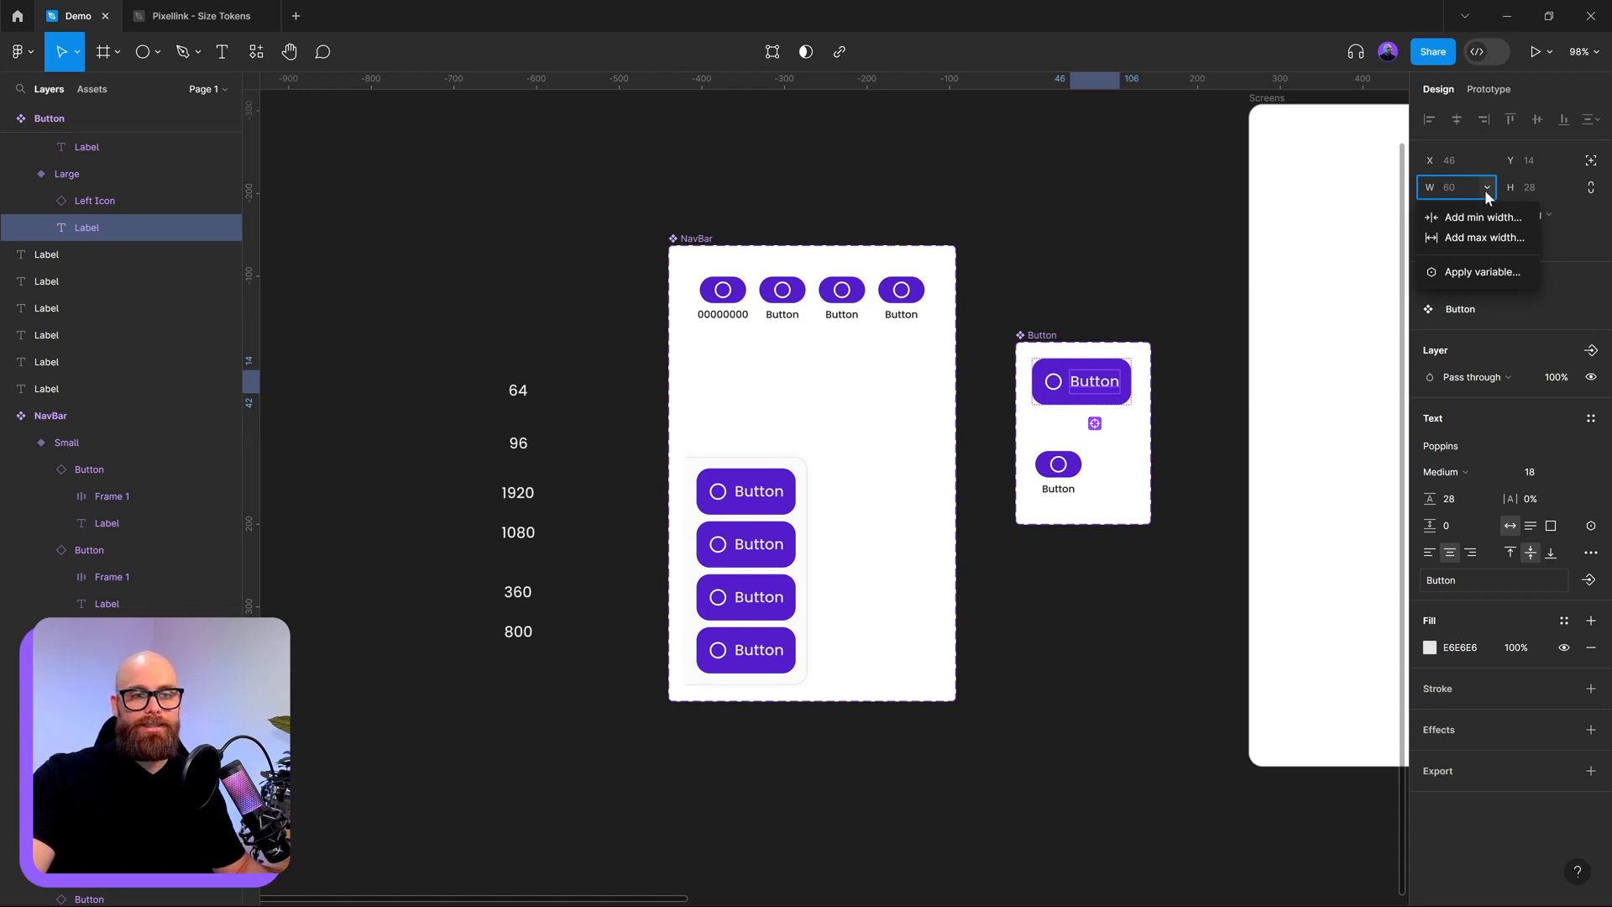
click(1479, 238)
click(1486, 214)
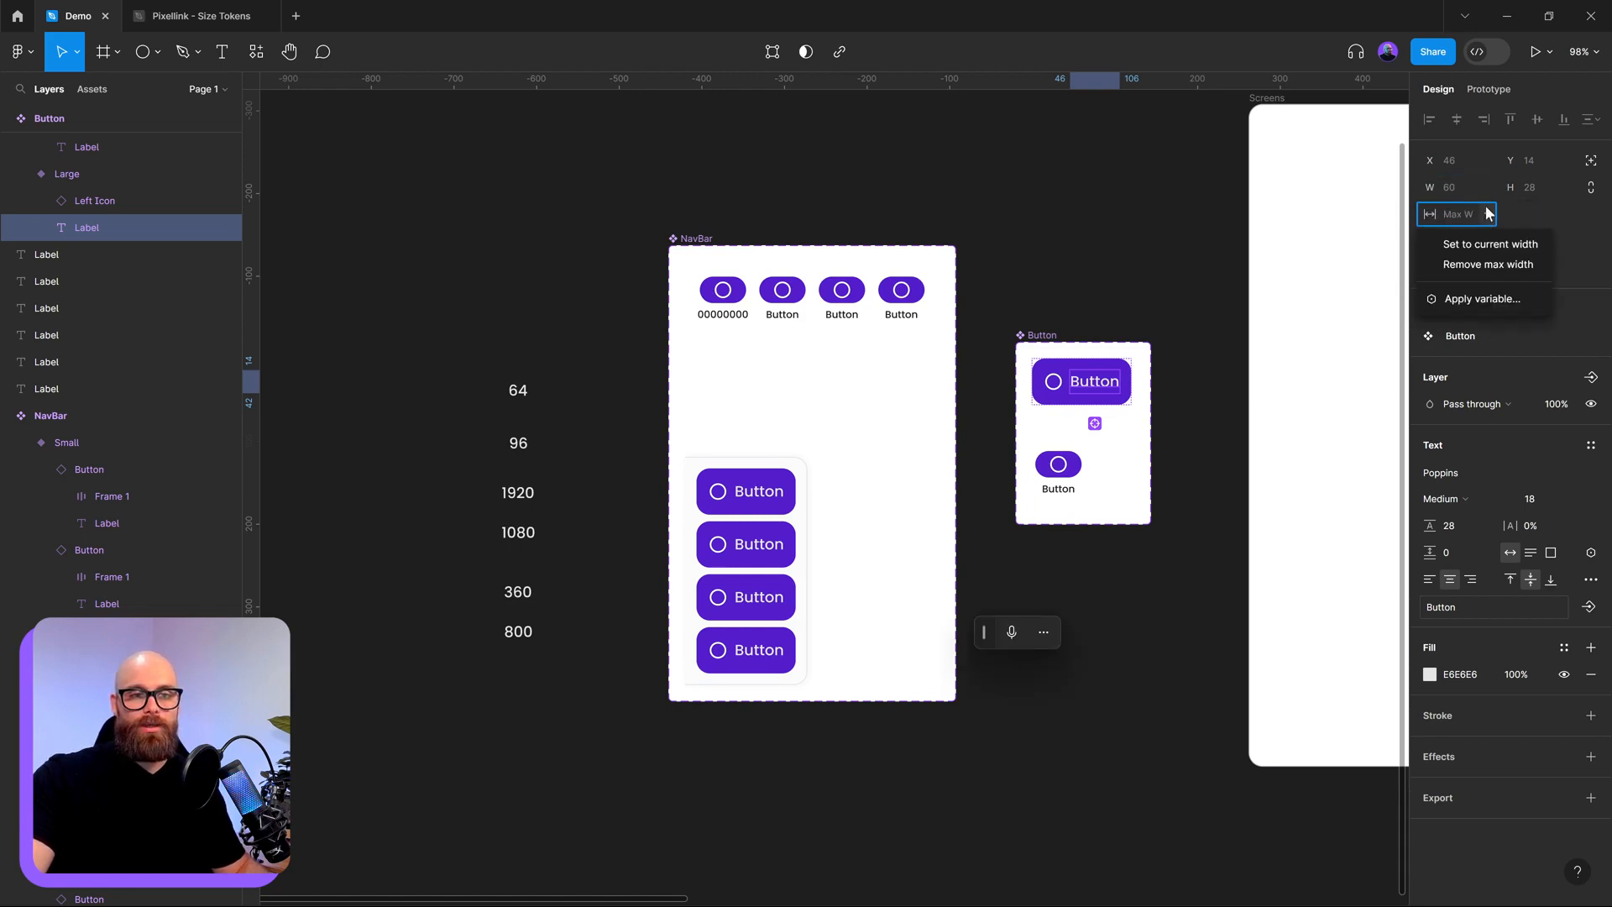
click(1479, 298)
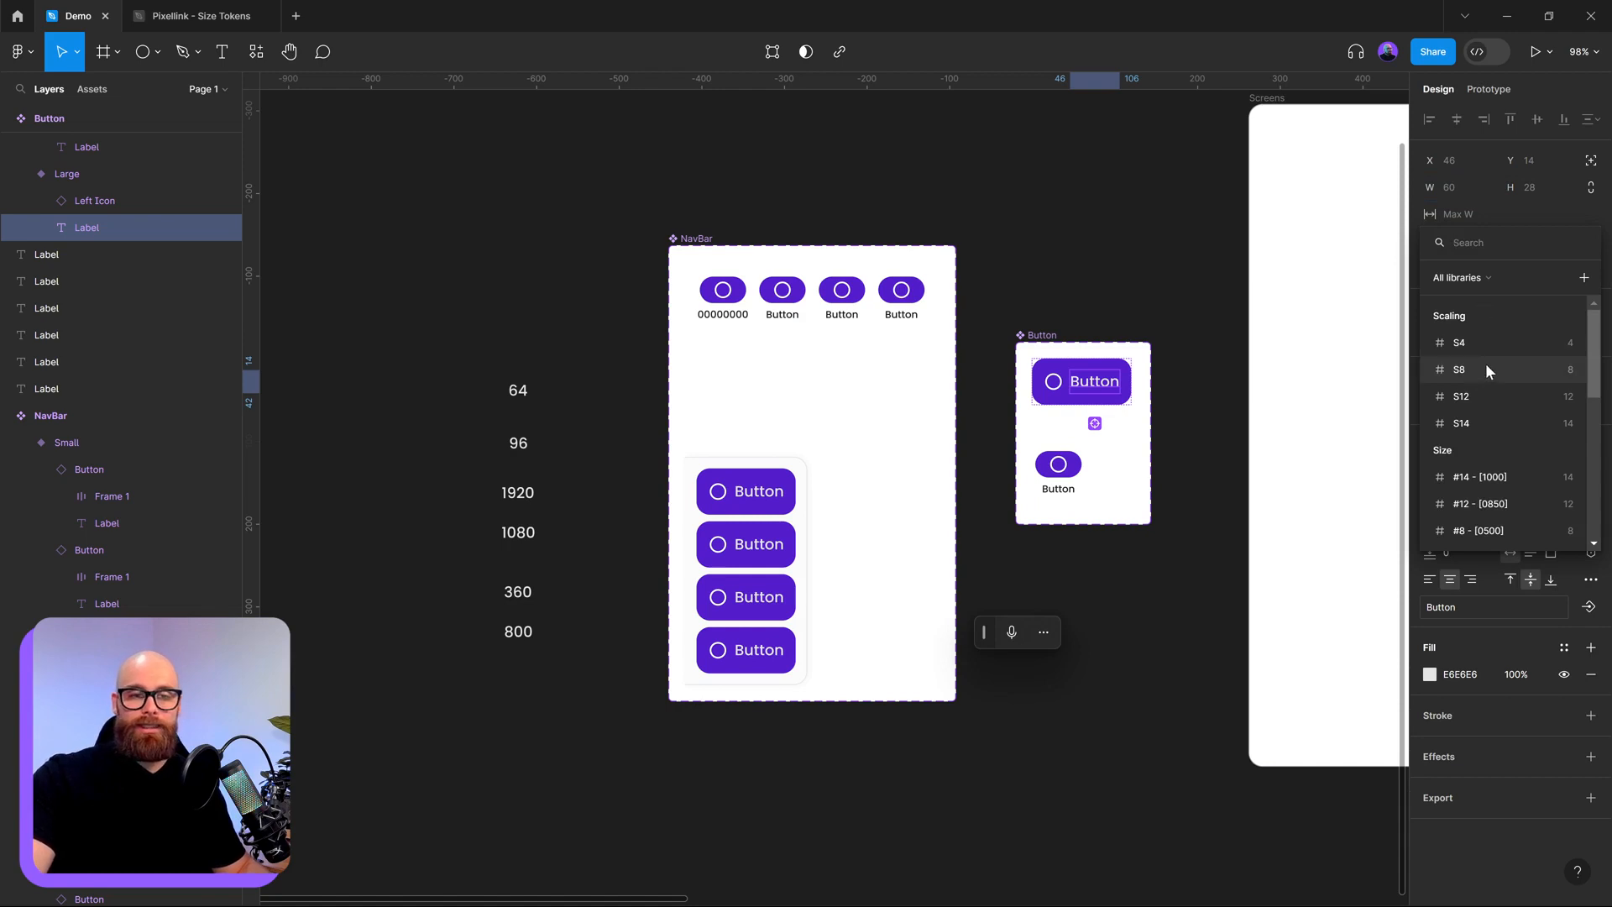
scroll(1521, 465, down, 2)
scroll(1520, 435, down, 2)
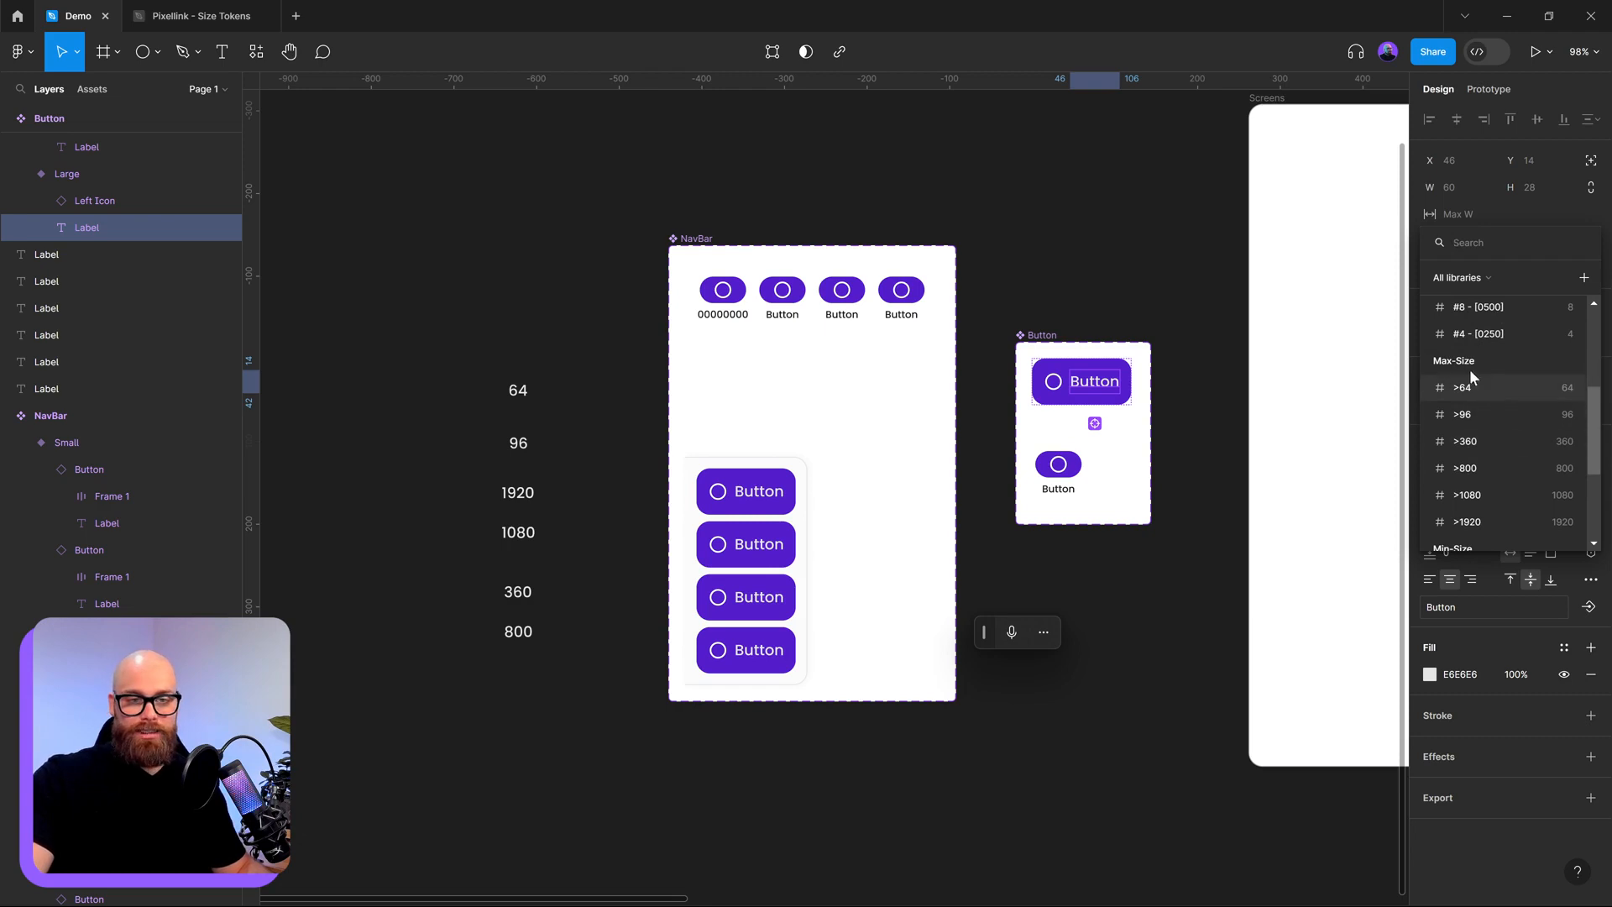
click(1479, 415)
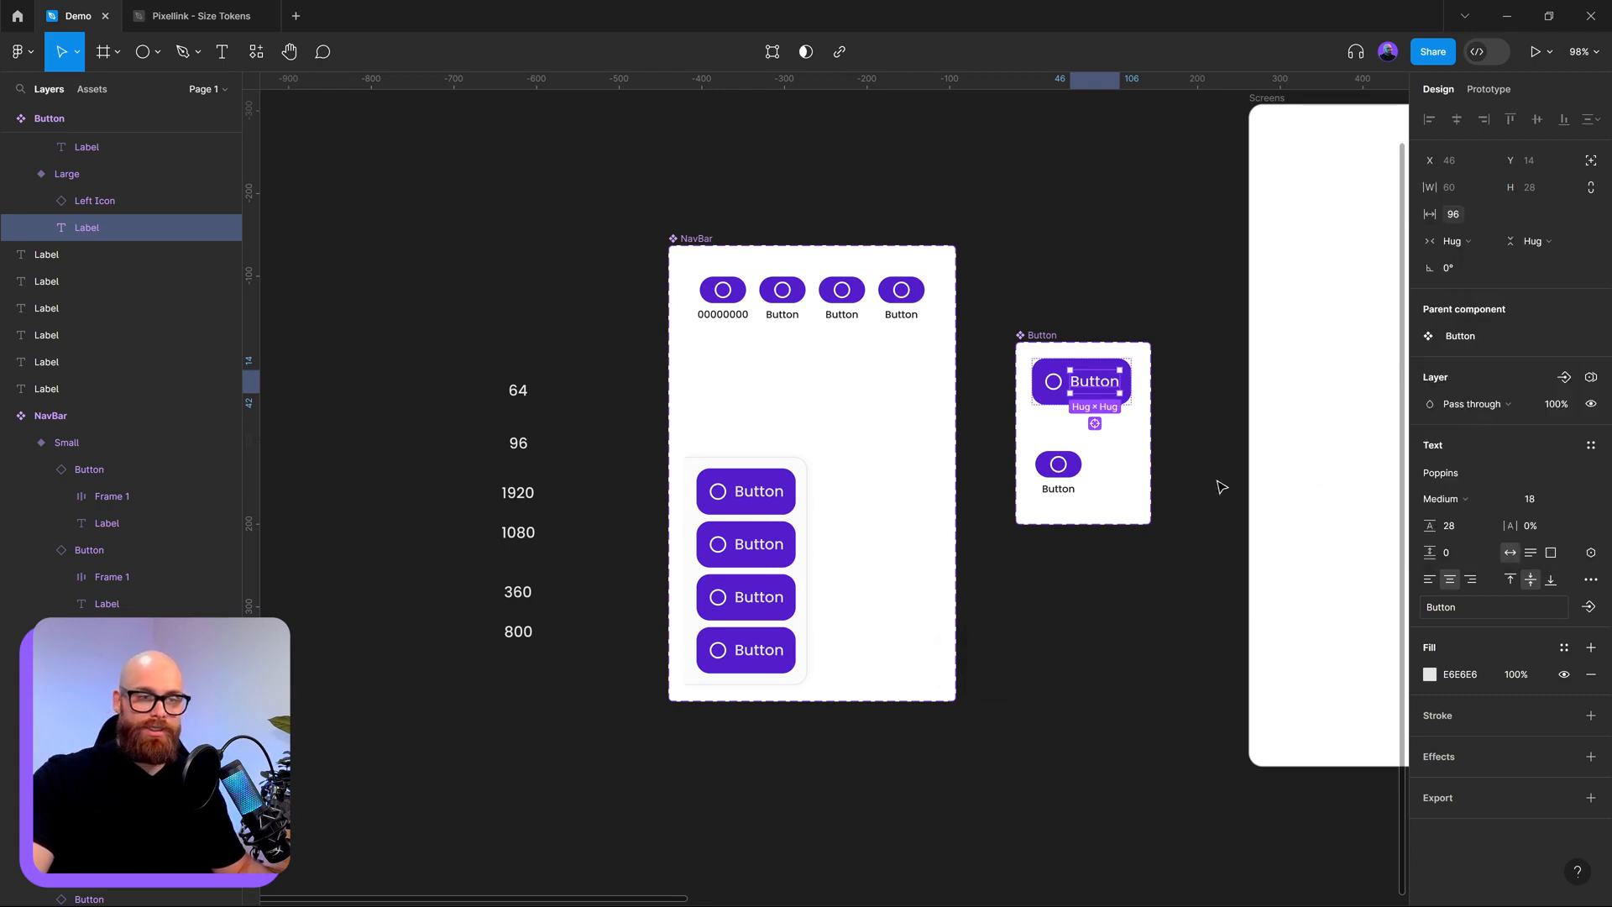
- Add a max width to the small button variant's label and bind it to the Max-Size variable >64
click(1060, 491)
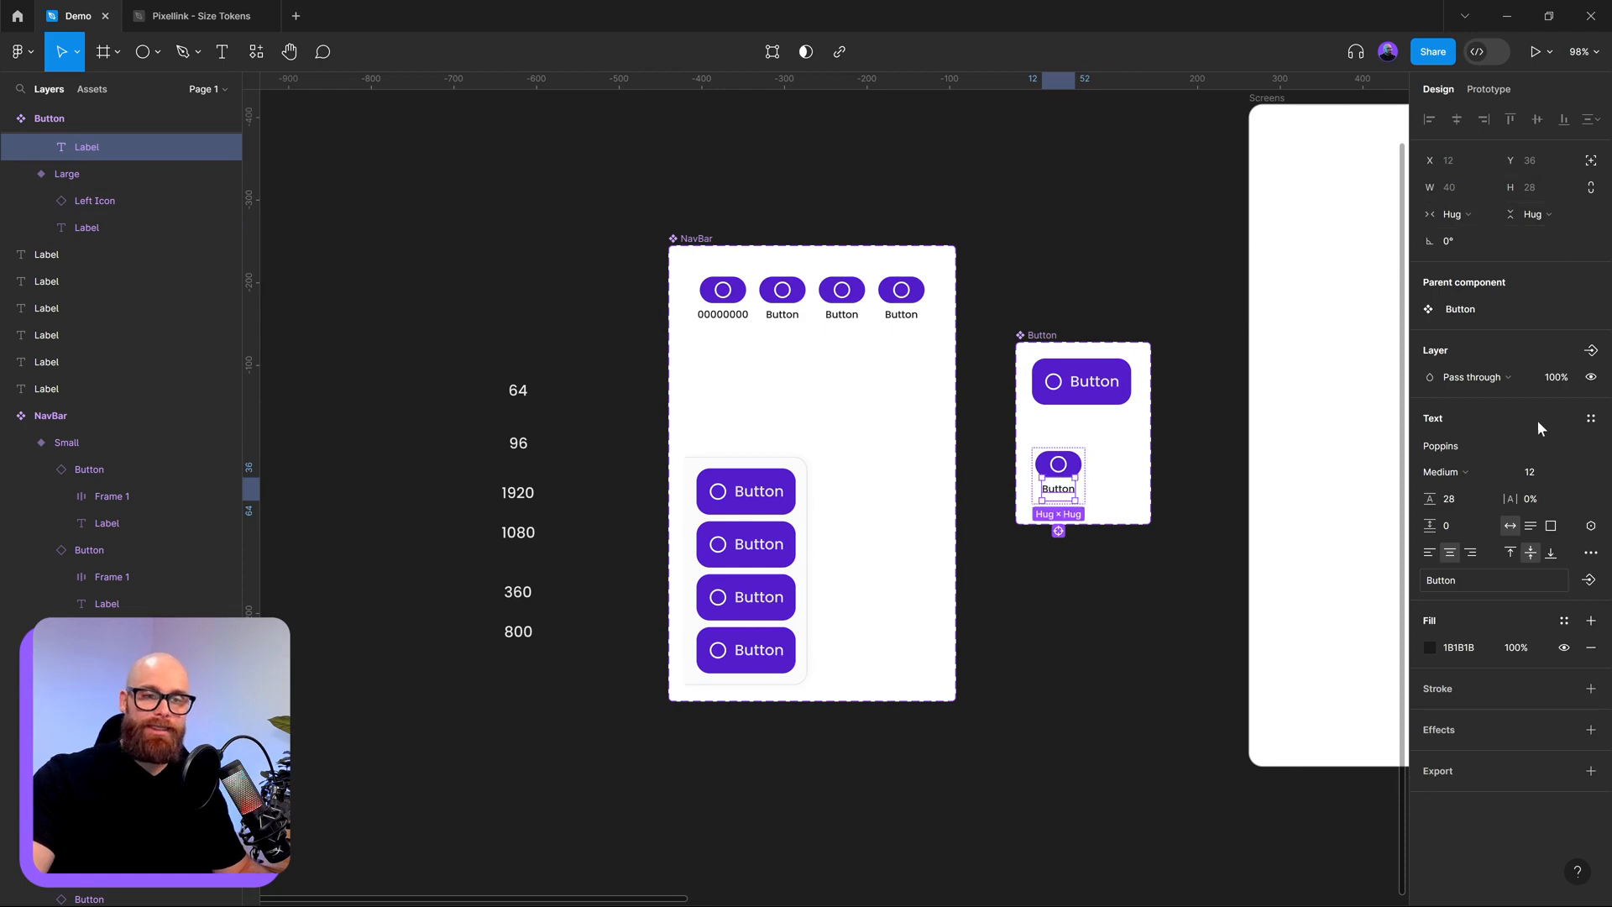
click(1480, 215)
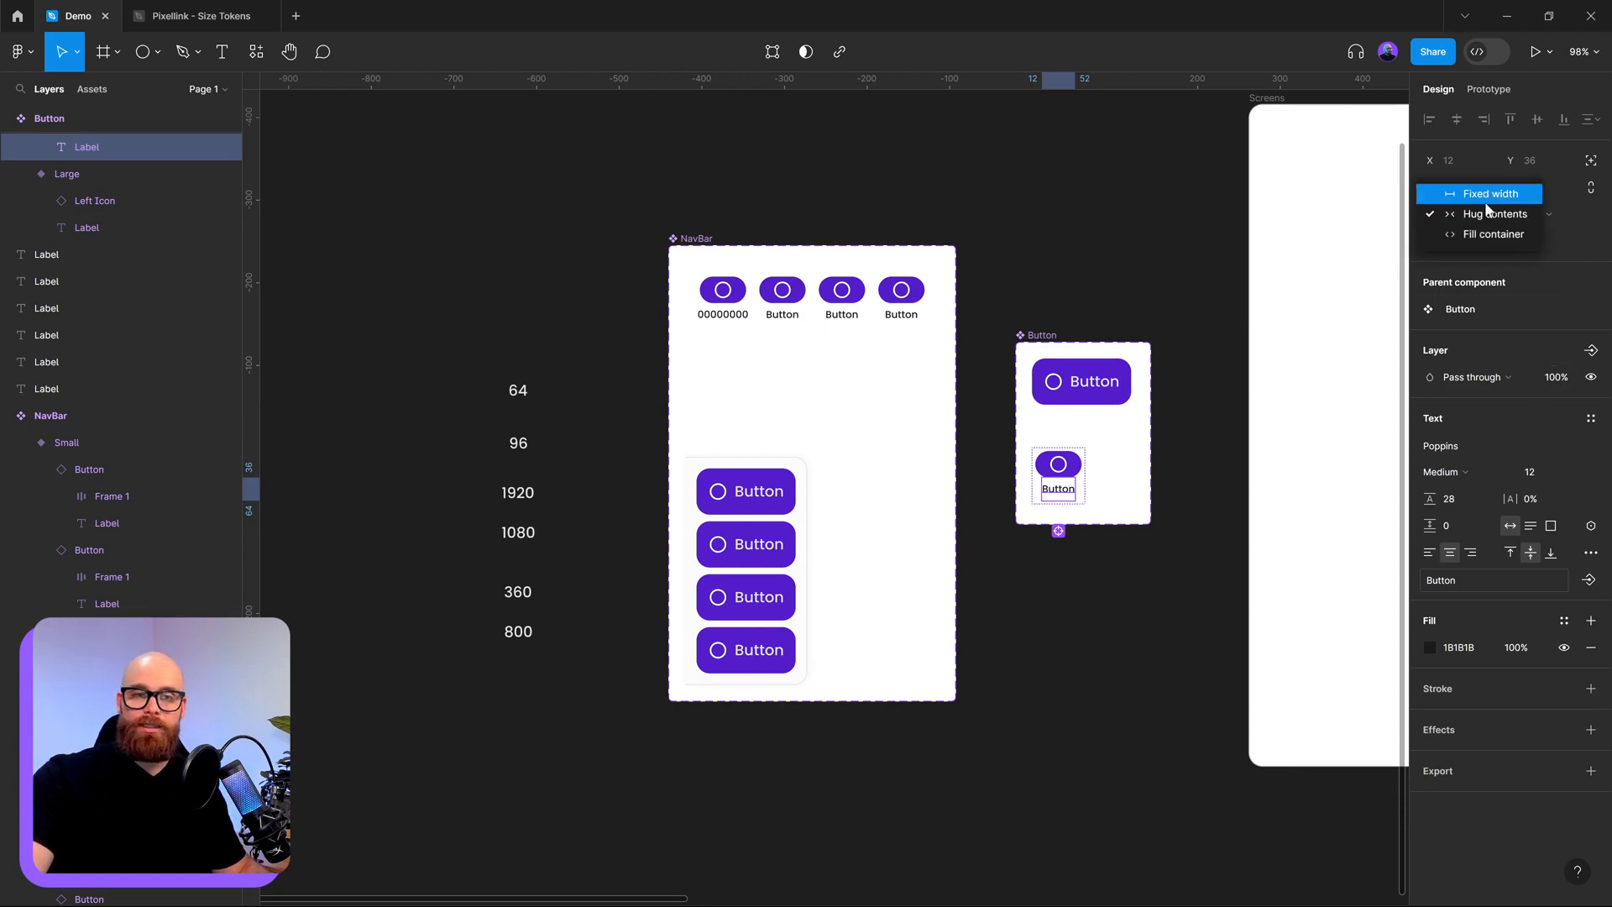
click(1480, 216)
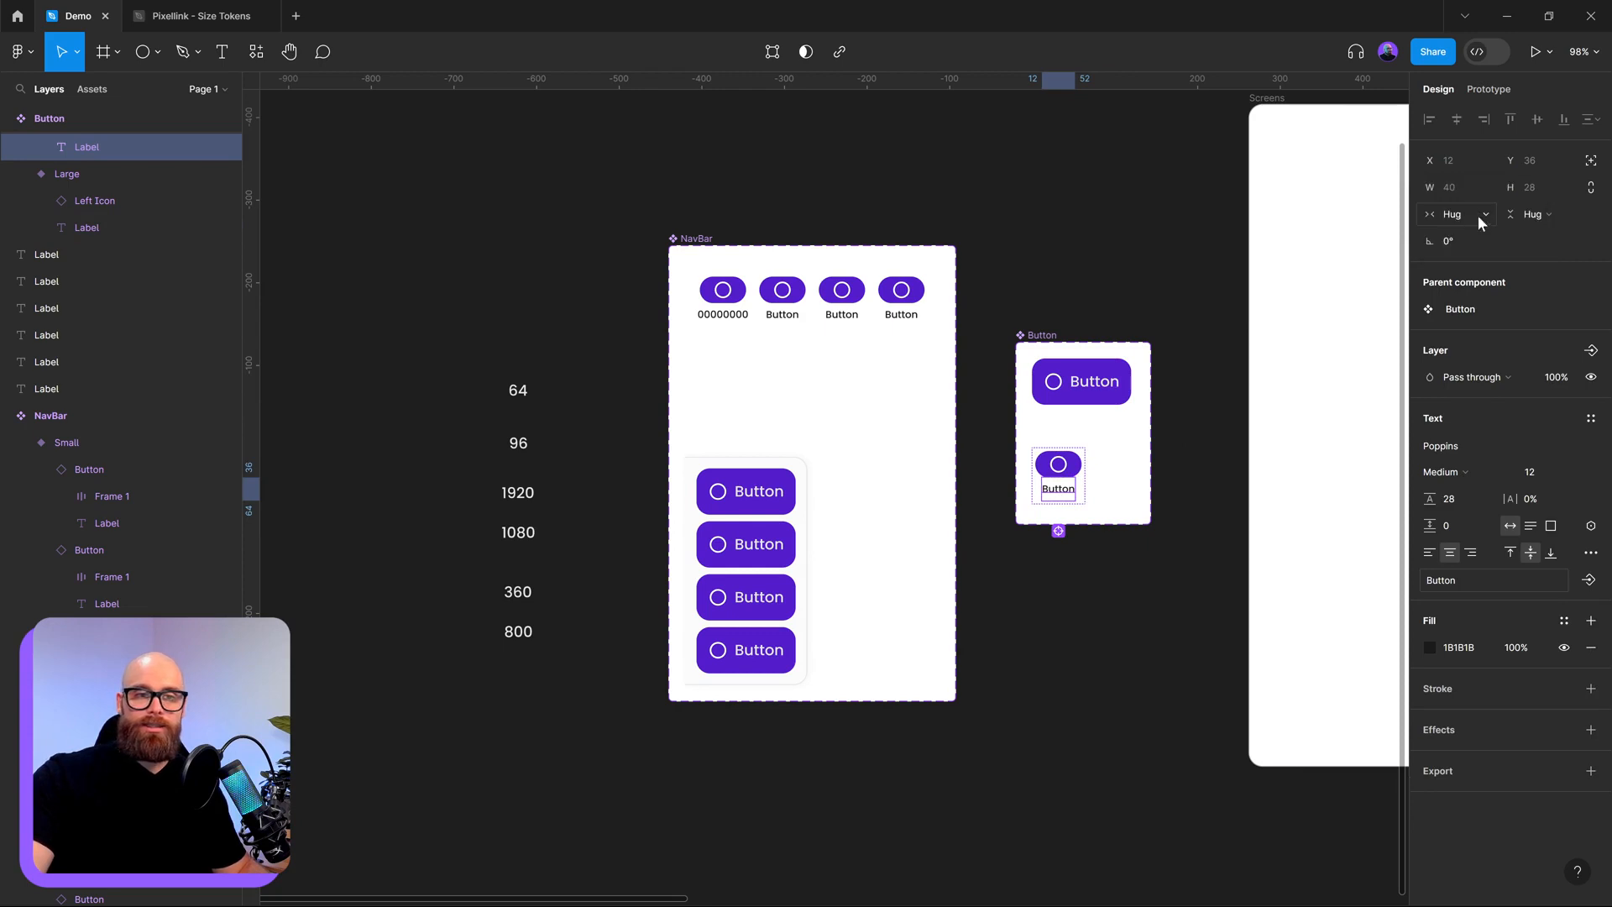
click(1486, 187)
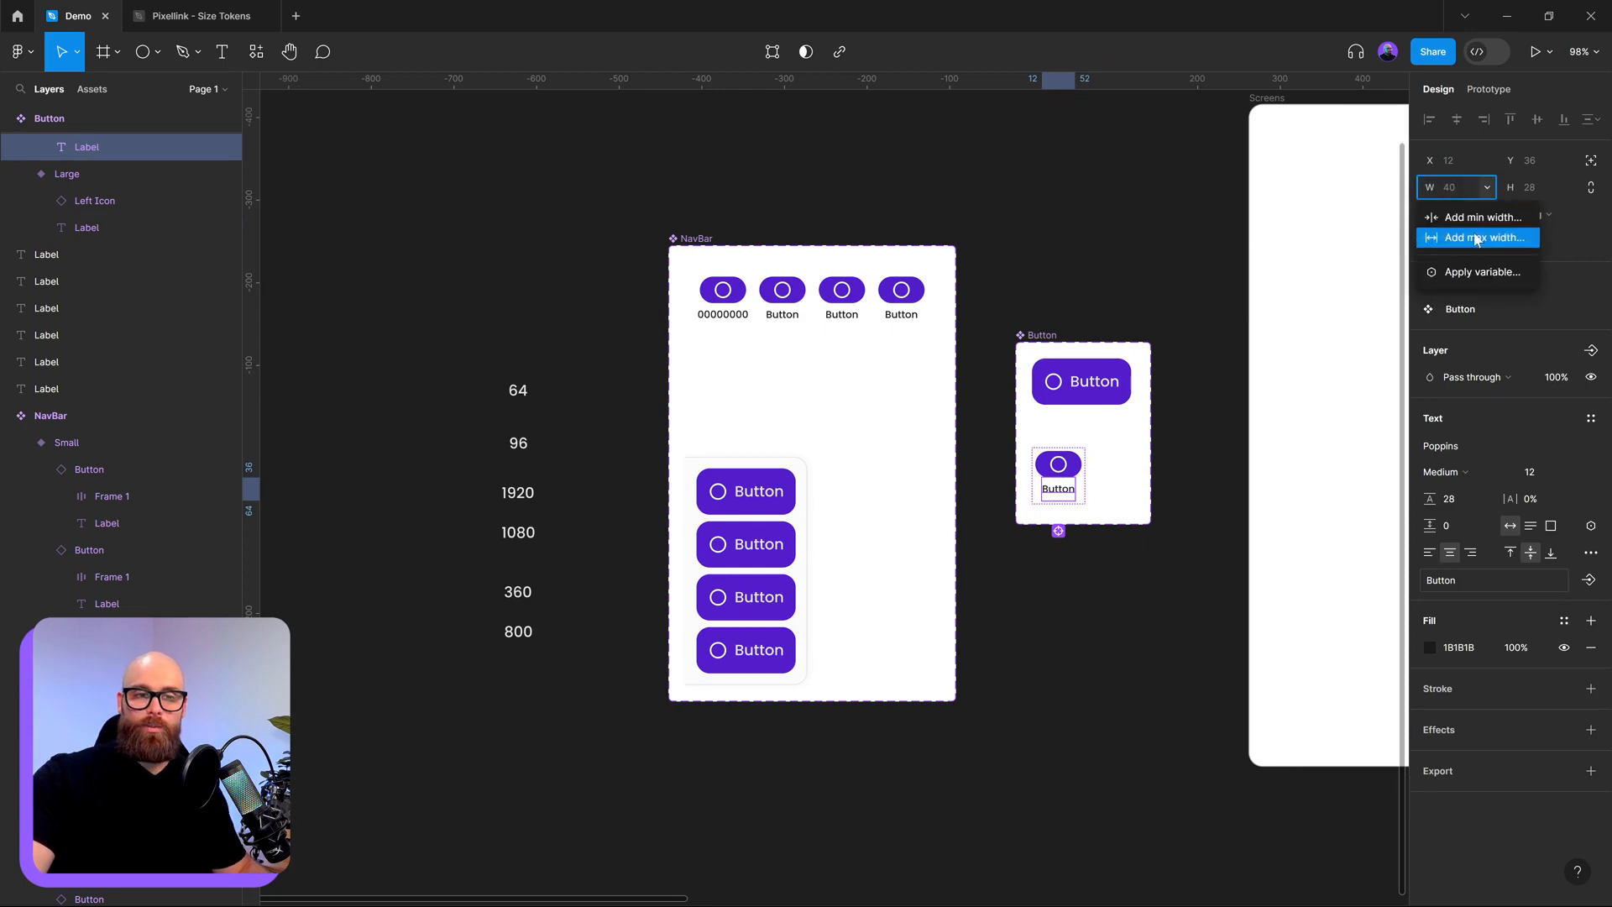
click(1476, 239)
click(1486, 214)
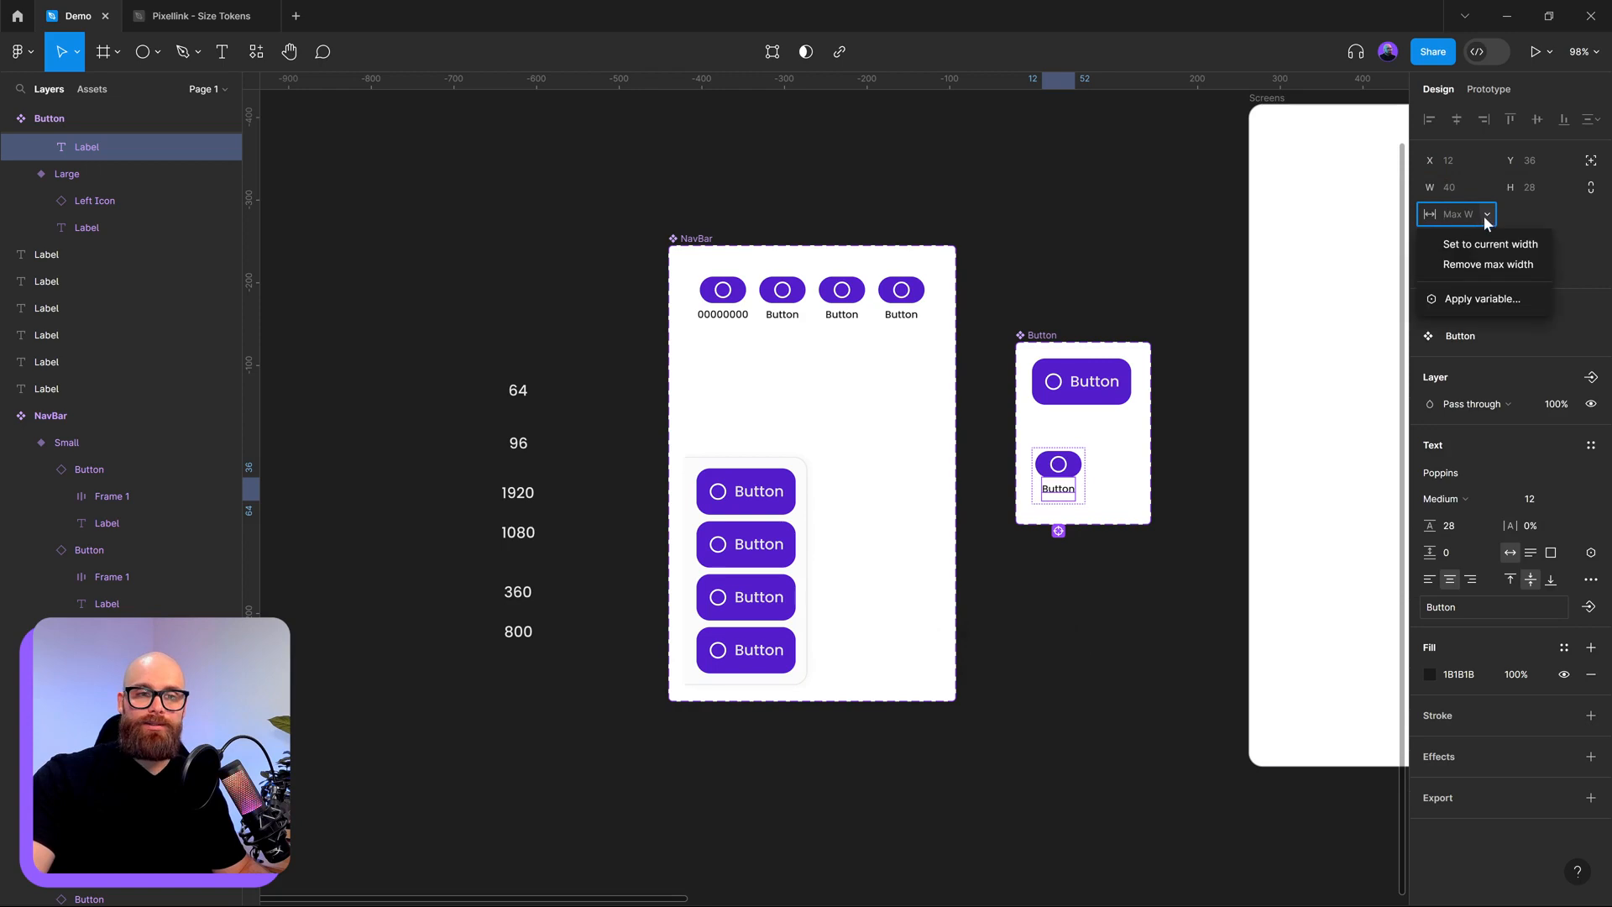
click(1467, 302)
scroll(1508, 418, down, 3)
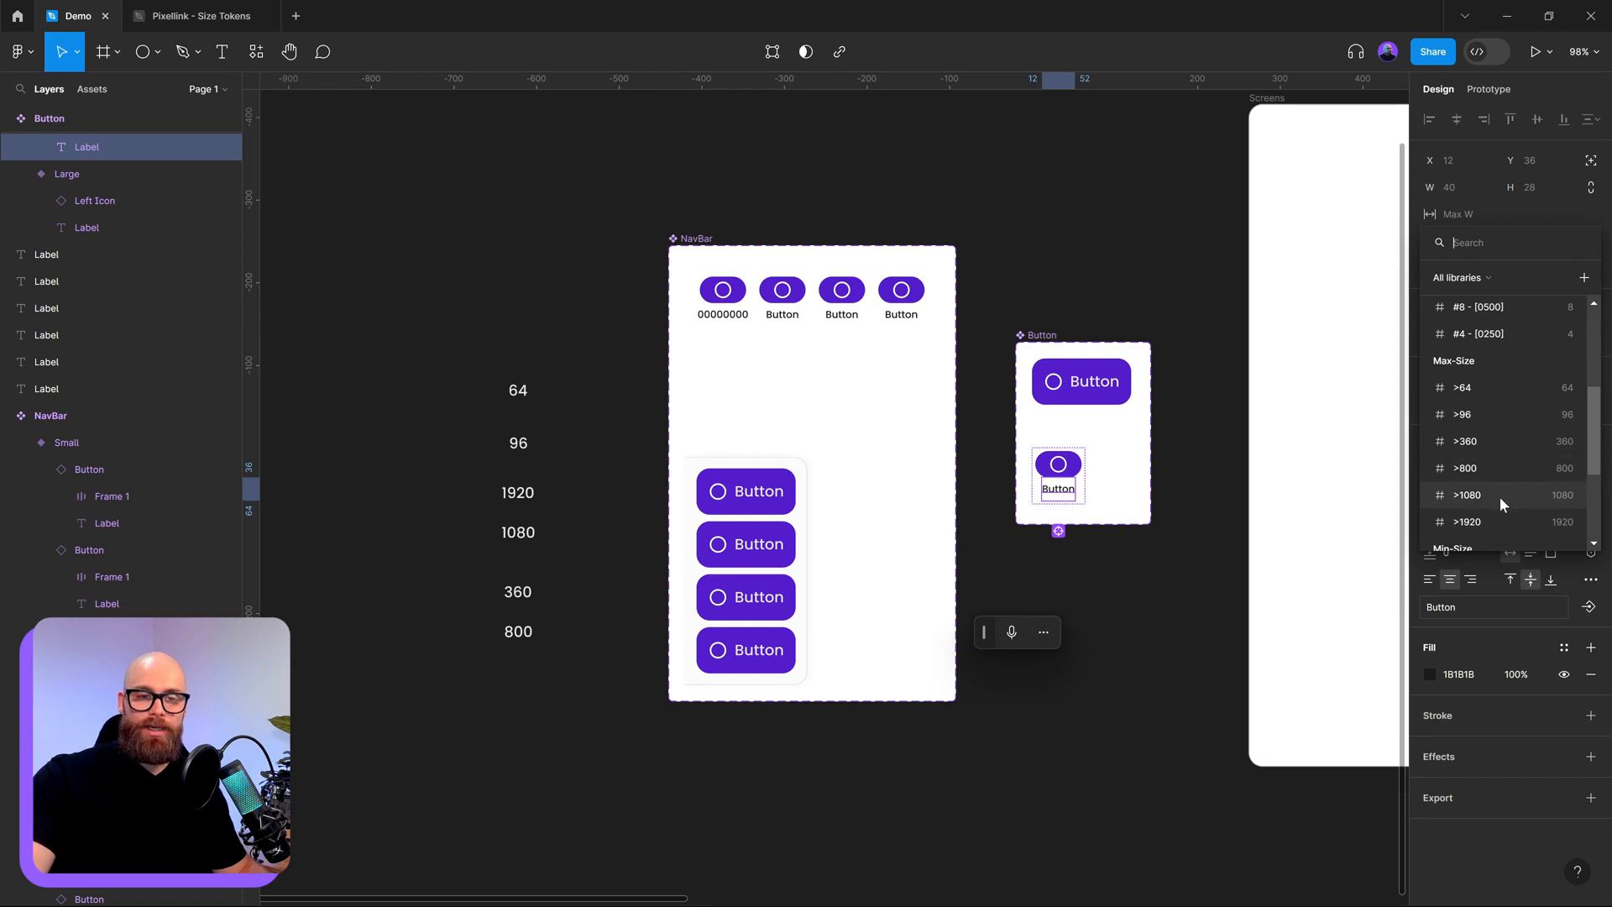
click(1503, 390)
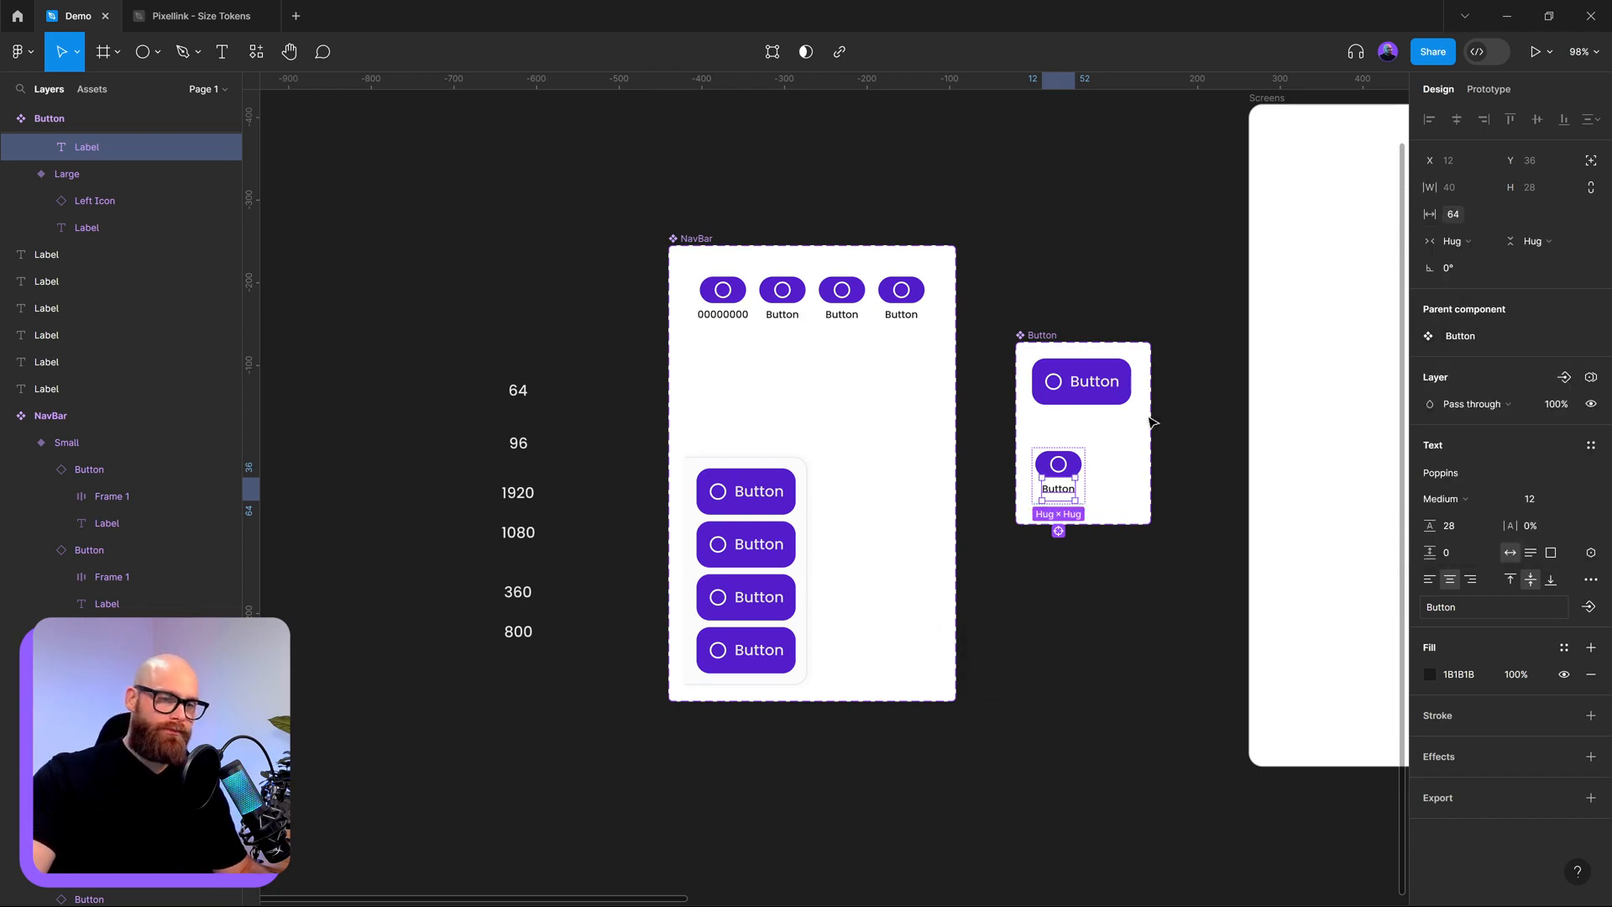
drag(1142, 627, 1176, 703)
click(1159, 689)
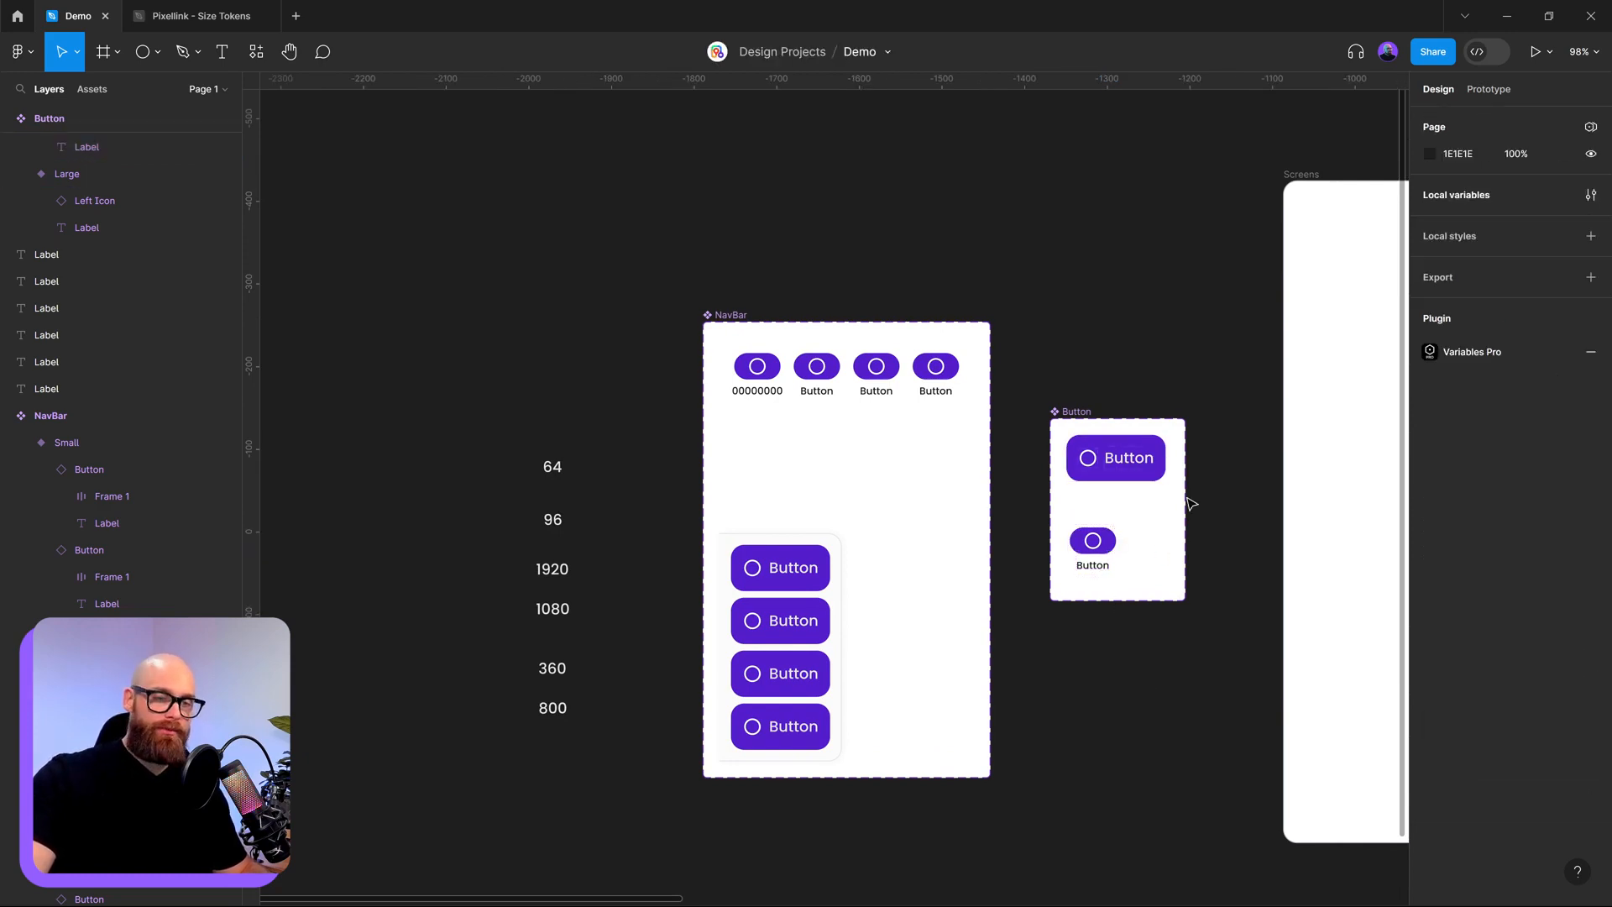
- Replace the label text of the Large variant in the Button component with 1
double_click(1142, 466)
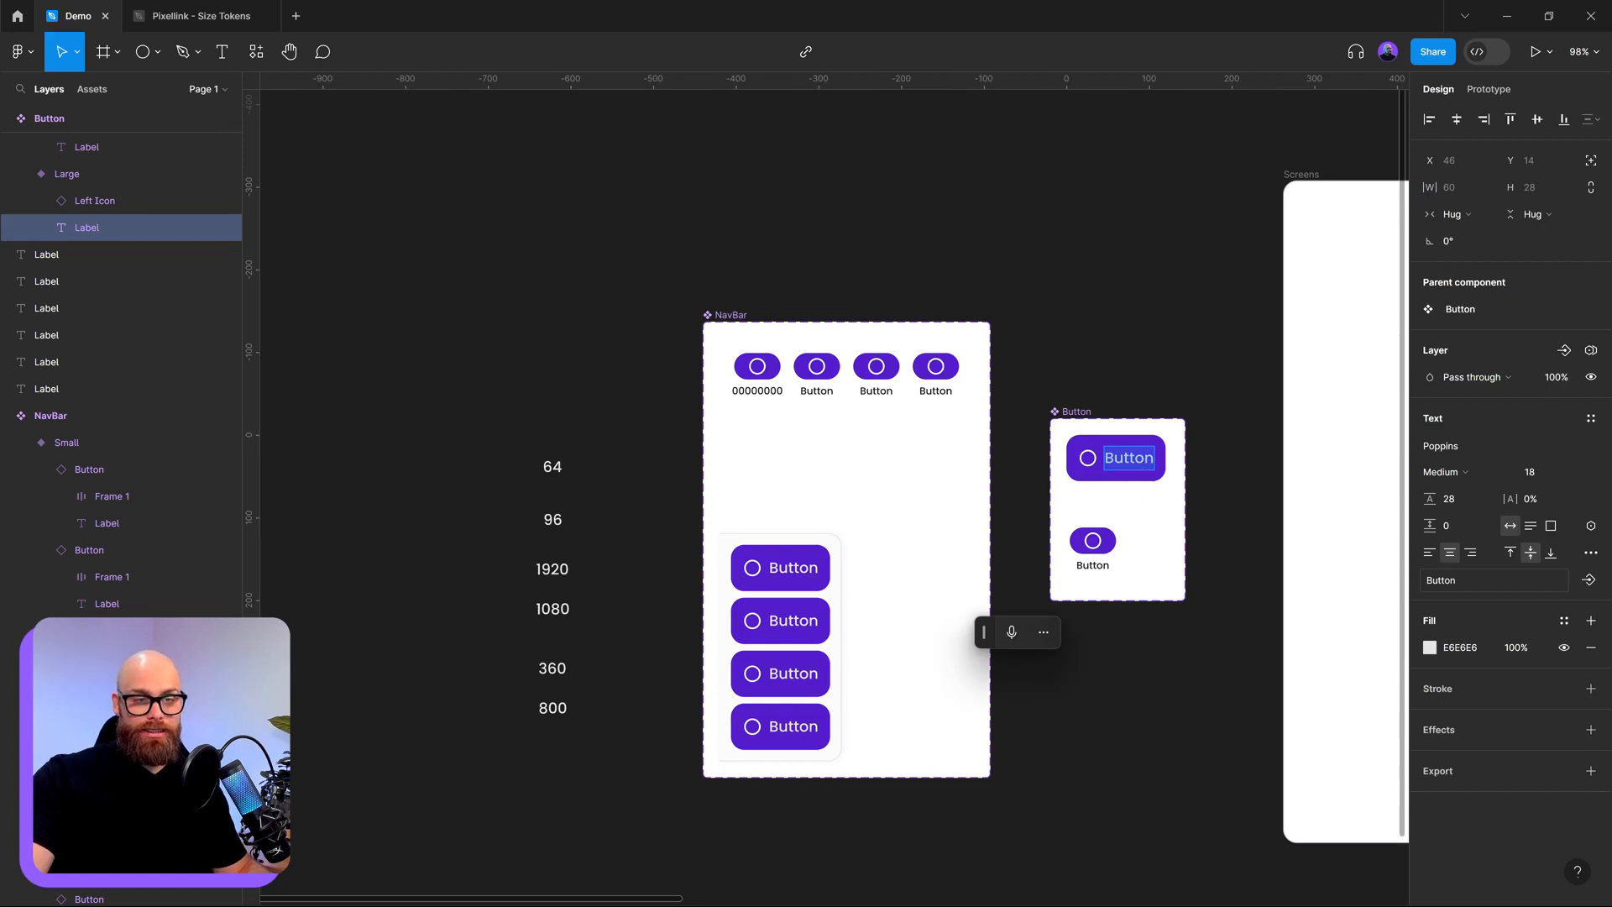
text(1)
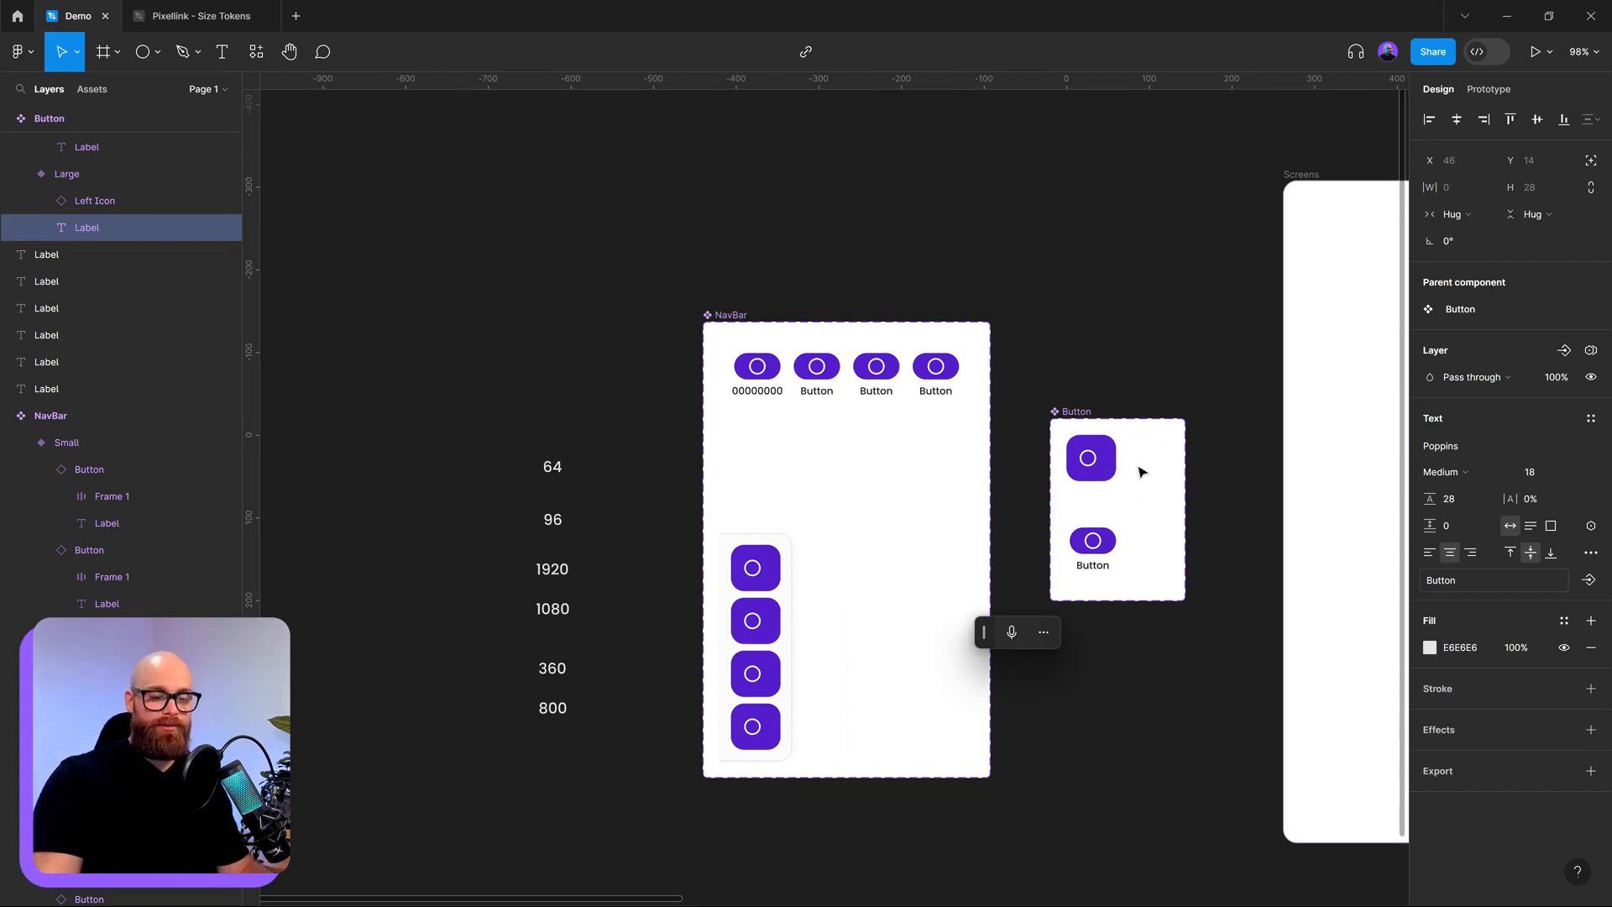
key(Escape)
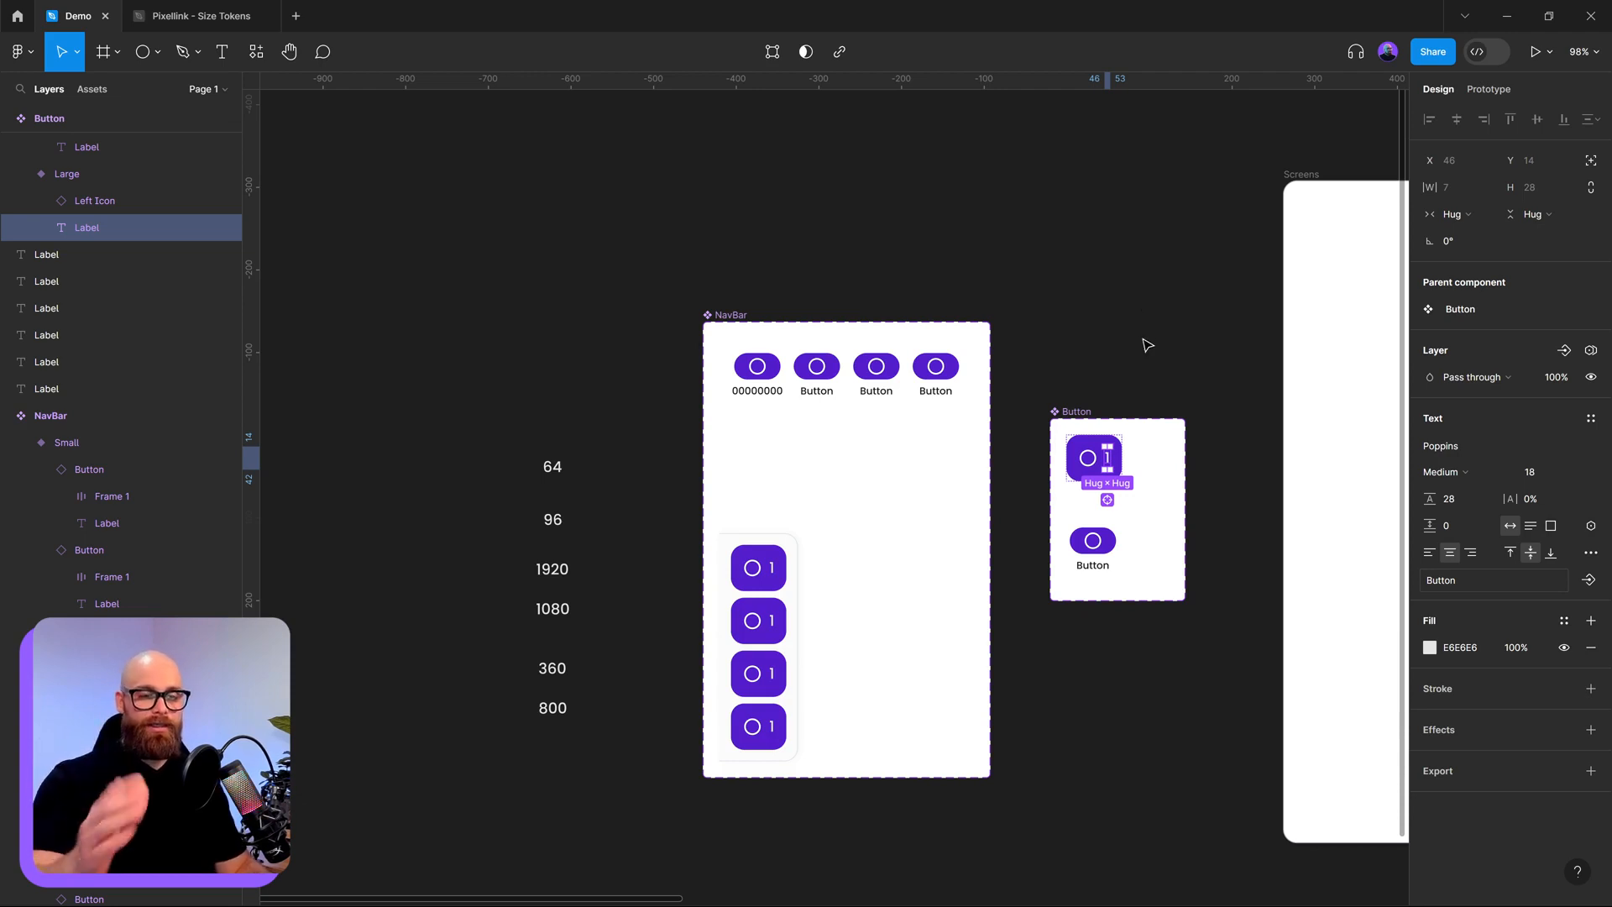
- Open the Large button variant's label text for editing with its content selected
scroll(1133, 374, up, 5)
double_click(1083, 561)
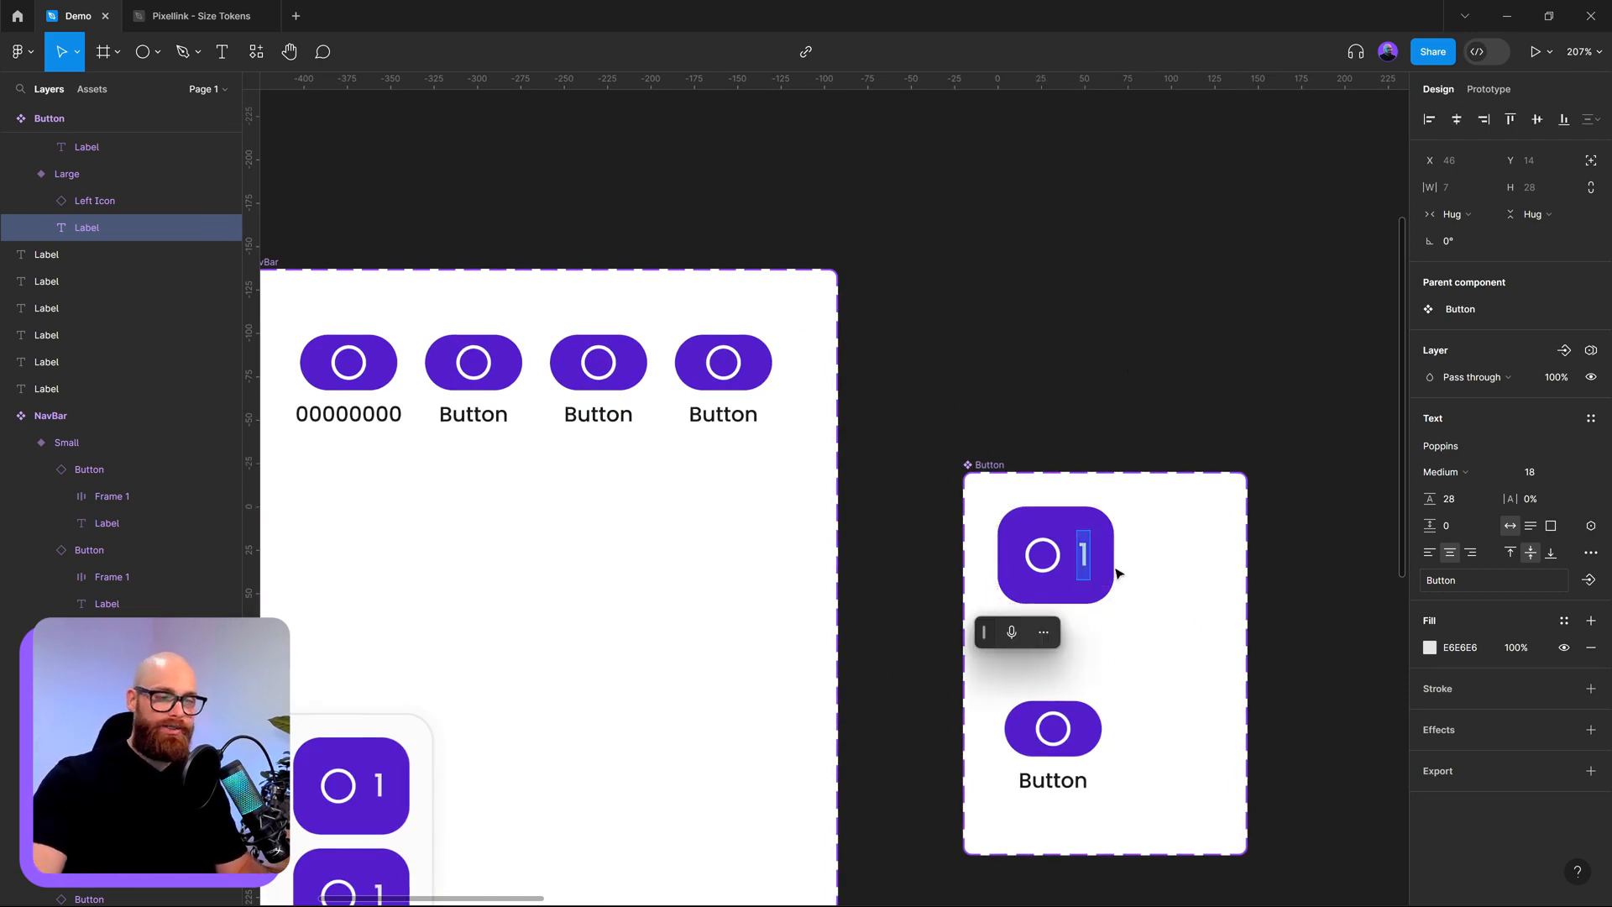
key(Escape)
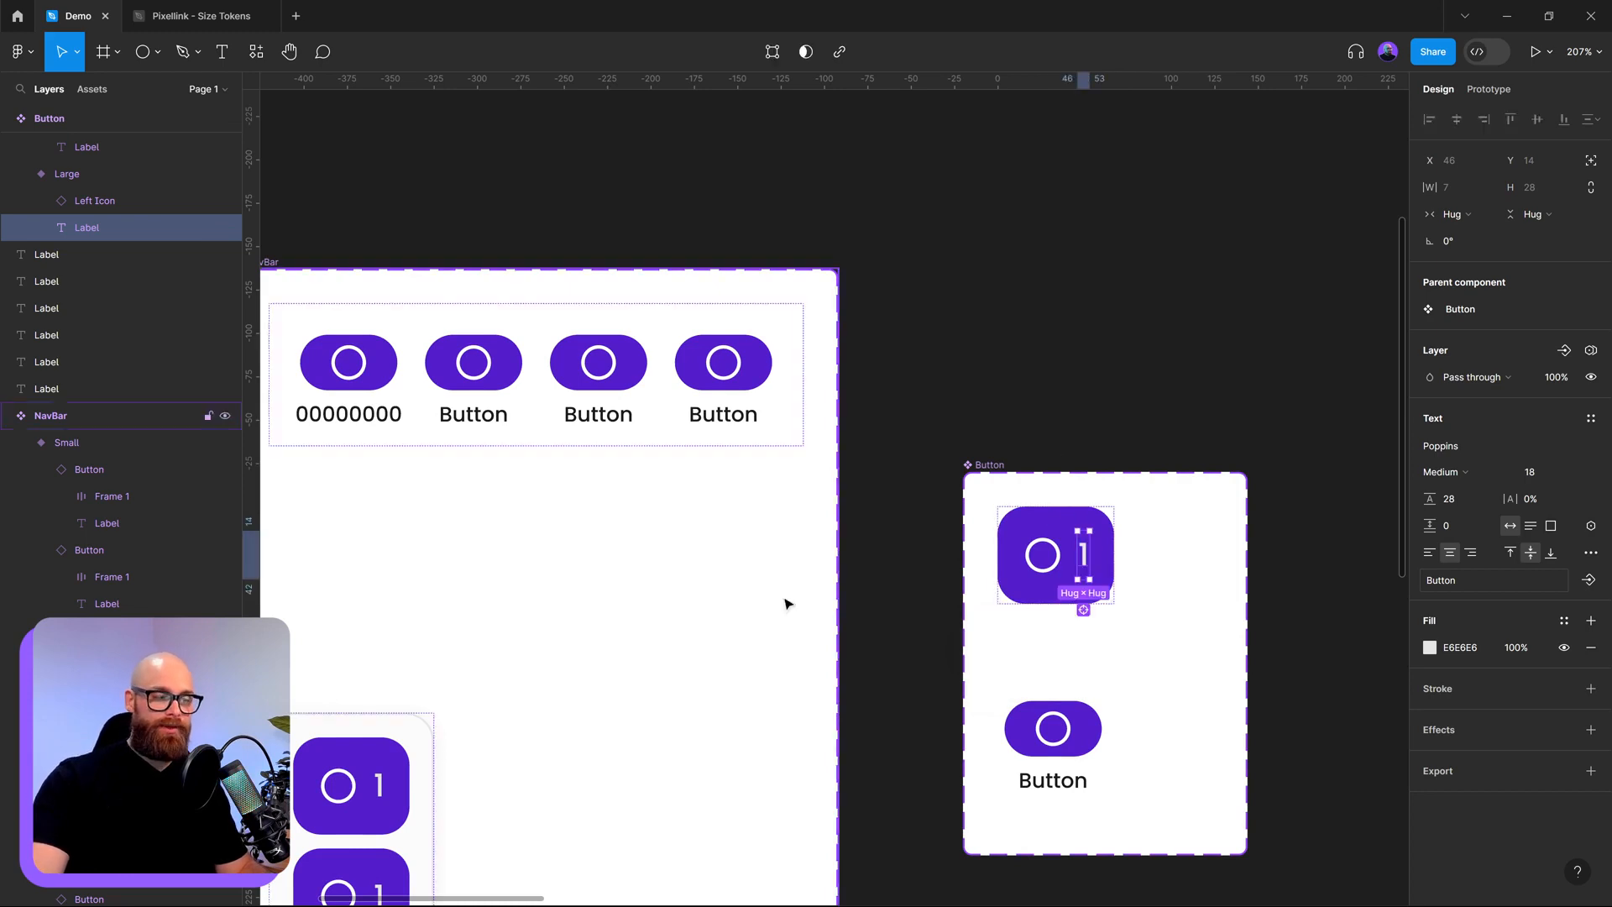
double_click(1089, 566)
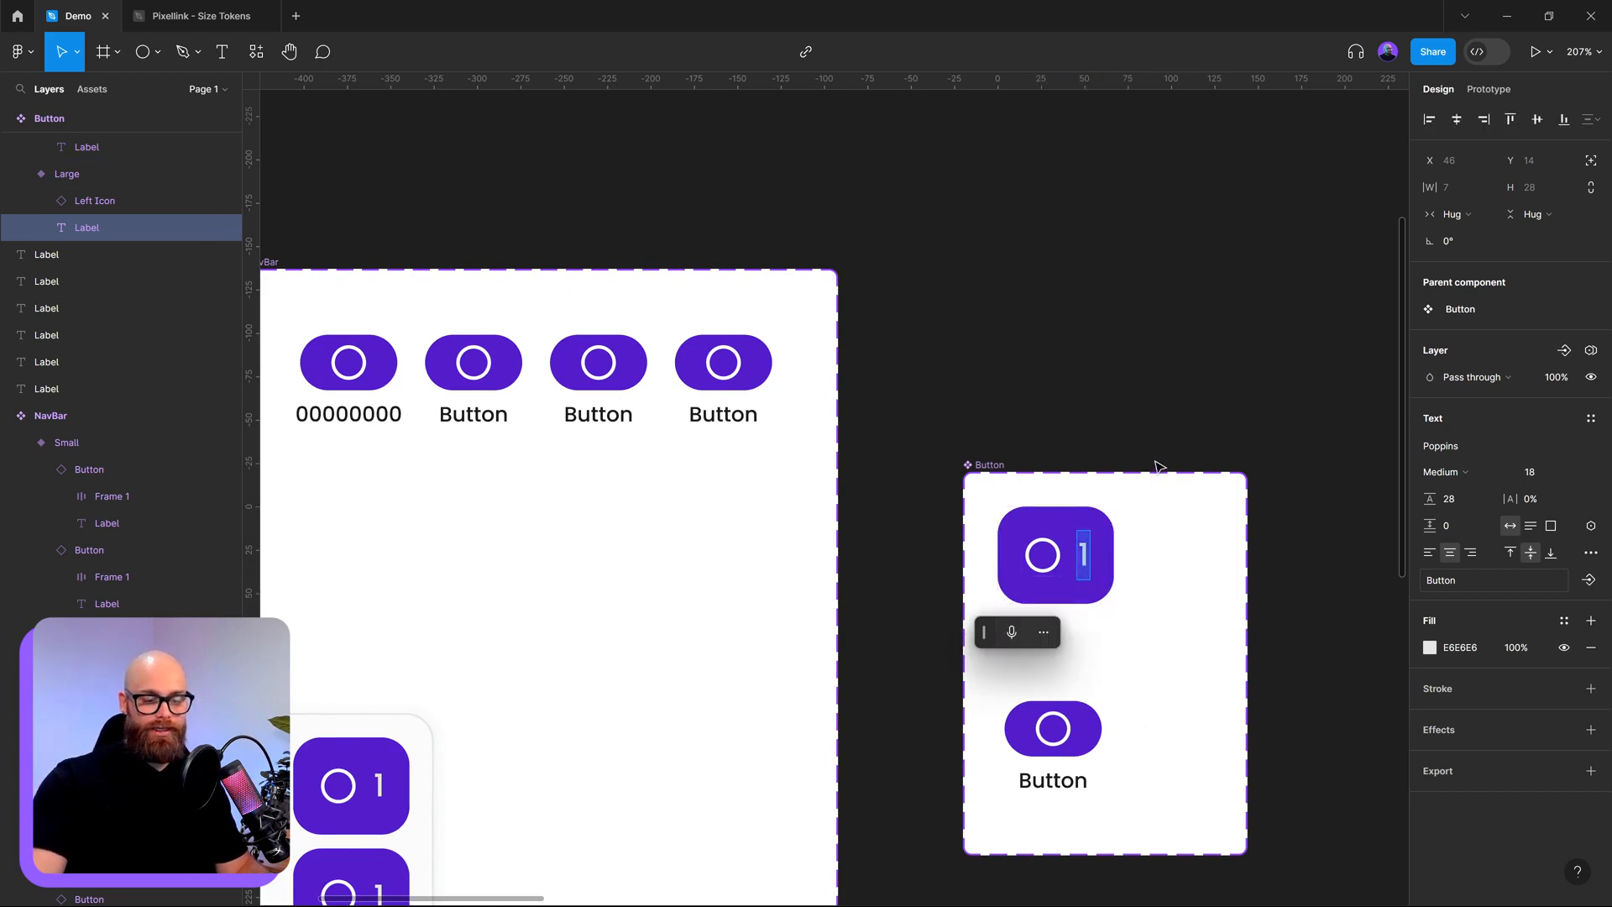
- Replace the label text in the Large button variant with "Button"
text(Bu)
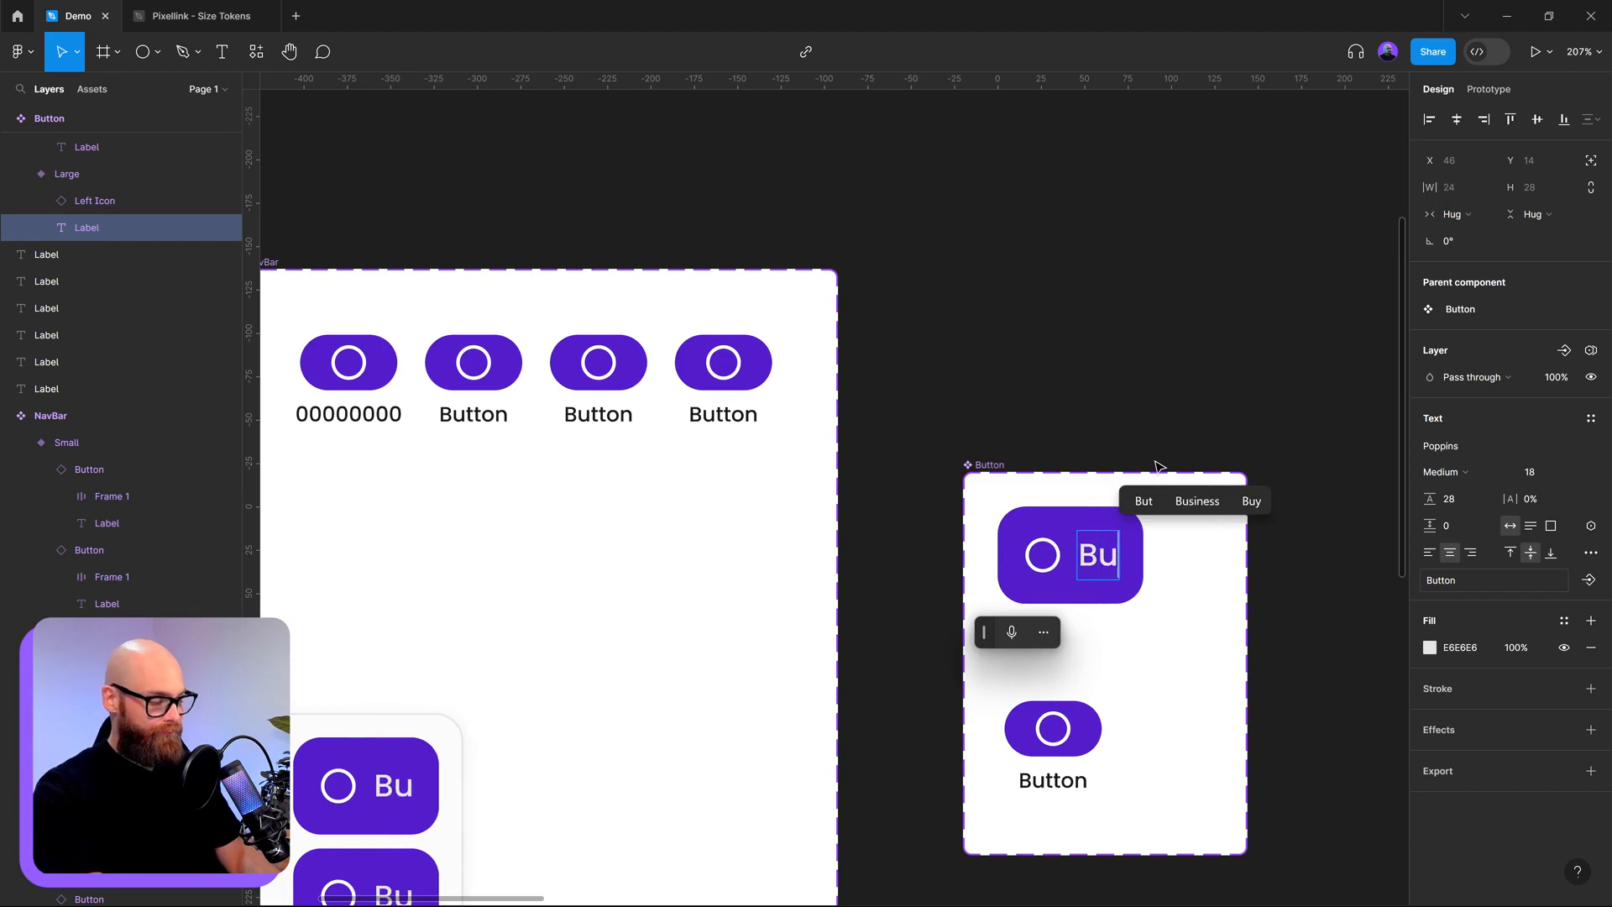
text(tton)
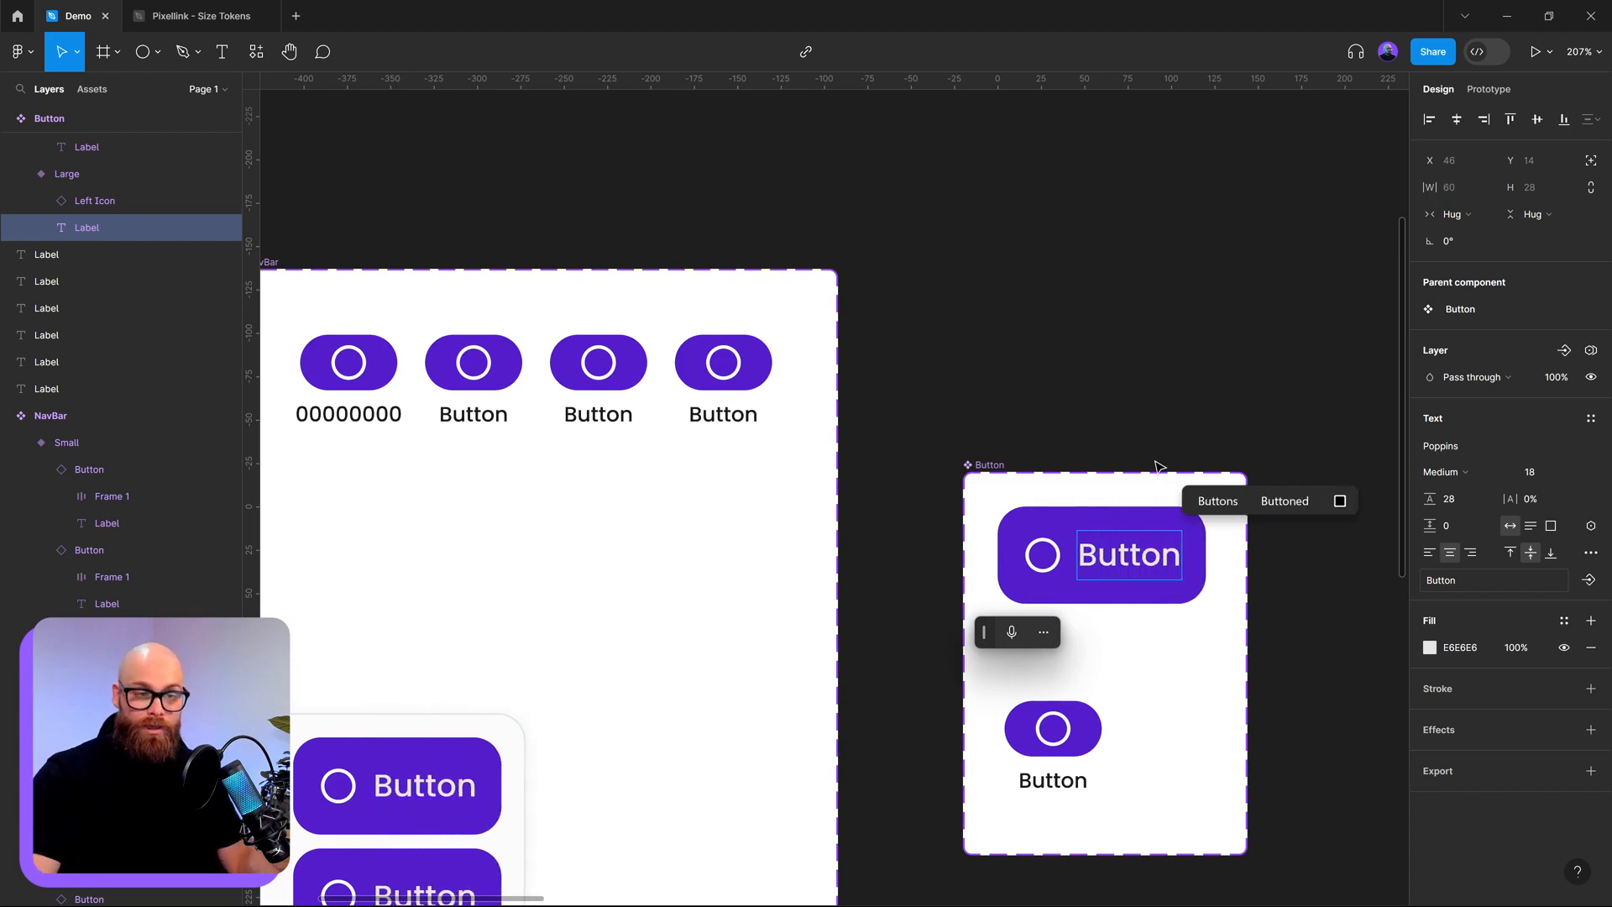
key(Escape)
scroll(1130, 399, down, 5)
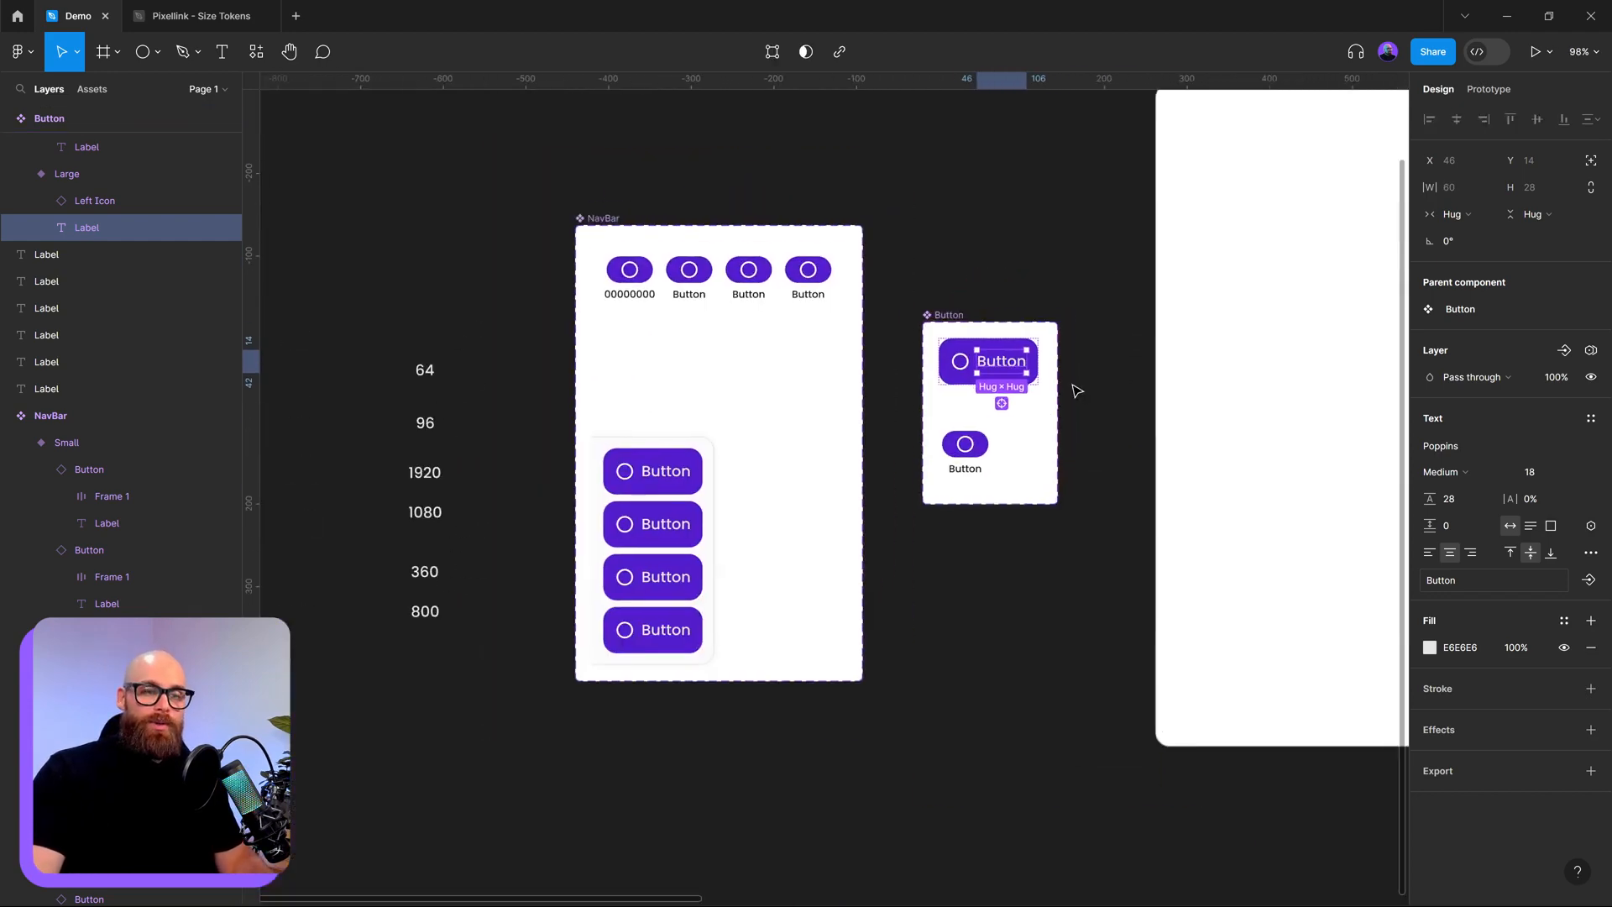
key(Escape)
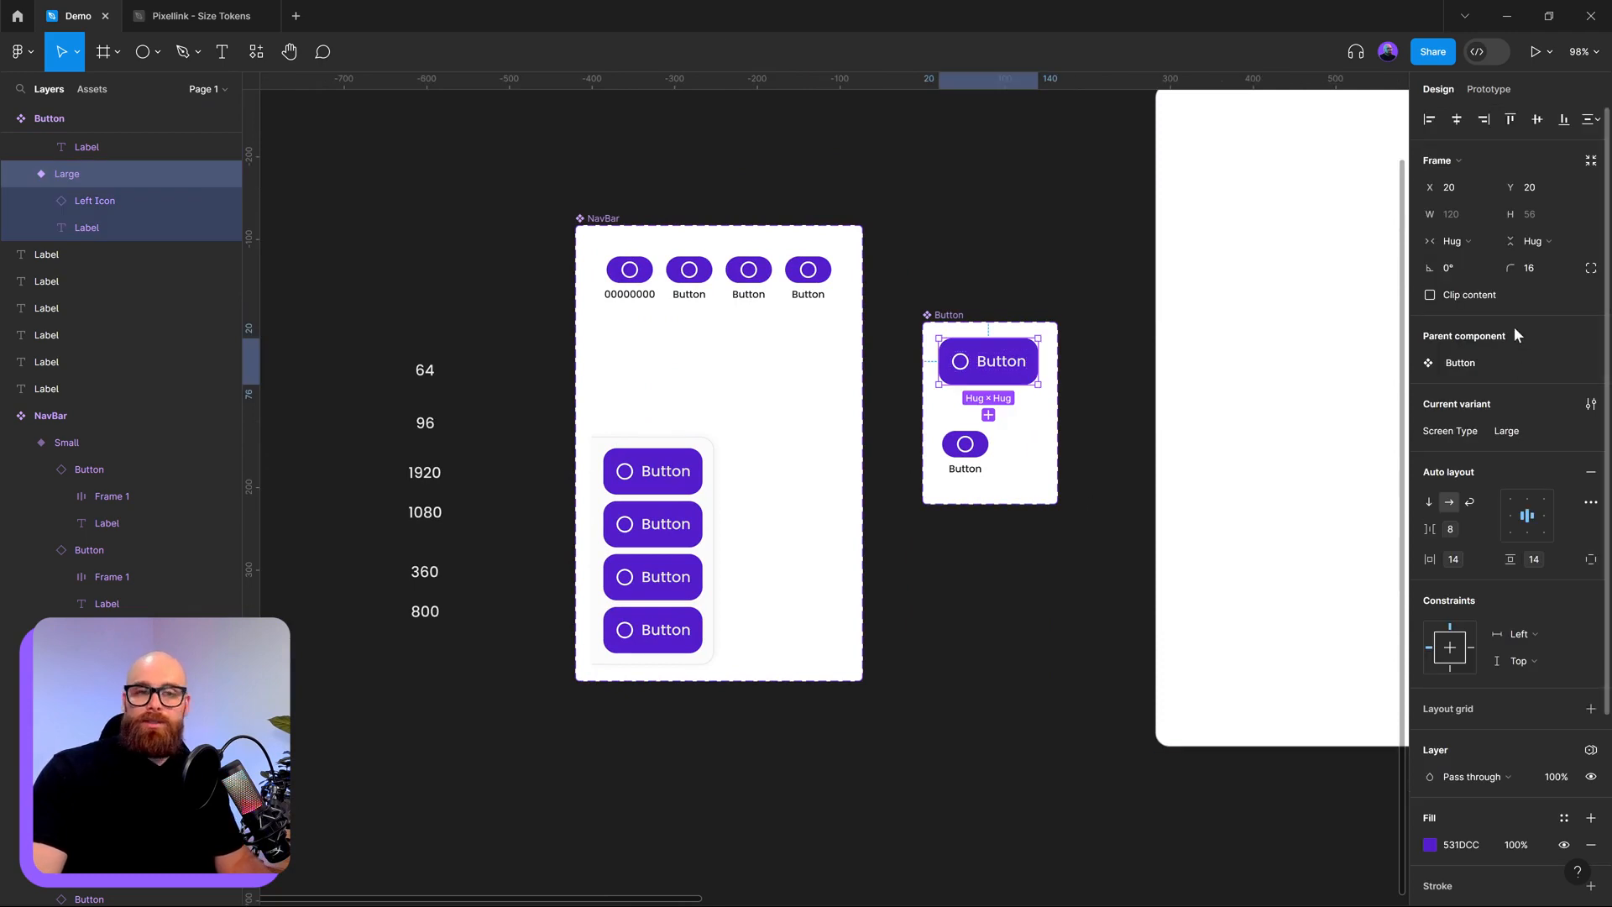
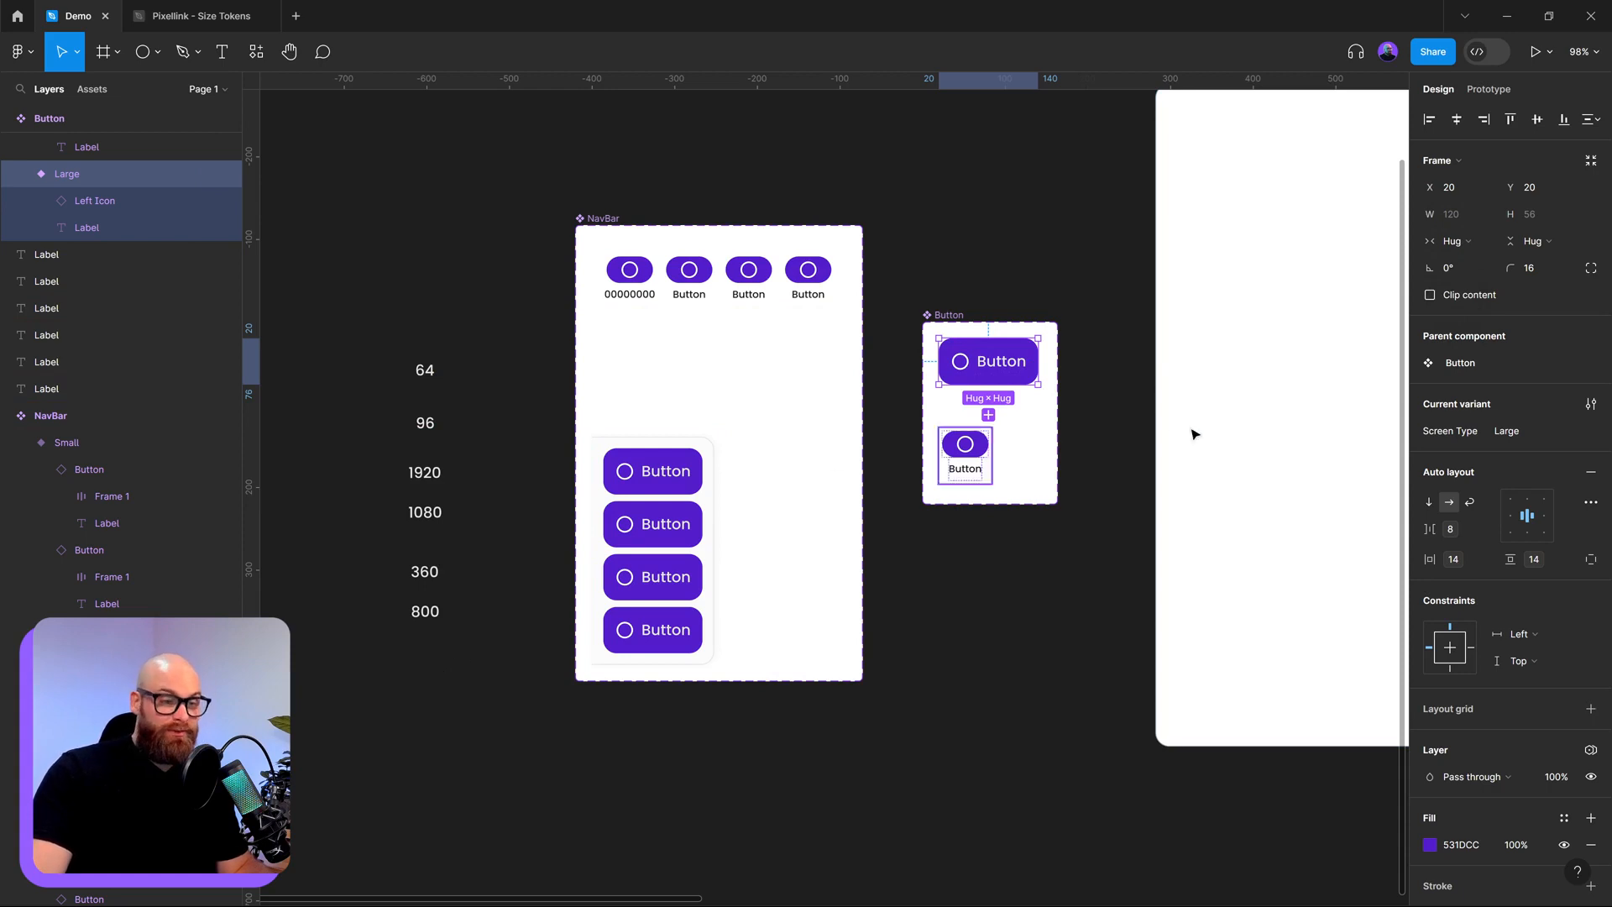
- Widen the Button component set to about 229 and stretch its Large variant to about 192 wide
click(1065, 267)
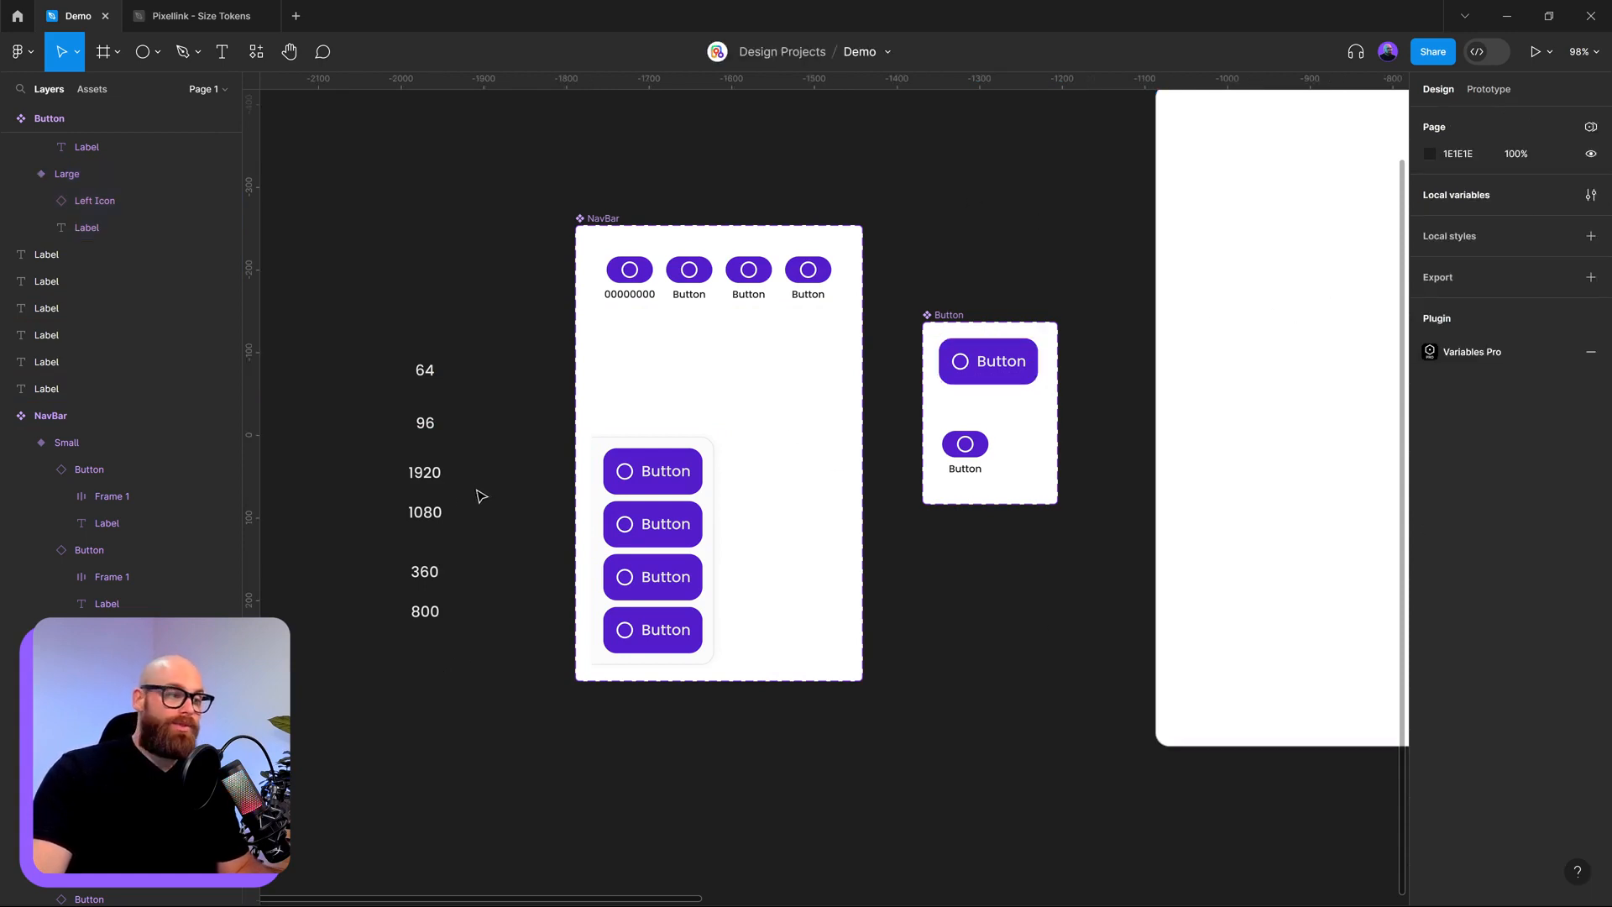
click(1046, 403)
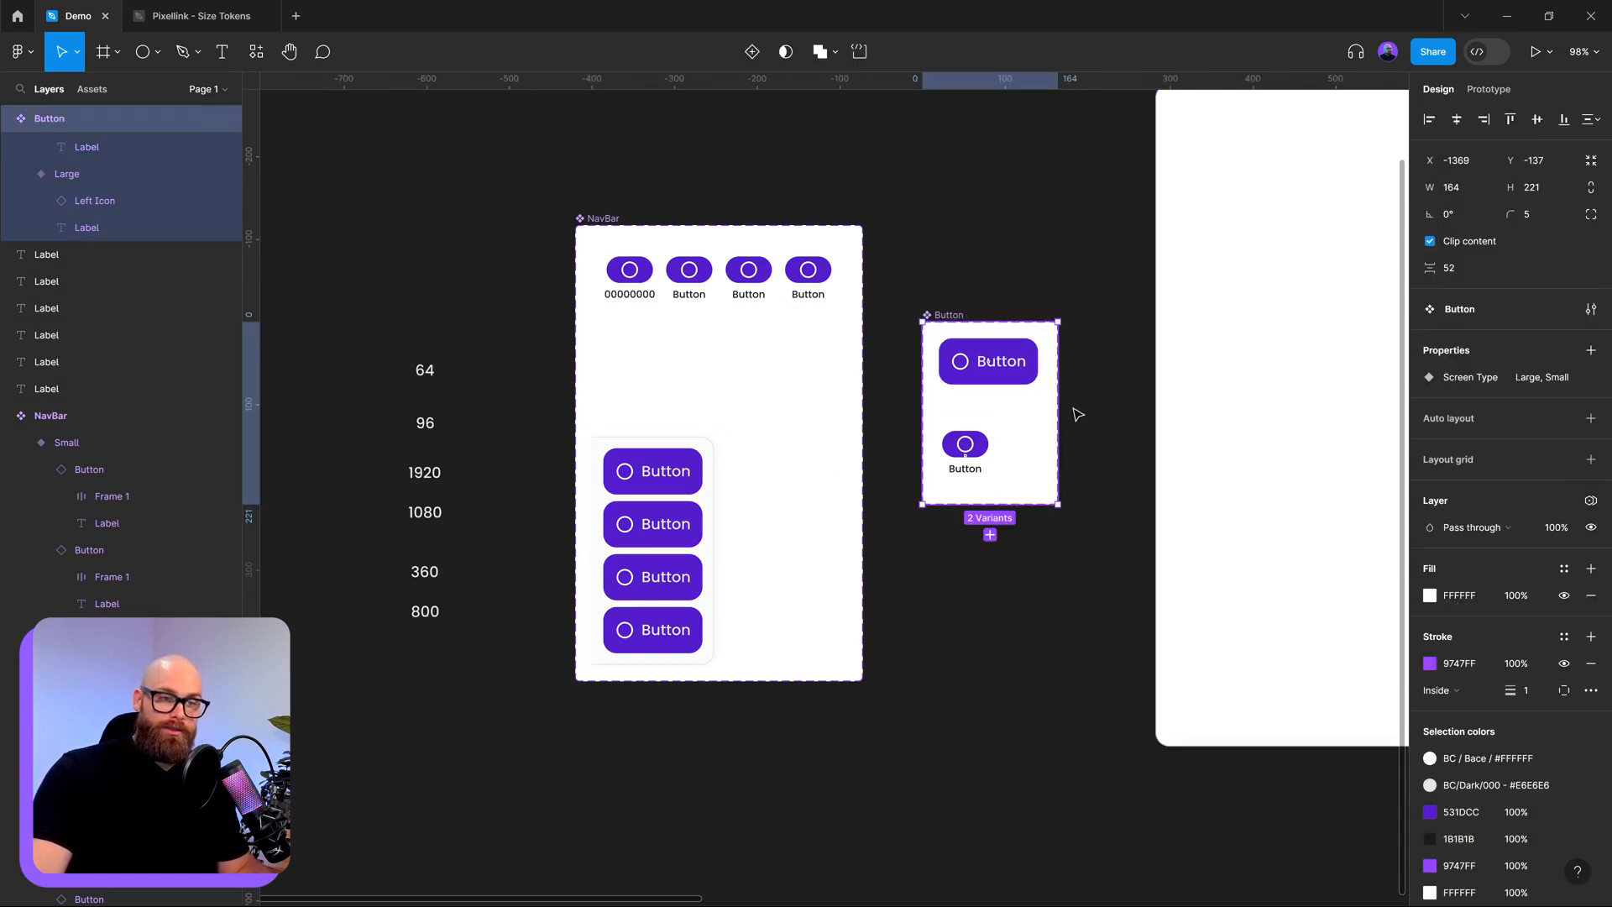
drag(1057, 399, 1097, 367)
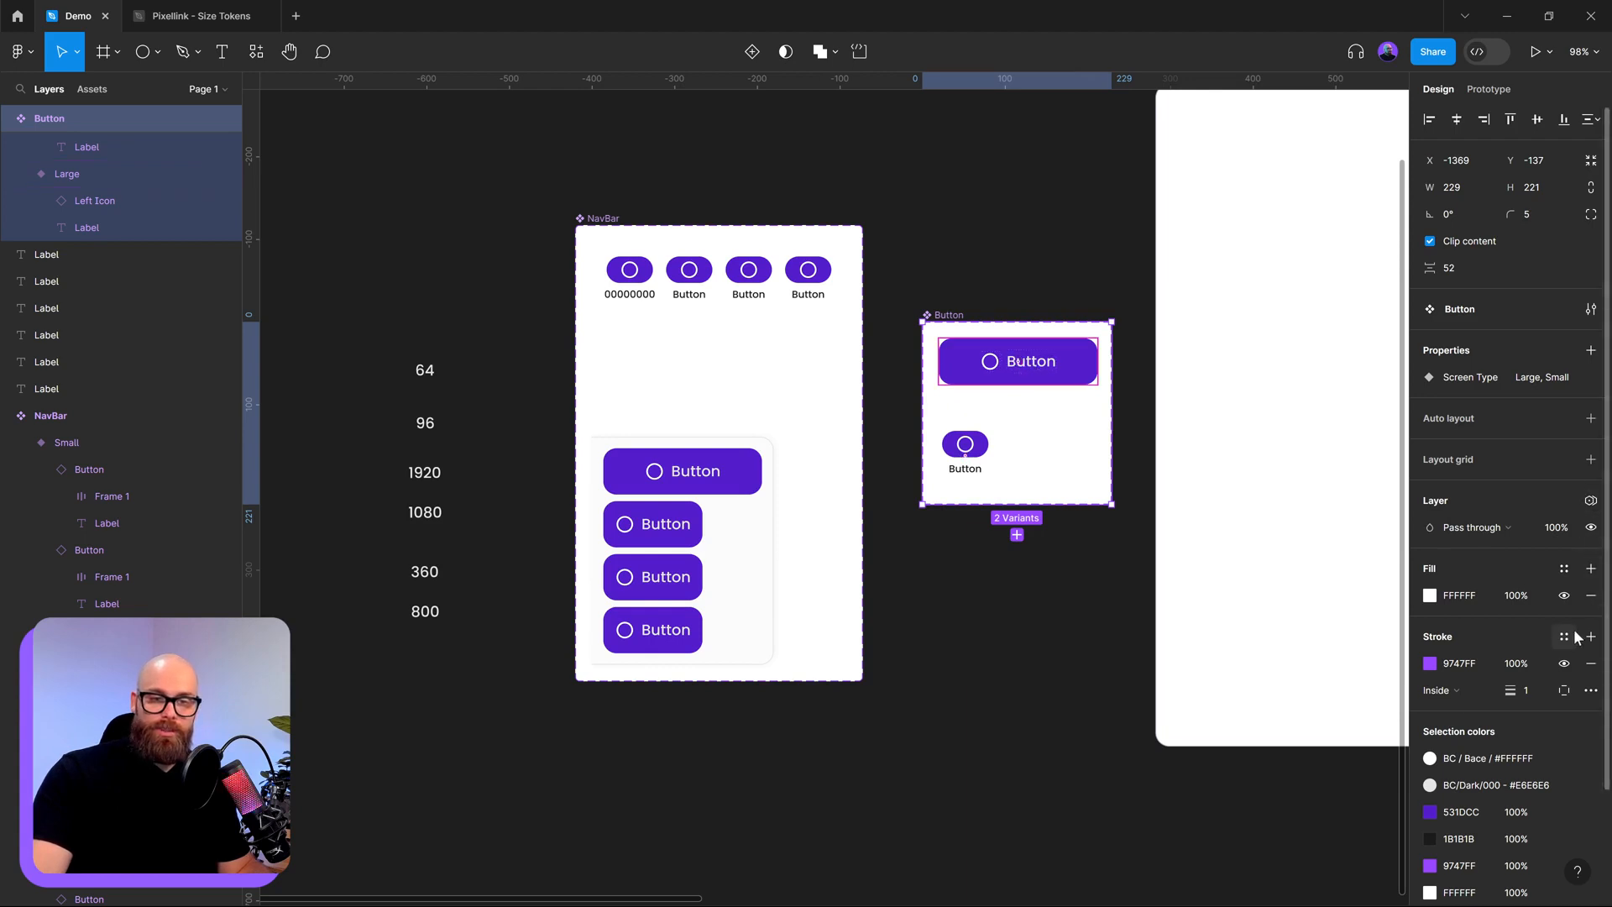
click(1590, 309)
click(1590, 309)
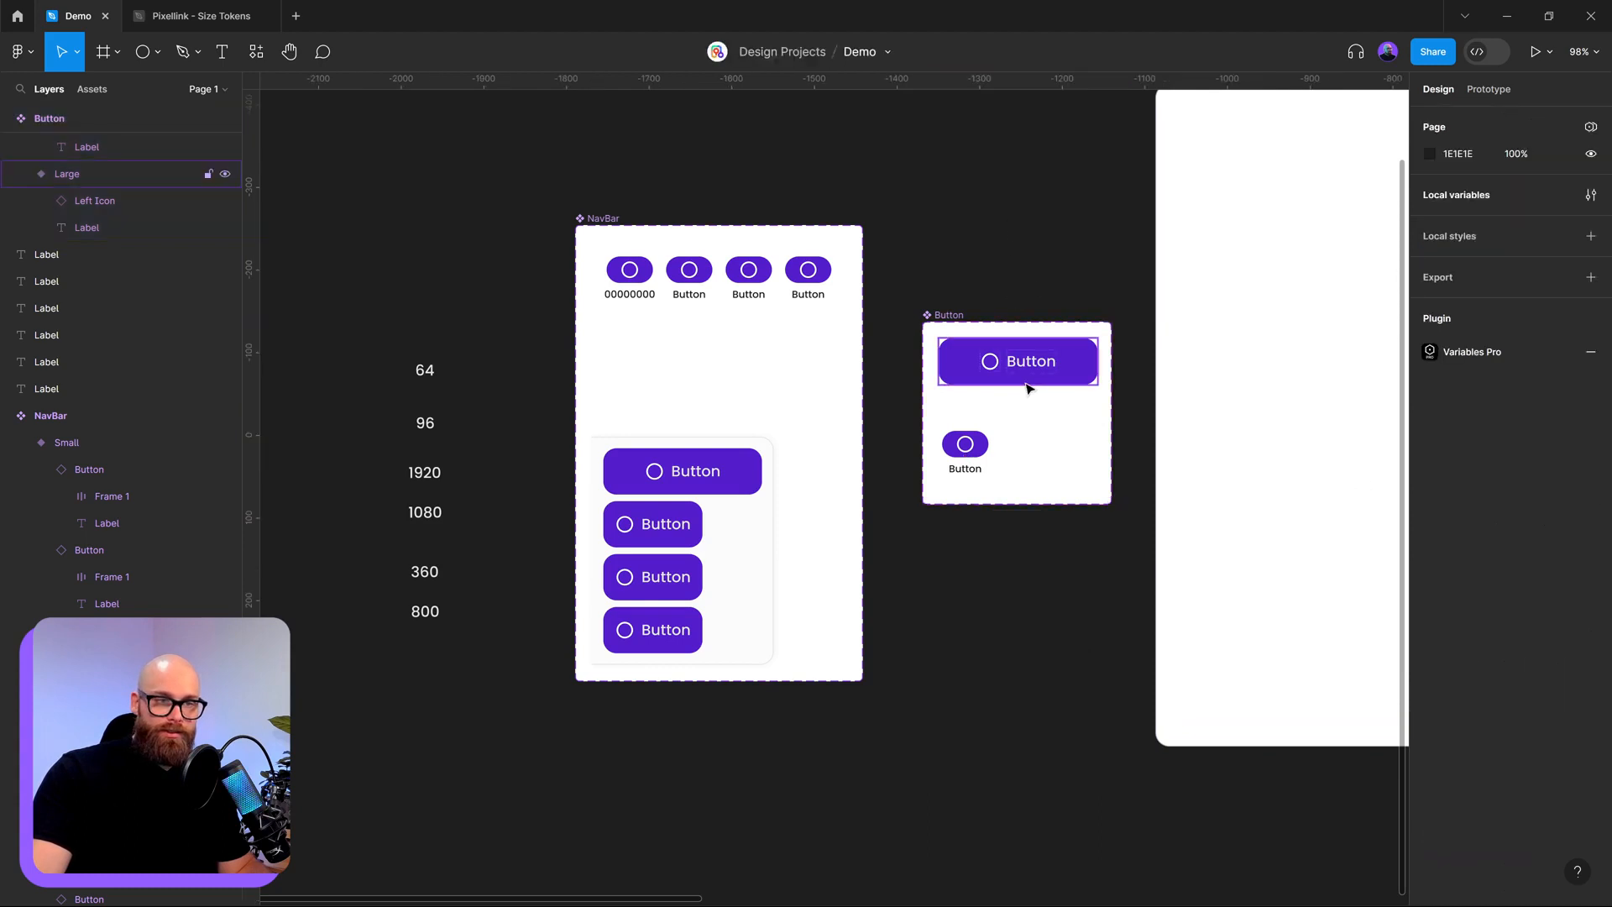
- Try Auto spacing between the icon and label of the Large variant, and undo the change
click(1025, 378)
click(1590, 502)
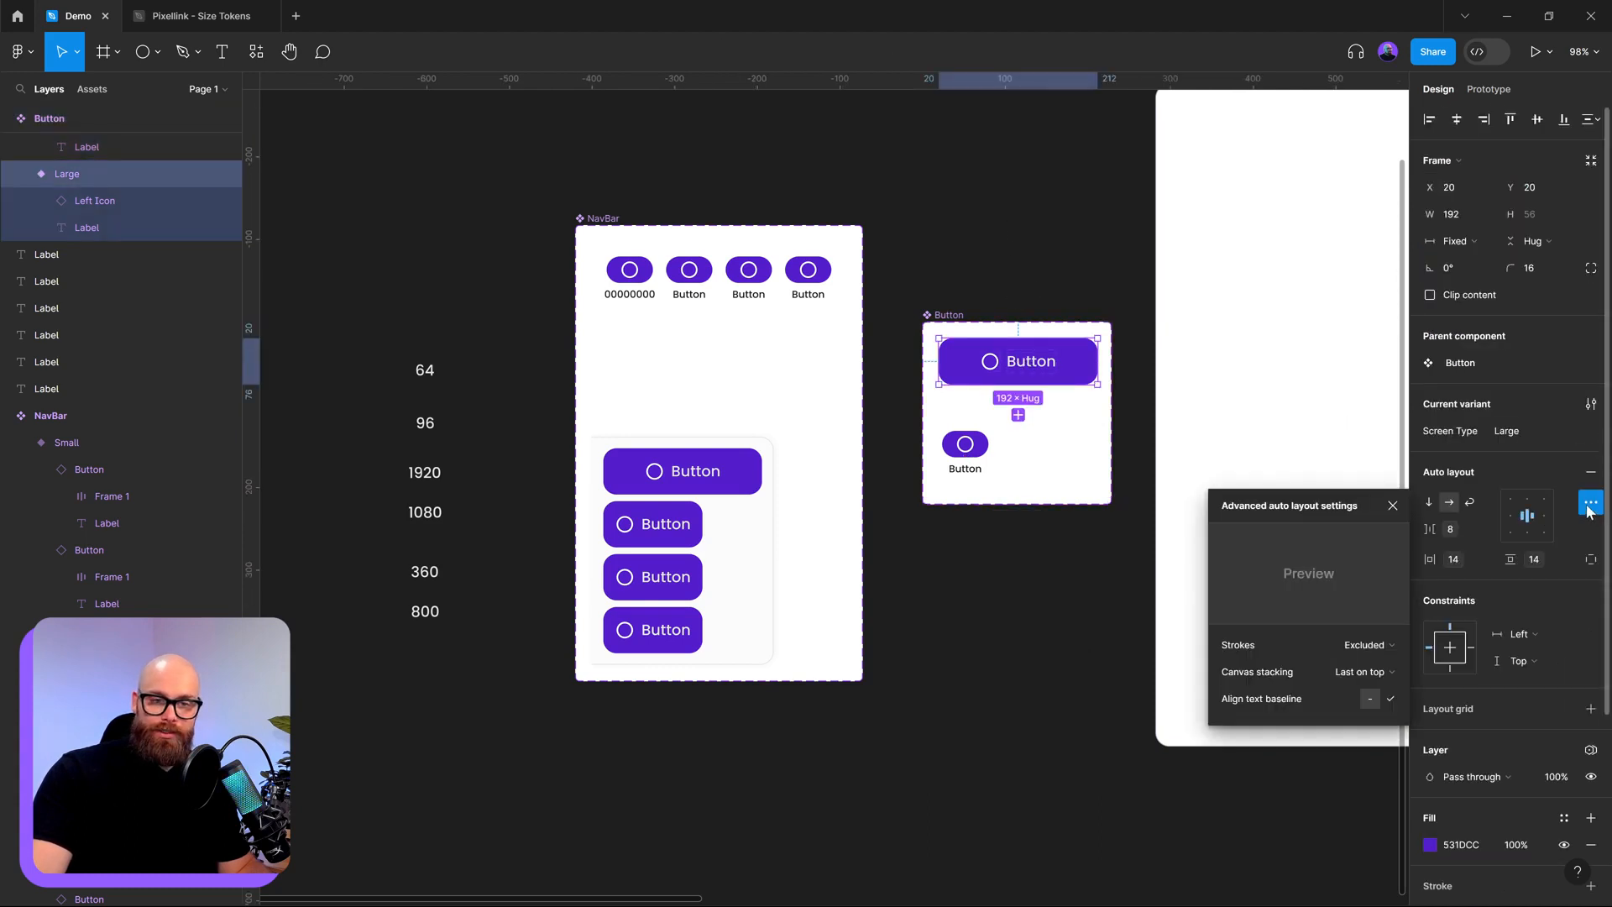
click(1385, 644)
click(1385, 645)
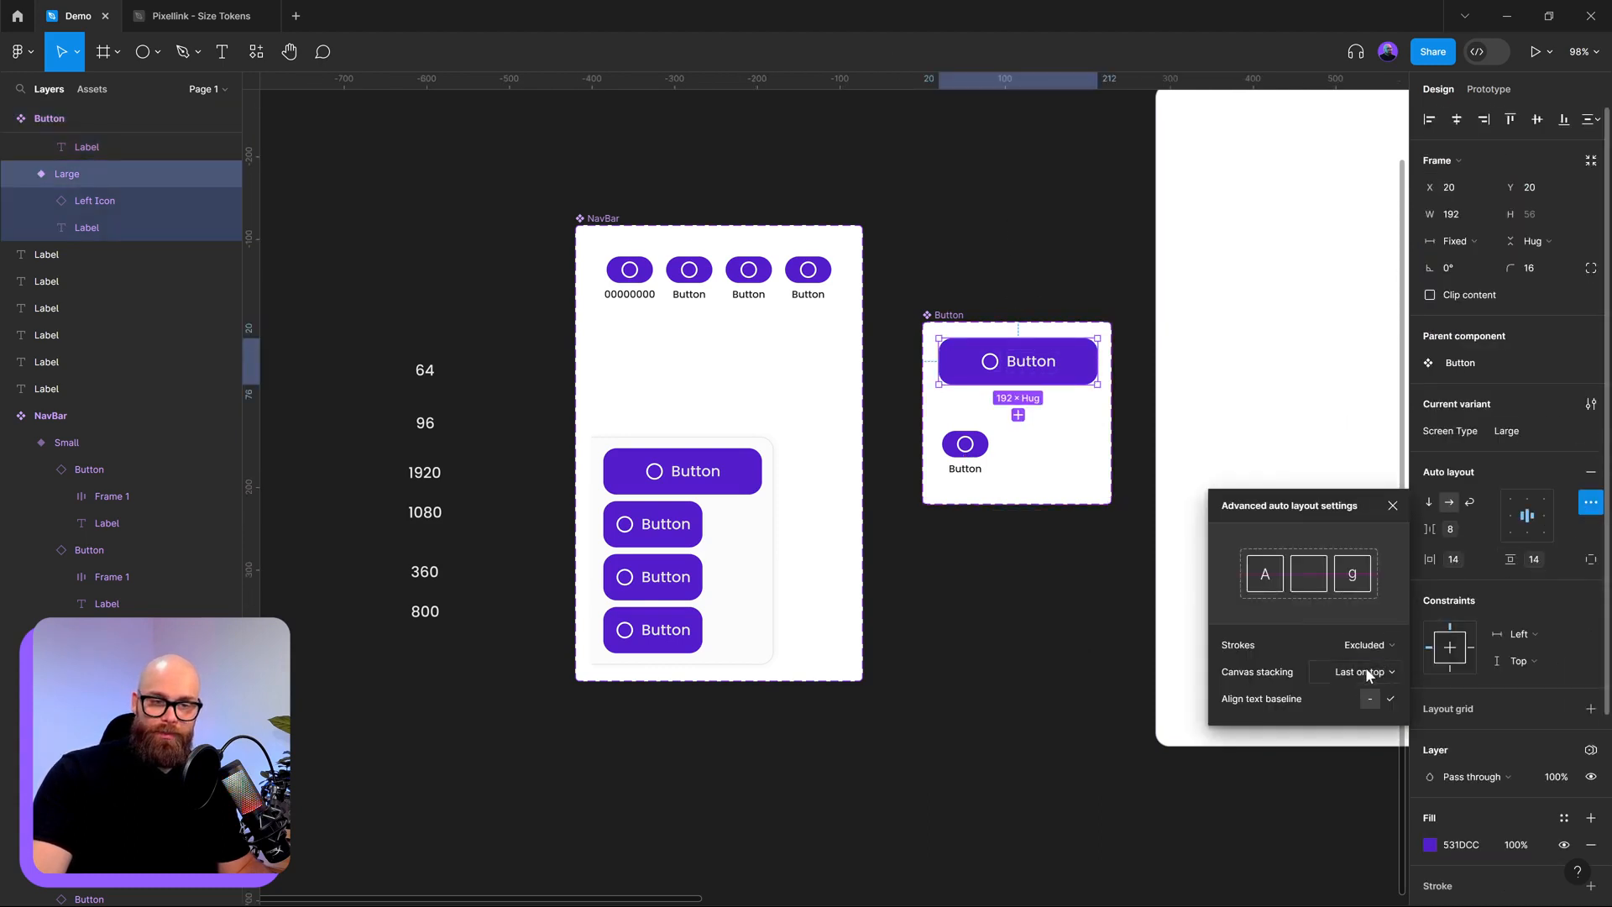
click(1492, 527)
click(1492, 540)
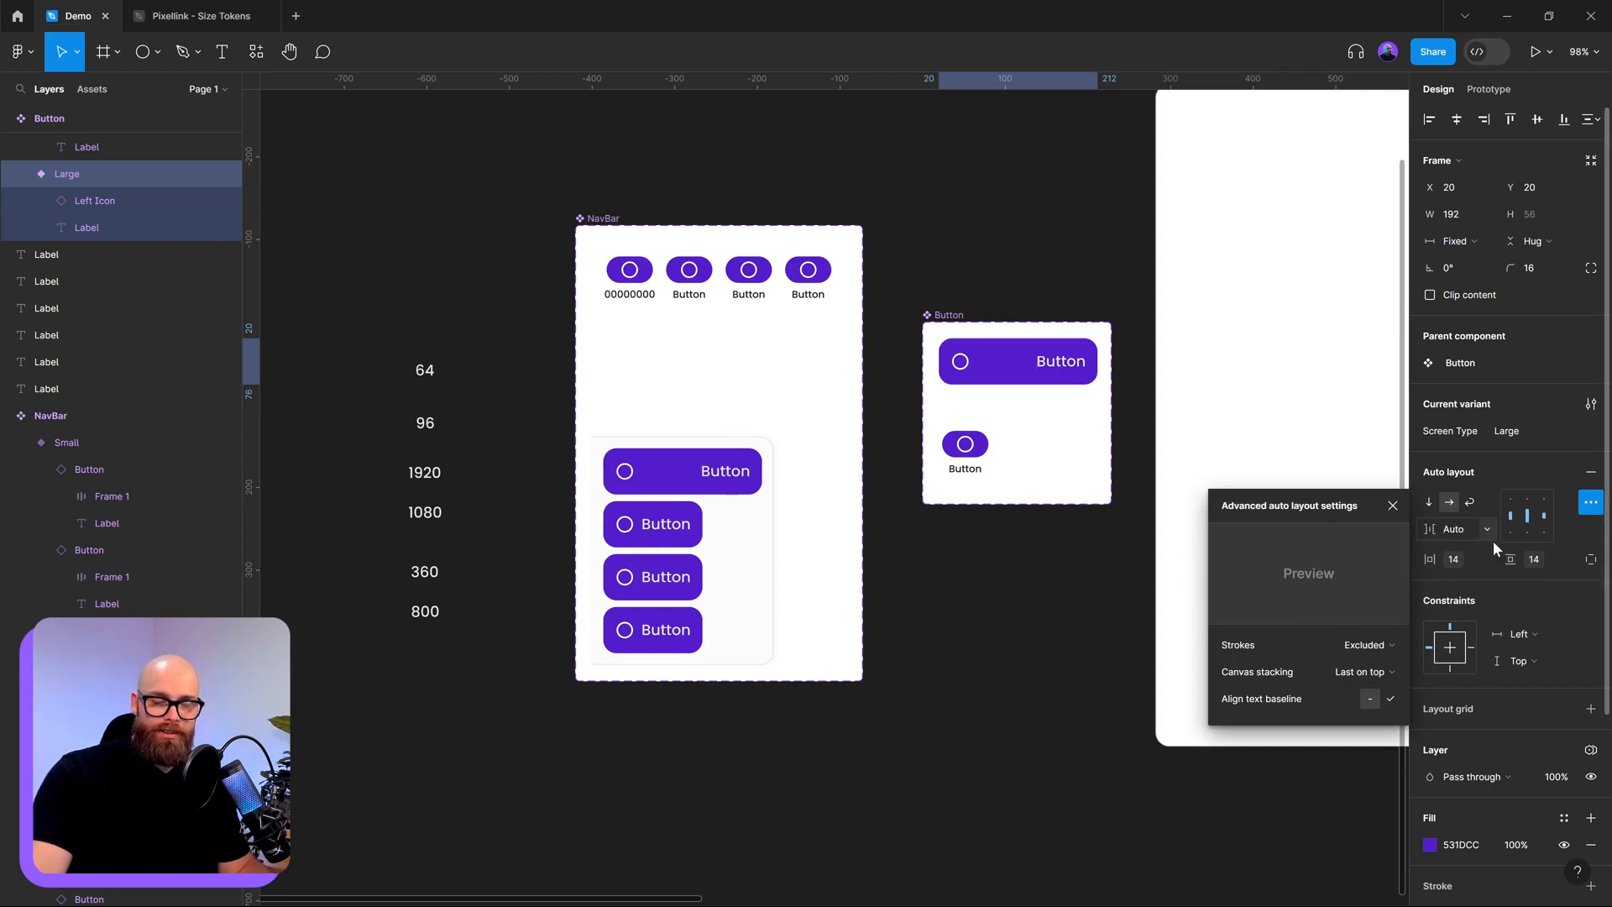
key(ctrl+z)
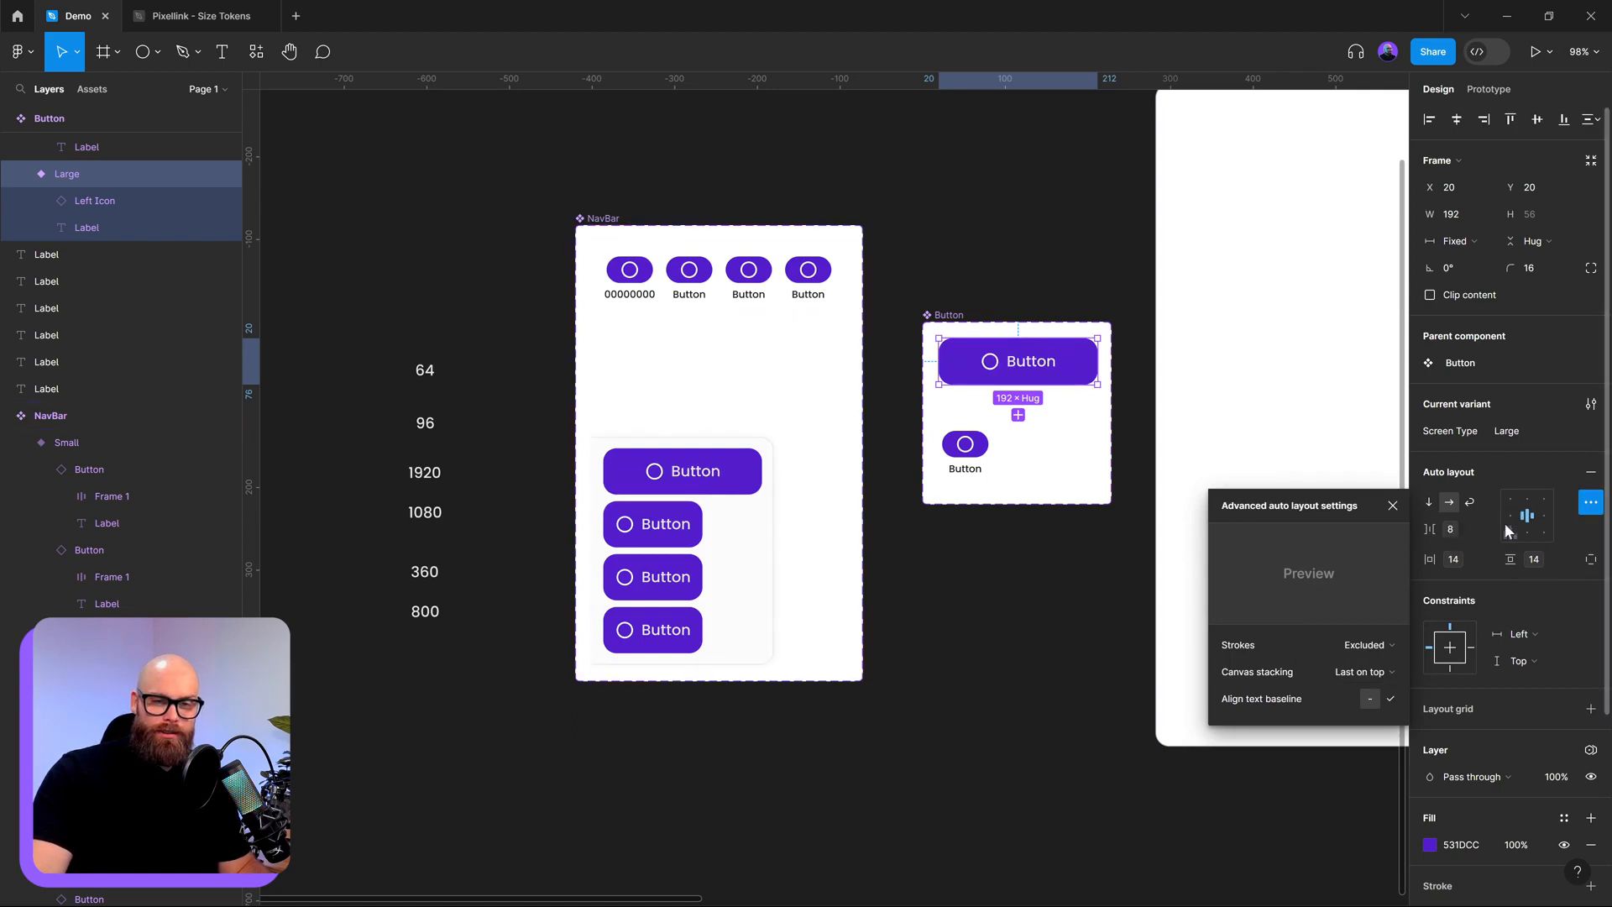
- Align the Large variant's contents to the left centre and bind its item spacing to the #12 - [0850] variable
click(1504, 518)
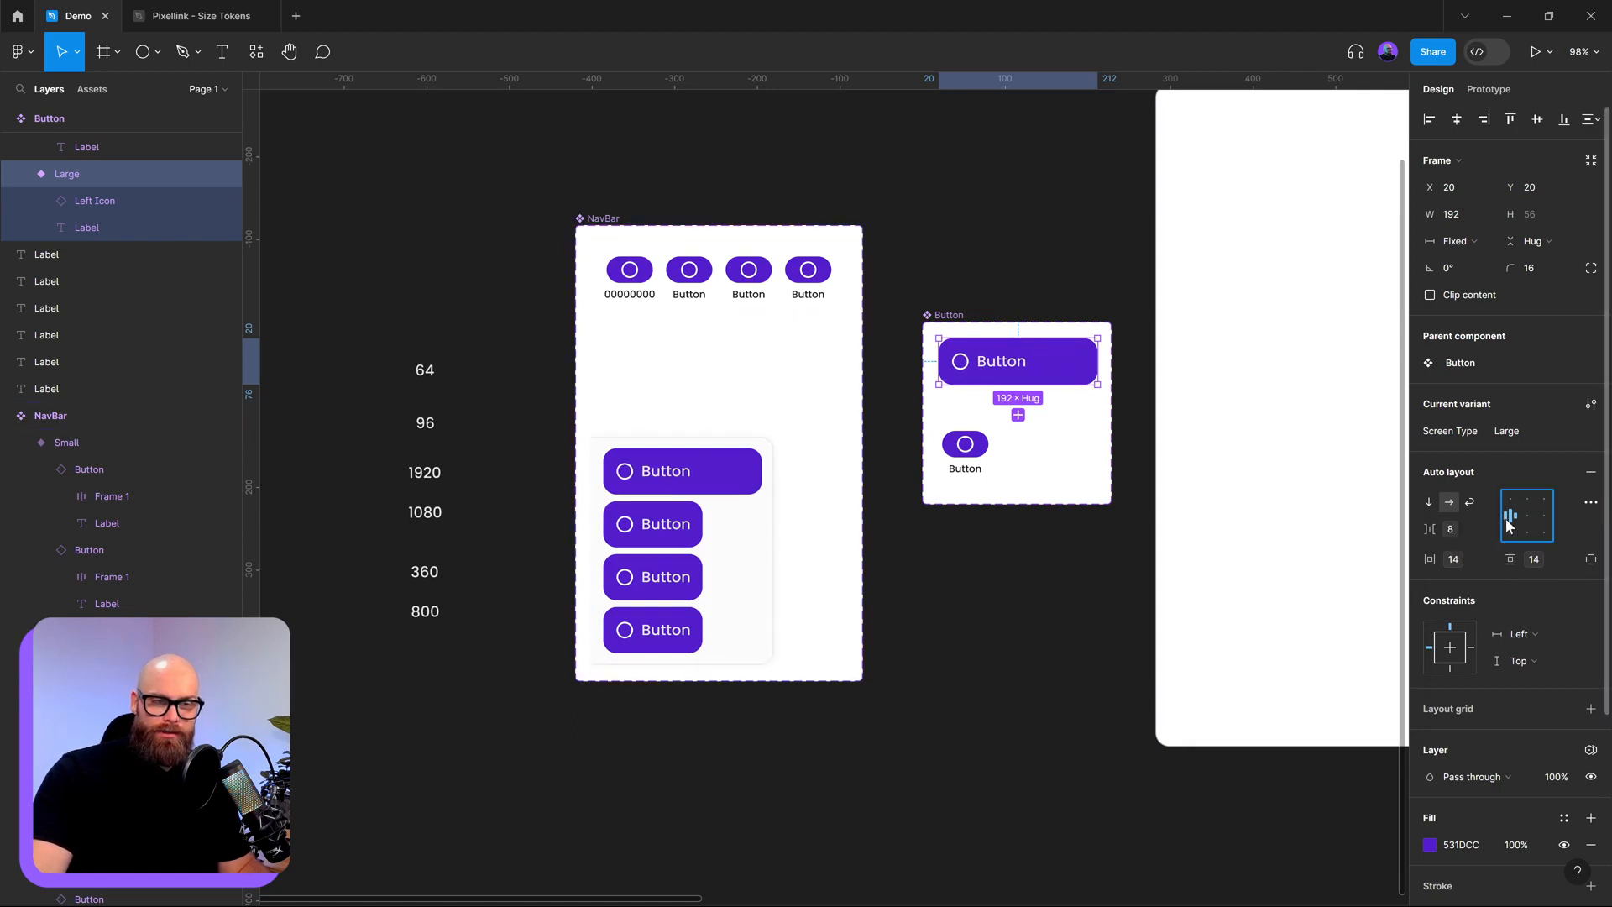
click(1453, 530)
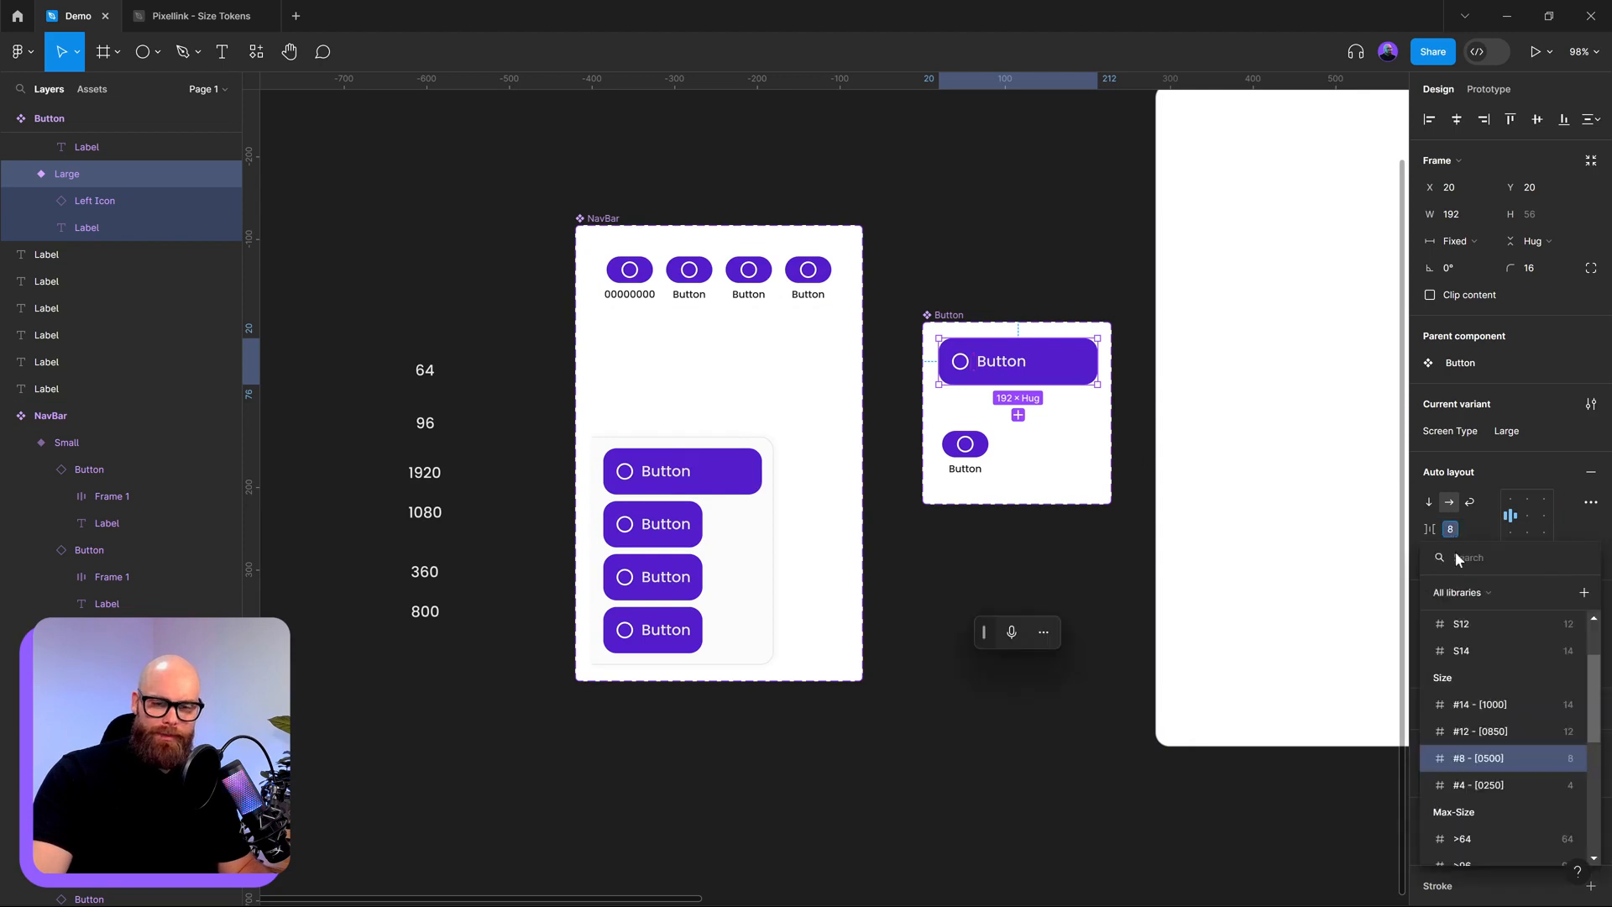
click(1478, 731)
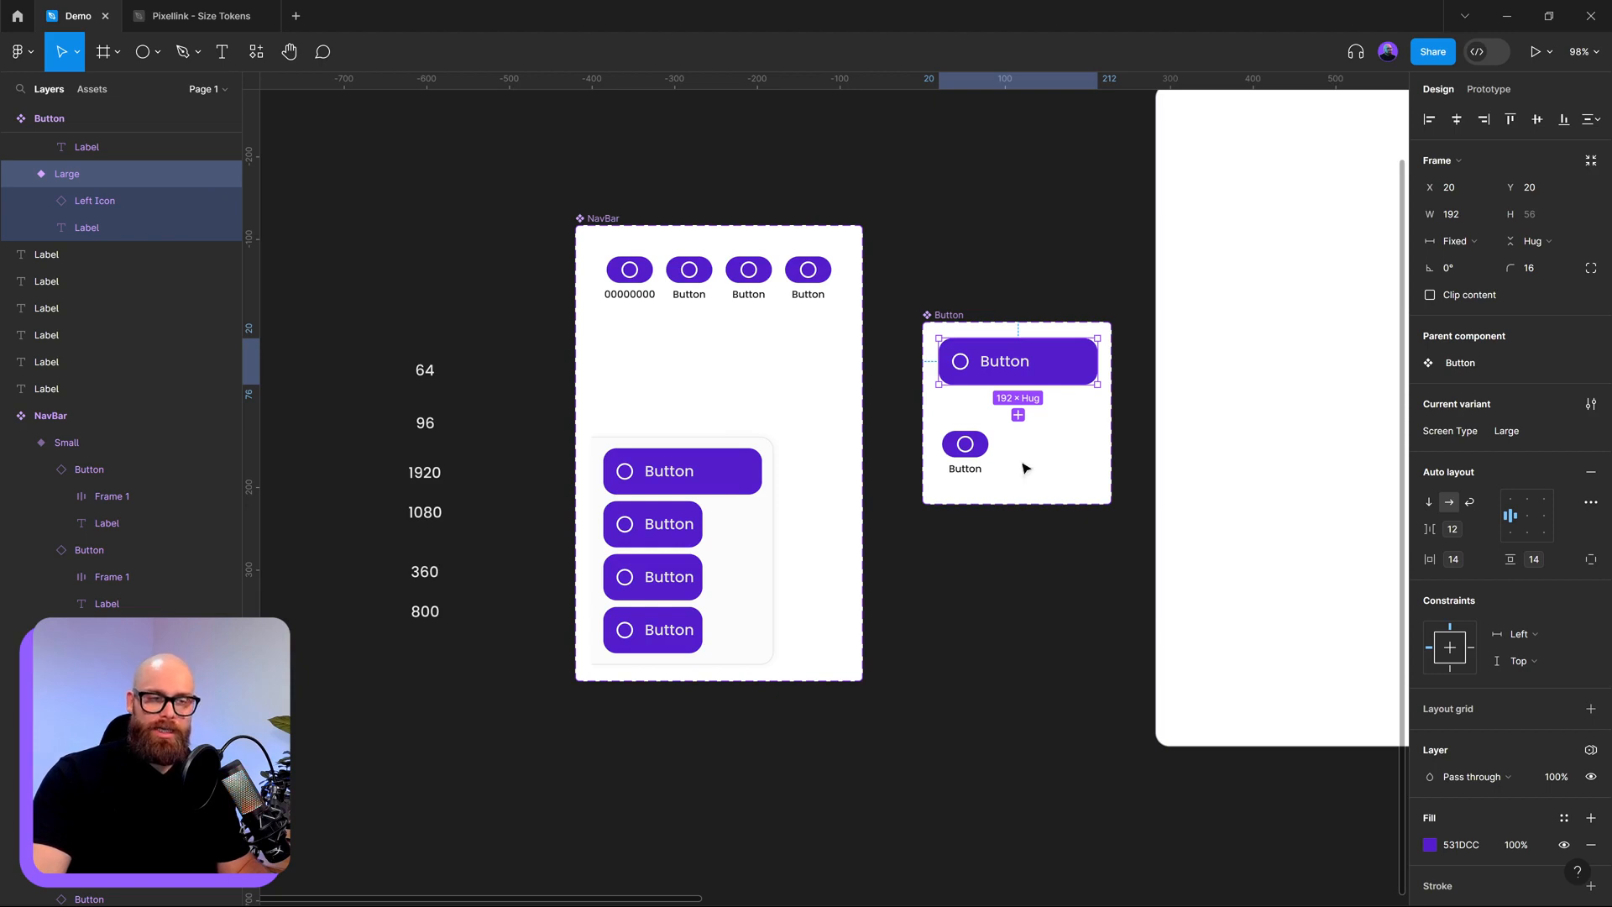
- Set the Large variant's width to 256 and subtract 32 from it, giving a width of 224
click(1461, 217)
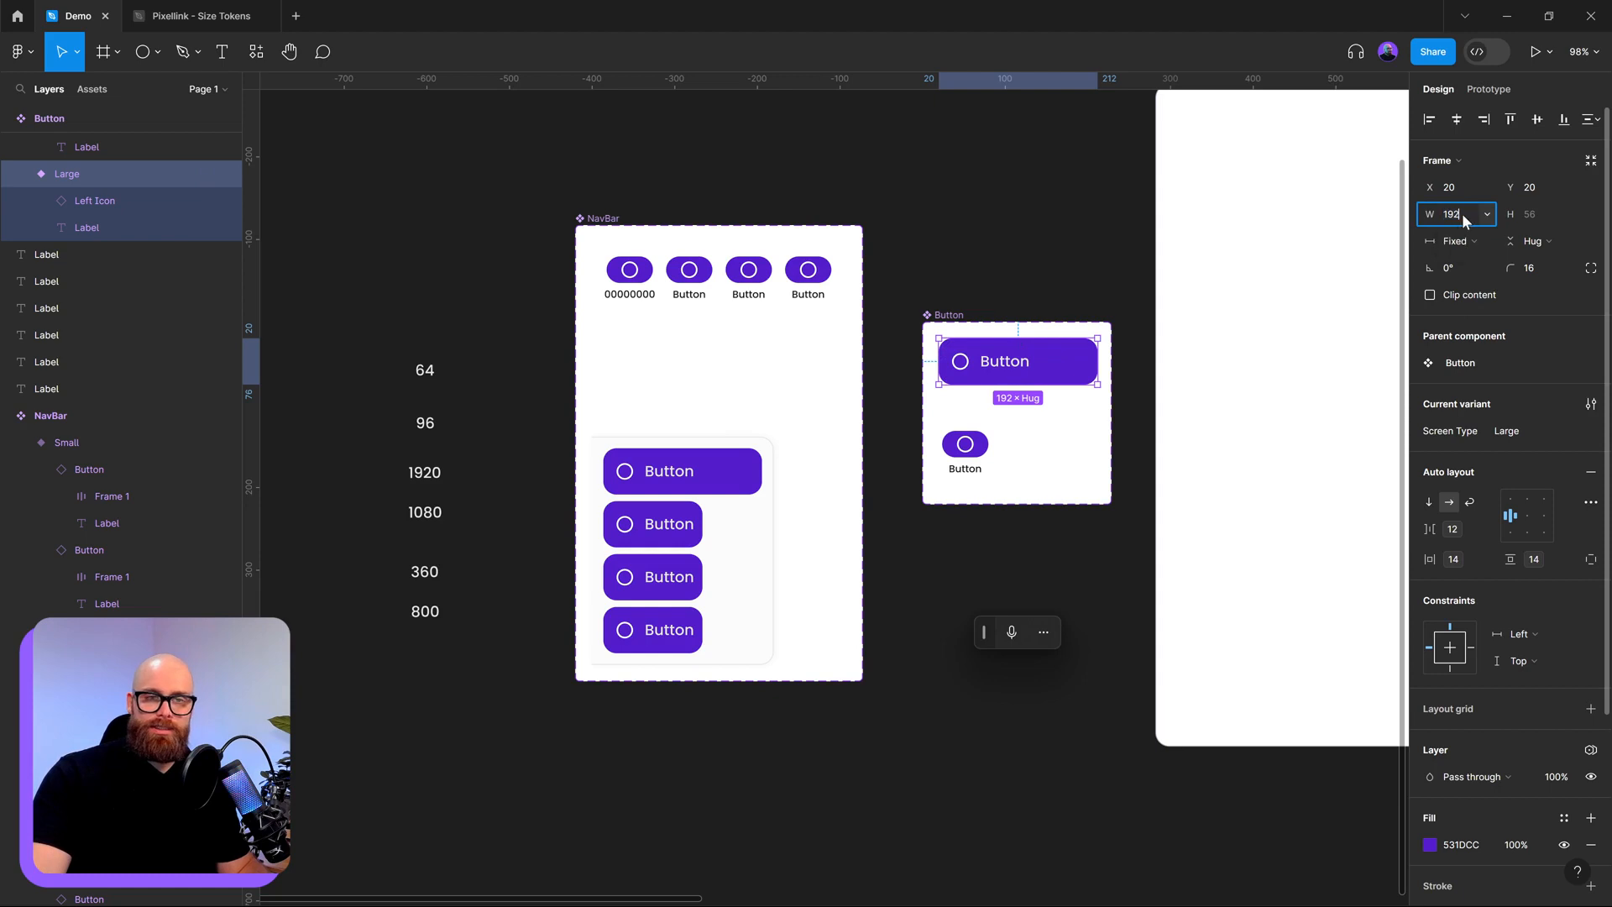
key(BackSpace)
key(BackSpace)
key(BackSpace)
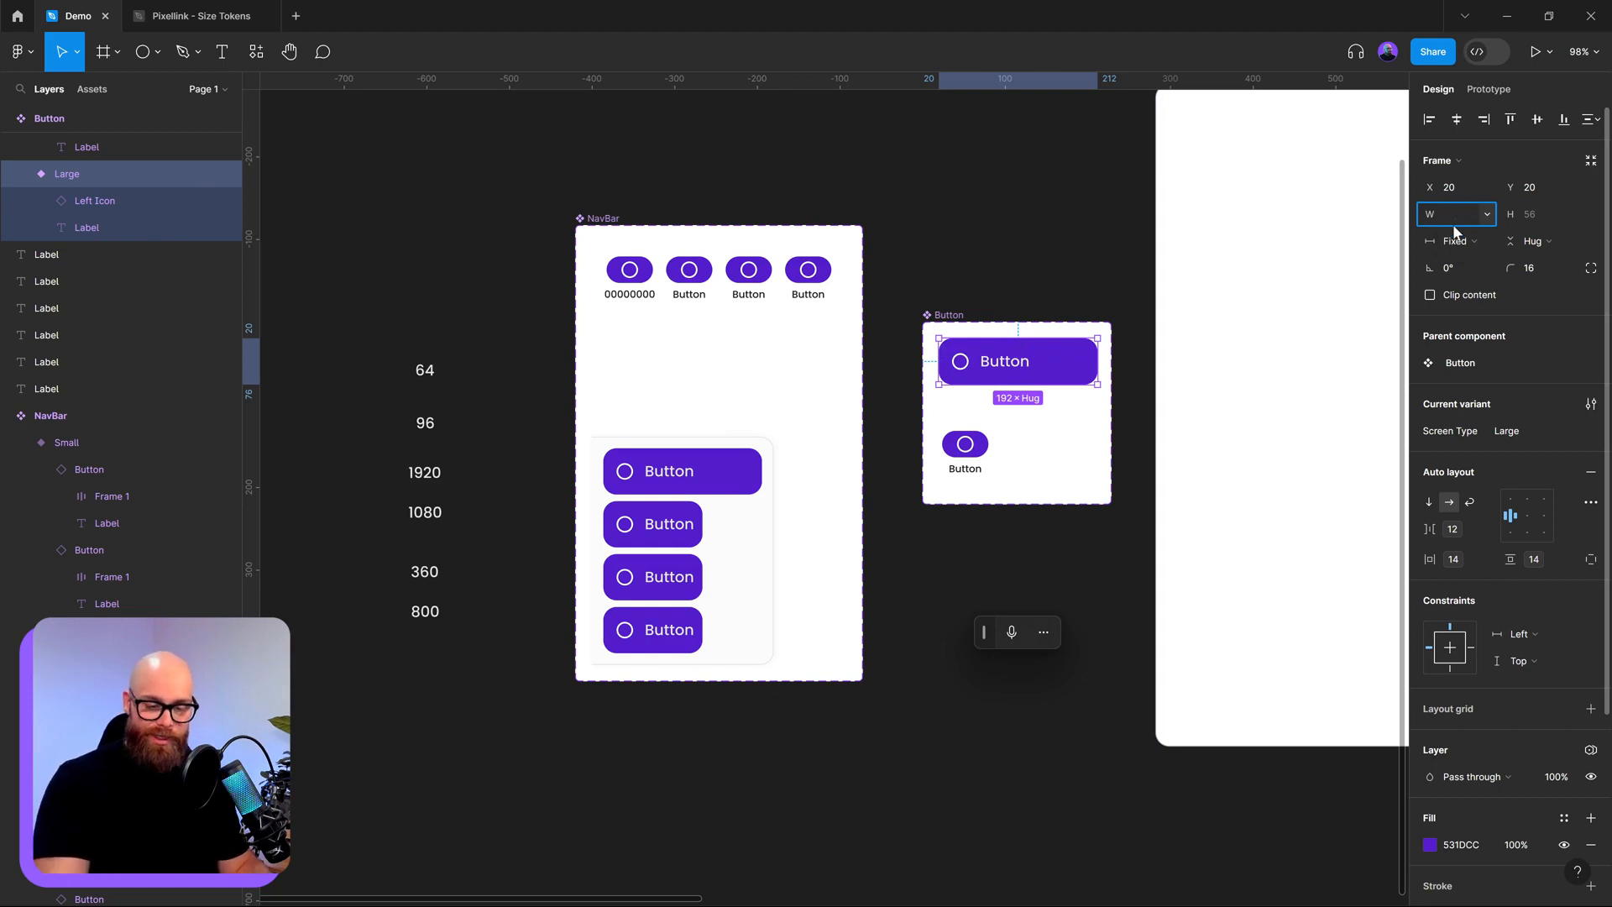
text(256)
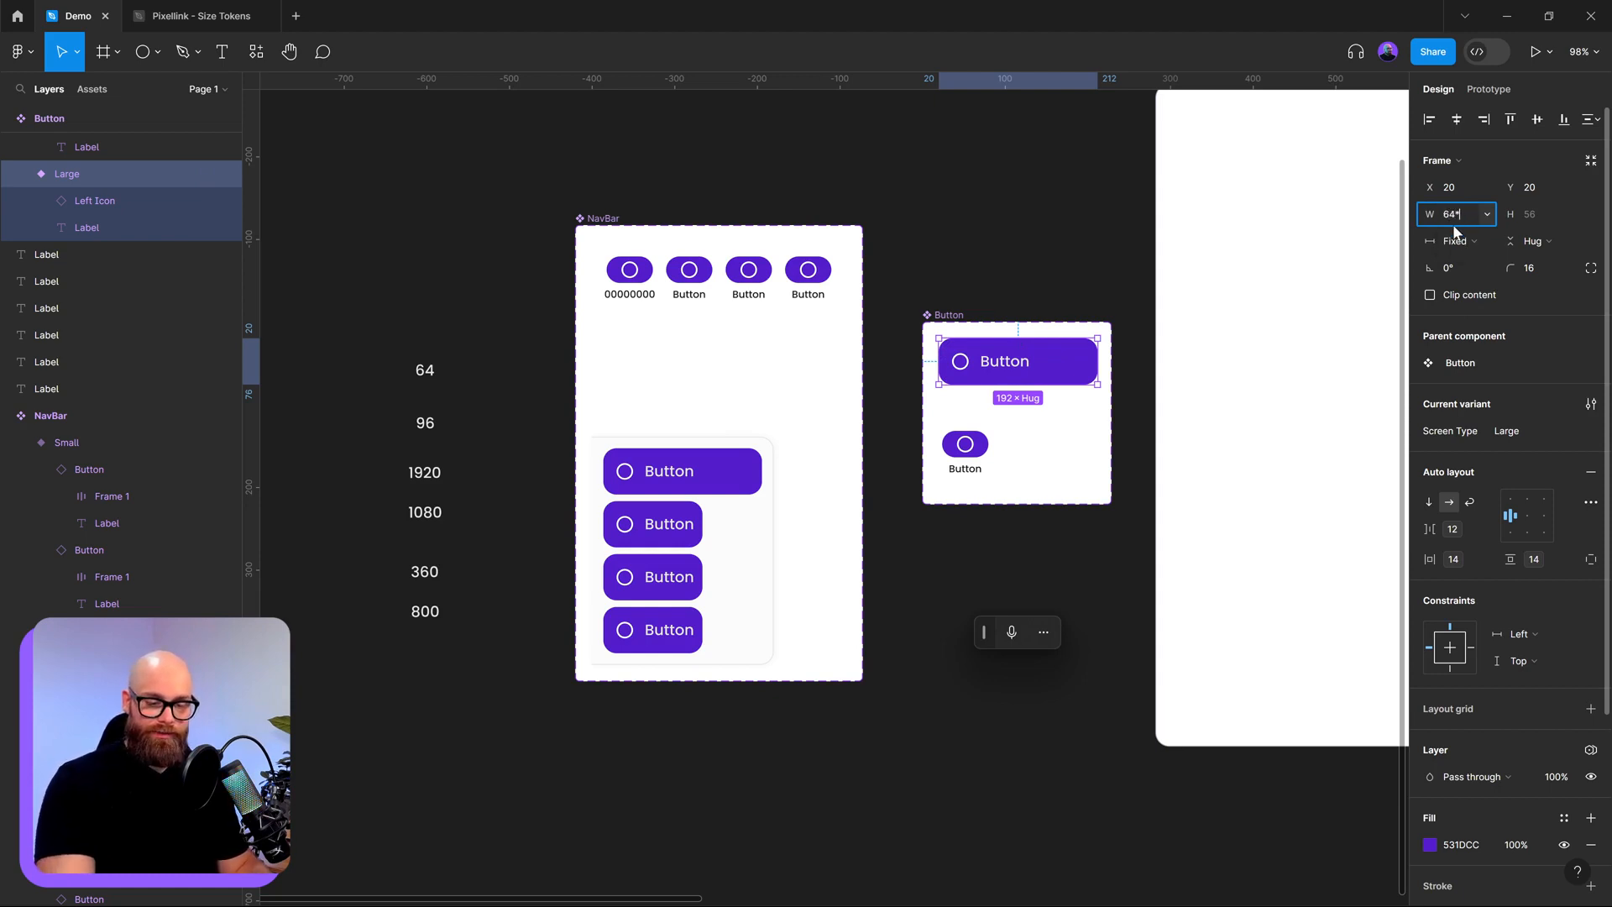
key(Return)
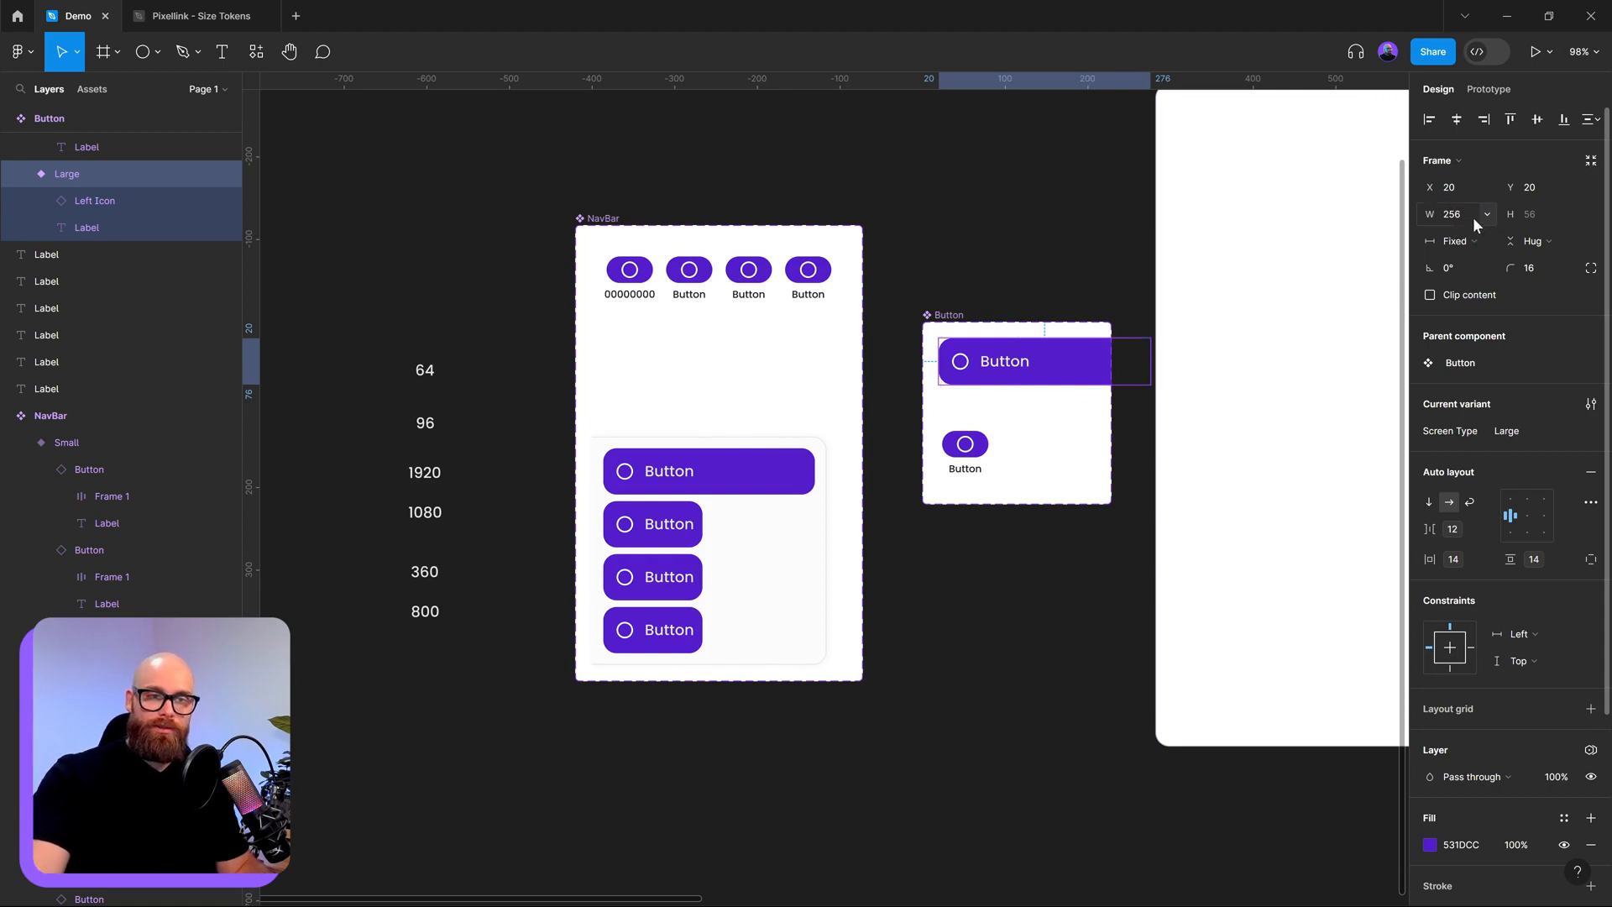
click(1472, 218)
click(1468, 213)
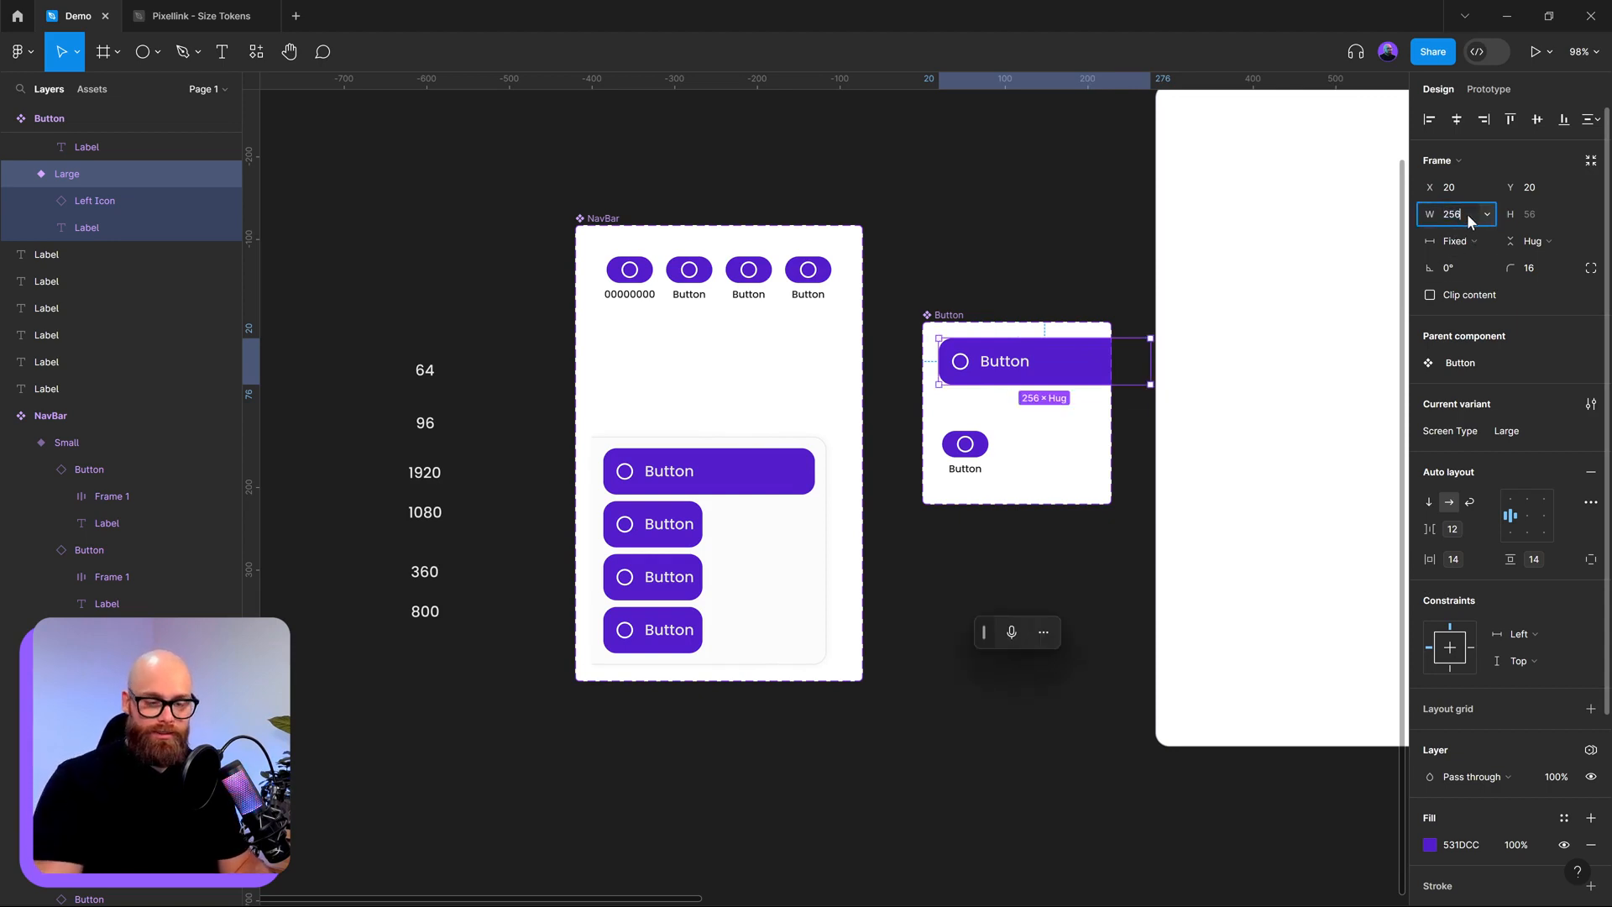
text(-32)
key(Return)
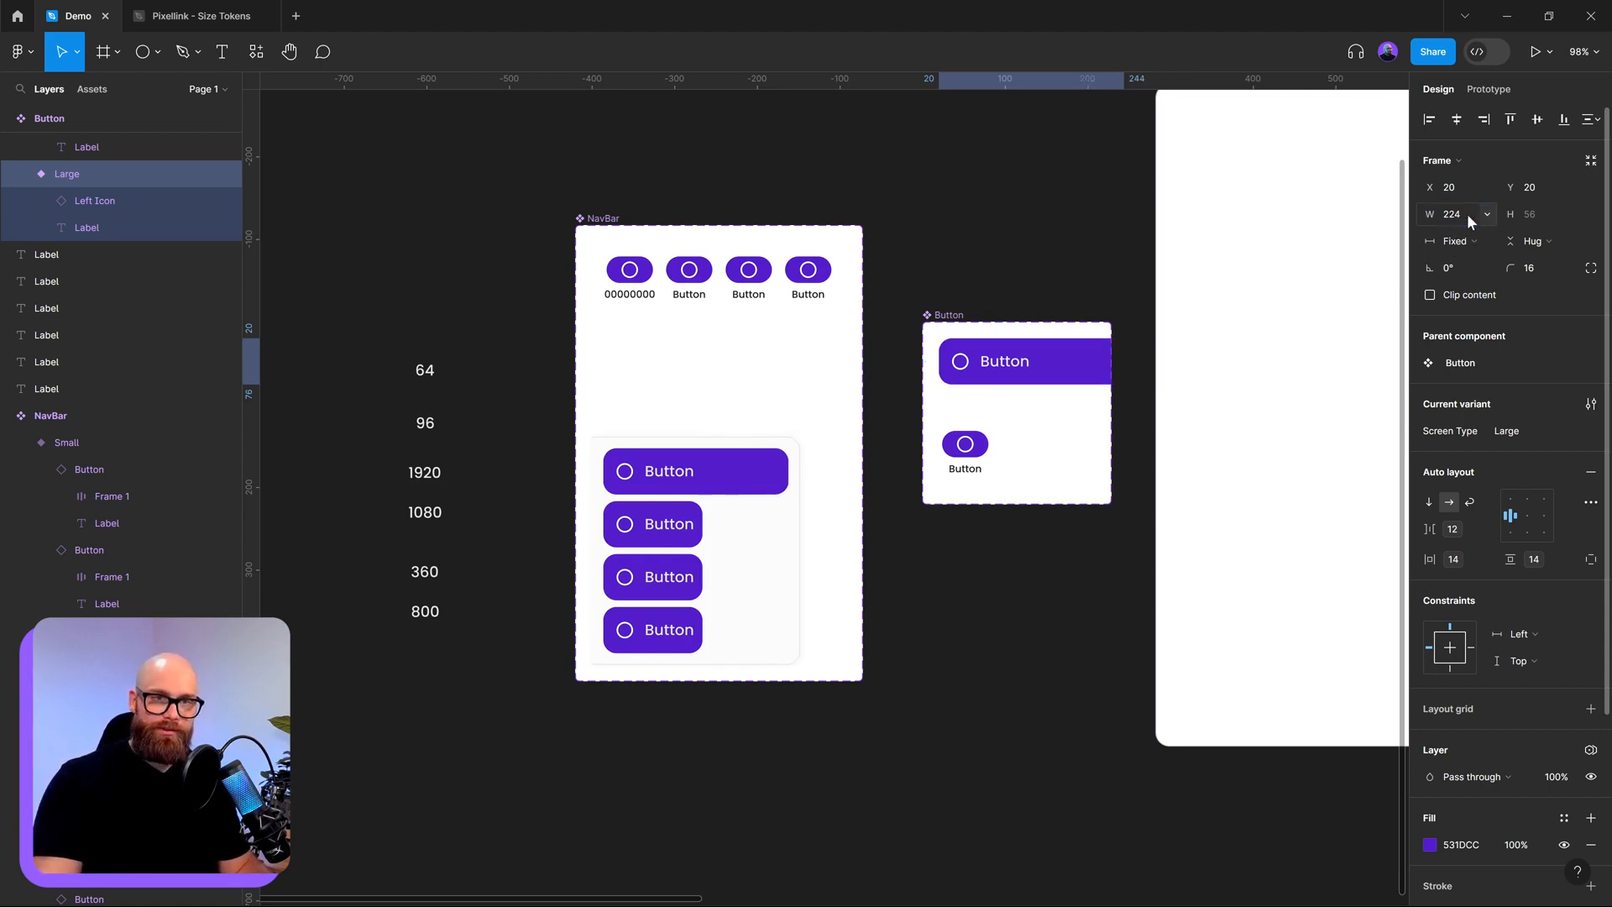
- Widen the Button component set to about 269 so it encloses the whole Large variant
click(1096, 437)
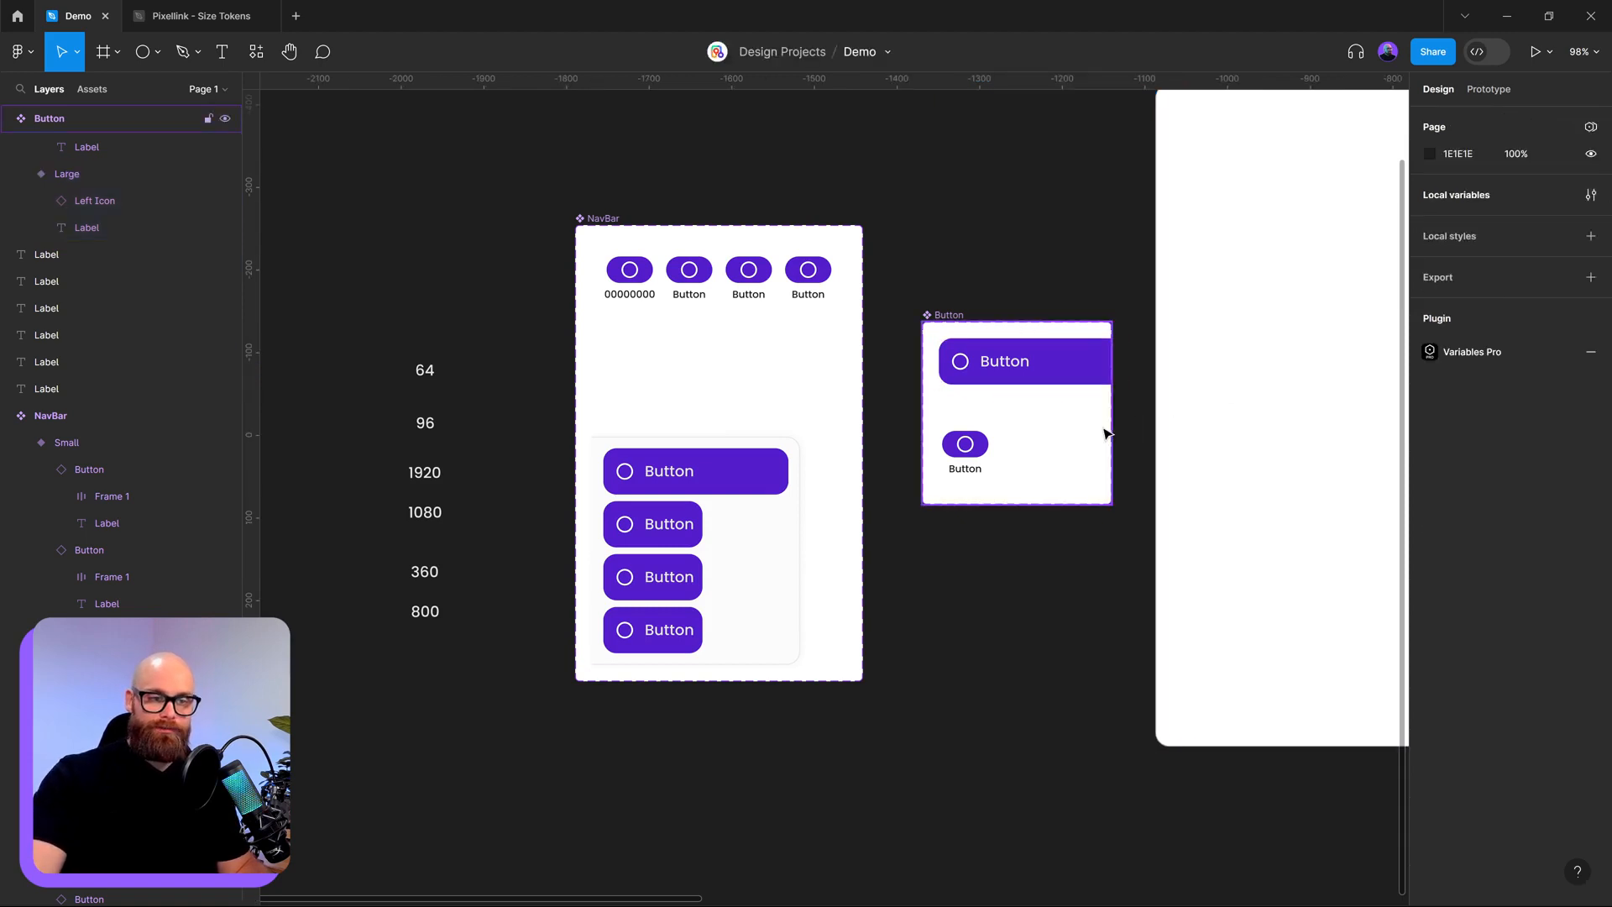
click(1107, 431)
drag(1110, 430, 1145, 426)
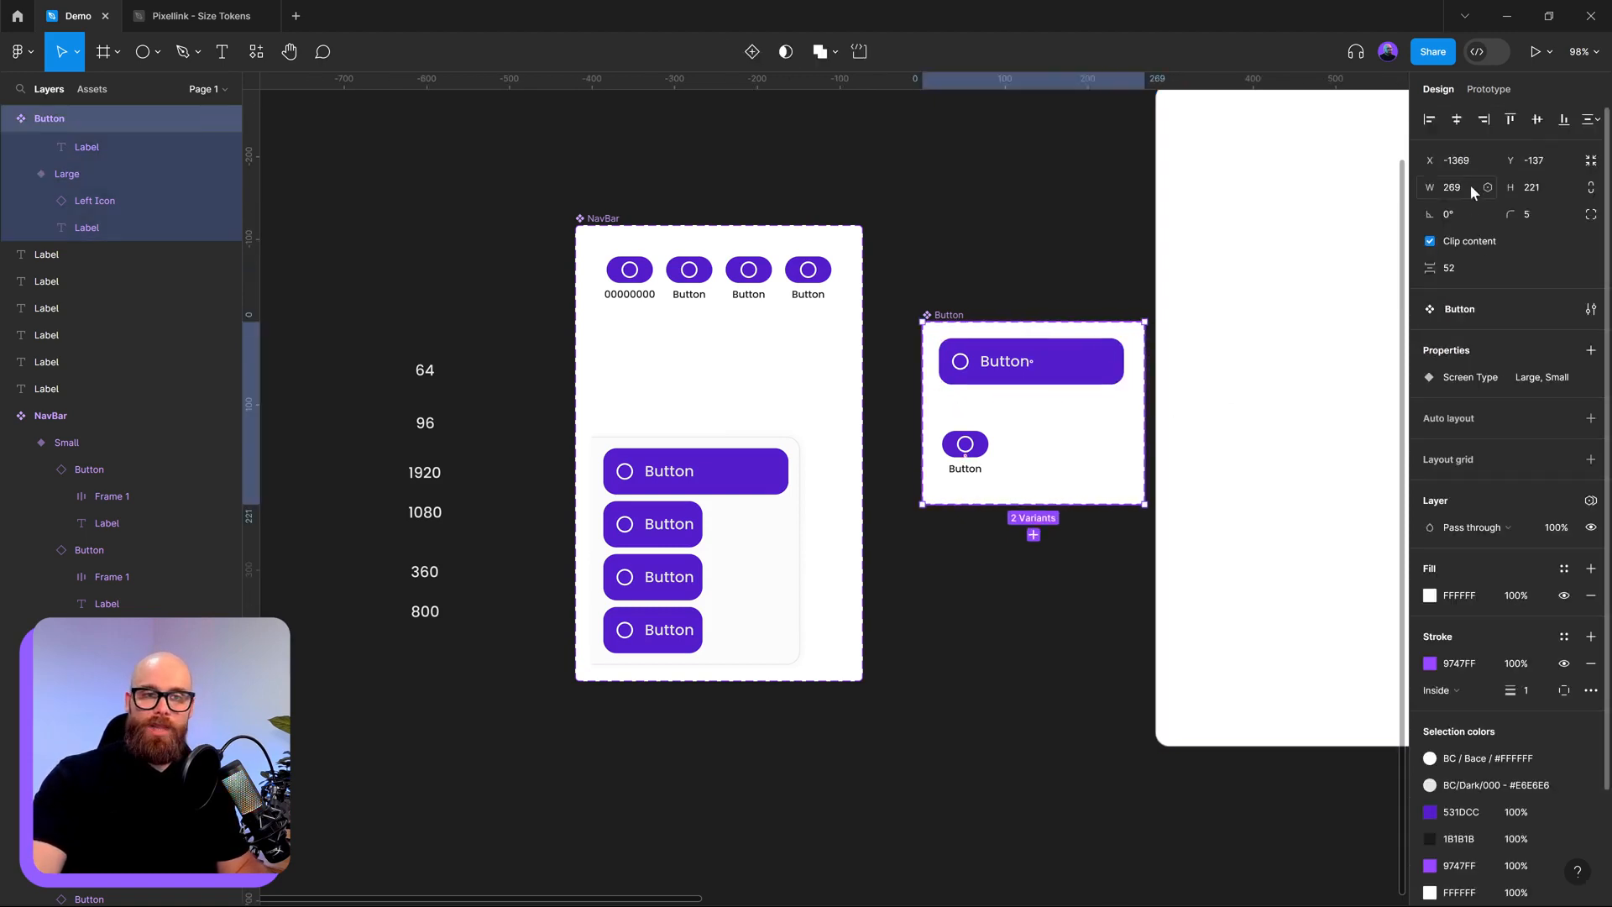
- Create a number variable named >224 in the Min-Size collection, matching the Large variant's width
click(67, 174)
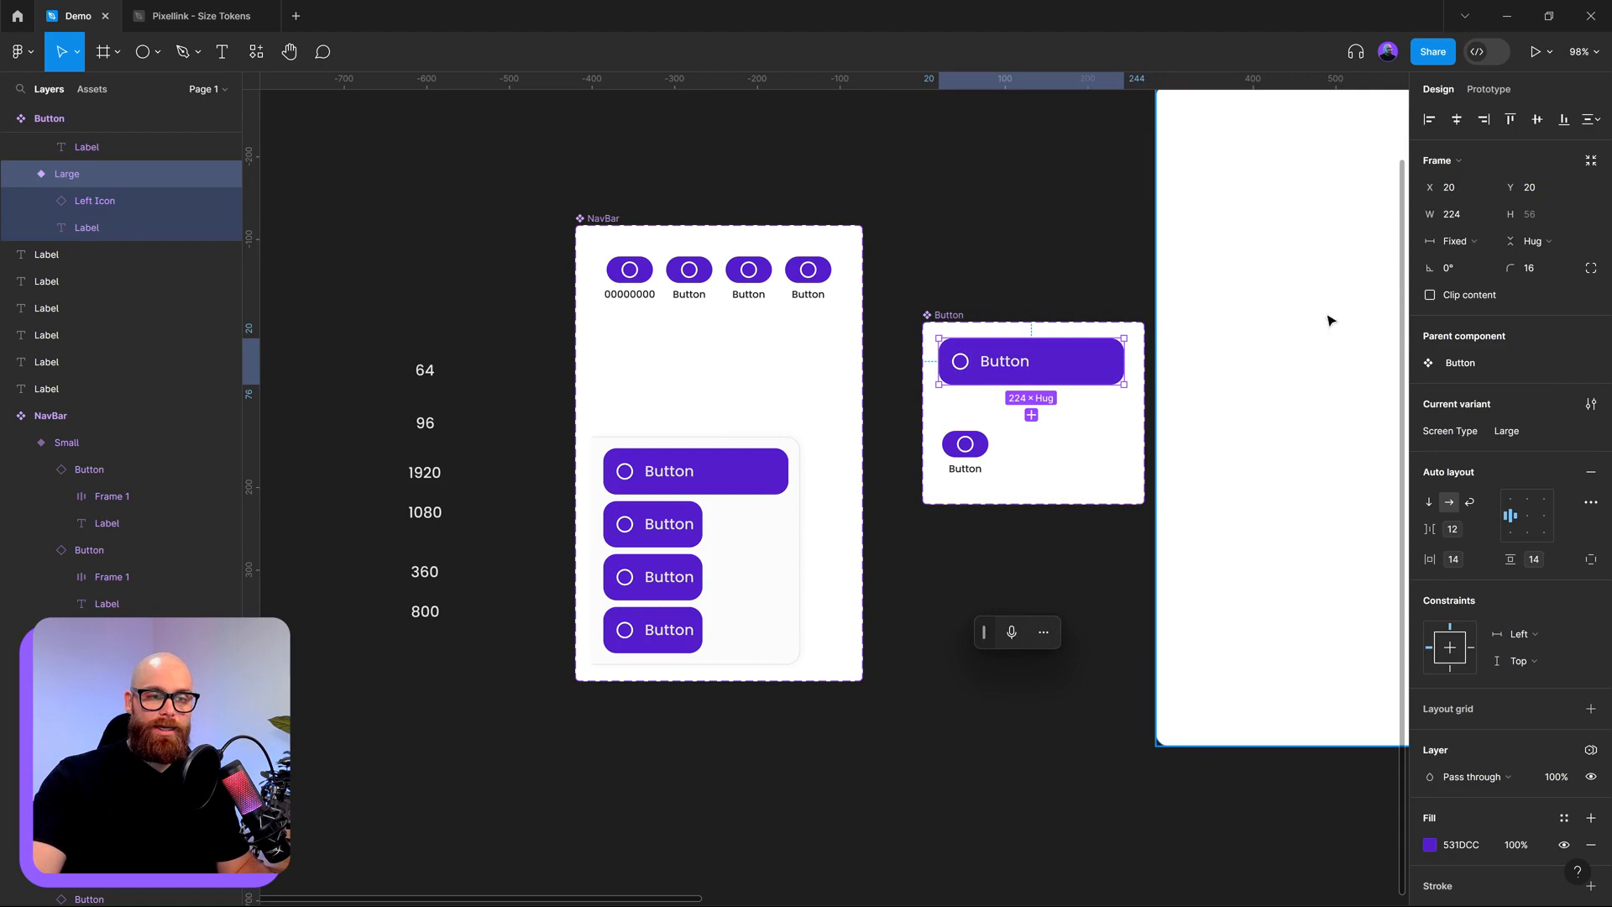
click(1464, 220)
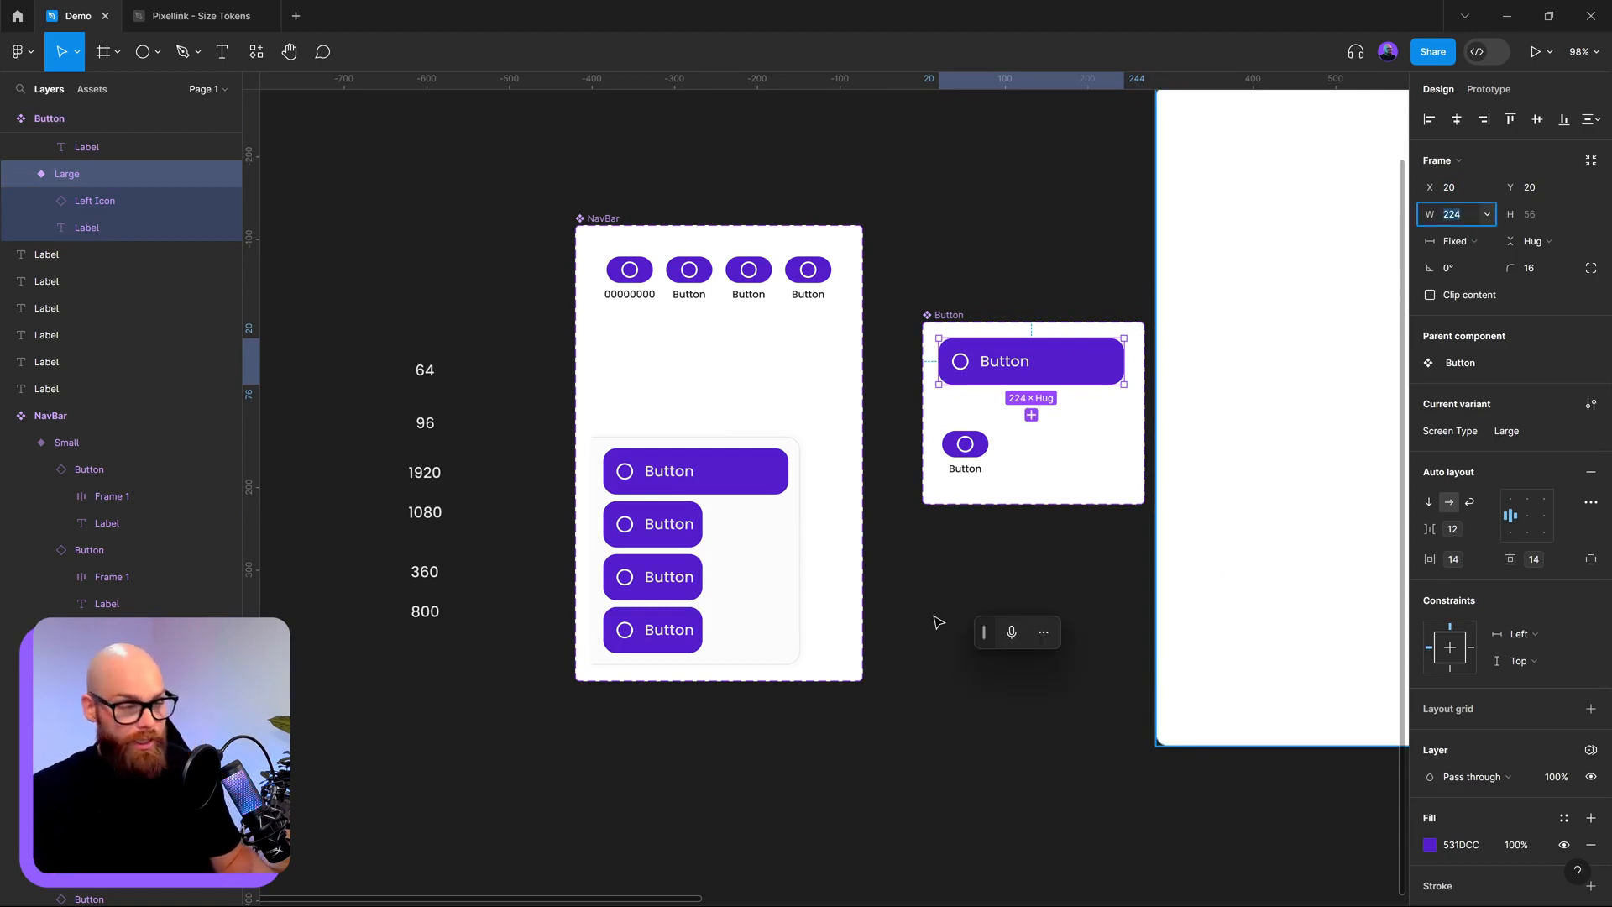
click(914, 655)
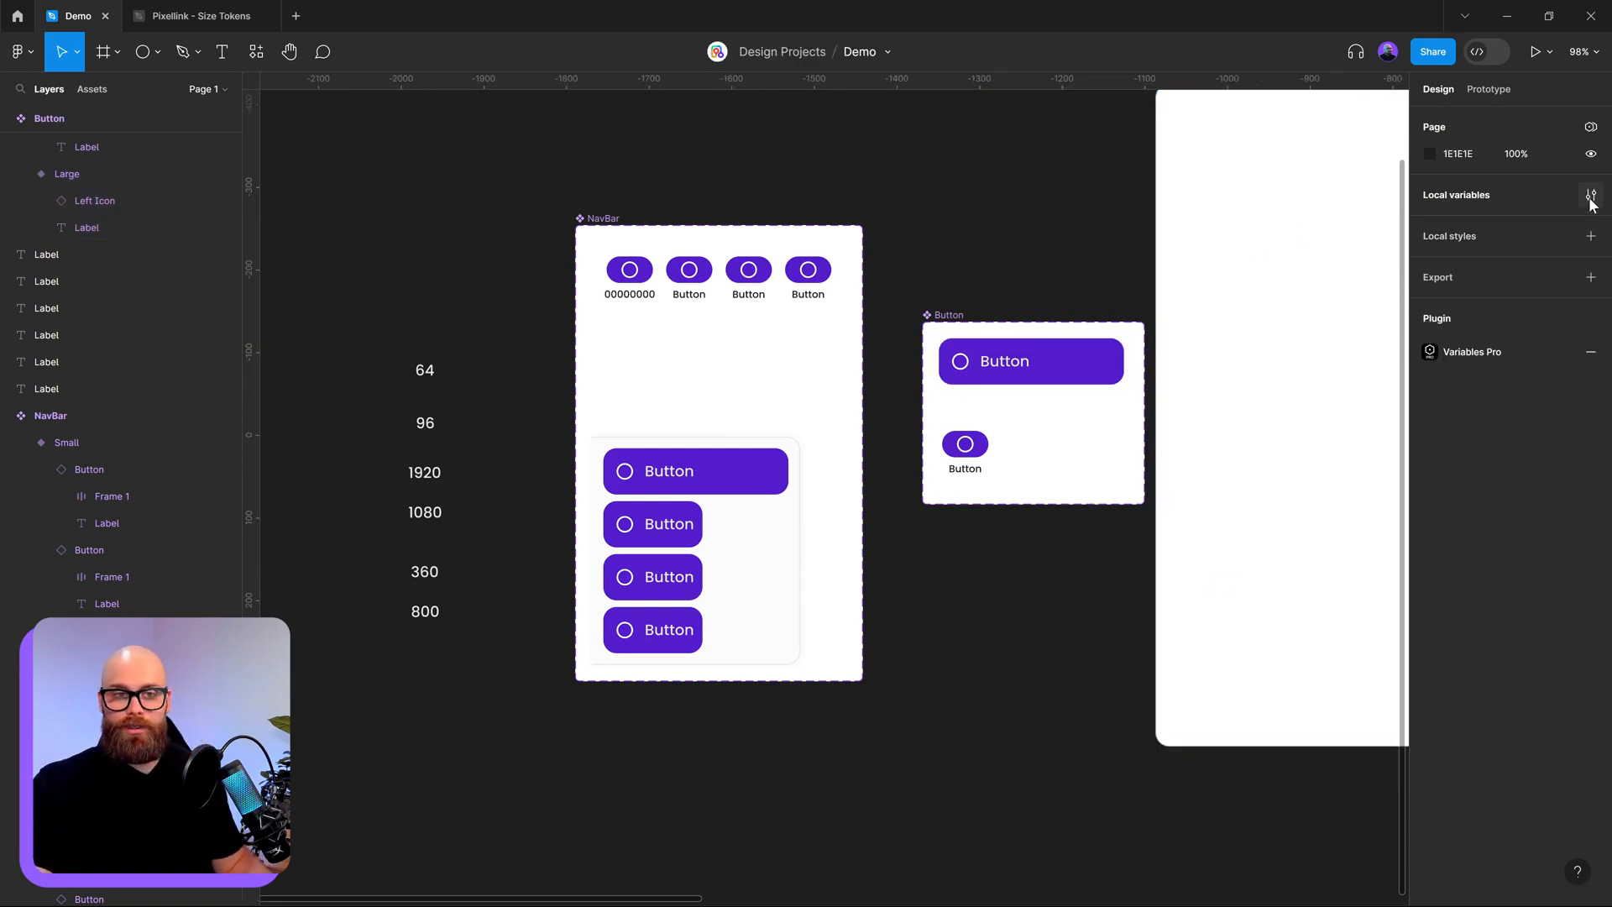
click(1591, 197)
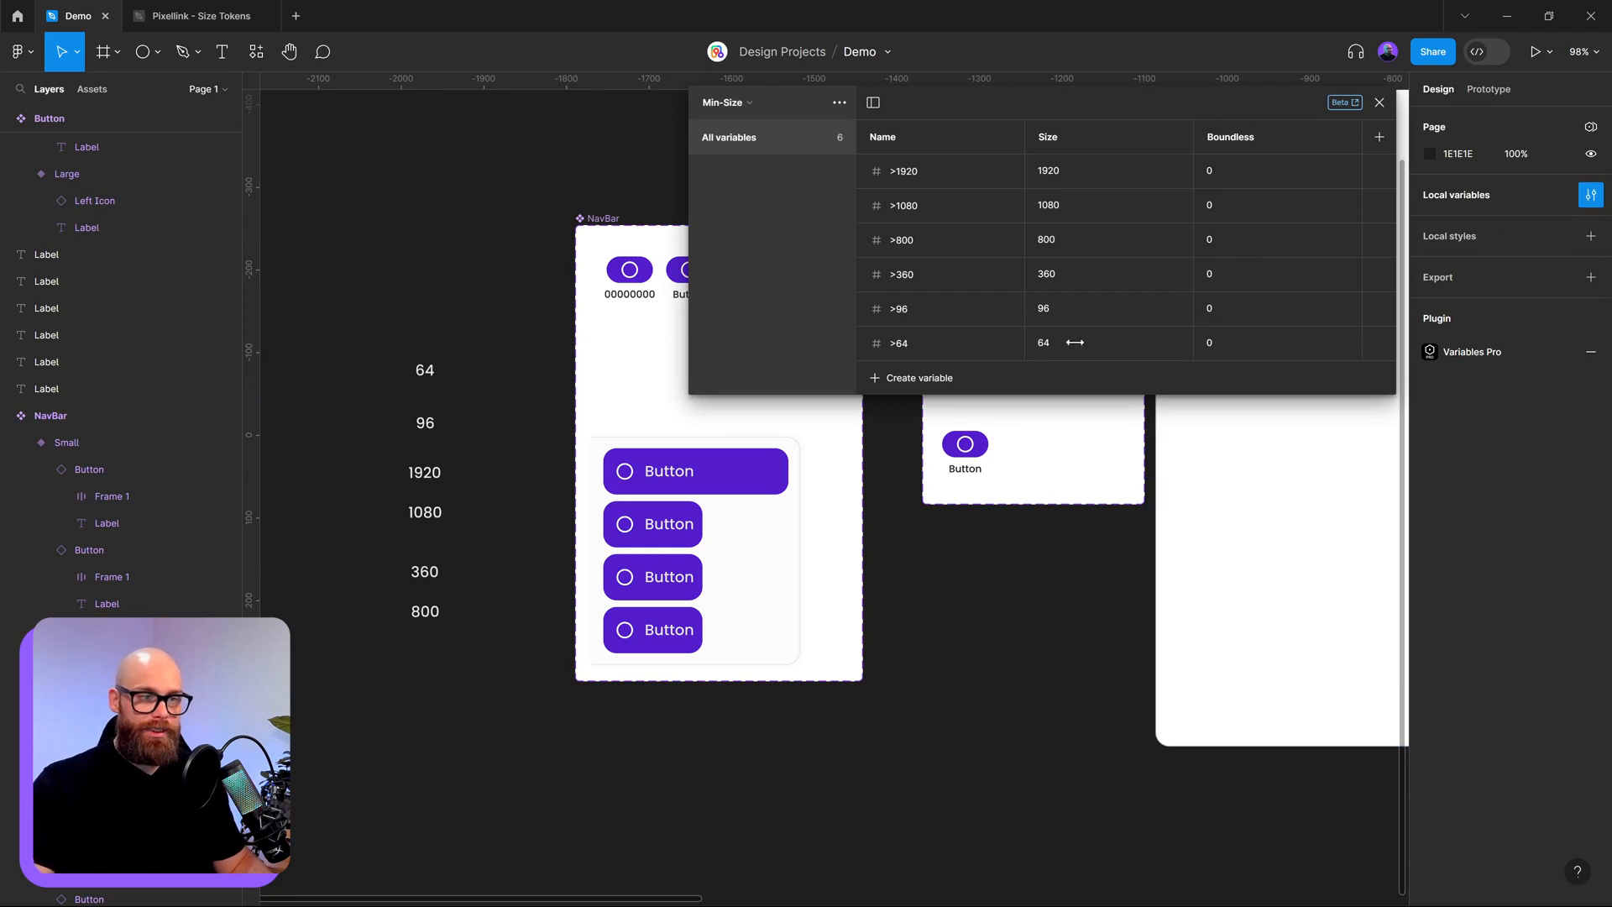
click(924, 378)
click(906, 433)
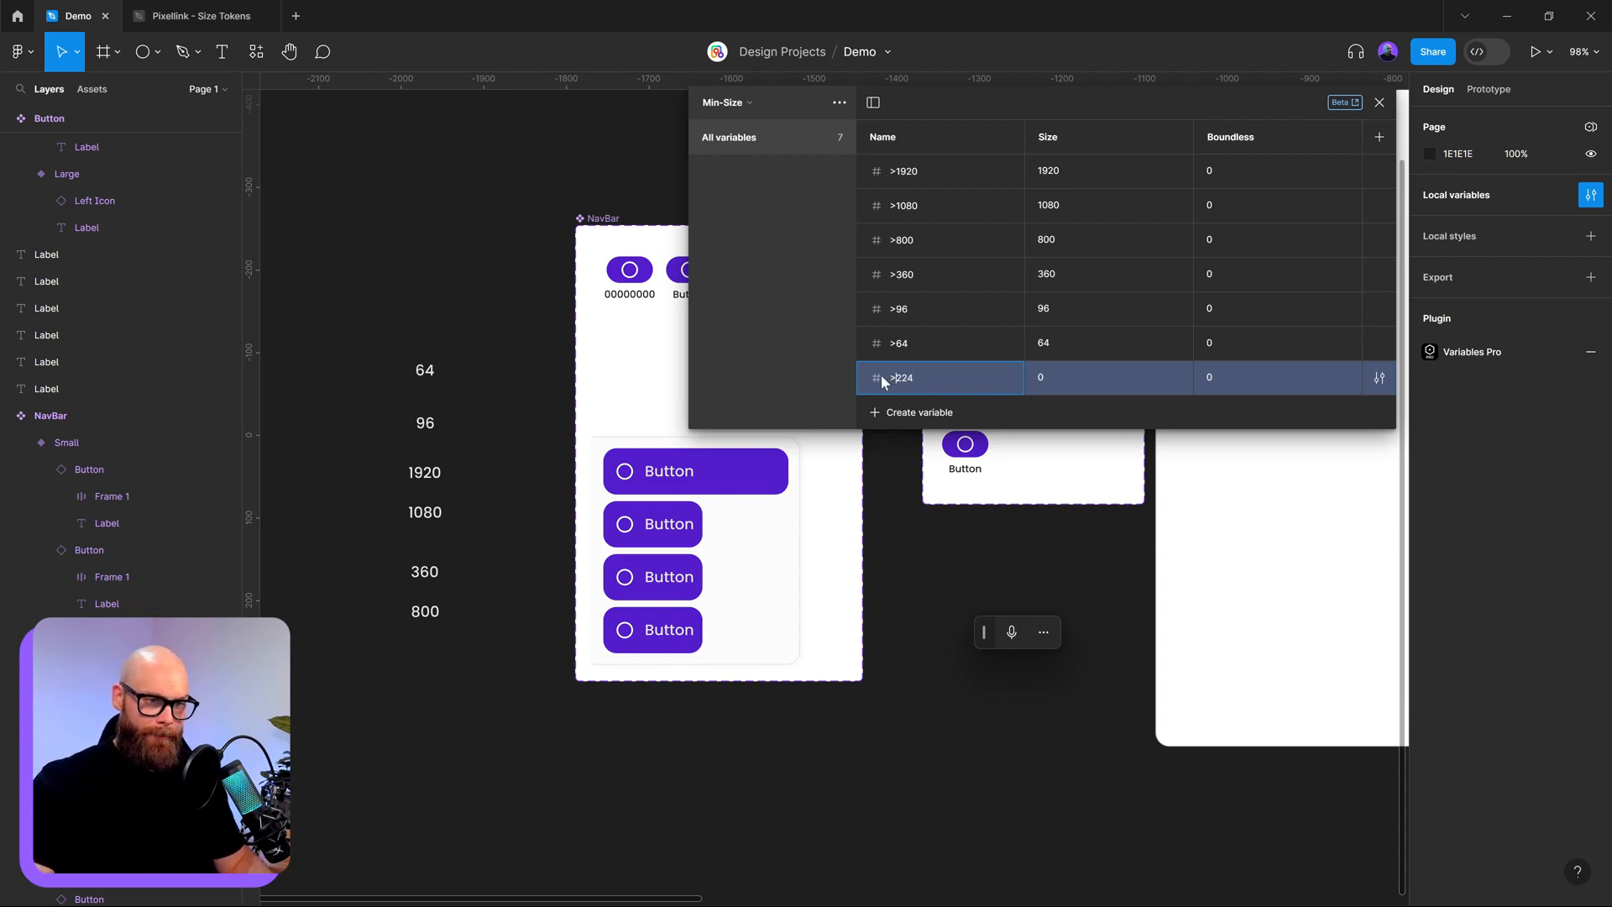
- Move the >224 variable between >360 and >96 and set its Size value to 224
drag(874, 378, 893, 304)
click(1056, 307)
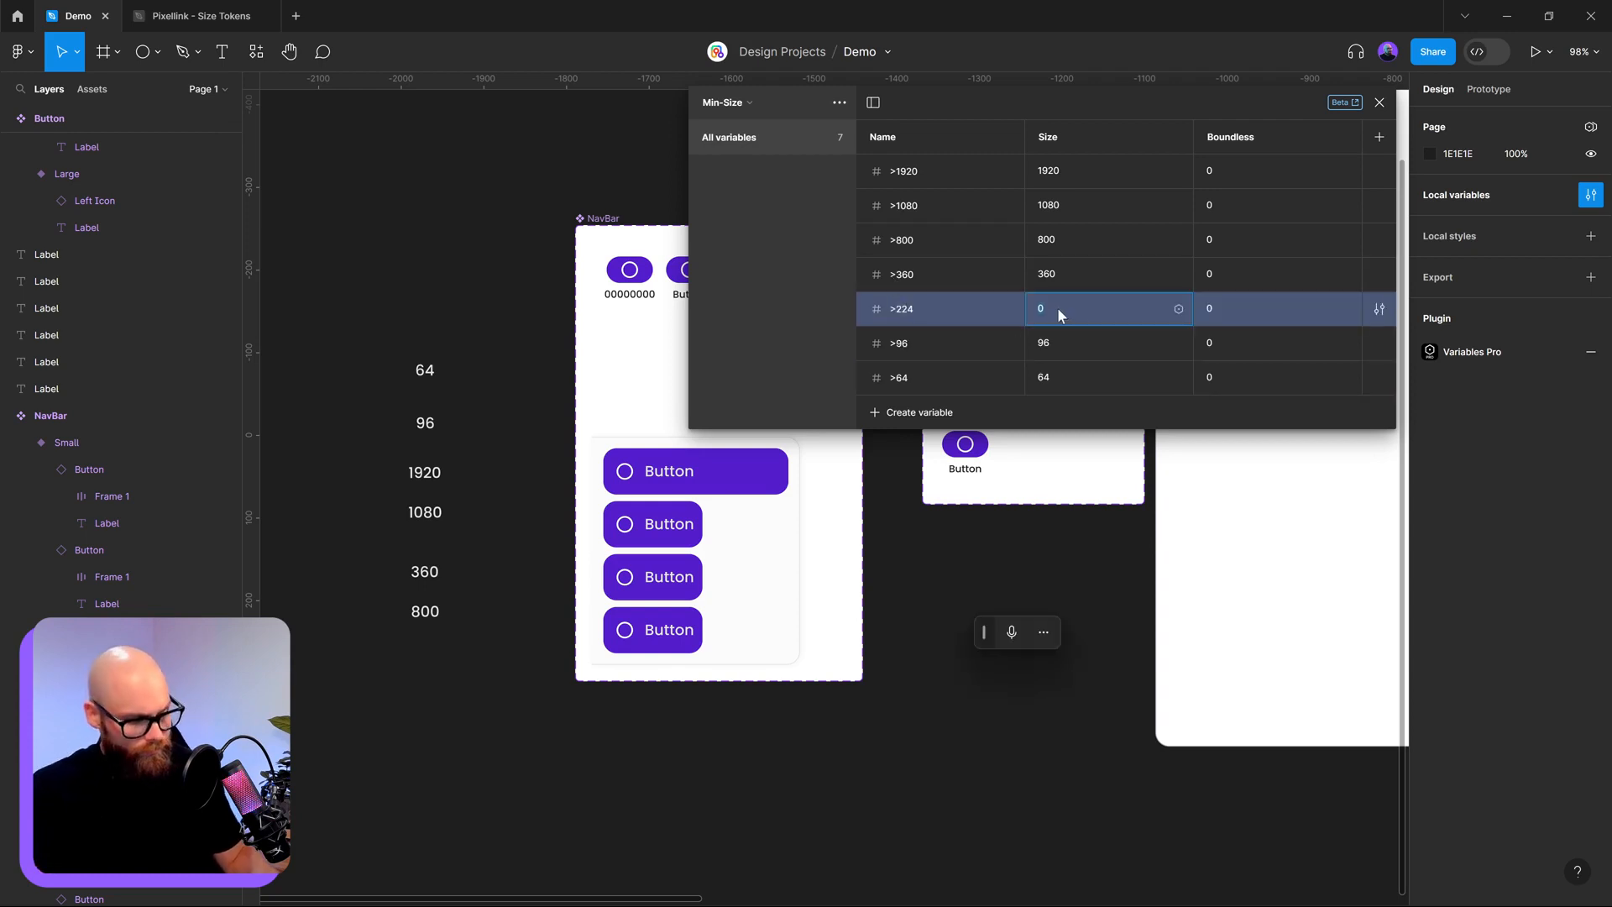
text(224)
key(Return)
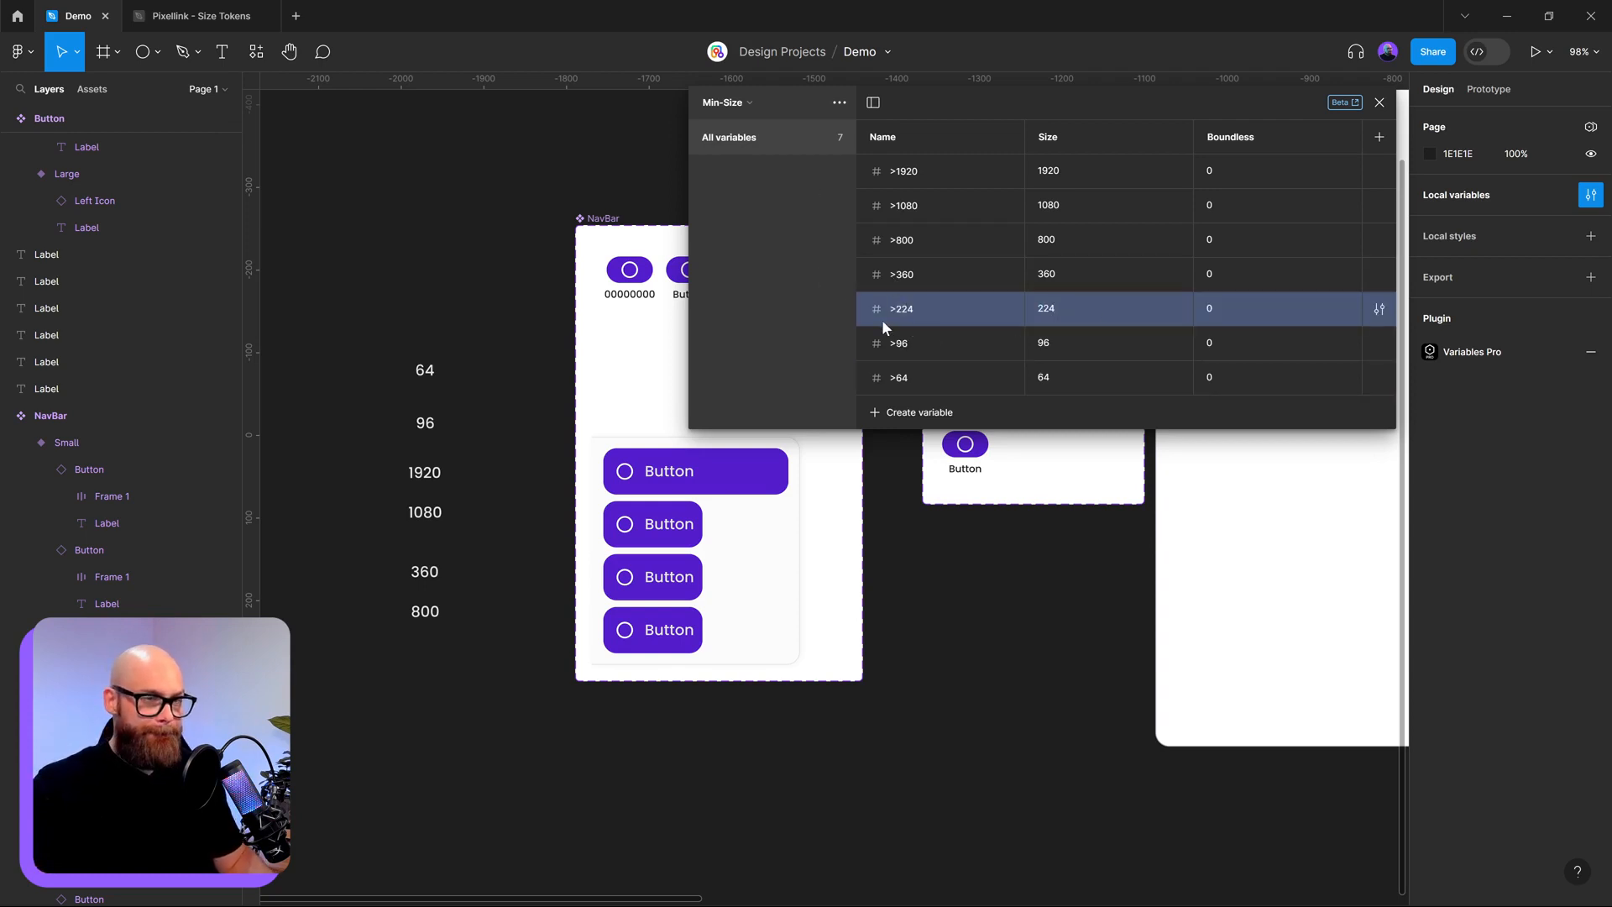
- Rename the Min-Size variables >1920, >1080 and >800 as <1920, <1080 and <800
click(896, 174)
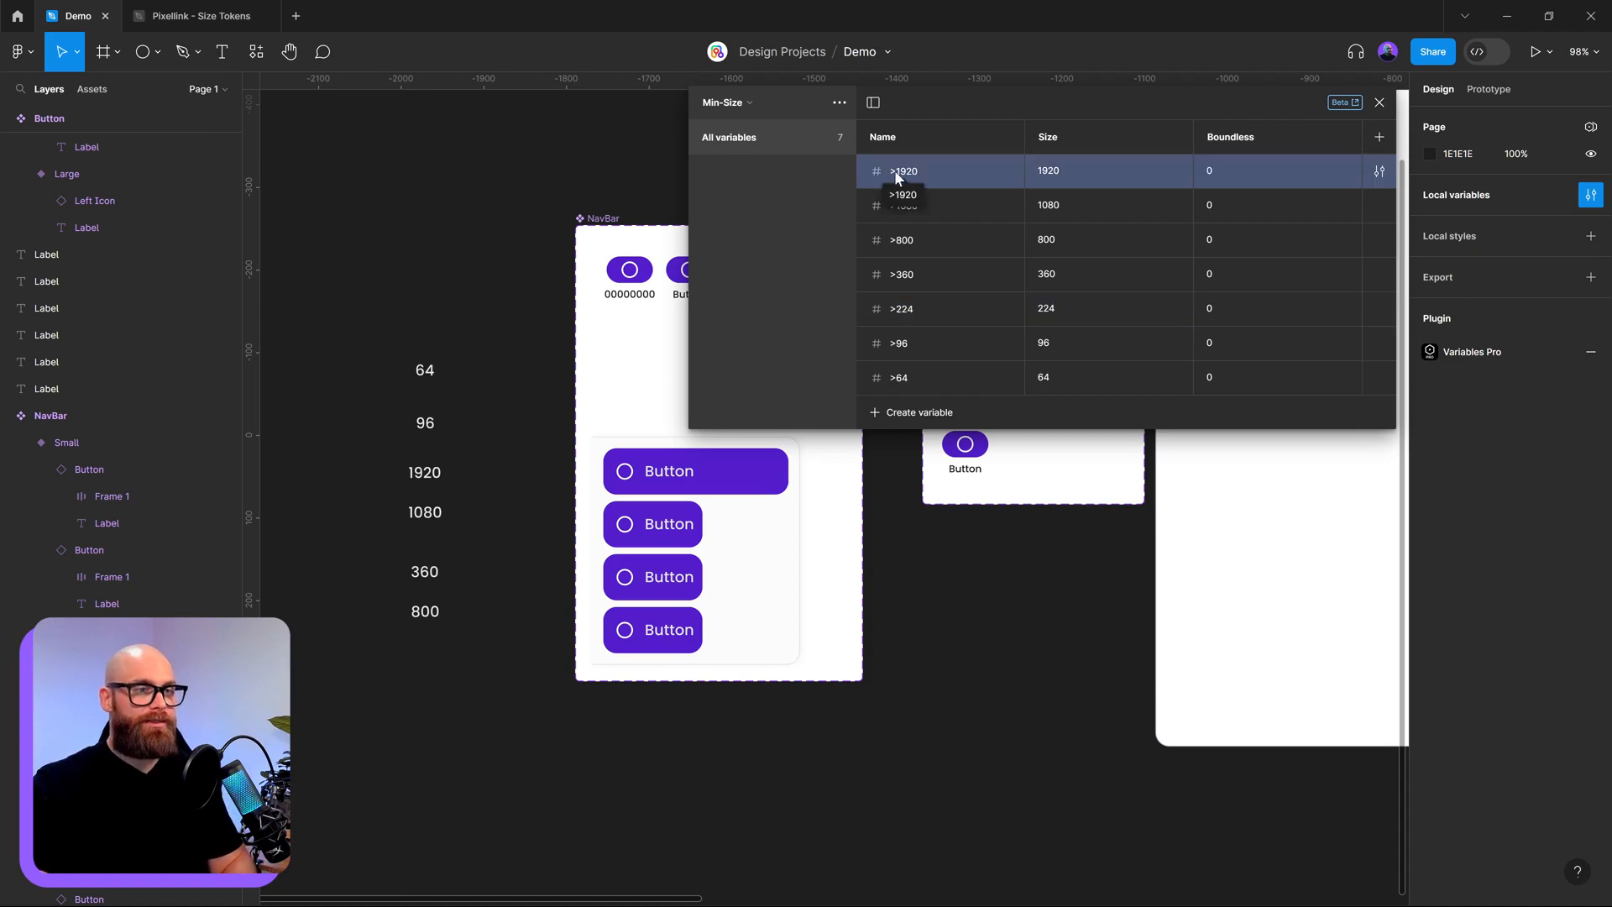
double_click(895, 170)
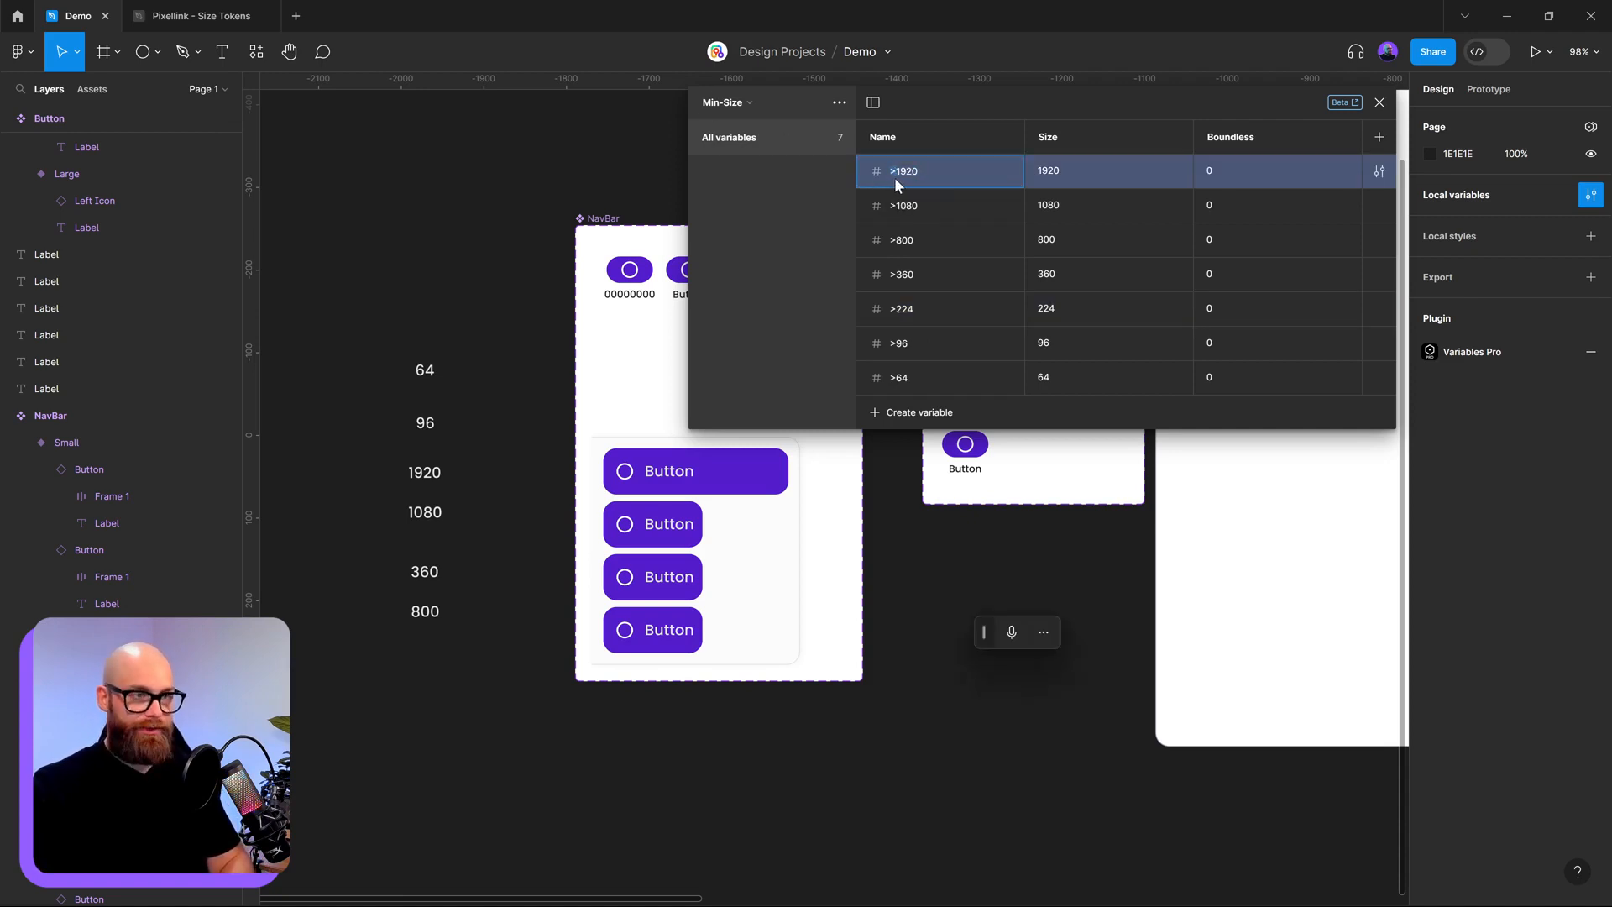
double_click(894, 206)
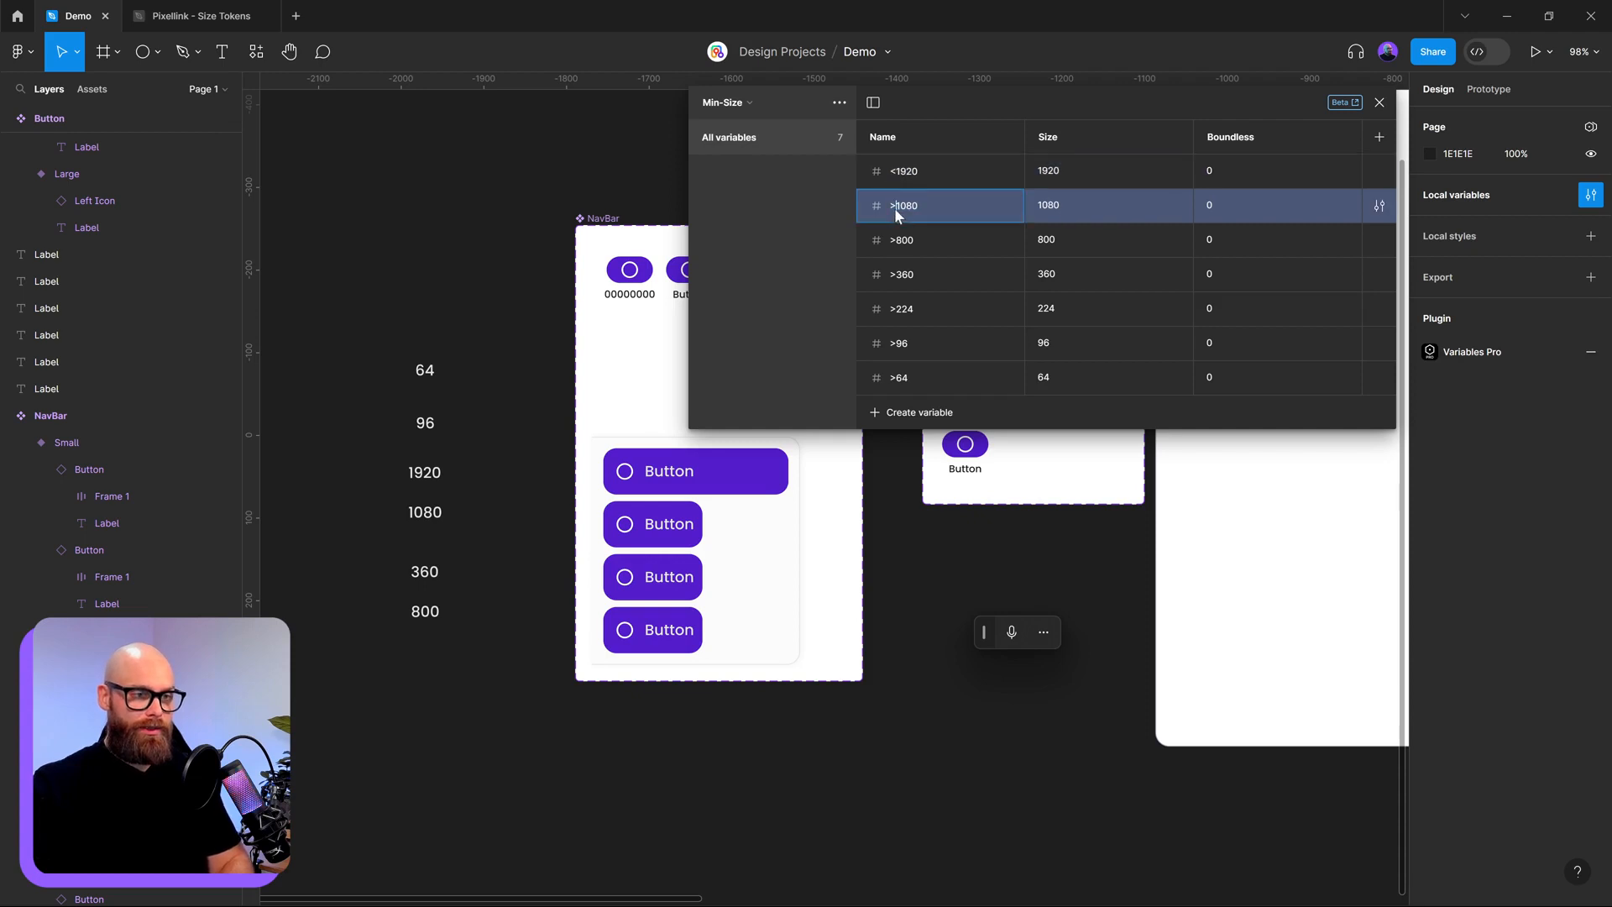
text(<)
double_click(895, 240)
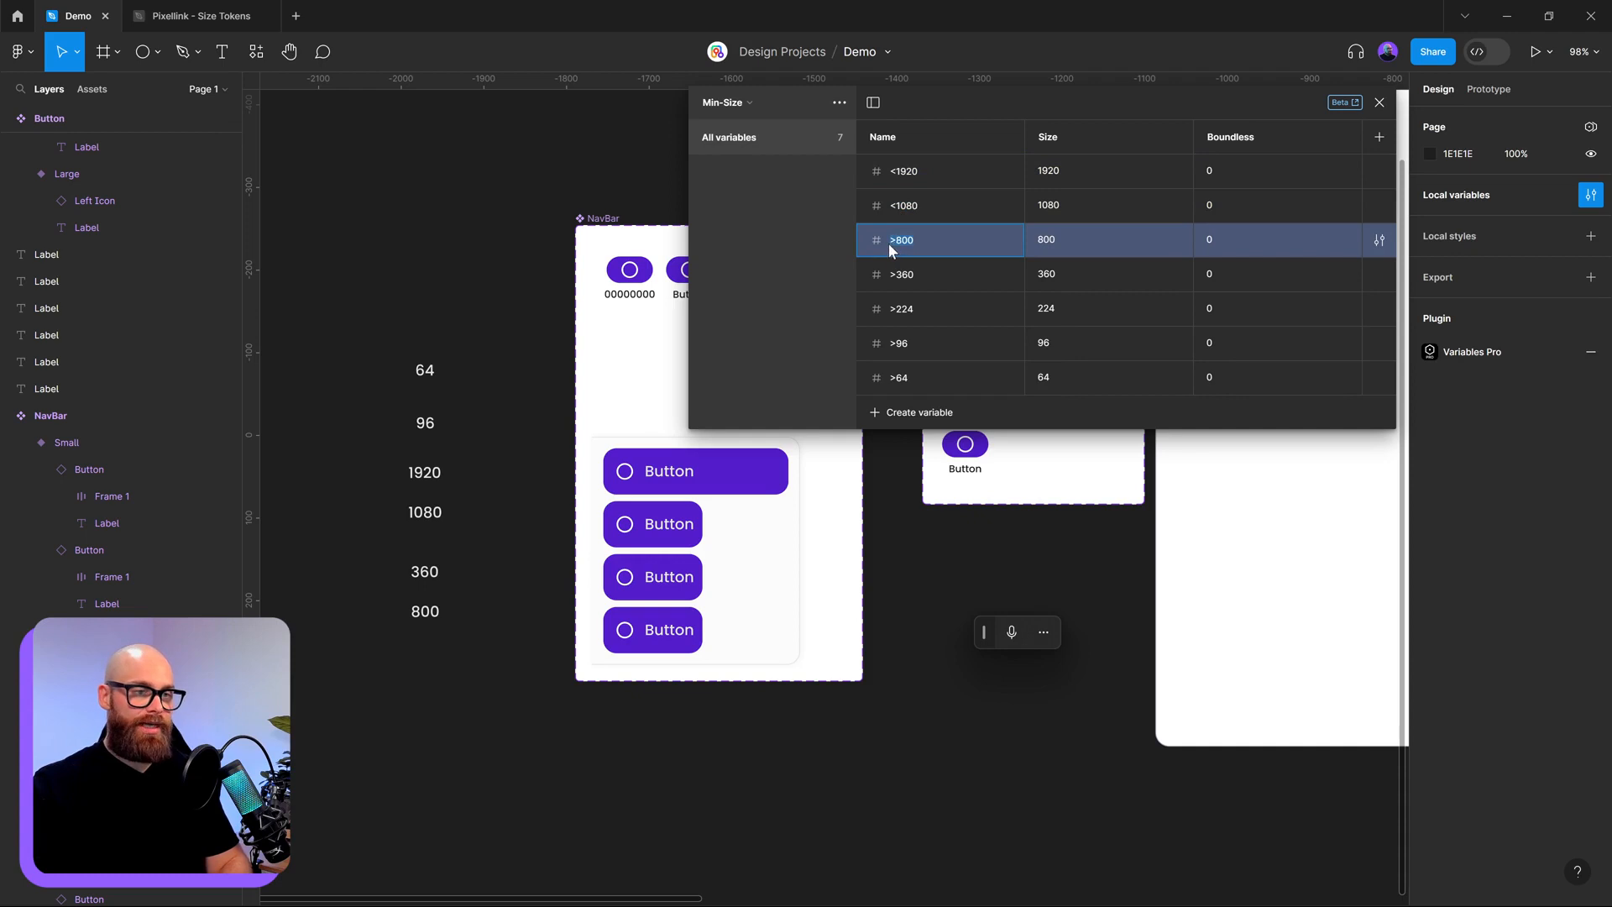
key(BackSpace)
text(<)
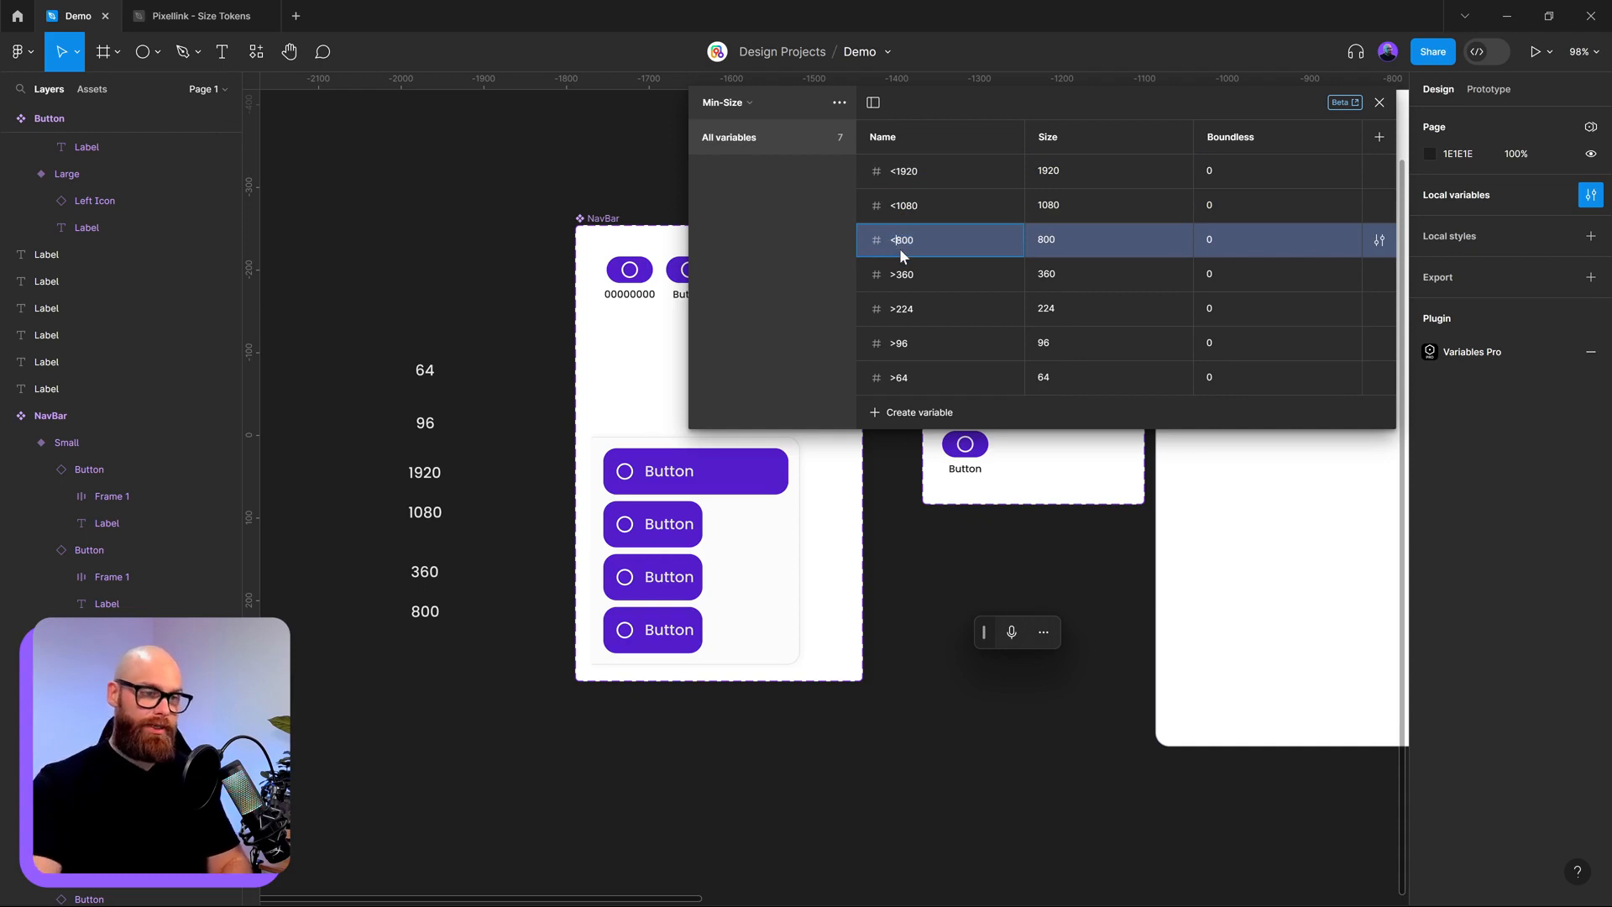
- Rename the Min-Size variables >360 and >224 as <360 and <224
click(895, 276)
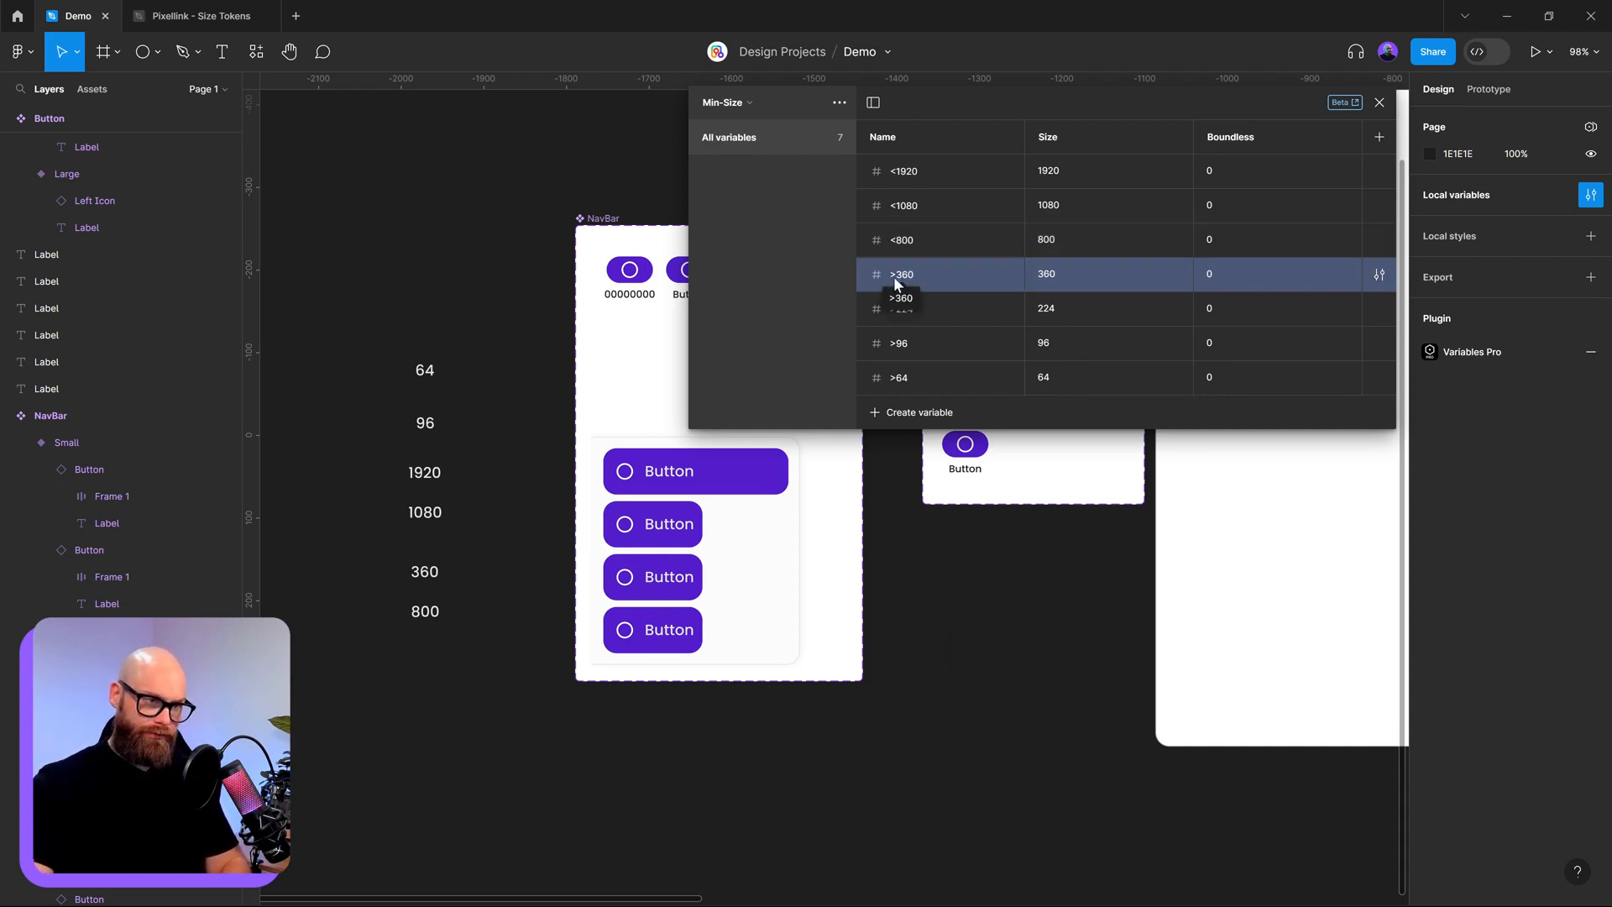
double_click(893, 275)
key(BackSpace)
text(<)
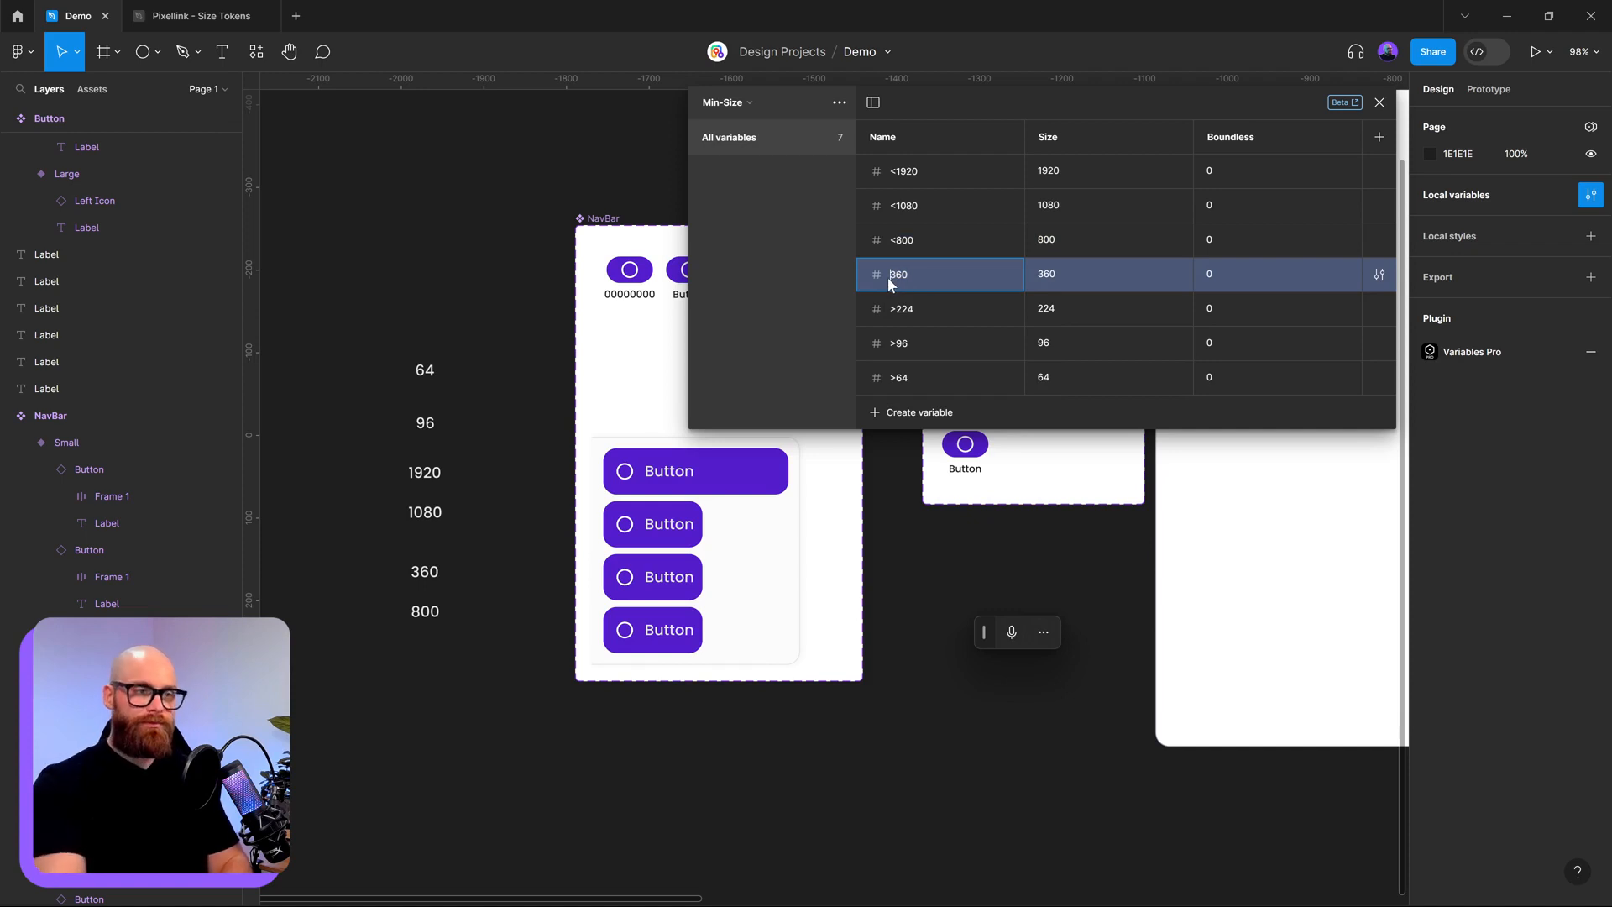
key(Return)
click(897, 311)
click(896, 311)
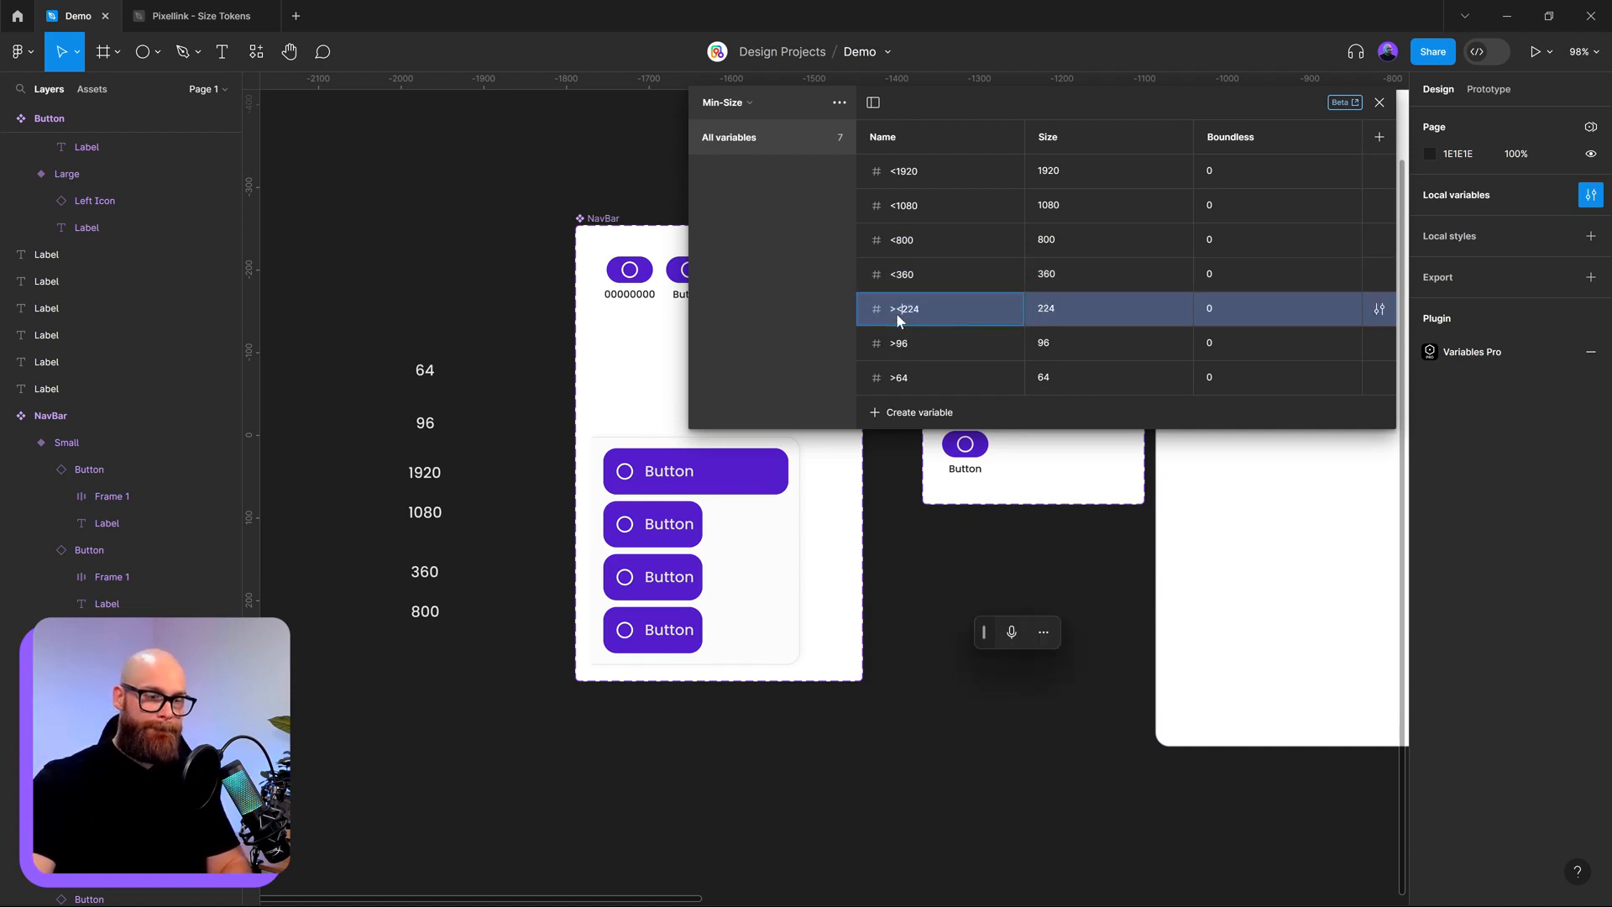
- Rename the Min-Size variables >96 and >64 as <96 and <64
double_click(895, 345)
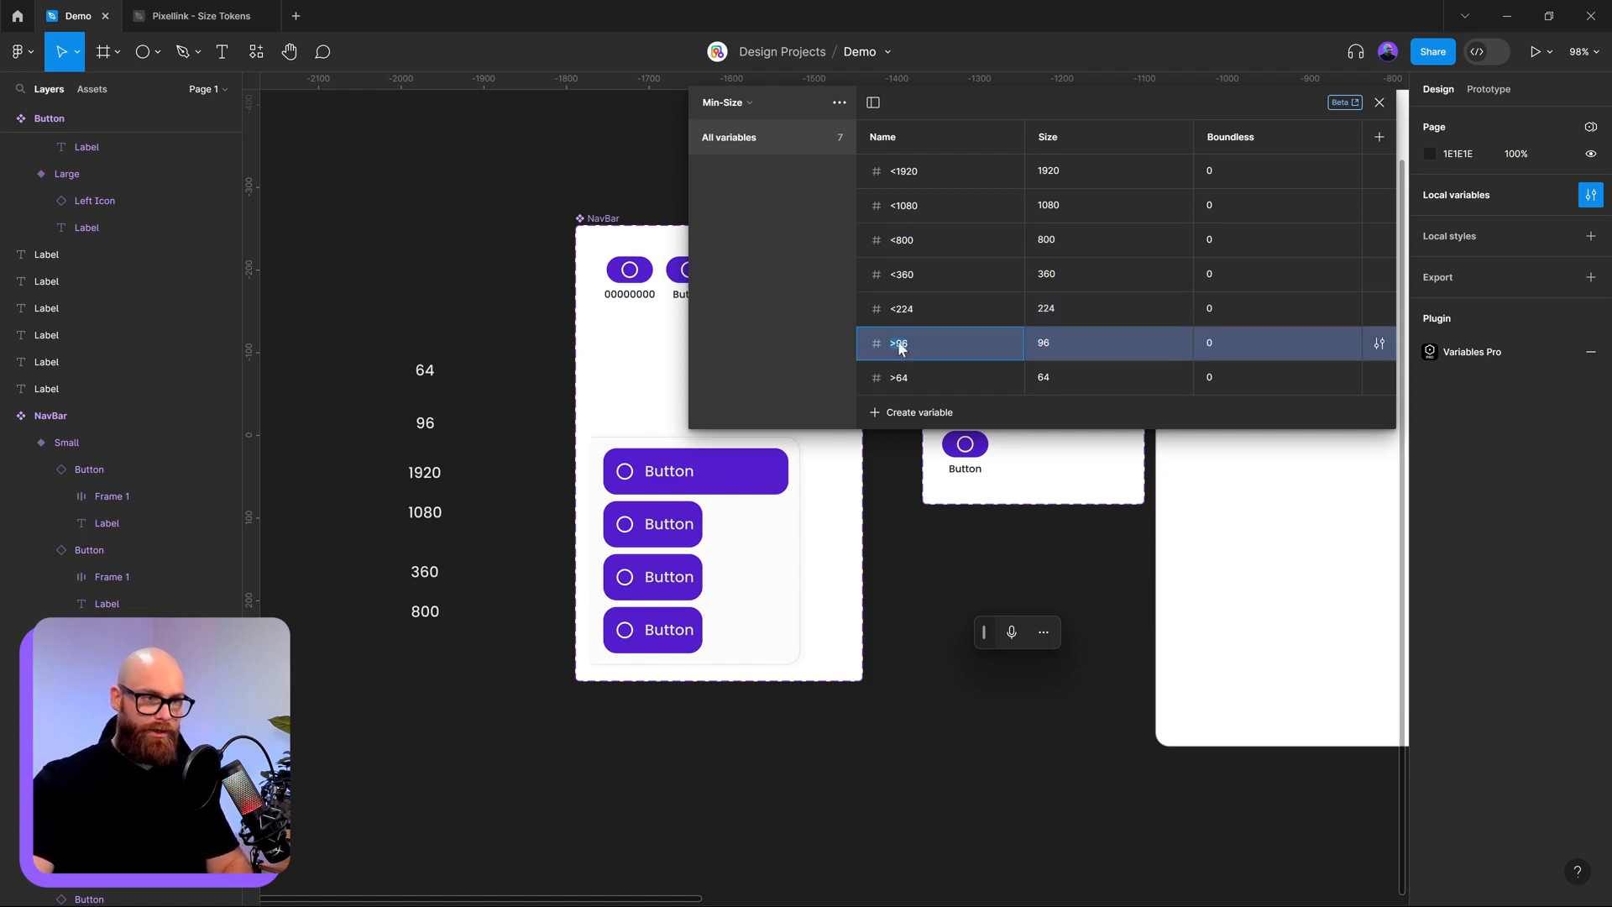
click(894, 350)
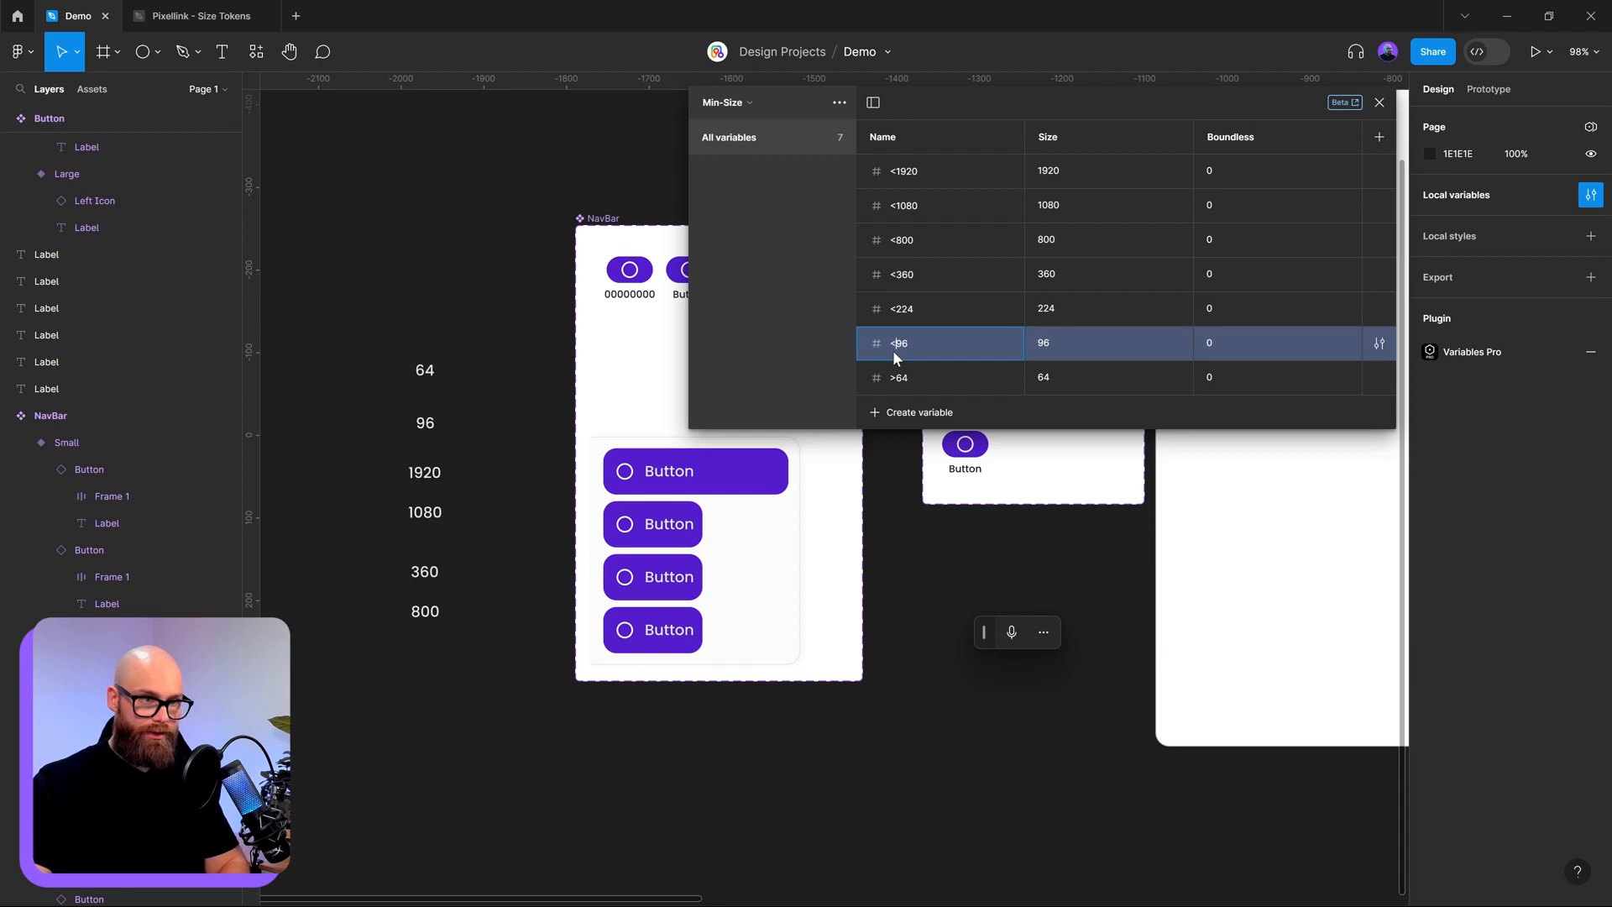
click(894, 378)
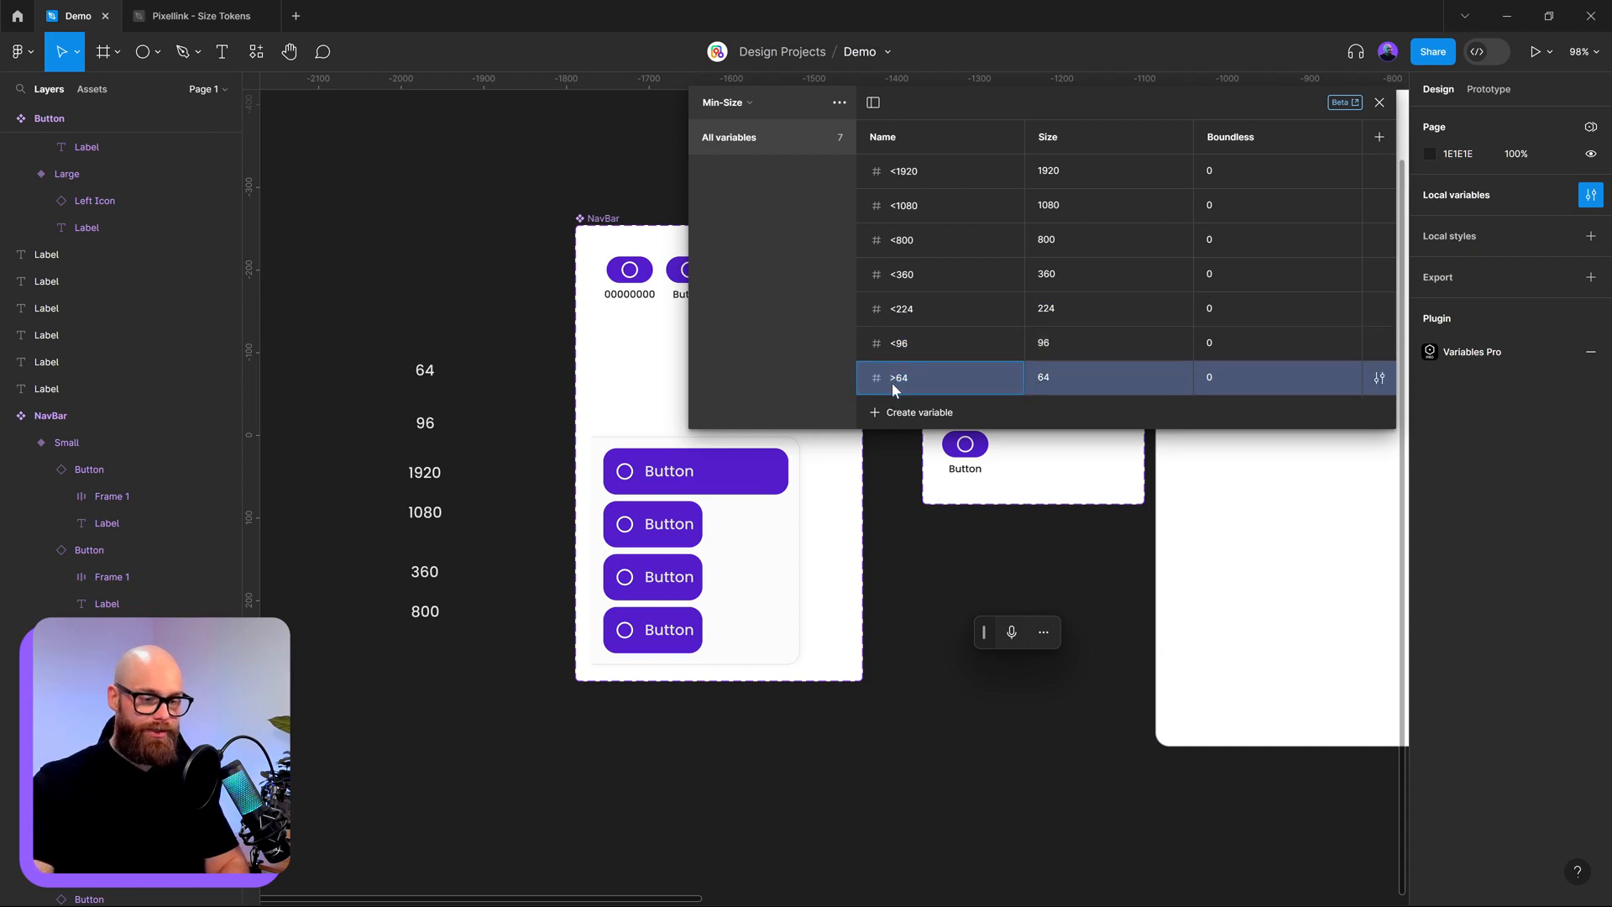
key(BackSpace)
text(<)
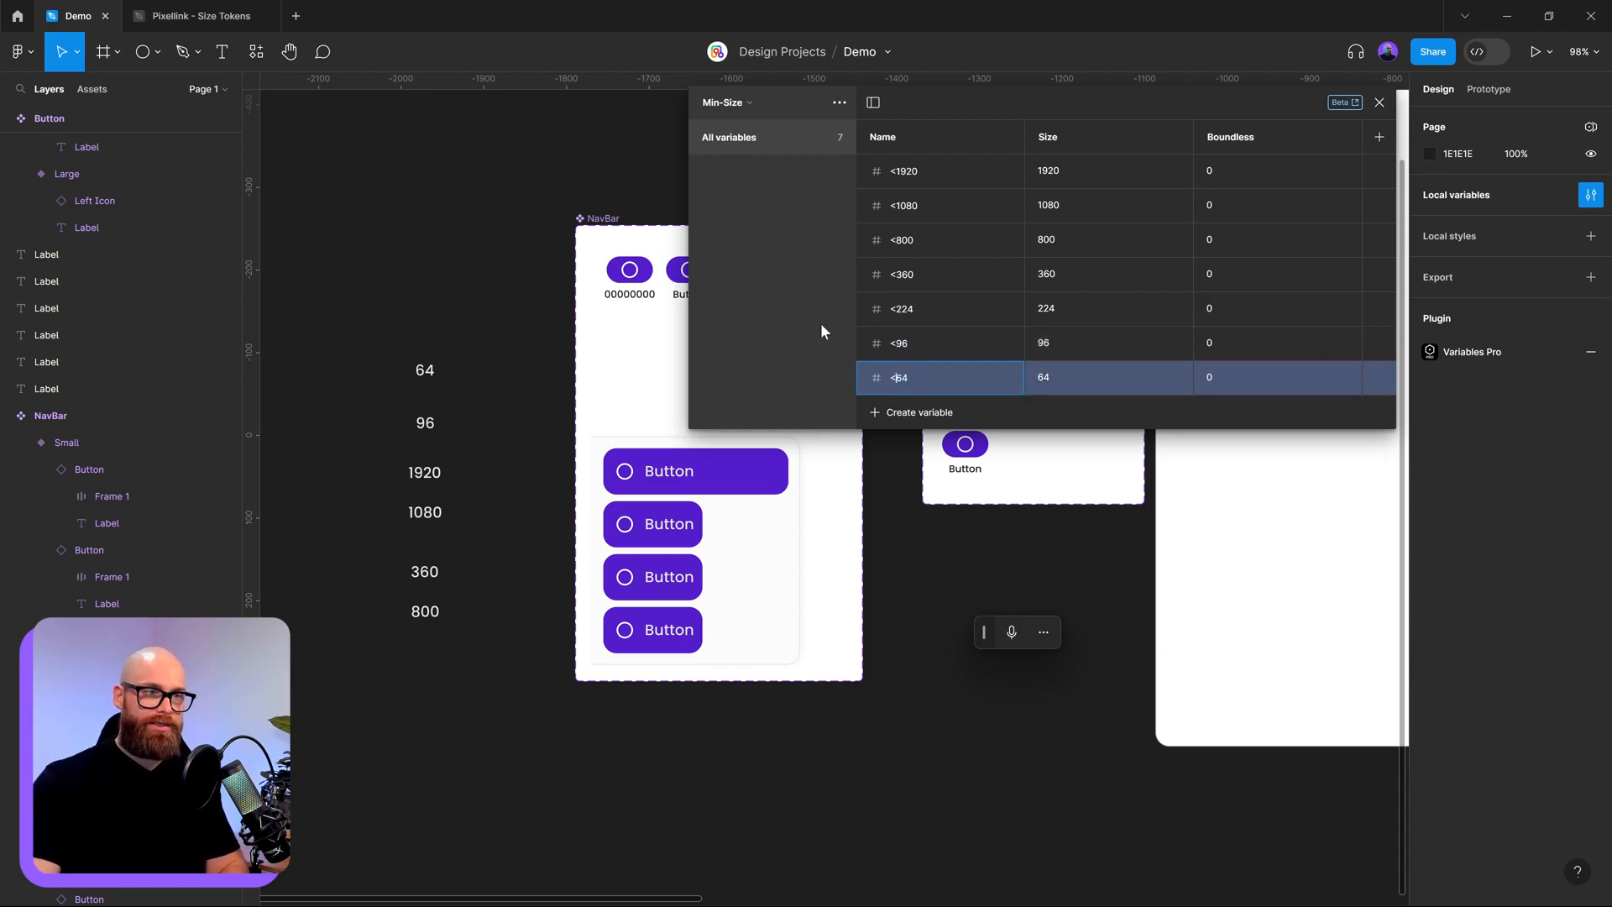
key(Return)
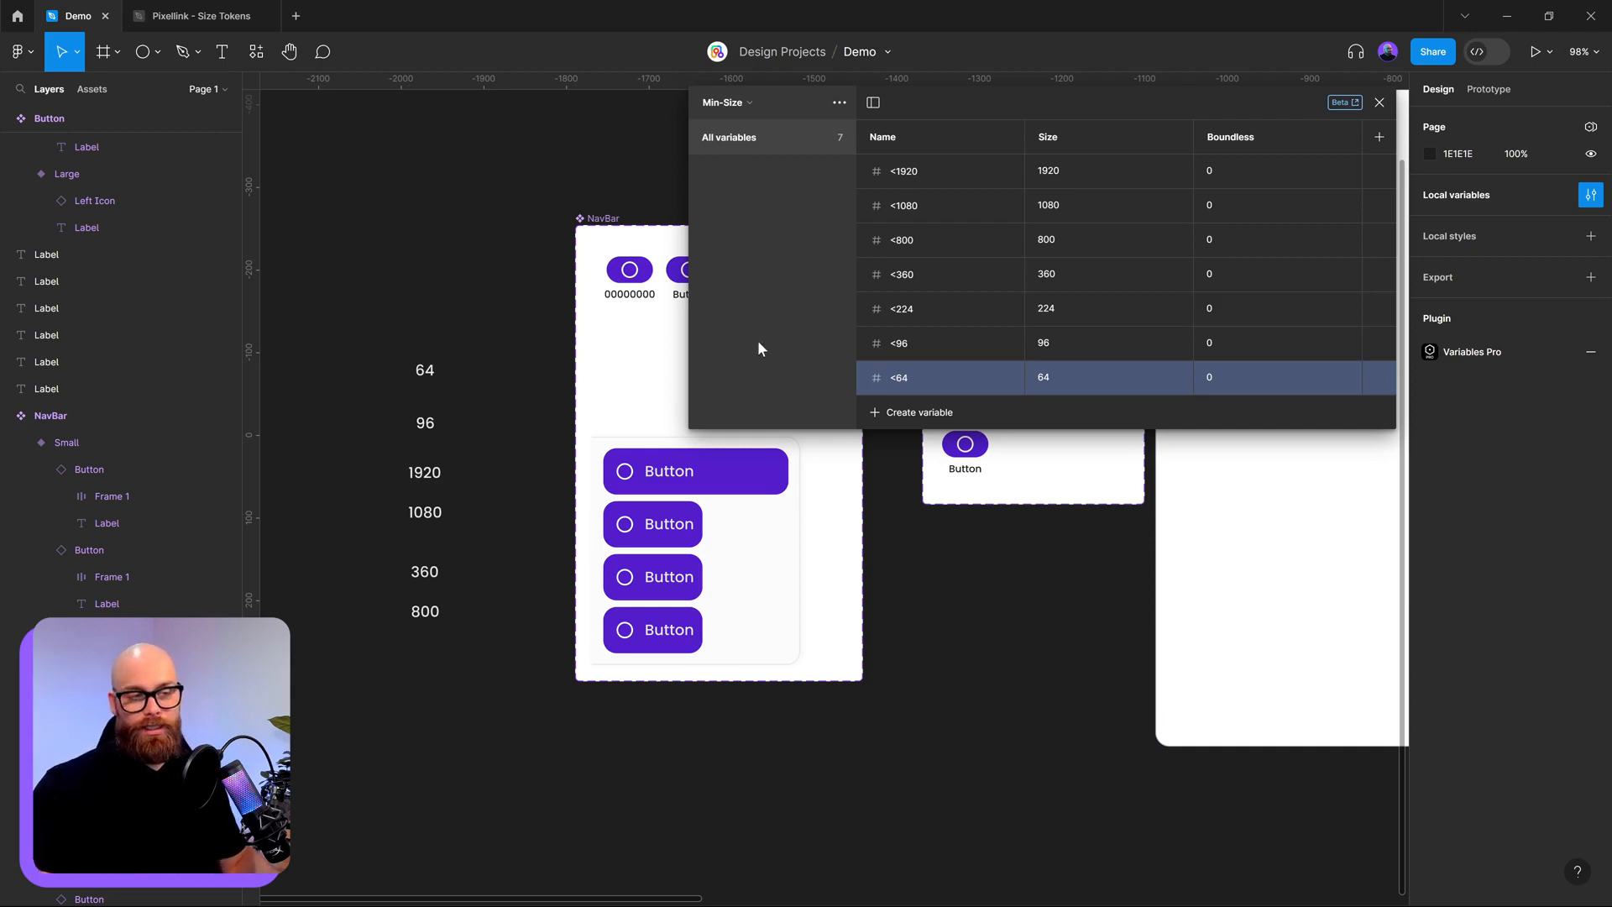
click(723, 103)
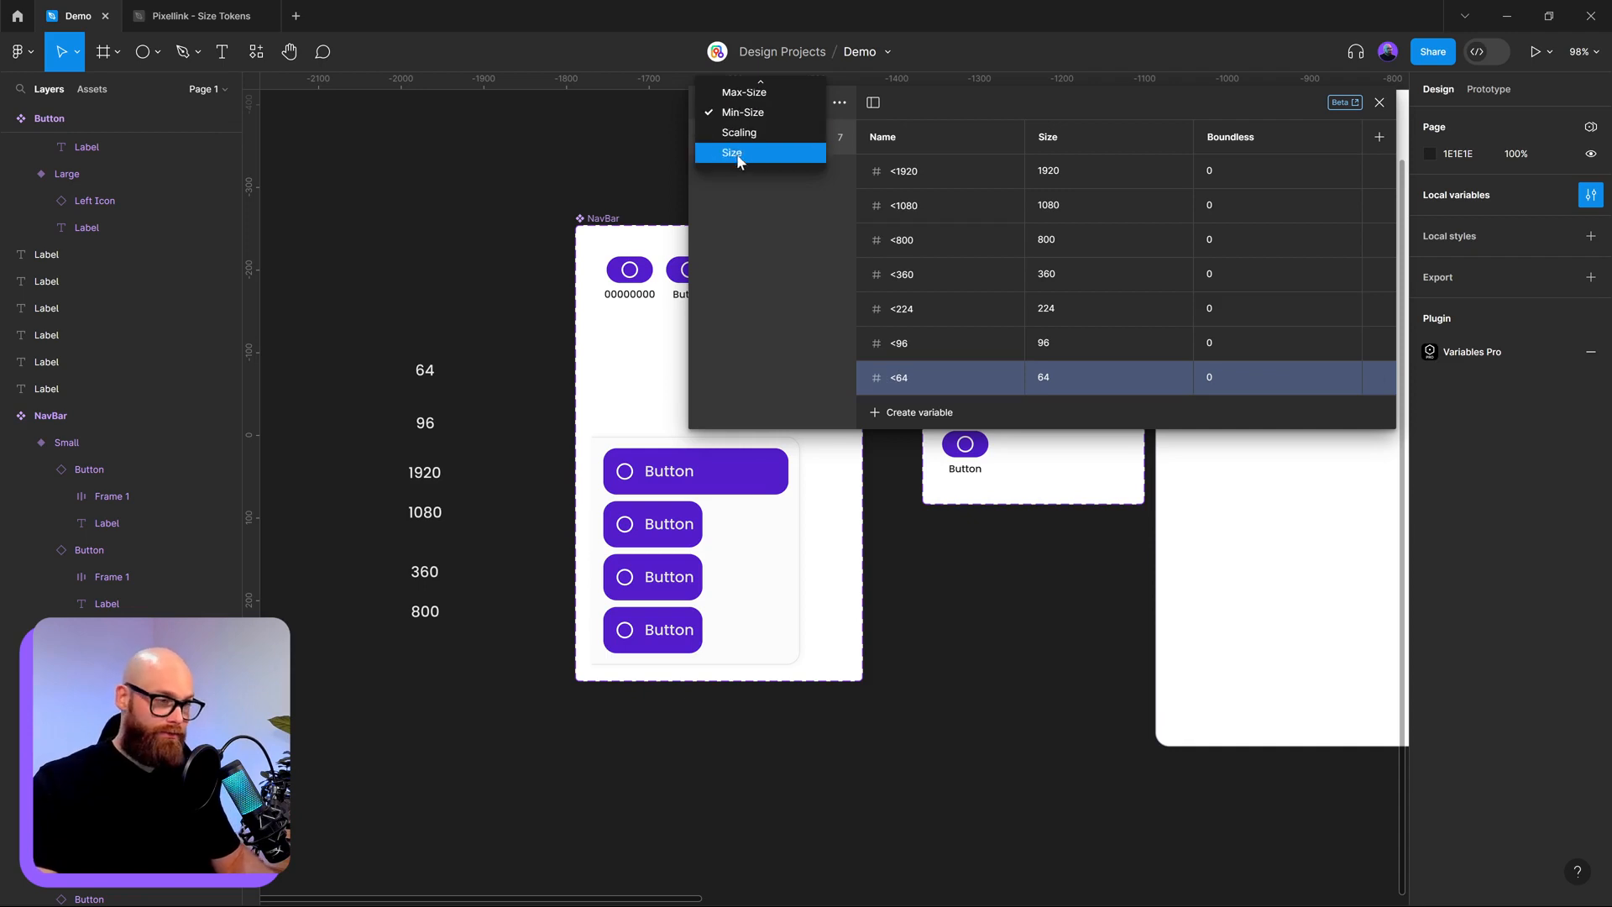
click(752, 106)
double_click(902, 173)
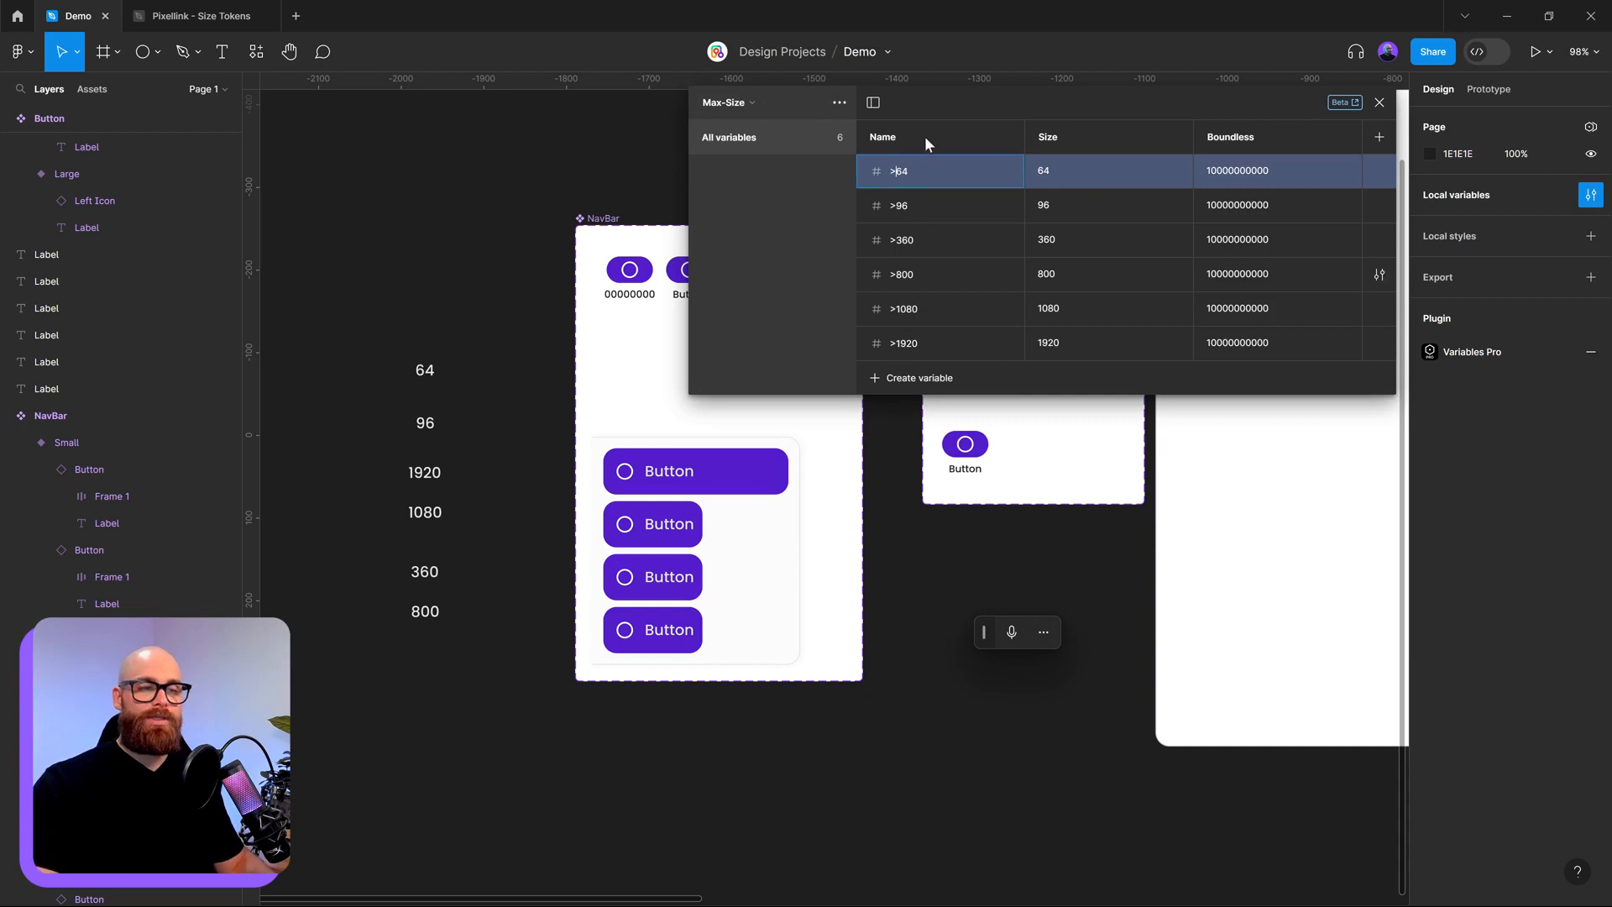
click(742, 114)
click(739, 119)
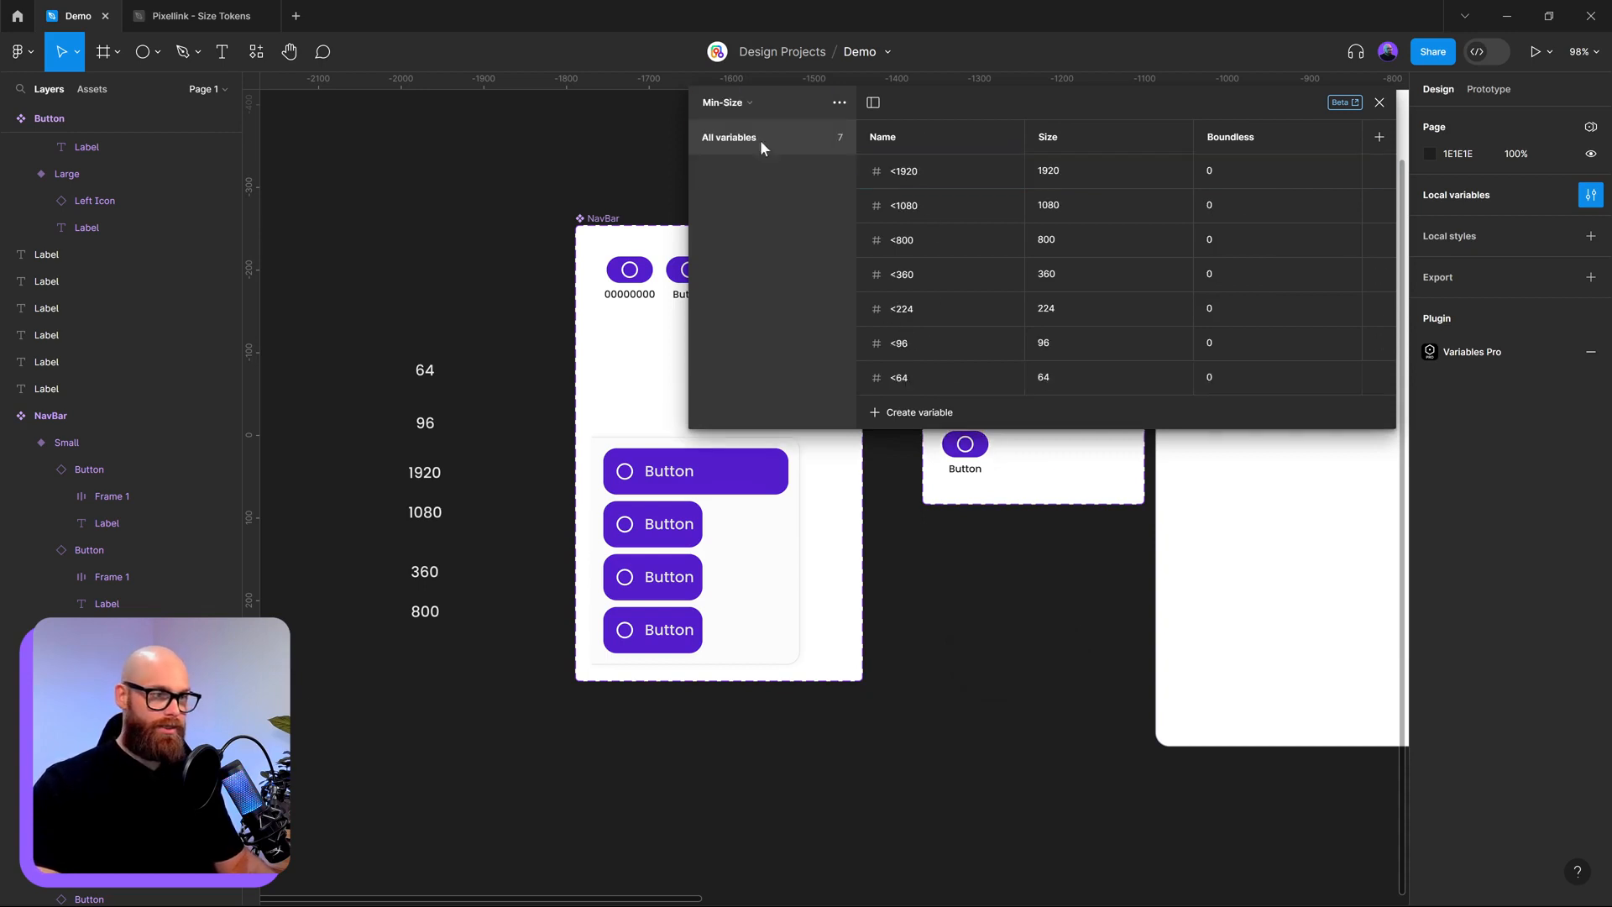
- Create a number variable named >224 in the Max-Size collection and set its Size value to 224
double_click(913, 313)
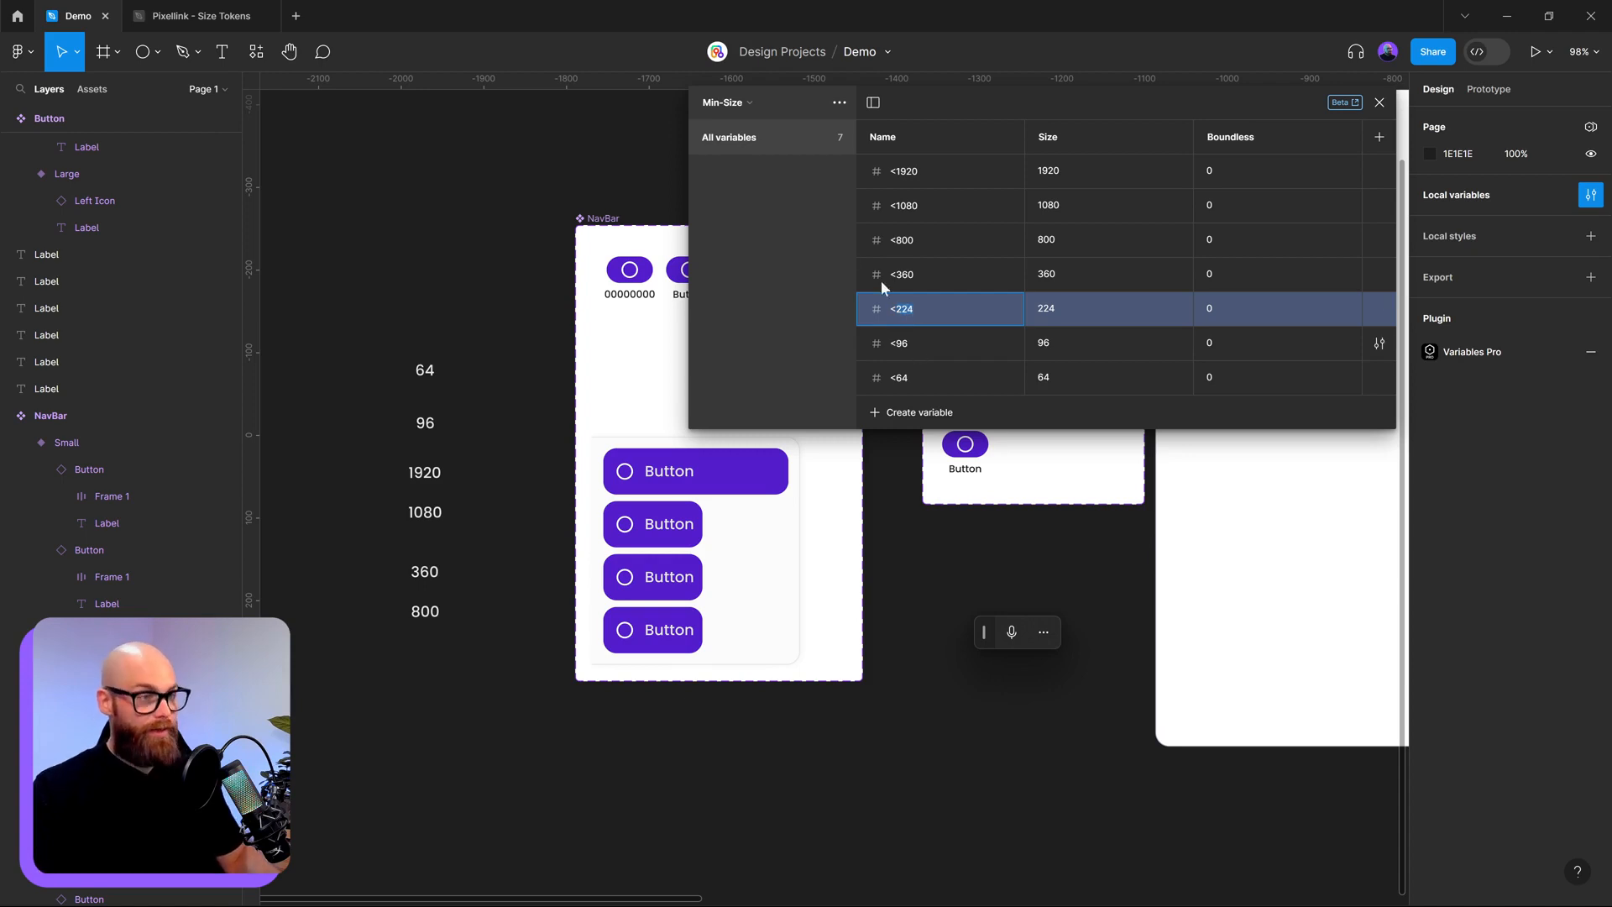
click(735, 102)
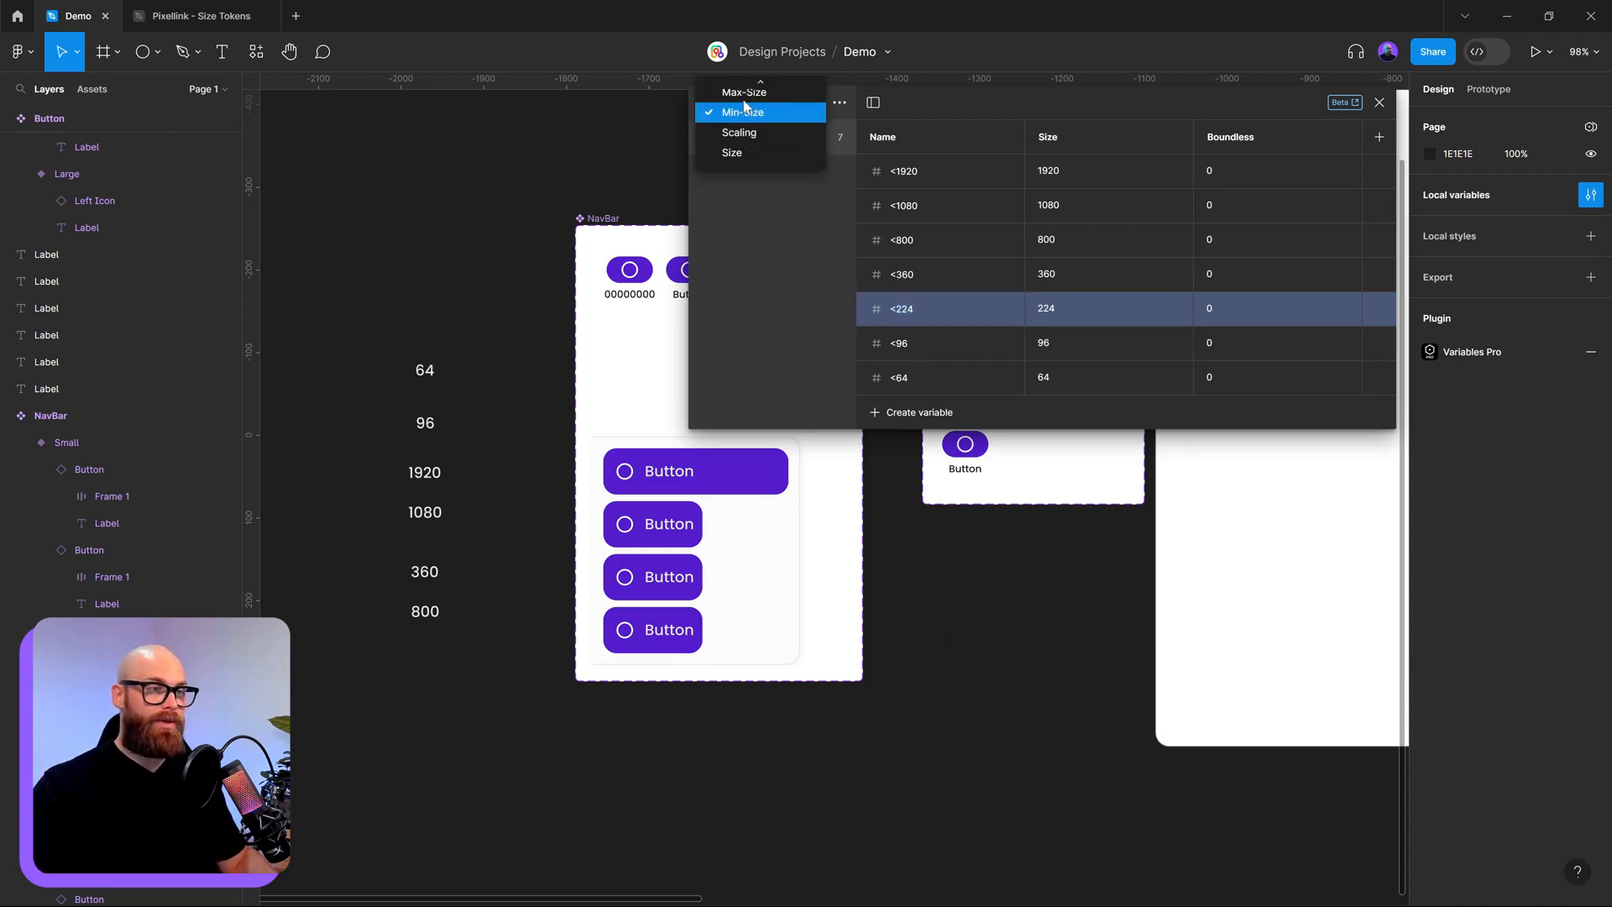
click(742, 92)
click(933, 378)
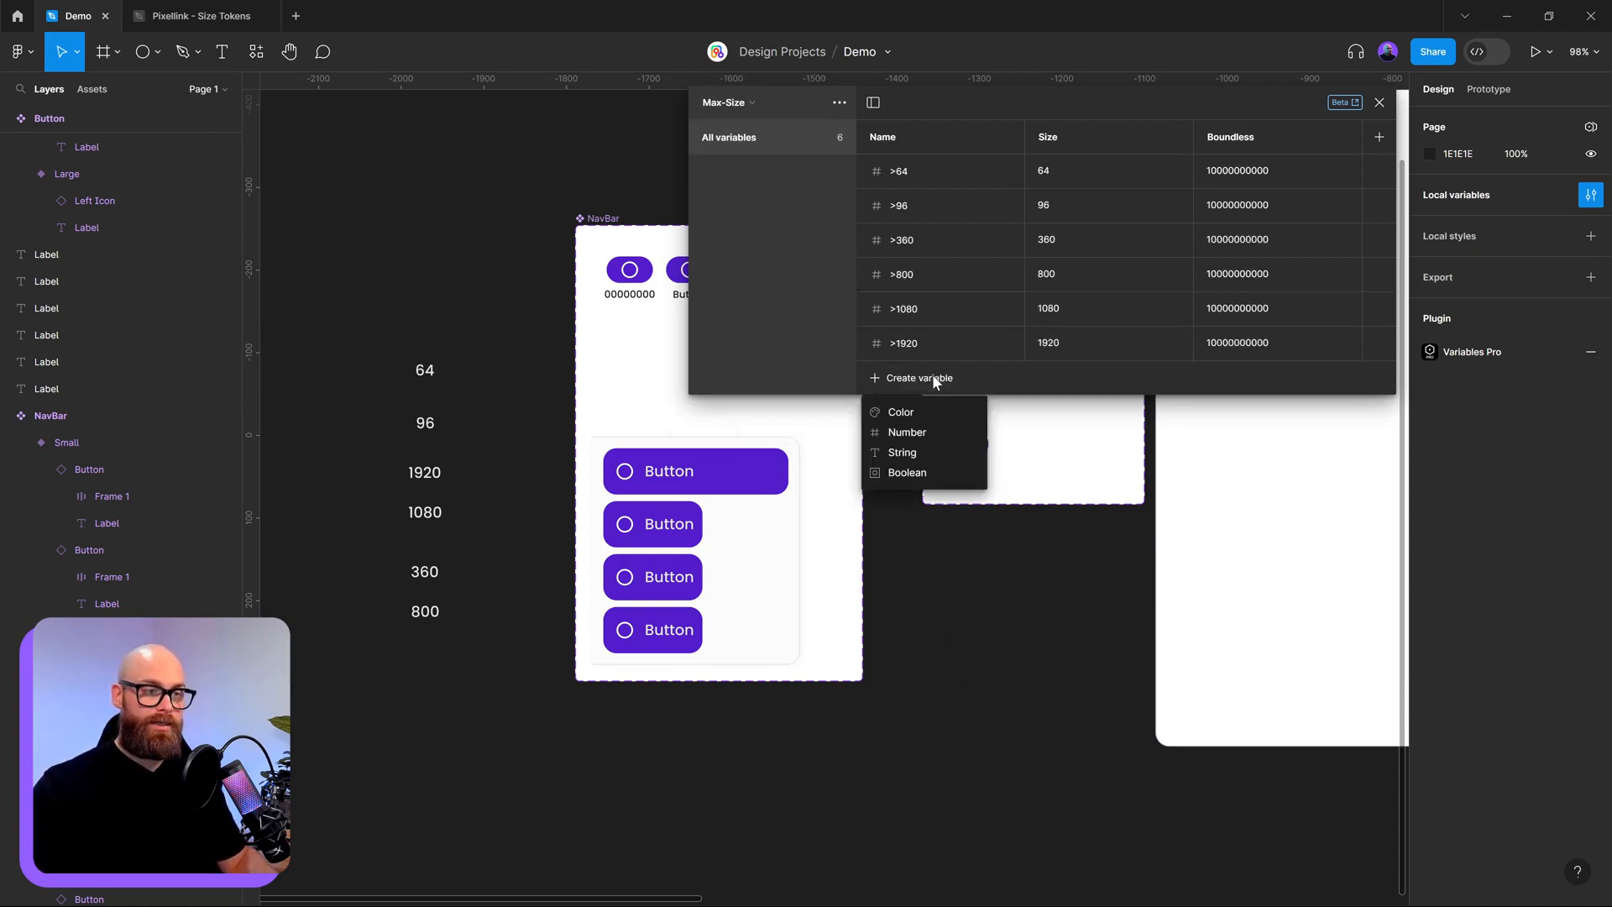
click(928, 443)
text(224)
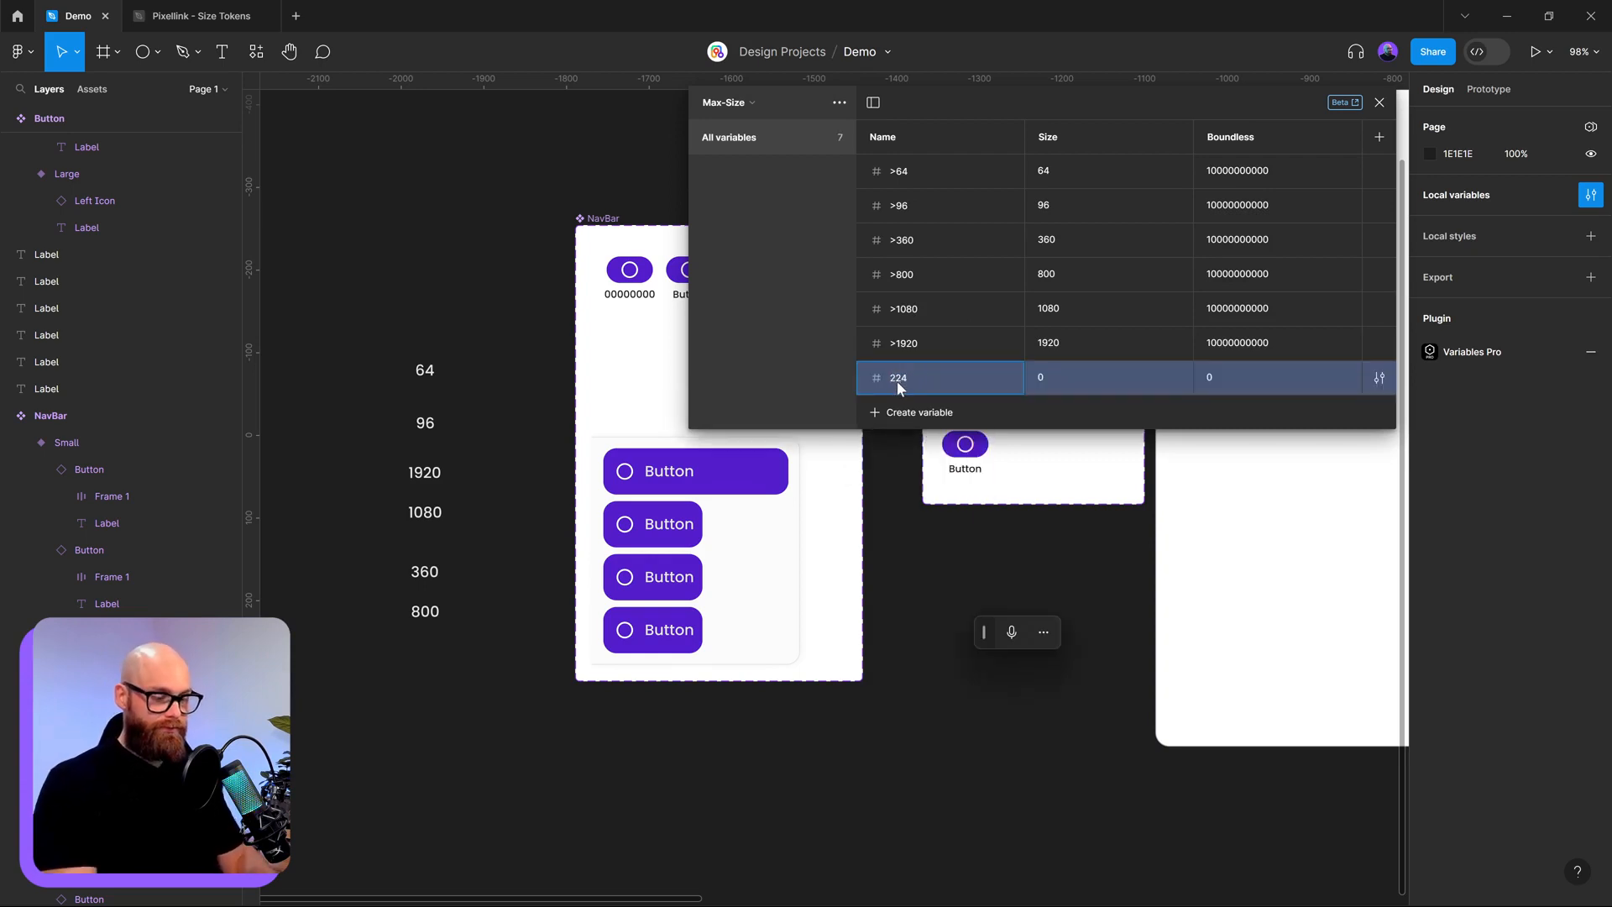
text(>)
click(1052, 382)
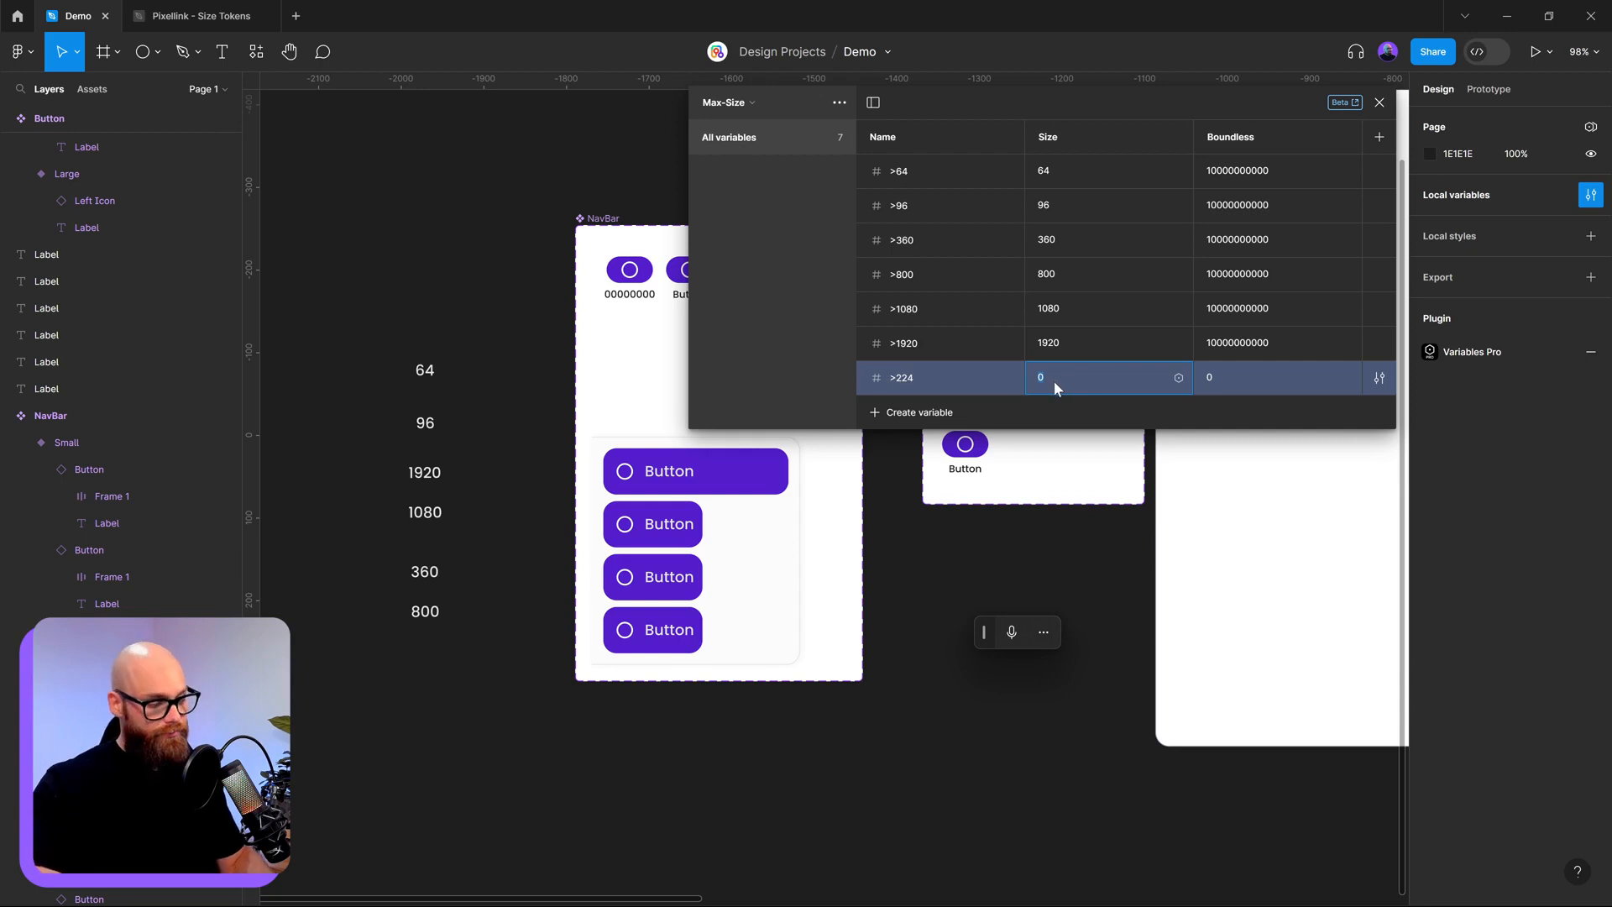
text(224)
key(Return)
click(1231, 377)
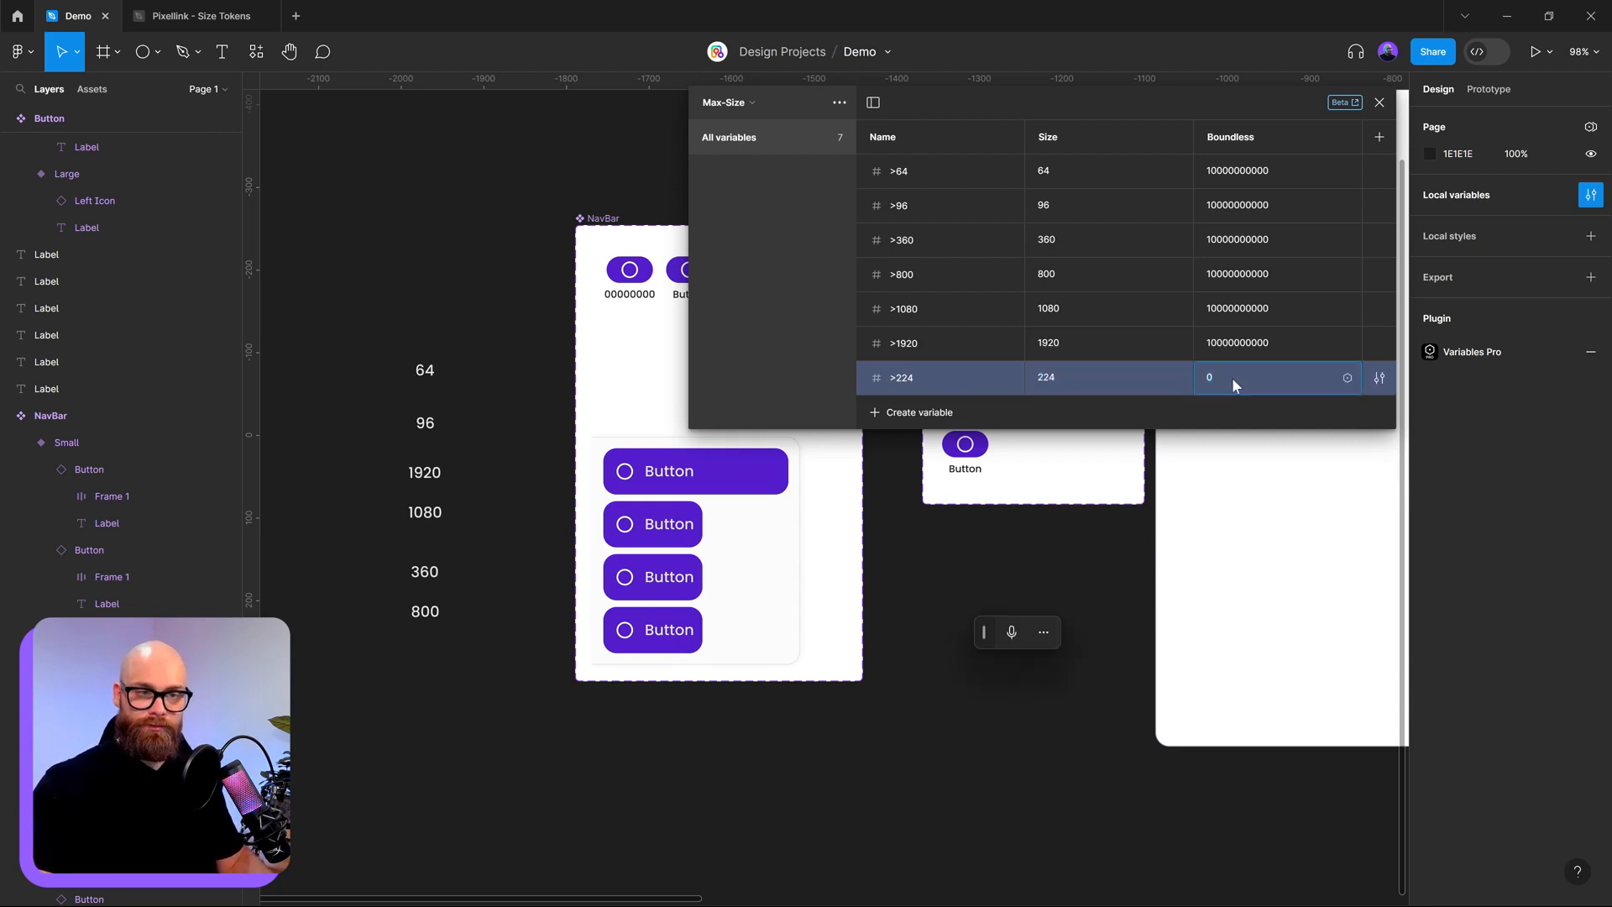
click(1243, 351)
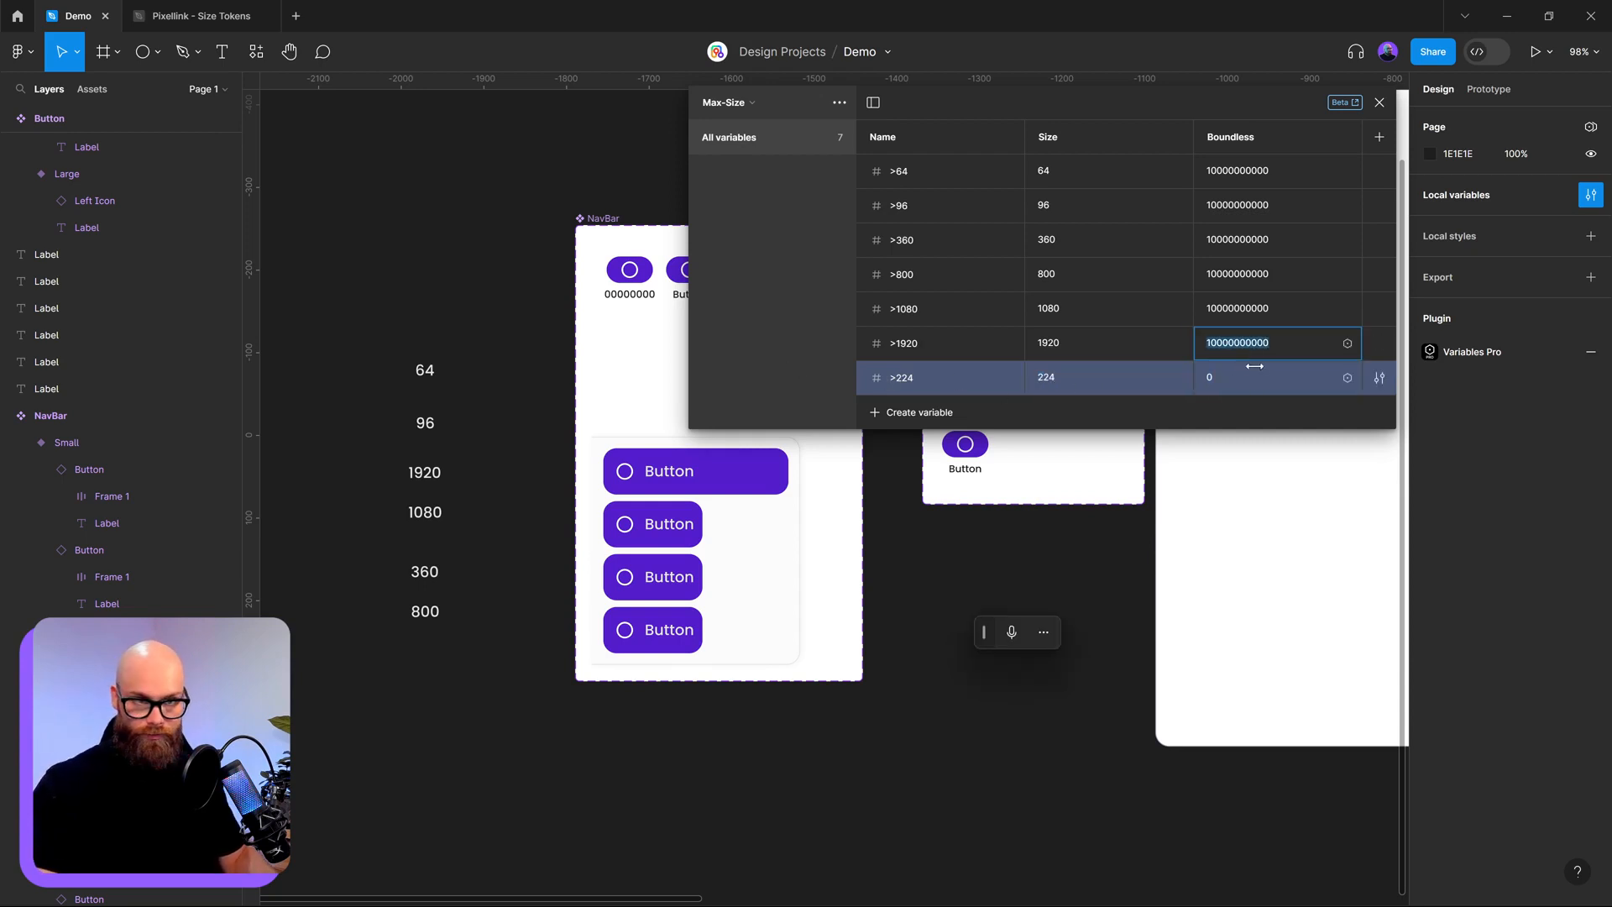
key(ctrl+c)
click(1255, 375)
key(ctrl+v)
key(Return)
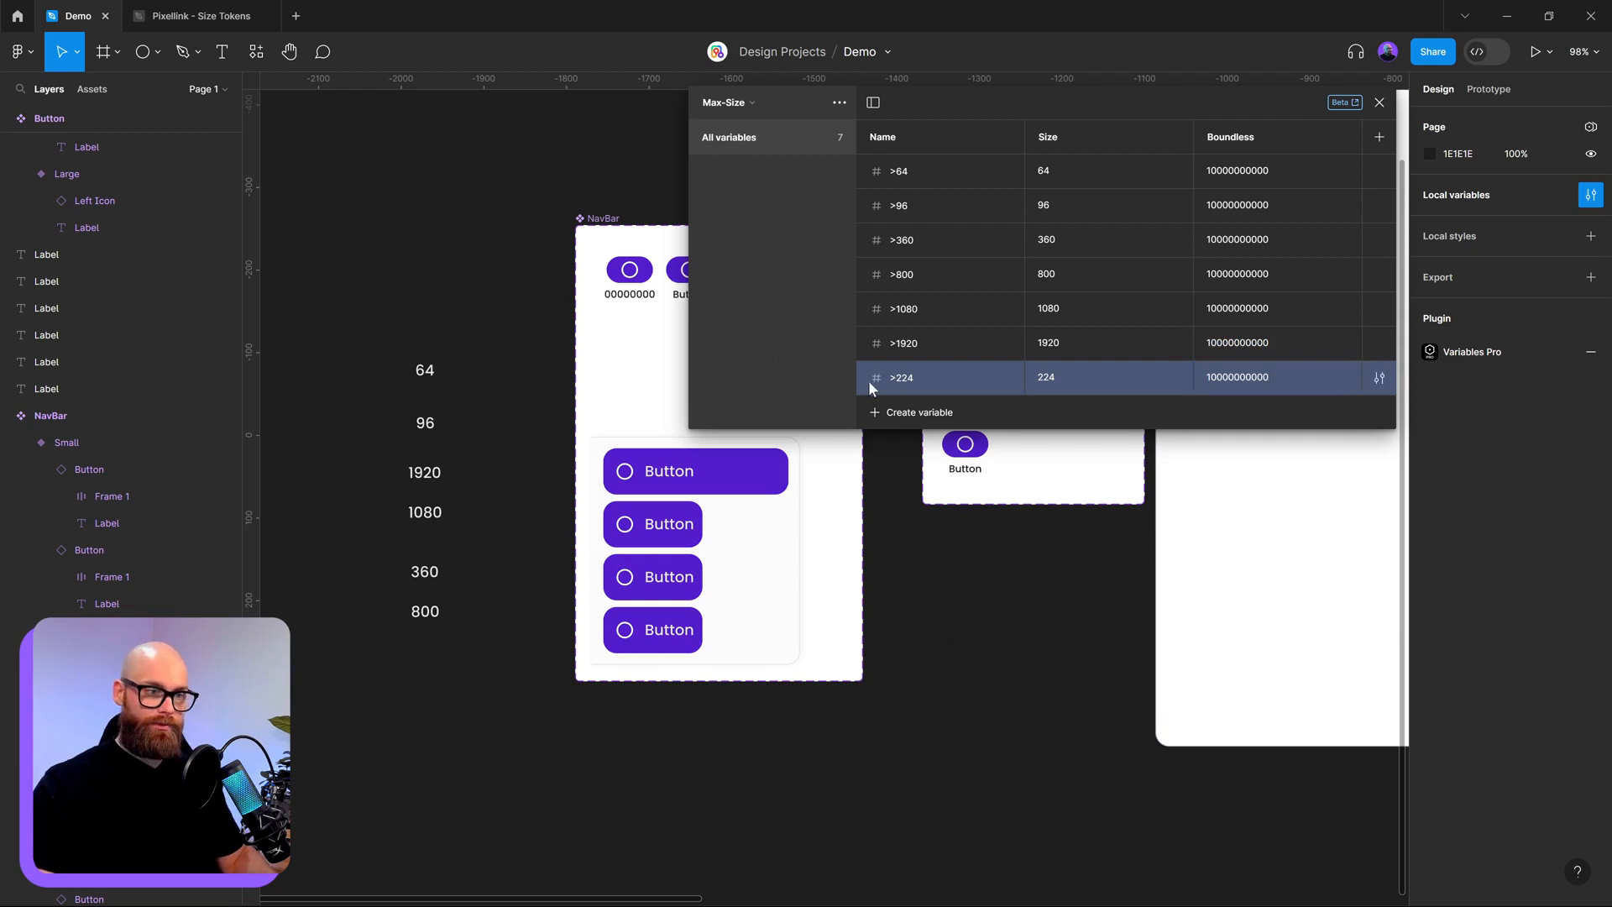
drag(869, 380, 893, 249)
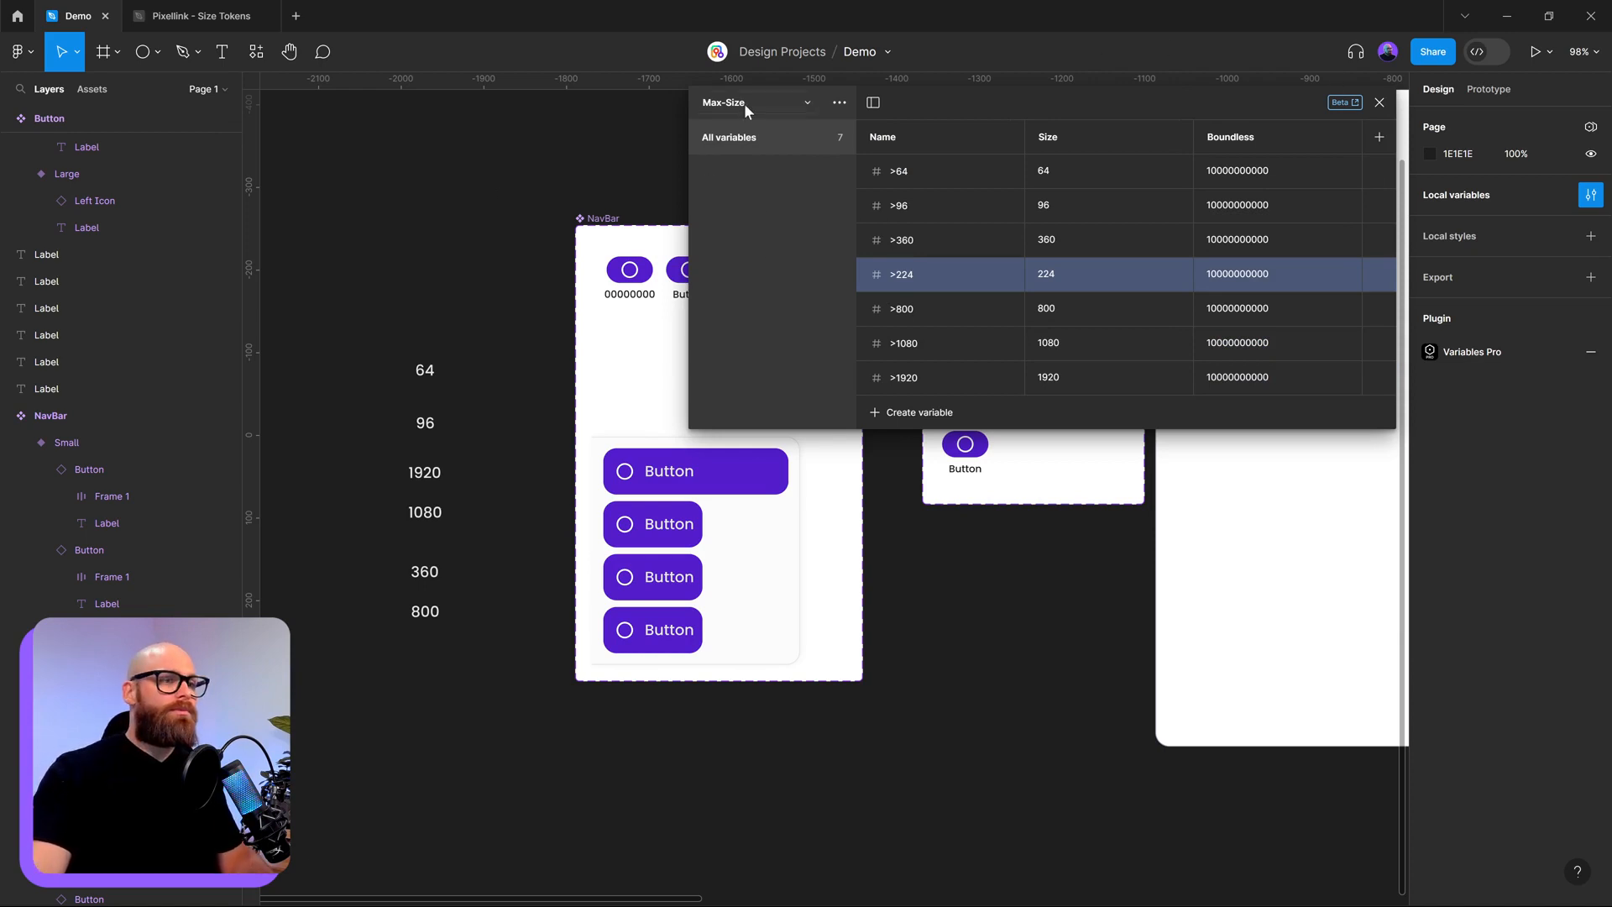
click(1379, 102)
- Add a maximum width to the Button set's Large variant and bind it to the >224 variable
click(1017, 353)
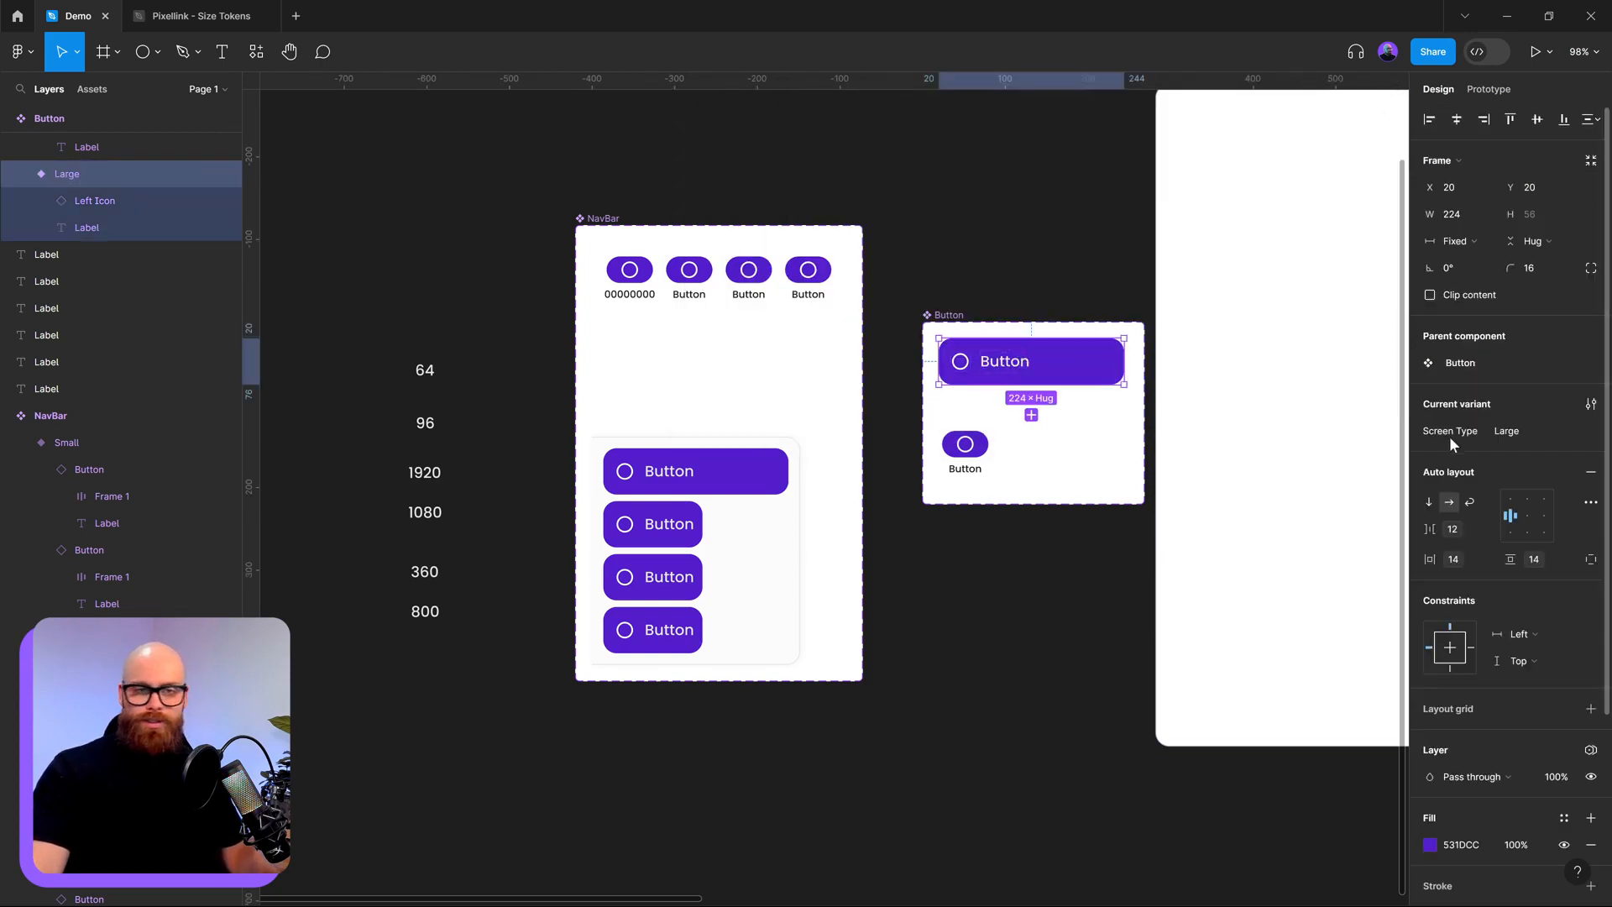
click(1489, 214)
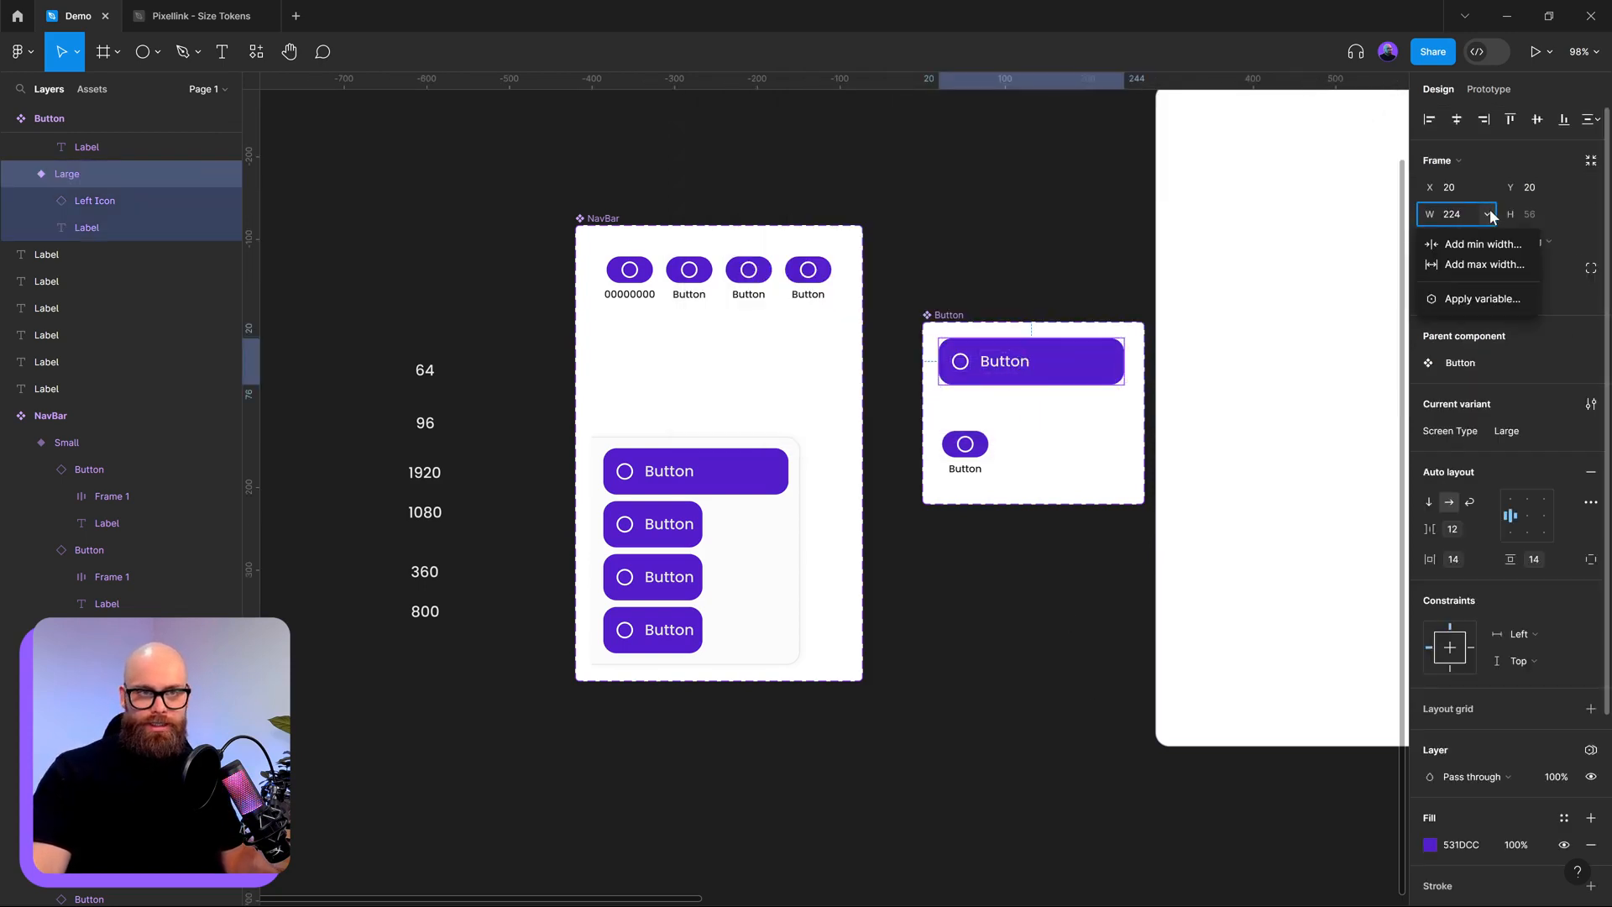
click(1491, 263)
click(1489, 241)
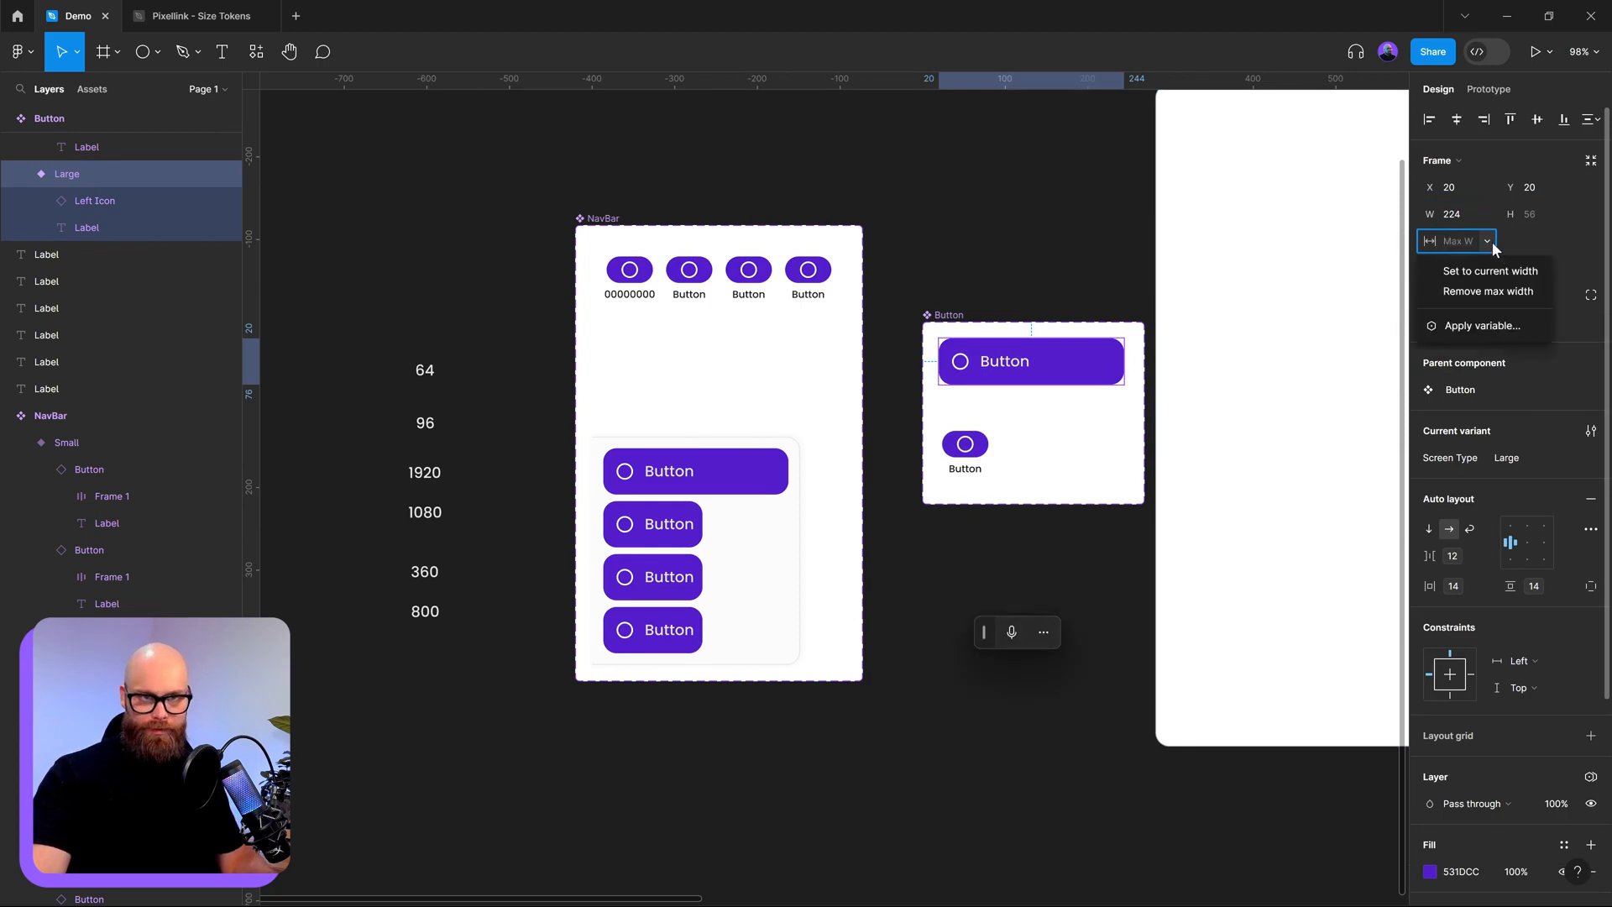
click(1507, 326)
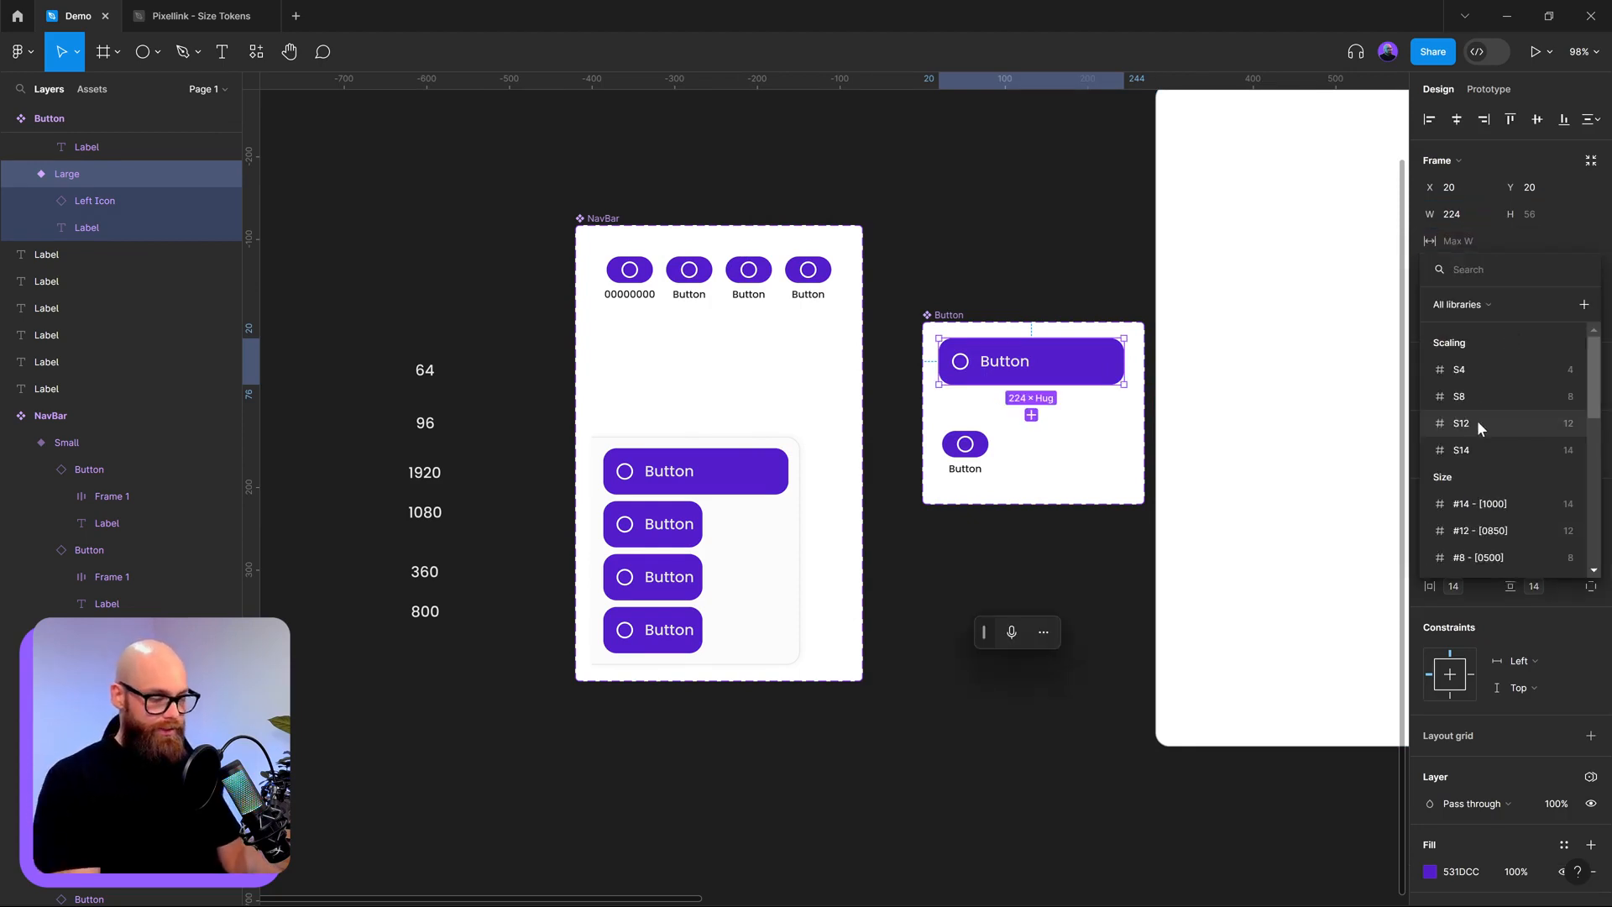
text(>)
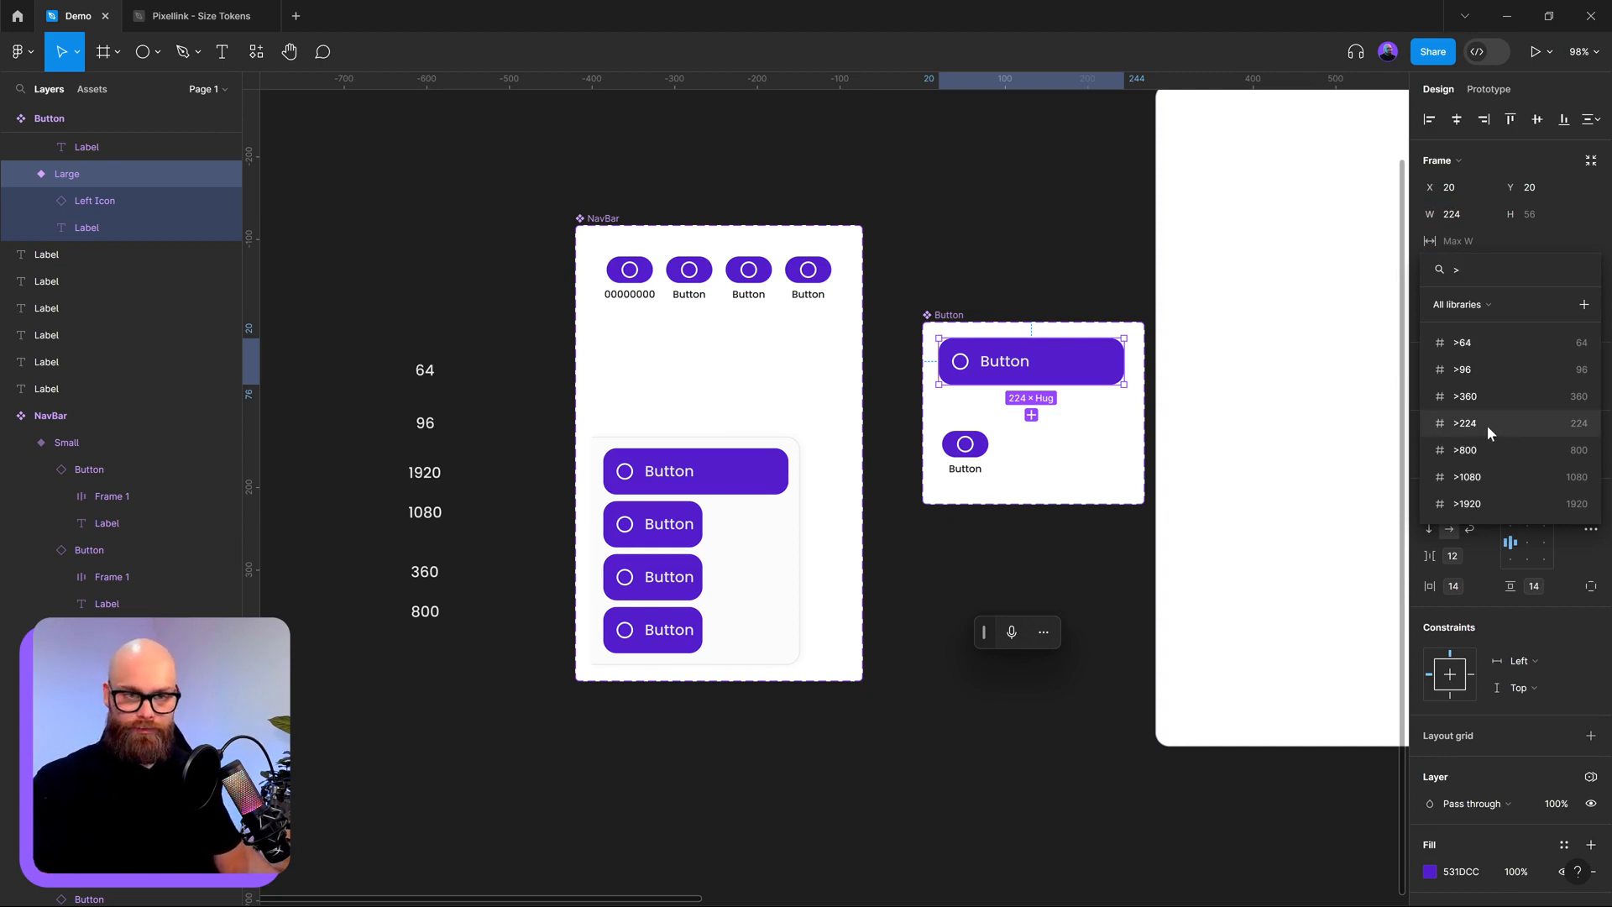
click(1482, 423)
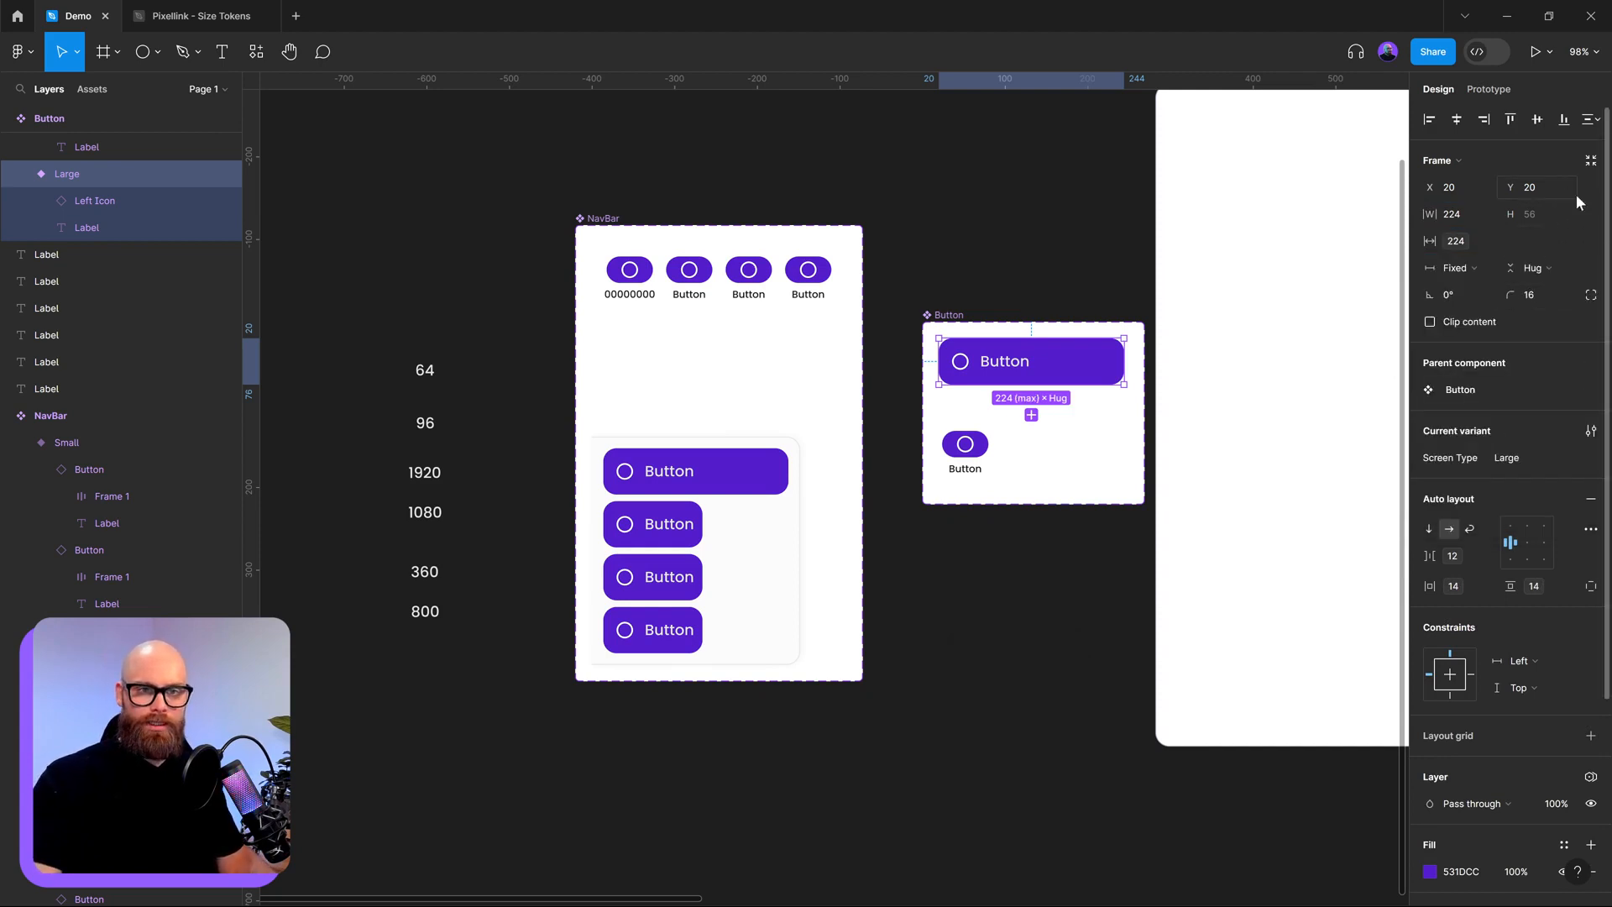
- Add a minimum width to the Button set's Large variant and bind it to the <96 variable
click(1489, 215)
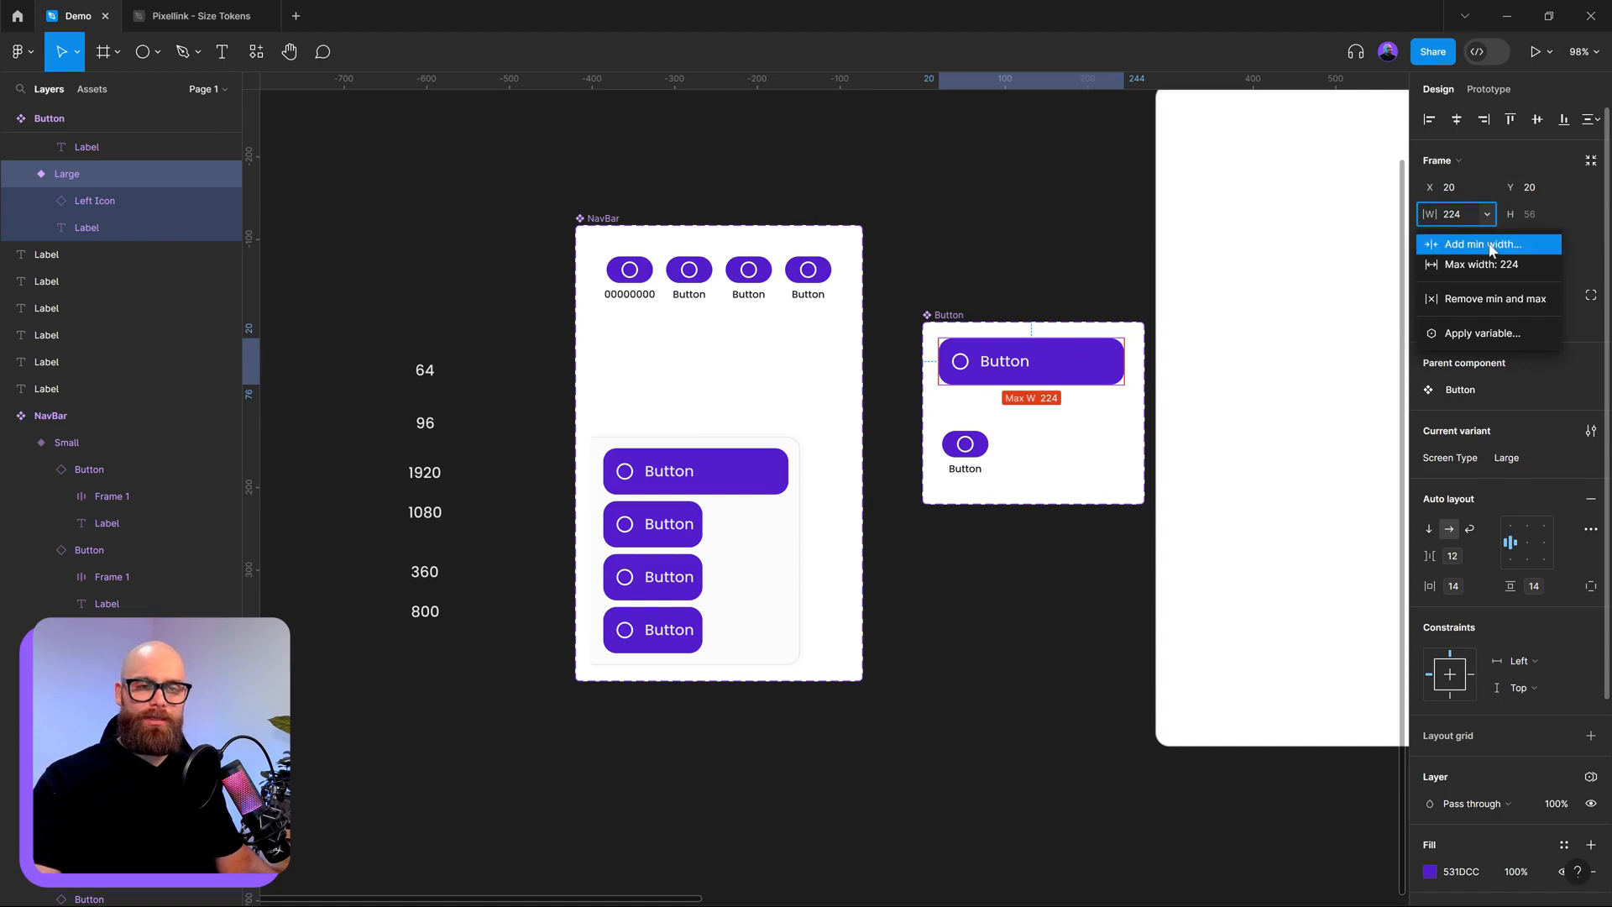
click(1483, 243)
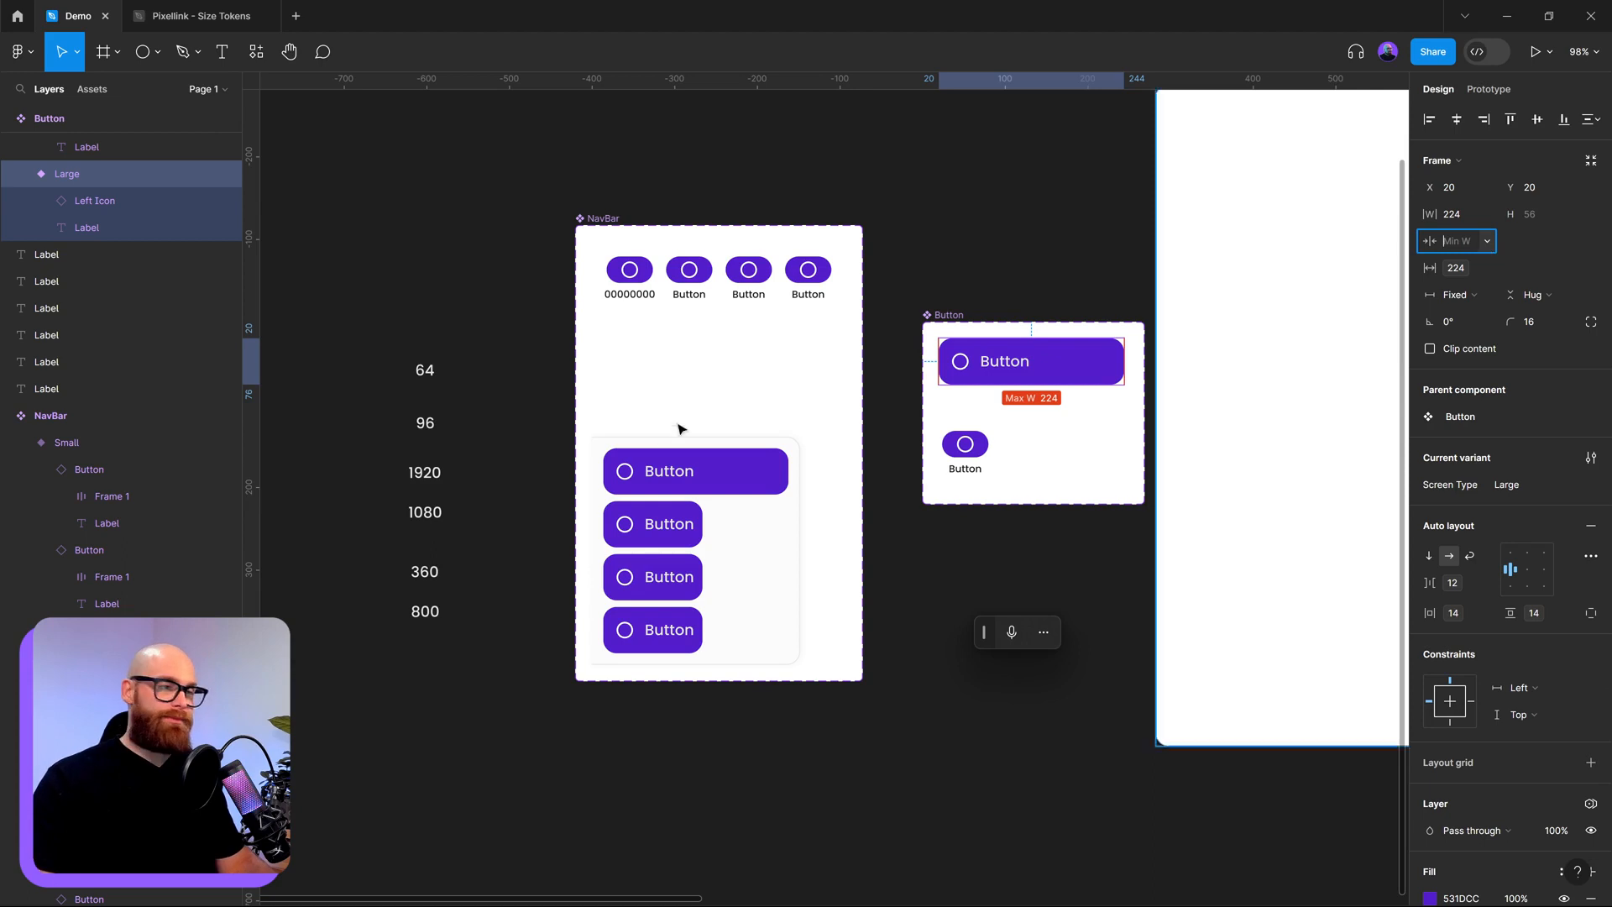
click(1486, 241)
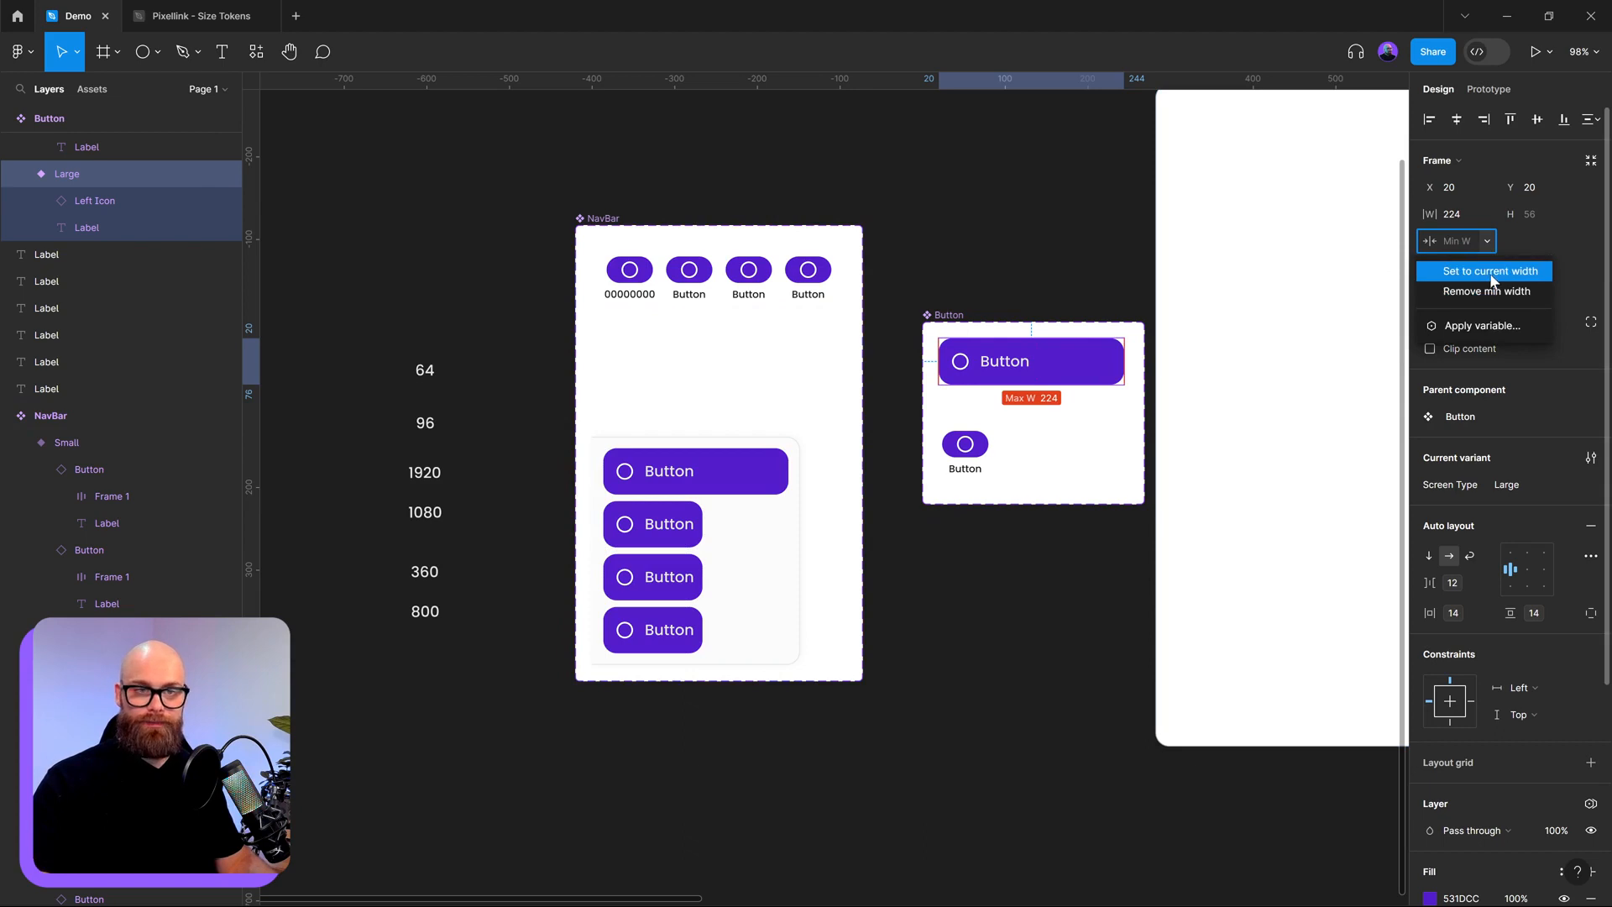
click(1481, 325)
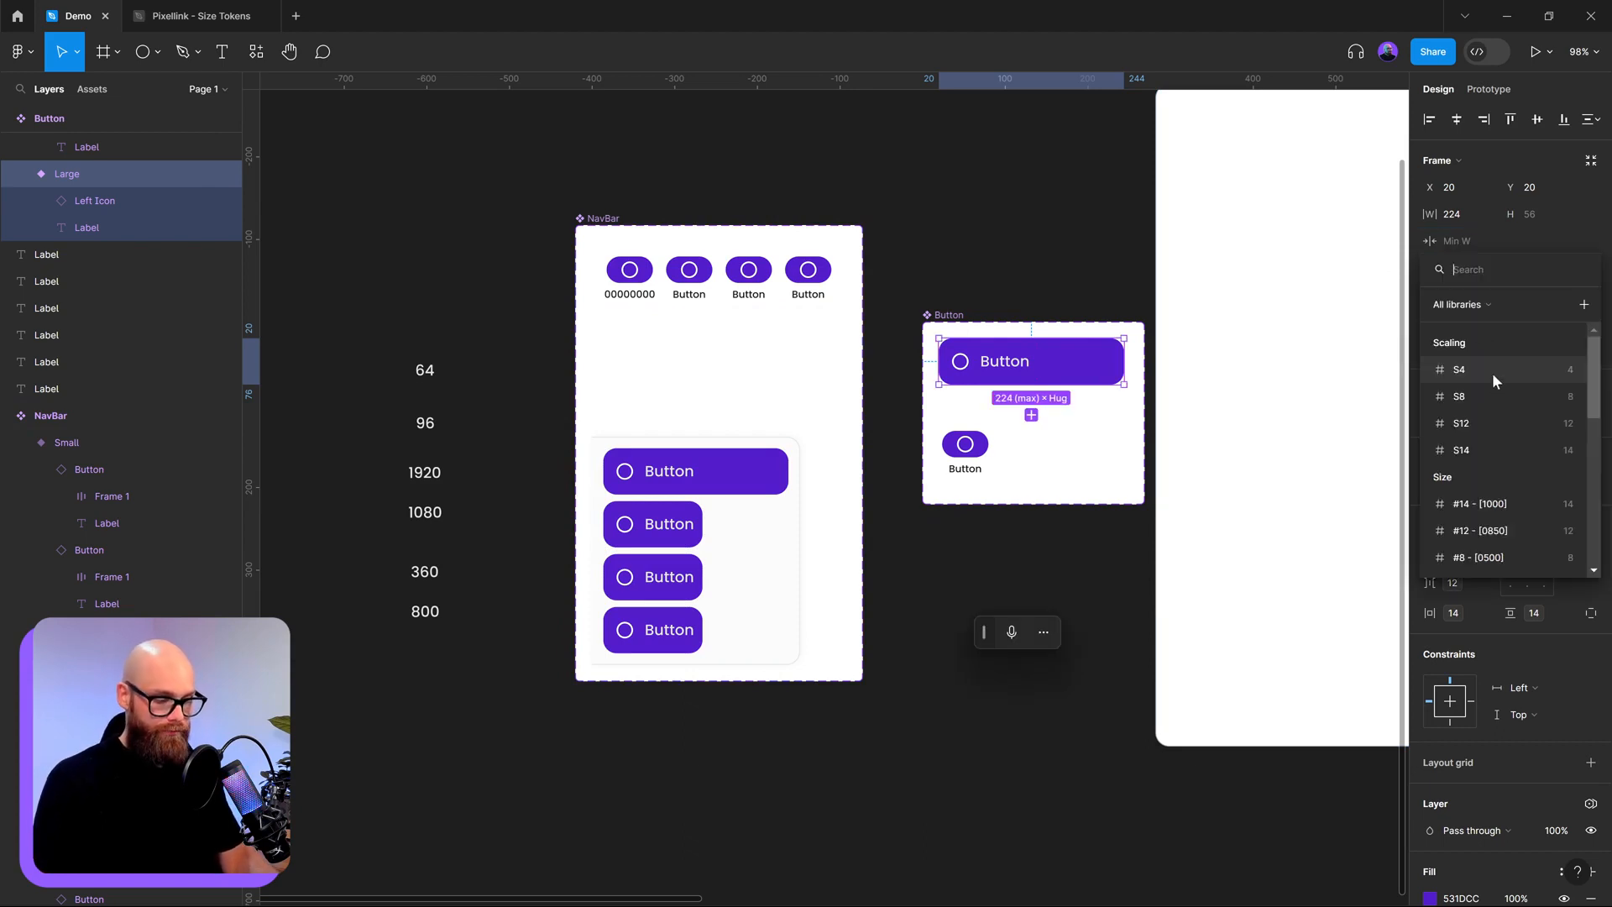
text(<)
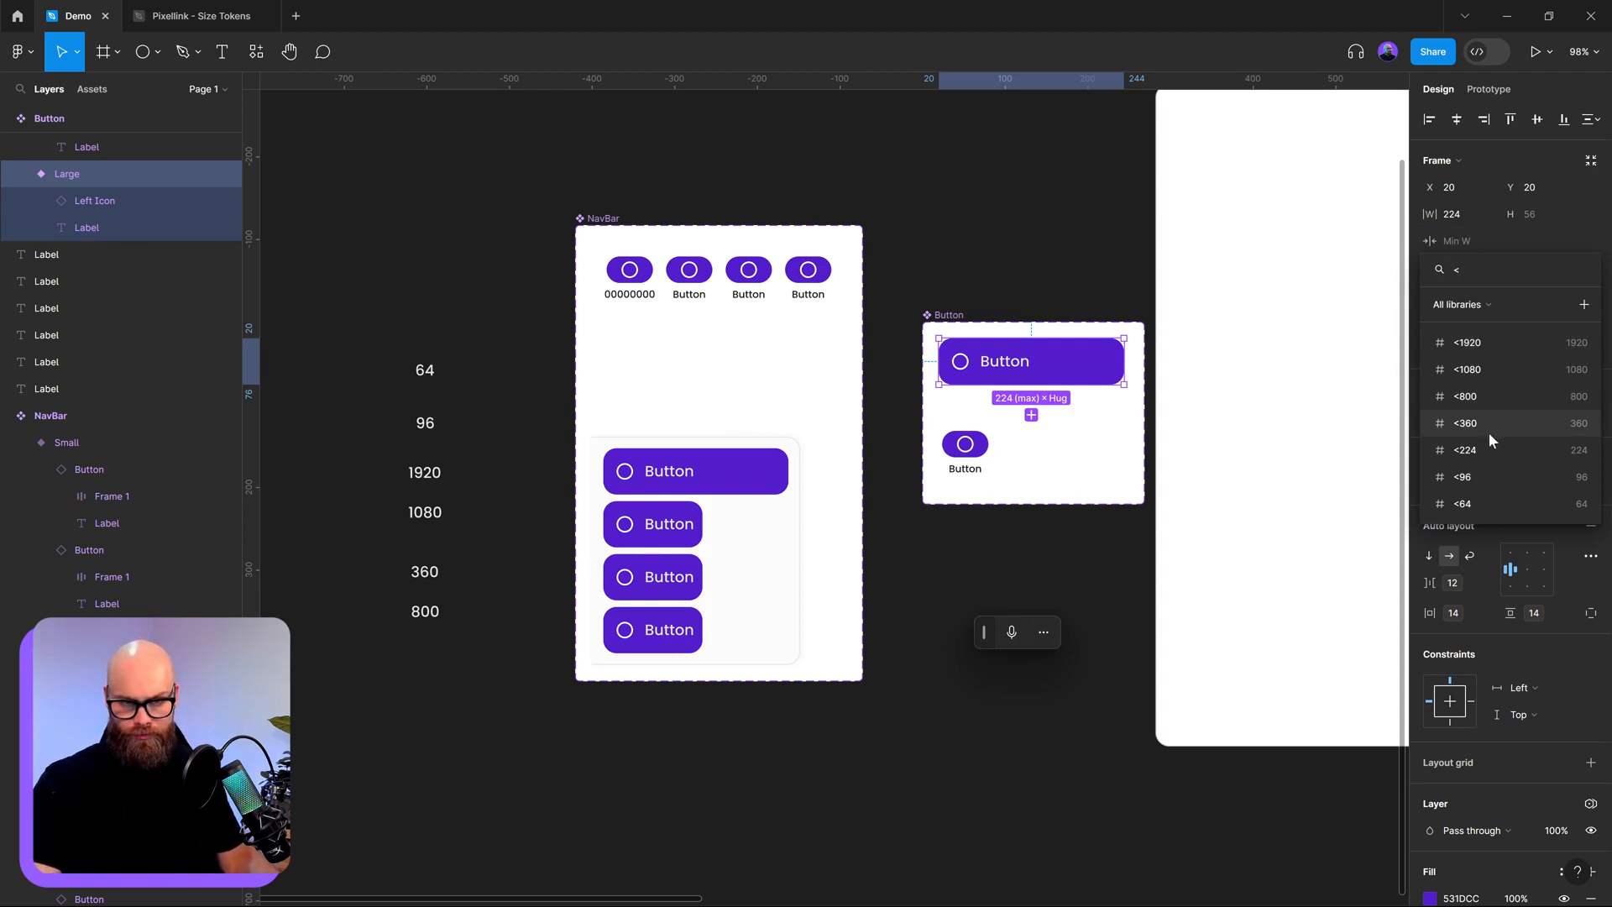
click(1498, 477)
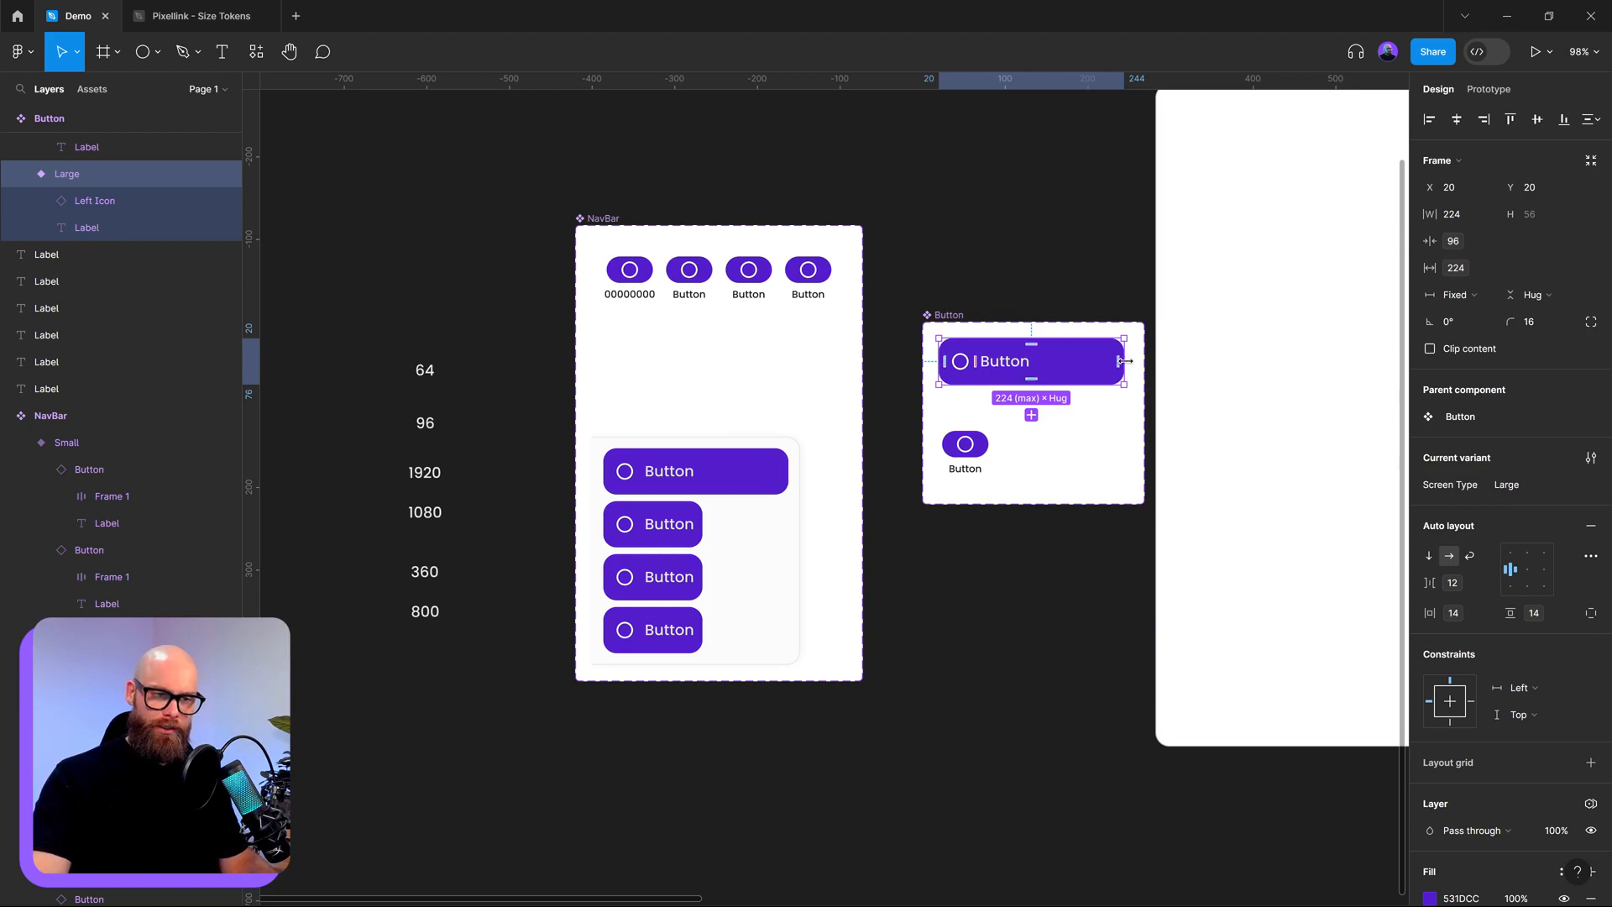
mouse_move(1124, 361)
mouse_down()
mouse_move(1007, 362)
mouse_move(1126, 366)
mouse_up()
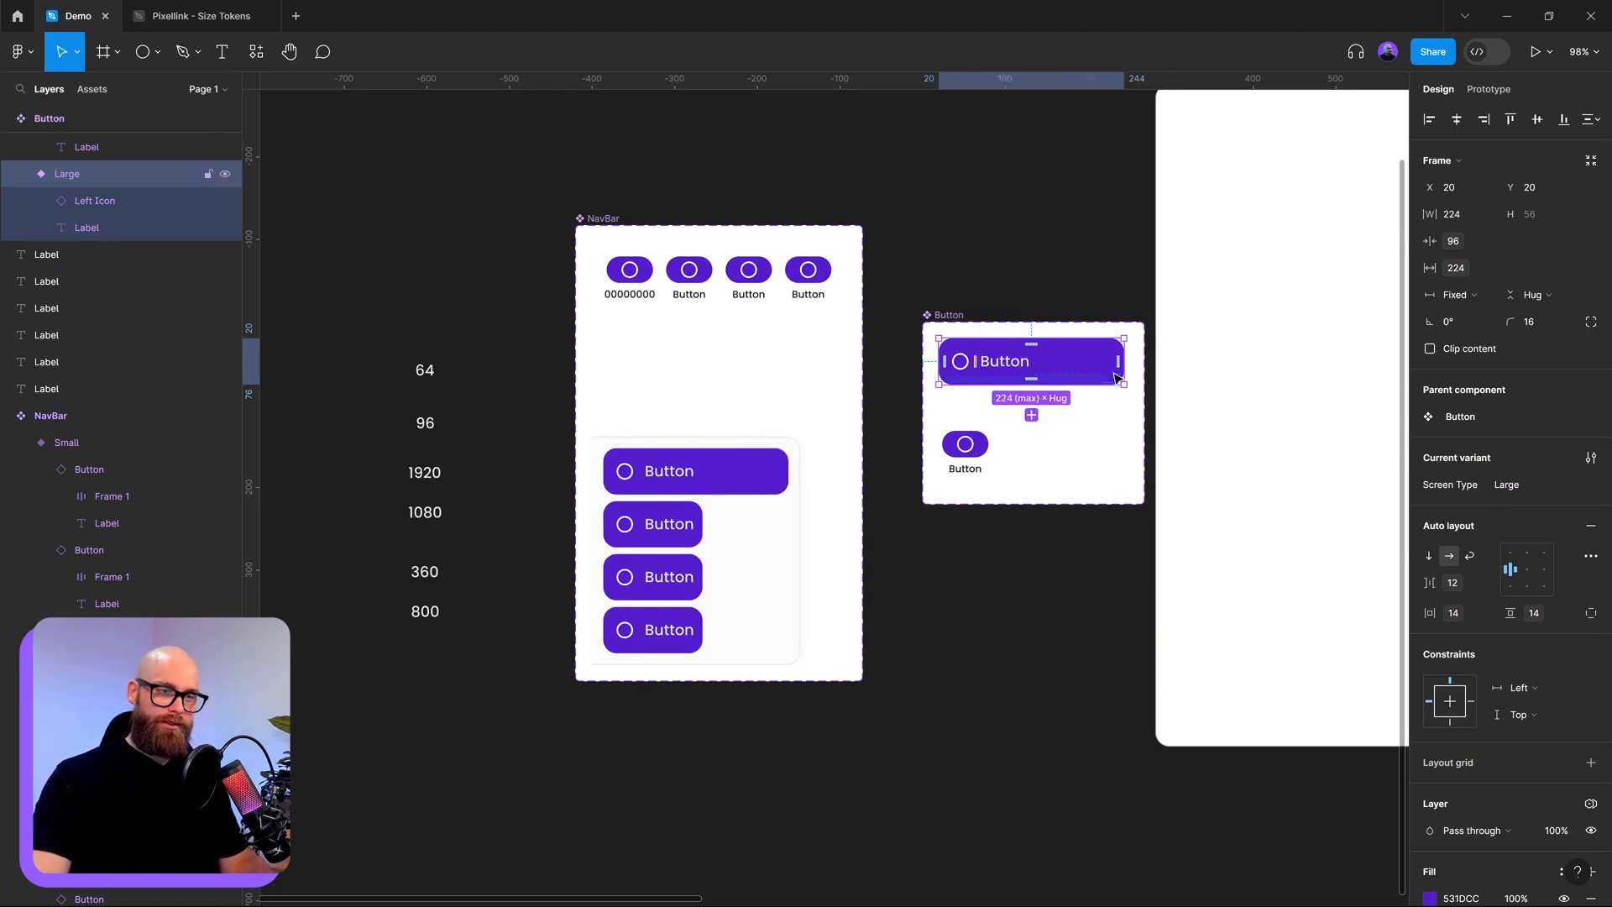
- Set the Large button variant's minimum width to its current width and bind it to the <224 variable
click(1489, 269)
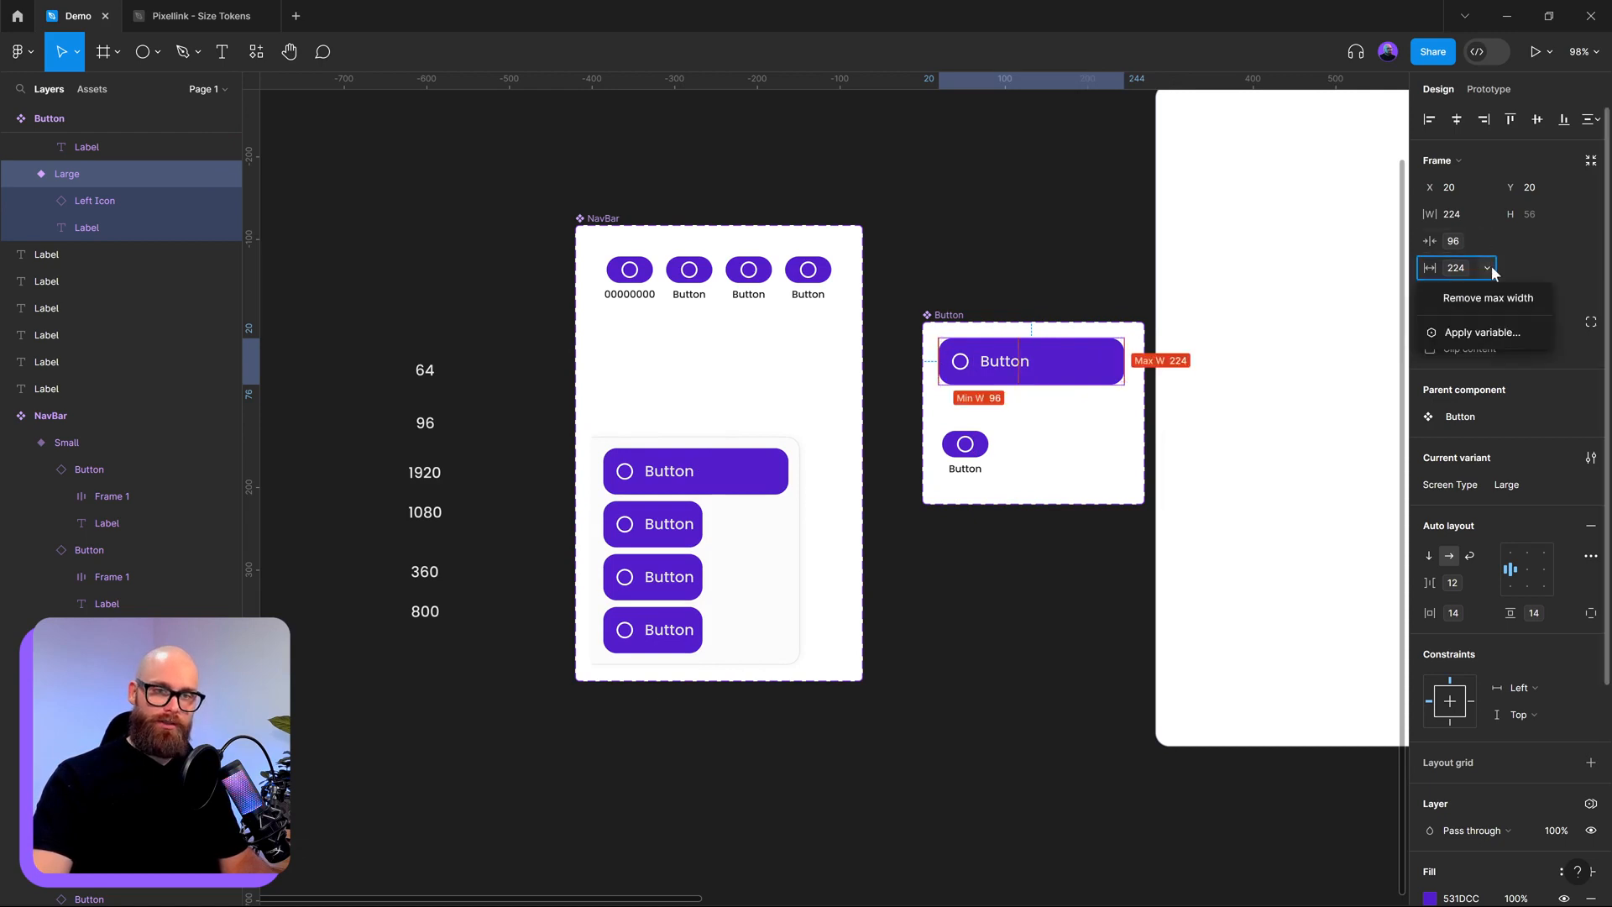
click(1487, 244)
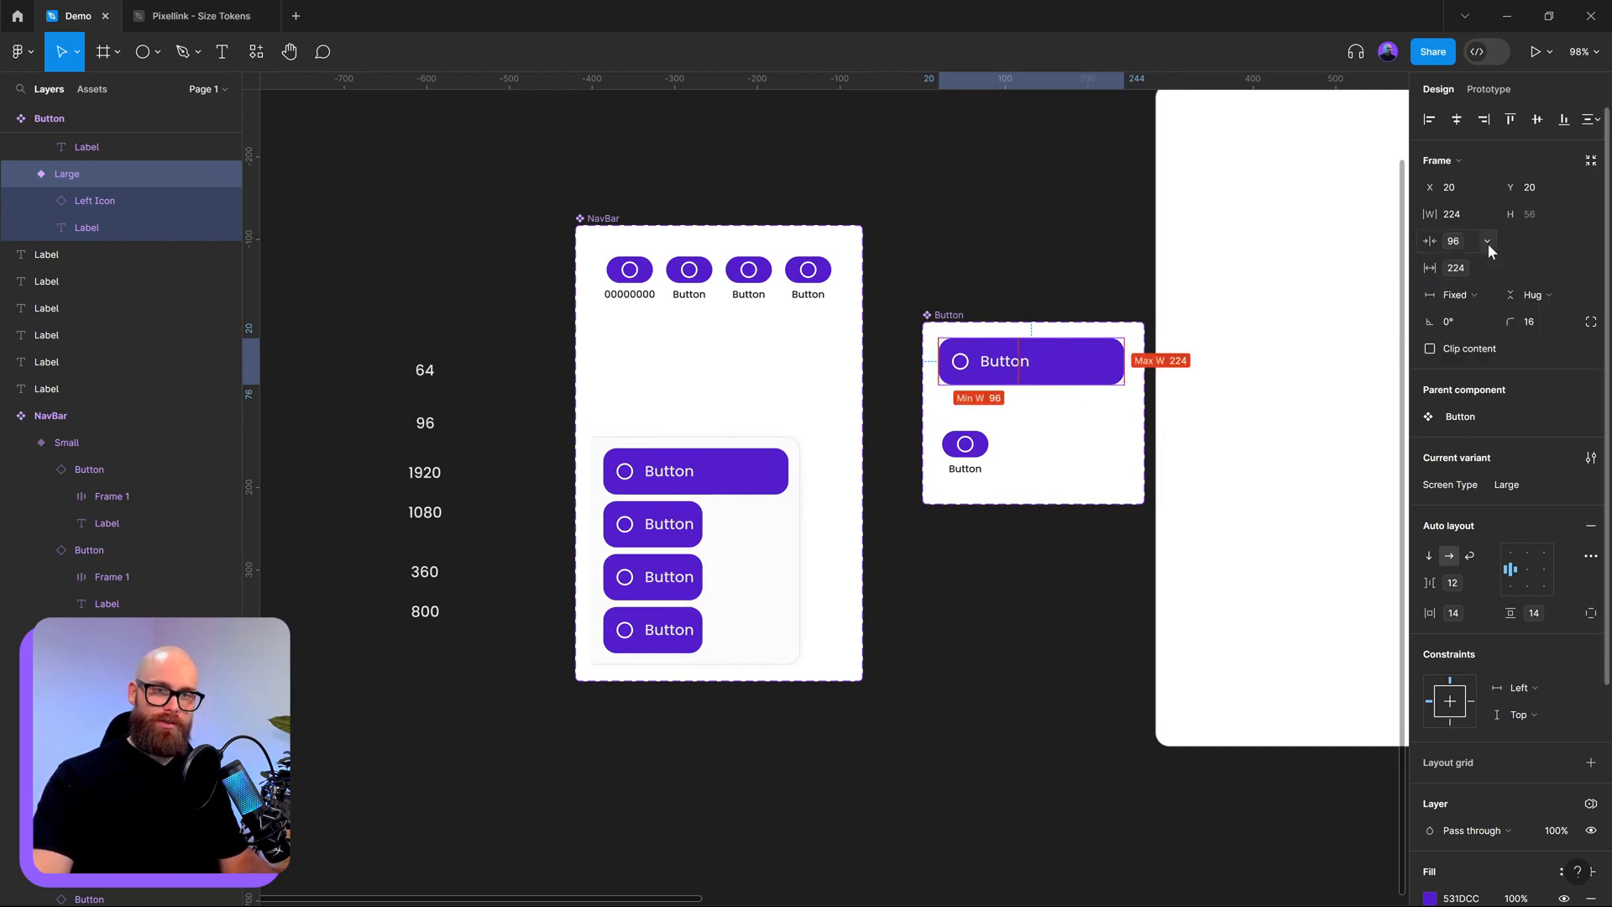
click(1488, 243)
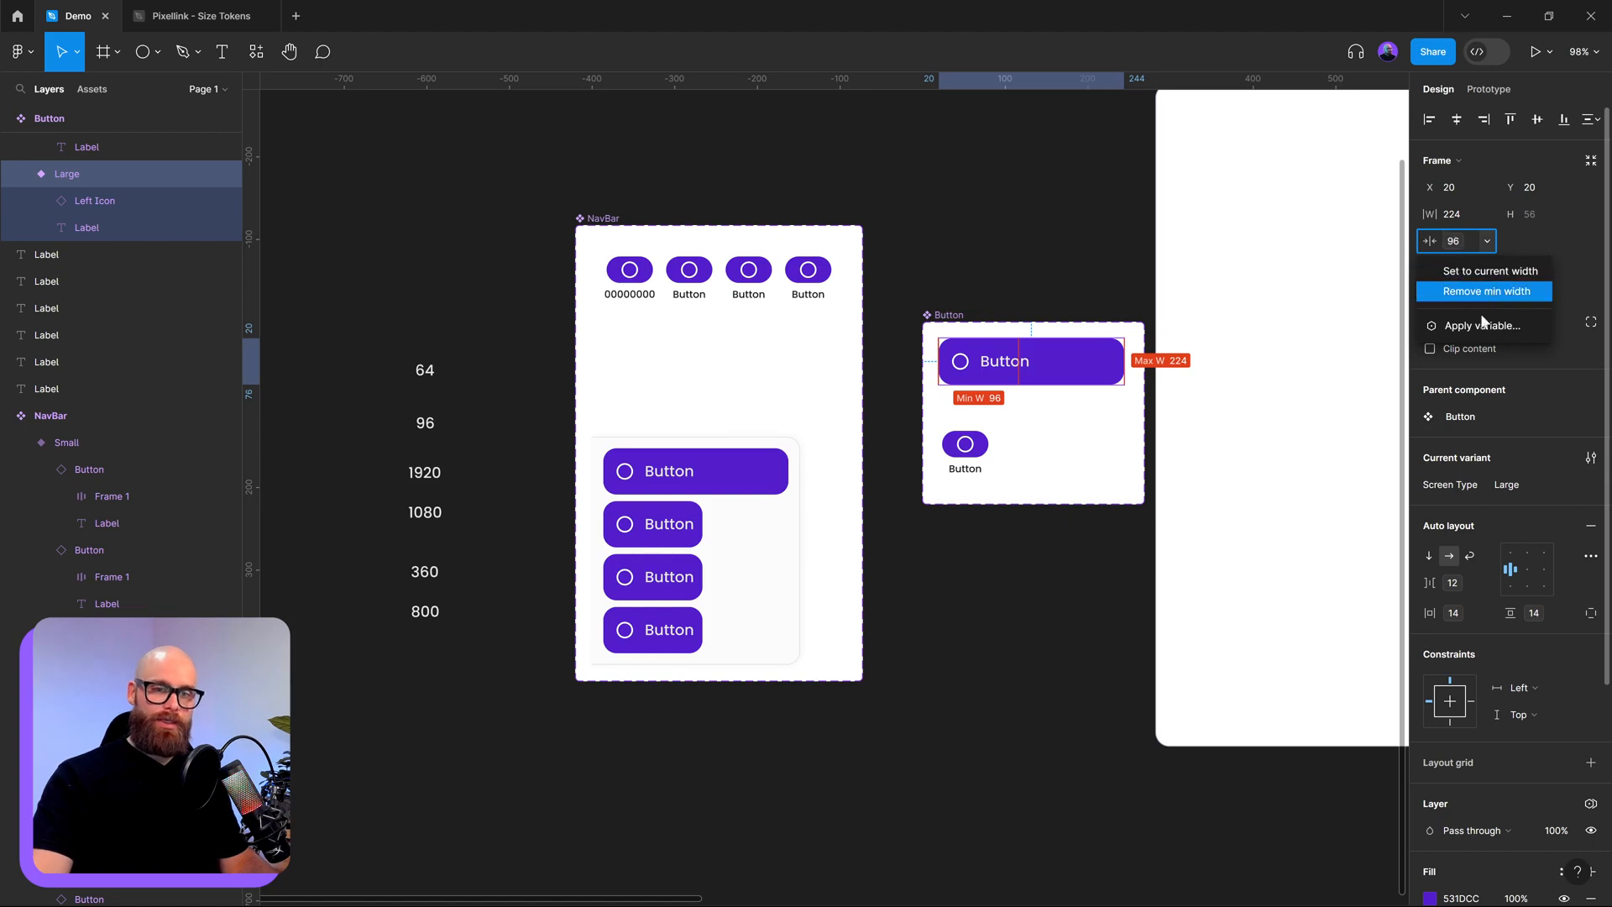
click(1460, 272)
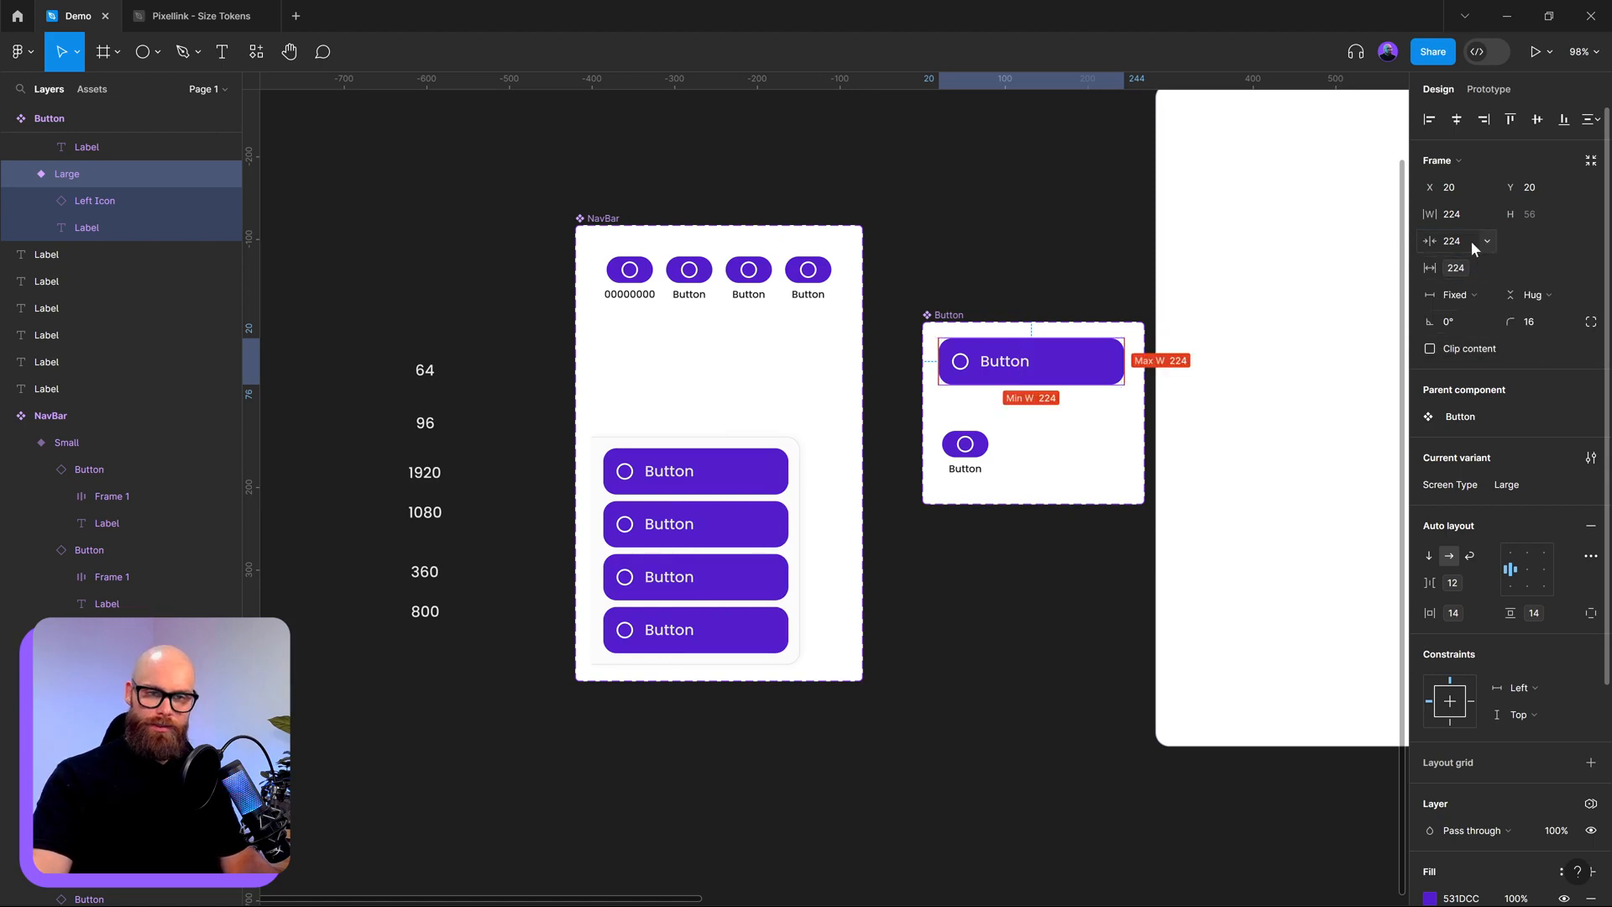
click(1487, 242)
click(1489, 306)
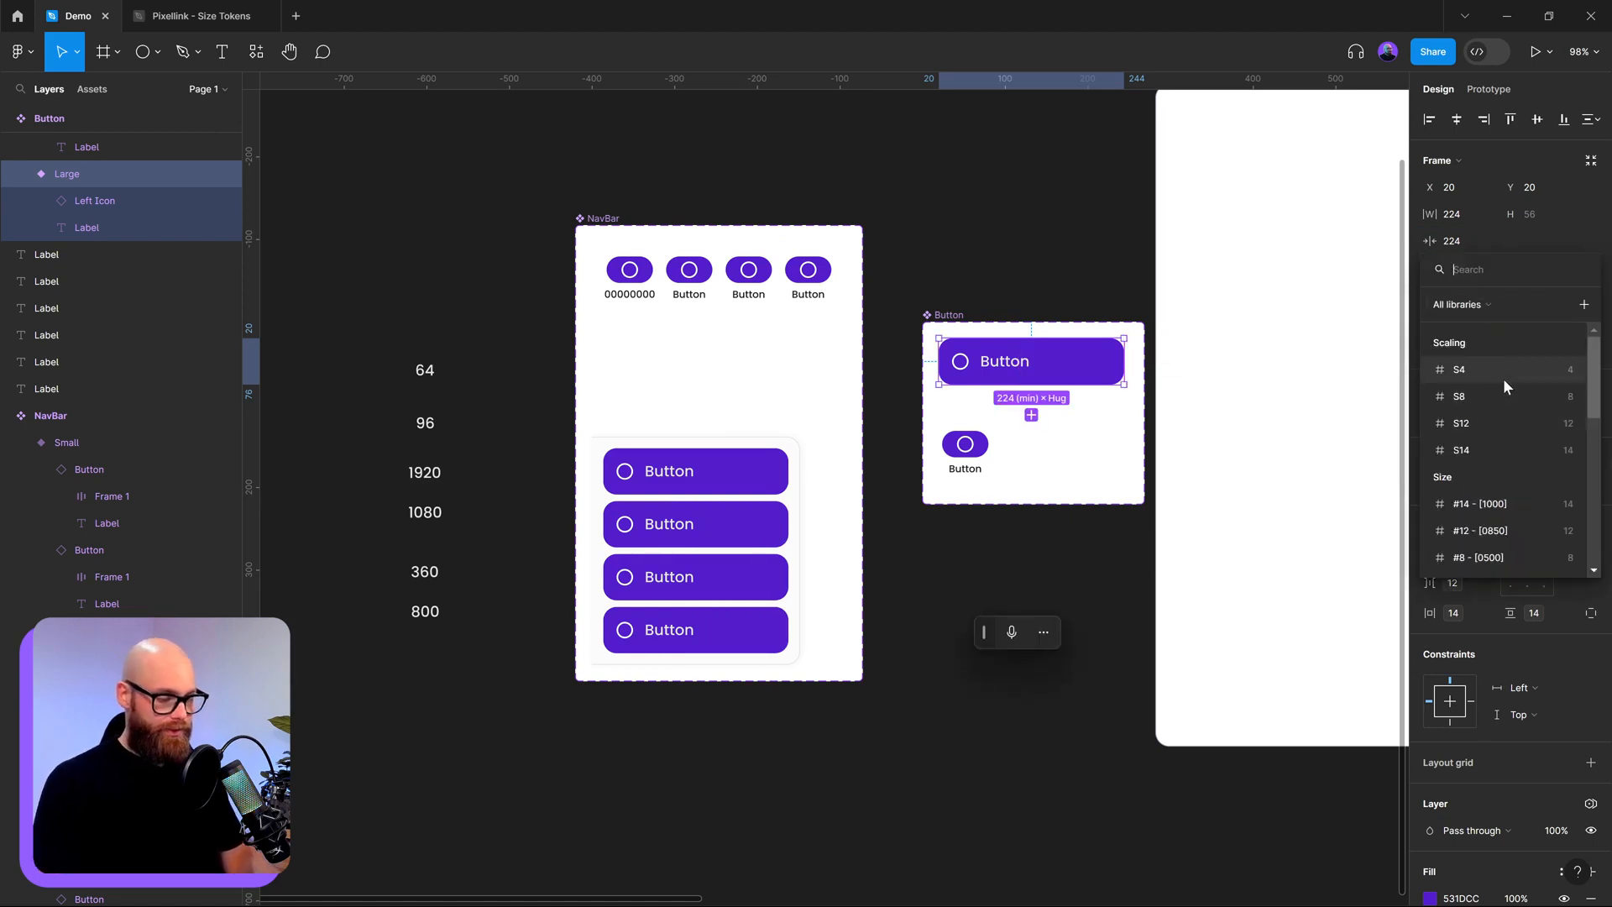
text(<)
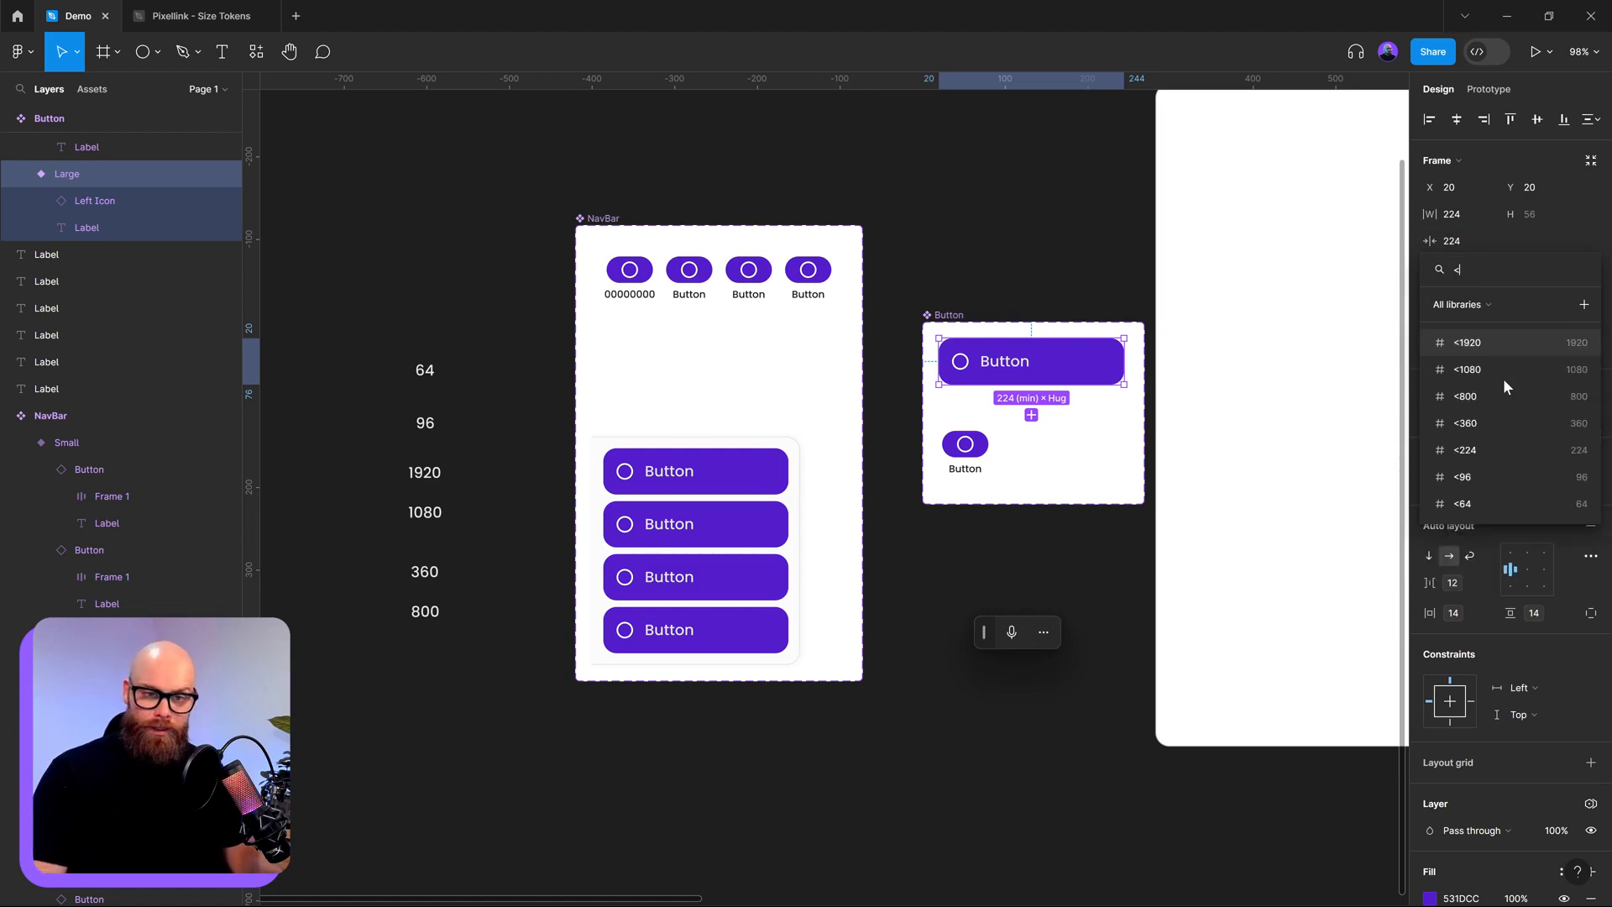
click(1498, 438)
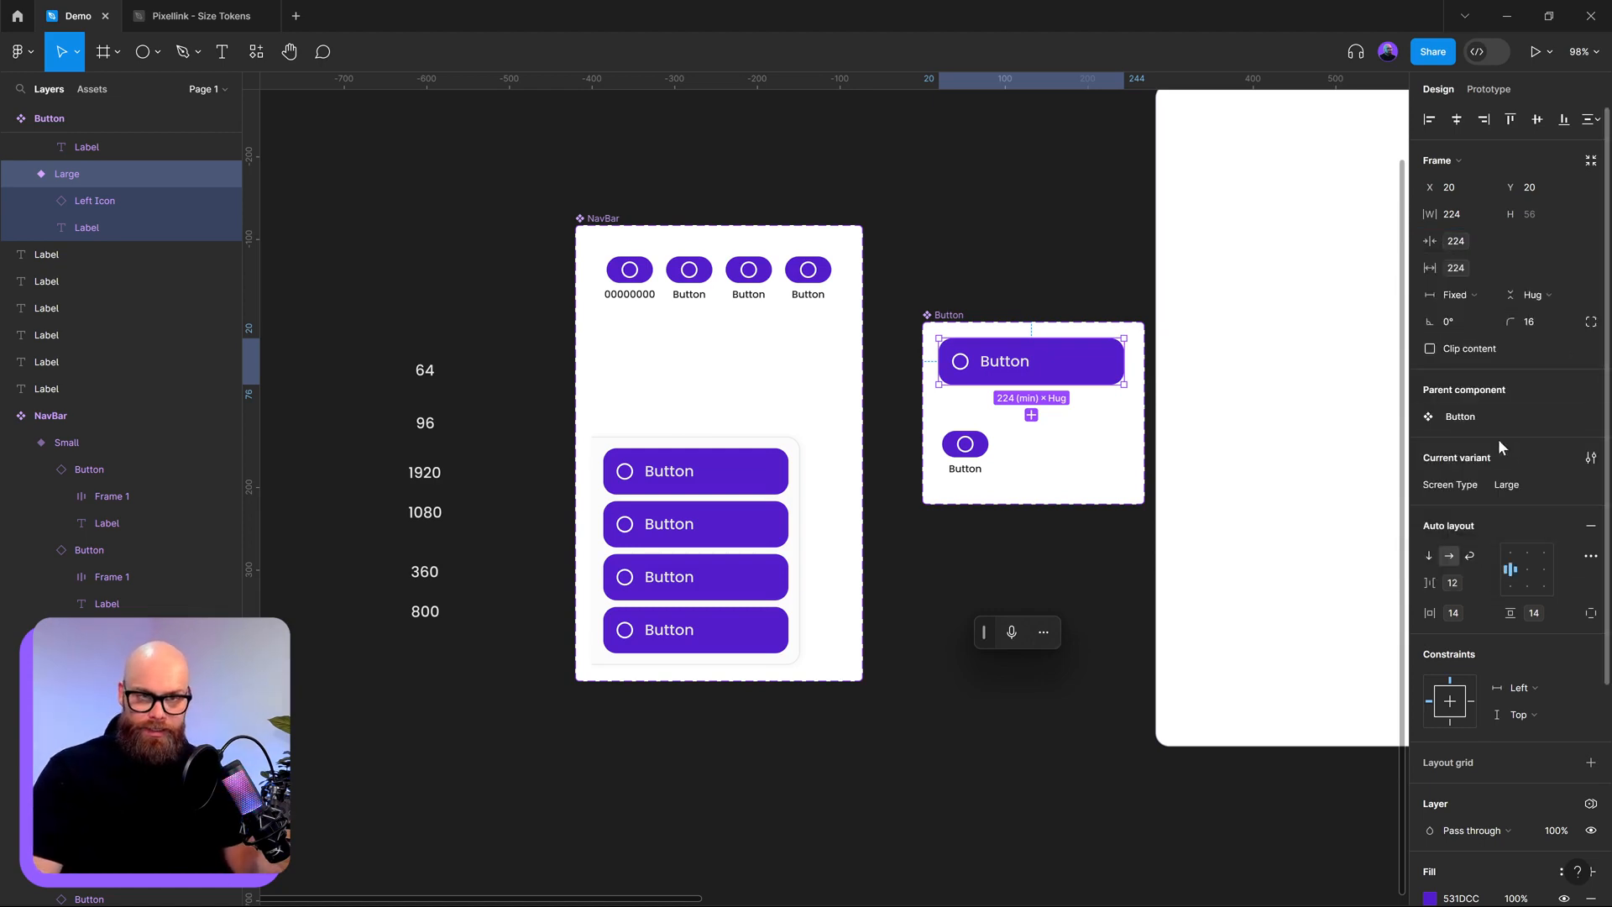
- Rebind the Large button variant's maximum width to the >360 variable
click(1487, 269)
click(1486, 268)
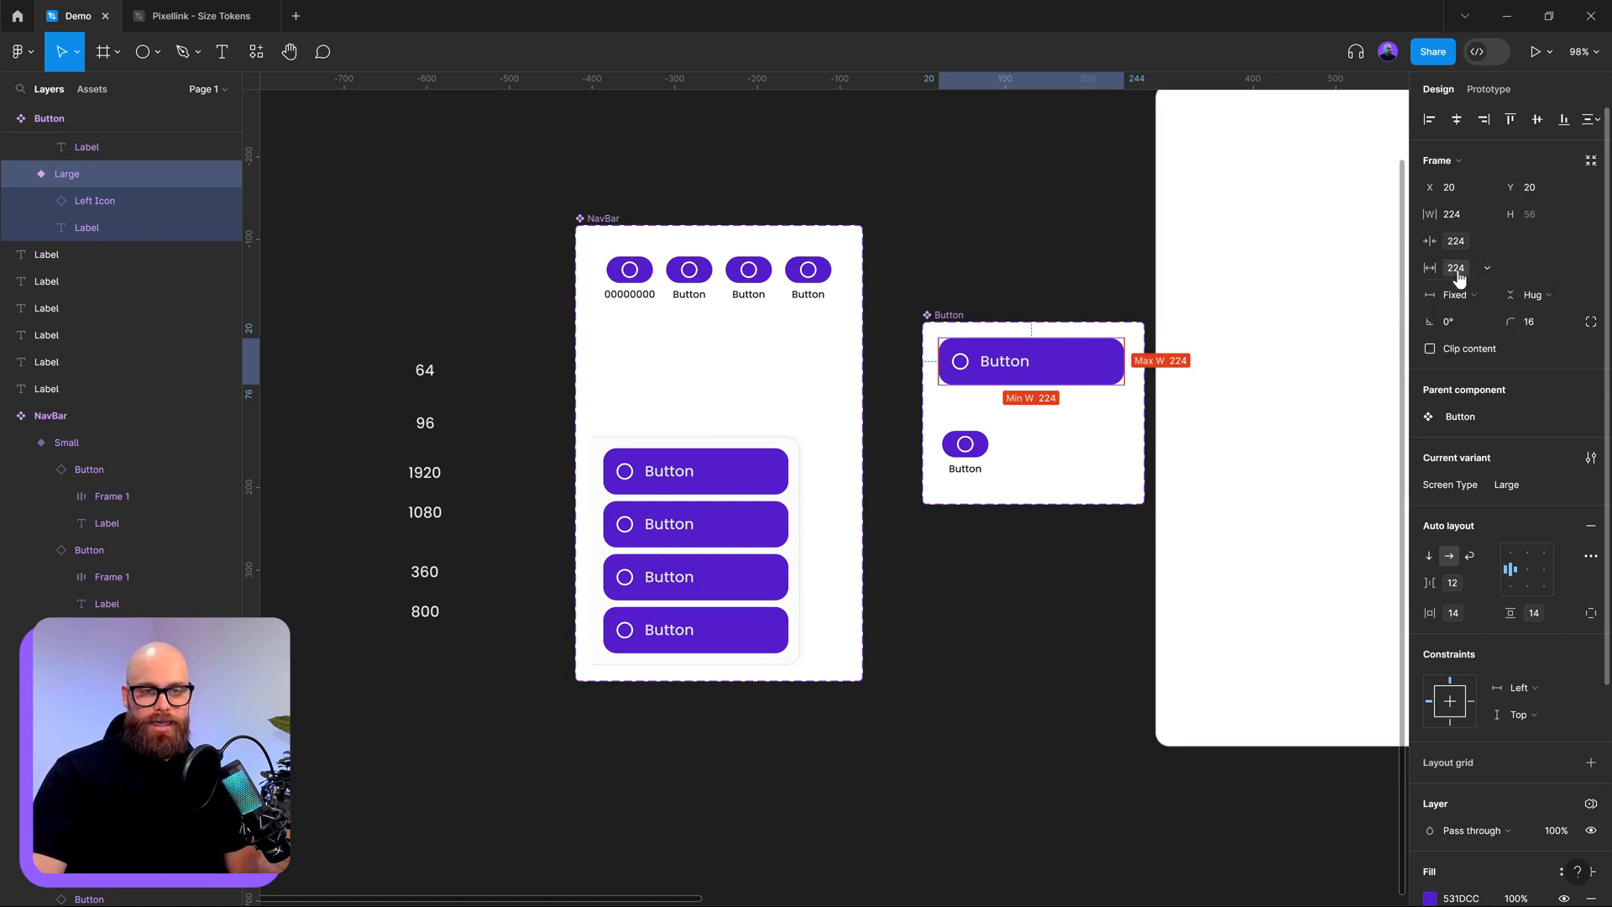
click(1457, 270)
click(1465, 470)
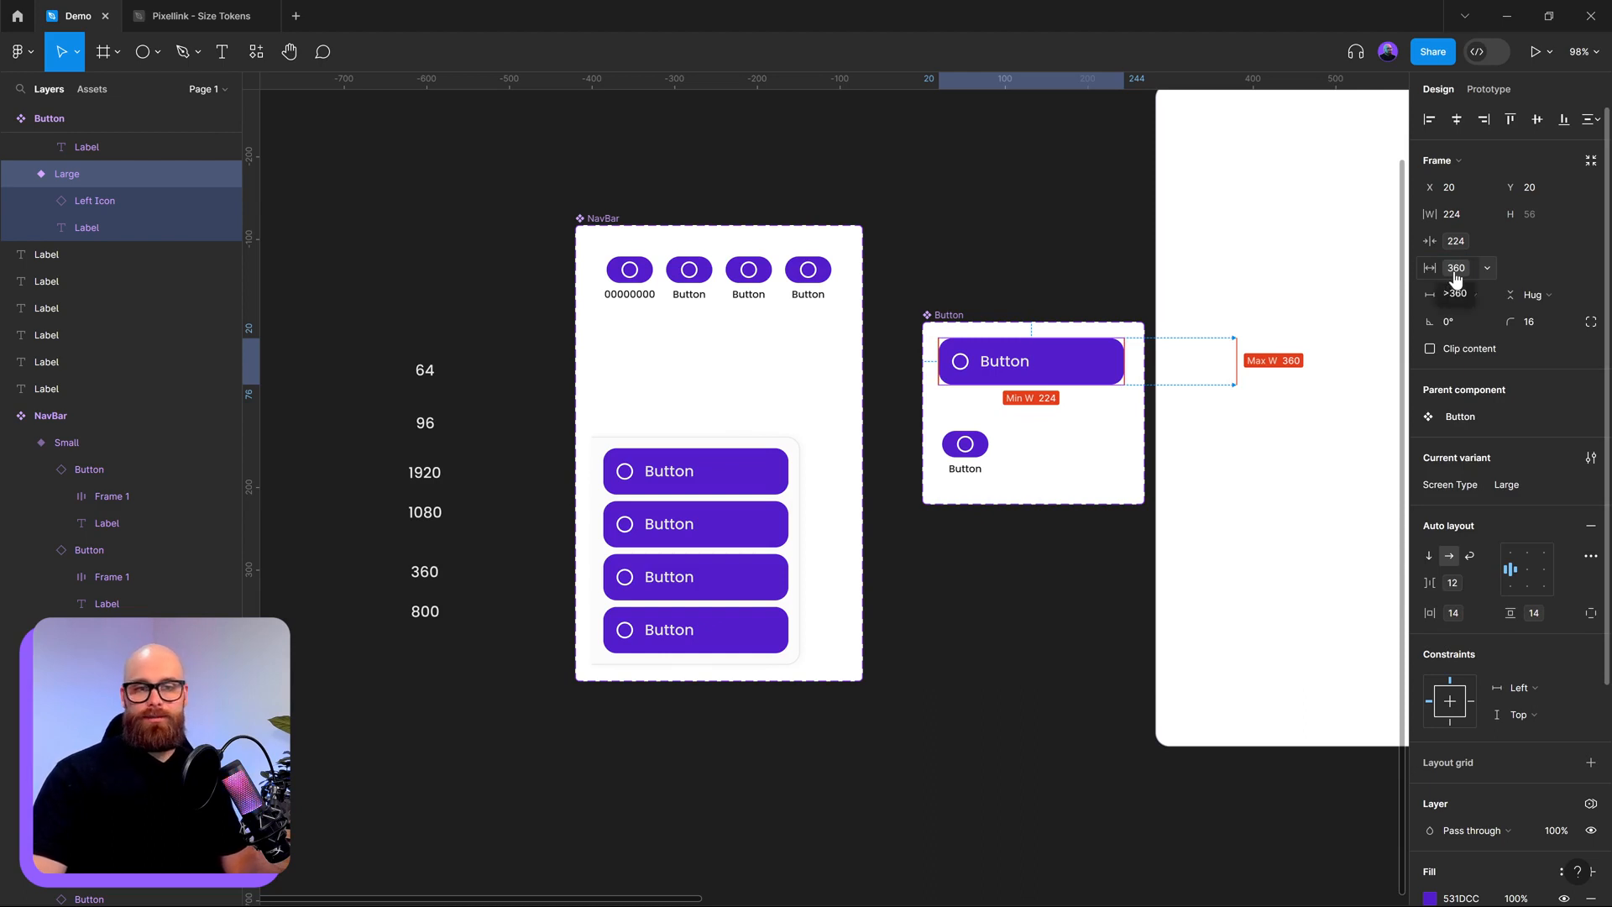
click(1087, 585)
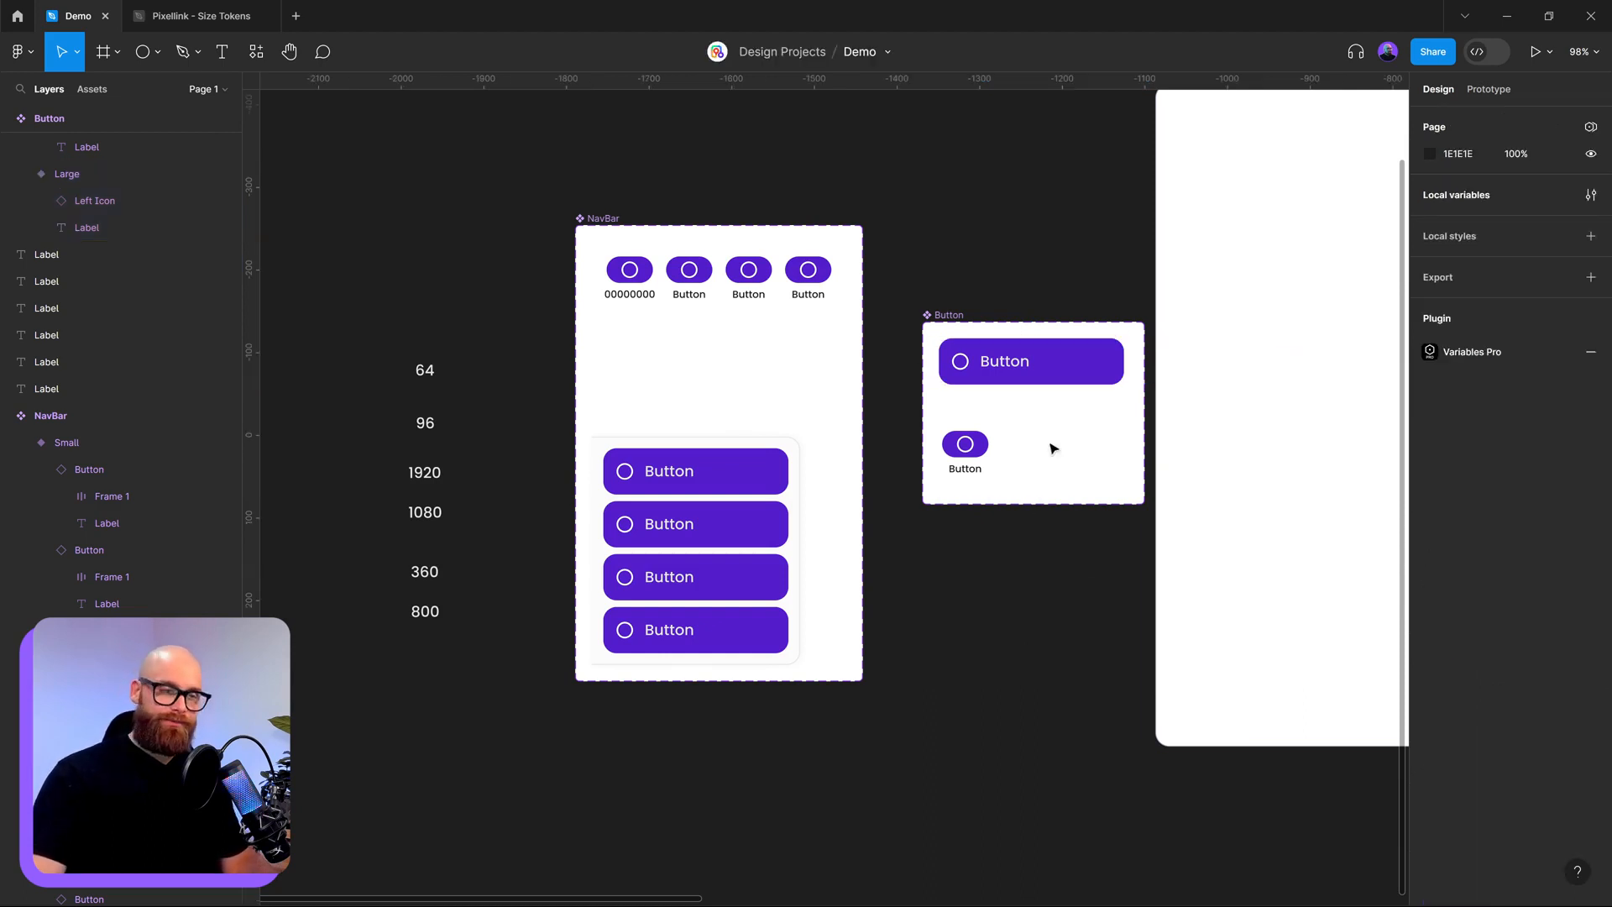
- Set the horizontal resizing of all four buttons in the NavBar's Large variant to Fill container
click(741, 495)
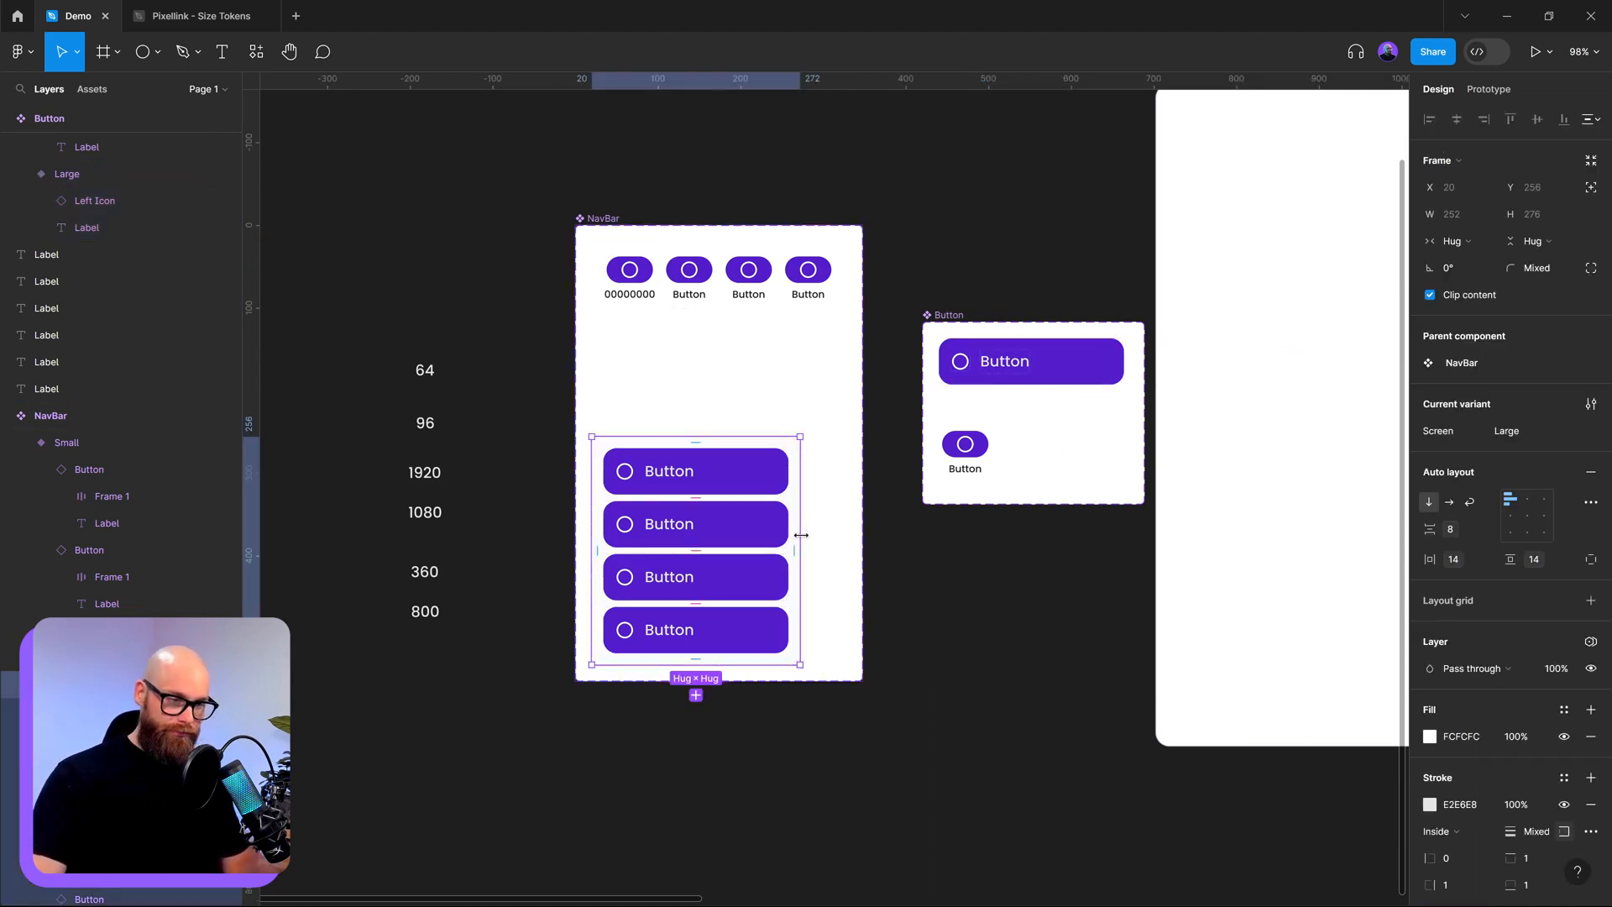
mouse_move(800, 535)
mouse_down()
mouse_move(966, 532)
mouse_move(799, 532)
mouse_up()
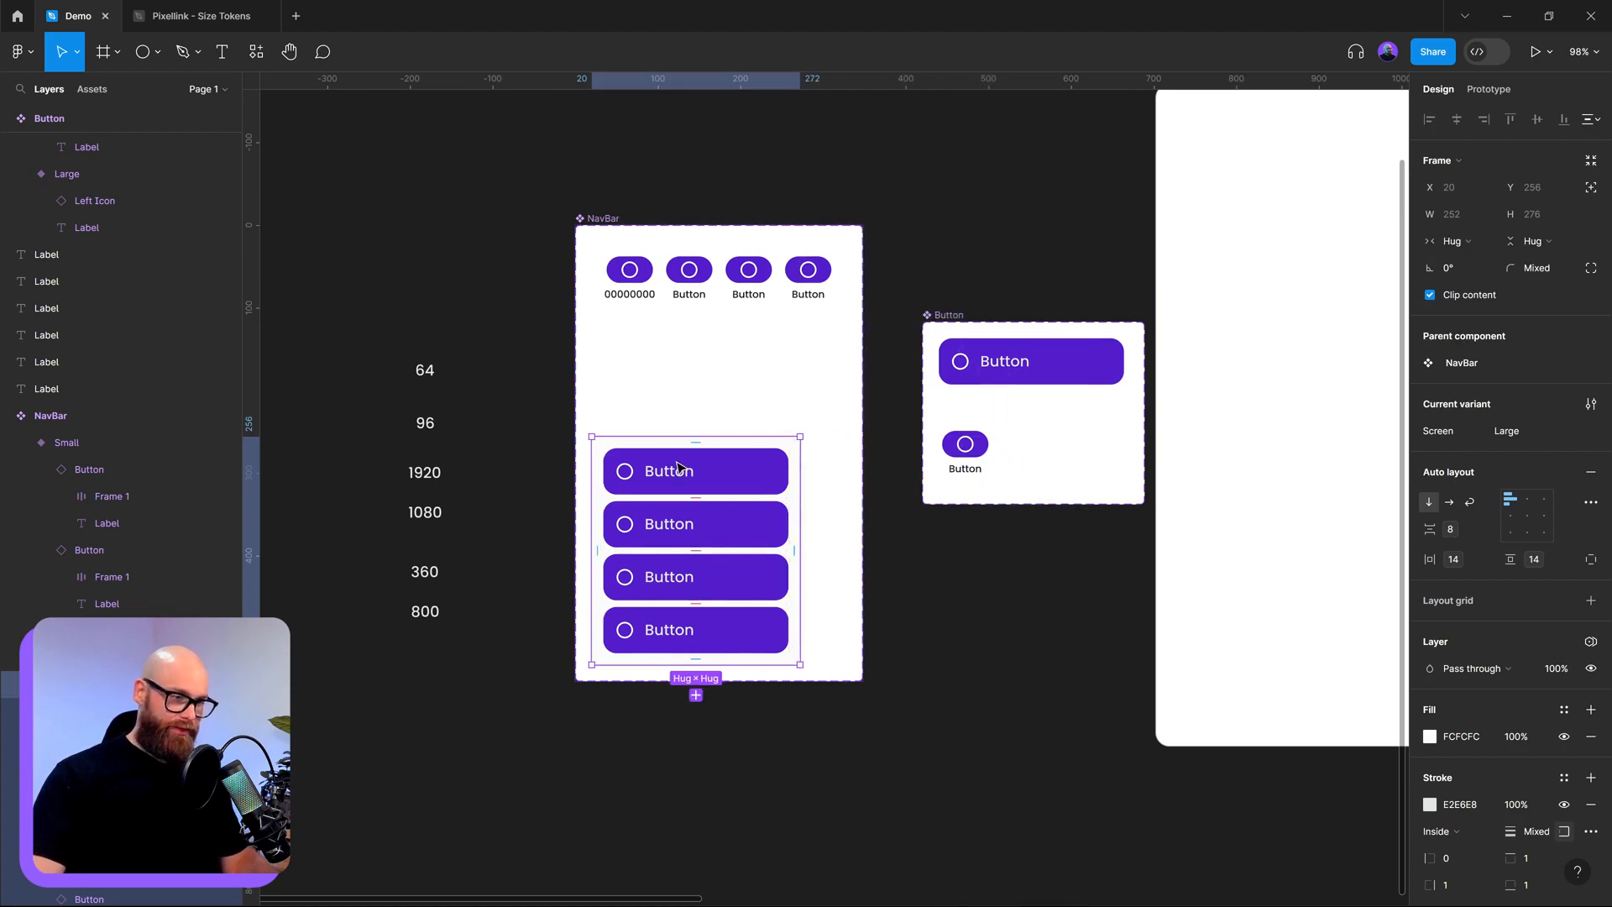
key(Return)
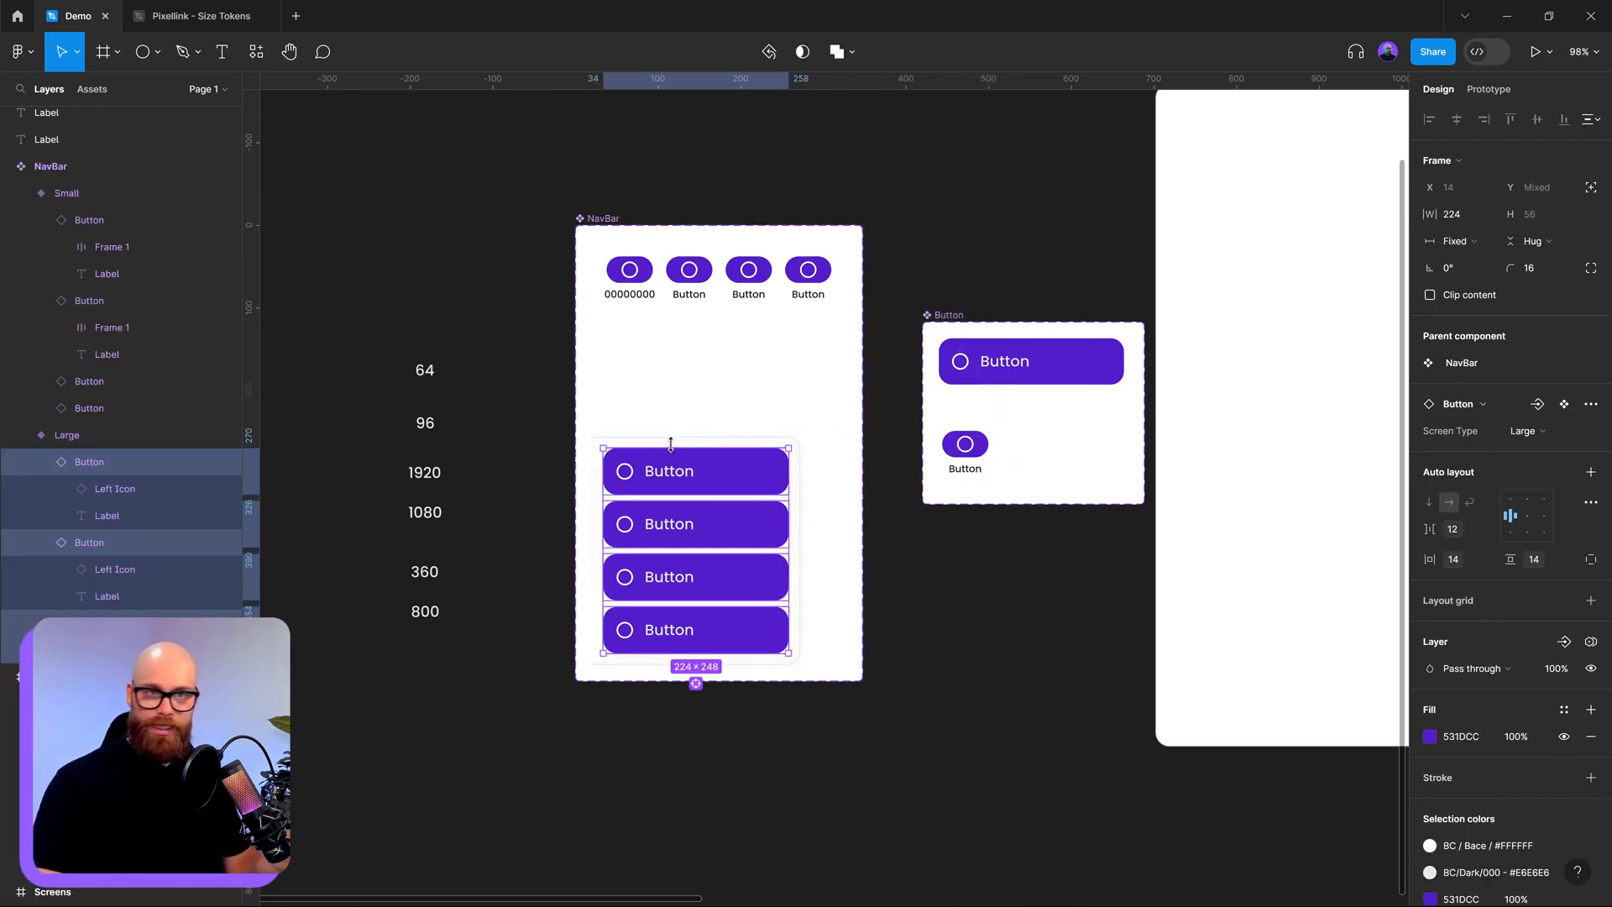
click(1465, 242)
click(1477, 280)
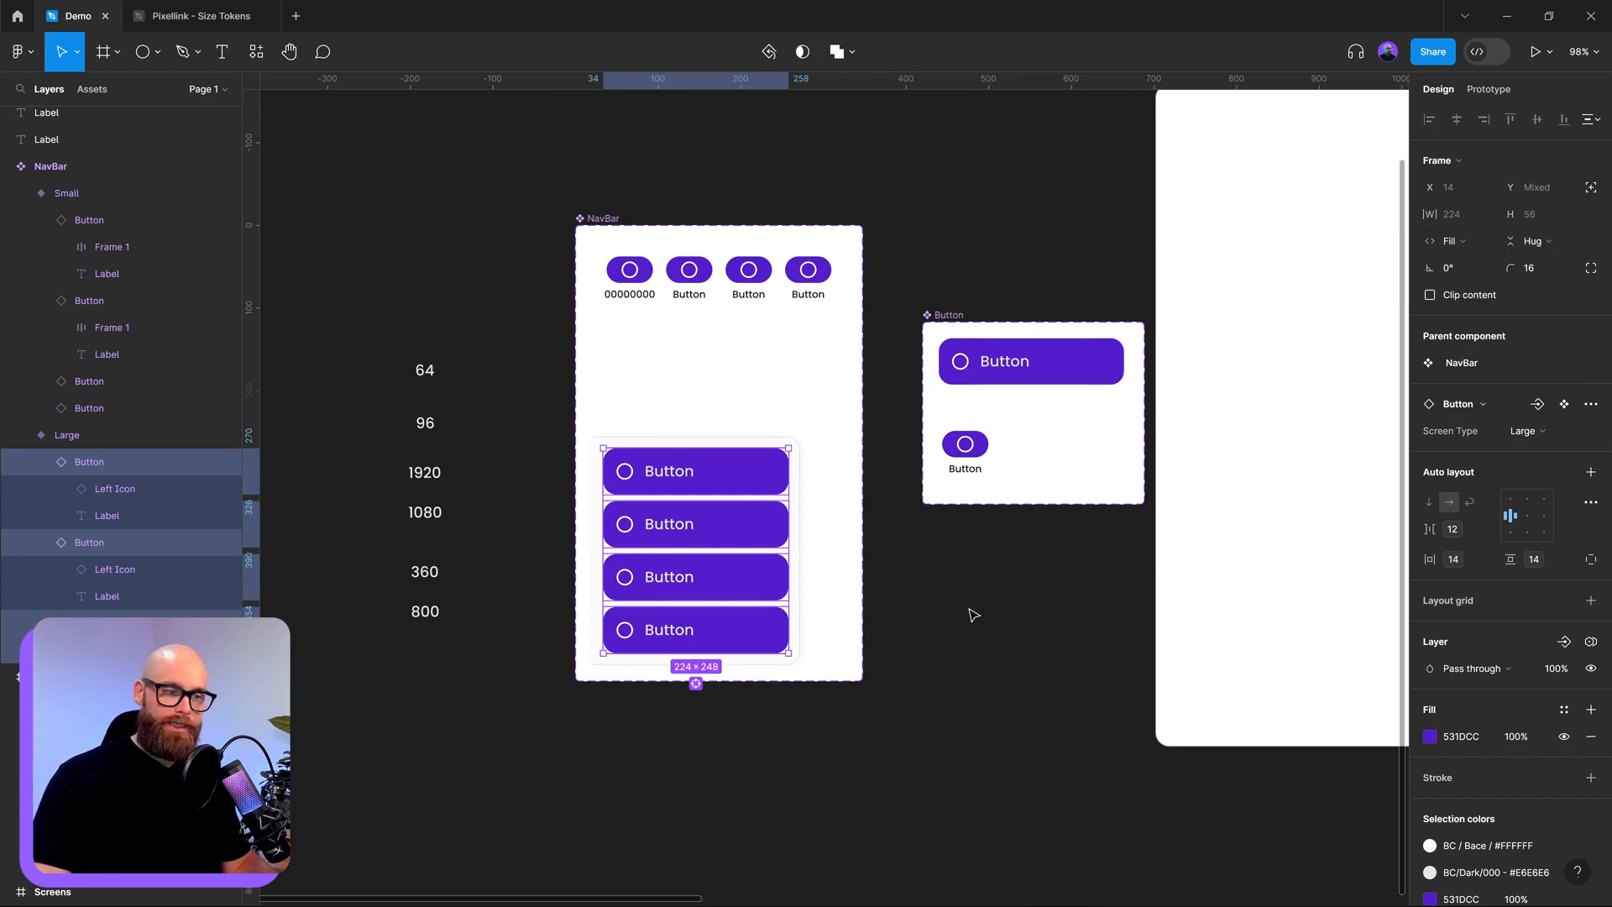
key(Escape)
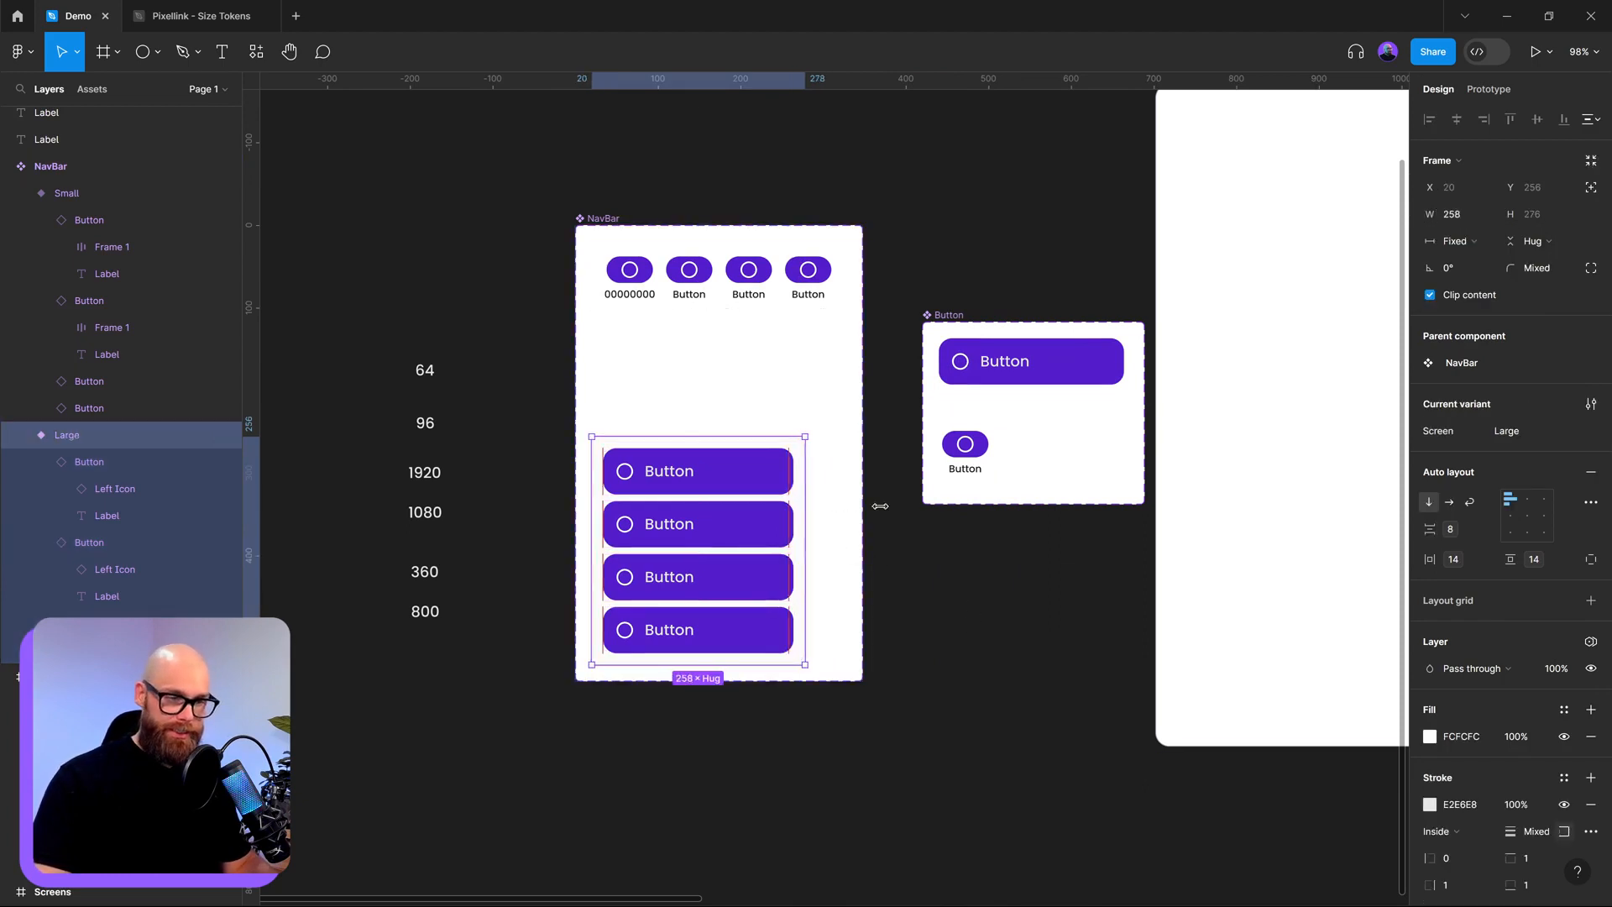
- Try resizing the width of the NavBar's Large variant, and undo the resize
drag(800, 503, 772, 522)
key(ctrl+z)
click(1068, 710)
- Add a minimum width to the NavBar's Large variant and bind it to the <360 variable
click(794, 451)
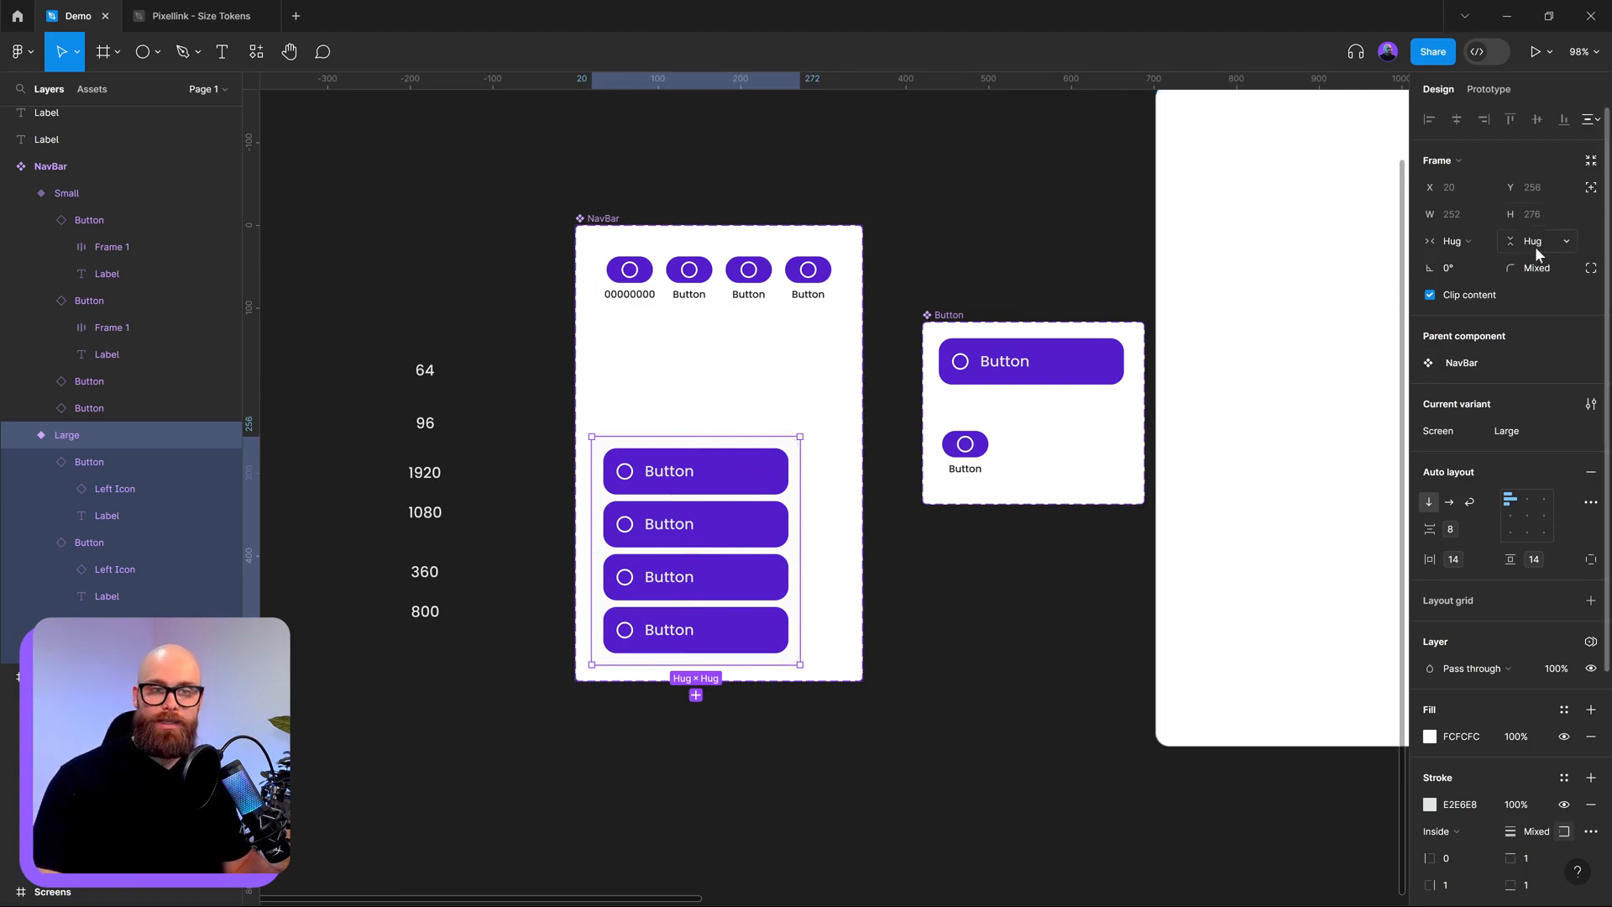
click(1485, 243)
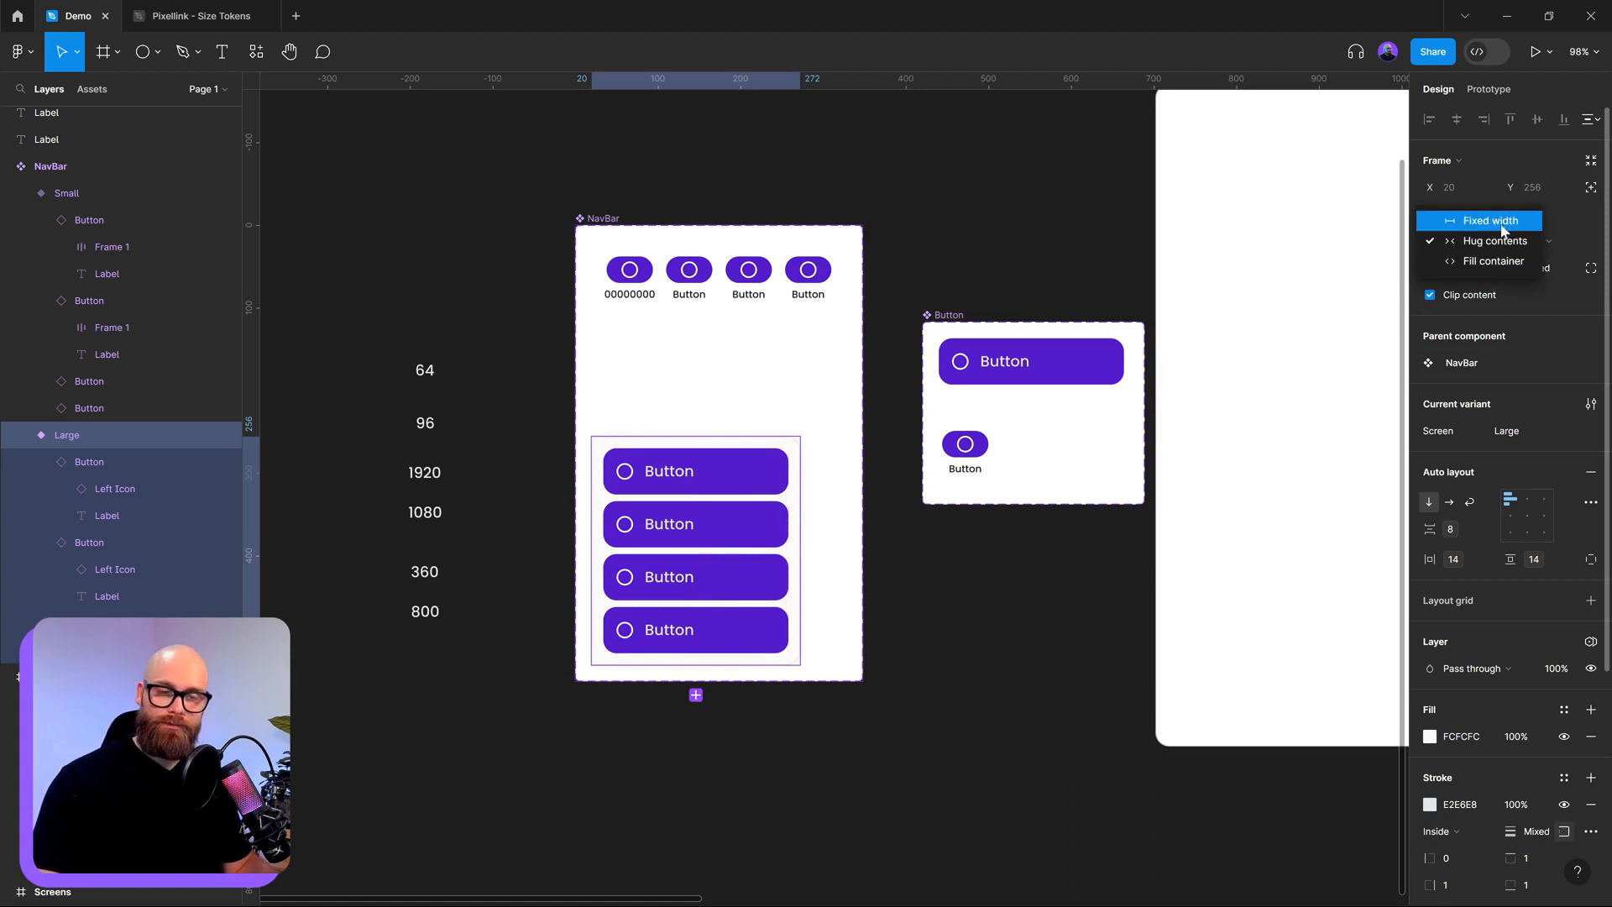
click(1486, 220)
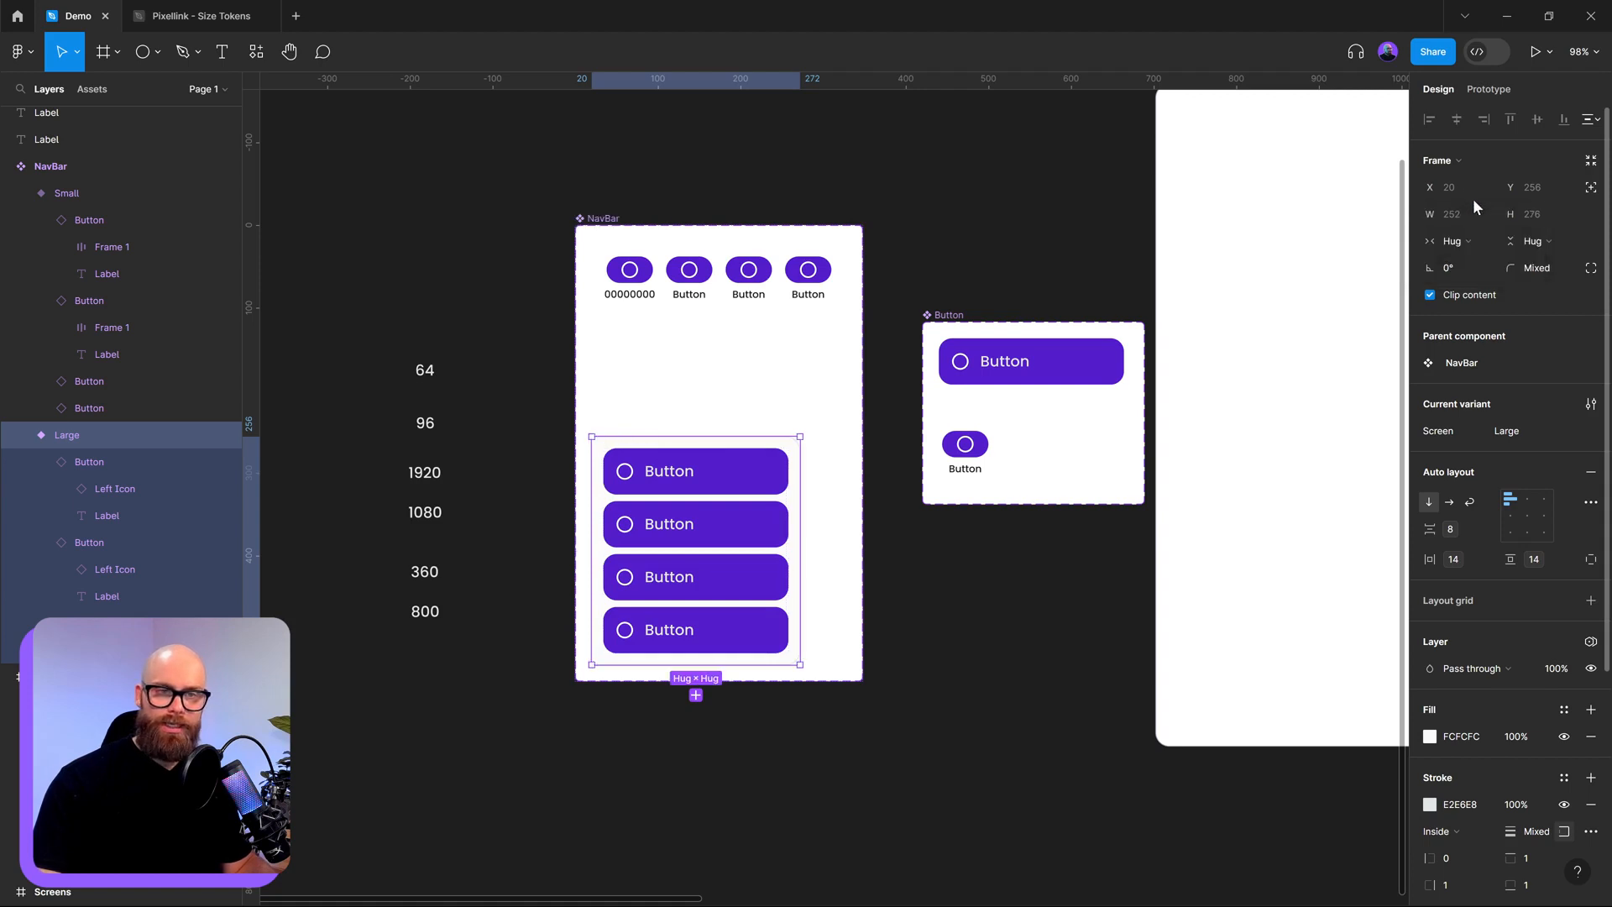
click(1487, 214)
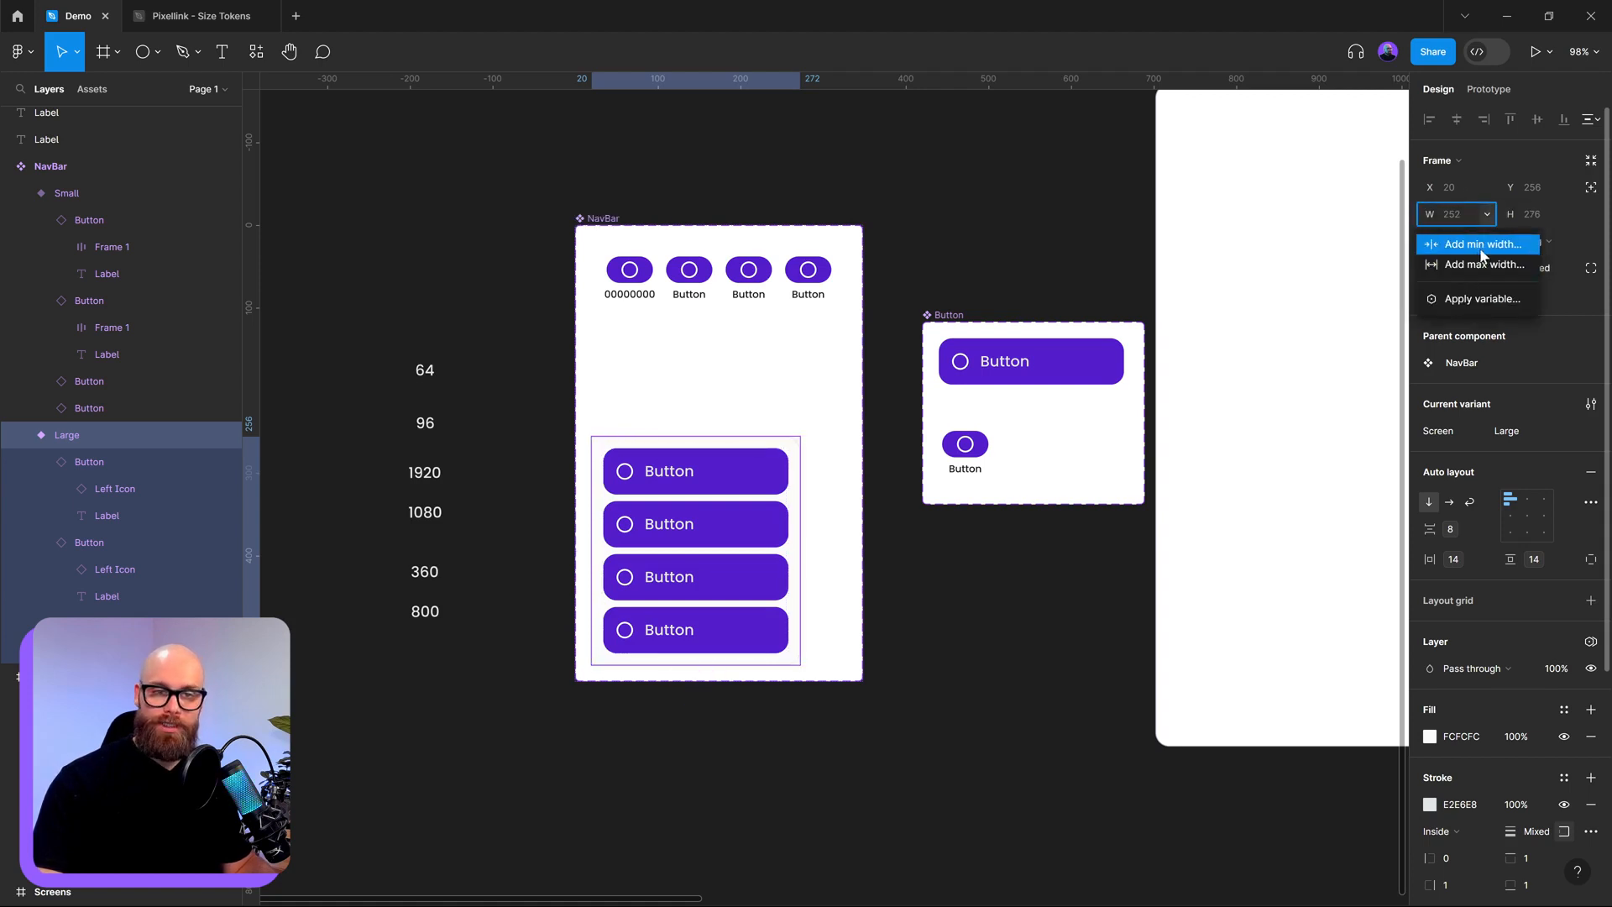
click(1479, 244)
click(1487, 241)
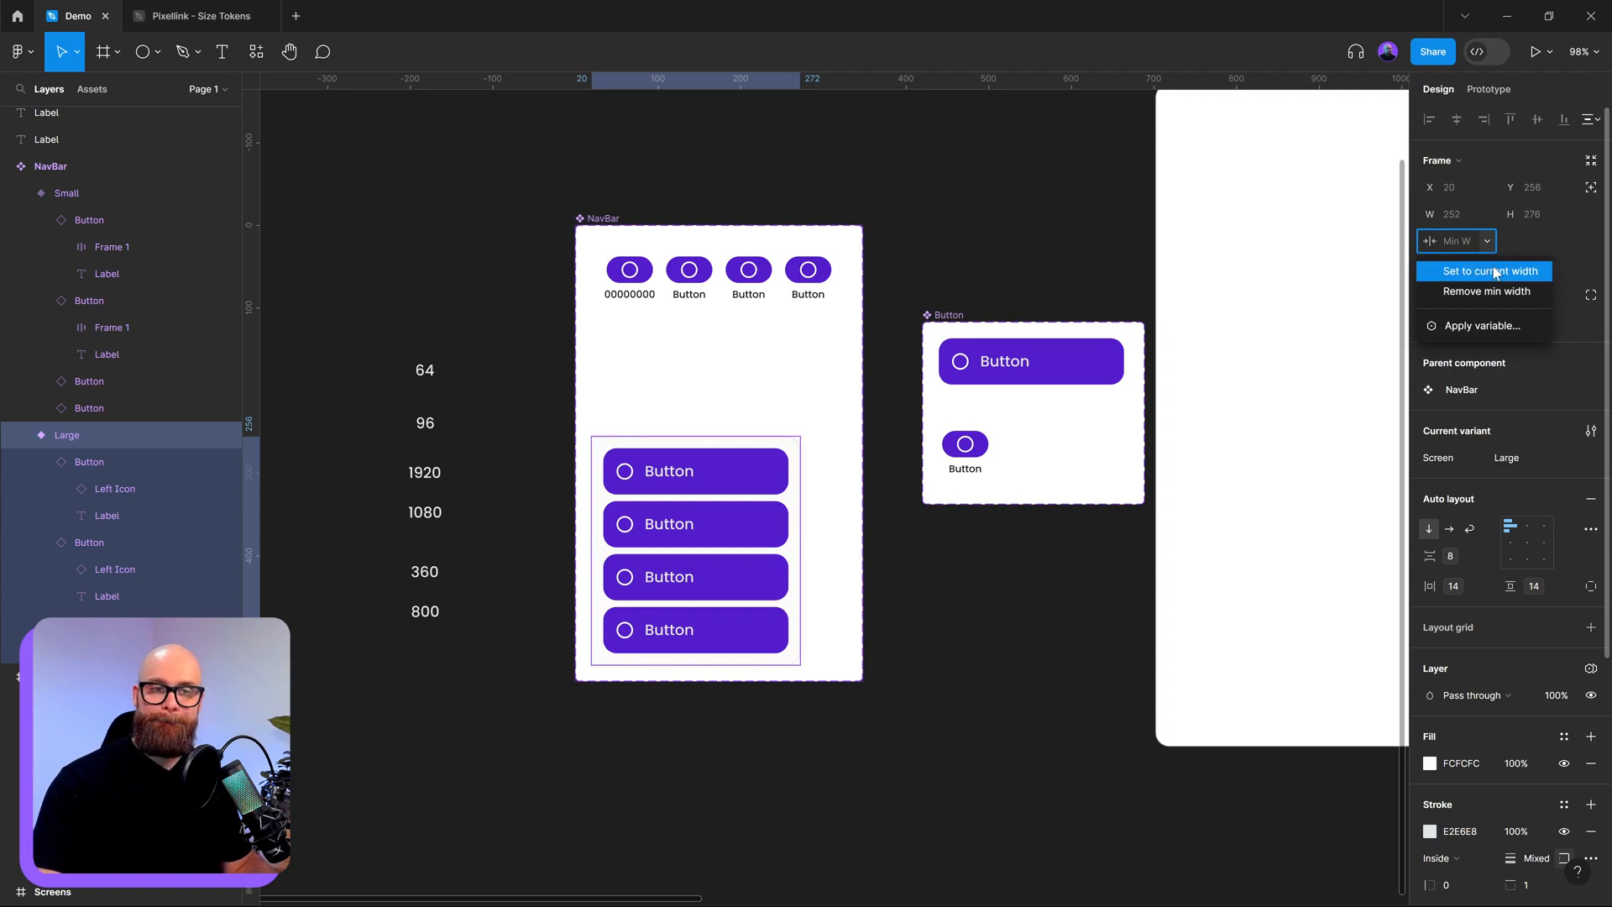
click(1499, 325)
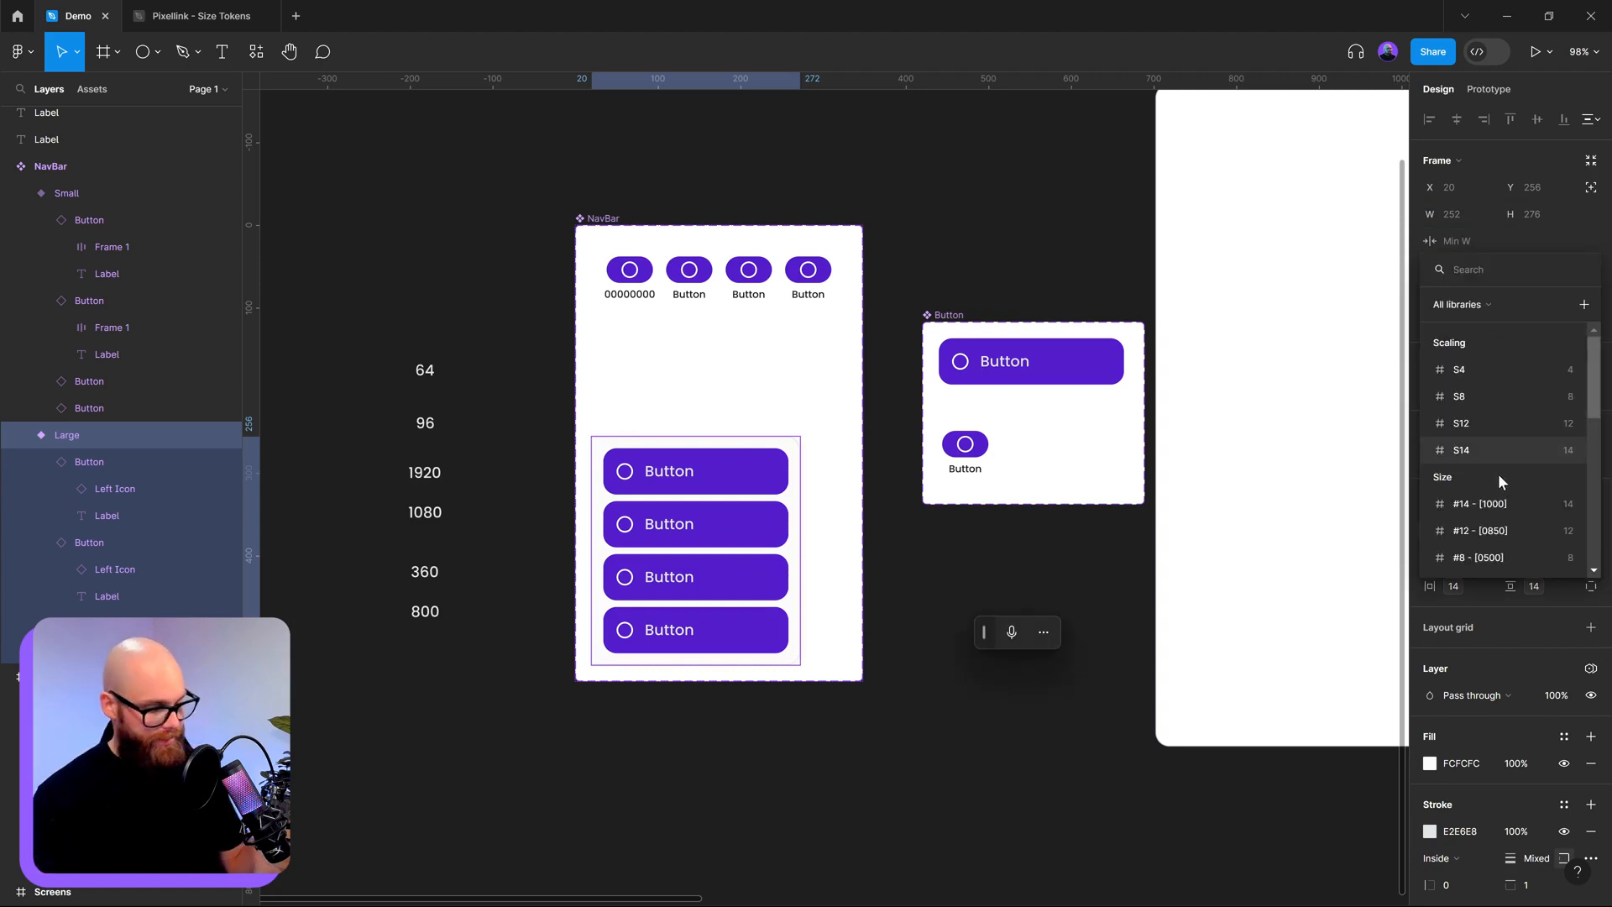
text(<)
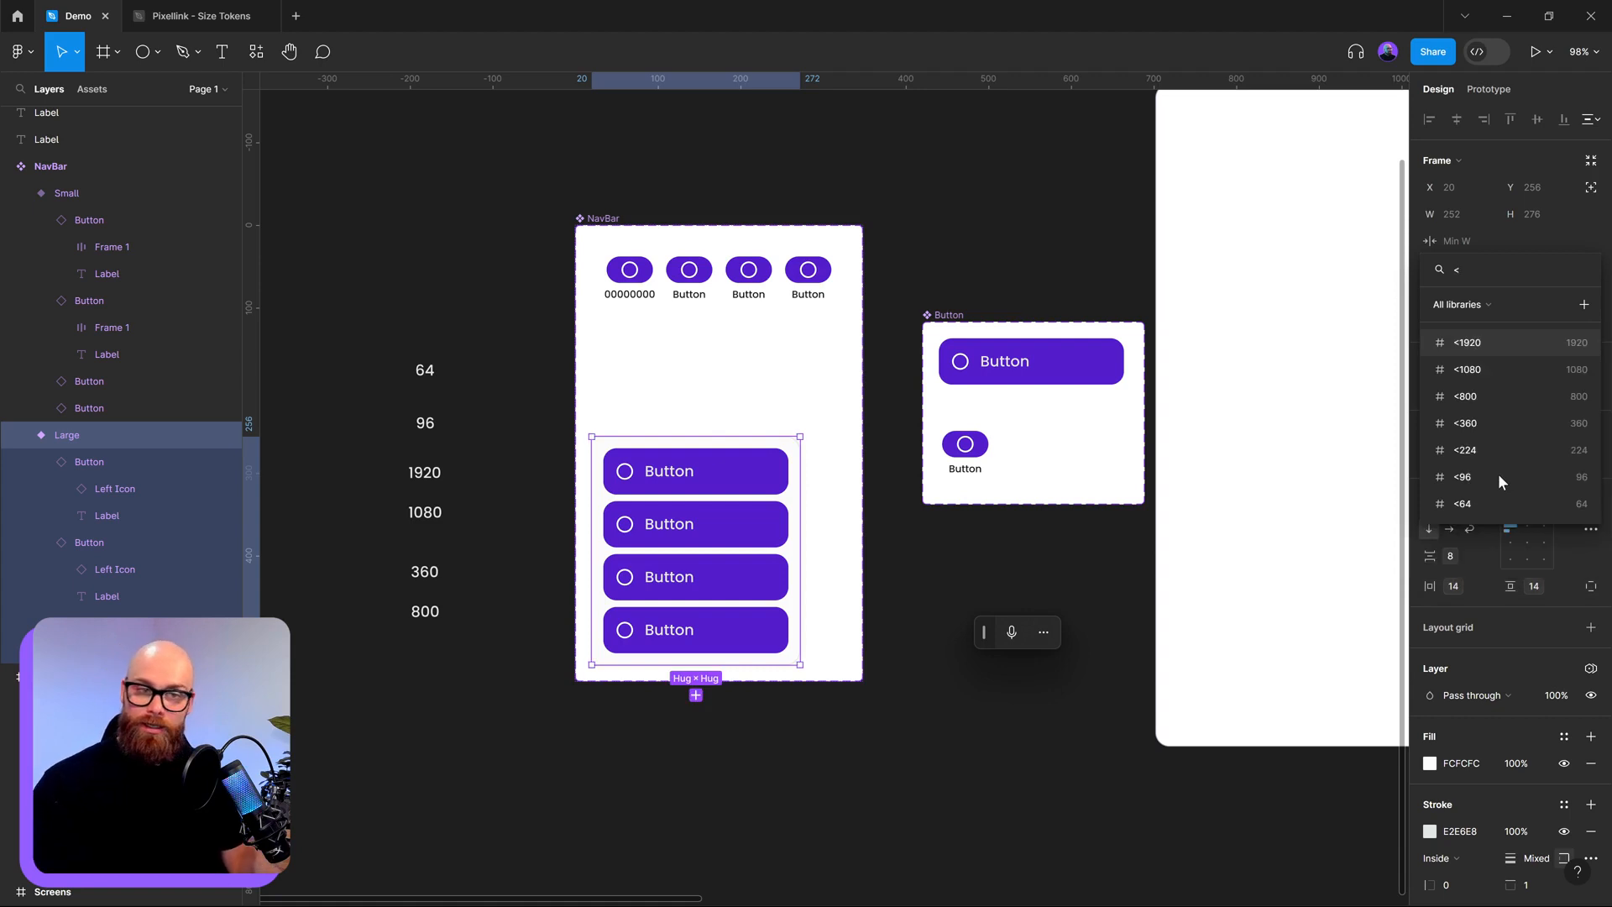
click(1481, 425)
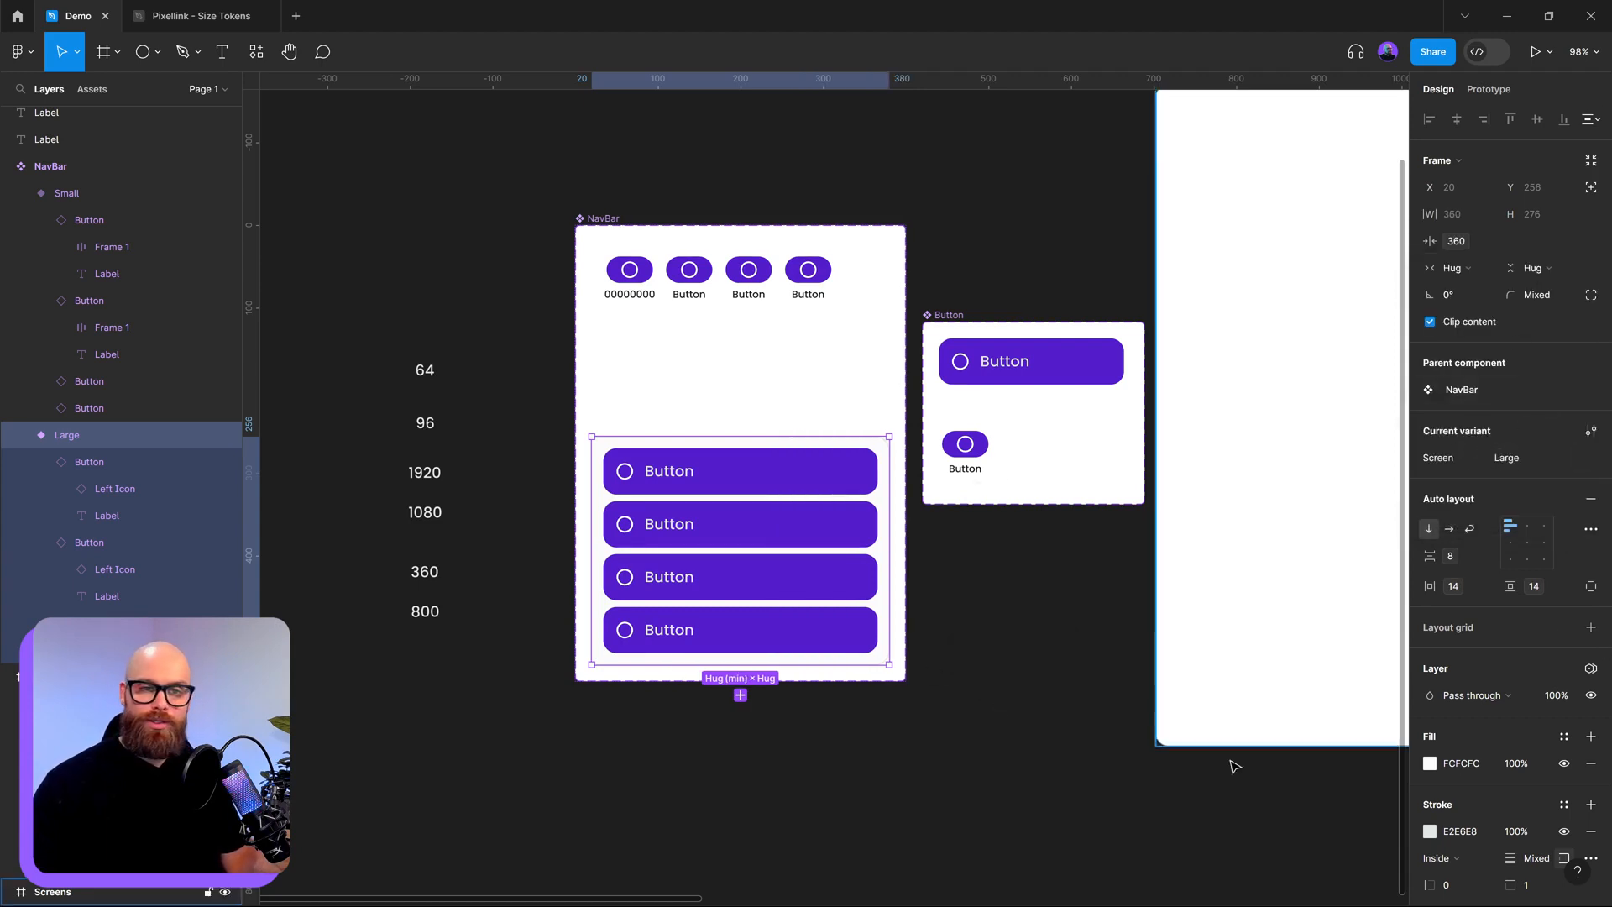
click(1036, 716)
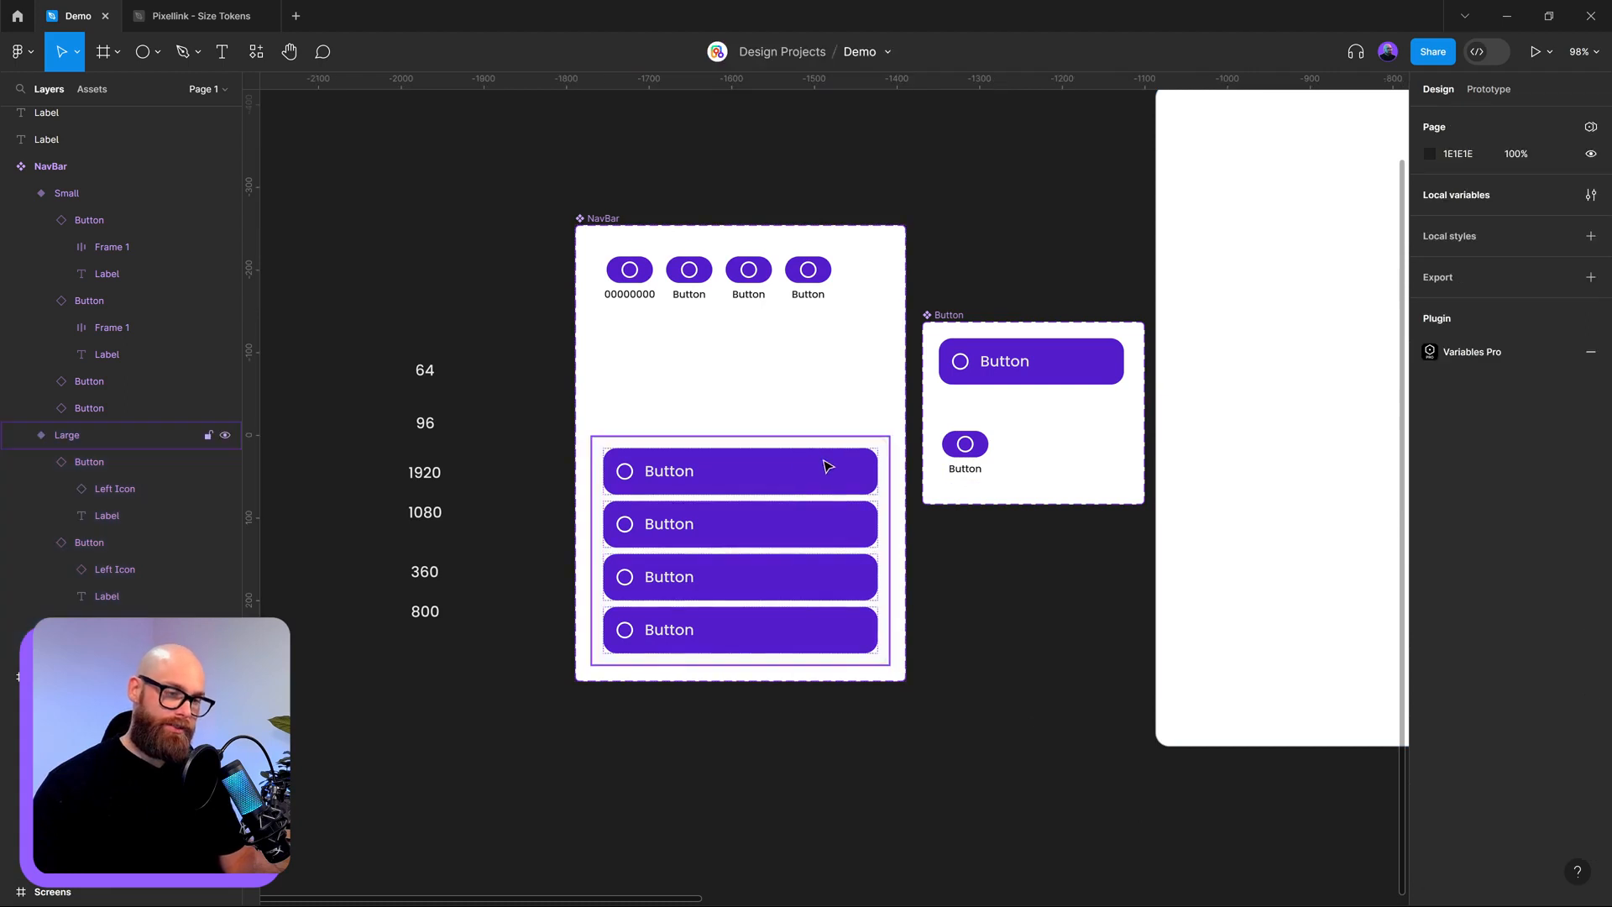
- Test the minimum width of the NavBar's Large variant by resizing it horizontally, leaving it at a fixed width of 360
click(828, 468)
drag(891, 518, 631, 519)
drag(1020, 505, 765, 522)
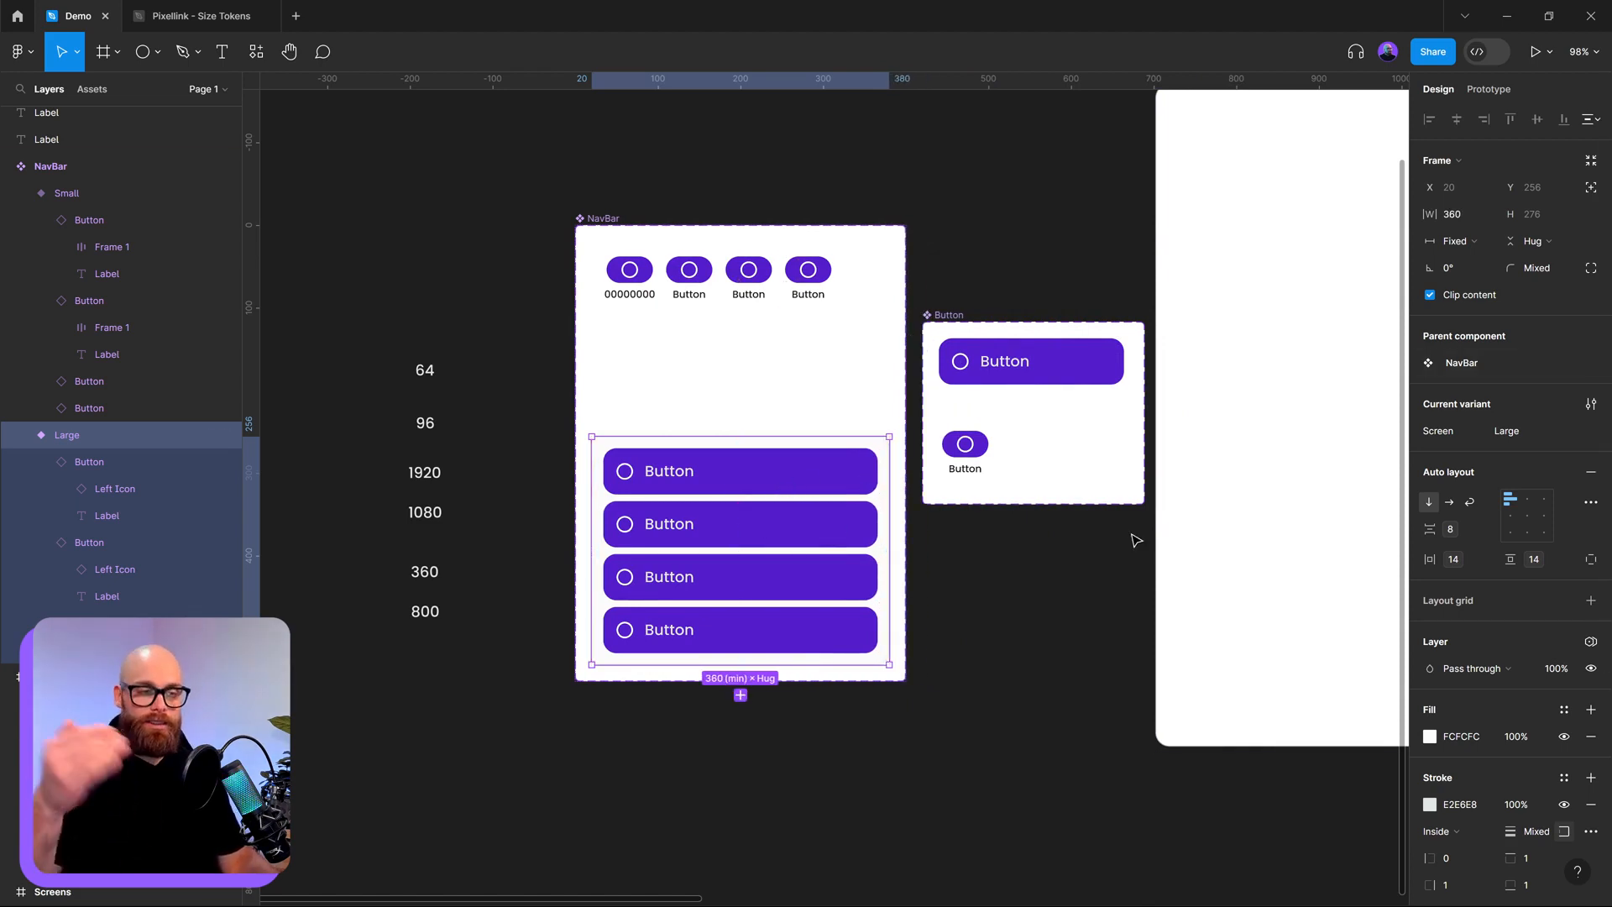
click(914, 744)
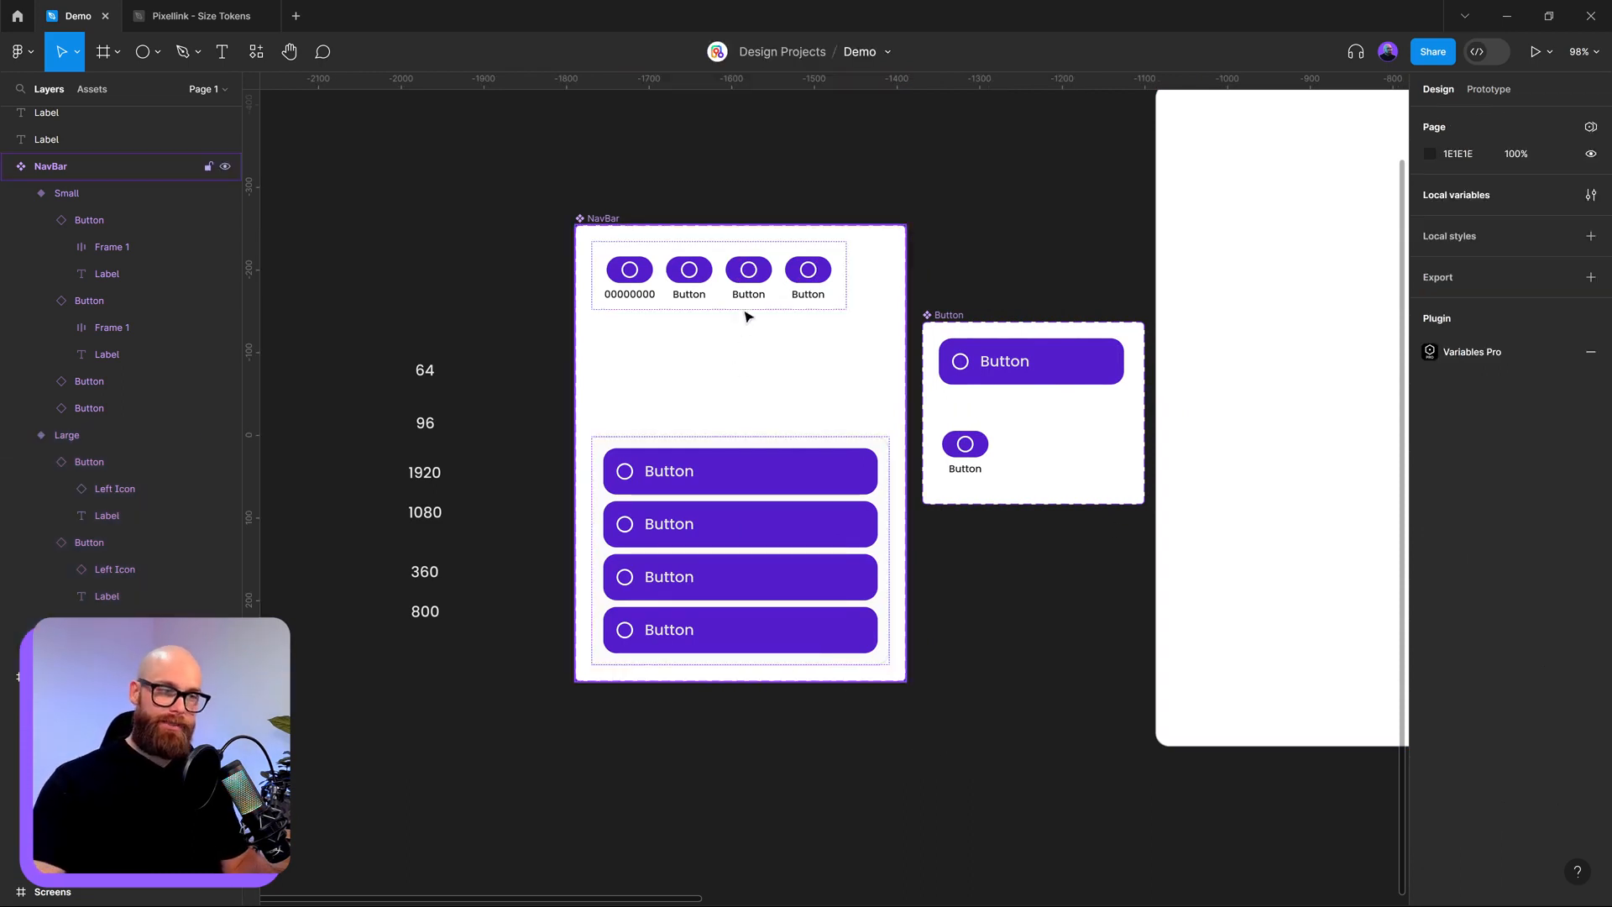
- Set the horizontal resizing of the NavBar's Small variant to Fill container
click(745, 312)
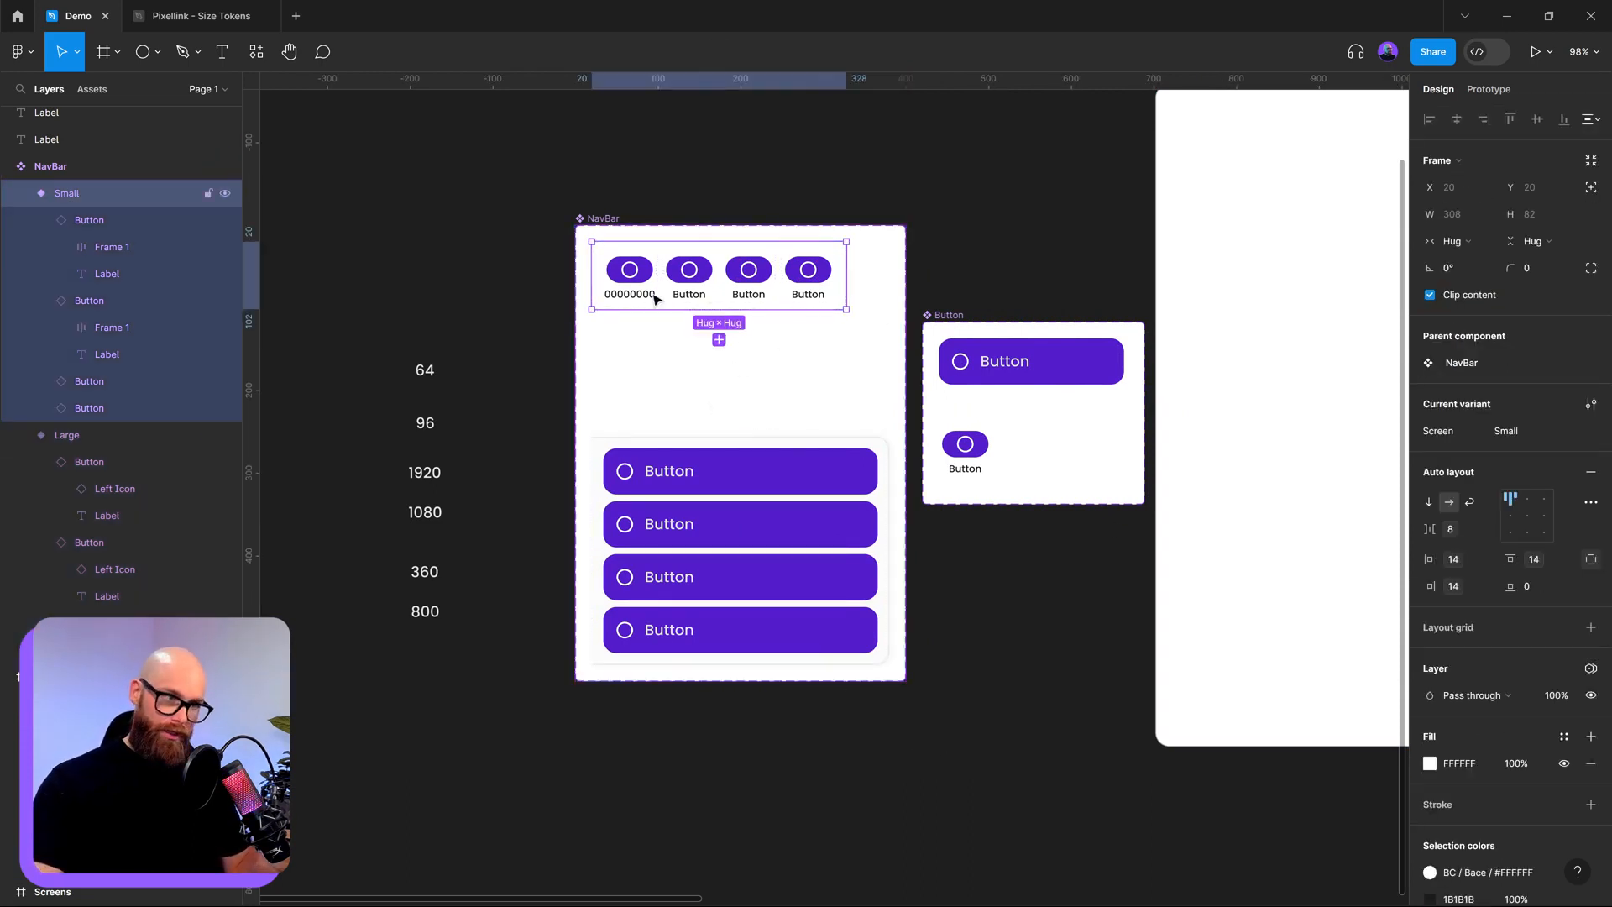
scroll(1182, 623, right, 4)
scroll(1182, 622, up, 1)
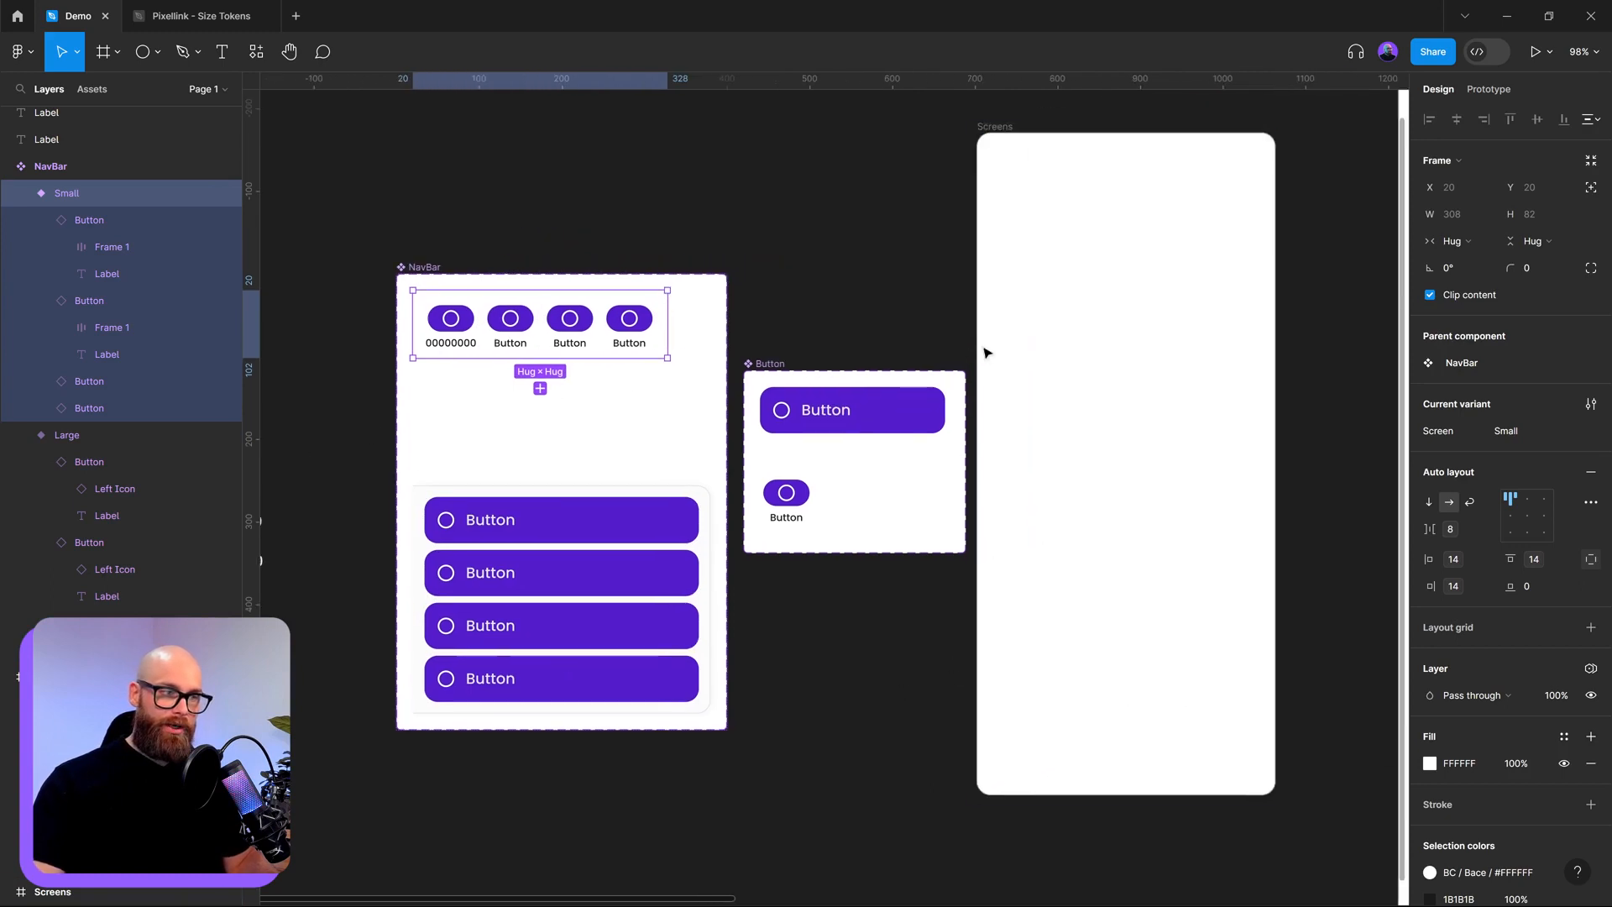
mouse_move(669, 333)
mouse_down()
mouse_move(717, 345)
mouse_move(678, 339)
mouse_up()
key(ctrl+z)
click(1465, 240)
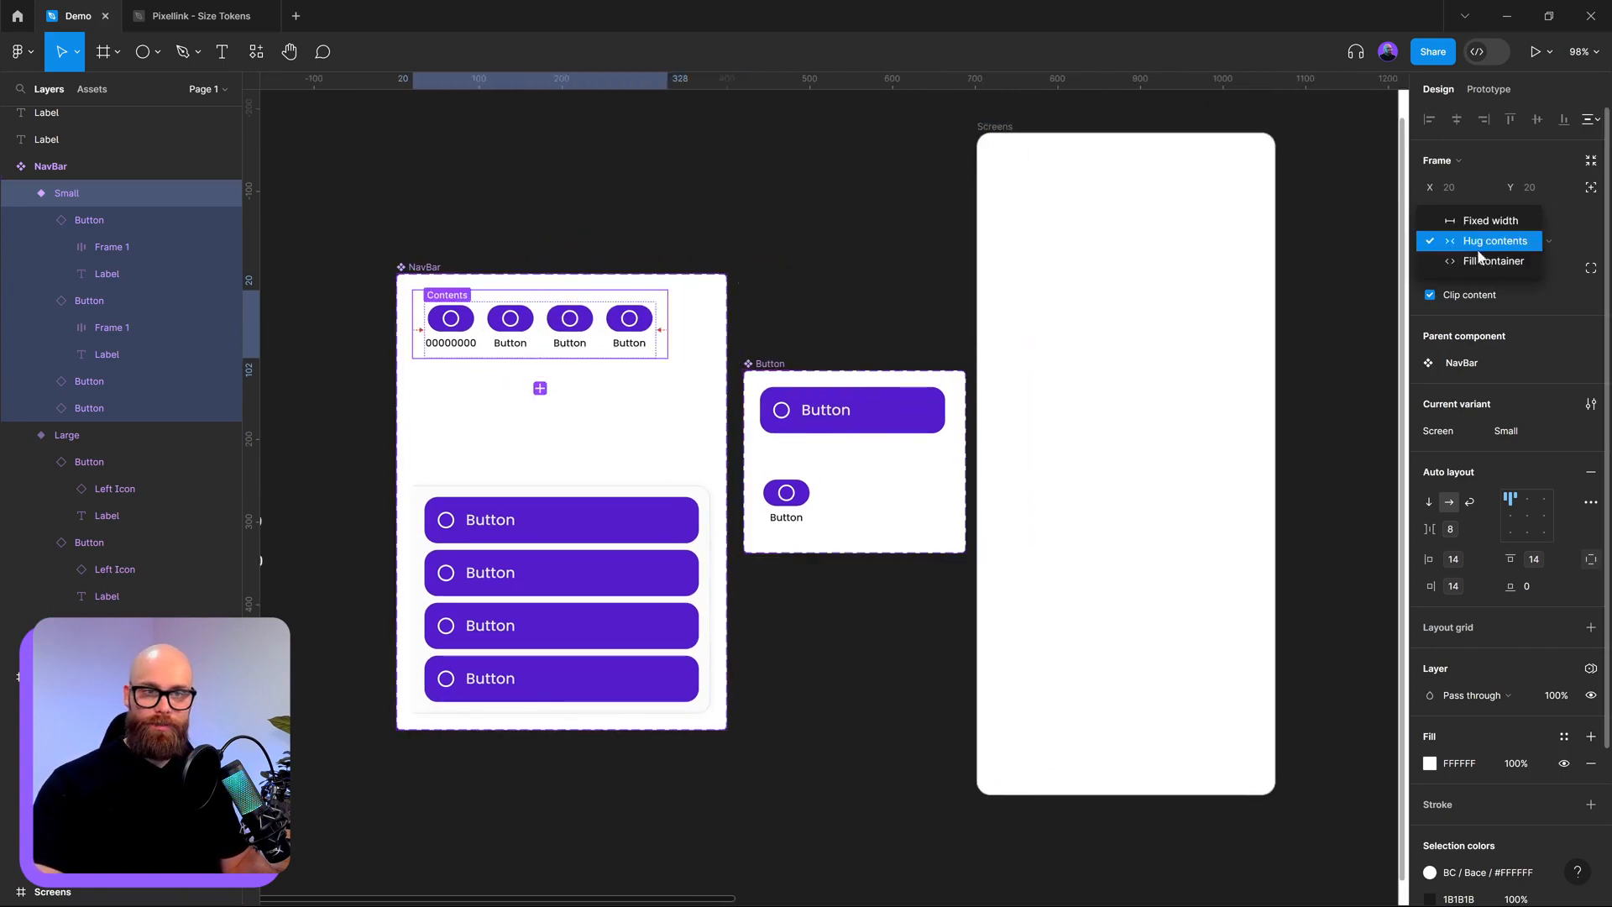
click(1494, 222)
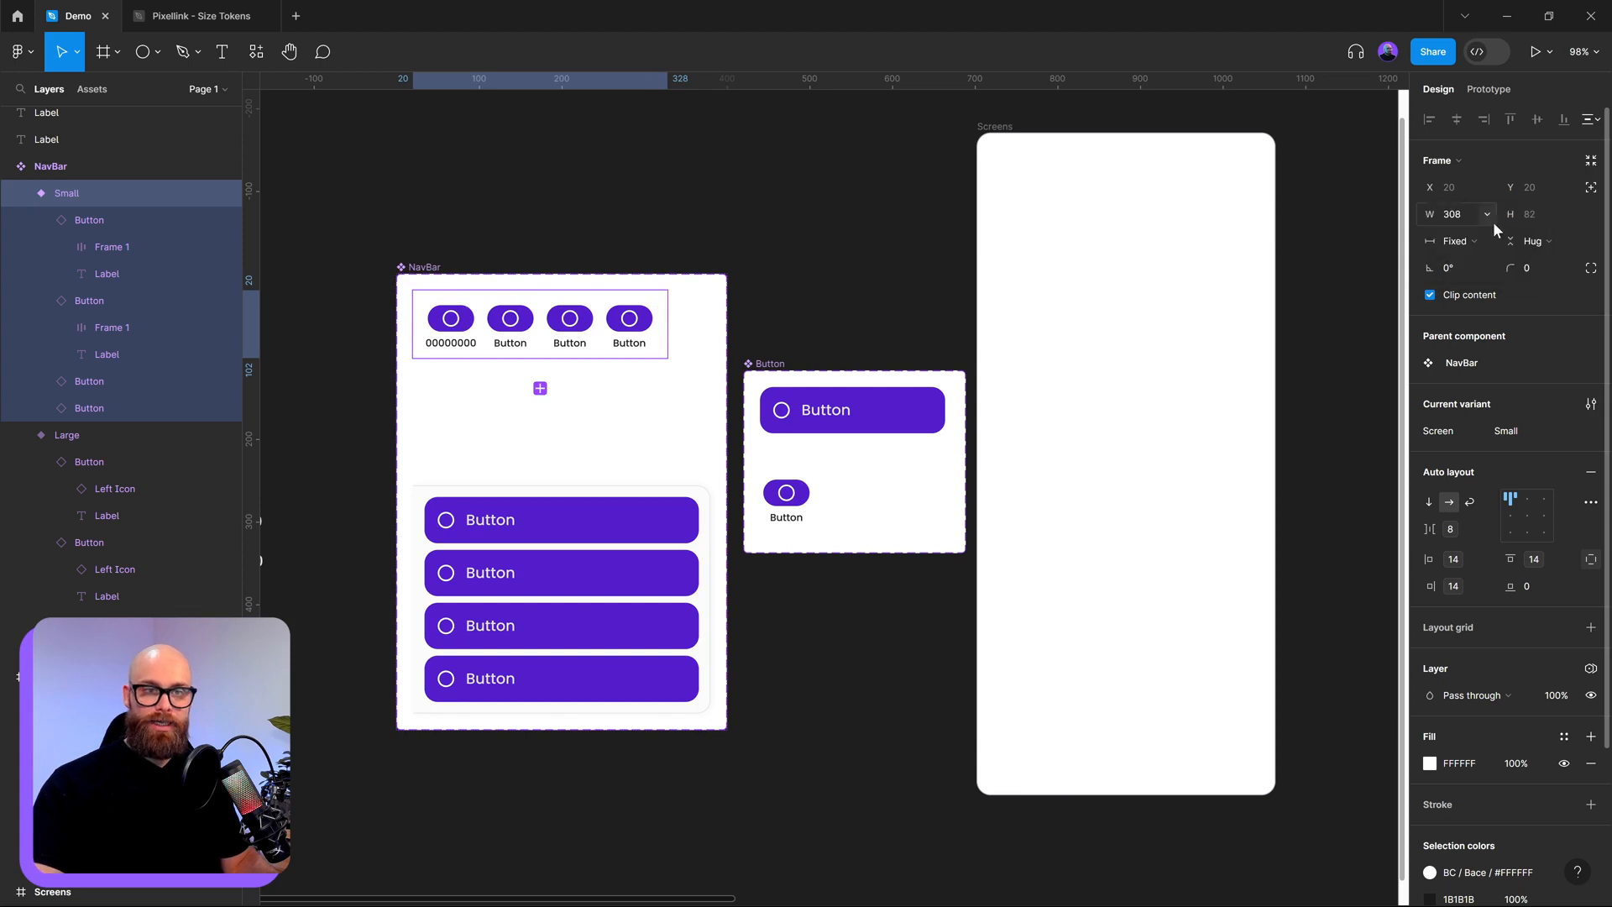
click(1482, 239)
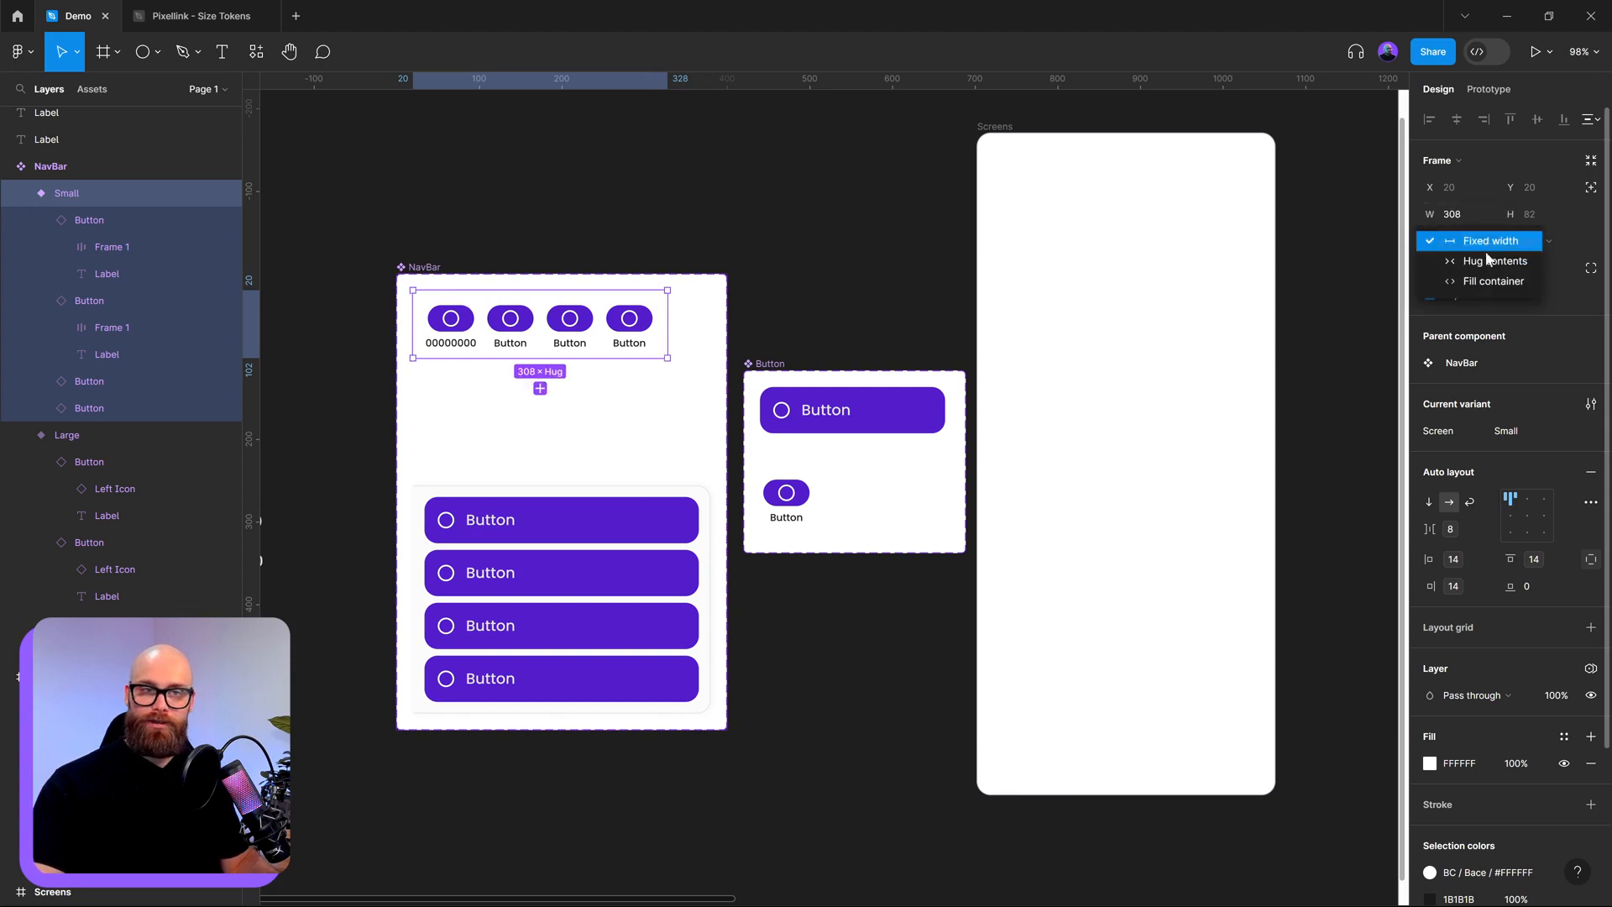
click(1488, 280)
- Add a minimum width to the NavBar's Small variant and bind it to the >360 variable
click(1485, 216)
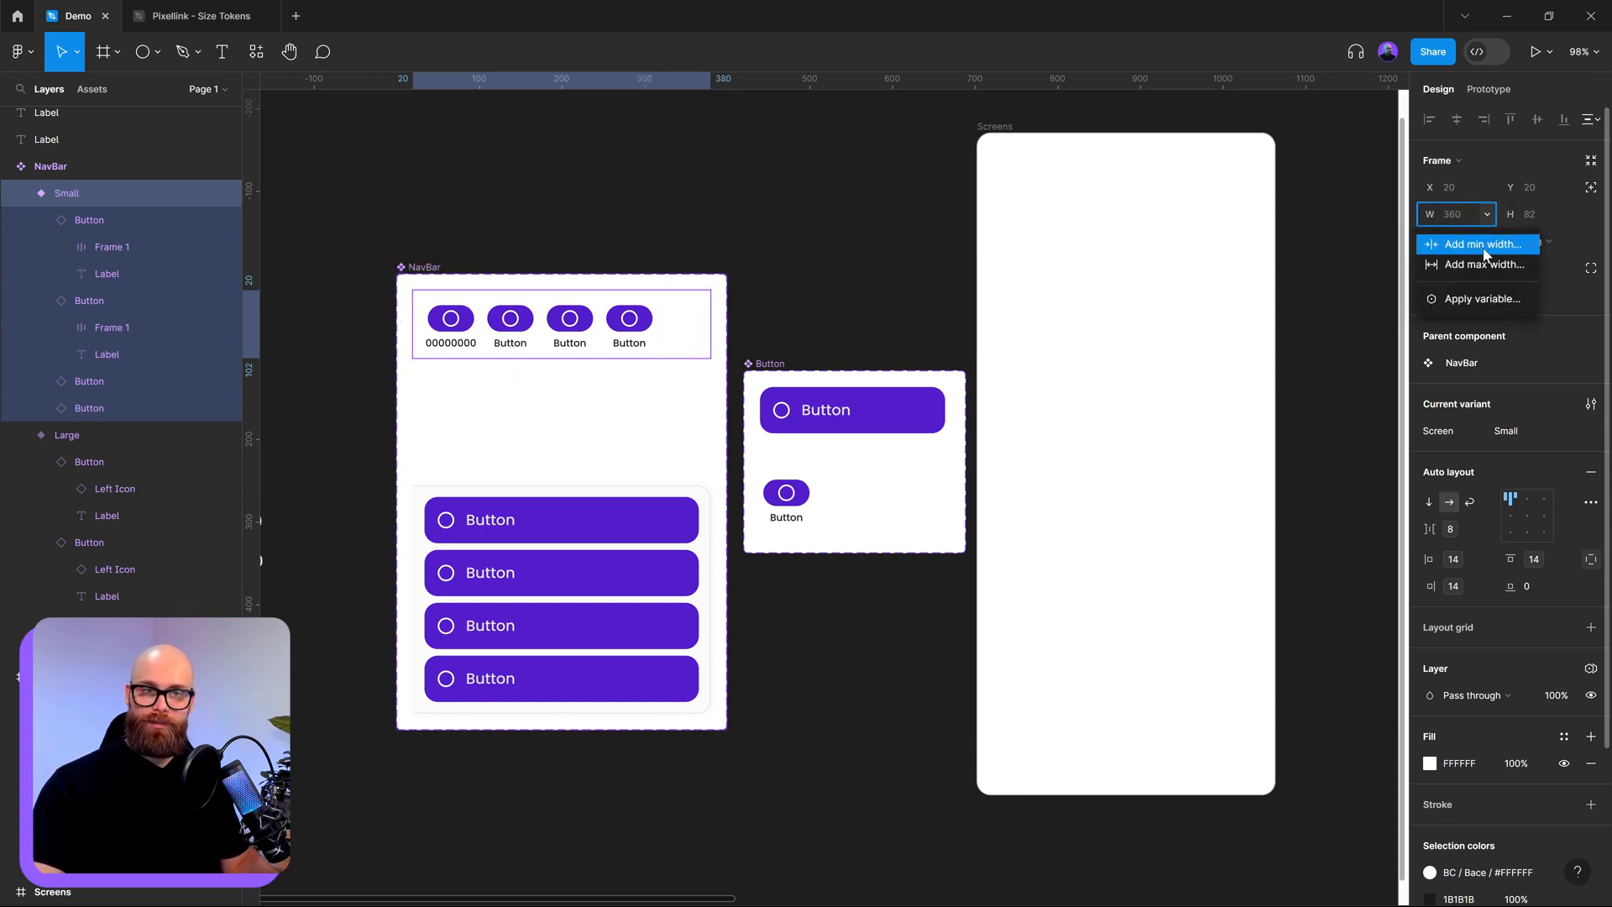
click(1482, 246)
click(1488, 242)
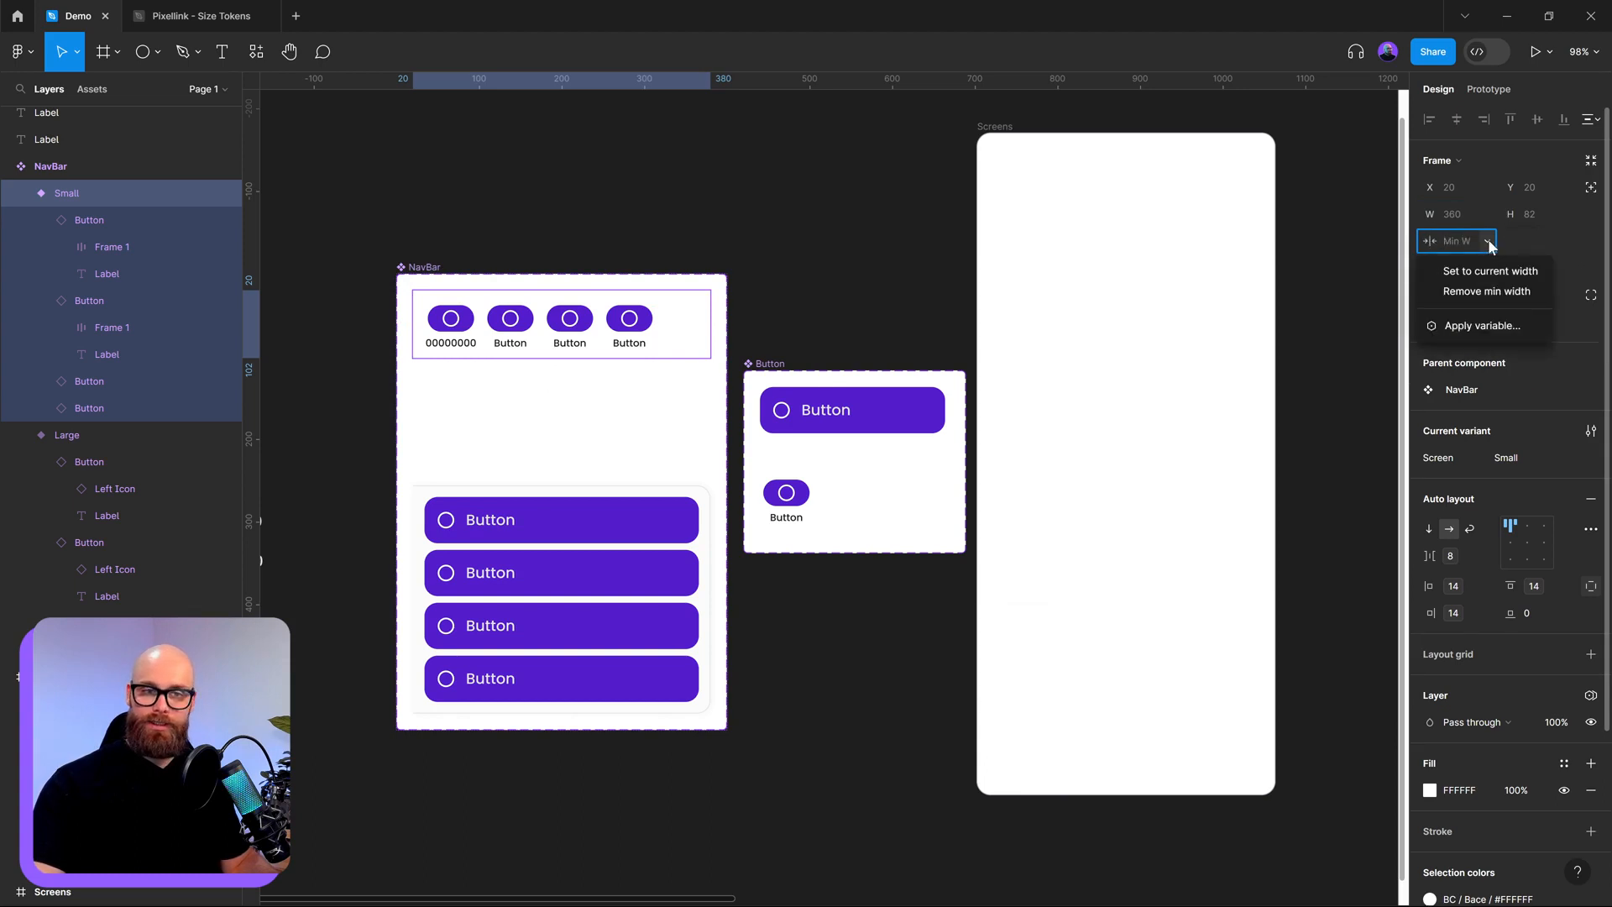
click(1475, 324)
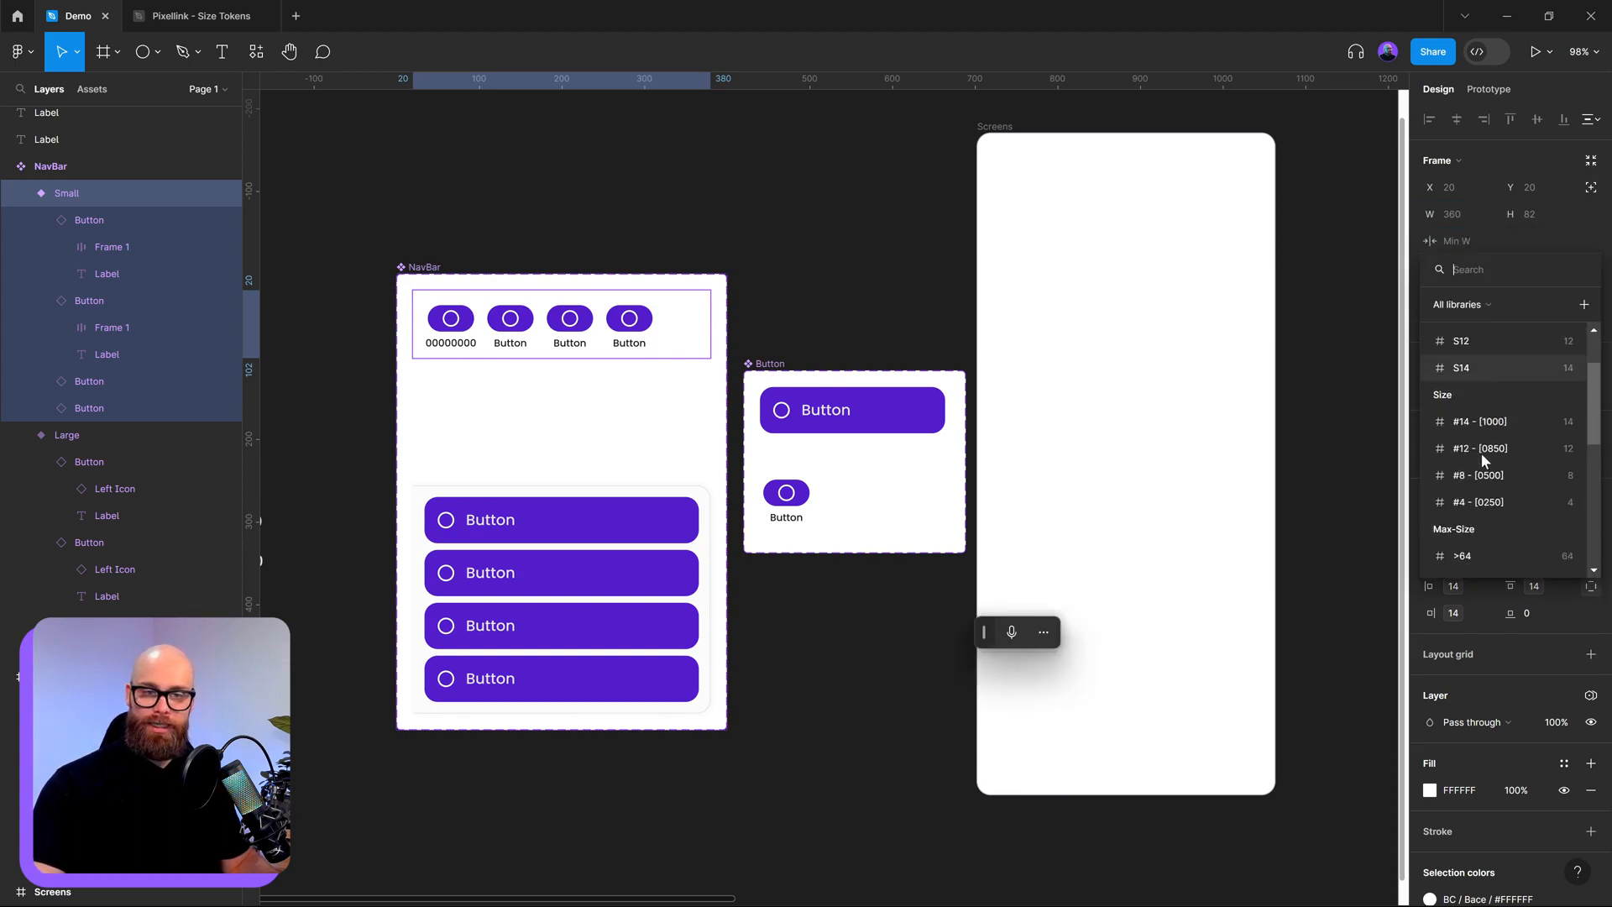
scroll(1479, 455, down, 3)
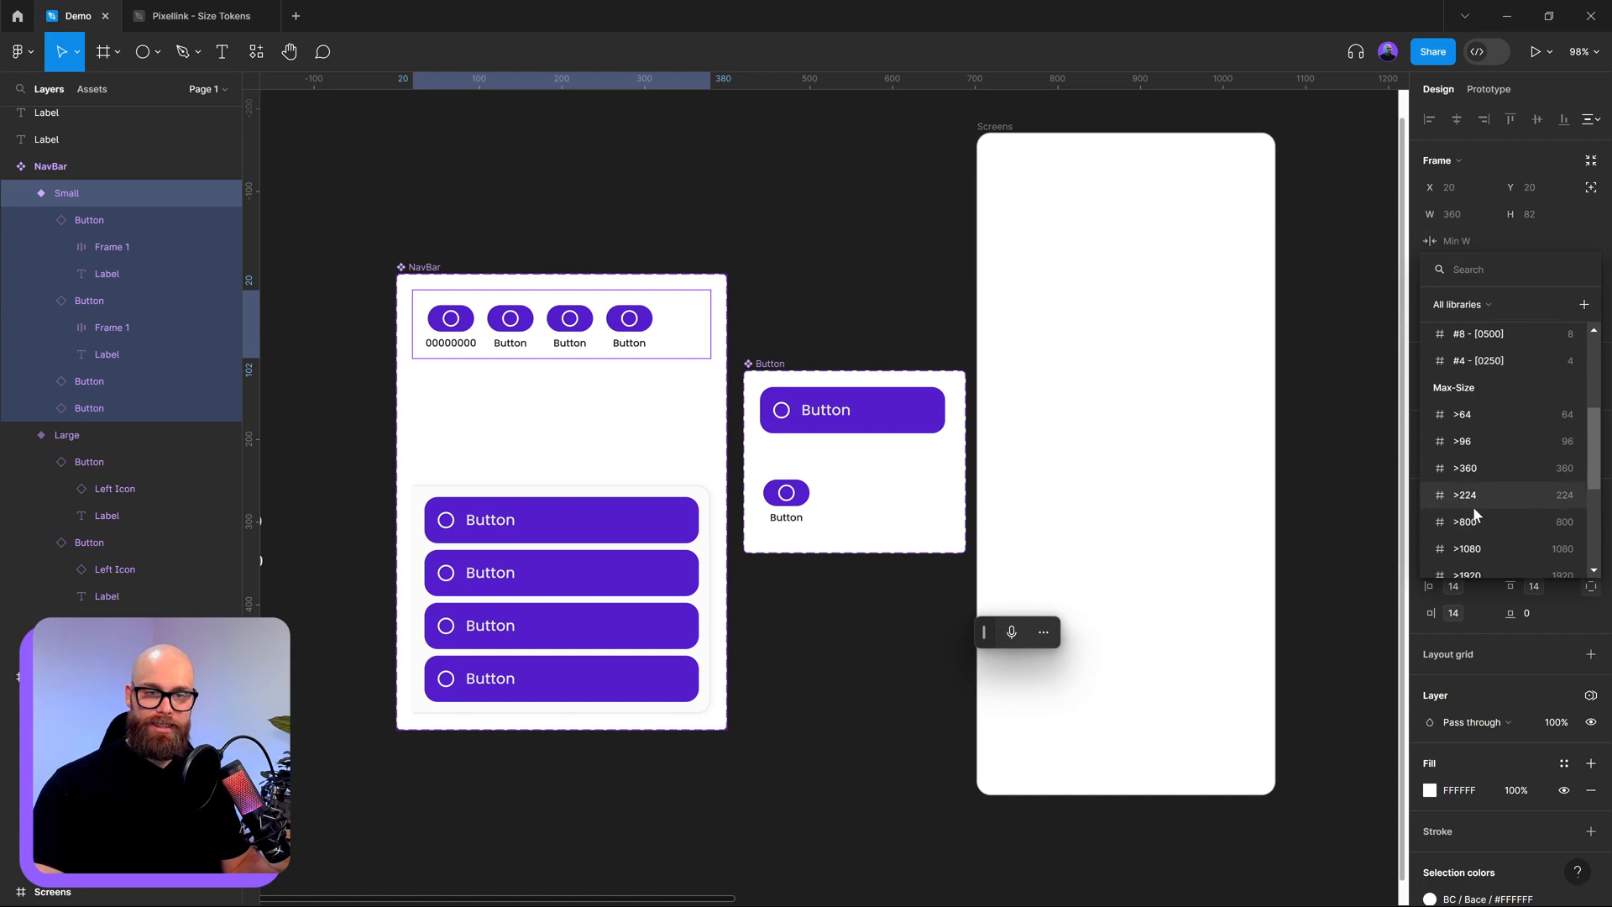
click(1476, 471)
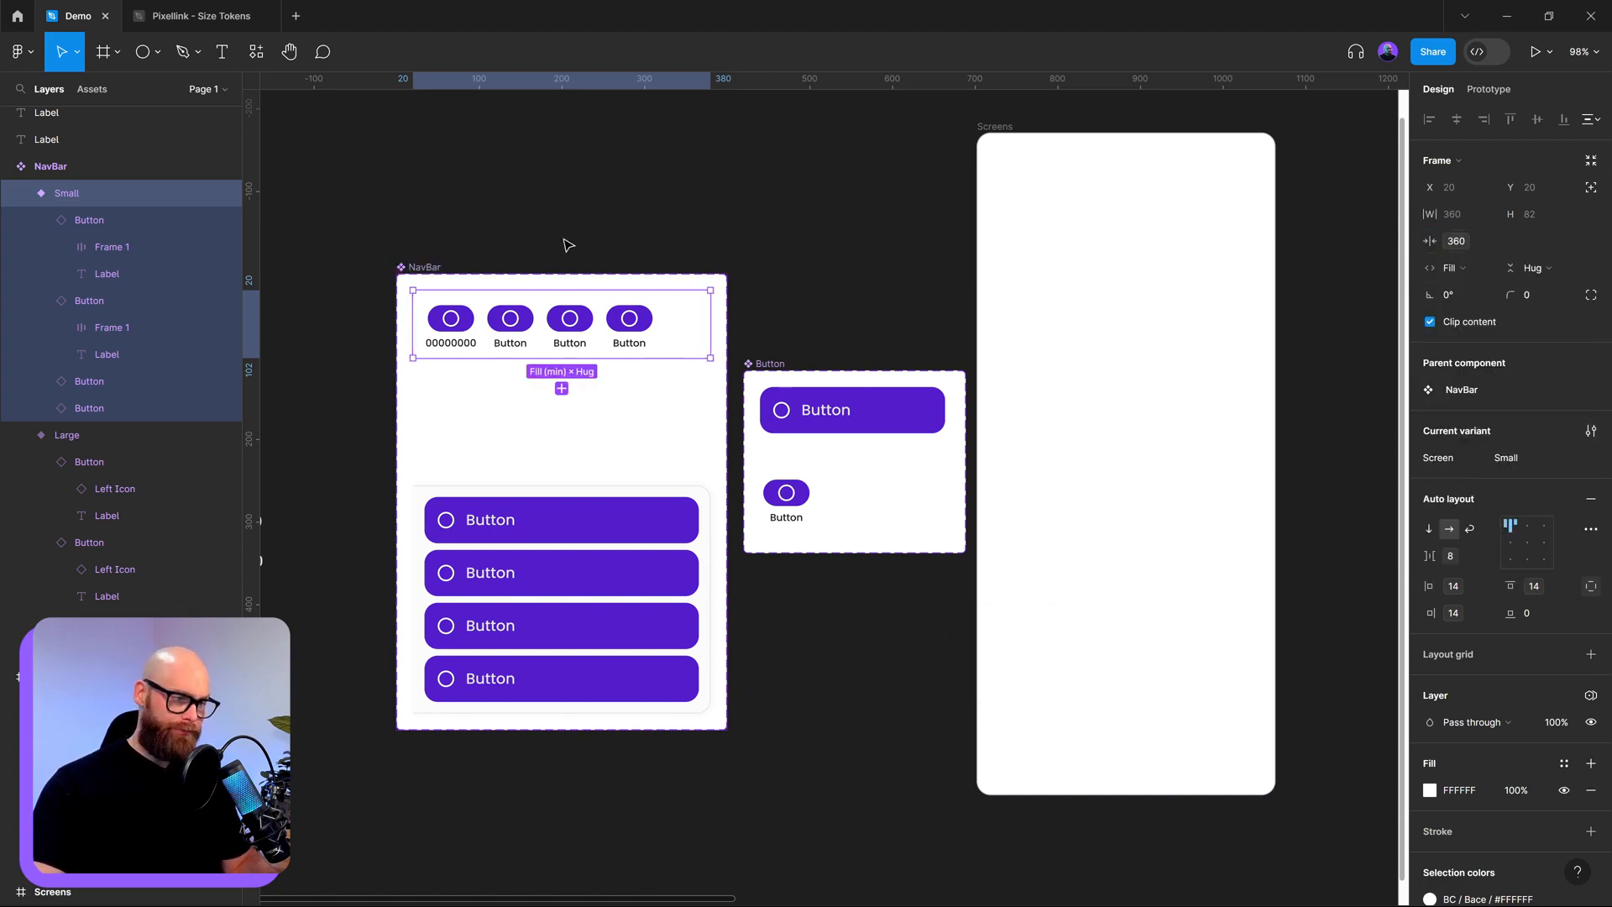
- Set the gap between the buttons in the NavBar's Small variant to Auto
click(1590, 531)
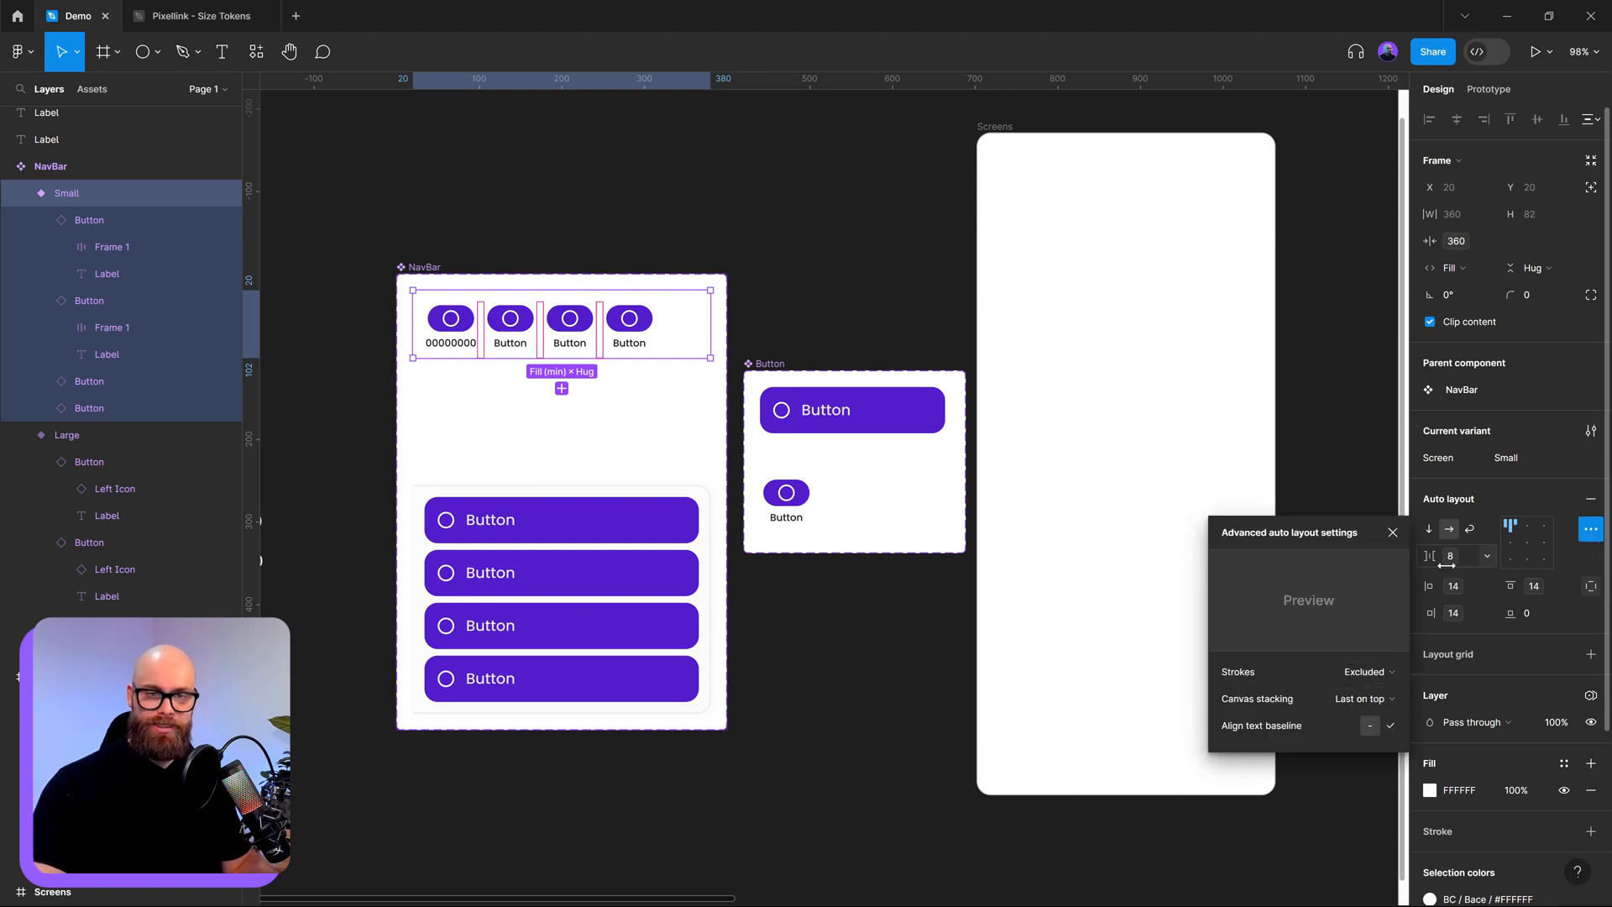
click(1488, 556)
click(1478, 612)
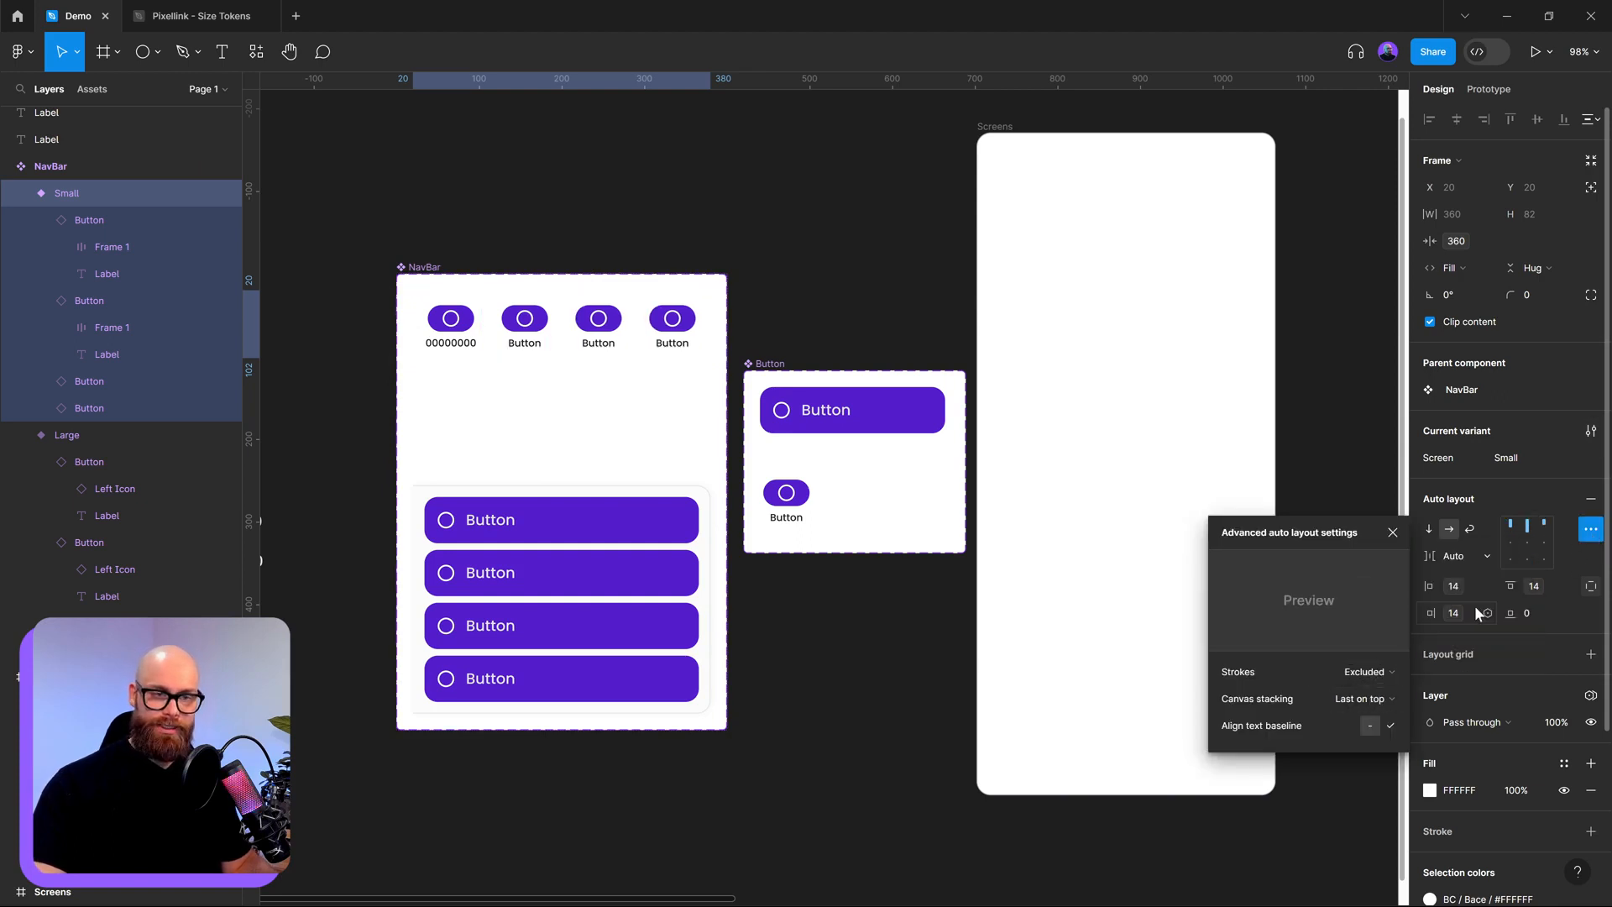
- Test the minimum width of the NavBar's Small variant by resizing it horizontally, leaving it at a fixed width of 360
click(745, 216)
click(696, 317)
drag(710, 336, 504, 297)
click(381, 406)
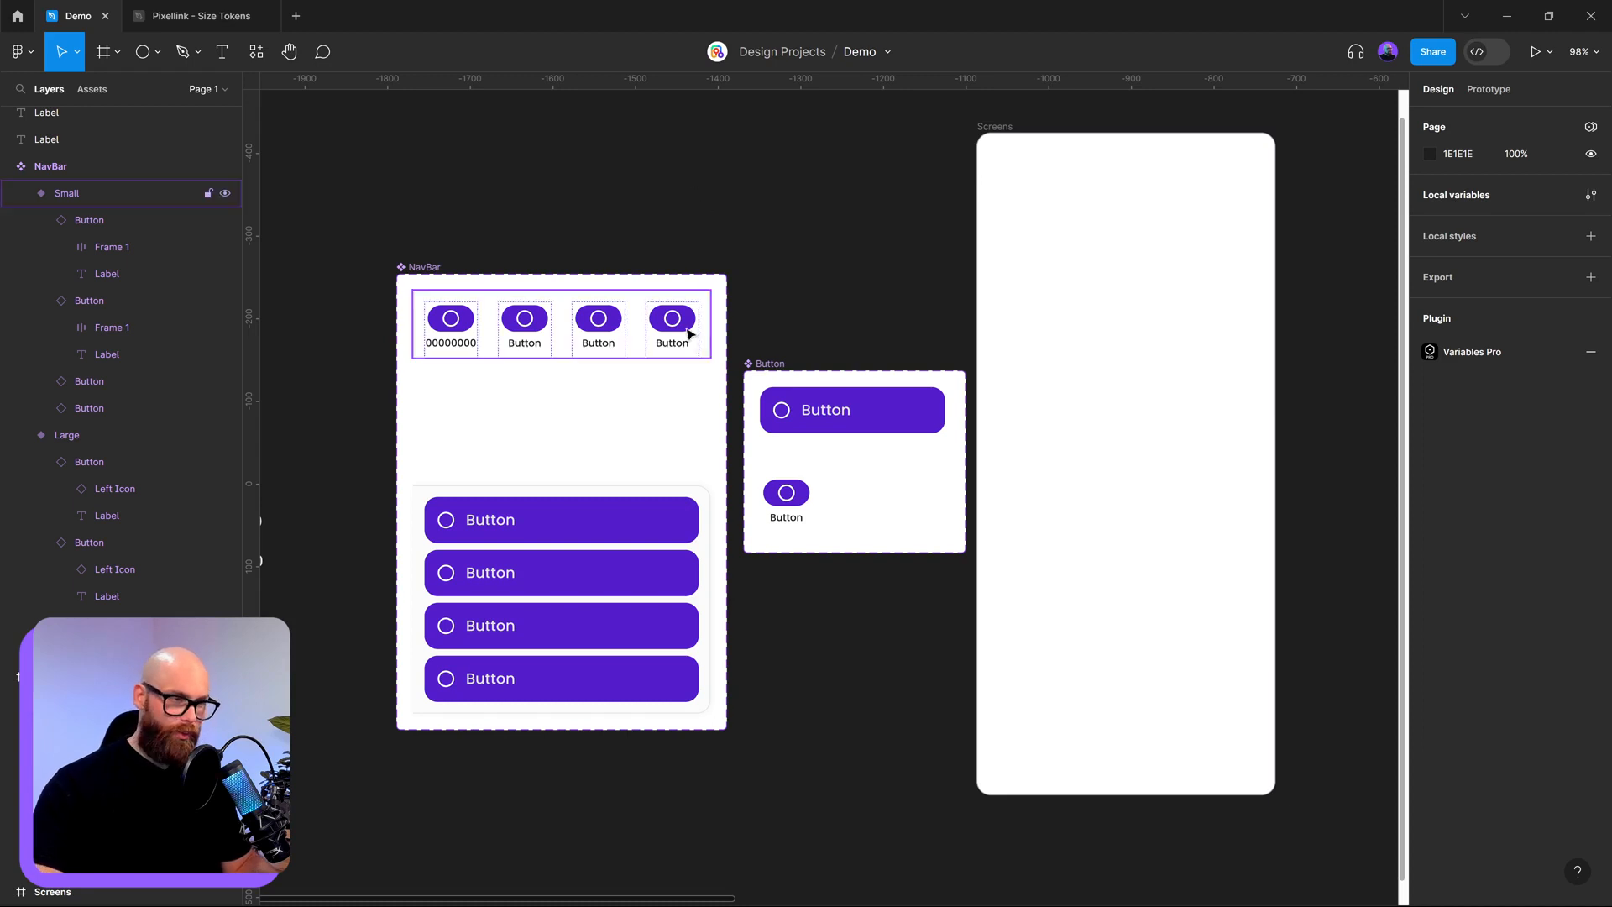
- Add a maximum width to the NavBar's Small variant and bind it to the >800 variable
click(713, 307)
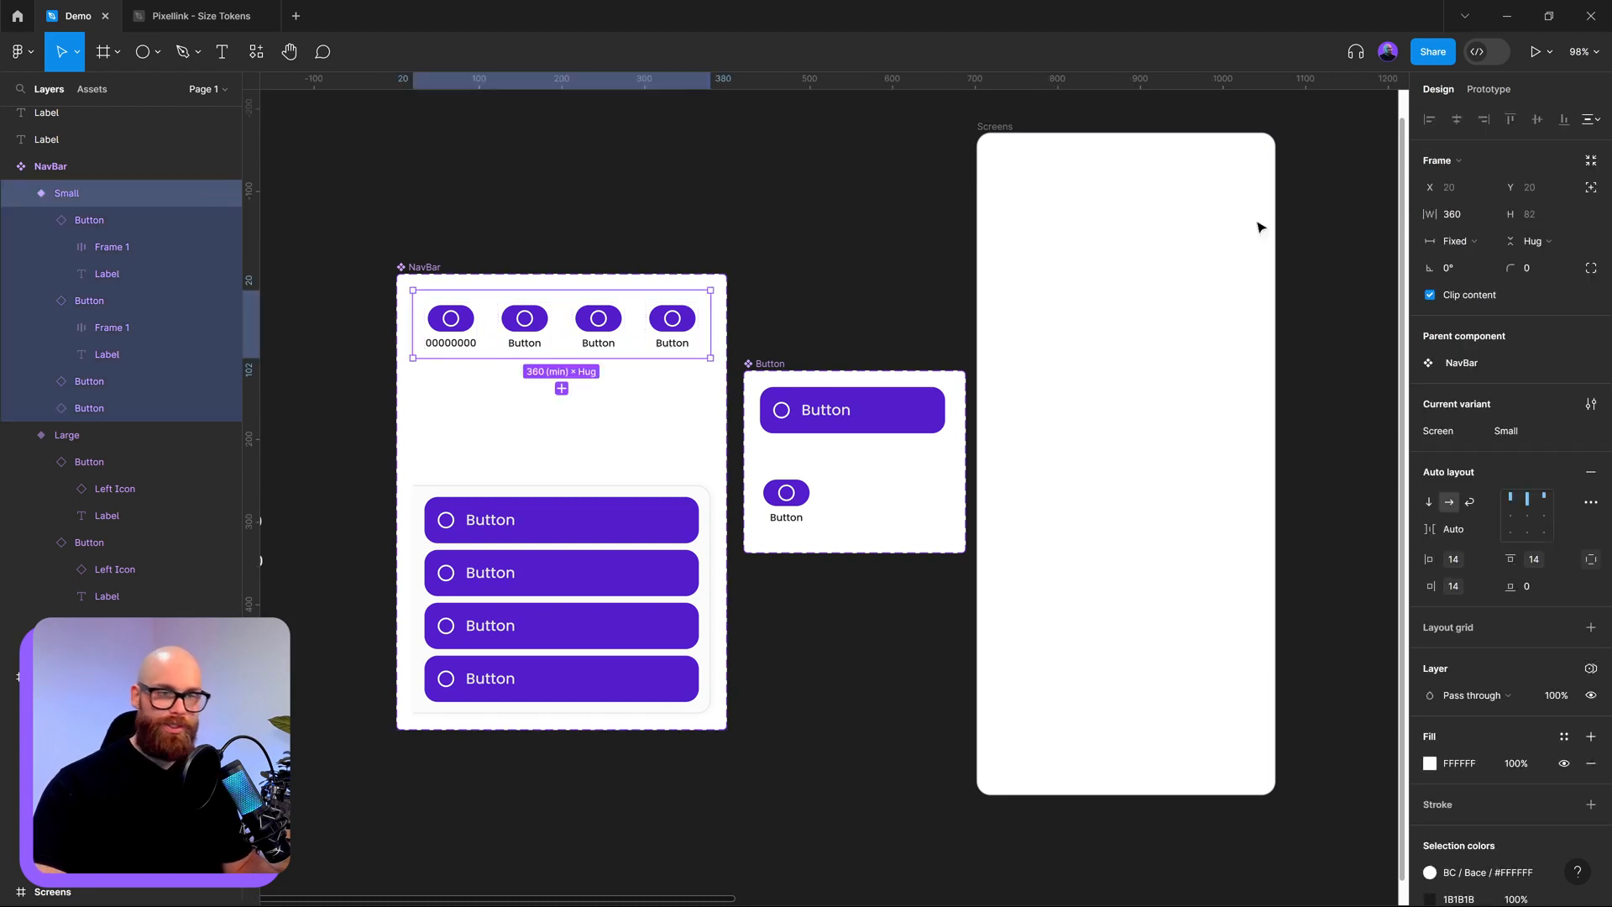
click(1487, 215)
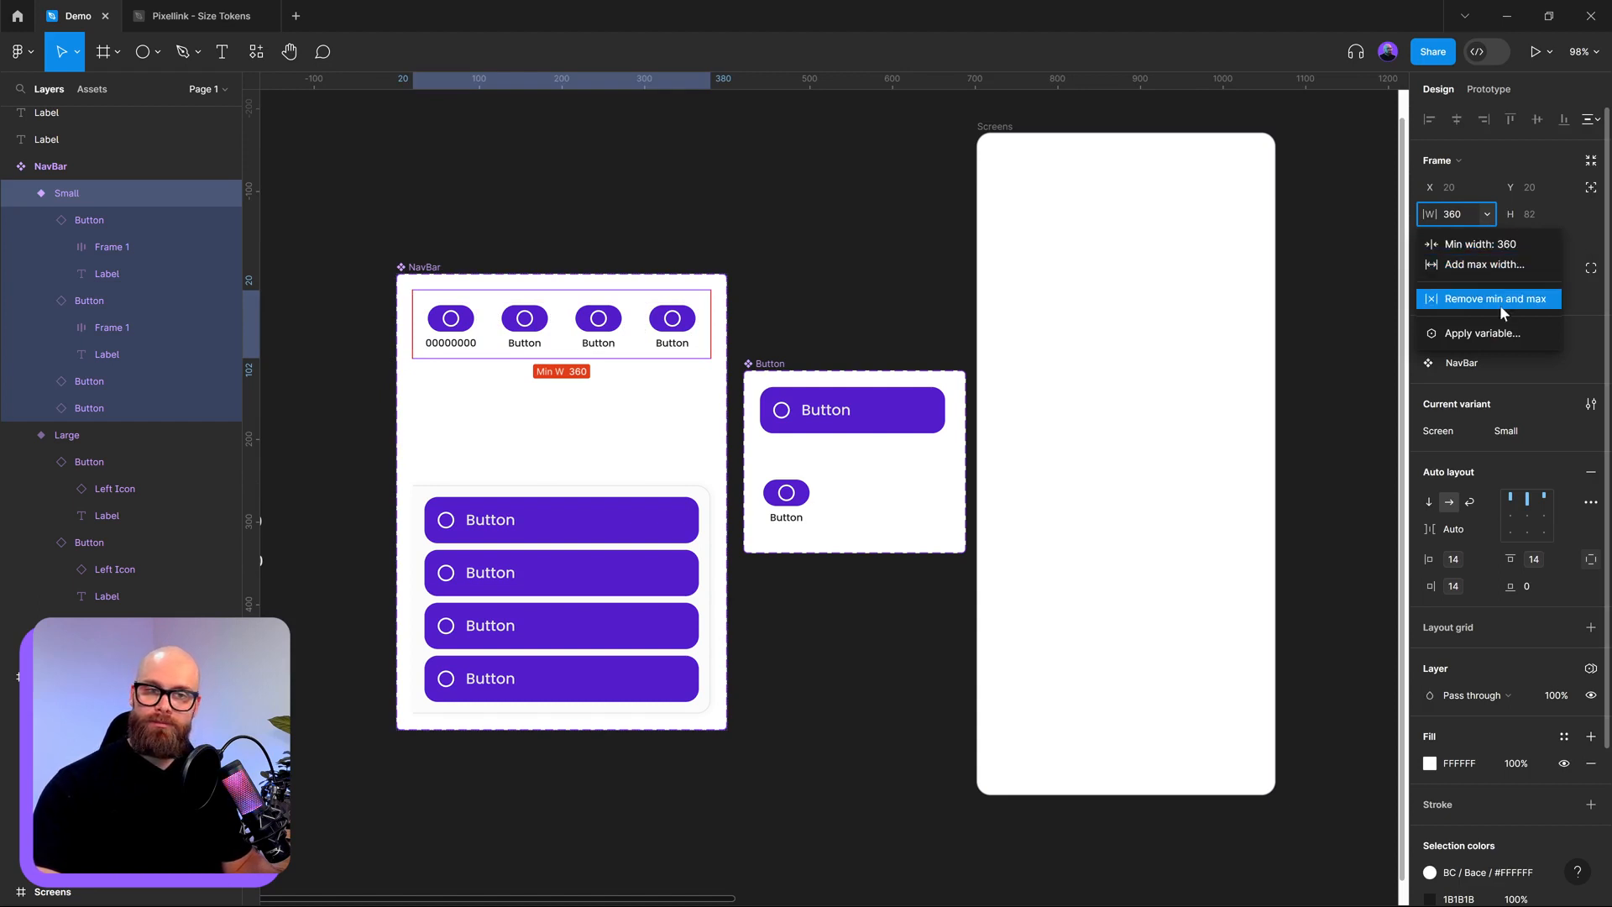
click(1496, 266)
click(1489, 269)
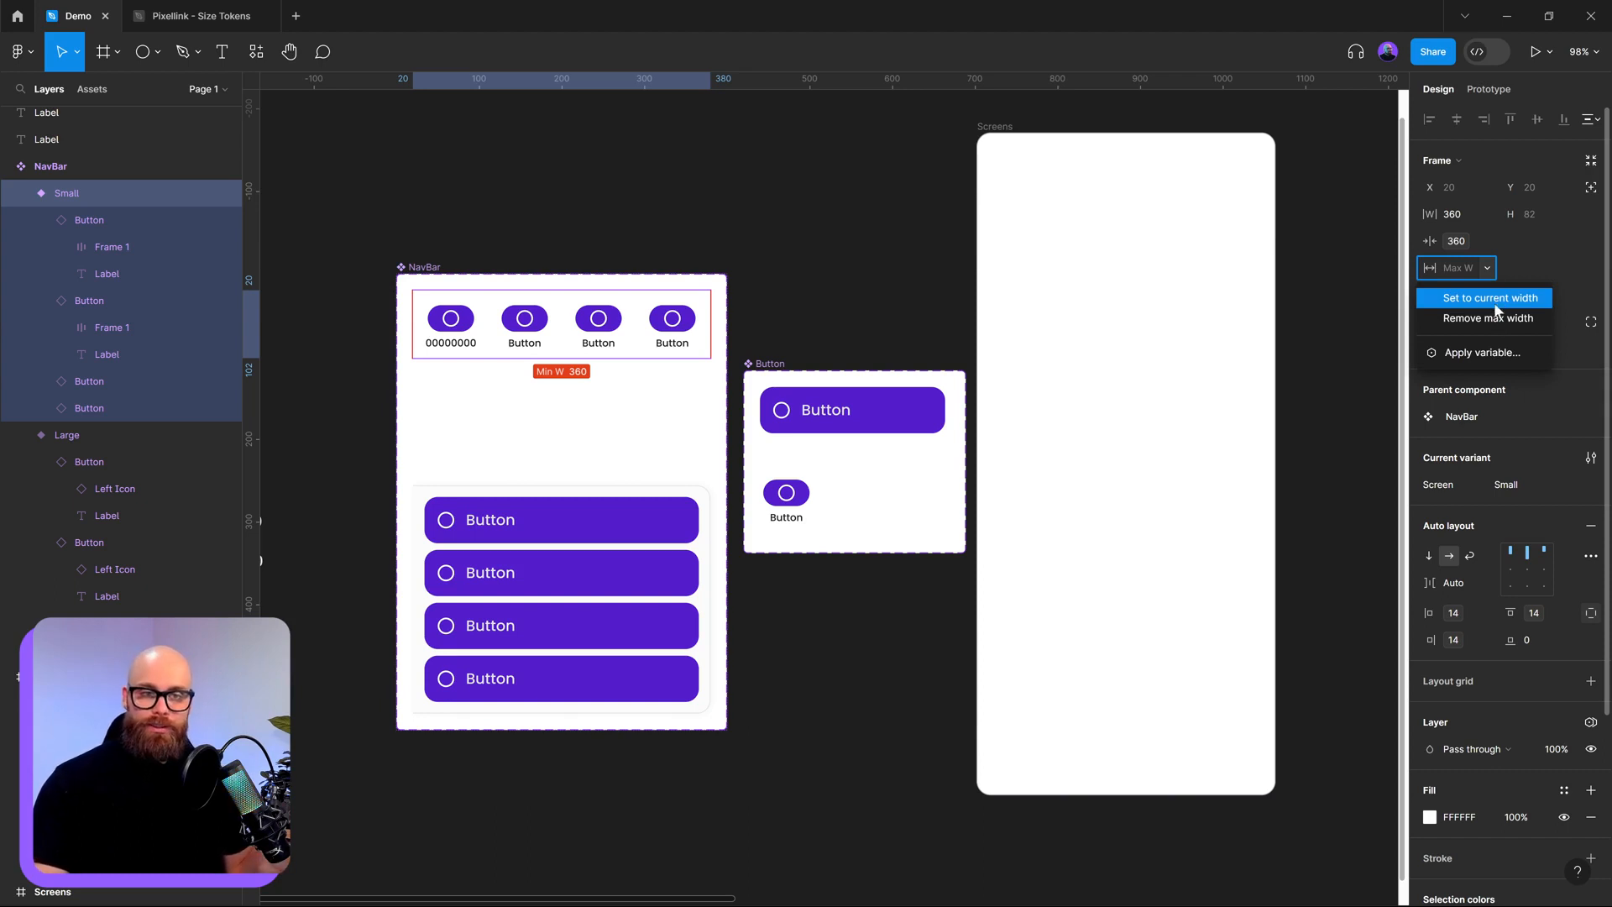
click(1484, 352)
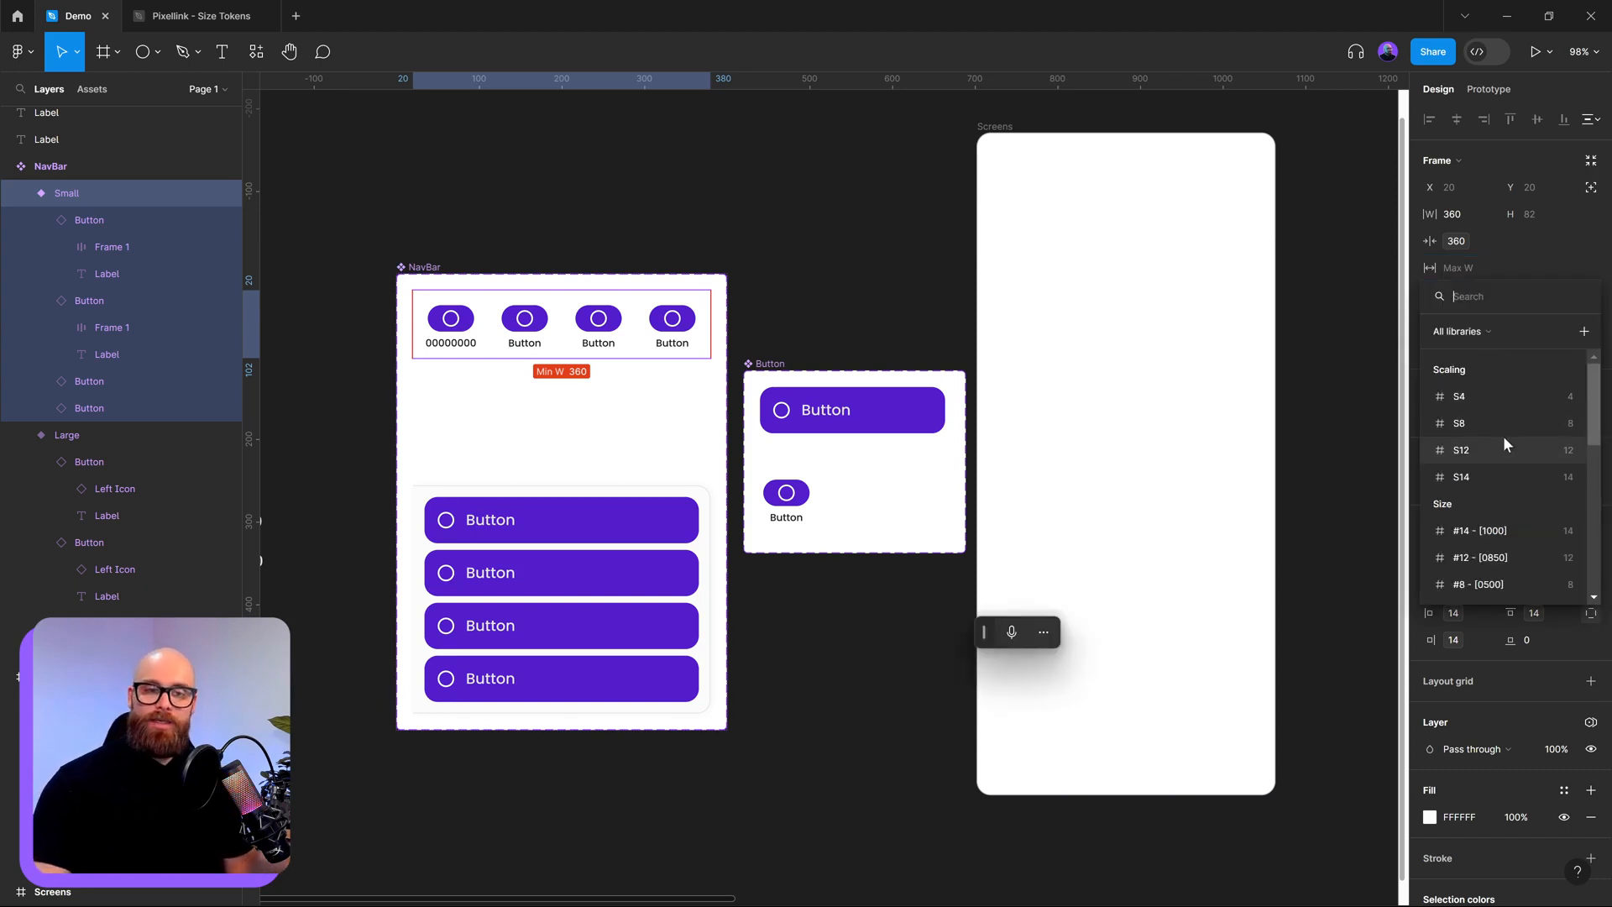
scroll(1503, 444, down, 2)
text(>)
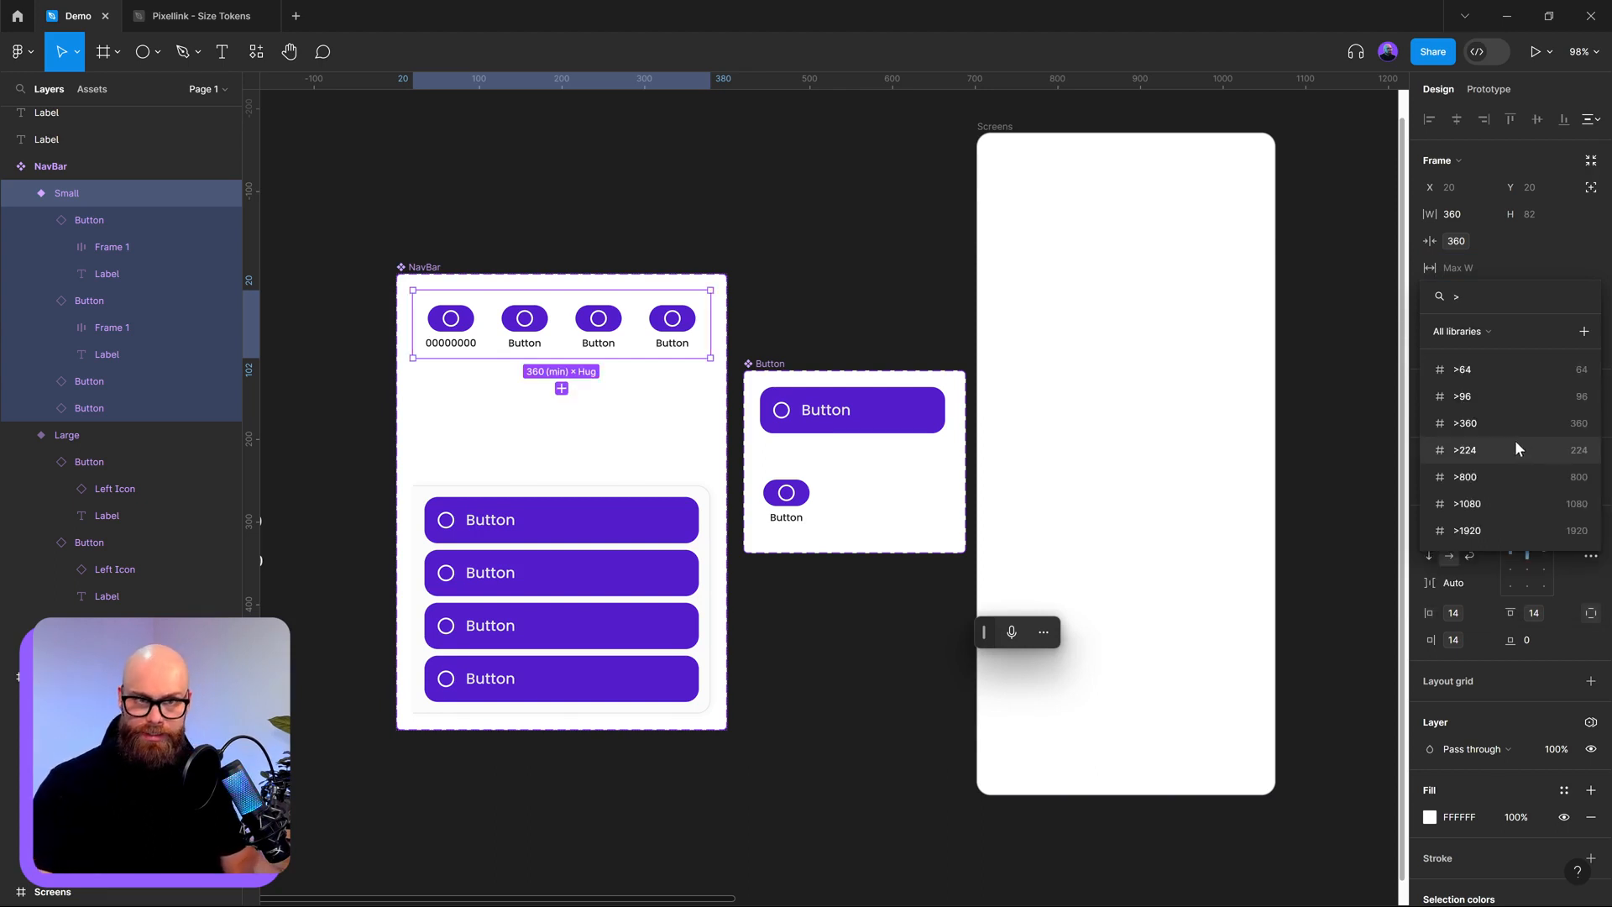
click(1494, 477)
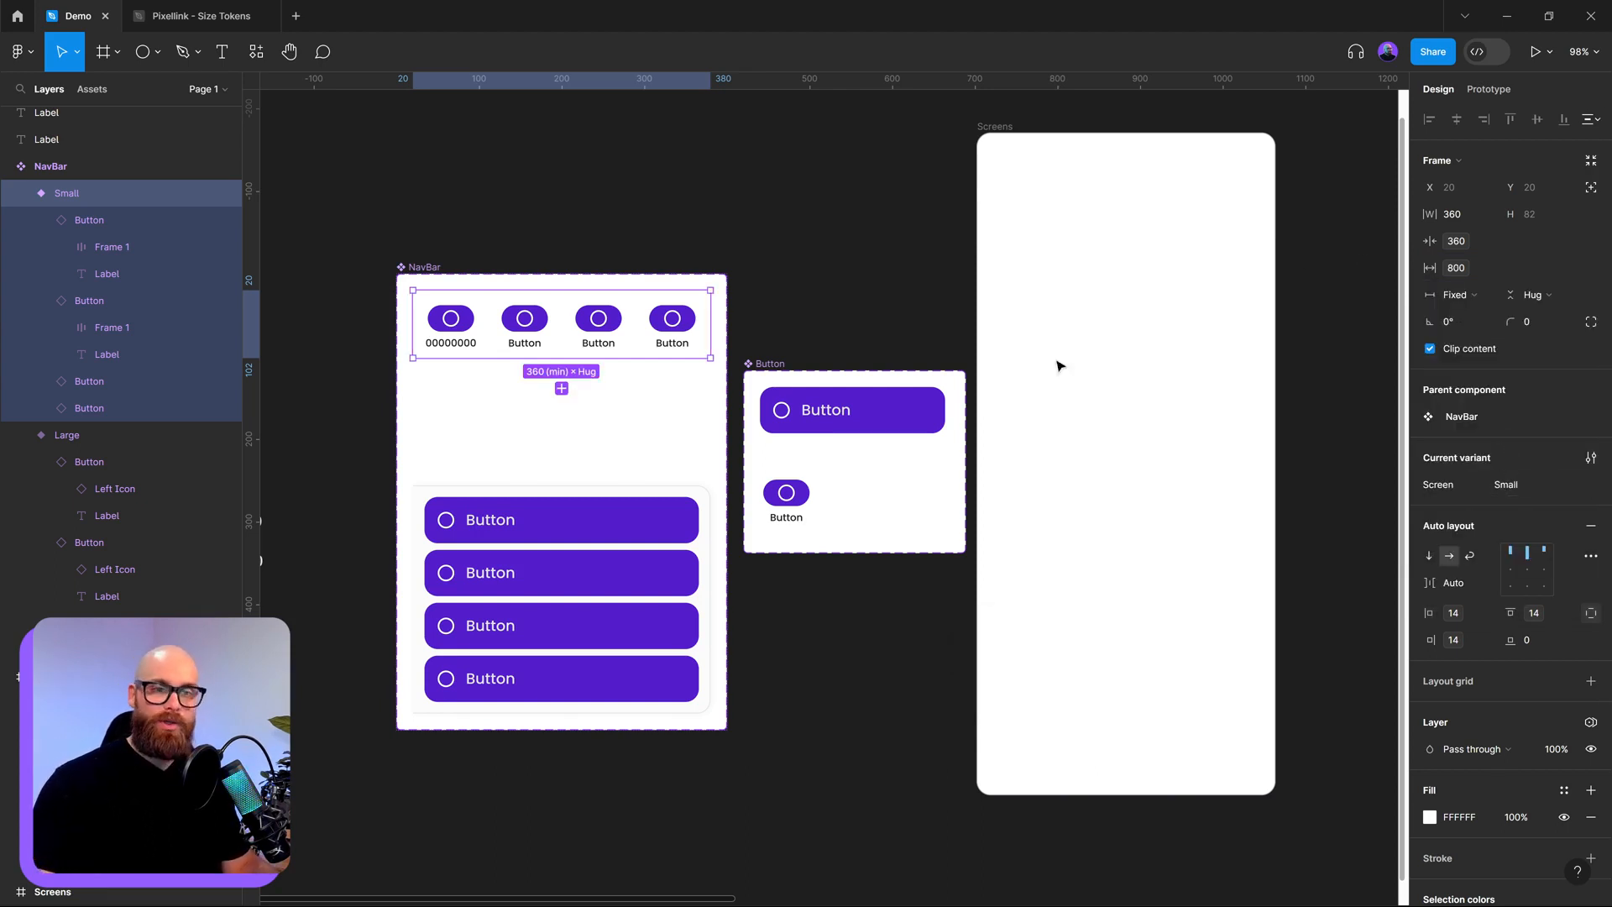
- Test the maximum width of the NavBar's Small variant by stretching it horizontally, and undo the resize
click(705, 226)
drag(678, 230, 991, 280)
scroll(966, 281, down, 3)
drag(807, 287, 1002, 313)
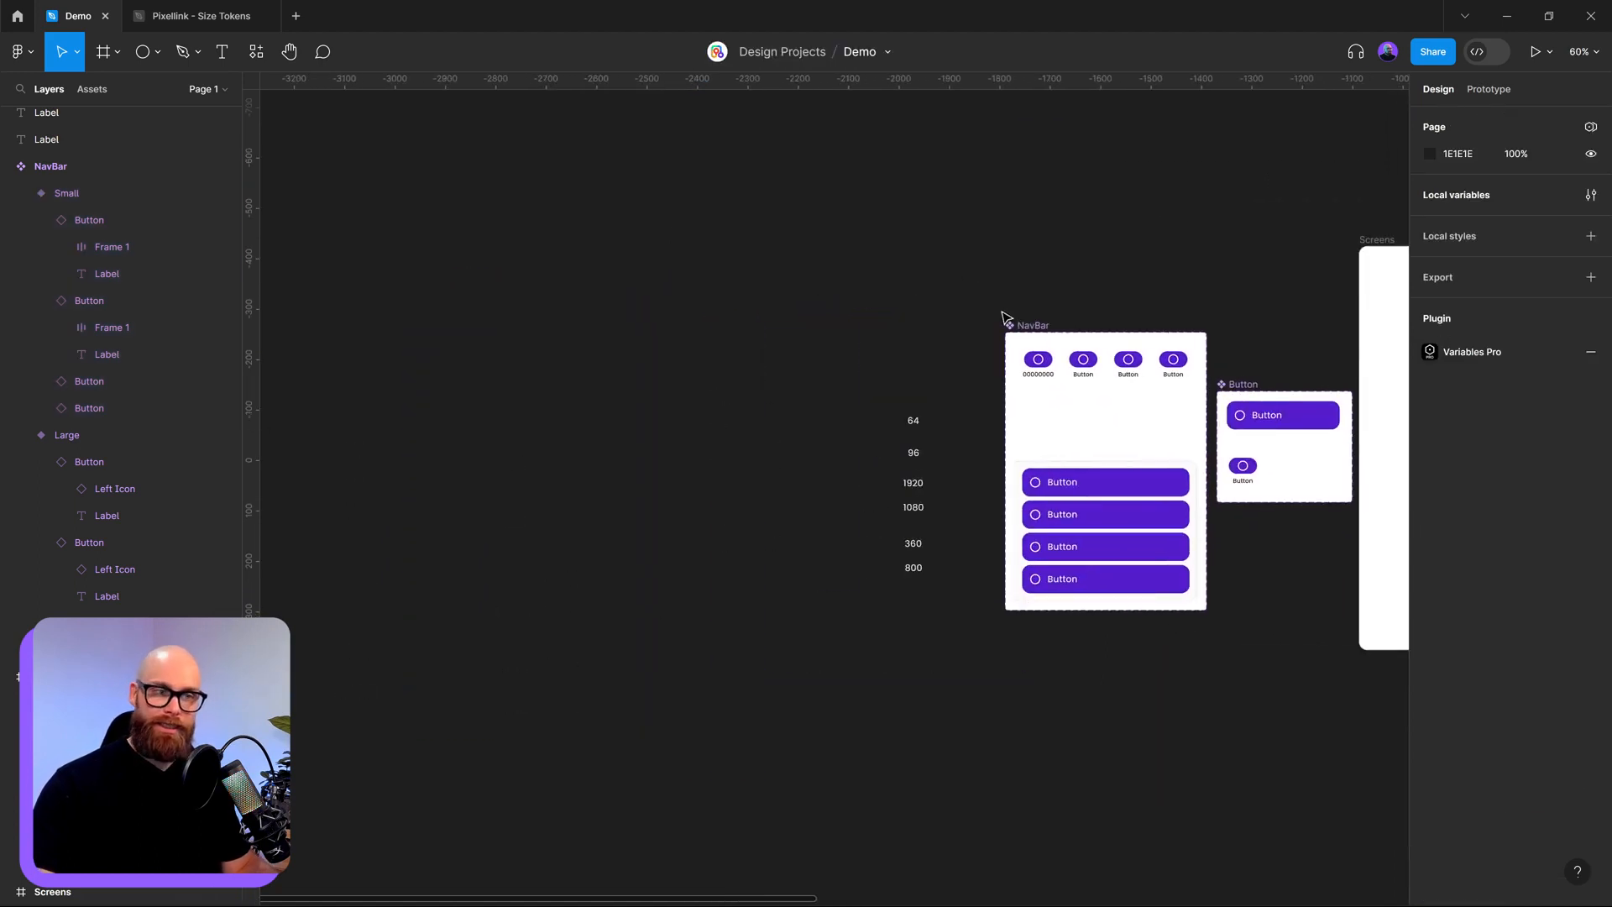
click(1114, 362)
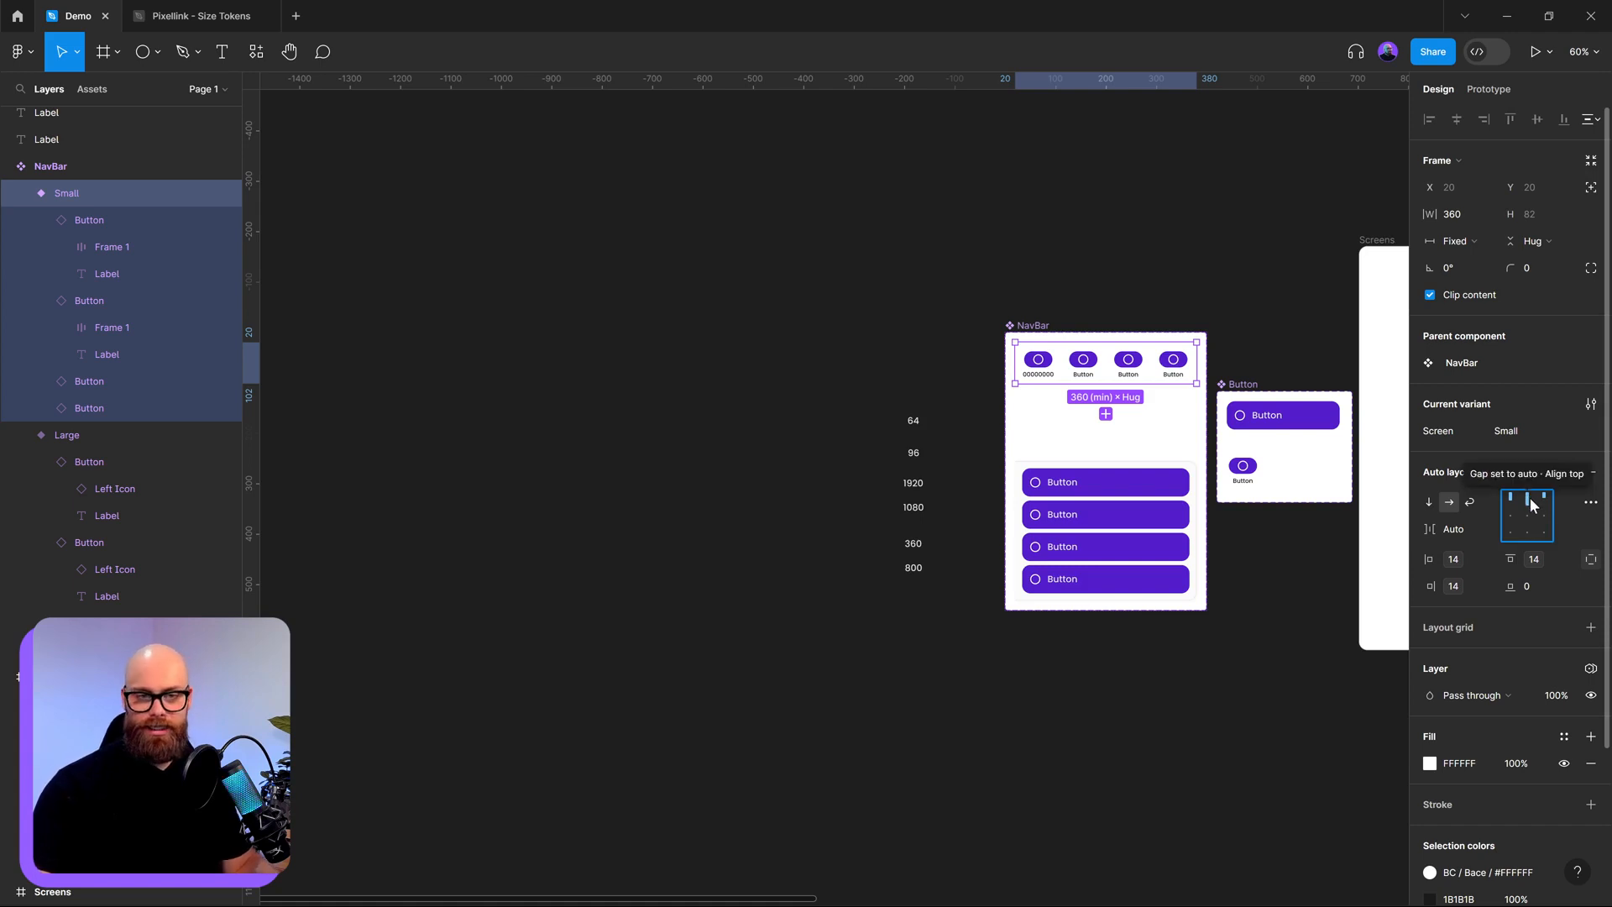
click(1134, 270)
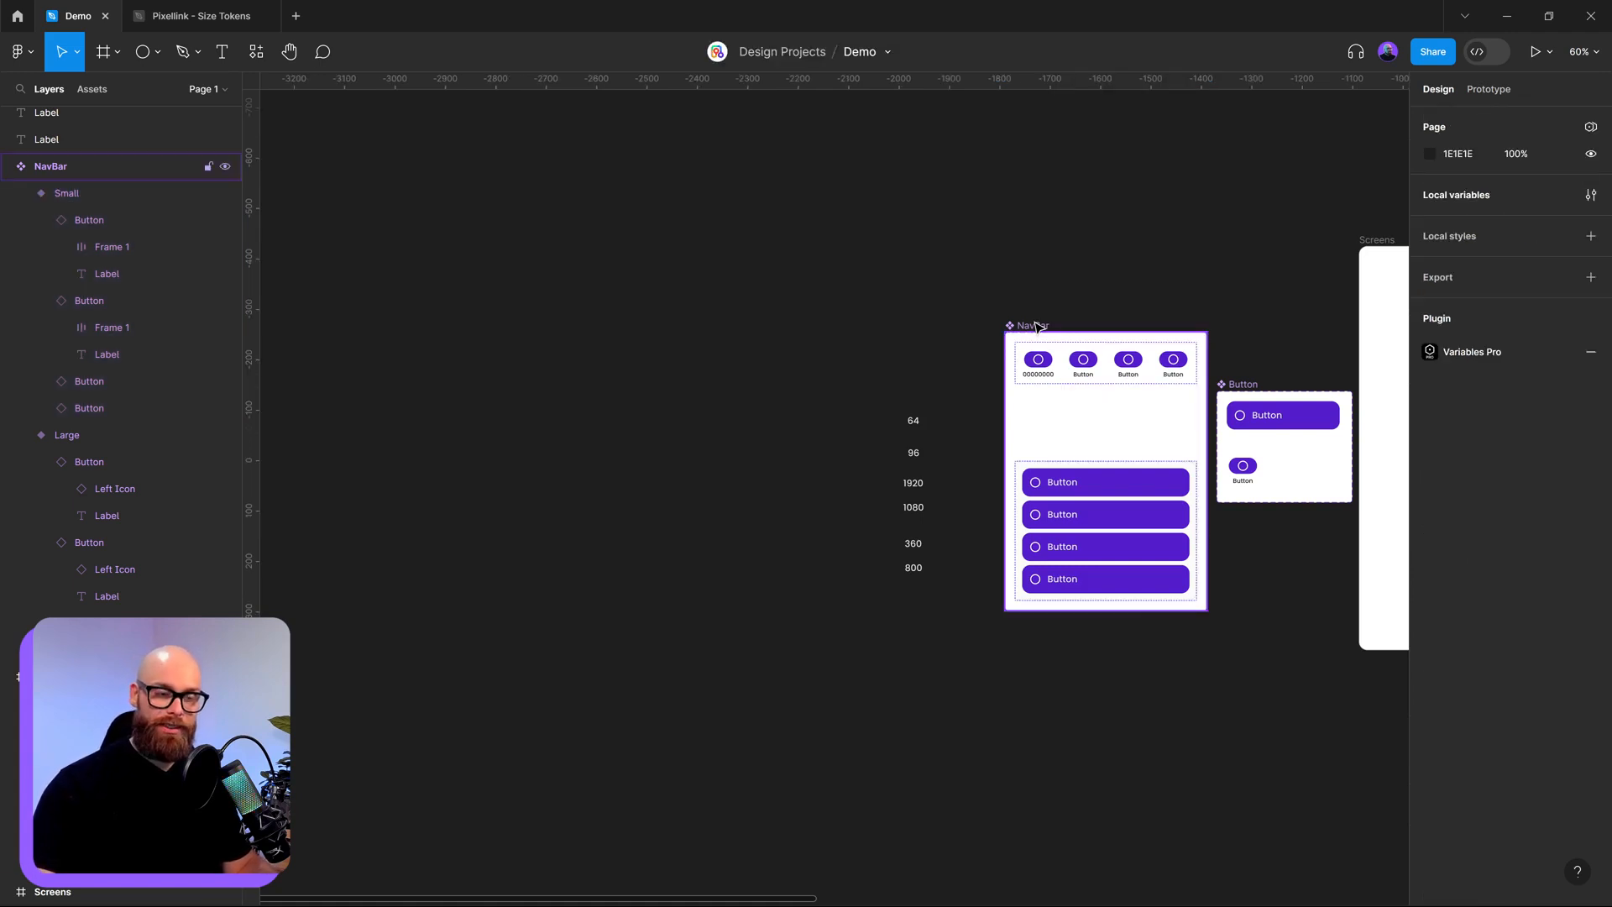
click(1034, 327)
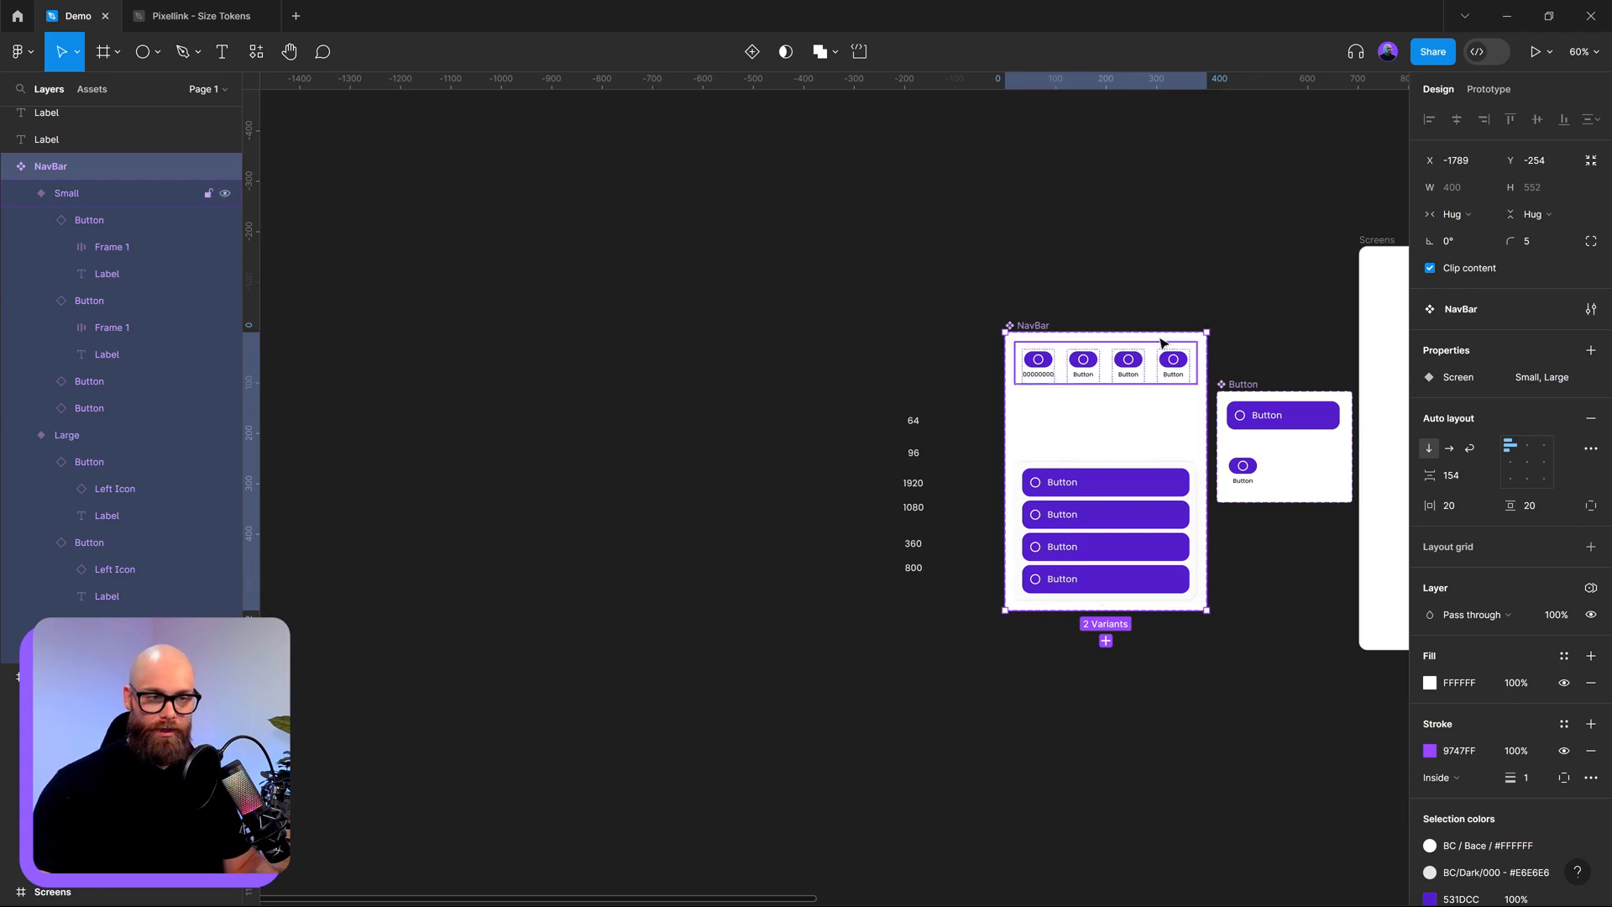
click(1090, 361)
drag(1011, 364, 479, 386)
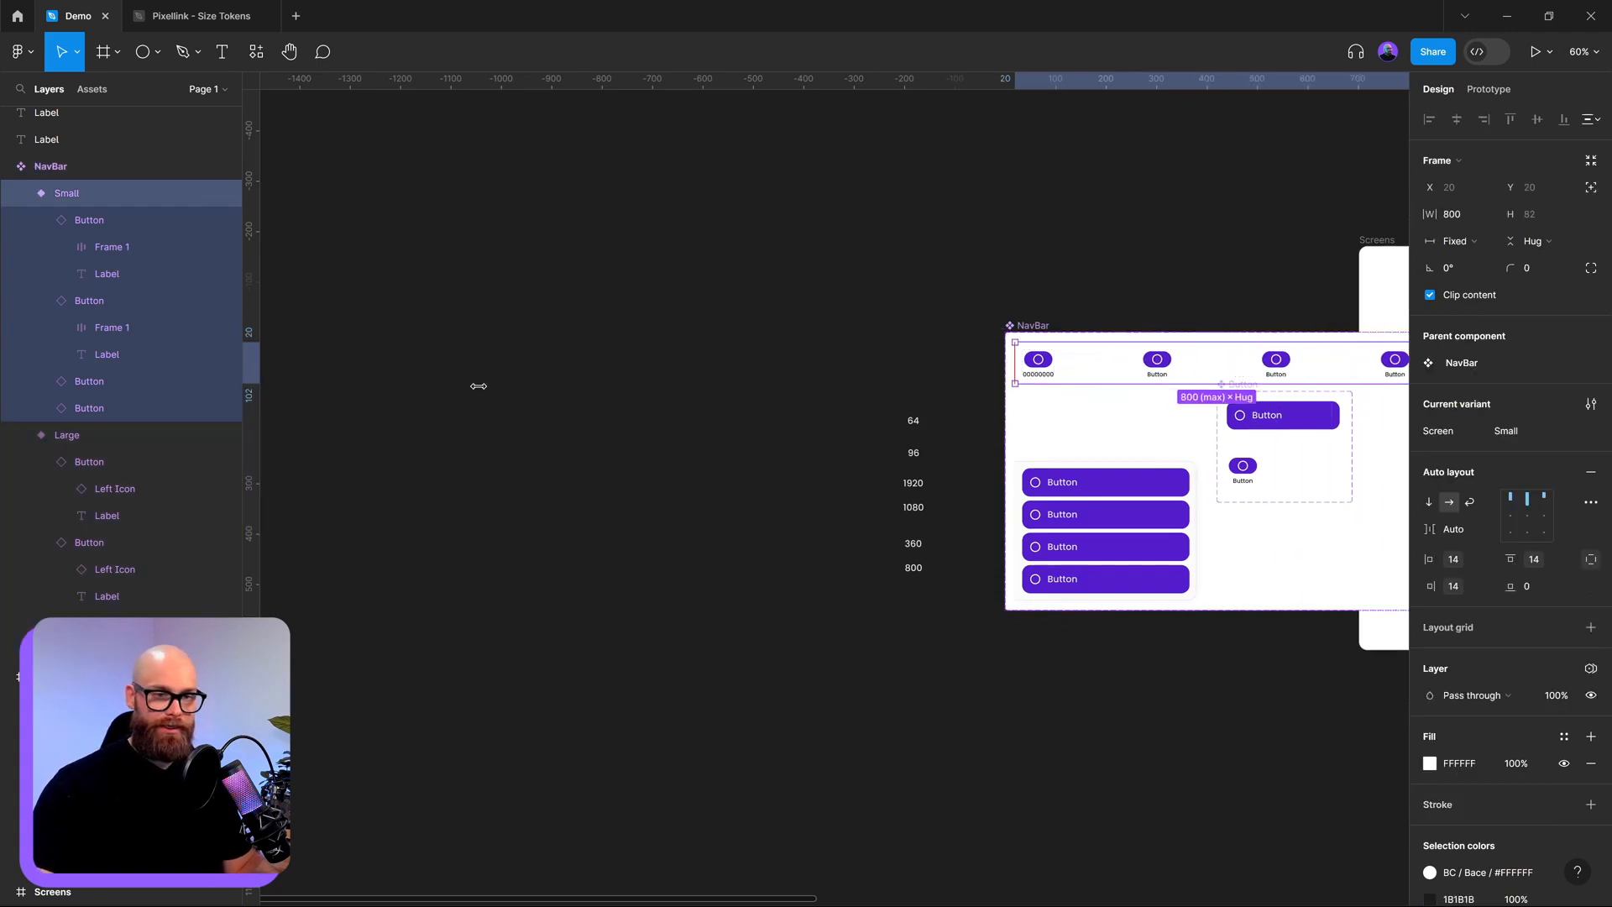
scroll(470, 351, right, 5)
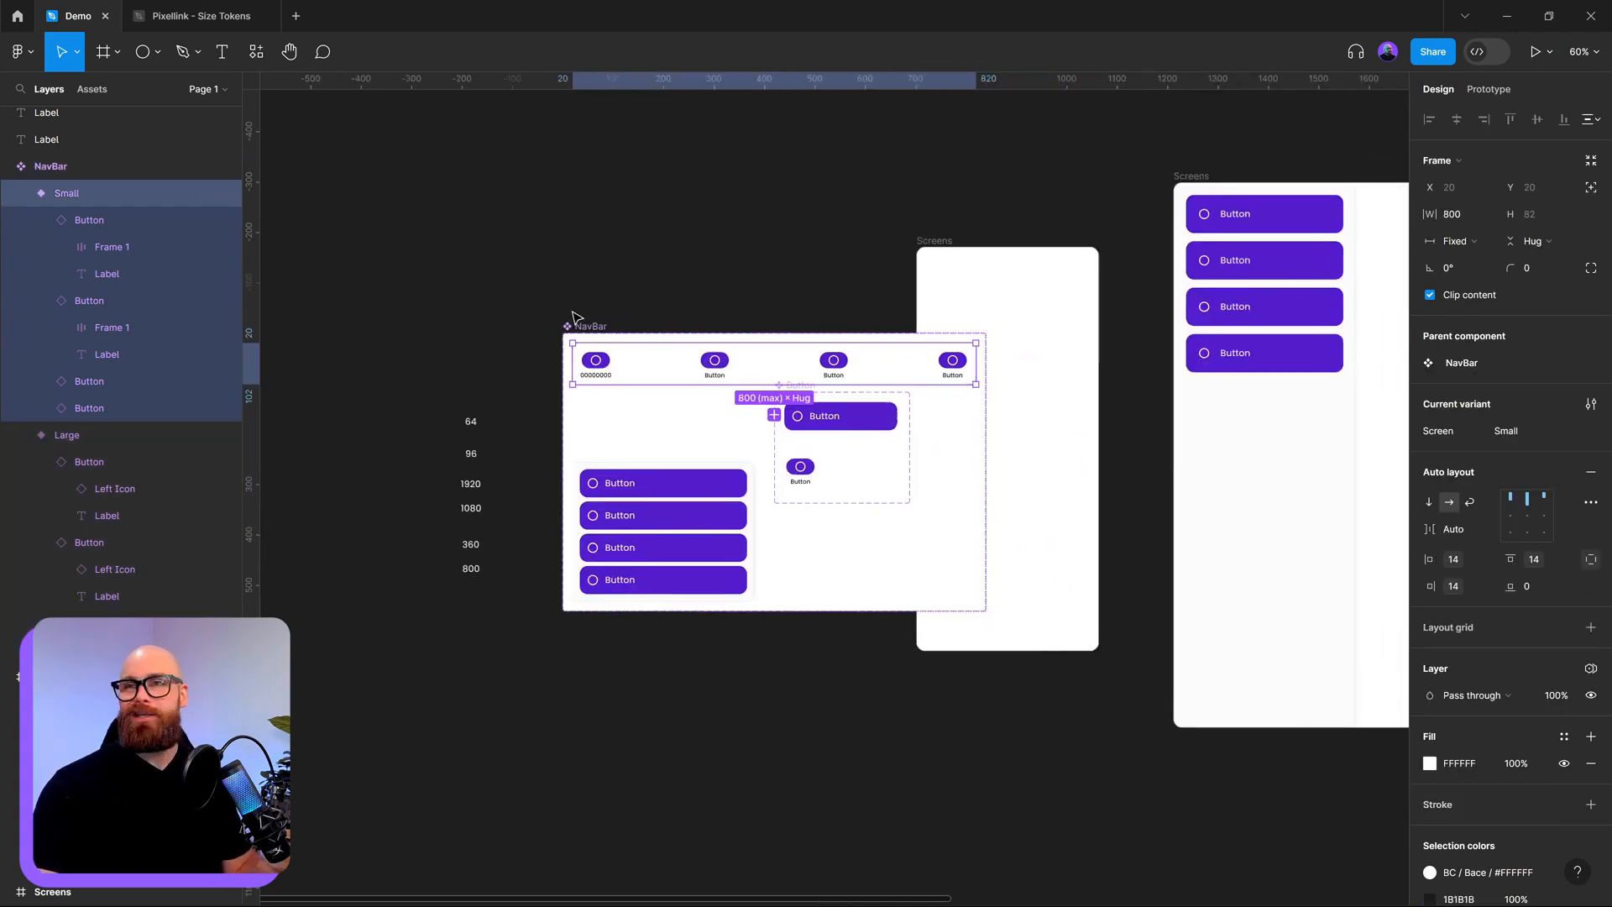
key(ctrl+z)
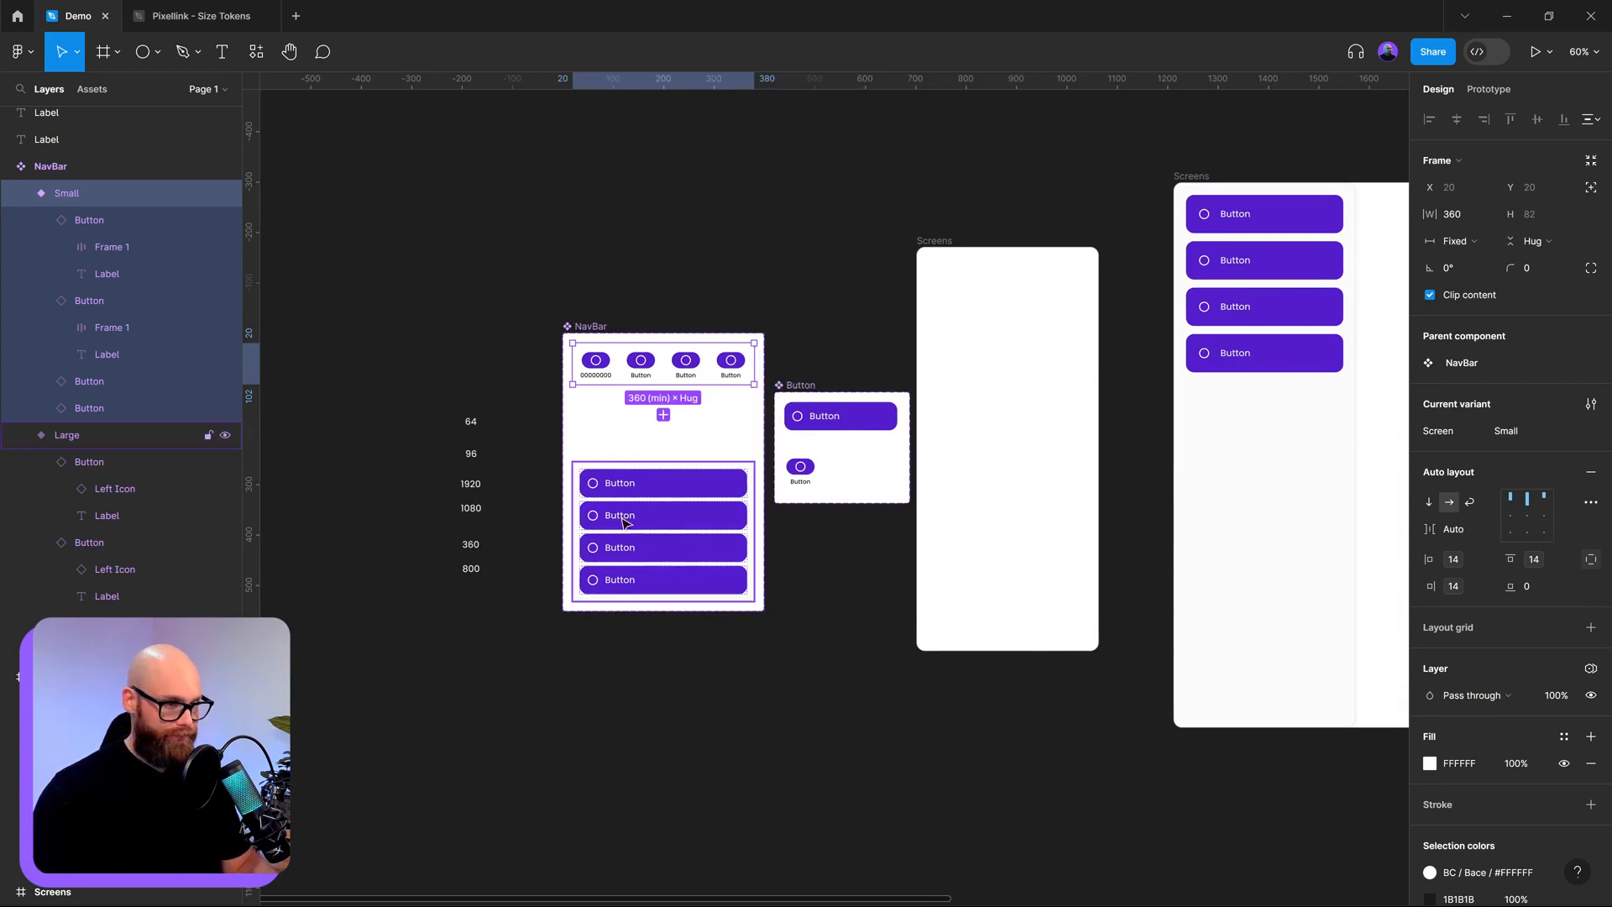
- Test the minimum width of the Large NavBar instance in the wide Screens frame by trying to narrow it
click(689, 528)
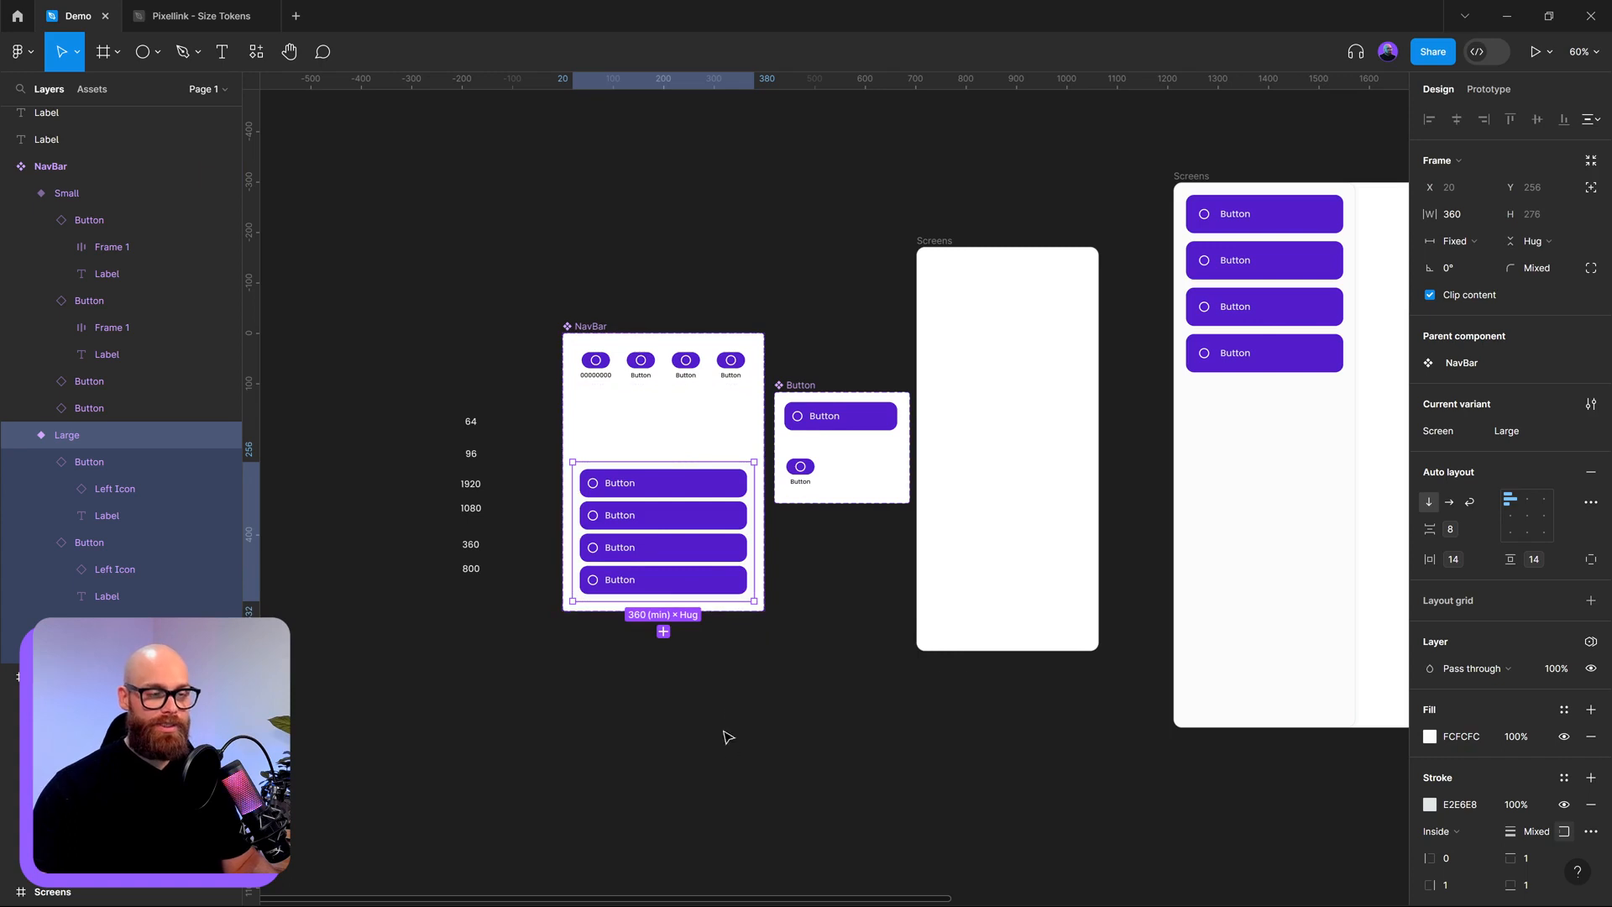
click(742, 714)
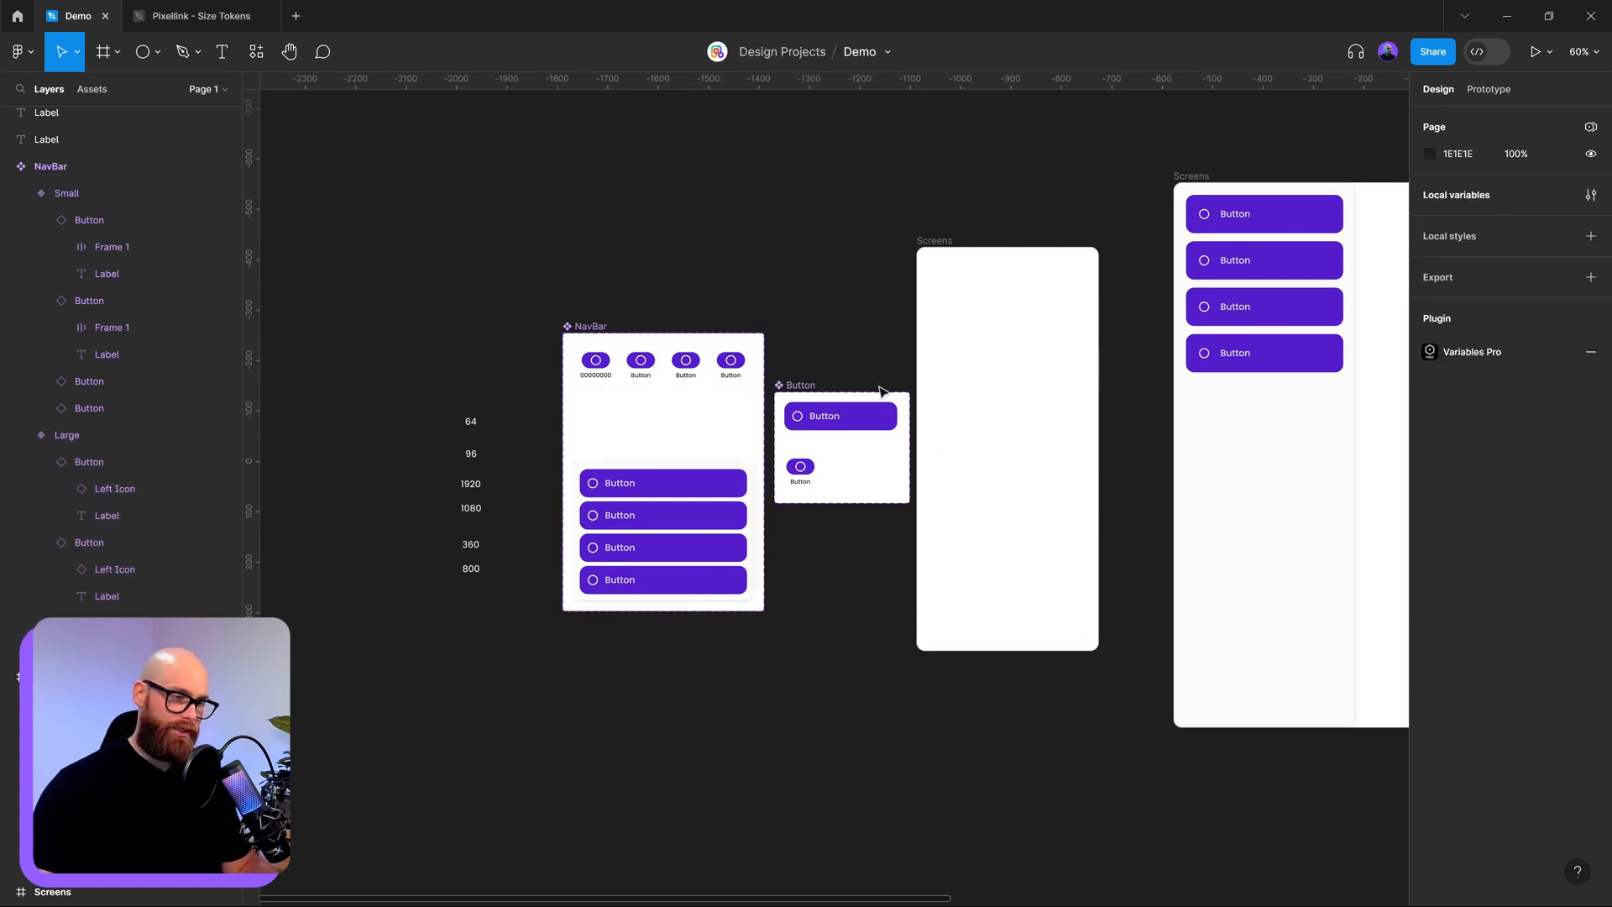
click(1303, 604)
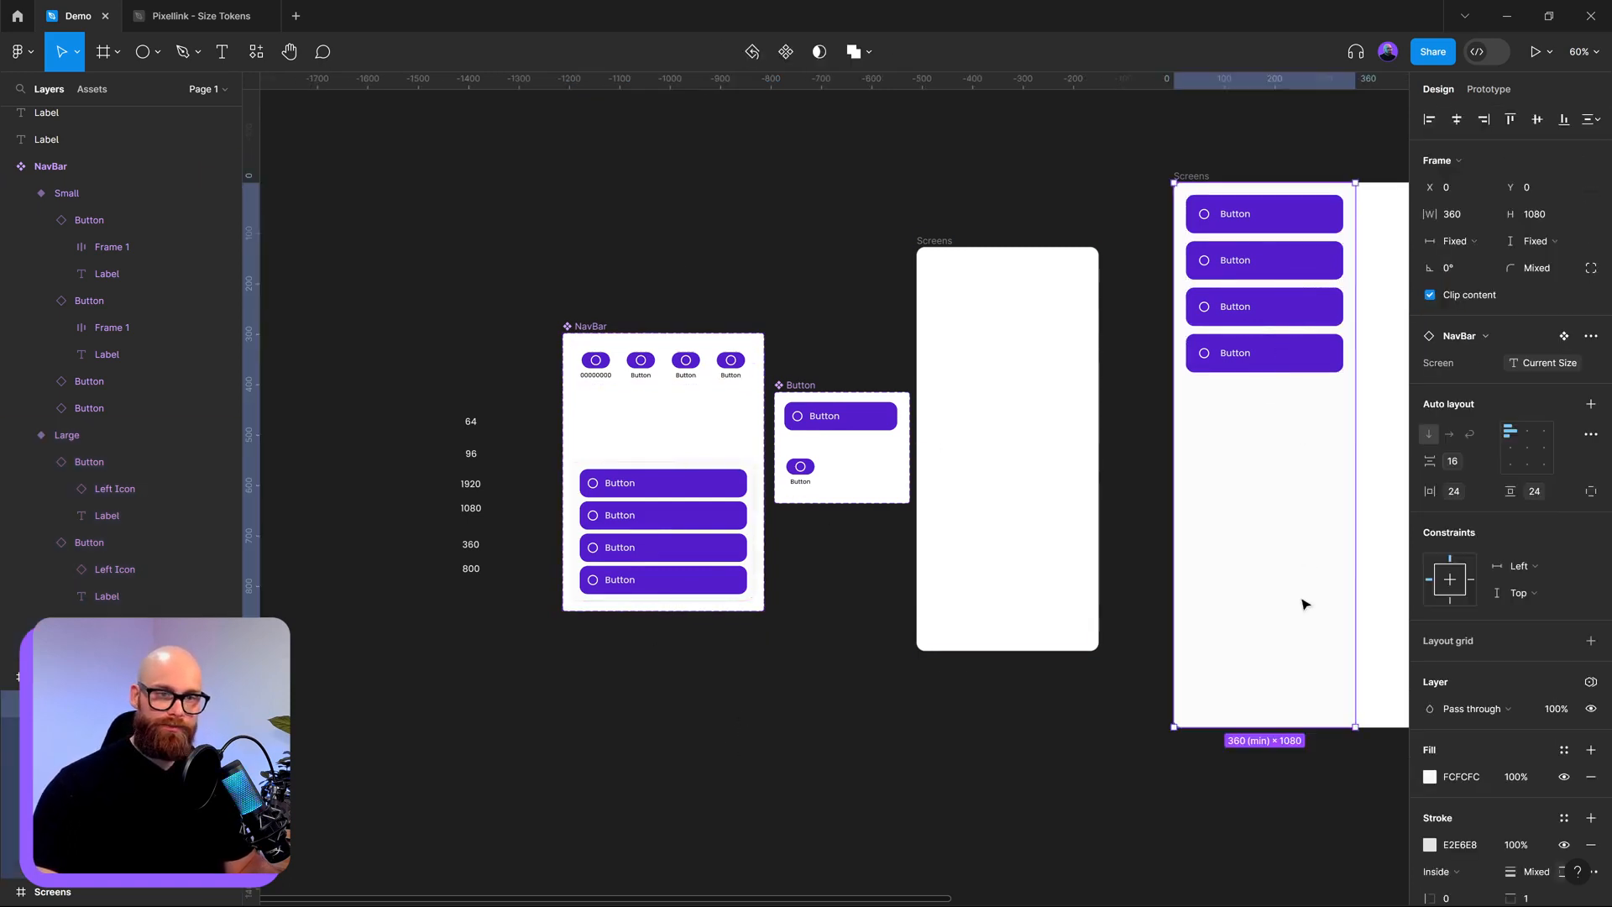
scroll(1304, 605, right, 4)
drag(1153, 424, 958, 287)
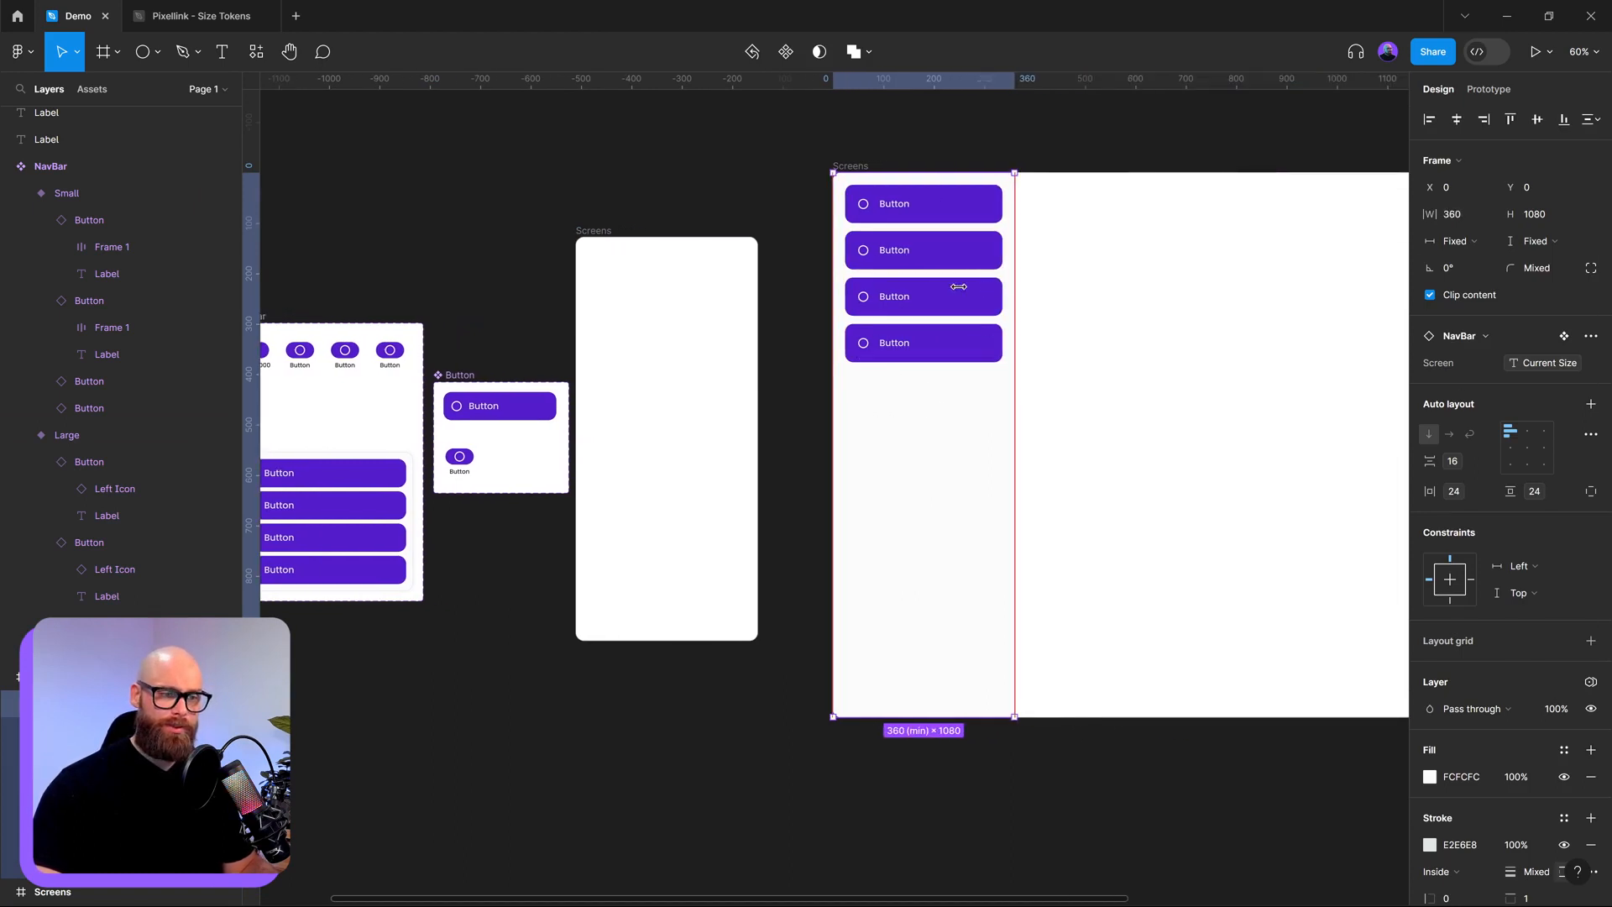
scroll(897, 598, left, 5)
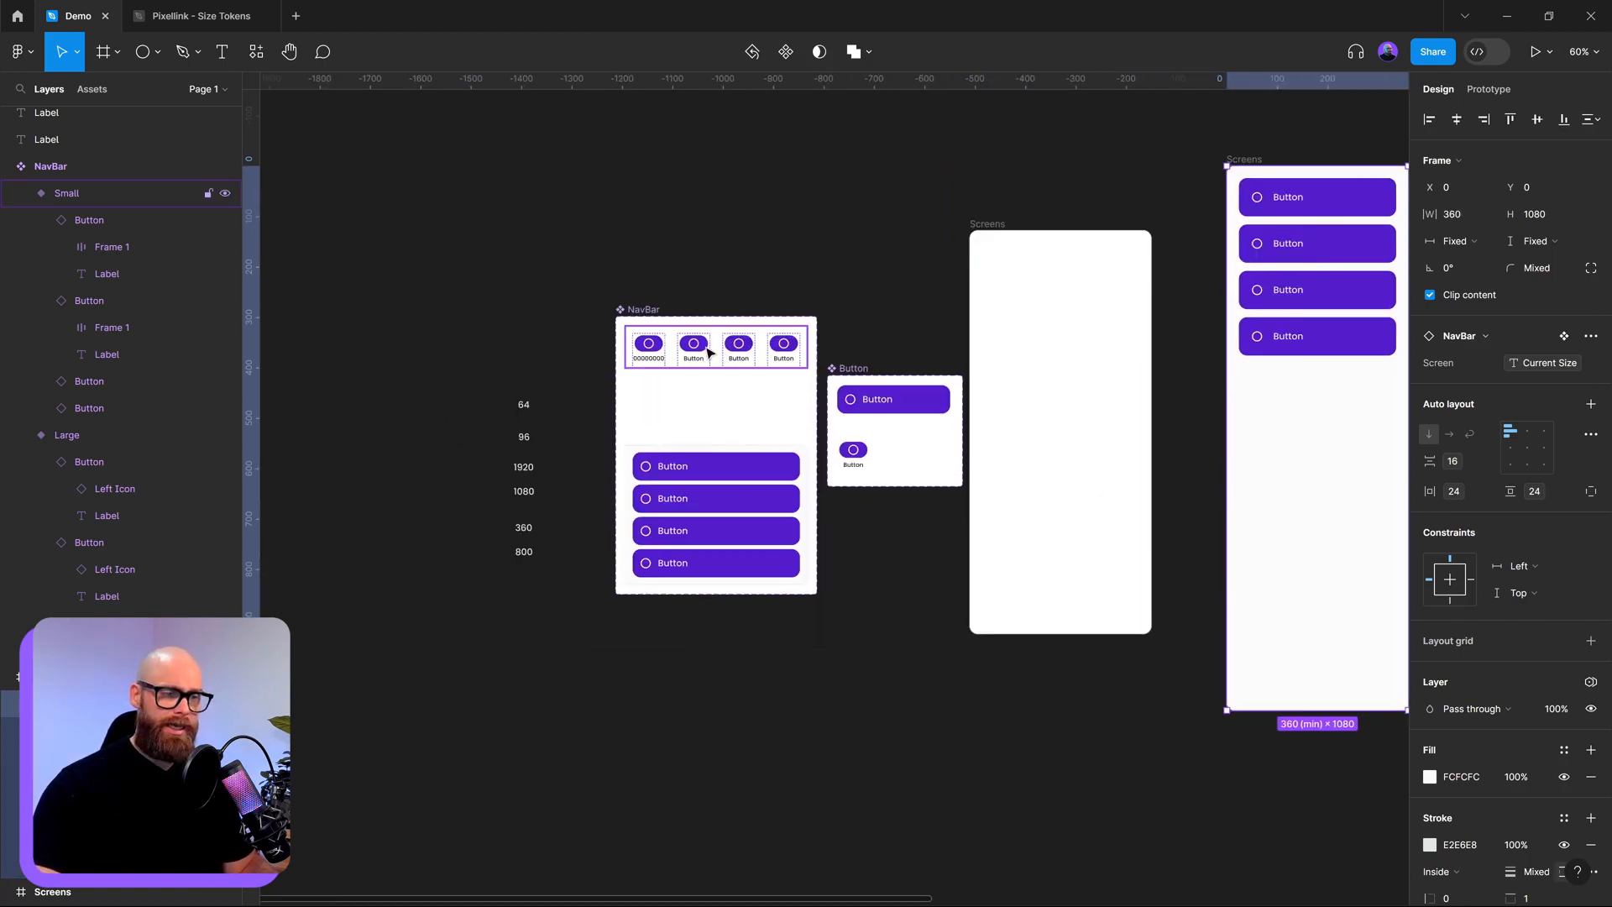
- Place an instance of the NavBar's Small variant along the bottom edge of the empty phone-sized Screens frame, at X 0, Y 718
click(708, 353)
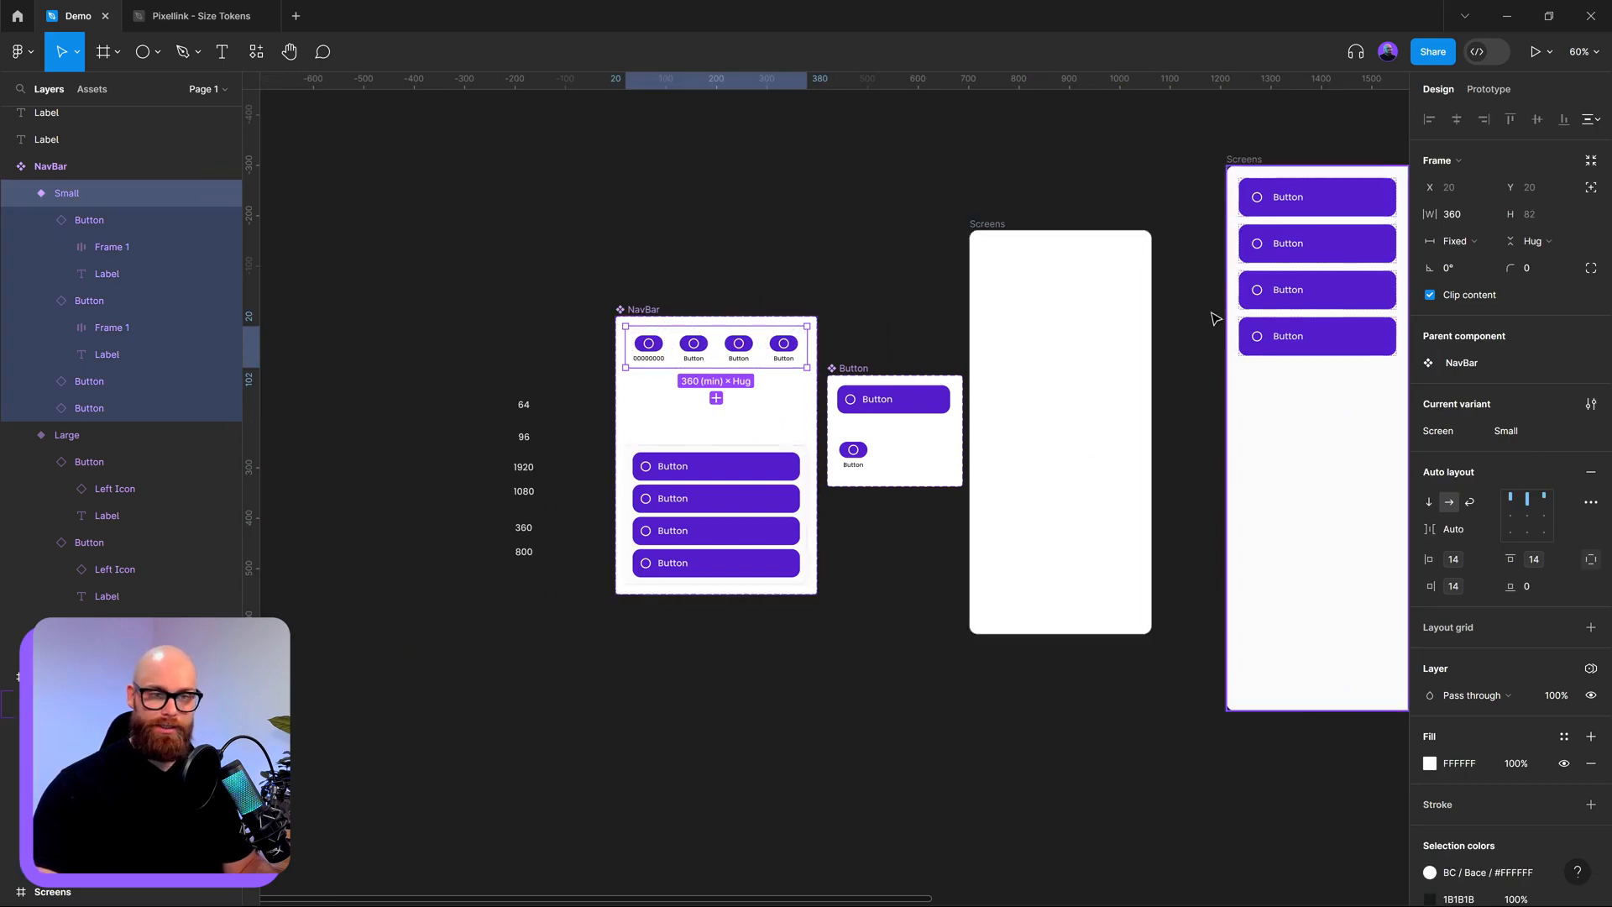
drag(1007, 378, 863, 412)
drag(556, 379, 934, 701)
scroll(935, 617, up, 5)
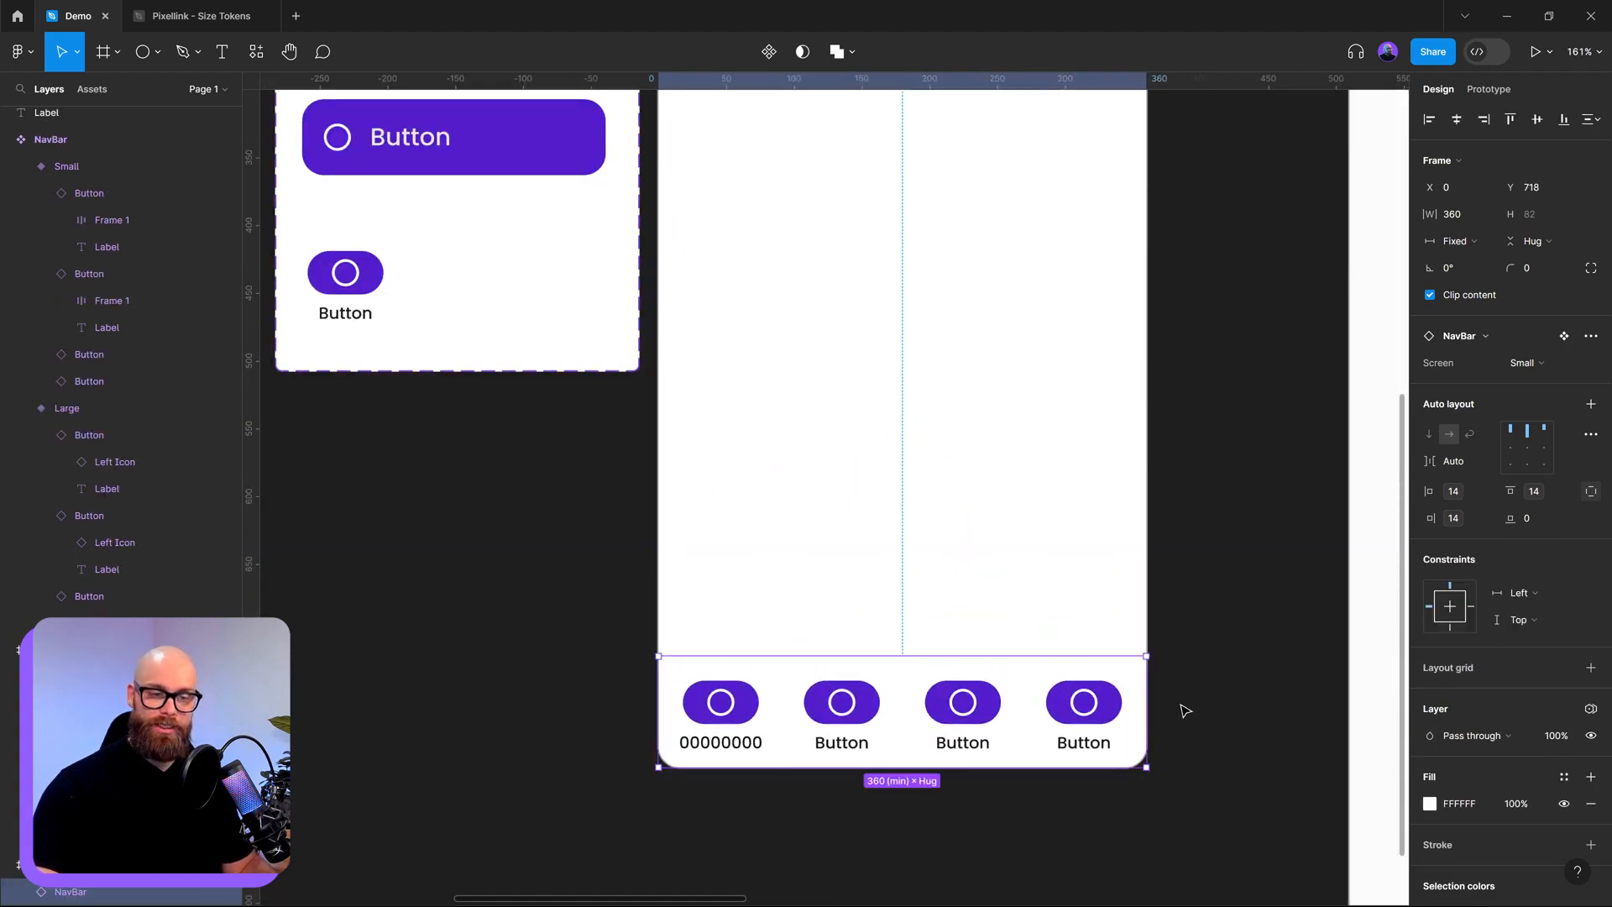
- Constrain the NavBar instance in the phone-sized Screens frame to Left and Bottom
click(1450, 627)
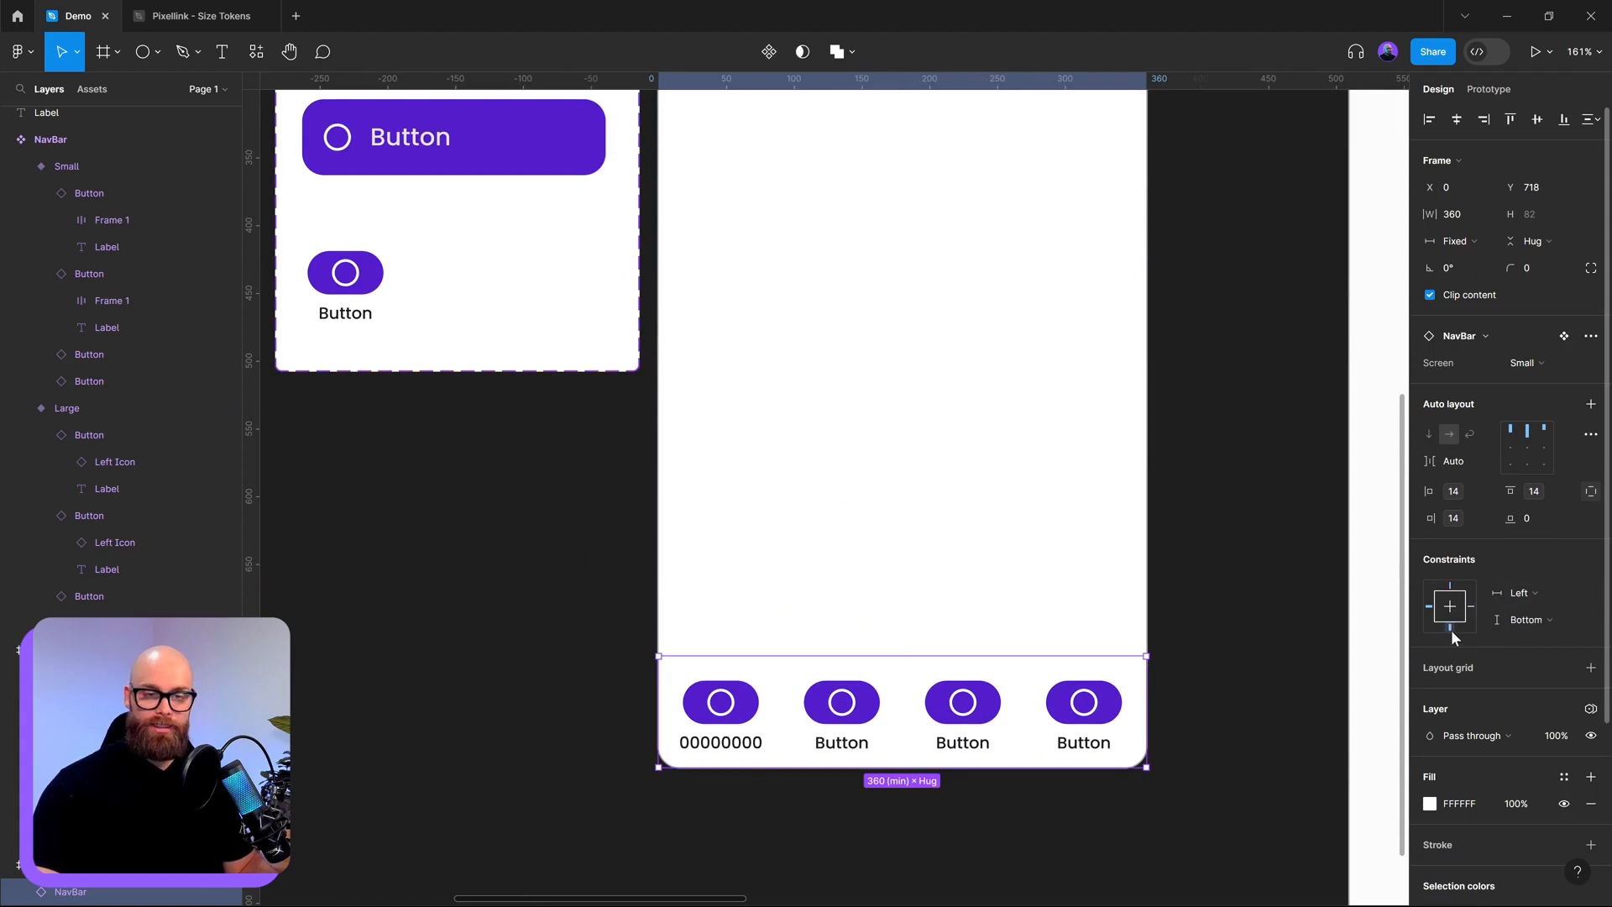
click(1468, 607)
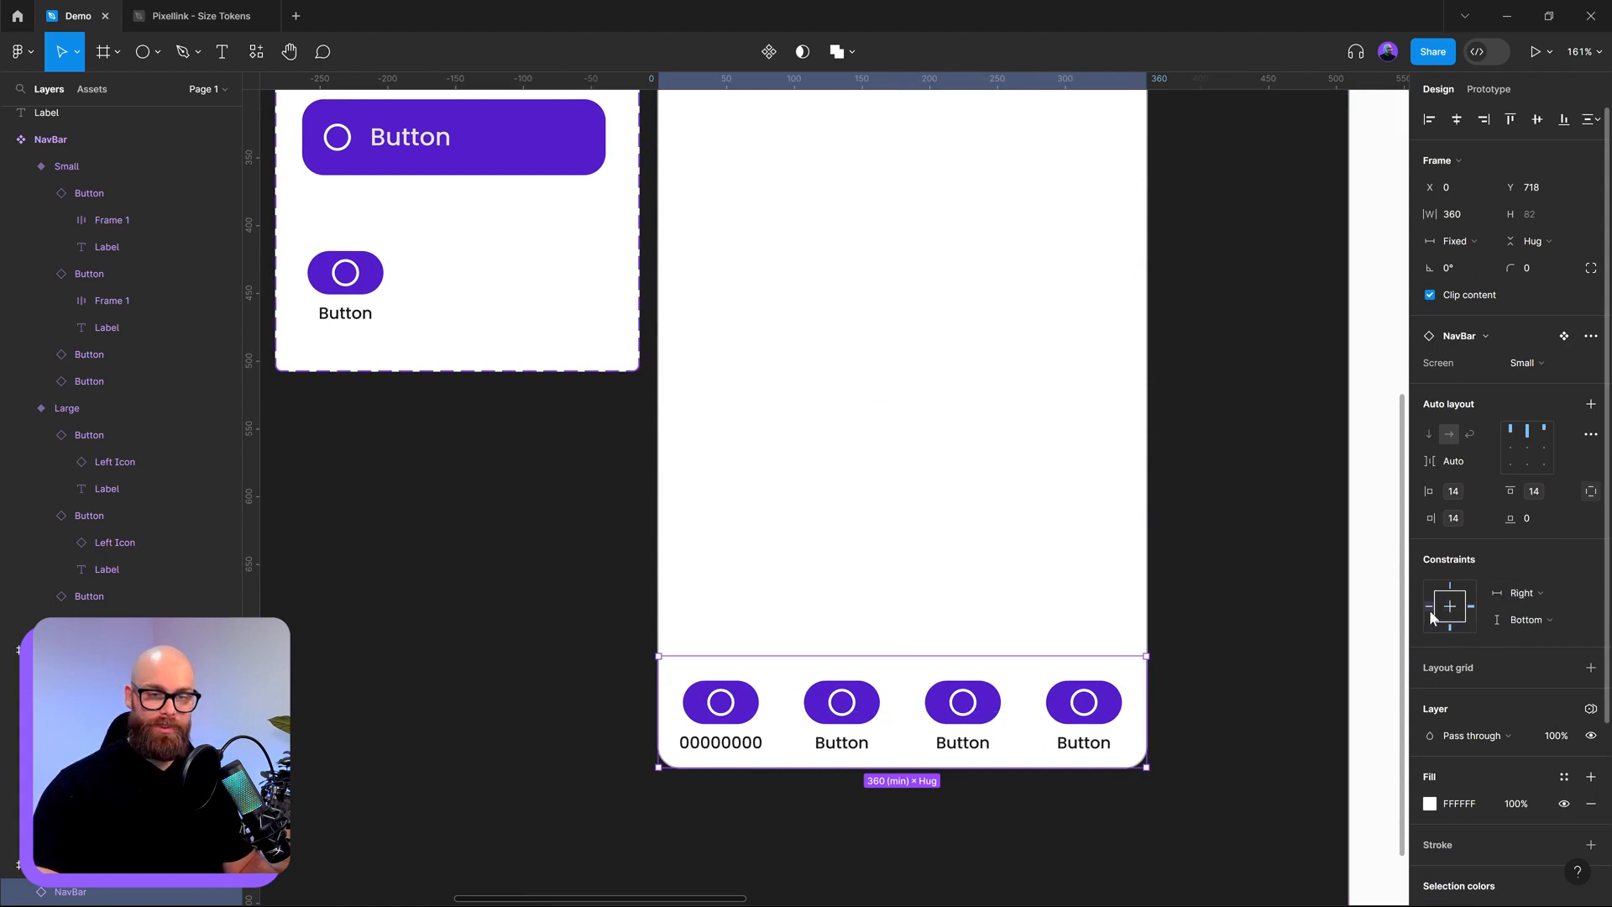
click(1430, 608)
scroll(1212, 588, down, 5)
click(1213, 652)
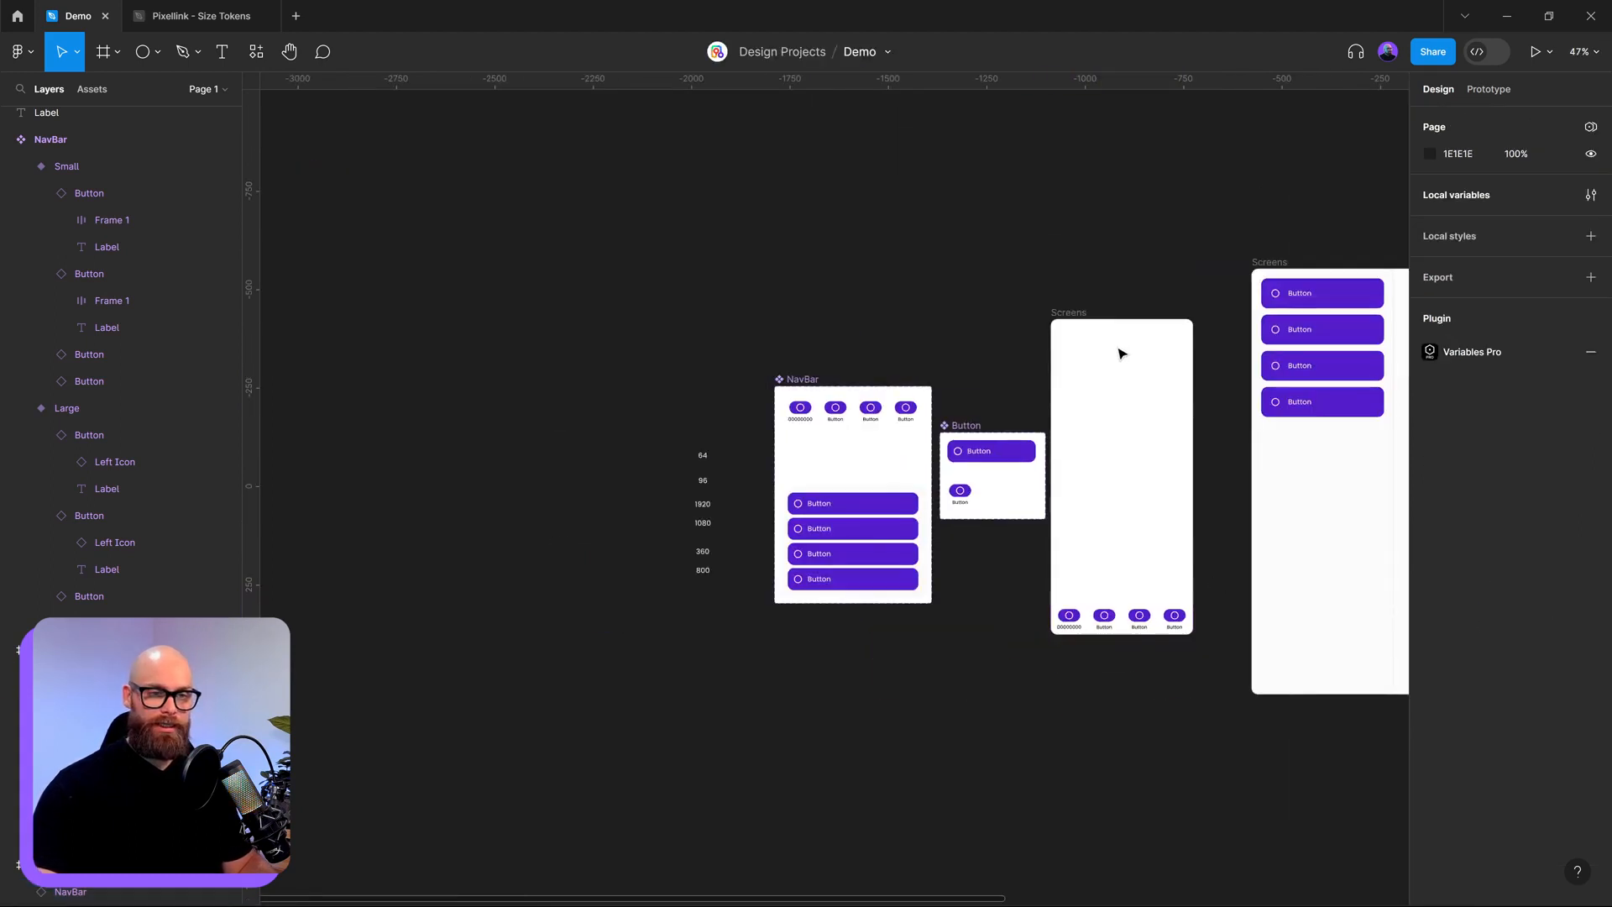
- Duplicate the phone-sized Screens frame into the empty canvas beyond the size values, at X -3132, Y -424
click(1115, 423)
drag(1135, 441, 1301, 433)
drag(1251, 460, 444, 460)
drag(509, 508, 806, 526)
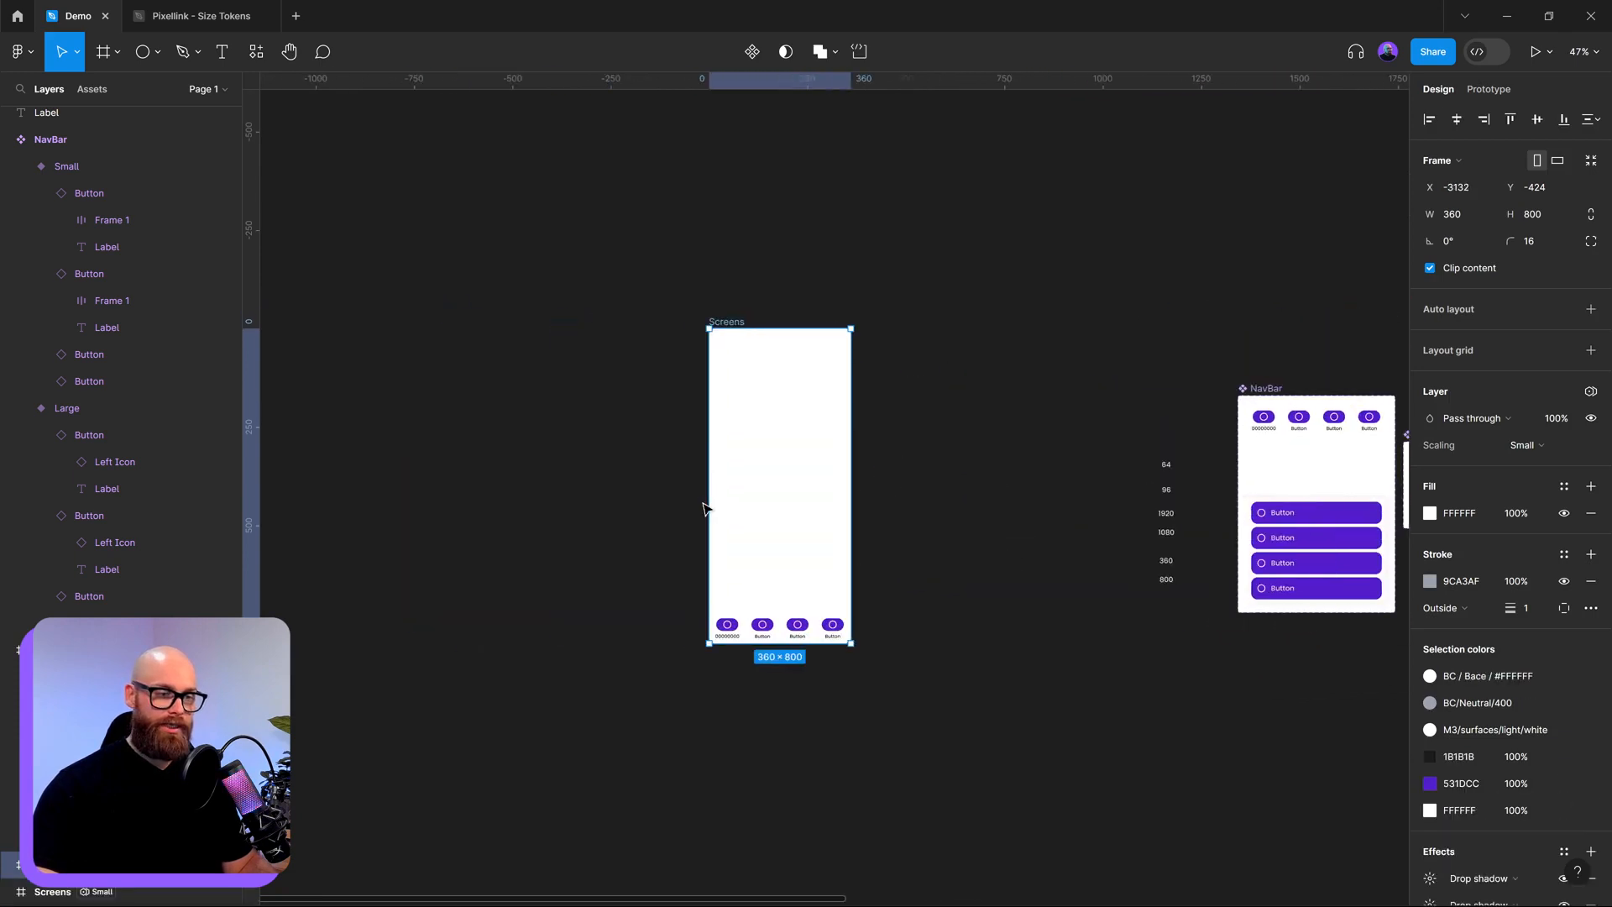
- Test the NavBar's constraints by widening the duplicated Screens frame, undo the resize, and check the instance's constraint settings
drag(703, 508, 425, 506)
key(ctrl+z)
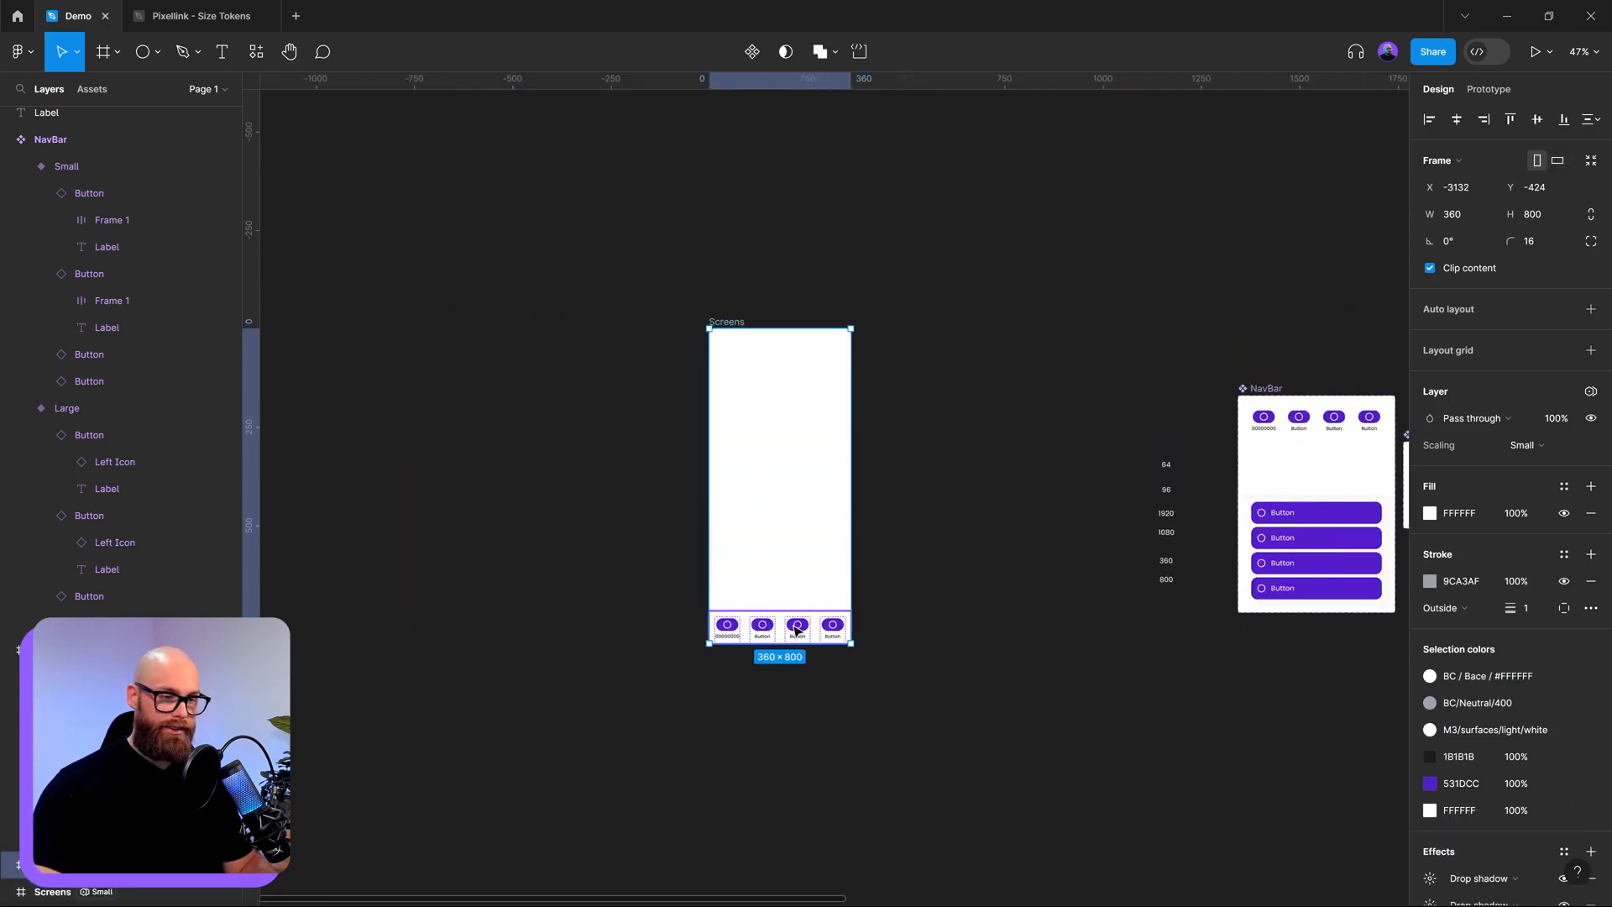
click(795, 629)
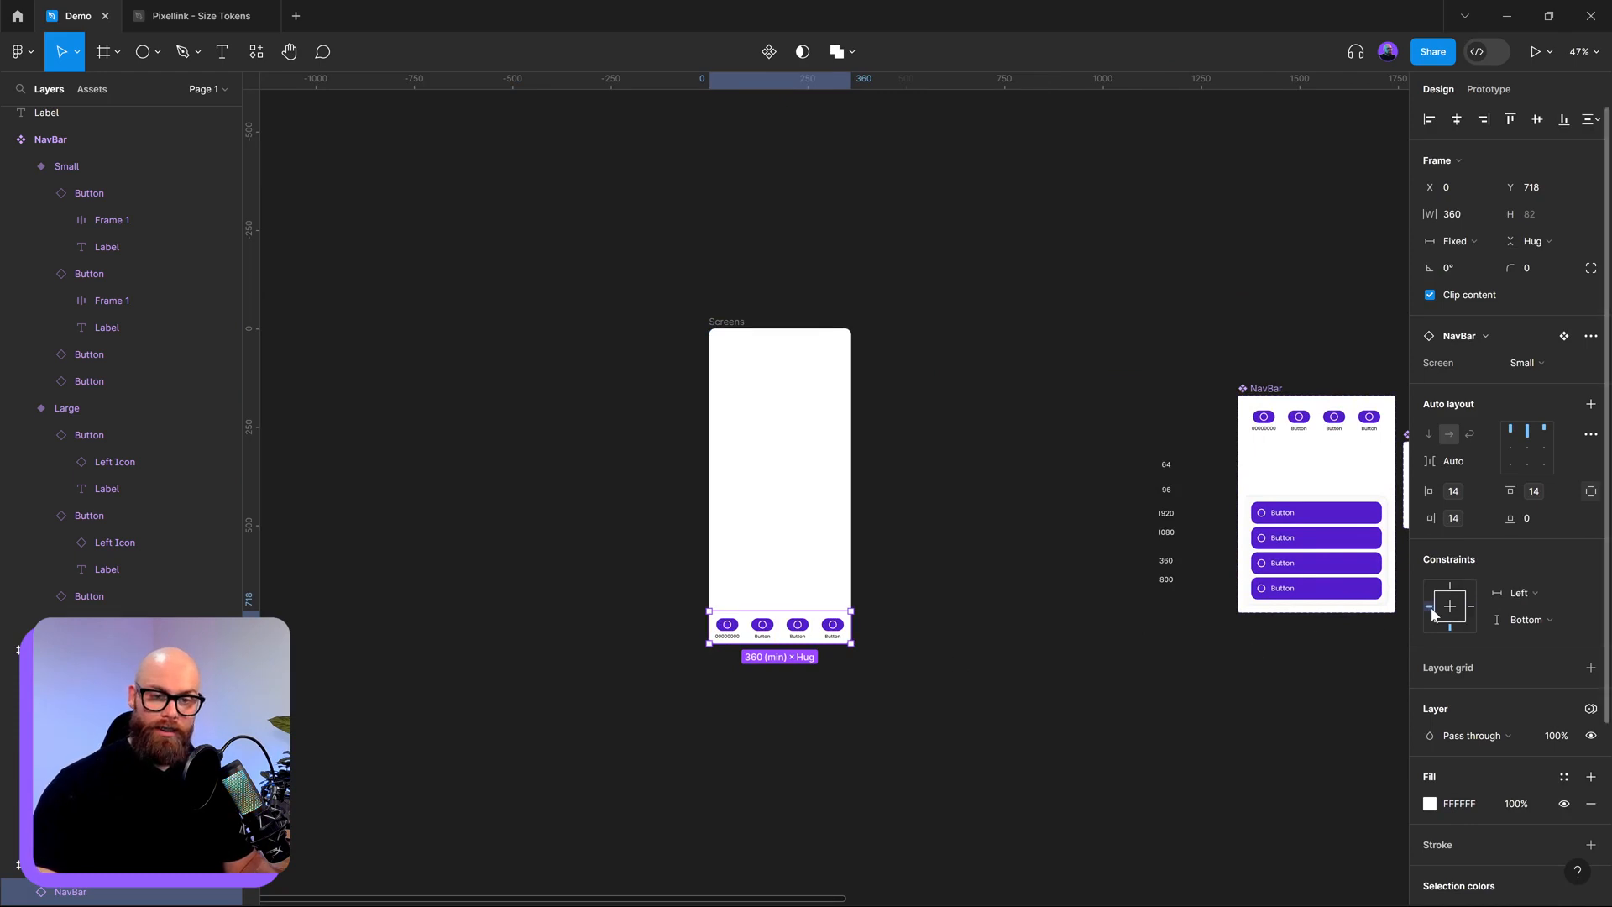
click(864, 360)
- Add vertical auto layout to the duplicated Screens frame and align its content to the bottom center
click(714, 338)
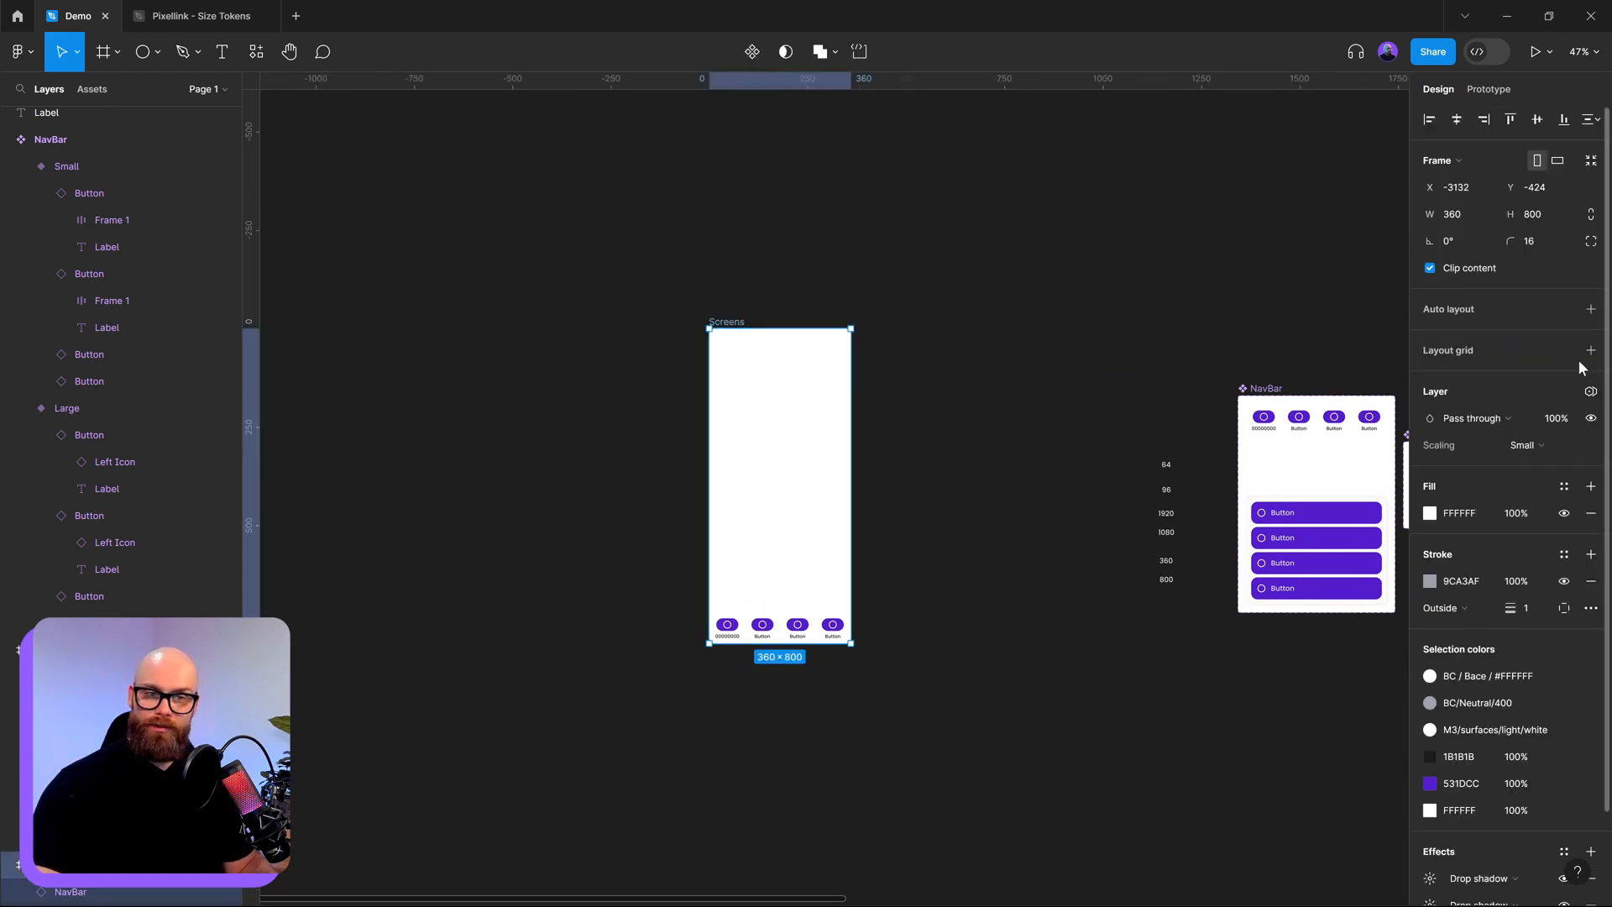
click(1590, 309)
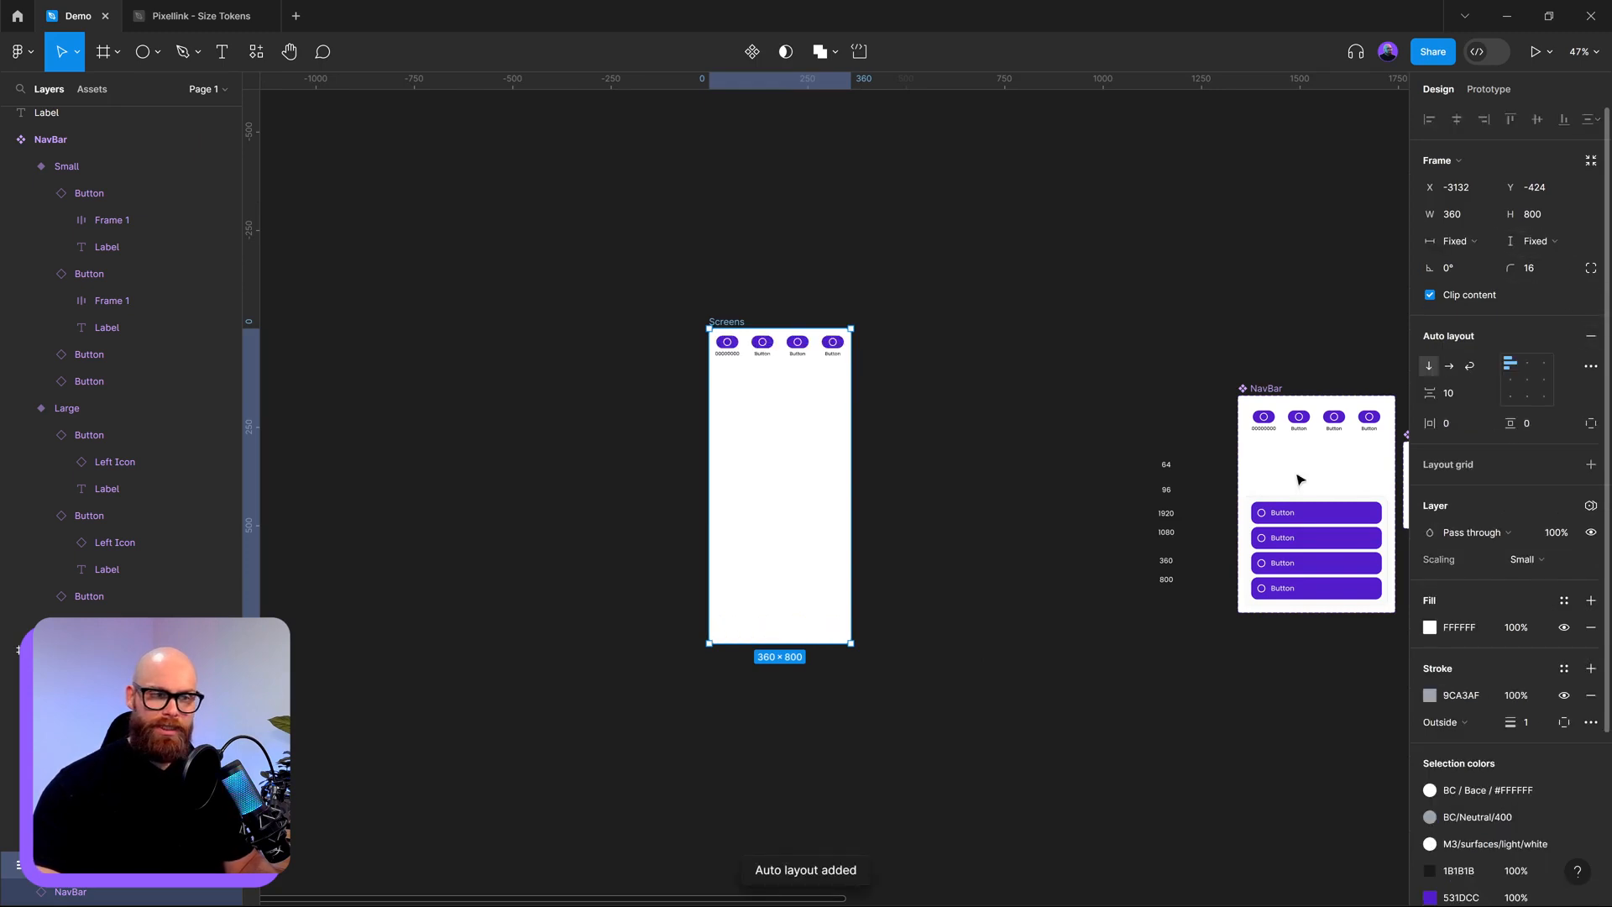
click(794, 344)
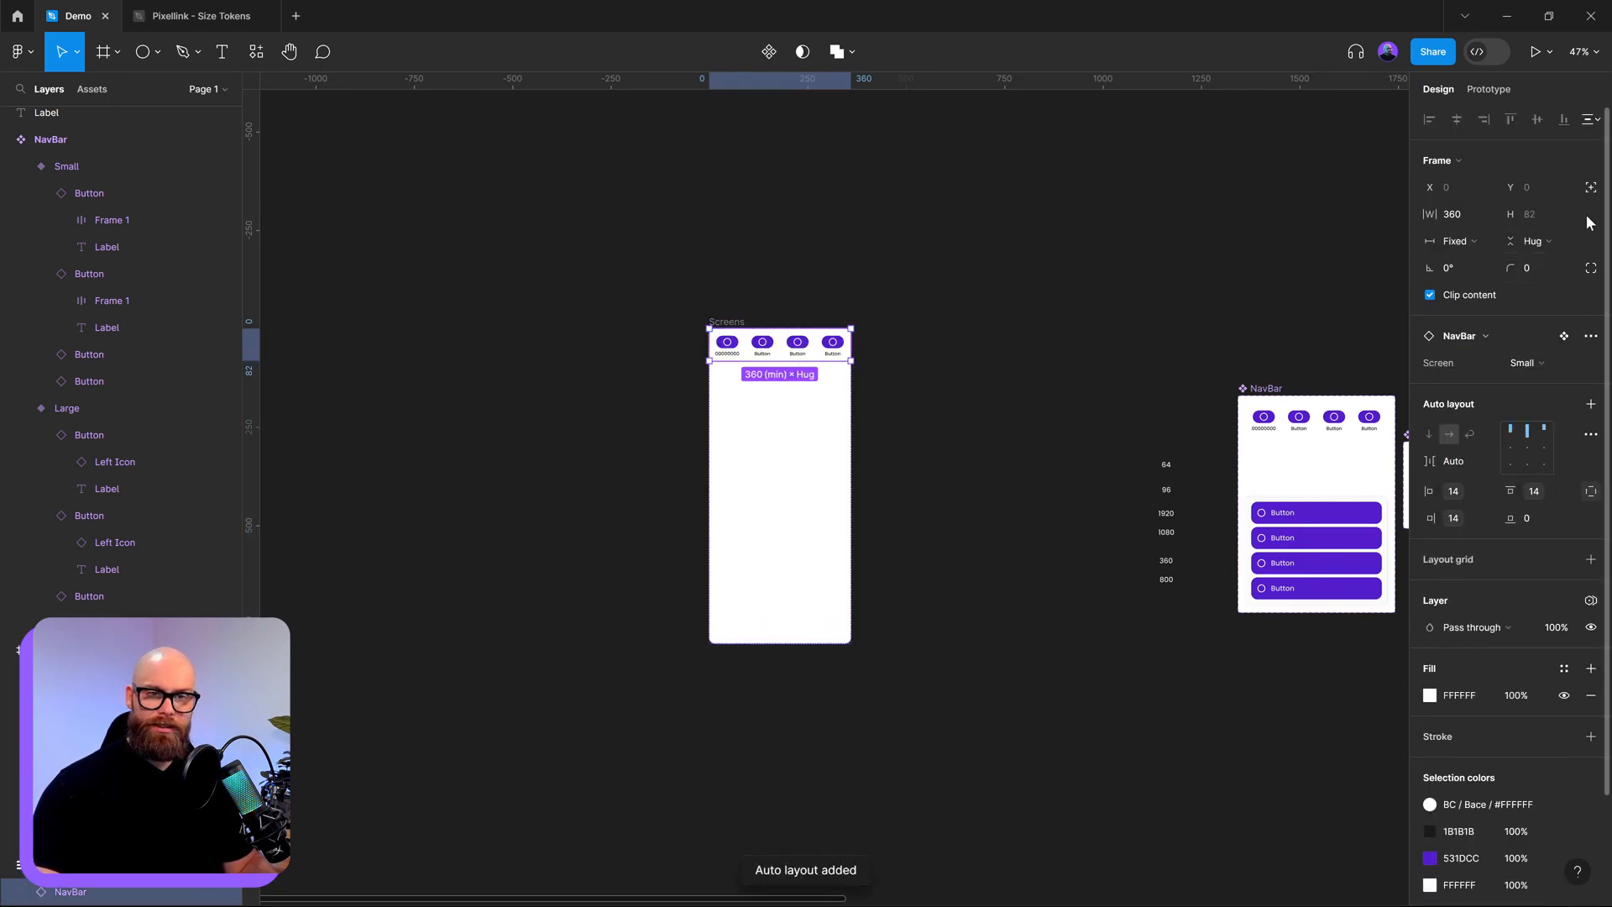
click(806, 493)
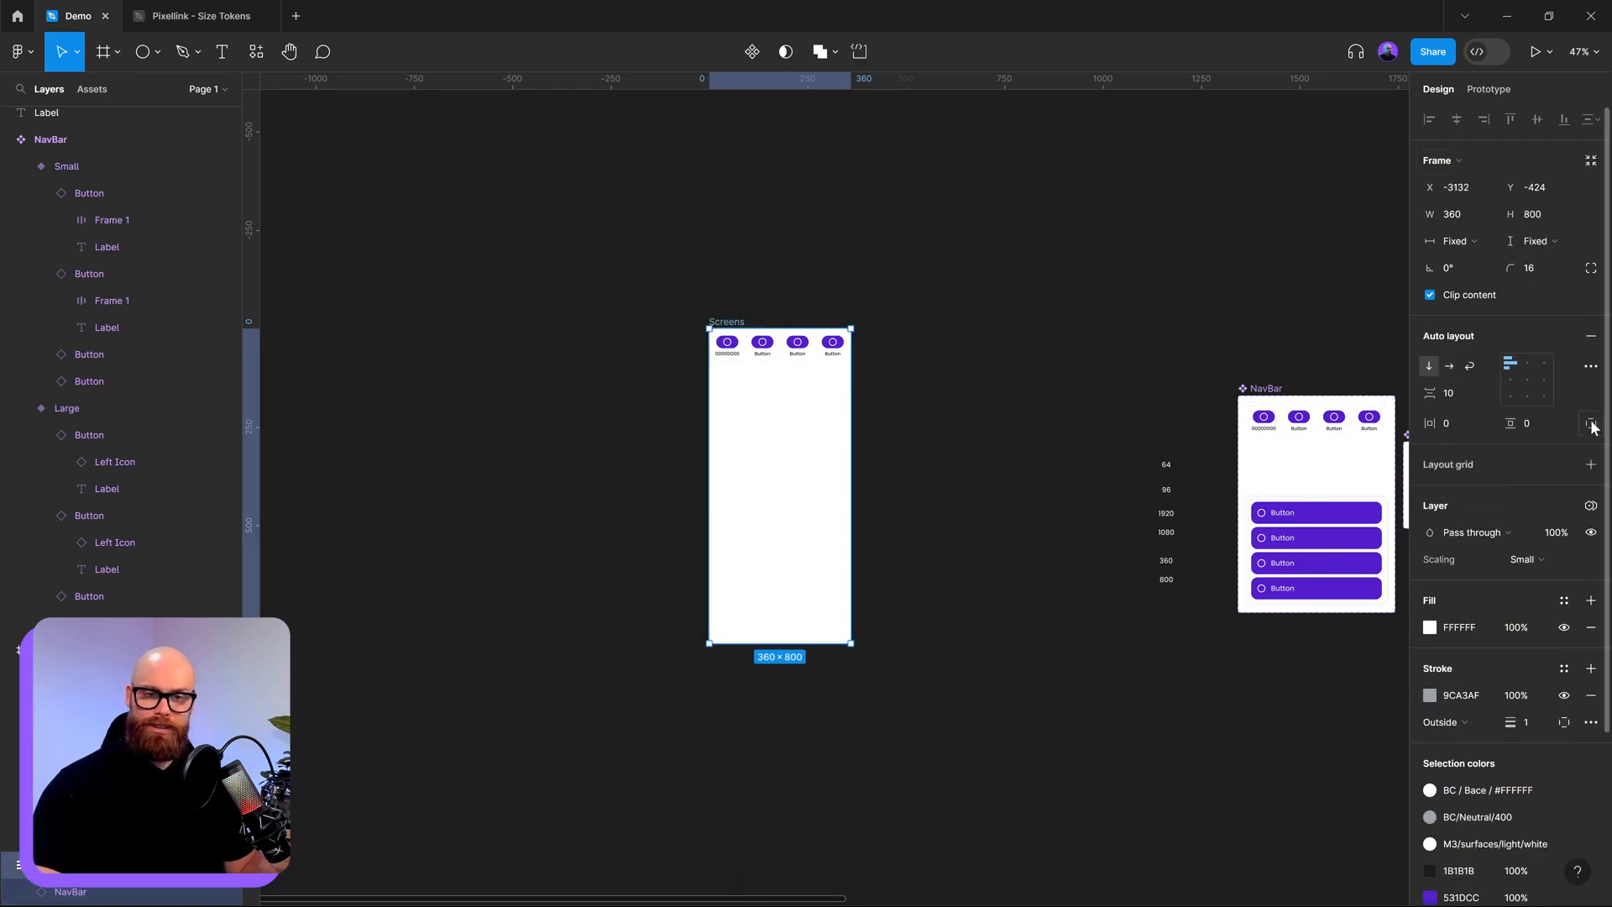
click(1530, 399)
click(918, 610)
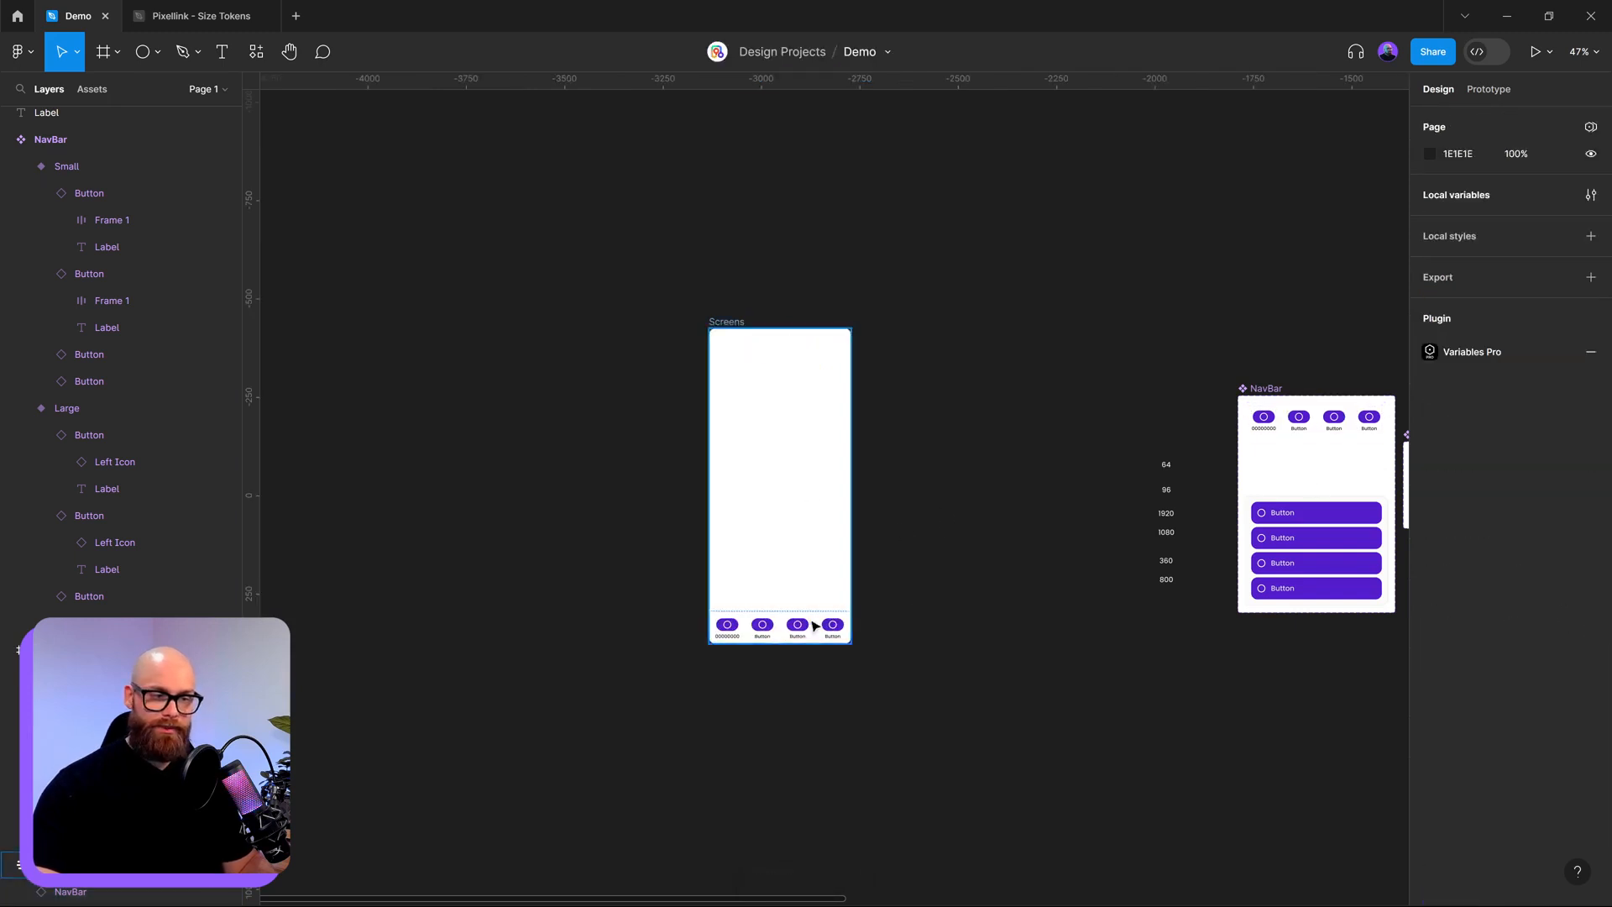
- Set the horizontal sizing of the NavBar instance in the duplicated Screens frame to Fill container
click(815, 625)
click(1484, 280)
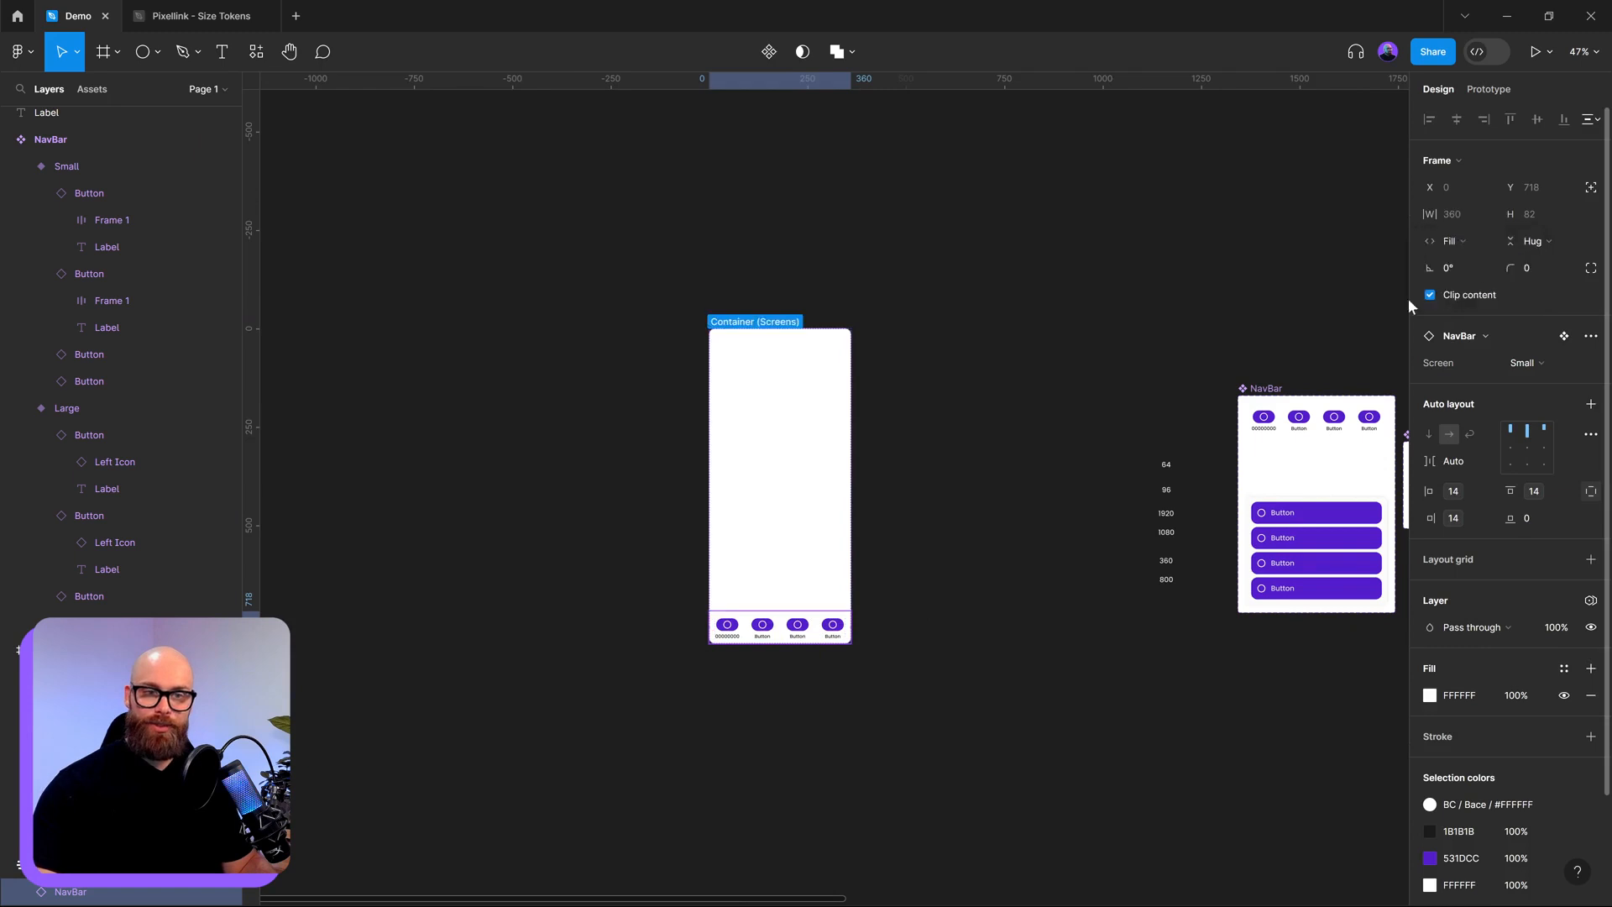
click(944, 345)
- Test the NavBar's maximum width by widening the duplicated Screens frame to about 1262, and inspect the instance
click(775, 359)
drag(712, 475, 354, 470)
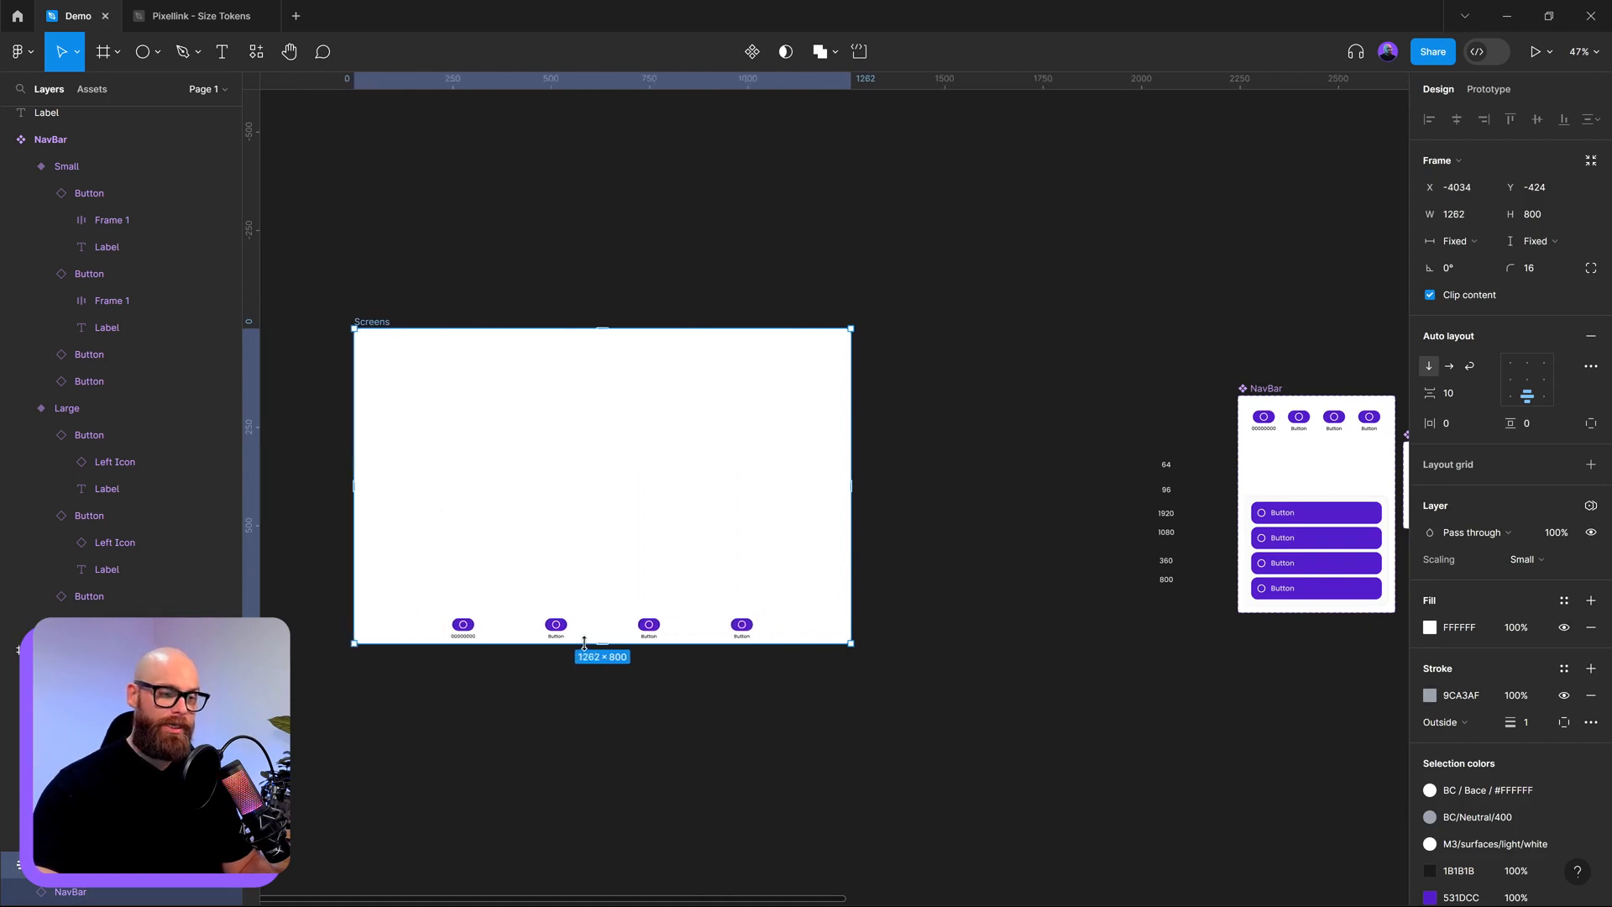
click(753, 720)
ctrl+scroll(874, 658, up, 5)
scroll(906, 684, left, 1)
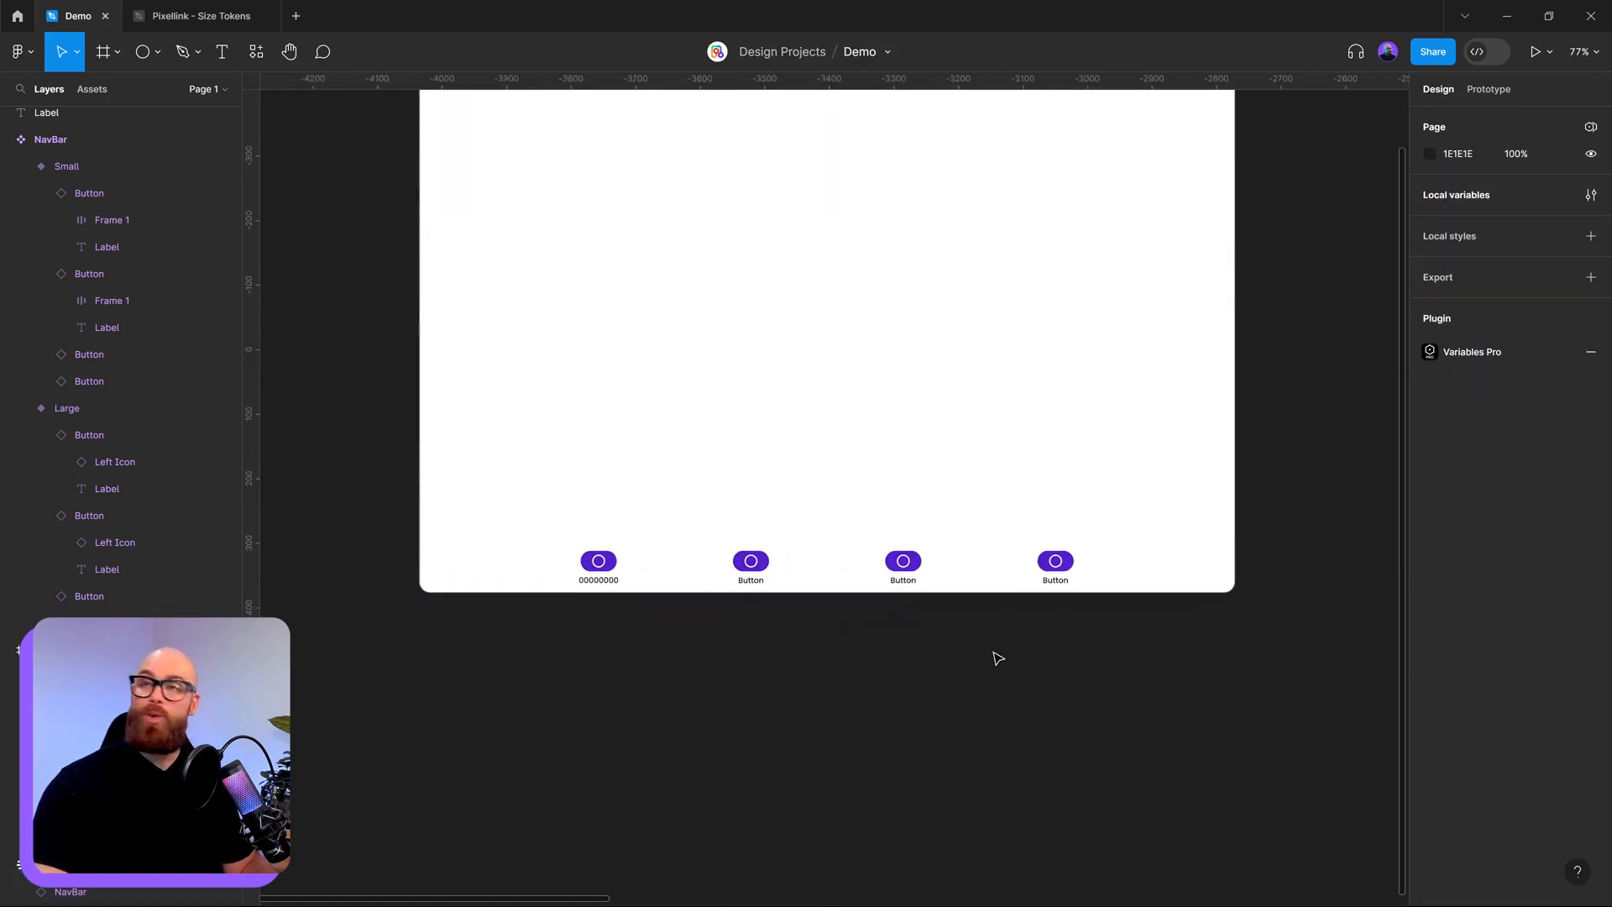
click(839, 580)
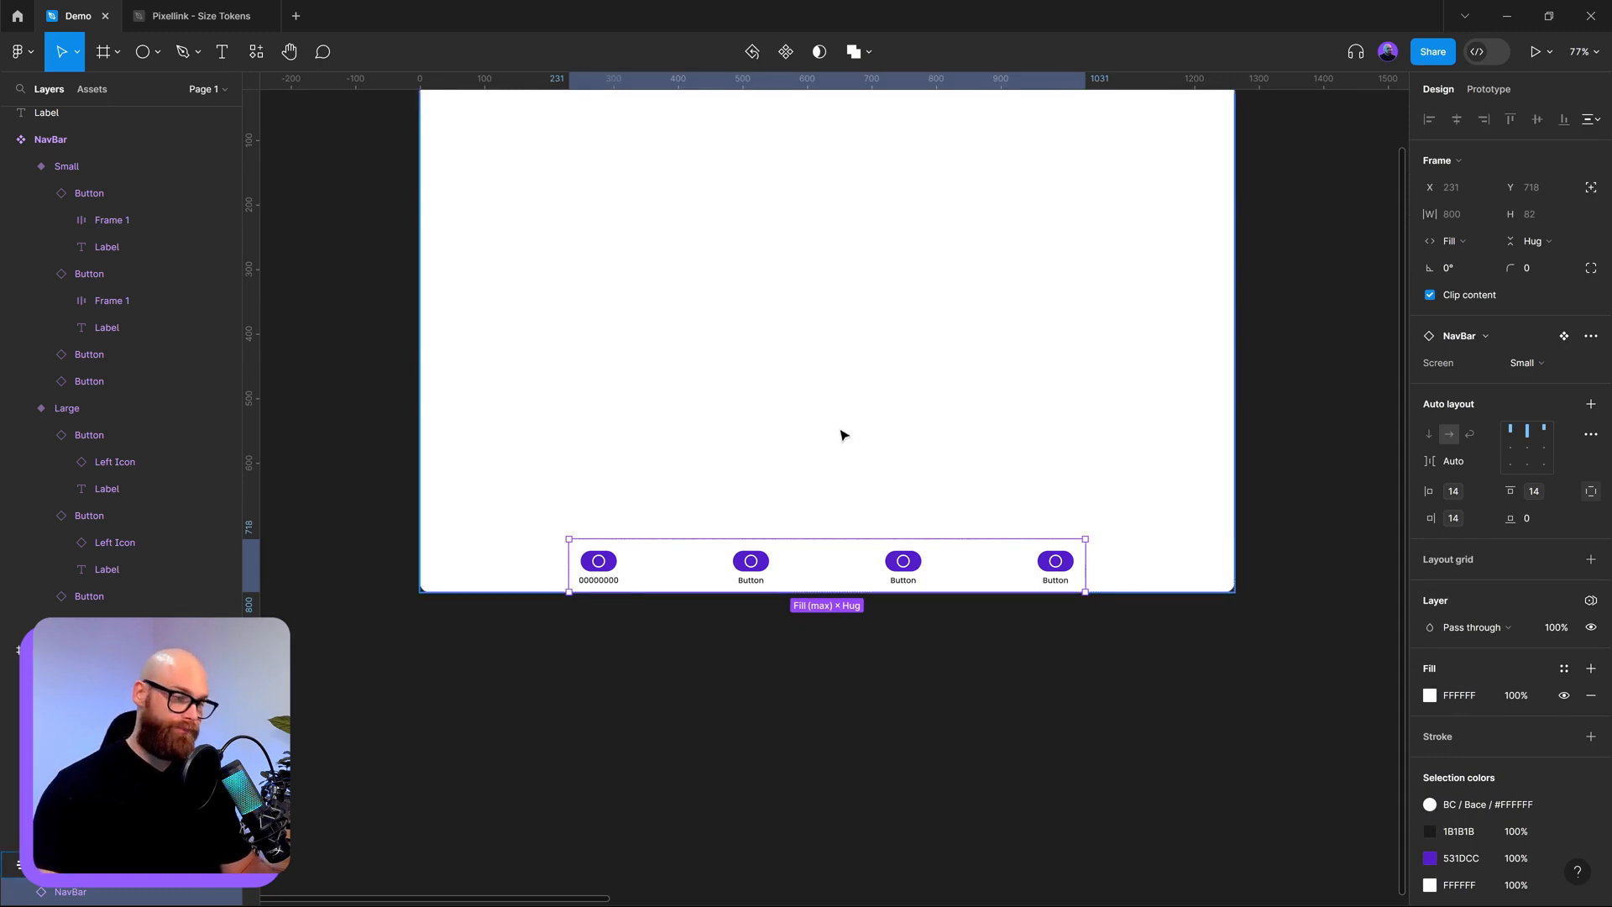
ctrl+scroll(842, 431, down, 7)
- Test the NavBar's minimum width by narrowing the duplicated Screens frame to about 231
click(703, 342)
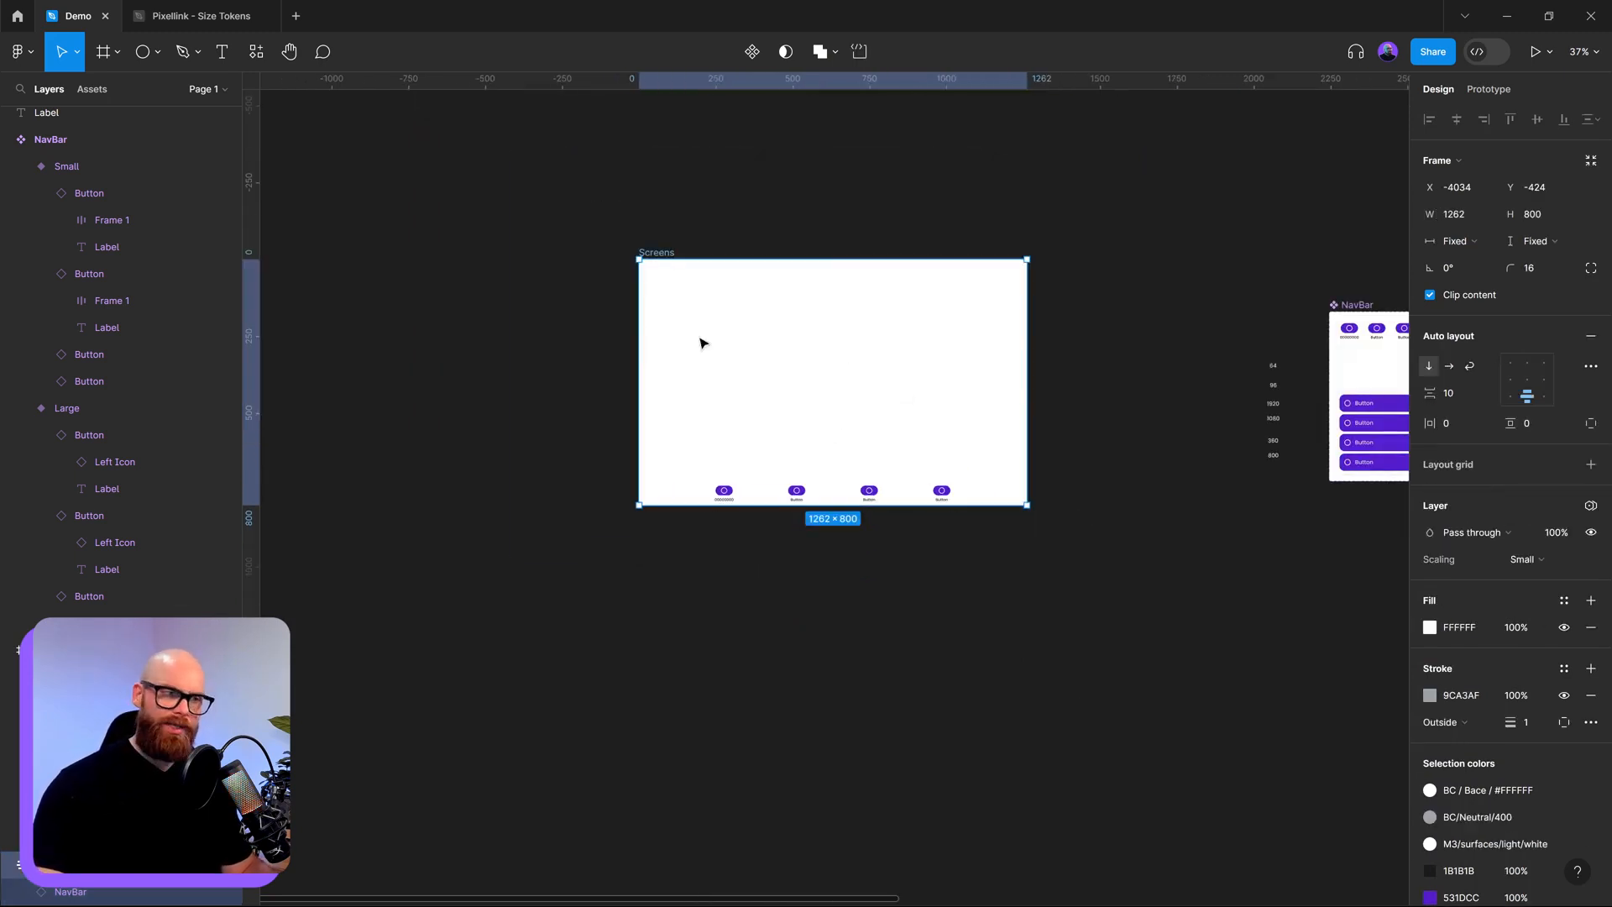
click(848, 495)
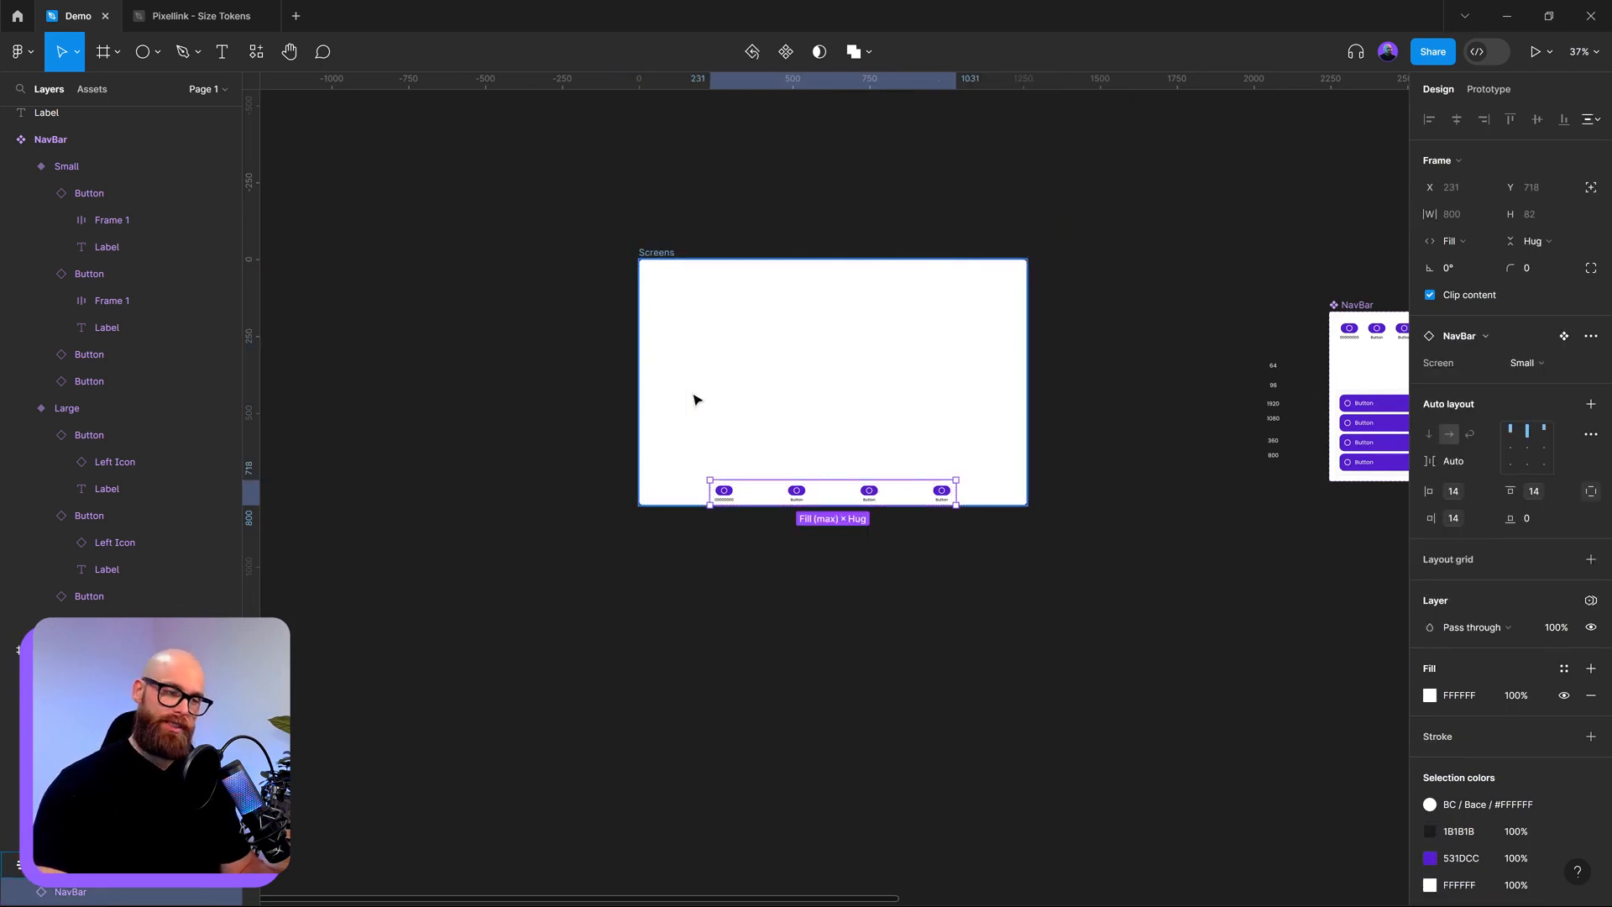
click(643, 382)
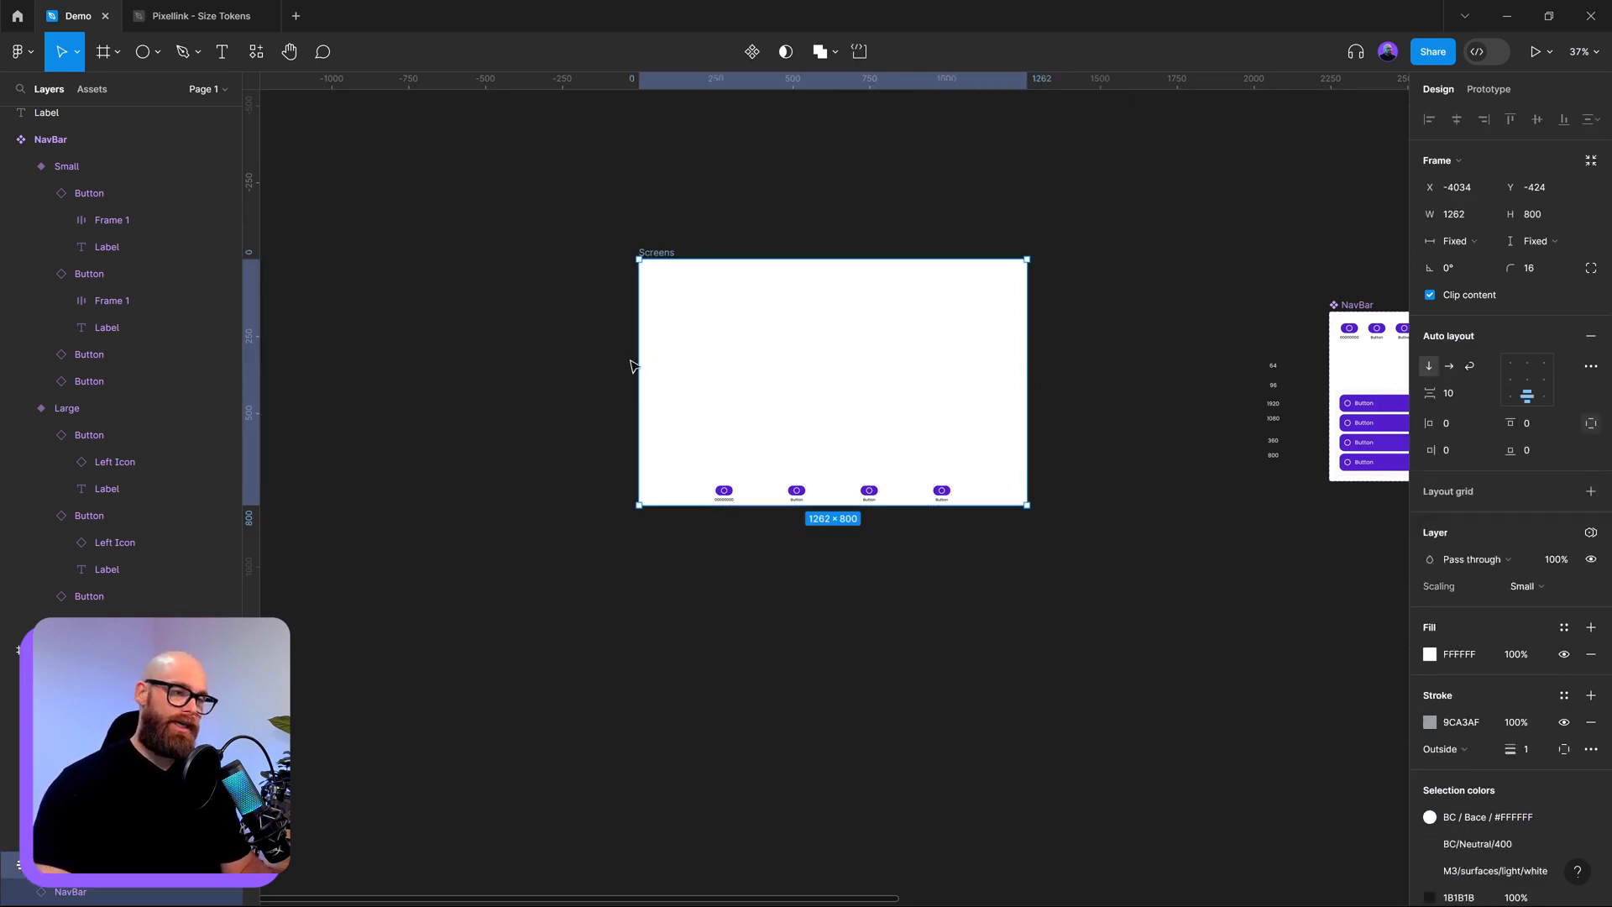
drag(639, 337, 955, 334)
scroll(1012, 472, up, 5)
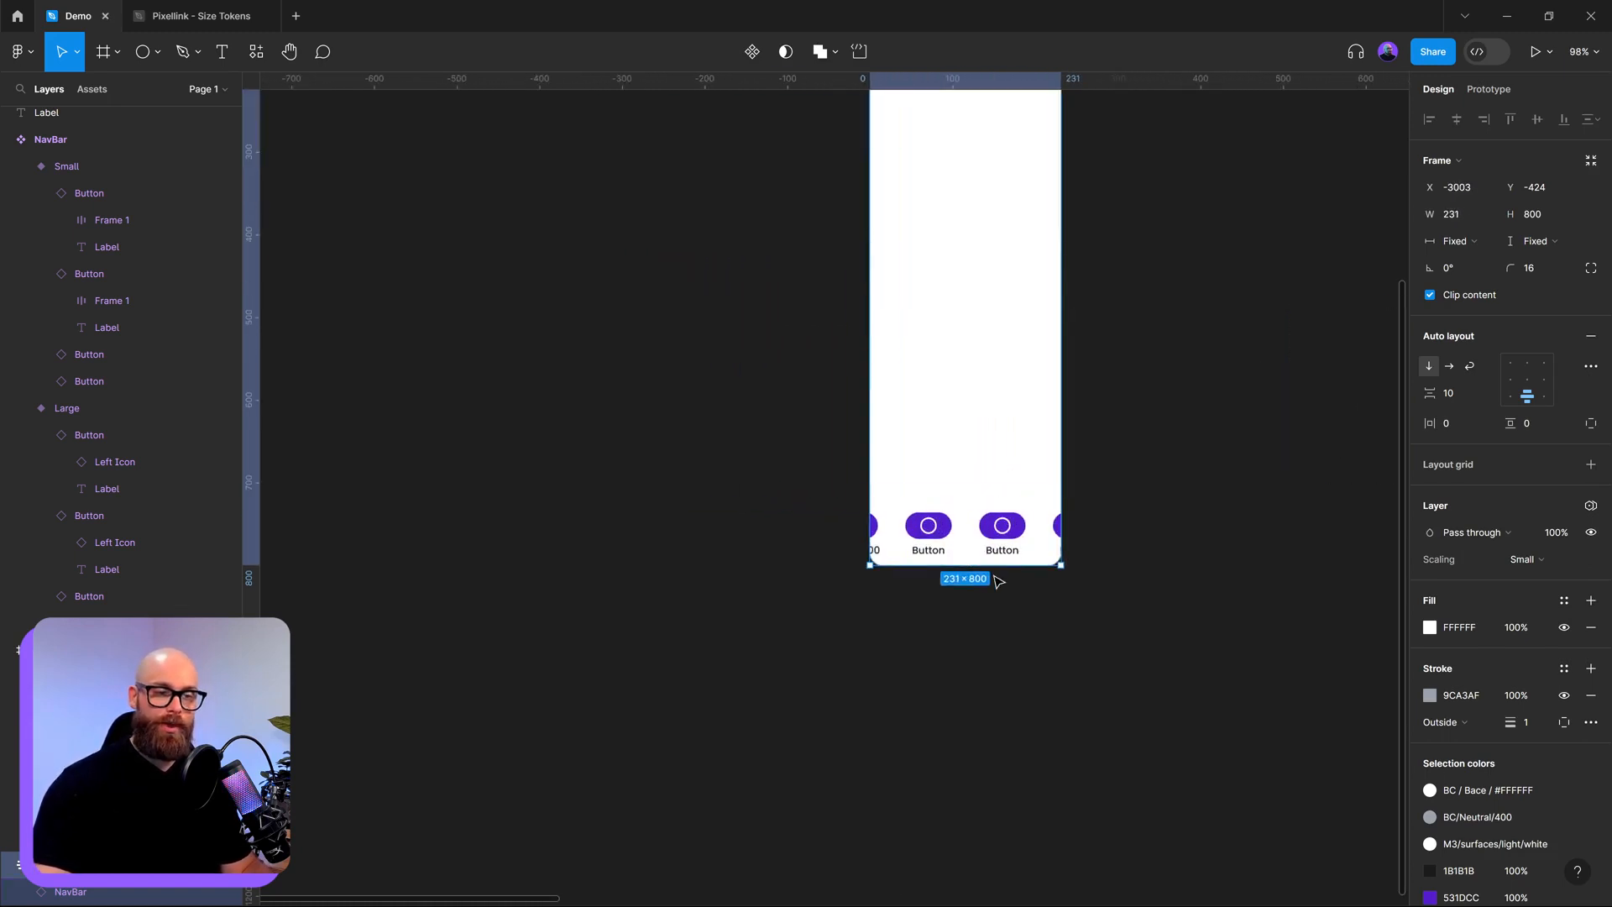
scroll(984, 515, down, 3)
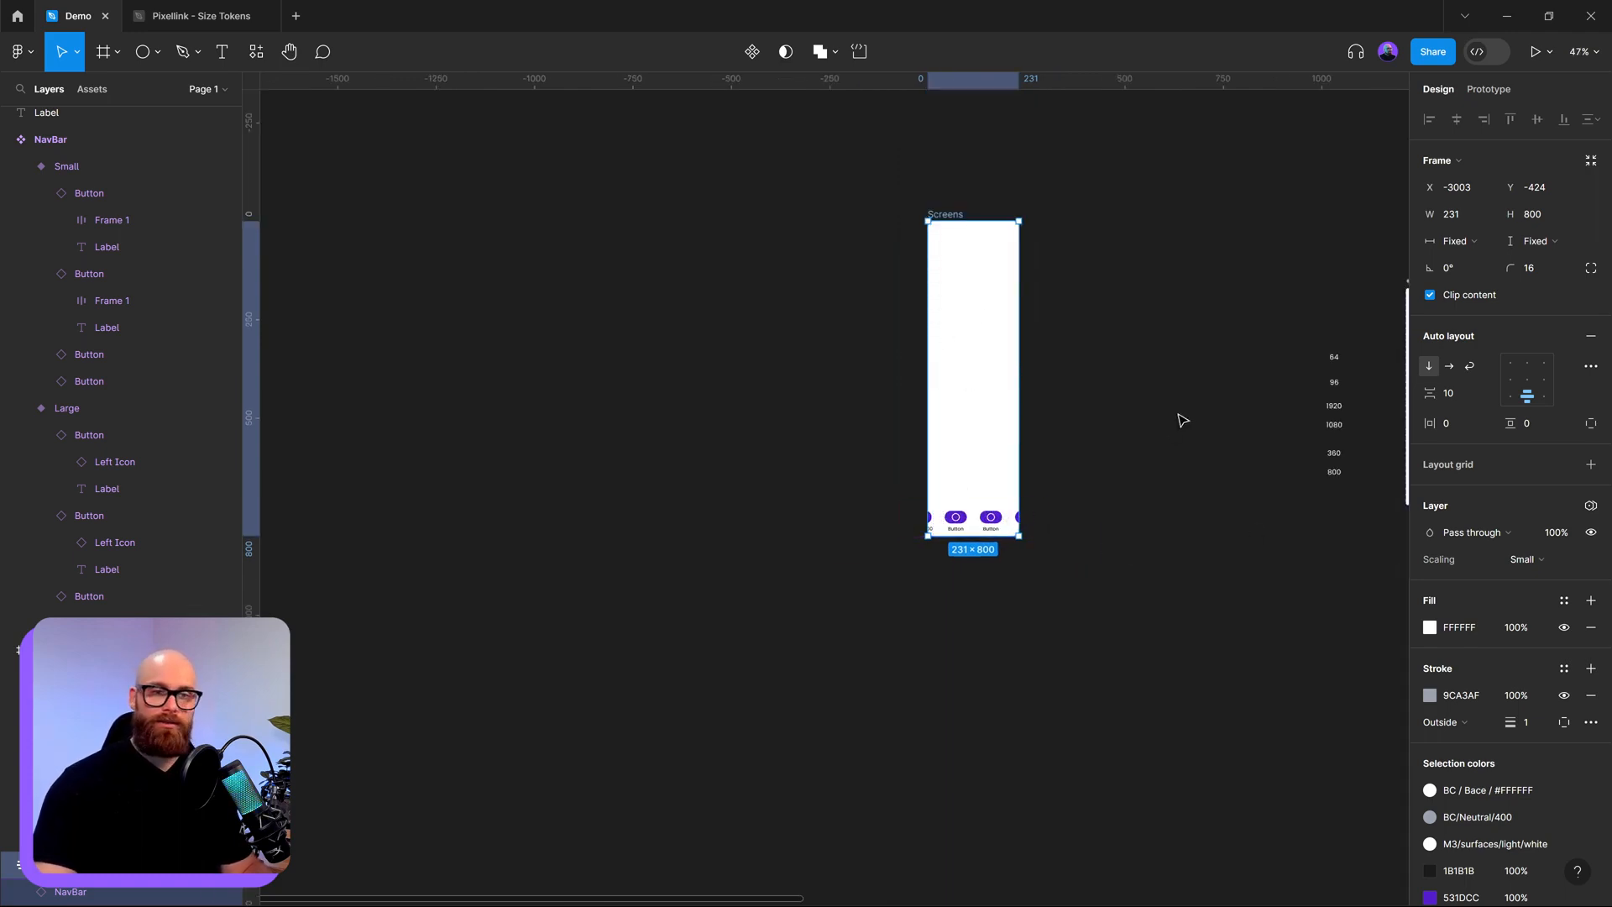
click(1540, 222)
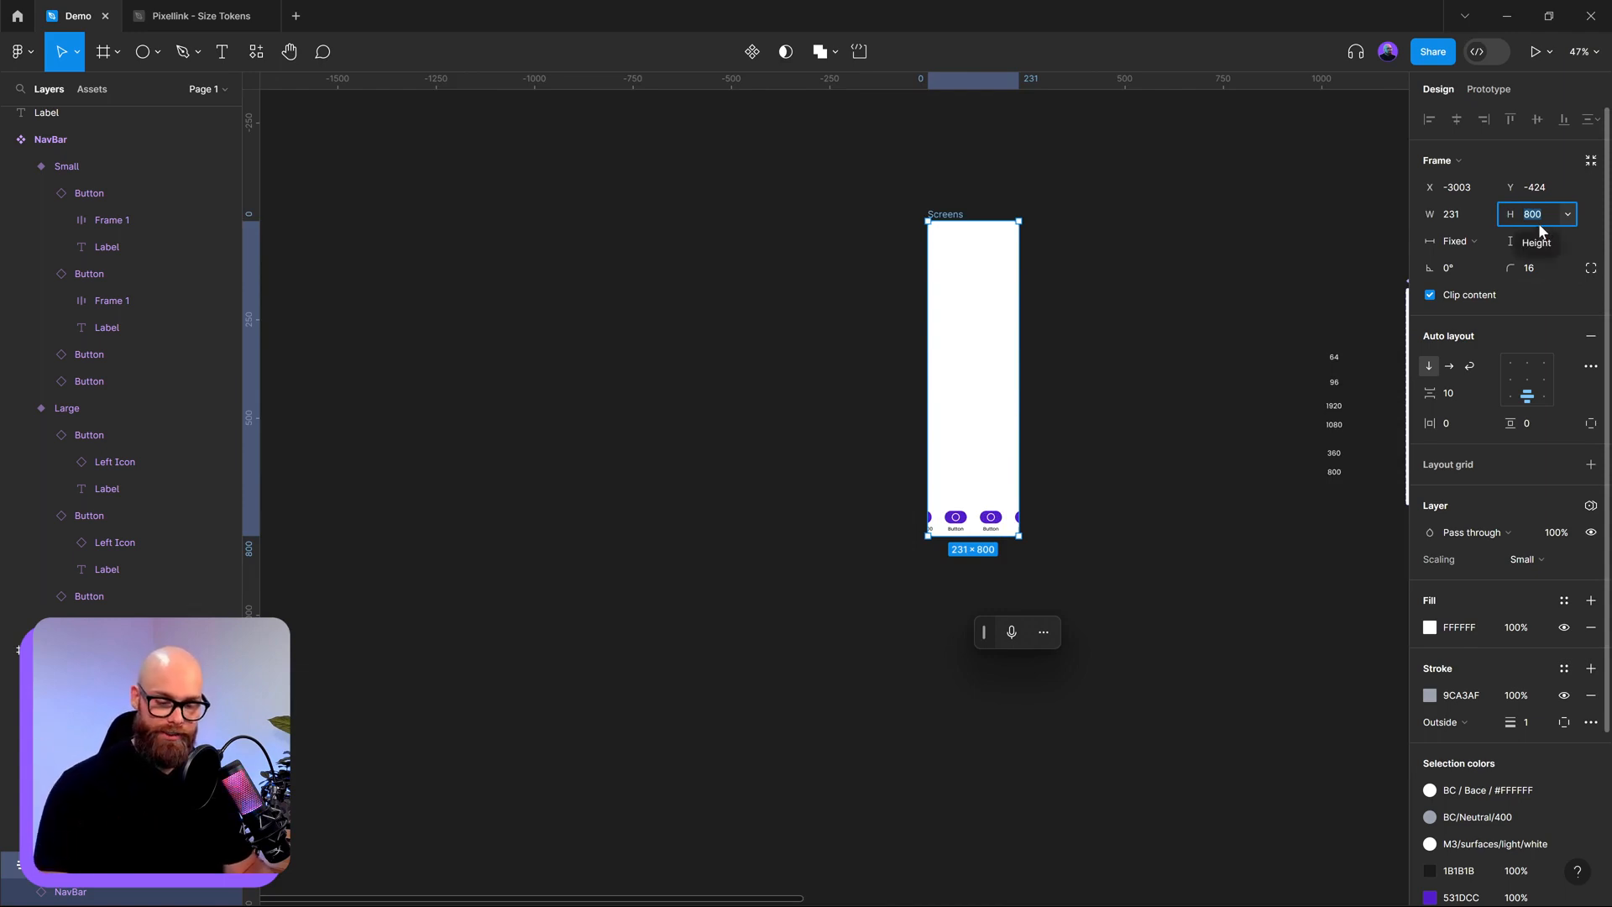
text(360)
key(Return)
key(3)
key(ctrl+z)
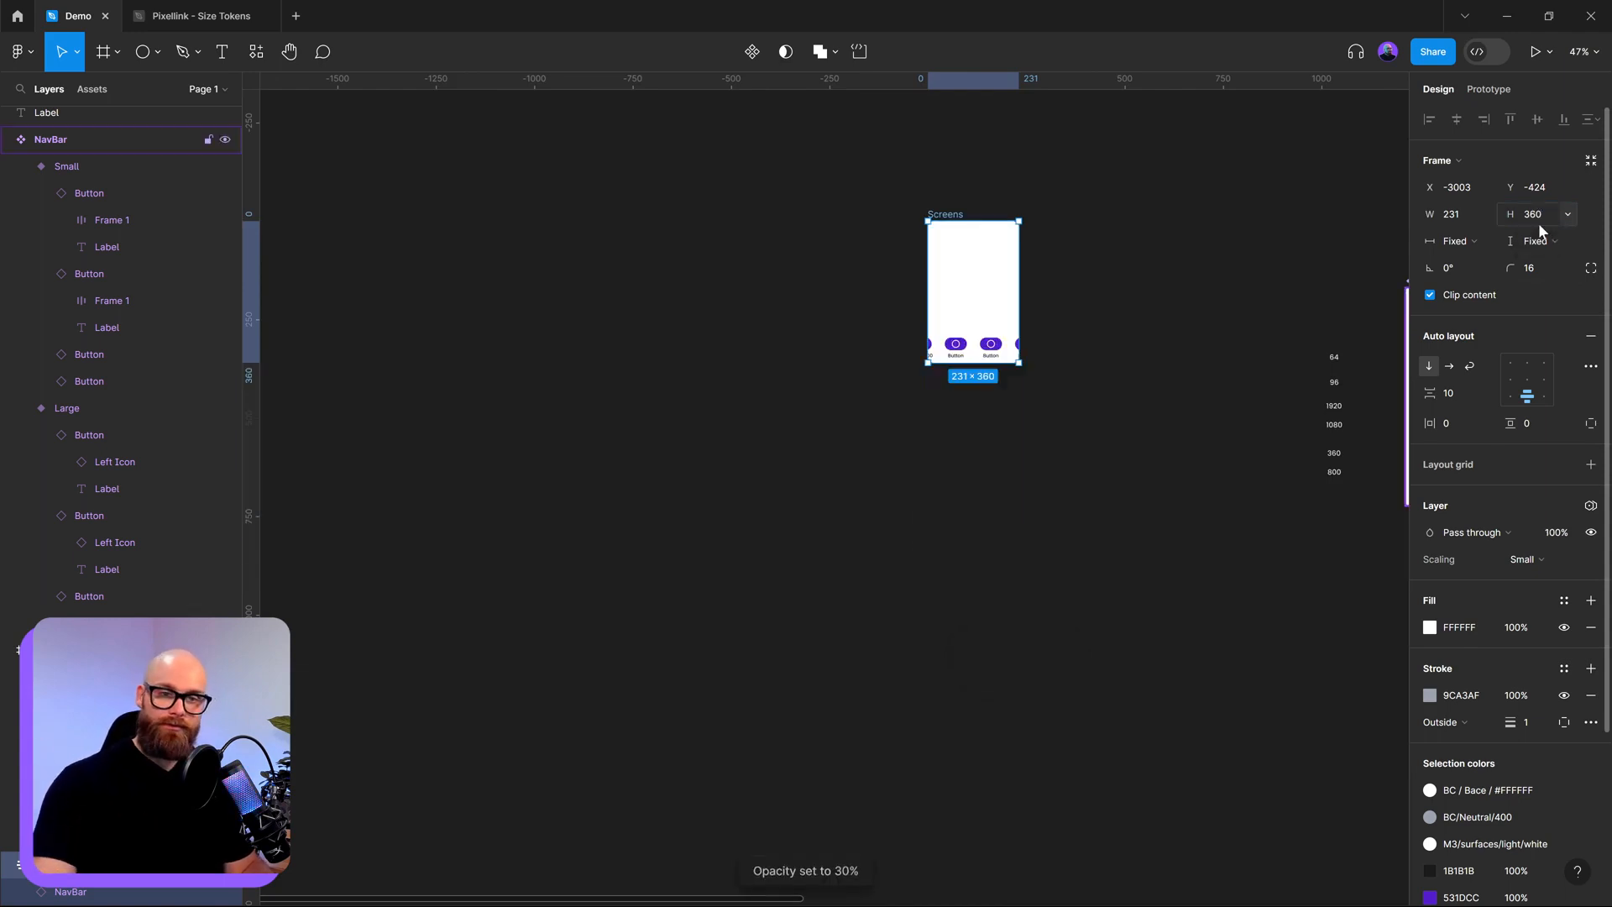
key(ctrl+z)
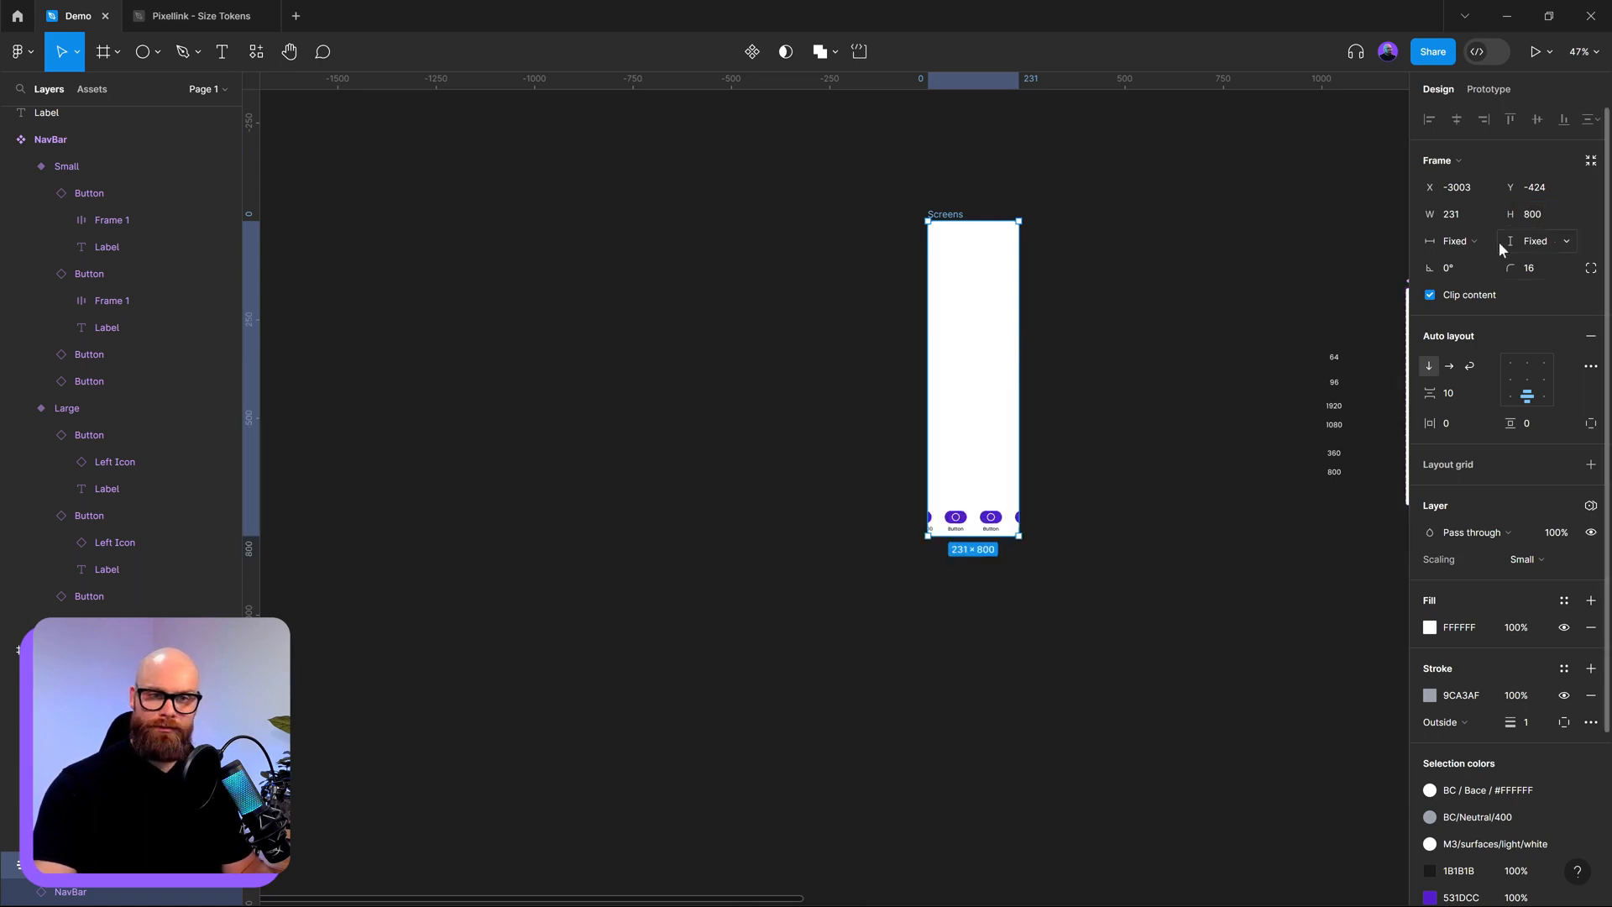
- Set the duplicated Screens frame's width to 360
click(1459, 217)
text(360)
key(Return)
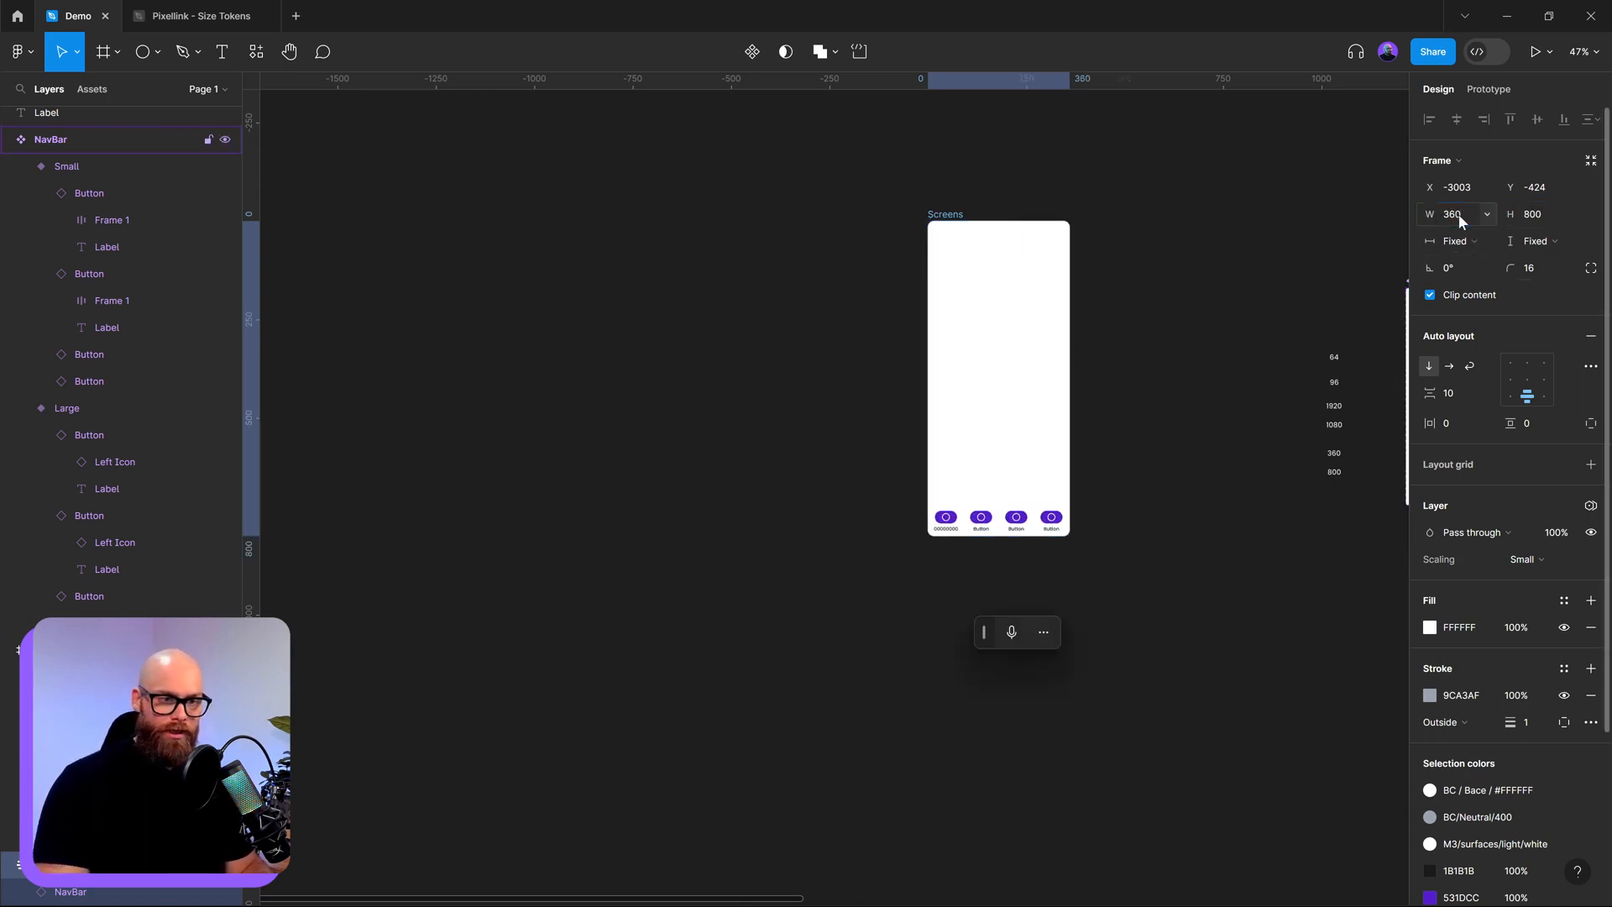
click(1151, 456)
- Compare the sizing and layout settings of the NavBar instances in the phone-sized and wide Screens frames
scroll(726, 417, right, 4)
scroll(660, 436, down, 4)
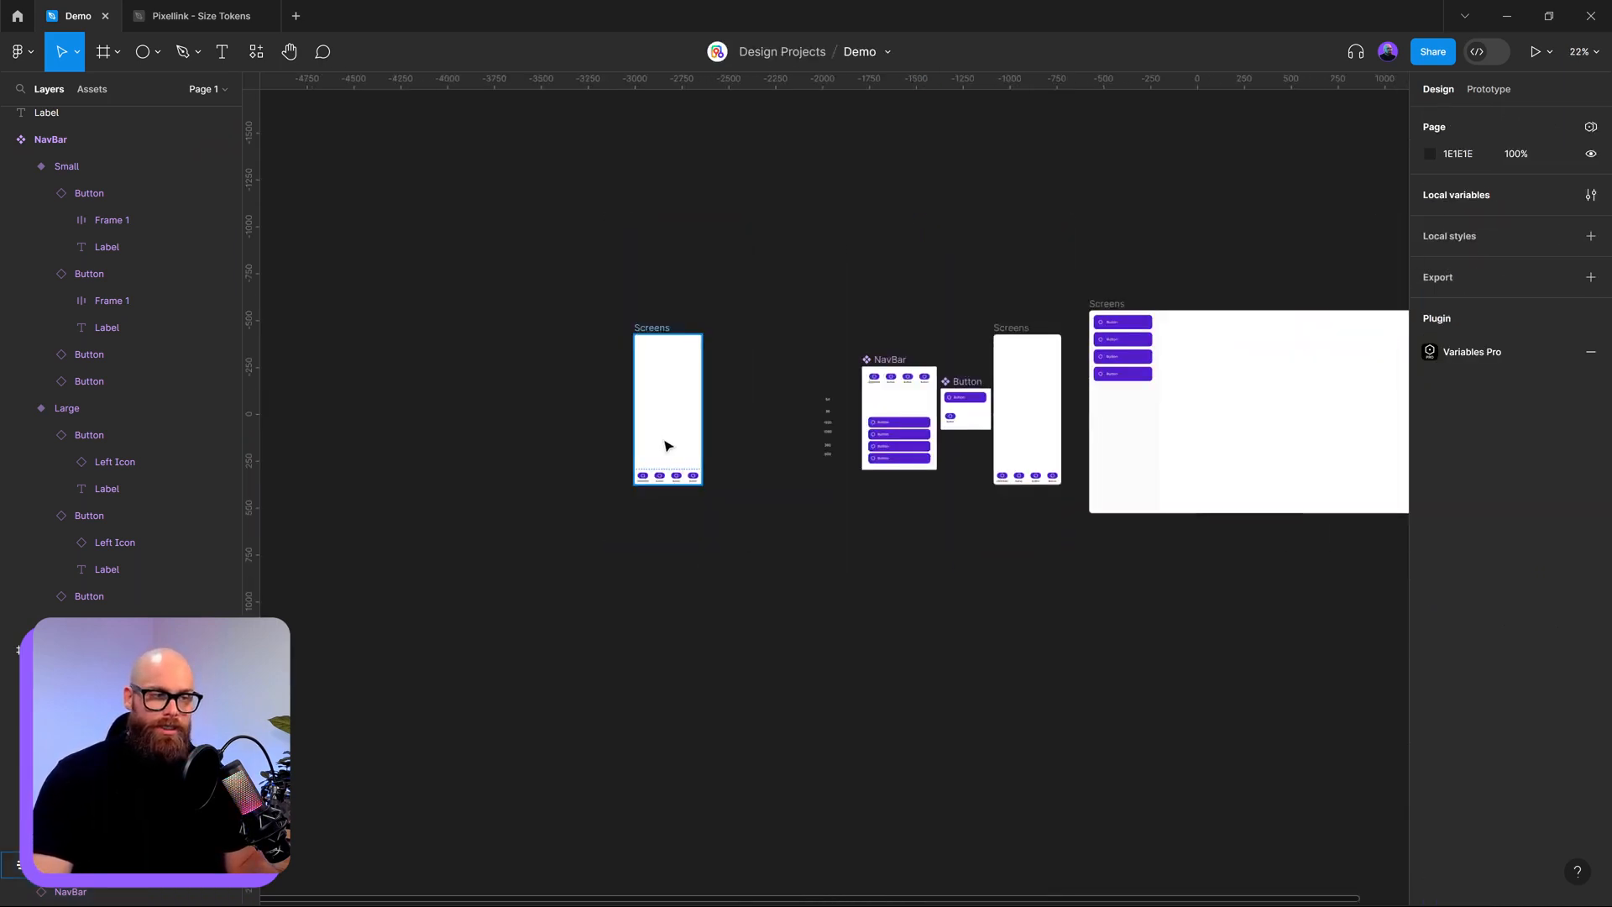
key(ctrl+z)
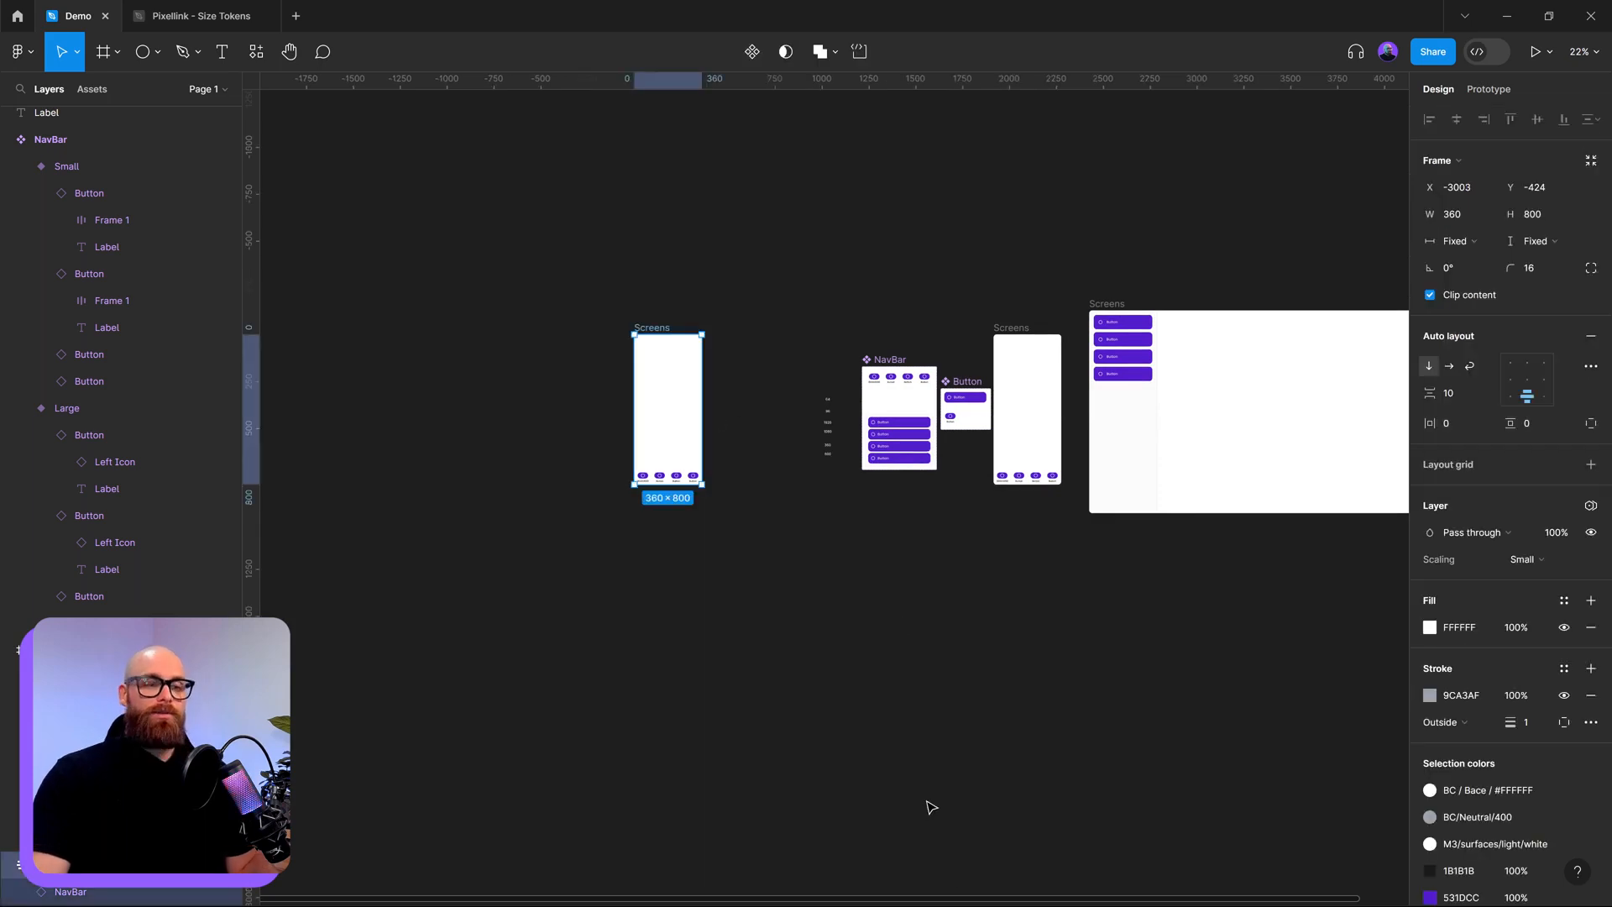
scroll(685, 452, up, 4)
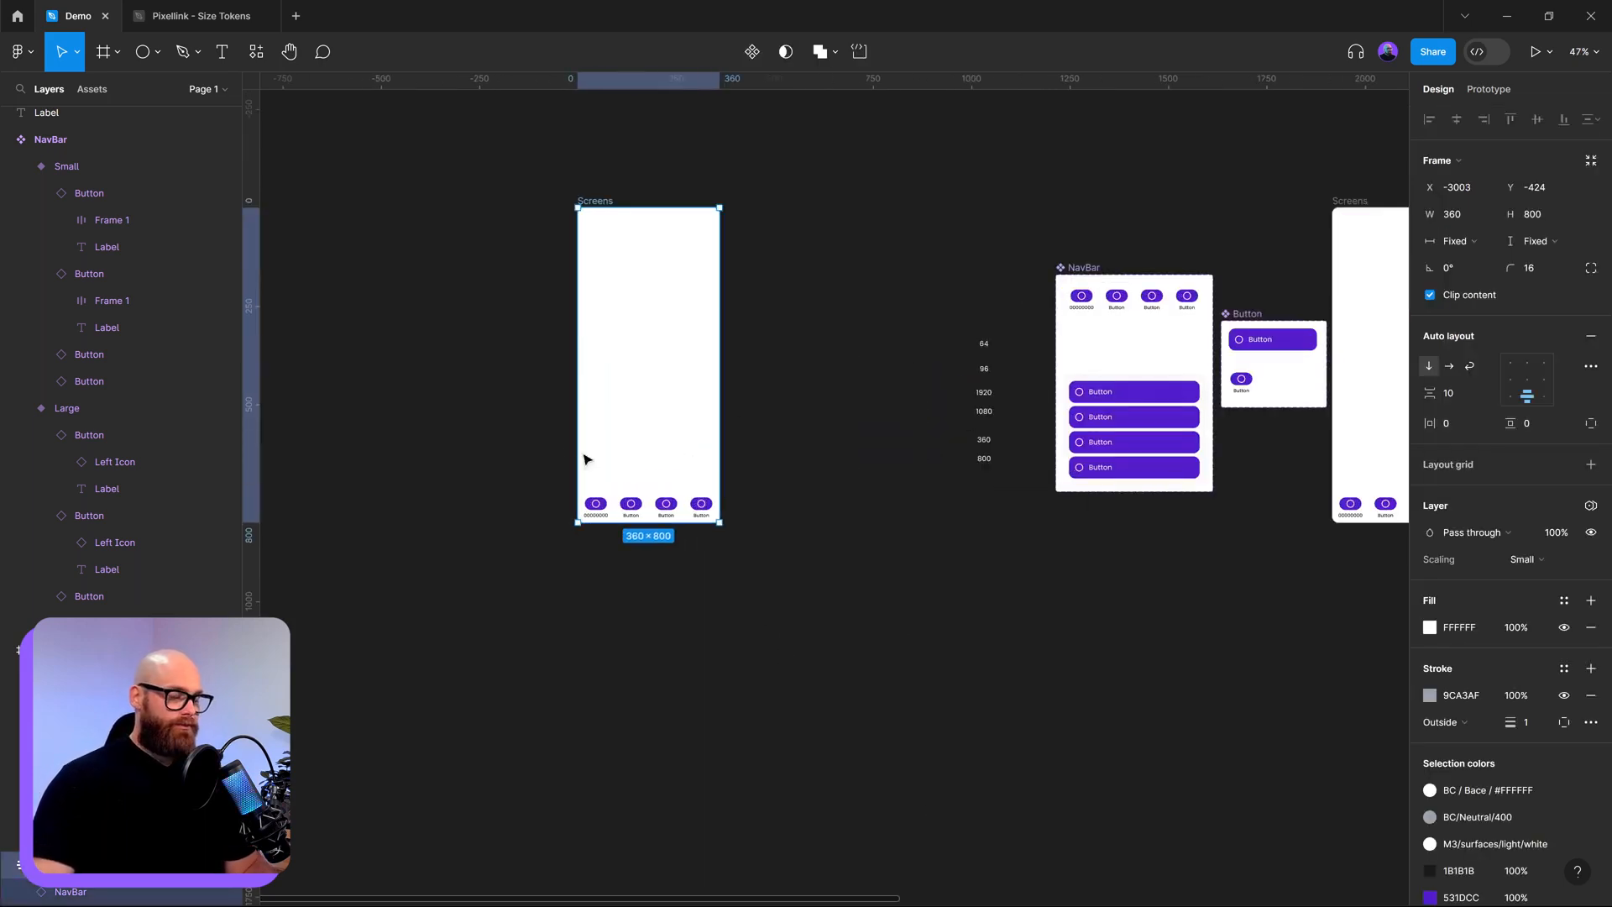
click(646, 501)
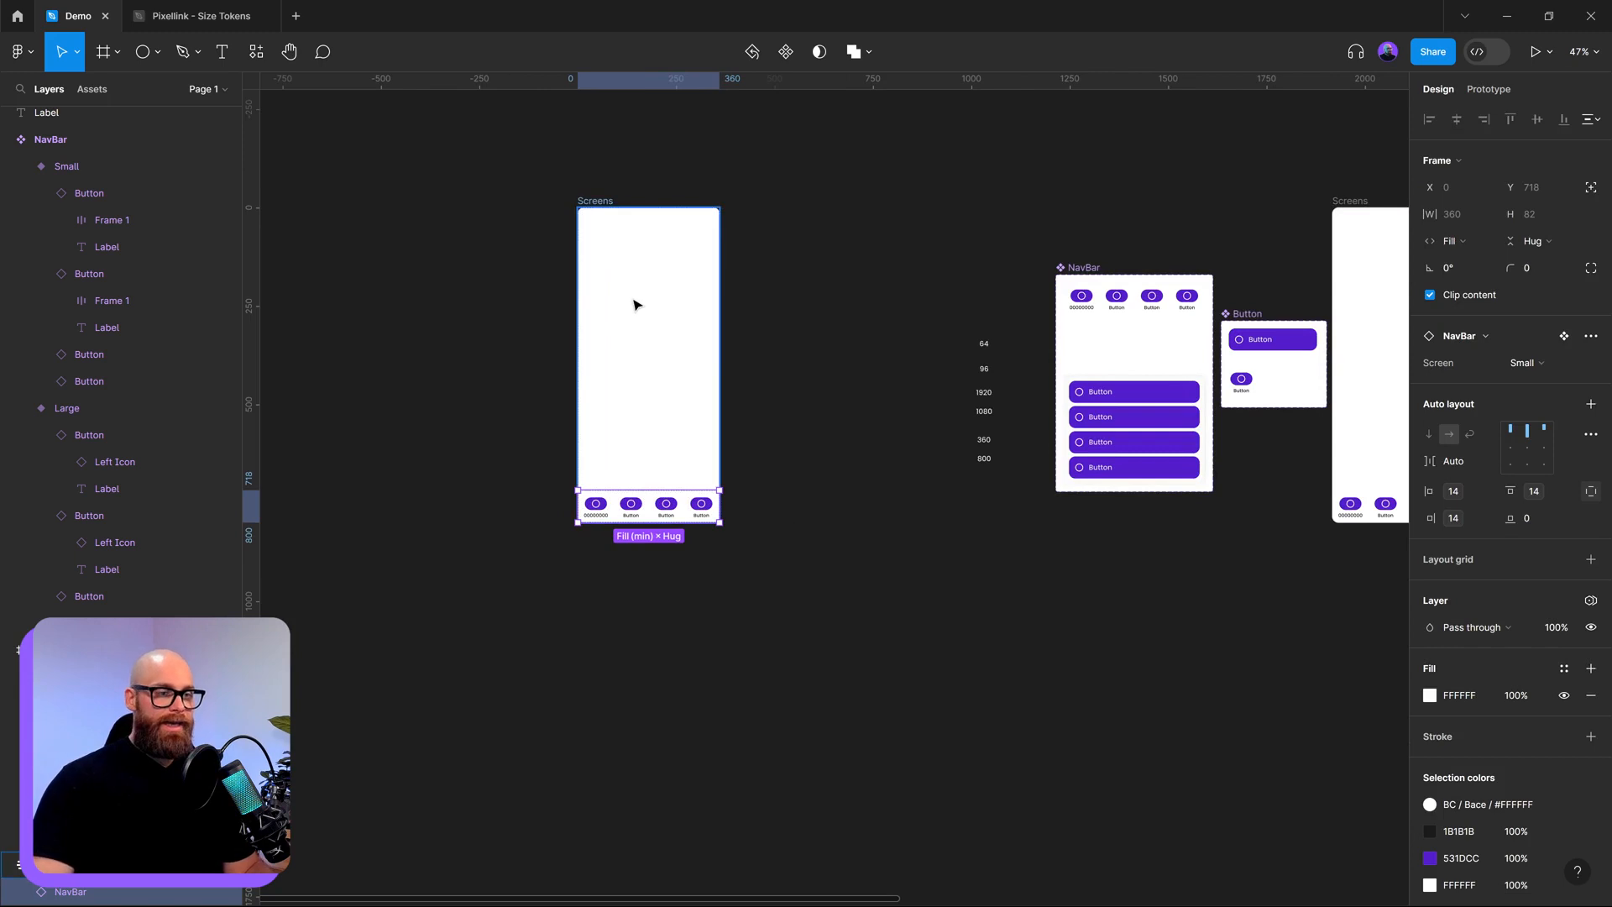
scroll(1212, 614, right, 5)
scroll(1212, 614, up, 3)
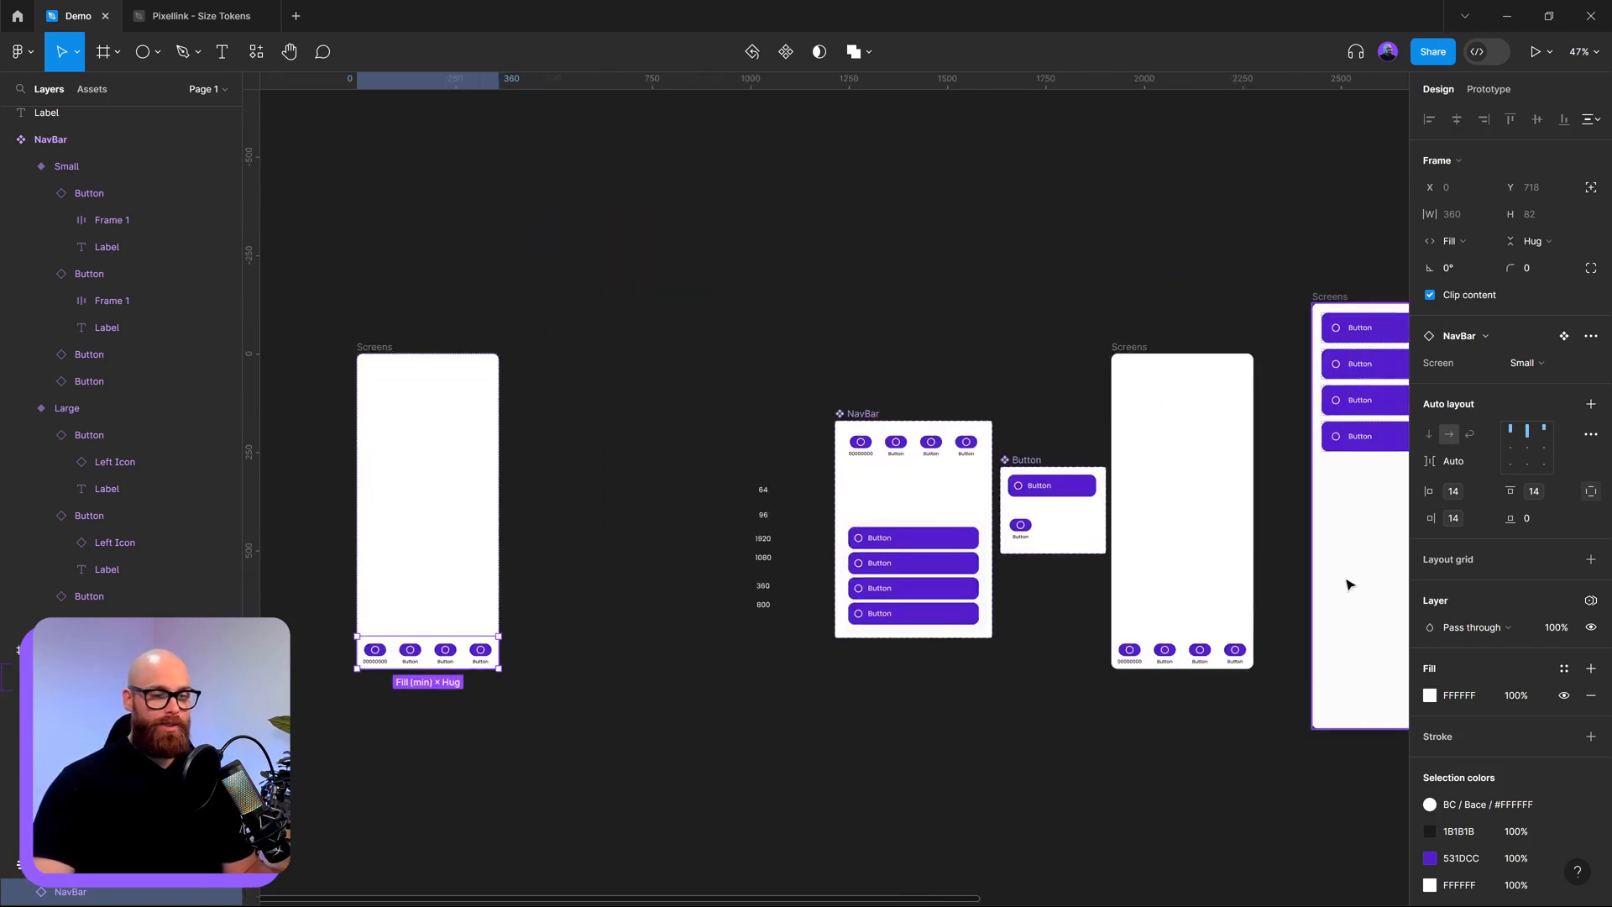
scroll(1143, 597, right, 8)
scroll(1144, 597, up, 1)
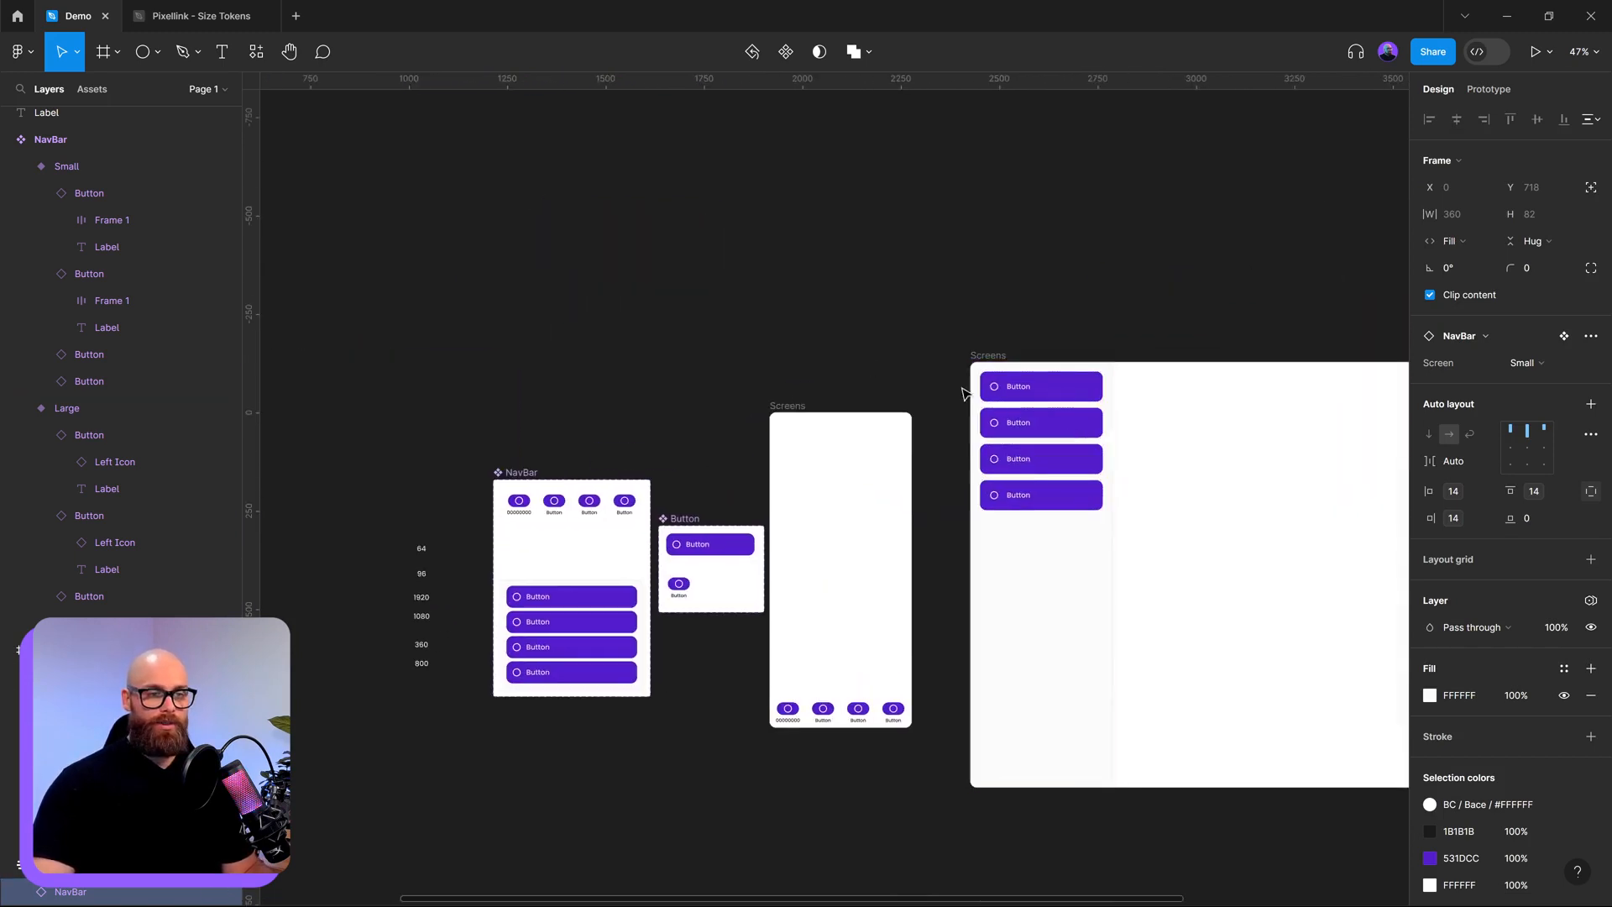
click(1038, 604)
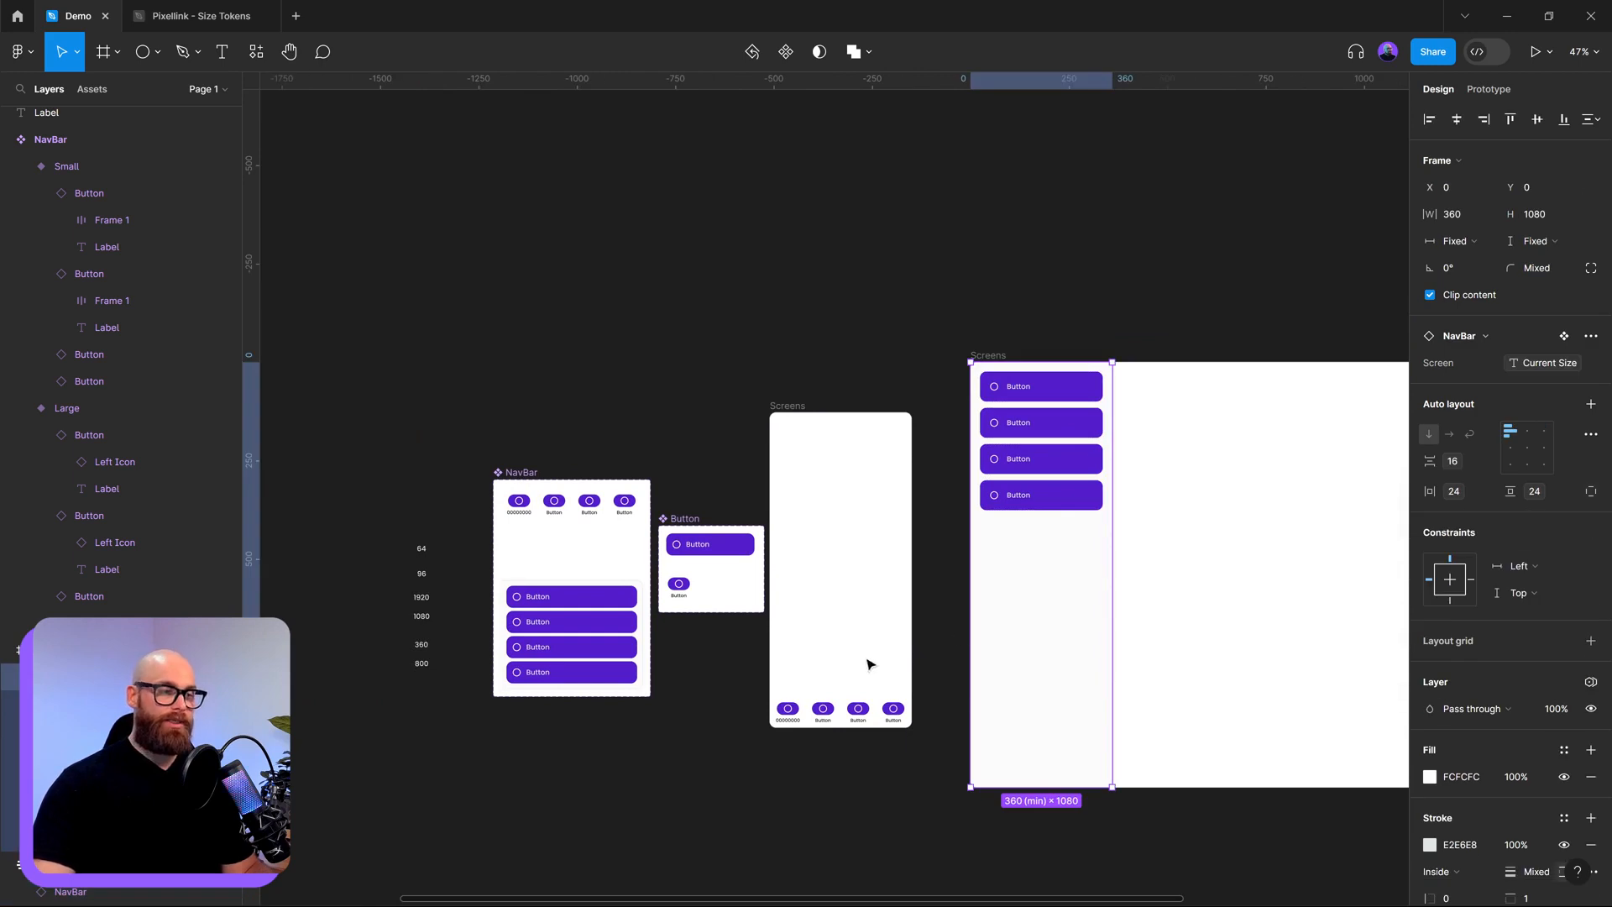
scroll(868, 664, left, 6)
scroll(313, 694, up, 5)
scroll(640, 610, left, 4)
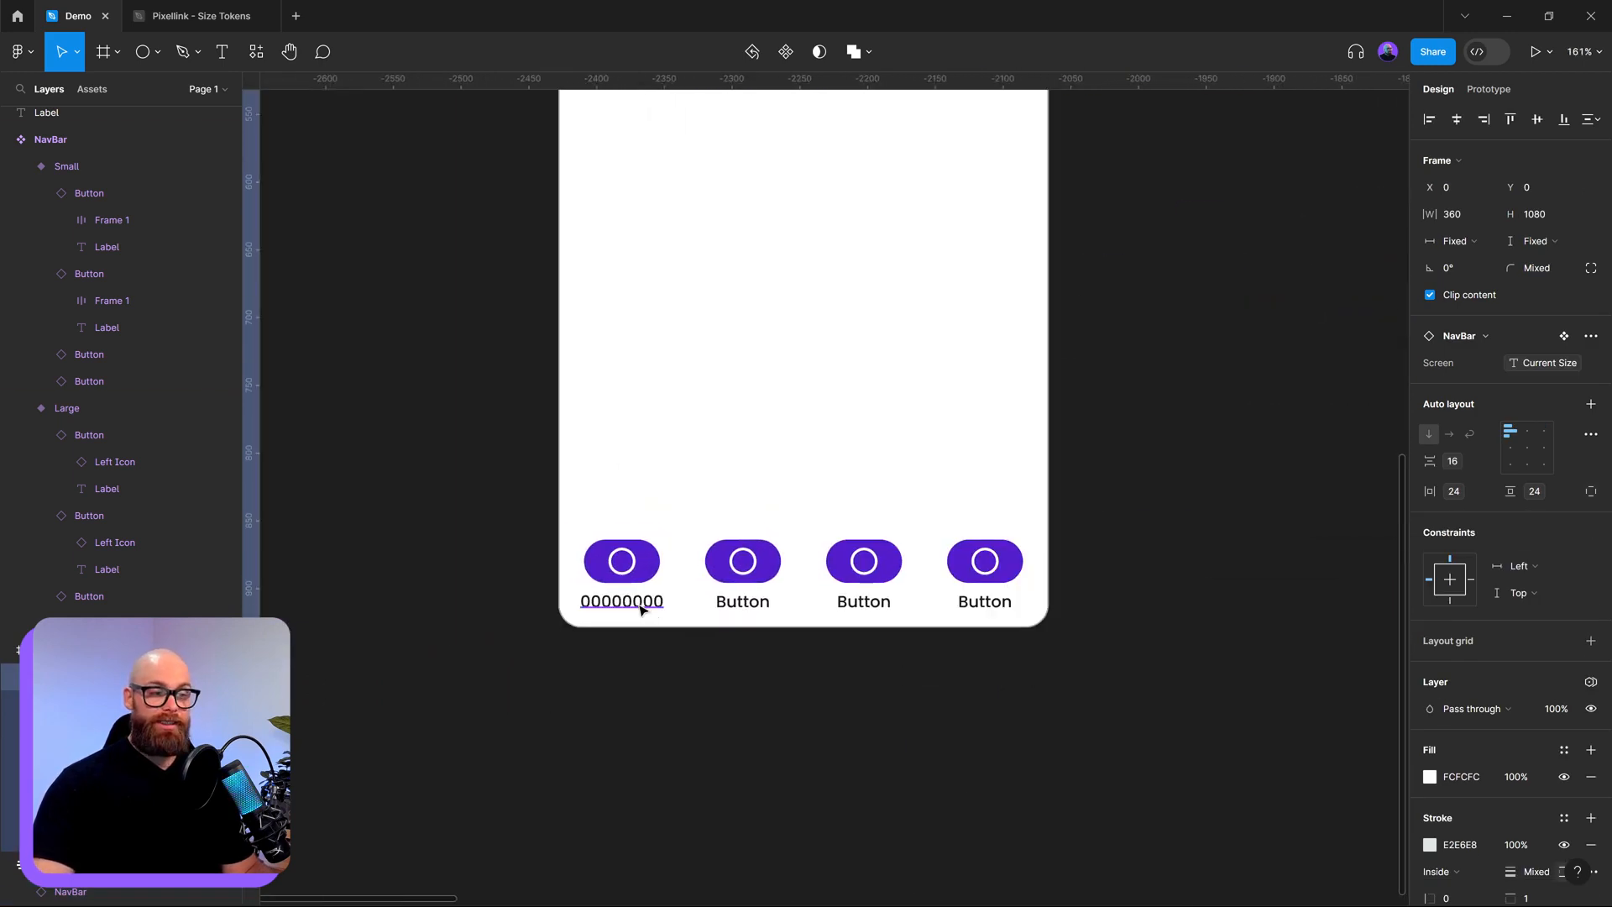
- Inspect the sizing of the 00000000 label in the phone-sized Screens frame and of the four button labels in the Small NavBar variant
double_click(641, 609)
key(Escape)
scroll(578, 704, down, 5)
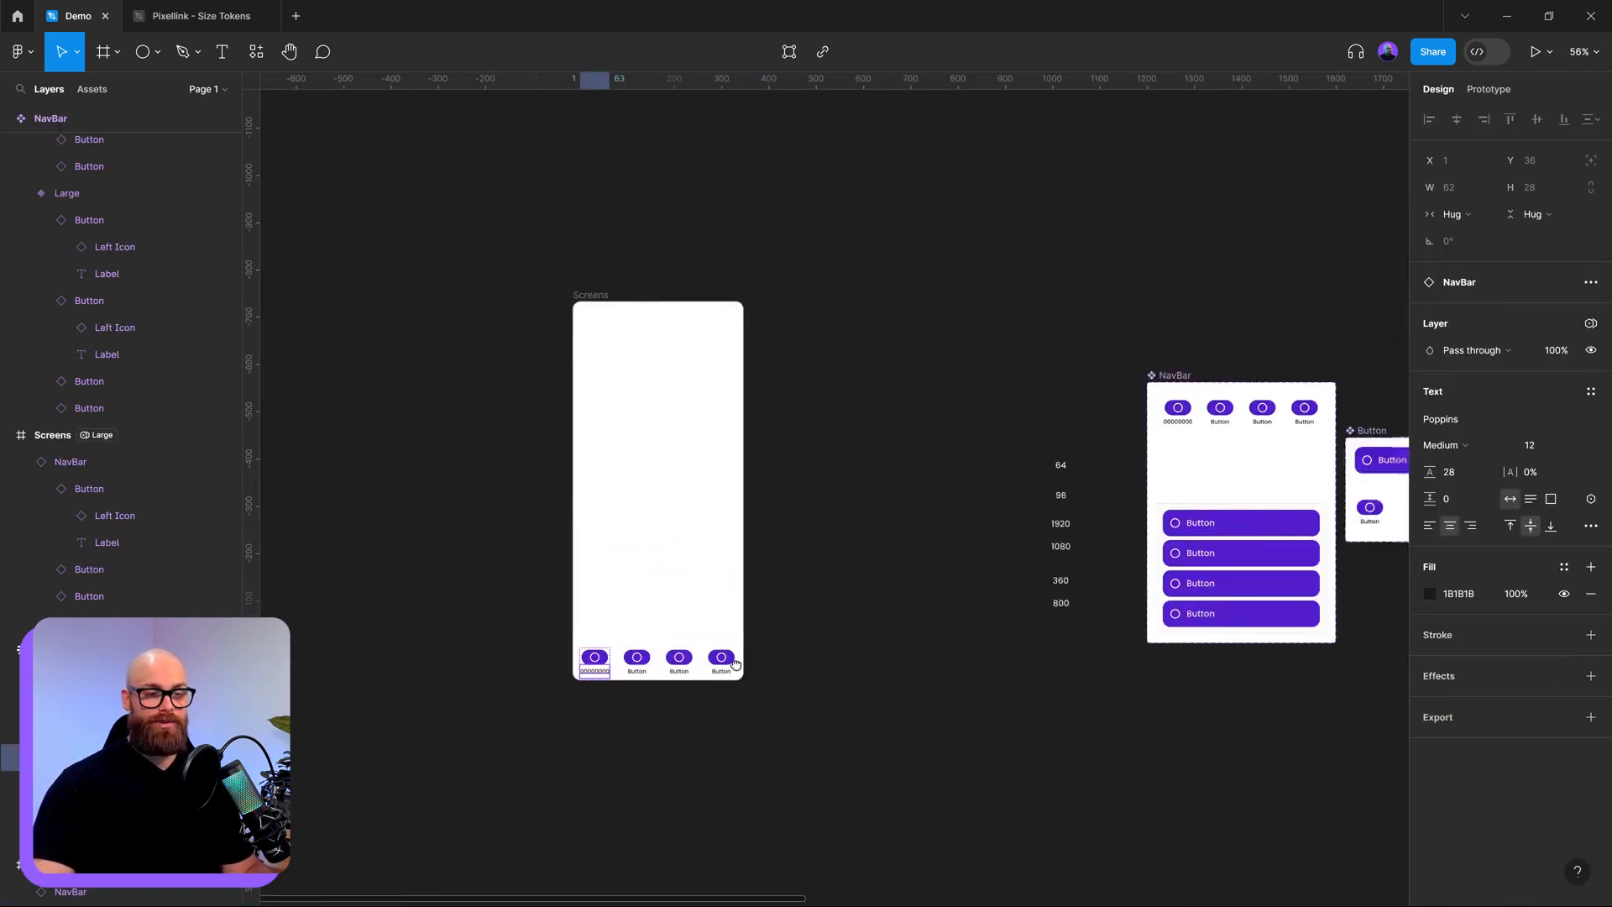
scroll(1224, 385, up, 6)
drag(1033, 500, 747, 441)
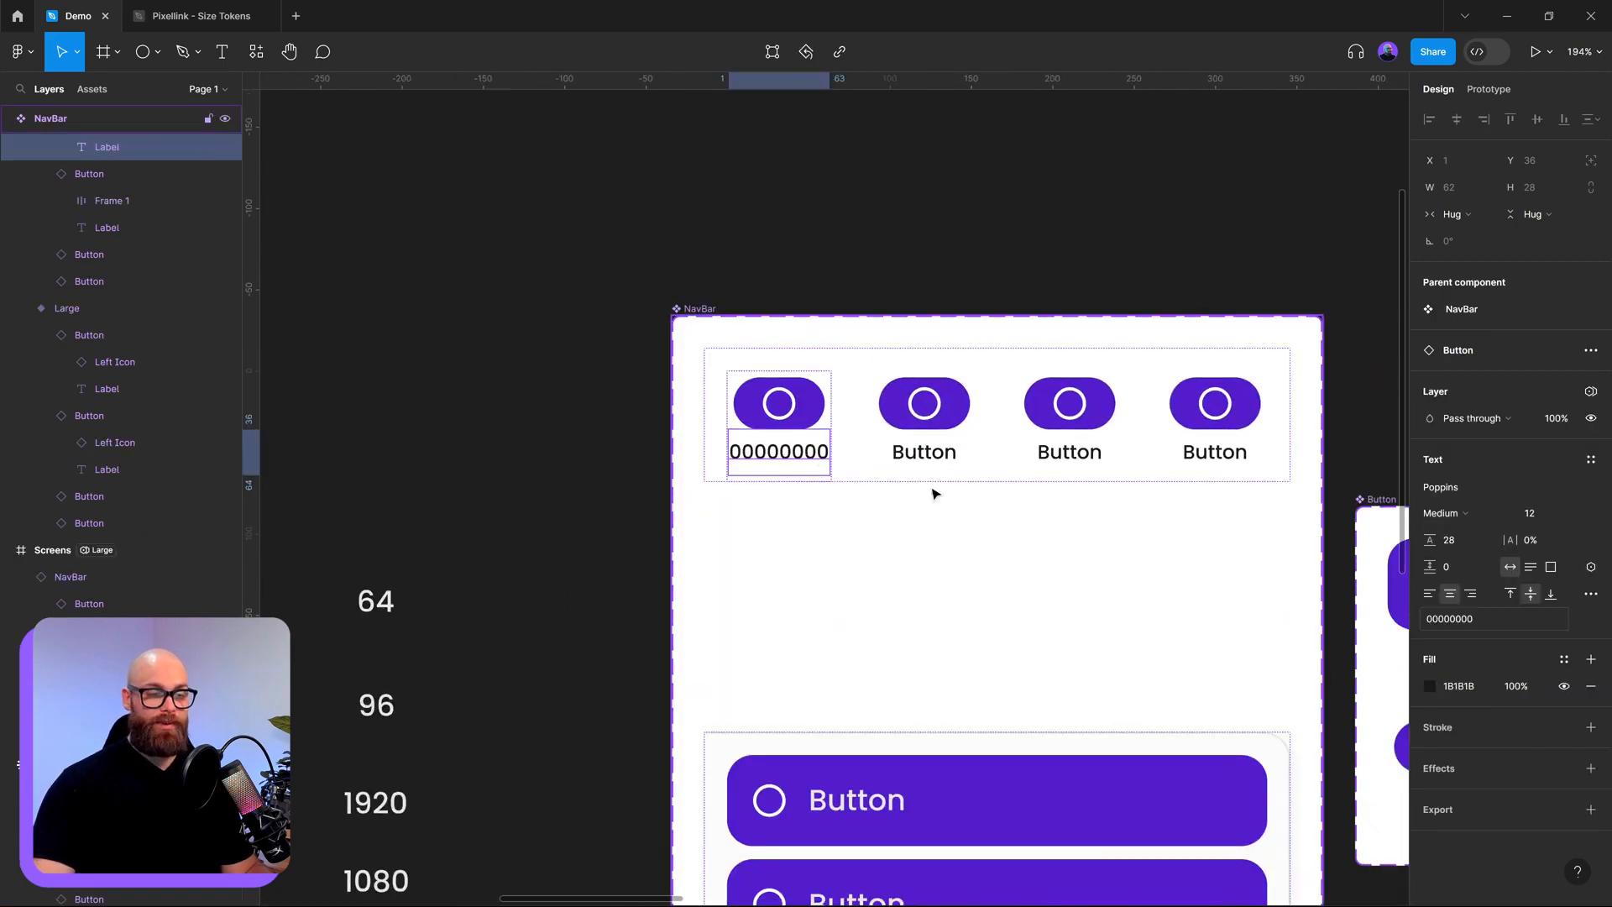
shift+click(951, 456)
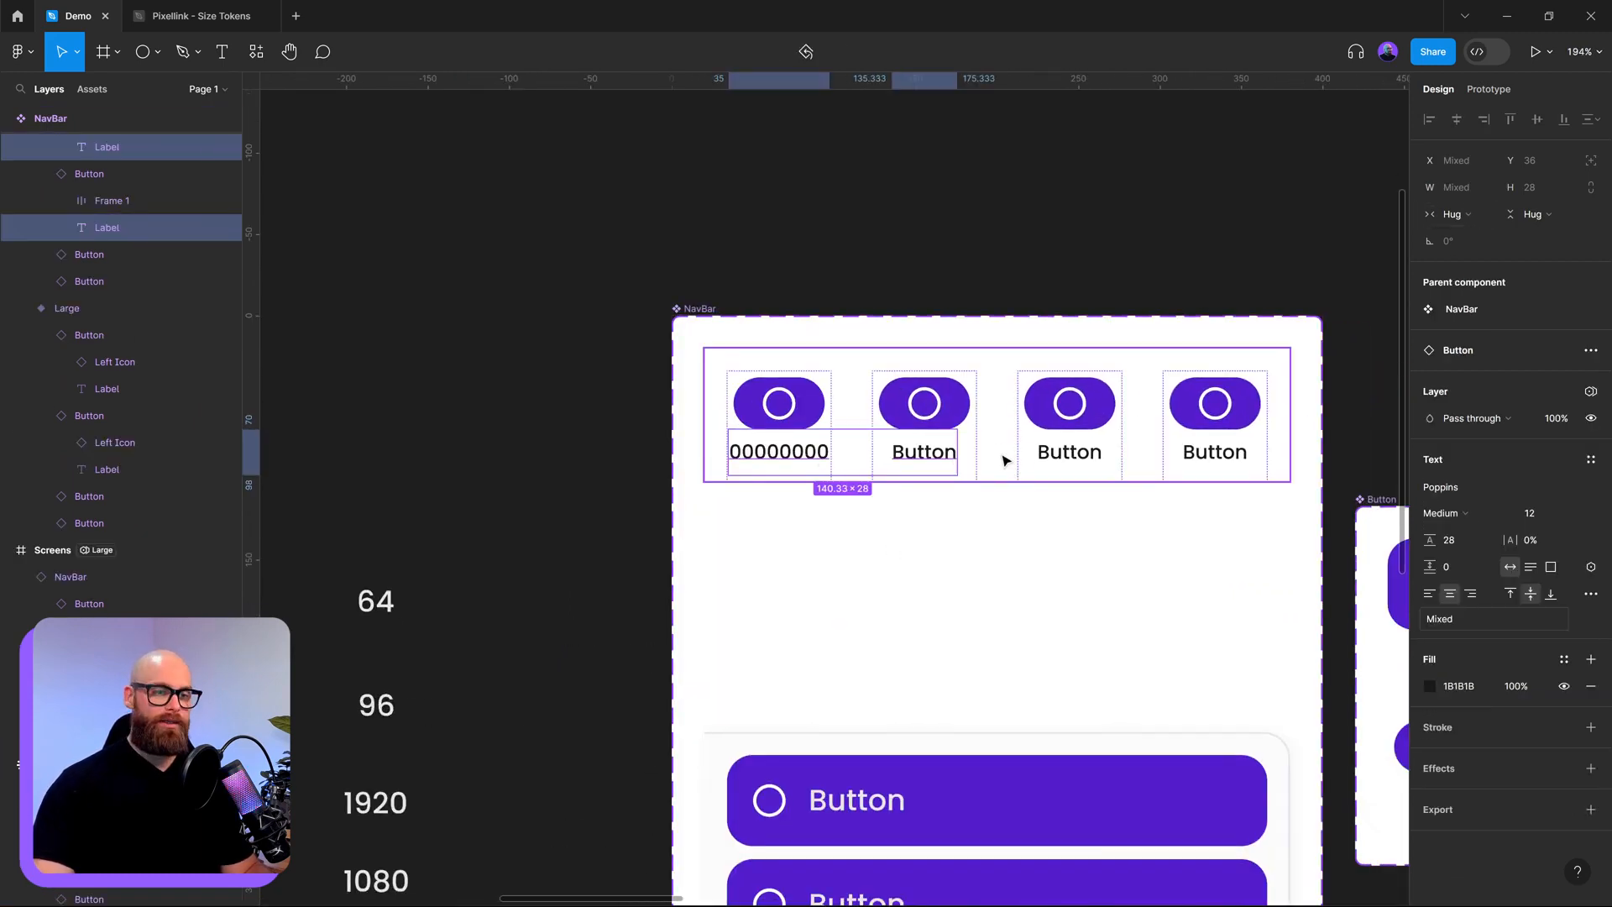
shift+click(1044, 453)
shift+click(1239, 453)
- Check the minimum and maximum width settings of the Small Button component's label
scroll(804, 628, right, 8)
scroll(804, 628, down, 2)
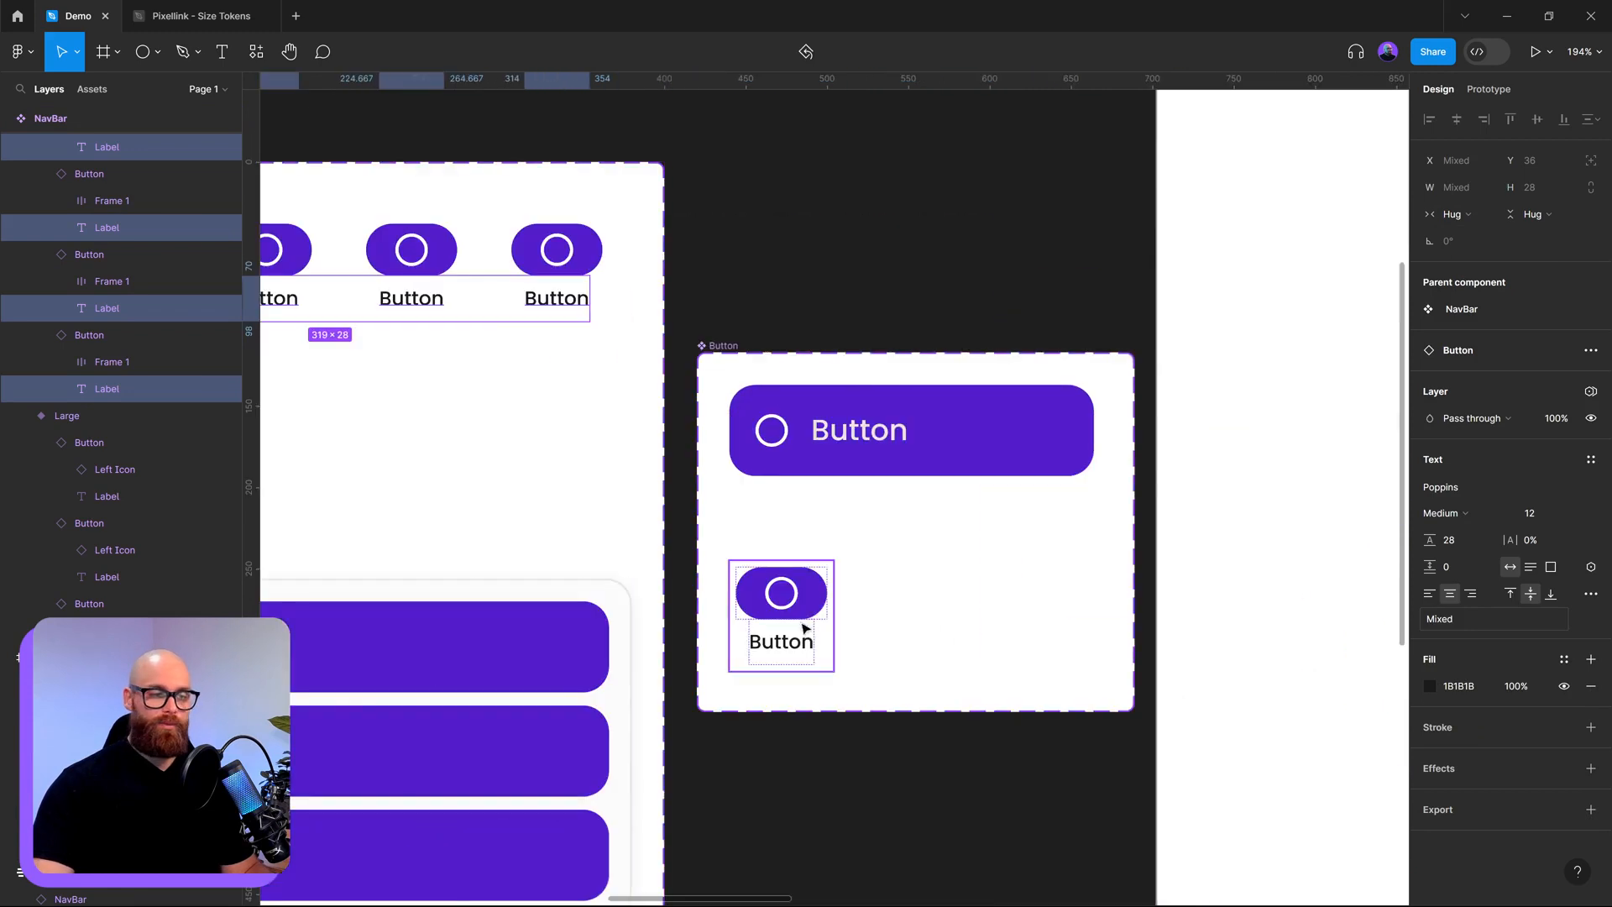
click(804, 628)
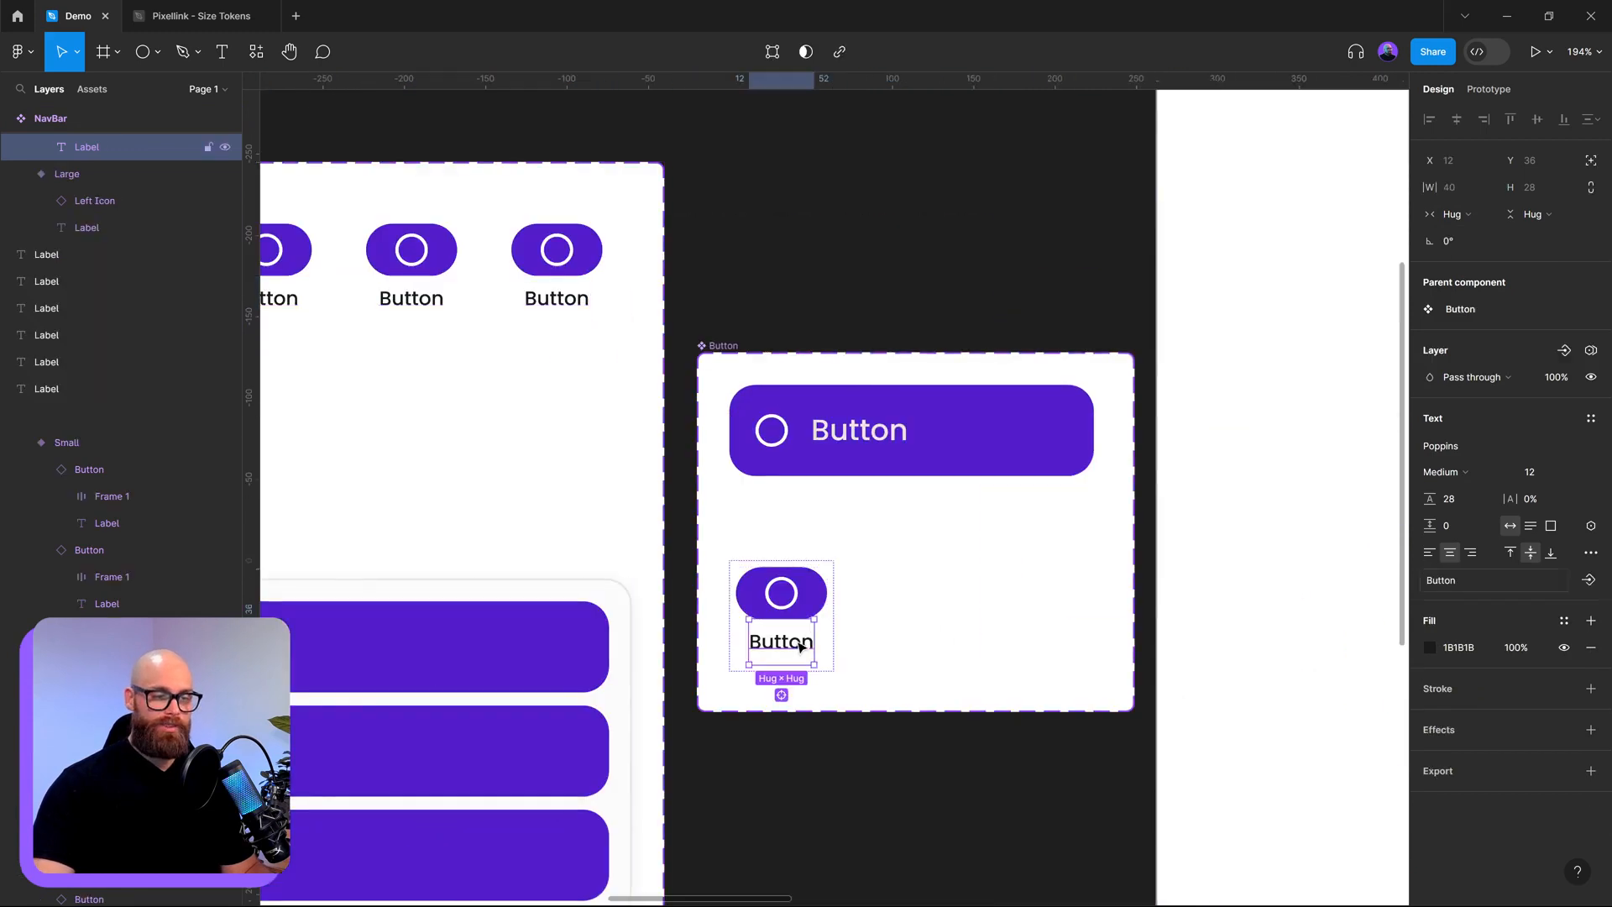
click(1455, 189)
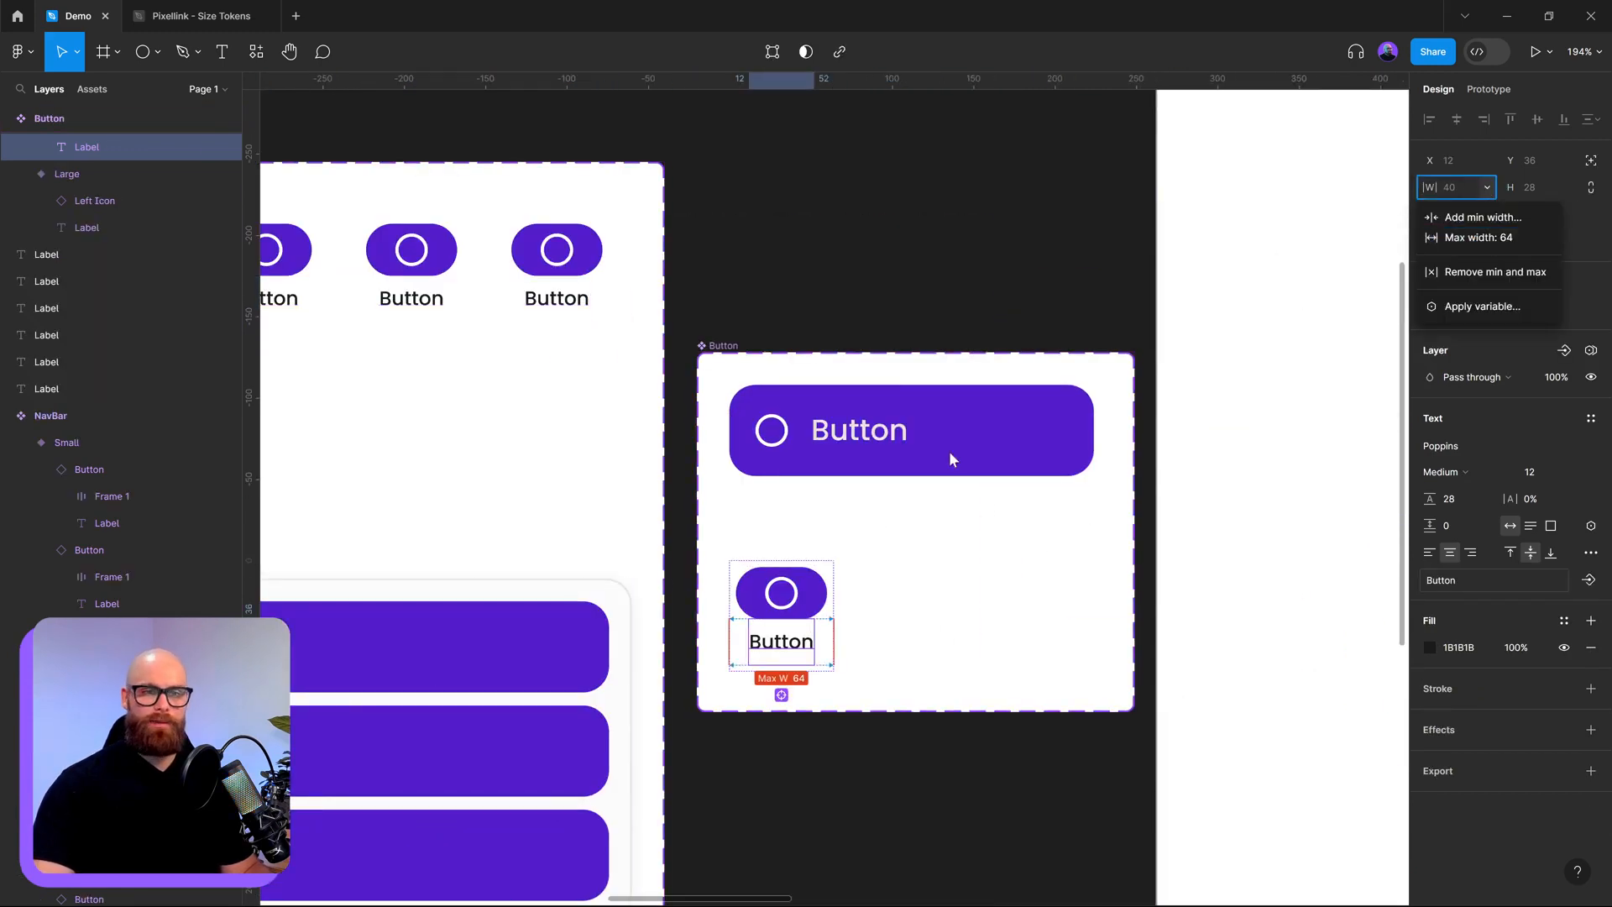
click(946, 425)
- Test truncation in the Small NavBar variant by replacing the first button's label with a long string of 5s
scroll(844, 559, down, 5)
scroll(576, 465, up, 2)
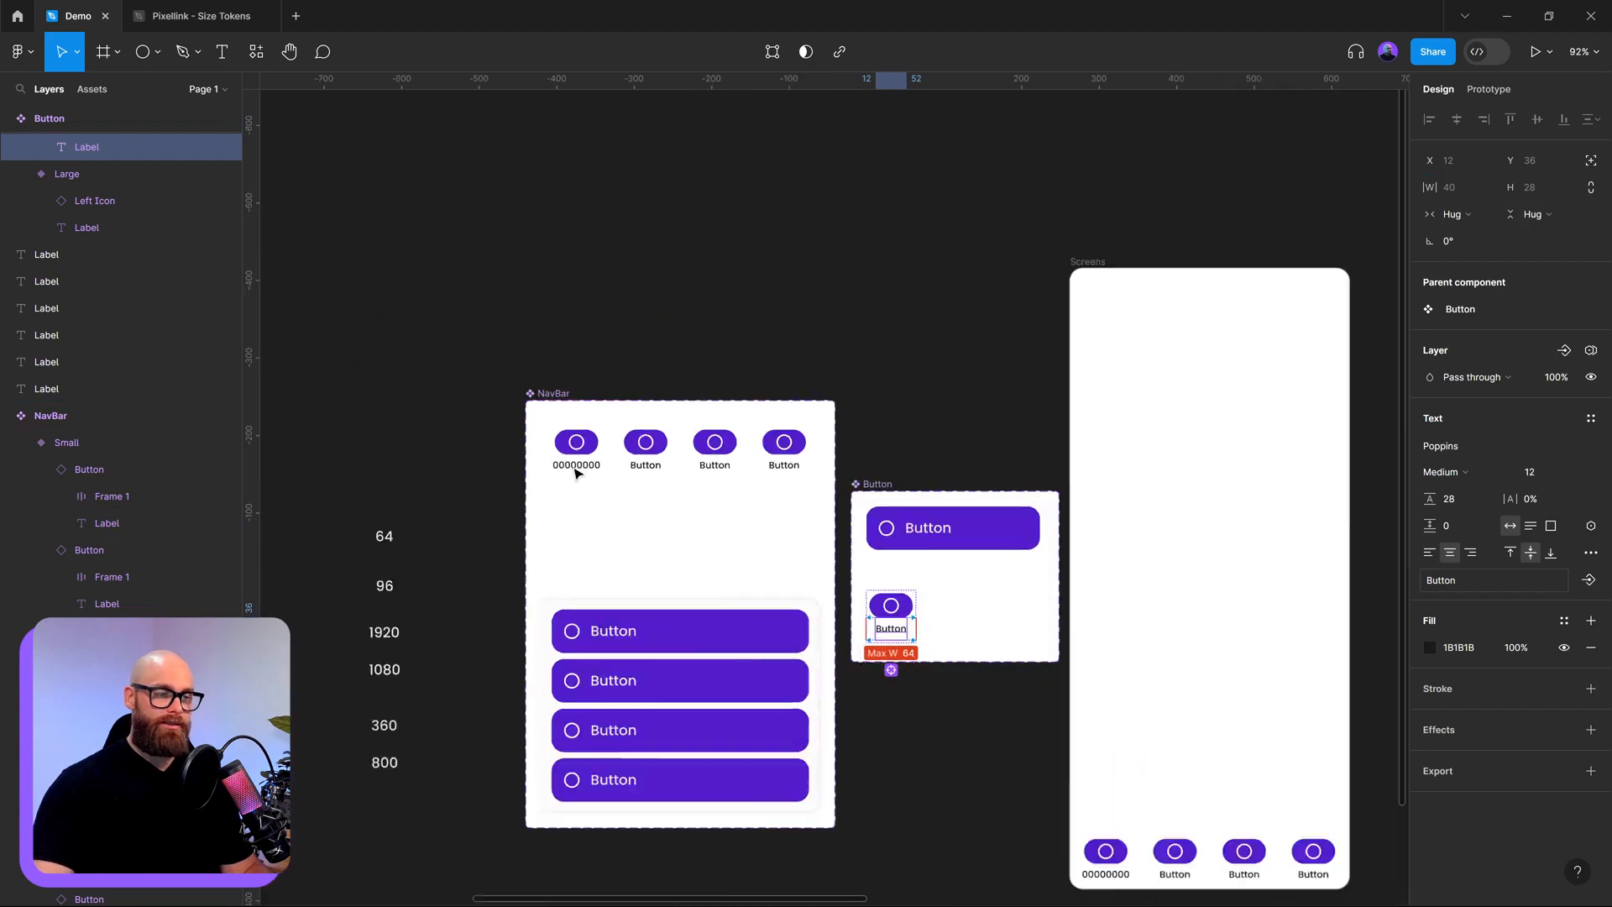
scroll(576, 471, up, 4)
double_click(576, 472)
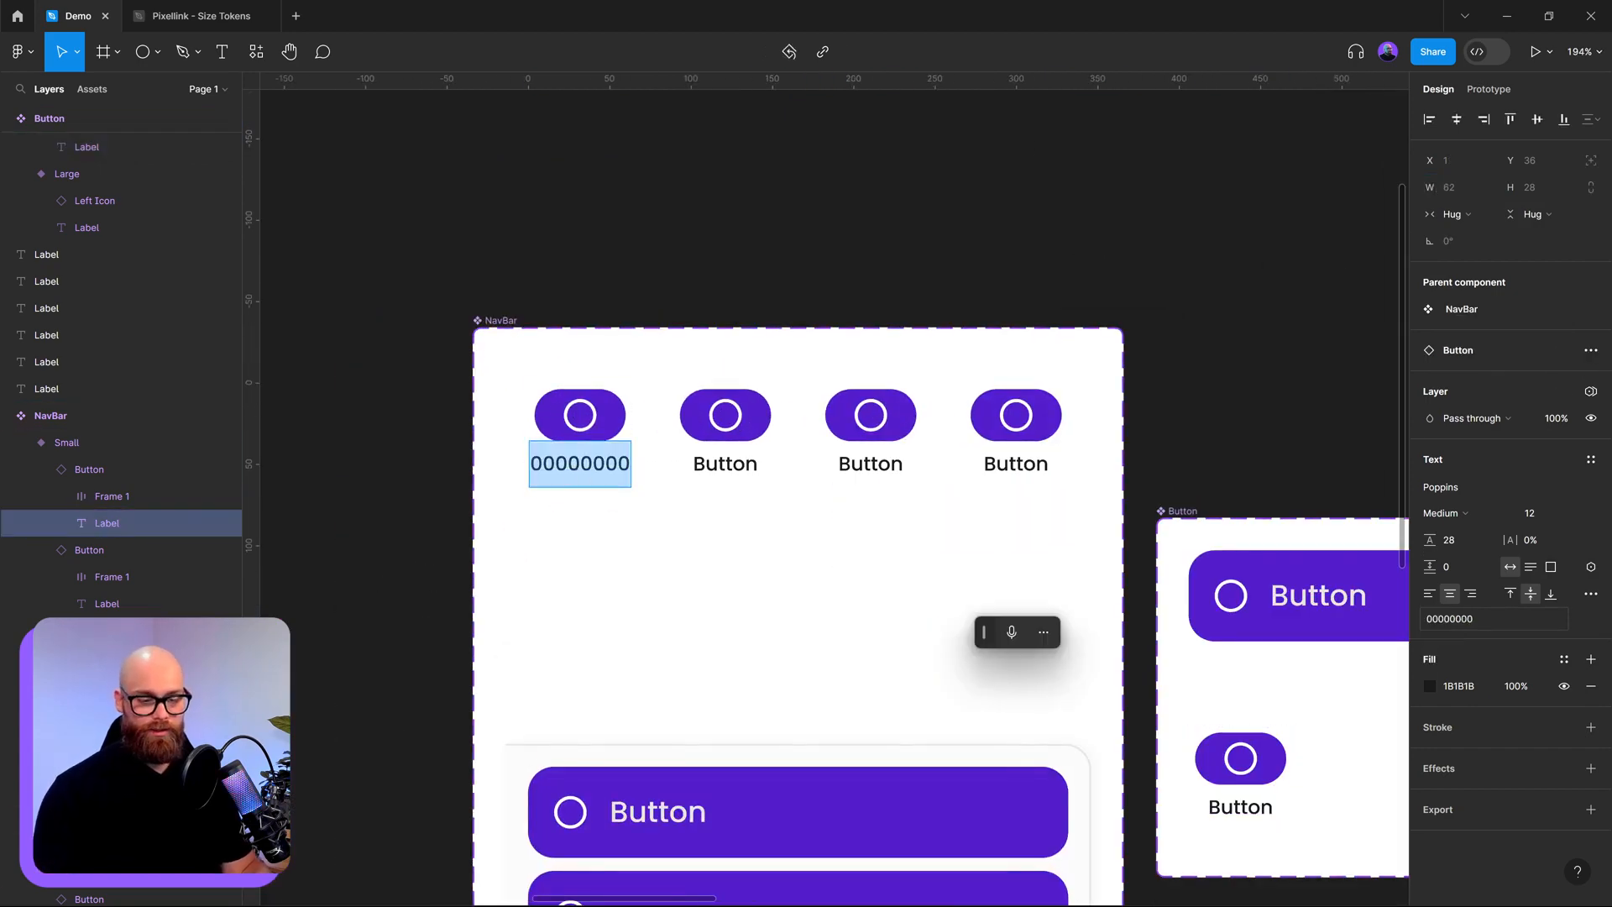
text(55555555)
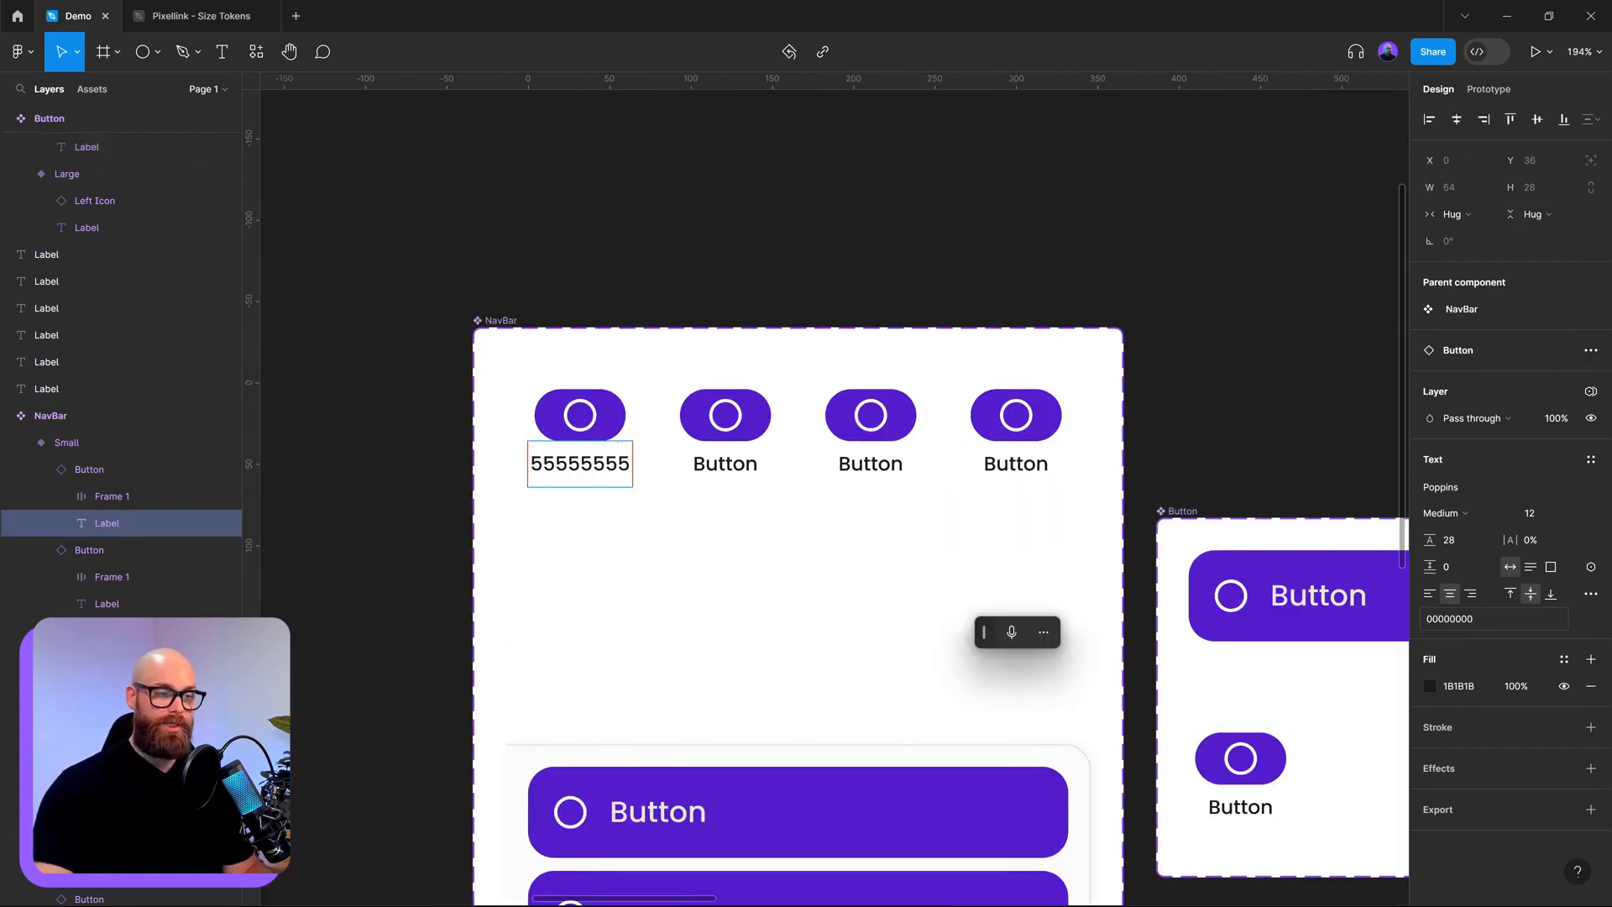
key(Escape)
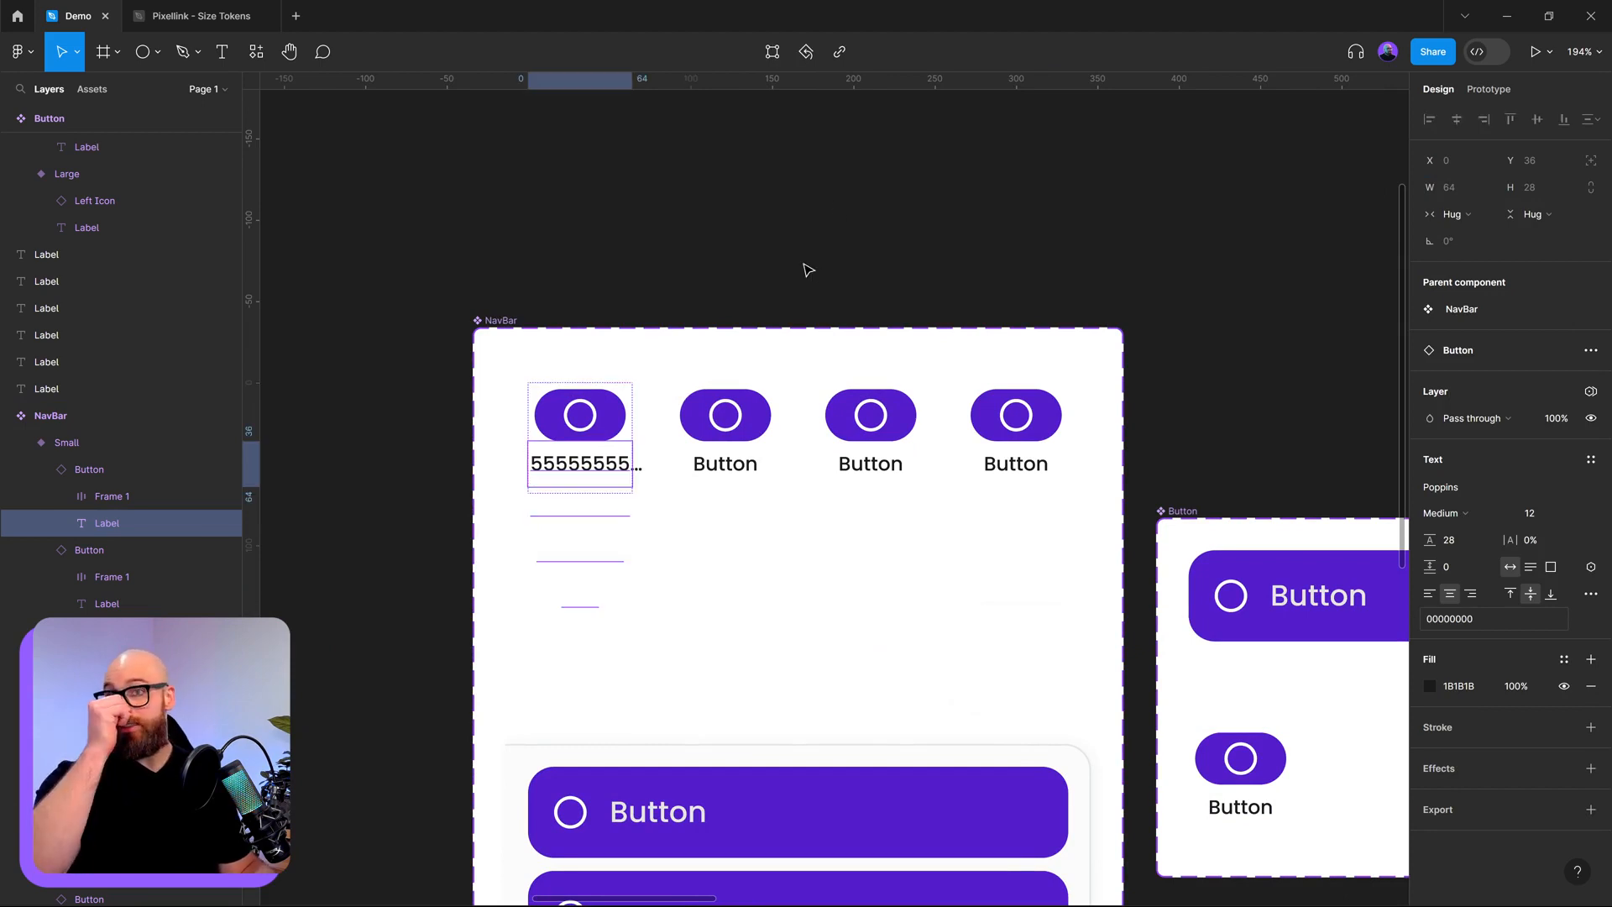
click(805, 267)
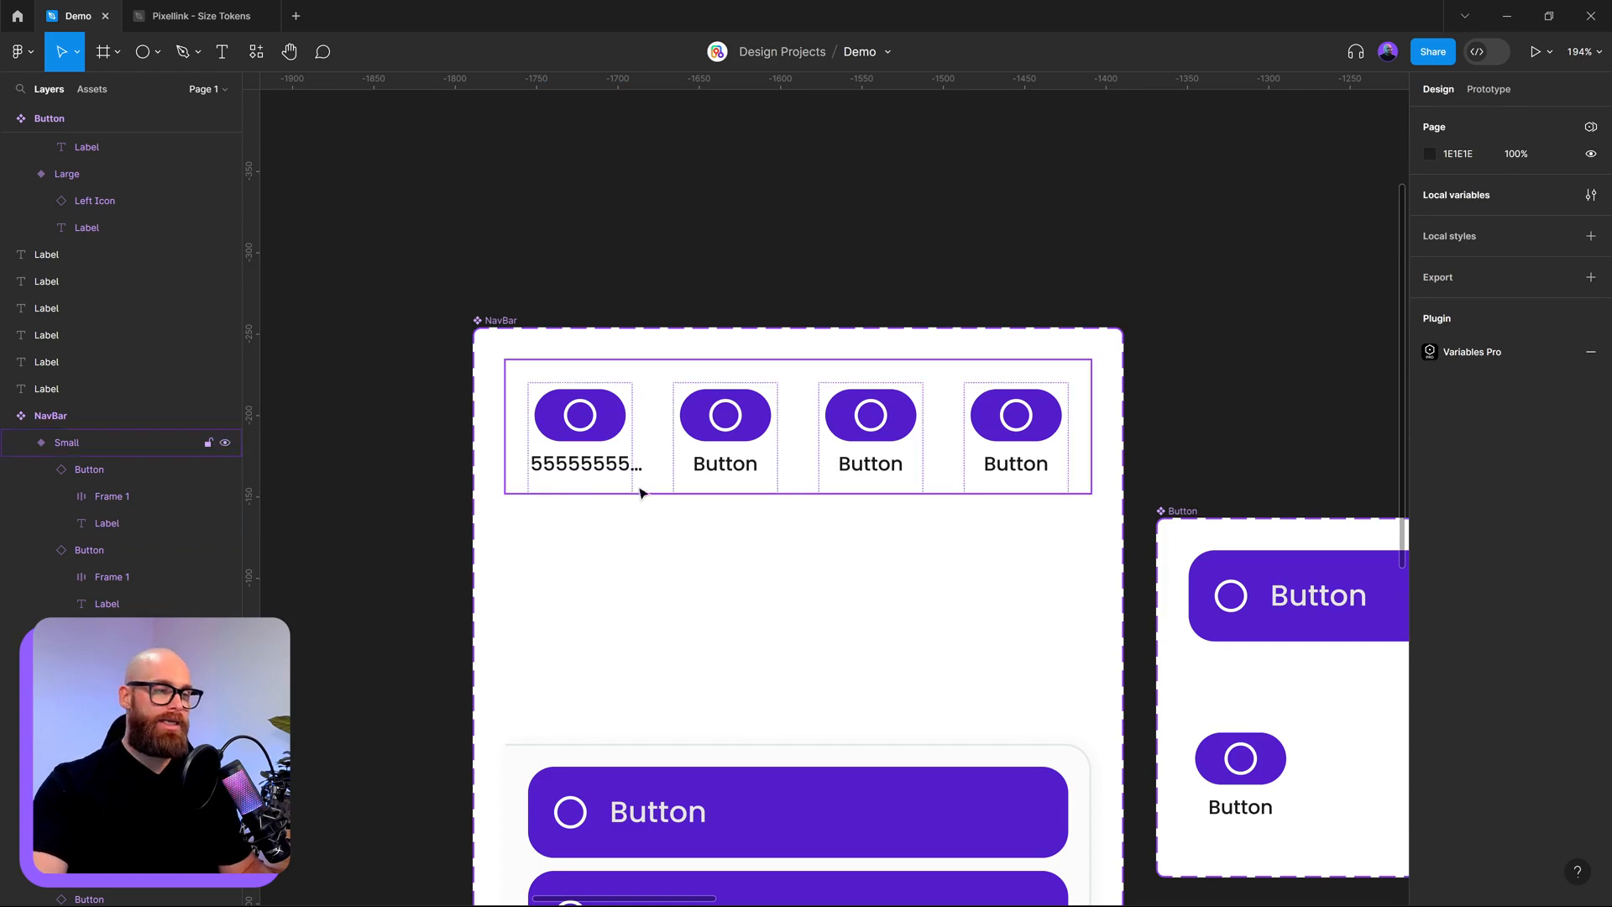
- Shorten the first Small NavBar button's label to 5555555
double_click(590, 479)
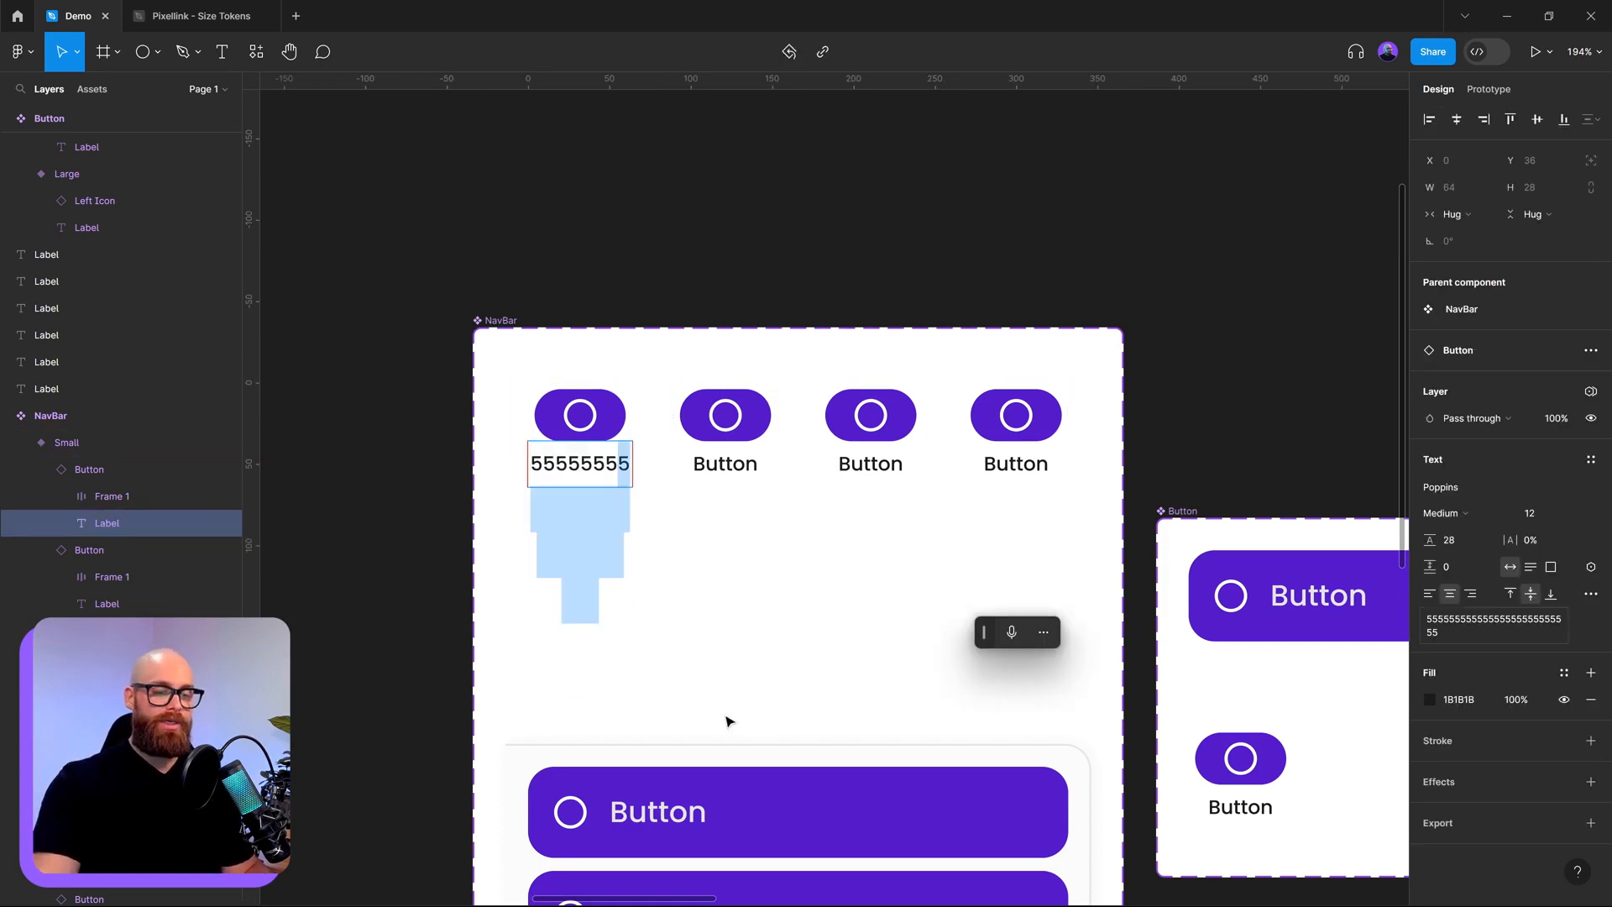
key(BackSpace)
key(Escape)
scroll(727, 720, down, 5)
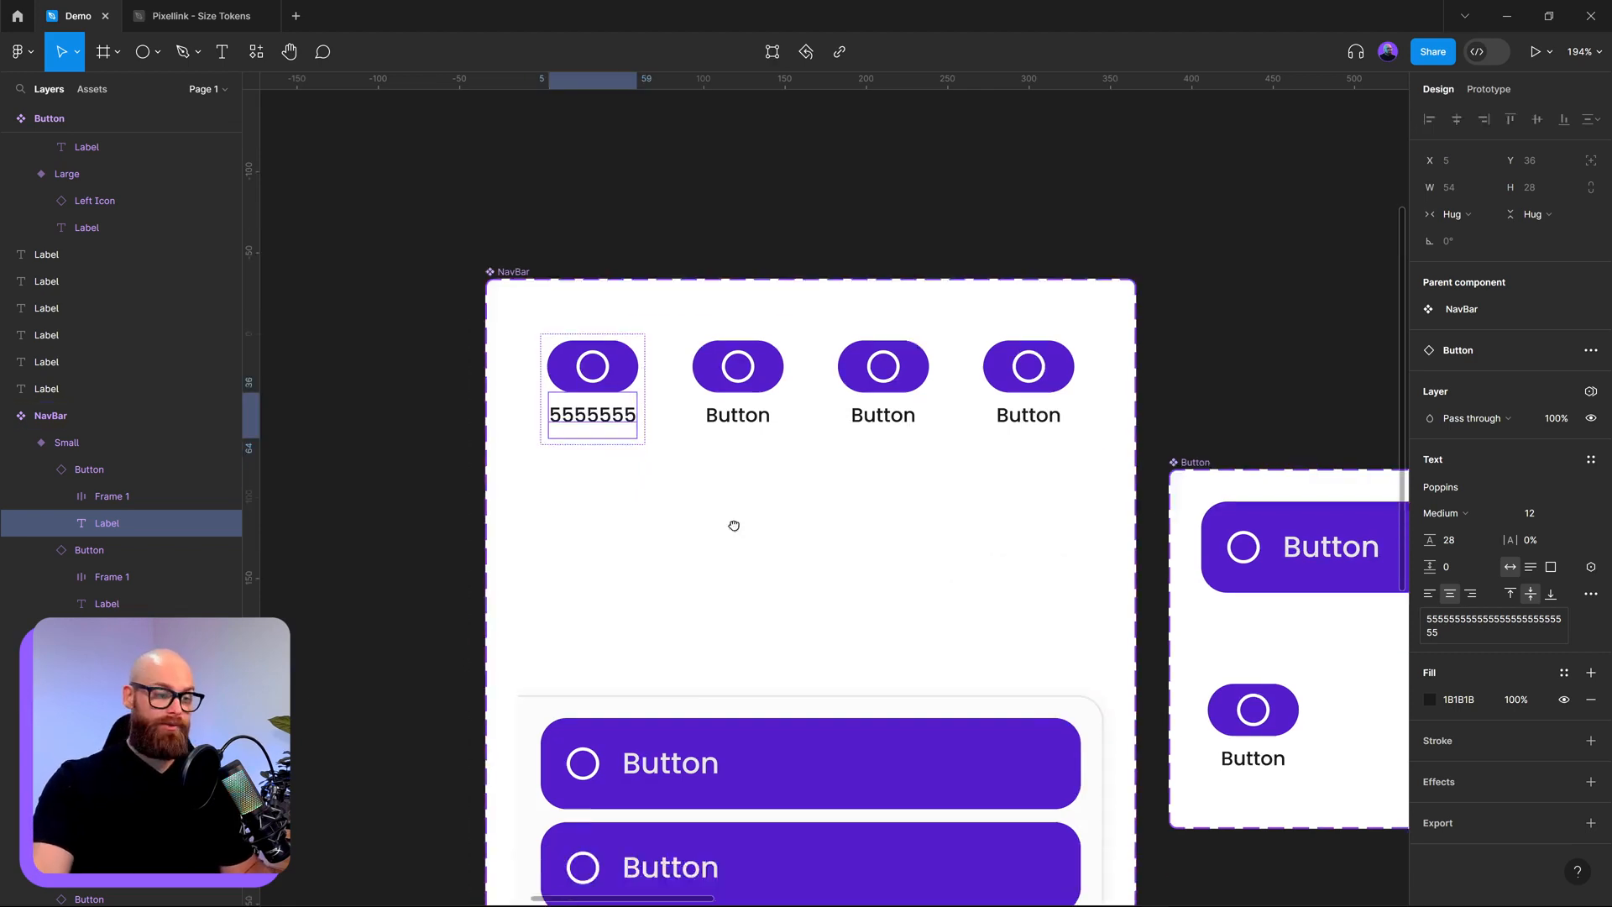
- Test truncation in the Large NavBar variant by replacing the first button's label with a long string of 2s
click(712, 410)
double_click(704, 407)
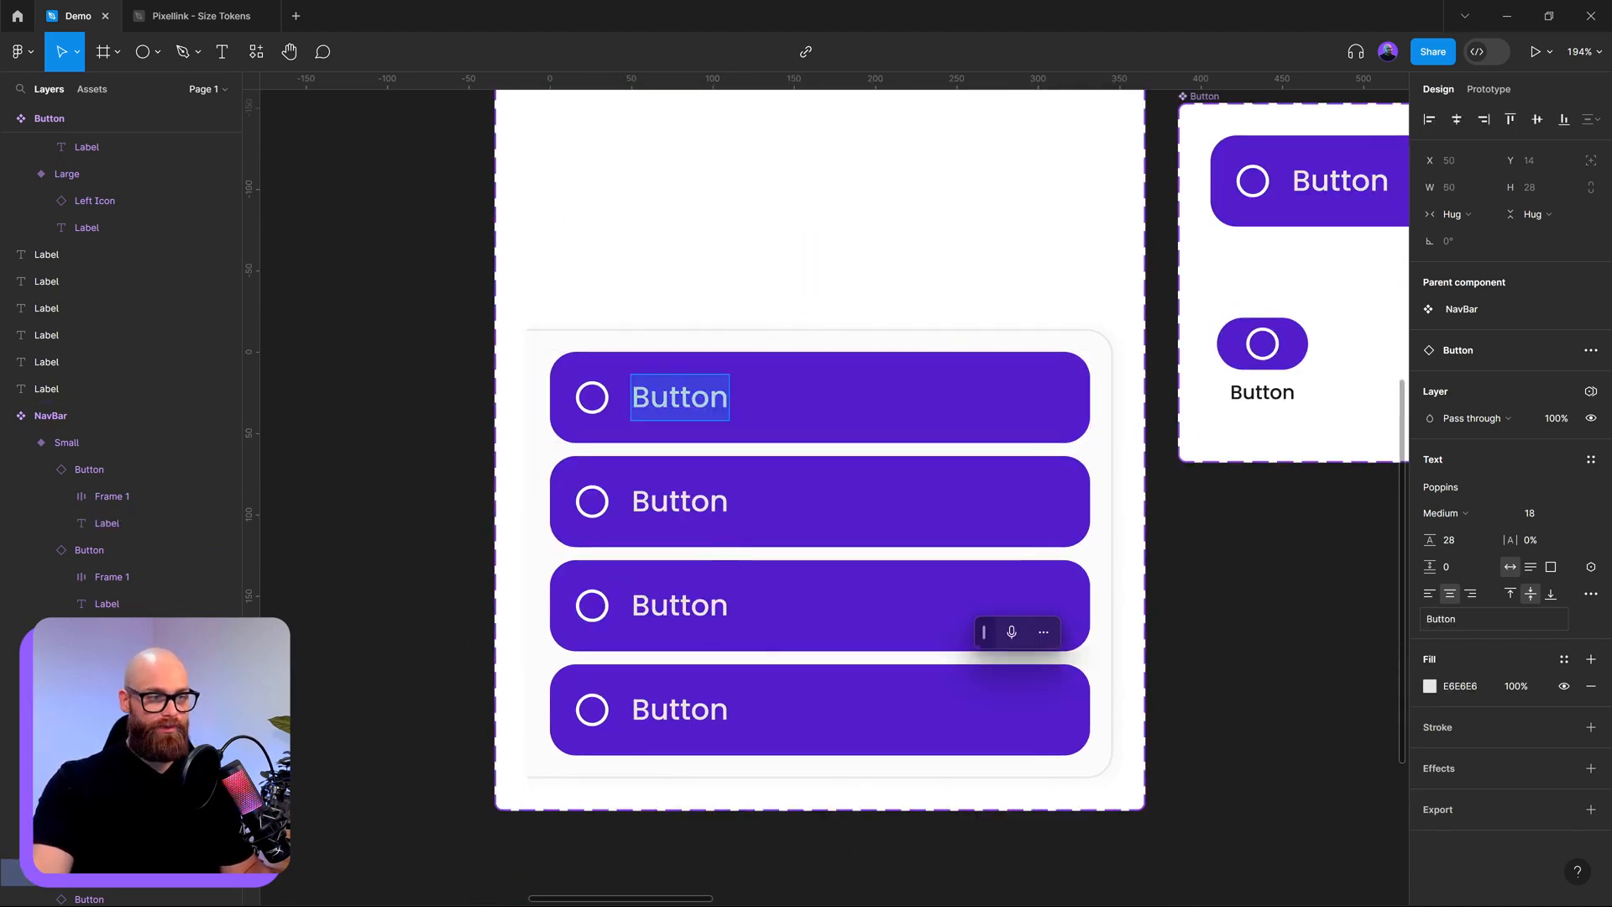
text(222222222)
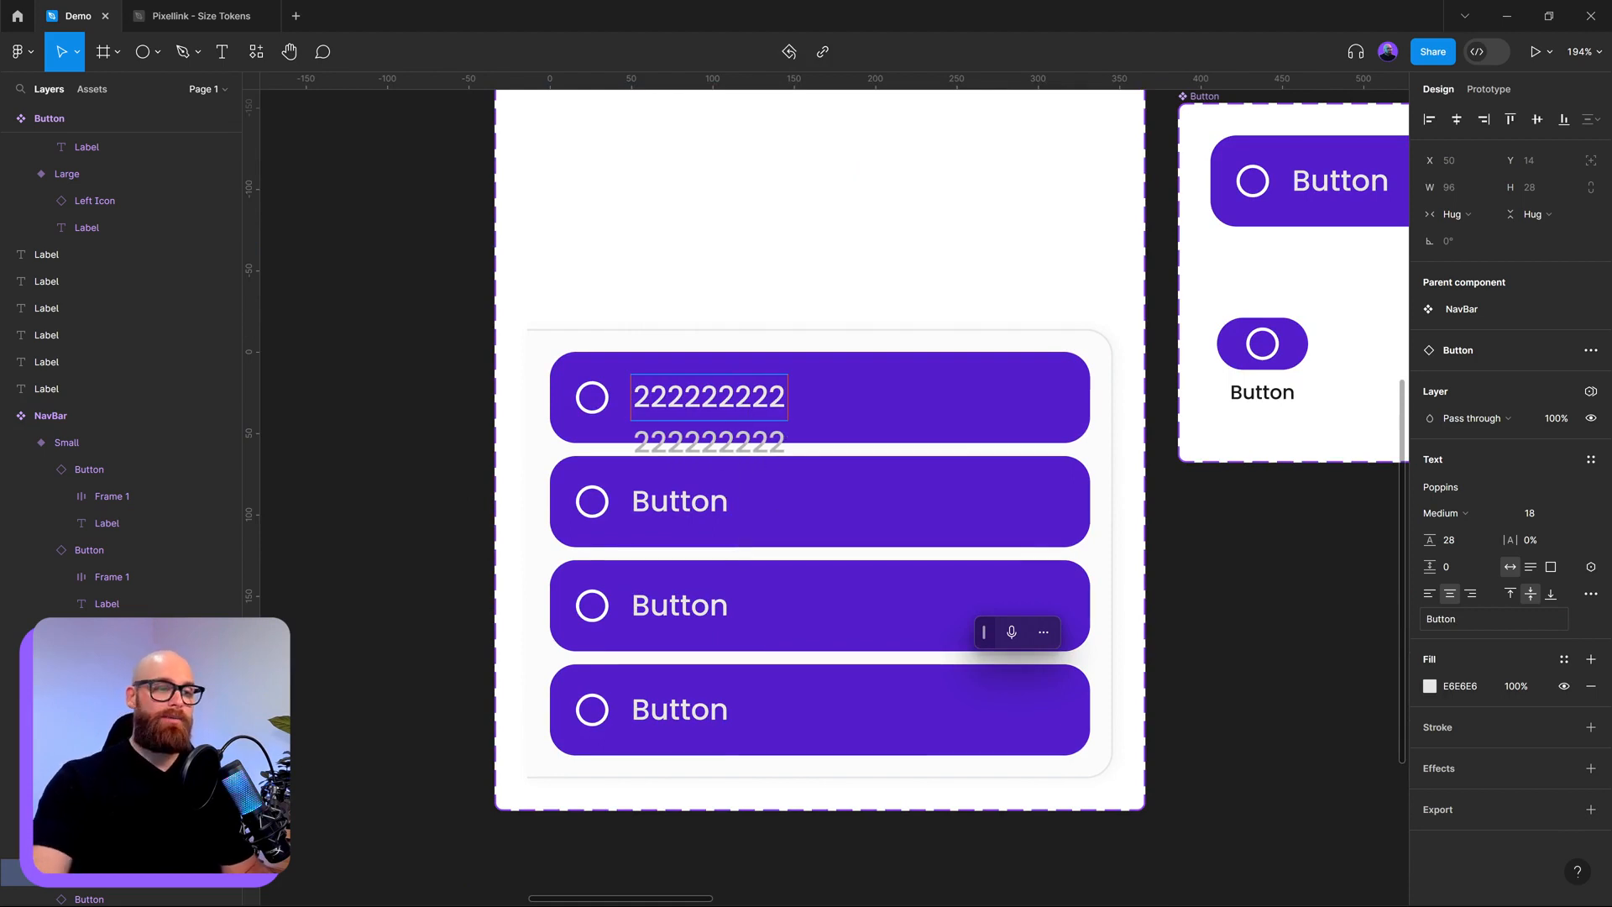
key(Escape)
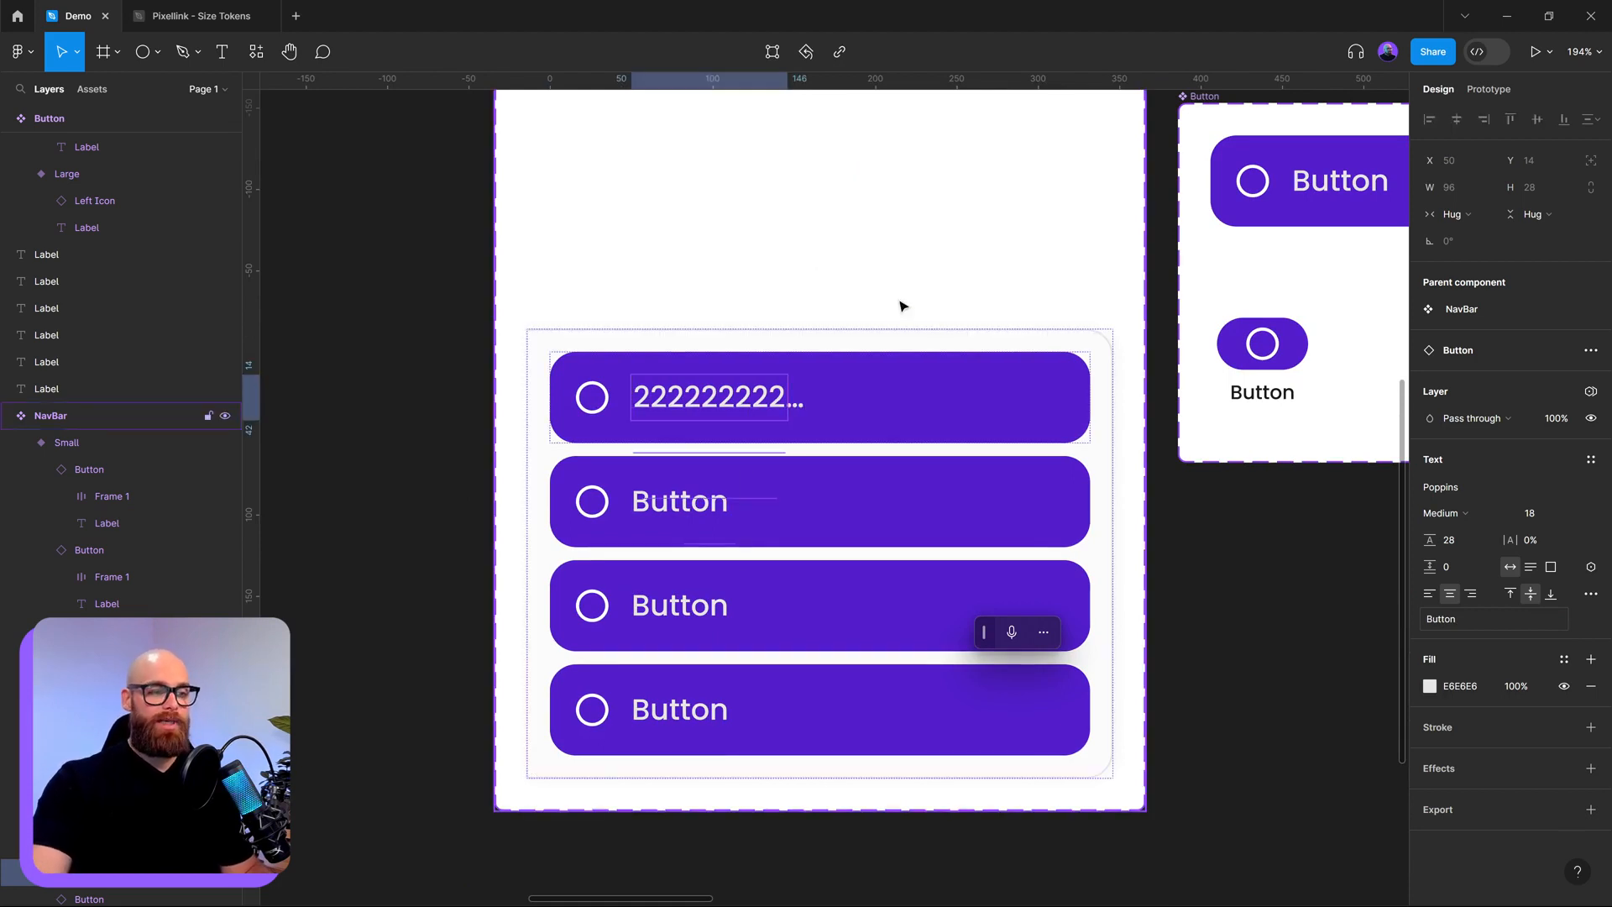
click(939, 323)
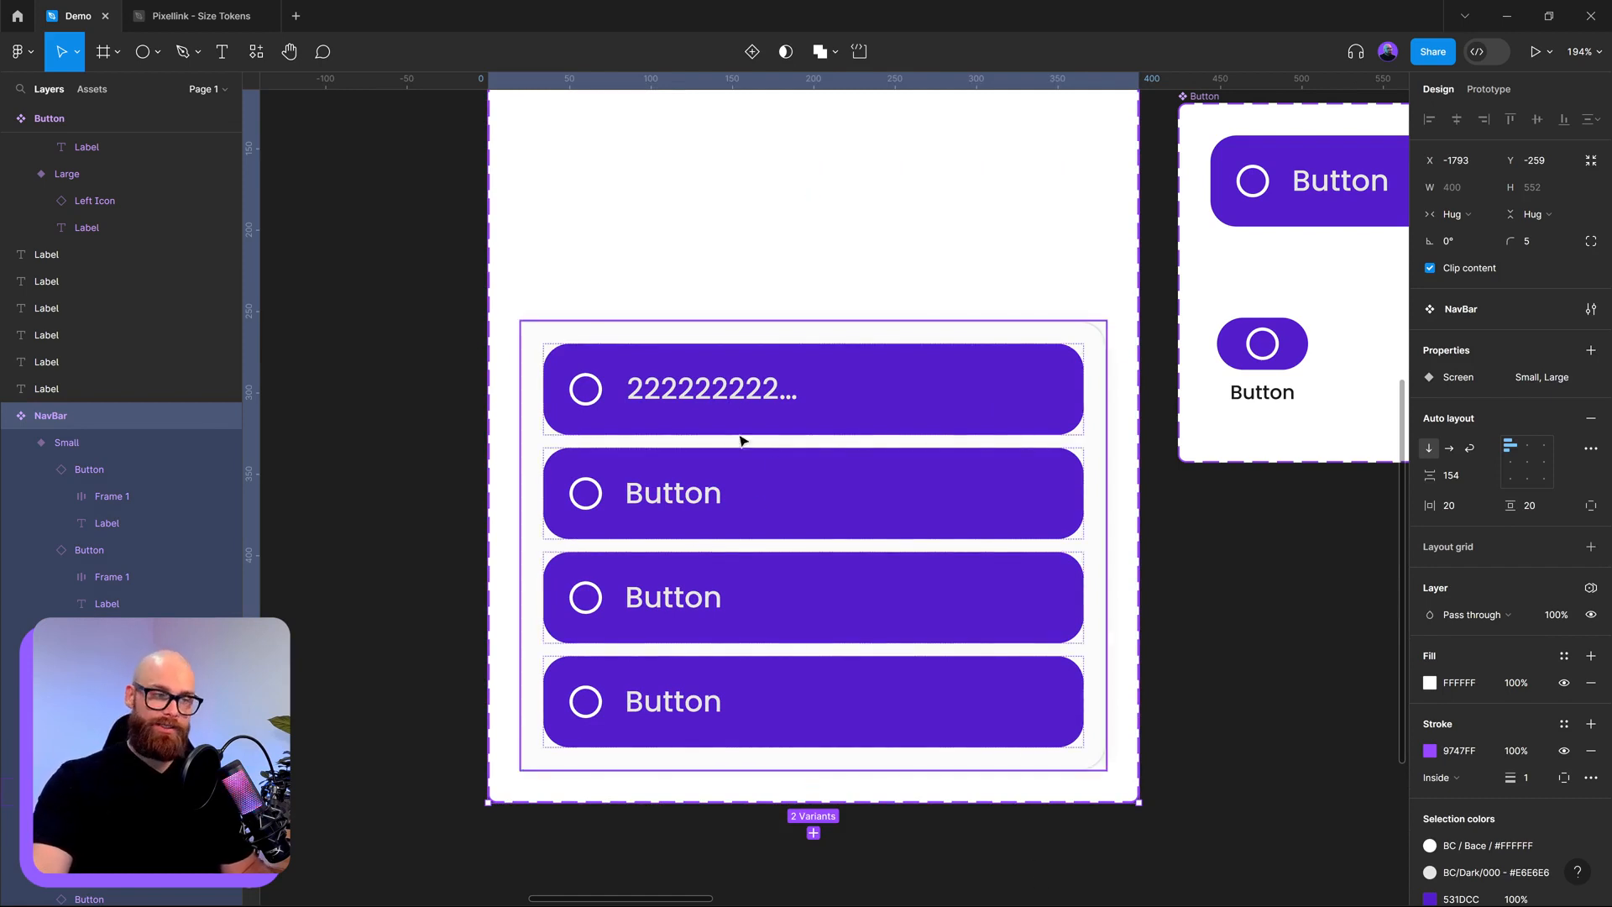
- Restore the label of the first button in the Large NavBar variant to Button
scroll(785, 470, down, 5)
double_click(785, 475)
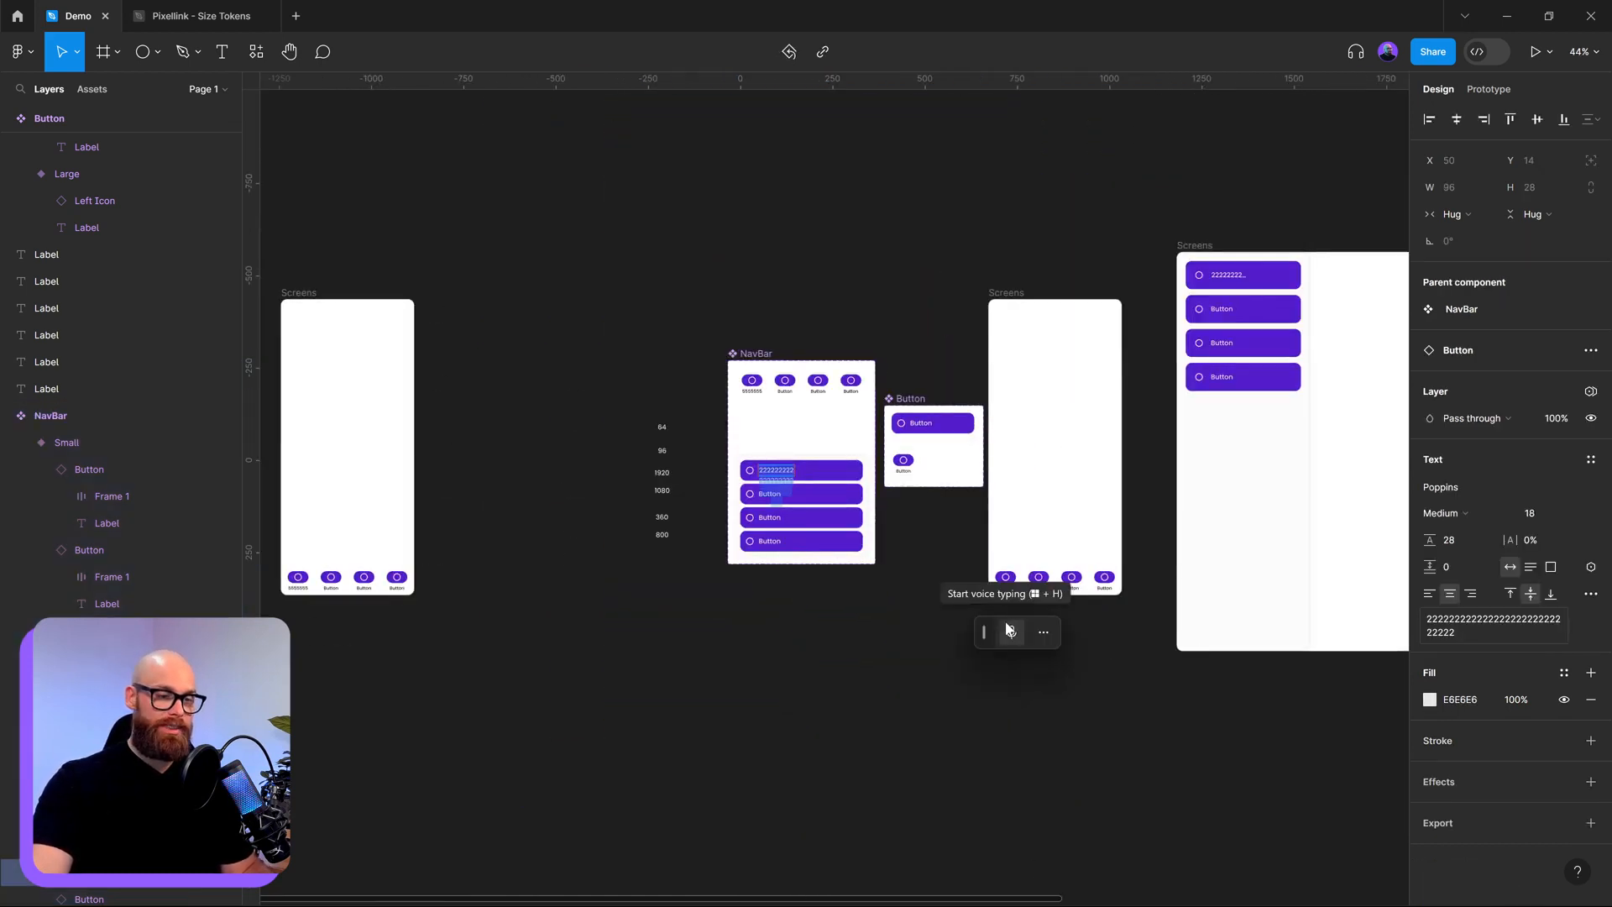
text(B)
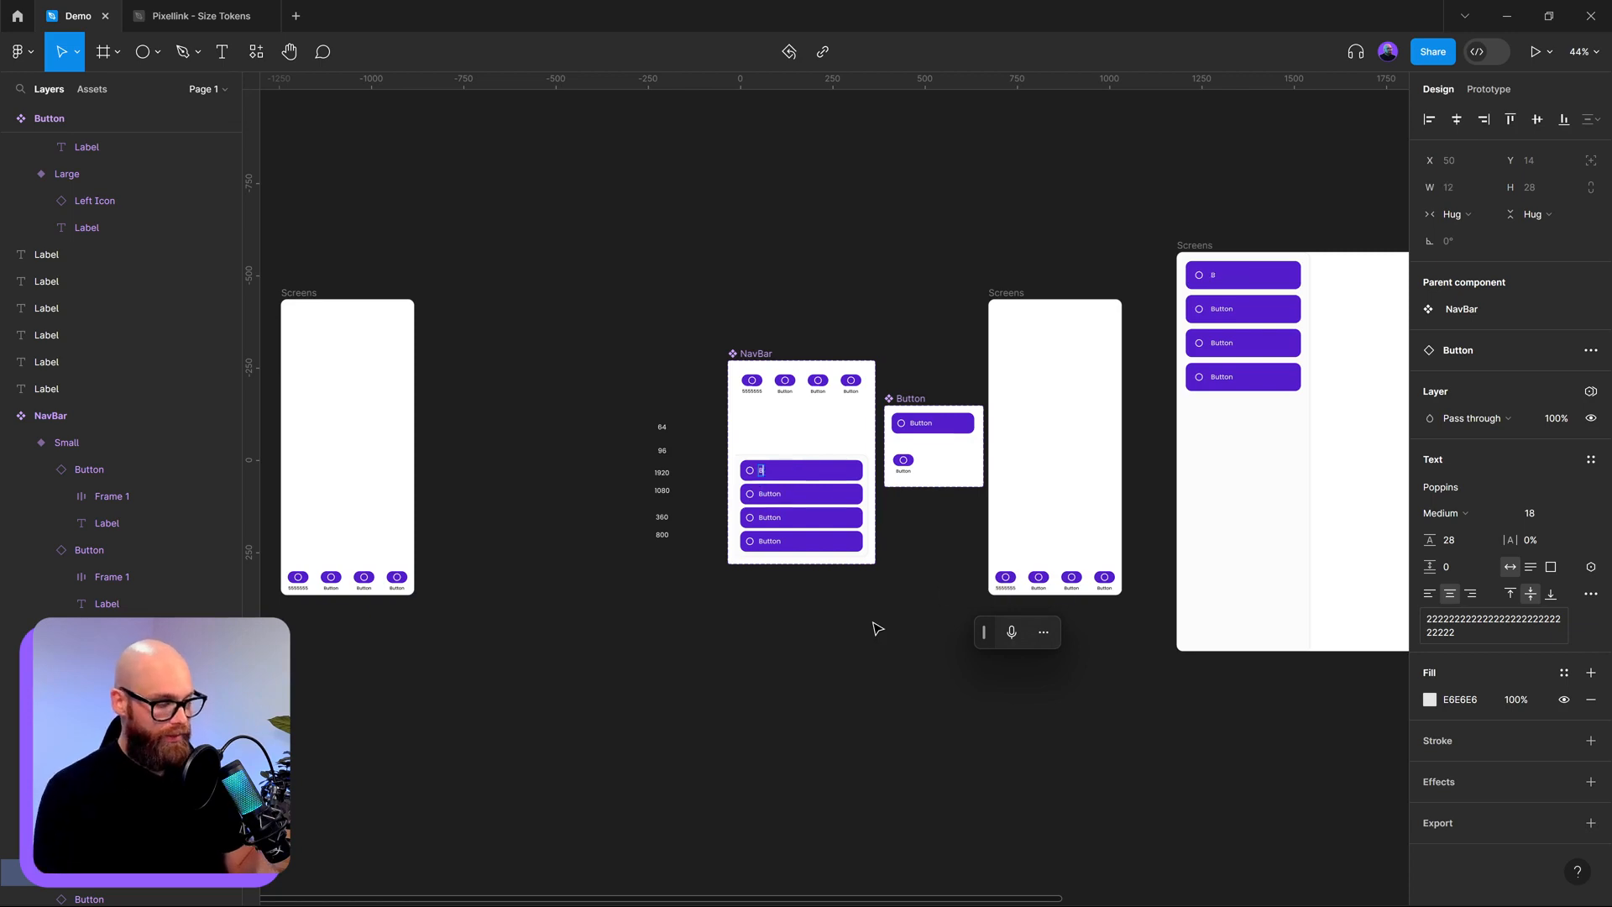
text(utton)
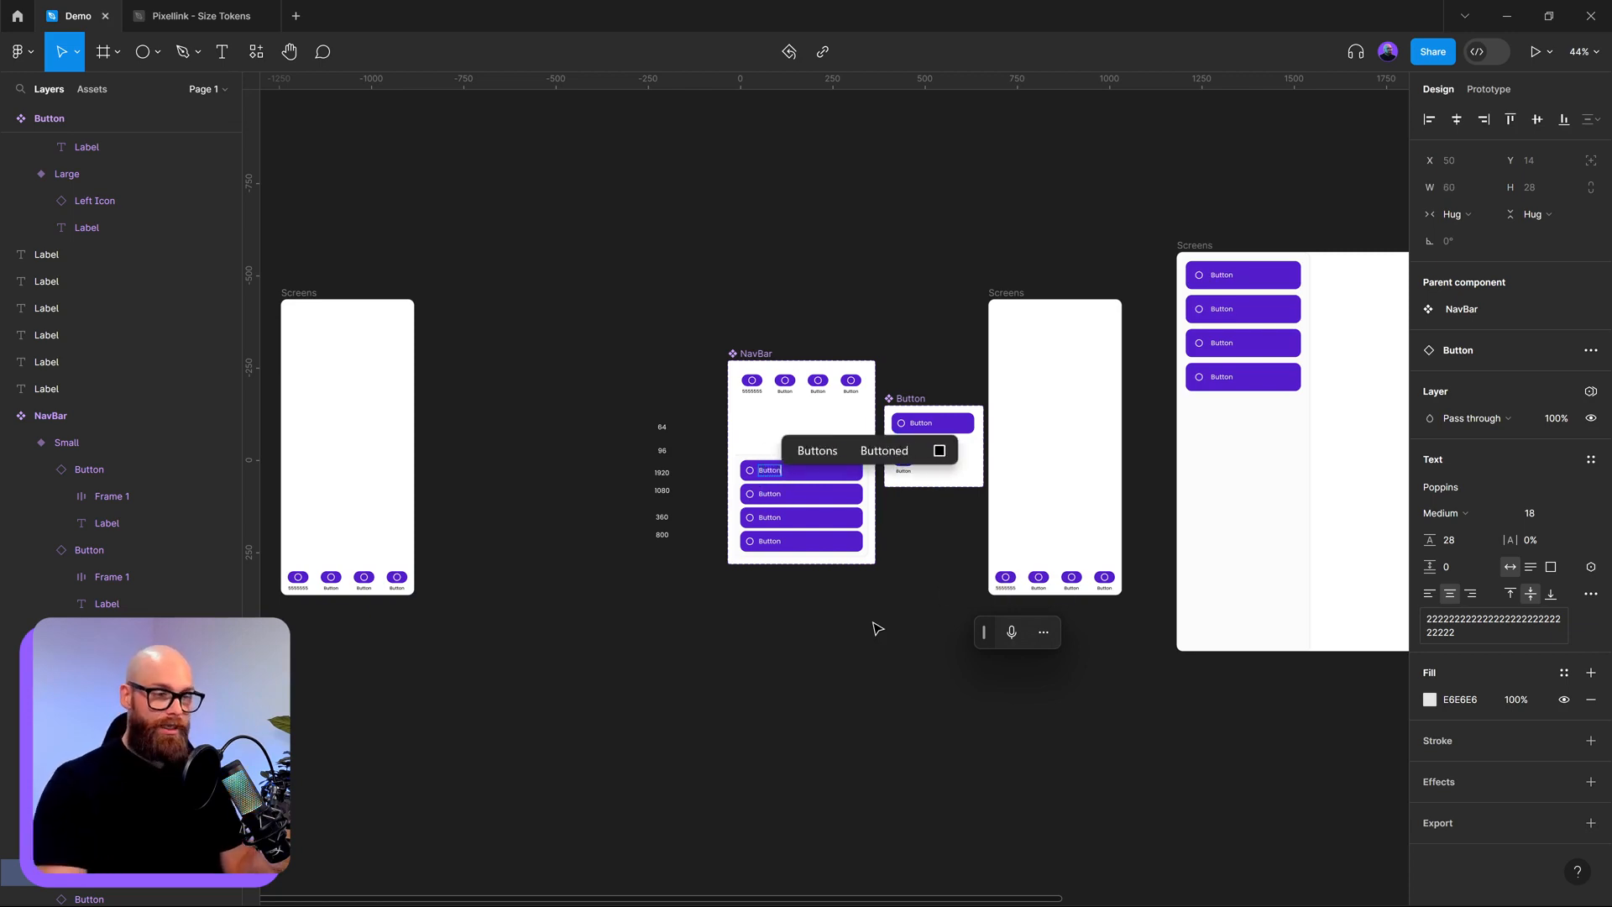
key(Escape)
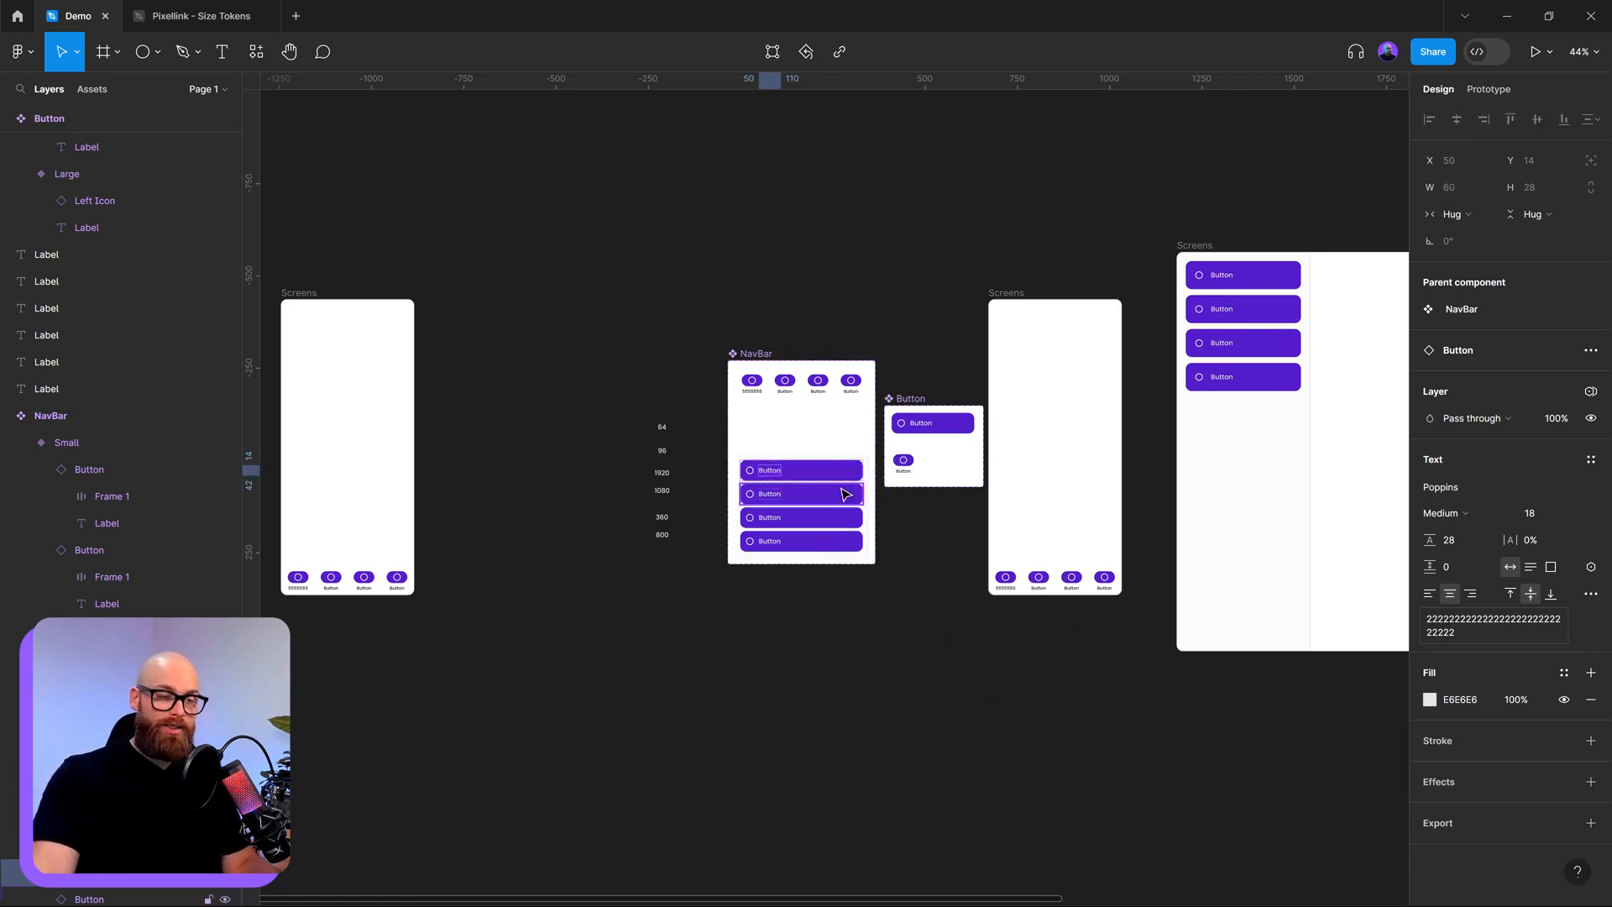
- Remove the minimum and maximum width limits from the Large NavBar variant
click(916, 554)
click(851, 470)
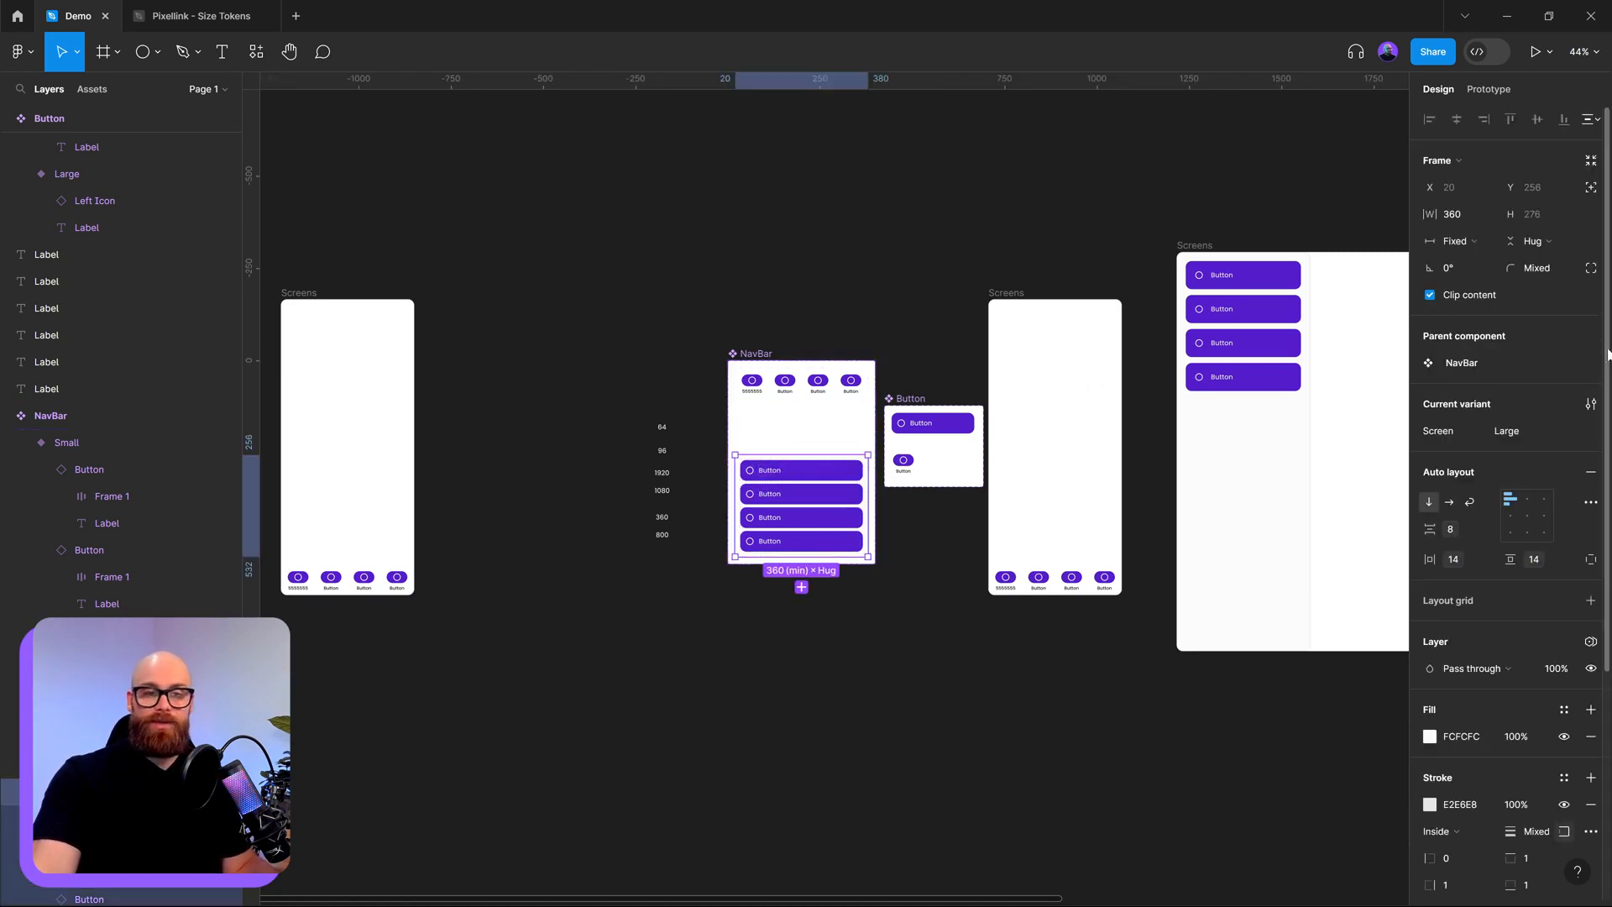
click(1488, 214)
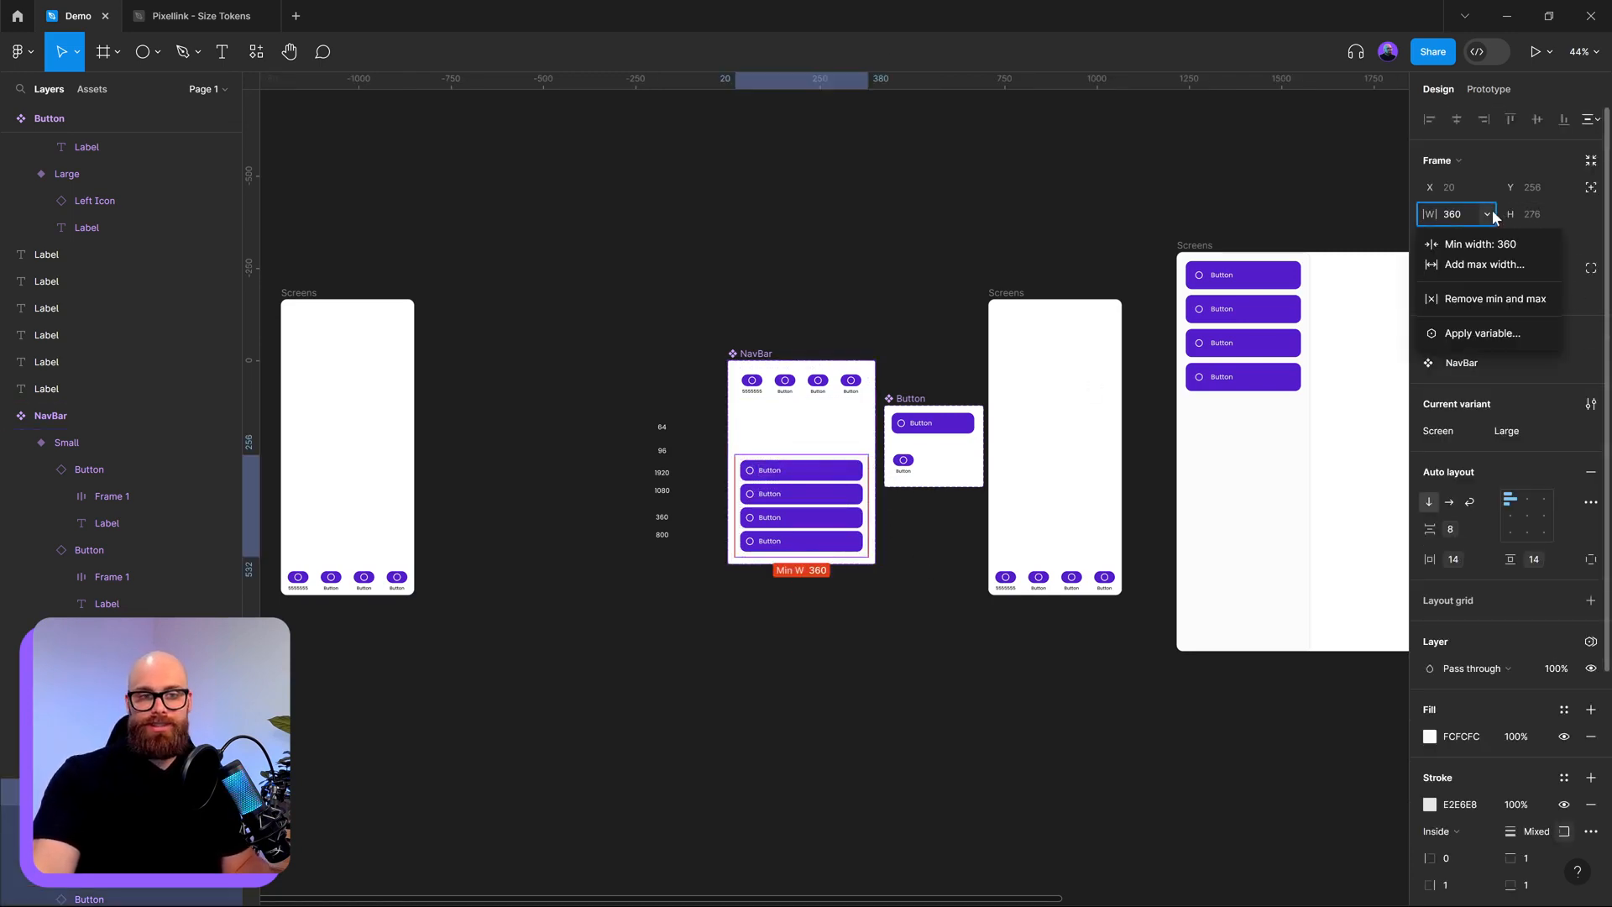
click(1503, 302)
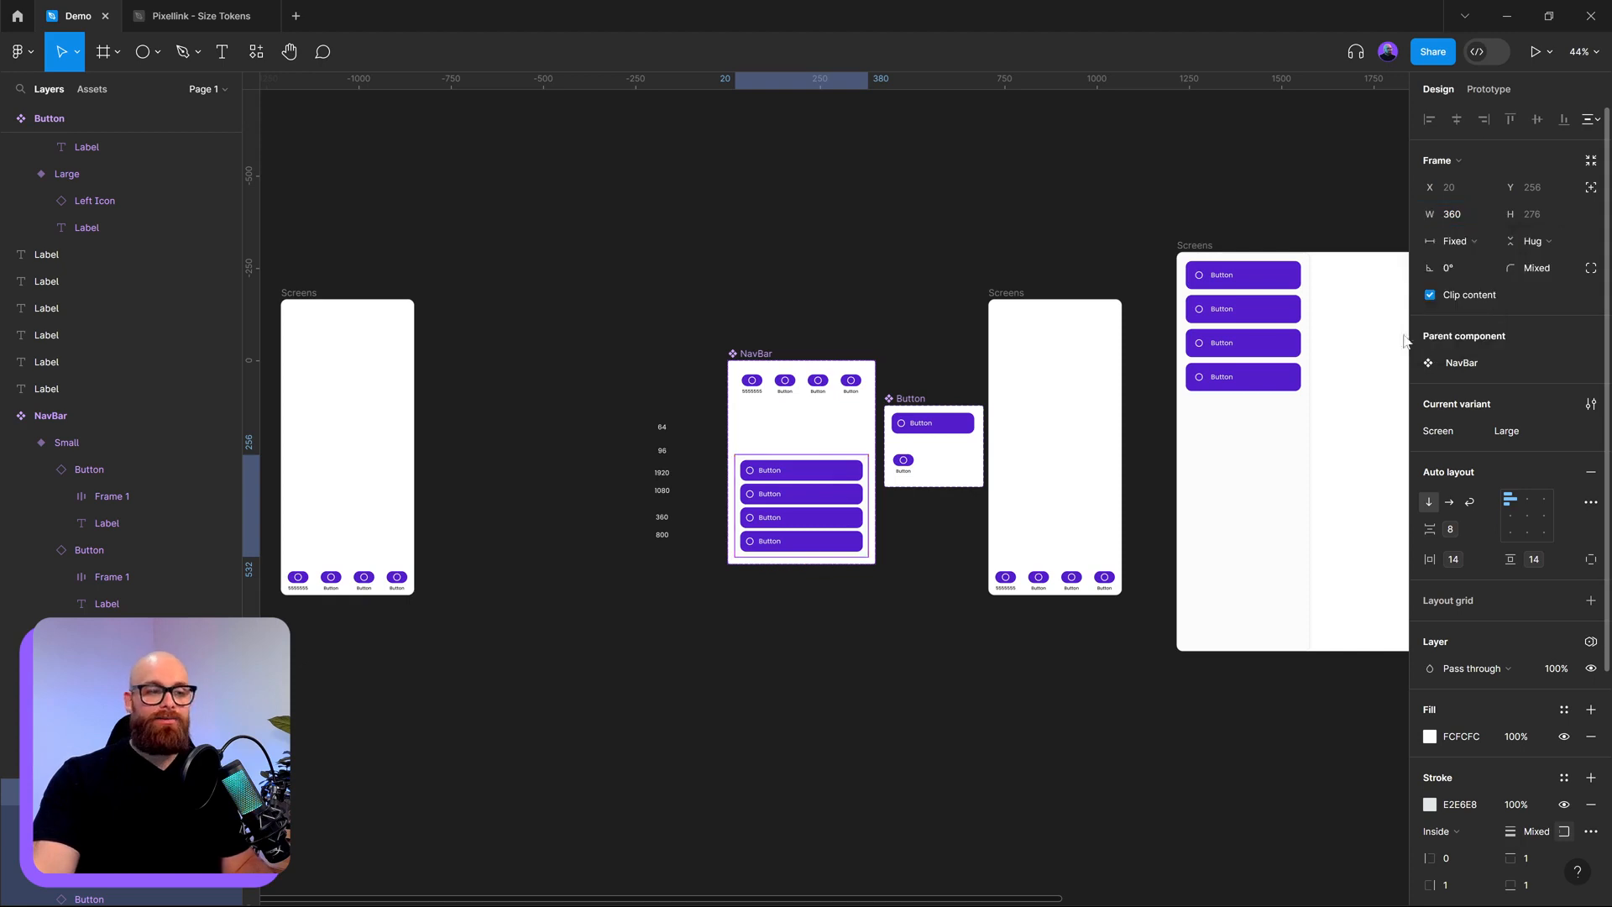
- Try widening the Large NavBar variant well beyond the component frame, and undo the resize
click(902, 500)
click(867, 502)
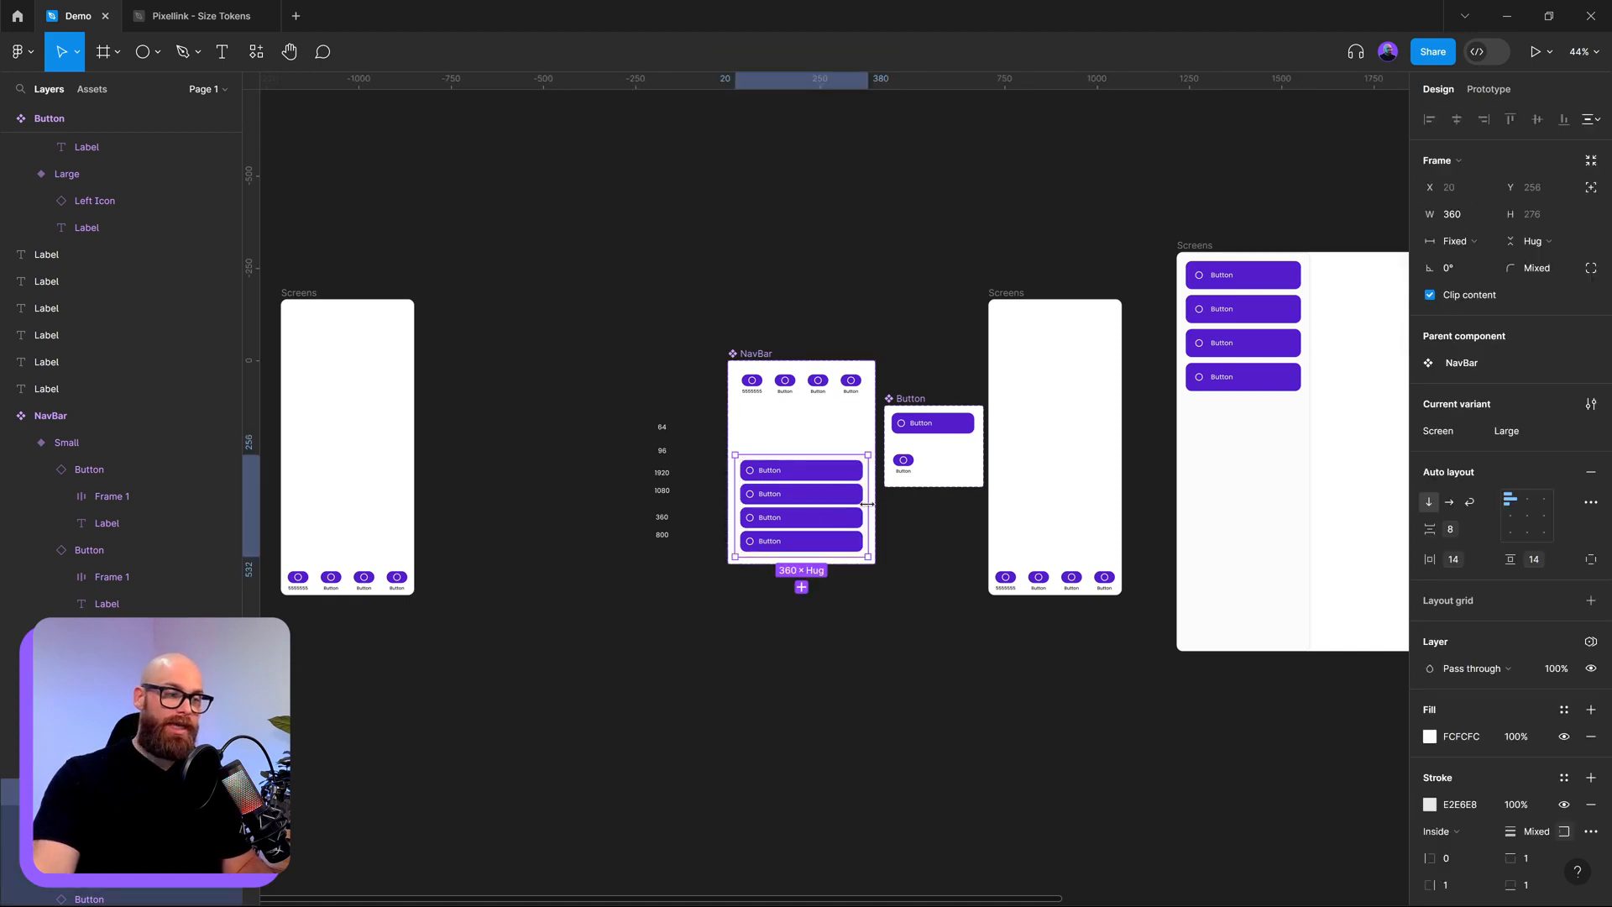
drag(867, 504, 1090, 504)
scroll(772, 488, up, 5)
key(ctrl+z)
key(ctrl+z)
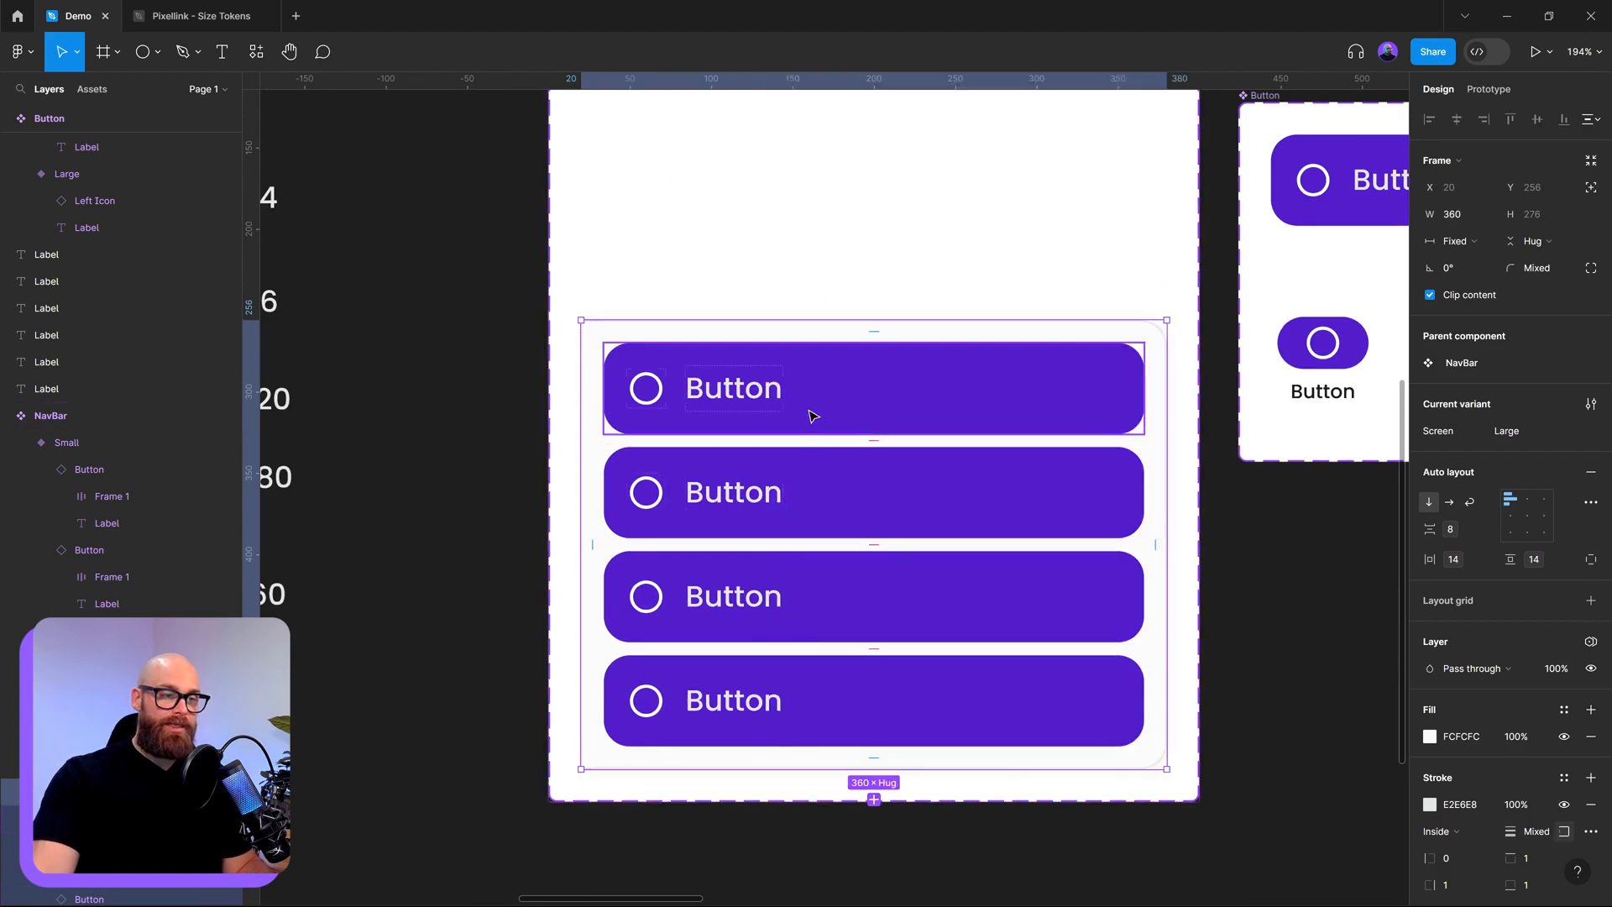
- Set the horizontal sizing of all four button labels in the Large NavBar variant to Fill
ctrl+click(768, 401)
ctrl+shift+click(762, 497)
ctrl+shift+click(751, 609)
ctrl+shift+click(743, 701)
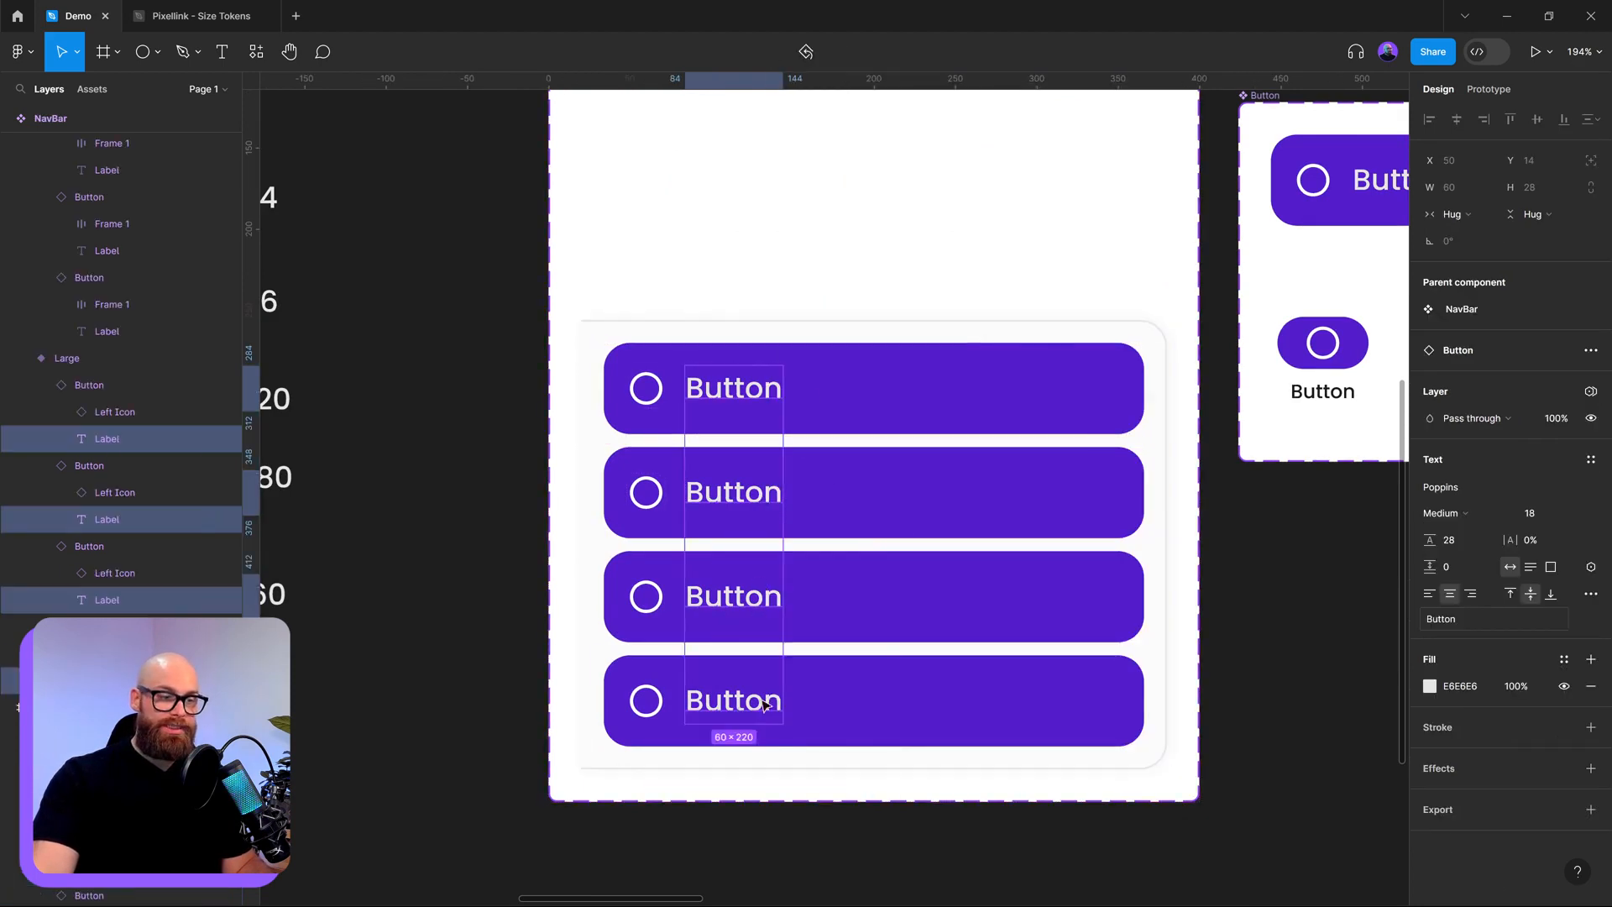
click(1457, 214)
click(1471, 236)
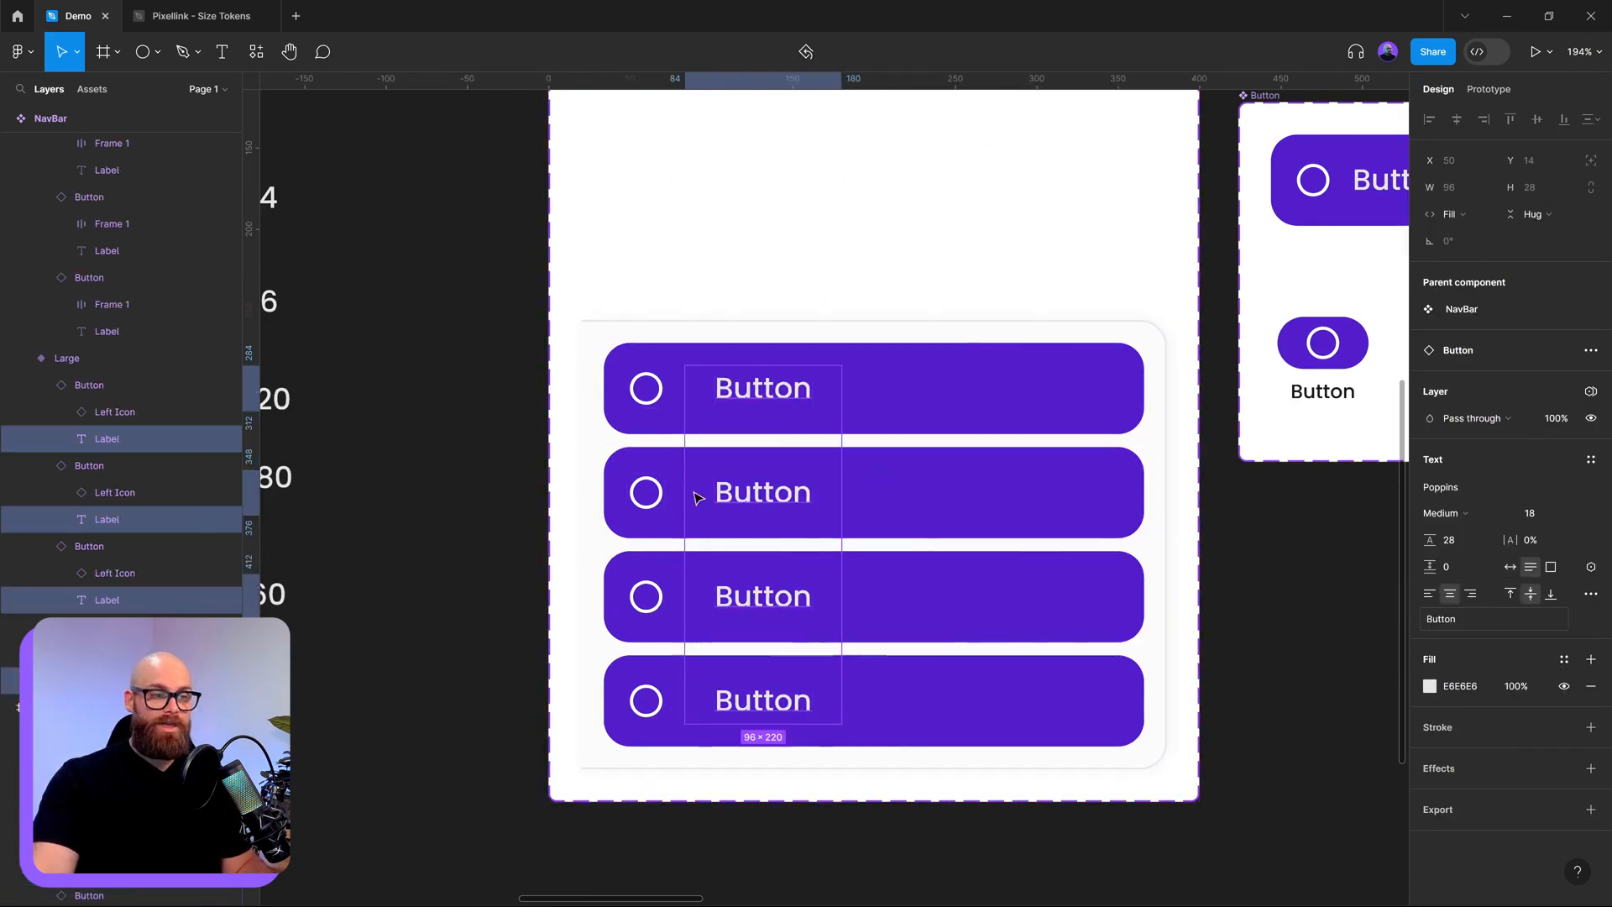
- Narrow the Large NavBar variant to a width of about 258
click(349, 450)
click(1040, 428)
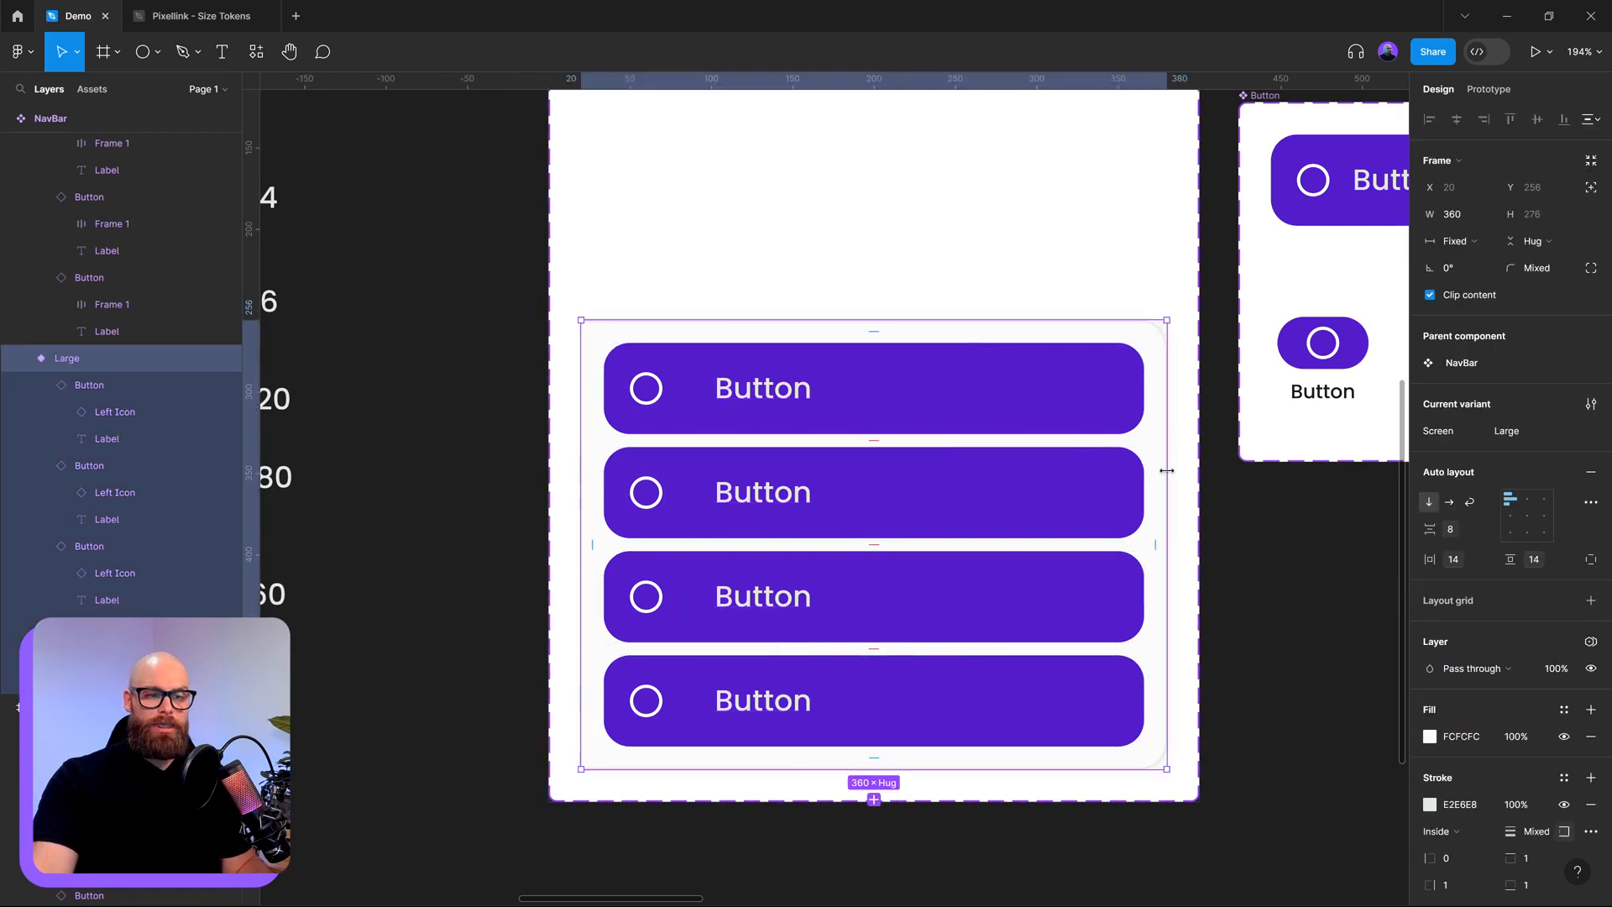
drag(1167, 470, 1000, 462)
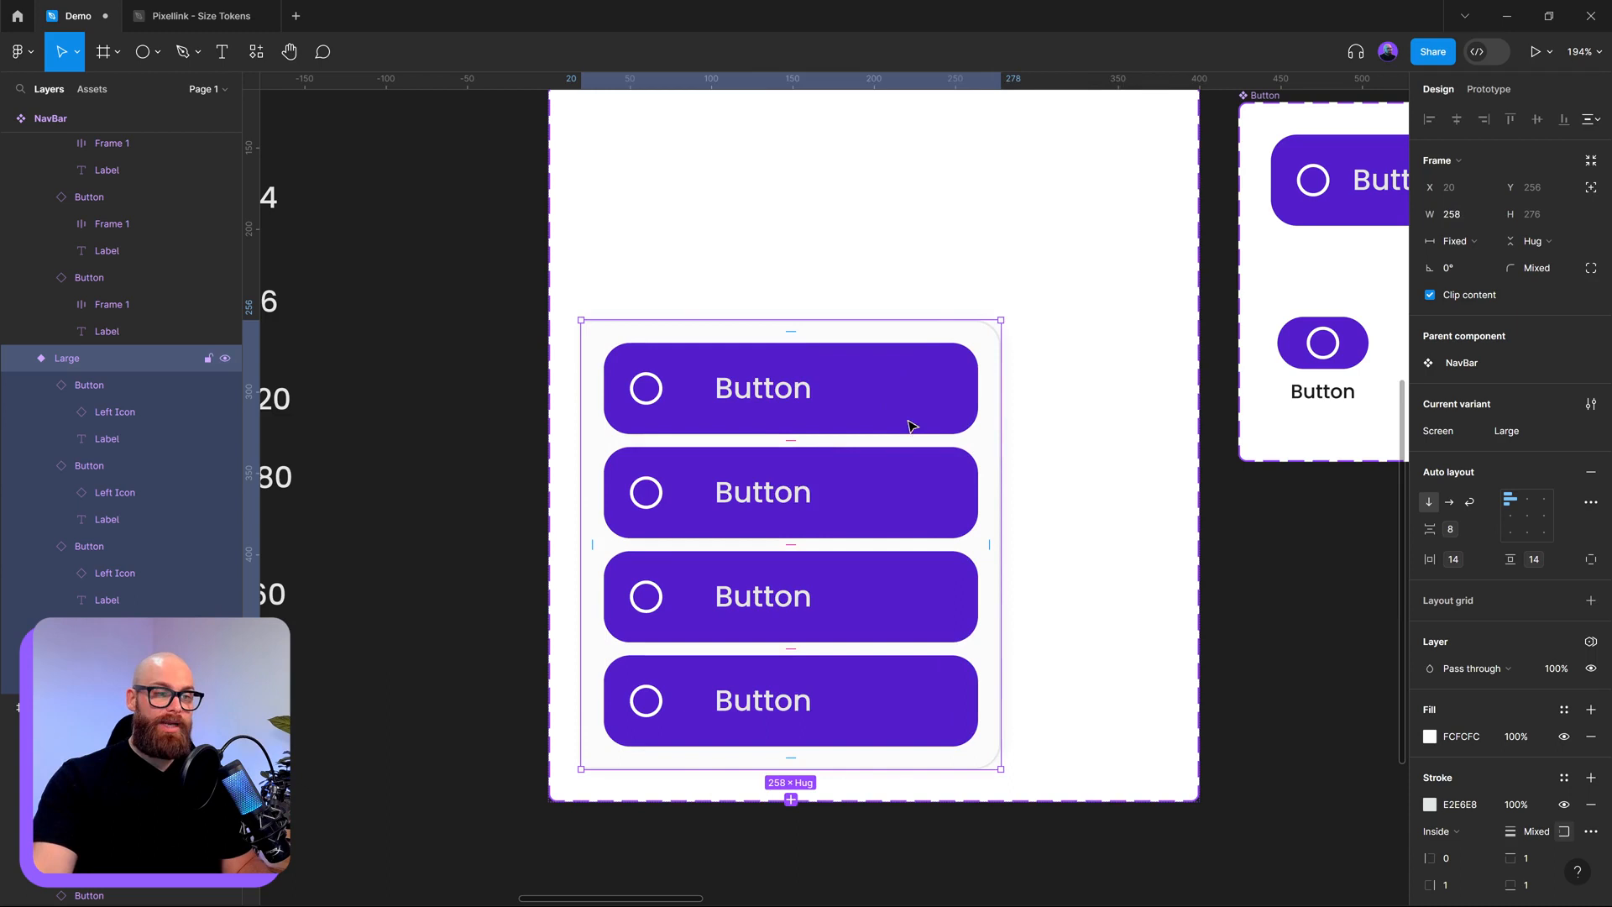
- Test resizing the first button in the Large NavBar variant, and undo the width change
click(967, 388)
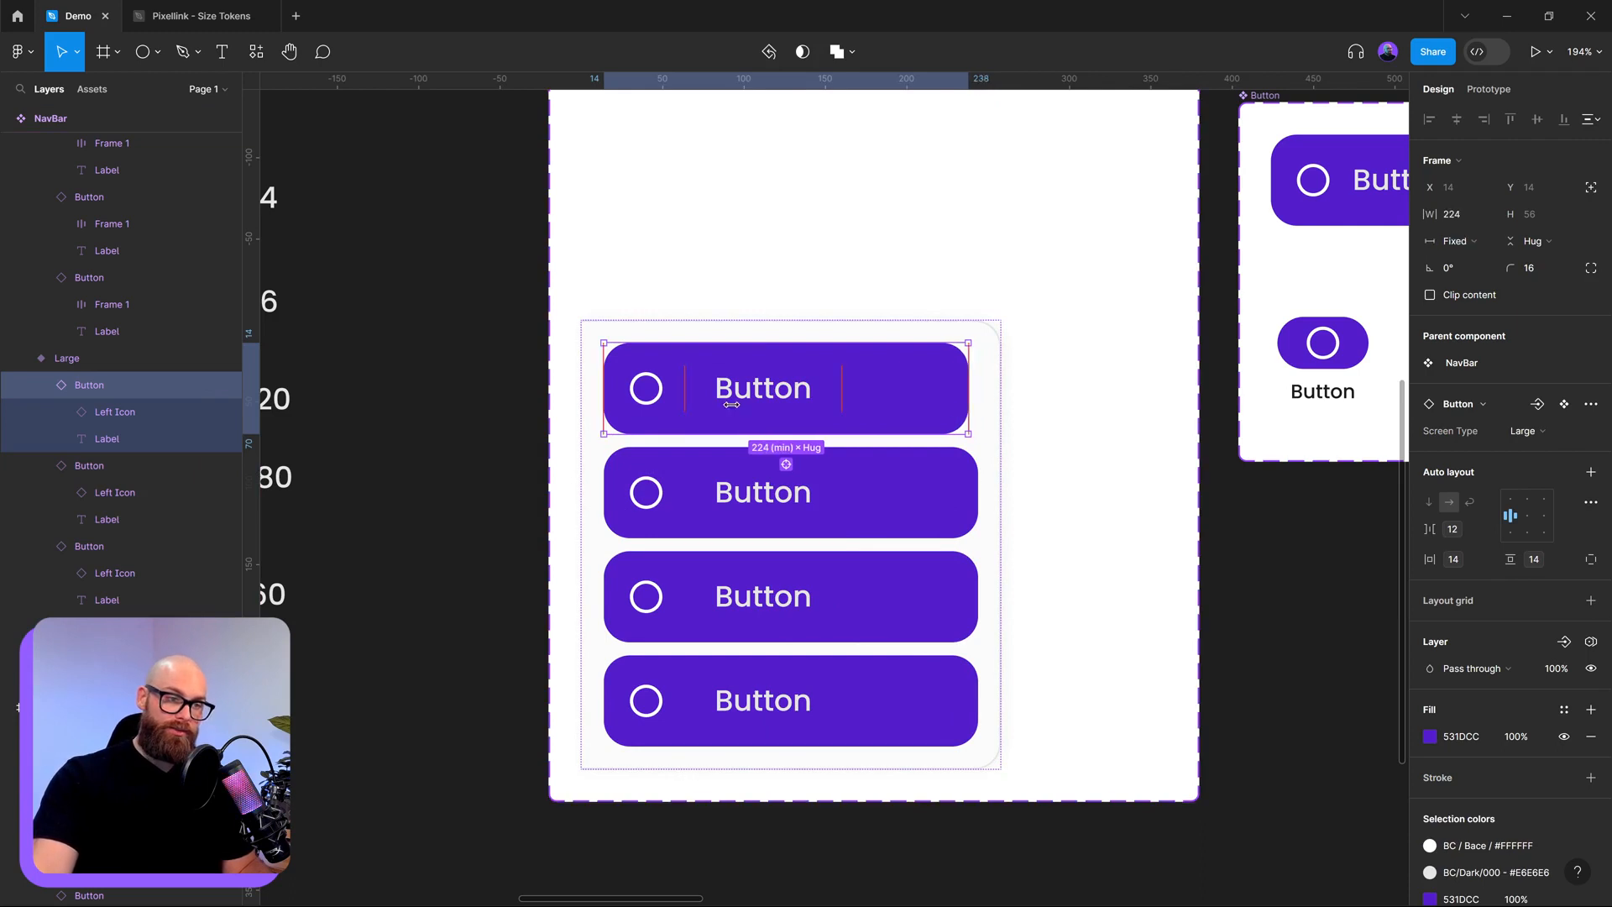
drag(978, 415, 1093, 420)
key(ctrl+z)
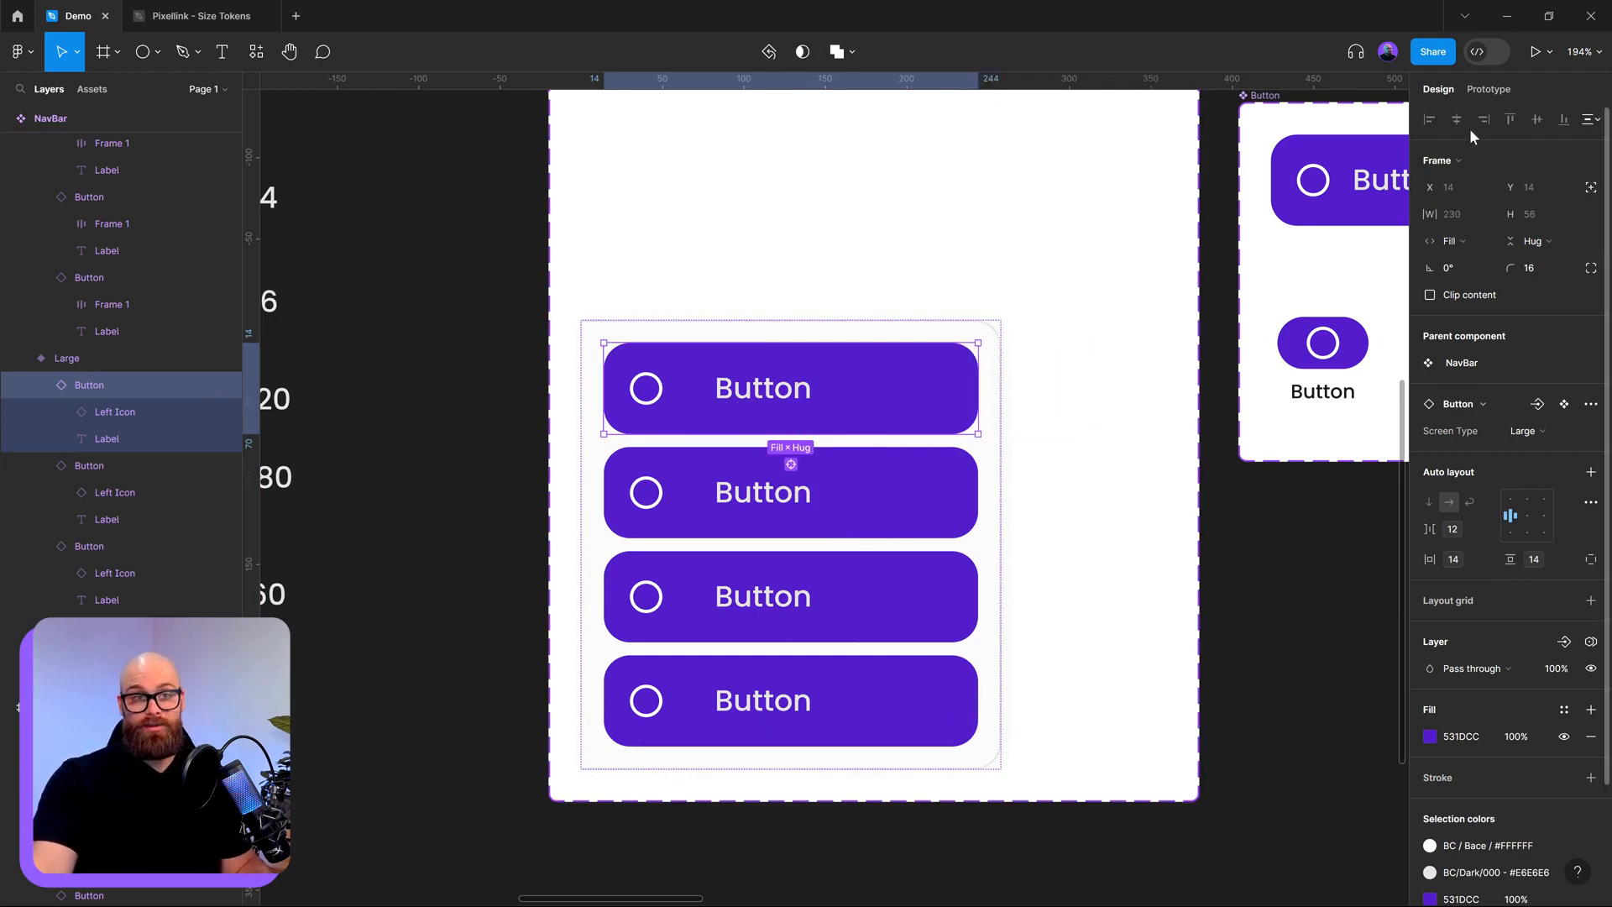
click(1091, 344)
click(989, 371)
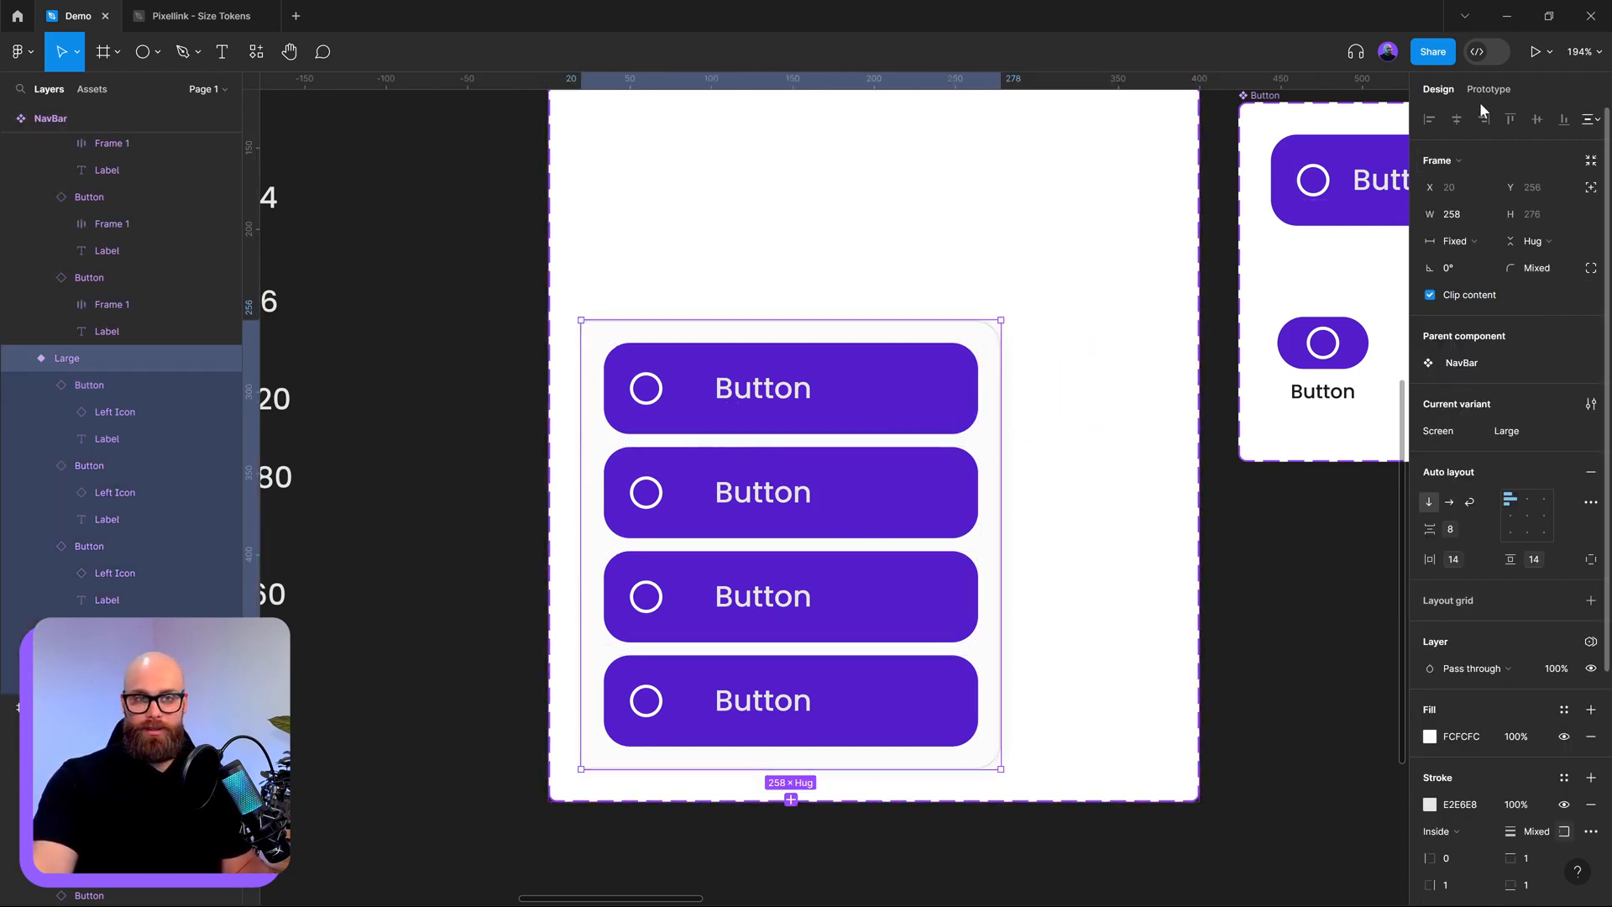
key(Escape)
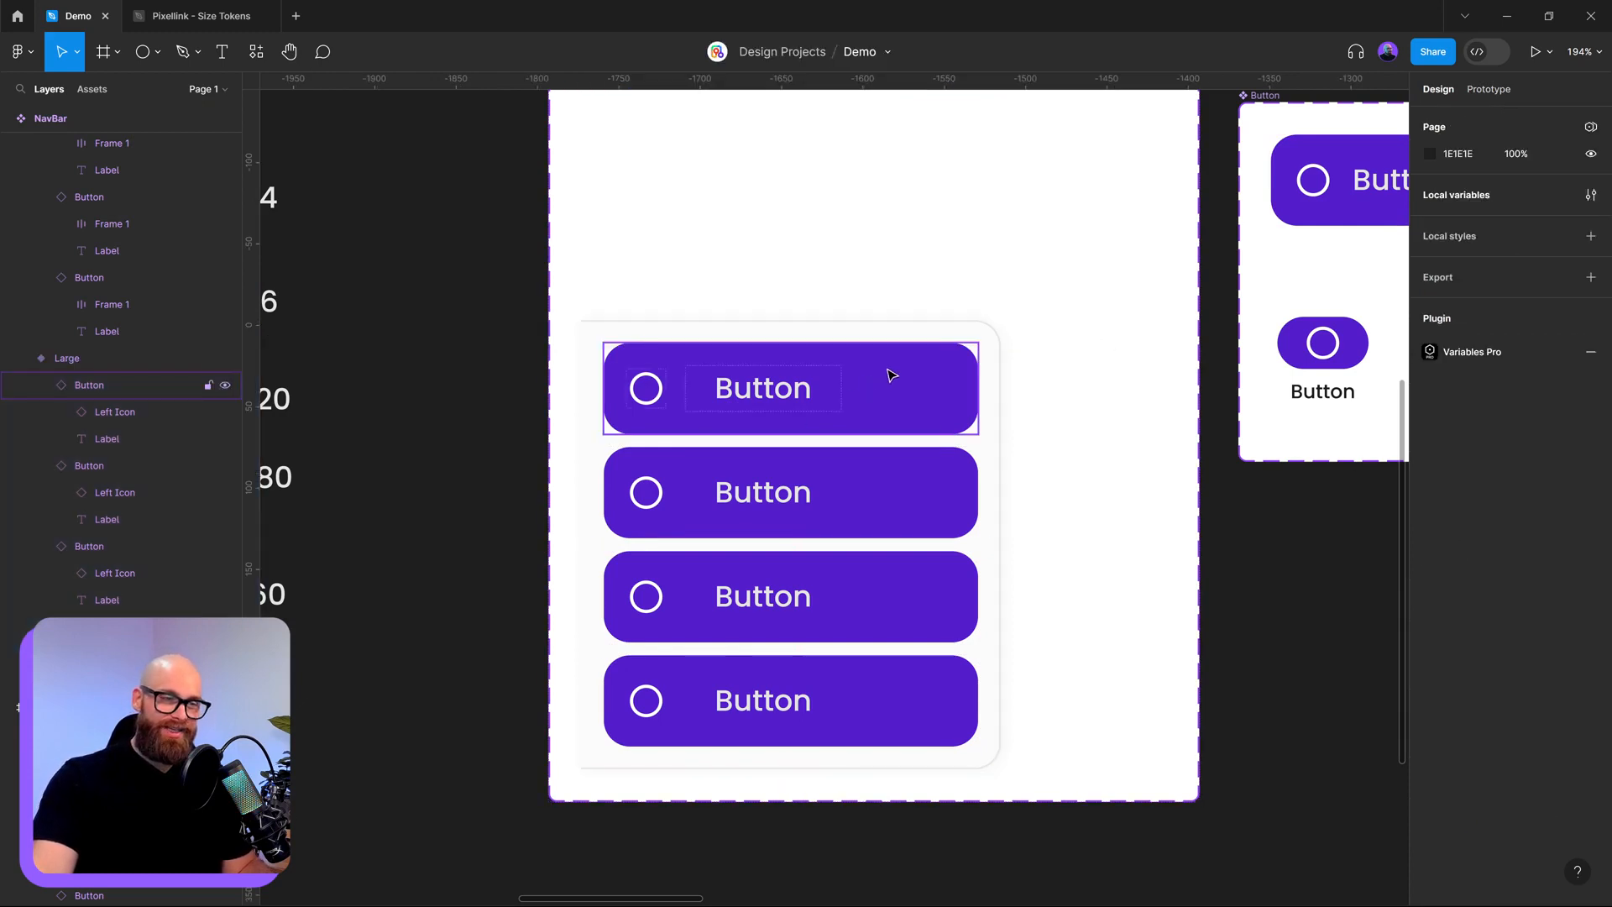
- Inspect the minimum width setting of the Large variant in the Button component
drag(1352, 229, 1126, 313)
click(1353, 263)
drag(1353, 263, 1250, 284)
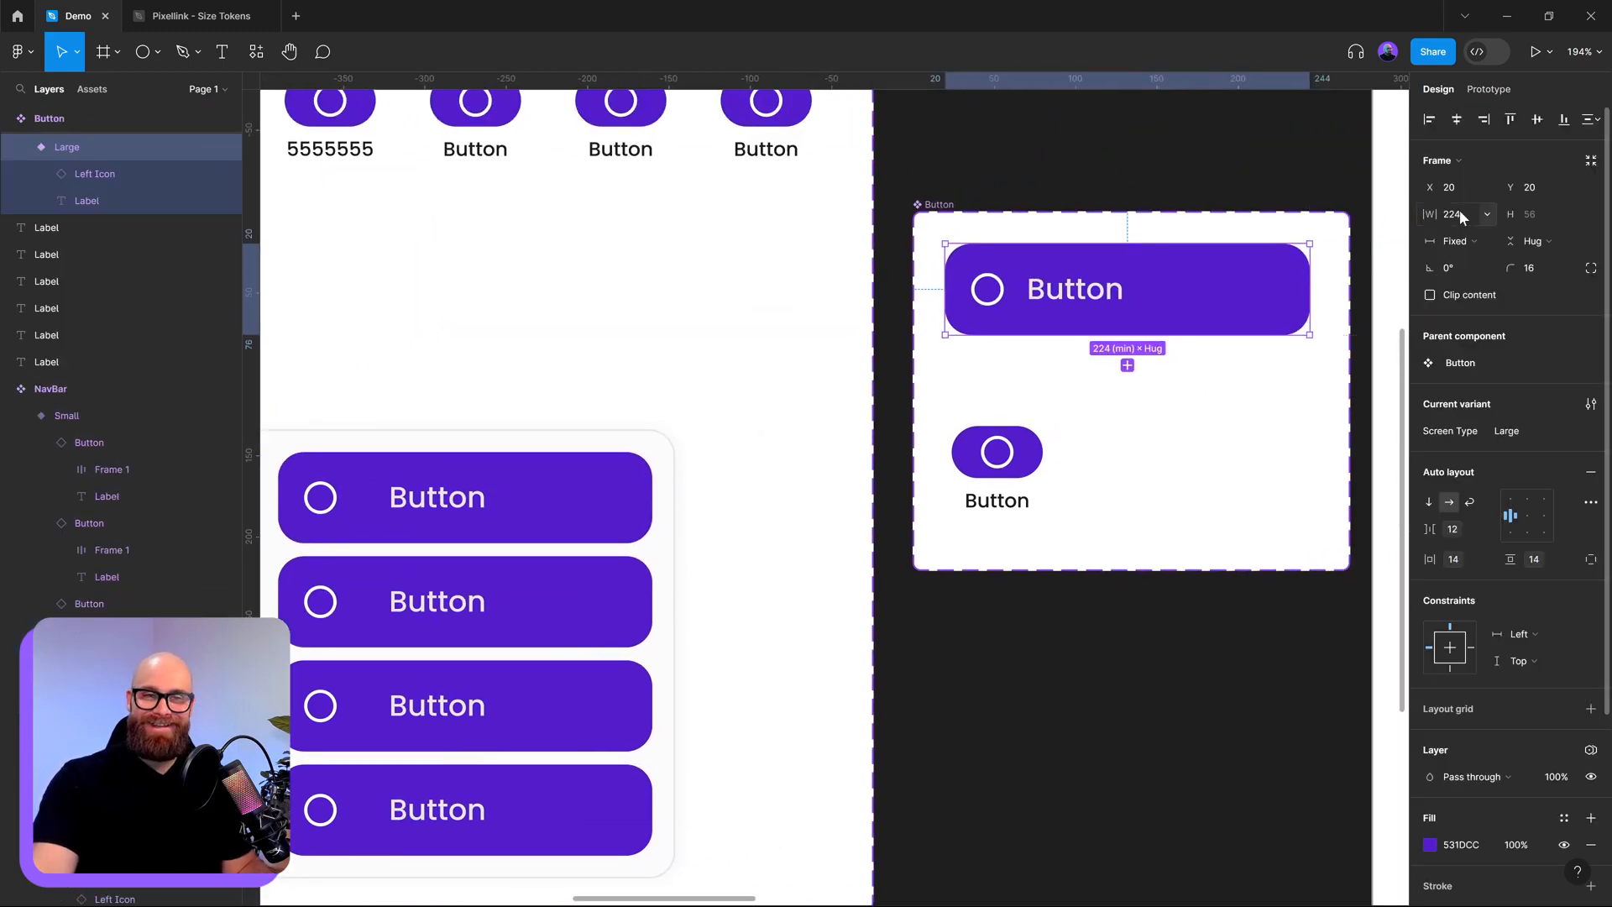
click(1487, 214)
click(1488, 241)
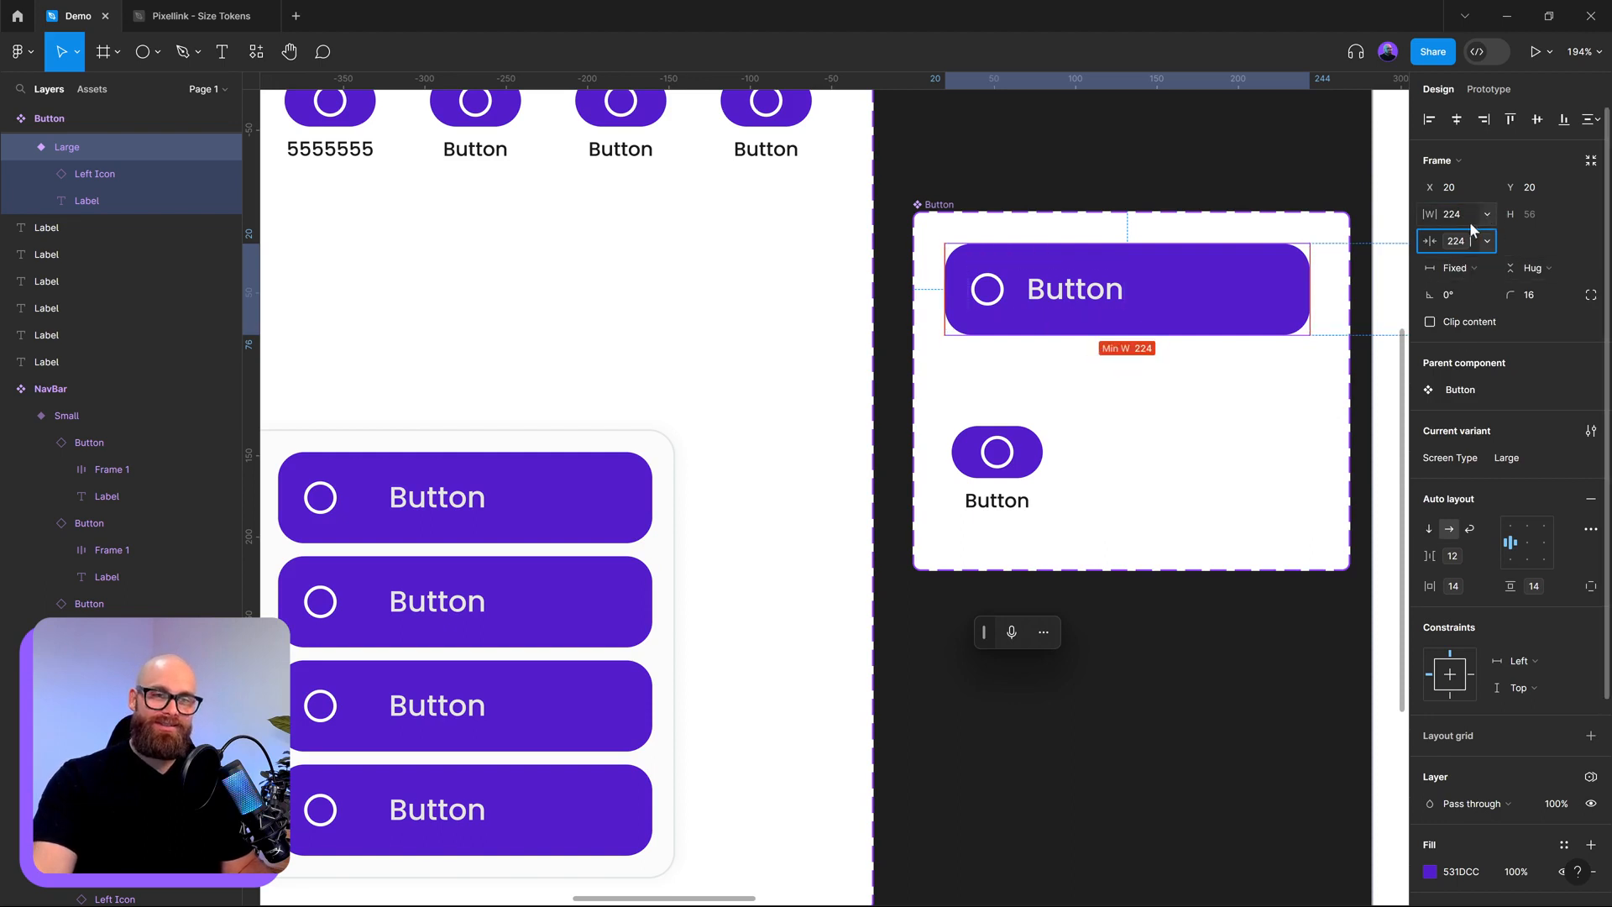
key(Escape)
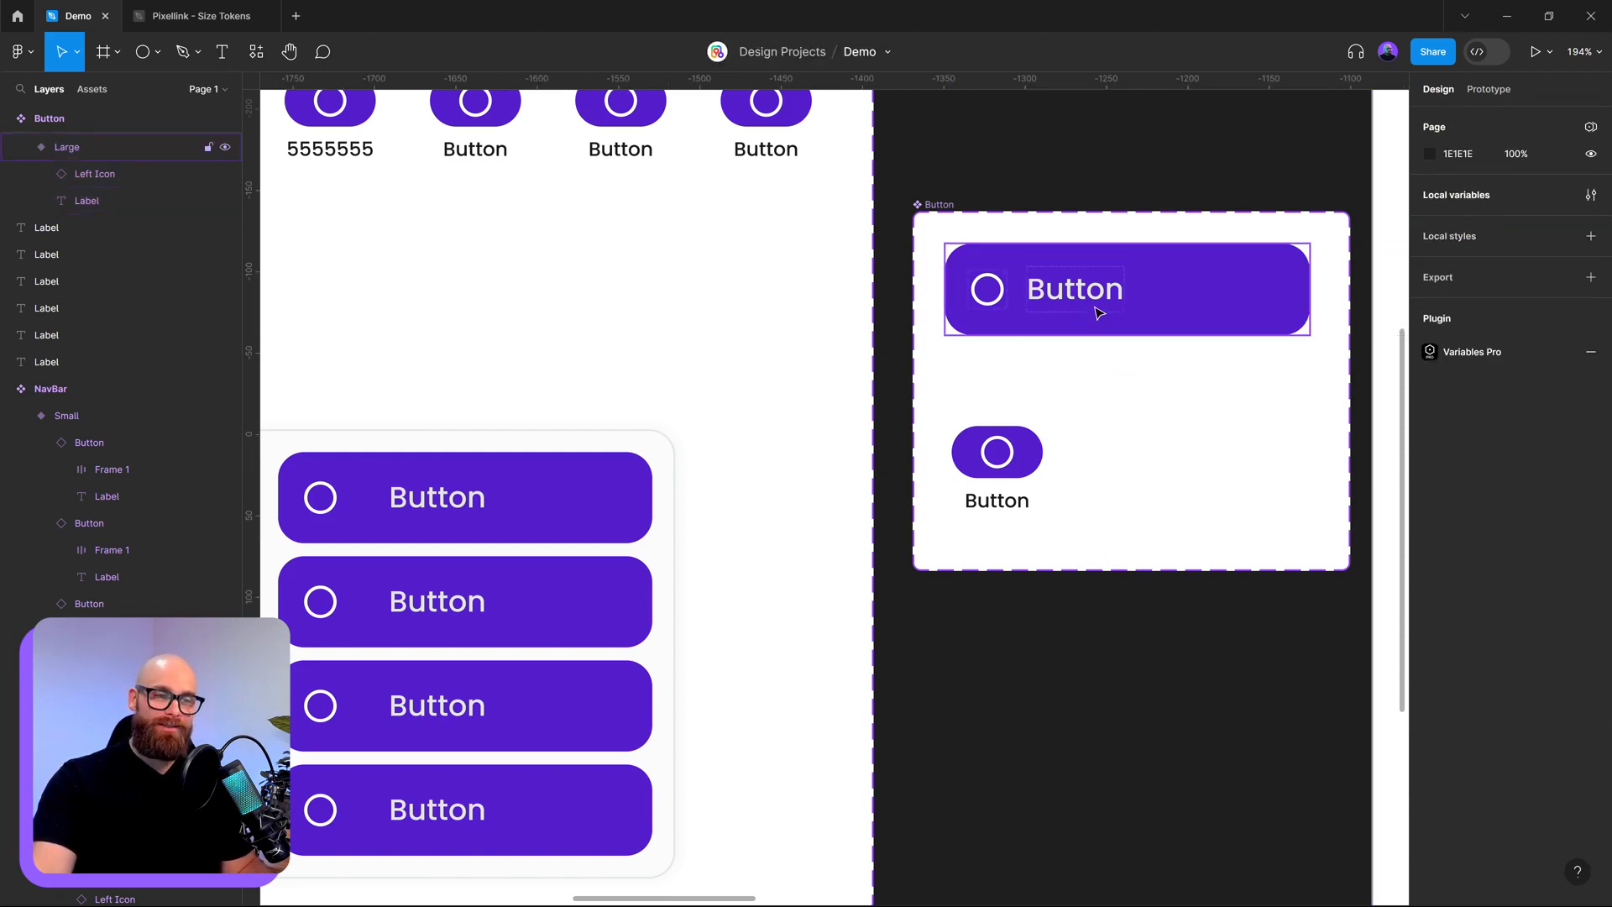
- Clear the minimum width of the Large variant in the Button component
double_click(1099, 312)
click(1245, 280)
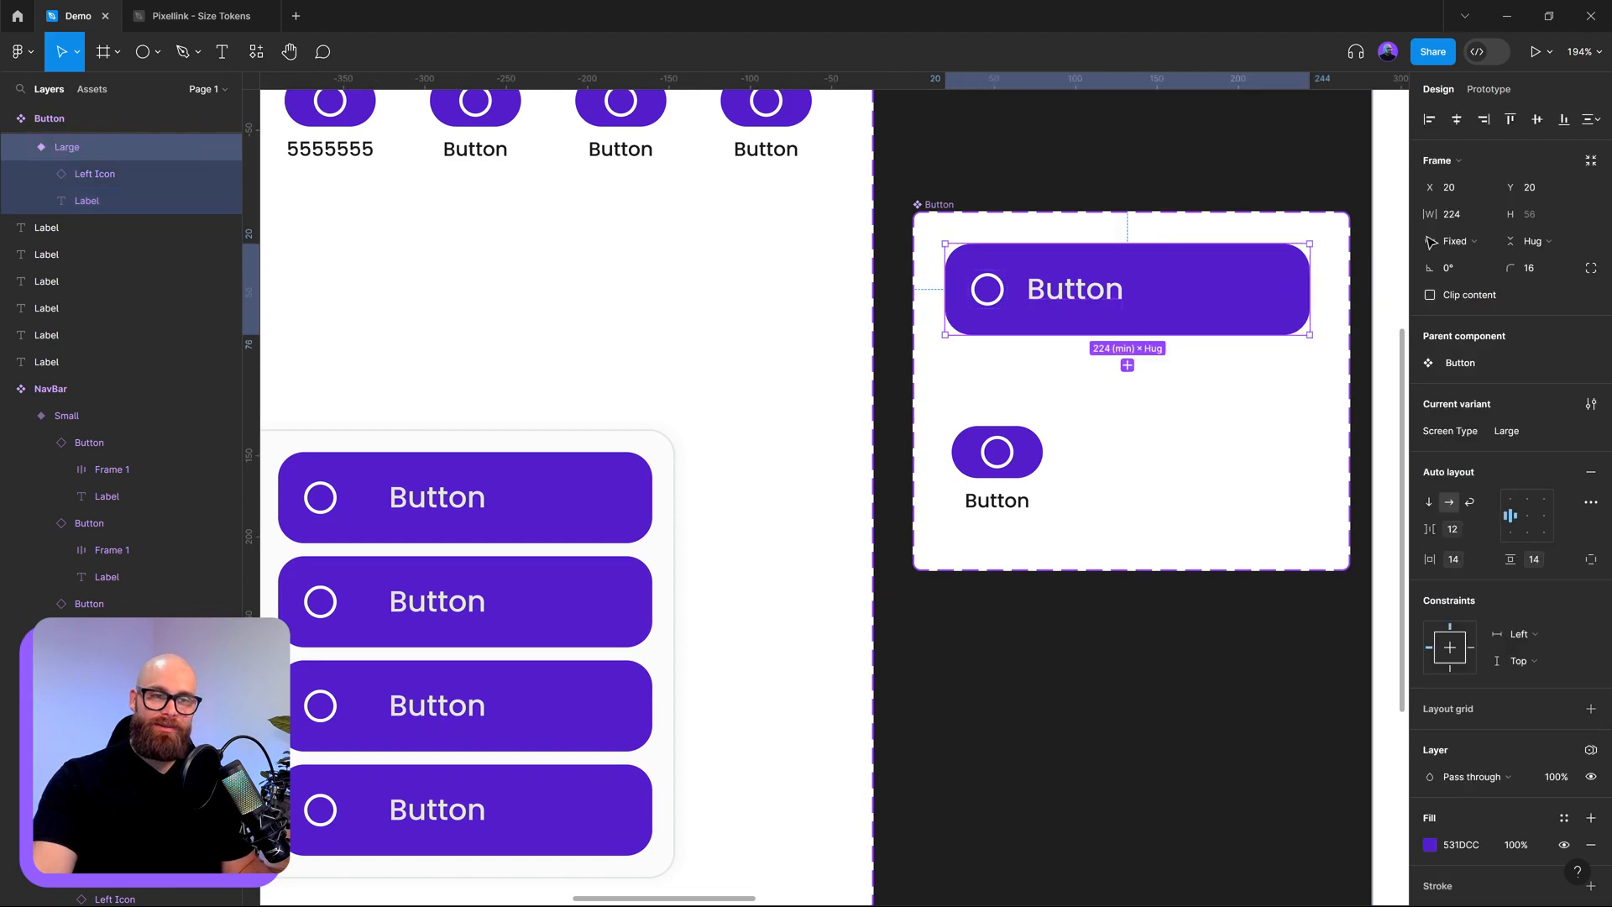
click(1485, 215)
click(1483, 243)
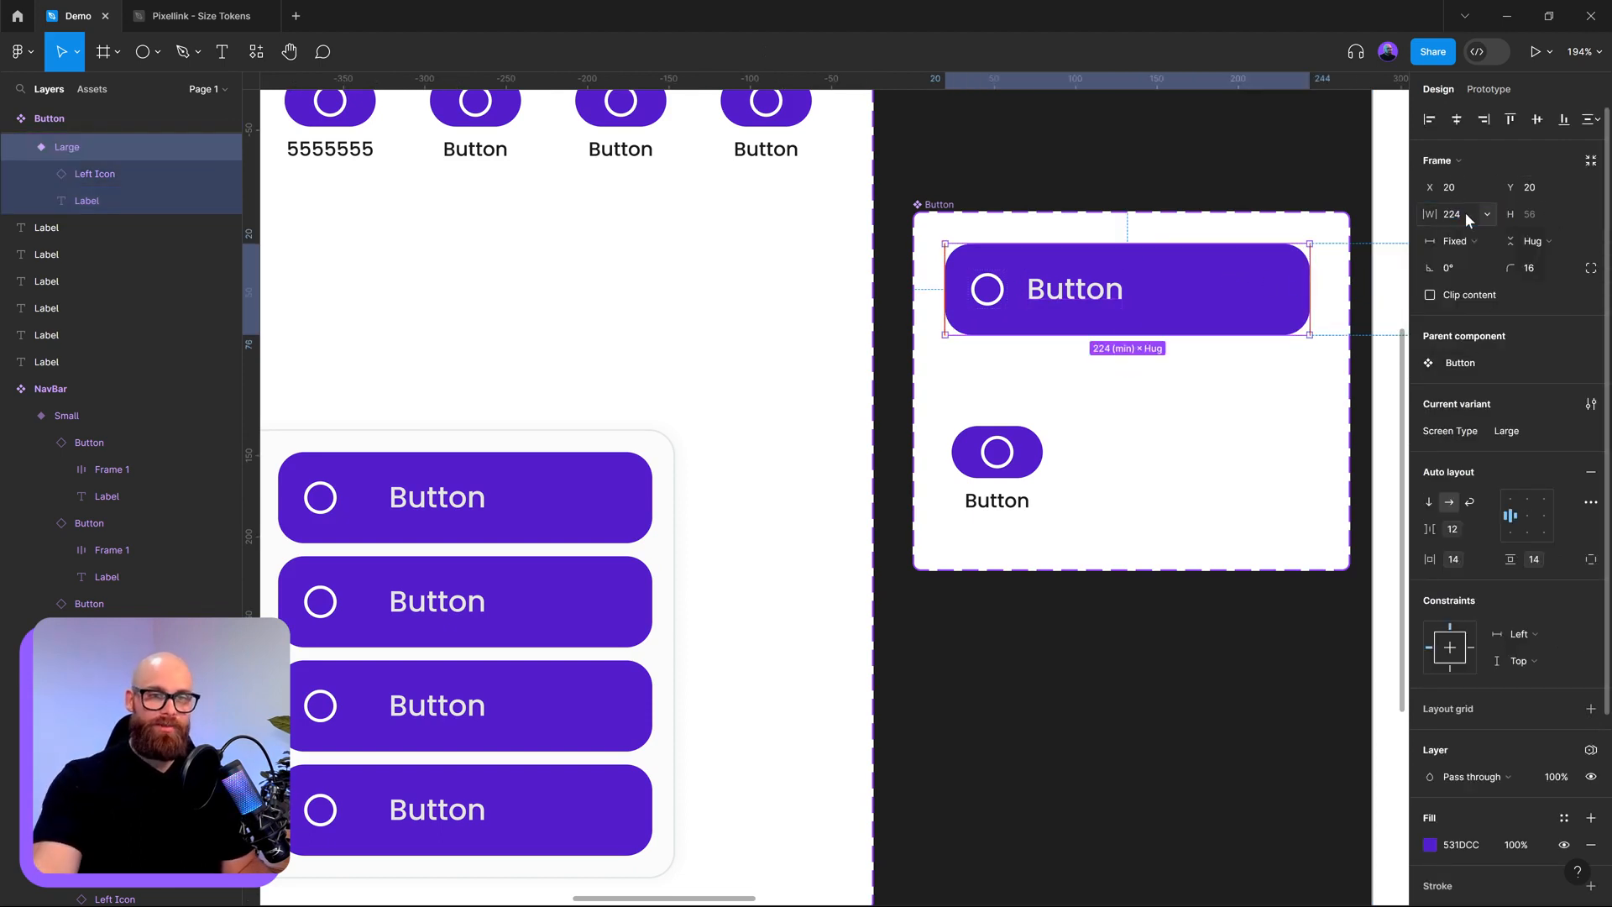
click(1455, 214)
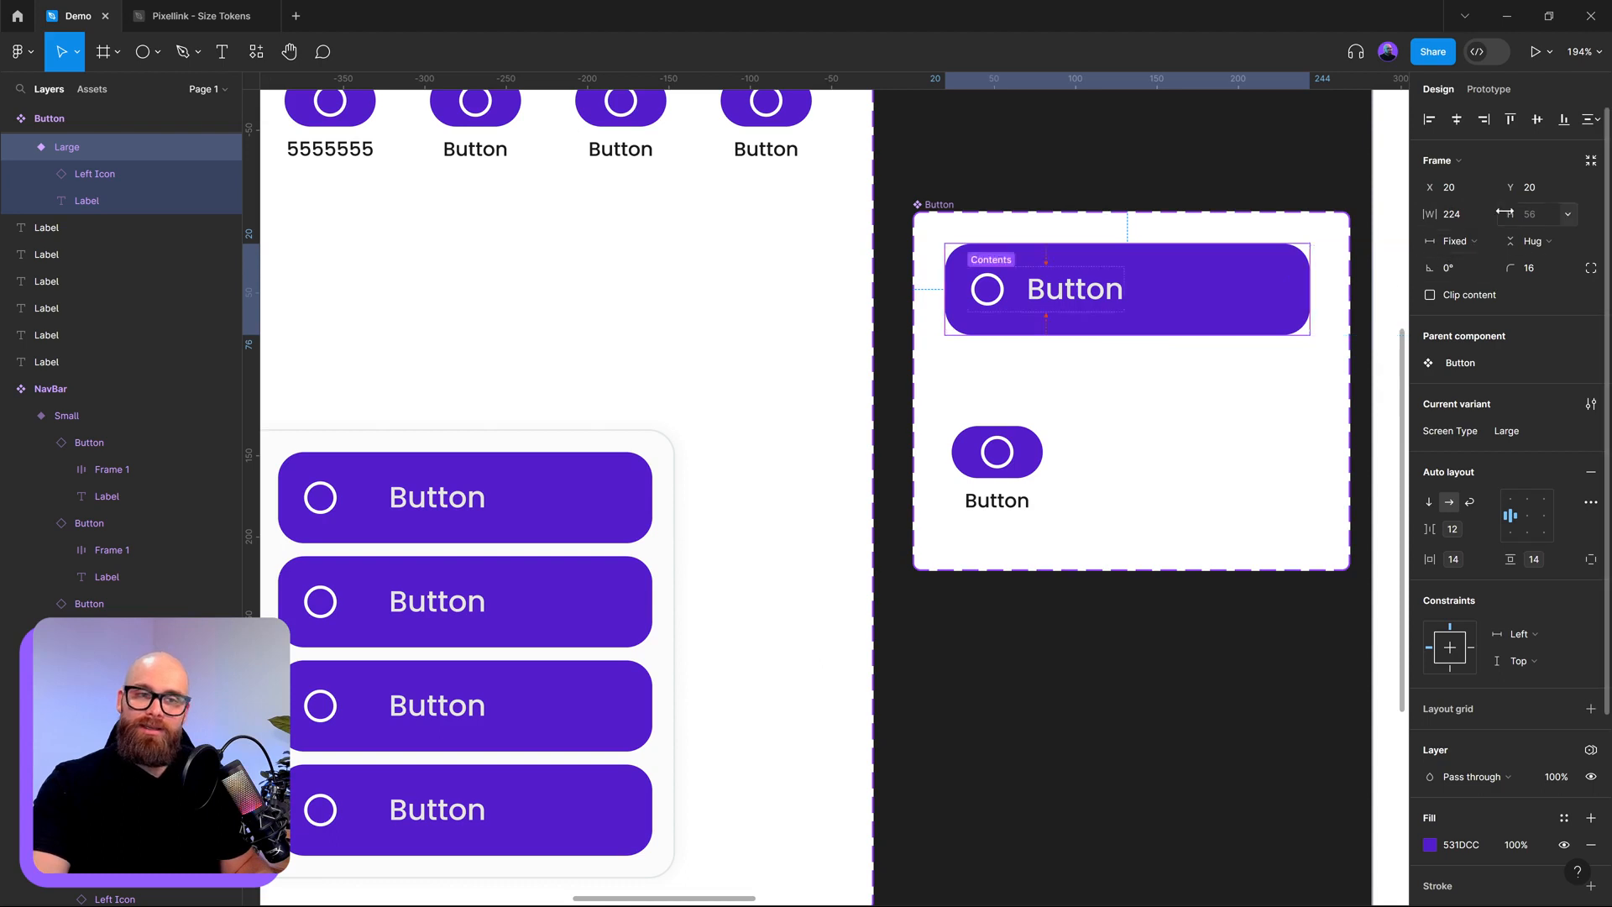
click(1487, 215)
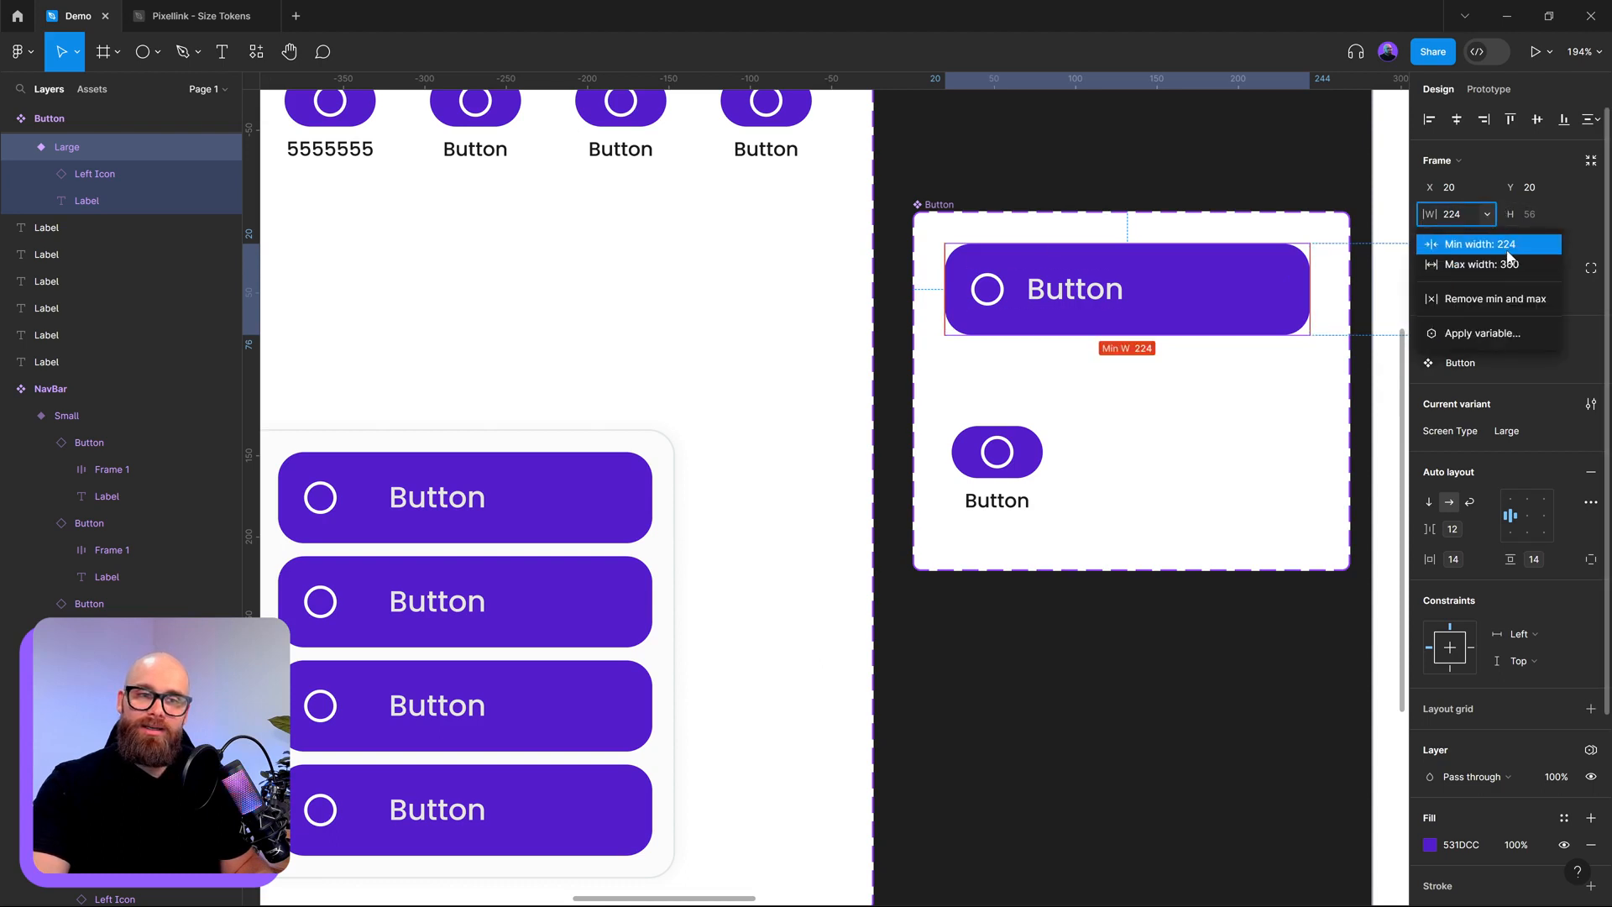
click(1507, 251)
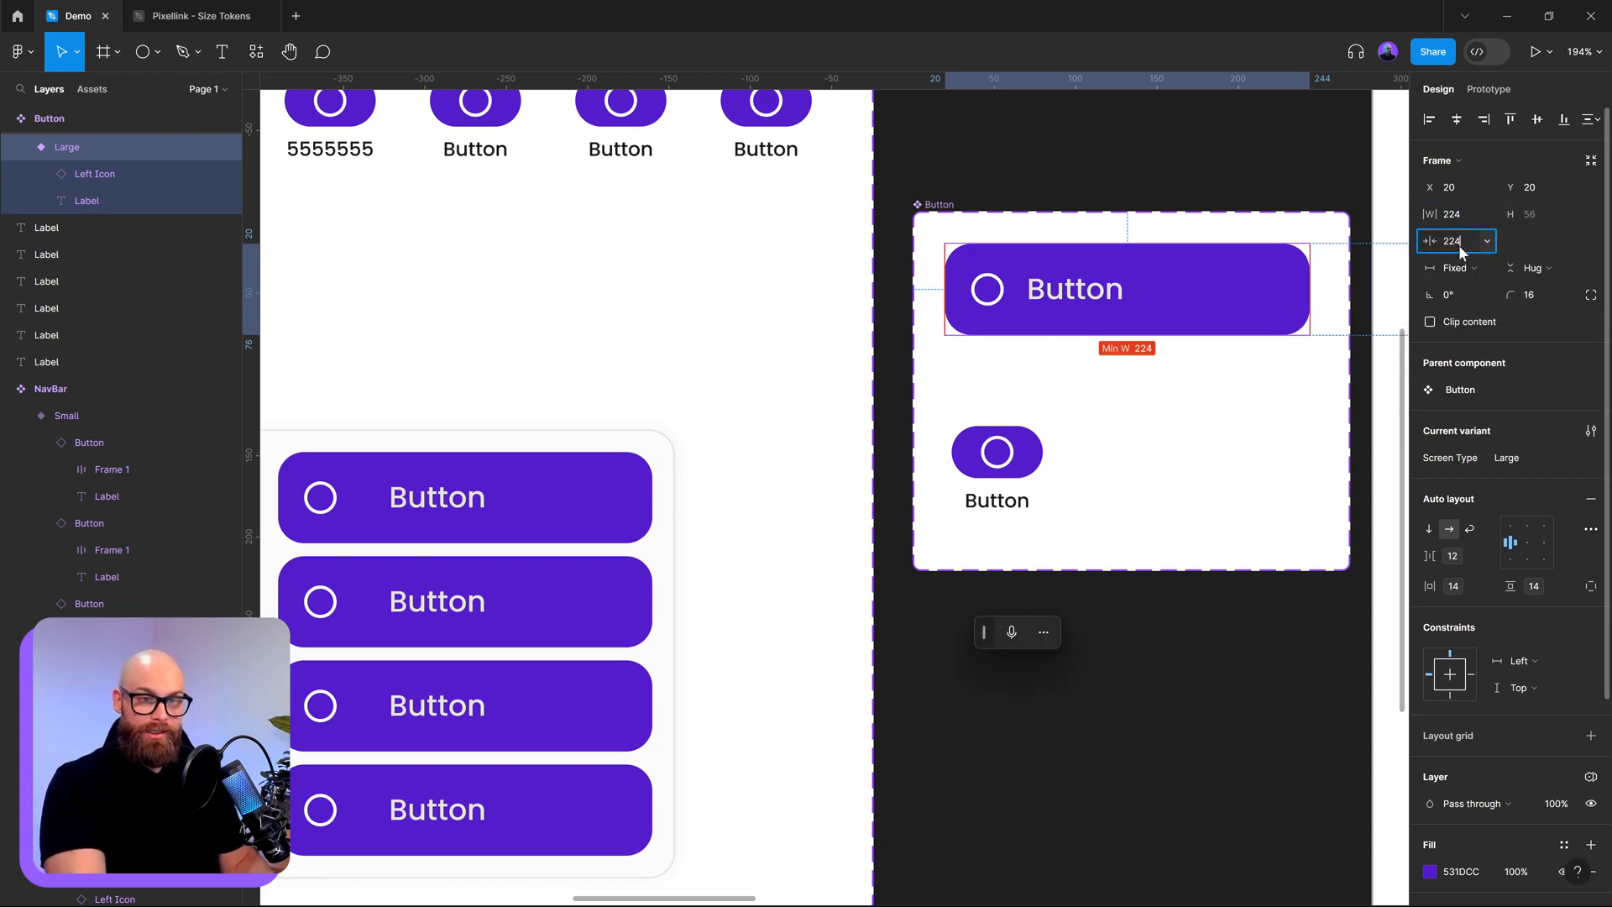
key(Return)
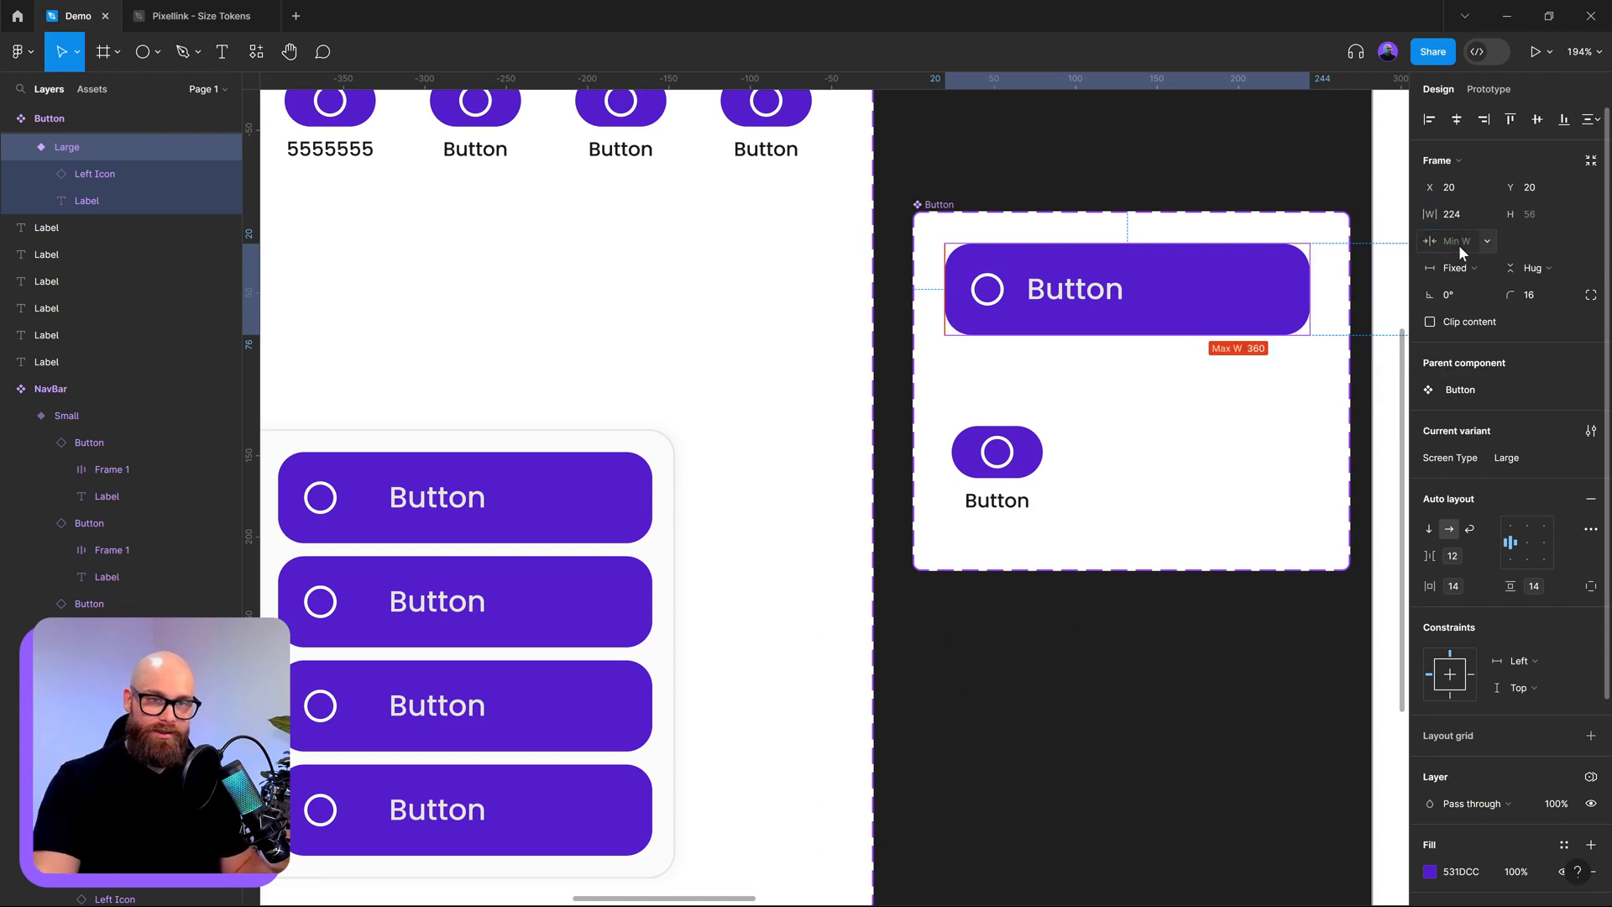
- Narrow the Large NavBar variant to a width of about 175
click(587, 533)
scroll(601, 532, left, 5)
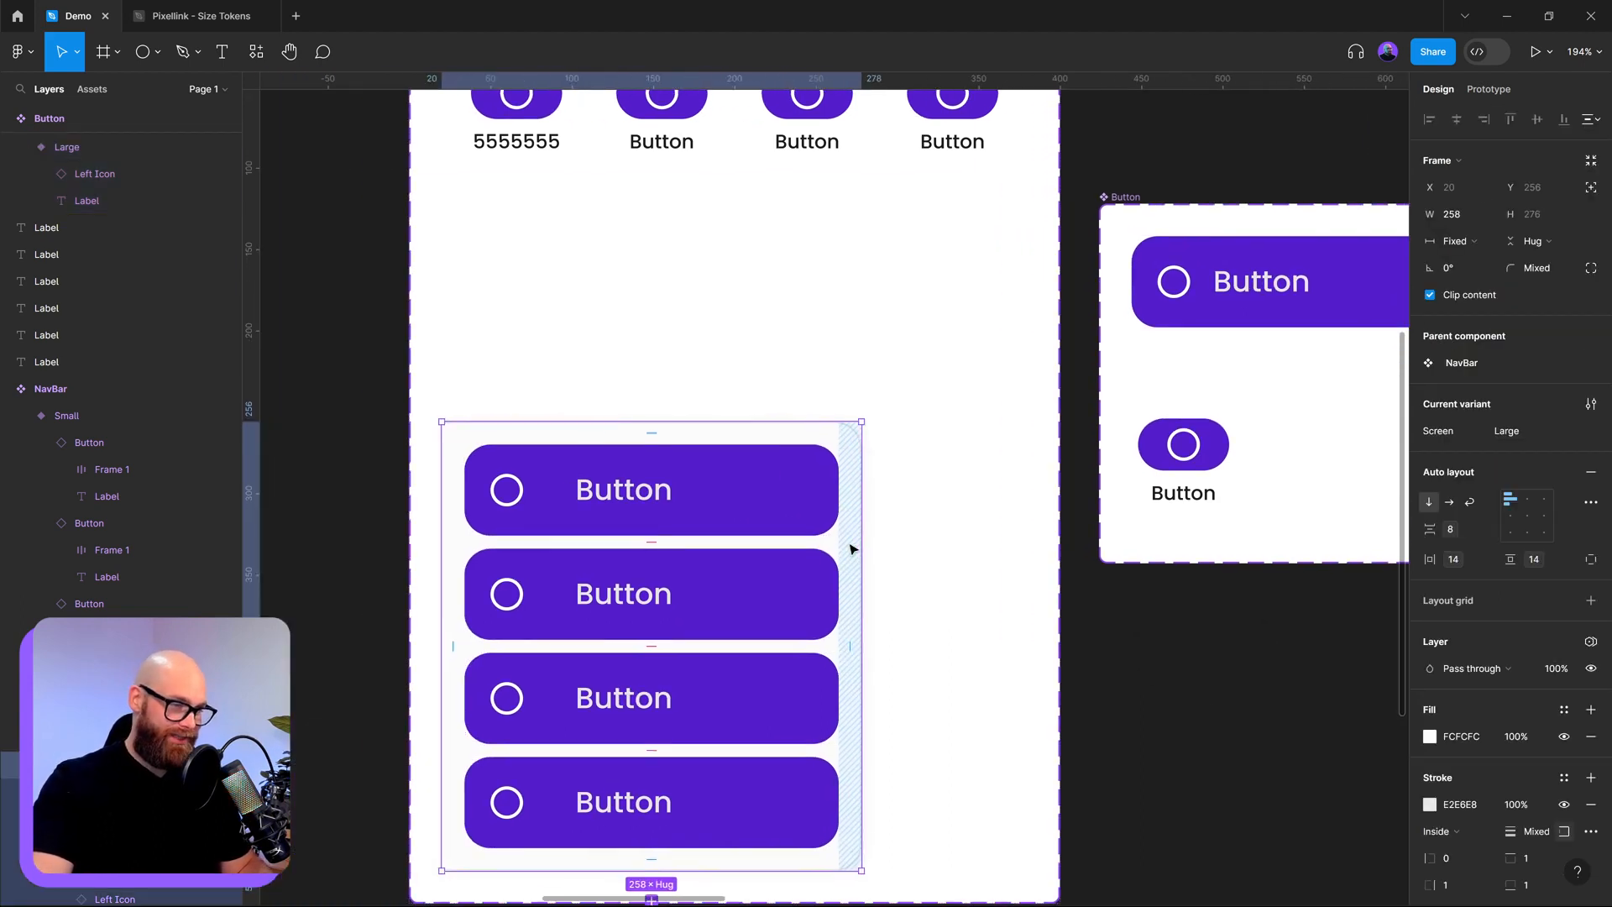
drag(861, 556, 738, 571)
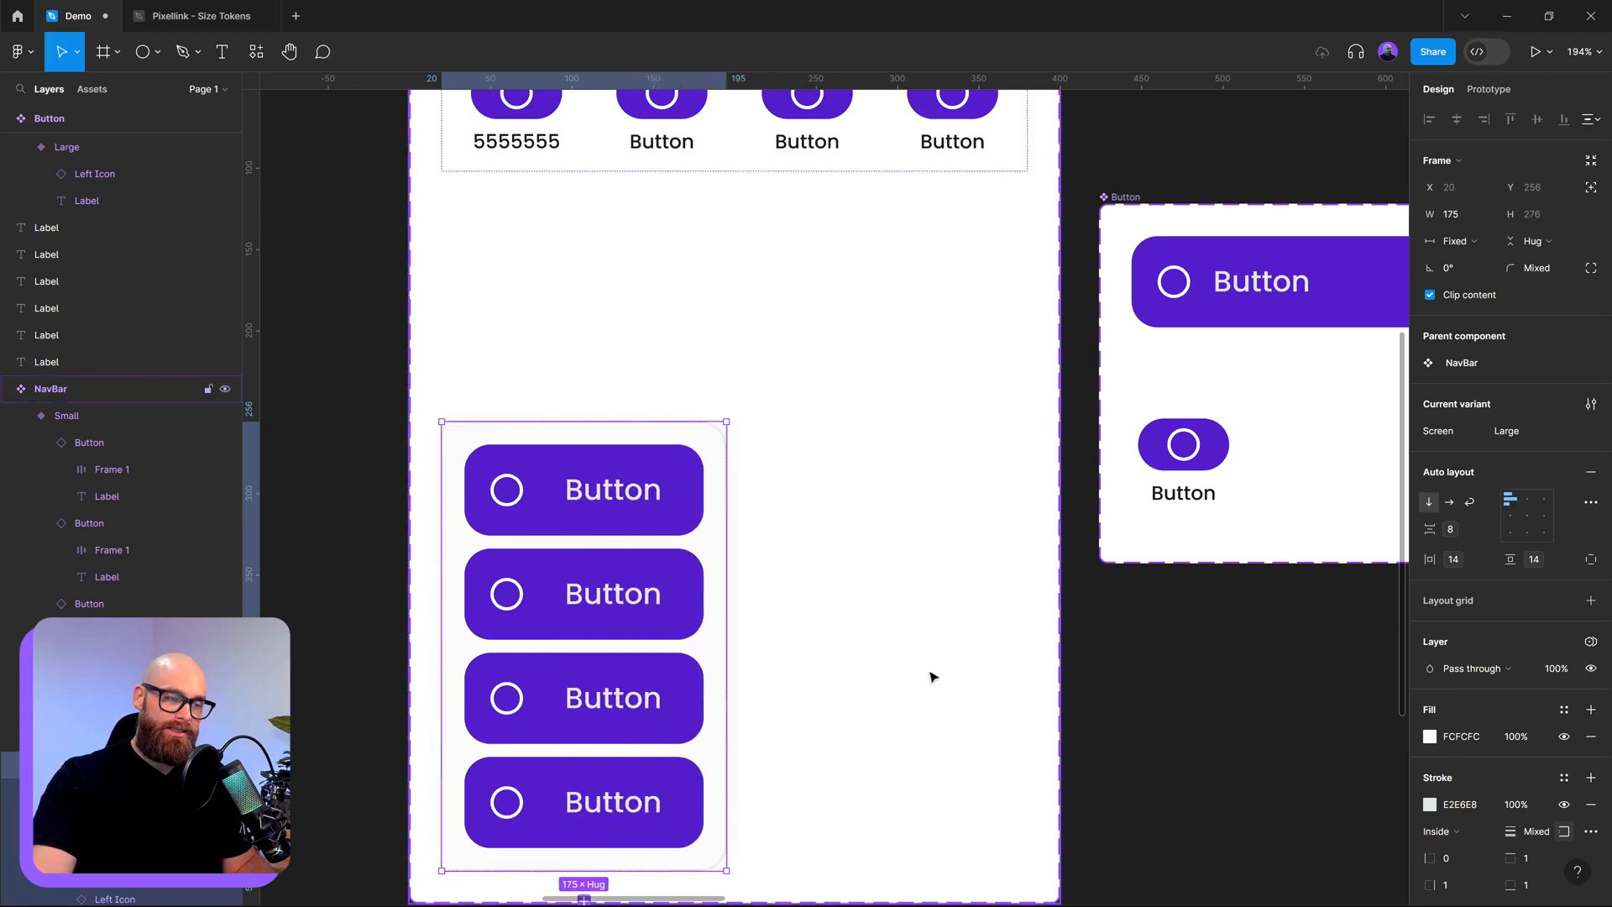
- Undo the narrowing of the Large NavBar variant and the removal of the Large Button variant's minimum width
key(ctrl+z)
click(1219, 654)
drag(1193, 637, 1048, 591)
key(ctrl+z)
key(ctrl+z)
key(ctrl+z)
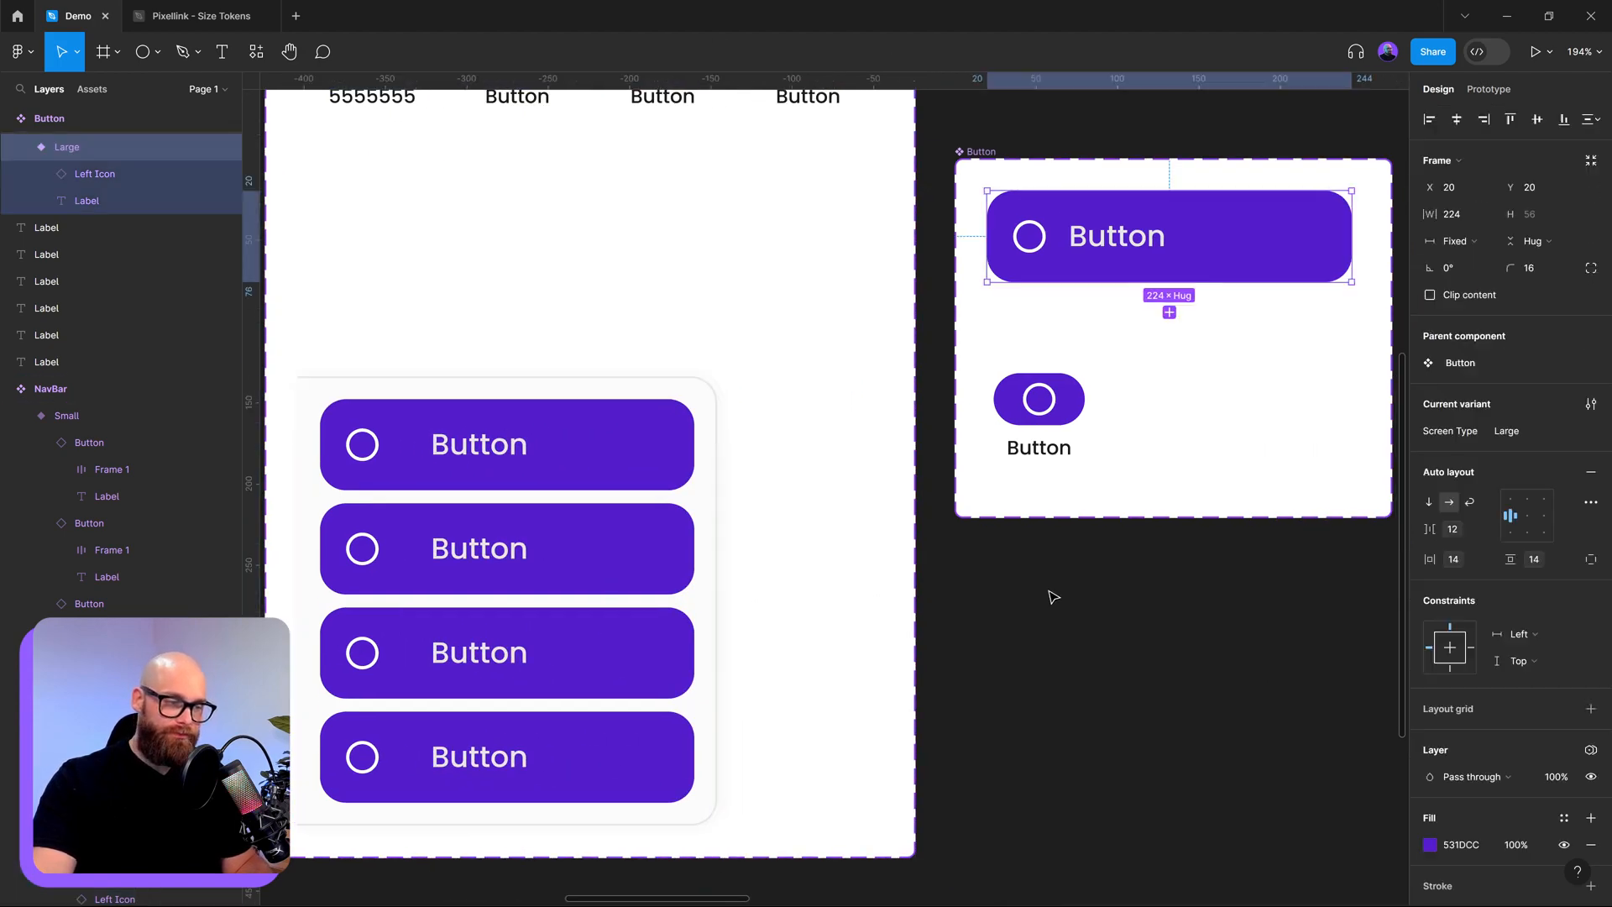
key(ctrl+z)
key(ctrl+z)
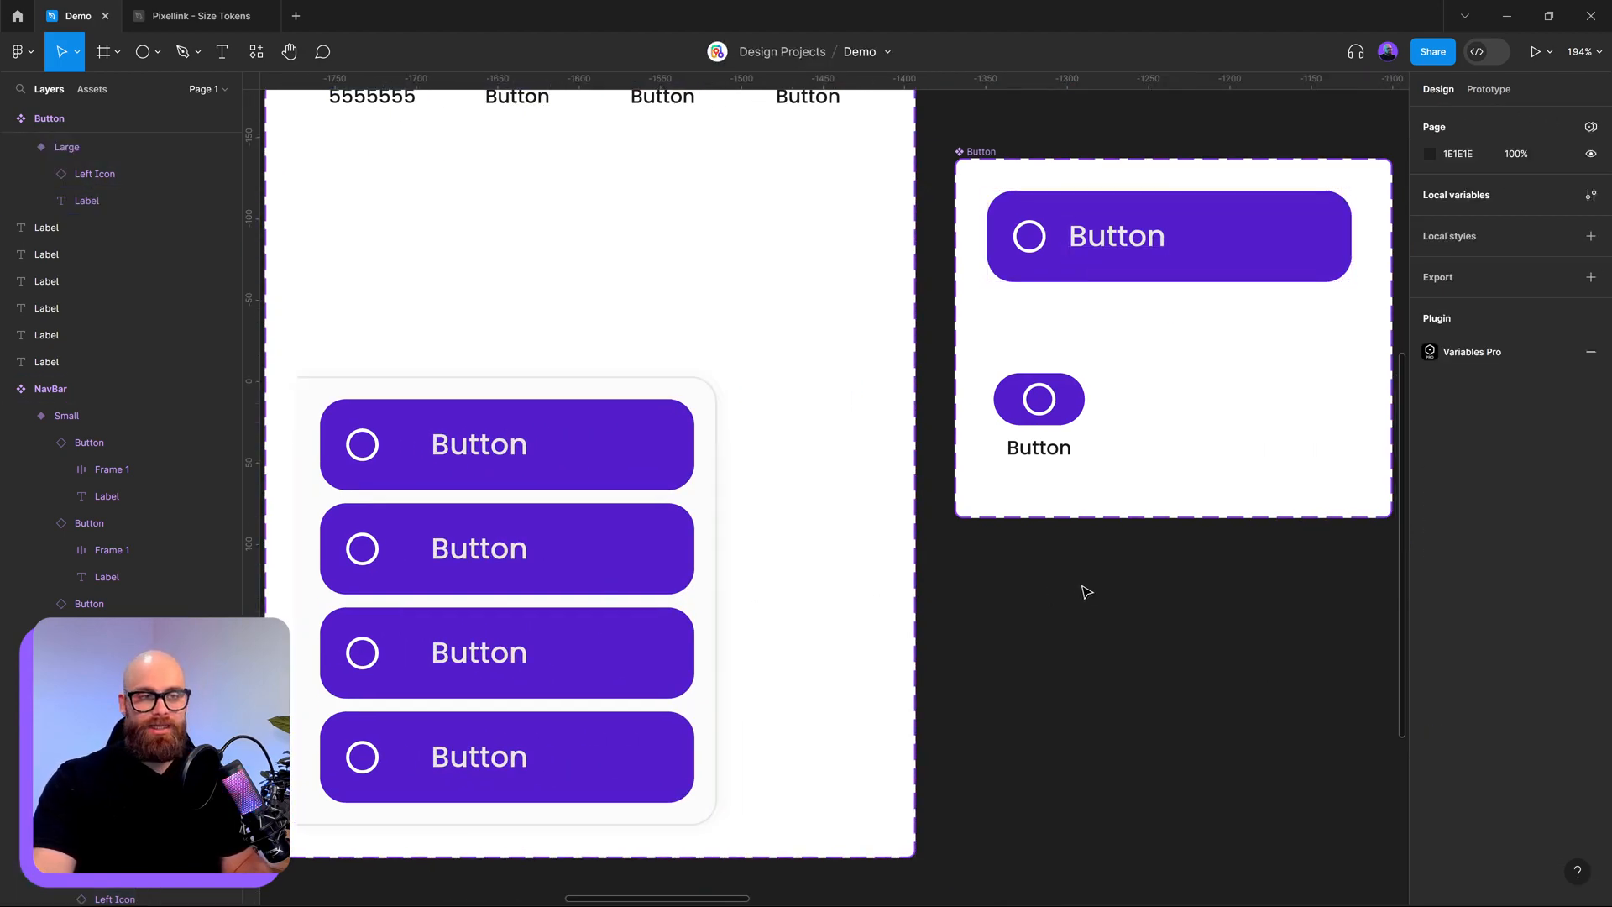
- Test enlarging the mobile Screens frame left of the NavBar component to about 4150 × 9222, and undo the resize
scroll(1082, 588, down, 4)
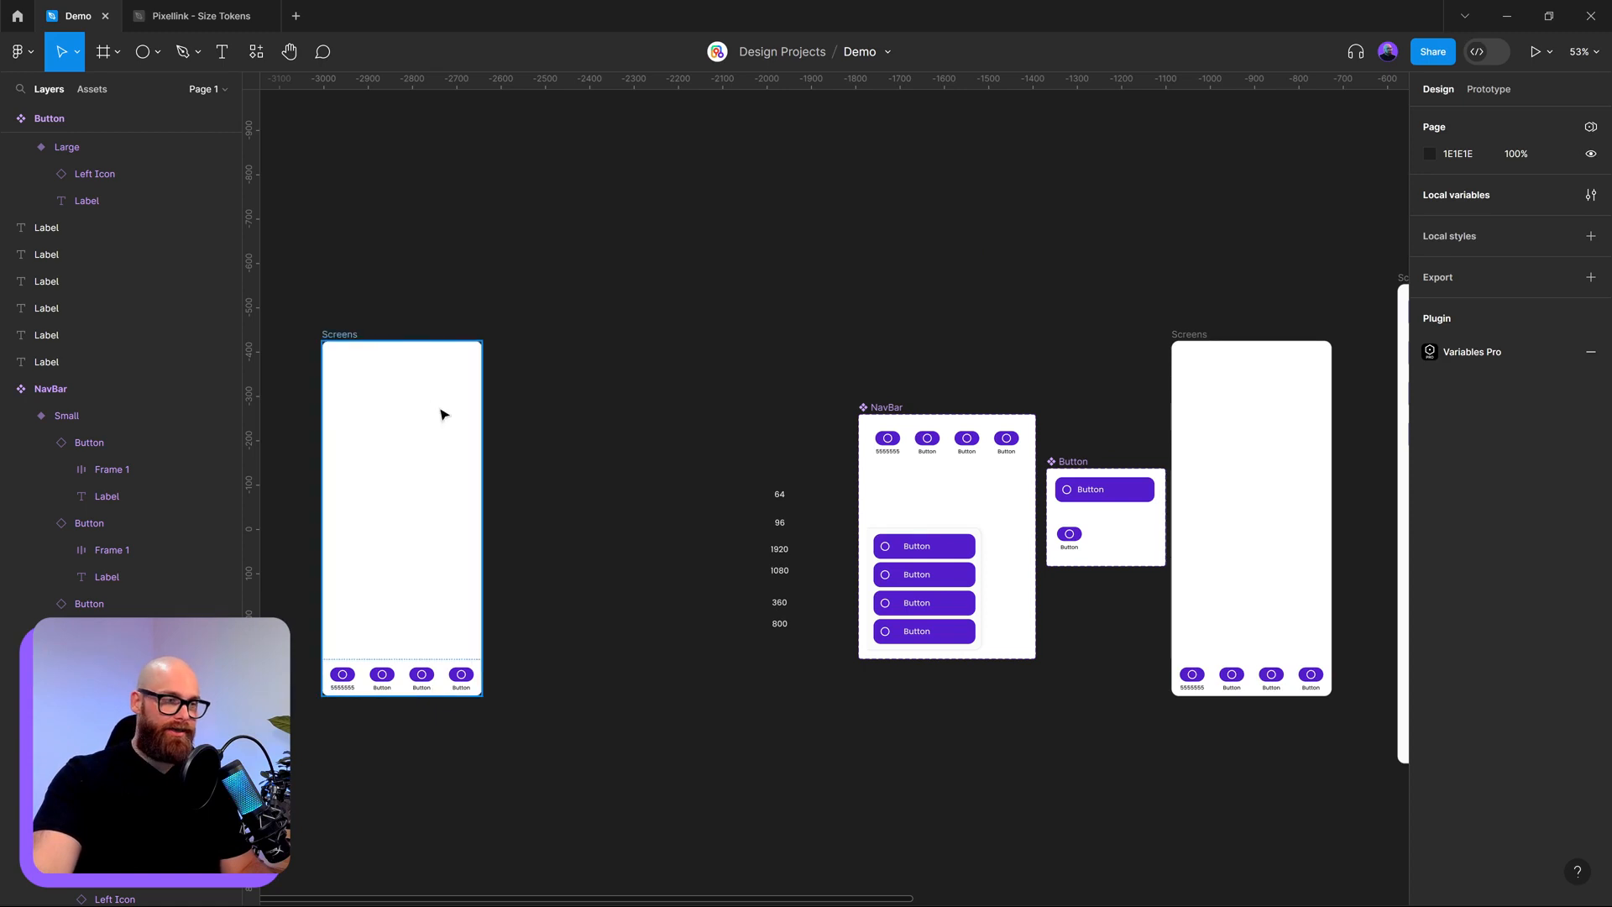
click(472, 504)
drag(479, 510, 1391, 588)
scroll(1070, 783, down, 3)
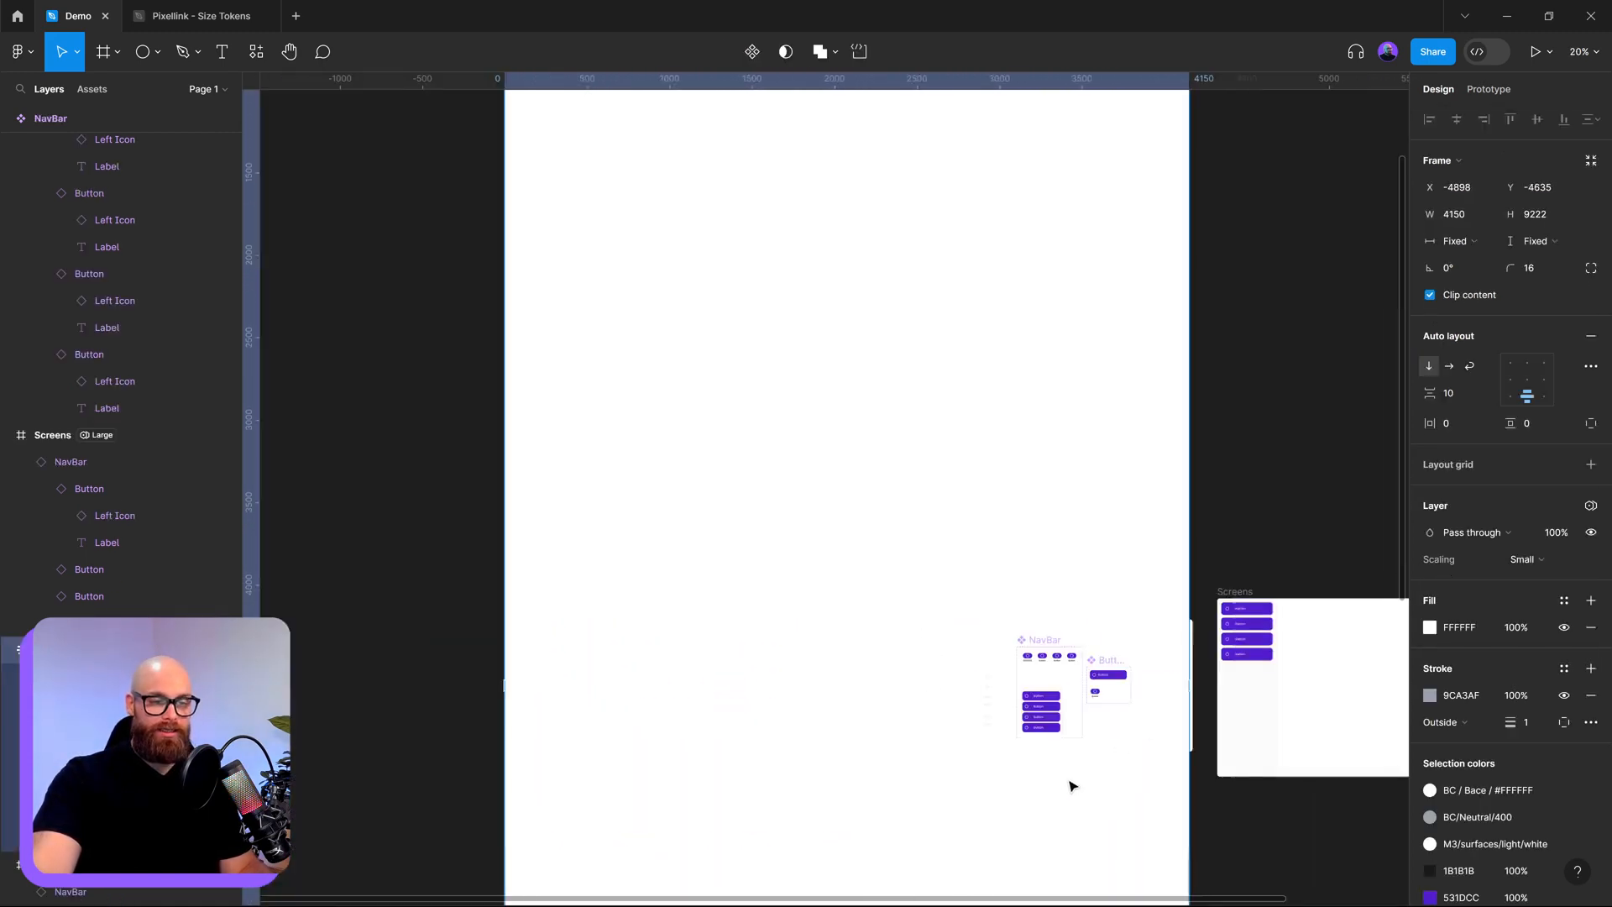
key(ctrl+z)
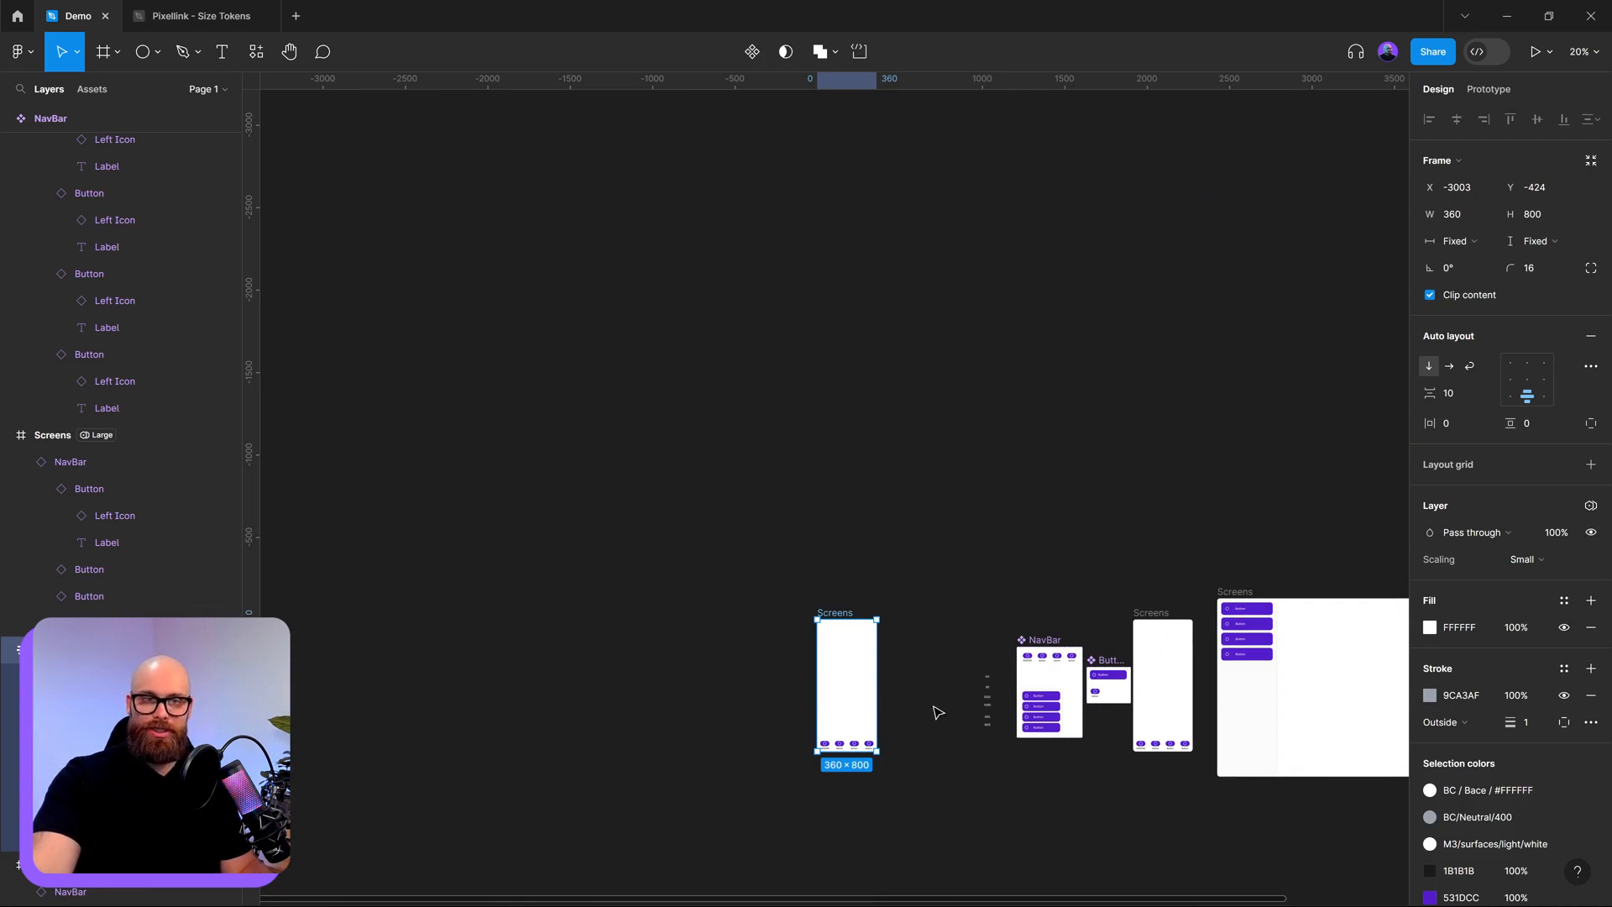
scroll(935, 708, up, 3)
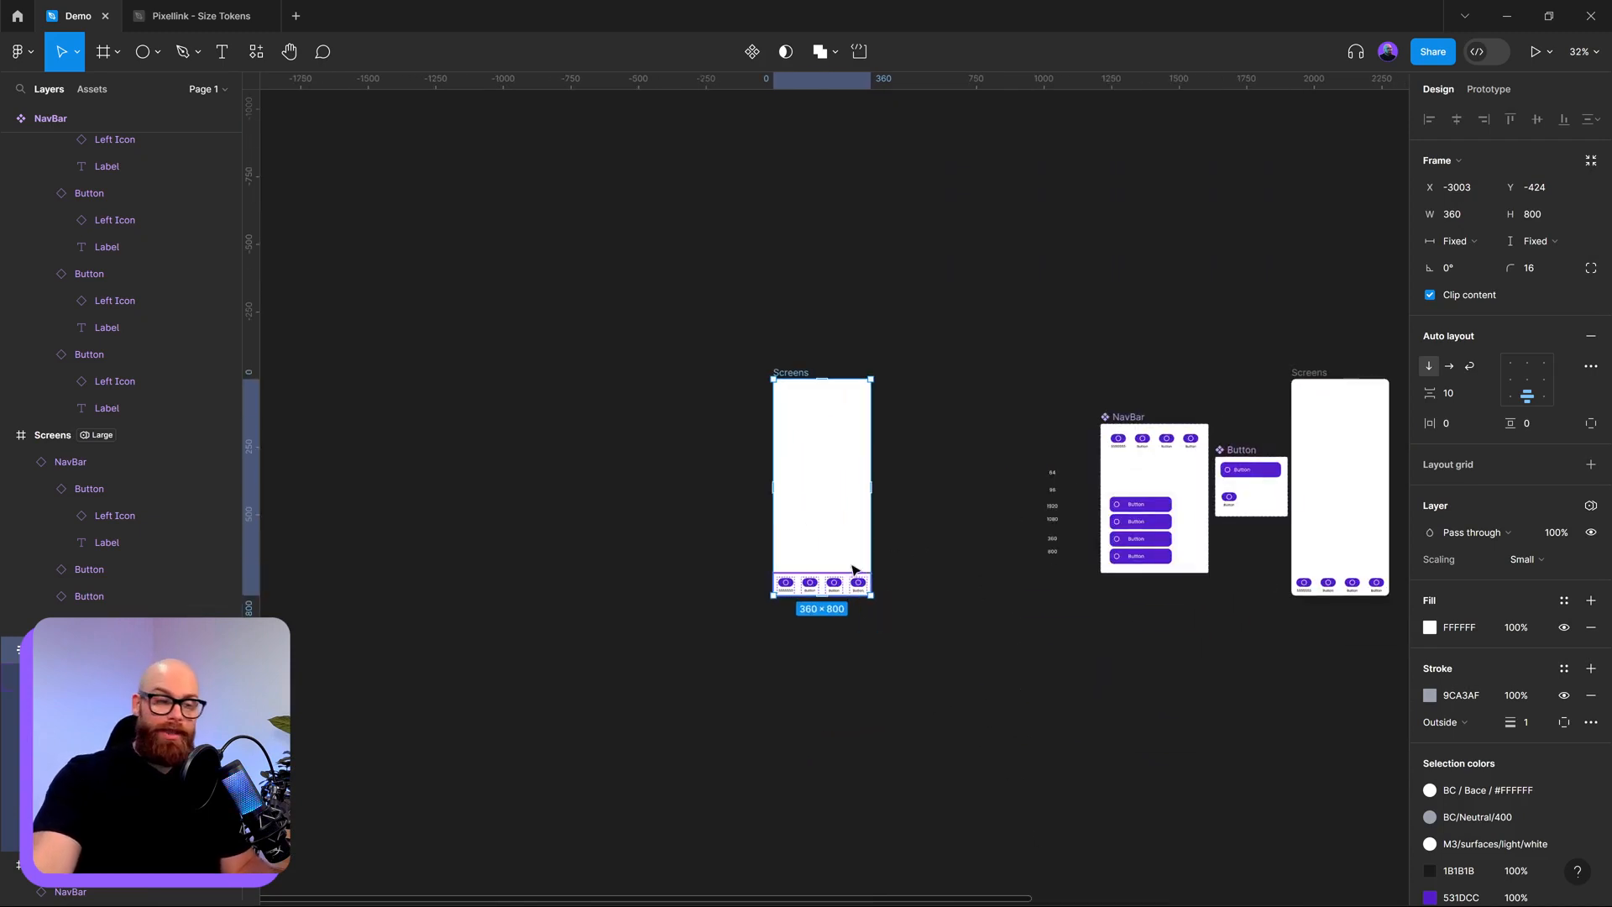
- Examine the width and height limit options available for the mobile Screens frame left of the NavBar component
click(937, 370)
click(791, 373)
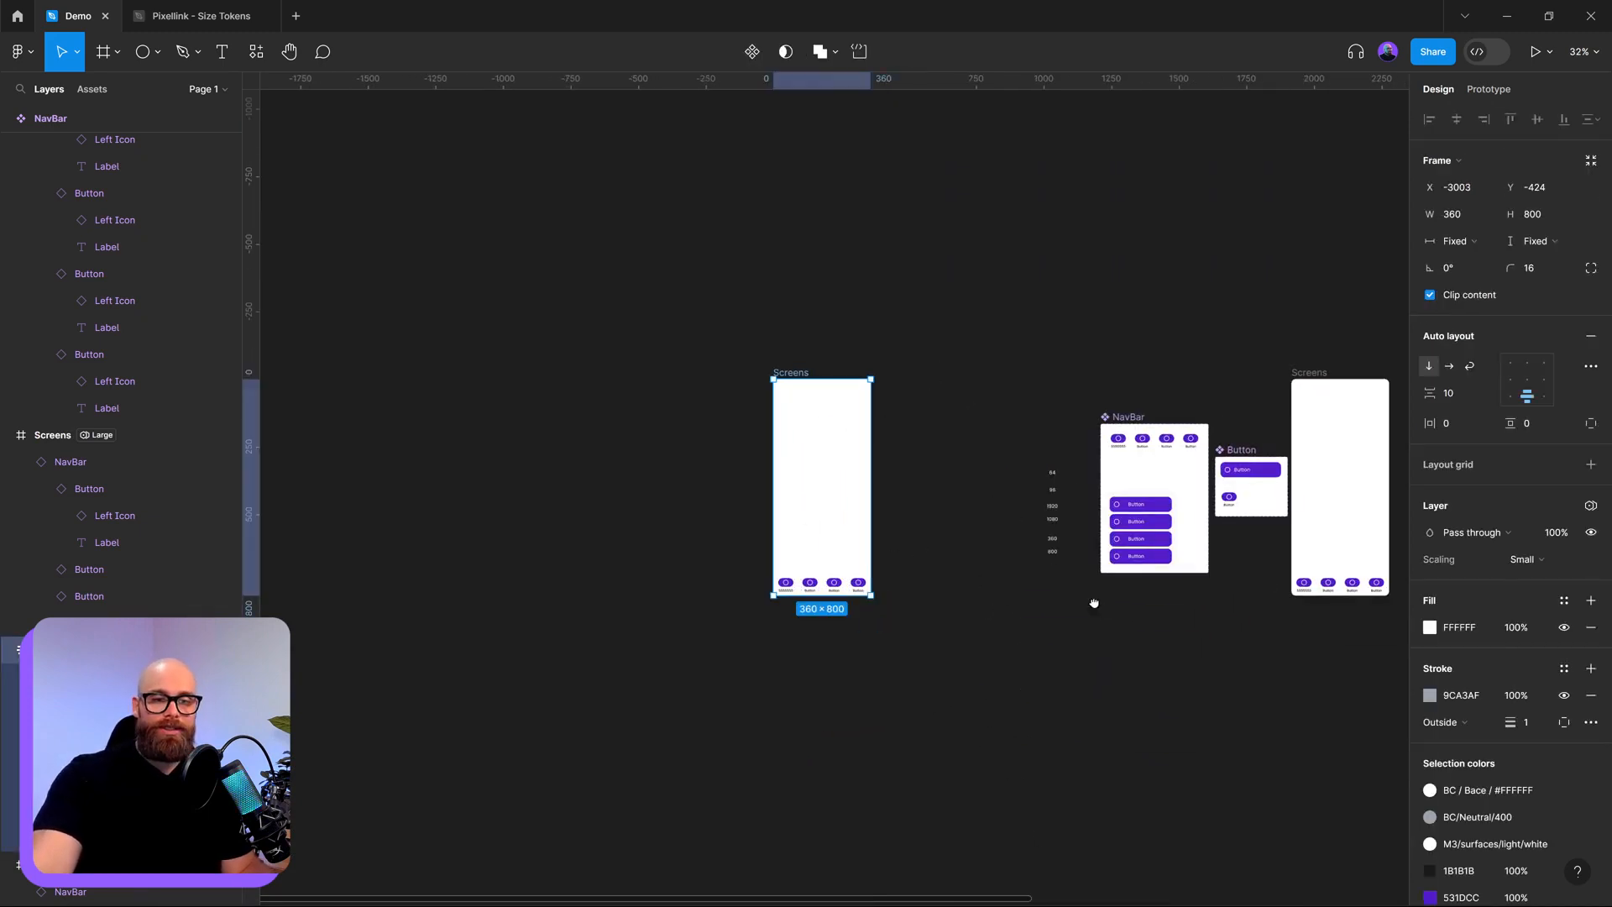
scroll(1091, 601, right, 5)
ctrl+scroll(767, 669, up, 5)
ctrl+scroll(630, 562, down, 3)
ctrl+scroll(712, 630, up, 5)
drag(538, 596, 1120, 675)
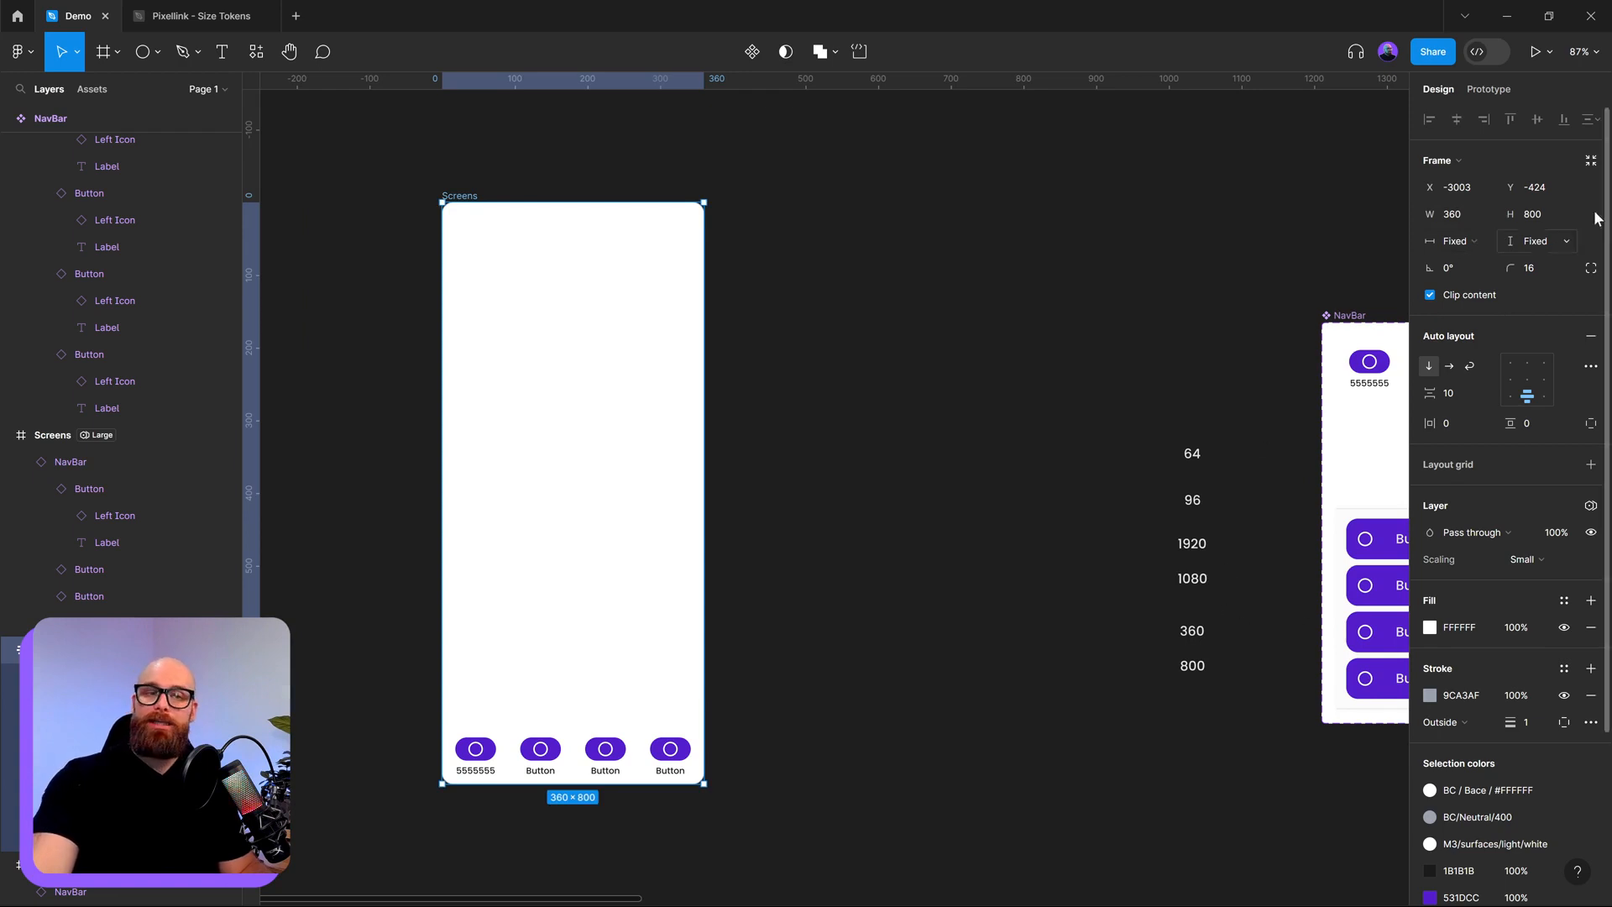
click(1488, 215)
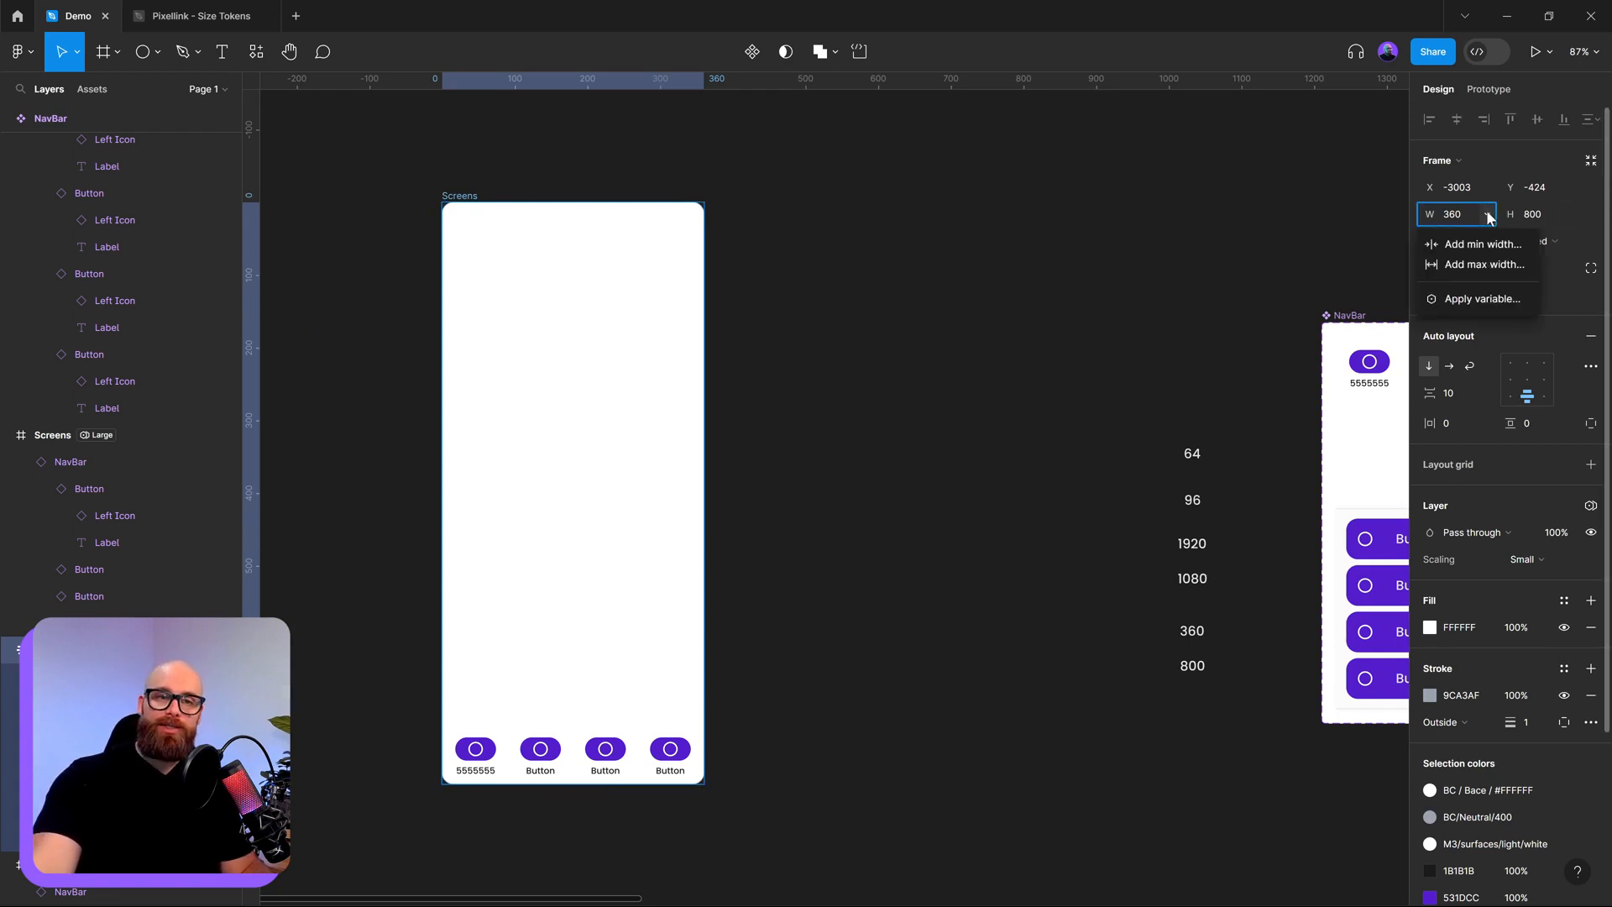
click(1568, 215)
click(1569, 214)
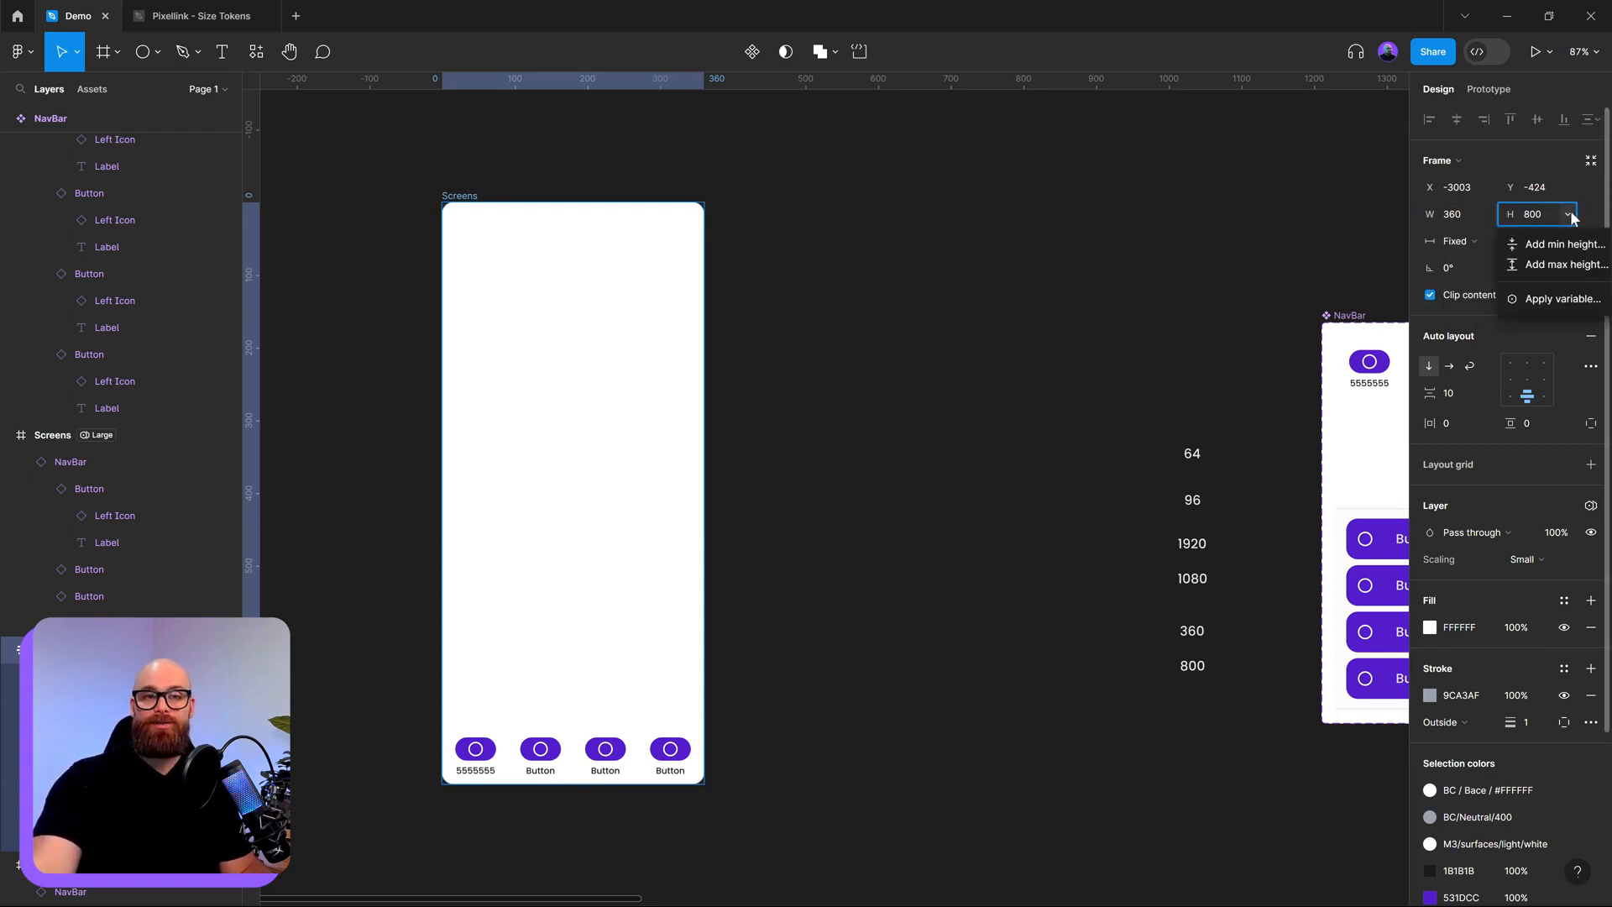
- Add a minimum width to the mobile Screens frame and bind it to the >360 variable
click(1482, 222)
click(1484, 216)
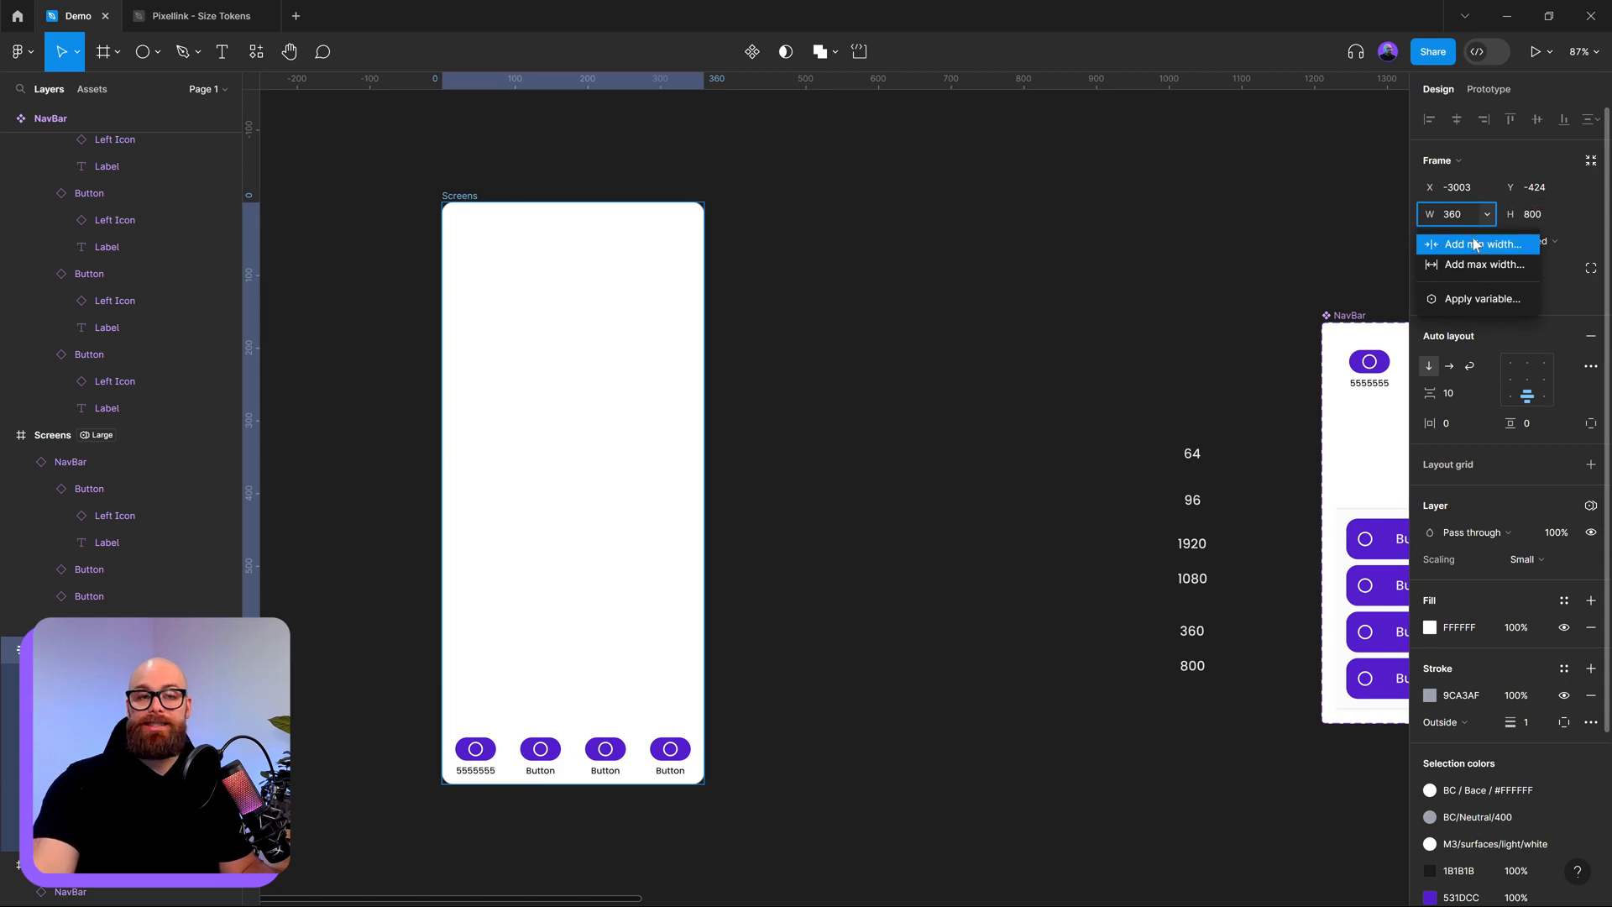
click(1477, 245)
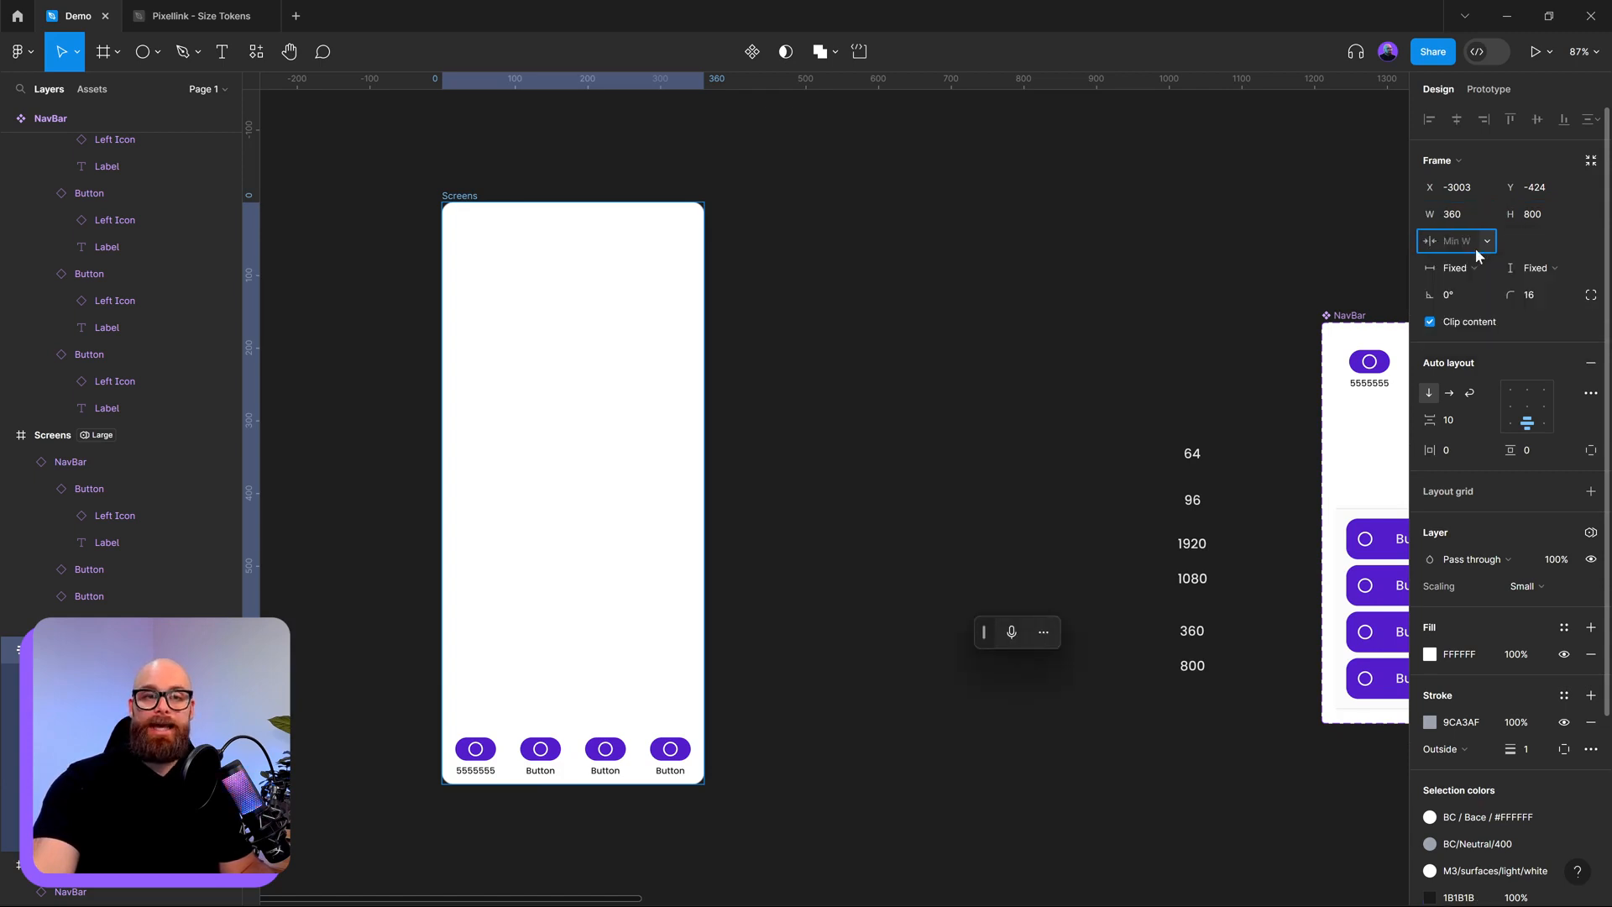
click(1485, 241)
click(1467, 329)
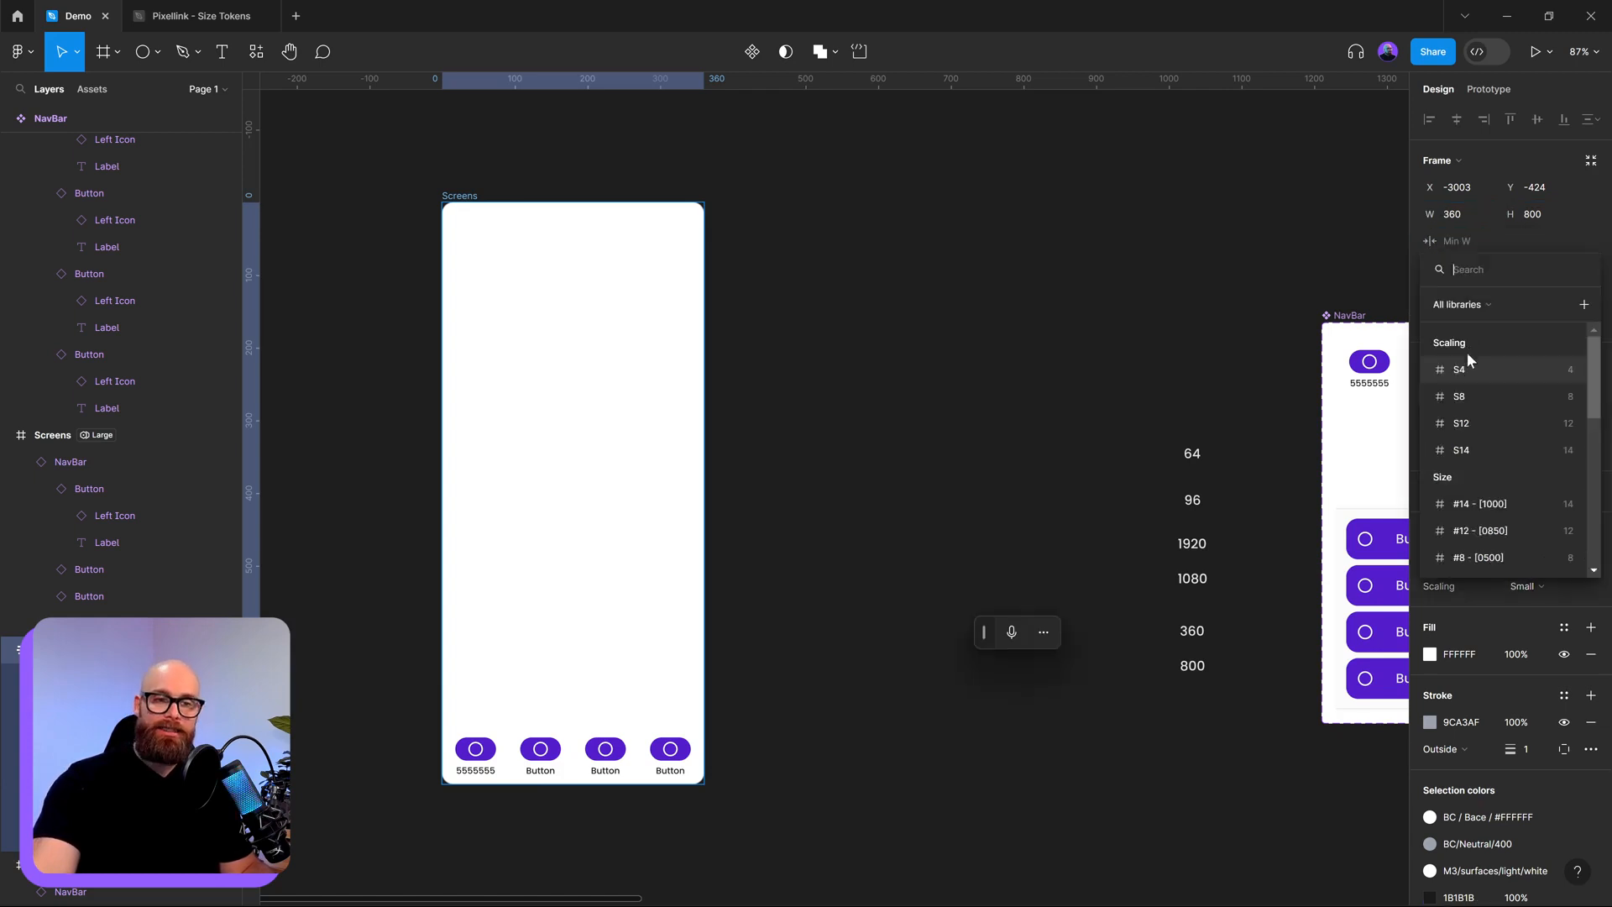
scroll(1492, 431, down, 3)
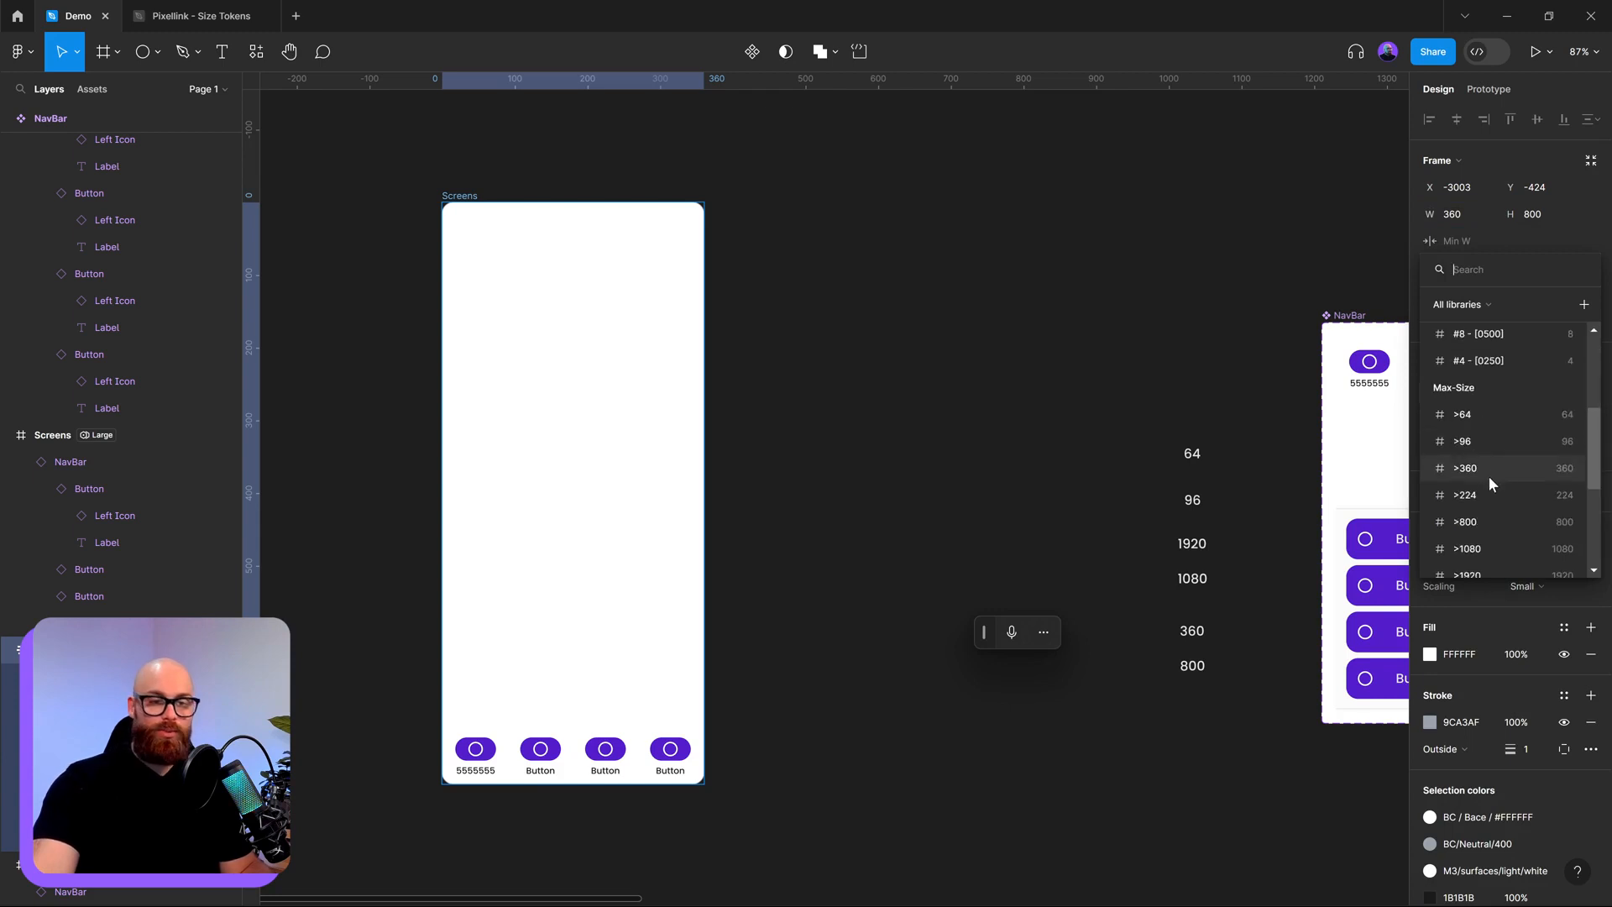
click(1500, 467)
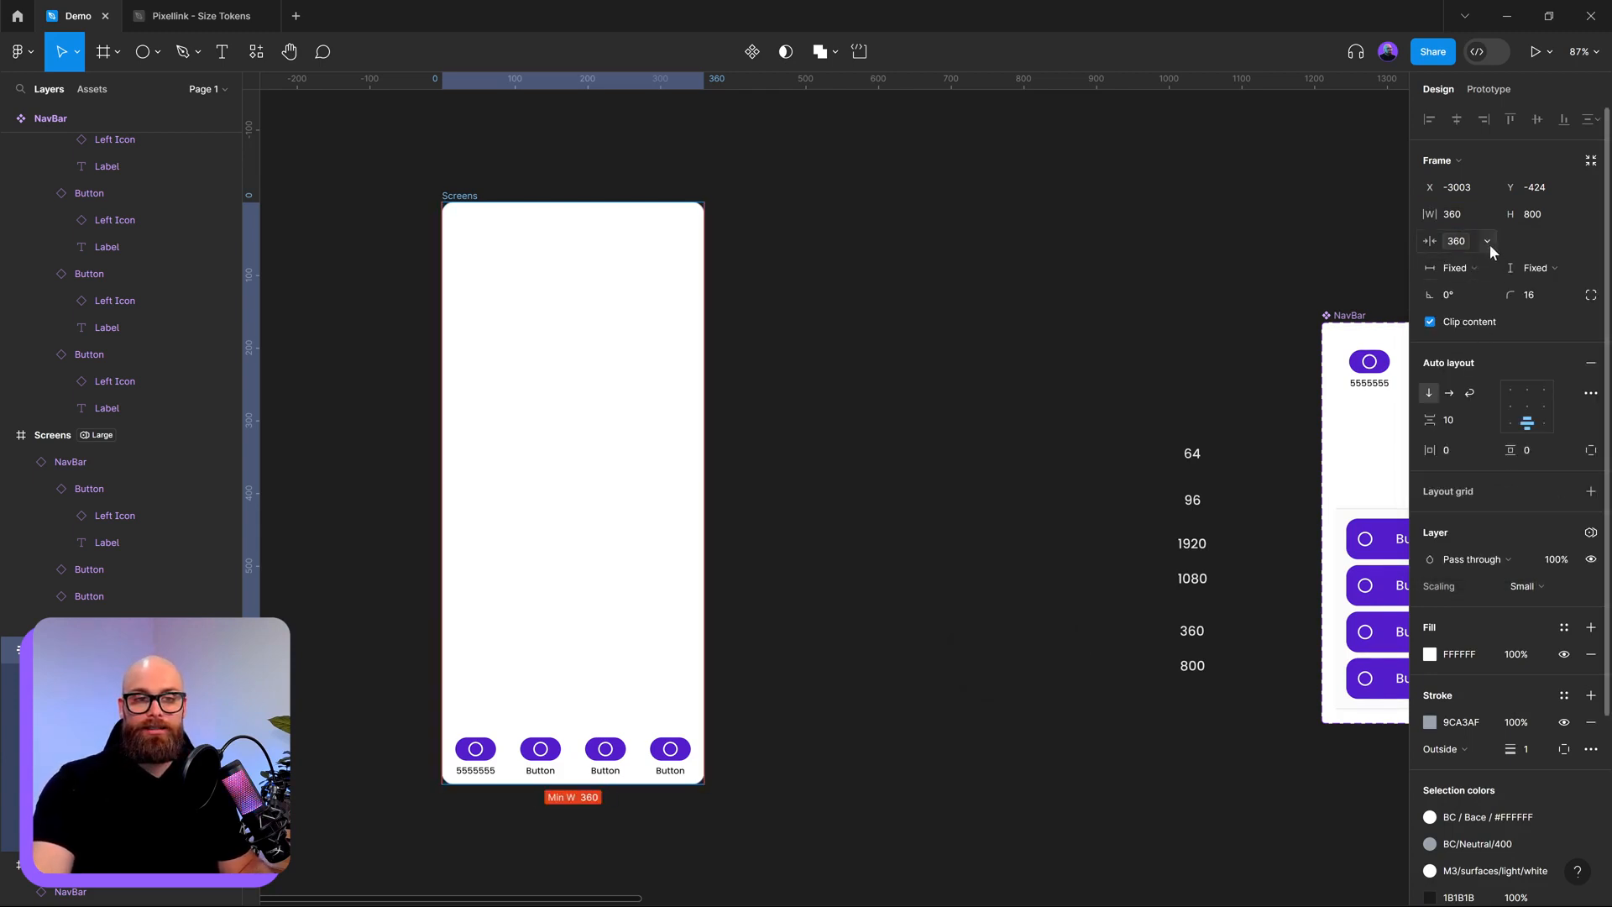
- Rebind the Screens frame's minimum width to the <360 variable from the Min-Size group
click(1488, 242)
click(1451, 242)
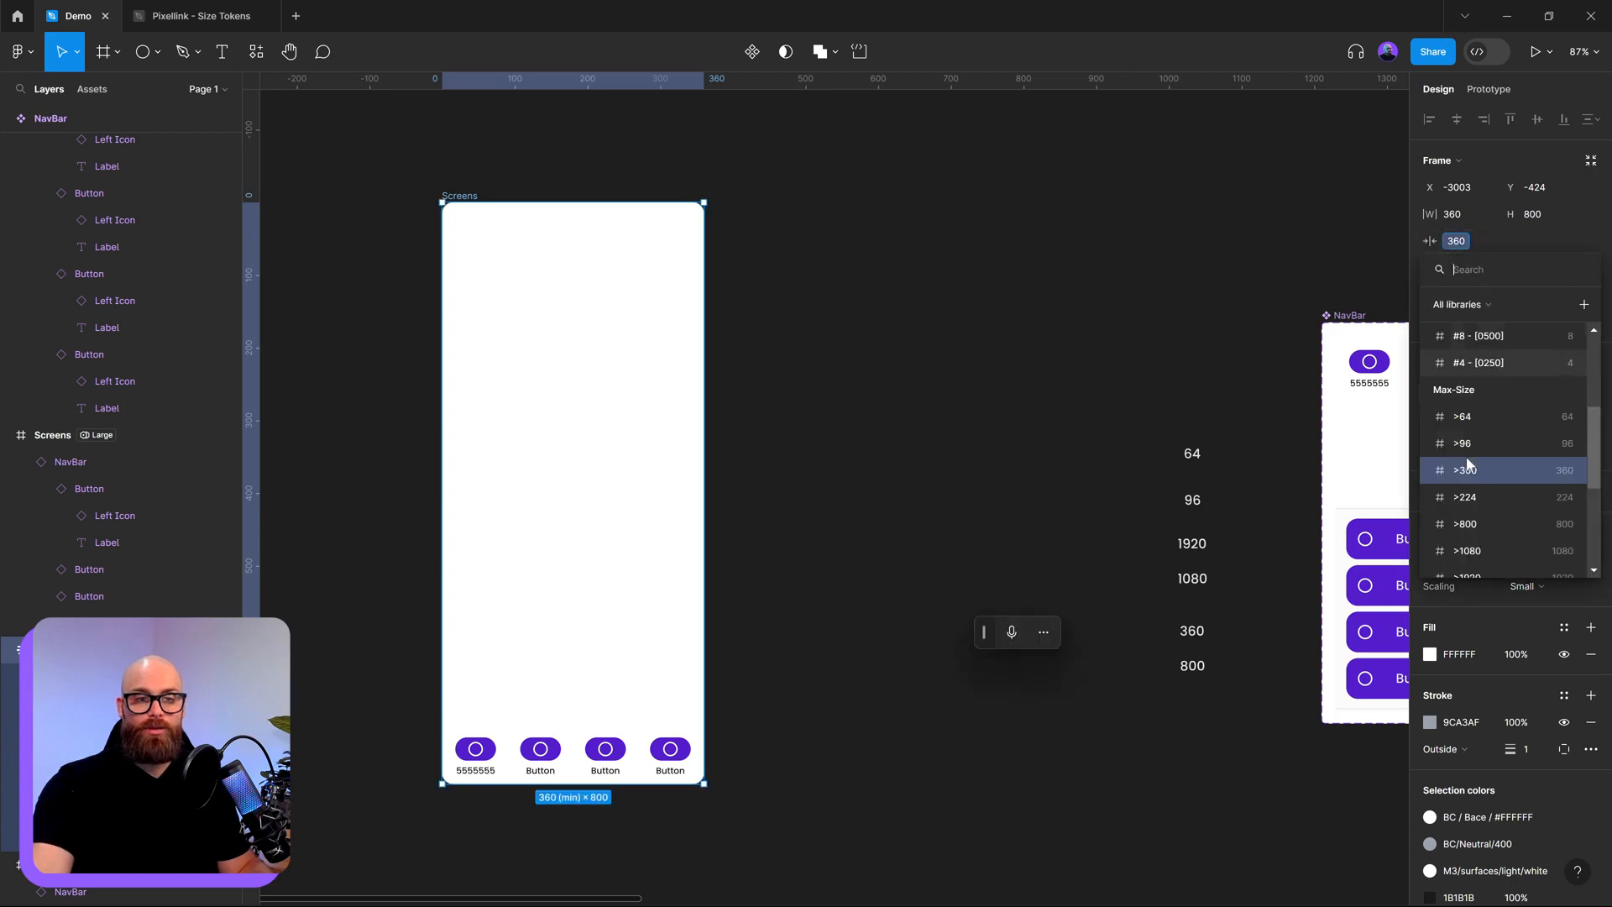
text(<)
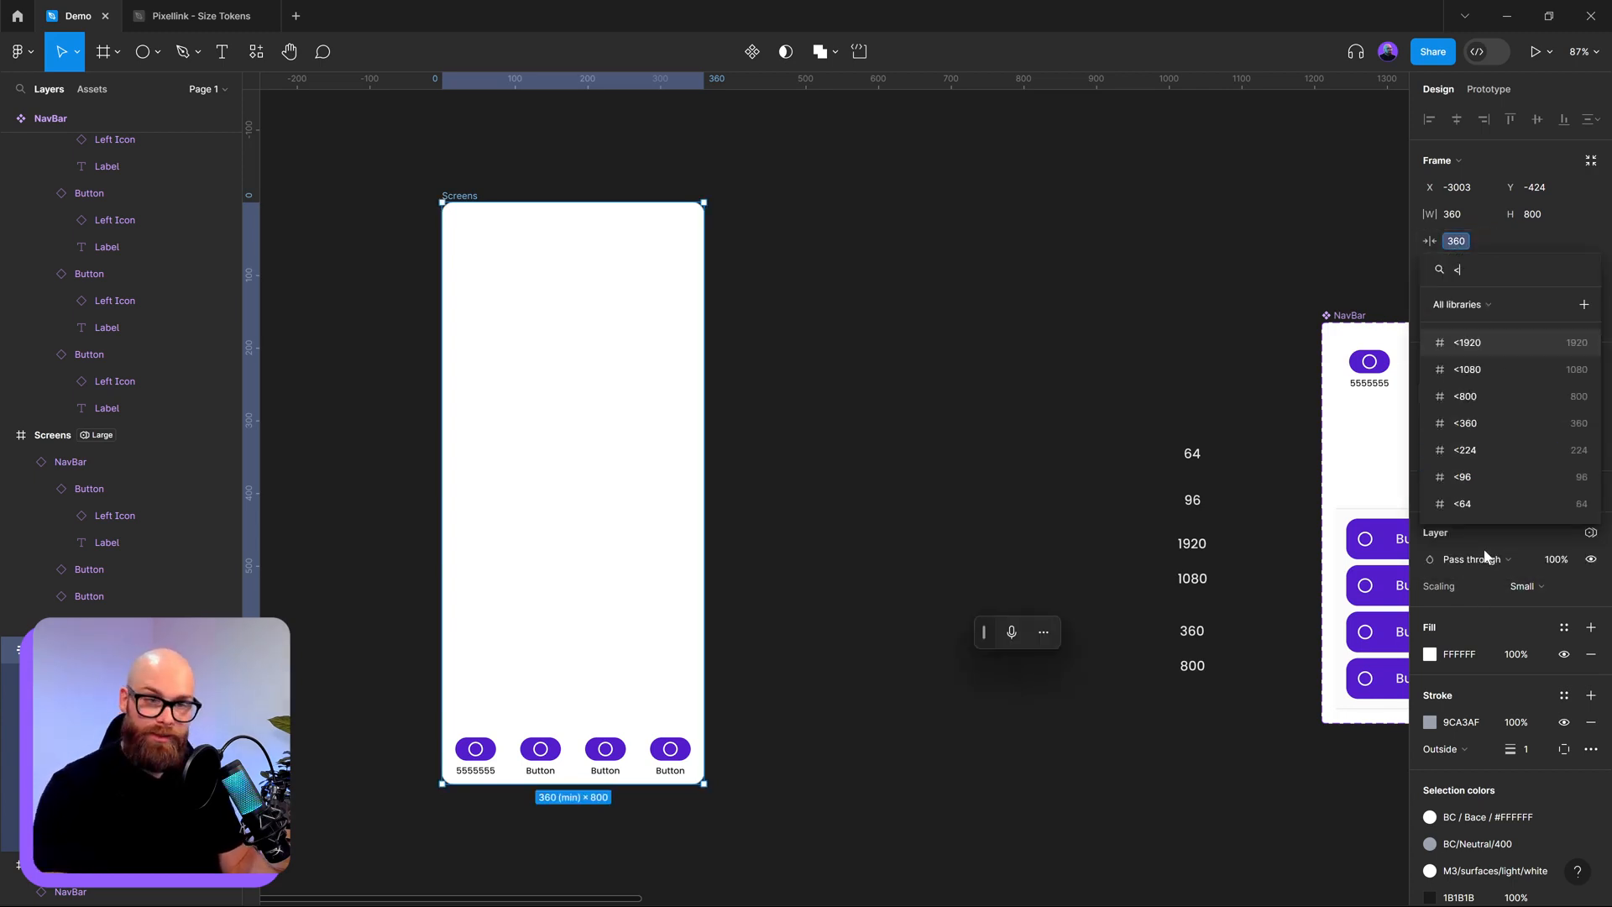
click(1478, 423)
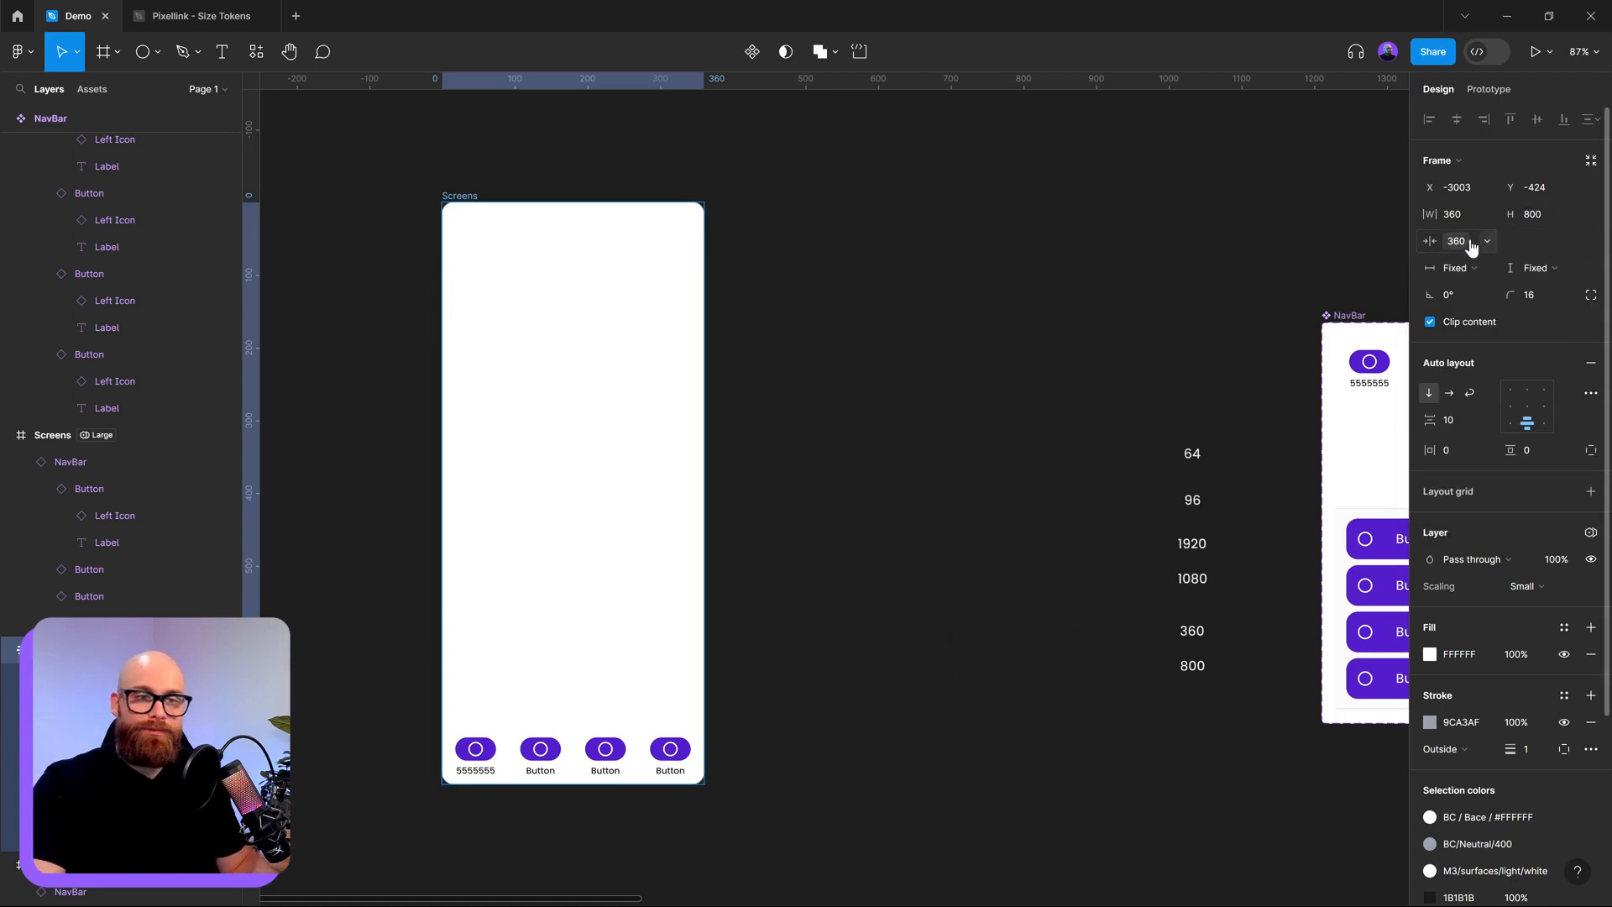
- Add a maximum width to the mobile Screens frame and bind it to the >800 variable
click(1489, 216)
click(1488, 215)
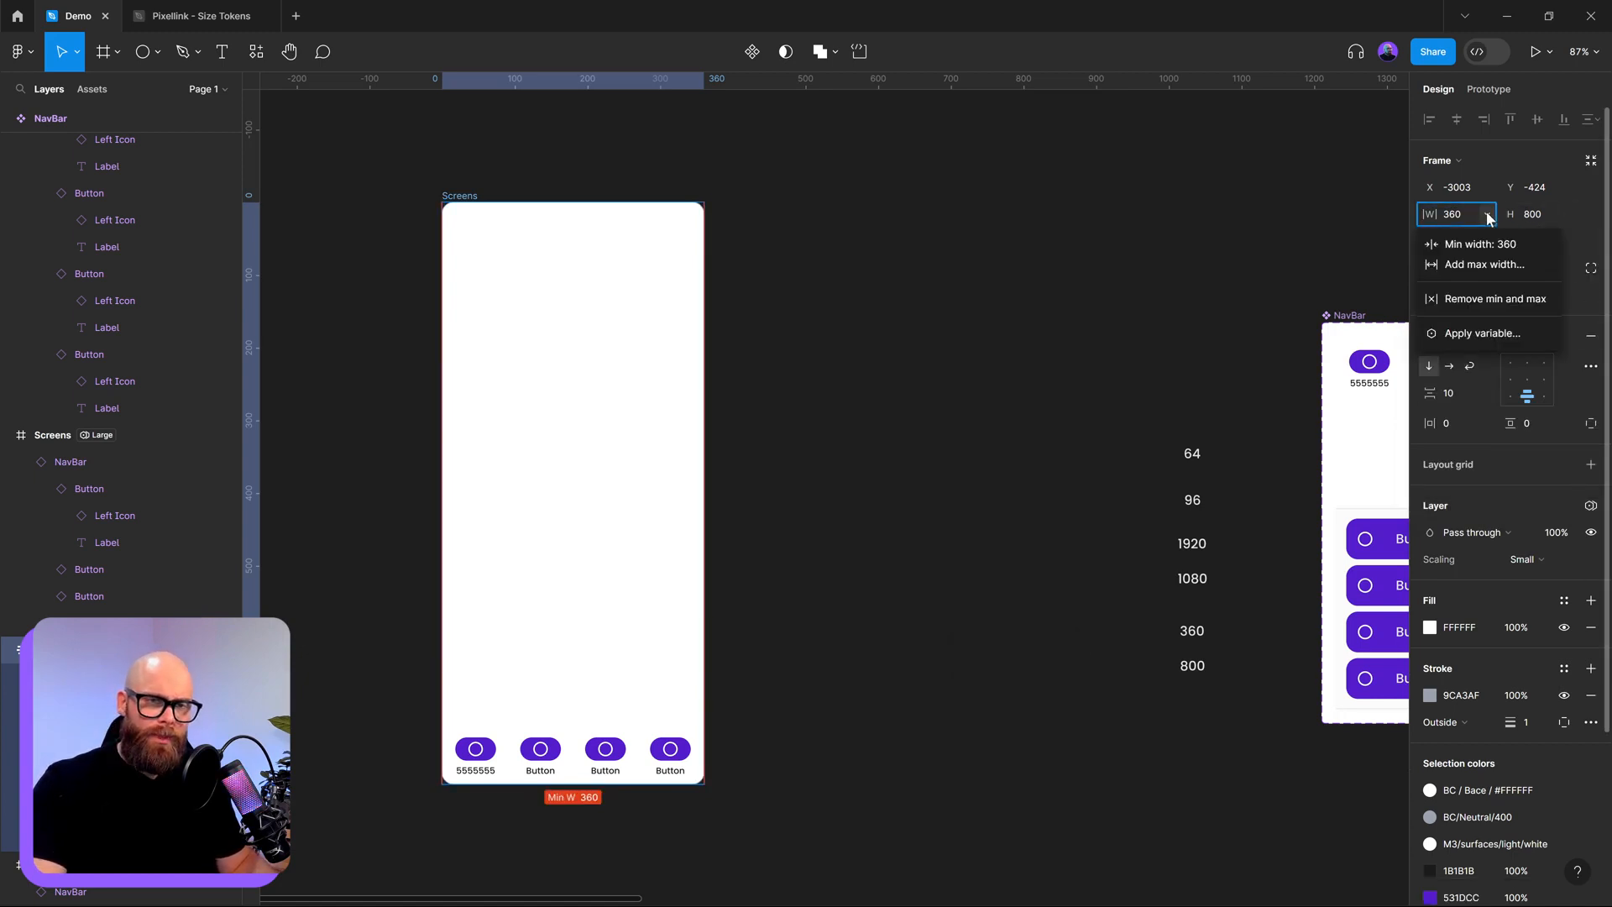
click(1484, 264)
click(1488, 269)
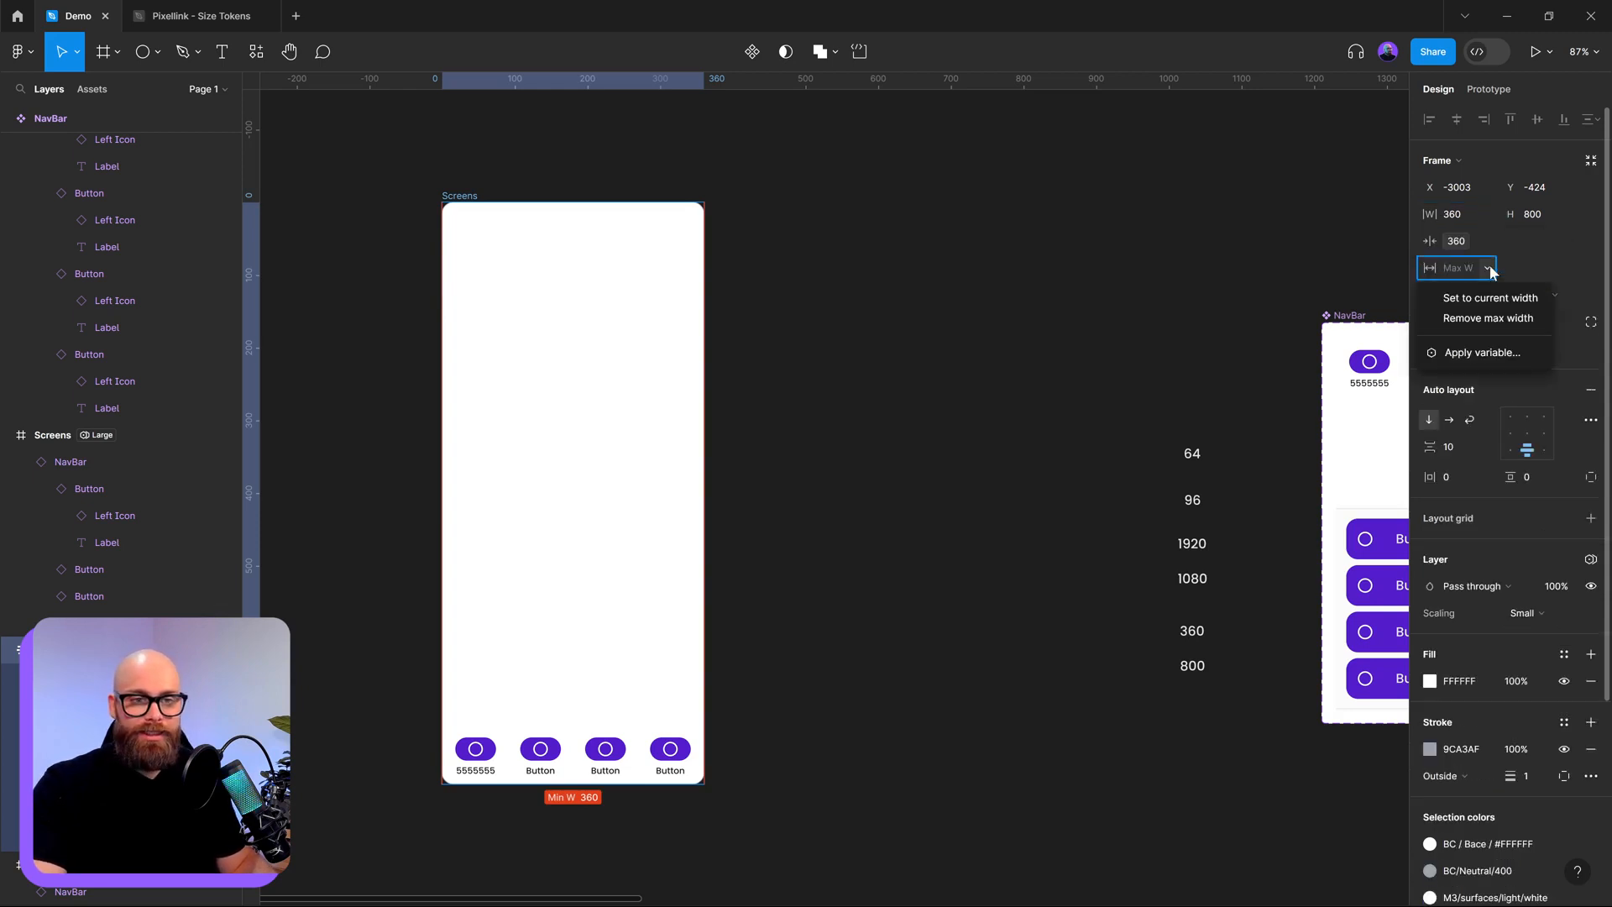
click(1494, 353)
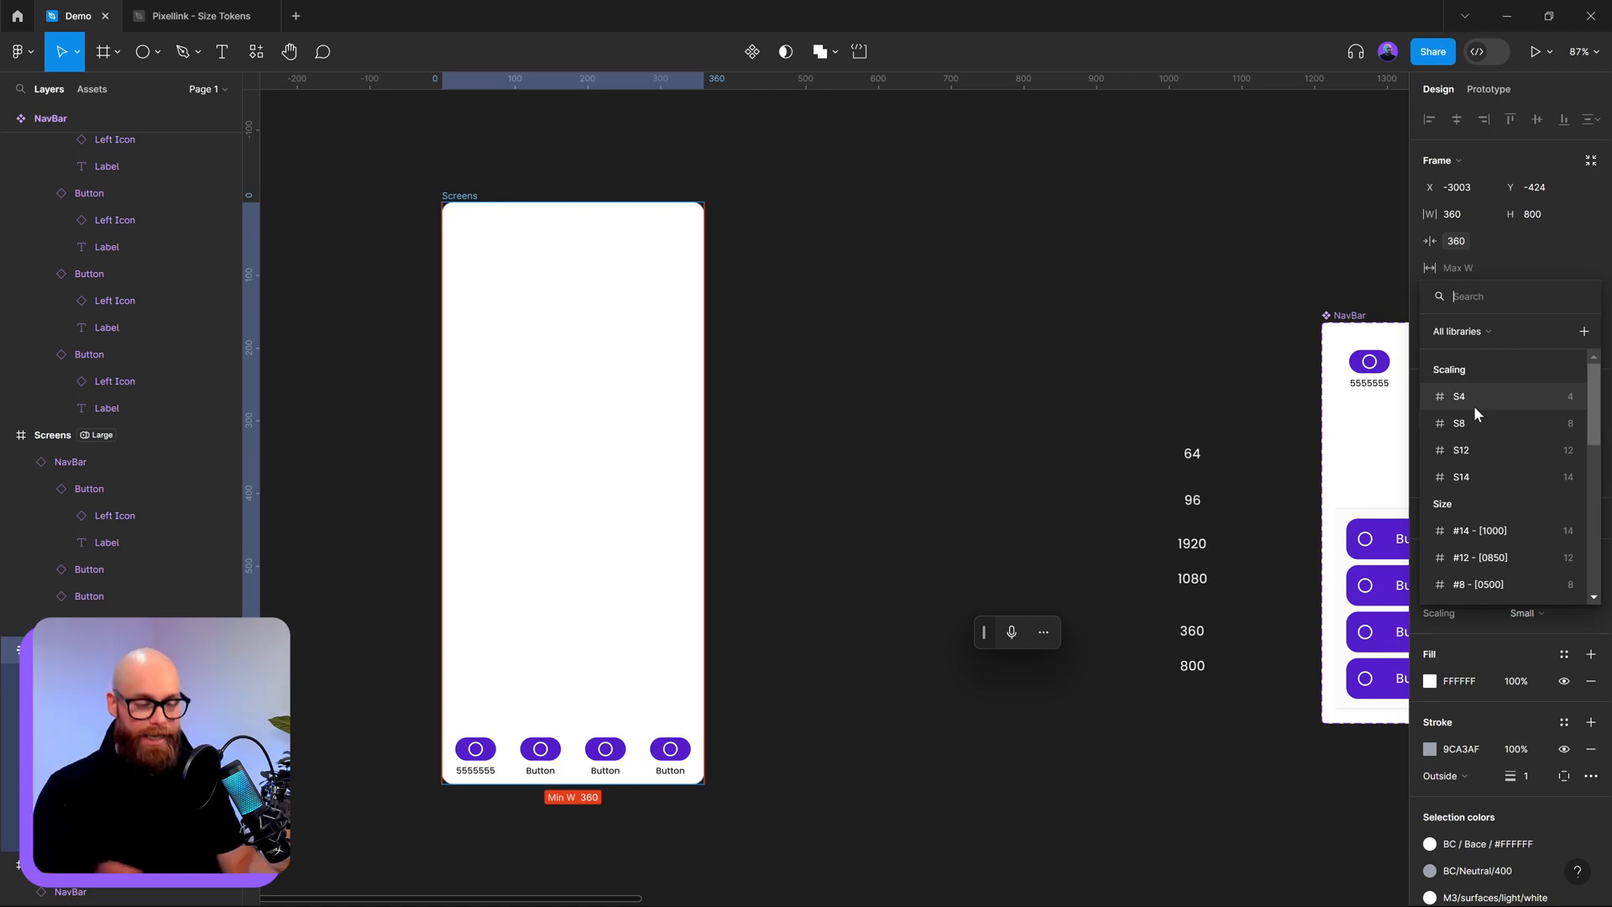
text(8)
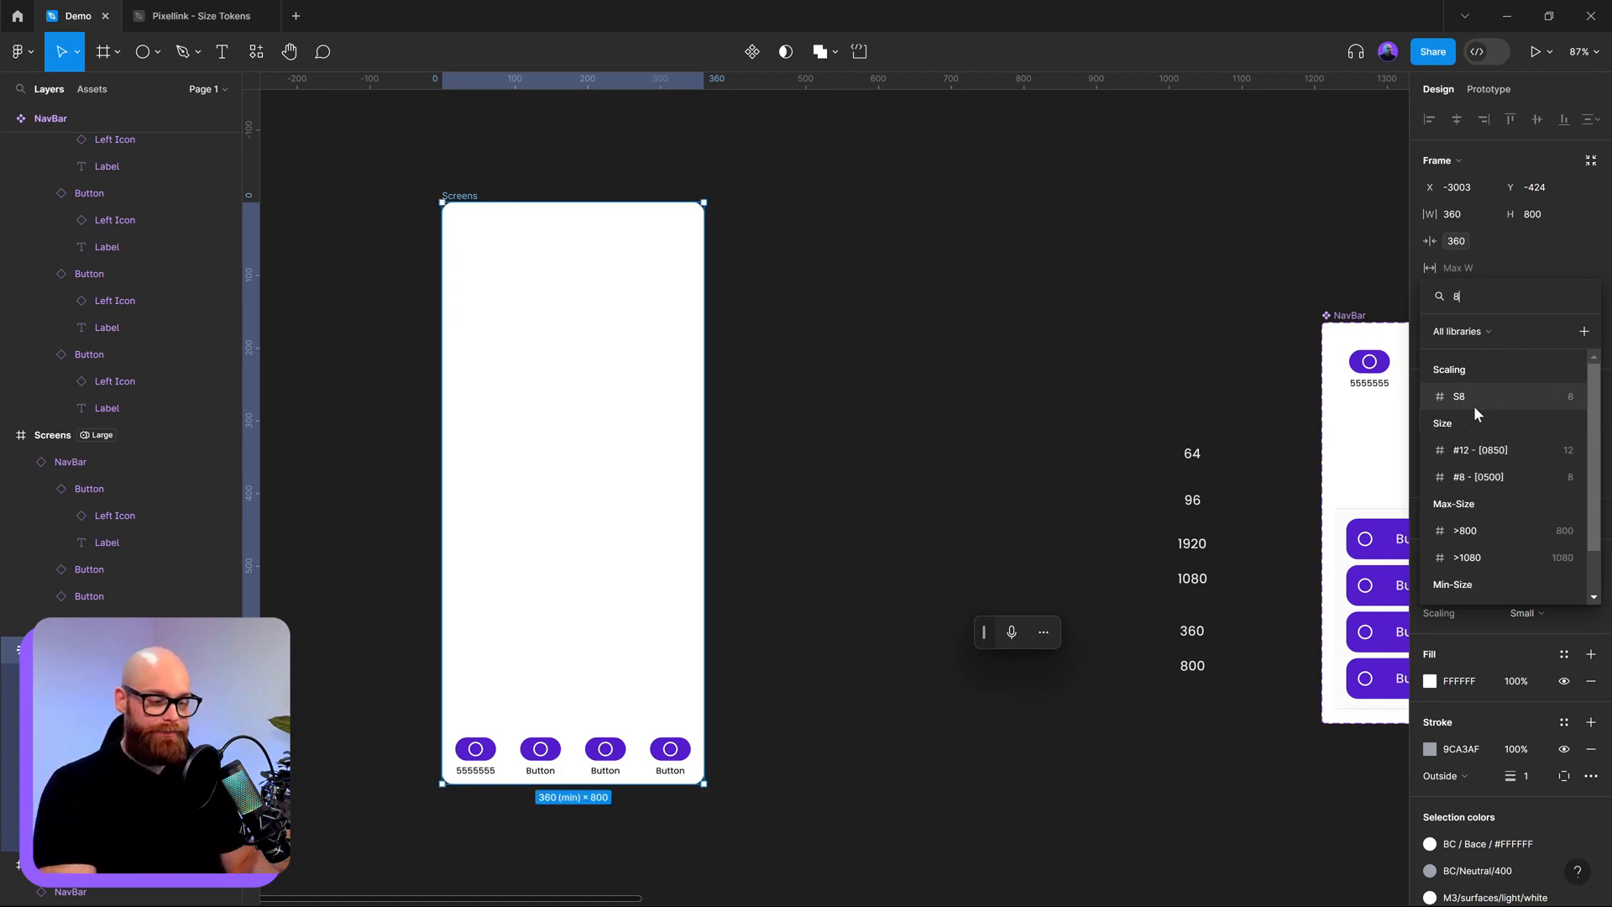
key(BackSpace)
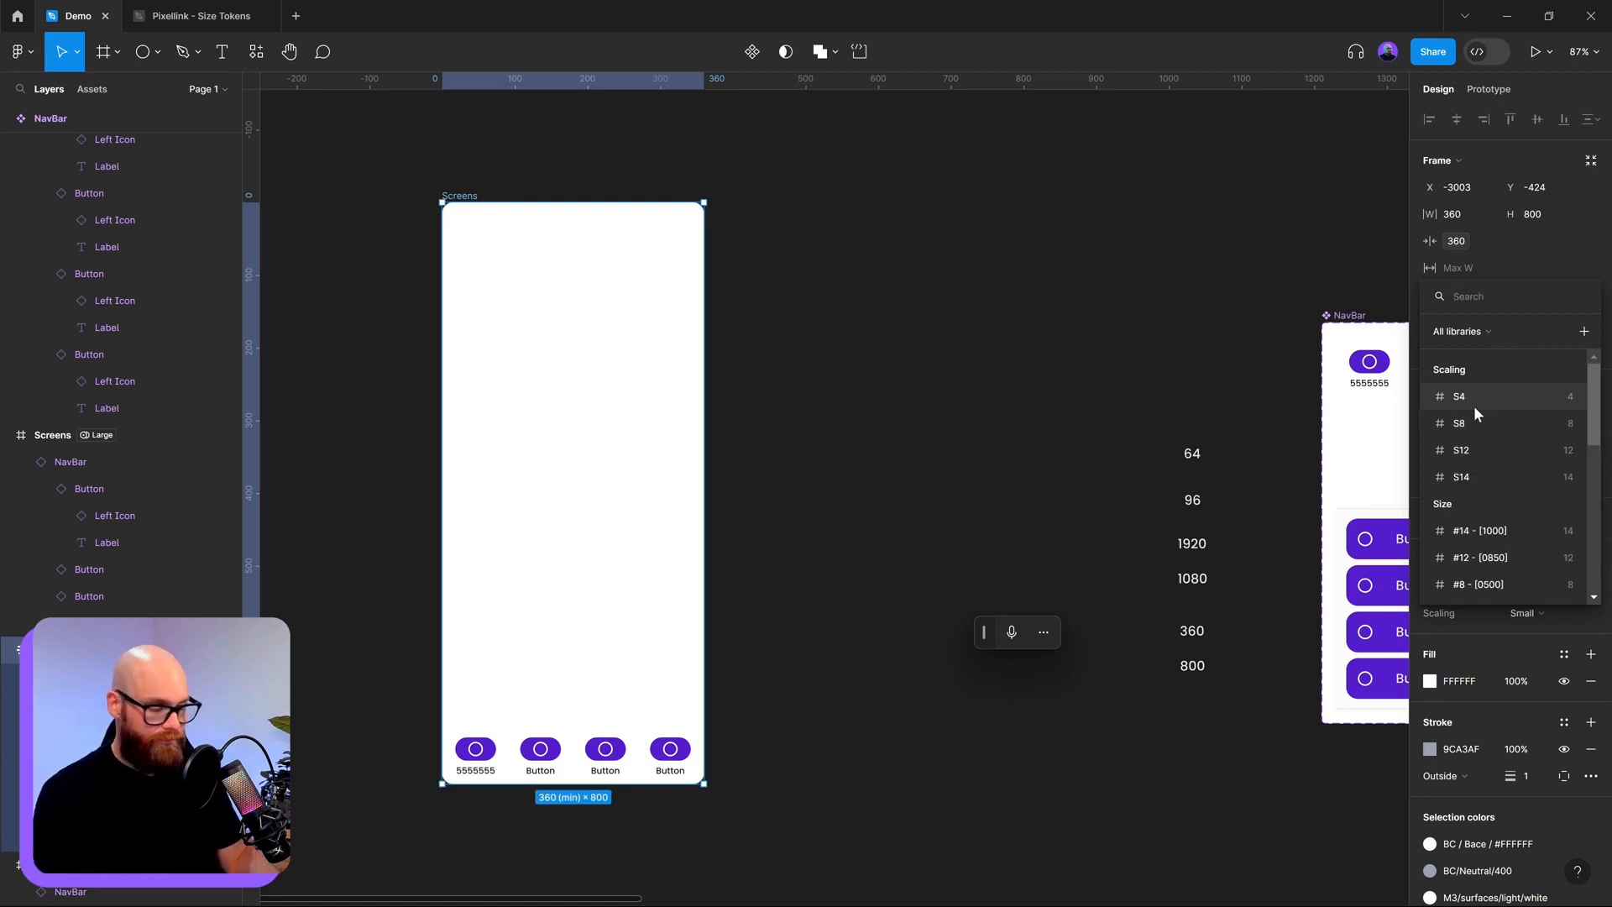
text(>)
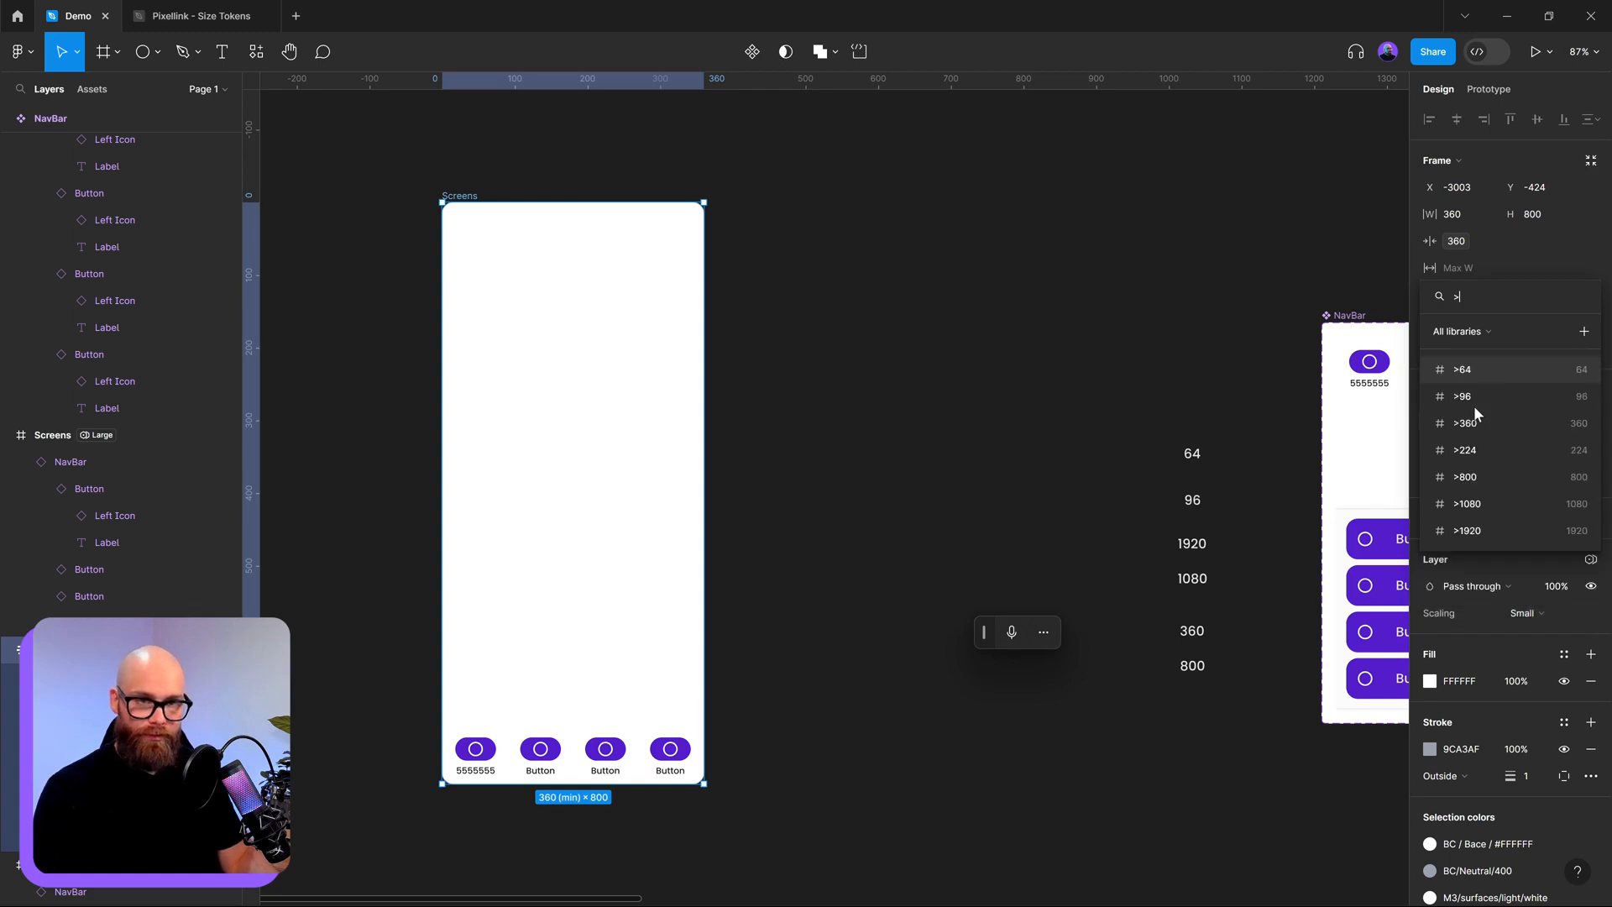
click(1477, 479)
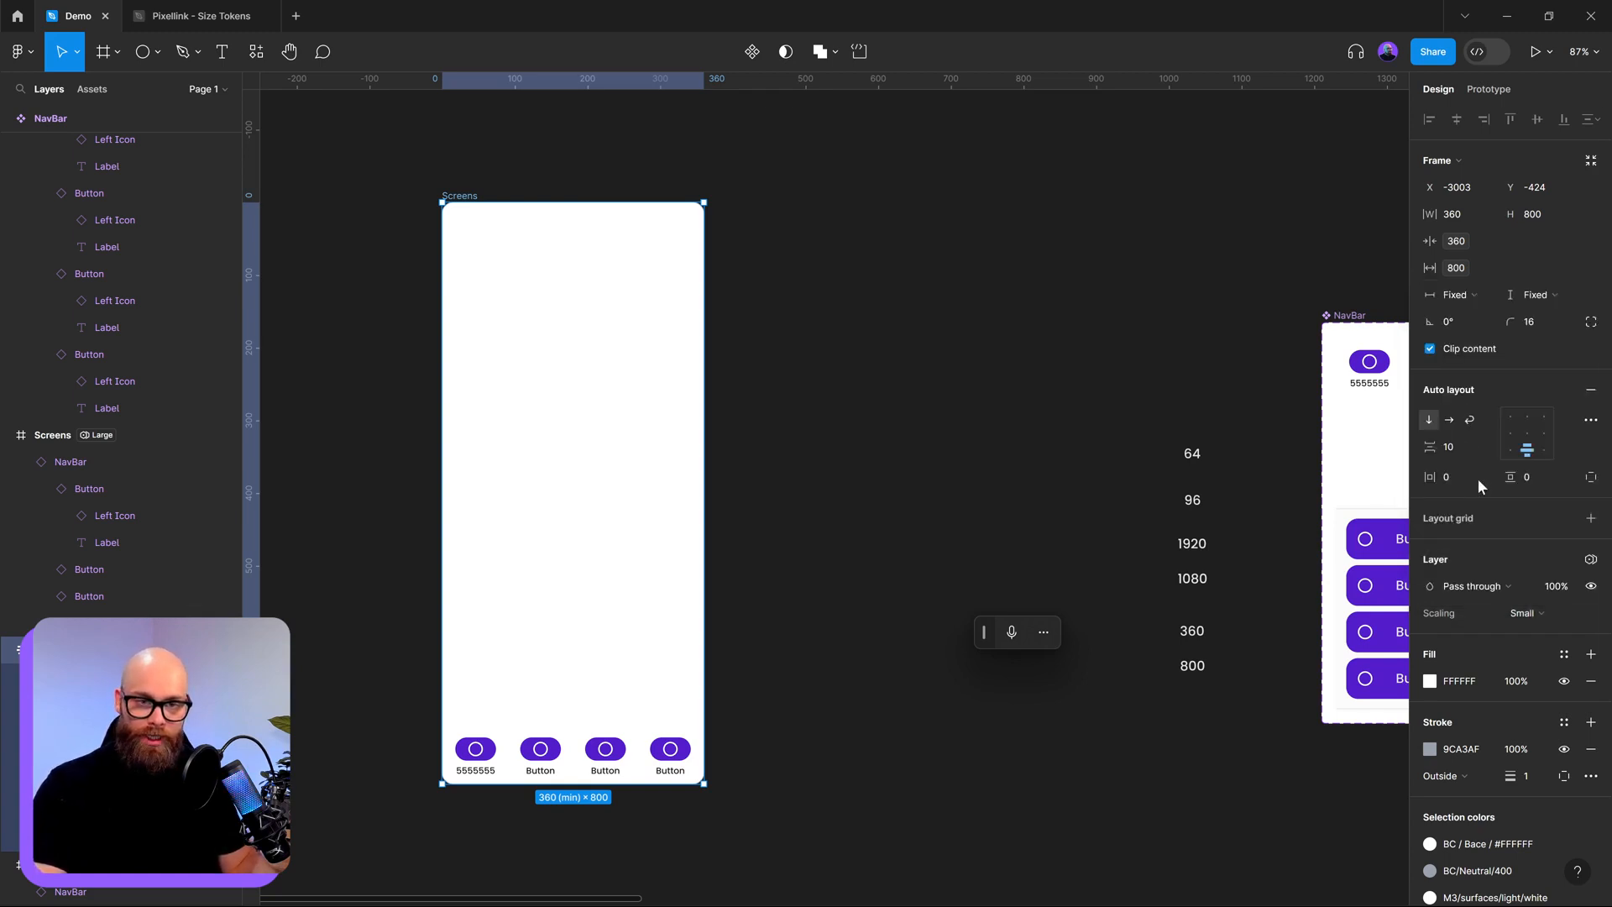
- Test shrinking the mobile Screens frame from its left and top edges, and undo the resize
click(949, 436)
scroll(829, 504, down, 2)
drag(830, 504, 966, 466)
scroll(965, 466, down, 2)
click(759, 425)
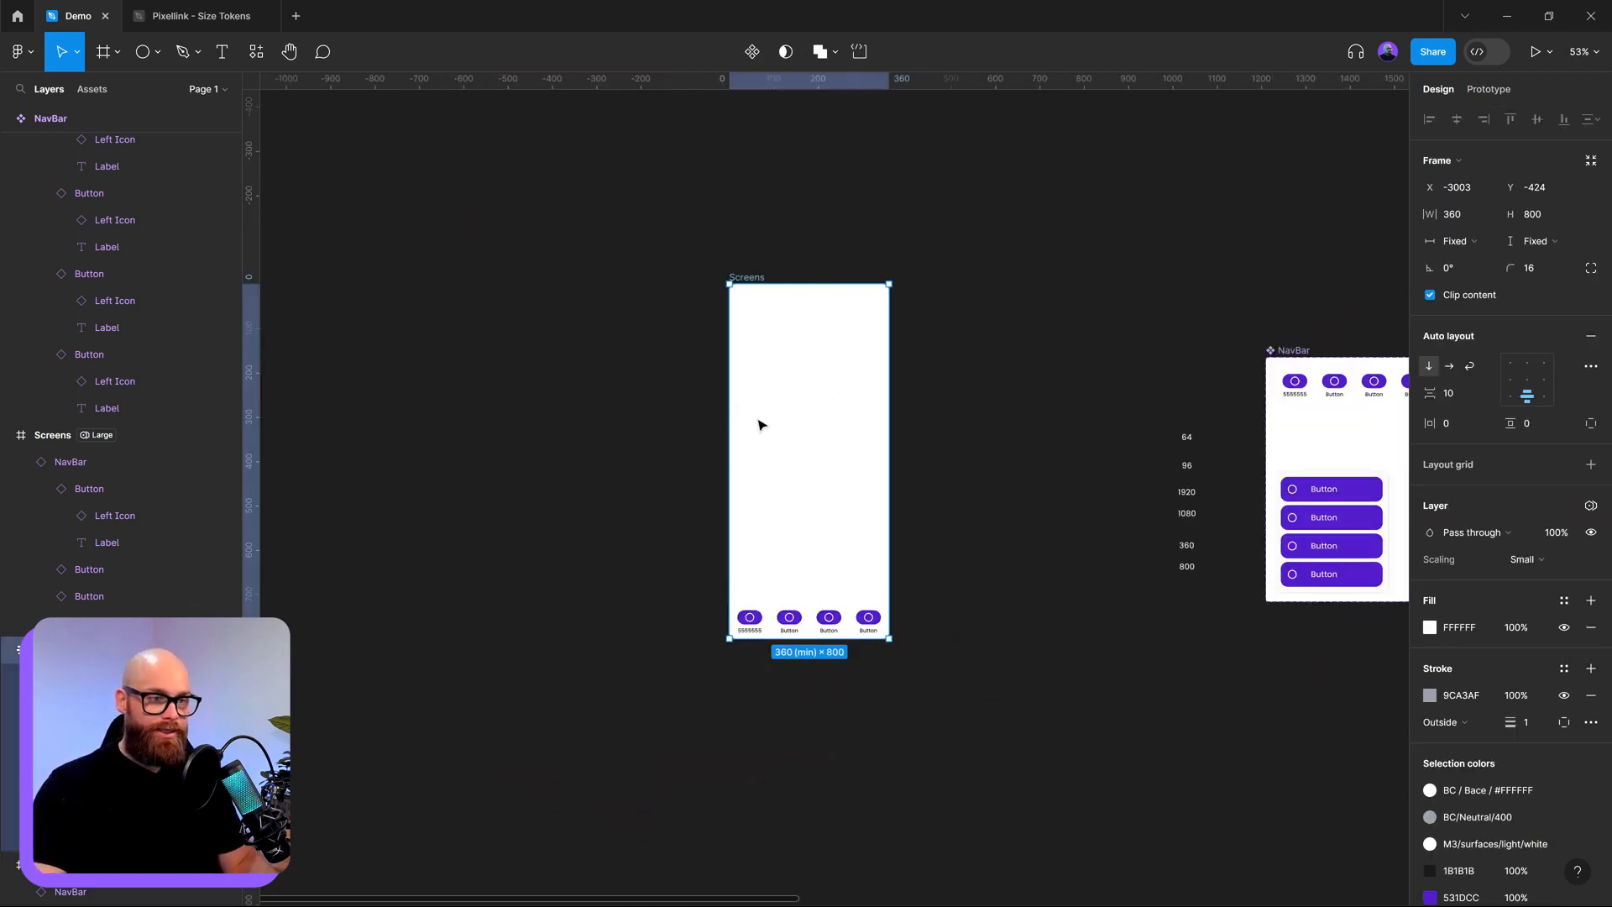
drag(728, 418, 957, 439)
click(853, 241)
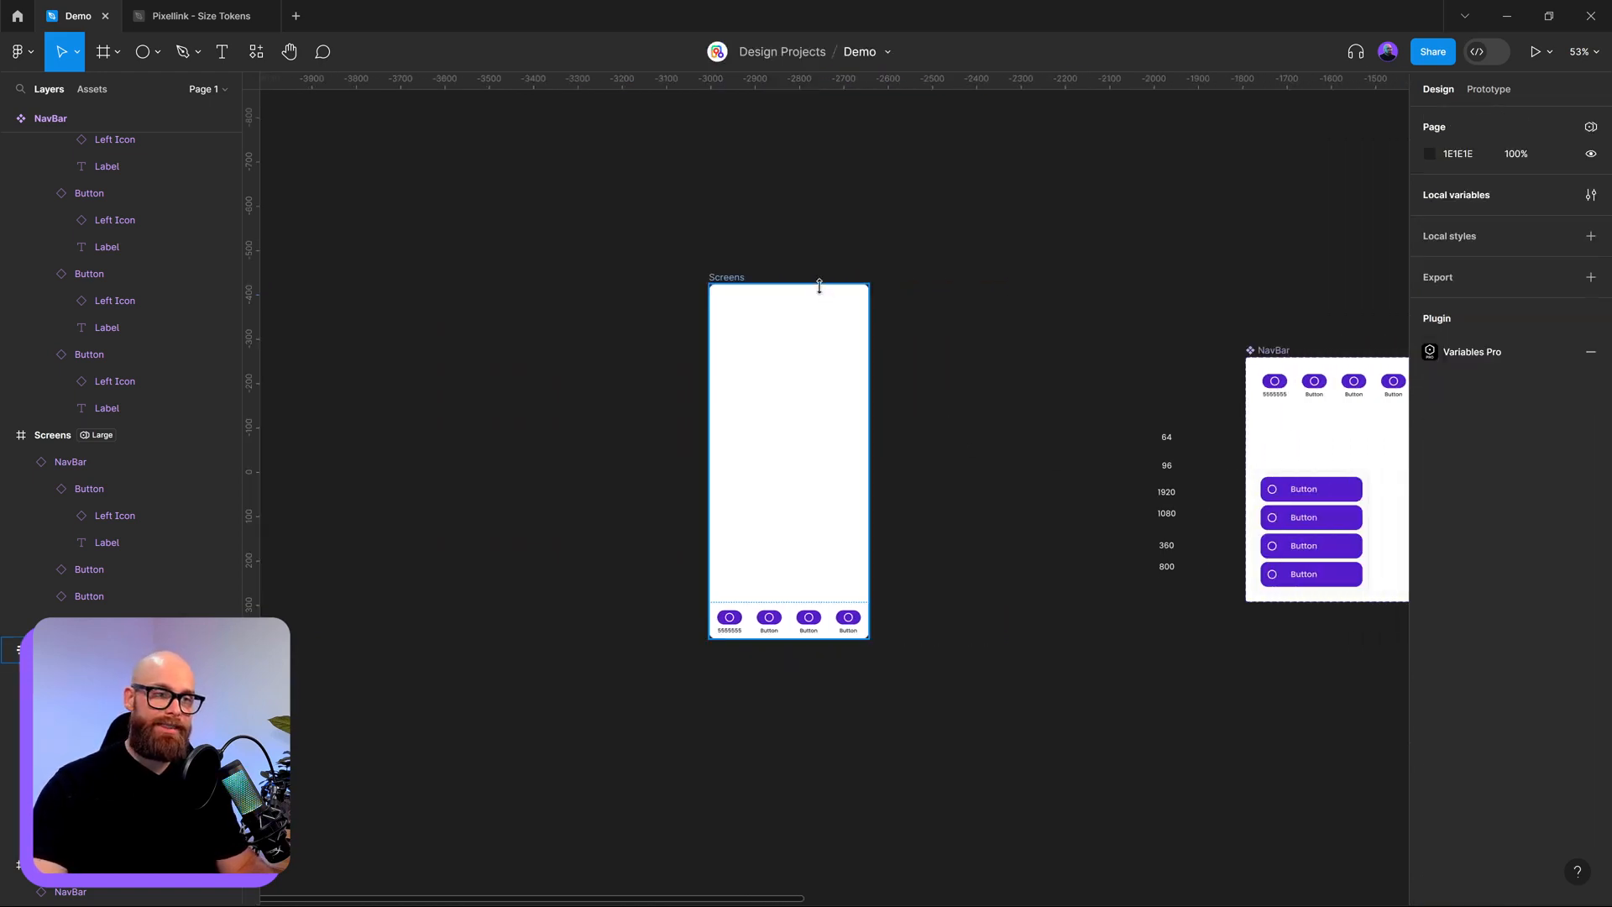
mouse_move(817, 285)
mouse_down()
mouse_move(805, 699)
mouse_move(812, 309)
mouse_up()
key(ctrl+z)
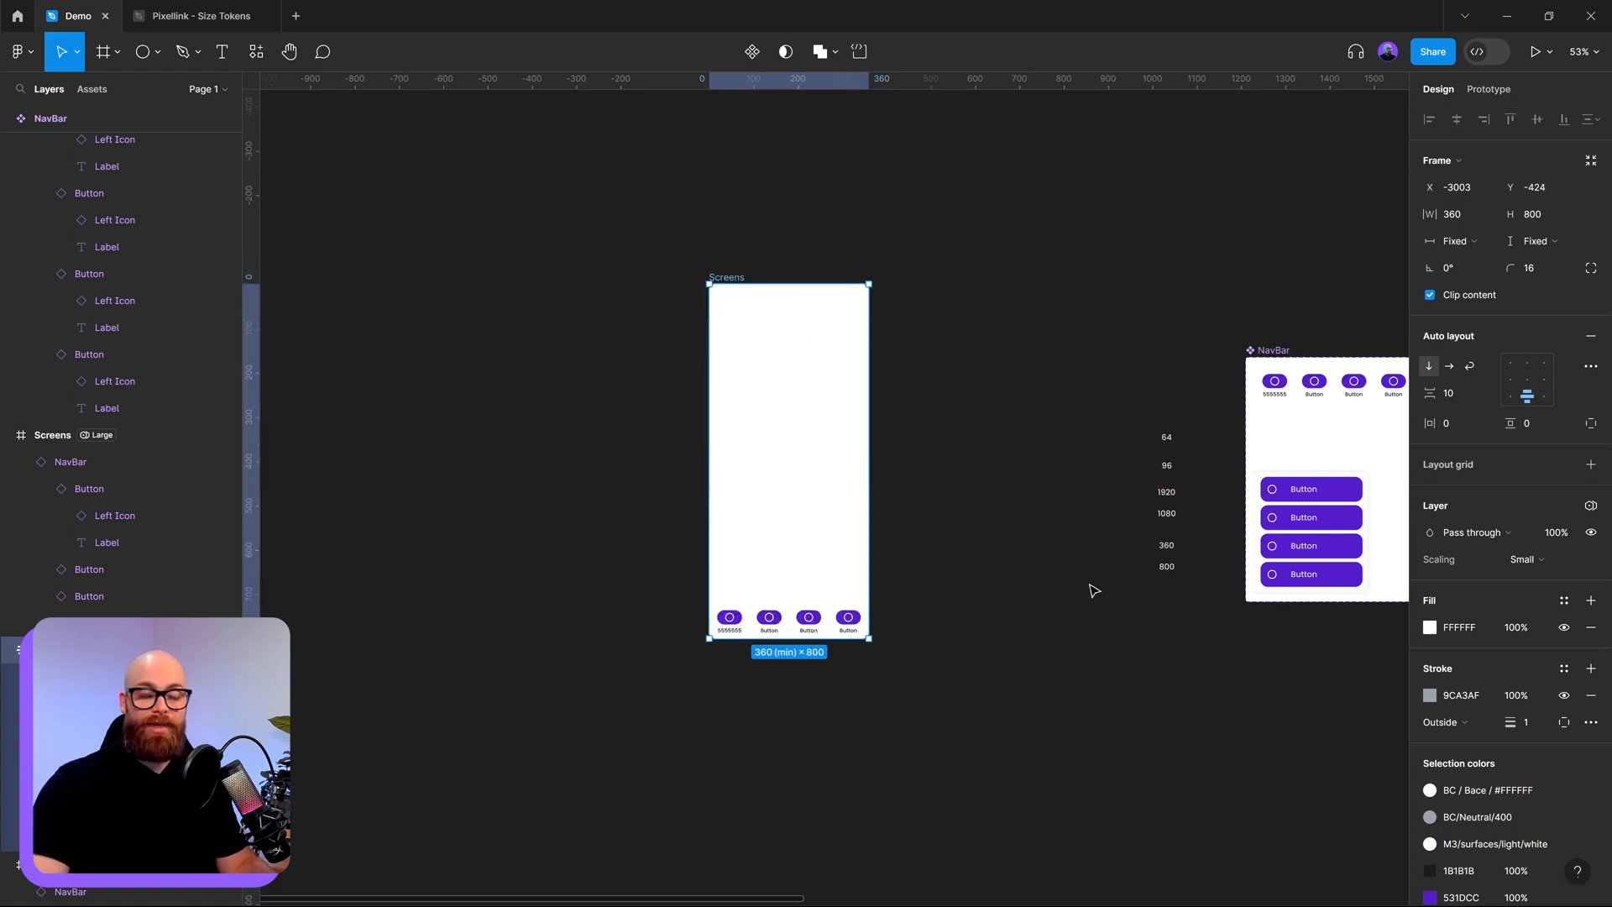
- Test widening the mobile Screens frame from its right edge to 800, and undo the resize
click(955, 506)
click(766, 369)
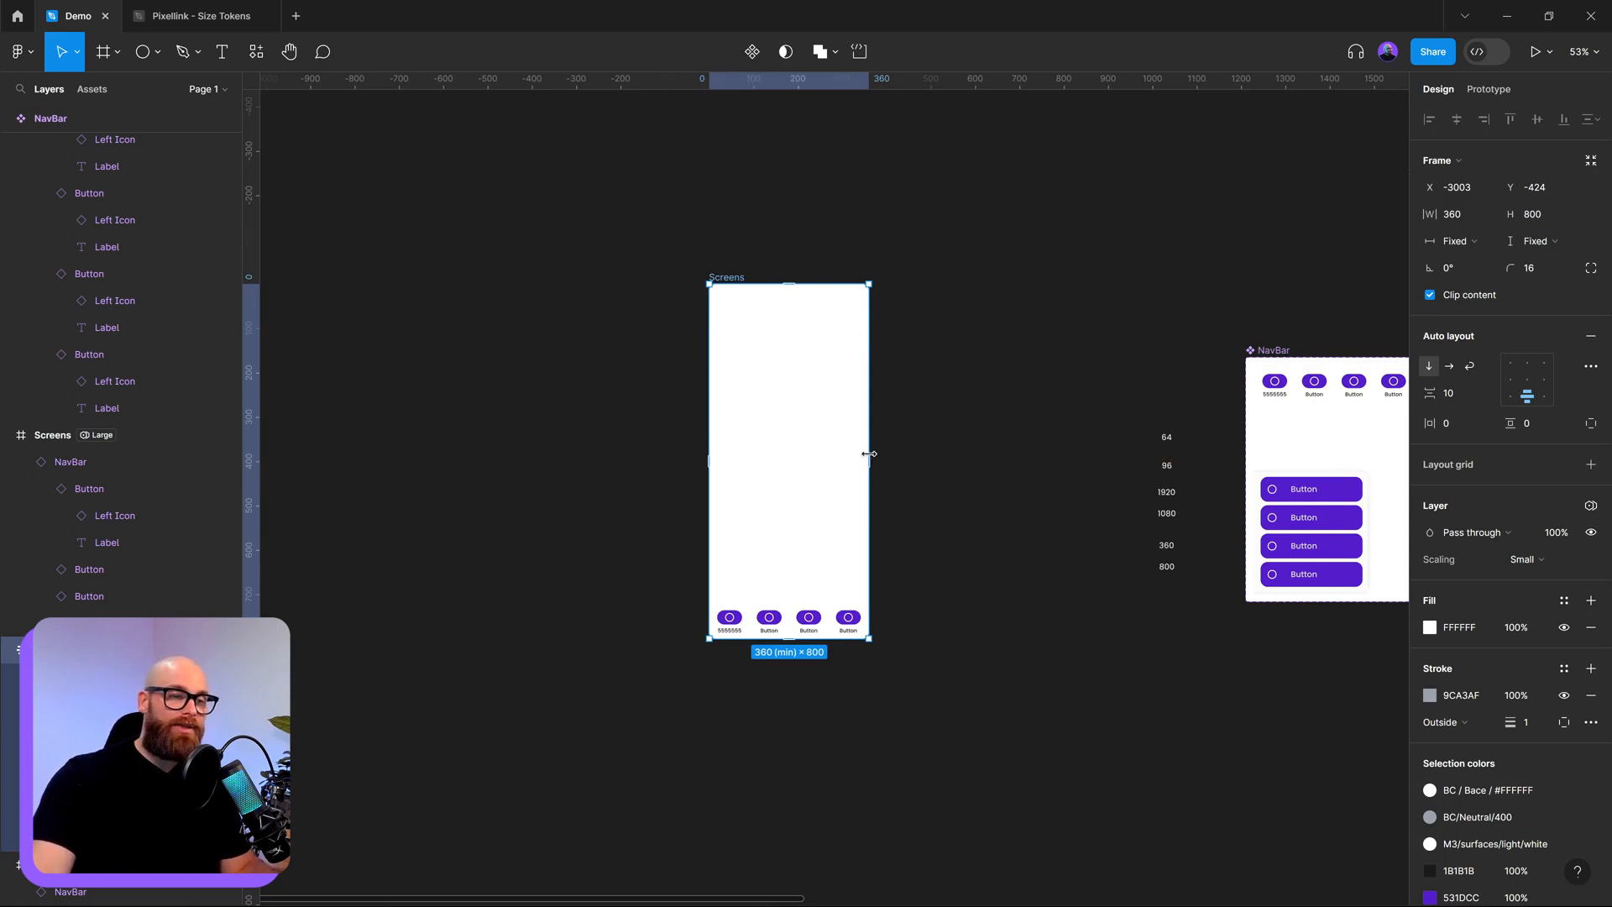
drag(868, 453, 1504, 390)
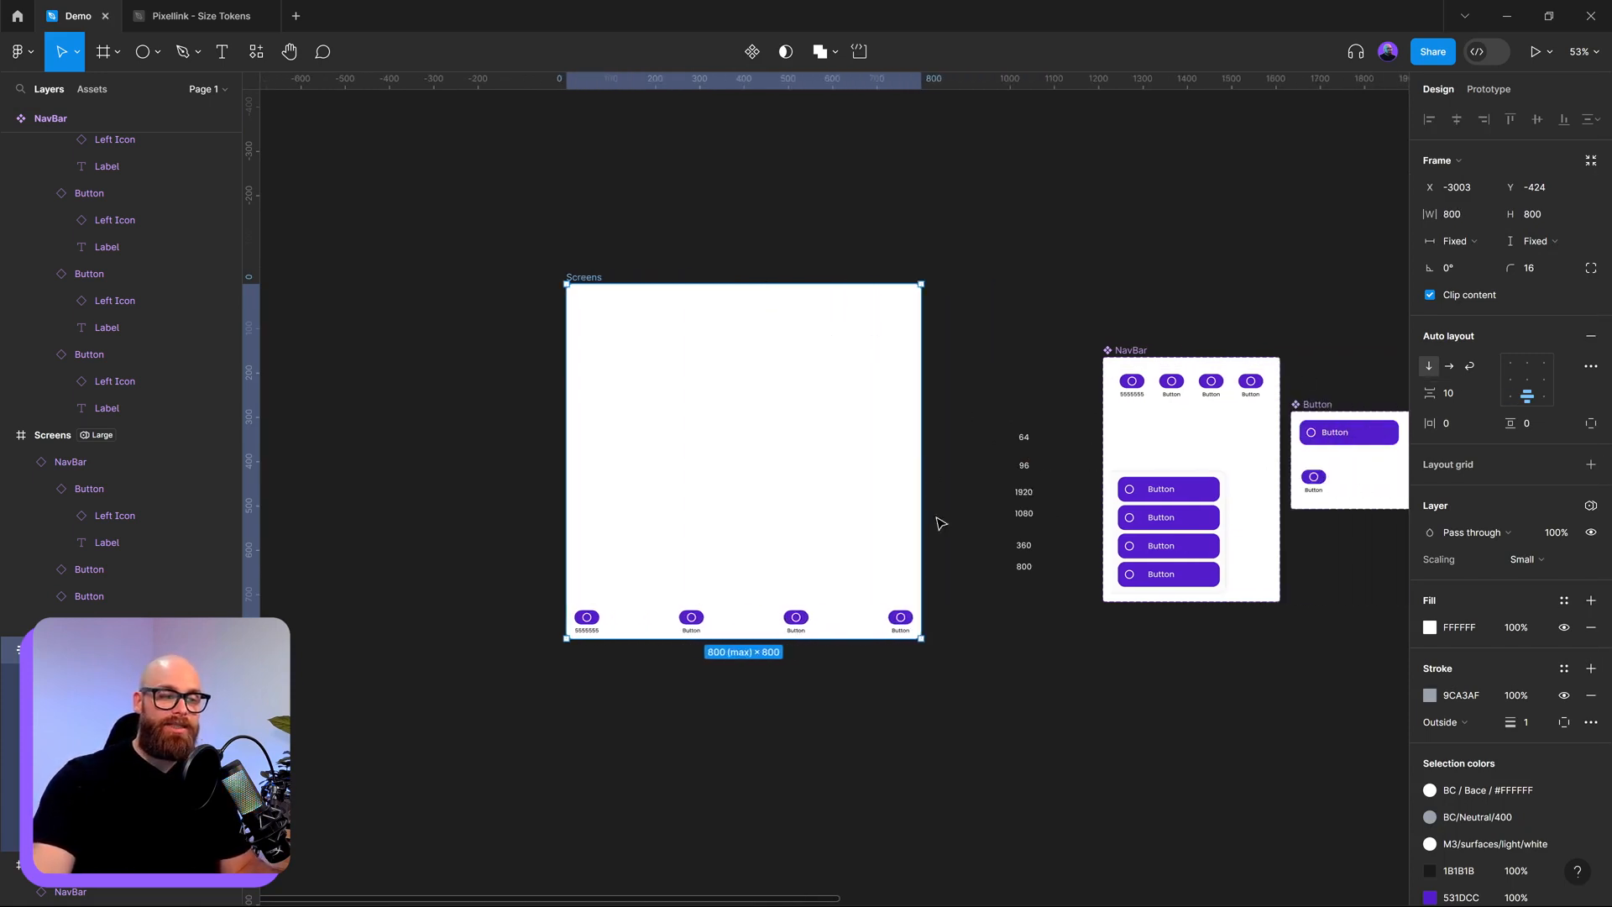
key(ctrl+z)
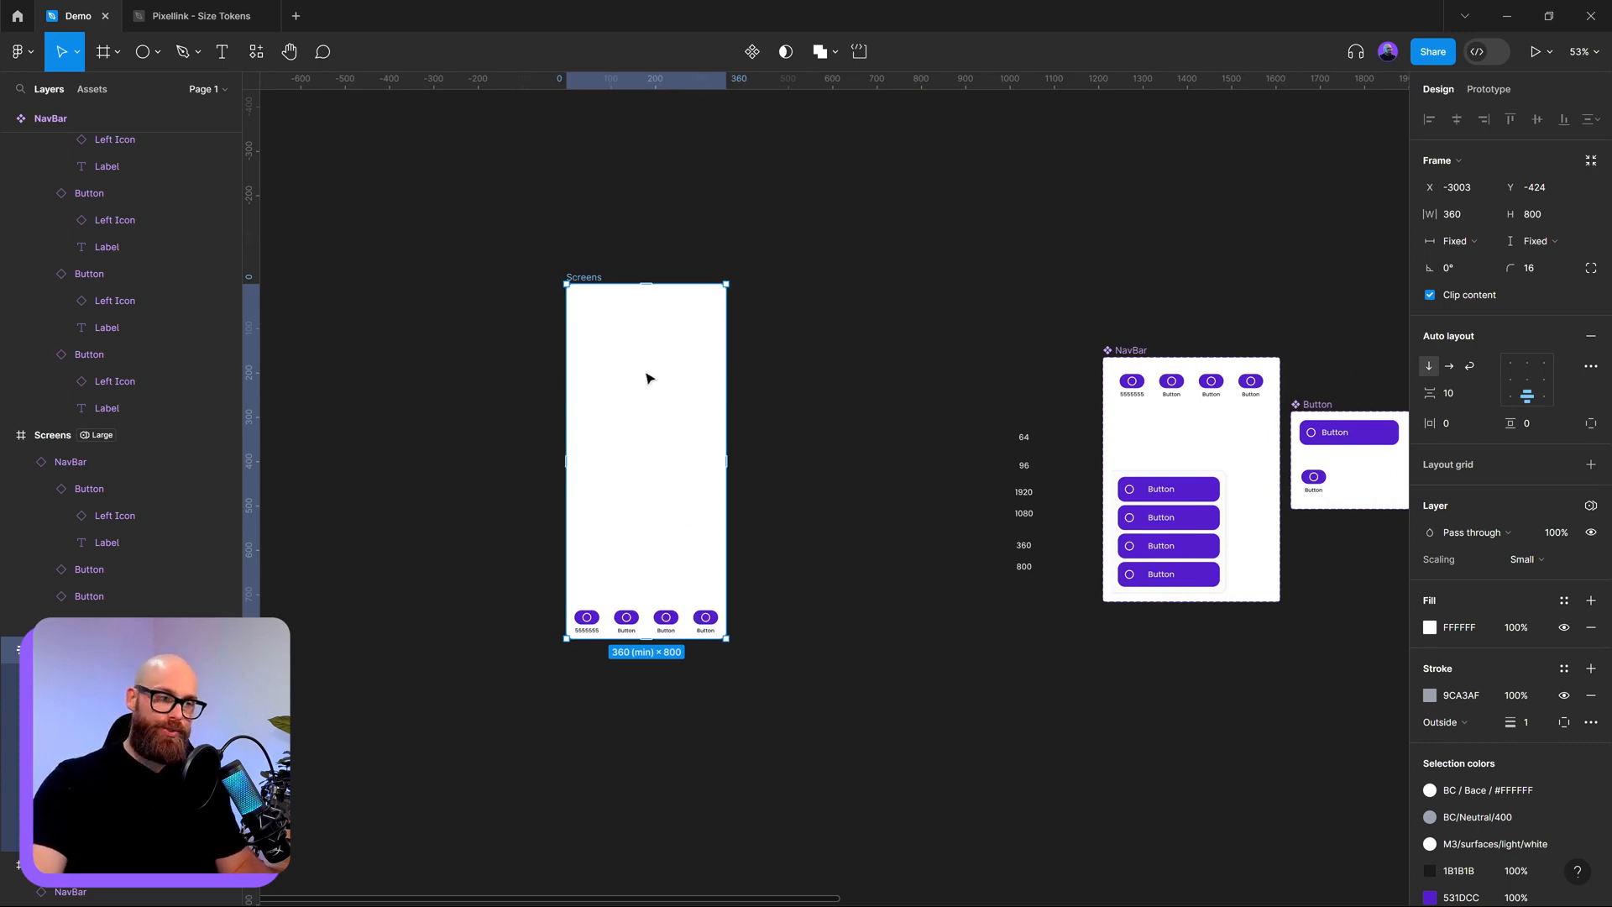
- Move the mobile Screens frame closer to the NavBar component, to about X -2541, Y -414
click(634, 625)
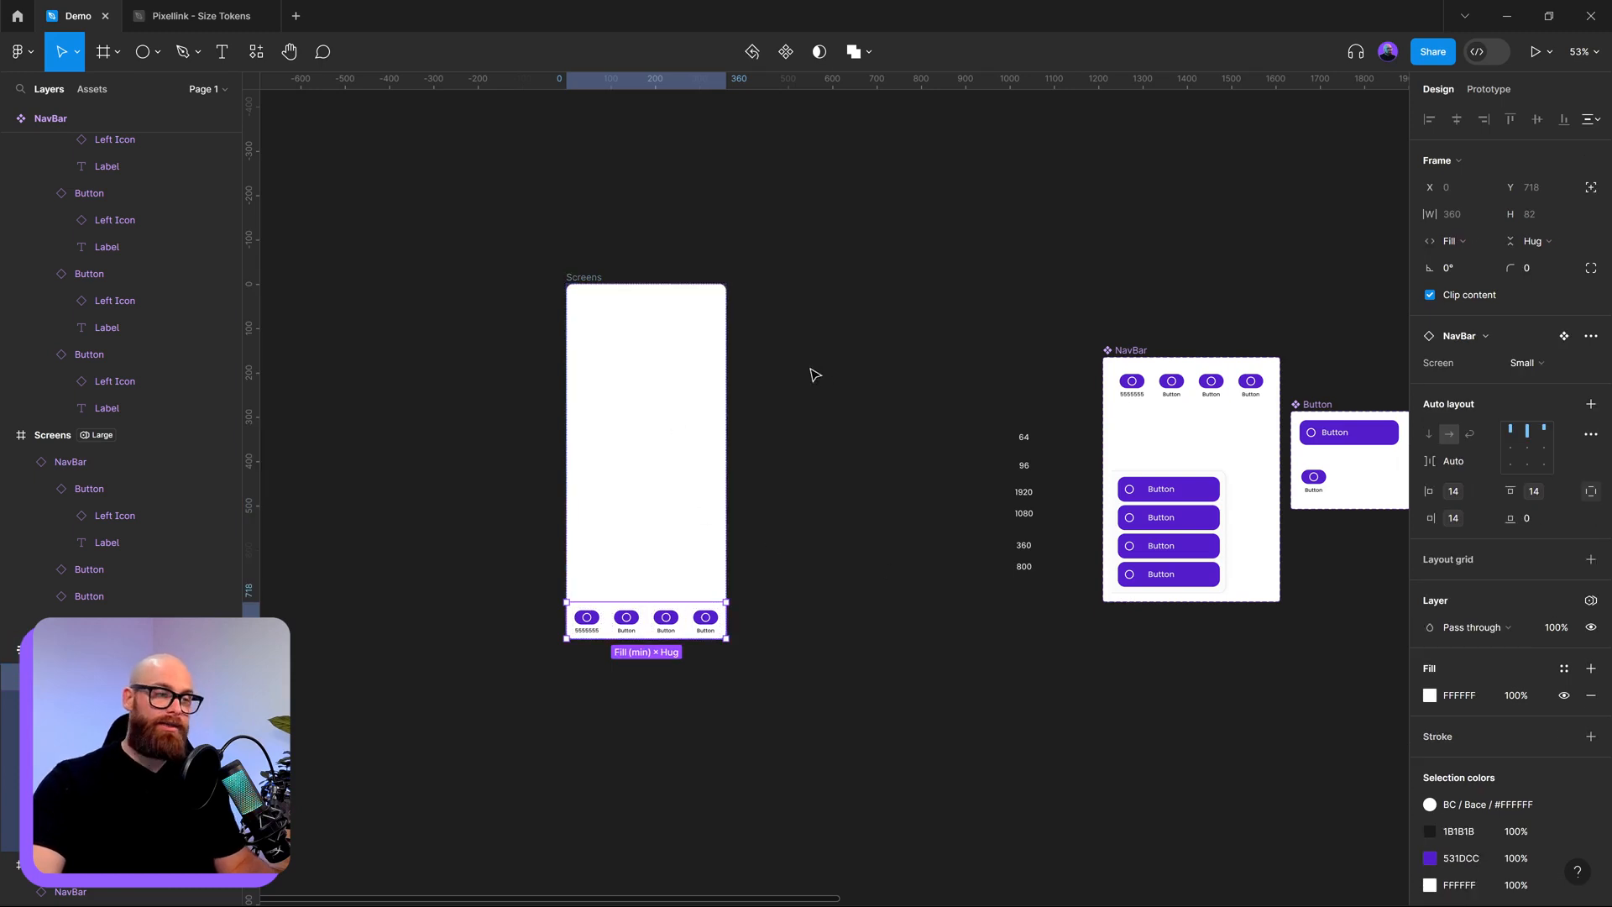
key(shift+Return)
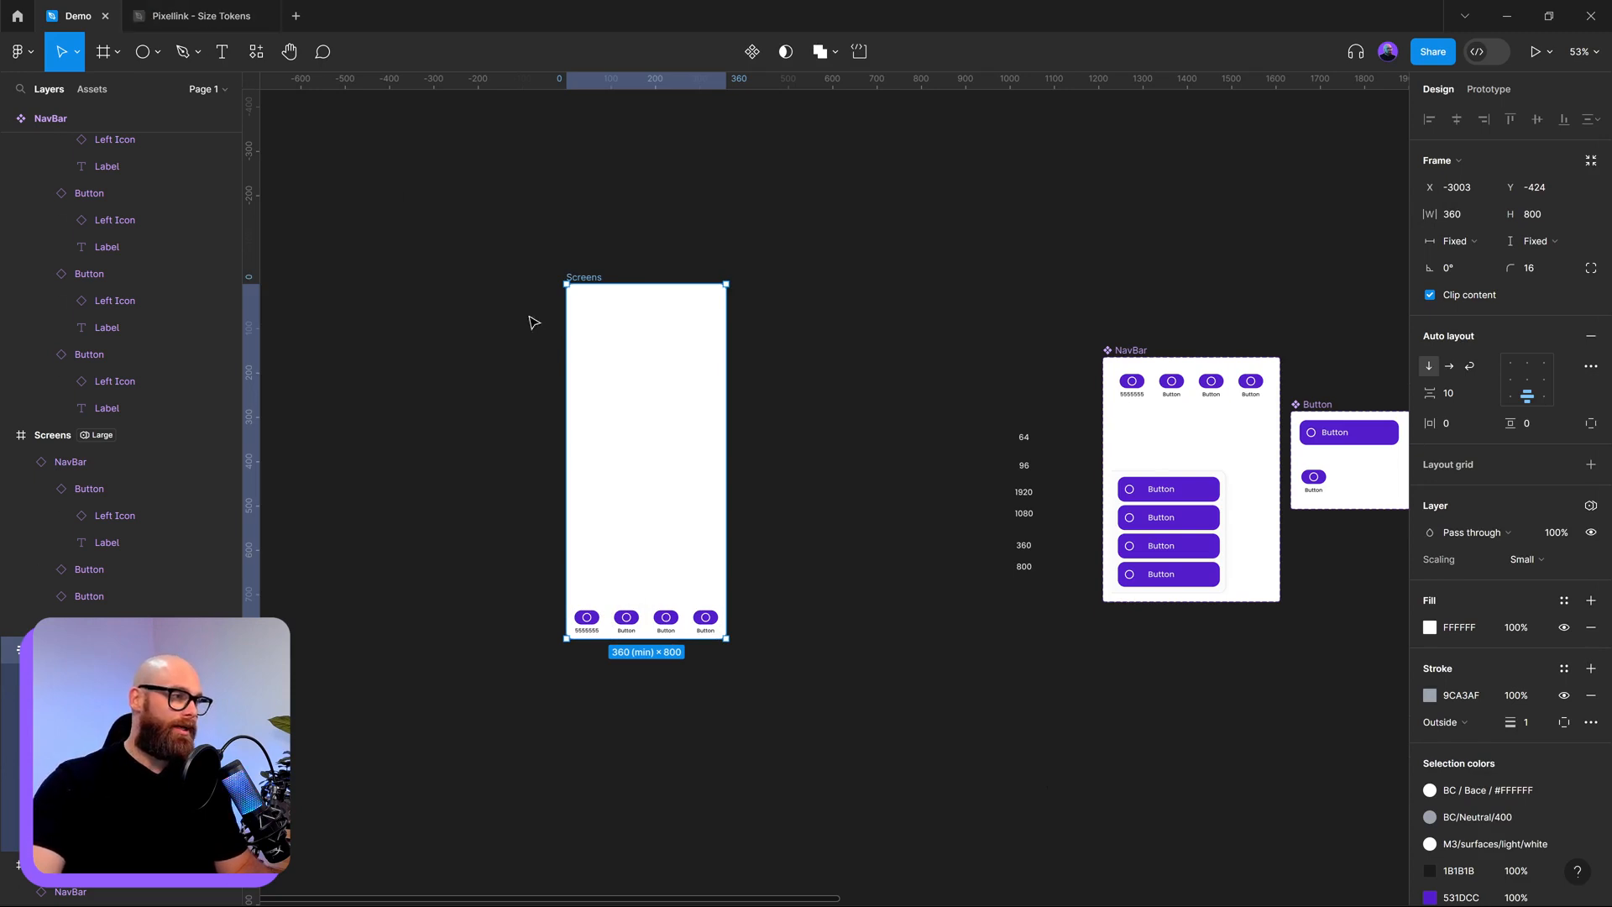
drag(647, 393, 842, 400)
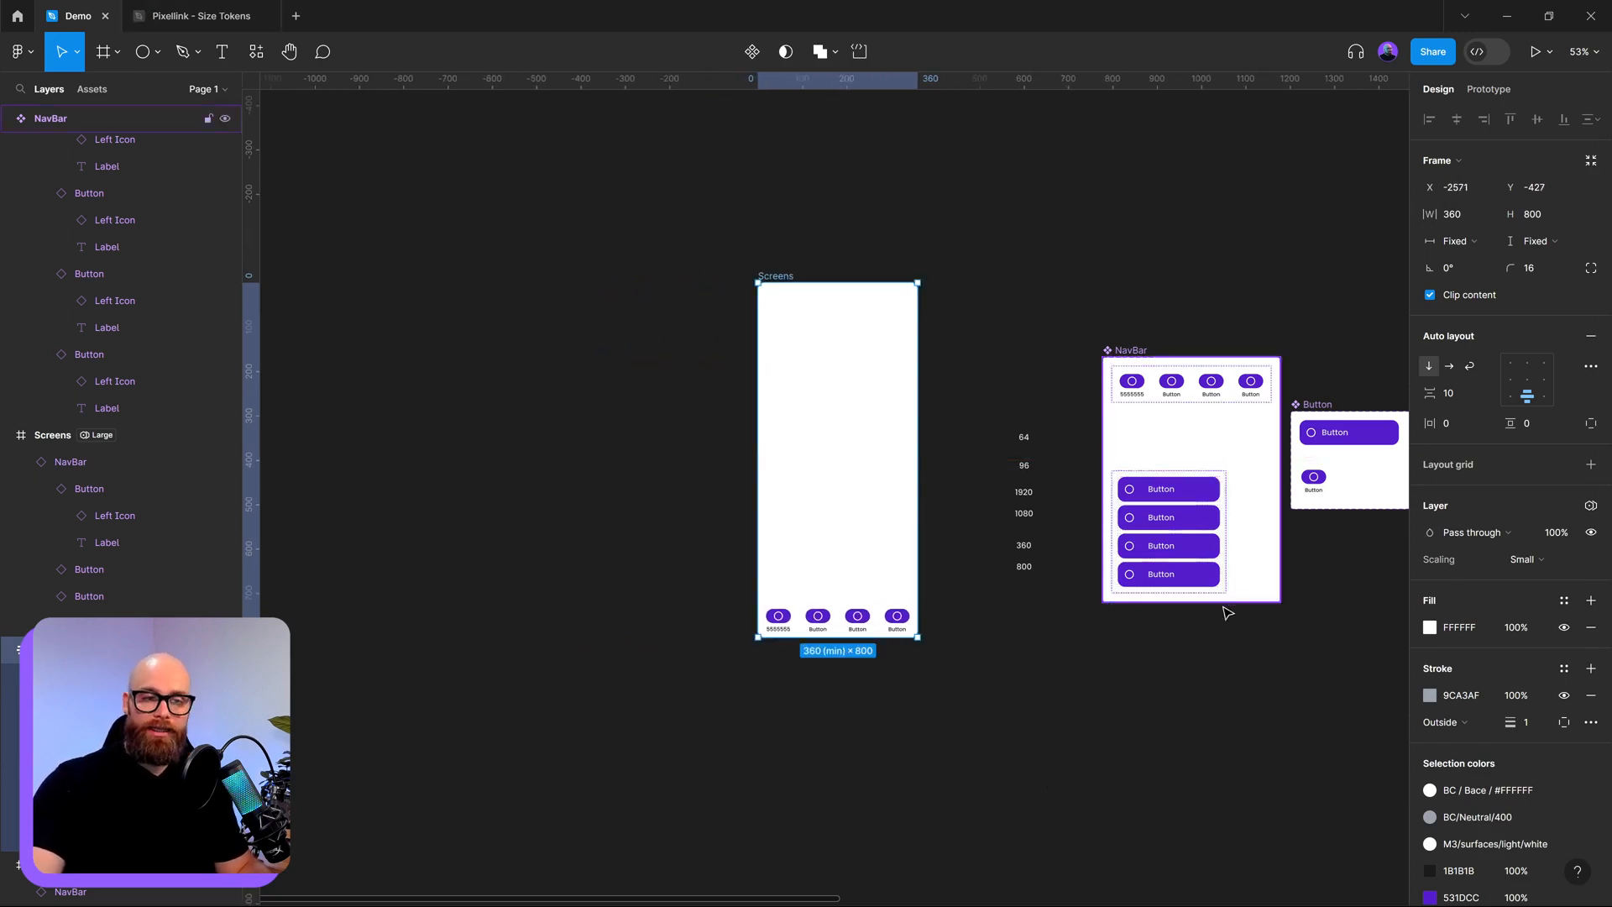
scroll(1175, 646, right, 5)
drag(1133, 679, 758, 680)
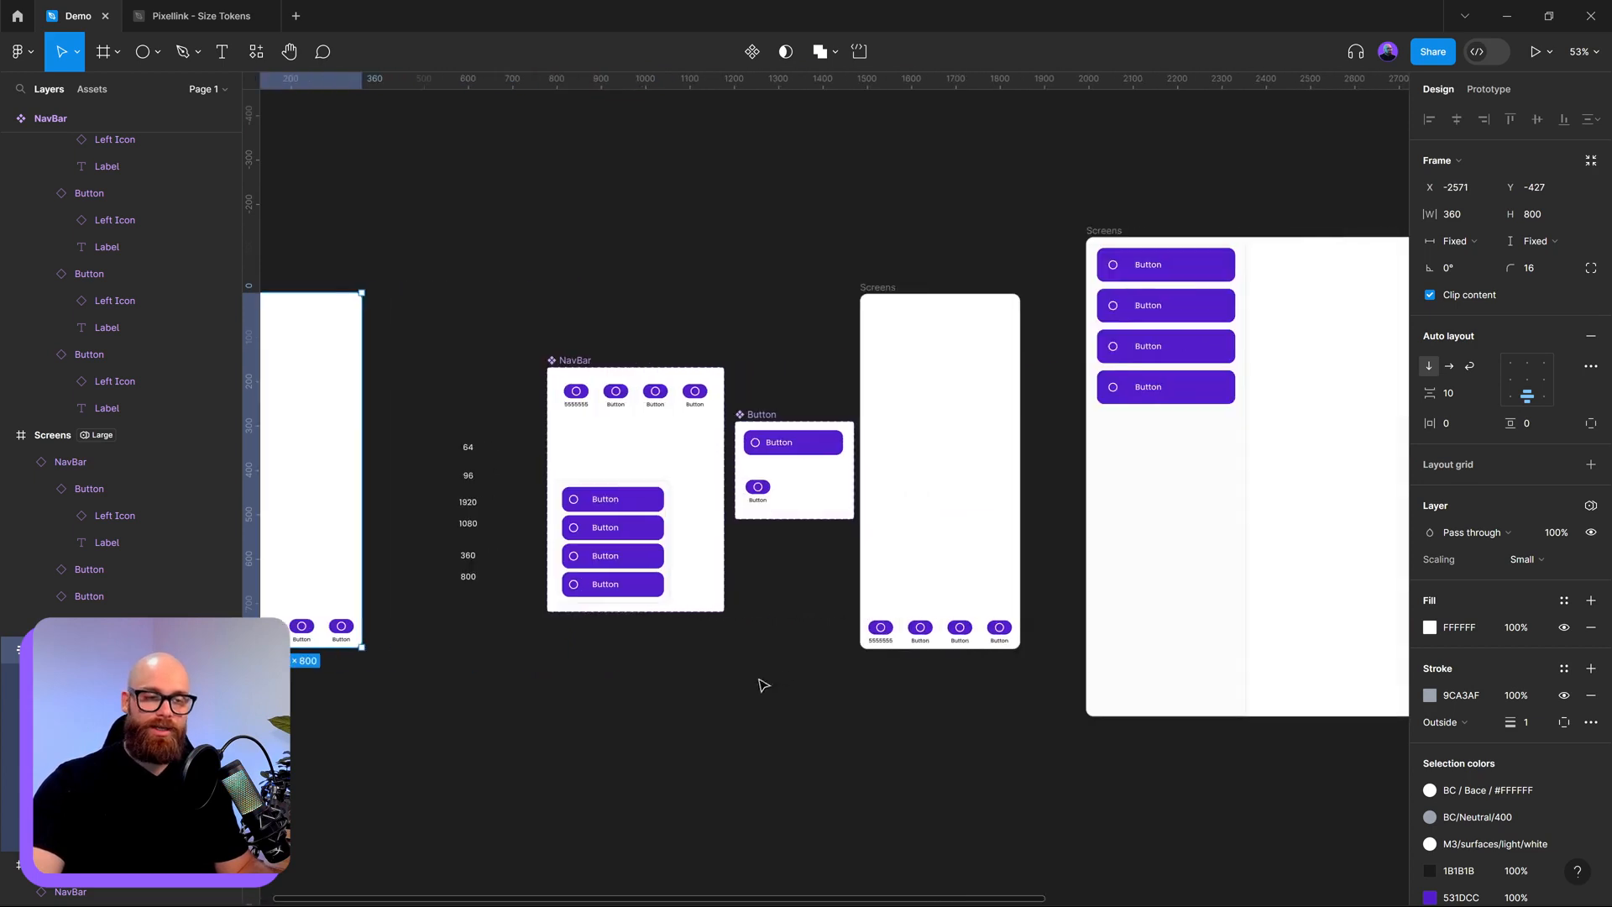
click(1222, 492)
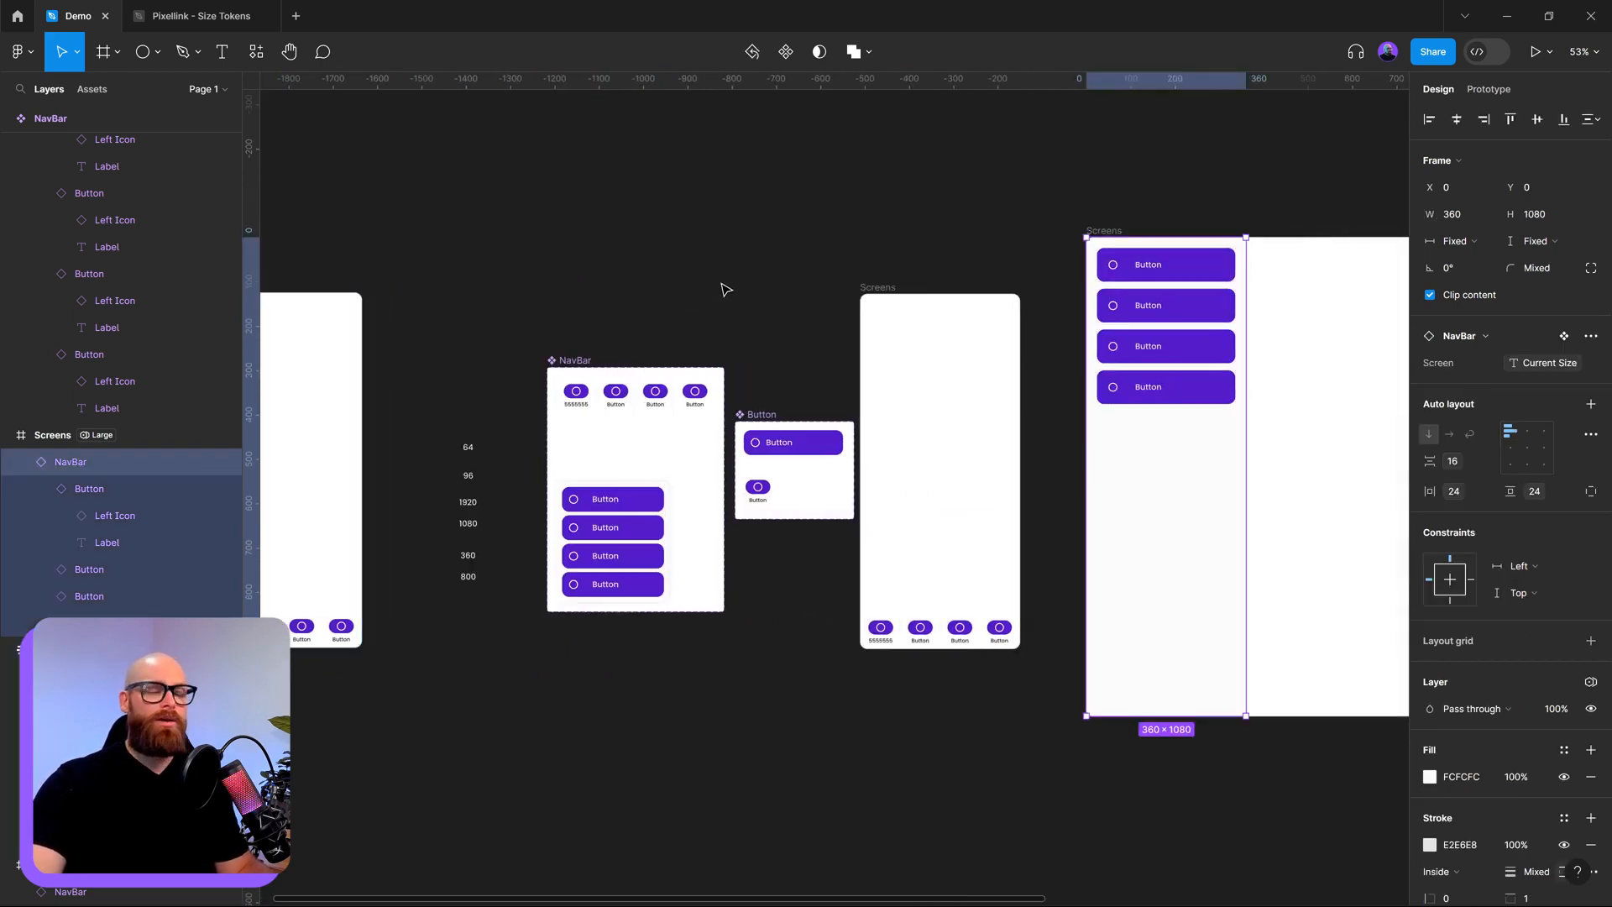
scroll(503, 376, left, 4)
click(504, 375)
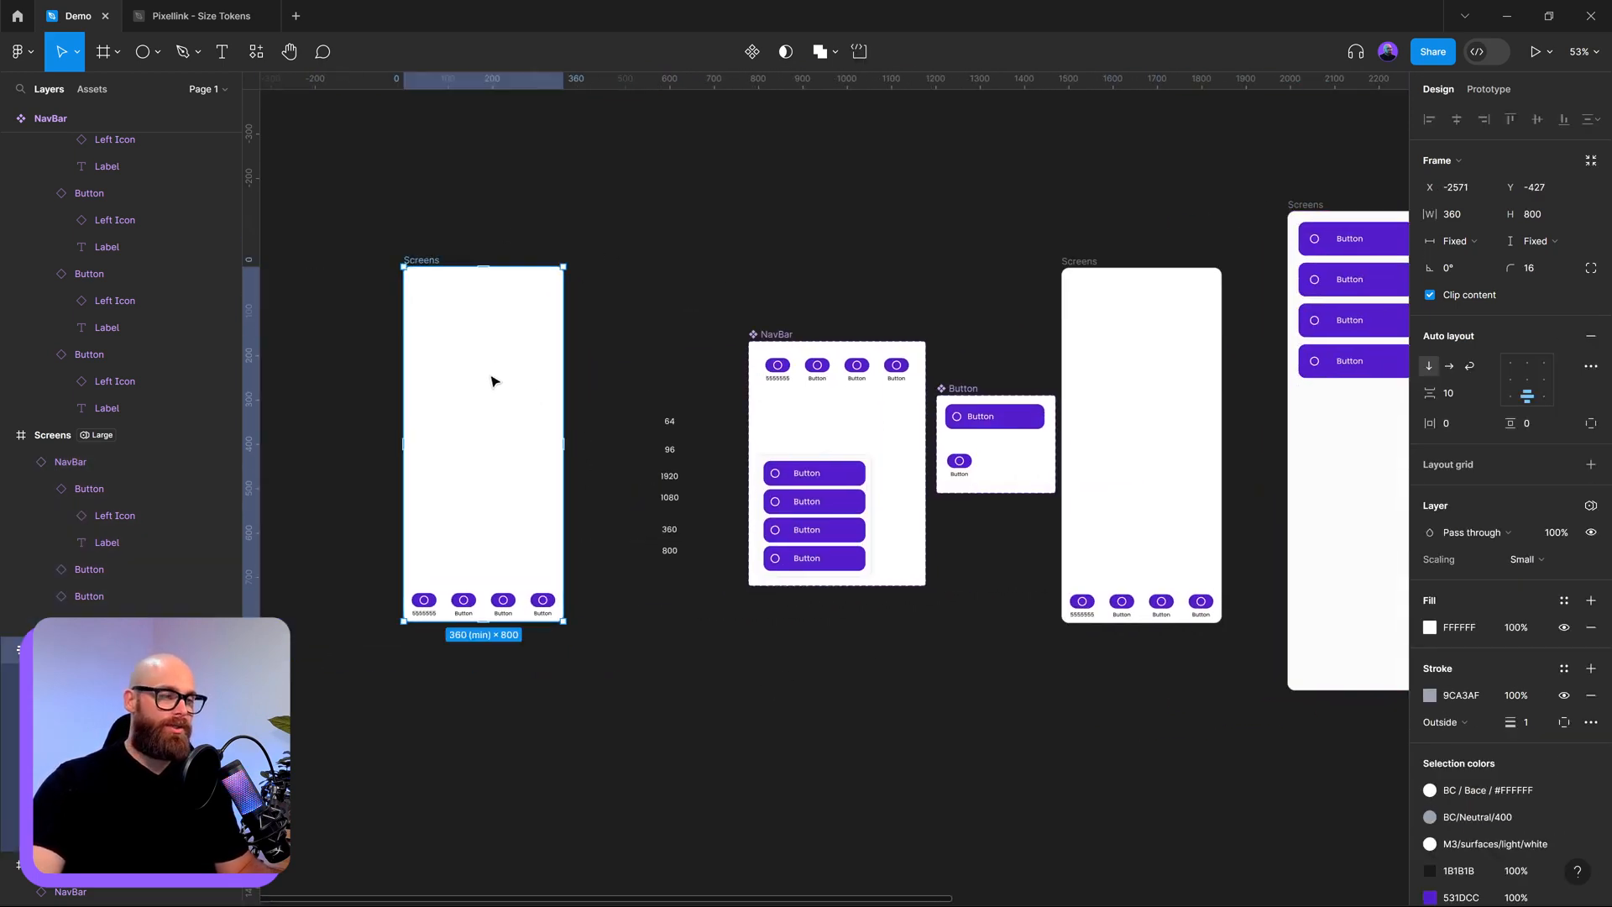
drag(499, 386, 509, 386)
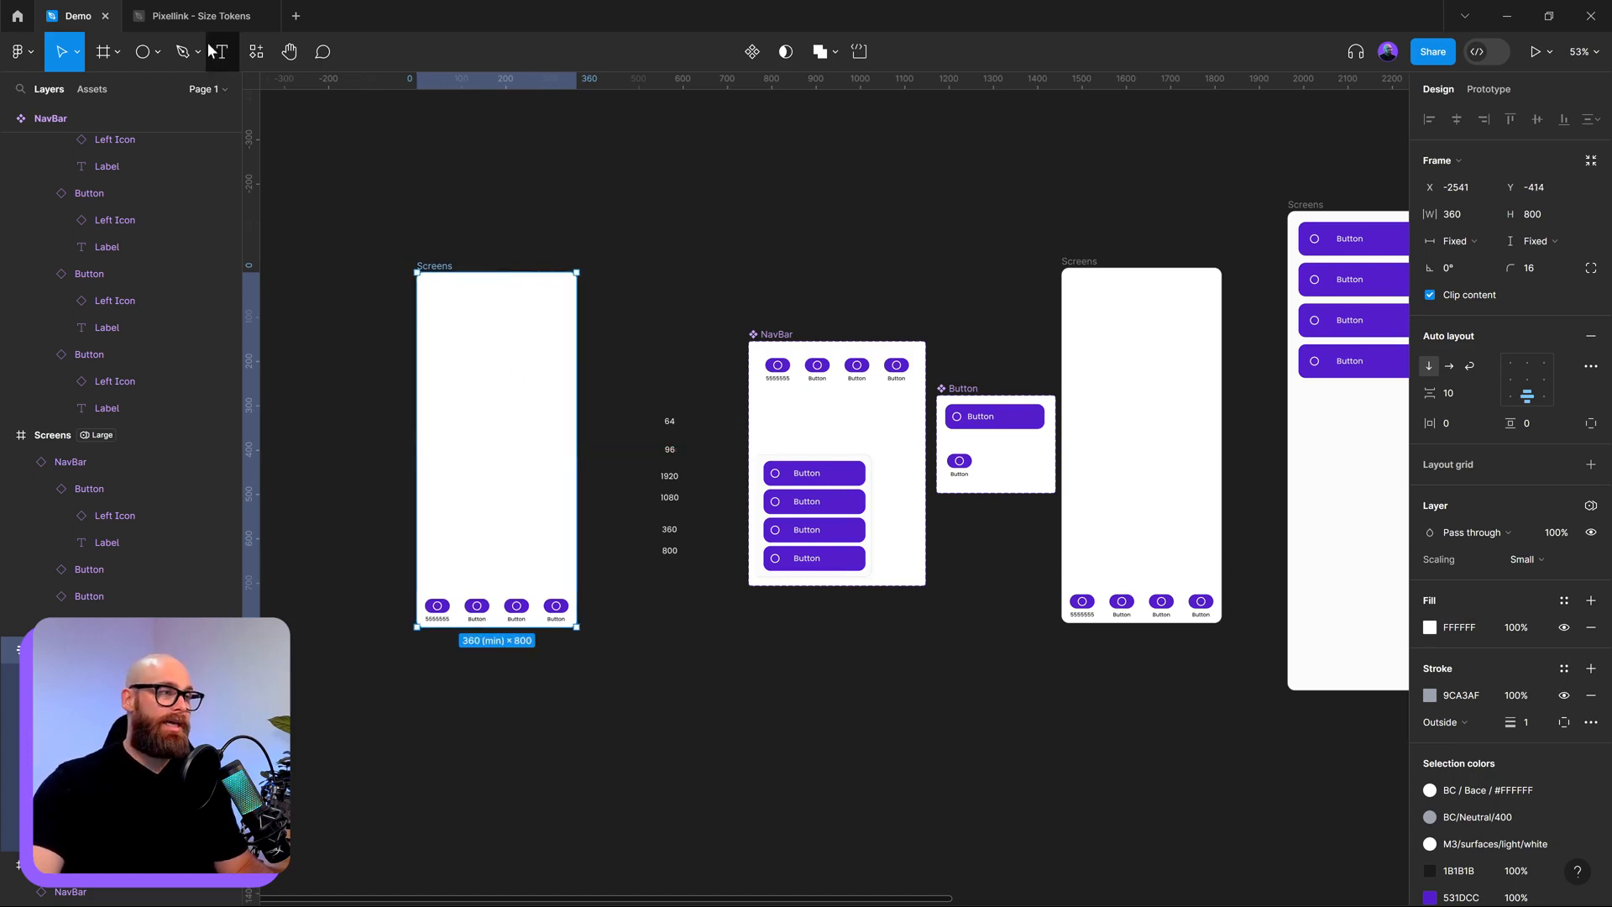
click(542, 242)
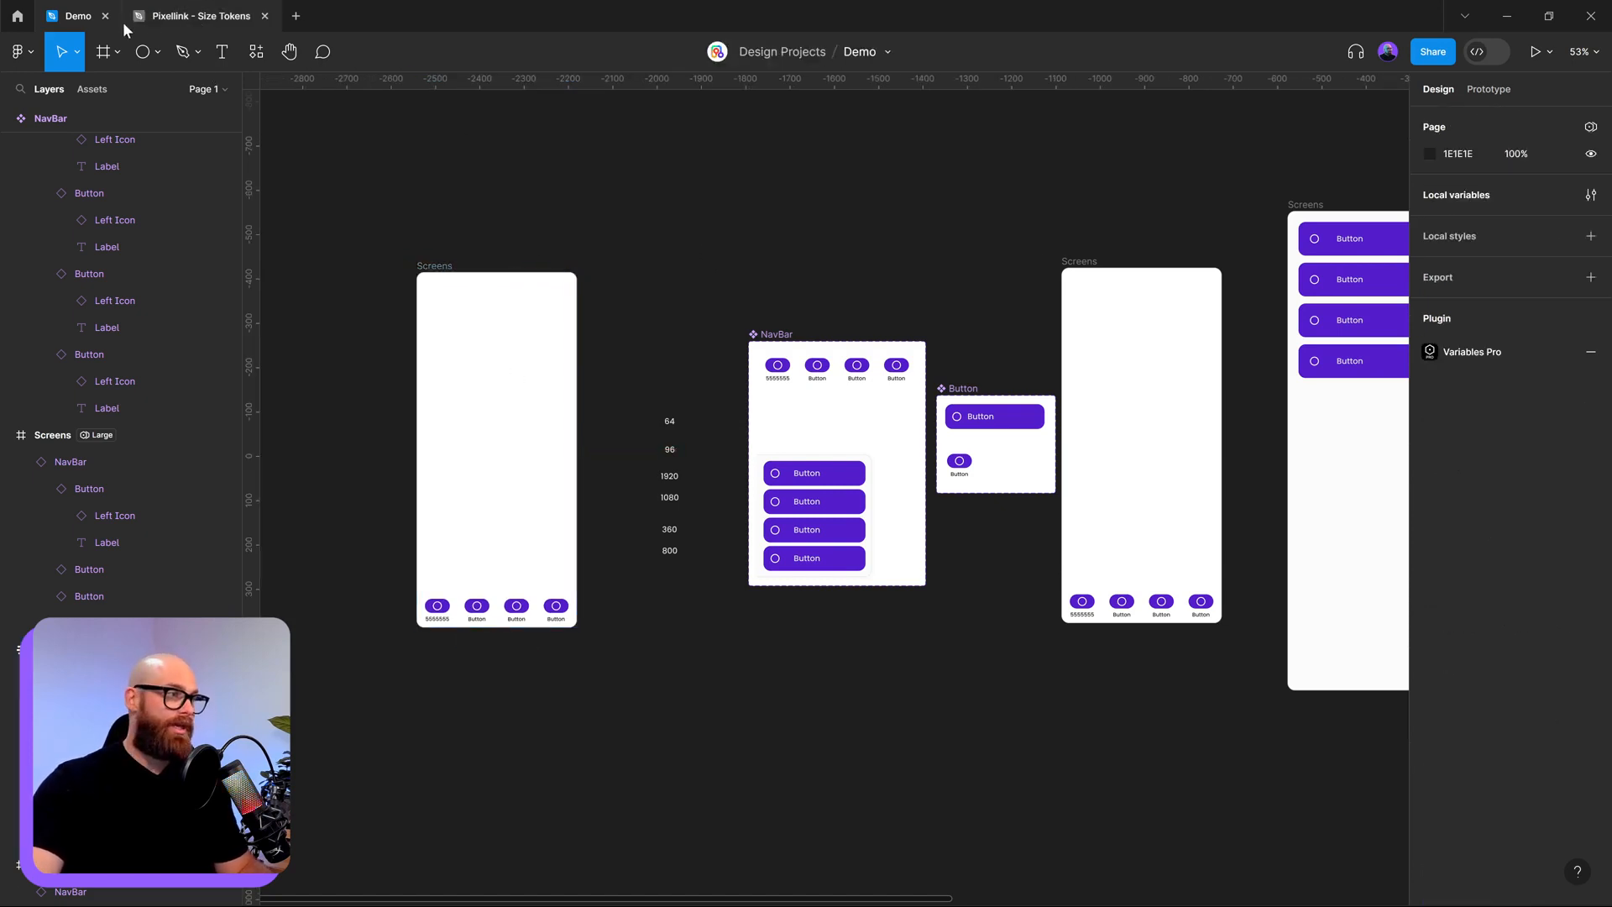
- Switch to the Pixellink - Size Tokens file and delete Frame 19 from the Layout & Spacing page
click(153, 23)
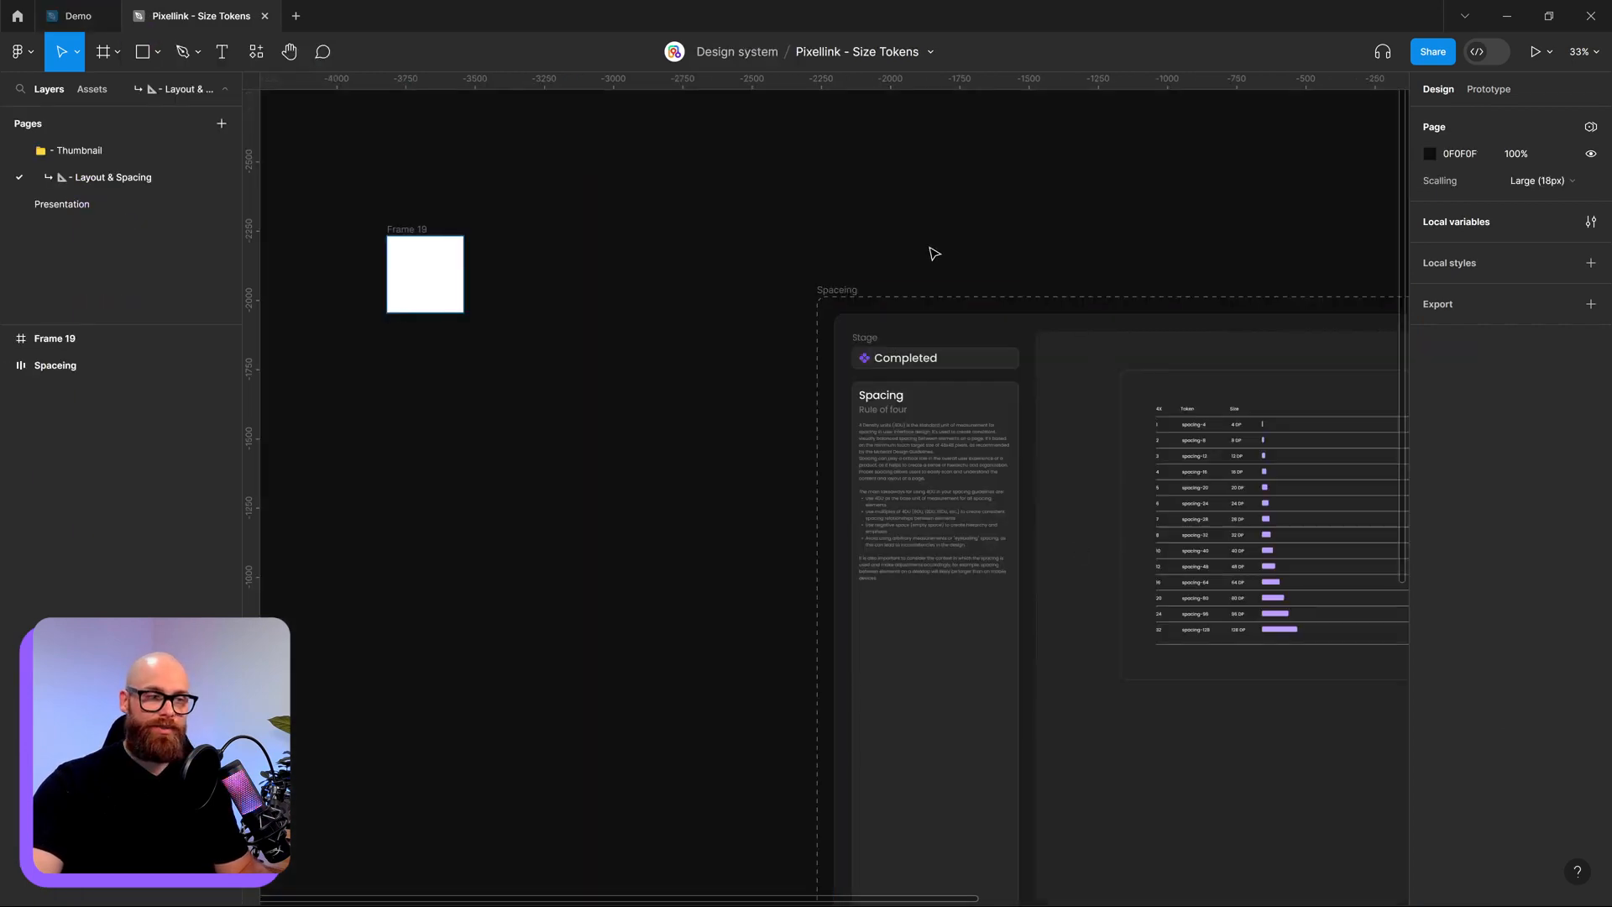
drag(378, 202, 559, 373)
key(Delete)
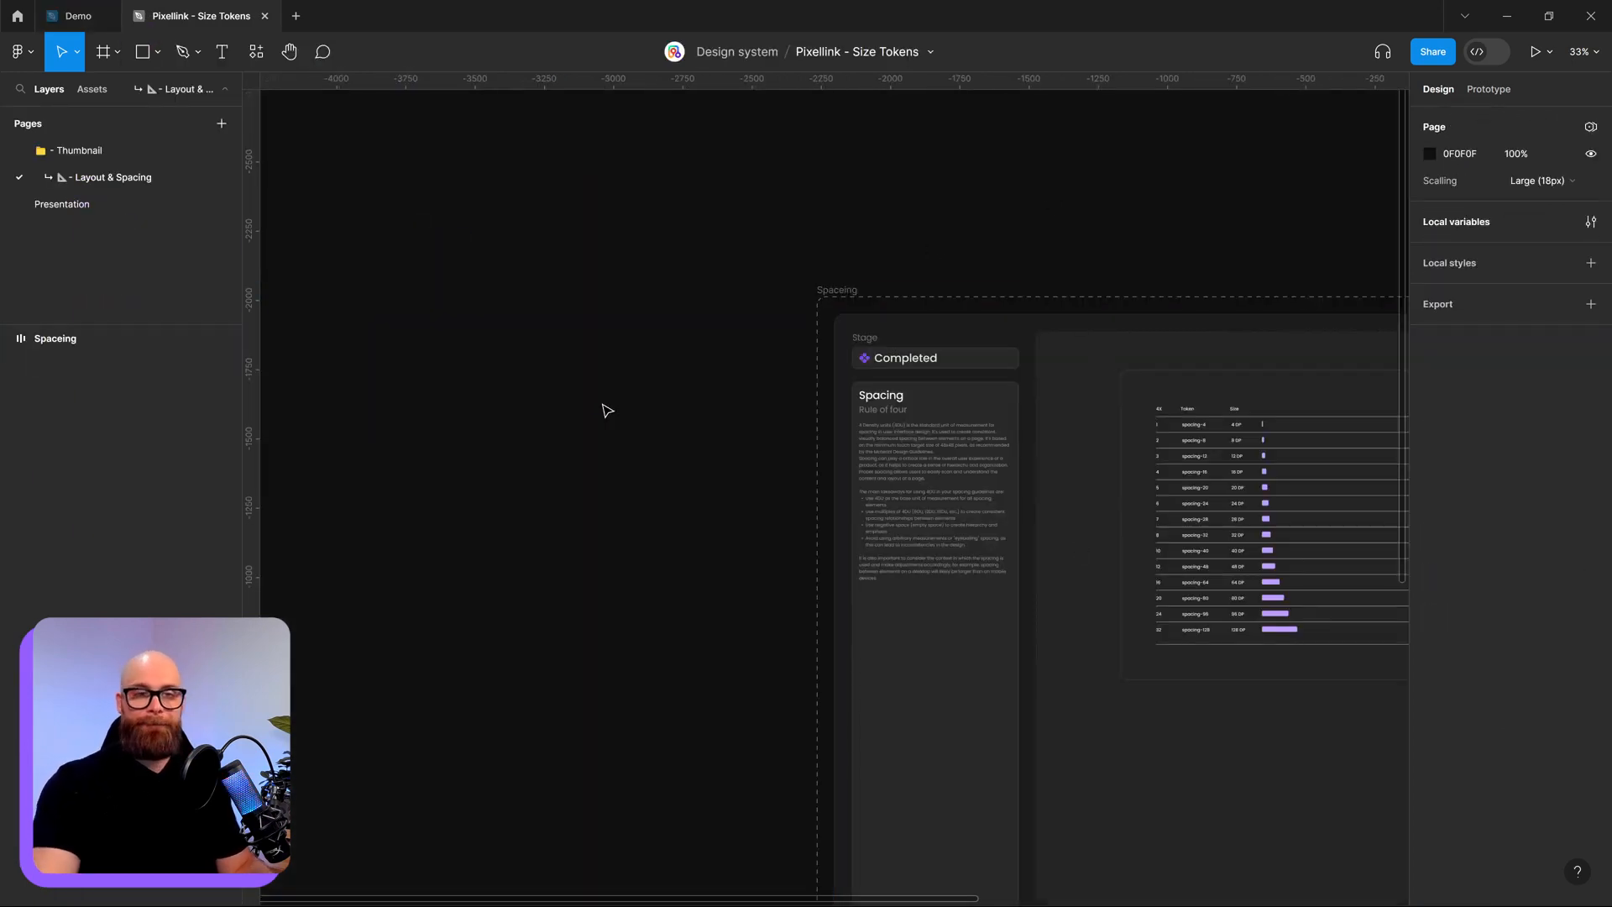
- Review the Fixed and Boundless values in the Max-Size-Controls and Min-Size-Controls local variable collections
click(1588, 225)
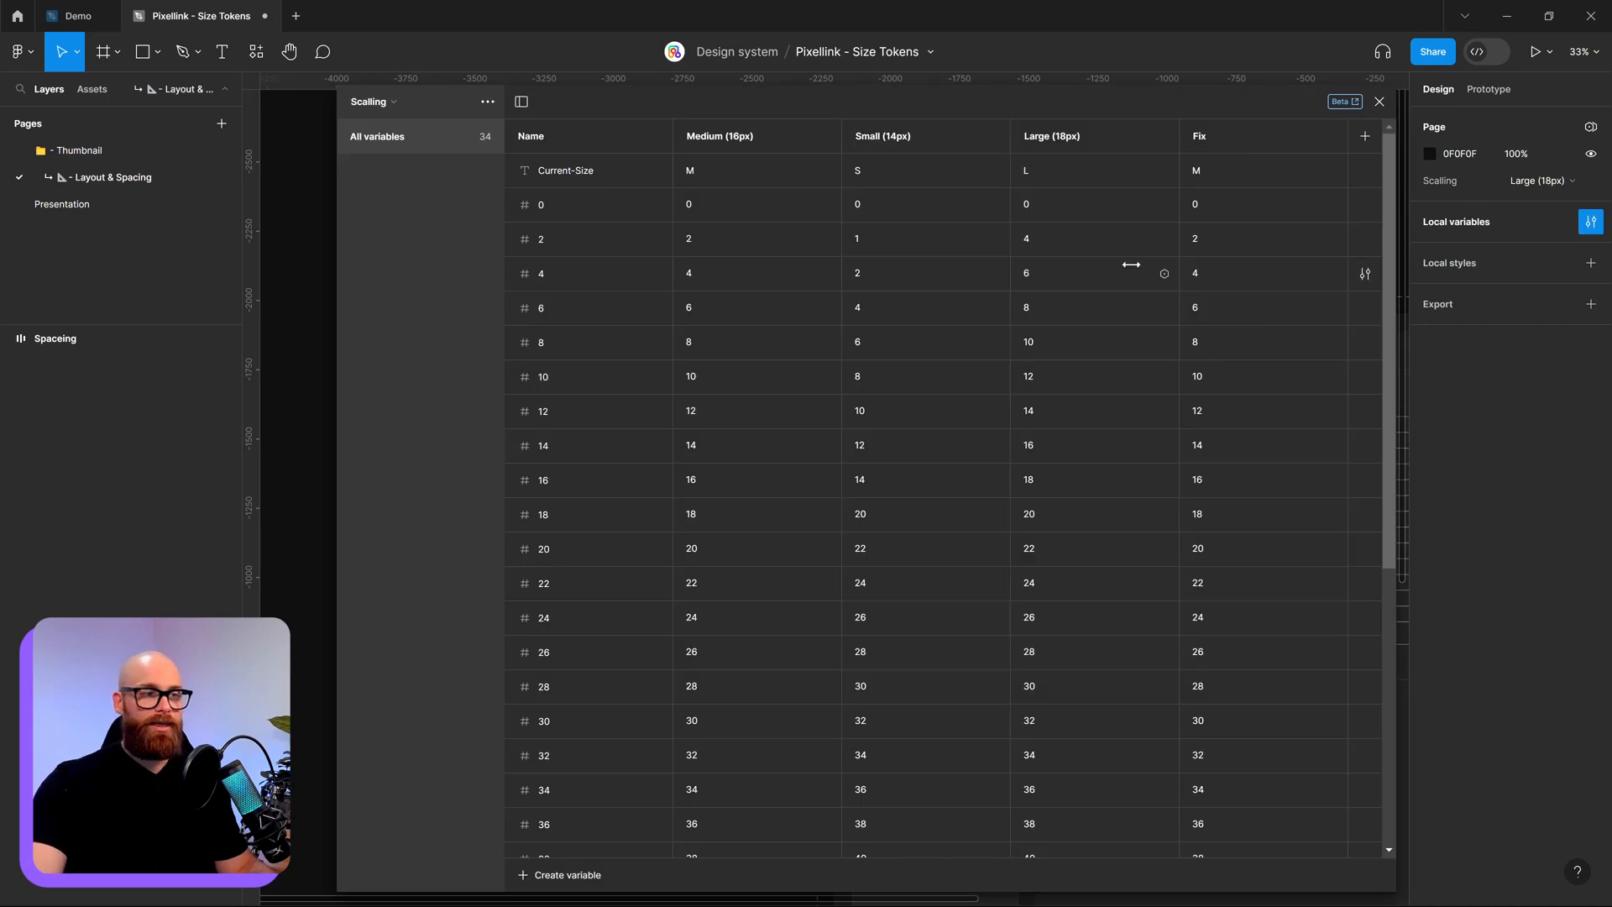
click(380, 104)
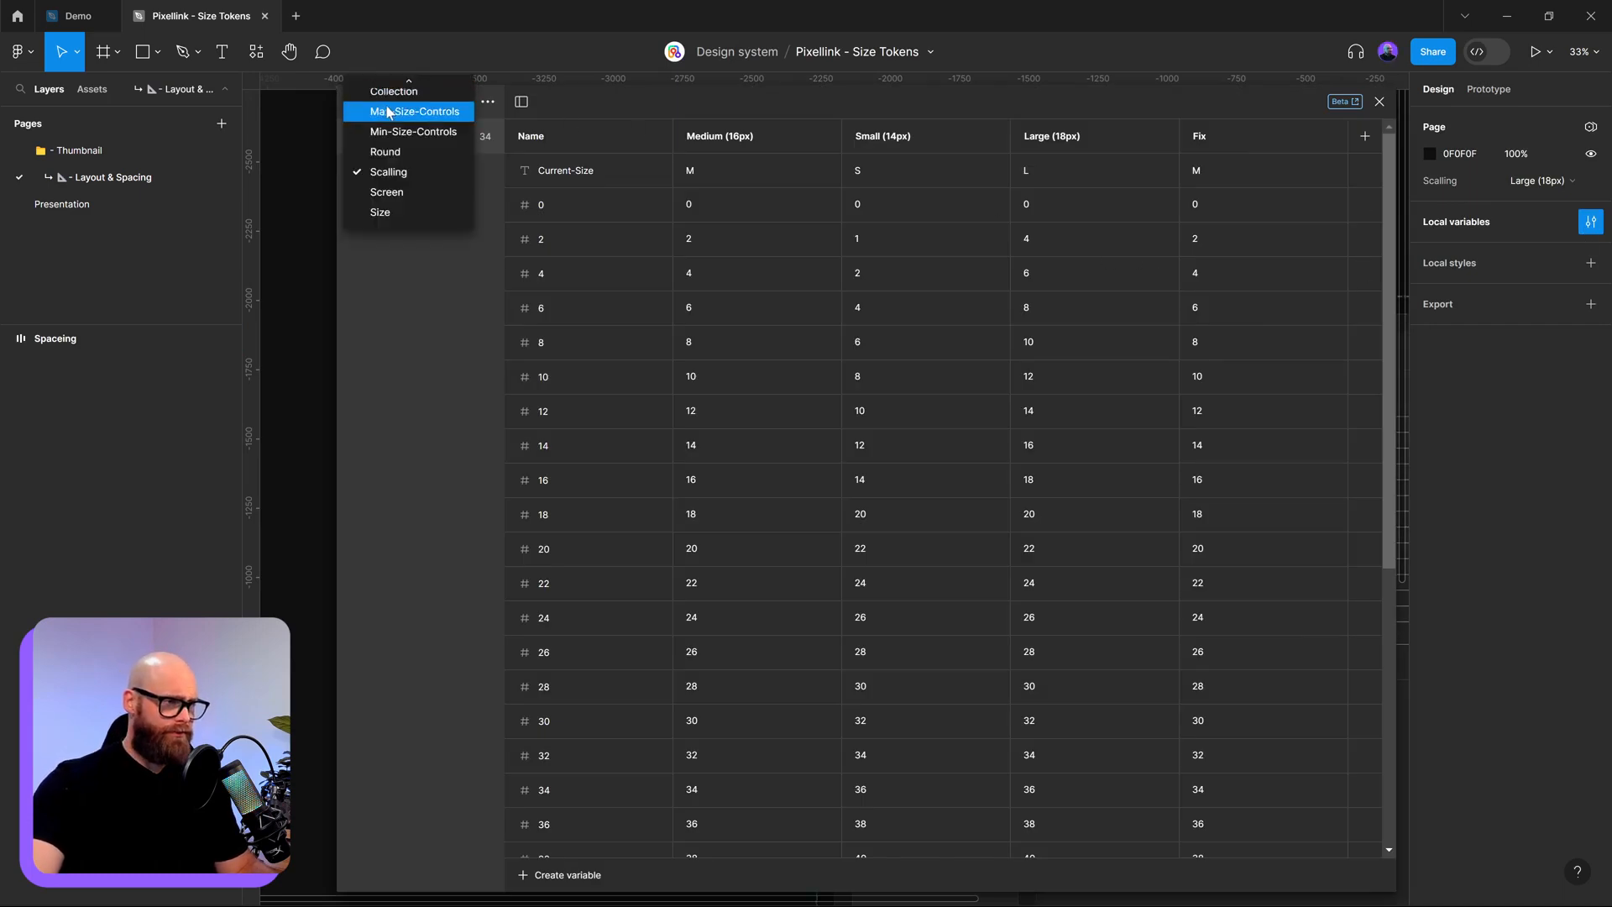
click(415, 112)
drag(1161, 105, 969, 96)
scroll(963, 612, down, 2)
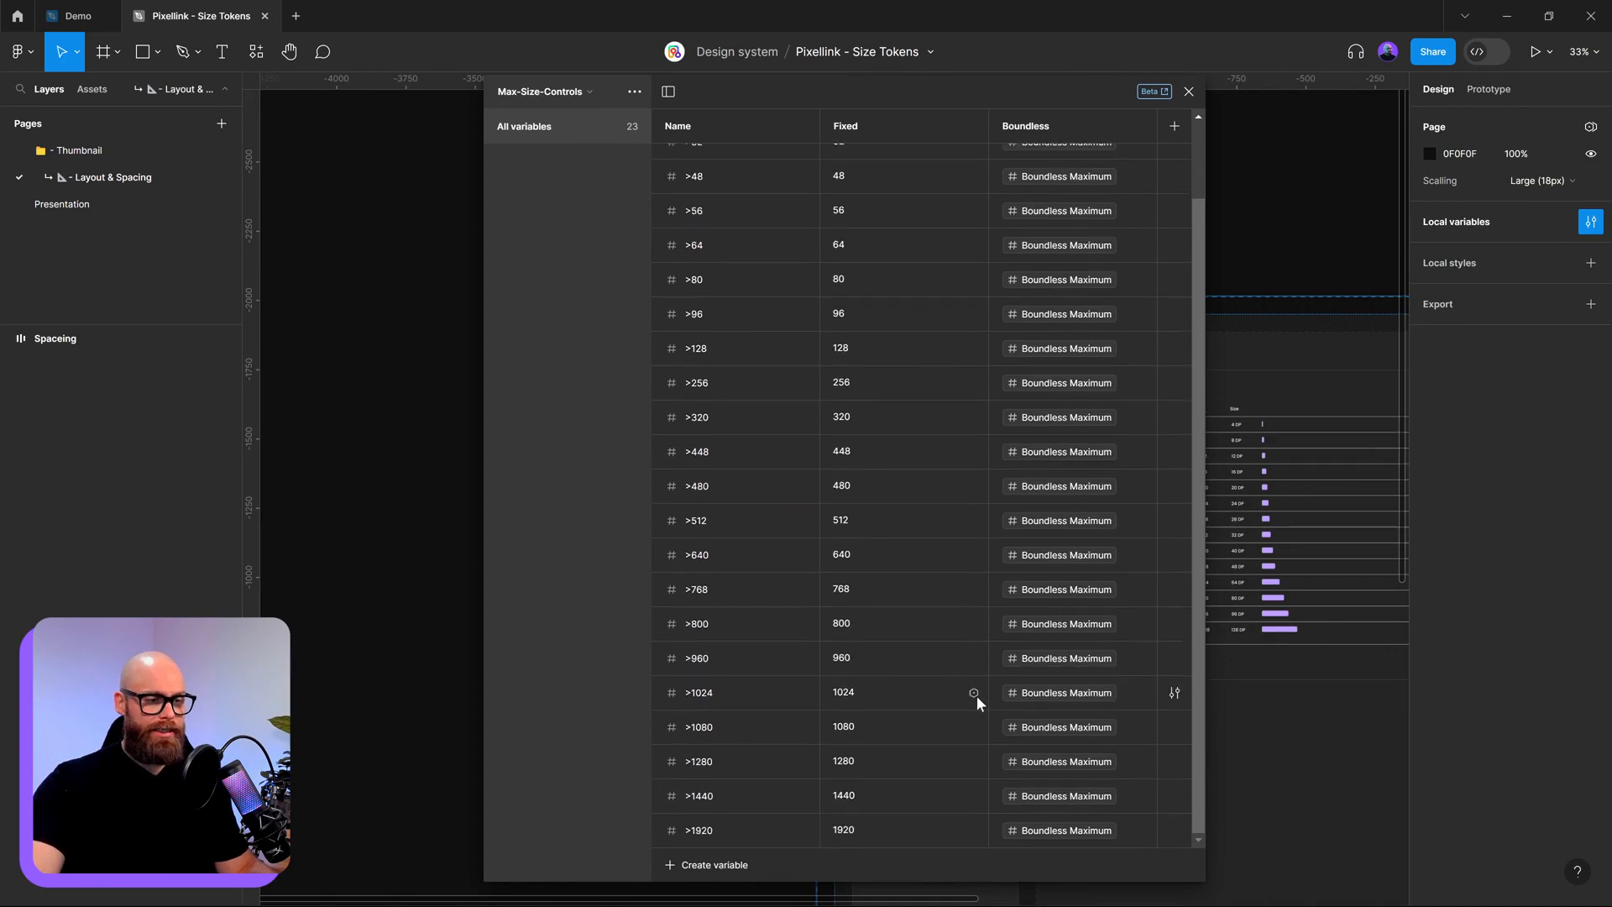
scroll(976, 695, up, 2)
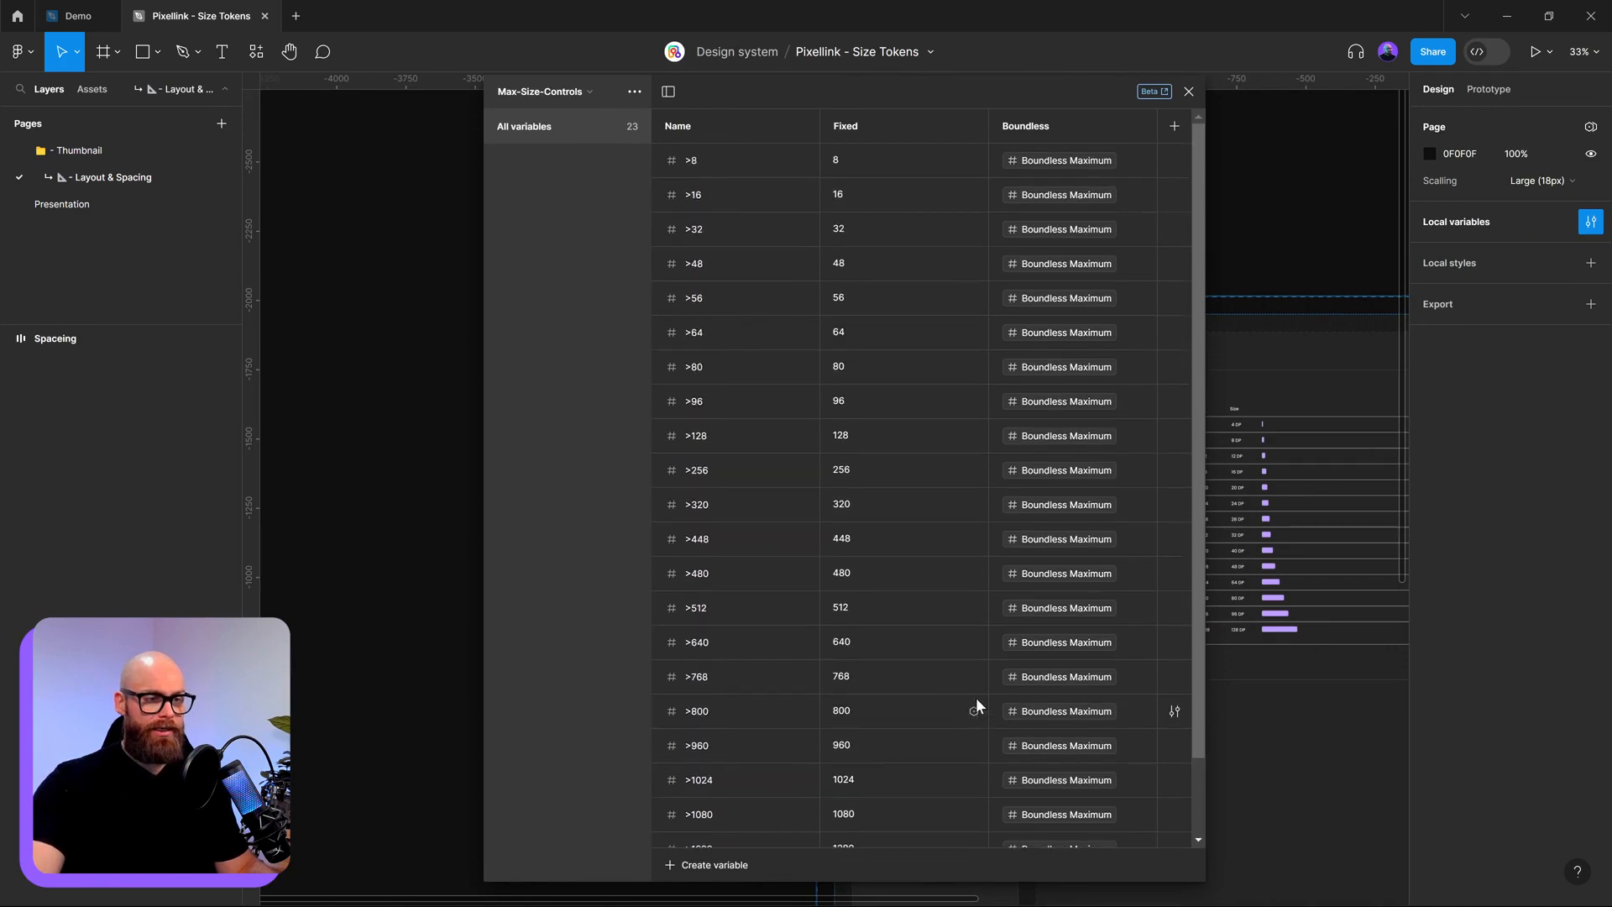
click(575, 92)
click(585, 126)
scroll(866, 407, down, 2)
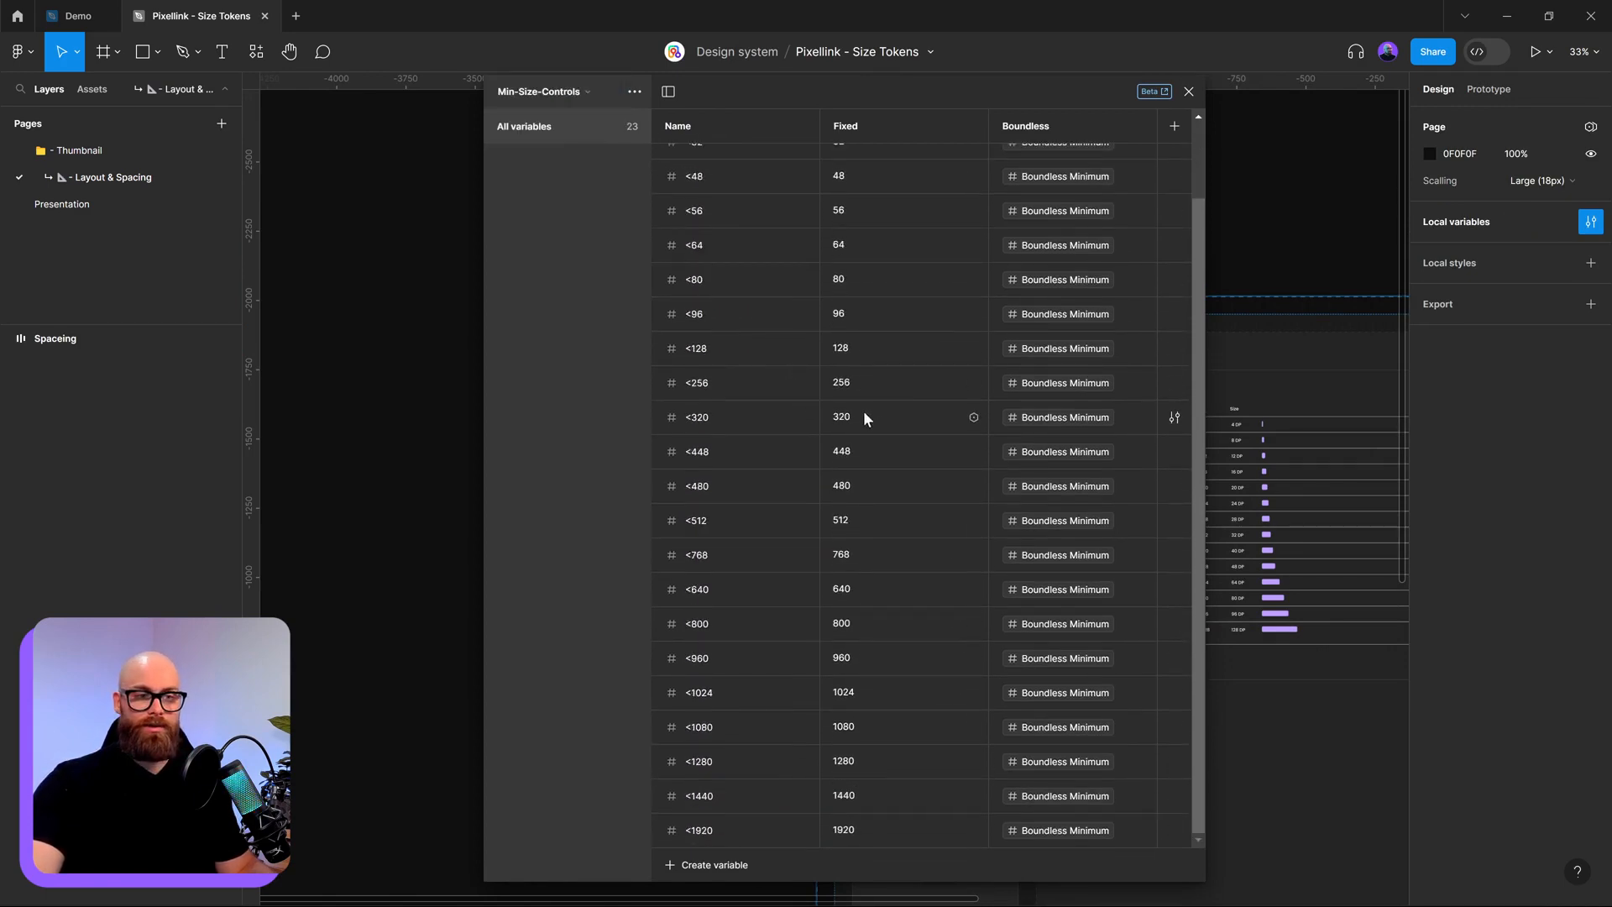
scroll(1020, 565, up, 2)
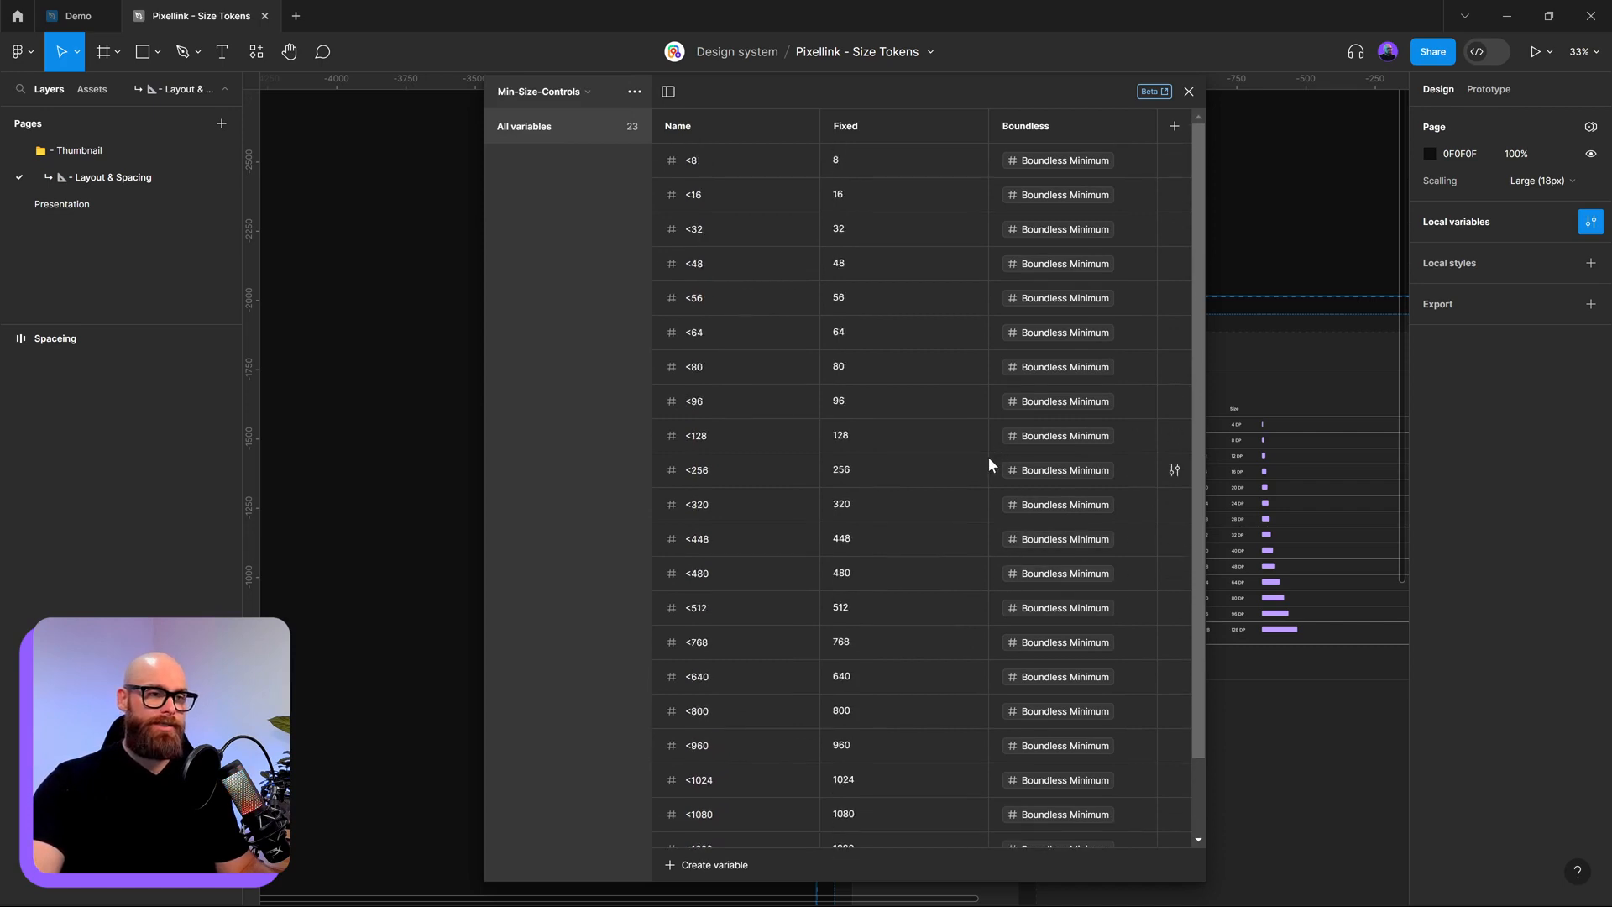